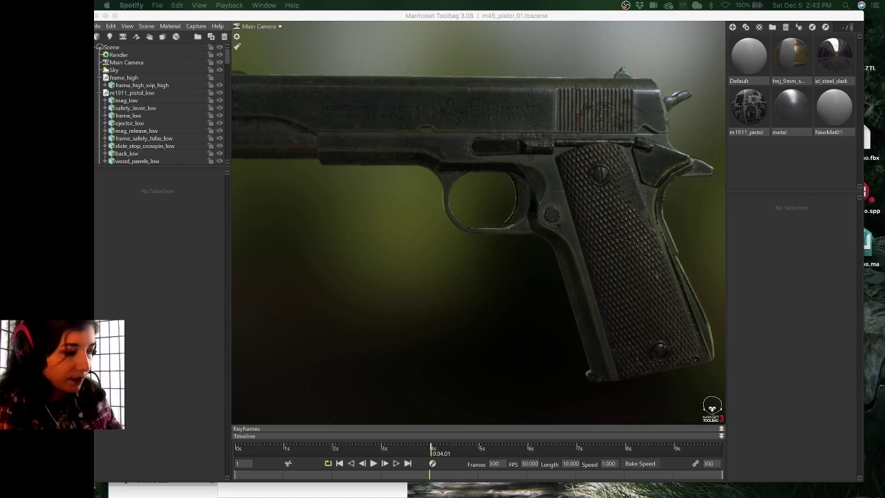
pyautogui.press('XF86AudioLowerVolume')
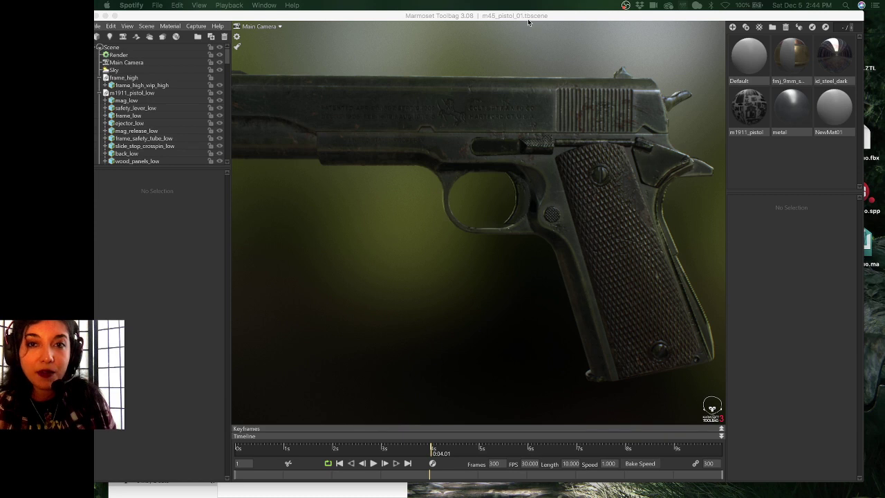
# Switch to Chrome, open artstation.com, and reposition the browser window over the workspace
pyautogui.moveTo(603, 484)
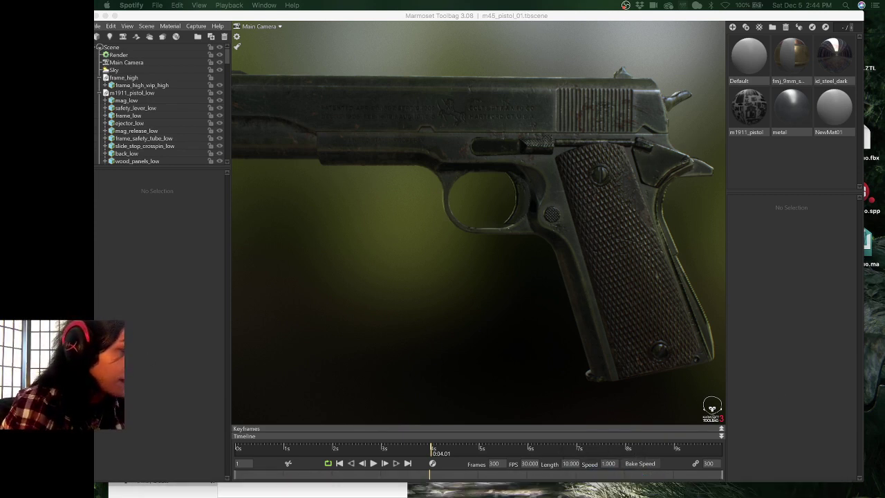
pyautogui.moveTo(292, 45); pyautogui.dragTo(215, 122)
pyautogui.click(304, 138)
pyautogui.write('art')
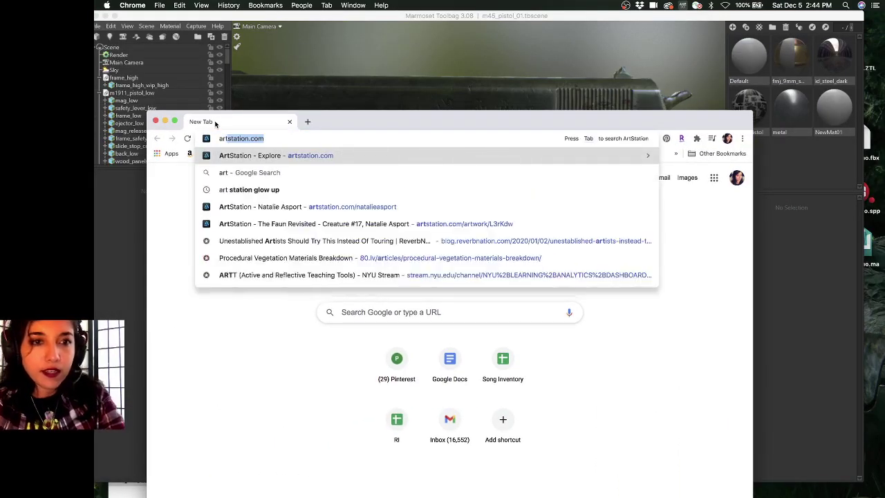
pyautogui.press('Return')
pyautogui.moveTo(409, 119); pyautogui.dragTo(391, 5)
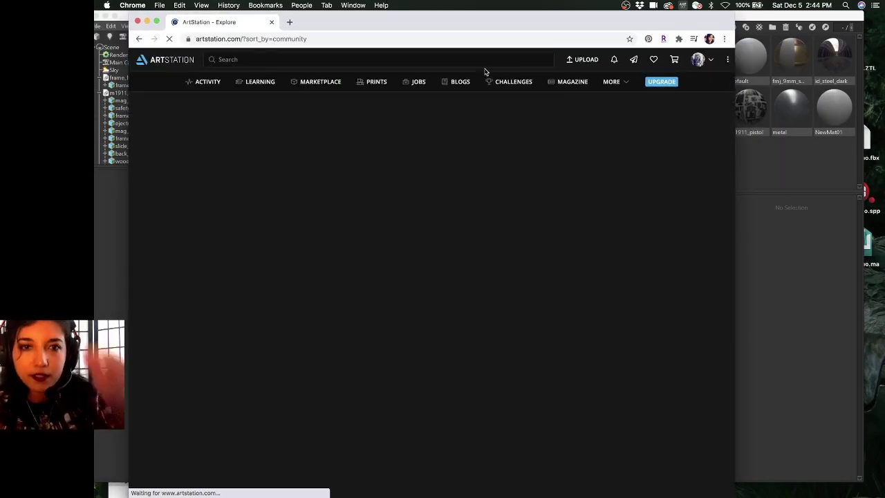
# Open the M1911A1 Pistol artwork from the account's own ArtStation profile
pyautogui.click(691, 59)
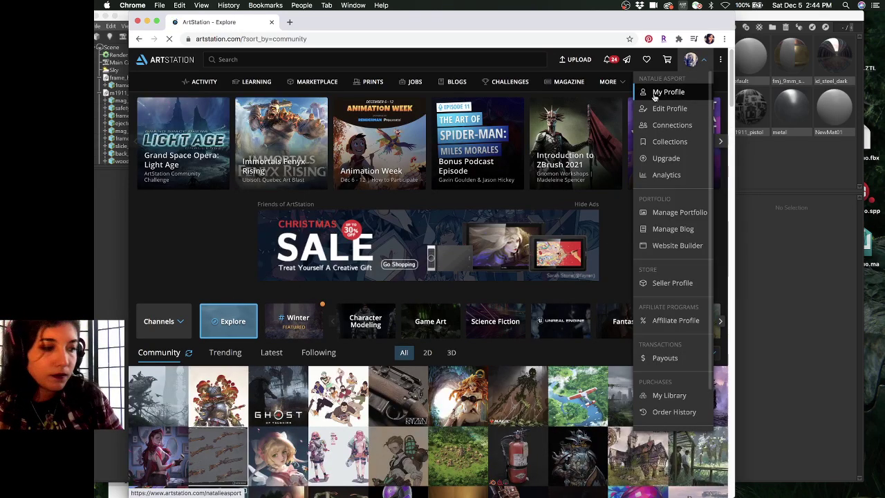
pyautogui.click(654, 94)
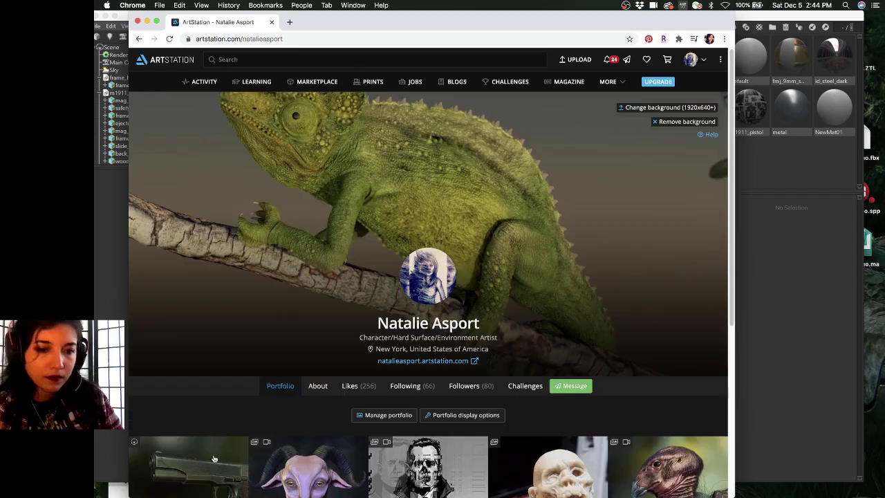
pyautogui.click(215, 459)
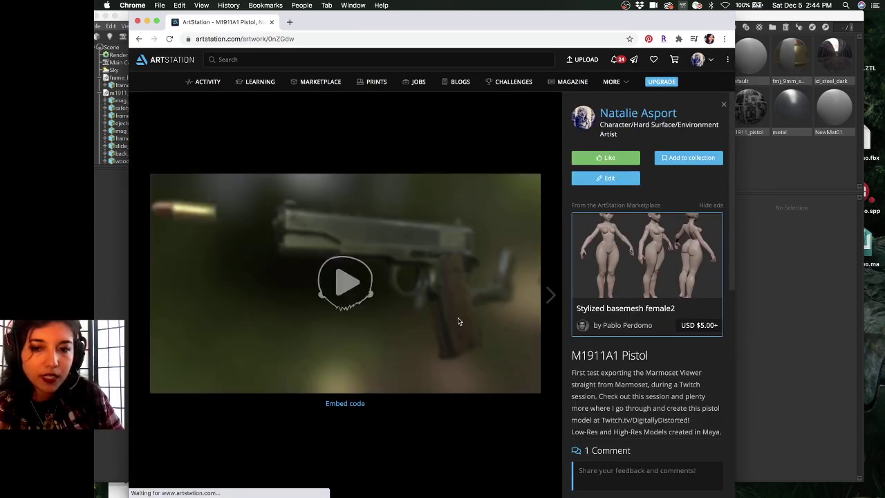
# Like the "So good!!!!!" comment on the M1911A1 Pistol artwork
pyautogui.scroll(-4, 667, 302)
pyautogui.scroll(-4, 667, 301)
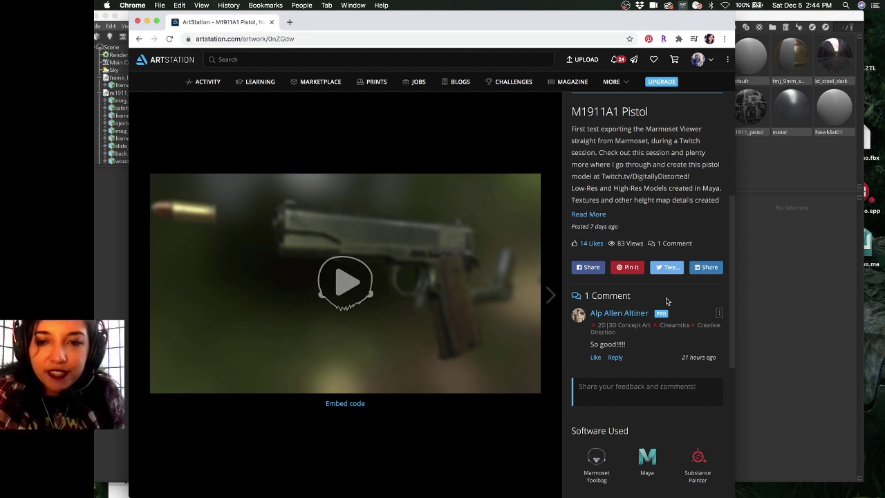
pyautogui.click(595, 357)
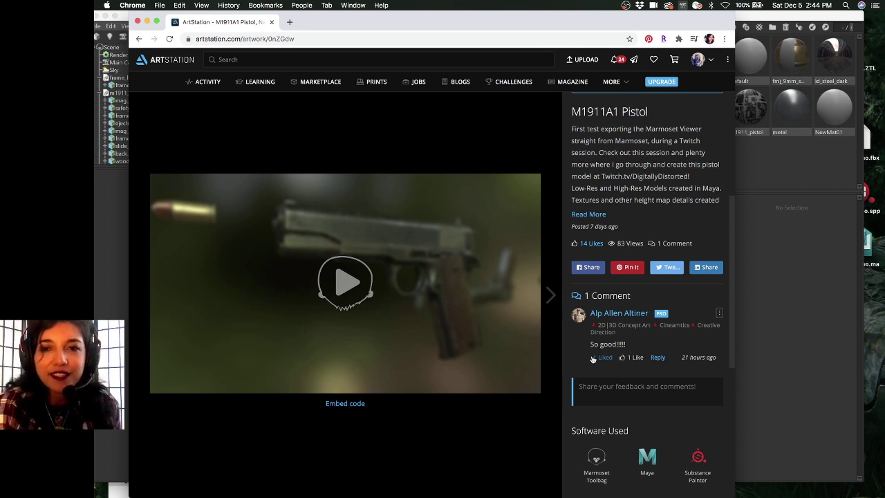
# Load the artwork's interactive Marmoset viewer and examine the pistol model from several angles
pyautogui.click(337, 311)
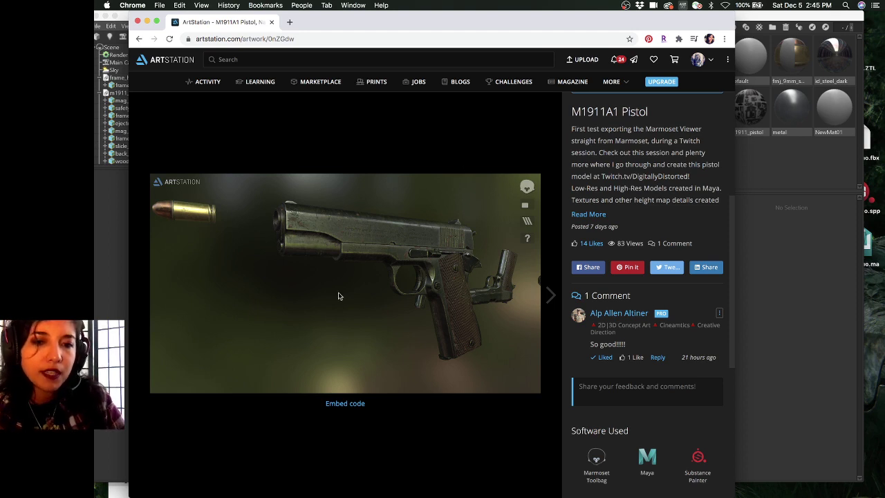
pyautogui.moveTo(341, 296); pyautogui.dragTo(300, 310)
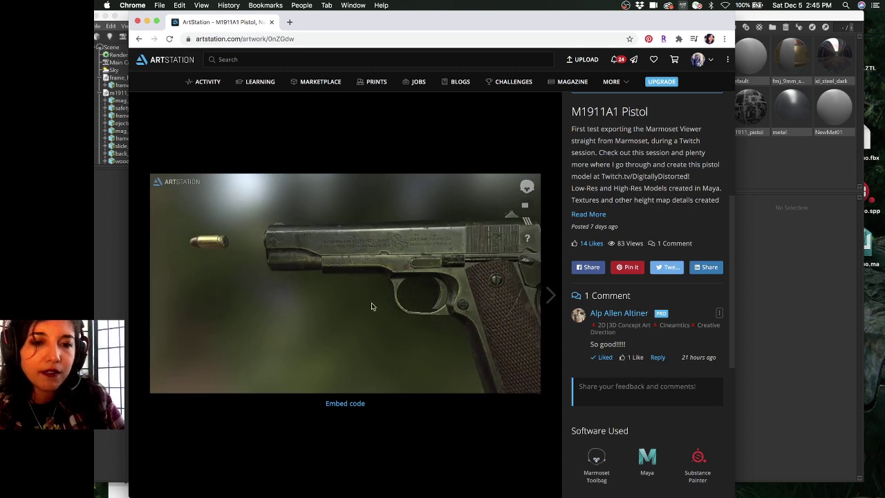
pyautogui.moveTo(373, 306); pyautogui.dragTo(397, 315)
pyautogui.moveTo(366, 228); pyautogui.dragTo(442, 238)
# Visit the account's own profile page, dismissing the gift card sign-up, and return to the M1911A1 Pistol artwork
pyautogui.moveTo(699, 61)
pyautogui.click(676, 89)
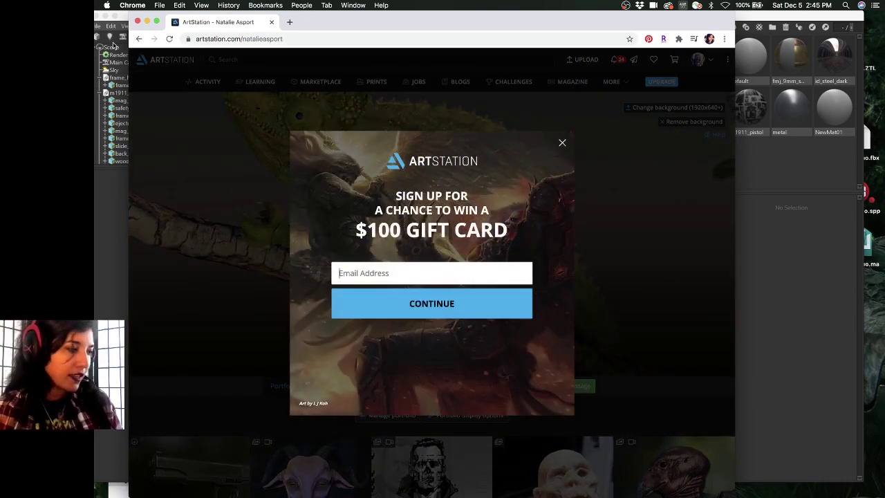
pyautogui.click(563, 143)
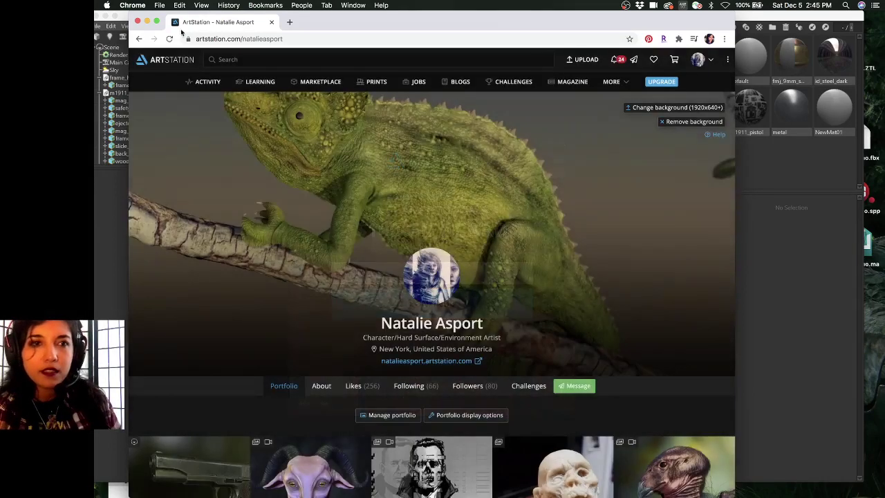
pyautogui.click(139, 42)
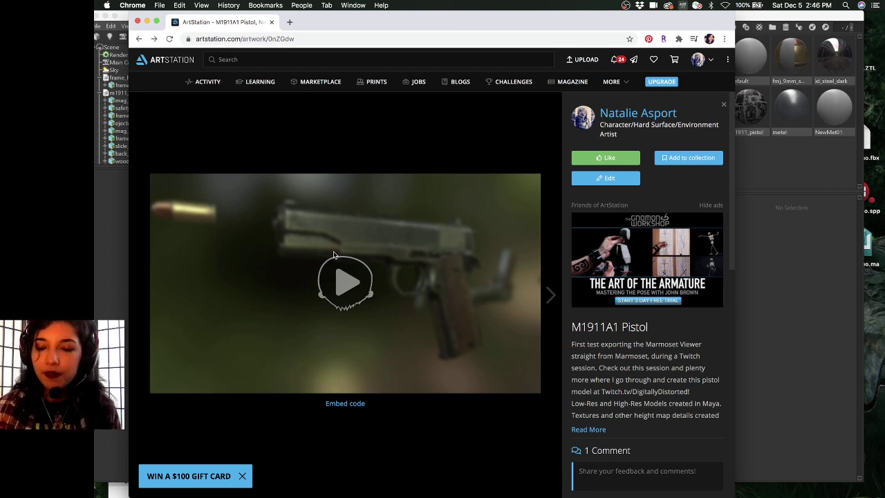
# Reload the interactive pistol viewer and examine the slide, trigger guard and textured grip up close
pyautogui.click(340, 278)
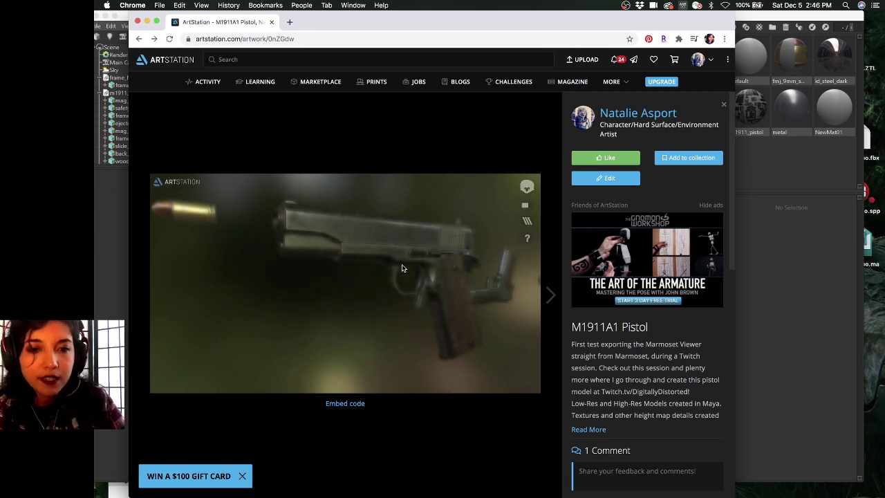
pyautogui.moveTo(394, 262); pyautogui.dragTo(342, 248, button='middle')
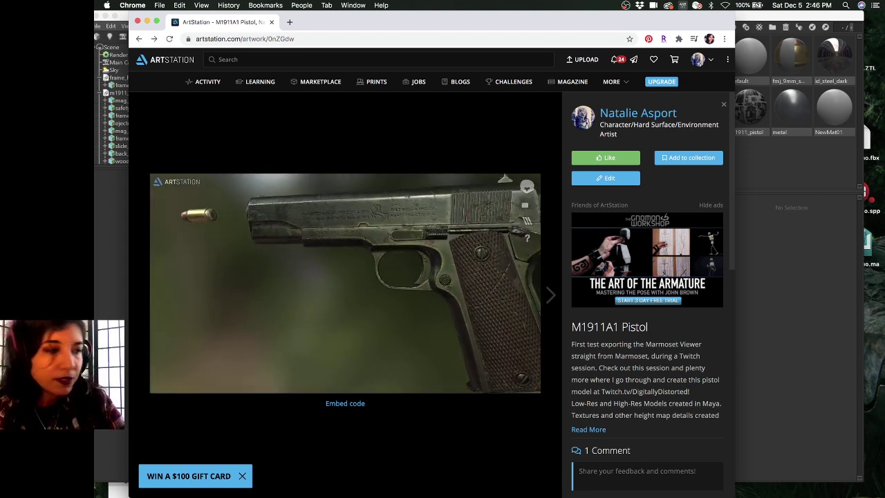
pyautogui.moveTo(456, 242); pyautogui.dragTo(422, 249)
pyautogui.moveTo(422, 248); pyautogui.dragTo(367, 239, button='middle')
pyautogui.moveTo(367, 242); pyautogui.dragTo(401, 245)
# Launch Autodesk Maya
pyautogui.moveTo(704, 493)
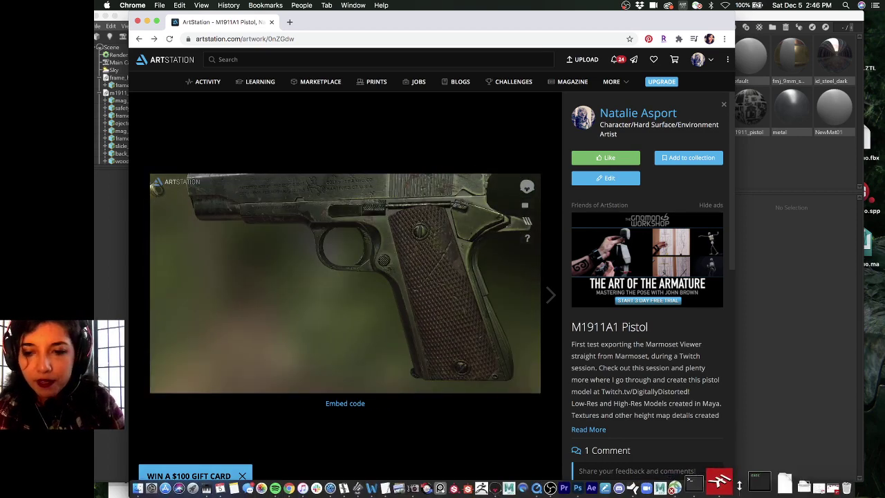
pyautogui.click(752, 486)
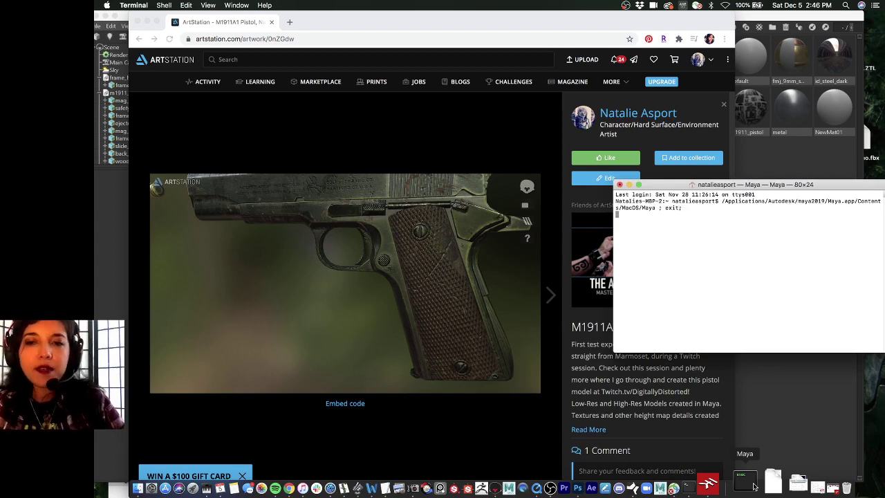
# Switch to Marmoset Toolbag and scrub through the first seconds of the pistol scene's timeline
pyautogui.click(810, 15)
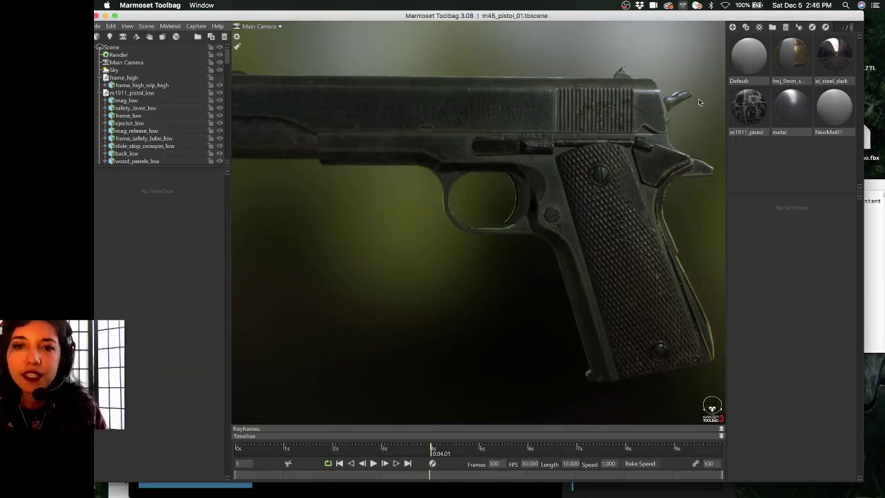
pyautogui.click(378, 449)
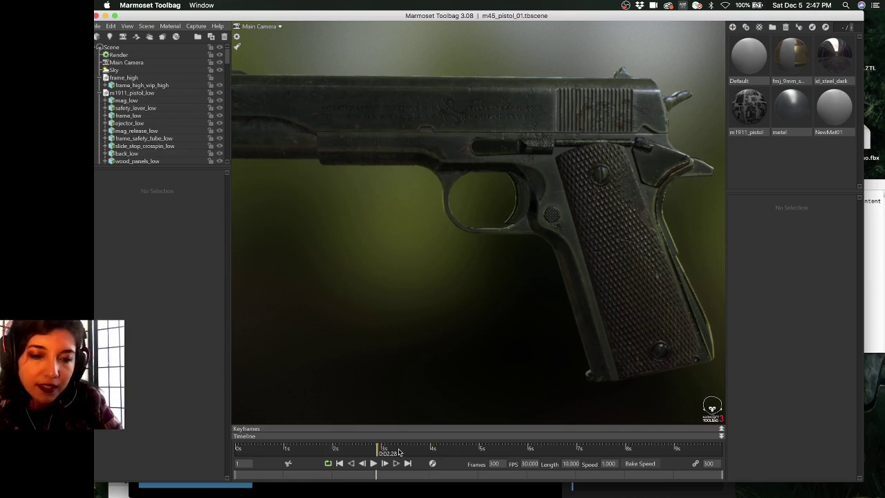
pyautogui.click(261, 449)
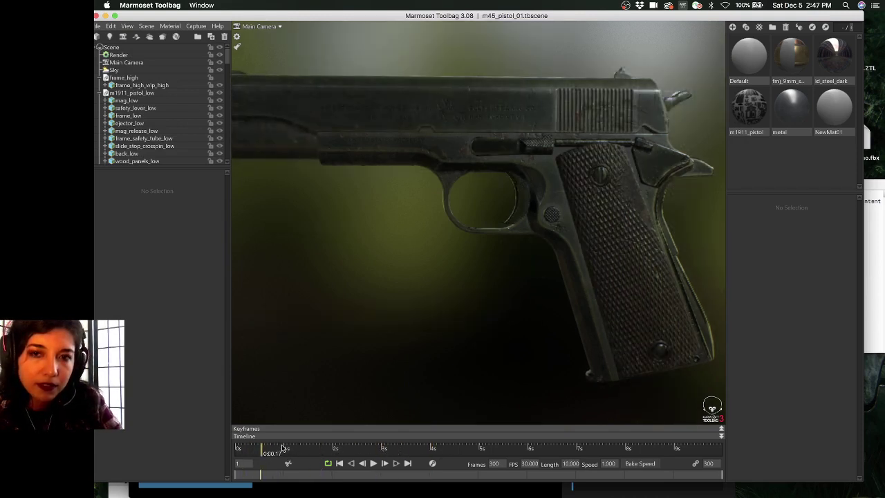
pyautogui.moveTo(283, 448); pyautogui.dragTo(339, 448)
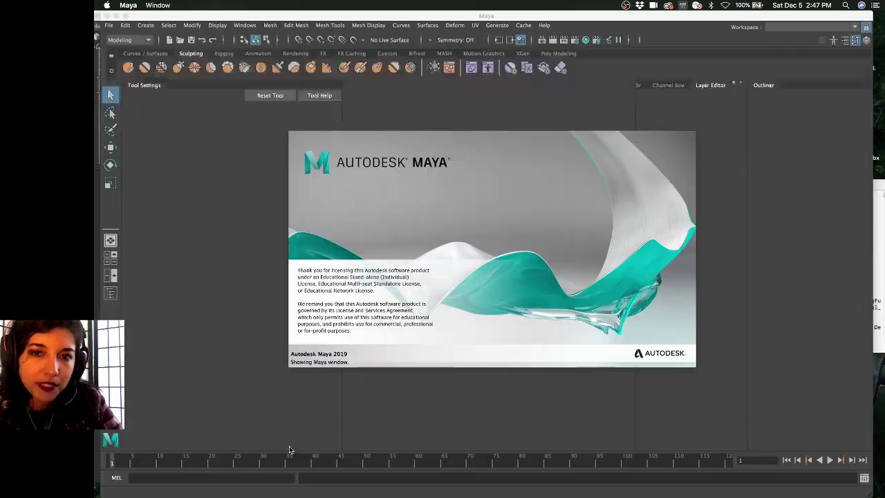
# Bring Marmoset Toolbag to the front and try to close Maya's floating UV Editor window
pyautogui.moveTo(593, 491)
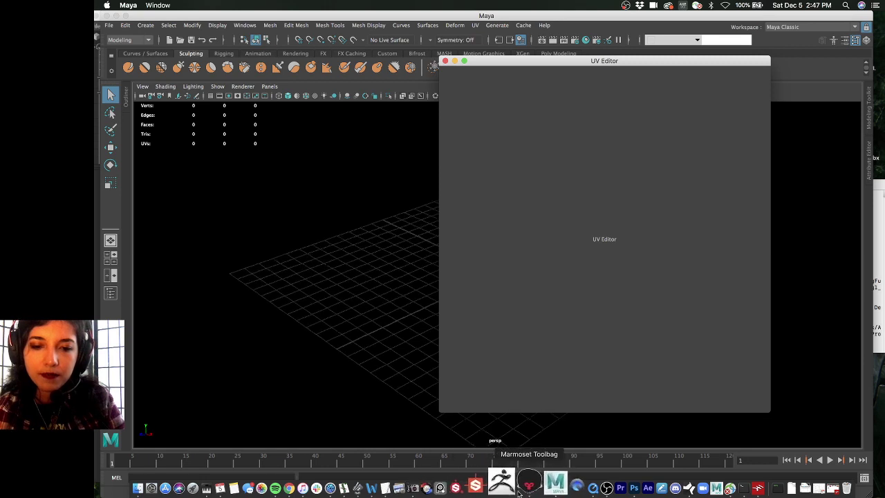
pyautogui.click(520, 489)
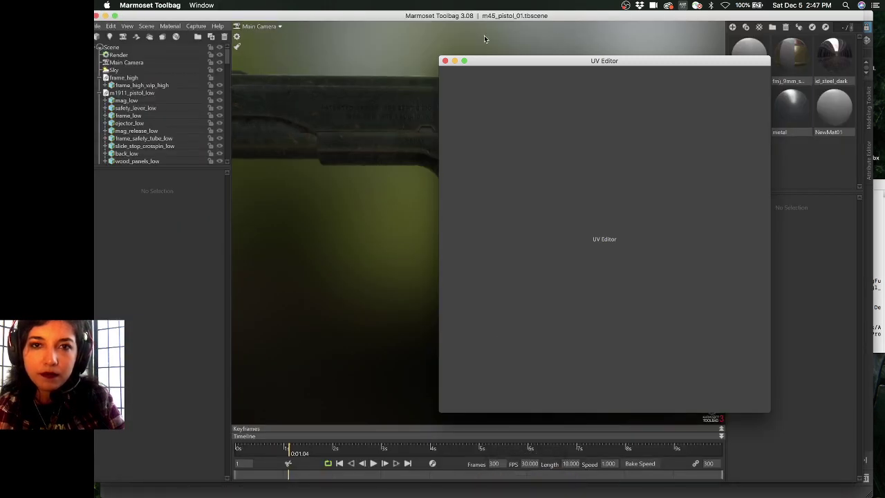
pyautogui.click(444, 61)
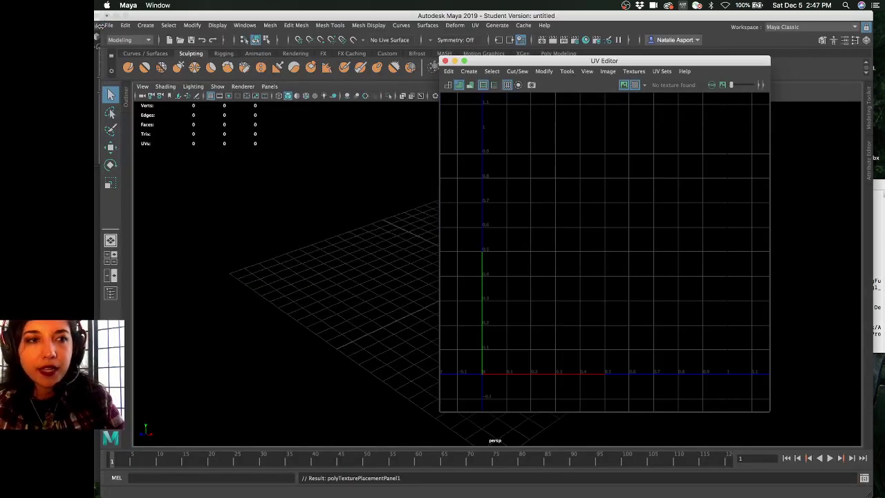
# Set the Maya project to the M45_pistol folder inside 3D_ART
pyautogui.click(105, 26)
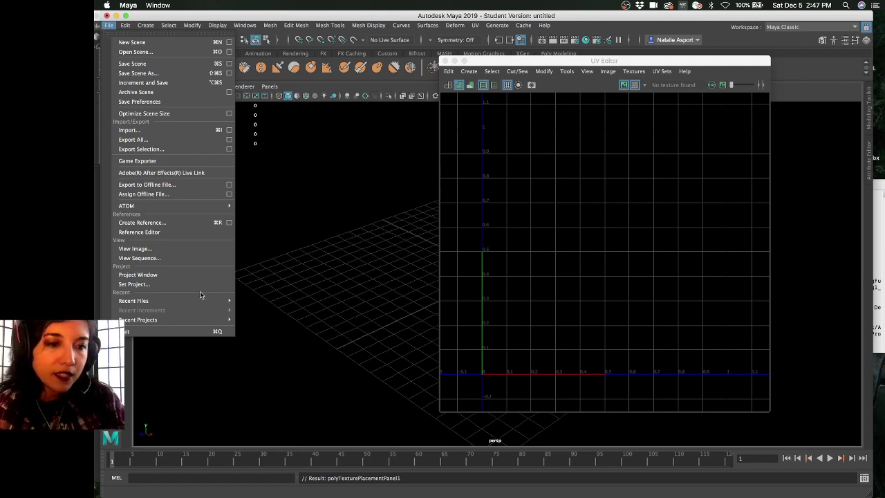
pyautogui.click(165, 284)
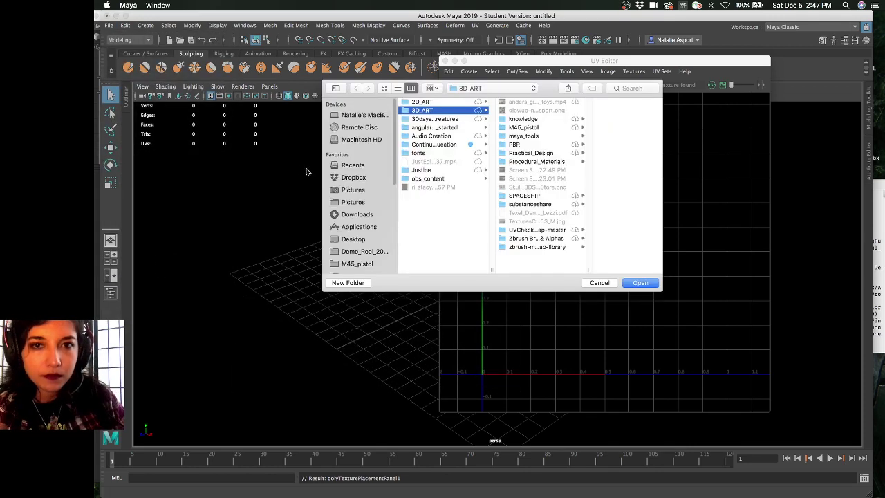
pyautogui.click(522, 127)
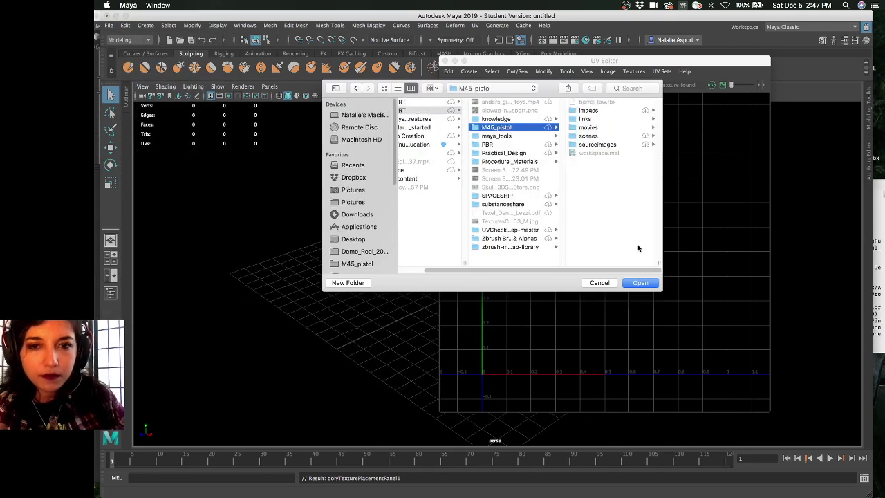
pyautogui.click(648, 290)
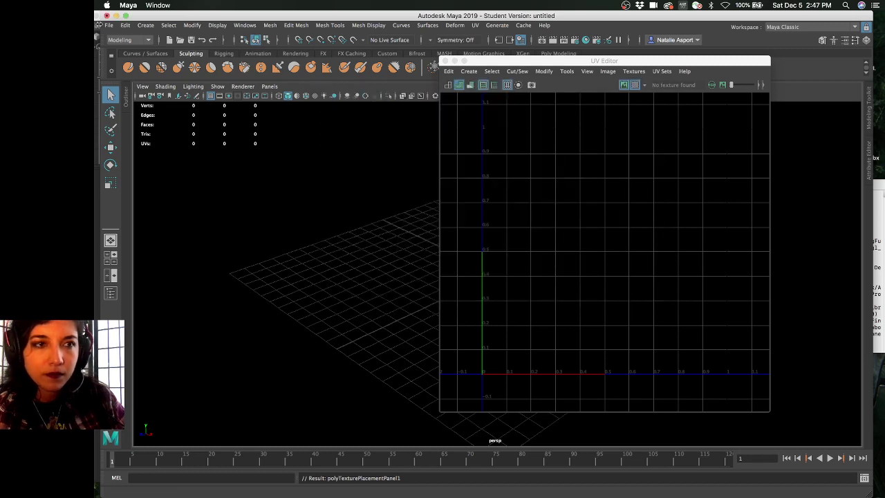
# Bring up Maya's scene-opening dialog for the project's scenes folder, switch to Finder, and open a new window placed out of the way
pyautogui.click(108, 25)
pyautogui.click(136, 53)
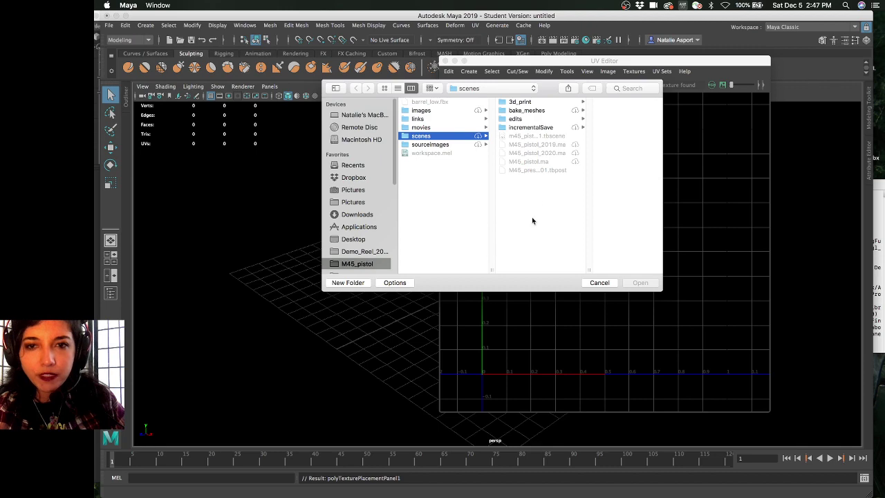
pyautogui.press('super+Tab')
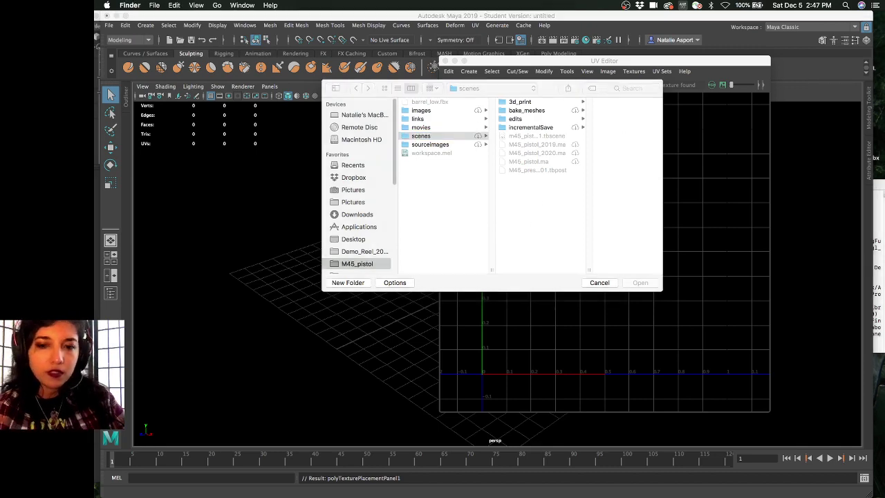
pyautogui.press('super+n')
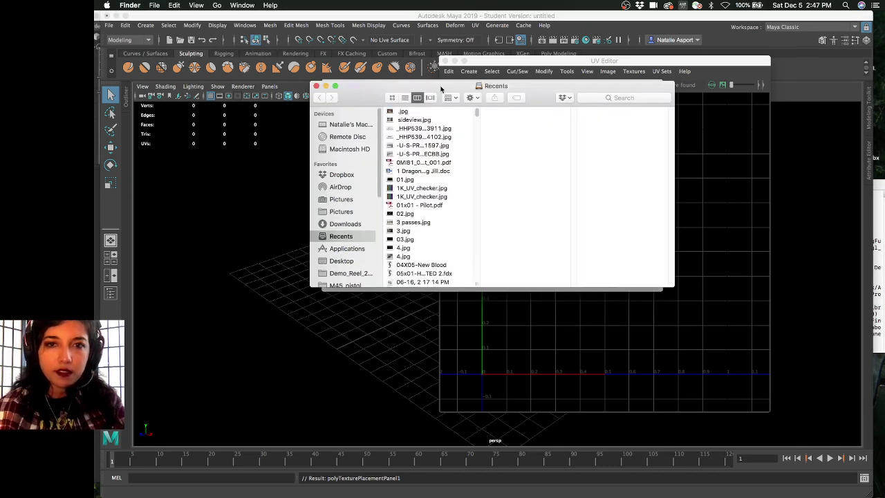
pyautogui.moveTo(440, 88); pyautogui.dragTo(0, 88)
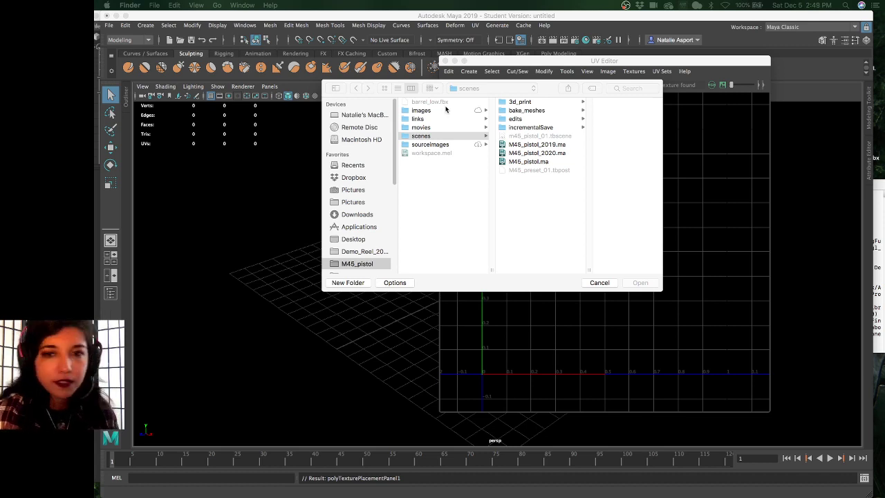
# Open M45_pistol_2020.ma without saving the untitled scene, and dismiss the student version, mental ray and read-error notices
pyautogui.click(569, 153)
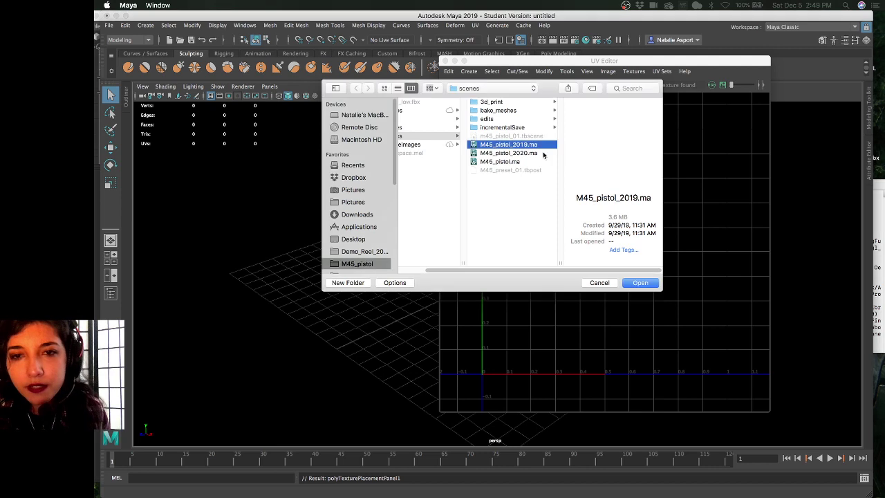
pyautogui.click(627, 284)
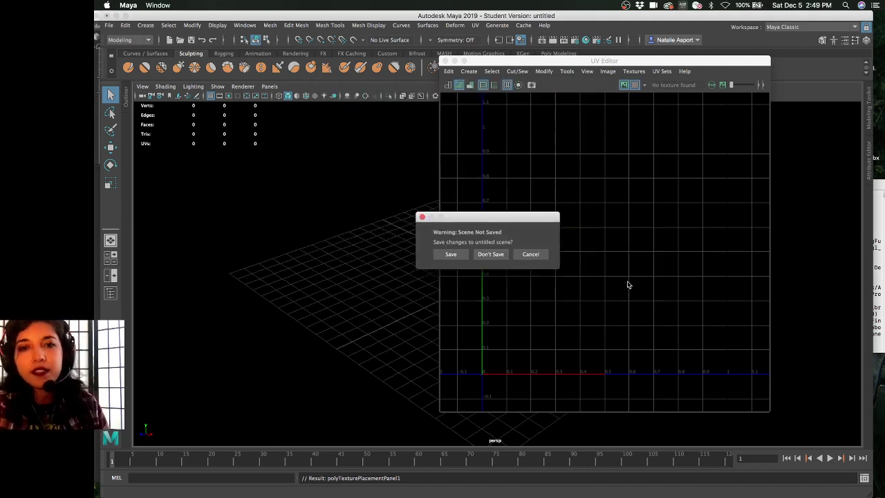
pyautogui.click(489, 253)
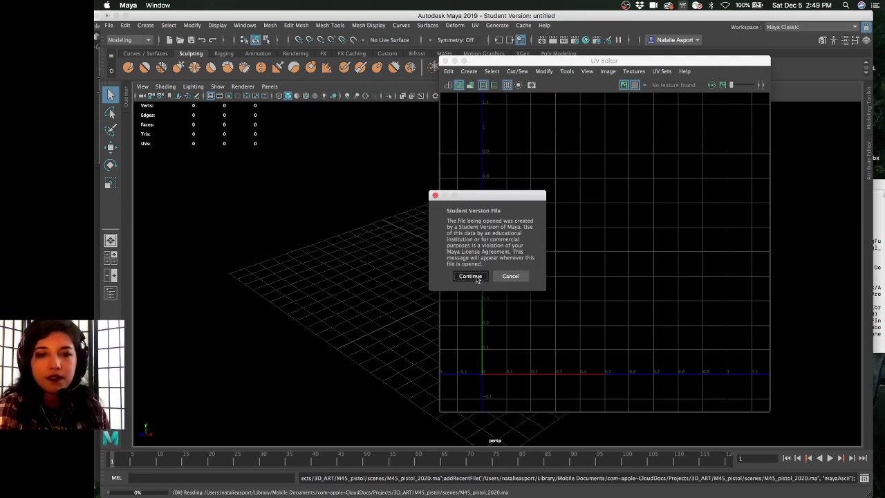
pyautogui.click(470, 275)
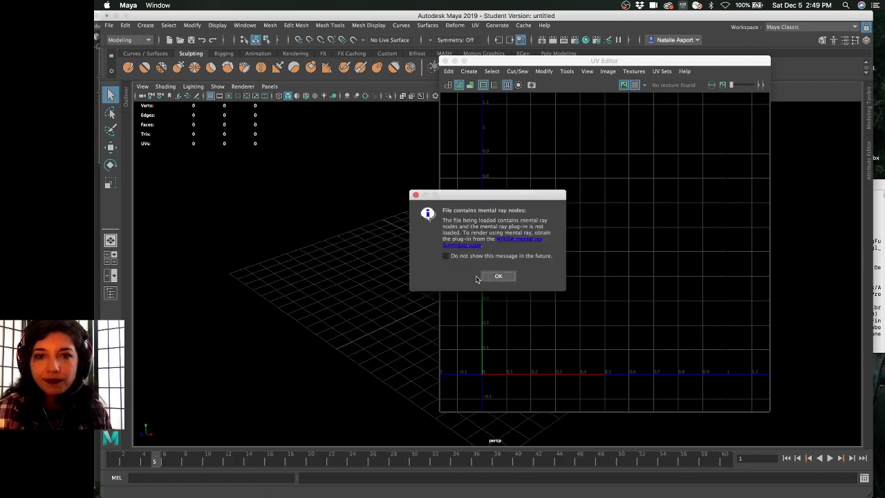
pyautogui.click(494, 275)
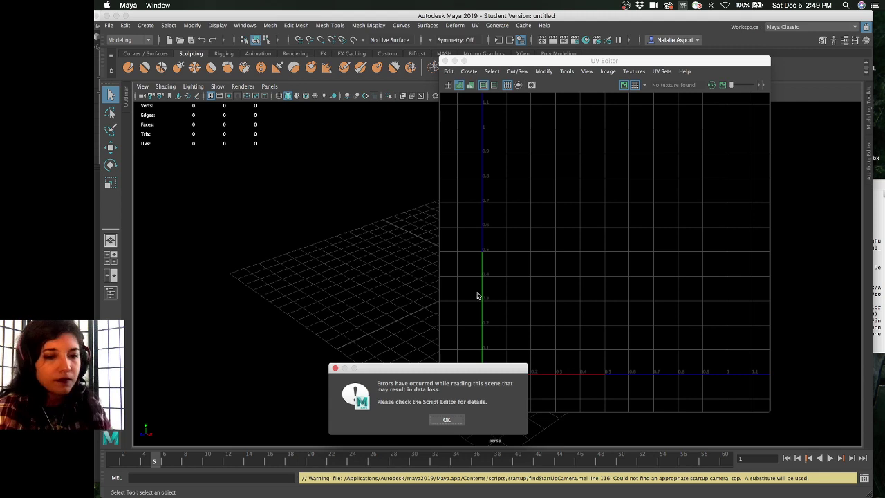
pyautogui.press('Return')
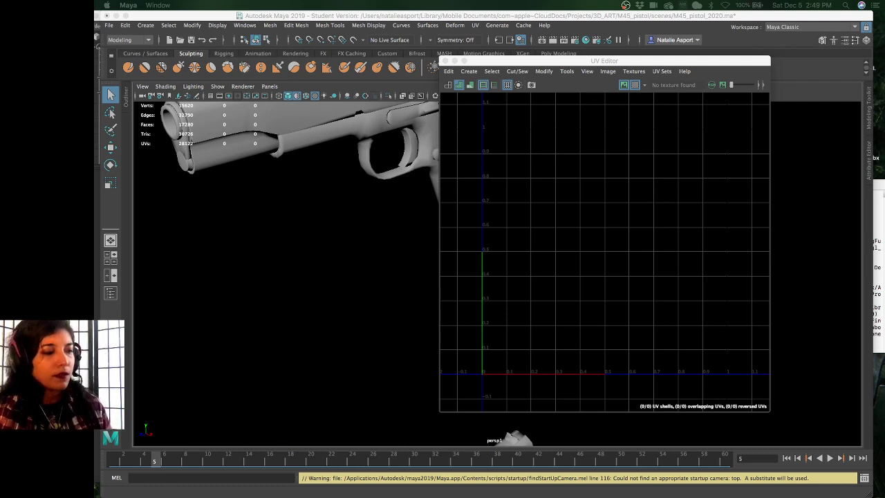
# Move the floating UV Editor aside and examine the low-poly pistol frame together with its UV layout
pyautogui.click(336, 116)
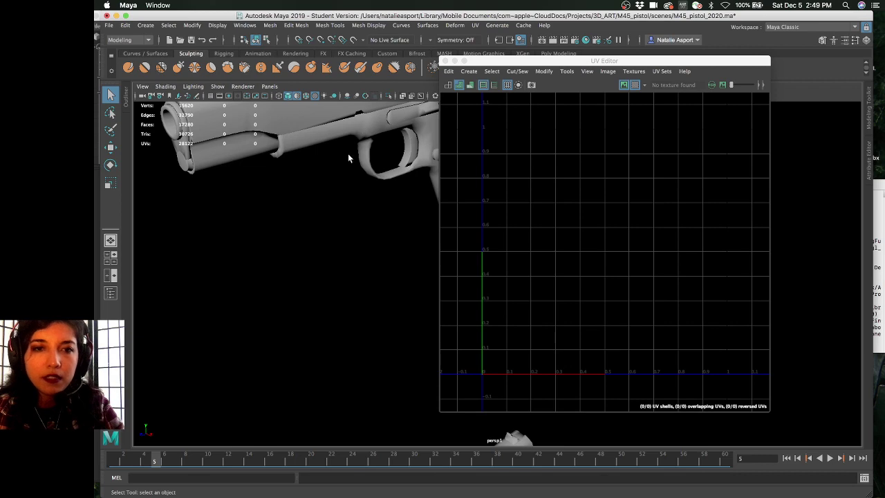
pyautogui.moveTo(577, 61); pyautogui.dragTo(657, 65)
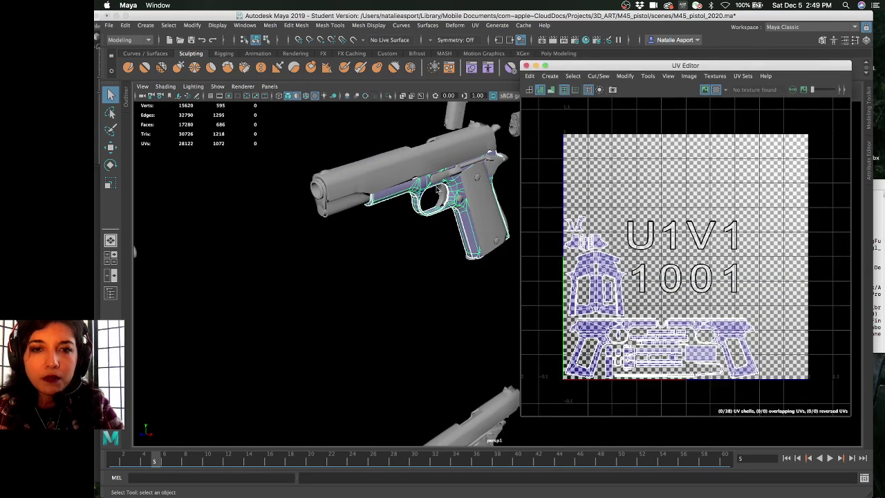
pyautogui.keyDown('alt'); pyautogui.moveTo(446, 173); pyautogui.dragTo(387, 181); pyautogui.keyUp('alt')
pyautogui.moveTo(387, 182)
pyautogui.keyDown('alt'); pyautogui.mouseDown(button='right')
pyautogui.moveTo(397, 185)
pyautogui.moveTo(380, 172)
pyautogui.mouseUp(button='right'); pyautogui.keyUp('alt')
pyautogui.moveTo(382, 15)
pyautogui.mouseDown()
pyautogui.moveTo(389, 83)
pyautogui.moveTo(389, 20)
pyautogui.mouseUp()
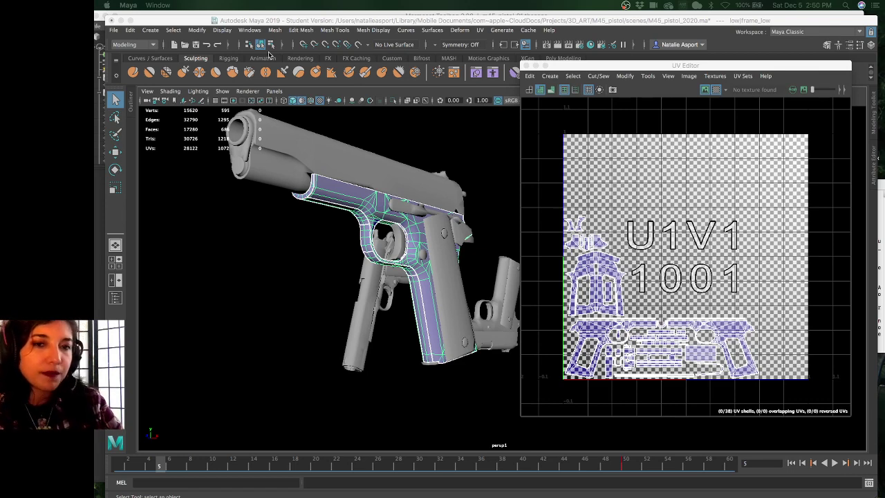
# Clear the frame selection and close the floating UV Editor so the viewport is unobstructed
pyautogui.click(358, 264)
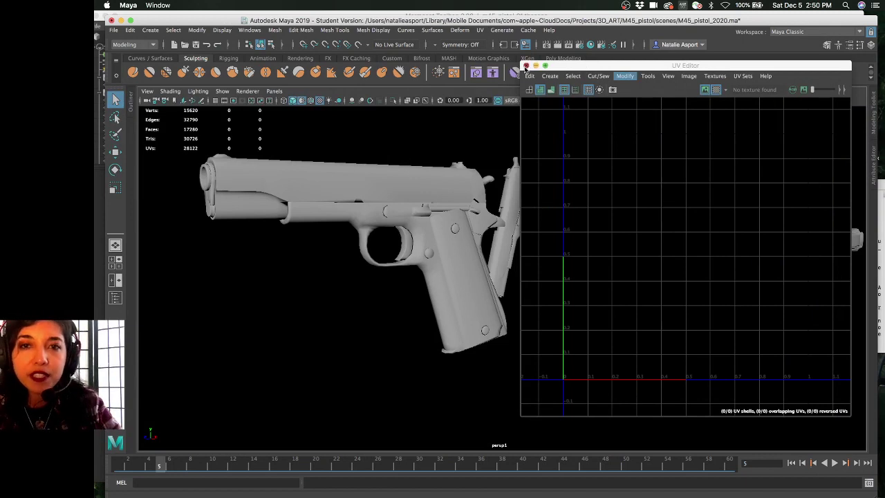
pyautogui.click(525, 67)
pyautogui.keyDown('alt'); pyautogui.moveTo(415, 207); pyautogui.dragTo(387, 215); pyautogui.keyUp('alt')
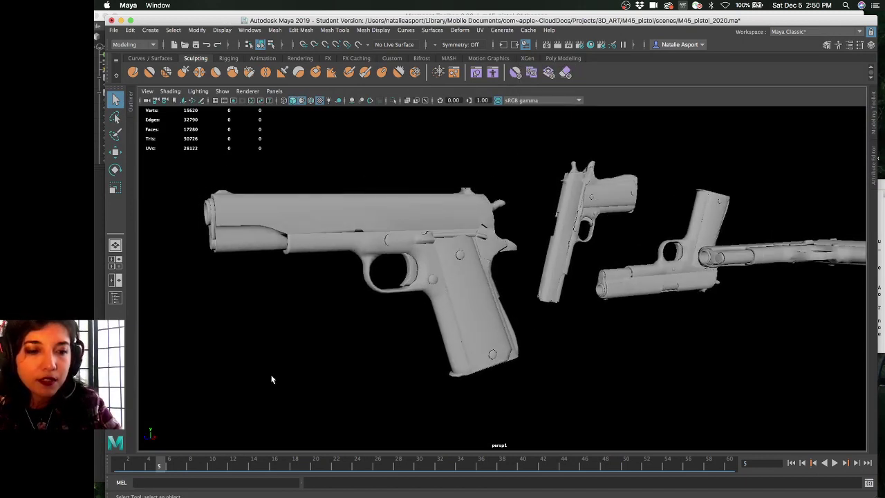
# Go to frame 1 of the timeline, select the main pistol's slide and frame it in the view
pyautogui.moveTo(164, 466); pyautogui.dragTo(115, 465)
pyautogui.scroll(-6, 422, 268)
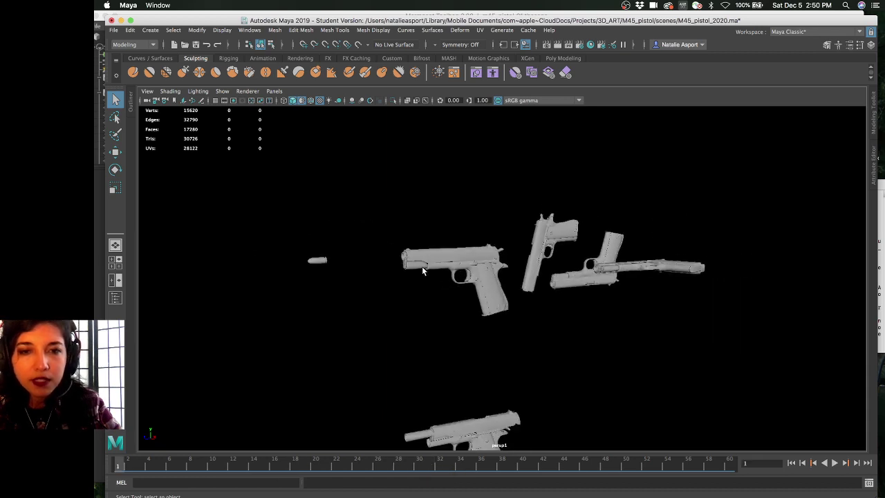
pyautogui.keyDown('alt'); pyautogui.moveTo(423, 268); pyautogui.dragTo(447, 269, button='middle'); pyautogui.keyUp('alt')
pyautogui.scroll(3, 446, 268)
pyautogui.click(446, 258)
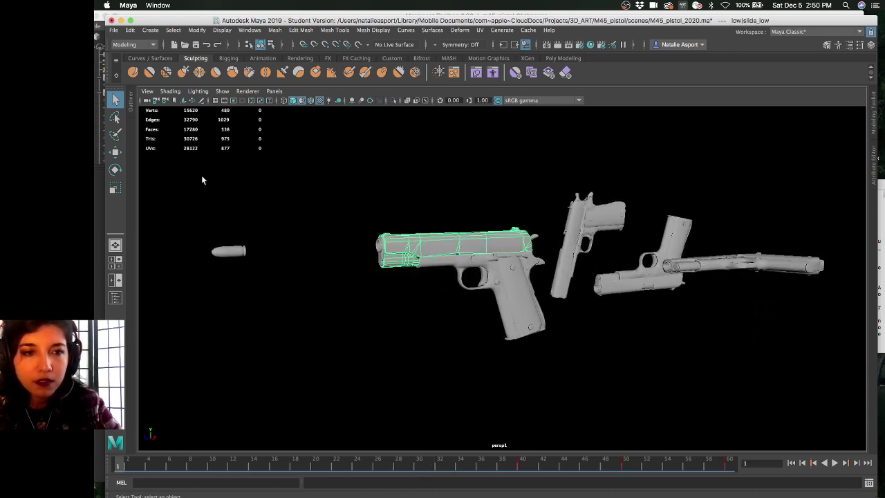
pyautogui.press('f')
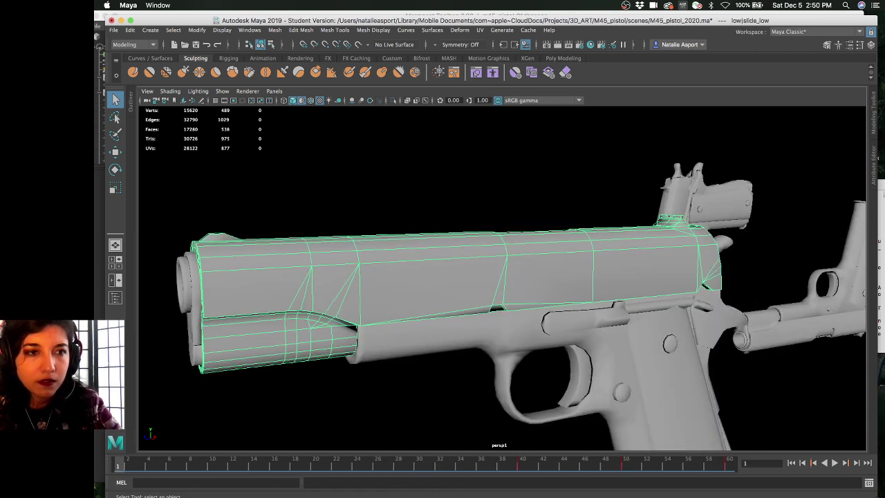
# Show the Outliner, expand the m1911a_pistol group and its low subgroup, and select low
pyautogui.click(131, 105)
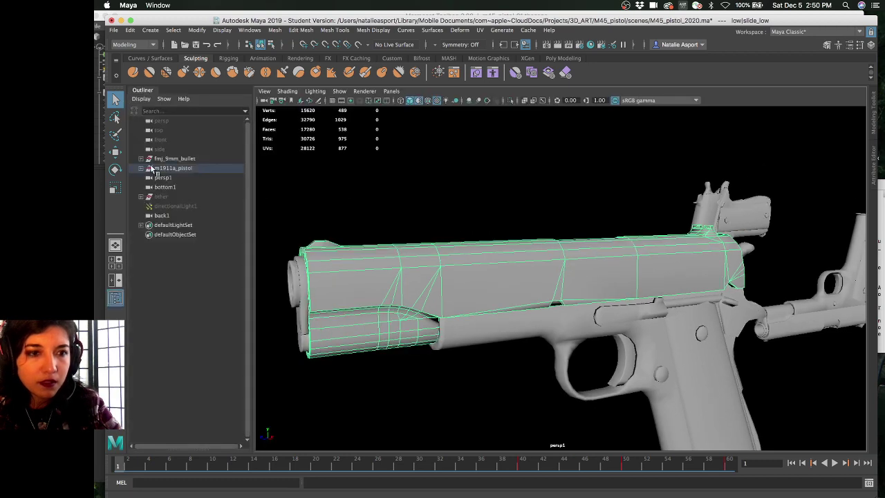
pyautogui.click(151, 170)
pyautogui.click(141, 168)
pyautogui.click(168, 187)
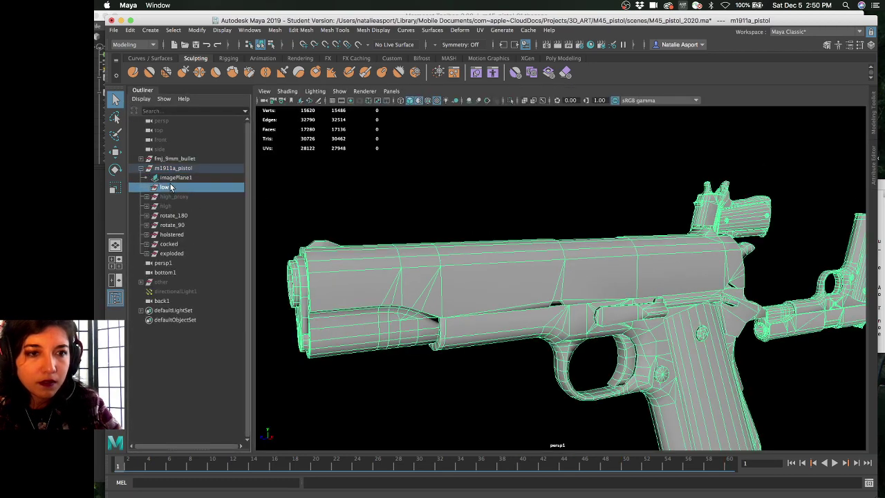
pyautogui.click(147, 187)
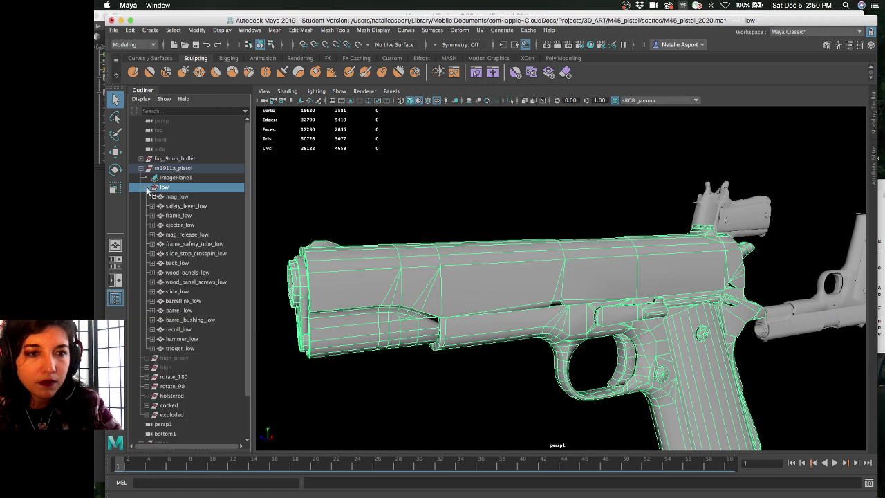
# Select safety_lever_low, ejector_low and slide_stop_crosspin_low one after another to locate these parts on the pistol
pyautogui.click(185, 206)
pyautogui.click(184, 225)
pyautogui.click(184, 253)
pyautogui.scroll(-5, 594, 268)
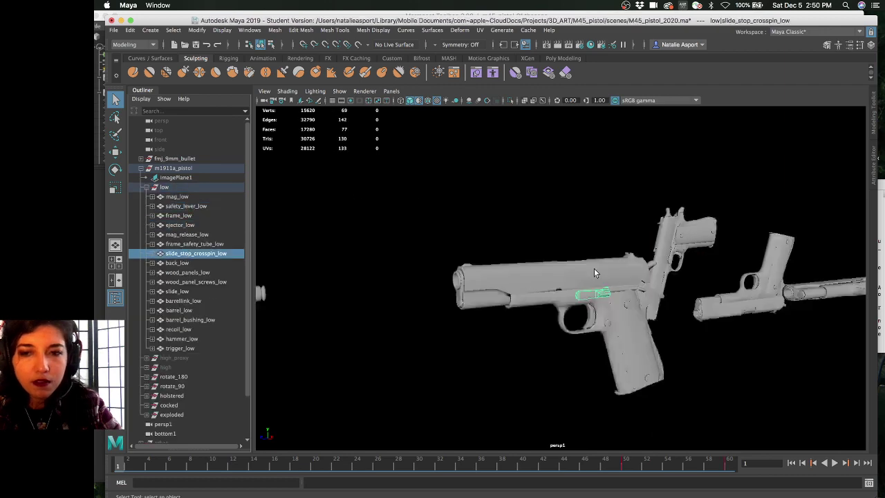
pyautogui.scroll(3, 593, 278)
pyautogui.keyDown('alt'); pyautogui.moveTo(593, 278); pyautogui.dragTo(602, 245, button='middle'); pyautogui.keyUp('alt')
pyautogui.scroll(-6, 564, 412)
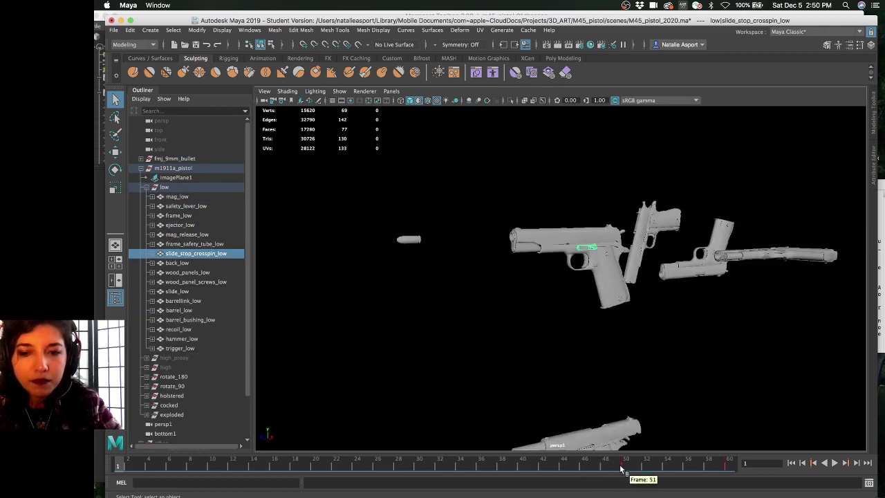
# Play the pistol animation, stop at frame 44 to view the slide motion up close, and scrub back to frame 37
pyautogui.hotkey('alt', 'v')
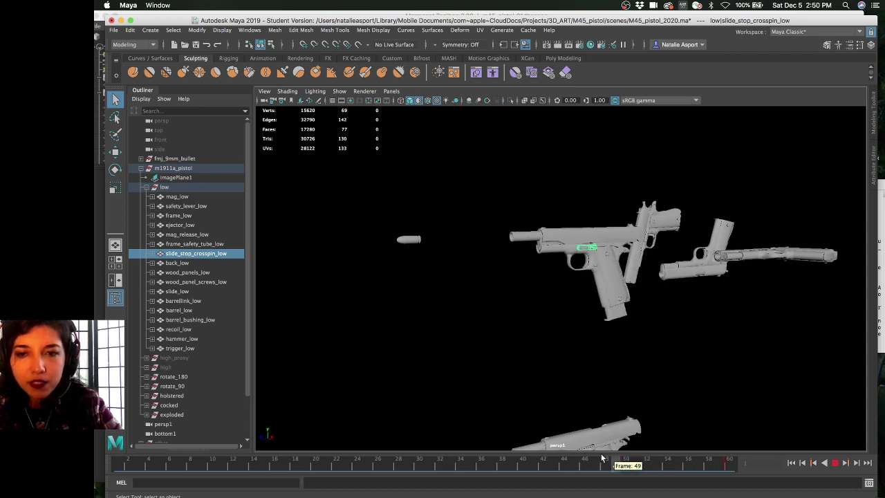
pyautogui.click(564, 457)
pyautogui.scroll(4, 634, 284)
pyautogui.scroll(3, 634, 285)
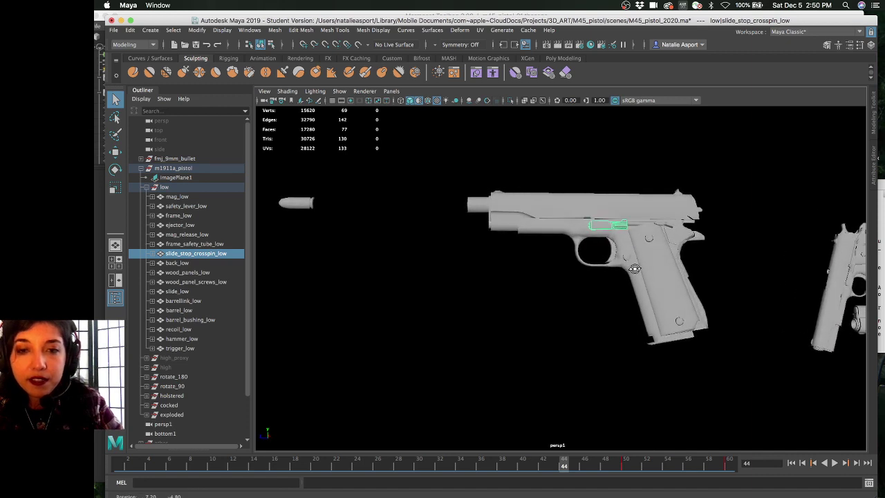
pyautogui.keyDown('alt'); pyautogui.moveTo(643, 266); pyautogui.dragTo(597, 277, button='middle'); pyautogui.keyUp('alt')
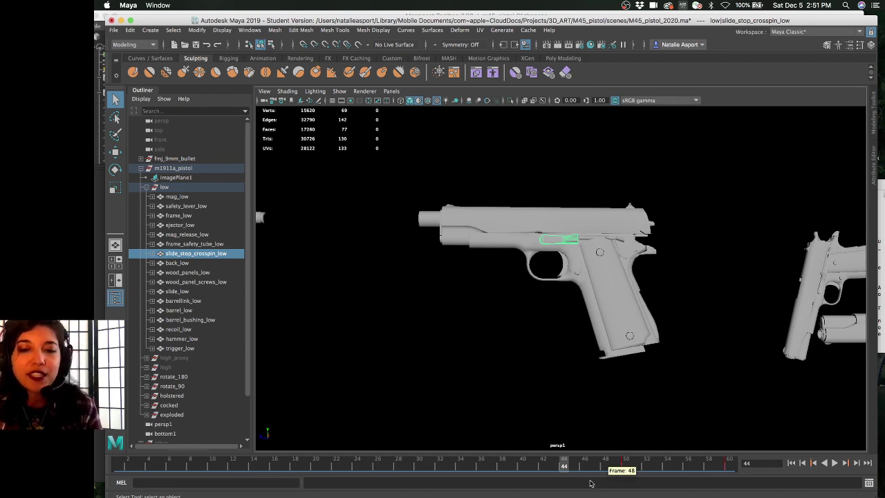
pyautogui.moveTo(588, 475); pyautogui.dragTo(497, 471)
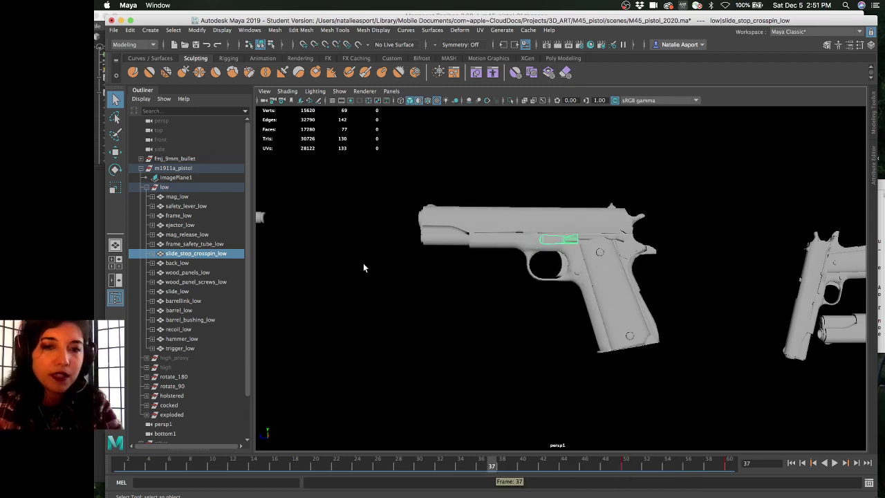
# Select mag_low, turn on textured display, and view the magazine base from underneath
pyautogui.click(171, 198)
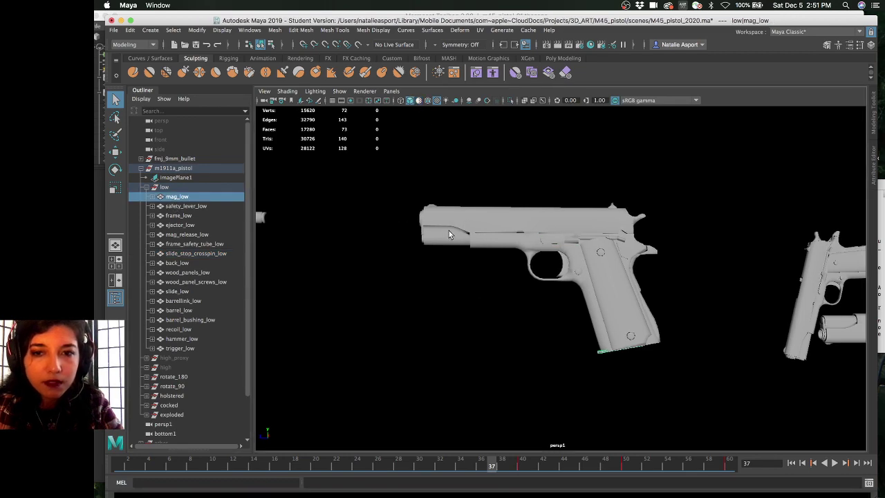
pyautogui.press('6')
pyautogui.moveTo(449, 235)
pyautogui.keyDown('alt'); pyautogui.mouseDown()
pyautogui.moveTo(434, 230)
pyautogui.moveTo(447, 235)
pyautogui.mouseUp(); pyautogui.keyUp('alt')
pyautogui.keyDown('alt'); pyautogui.moveTo(447, 235); pyautogui.dragTo(521, 257, button='right'); pyautogui.keyUp('alt')
pyautogui.moveTo(521, 257)
pyautogui.keyDown('alt'); pyautogui.mouseDown()
pyautogui.moveTo(528, 231)
pyautogui.moveTo(504, 245)
pyautogui.moveTo(511, 201)
pyautogui.moveTo(451, 210)
pyautogui.moveTo(519, 221)
pyautogui.moveTo(534, 284)
pyautogui.moveTo(509, 197)
pyautogui.moveTo(492, 269)
pyautogui.mouseUp(); pyautogui.keyUp('alt')
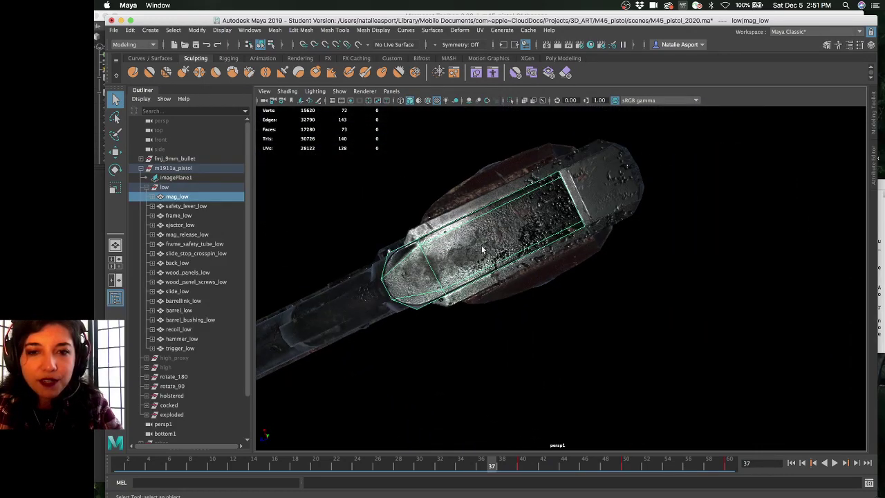
# Examine the textured slide engraving, frame, trigger area and wooden grip of the pistol from several angles
pyautogui.keyDown('alt'); pyautogui.moveTo(551, 225); pyautogui.dragTo(498, 297); pyautogui.keyUp('alt')
pyautogui.keyDown('alt'); pyautogui.moveTo(498, 297); pyautogui.dragTo(532, 316, button='middle'); pyautogui.keyUp('alt')
pyautogui.keyDown('alt'); pyautogui.moveTo(468, 231); pyautogui.dragTo(553, 231); pyautogui.keyUp('alt')
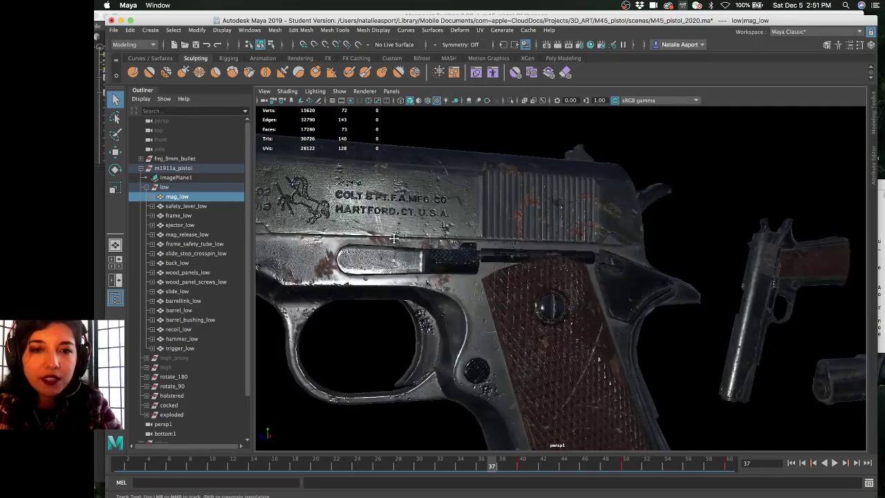
pyautogui.keyDown('alt'); pyautogui.moveTo(394, 238); pyautogui.dragTo(539, 280); pyautogui.keyUp('alt')
pyautogui.keyDown('alt'); pyautogui.moveTo(539, 280); pyautogui.dragTo(500, 261, button='right'); pyautogui.keyUp('alt')
pyautogui.keyDown('alt'); pyautogui.moveTo(500, 262); pyautogui.dragTo(549, 268); pyautogui.keyUp('alt')
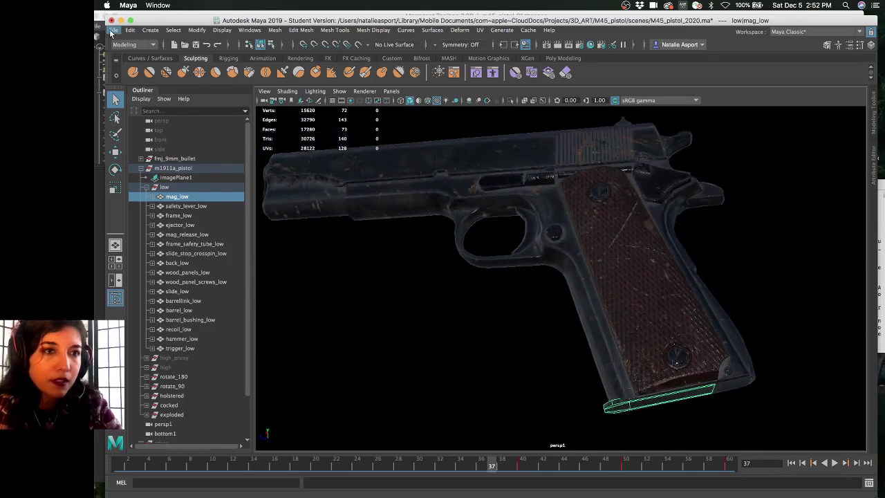
# Switch to Chrome and read the Marmoset article on character presentation with animation in Toolbag, from the introduction through rigging and animating the character
pyautogui.moveTo(301, 24)
pyautogui.mouseDown()
pyautogui.moveTo(314, 105)
pyautogui.moveTo(315, 20)
pyautogui.mouseUp()
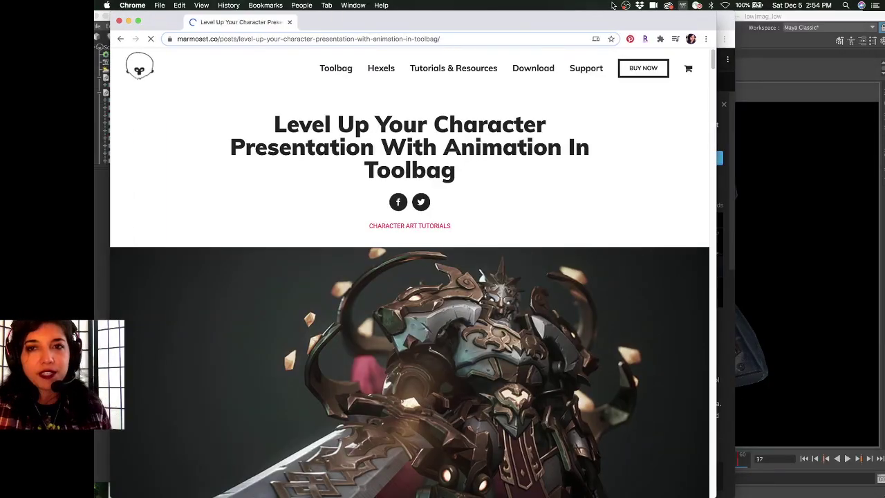
pyautogui.moveTo(563, 23); pyautogui.dragTo(605, 24)
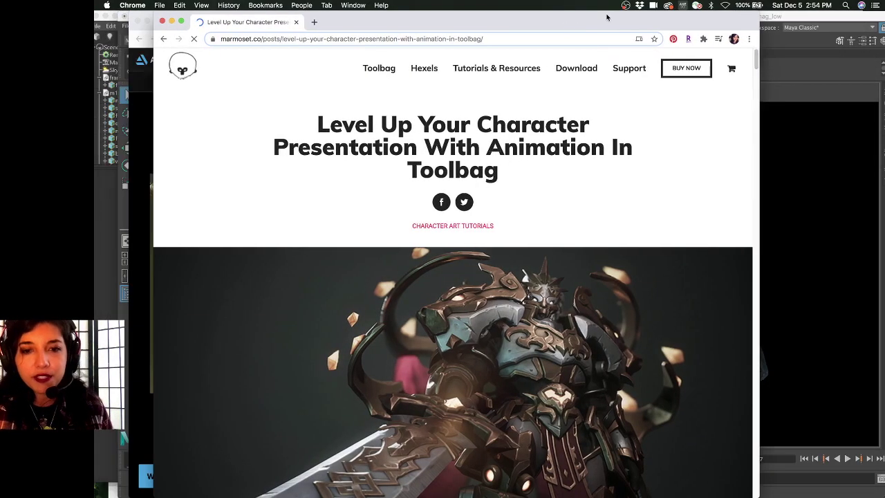
pyautogui.scroll(-5, 582, 294)
pyautogui.scroll(-5, 581, 294)
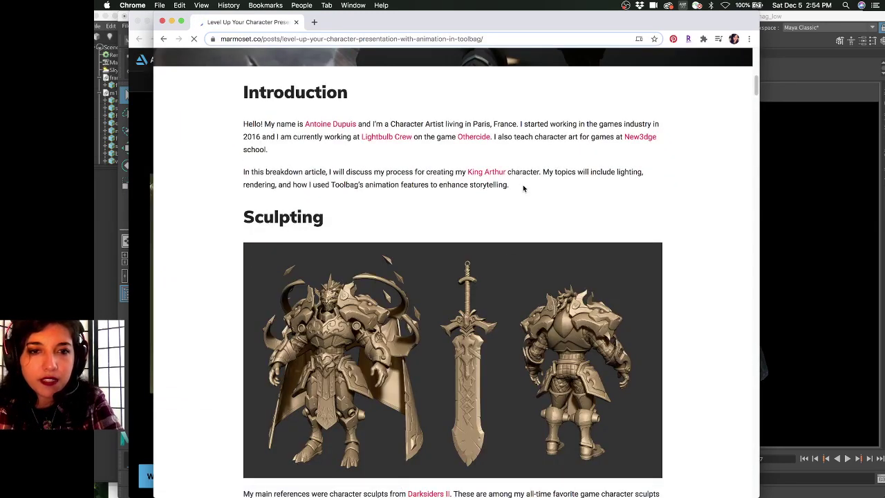
pyautogui.scroll(-20, 524, 187)
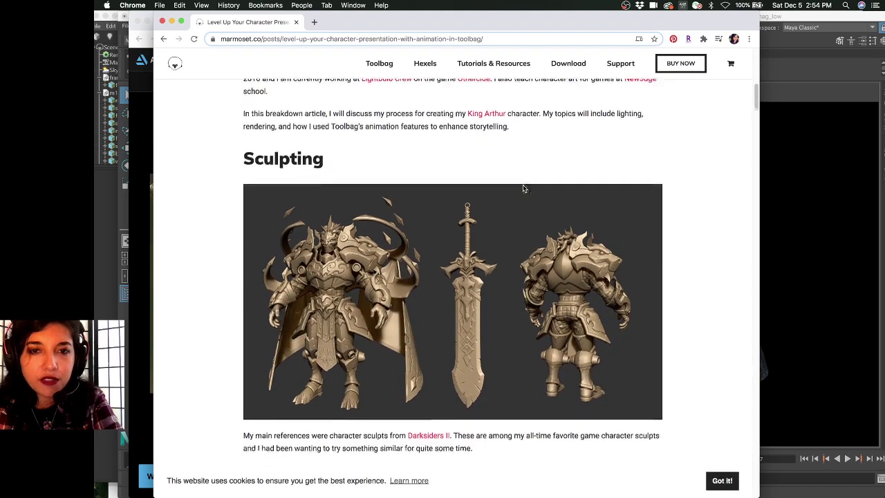
pyautogui.scroll(-15, 524, 189)
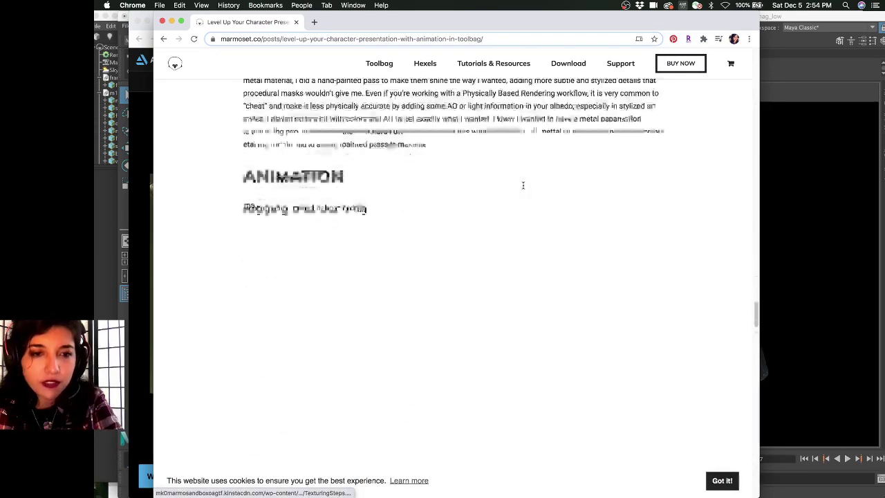
pyautogui.scroll(-1, 523, 189)
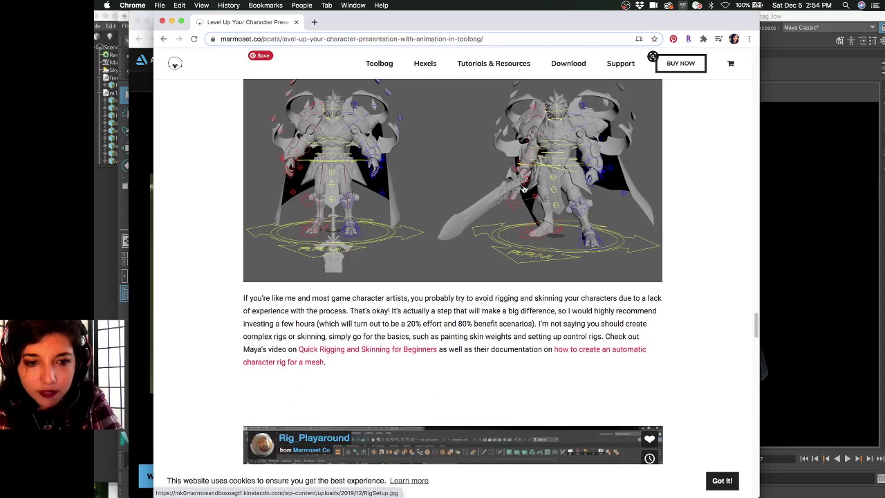
pyautogui.scroll(-10, 523, 189)
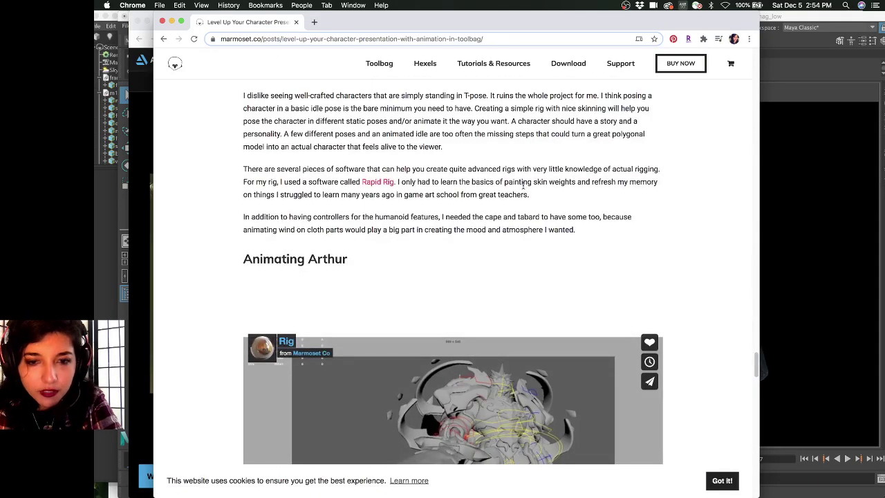
pyautogui.scroll(-6, 524, 186)
pyautogui.scroll(-6, 382, 275)
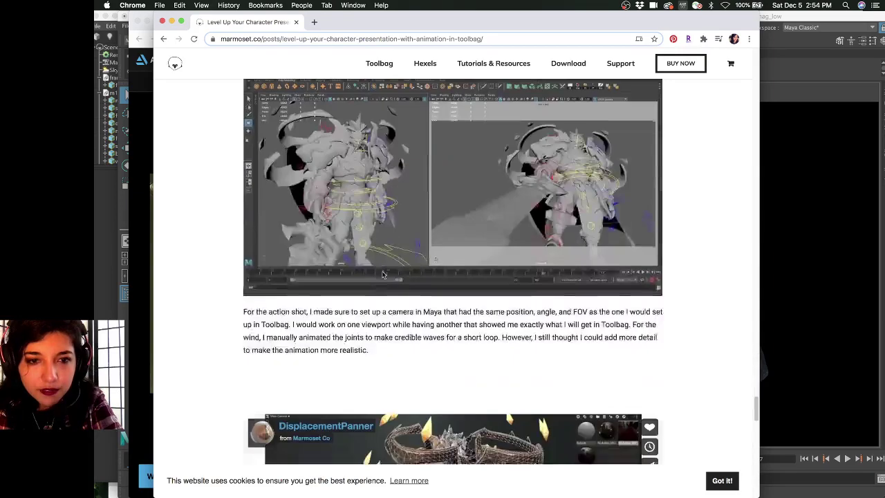
# Review the article's Maya dual-viewport setup and DisplacementPanner video, continuing through to its closing section
pyautogui.scroll(-5, 382, 275)
pyautogui.scroll(2, 383, 275)
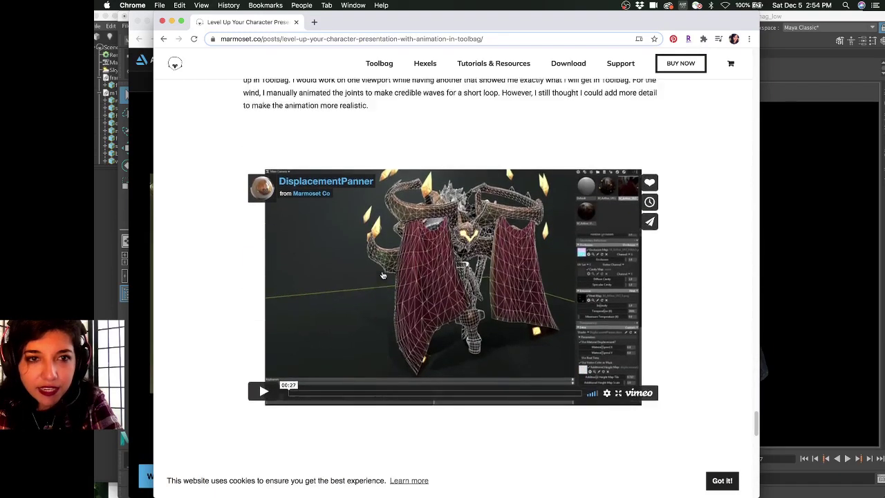
pyautogui.scroll(4, 382, 274)
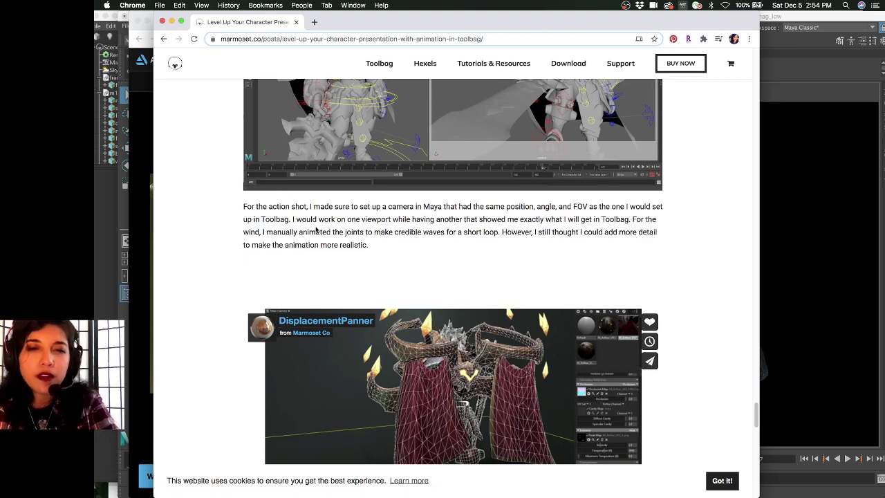
pyautogui.scroll(4, 316, 229)
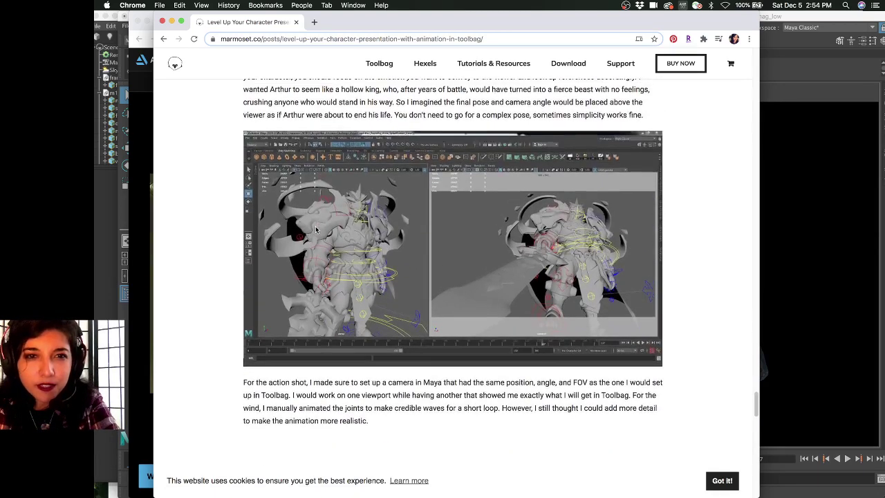
pyautogui.scroll(1, 316, 229)
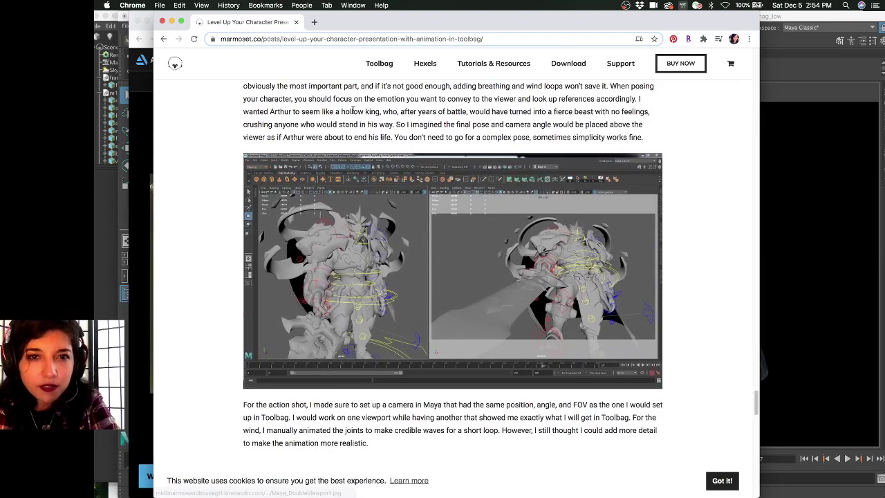
pyautogui.scroll(-10, 392, 99)
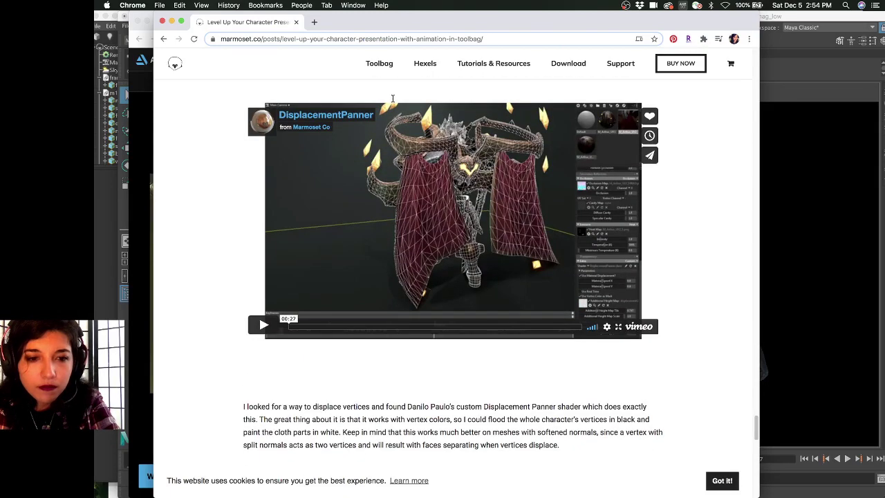
pyautogui.scroll(-4, 390, 98)
pyautogui.scroll(-8, 392, 99)
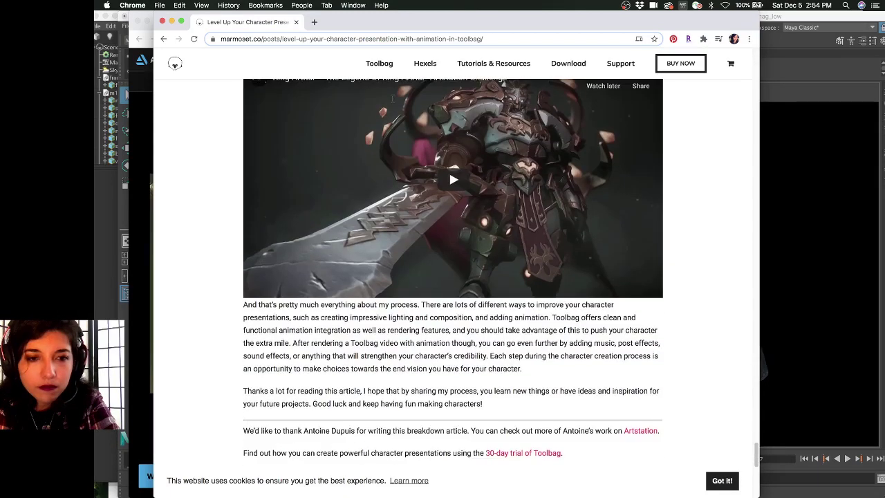
# Switch to Marmoset Toolbag, scrub the pistol animation along the timeline and stop at 0:01.19
pyautogui.click(110, 205)
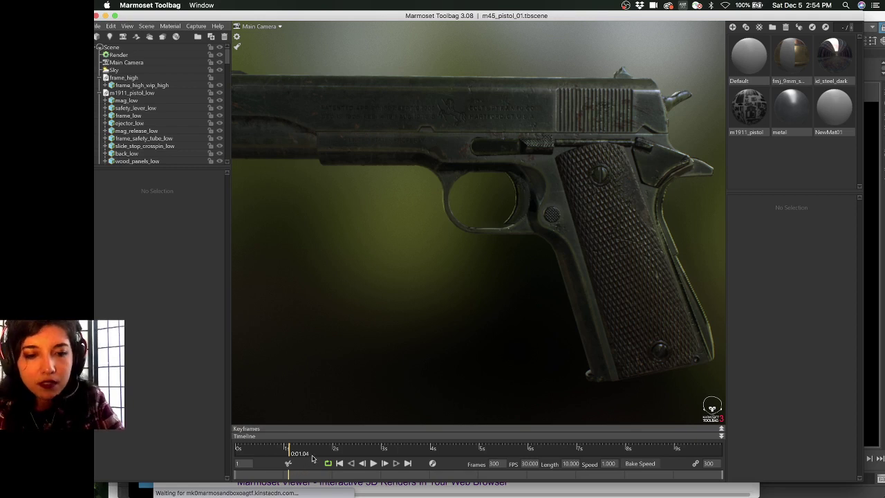
pyautogui.moveTo(313, 453); pyautogui.dragTo(385, 452)
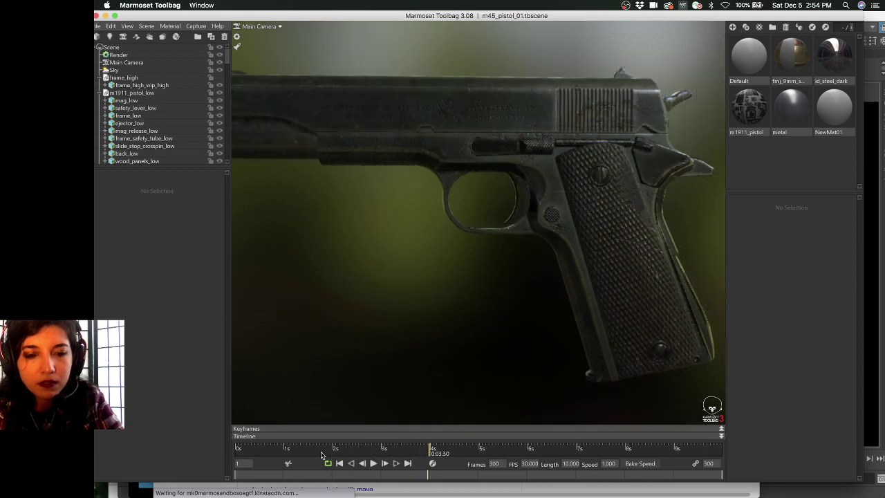
pyautogui.click(320, 453)
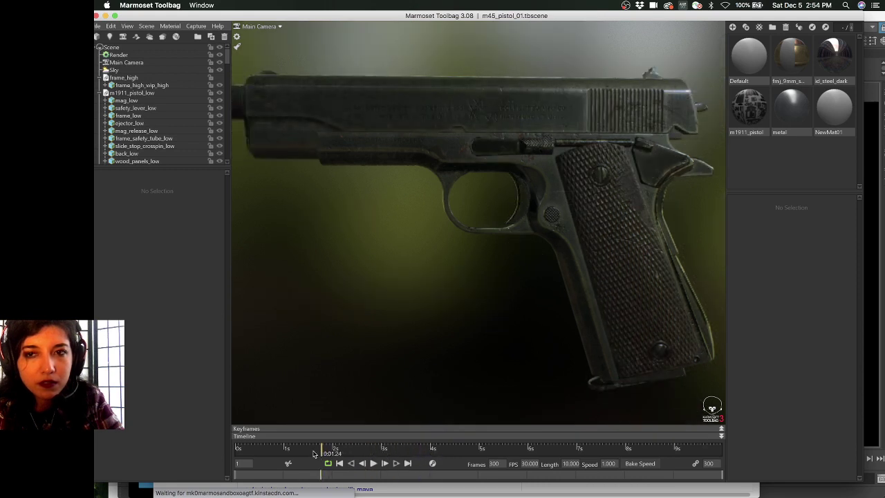
pyautogui.moveTo(320, 454); pyautogui.dragTo(312, 453)
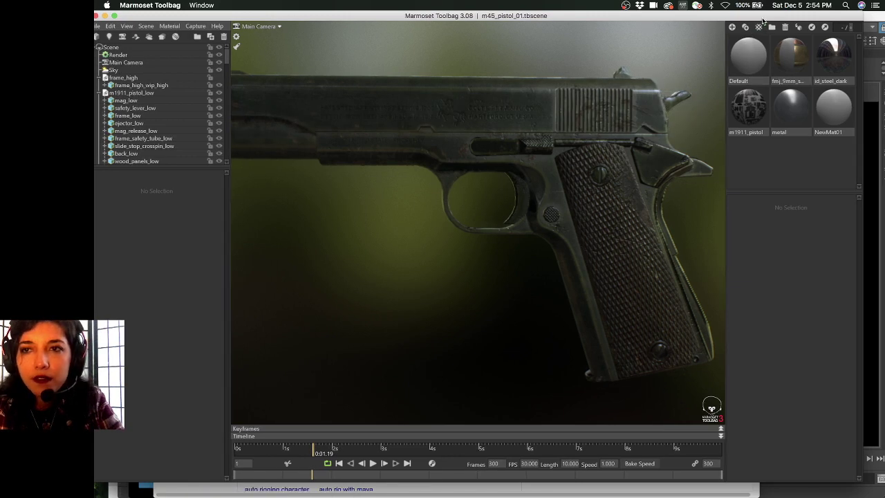
# Switch to Chrome, view the M1911A1 Pistol page on ArtStation and return to the "marmoset viewer animation" search results
pyautogui.moveTo(764, 19); pyautogui.dragTo(762, 60)
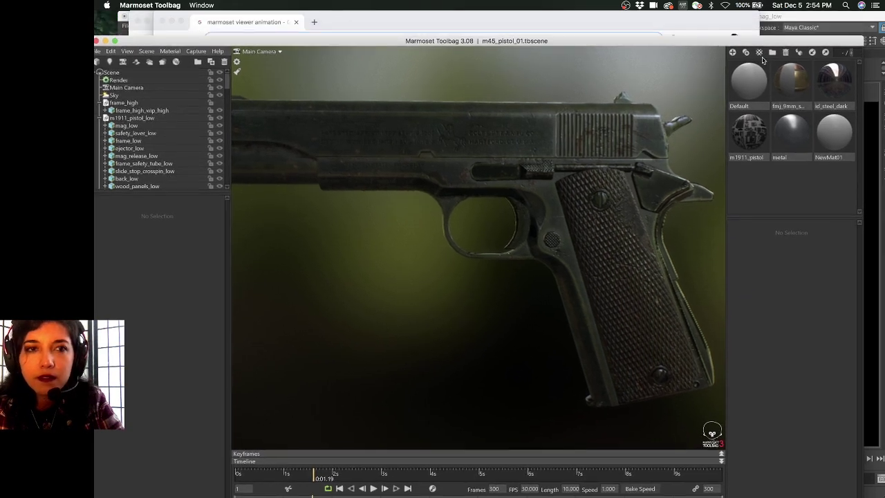
pyautogui.click(470, 28)
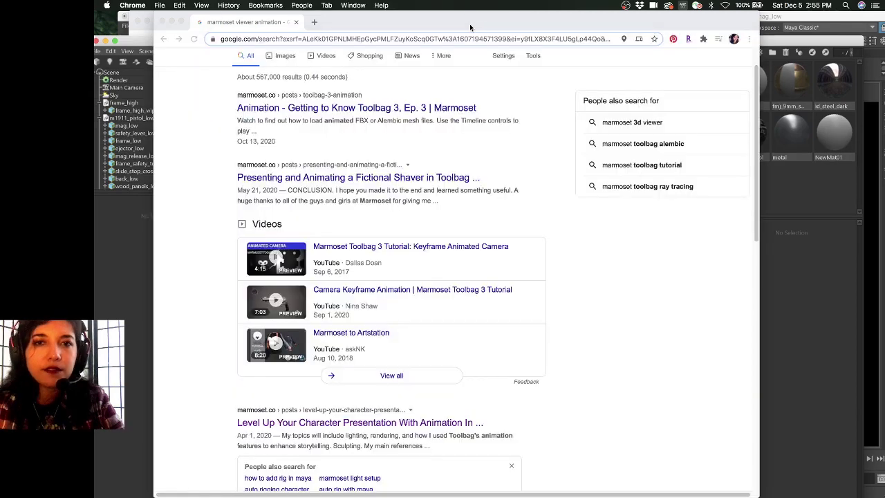
pyautogui.moveTo(484, 16); pyautogui.dragTo(488, 49)
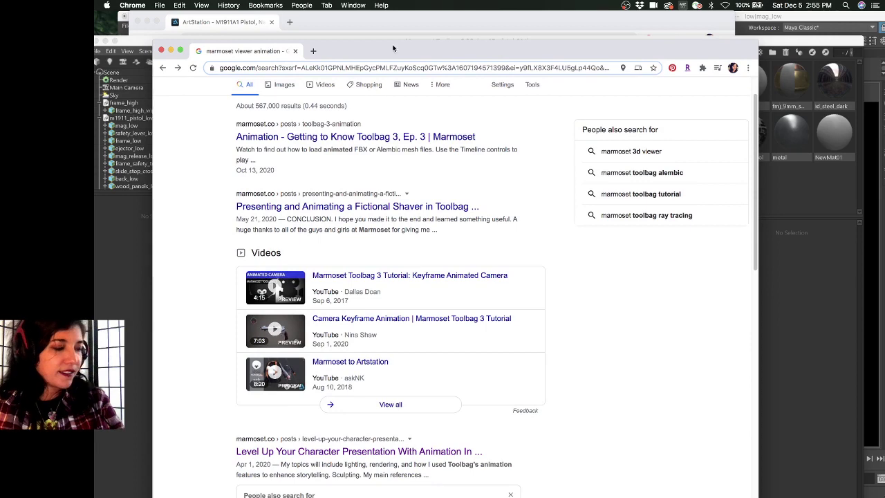
pyautogui.press('super+w')
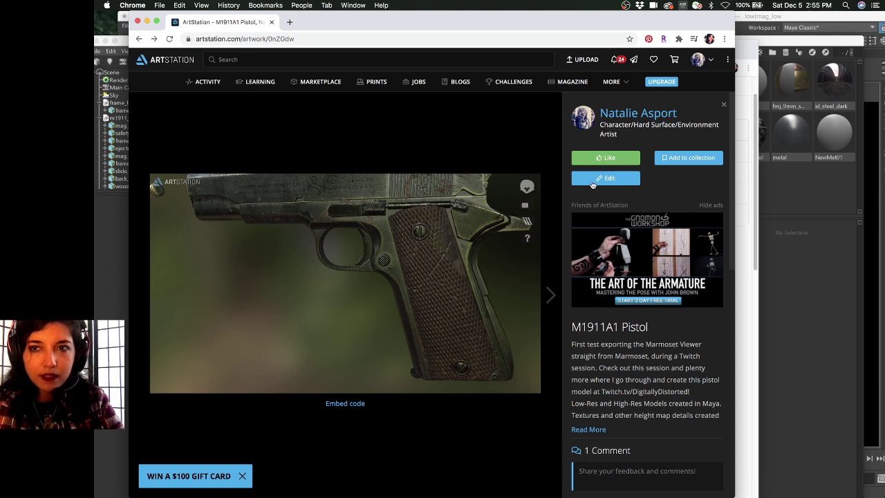
pyautogui.click(748, 241)
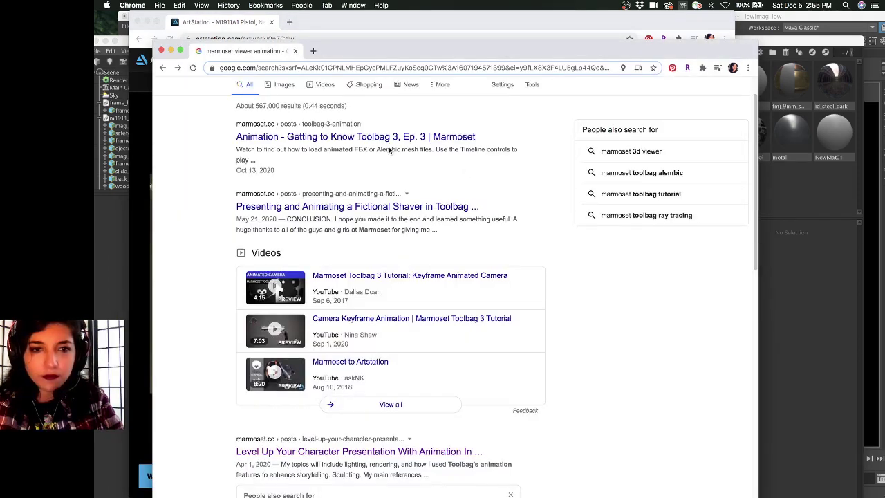
# Look through the search results and open the polycount thread "Turntable animation in marmoset viewer?"
pyautogui.scroll(1, 406, 200)
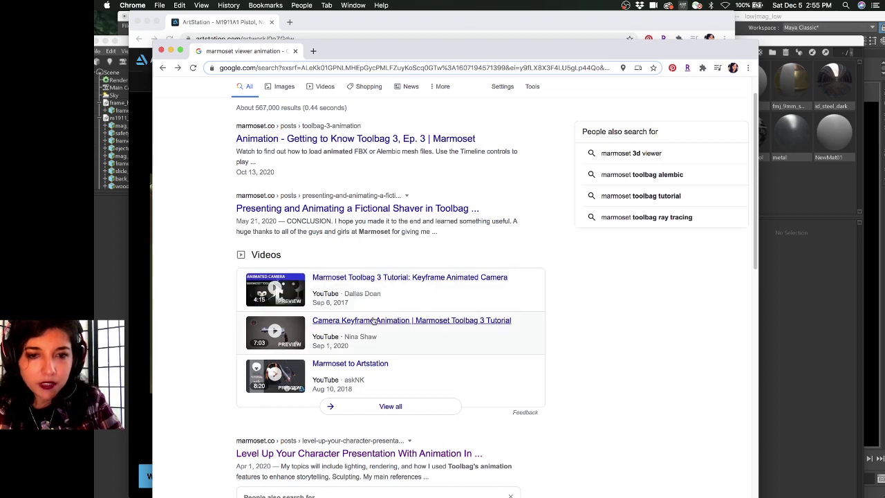
pyautogui.scroll(-3, 373, 321)
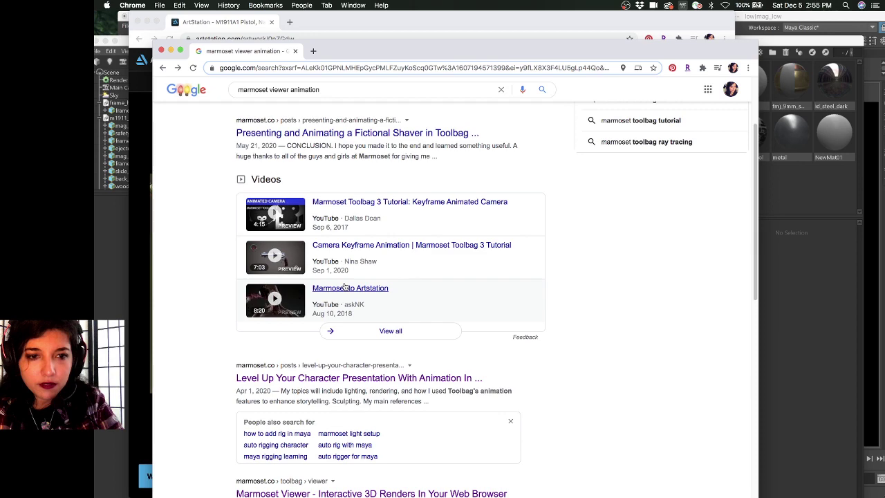
pyautogui.scroll(-5, 344, 286)
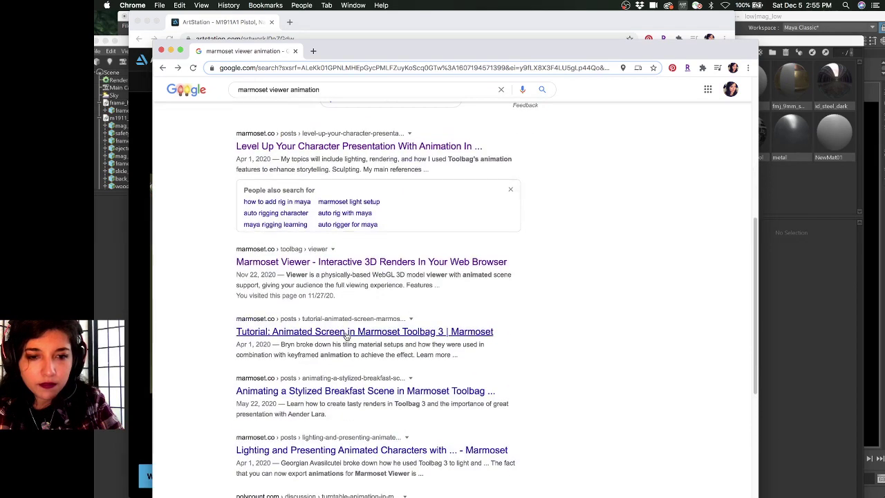
pyautogui.scroll(-4, 346, 335)
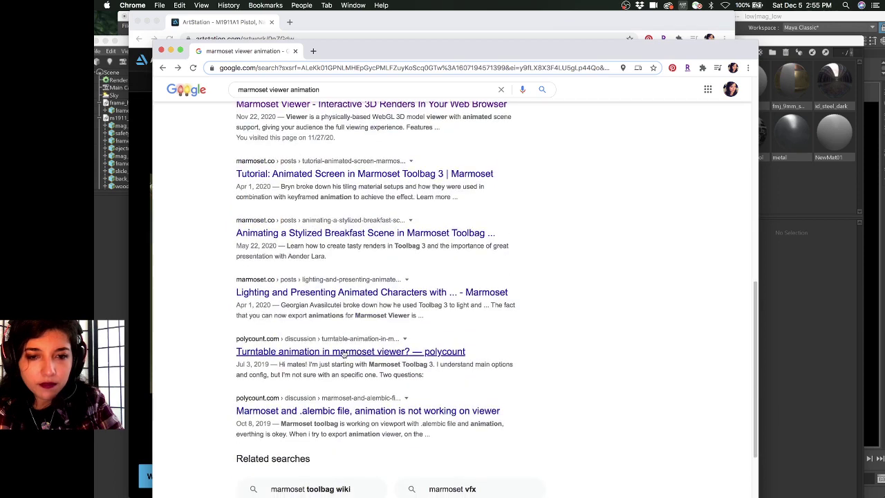
pyautogui.click(344, 352)
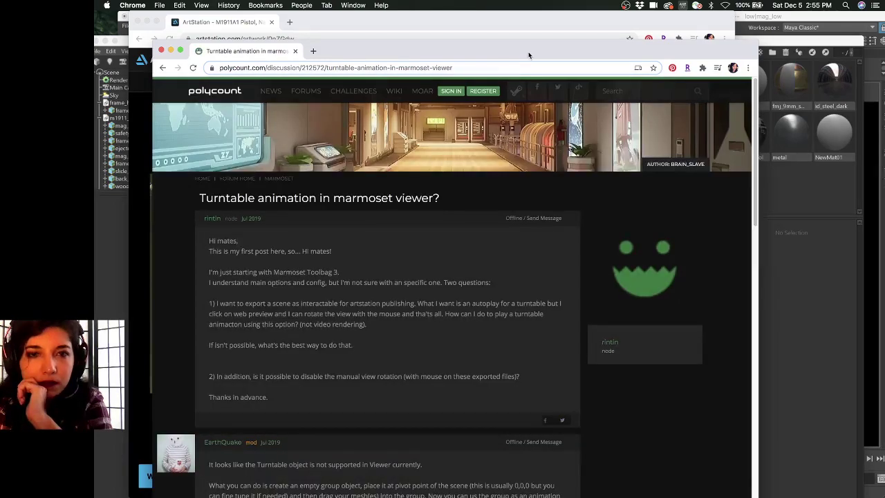
# Read the polycount thread's advice on keyframing a turntable, exporting animations to the Viewer and restricting the camera
pyautogui.moveTo(529, 55); pyautogui.dragTo(544, 26)
pyautogui.scroll(-3, 481, 211)
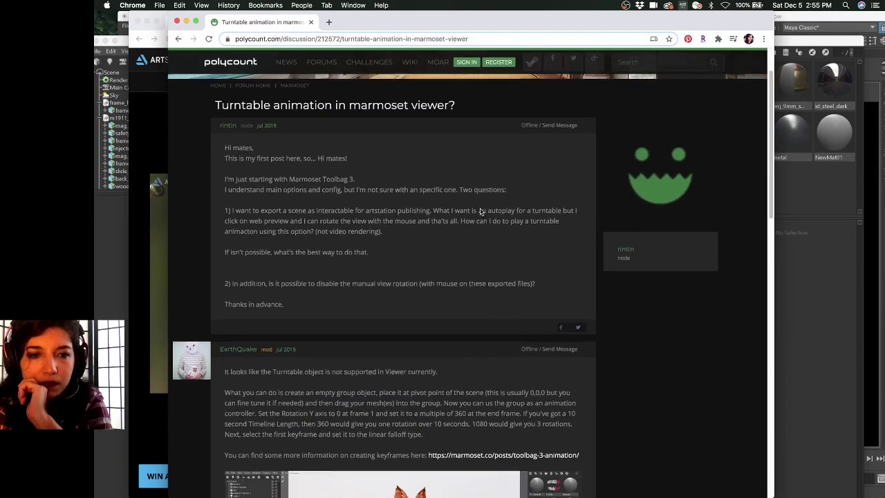
pyautogui.scroll(-10, 481, 210)
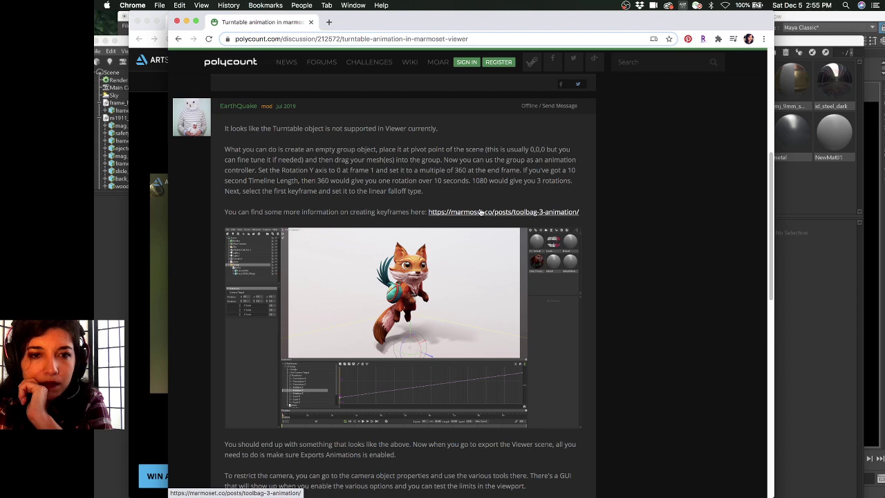
pyautogui.scroll(-12, 480, 211)
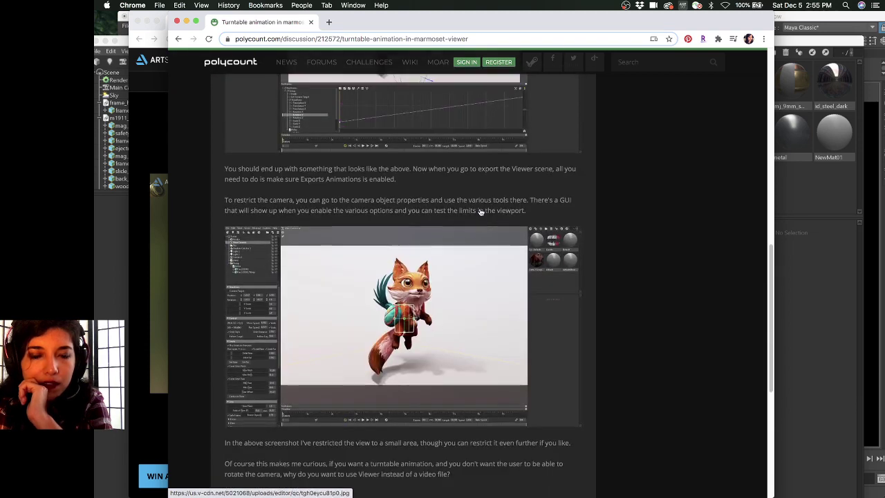
pyautogui.scroll(2, 480, 211)
pyautogui.scroll(-2, 481, 211)
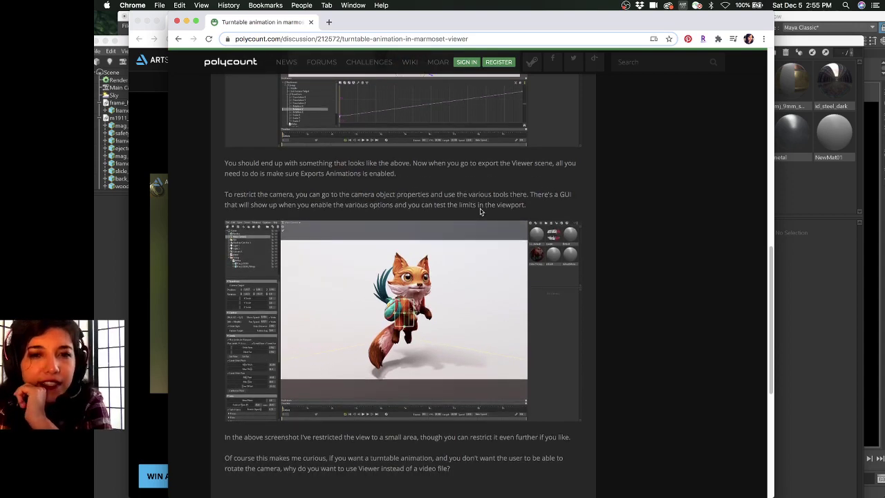
pyautogui.scroll(-1, 480, 211)
pyautogui.scroll(-9, 480, 212)
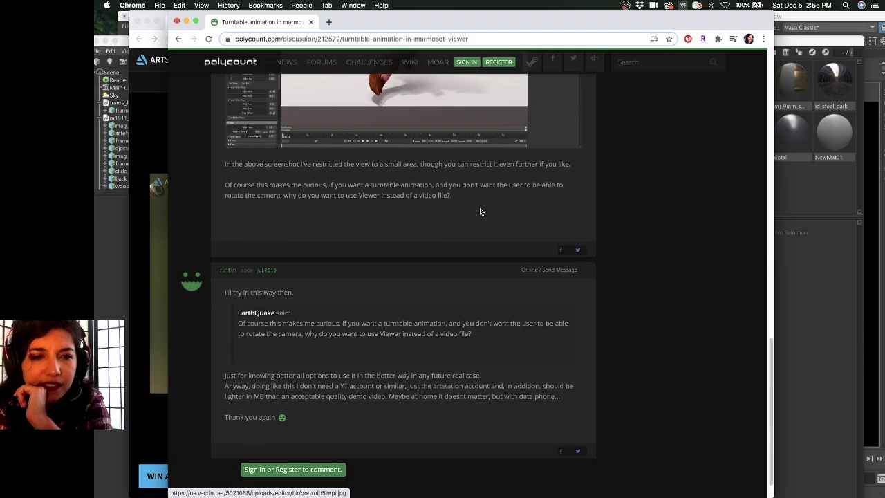
# Switch to Marmoset Toolbag and select m1911_pistol_low to show its file reference and model animation settings
pyautogui.click(112, 242)
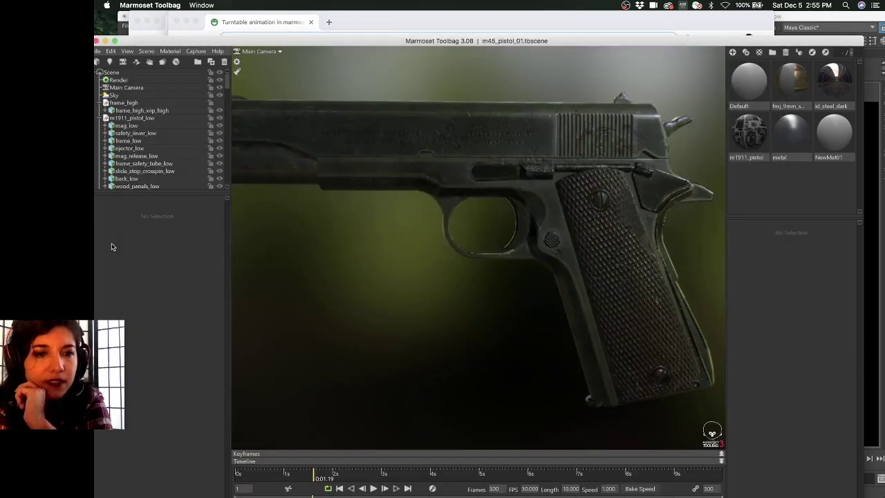
pyautogui.click(156, 118)
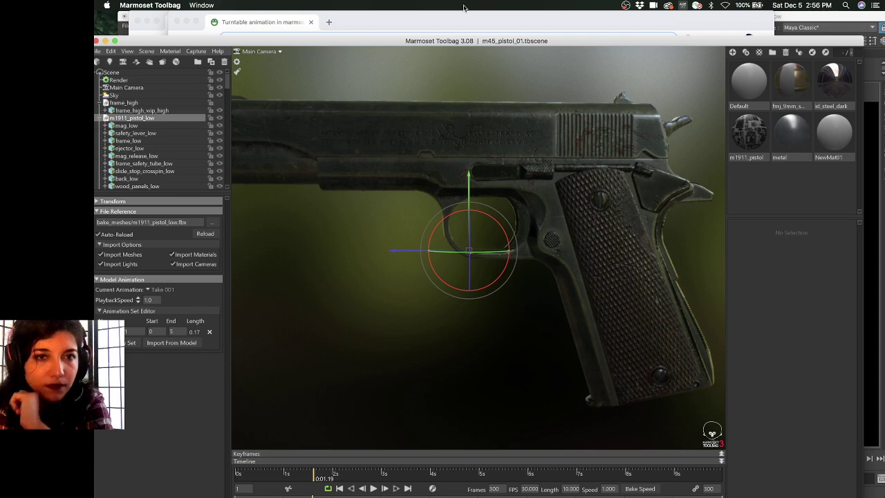
# Switch to Chrome, review the polycount thread's turntable advice and open its linked Toolbag 3 animation tutorial
pyautogui.click(486, 20)
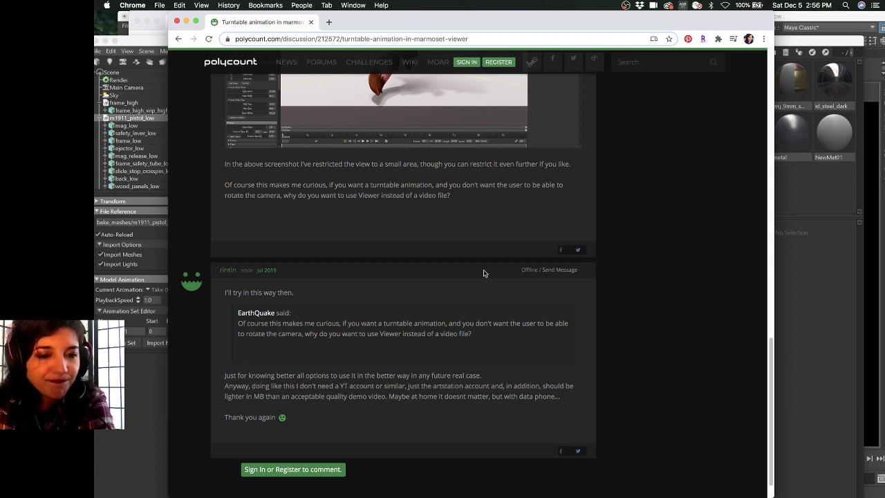
pyautogui.scroll(-2, 484, 273)
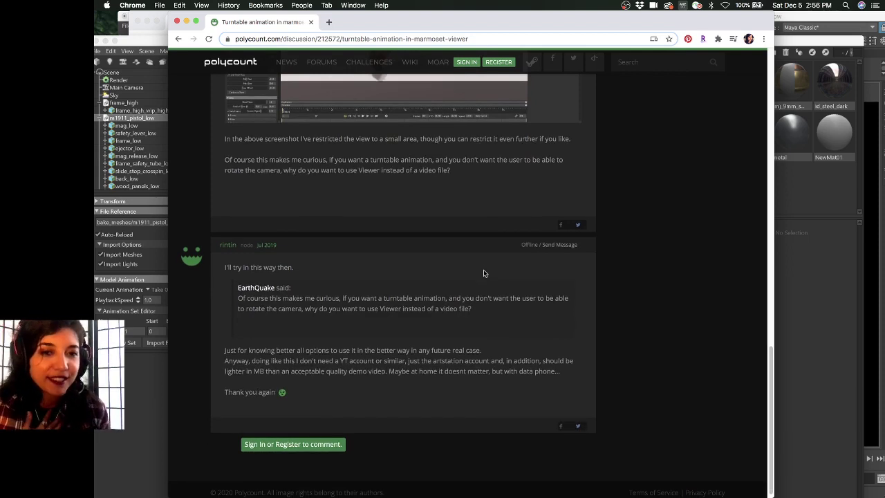
pyautogui.scroll(5, 518, 243)
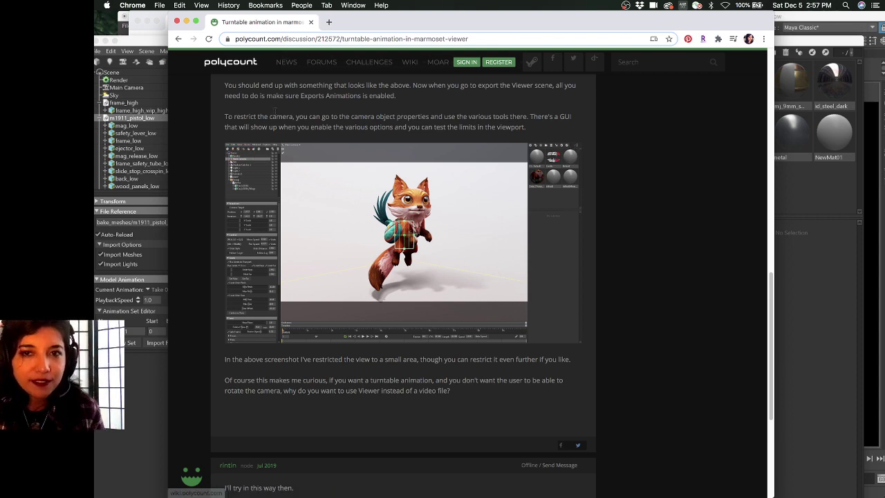
pyautogui.scroll(4, 275, 110)
pyautogui.scroll(6, 274, 112)
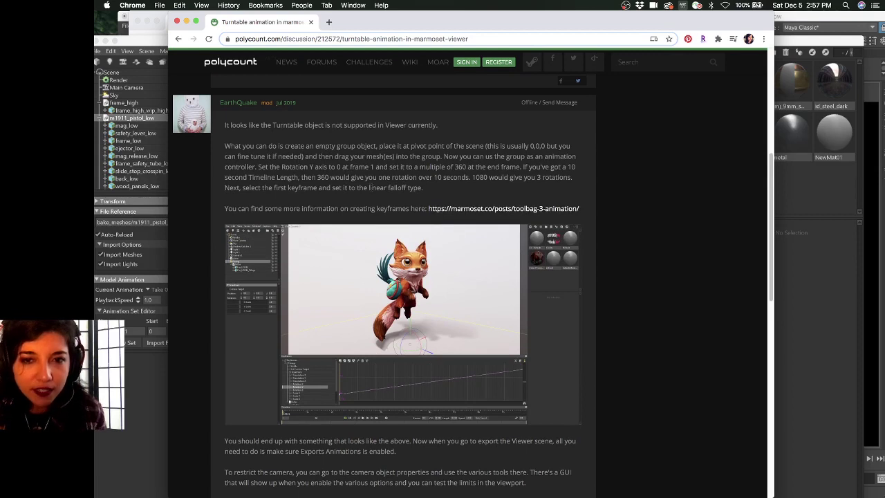
pyautogui.click(467, 211)
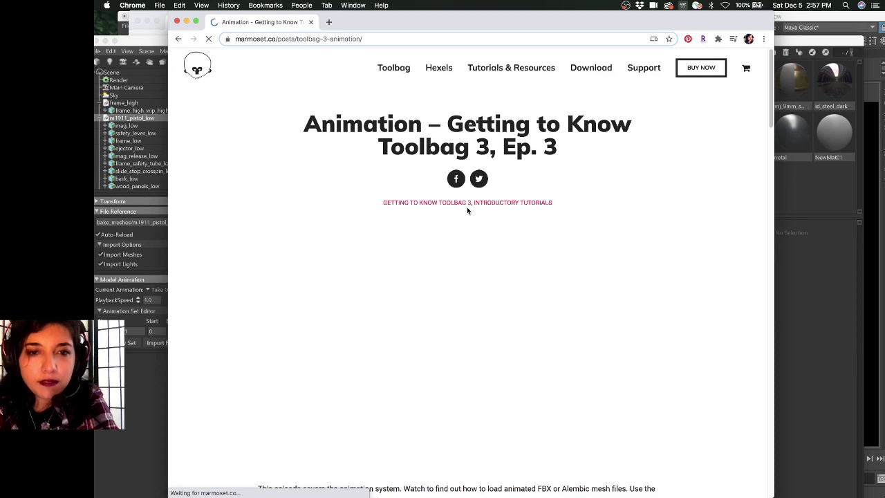
# Read the tutorial page's description of Timeline controls, Animation Sets and keyframing
pyautogui.scroll(-3, 467, 210)
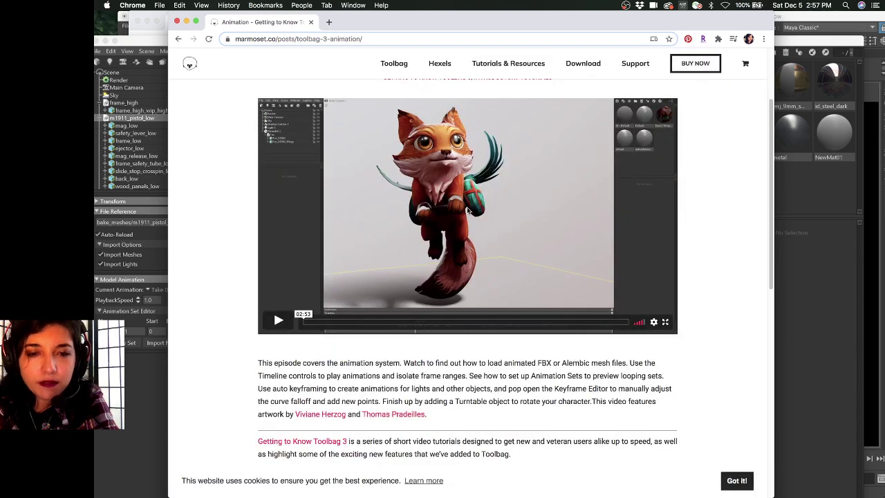
pyautogui.scroll(-6, 467, 210)
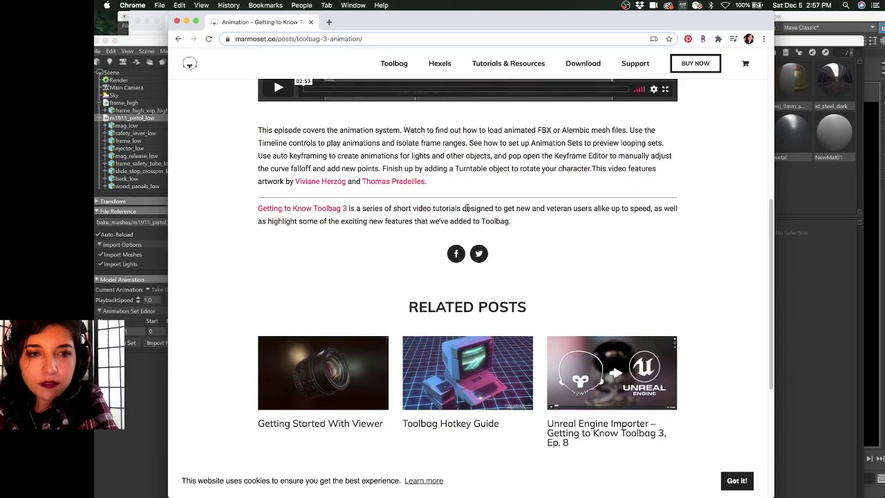
pyautogui.scroll(-1, 467, 207)
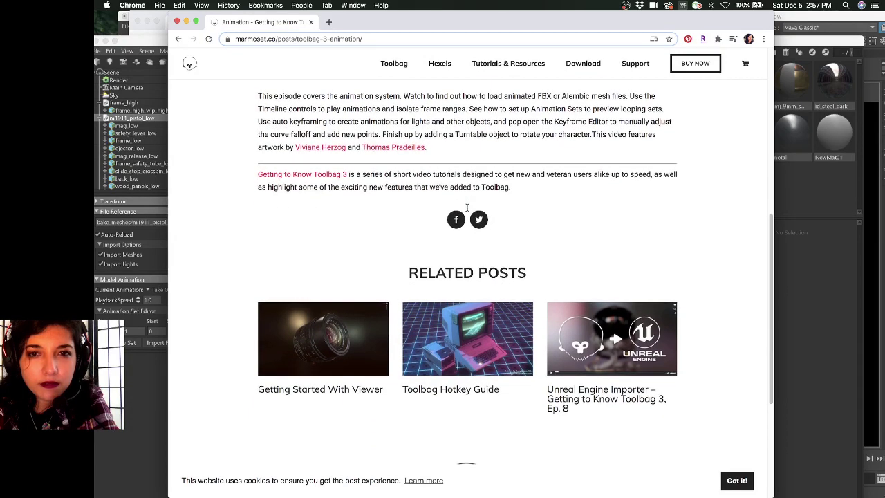
pyautogui.moveTo(584, 109); pyautogui.dragTo(628, 122)
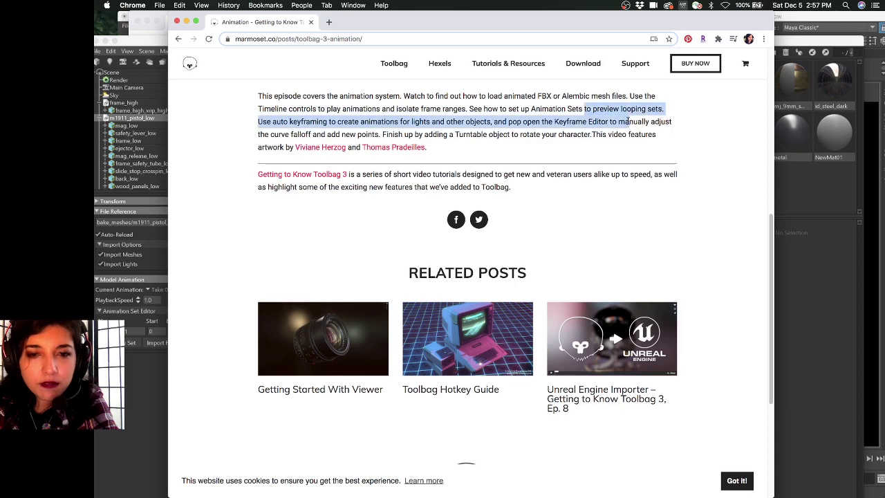
pyautogui.click(343, 125)
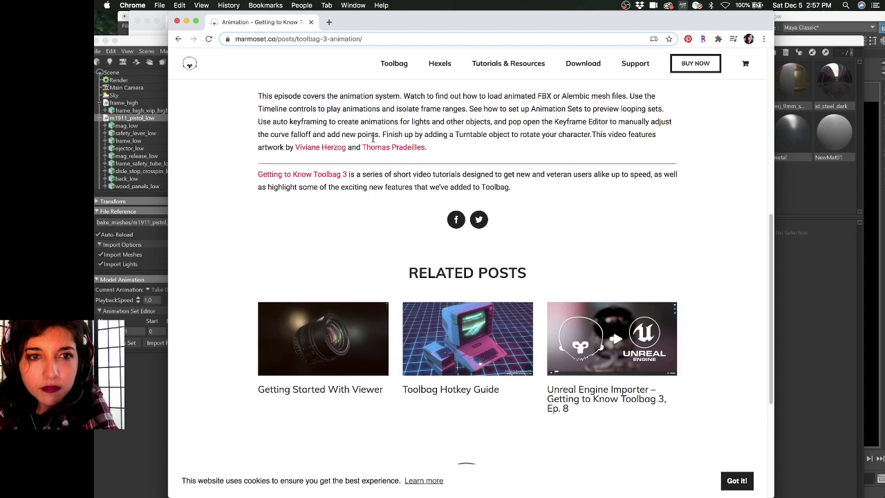
pyautogui.scroll(6, 374, 138)
pyautogui.scroll(-2, 410, 411)
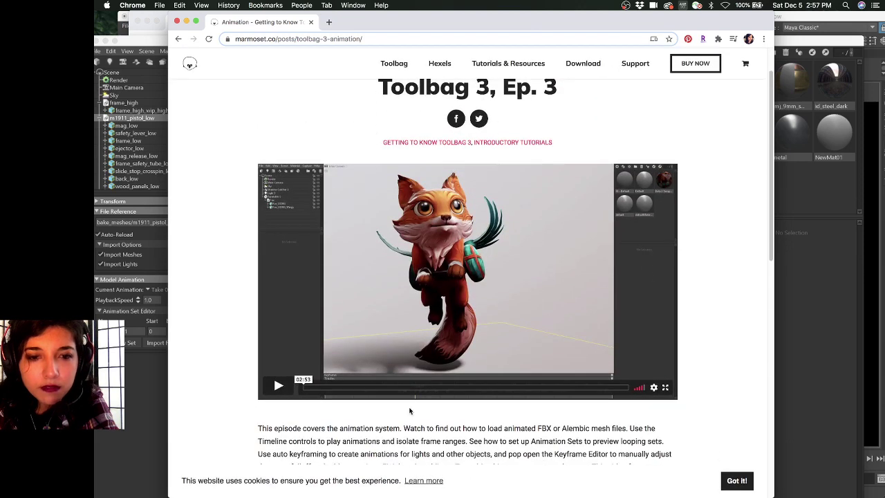
# Play the tutorial video and skim ahead to the light animation and Keyframe Editor sections
pyautogui.click(352, 387)
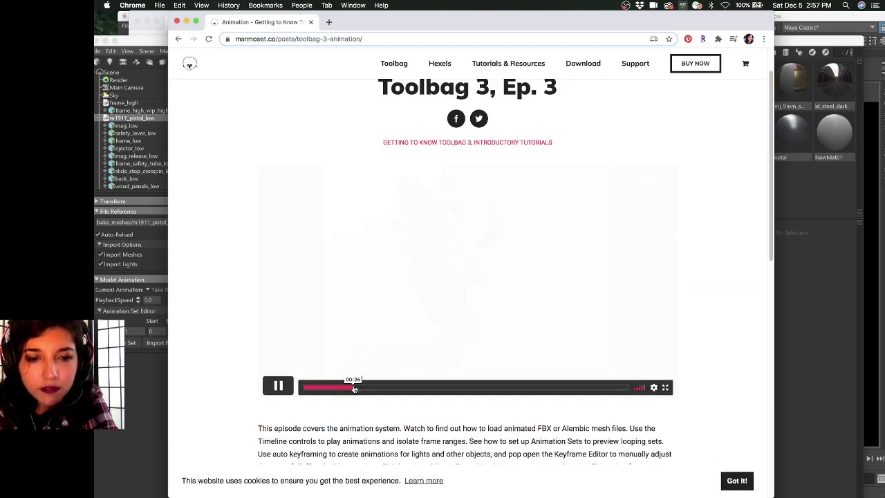
pyautogui.click(395, 388)
pyautogui.click(420, 388)
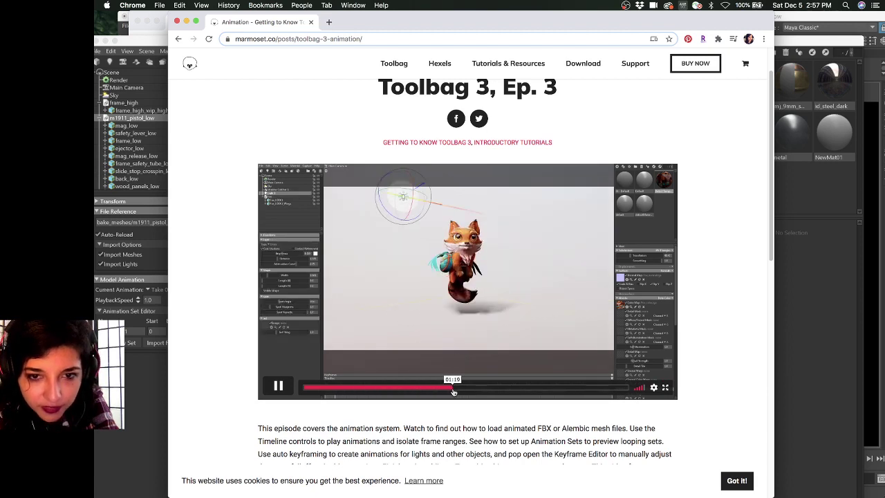
pyautogui.click(480, 391)
pyautogui.click(499, 389)
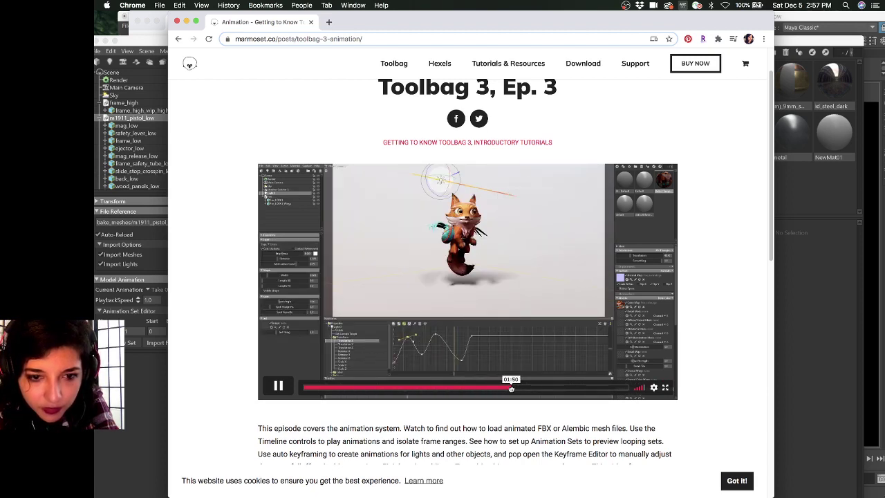
pyautogui.click(481, 390)
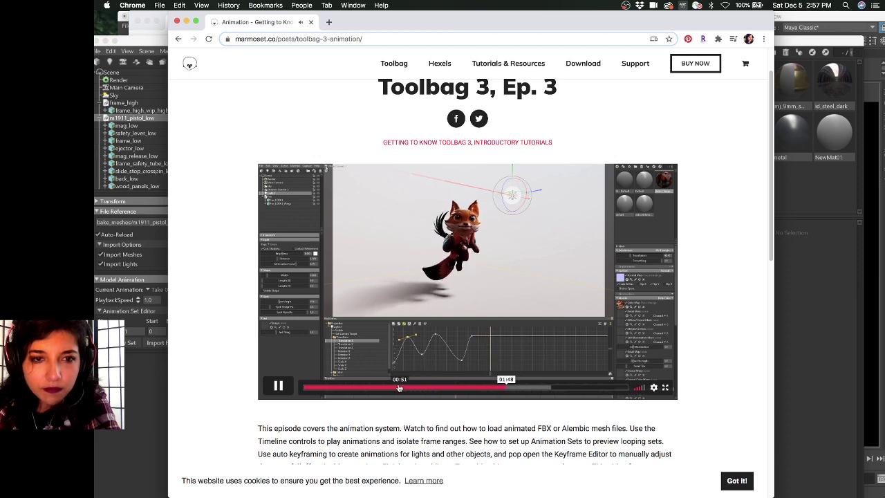
# Go back to the earlier part of the tutorial video and watch how animation sets are created in the Animation Set Editor
pyautogui.click(394, 387)
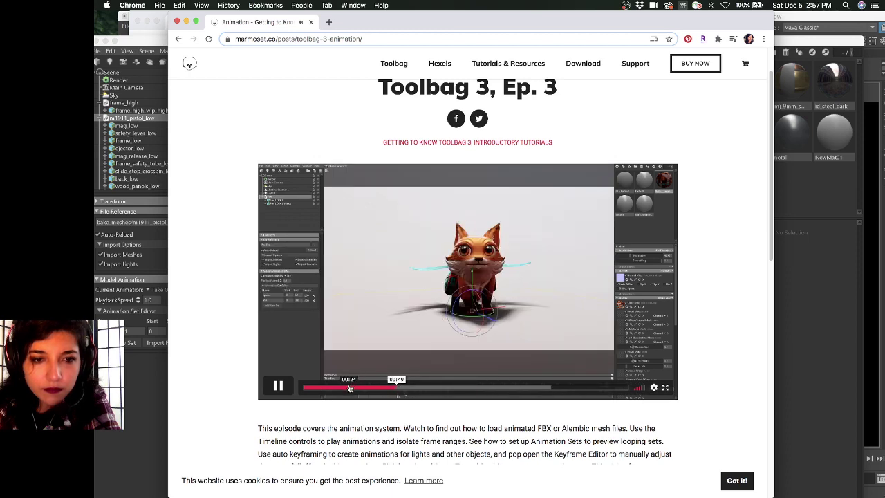
pyautogui.click(391, 389)
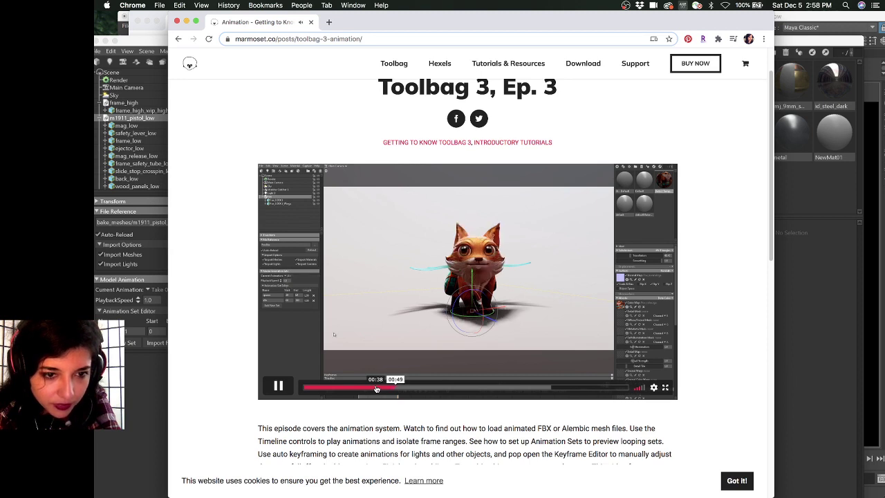
pyautogui.click(376, 389)
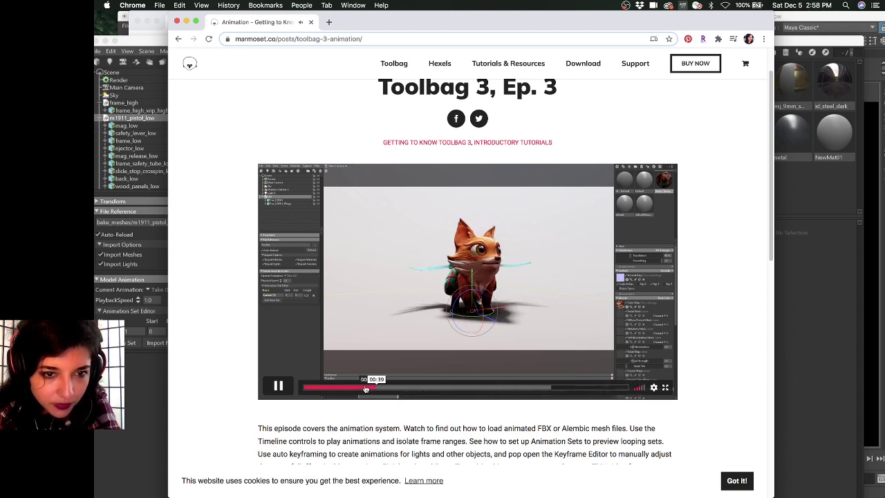
pyautogui.click(365, 388)
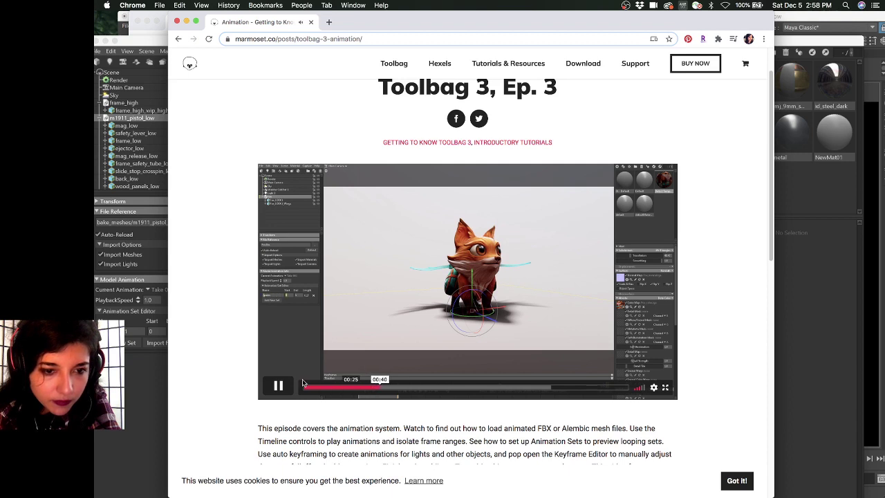
pyautogui.click(372, 382)
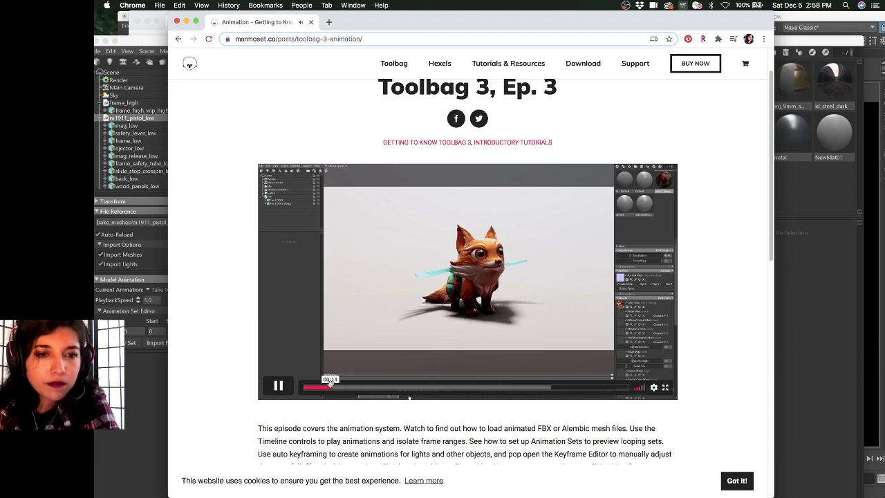
pyautogui.click(329, 388)
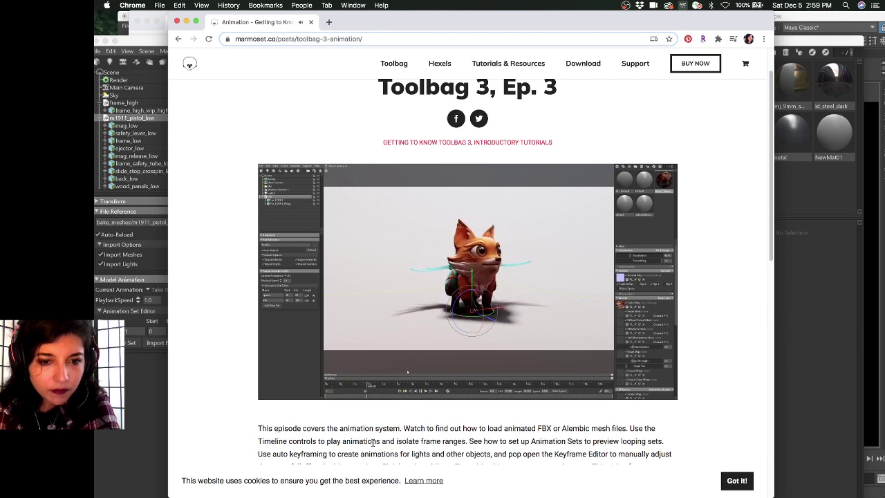
pyautogui.moveTo(387, 397)
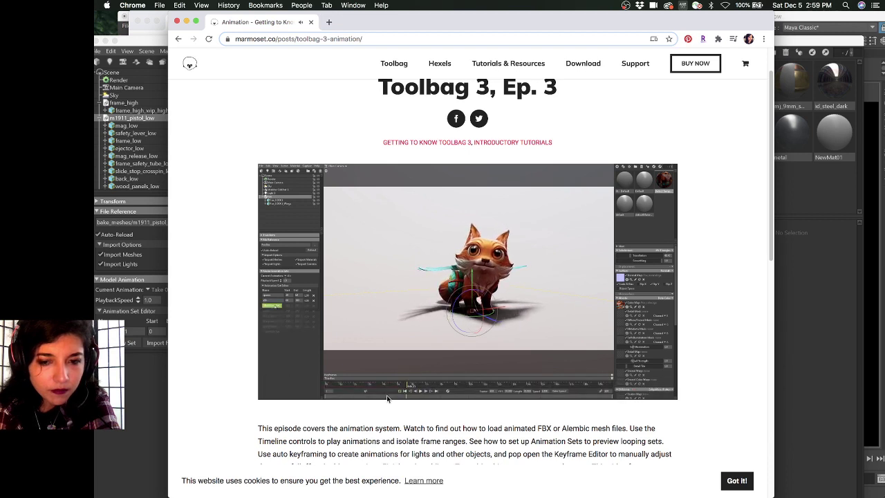
pyautogui.moveTo(446, 355)
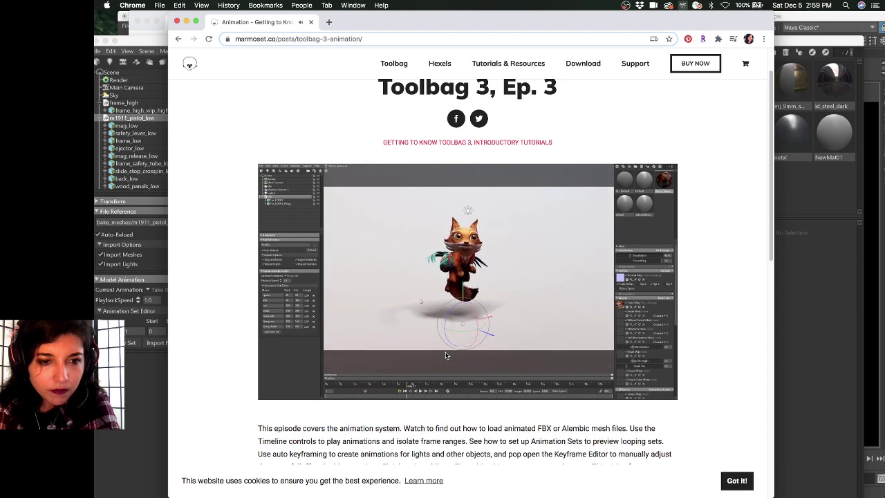
pyautogui.moveTo(457, 285)
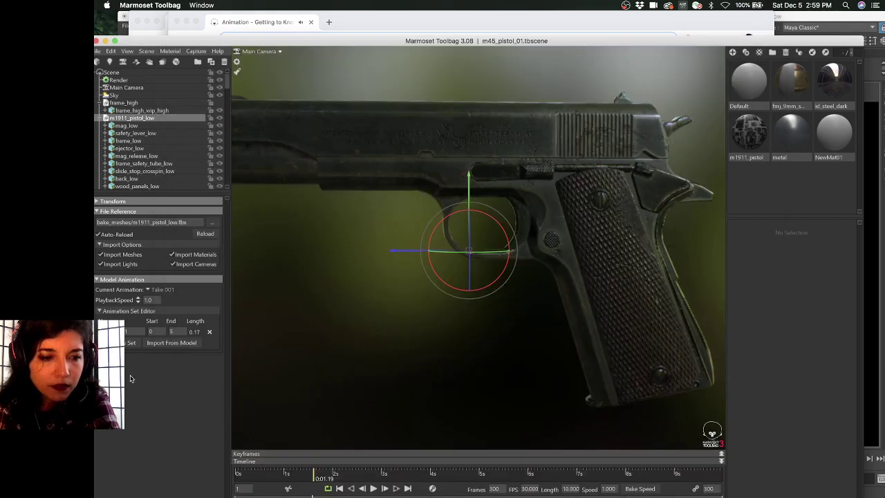
# Switch to Marmoset Toolbag, scrub the timeline to 0:01.20 and bring up the pistol scene in Maya for comparison
pyautogui.click(132, 337)
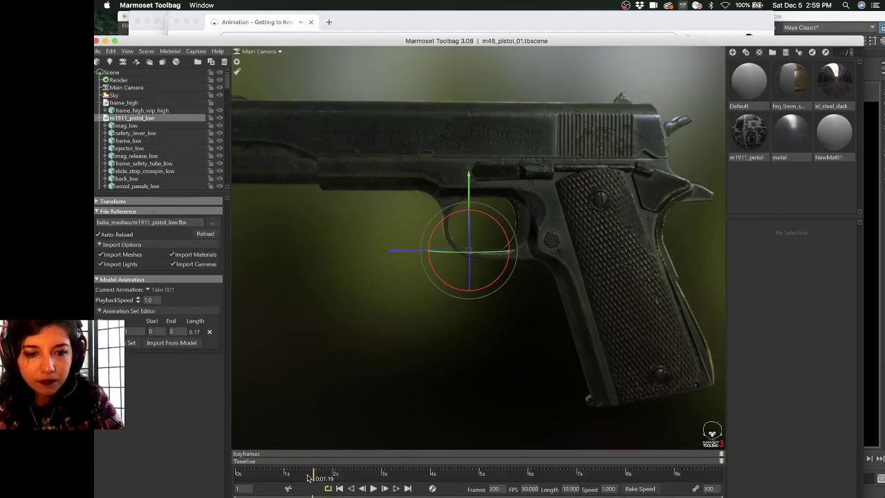
pyautogui.moveTo(308, 477)
pyautogui.mouseDown()
pyautogui.moveTo(361, 476)
pyautogui.moveTo(316, 477)
pyautogui.mouseUp()
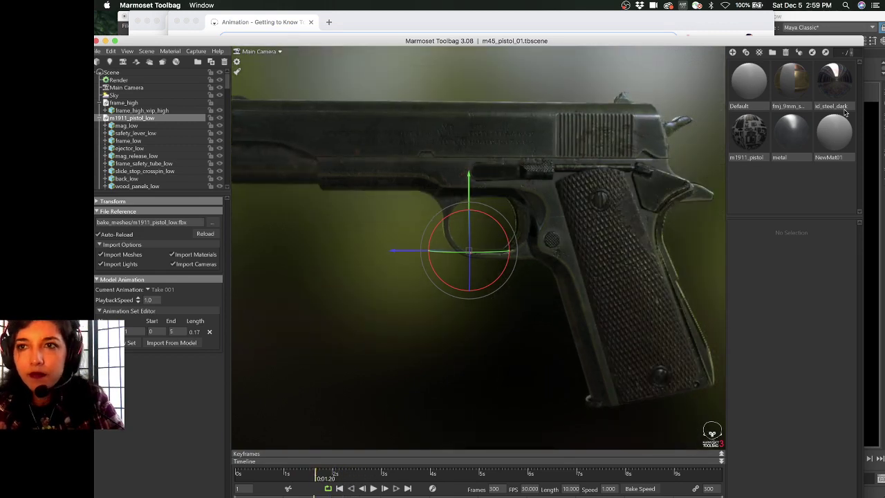
pyautogui.click(797, 21)
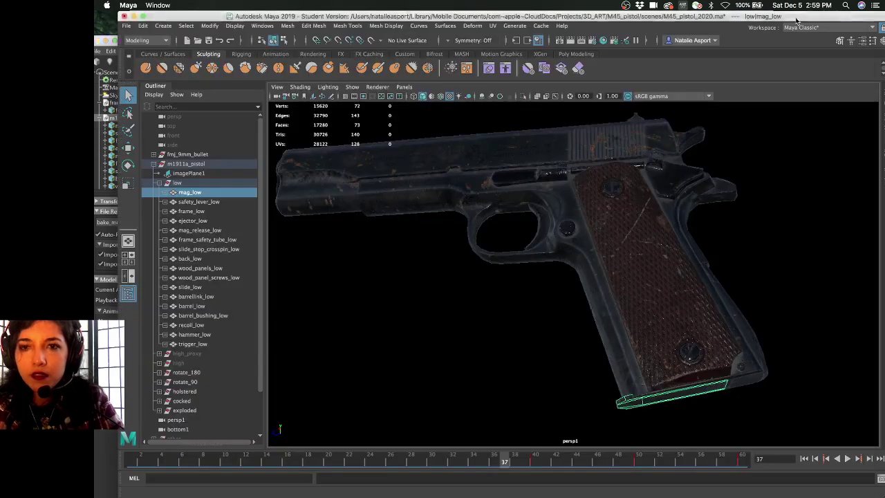
# Return to Marmoset Toolbag, check the mesh properties of mag_low and ejector_low and reselect m1911_pistol_low
pyautogui.click(119, 424)
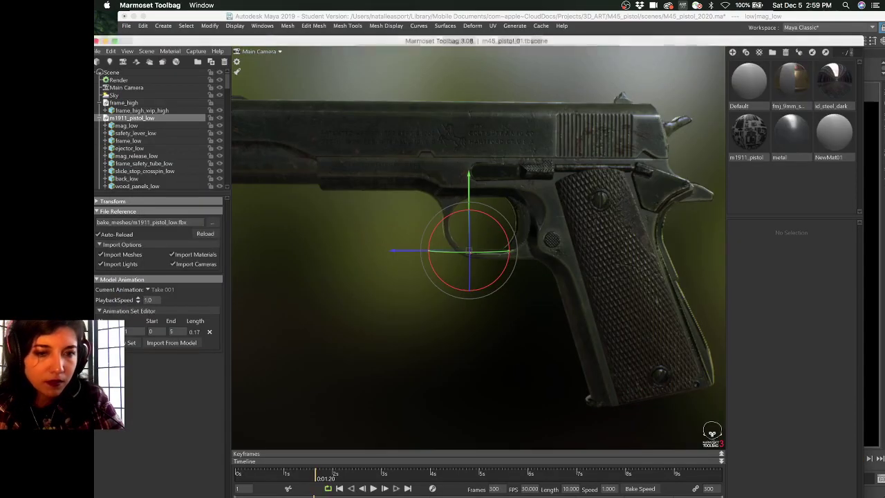
pyautogui.click(176, 132)
pyautogui.click(175, 126)
pyautogui.click(177, 140)
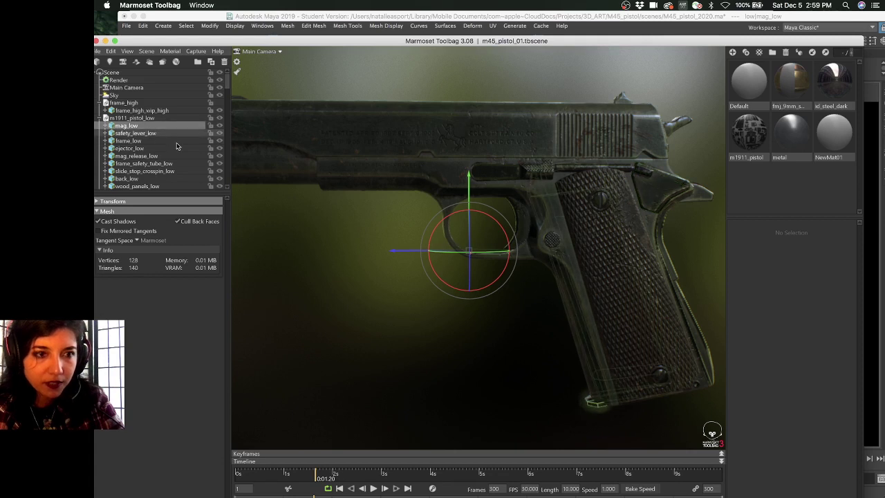
pyautogui.click(176, 149)
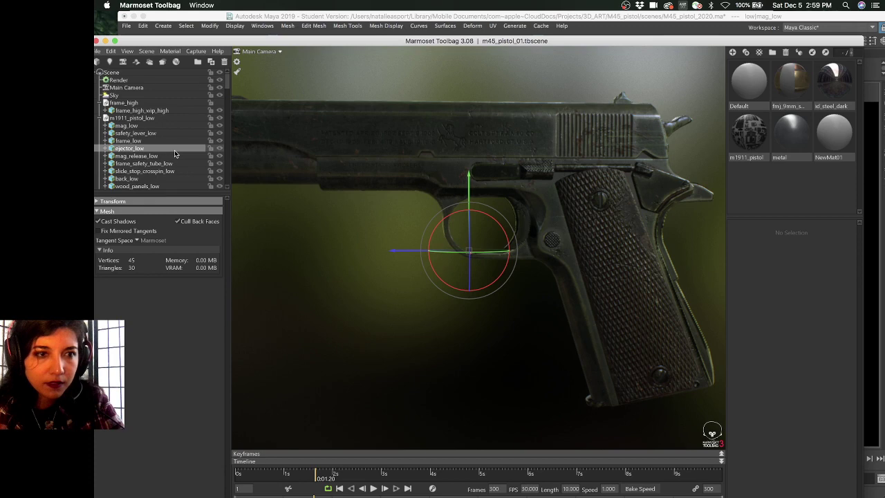
pyautogui.click(133, 119)
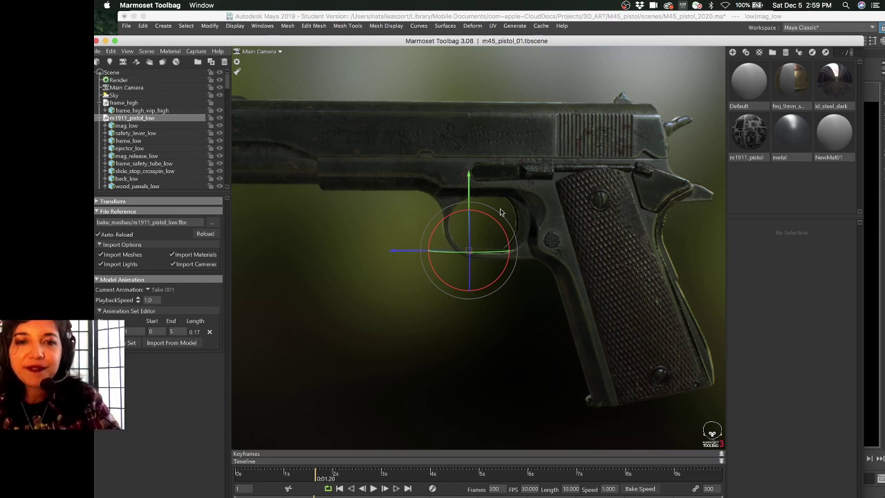
# View the whole pistol and the surrounding models, ending on a front three-quarter view of the pistol
pyautogui.scroll(-5, 504, 218)
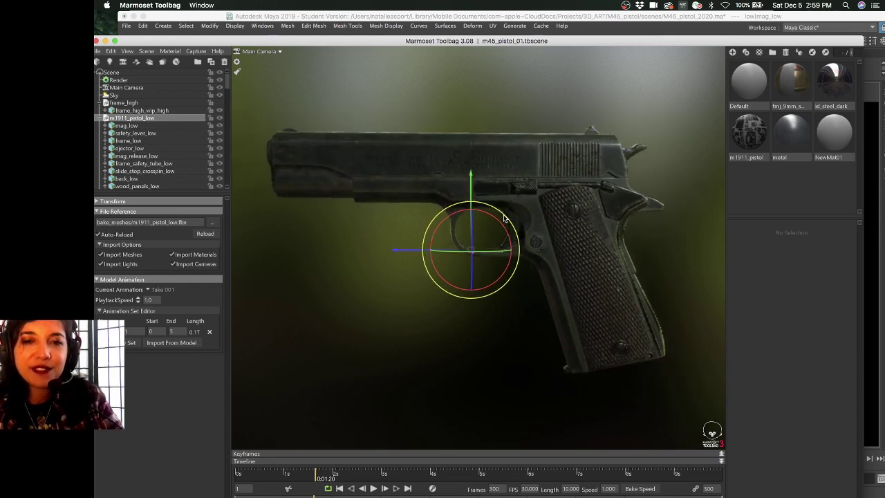
pyautogui.scroll(-4, 504, 219)
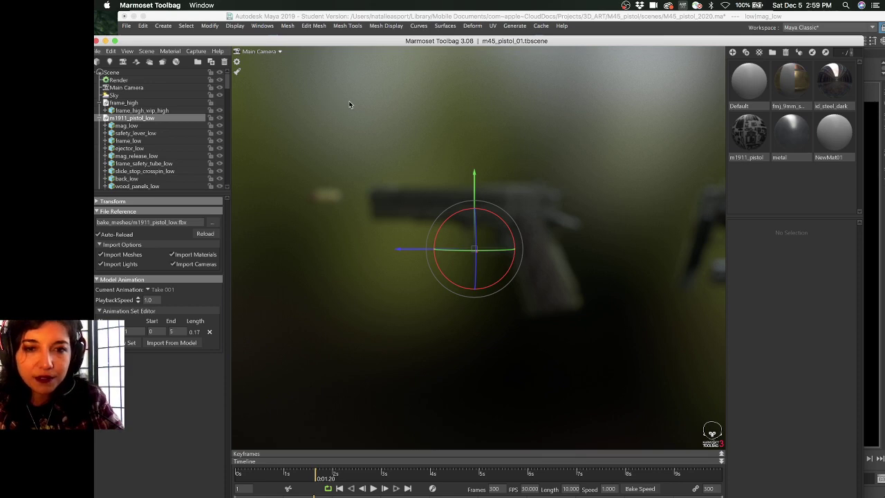
pyautogui.moveTo(350, 104); pyautogui.dragTo(398, 118)
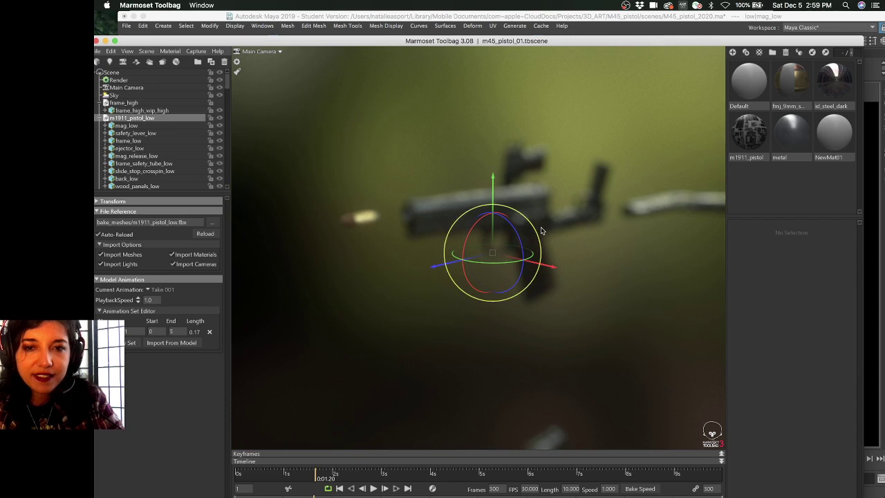
pyautogui.scroll(5, 541, 230)
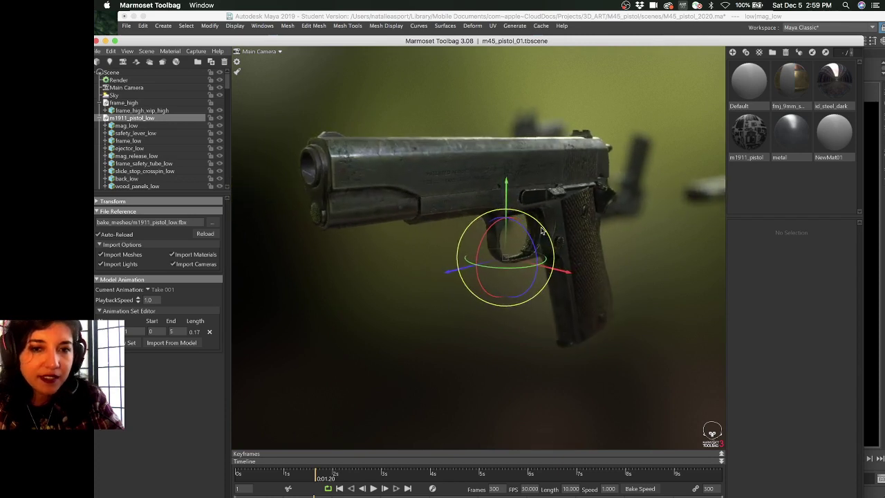
# Turn the pistol towards a side view, check the barrel_low mesh and return to the start of the m1911_pistol_low parts
pyautogui.moveTo(420, 151); pyautogui.dragTo(387, 144)
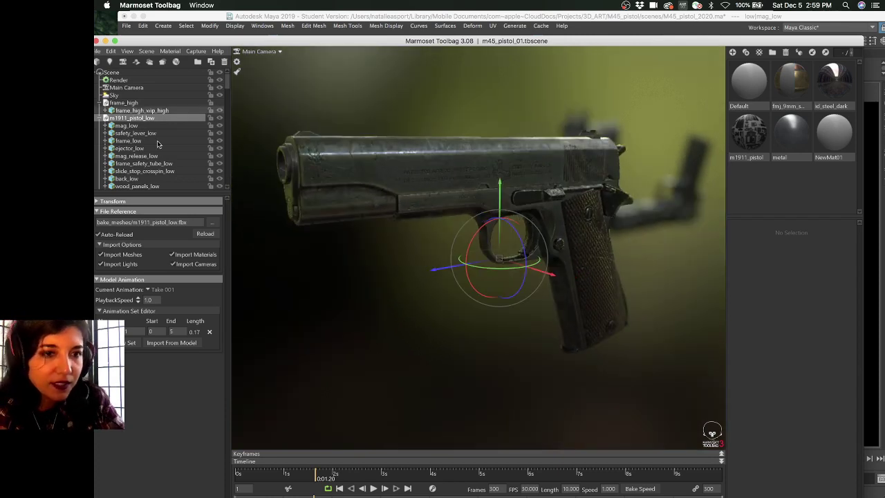
pyautogui.scroll(-4, 157, 140)
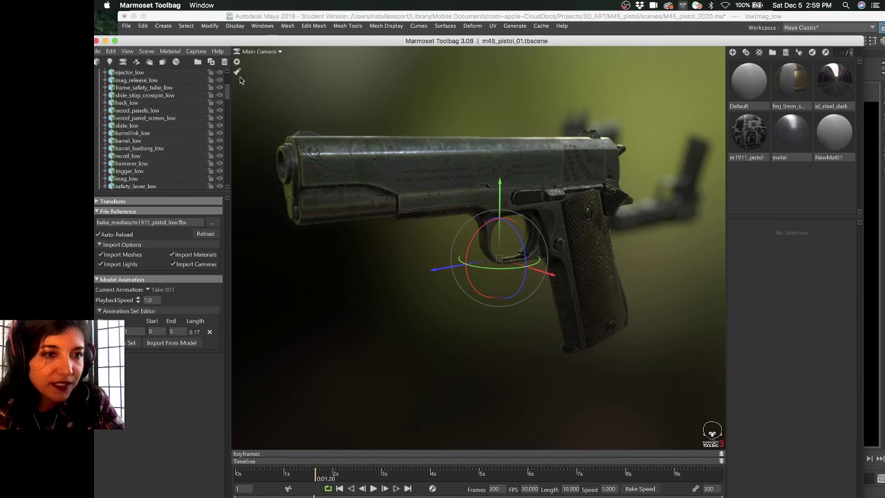
pyautogui.click(157, 141)
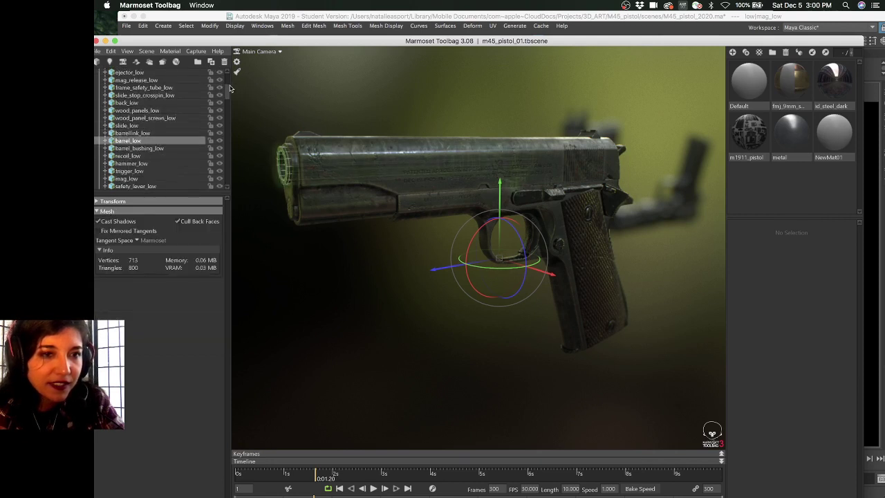
pyautogui.moveTo(226, 94); pyautogui.dragTo(229, 78)
pyautogui.scroll(-2, 228, 78)
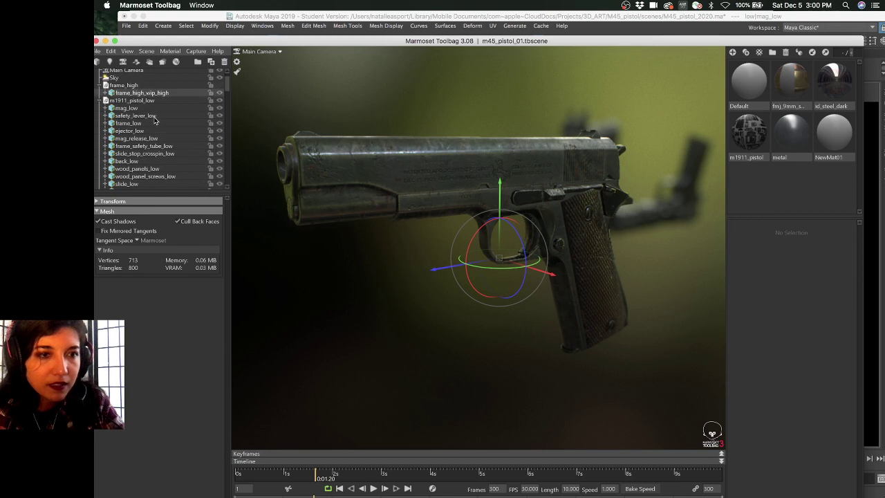
# Highlight the m1911_pistol_low parts from mag_low through wood_panels_low together on the pistol
pyautogui.click(155, 116)
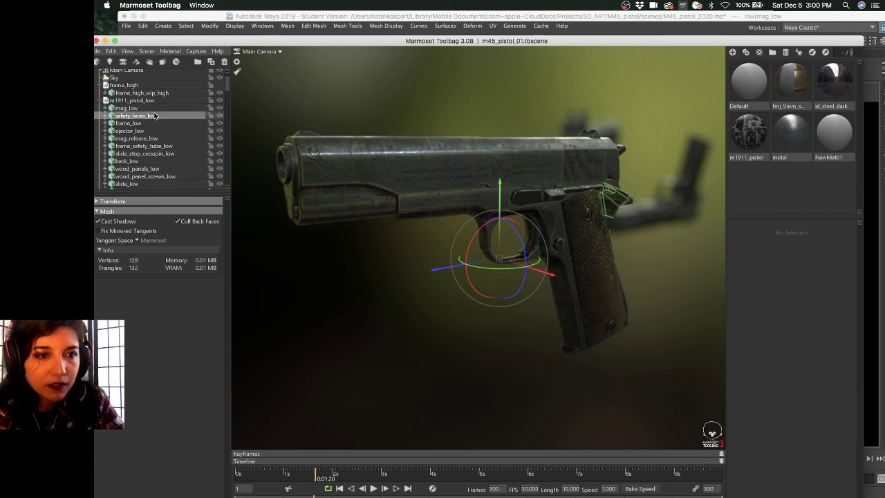
pyautogui.keyDown('shift'); pyautogui.click(157, 109); pyautogui.keyUp('shift')
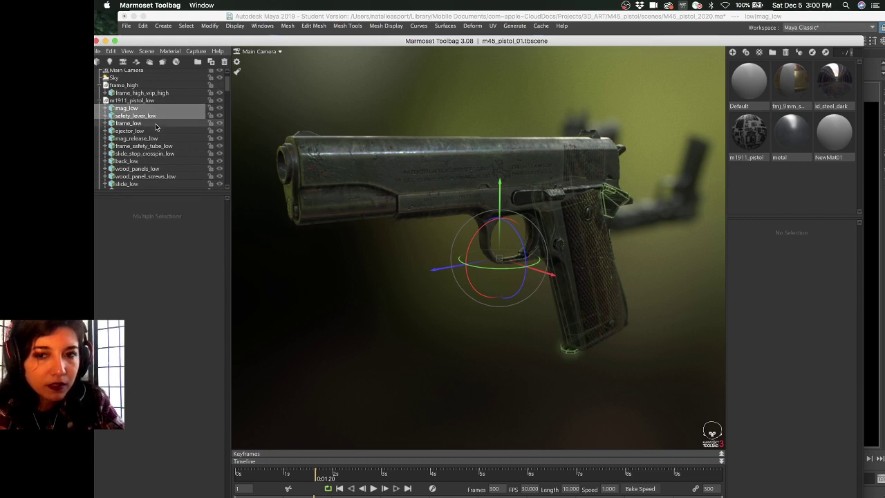
pyautogui.click(158, 124)
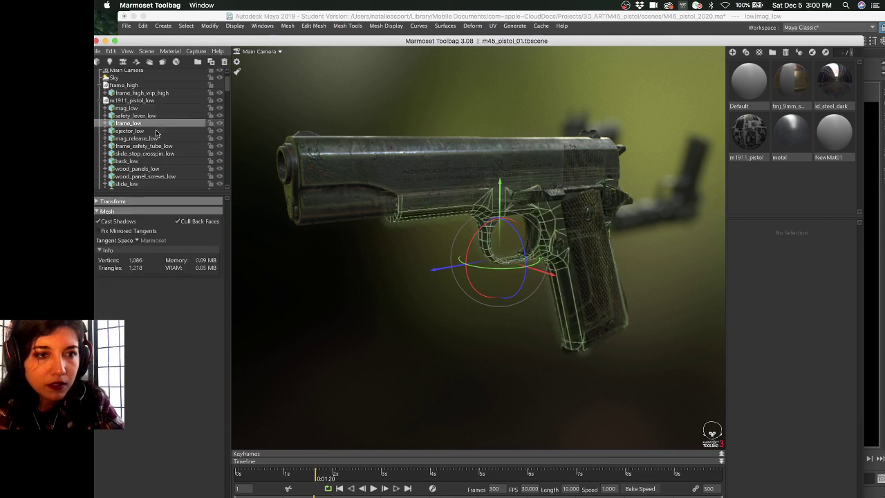
pyautogui.keyDown('shift'); pyautogui.click(166, 114); pyautogui.keyUp('shift')
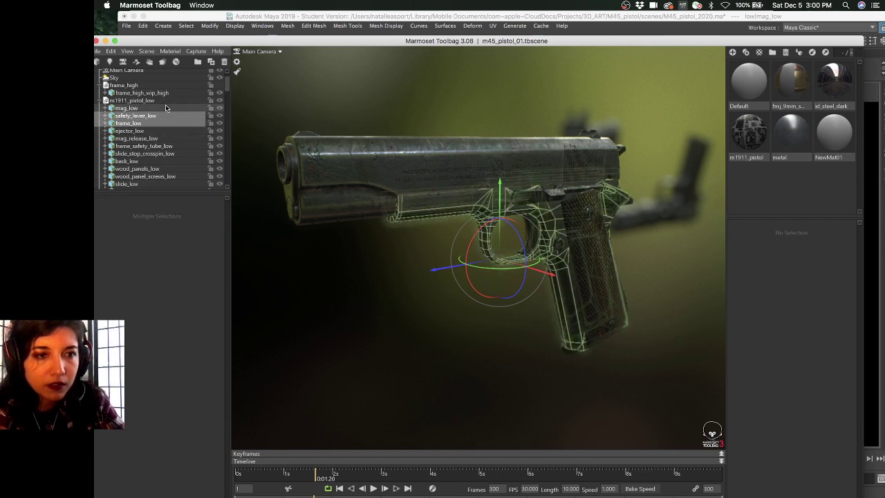
pyautogui.keyDown('shift'); pyautogui.click(167, 107); pyautogui.keyUp('shift')
pyautogui.keyDown('shift'); pyautogui.click(163, 131); pyautogui.keyUp('shift')
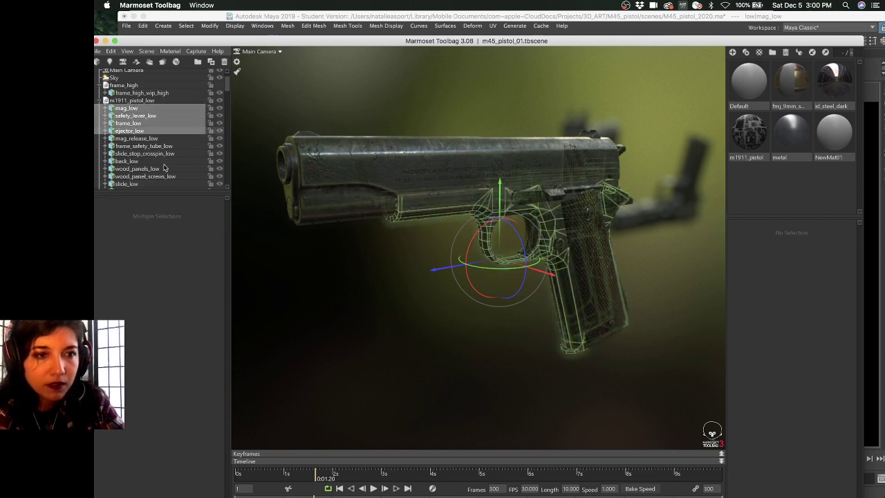
pyautogui.keyDown('super'); pyautogui.click(165, 166); pyautogui.keyUp('super')
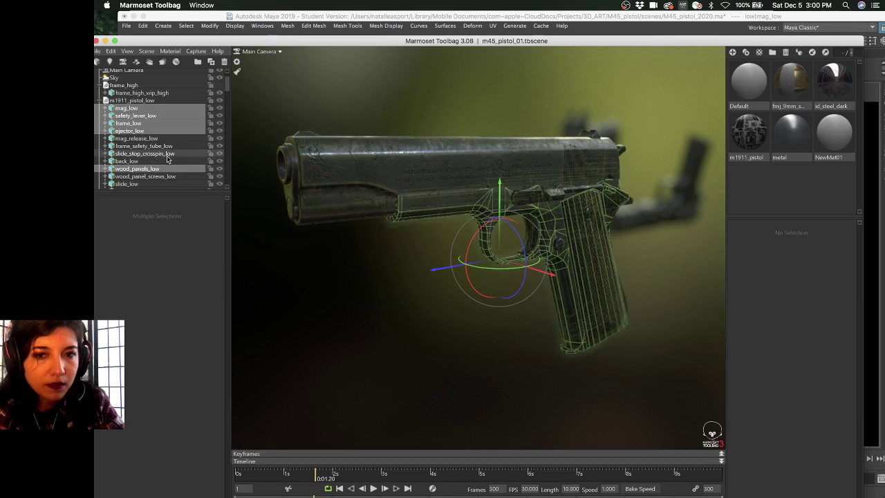
pyautogui.keyDown('super'); pyautogui.click(167, 155); pyautogui.keyUp('super')
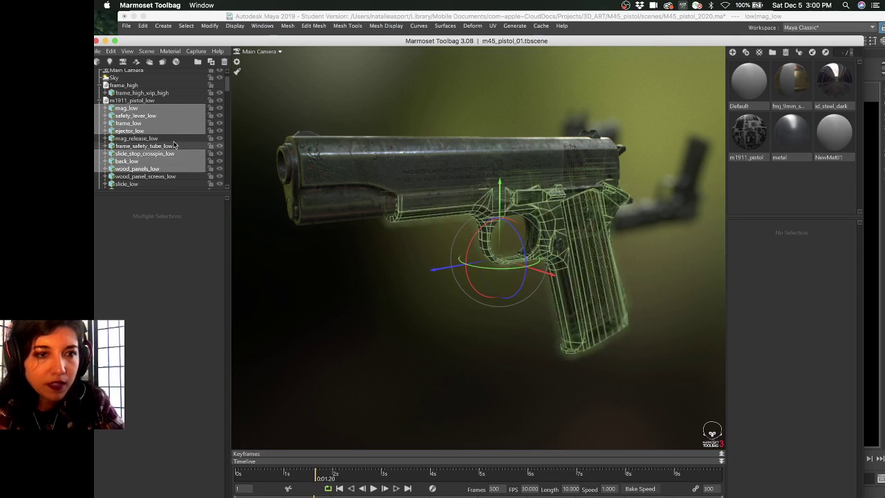
pyautogui.keyDown('super'); pyautogui.click(171, 145); pyautogui.keyUp('super')
pyautogui.keyDown('super'); pyautogui.click(173, 140); pyautogui.keyUp('super')
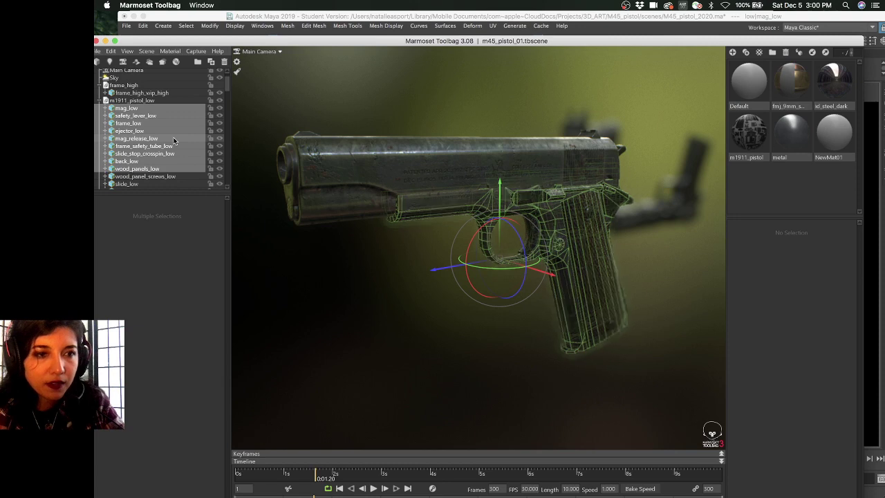
# Extend the part selection from wood_panel_screws_low through hammer_low and review the selected parts
pyautogui.scroll(-3, 173, 140)
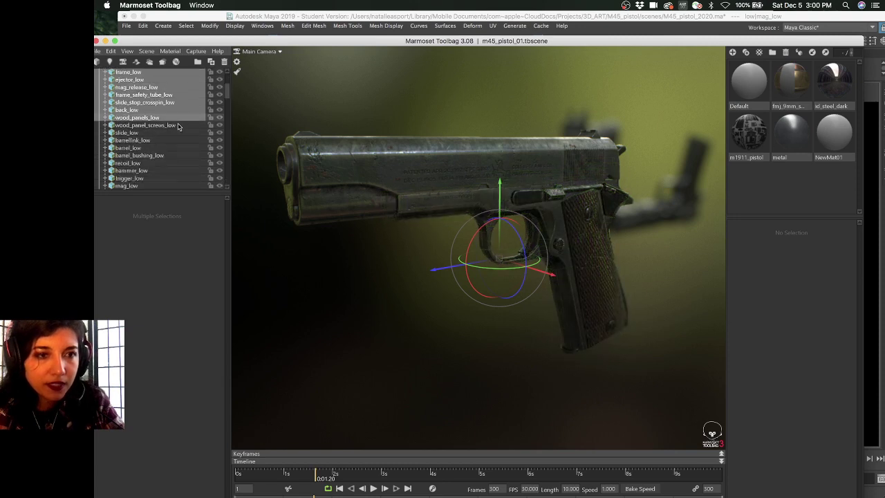
pyautogui.keyDown('super'); pyautogui.click(178, 126); pyautogui.keyUp('super')
pyautogui.keyDown('super'); pyautogui.click(178, 133); pyautogui.keyUp('super')
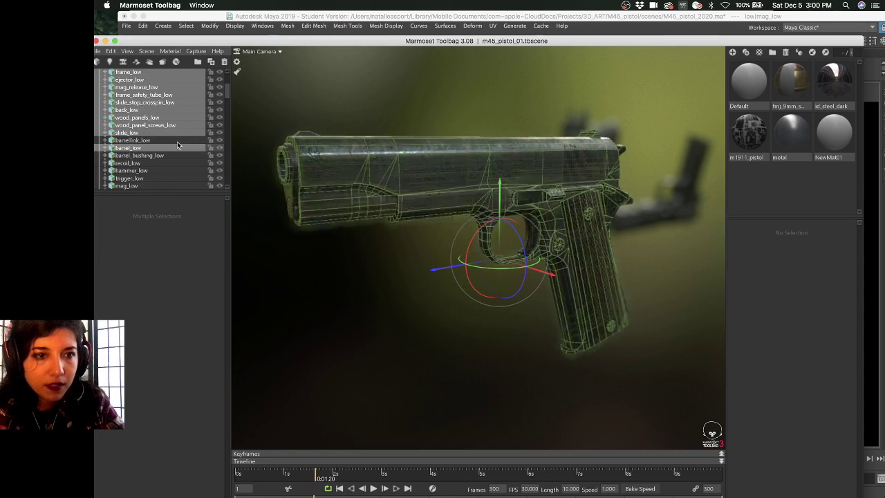
pyautogui.keyDown('super'); pyautogui.click(177, 141); pyautogui.keyUp('super')
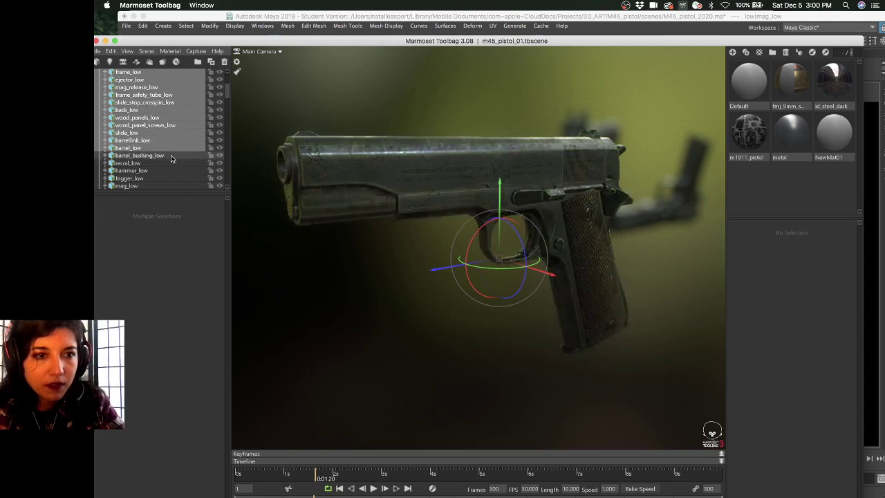
pyautogui.keyDown('super'); pyautogui.click(171, 155); pyautogui.keyUp('super')
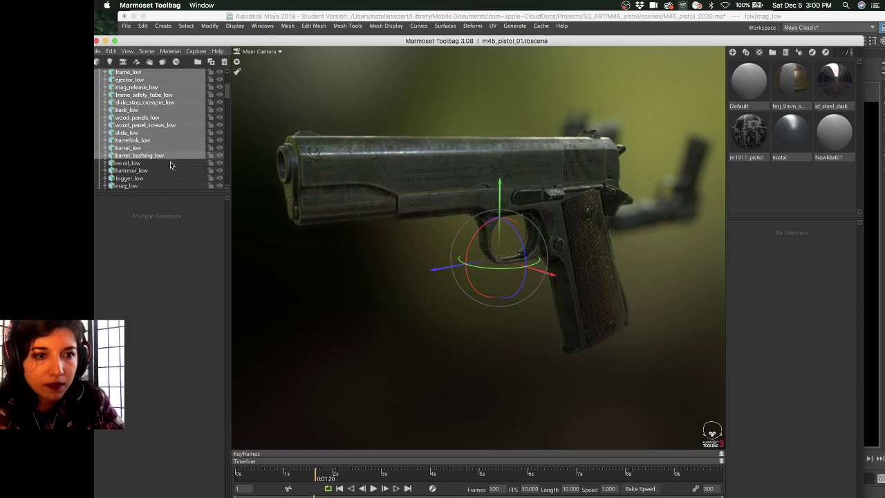
pyautogui.keyDown('super'); pyautogui.click(171, 163); pyautogui.keyUp('super')
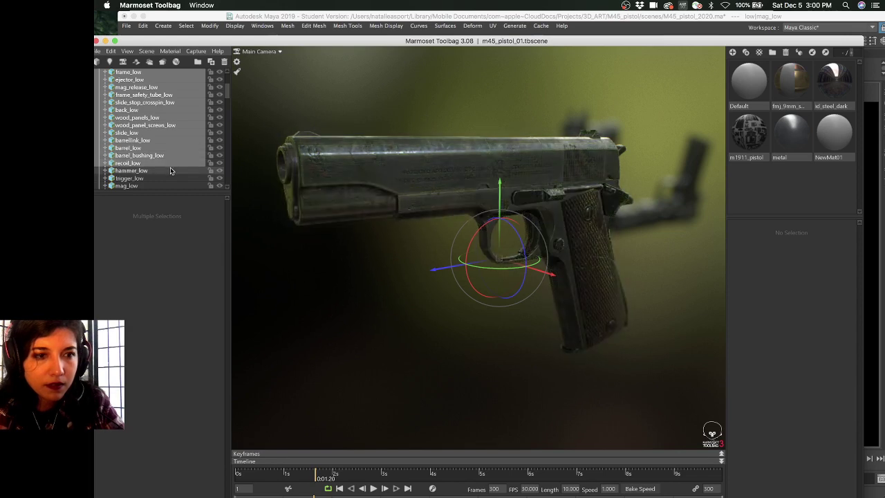
pyautogui.keyDown('super'); pyautogui.click(170, 171); pyautogui.keyUp('super')
pyautogui.scroll(3, 171, 170)
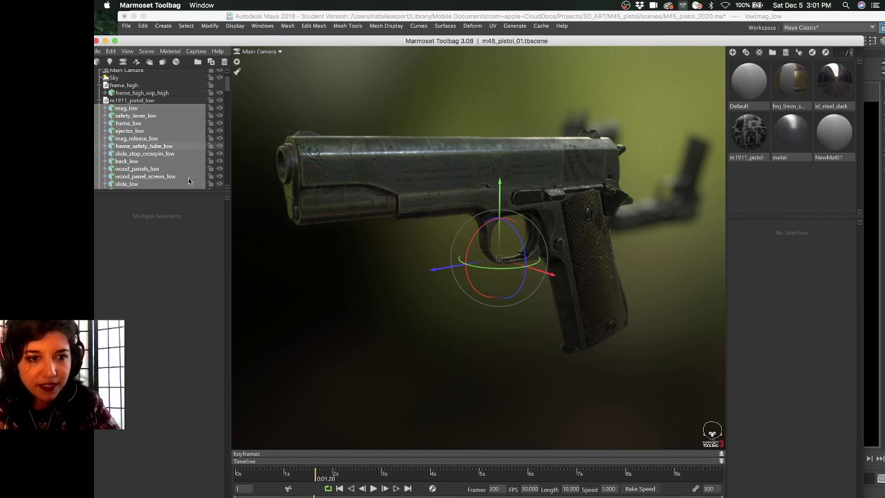
# Enlarge the scene object list to show more pistol parts and view the pistol closer from a lower side angle
pyautogui.moveTo(186, 191); pyautogui.dragTo(193, 252)
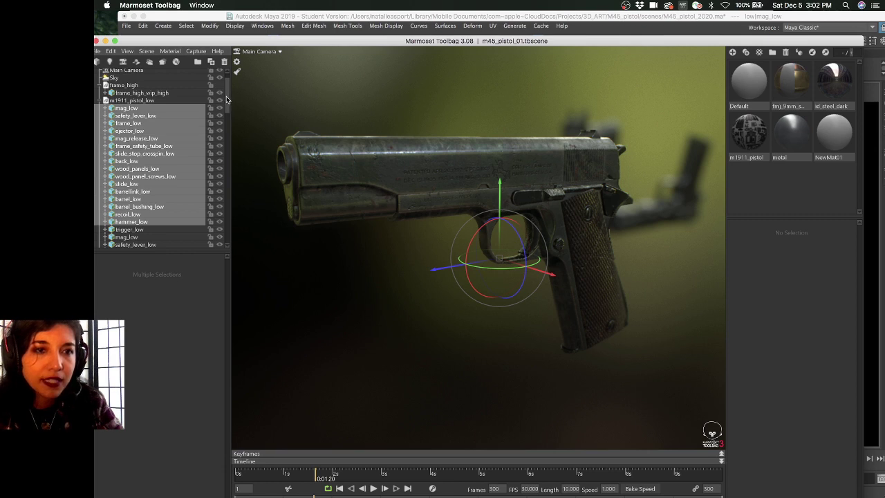
pyautogui.scroll(-2, 226, 105)
pyautogui.scroll(-2, 226, 106)
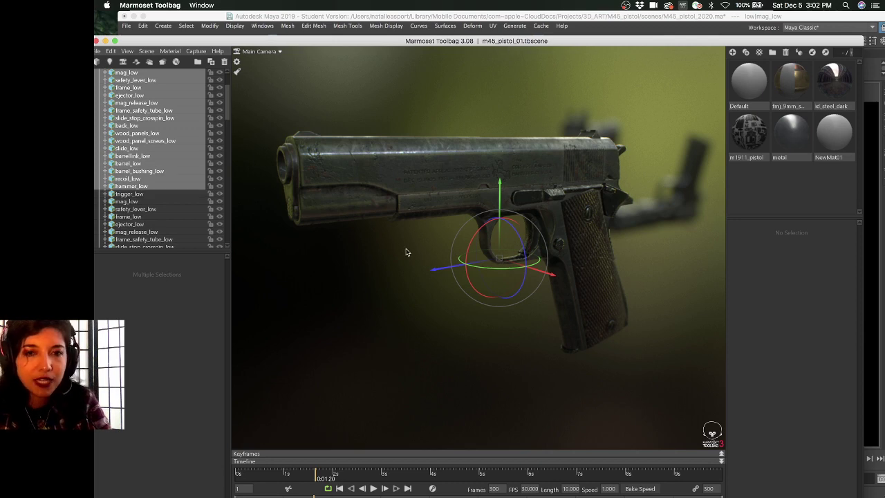
pyautogui.moveTo(372, 279)
pyautogui.mouseDown()
pyautogui.moveTo(339, 273)
pyautogui.moveTo(388, 256)
pyautogui.moveTo(385, 247)
pyautogui.moveTo(415, 247)
pyautogui.moveTo(413, 263)
pyautogui.moveTo(372, 254)
pyautogui.moveTo(372, 279)
pyautogui.moveTo(381, 269)
pyautogui.moveTo(348, 269)
pyautogui.moveTo(362, 263)
pyautogui.moveTo(370, 276)
pyautogui.moveTo(373, 267)
pyautogui.mouseUp()
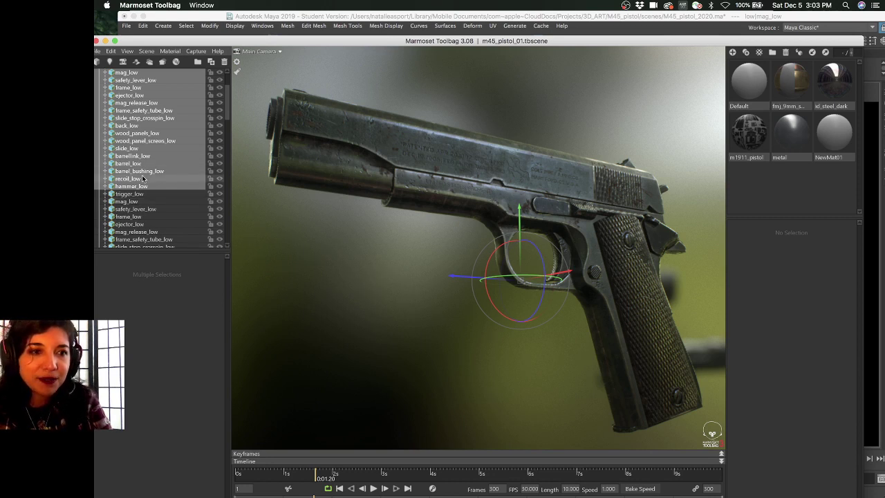
pyautogui.scroll(1, 142, 178)
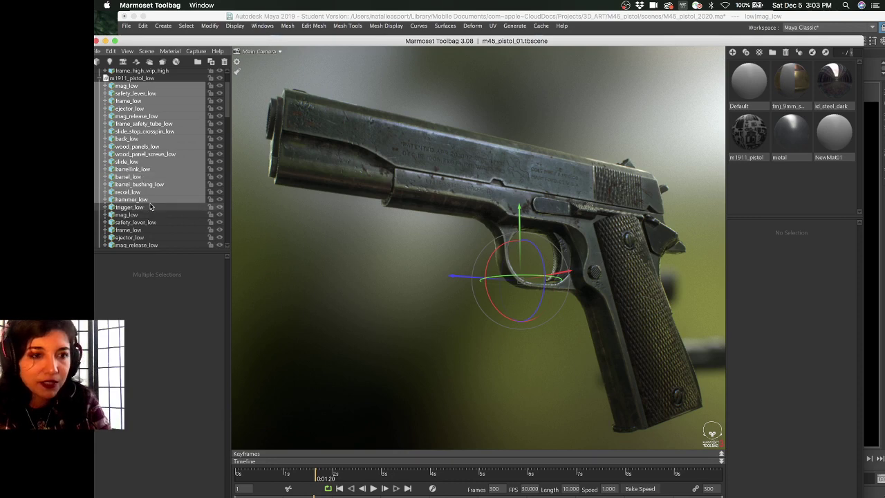
# Check hammer_low and trigger_low individually and select all the pistol parts from mag_low through trigger_low
pyautogui.keyDown('super'); pyautogui.click(151, 207); pyautogui.keyUp('super')
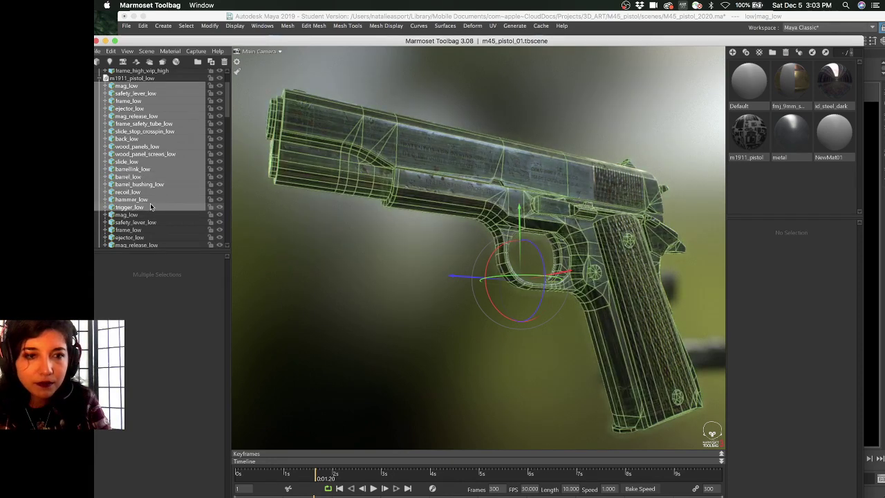
pyautogui.keyDown('super'); pyautogui.click(151, 207); pyautogui.keyUp('super')
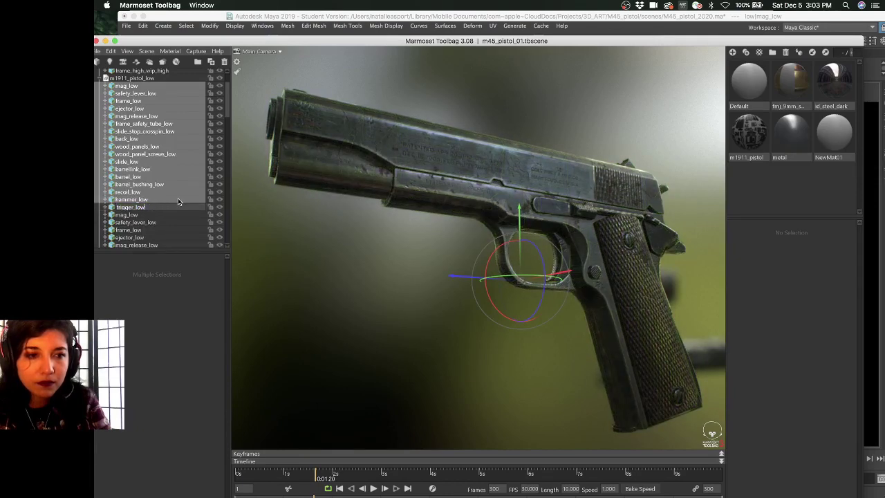
pyautogui.doubleClick(131, 199)
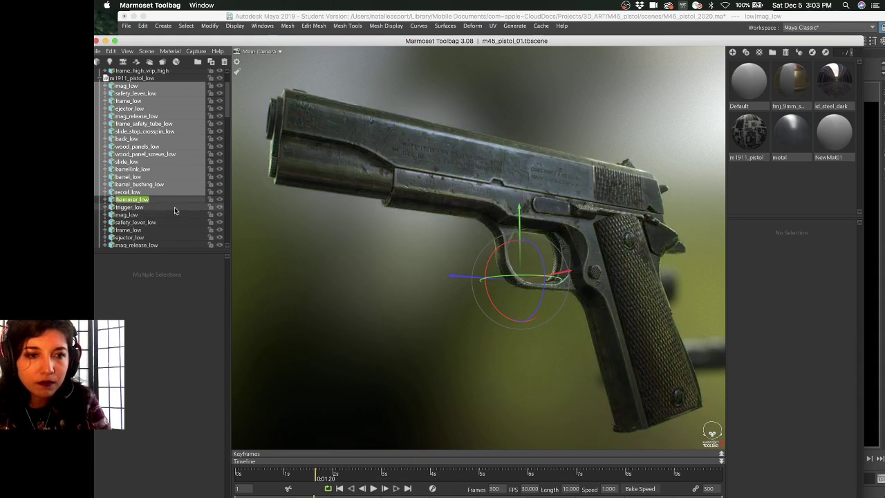
pyautogui.keyDown('shift'); pyautogui.click(174, 207); pyautogui.keyUp('shift')
pyautogui.click(177, 201)
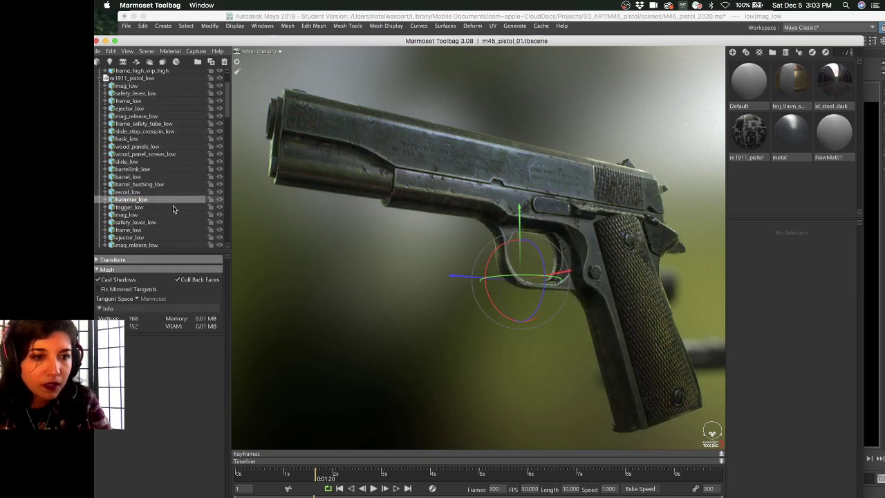
pyautogui.click(173, 207)
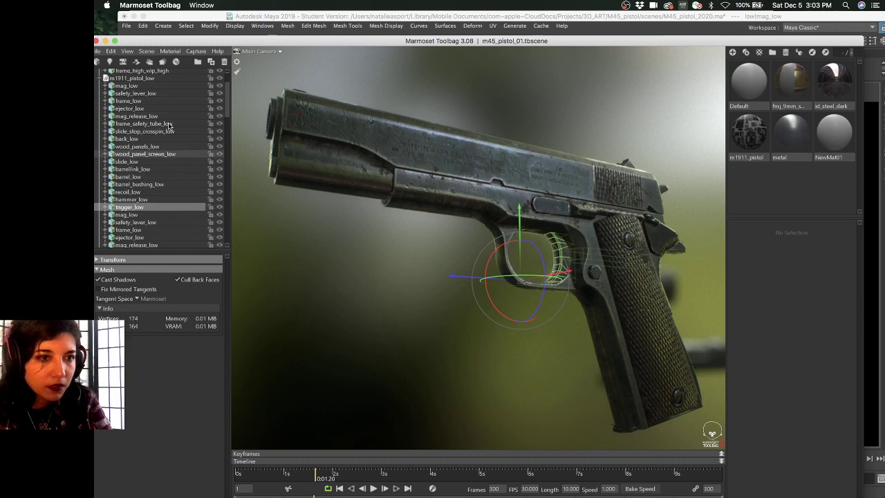
pyautogui.keyDown('shift'); pyautogui.click(156, 85); pyautogui.keyUp('shift')
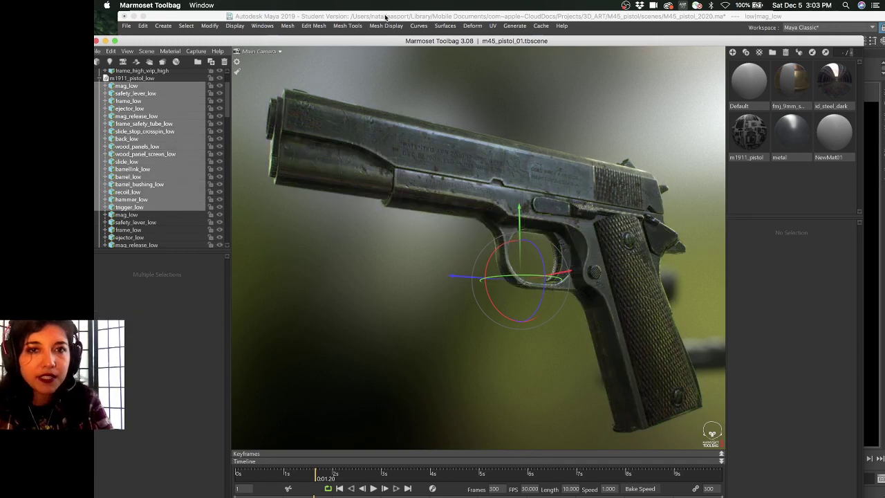
# Switch to Maya and select every part from mag_low through trigger_low in the low group, viewing the pistol from the side
pyautogui.click(386, 16)
pyautogui.click(212, 336)
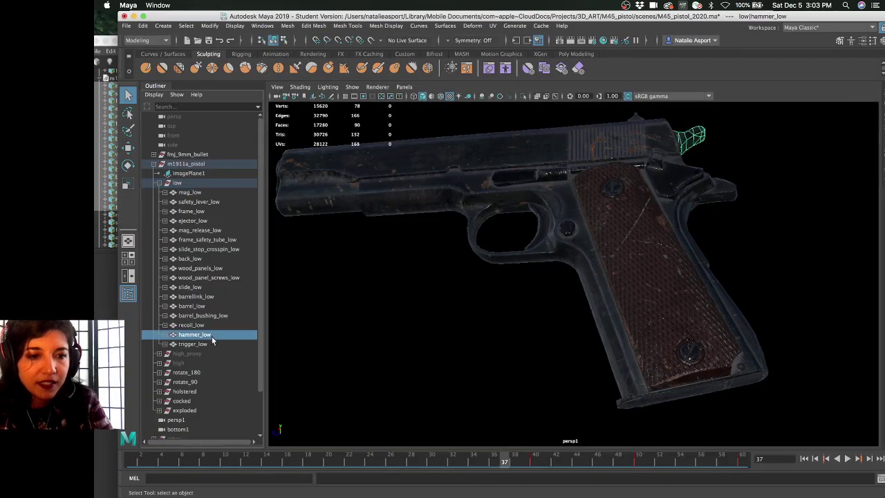
pyautogui.click(213, 343)
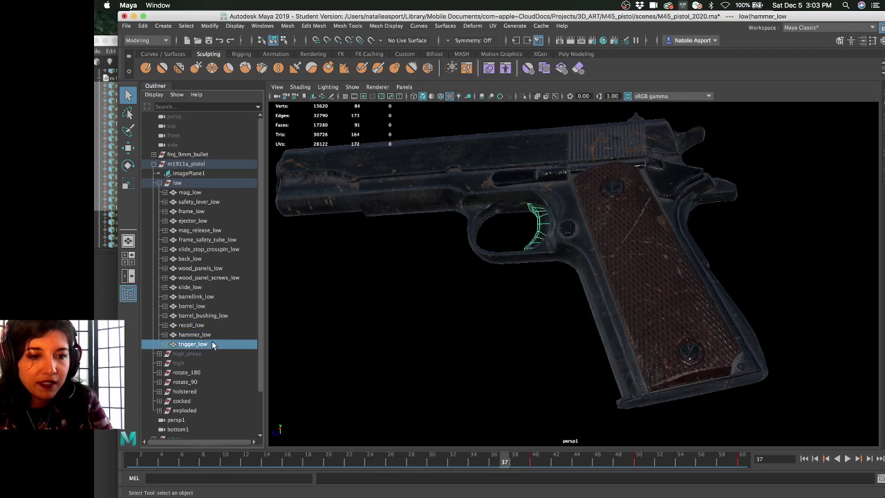
pyautogui.click(190, 193)
pyautogui.keyDown('shift'); pyautogui.moveTo(207, 202); pyautogui.dragTo(210, 345); pyautogui.keyUp('shift')
pyautogui.keyDown('alt'); pyautogui.moveTo(470, 156); pyautogui.dragTo(486, 175); pyautogui.keyUp('alt')
pyautogui.keyDown('alt'); pyautogui.moveTo(486, 174); pyautogui.dragTo(489, 173, button='middle'); pyautogui.keyUp('alt')
pyautogui.keyDown('alt'); pyautogui.moveTo(490, 172); pyautogui.dragTo(478, 164, button='right'); pyautogui.keyUp('alt')
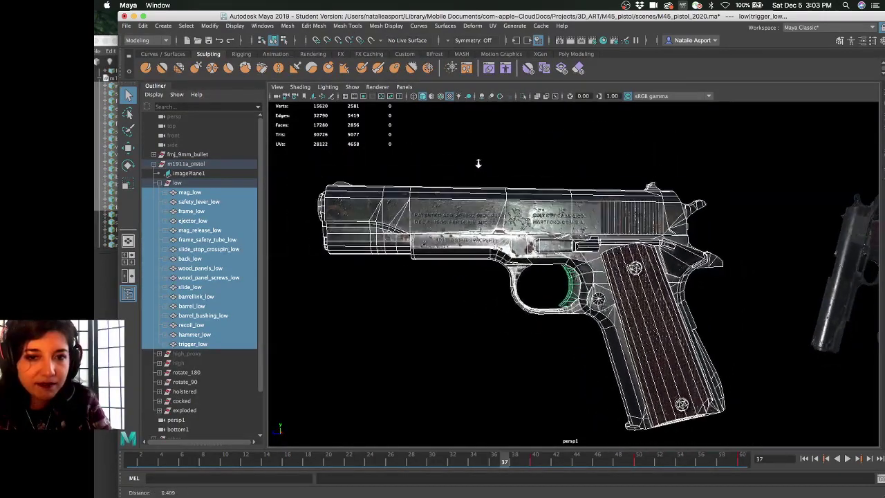
pyautogui.keyDown('alt'); pyautogui.moveTo(482, 166); pyautogui.dragTo(495, 168); pyautogui.keyUp('alt')
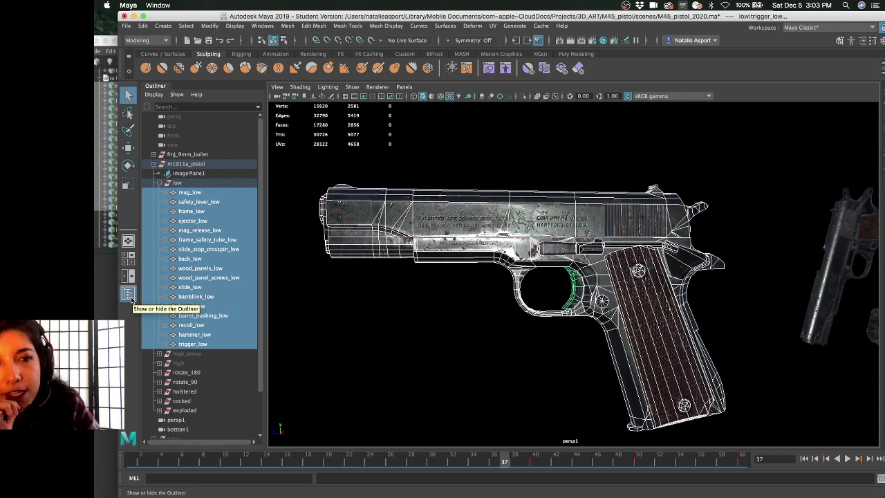
# Collapse the low group, select the rotate_180 group and view its posed pistol copy beside the main pistol
pyautogui.click(160, 183)
pyautogui.click(184, 211)
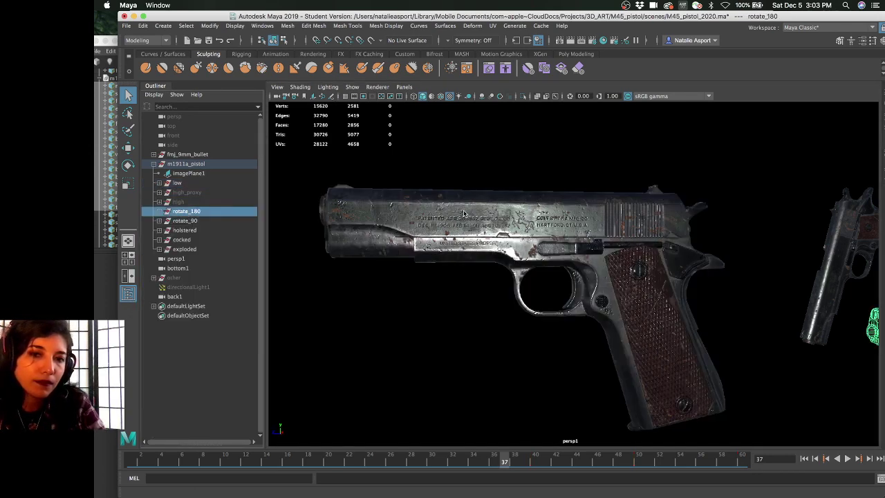
pyautogui.keyDown('alt'); pyautogui.moveTo(463, 213); pyautogui.dragTo(486, 222); pyautogui.keyUp('alt')
pyautogui.keyDown('alt'); pyautogui.moveTo(550, 238); pyautogui.dragTo(498, 224, button='middle'); pyautogui.keyUp('alt')
pyautogui.scroll(-3, 502, 222)
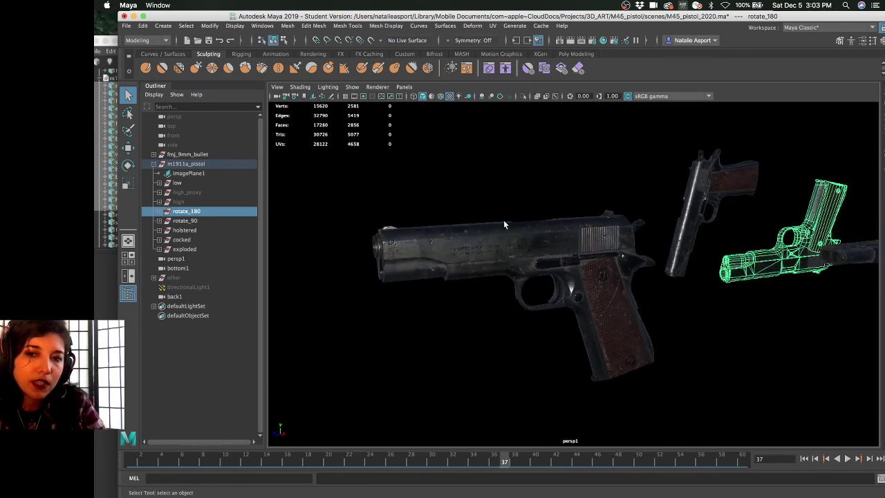
pyautogui.keyDown('alt'); pyautogui.moveTo(503, 221); pyautogui.dragTo(545, 226); pyautogui.keyUp('alt')
pyautogui.keyDown('alt'); pyautogui.moveTo(727, 228); pyautogui.dragTo(504, 266, button='middle'); pyautogui.keyUp('alt')
pyautogui.scroll(10, 629, 276)
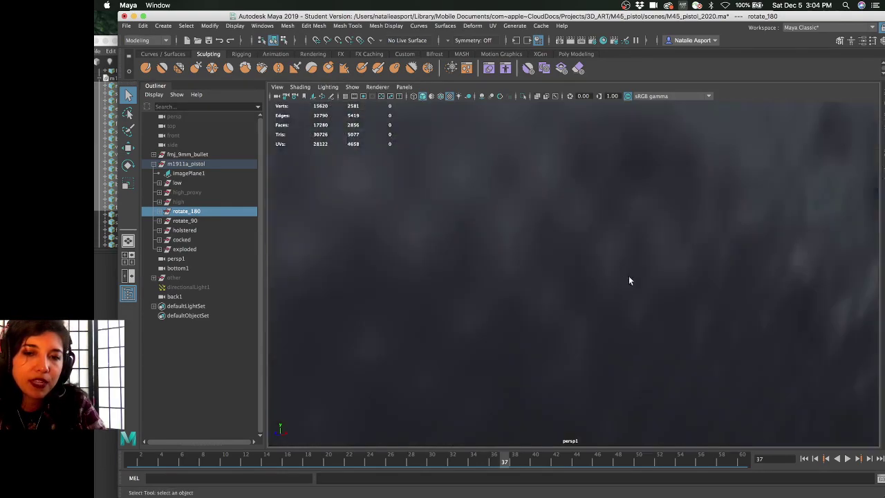
# Examine the cocked and exploded pistol copies and select the magazine of the exploded copy
pyautogui.scroll(-8, 574, 273)
pyautogui.moveTo(567, 274)
pyautogui.keyDown('alt'); pyautogui.mouseDown()
pyautogui.moveTo(577, 278)
pyautogui.moveTo(577, 263)
pyautogui.mouseUp(); pyautogui.keyUp('alt')
pyautogui.keyDown('alt'); pyautogui.moveTo(577, 263); pyautogui.dragTo(634, 272, button='right'); pyautogui.keyUp('alt')
pyautogui.keyDown('alt'); pyautogui.moveTo(634, 267); pyautogui.dragTo(577, 314); pyautogui.keyUp('alt')
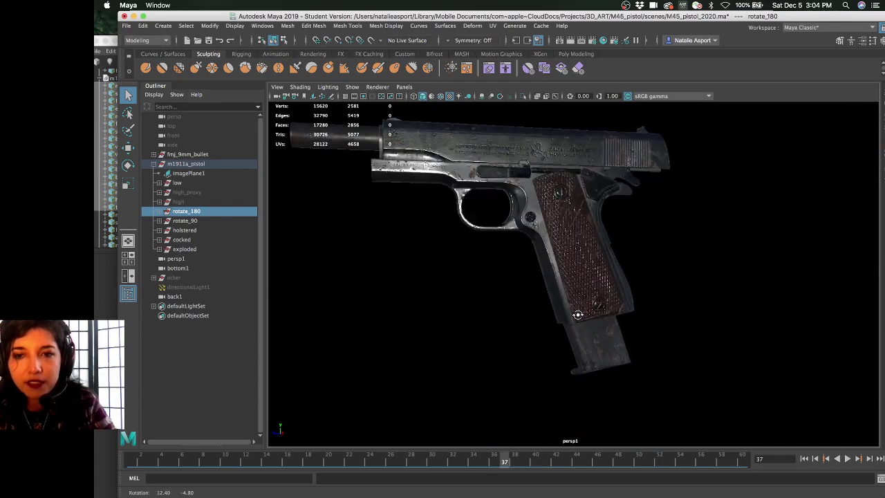
pyautogui.keyDown('alt'); pyautogui.moveTo(577, 314); pyautogui.dragTo(626, 435, button='middle'); pyautogui.keyUp('alt')
pyautogui.keyDown('alt'); pyautogui.moveTo(643, 208); pyautogui.dragTo(630, 339, button='middle'); pyautogui.keyUp('alt')
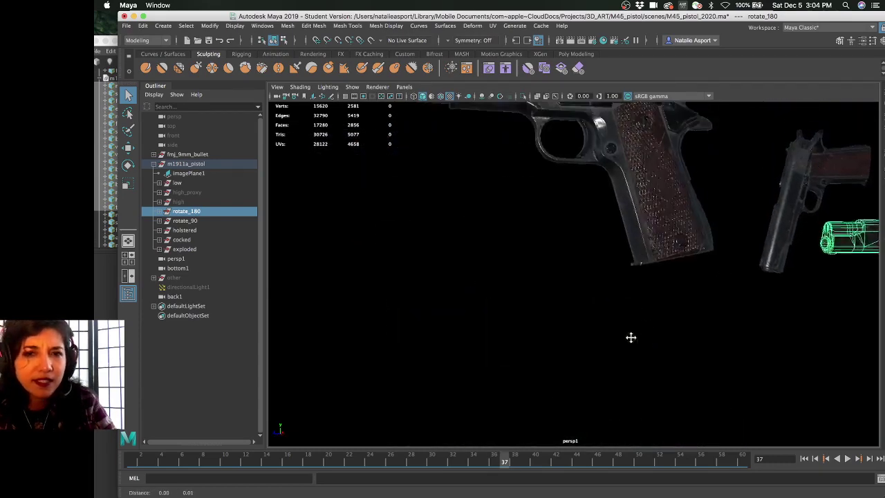
pyautogui.keyDown('alt'); pyautogui.moveTo(633, 228); pyautogui.dragTo(634, 302, button='middle'); pyautogui.keyUp('alt')
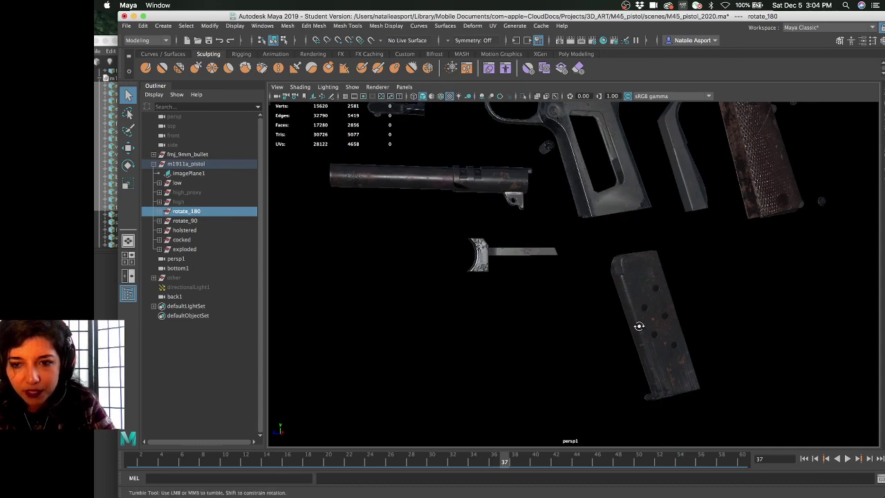
pyautogui.keyDown('alt'); pyautogui.moveTo(638, 325); pyautogui.dragTo(658, 347); pyautogui.keyUp('alt')
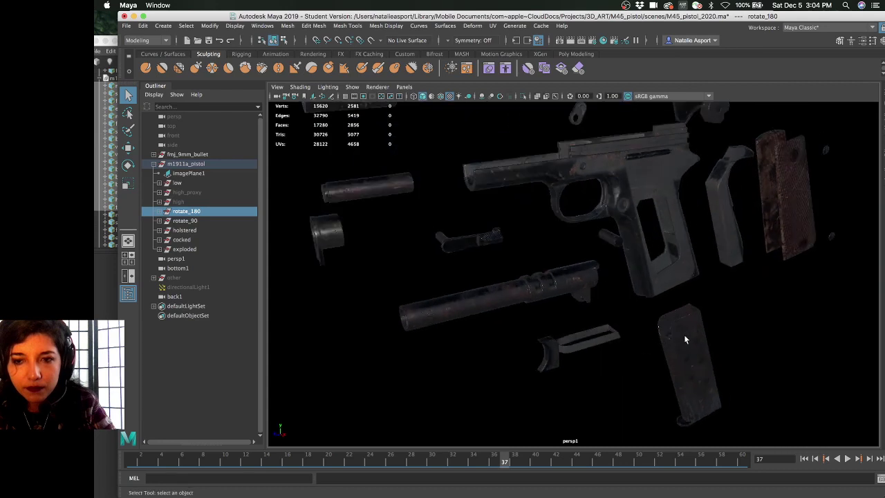
pyautogui.click(684, 339)
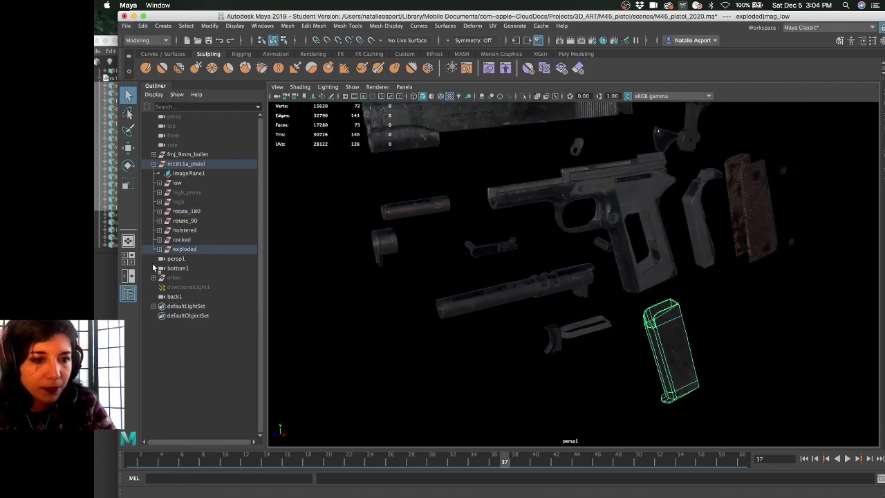
# Look through the contents of the other and low groups and collapse them again
pyautogui.click(153, 277)
pyautogui.scroll(-3, 202, 301)
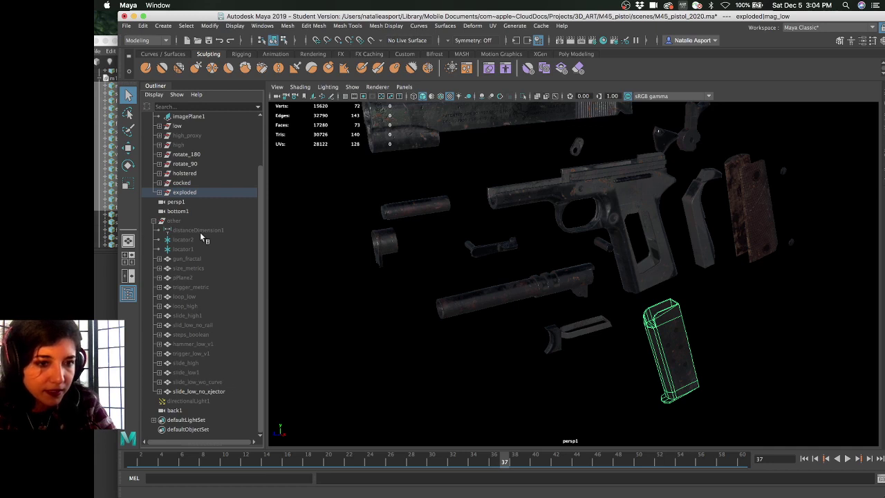
pyautogui.click(153, 221)
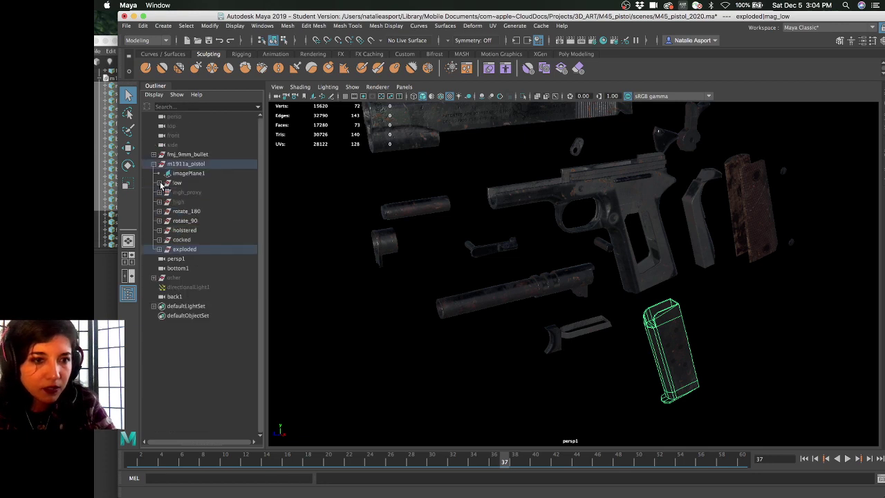
pyautogui.click(160, 182)
pyautogui.click(159, 183)
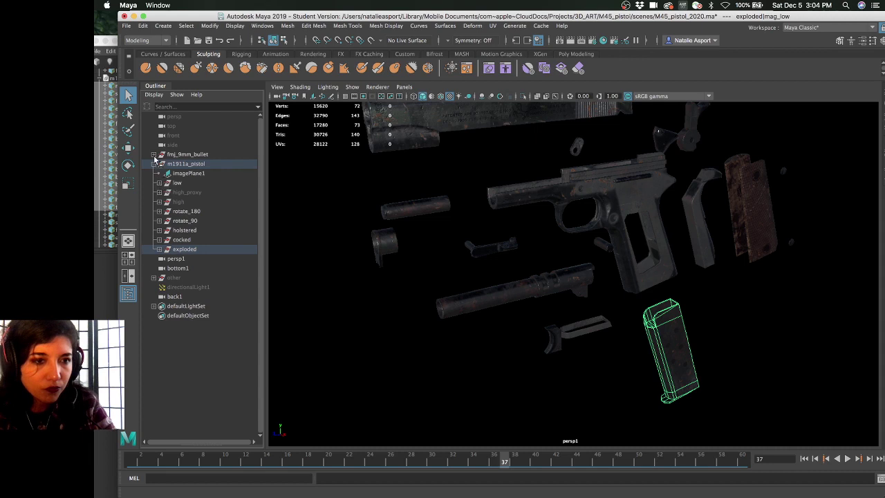
# Expand the fmj_9mm_bullet group and select bullet_high in it
pyautogui.click(153, 155)
pyautogui.click(194, 172)
pyautogui.click(182, 156)
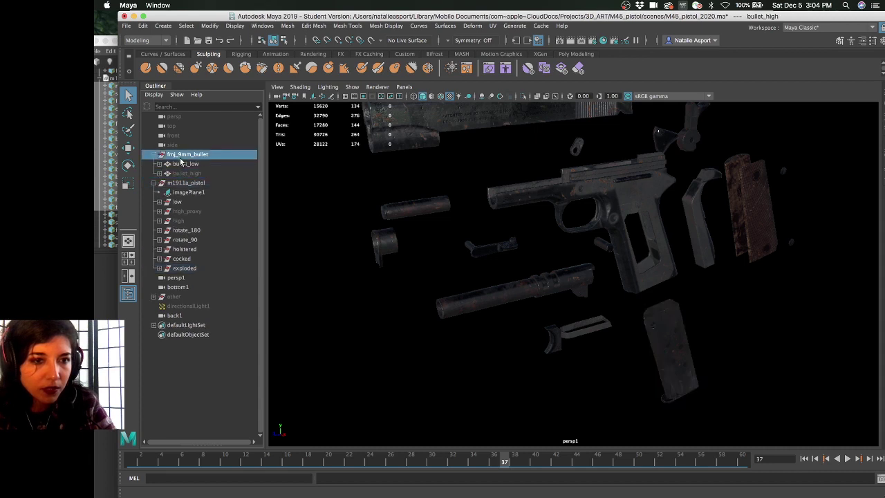
pyautogui.click(202, 173)
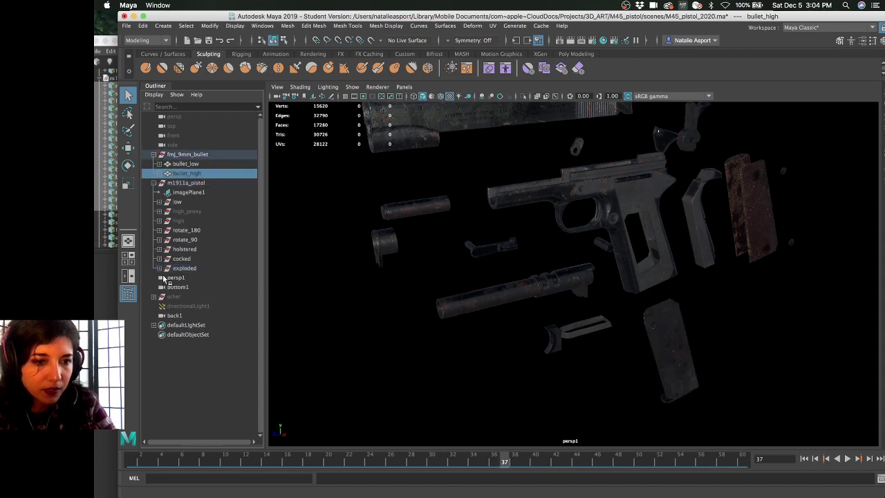
# Look through the parts in the exploded, high and high_proxy groups, and select the high_proxy group
pyautogui.click(159, 269)
pyautogui.scroll(-3, 190, 289)
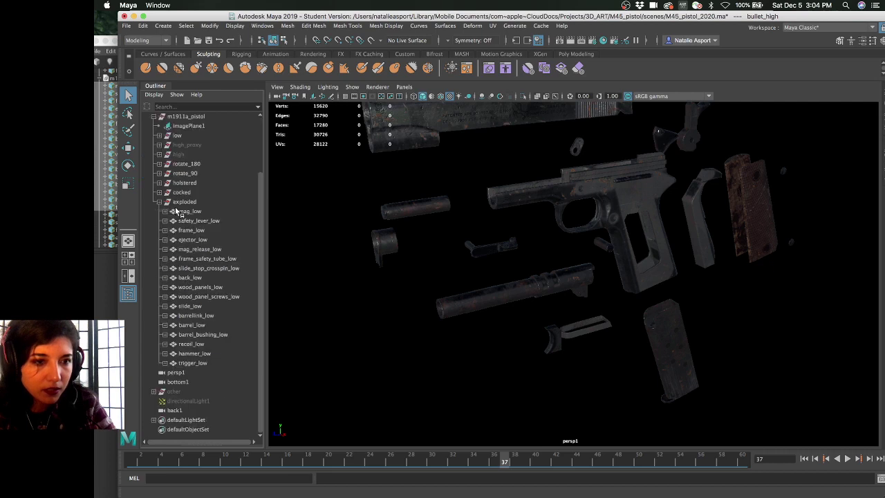
pyautogui.click(160, 202)
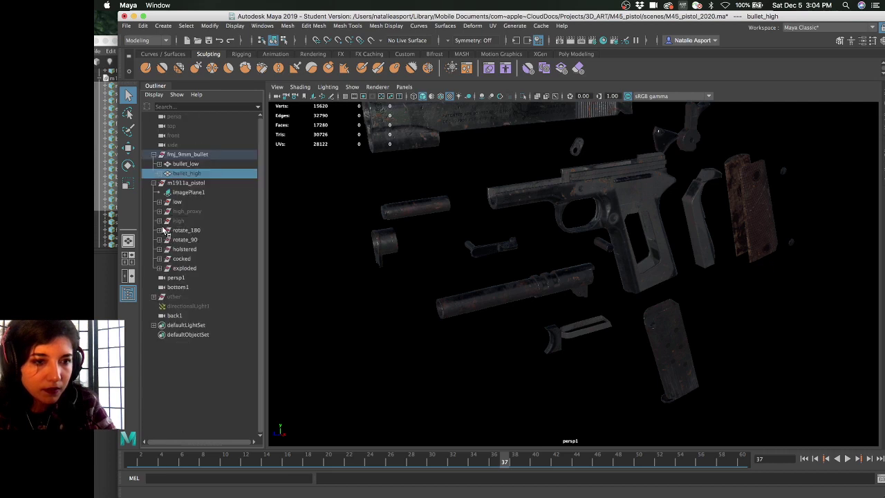
pyautogui.click(160, 221)
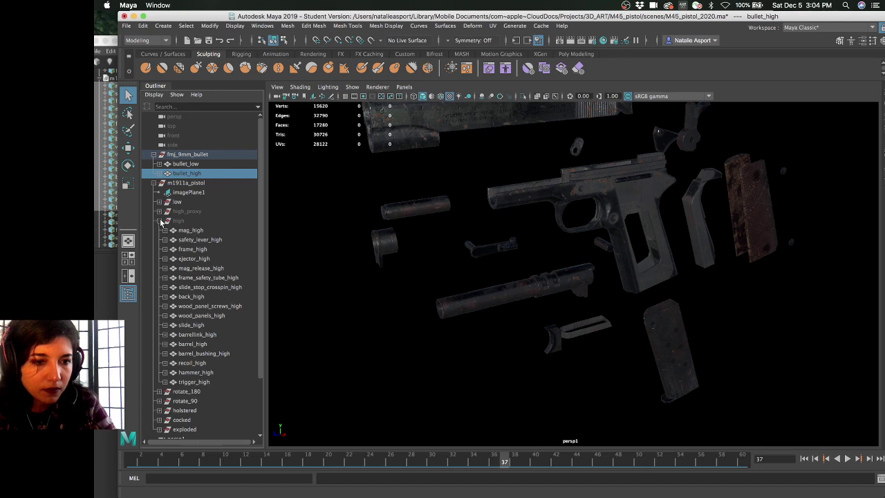
pyautogui.click(160, 221)
pyautogui.click(160, 211)
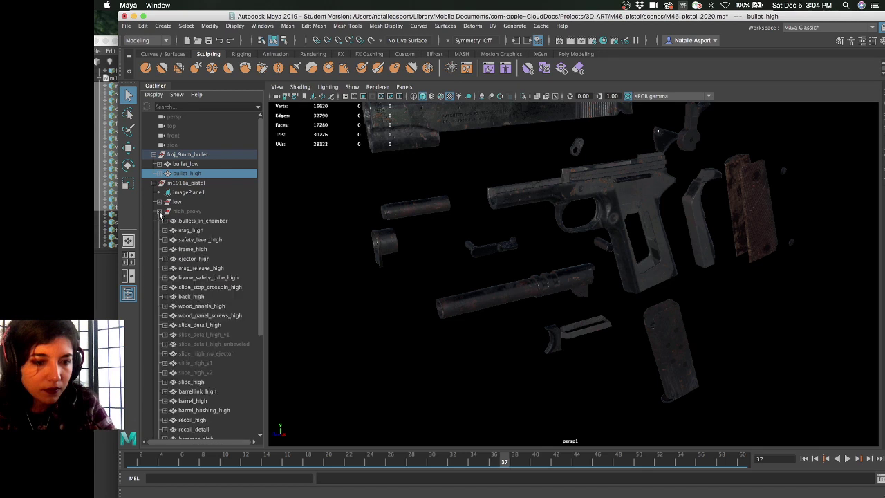
pyautogui.click(160, 211)
pyautogui.click(201, 211)
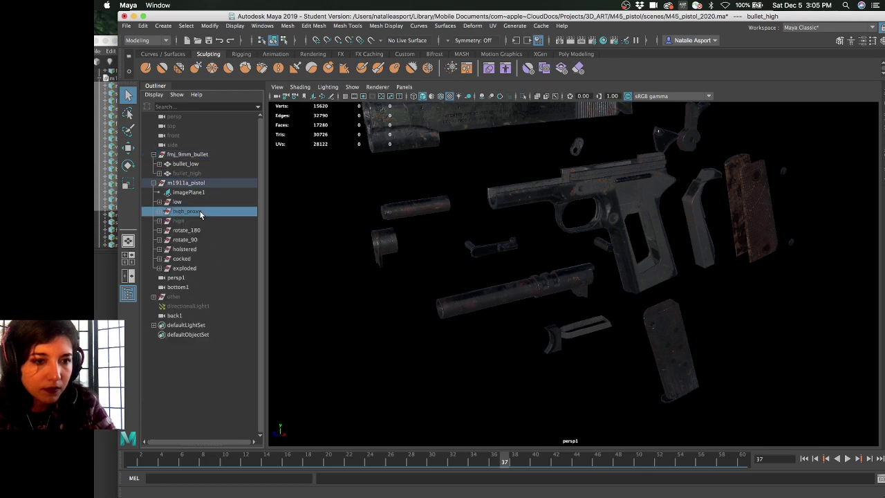
# Expand the other group and check its leftover objects, including size_metrics and slide_high1
pyautogui.click(154, 296)
pyautogui.scroll(-3, 182, 272)
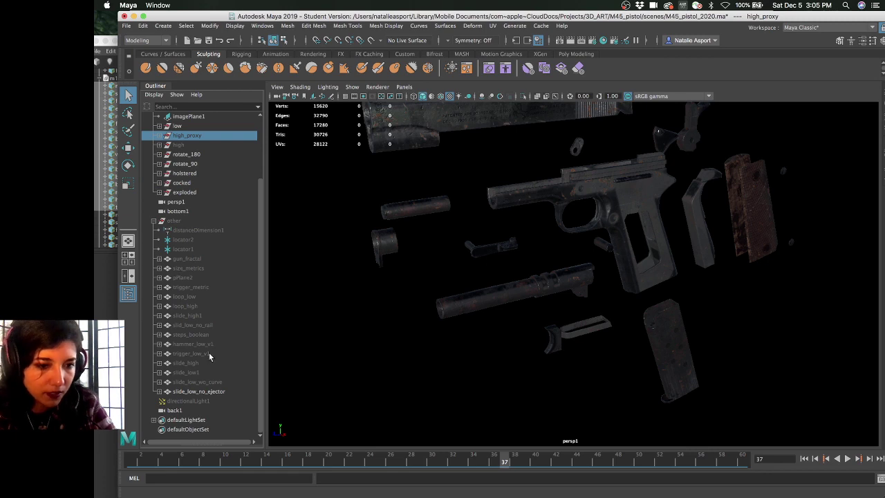
pyautogui.click(188, 279)
pyautogui.click(192, 269)
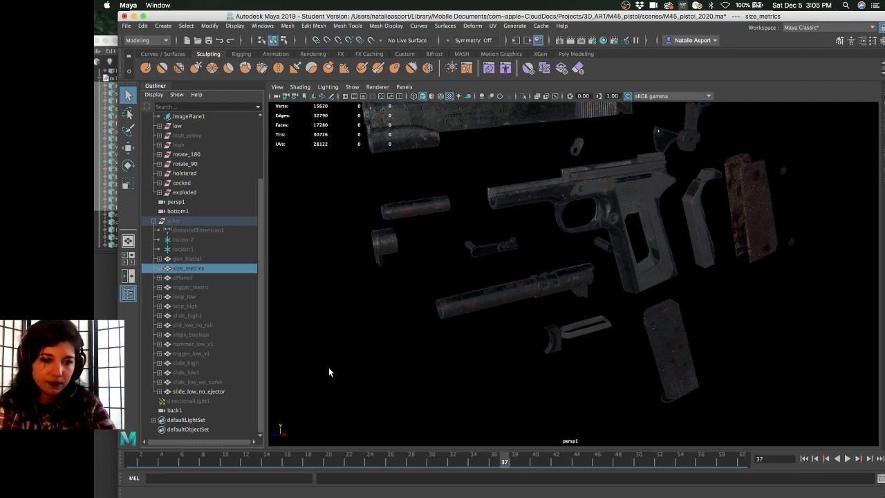
pyautogui.click(187, 315)
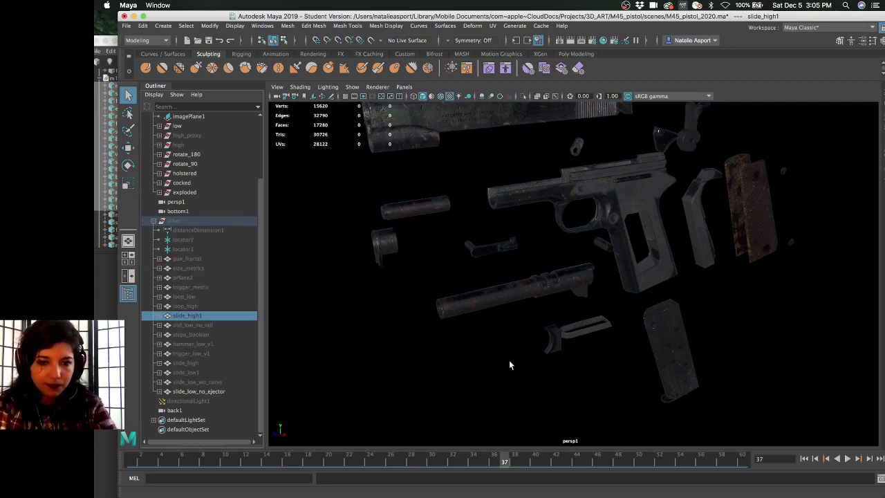
pyautogui.keyDown('alt'); pyautogui.moveTo(509, 360); pyautogui.dragTo(460, 365); pyautogui.keyUp('alt')
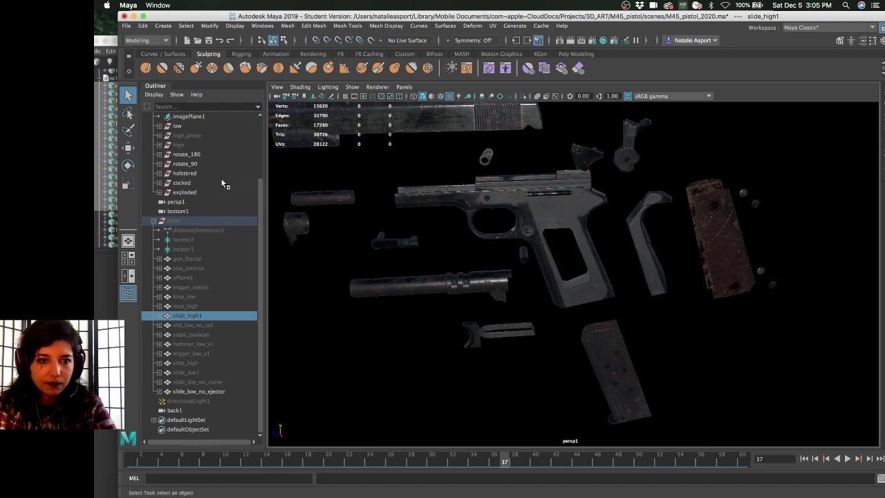
# Search the Outliner for "bullet" and select bullets_in_chamber in the high_proxy group
pyautogui.scroll(3, 184, 184)
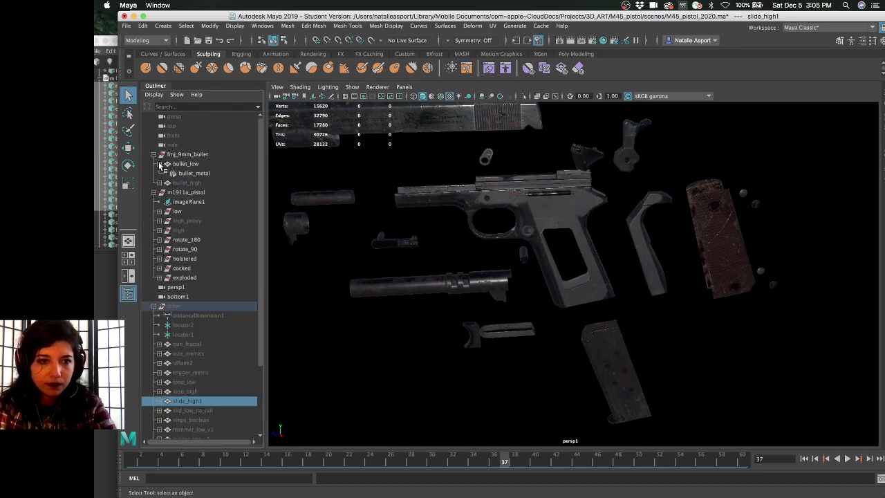
pyautogui.click(185, 107)
pyautogui.write('bullet')
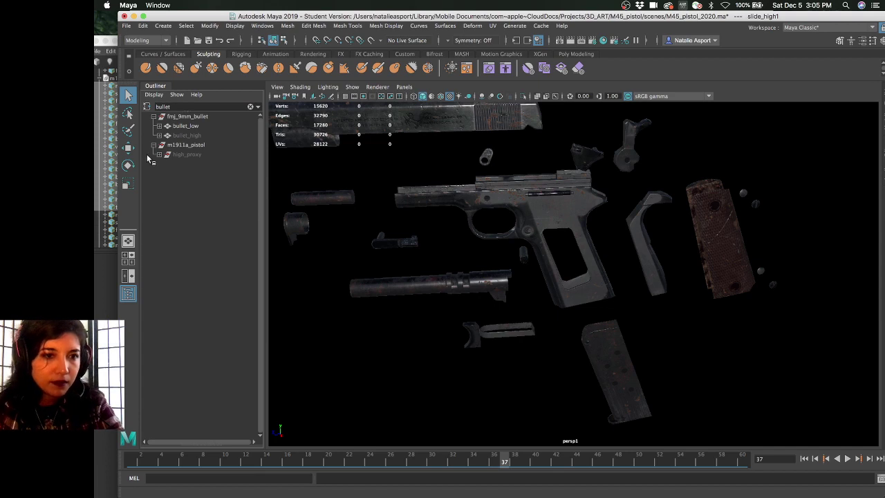
pyautogui.click(158, 155)
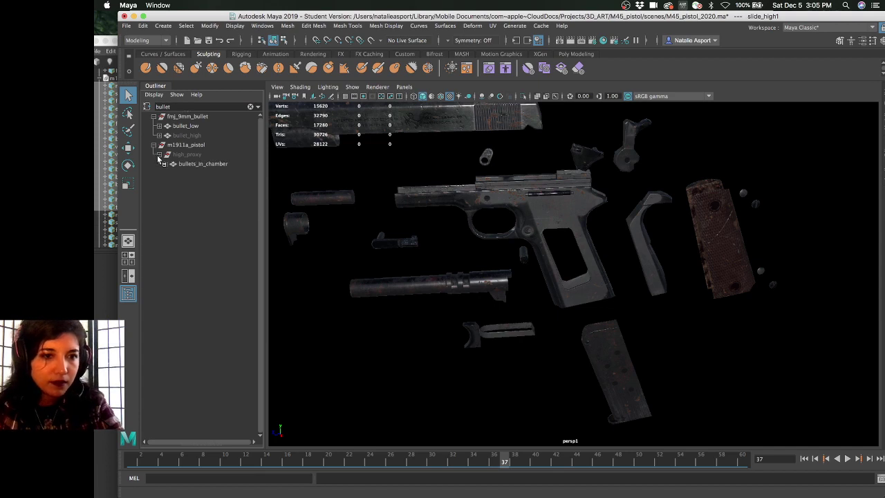
pyautogui.click(196, 163)
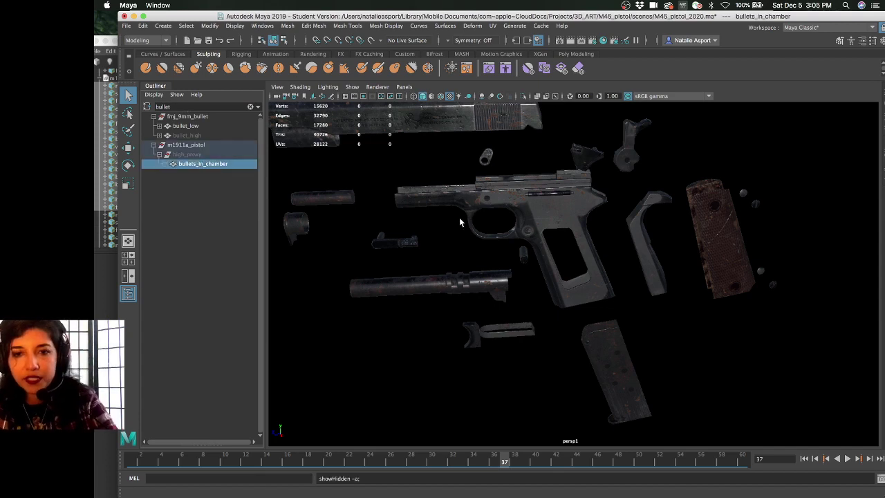
# Unhide bullets_in_chamber together with its high_proxy group and clear the Outliner search
pyautogui.hotkey('shift', 'h')
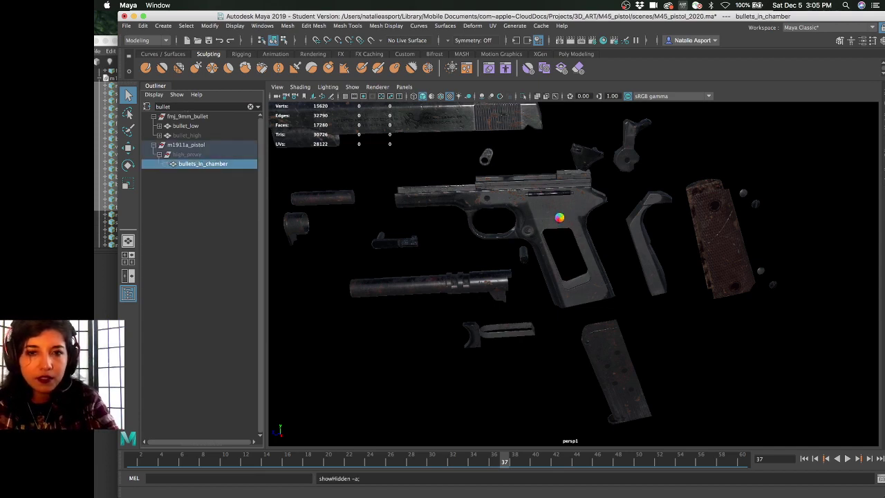
pyautogui.scroll(-3, 559, 217)
pyautogui.click(251, 107)
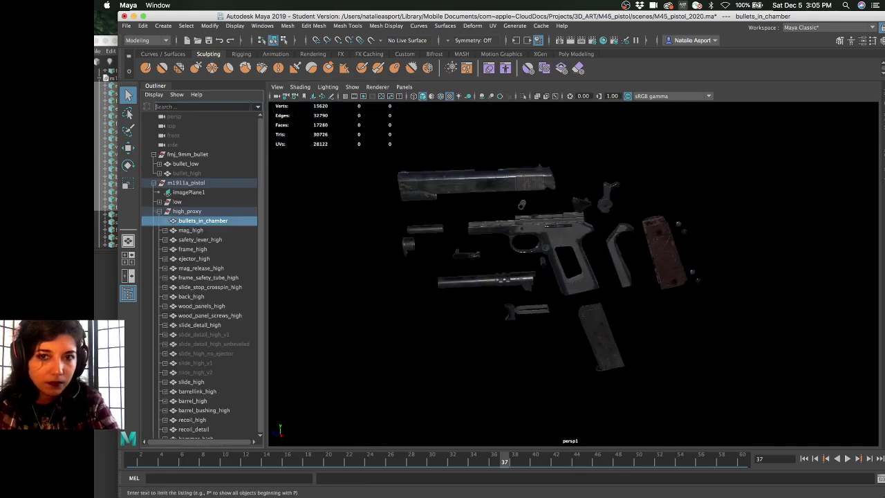
# Frame bullets_in_chamber, show the scene in wireframe without smooth preview, and examine the bullets inside the pistol grip
pyautogui.moveTo(550, 247)
pyautogui.keyDown('alt'); pyautogui.mouseDown()
pyautogui.moveTo(558, 237)
pyautogui.moveTo(488, 193)
pyautogui.moveTo(509, 230)
pyautogui.moveTo(574, 252)
pyautogui.moveTo(554, 223)
pyautogui.moveTo(559, 239)
pyautogui.mouseUp(); pyautogui.keyUp('alt')
pyautogui.press('f')
pyautogui.press('4')
pyautogui.press('1')
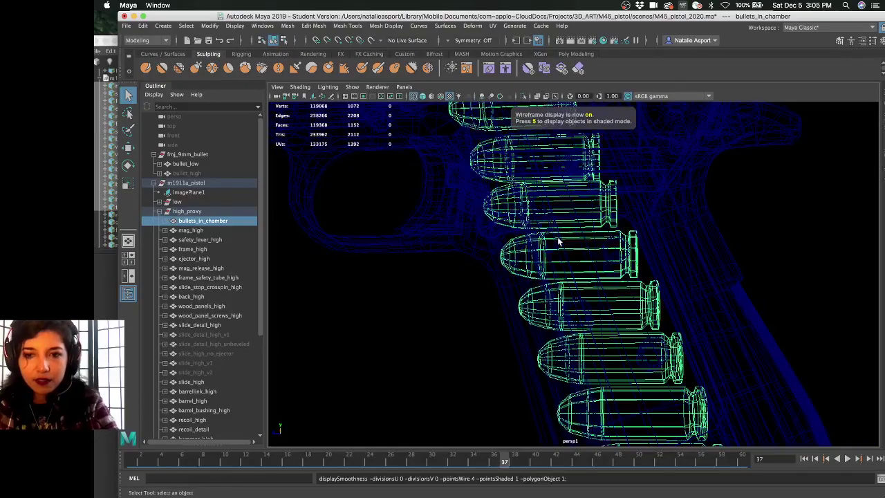
pyautogui.moveTo(565, 245)
pyautogui.keyDown('alt'); pyautogui.mouseDown(button='right')
pyautogui.moveTo(573, 258)
pyautogui.moveTo(556, 253)
pyautogui.mouseUp(button='right'); pyautogui.keyUp('alt')
pyautogui.moveTo(556, 255)
pyautogui.keyDown('alt'); pyautogui.mouseDown()
pyautogui.moveTo(526, 251)
pyautogui.moveTo(551, 245)
pyautogui.mouseUp(); pyautogui.keyUp('alt')
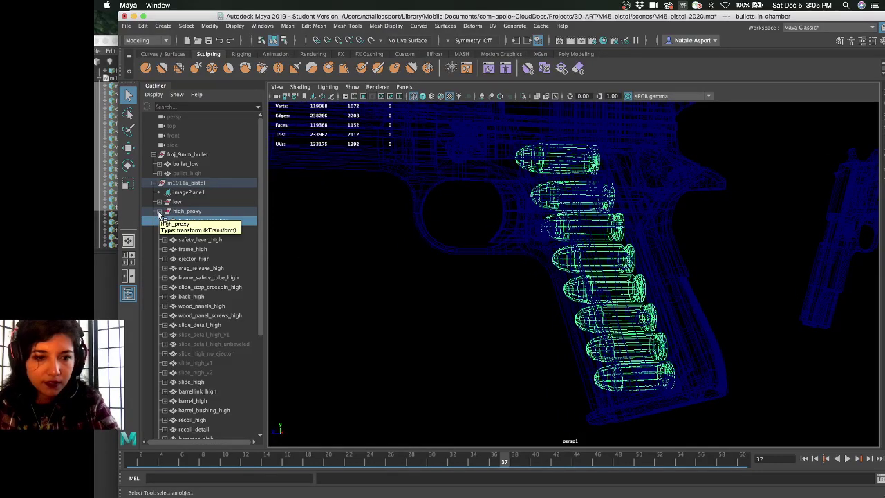
pyautogui.keyDown('alt'); pyautogui.moveTo(527, 229); pyautogui.dragTo(490, 235); pyautogui.keyUp('alt')
pyautogui.keyDown('alt'); pyautogui.moveTo(490, 235); pyautogui.dragTo(461, 234, button='right'); pyautogui.keyUp('alt')
pyautogui.keyDown('alt'); pyautogui.moveTo(461, 234); pyautogui.dragTo(463, 222, button='middle'); pyautogui.keyUp('alt')
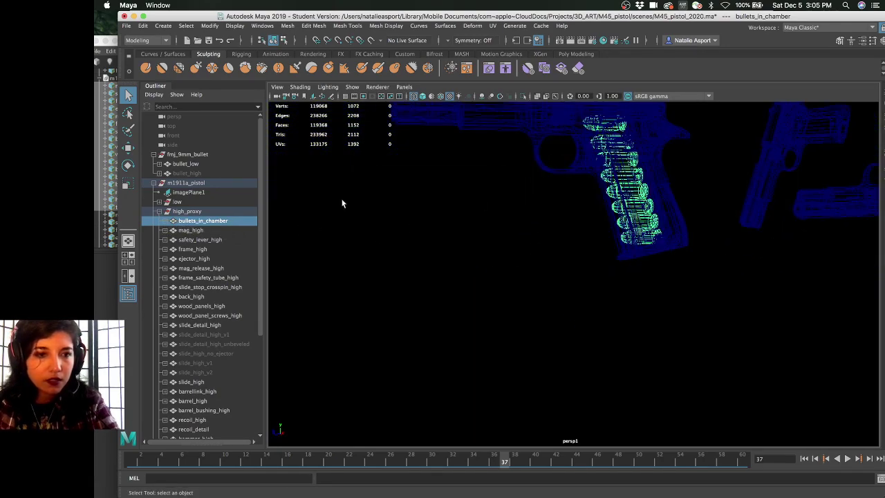
# Select bullet_low in the fmj_9mm_bullet group and view the whole pistol in wireframe
pyautogui.click(208, 171)
pyautogui.click(201, 164)
pyautogui.keyDown('alt'); pyautogui.moveTo(544, 187); pyautogui.dragTo(549, 255, button='middle'); pyautogui.keyUp('alt')
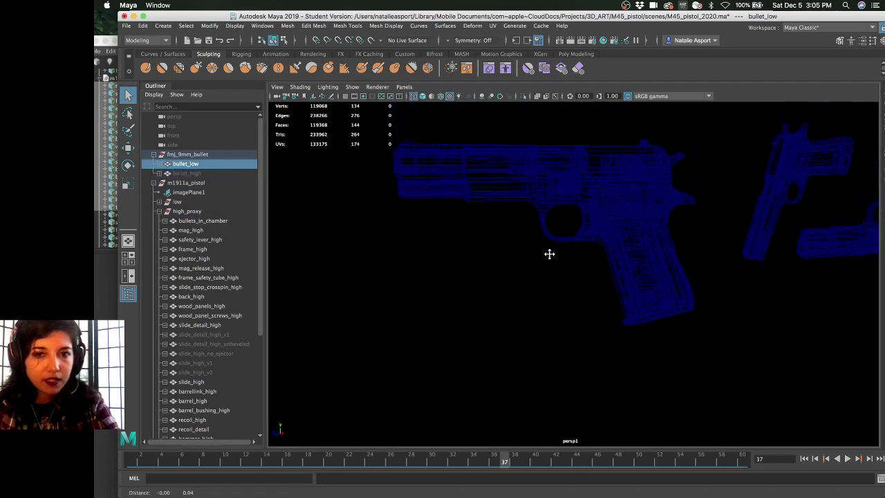
pyautogui.keyDown('alt'); pyautogui.moveTo(549, 256); pyautogui.dragTo(536, 242, button='right'); pyautogui.keyUp('alt')
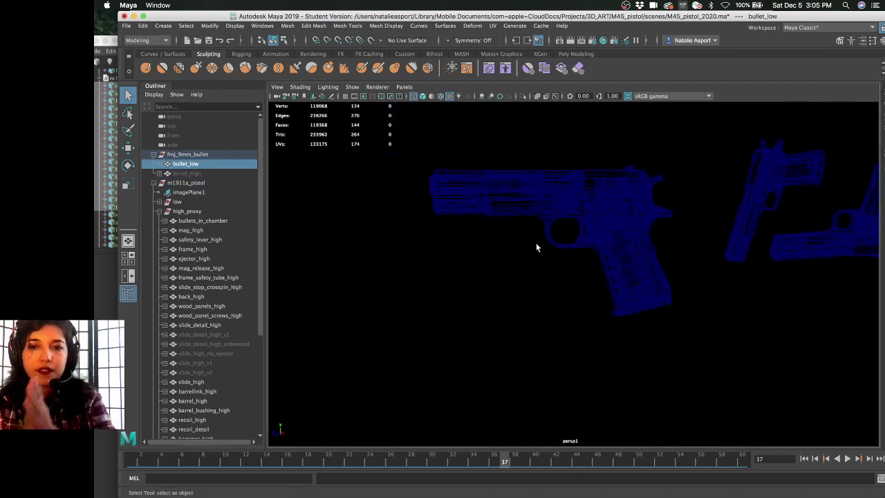
# Return the scene to textured shading, view the pistol from a front angle and select the high_proxy group
pyautogui.press('6')
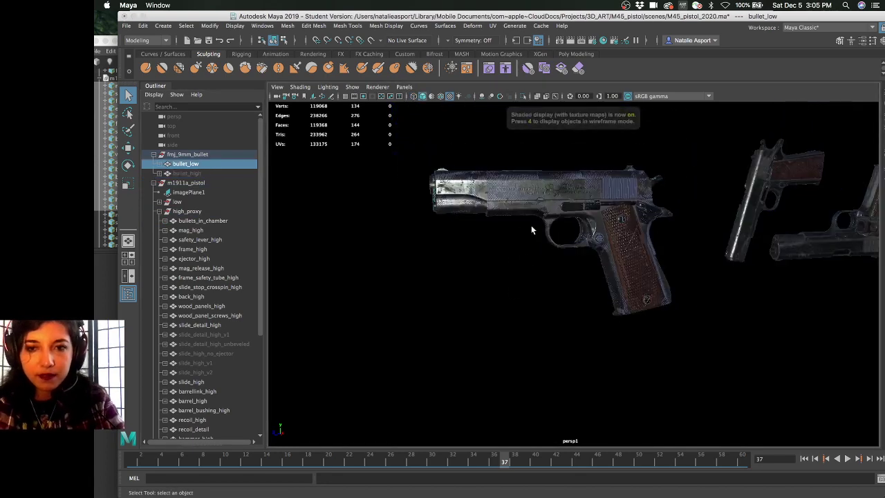
pyautogui.moveTo(530, 229)
pyautogui.keyDown('alt'); pyautogui.mouseDown()
pyautogui.moveTo(544, 235)
pyautogui.moveTo(533, 236)
pyautogui.mouseUp(); pyautogui.keyUp('alt')
pyautogui.click(198, 211)
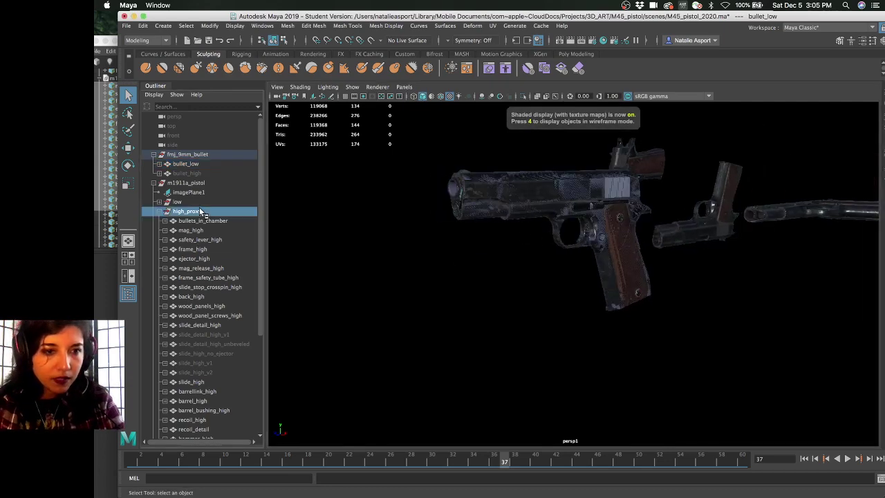
# Select bullets_in_chamber and then bullet_low, and view the loose bullet beside the pistol
pyautogui.click(210, 219)
pyautogui.keyDown('alt'); pyautogui.moveTo(408, 237); pyautogui.dragTo(435, 241); pyautogui.keyUp('alt')
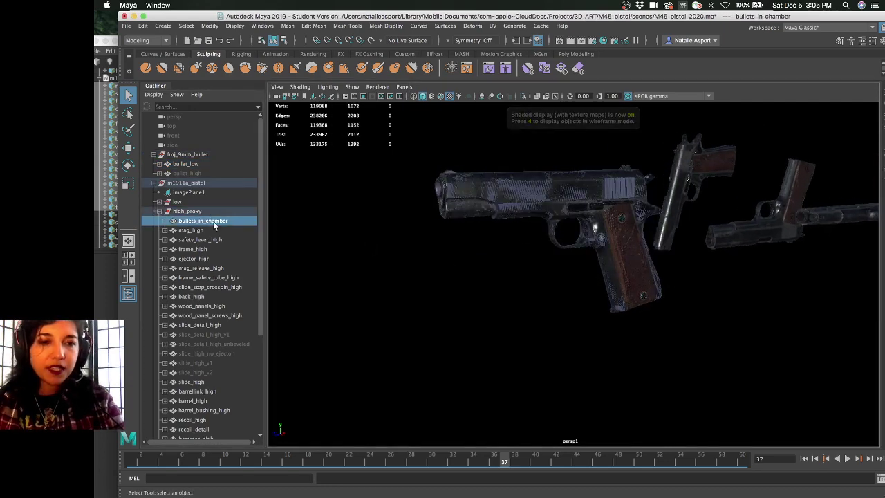
pyautogui.click(192, 164)
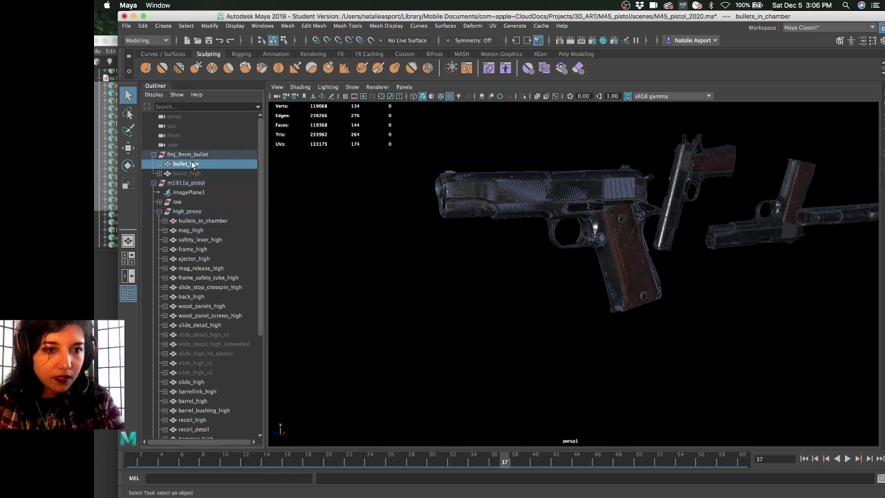
pyautogui.keyDown('alt'); pyautogui.moveTo(657, 311); pyautogui.dragTo(640, 291, button='right'); pyautogui.keyUp('alt')
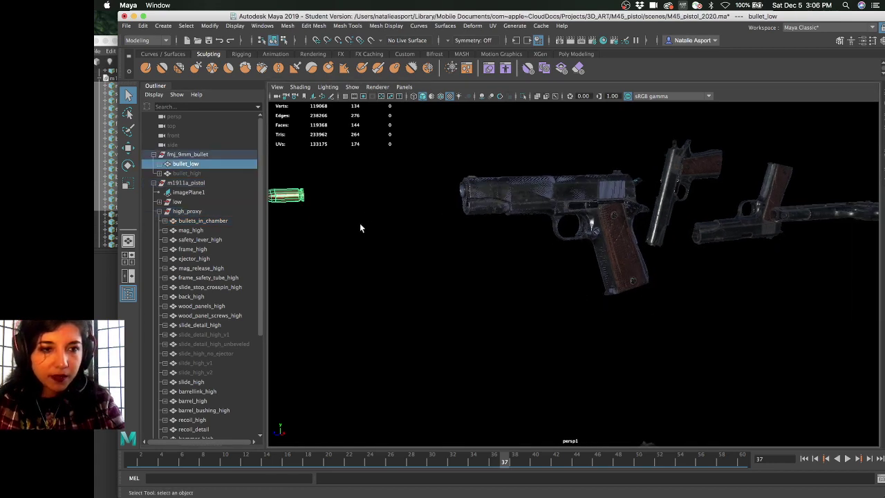
# Collapse the m1911a_pistol group, check bullet_high under fmj_9mm_bullet and clear the selection
pyautogui.click(153, 182)
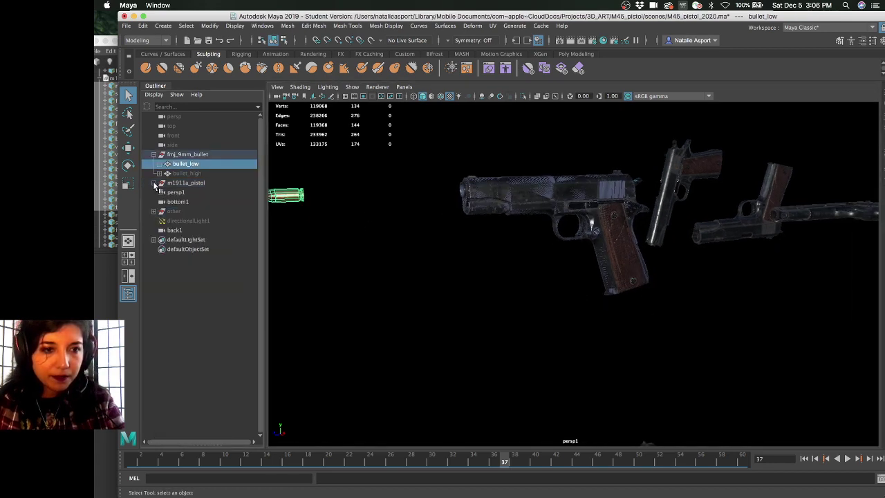
pyautogui.click(227, 202)
pyautogui.click(207, 173)
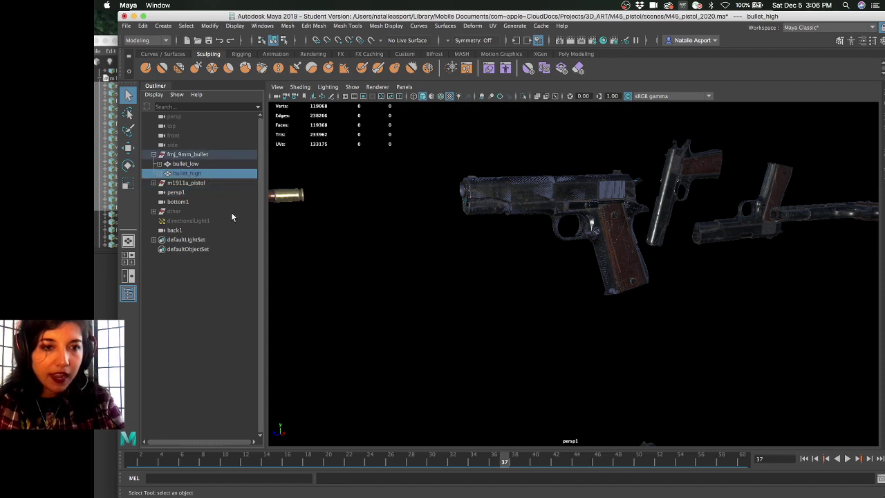
pyautogui.click(206, 286)
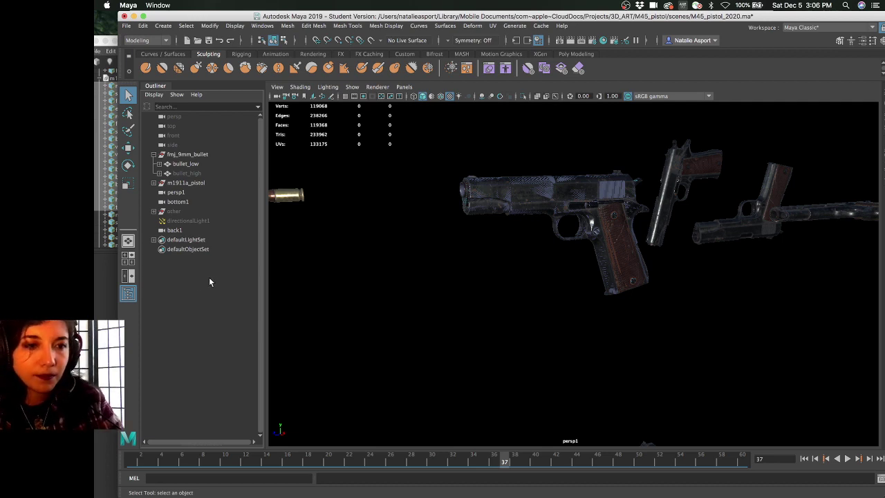
# Create an empty group with nothing selected and name it m1911a1_pistol
pyautogui.click(177, 183)
pyautogui.click(211, 315)
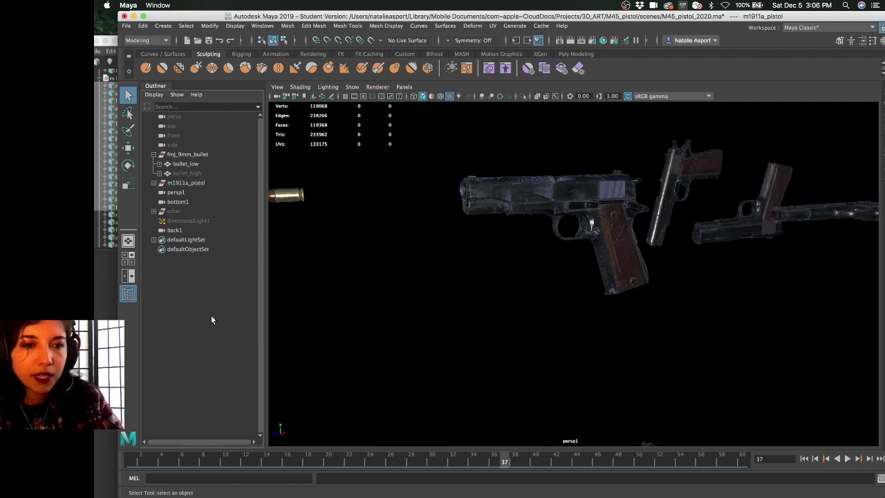
pyautogui.rightClick(200, 274)
pyautogui.click(175, 270)
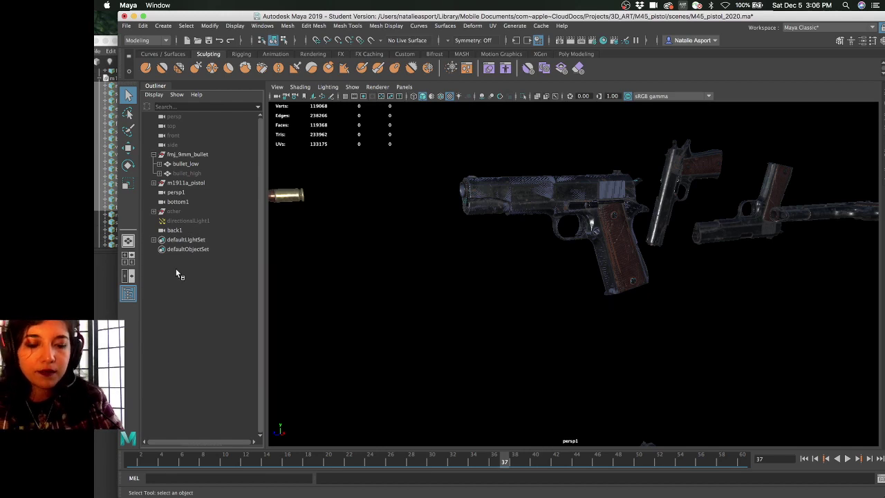
pyautogui.hotkey('ctrl', 'g')
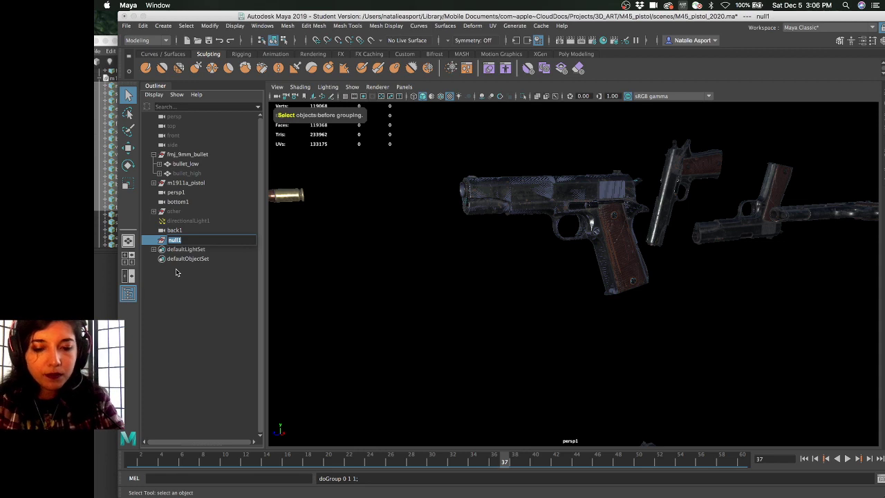
pyautogui.write('m19911')
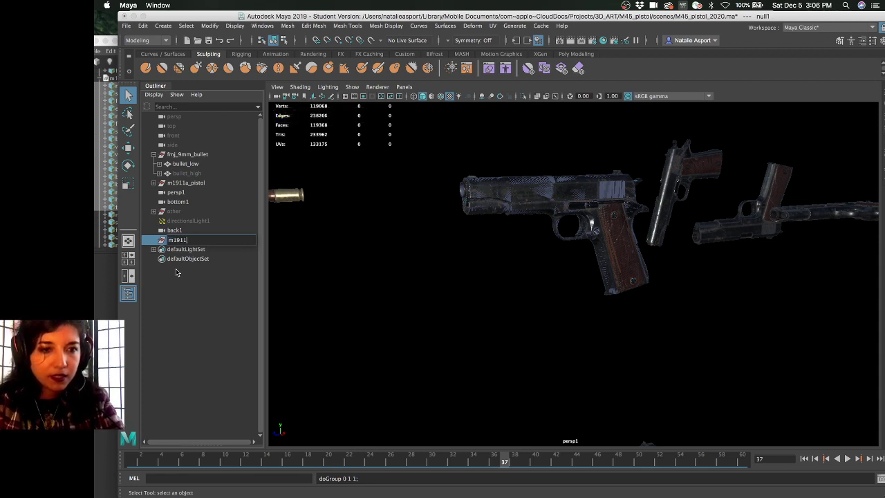
pyautogui.write('a1_')
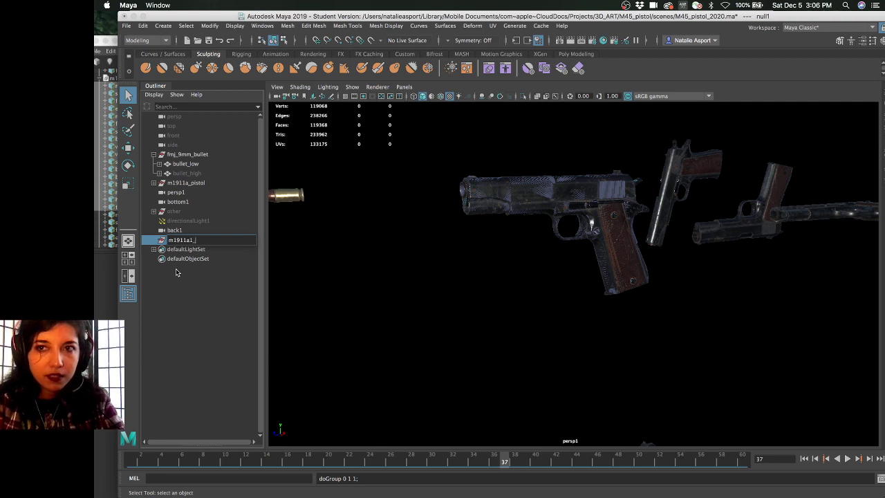
pyautogui.write('pistro')
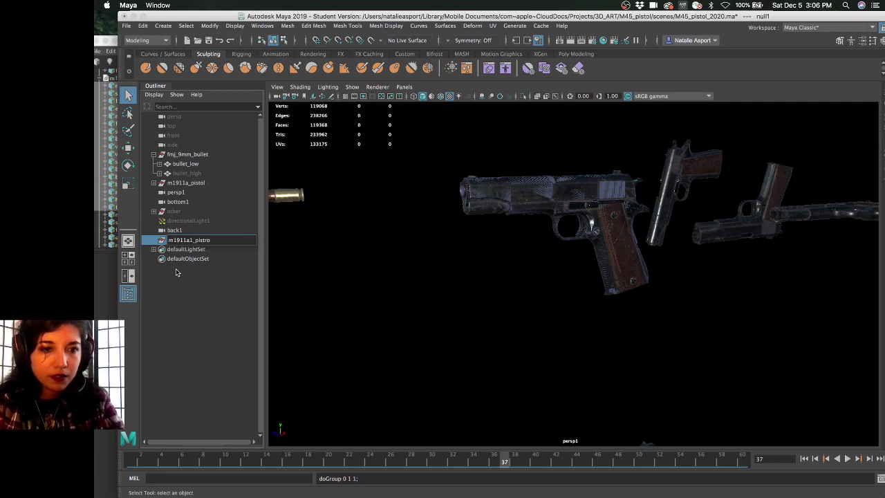
pyautogui.press('BackSpace')
pyautogui.press('BackSpace')
pyautogui.write('ol')
pyautogui.press('Return')
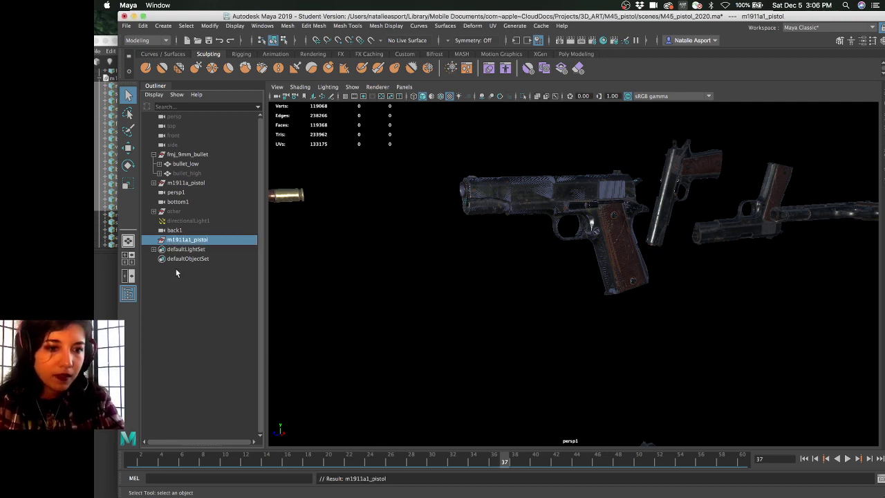
# Rename the empty m1911a1_pistol group as m1911a1_pistol_LOD1
pyautogui.doubleClick(188, 239)
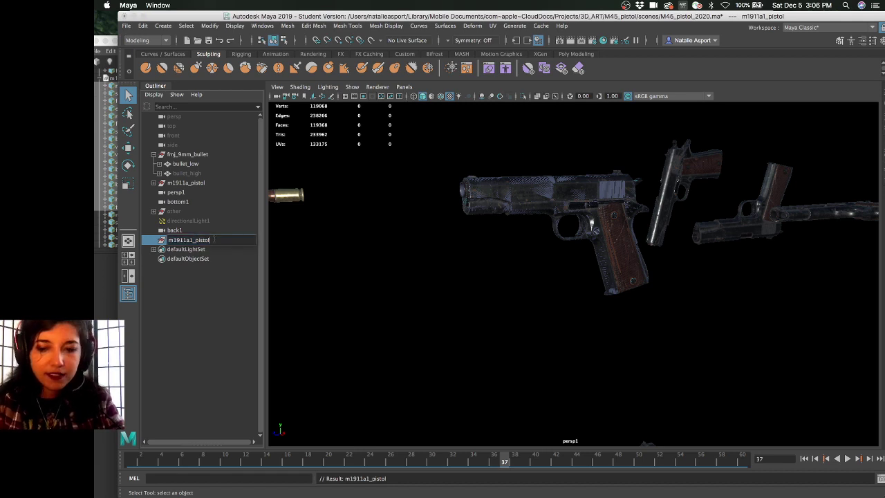
pyautogui.write('_LOD1')
pyautogui.press('Return')
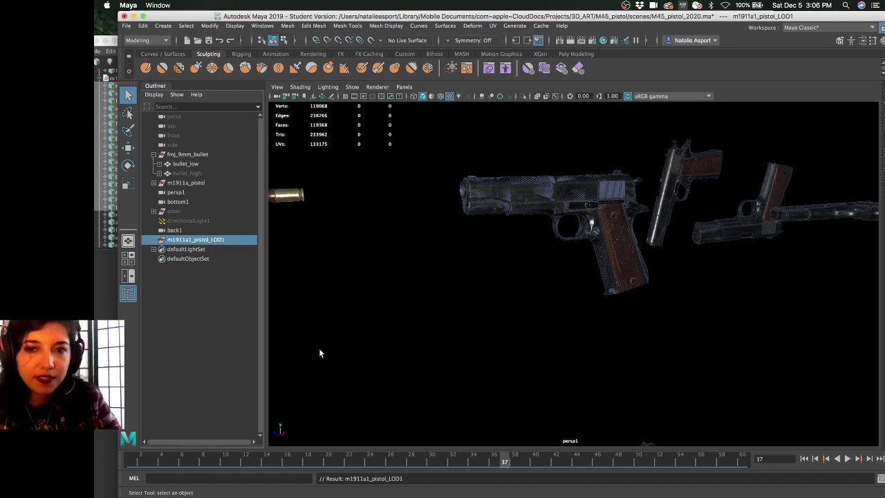
# Select bullet_low and then the m1911a1_pistol_LOD1 group, and view the pistol close up from the side
pyautogui.click(183, 165)
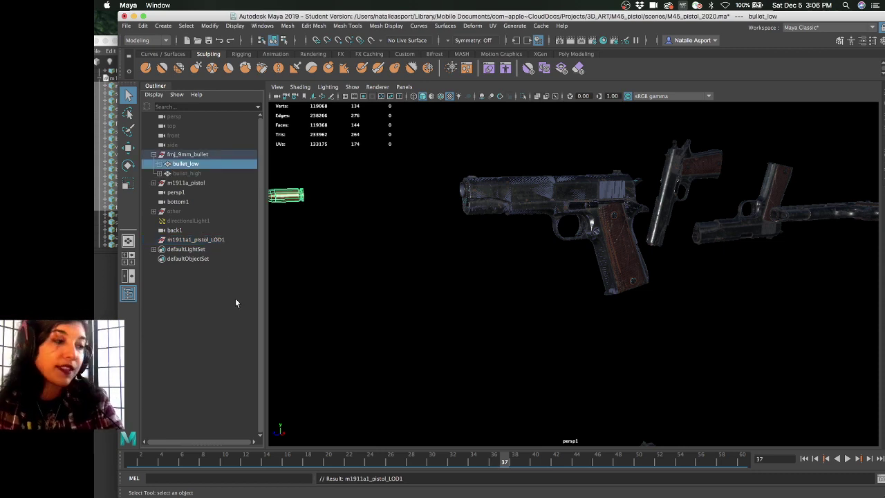
pyautogui.click(208, 239)
pyautogui.keyDown('alt'); pyautogui.moveTo(498, 251); pyautogui.dragTo(397, 249); pyautogui.keyUp('alt')
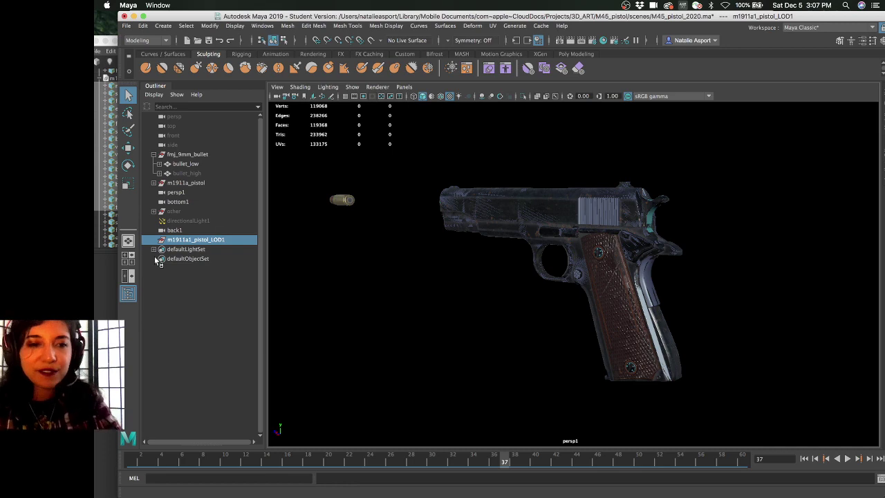
pyautogui.click(200, 224)
pyautogui.click(204, 239)
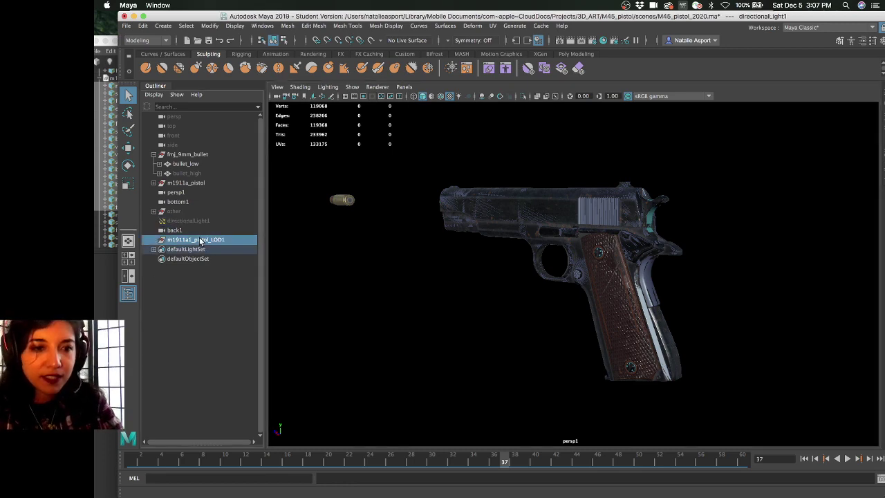
pyautogui.press('f')
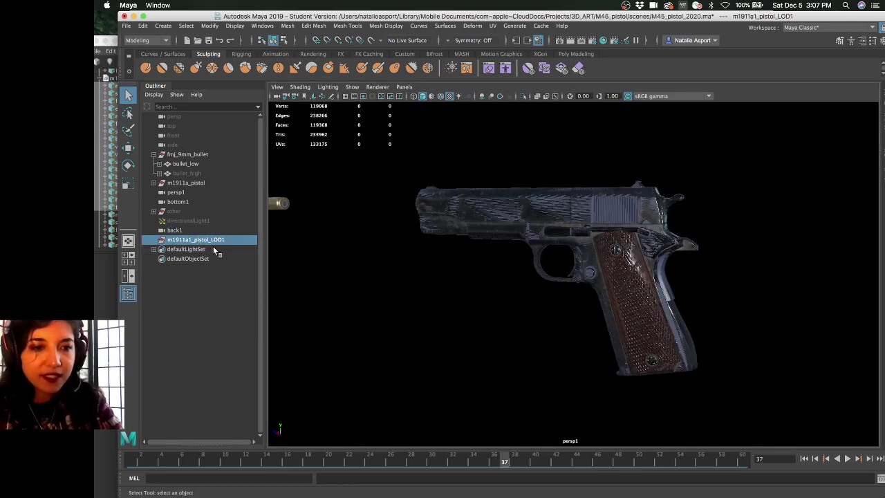
# Expand the m1911a_pistol group, select its low group with the parts listed and view it alongside the bullet and posed copies
pyautogui.click(188, 184)
pyautogui.click(154, 182)
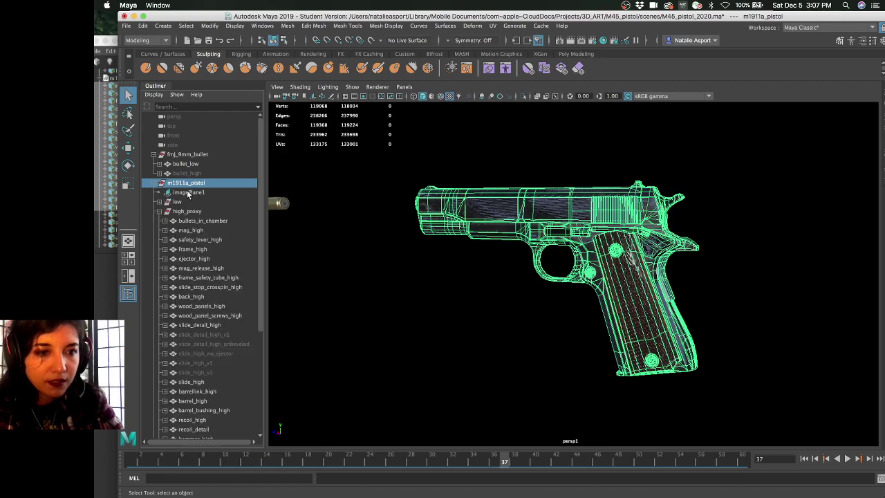
pyautogui.click(188, 193)
pyautogui.click(194, 201)
pyautogui.click(197, 211)
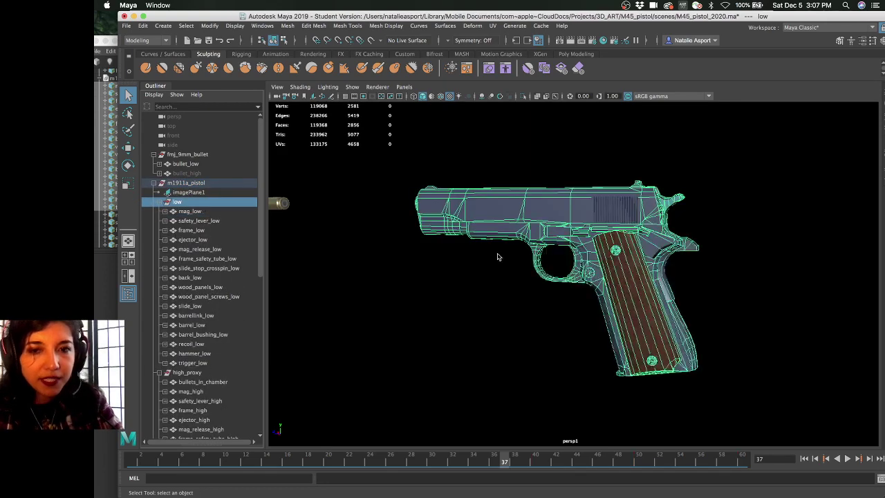
pyautogui.keyDown('alt'); pyautogui.moveTo(498, 257); pyautogui.dragTo(466, 245, button='right'); pyautogui.keyUp('alt')
pyautogui.keyDown('alt'); pyautogui.moveTo(466, 245); pyautogui.dragTo(484, 217, button='middle'); pyautogui.keyUp('alt')
pyautogui.keyDown('alt'); pyautogui.moveTo(484, 217); pyautogui.dragTo(500, 228); pyautogui.keyUp('alt')
pyautogui.keyDown('alt'); pyautogui.moveTo(499, 228); pyautogui.dragTo(473, 224, button='right'); pyautogui.keyUp('alt')
pyautogui.keyDown('alt'); pyautogui.moveTo(473, 223); pyautogui.dragTo(433, 235); pyautogui.keyUp('alt')
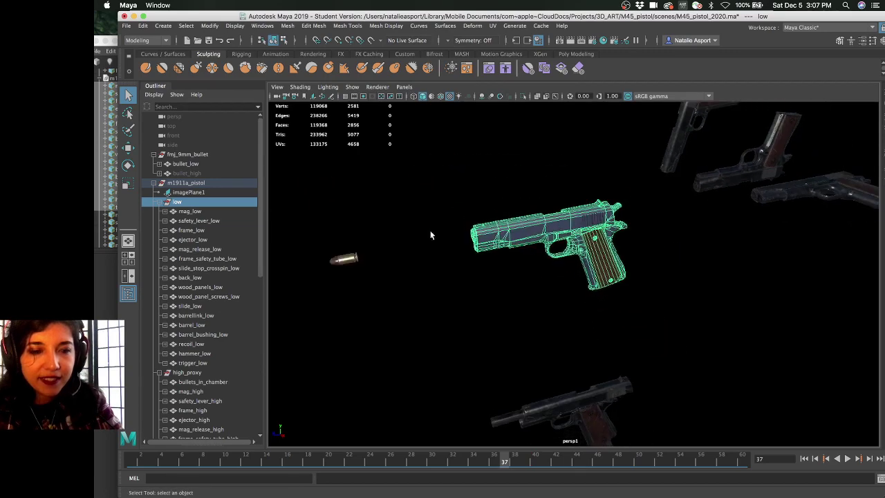
# Look through the individual part meshes inside the low group, then reselect the whole low group
pyautogui.click(159, 202)
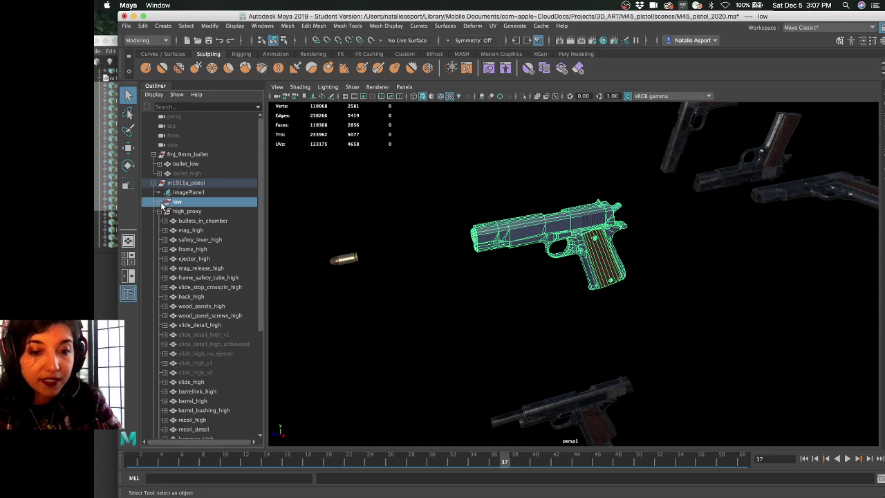
pyautogui.click(161, 202)
pyautogui.press('Down')
pyautogui.press('Down')
pyautogui.press('Down')
pyautogui.press('Down')
pyautogui.press('Down')
pyautogui.press('Down')
pyautogui.press('Down')
pyautogui.press('Down')
pyautogui.press('Down')
pyautogui.press('Down')
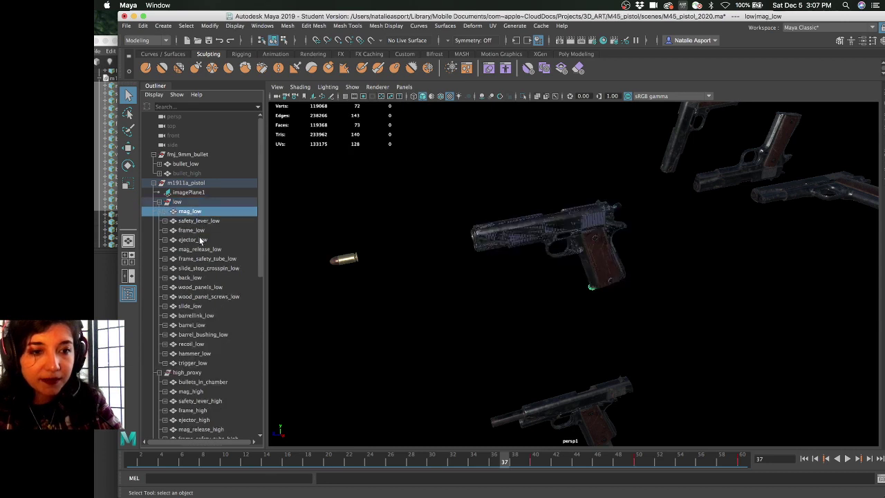
pyautogui.click(178, 202)
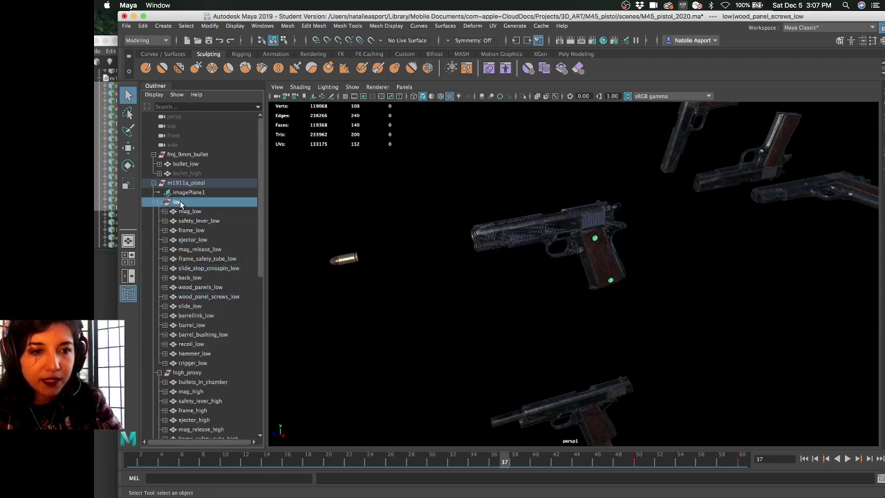
pyautogui.press('f')
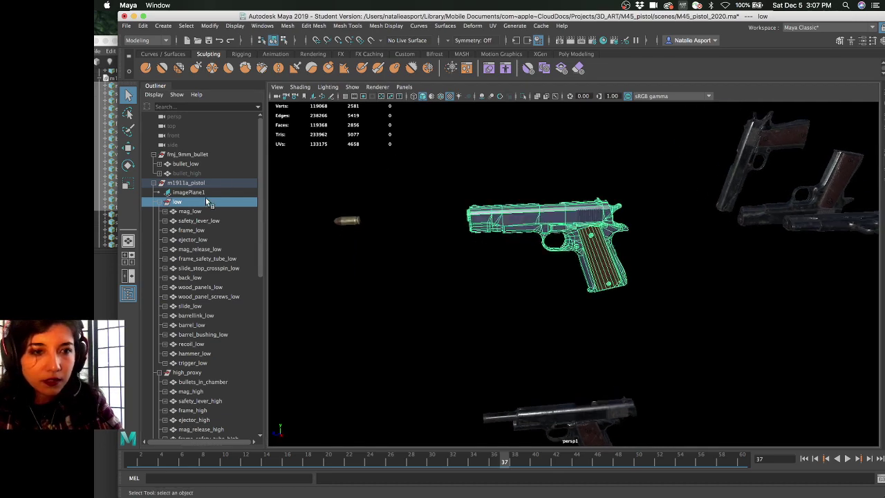
# Duplicate the low group, collapse high_proxy to reveal the copy and activate the Move tool
pyautogui.click(160, 202)
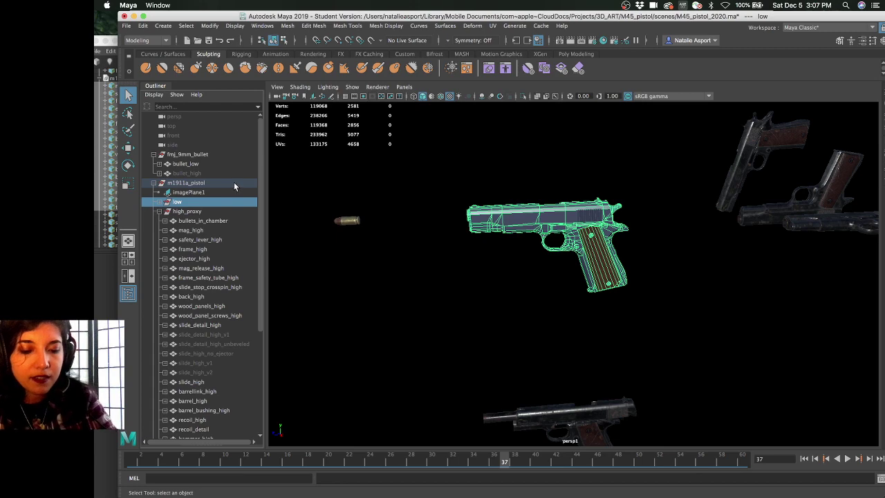
pyautogui.hotkey('ctrl', 'd')
pyautogui.click(159, 212)
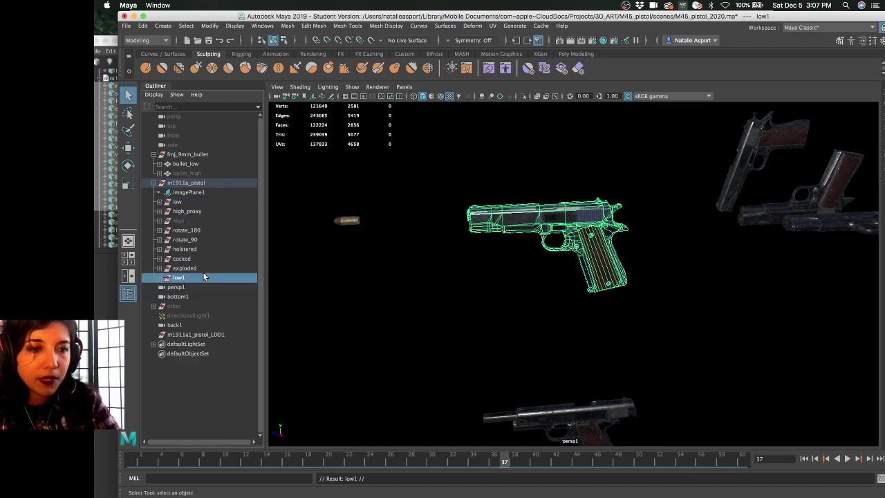
pyautogui.moveTo(387, 224)
pyautogui.keyDown('alt'); pyautogui.mouseDown()
pyautogui.moveTo(405, 219)
pyautogui.moveTo(394, 231)
pyautogui.mouseUp(); pyautogui.keyUp('alt')
pyautogui.press('w')
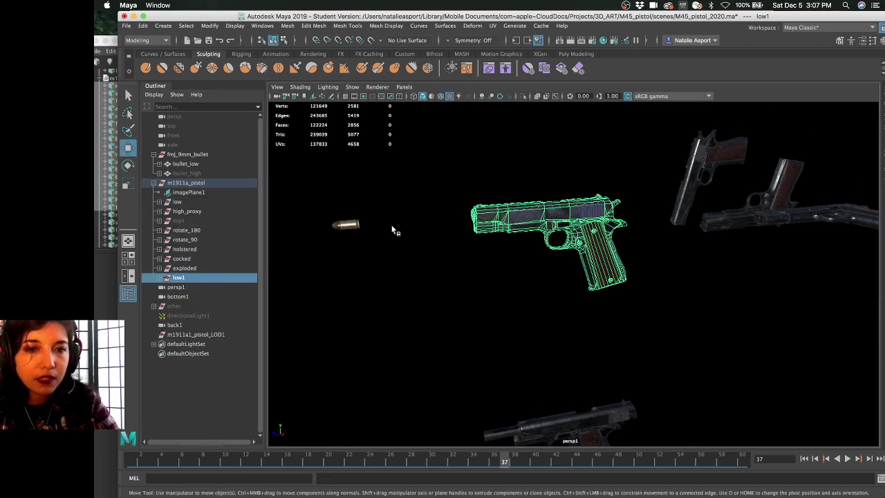
# Combine all part meshes in the duplicated low1 group, from mag_low to trigger_low, into one mesh and delete its history
pyautogui.click(159, 277)
pyautogui.click(190, 287)
pyautogui.moveTo(444, 279)
pyautogui.keyDown('alt'); pyautogui.mouseDown()
pyautogui.moveTo(427, 283)
pyautogui.moveTo(431, 255)
pyautogui.moveTo(437, 275)
pyautogui.mouseUp(); pyautogui.keyUp('alt')
pyautogui.keyDown('alt'); pyautogui.moveTo(487, 250); pyautogui.dragTo(470, 238); pyautogui.keyUp('alt')
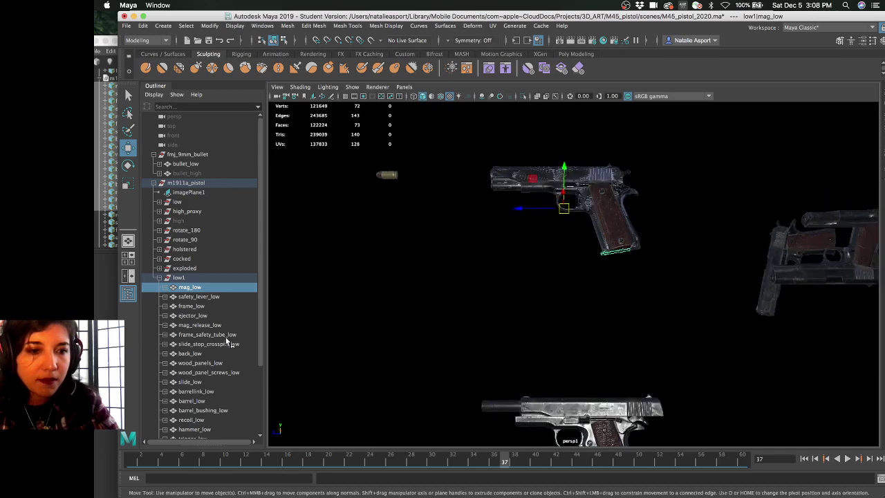
pyautogui.scroll(-3, 244, 332)
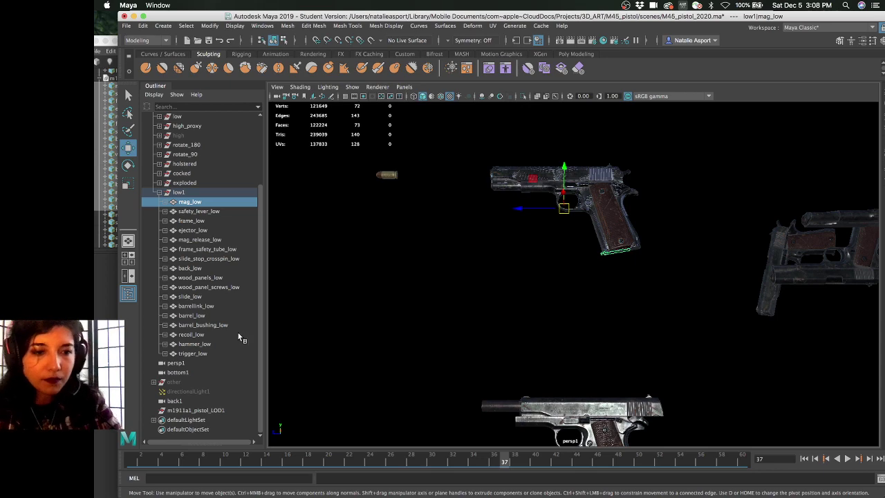
pyautogui.click(195, 353)
pyautogui.keyDown('shift'); pyautogui.click(190, 202); pyautogui.keyUp('shift')
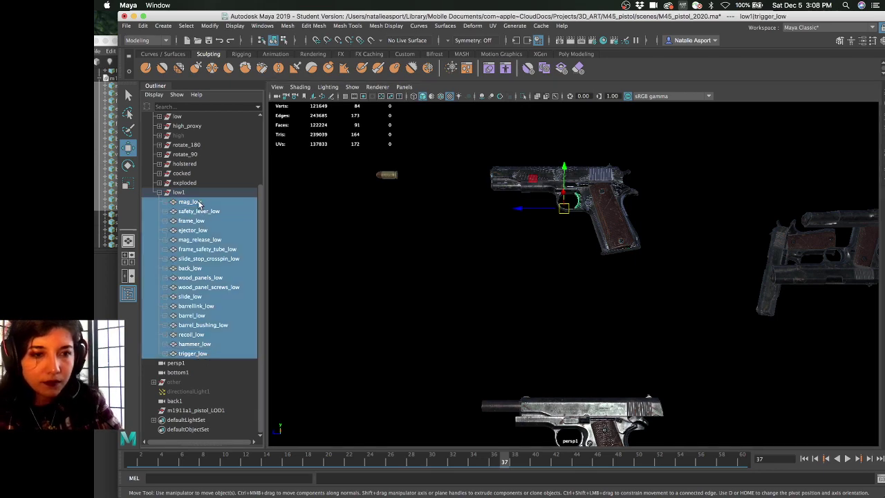
pyautogui.keyDown('alt'); pyautogui.moveTo(413, 289); pyautogui.dragTo(438, 259); pyautogui.keyUp('alt')
pyautogui.keyDown('shift'); pyautogui.moveTo(417, 239); pyautogui.dragTo(401, 398, button='right'); pyautogui.keyUp('shift')
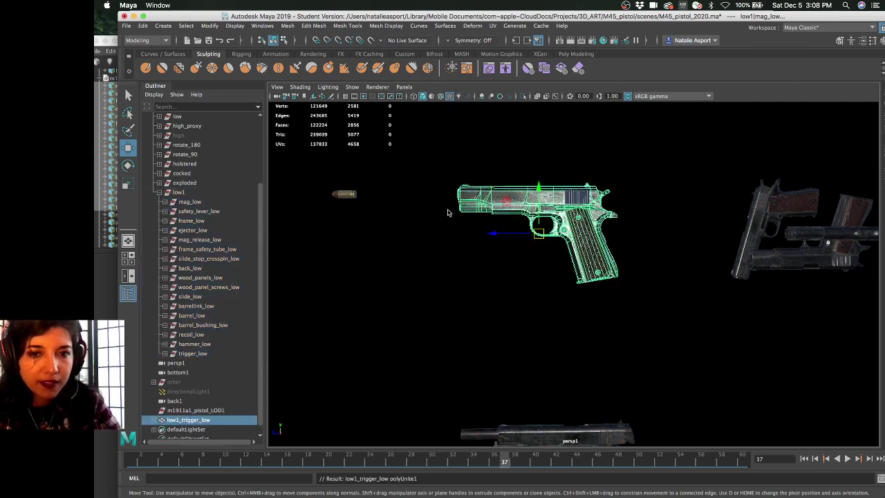
pyautogui.keyDown('shift'); pyautogui.moveTo(447, 212); pyautogui.dragTo(447, 185, button='right'); pyautogui.keyUp('shift')
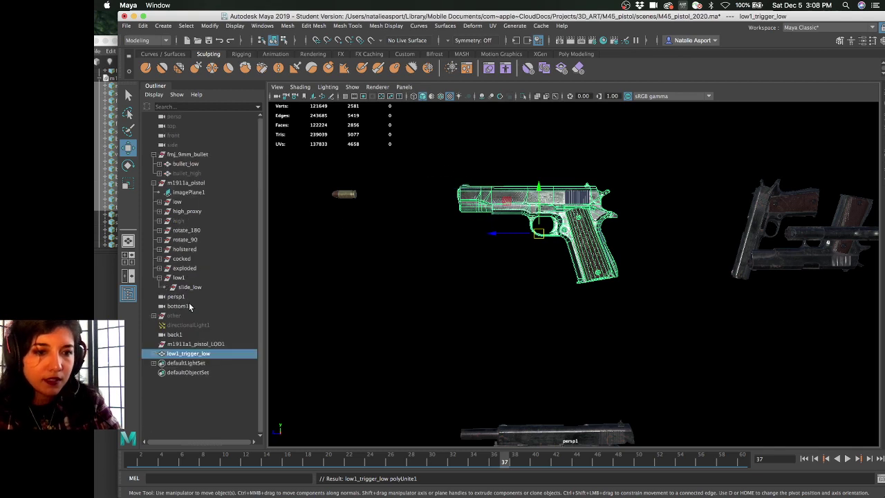
# Parent the combined mesh low1_trigger_low under the m1911a1_pistol_LOD1 group in the Outliner
pyautogui.moveTo(199, 354); pyautogui.dragTo(197, 153)
pyautogui.click(206, 355)
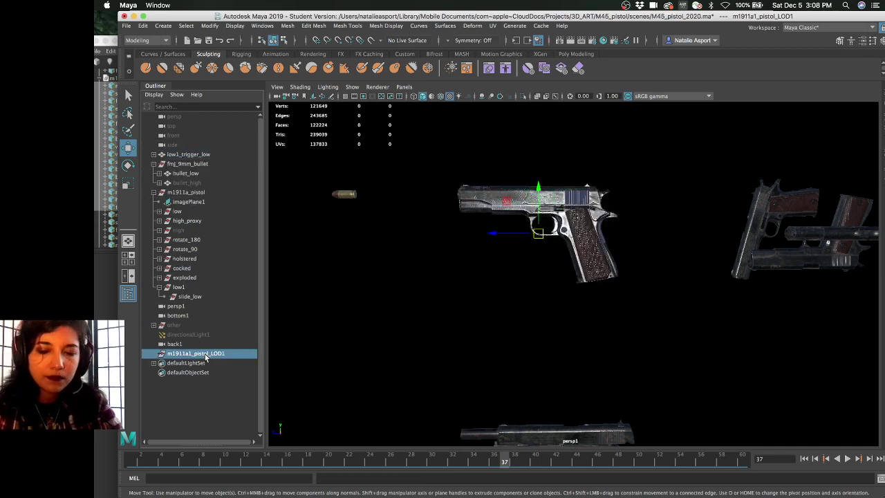
pyautogui.click(209, 149)
pyautogui.moveTo(209, 154); pyautogui.dragTo(208, 154)
pyautogui.moveTo(208, 154); pyautogui.dragTo(208, 354)
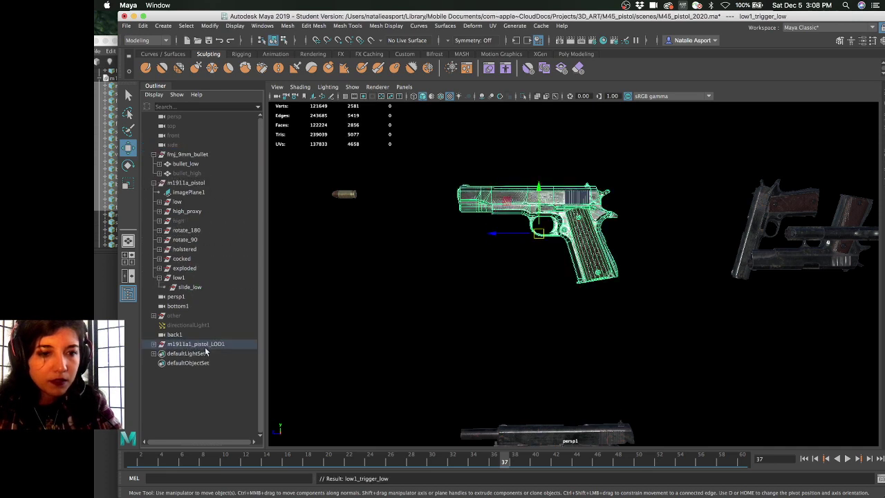
# Expand the m1911a1_pistol_LOD1 group and rename the combined mesh inside it to pistol_MSH
pyautogui.click(154, 343)
pyautogui.doubleClick(185, 354)
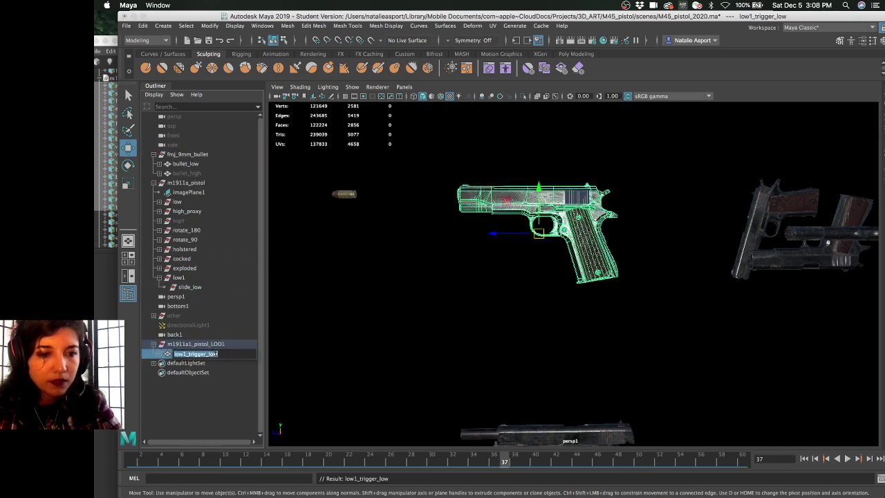
pyautogui.write('pi')
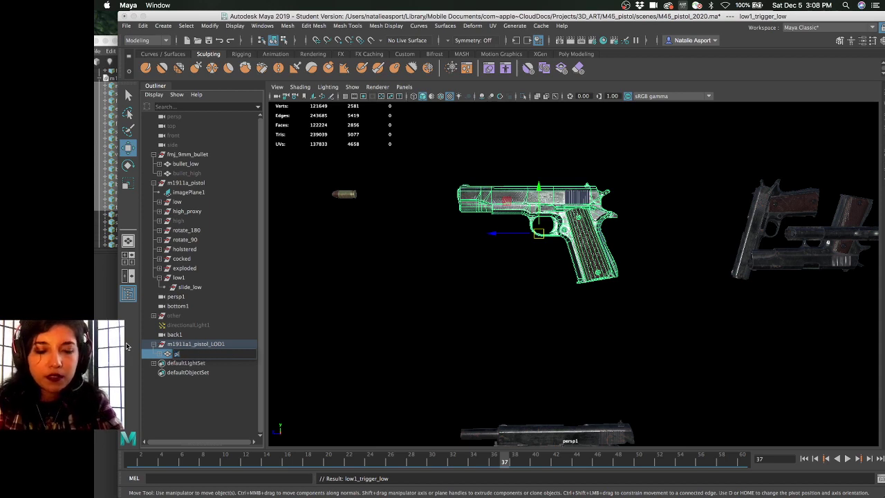
pyautogui.write('stol_MSH')
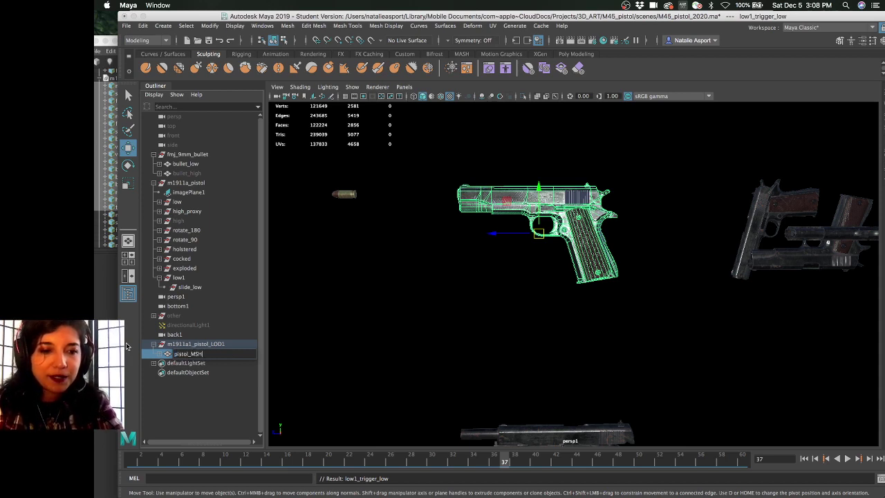
pyautogui.press('Return')
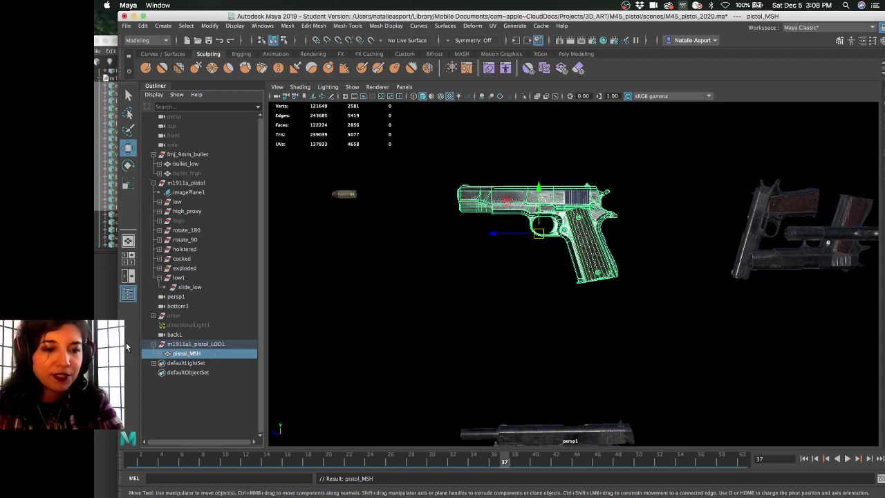
# Deselect the pistol mesh, save the scene and activate the Move tool
pyautogui.click(453, 295)
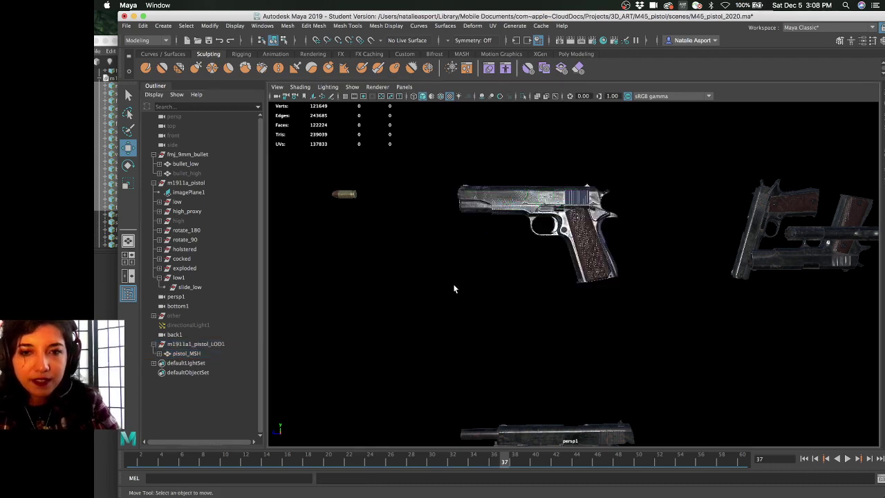
pyautogui.press('super+s')
pyautogui.click(472, 272)
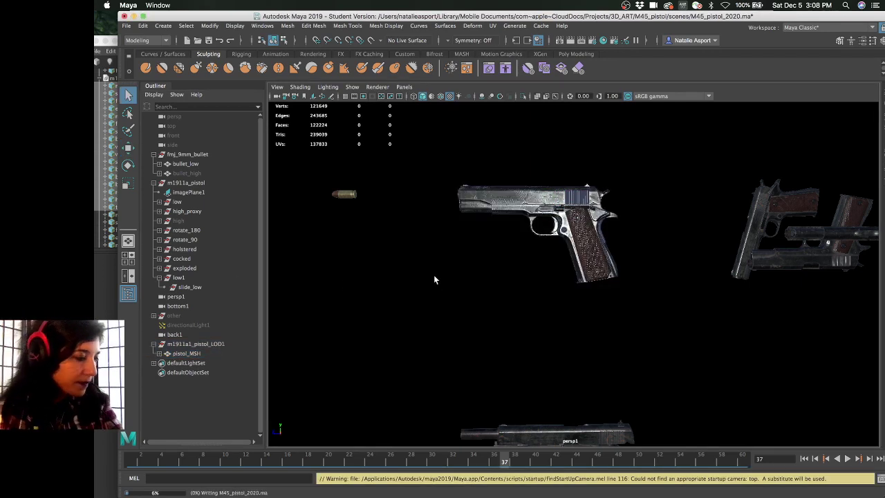
pyautogui.press('w')
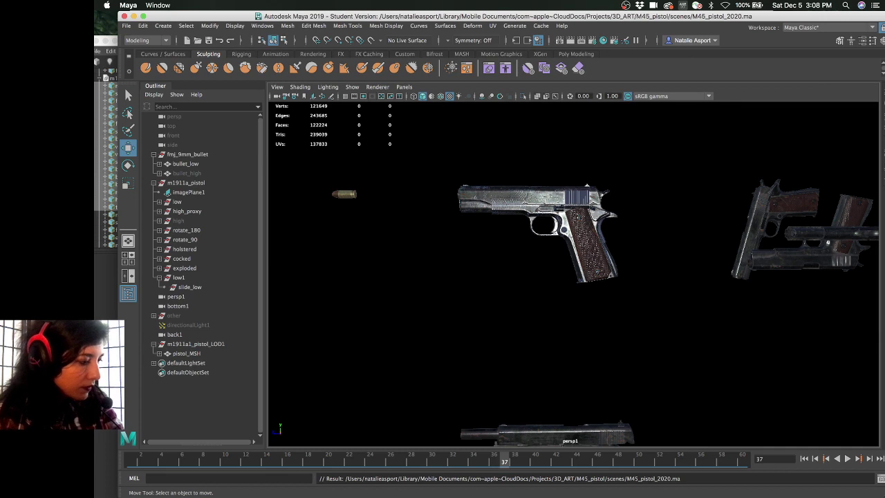
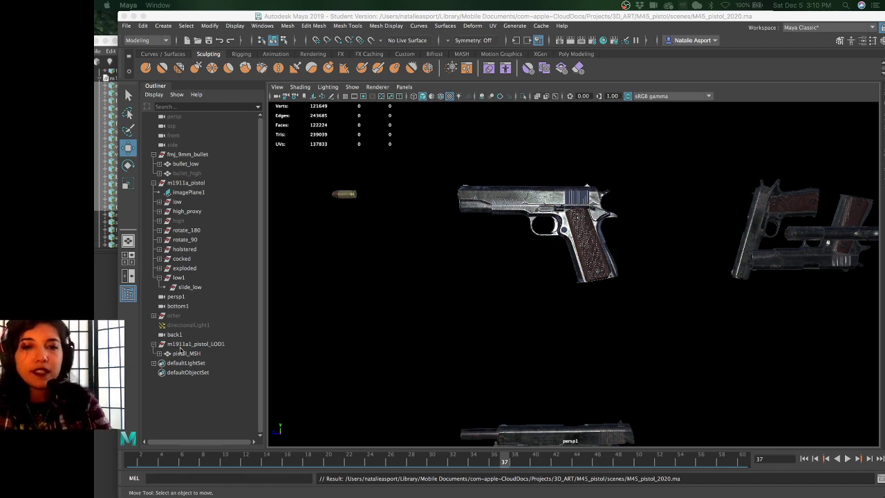
# Delete the leftover low1 group, with its empty slide_low node, from the m1911a_pistol hierarchy
pyautogui.click(376, 21)
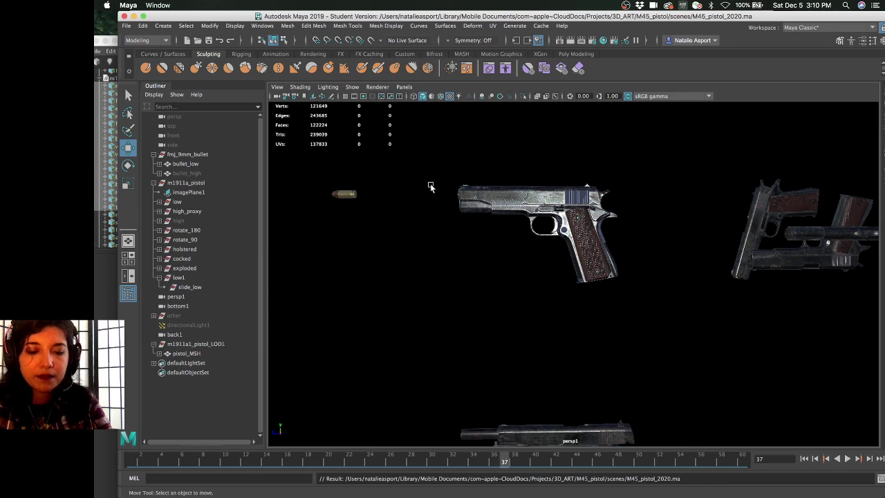
pyautogui.keyDown('alt'); pyautogui.moveTo(430, 186); pyautogui.dragTo(505, 216); pyautogui.keyUp('alt')
pyautogui.click(187, 211)
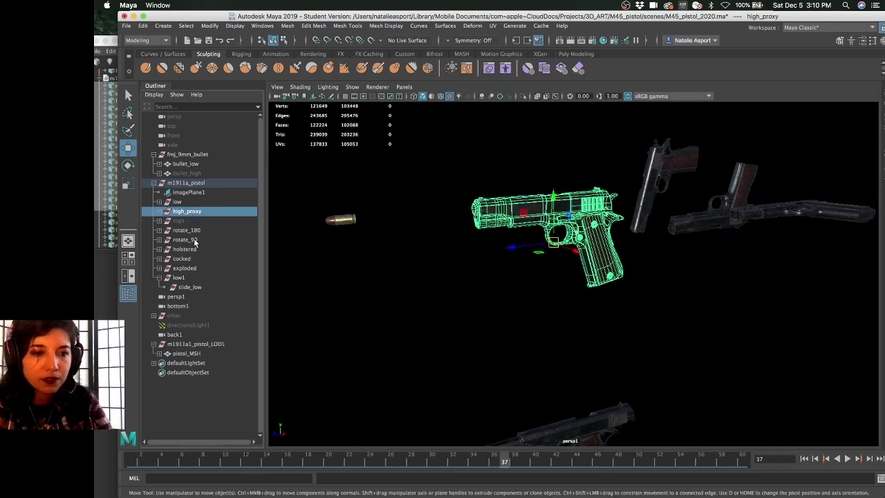
pyautogui.click(191, 287)
pyautogui.click(194, 278)
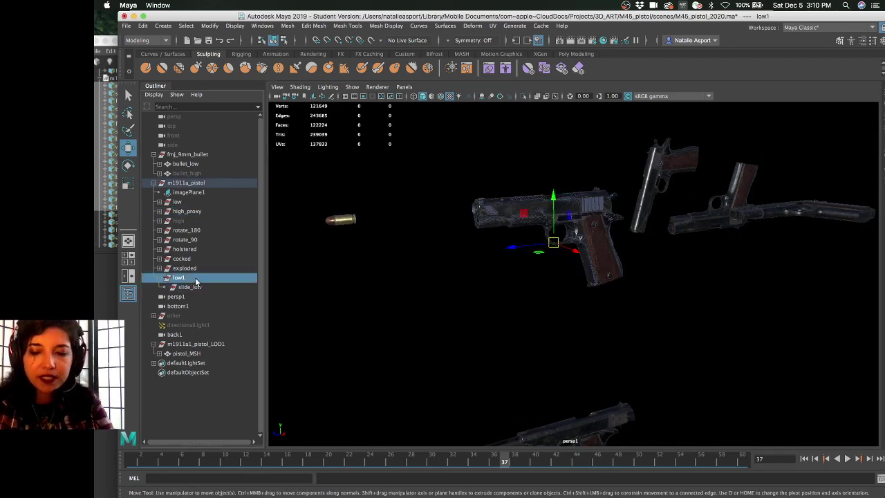
pyautogui.press('Delete')
# Select pistol_MSH in the m1911a1_pistol_LOD1 group and examine its combined wireframe up close and from several angles
pyautogui.click(182, 335)
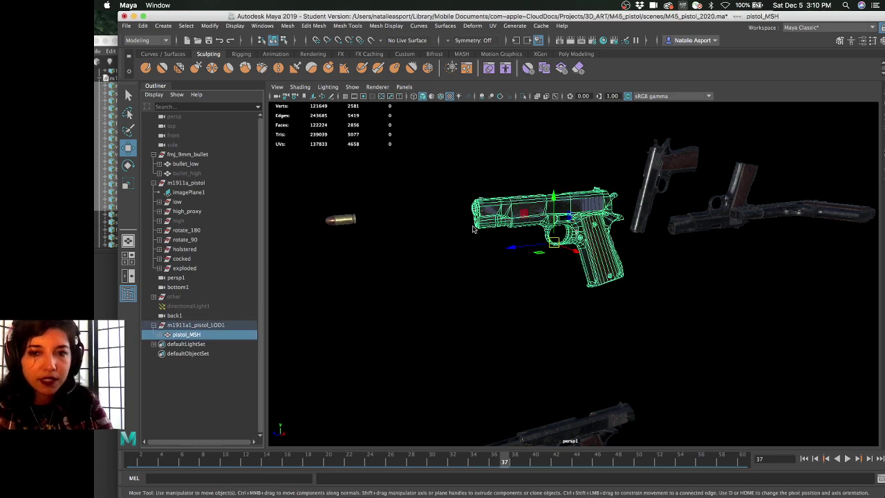
pyautogui.keyDown('alt'); pyautogui.moveTo(507, 230); pyautogui.dragTo(470, 271); pyautogui.keyUp('alt')
pyautogui.keyDown('alt'); pyautogui.moveTo(470, 271); pyautogui.dragTo(558, 293, button='right'); pyautogui.keyUp('alt')
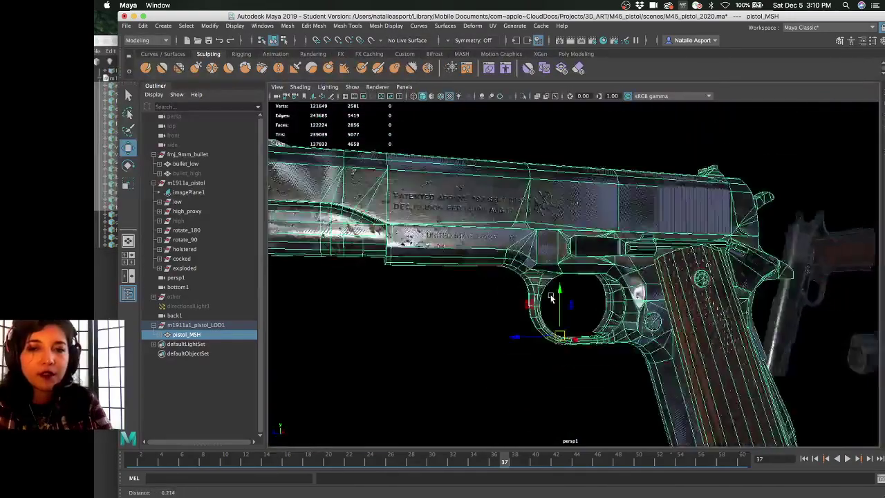
pyautogui.keyDown('alt'); pyautogui.moveTo(561, 286); pyautogui.dragTo(537, 304); pyautogui.keyUp('alt')
pyautogui.keyDown('alt'); pyautogui.moveTo(537, 304); pyautogui.dragTo(488, 279, button='right'); pyautogui.keyUp('alt')
pyautogui.keyDown('alt'); pyautogui.moveTo(403, 287); pyautogui.dragTo(386, 270); pyautogui.keyUp('alt')
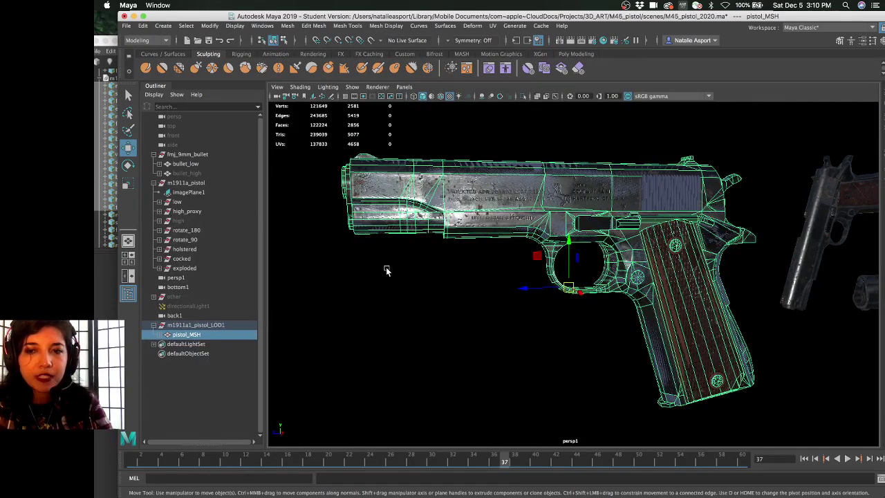
pyautogui.keyDown('alt'); pyautogui.moveTo(386, 269); pyautogui.dragTo(417, 279); pyautogui.keyUp('alt')
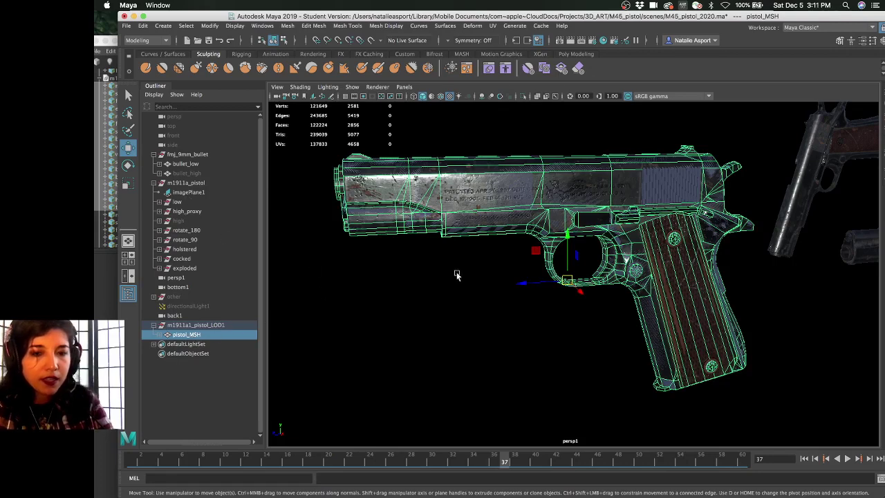
pyautogui.keyDown('alt'); pyautogui.moveTo(458, 274); pyautogui.dragTo(488, 281); pyautogui.keyUp('alt')
pyautogui.keyDown('alt'); pyautogui.moveTo(488, 280); pyautogui.dragTo(451, 283, button='right'); pyautogui.keyUp('alt')
pyautogui.keyDown('alt'); pyautogui.moveTo(452, 283); pyautogui.dragTo(422, 200, button='middle'); pyautogui.keyUp('alt')
pyautogui.moveTo(423, 200)
pyautogui.keyDown('alt'); pyautogui.mouseDown()
pyautogui.moveTo(423, 233)
pyautogui.moveTo(429, 185)
pyautogui.mouseUp(); pyautogui.keyUp('alt')
# Bring up the Channel Box and display layers for the selected pistol_MSH
pyautogui.click(882, 203)
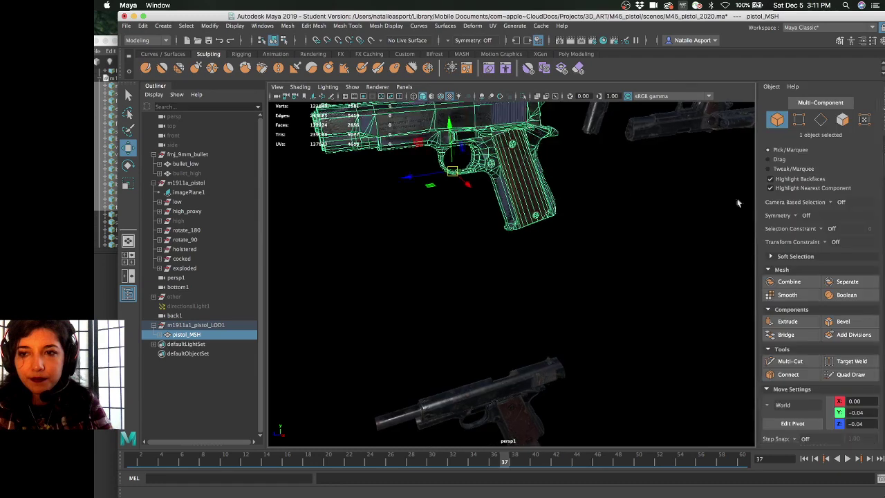
pyautogui.click(880, 168)
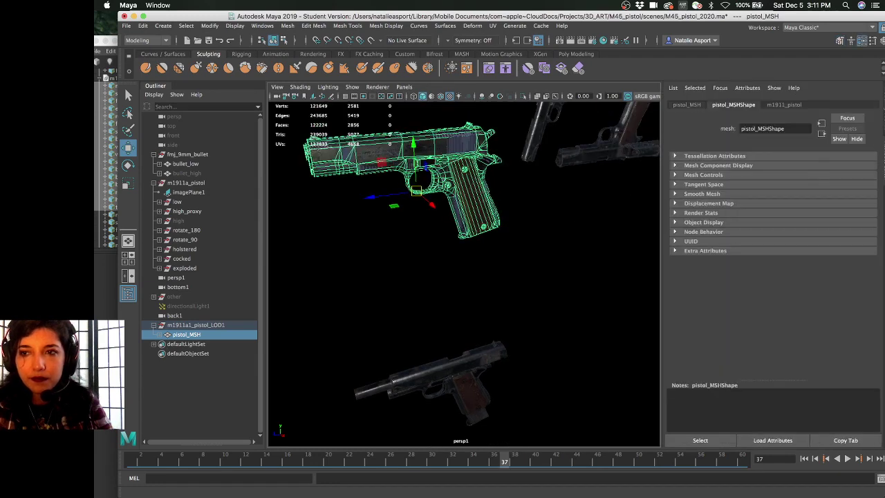
pyautogui.click(881, 203)
pyautogui.hotkey('ctrl', 'a')
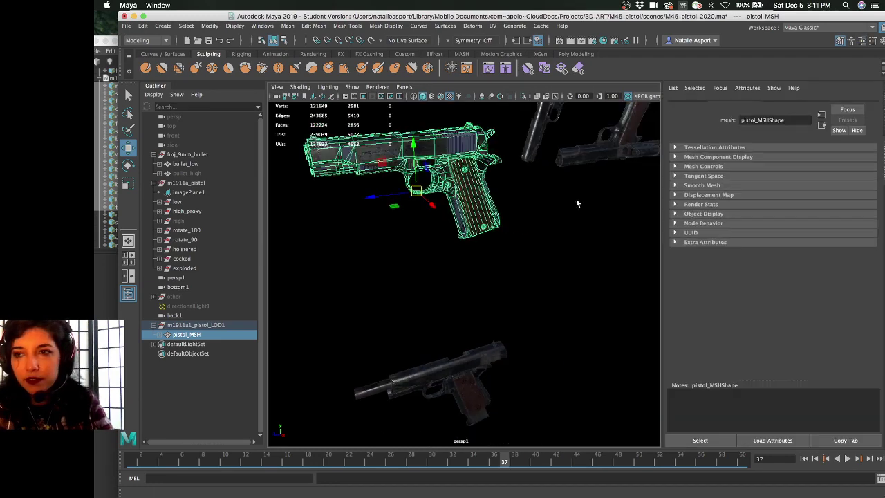
pyautogui.hotkey('ctrl', 'a')
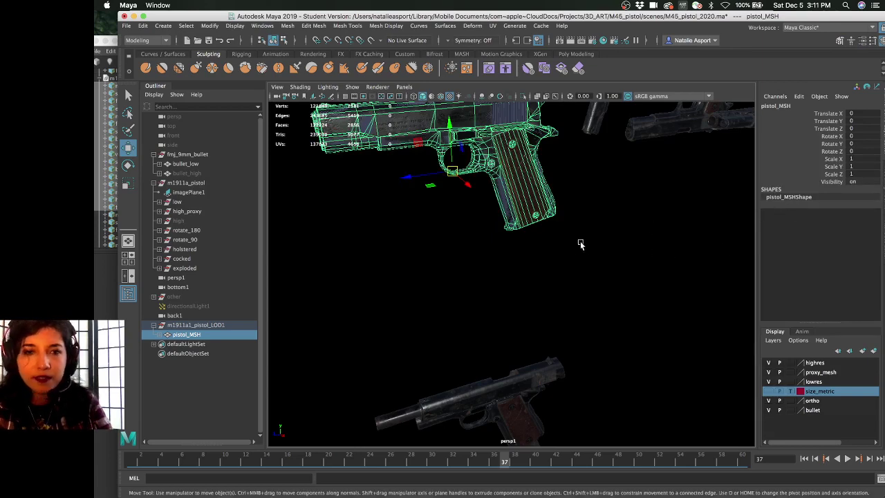
# Select bullet_low in the fmj_9mm_bullet group to check its channels
pyautogui.keyDown('alt'); pyautogui.moveTo(580, 244); pyautogui.dragTo(431, 263); pyautogui.keyUp('alt')
pyautogui.keyDown('alt'); pyautogui.moveTo(512, 233); pyautogui.dragTo(526, 229); pyautogui.keyUp('alt')
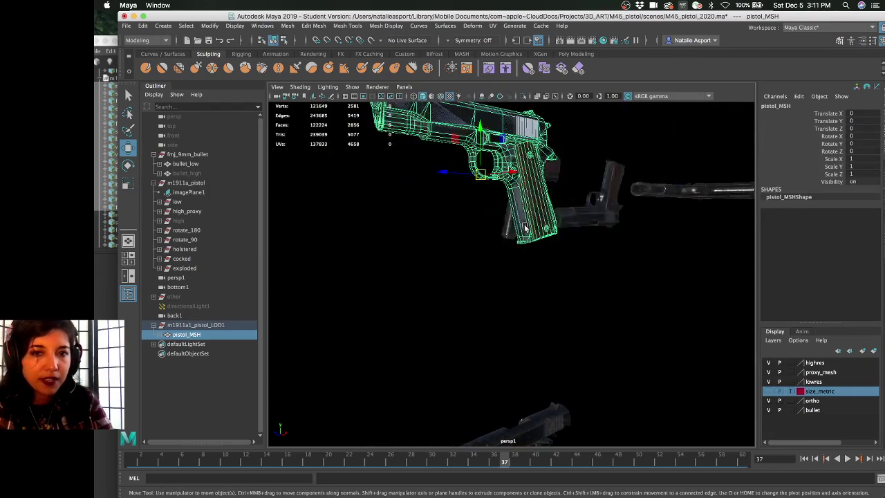
pyautogui.moveTo(517, 304)
pyautogui.keyDown('alt'); pyautogui.mouseDown(button='middle')
pyautogui.moveTo(526, 218)
pyautogui.moveTo(528, 312)
pyautogui.mouseUp(button='middle'); pyautogui.keyUp('alt')
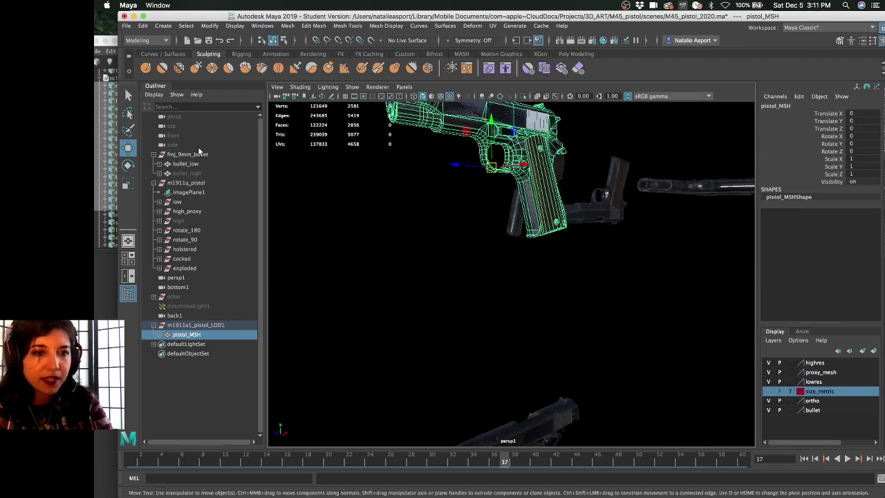
pyautogui.click(202, 172)
pyautogui.click(200, 166)
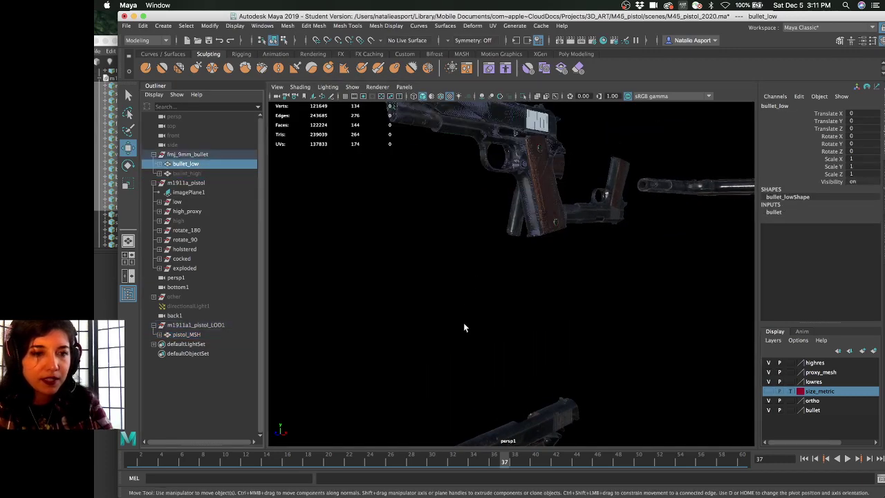
pyautogui.keyDown('alt'); pyautogui.moveTo(463, 322); pyautogui.dragTo(460, 276, button='middle'); pyautogui.keyUp('alt')
pyautogui.keyDown('alt'); pyautogui.moveTo(461, 275); pyautogui.dragTo(443, 270); pyautogui.keyUp('alt')
# Duplicate mag_low from the low group and place the copy inside the fmj_9mm_bullet group below bullet_low
pyautogui.click(160, 201)
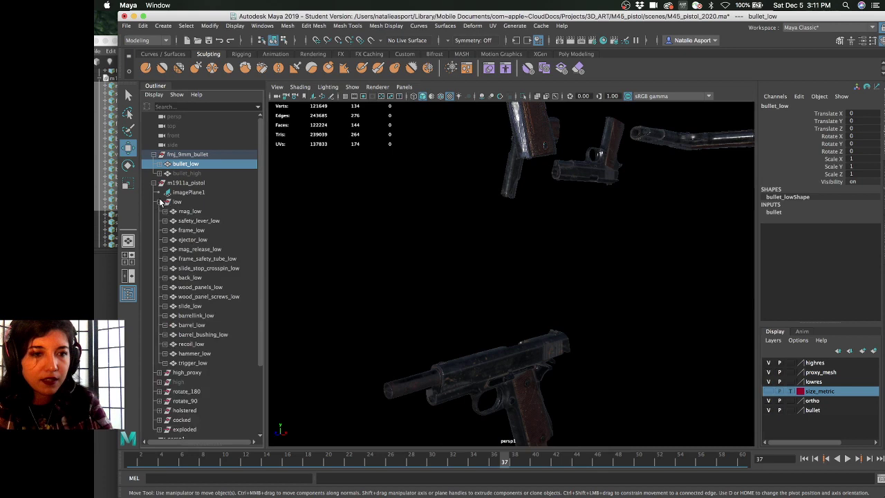
pyautogui.click(198, 211)
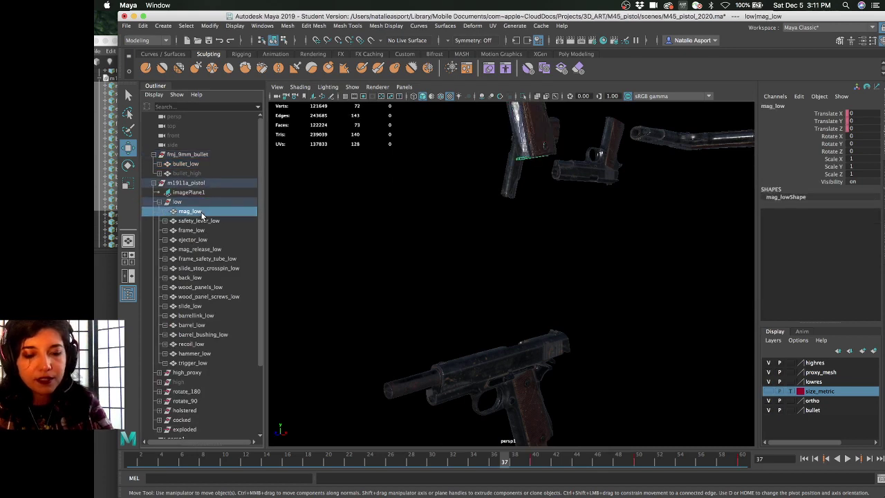
pyautogui.hotkey('ctrl', 'd')
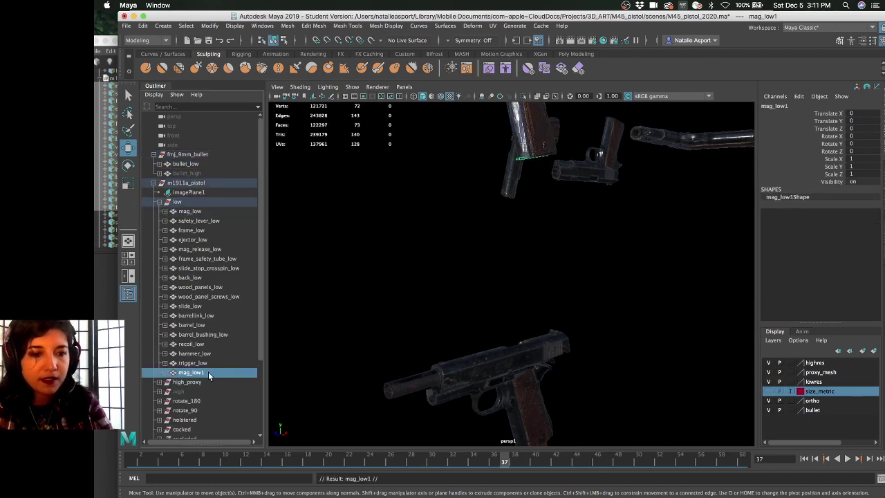
pyautogui.moveTo(209, 375); pyautogui.dragTo(220, 173)
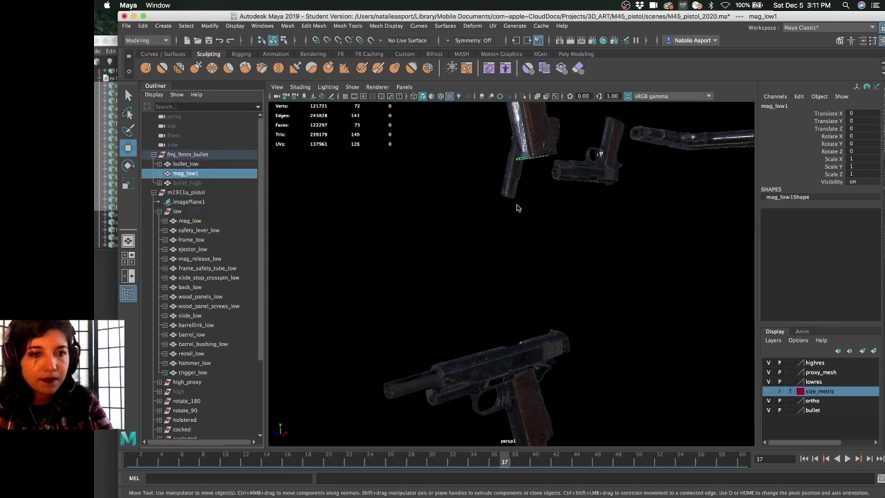
# Try moving mag_low1 down out of the pistol to Translate Z 0.21, and undo that move
pyautogui.scroll(-3, 446, 193)
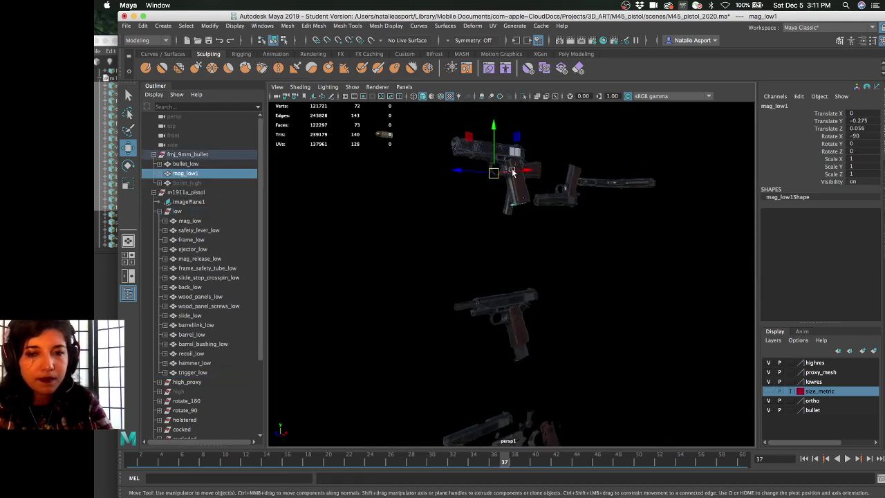
pyautogui.moveTo(493, 148); pyautogui.dragTo(533, 202)
pyautogui.keyDown('alt'); pyautogui.moveTo(537, 267); pyautogui.dragTo(536, 265); pyautogui.keyUp('alt')
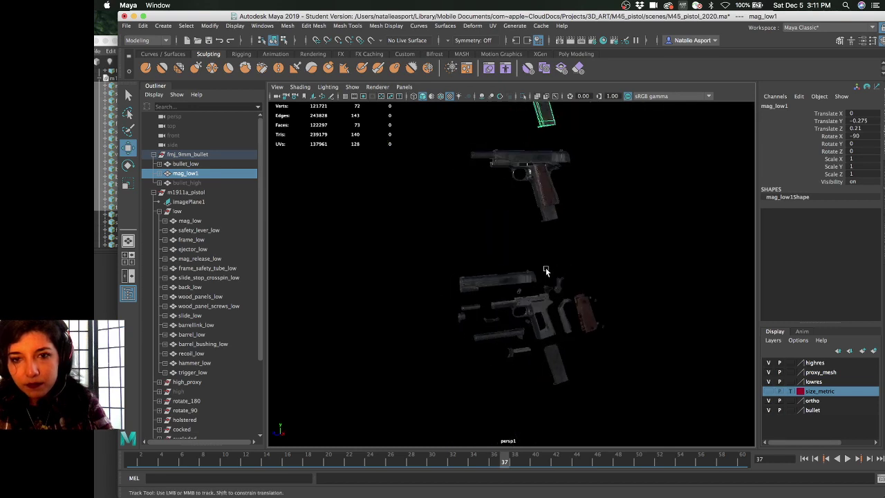
pyautogui.moveTo(537, 267)
pyautogui.keyDown('alt'); pyautogui.mouseDown(button='right')
pyautogui.moveTo(561, 253)
pyautogui.moveTo(537, 252)
pyautogui.mouseUp(button='right'); pyautogui.keyUp('alt')
pyautogui.keyDown('alt'); pyautogui.moveTo(536, 253); pyautogui.dragTo(504, 249); pyautogui.keyUp('alt')
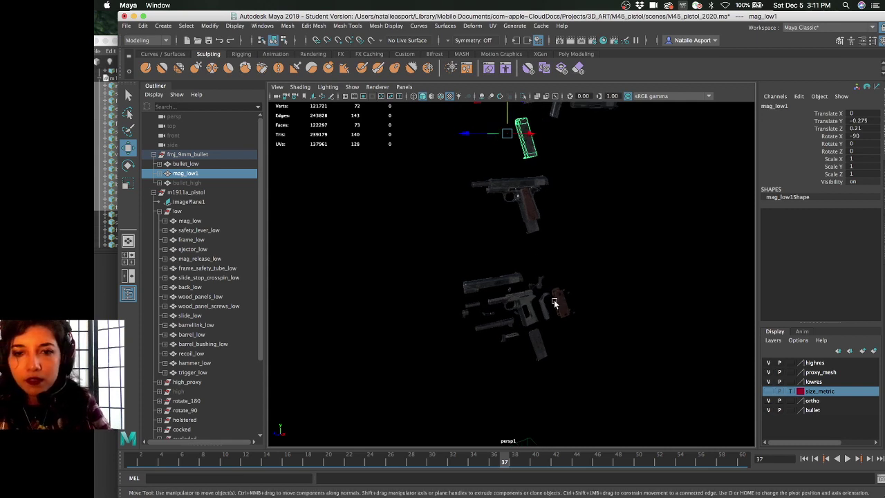
pyautogui.keyDown('alt'); pyautogui.moveTo(565, 340); pyautogui.dragTo(564, 338); pyautogui.keyUp('alt')
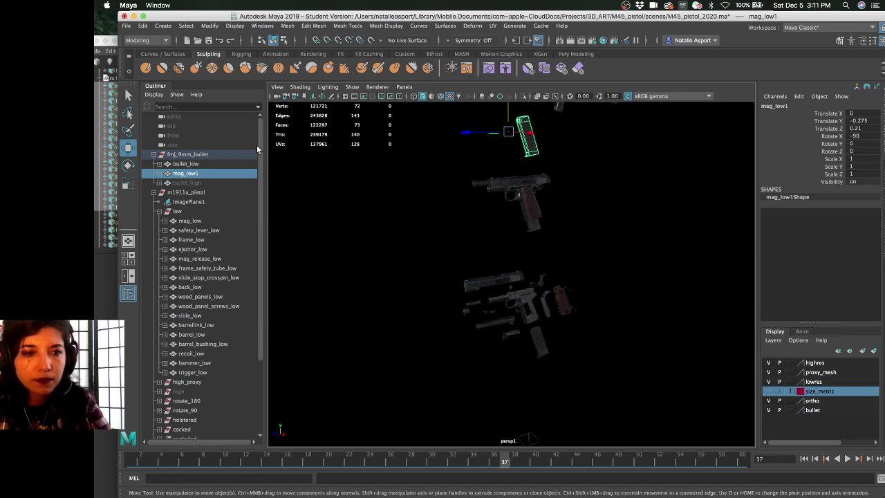
pyautogui.keyDown('alt'); pyautogui.moveTo(523, 205); pyautogui.dragTo(453, 178); pyautogui.keyUp('alt')
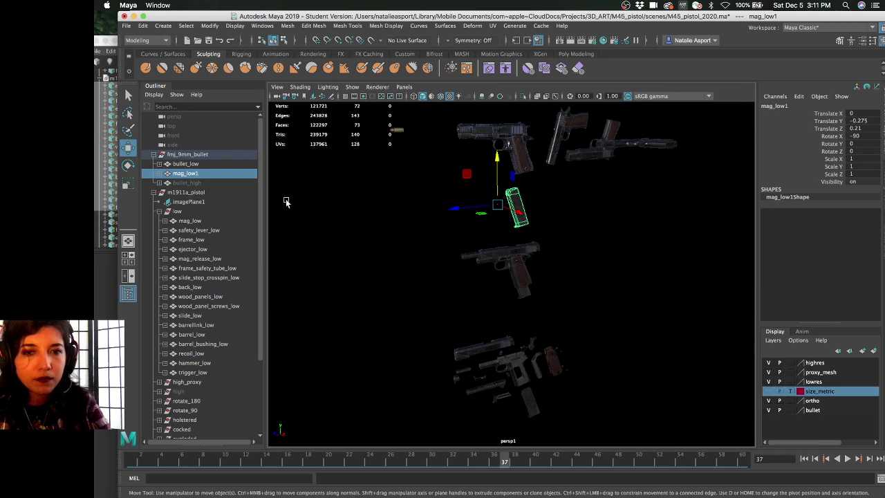
pyautogui.press('super+z')
pyautogui.keyDown('alt'); pyautogui.moveTo(351, 231); pyautogui.dragTo(346, 251); pyautogui.keyUp('alt')
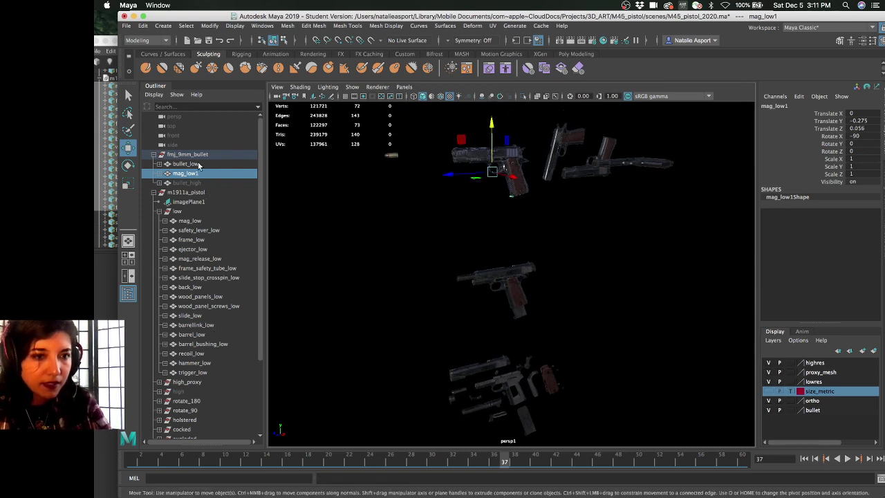
# Search the high and high_proxy groups for the magazine's bullets and select bullets_in_chamber
pyautogui.click(199, 163)
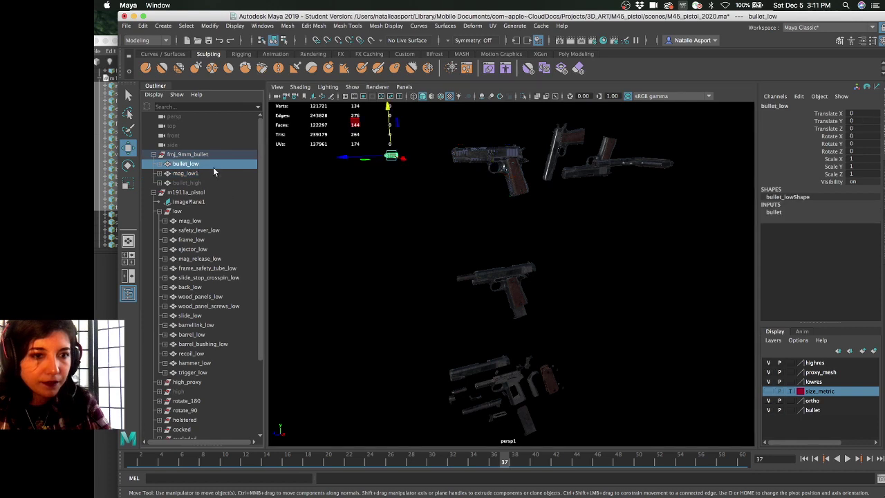
pyautogui.click(212, 173)
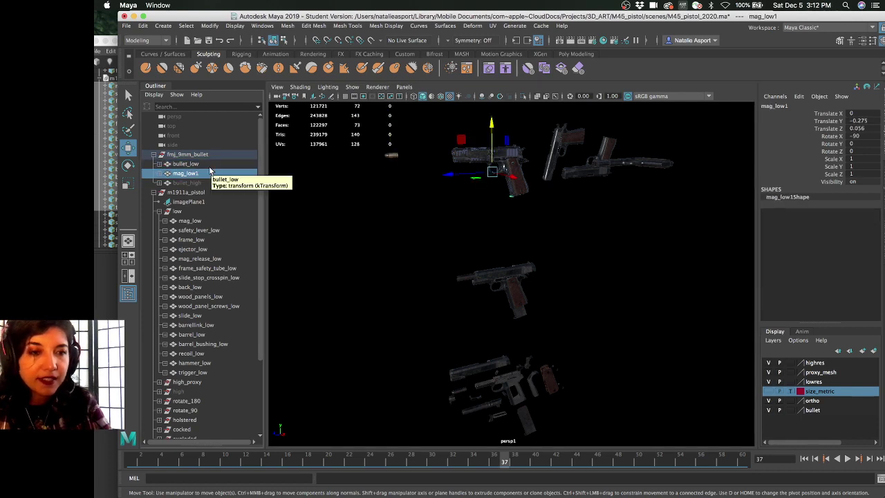
pyautogui.click(159, 391)
pyautogui.scroll(-5, 187, 356)
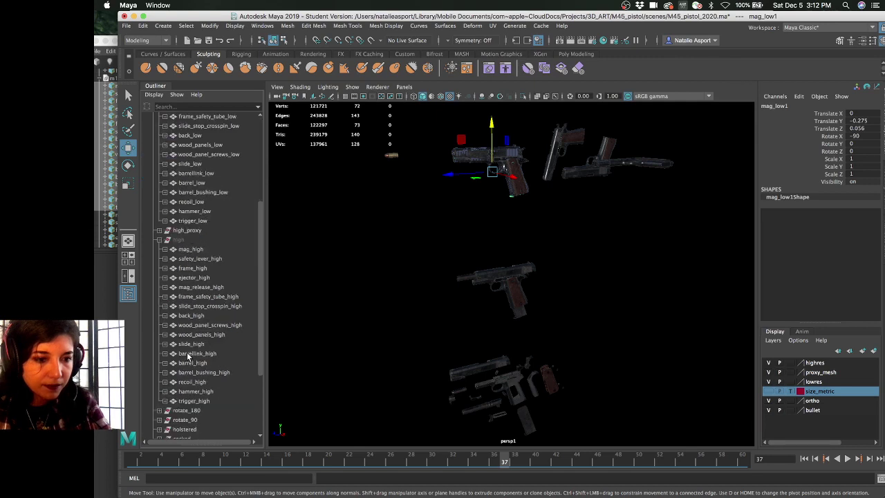
pyautogui.click(159, 231)
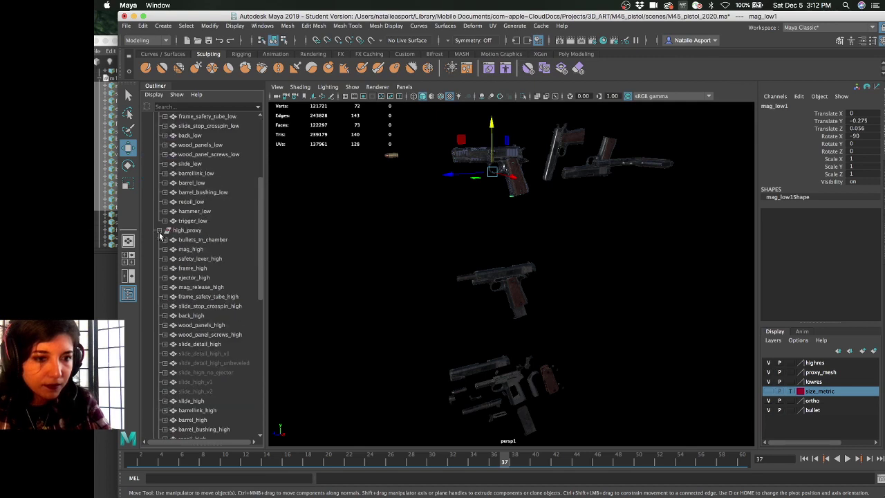
pyautogui.click(213, 239)
# Add mag_low1 and bullet_low to the selection and isolate the three selected meshes in the viewport
pyautogui.scroll(5, 226, 260)
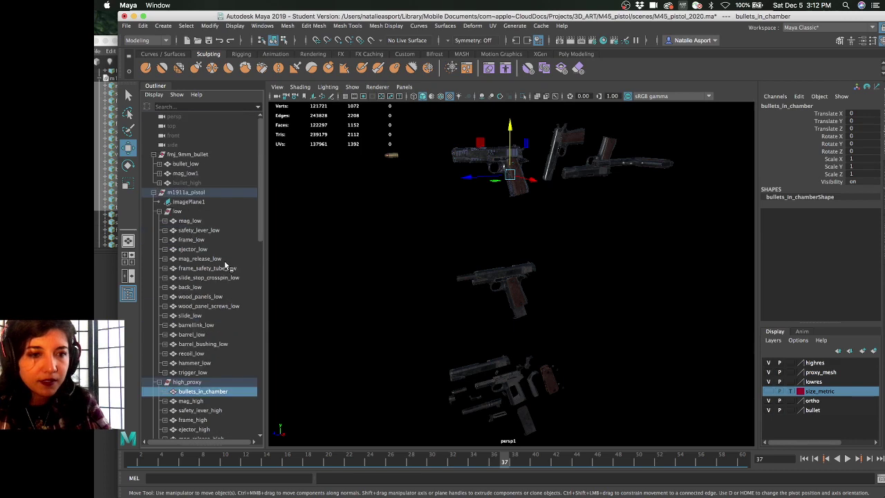
pyautogui.keyDown('ctrl'); pyautogui.click(195, 174); pyautogui.keyUp('ctrl')
pyautogui.keyDown('ctrl'); pyautogui.click(187, 164); pyautogui.keyUp('ctrl')
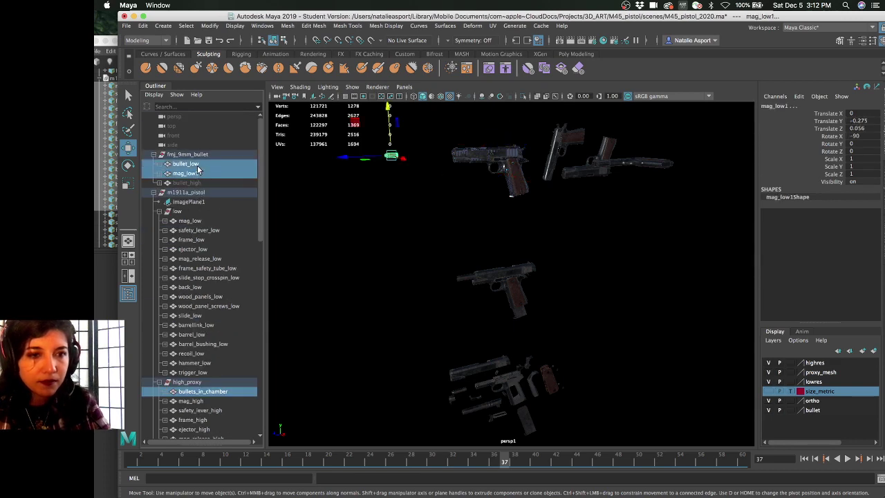
pyautogui.click(522, 97)
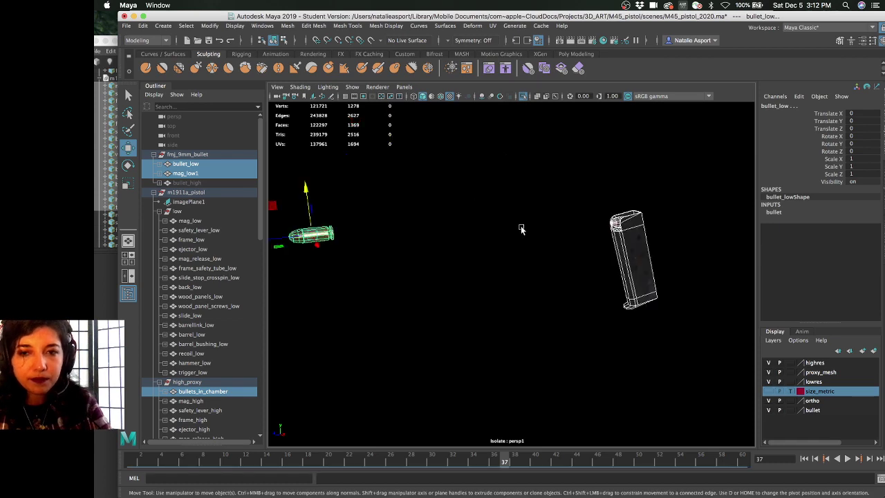
# Examine the isolated magazine, its side holes and the bullets inside it from several angles
pyautogui.keyDown('alt'); pyautogui.moveTo(523, 239); pyautogui.dragTo(492, 251); pyautogui.keyUp('alt')
pyautogui.keyDown('alt'); pyautogui.moveTo(492, 251); pyautogui.dragTo(413, 219, button='middle'); pyautogui.keyUp('alt')
pyautogui.keyDown('alt'); pyautogui.moveTo(413, 219); pyautogui.dragTo(418, 229, button='right'); pyautogui.keyUp('alt')
pyautogui.keyDown('alt'); pyautogui.moveTo(419, 230); pyautogui.dragTo(450, 234); pyautogui.keyUp('alt')
pyautogui.keyDown('alt'); pyautogui.moveTo(451, 234); pyautogui.dragTo(471, 241, button='right'); pyautogui.keyUp('alt')
pyautogui.keyDown('alt'); pyautogui.moveTo(471, 241); pyautogui.dragTo(478, 248, button='middle'); pyautogui.keyUp('alt')
pyautogui.keyDown('alt'); pyautogui.moveTo(479, 249); pyautogui.dragTo(432, 245); pyautogui.keyUp('alt')
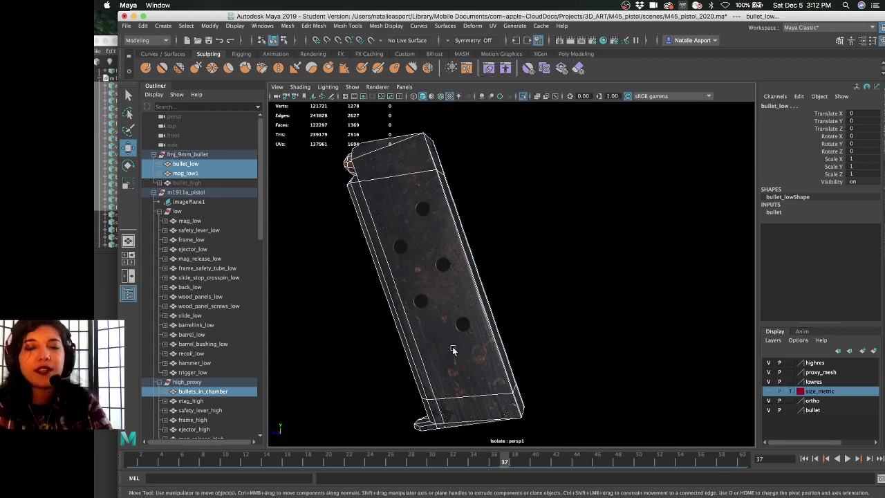
pyautogui.scroll(-5, 485, 372)
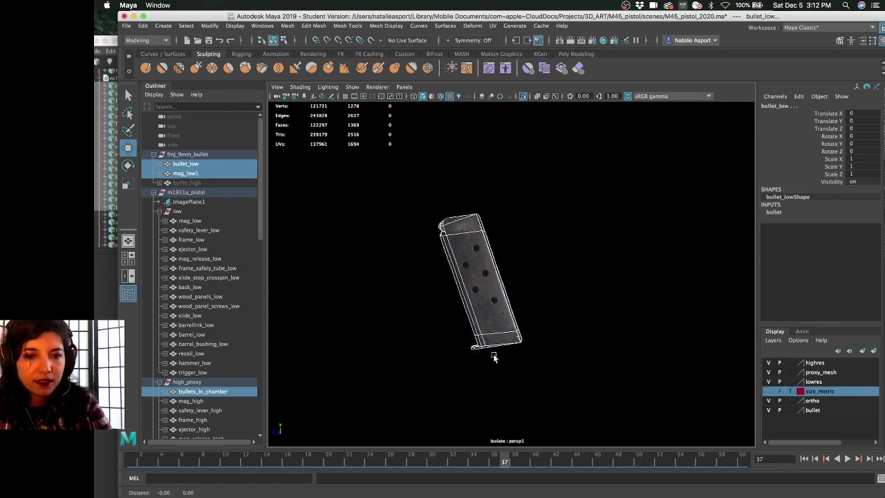
pyautogui.keyDown('alt'); pyautogui.moveTo(480, 348); pyautogui.dragTo(500, 360); pyautogui.keyUp('alt')
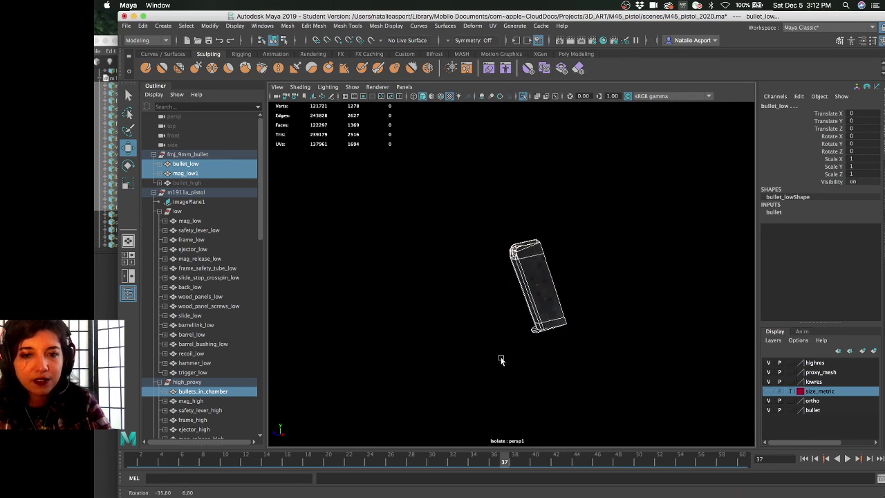
# Select mag_low1 and the bullets_in_chamber mesh in turn, and examine the bullets inside the magazine up close
pyautogui.click(205, 172)
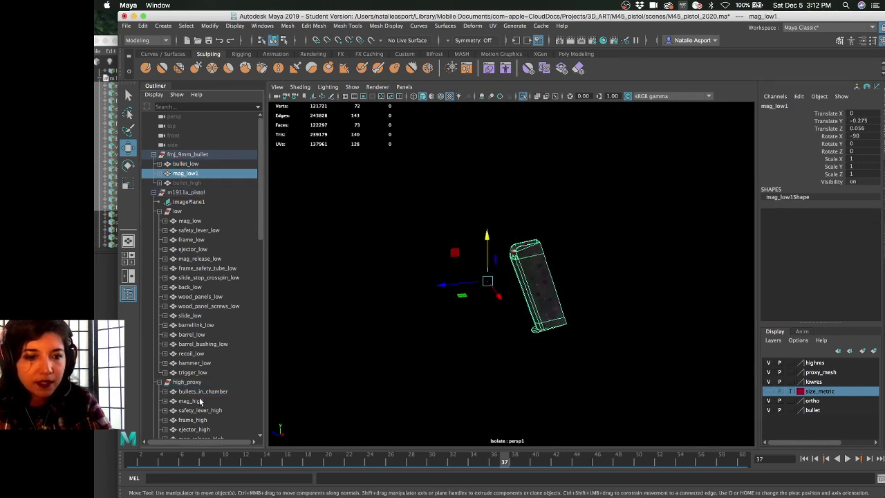
pyautogui.keyDown('alt'); pyautogui.moveTo(474, 328); pyautogui.dragTo(513, 233); pyautogui.keyUp('alt')
pyautogui.click(515, 252)
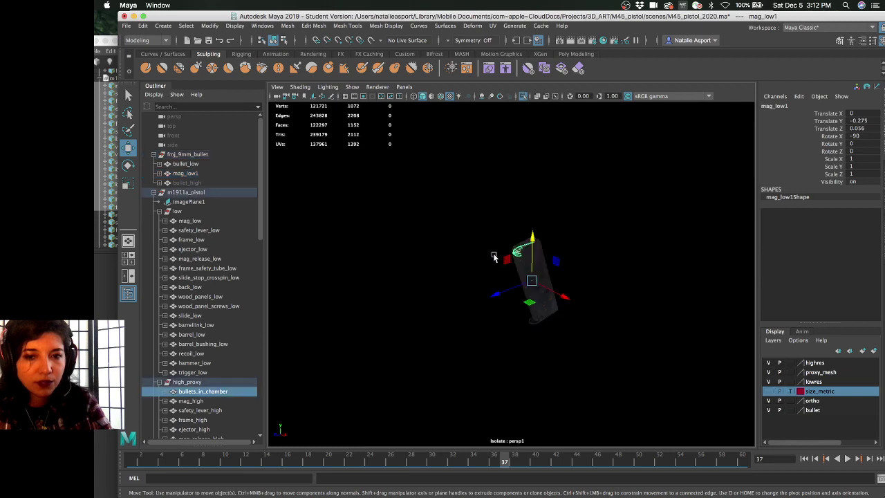
pyautogui.scroll(4, 515, 249)
pyautogui.keyDown('alt'); pyautogui.moveTo(546, 259); pyautogui.dragTo(511, 259); pyautogui.keyUp('alt')
# Select the loose bullet_low and examine it together with the top round in the magazine from several angles
pyautogui.click(218, 166)
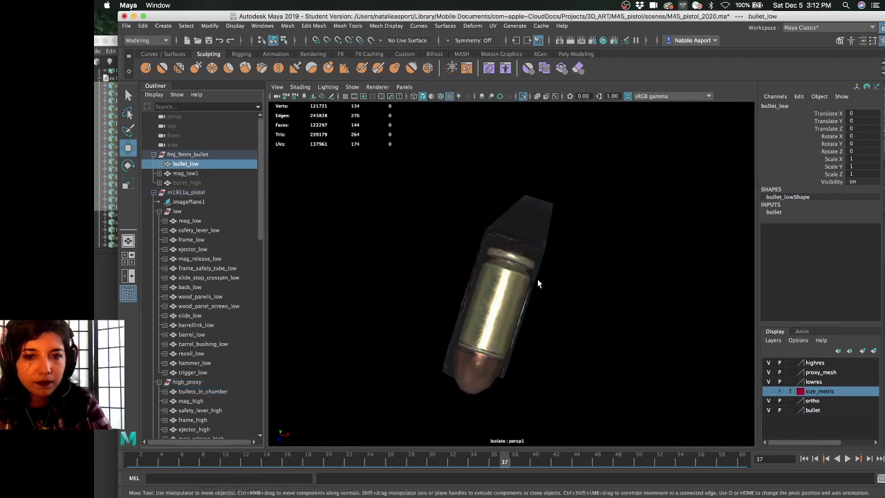
pyautogui.click(508, 291)
pyautogui.keyDown('alt'); pyautogui.moveTo(571, 279); pyautogui.dragTo(553, 254); pyautogui.keyUp('alt')
pyautogui.keyDown('alt'); pyautogui.moveTo(446, 288); pyautogui.dragTo(475, 295); pyautogui.keyUp('alt')
pyautogui.keyDown('alt'); pyautogui.moveTo(475, 295); pyautogui.dragTo(318, 205, button='right'); pyautogui.keyUp('alt')
pyautogui.click(329, 227)
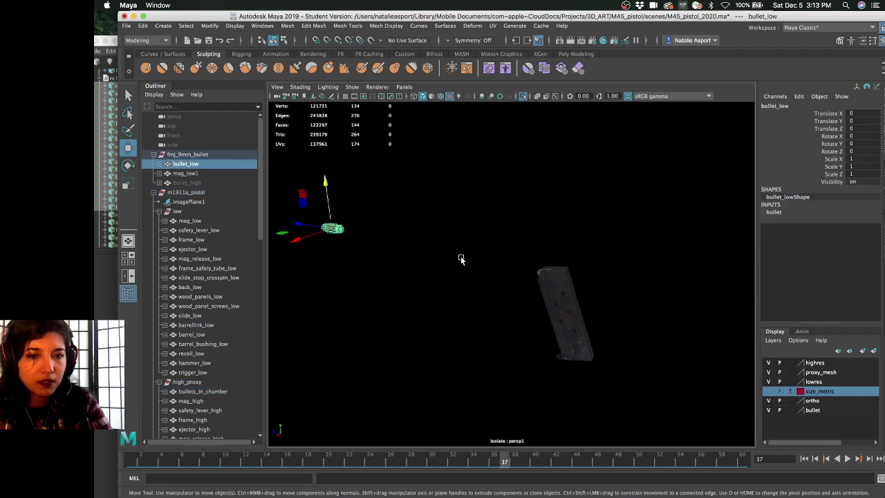
pyautogui.press('f')
pyautogui.keyDown('alt'); pyautogui.moveTo(503, 267); pyautogui.dragTo(514, 251); pyautogui.keyUp('alt')
pyautogui.keyDown('alt'); pyautogui.moveTo(513, 251); pyautogui.dragTo(583, 264, button='middle'); pyautogui.keyUp('alt')
pyautogui.keyDown('alt'); pyautogui.moveTo(582, 264); pyautogui.dragTo(540, 275); pyautogui.keyUp('alt')
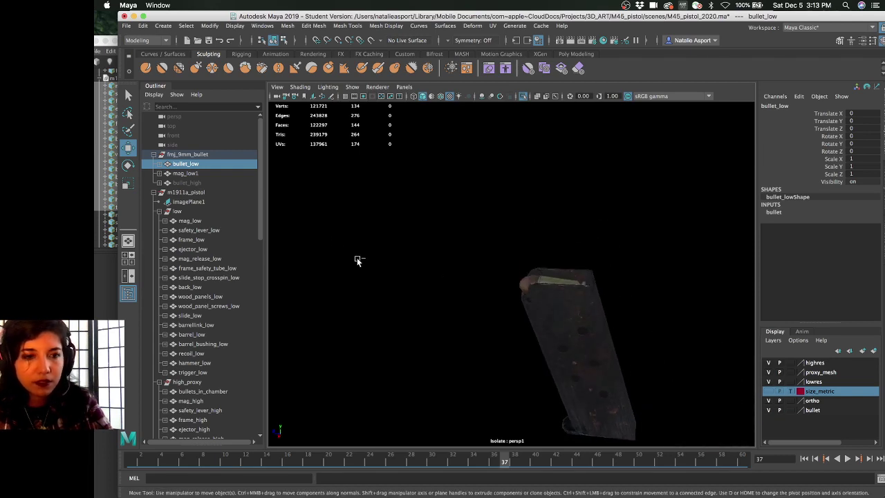
# Duplicate bullet_low inside the fmj_9mm_bullet group and keep the copy selected
pyautogui.hotkey('ctrl', 'd')
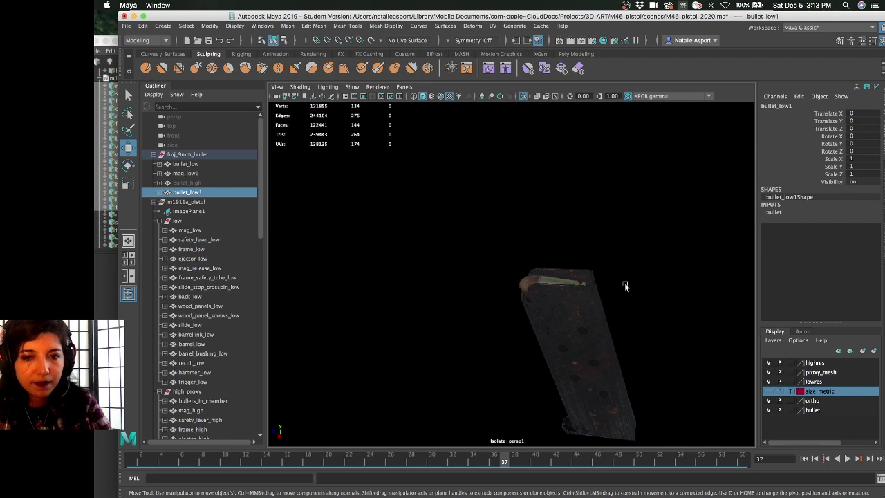
pyautogui.click(548, 279)
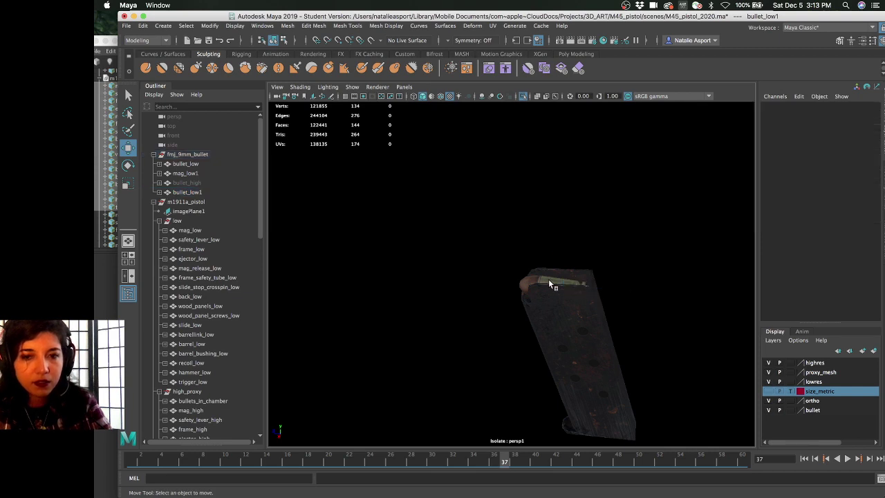
pyautogui.keyDown('alt'); pyautogui.moveTo(545, 304); pyautogui.dragTo(585, 269); pyautogui.keyUp('alt')
pyautogui.keyDown('alt'); pyautogui.moveTo(585, 269); pyautogui.dragTo(549, 280, button='right'); pyautogui.keyUp('alt')
pyautogui.keyDown('alt'); pyautogui.moveTo(549, 281); pyautogui.dragTo(581, 296); pyautogui.keyUp('alt')
pyautogui.press('z')
pyautogui.press('z')
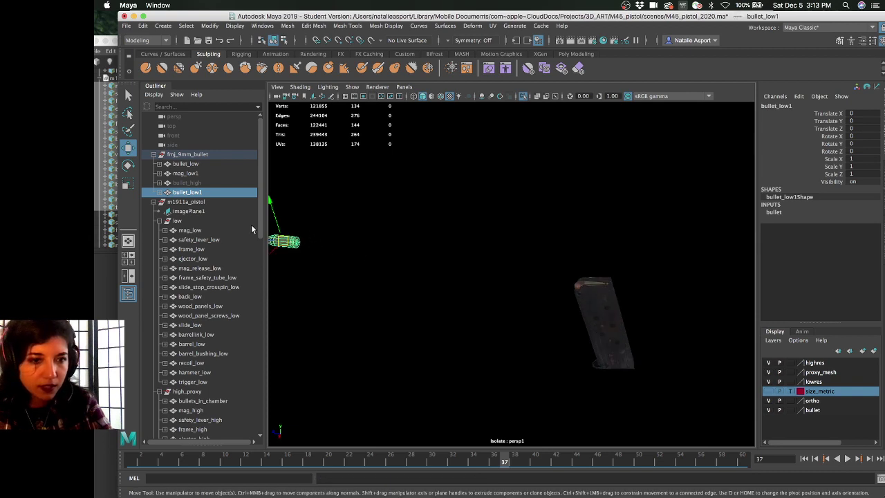
# Select bullets_in_chamber and isolate it in the viewport without the magazine
pyautogui.click(188, 400)
pyautogui.hotkey('ctrl', 'z')
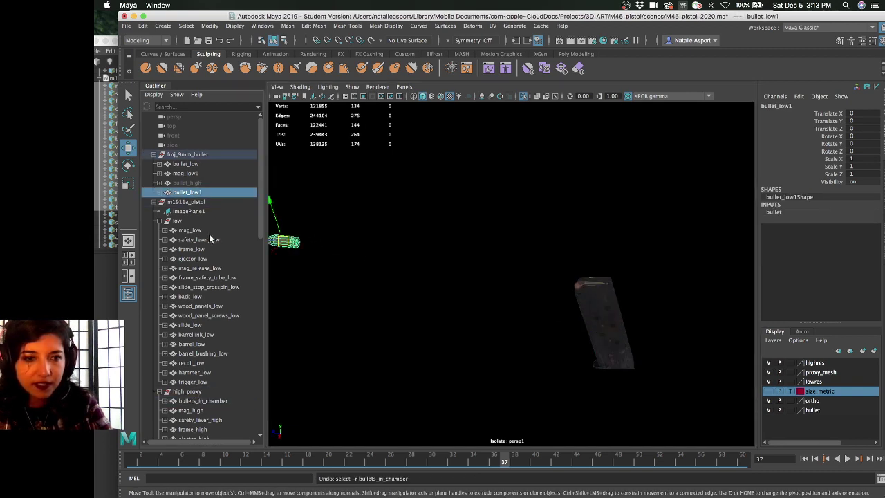
pyautogui.click(205, 397)
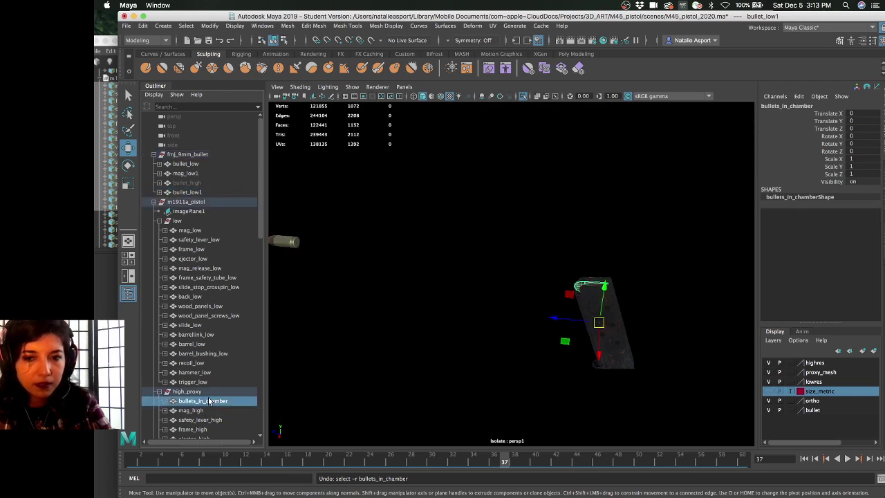
pyautogui.click(522, 96)
pyautogui.click(522, 96)
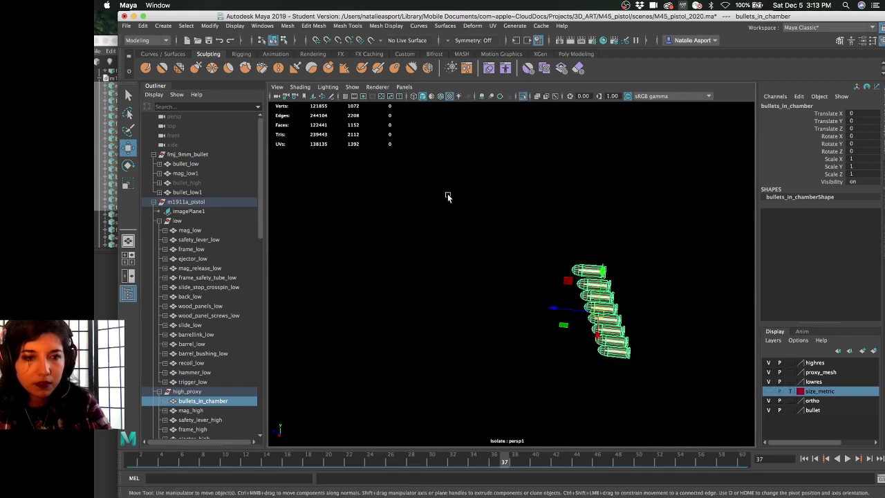
# Add the duplicate bullet_low1 to the isolated view beside bullets_in_chamber, and select only the duplicate
pyautogui.click(187, 192)
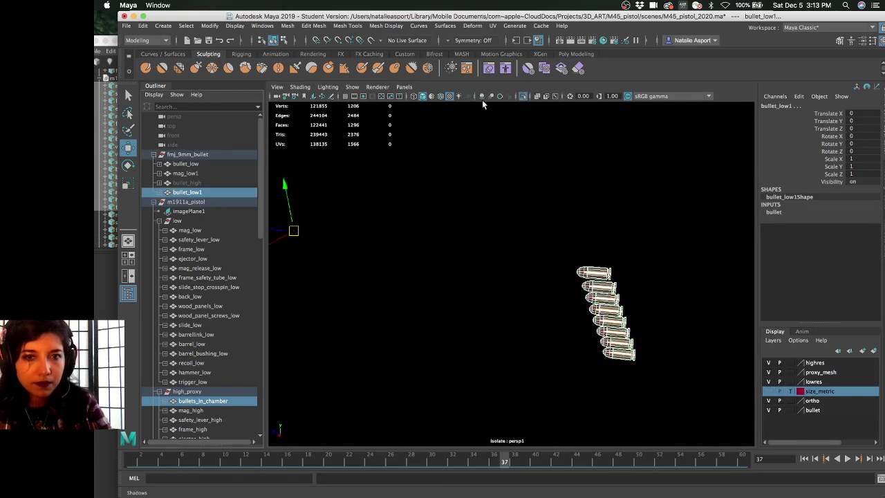
pyautogui.click(332, 231)
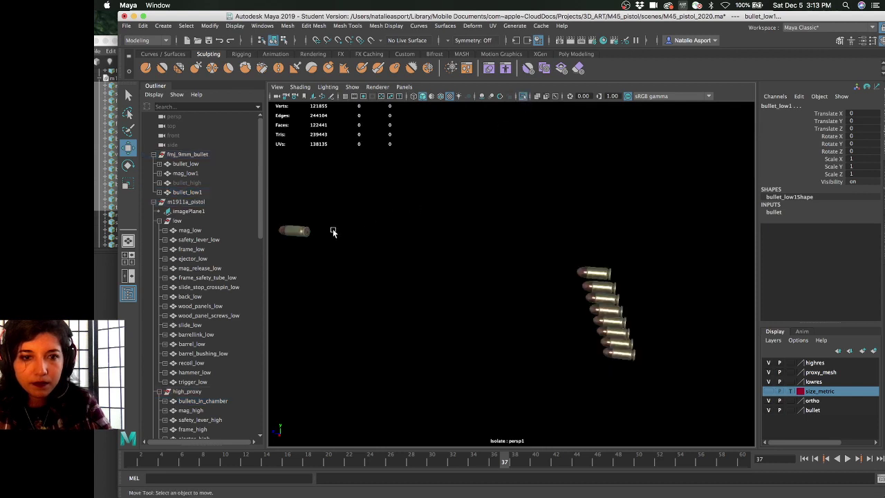
pyautogui.click(302, 233)
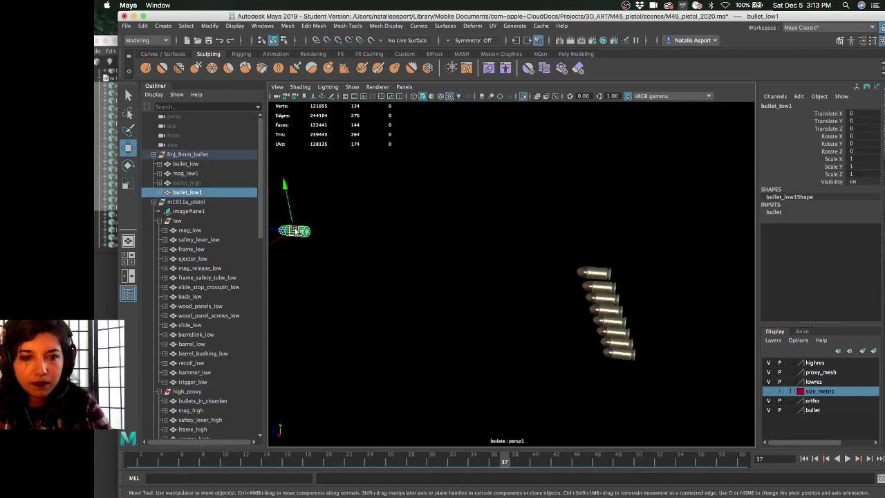
# Move bullet_low1 onto the top round of bullets_in_chamber, to about Translate Y -0.304 and Translate Z 0.022
pyautogui.moveTo(273, 232); pyautogui.dragTo(589, 228)
pyautogui.press('f')
pyautogui.keyDown('alt'); pyautogui.moveTo(553, 250); pyautogui.dragTo(617, 250); pyautogui.keyUp('alt')
pyautogui.keyDown('alt'); pyautogui.moveTo(617, 250); pyautogui.dragTo(557, 231, button='middle'); pyautogui.keyUp('alt')
pyautogui.press('v')
pyautogui.moveTo(369, 304); pyautogui.dragTo(372, 322, button='middle')
pyautogui.press('v')
pyautogui.moveTo(410, 318)
pyautogui.keyDown('alt'); pyautogui.mouseDown()
pyautogui.moveTo(437, 327)
pyautogui.moveTo(406, 326)
pyautogui.mouseUp(); pyautogui.keyUp('alt')
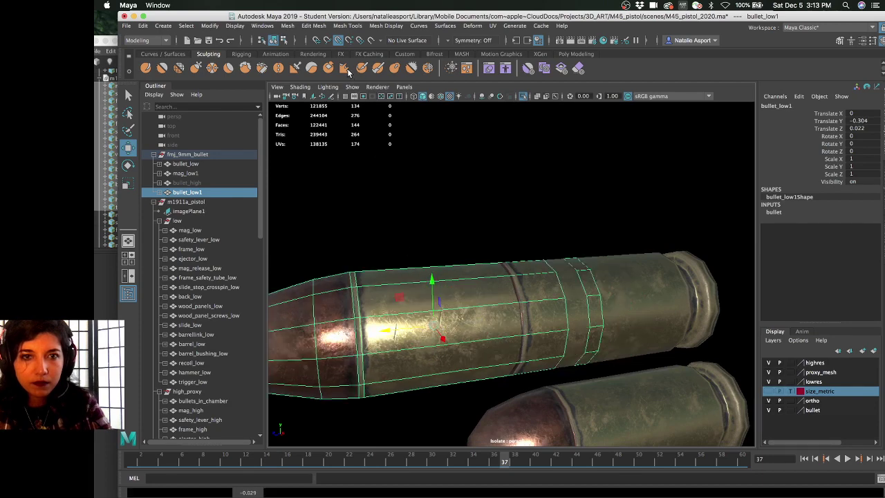
# Adjust bullet_low1 to Translate Y -0.311 and raise it above the top round to Translate Z 0.014
pyautogui.scroll(-5, 463, 221)
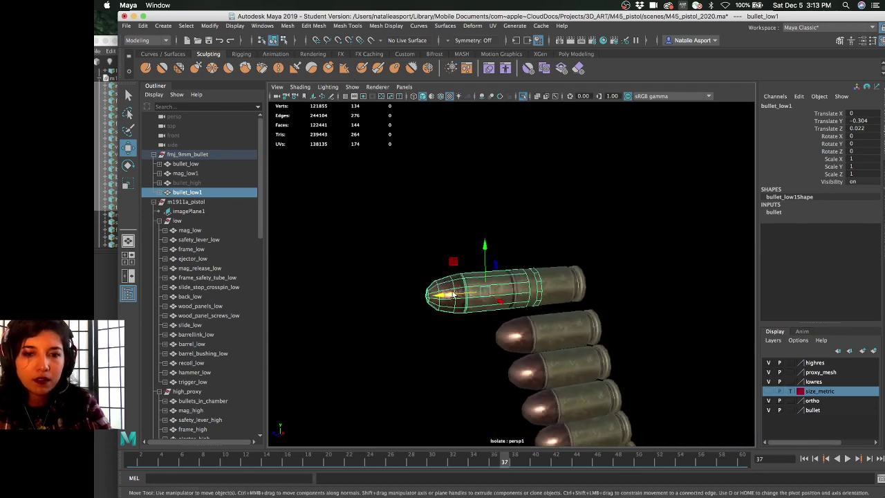
pyautogui.moveTo(453, 292)
pyautogui.mouseDown()
pyautogui.moveTo(477, 292)
pyautogui.moveTo(453, 296)
pyautogui.moveTo(460, 304)
pyautogui.mouseUp()
pyautogui.scroll(5, 442, 286)
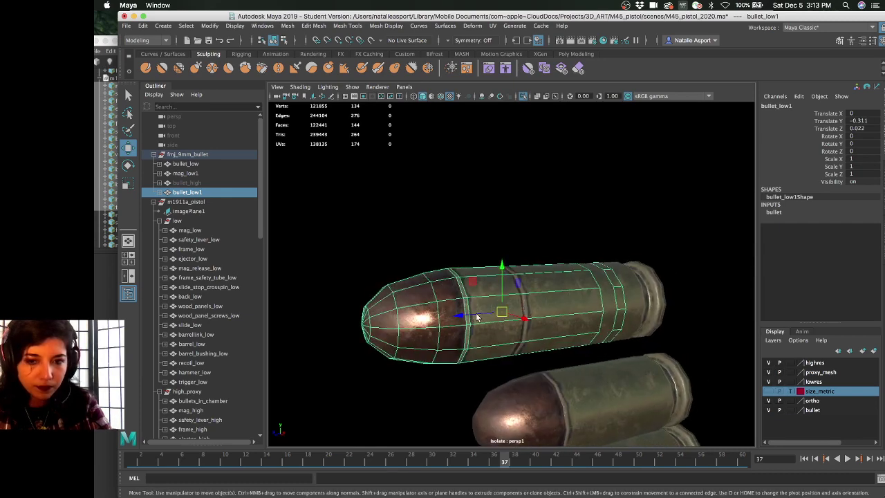
pyautogui.moveTo(504, 273); pyautogui.dragTo(503, 270)
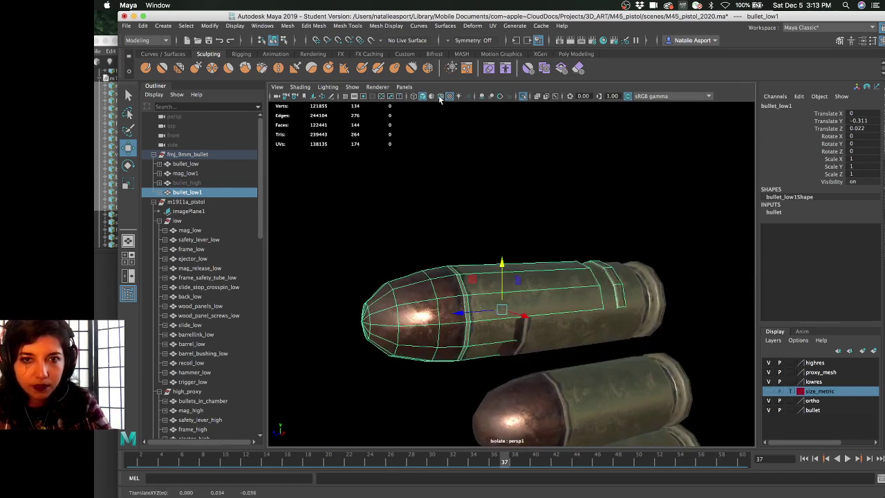
pyautogui.keyDown('alt'); pyautogui.moveTo(539, 304); pyautogui.dragTo(551, 289); pyautogui.keyUp('alt')
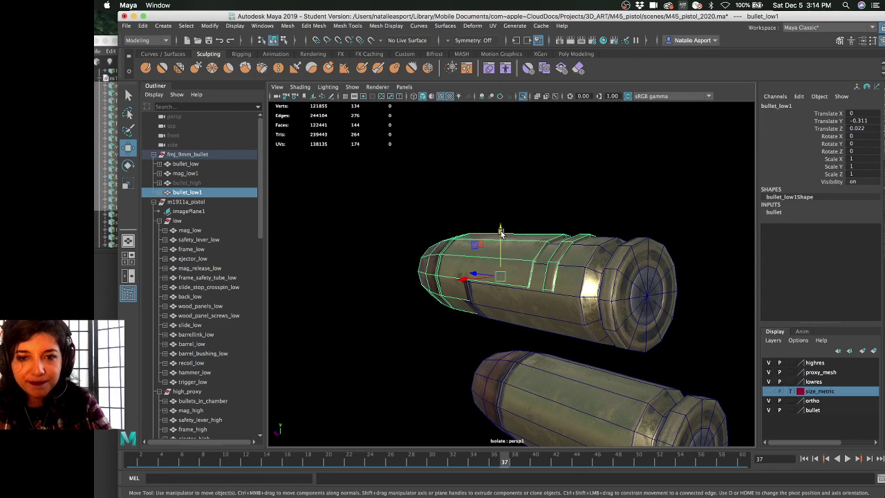
pyautogui.moveTo(500, 232); pyautogui.dragTo(506, 174)
# Select all faces of the top round within the bullets_in_chamber mesh
pyautogui.keyDown('alt'); pyautogui.moveTo(571, 274); pyautogui.dragTo(580, 301); pyautogui.keyUp('alt')
pyautogui.click(580, 301)
pyautogui.scroll(3, 580, 301)
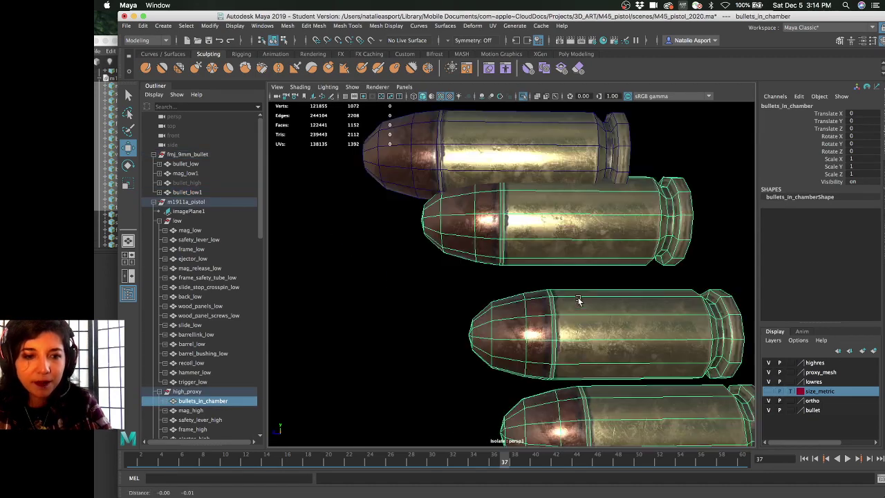
pyautogui.keyDown('alt'); pyautogui.moveTo(579, 299); pyautogui.dragTo(562, 307, button='middle'); pyautogui.keyUp('alt')
pyautogui.moveTo(594, 215); pyautogui.dragTo(387, 318, button='right')
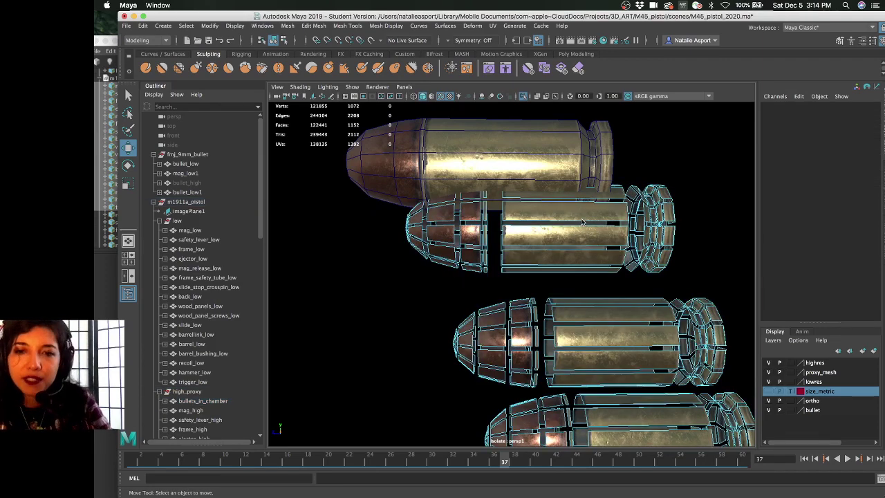
pyautogui.moveTo(582, 217)
pyautogui.mouseDown(button='right')
pyautogui.moveTo(585, 230)
pyautogui.moveTo(591, 221)
pyautogui.mouseUp(button='right')
pyautogui.click(591, 222)
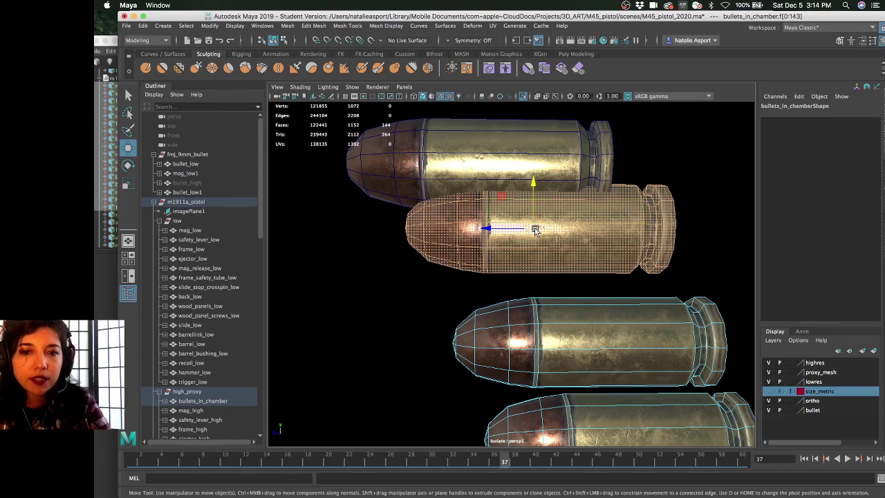
pyautogui.moveTo(535, 229); pyautogui.dragTo(586, 182, button='right')
# Select the duplicate bullet_low1 above the stack and delete it
pyautogui.click(576, 136)
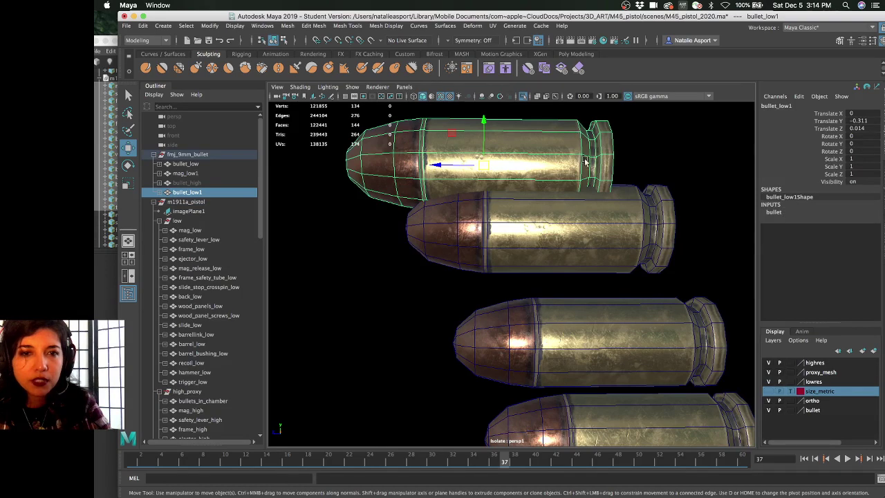
pyautogui.keyDown('alt'); pyautogui.moveTo(553, 182); pyautogui.dragTo(546, 182); pyautogui.keyUp('alt')
pyautogui.press('\\')
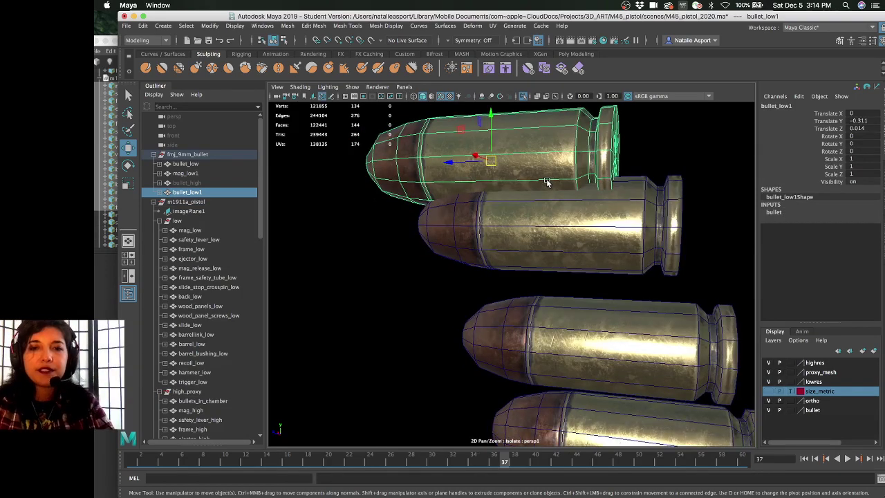
pyautogui.press('Delete')
# Unparent bullets_in_chamber from the high_proxy group and collapse that group in the Outliner
pyautogui.click(561, 219)
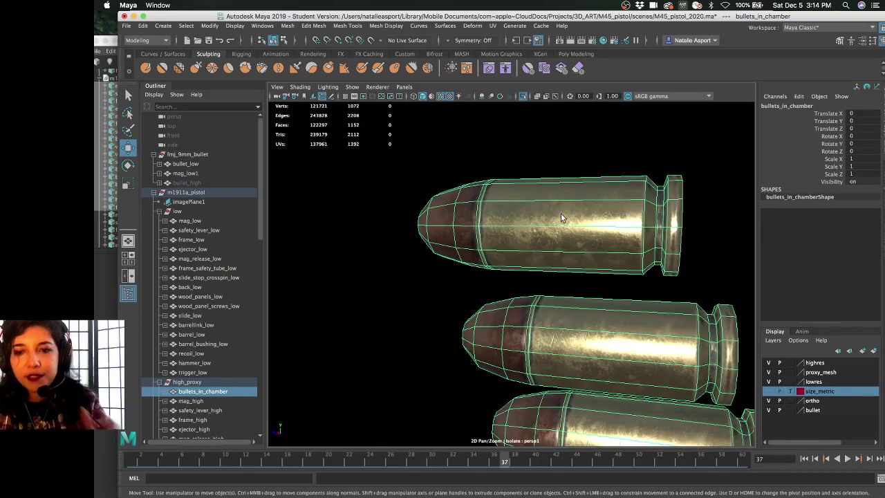
pyautogui.keyDown('alt'); pyautogui.moveTo(552, 254); pyautogui.dragTo(607, 249); pyautogui.keyUp('alt')
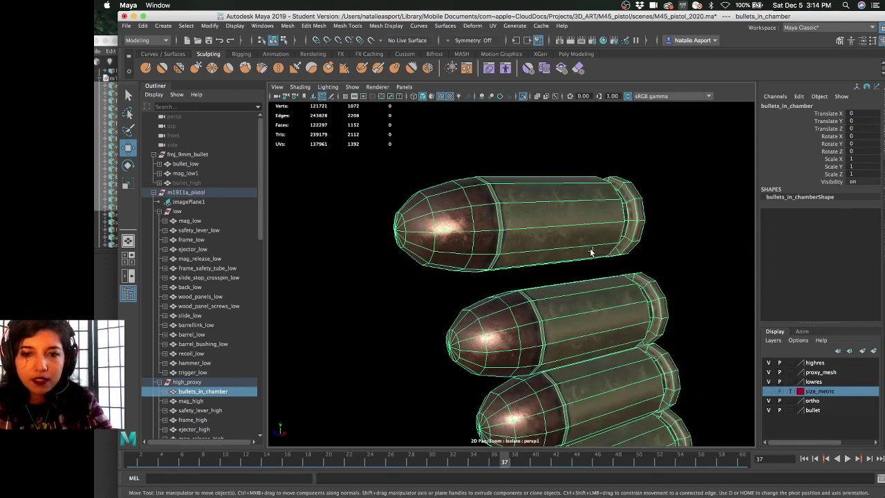
pyautogui.keyDown('alt'); pyautogui.moveTo(590, 251); pyautogui.dragTo(560, 260, button='right'); pyautogui.keyUp('alt')
pyautogui.keyDown('alt'); pyautogui.moveTo(562, 260); pyautogui.dragTo(516, 242); pyautogui.keyUp('alt')
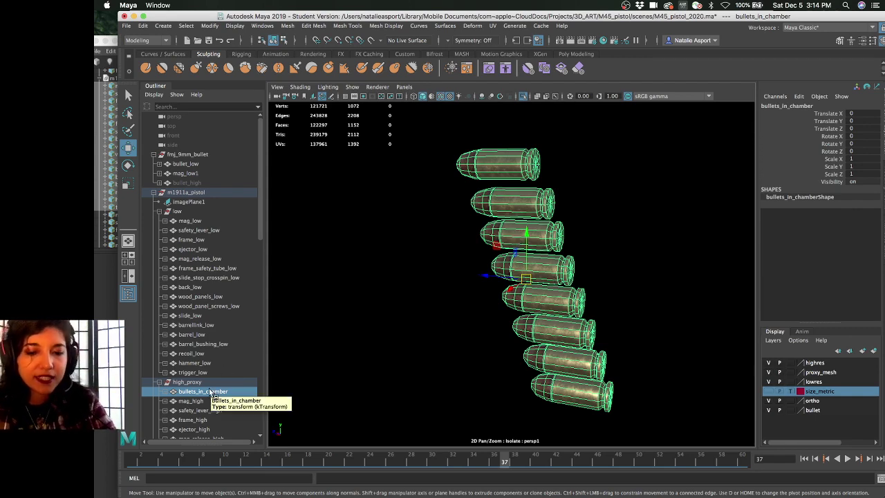
pyautogui.hotkey('shift', 'p')
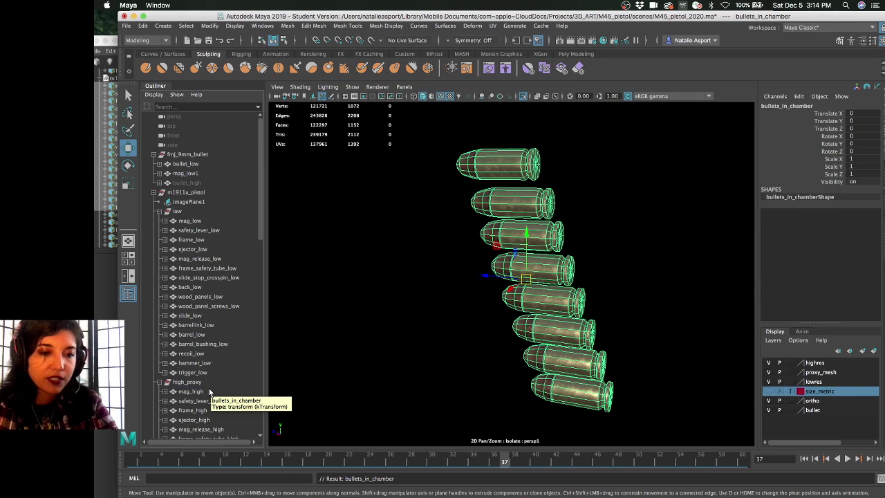
pyautogui.click(157, 383)
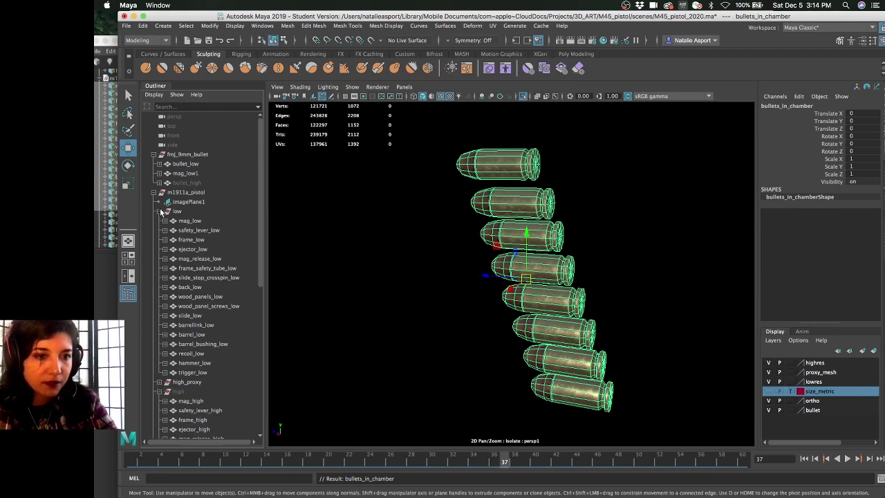
# Parent bullets_in_chamber under the m1911a1_pistol_LOD1 group, alongside pistol_MSH
pyautogui.click(198, 158)
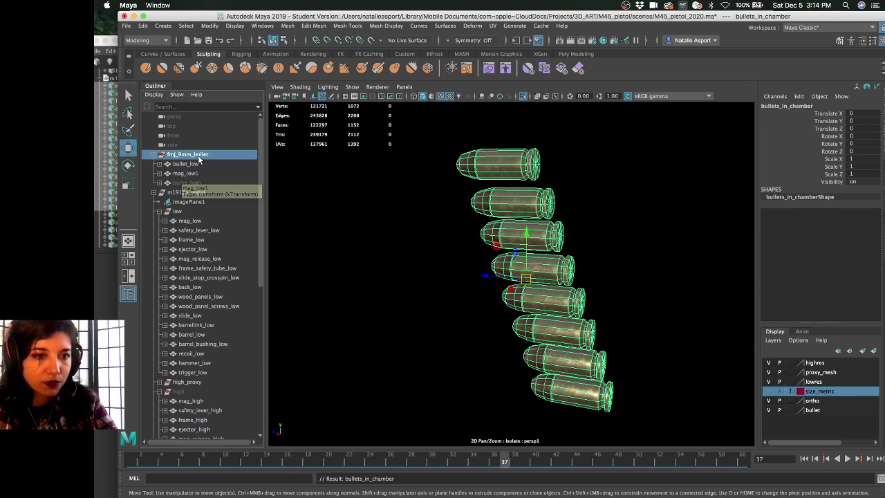
pyautogui.press('p')
pyautogui.scroll(-10, 235, 289)
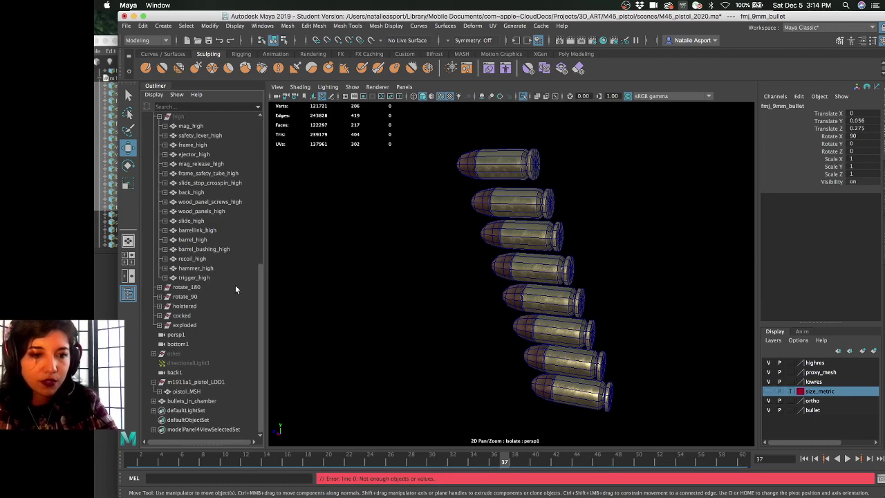
pyautogui.click(196, 382)
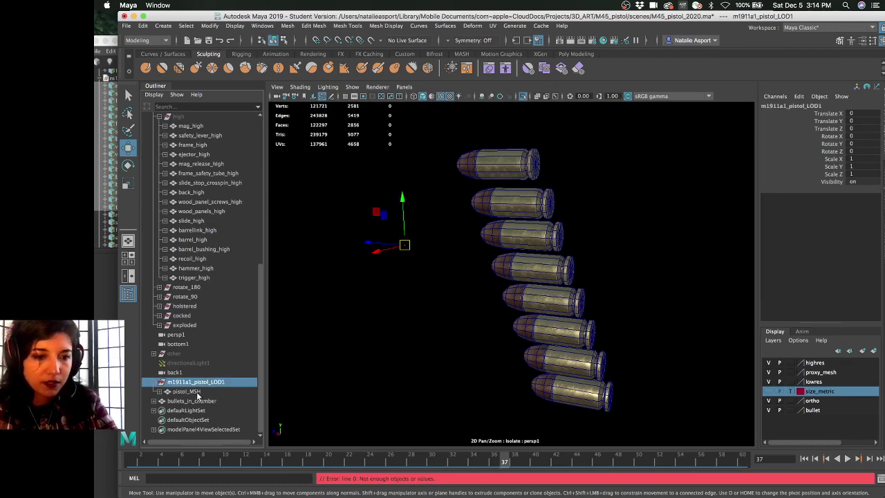
pyautogui.click(197, 401)
pyautogui.moveTo(198, 405); pyautogui.dragTo(194, 383, button='middle')
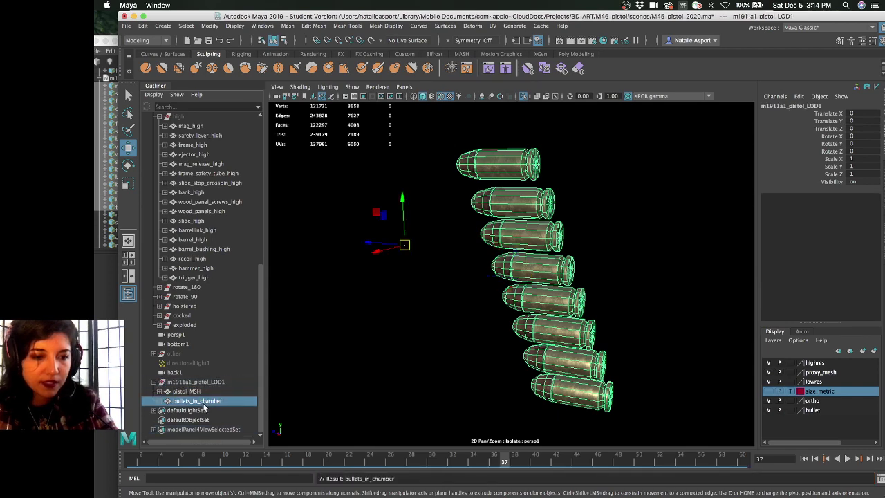
# Turn off viewport isolation to show the full scene, and bring the whole pistol grip into view
pyautogui.click(523, 97)
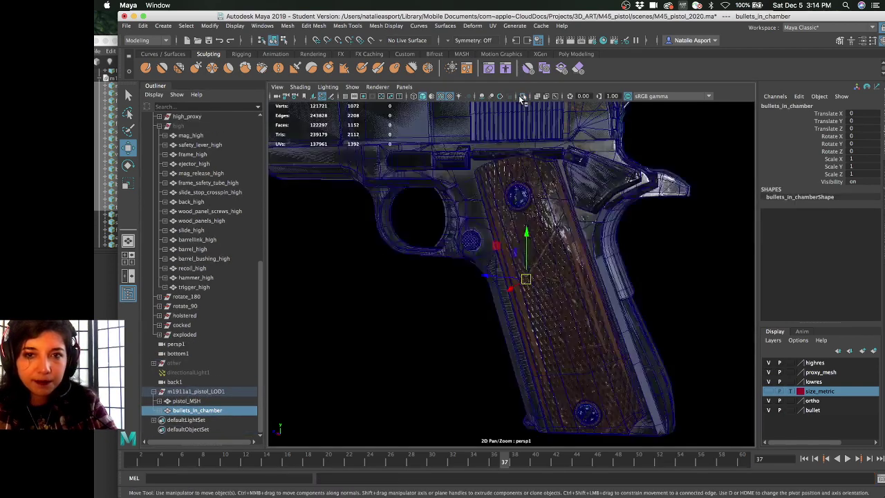
pyautogui.keyDown('alt'); pyautogui.moveTo(470, 252); pyautogui.dragTo(519, 253); pyautogui.keyUp('alt')
pyautogui.keyDown('alt'); pyautogui.moveTo(519, 253); pyautogui.dragTo(515, 250, button='right'); pyautogui.keyUp('alt')
pyautogui.scroll(-2, 515, 252)
pyautogui.scroll(-4, 489, 322)
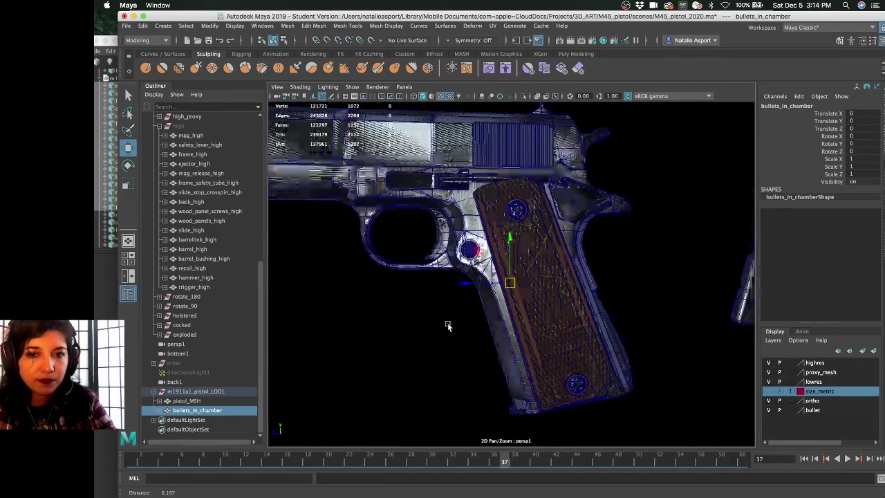
# Move bullets_in_chamber out of the m1911a1_pistol_LOD1 group and parent it under the fmj_9mm_bullet group
pyautogui.click(220, 392)
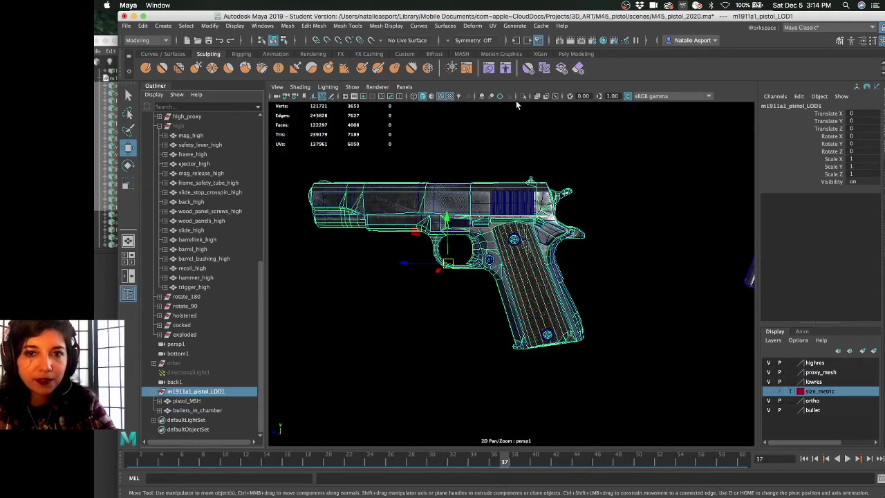
pyautogui.click(193, 401)
pyautogui.click(200, 411)
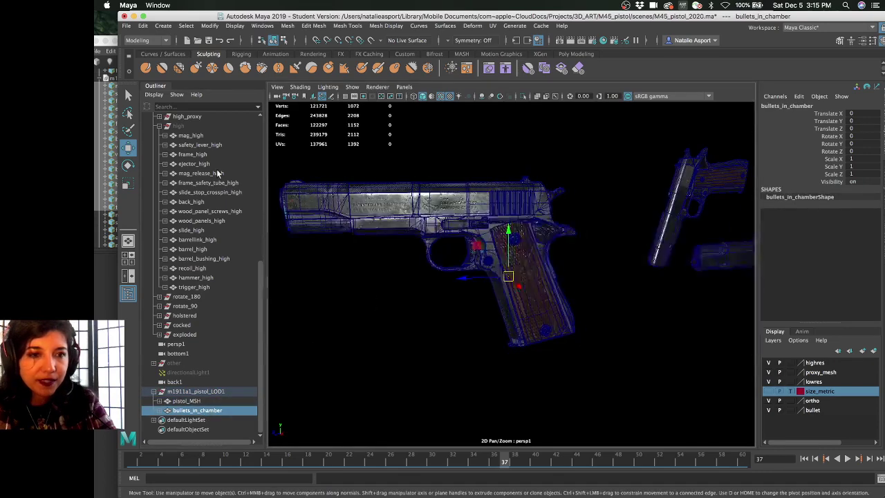
pyautogui.scroll(10, 214, 166)
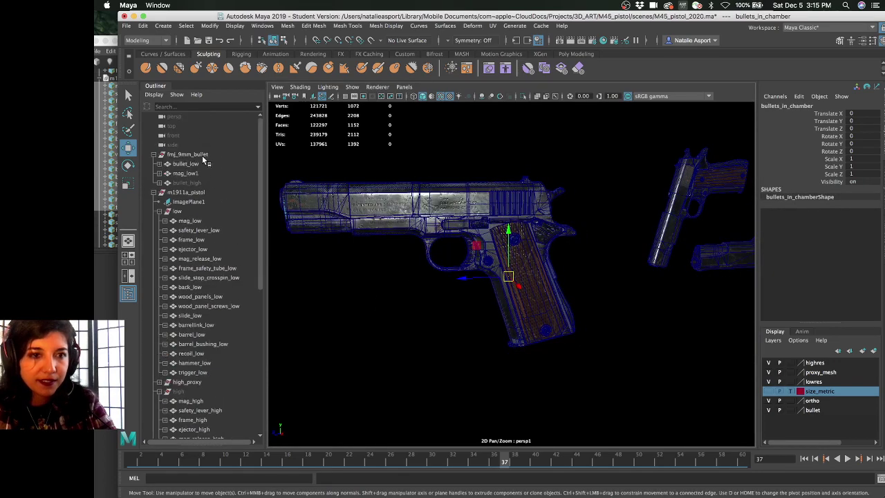
pyautogui.click(202, 155)
pyautogui.scroll(-10, 201, 277)
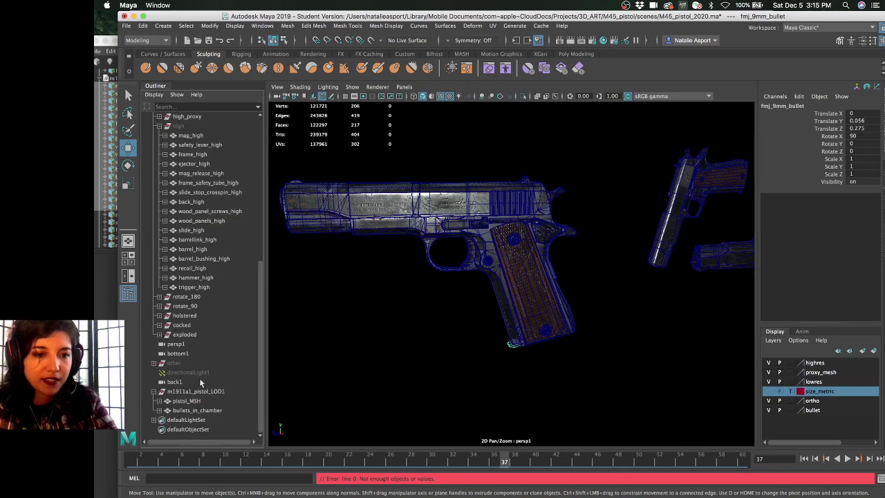
pyautogui.click(202, 410)
pyautogui.scroll(10, 217, 228)
pyautogui.click(211, 154)
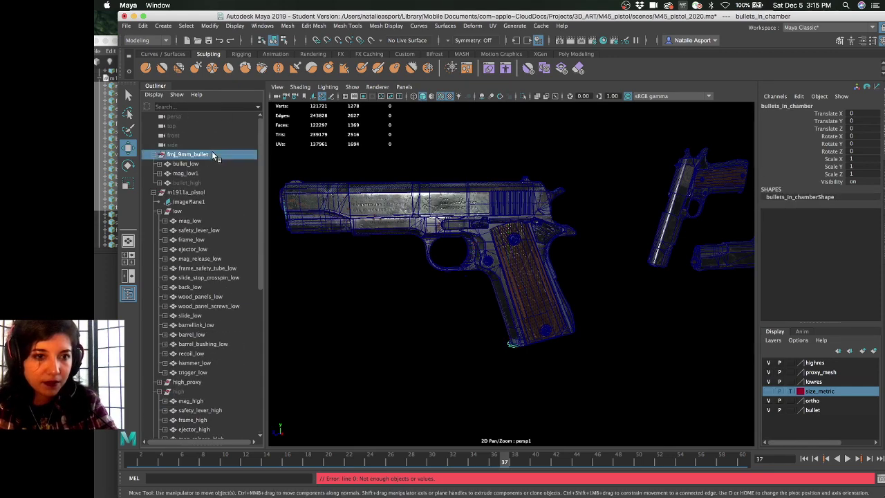
pyautogui.press('p')
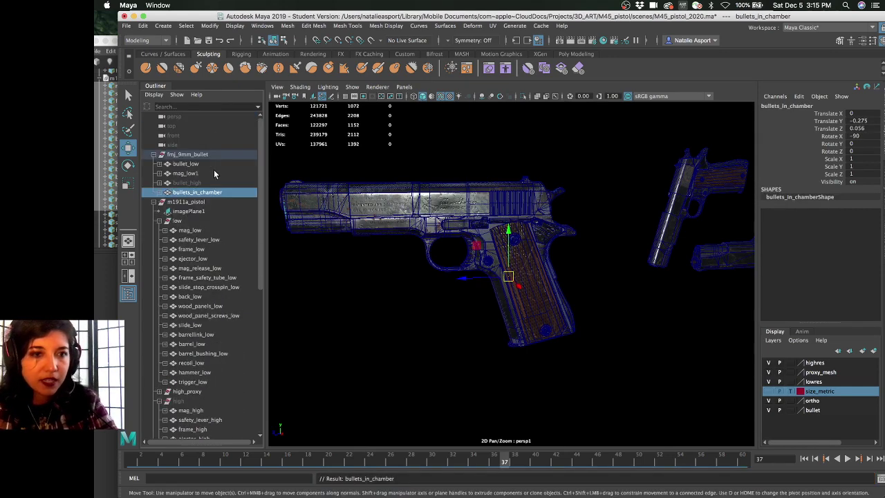
# Isolate mag_low1 together with bullets_in_chamber in the viewport
pyautogui.keyDown('ctrl'); pyautogui.click(220, 173); pyautogui.keyUp('ctrl')
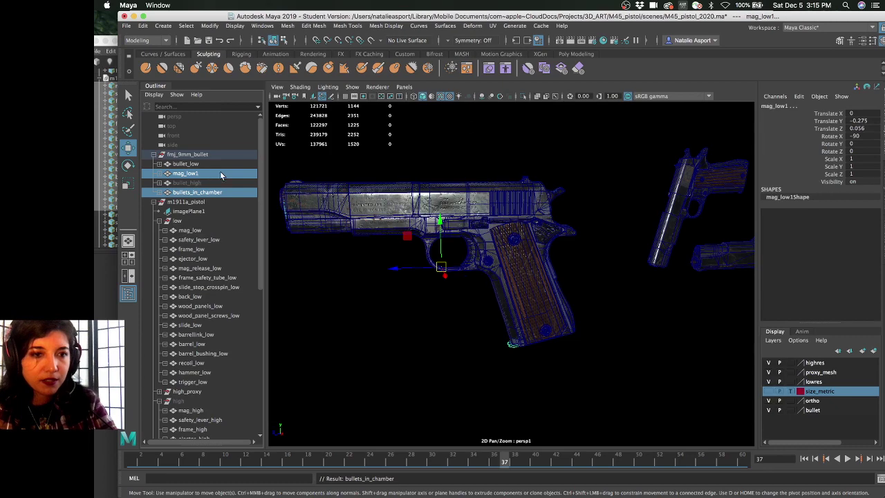
pyautogui.click(523, 96)
pyautogui.click(426, 208)
pyautogui.keyDown('alt'); pyautogui.moveTo(423, 203); pyautogui.dragTo(506, 253); pyautogui.keyUp('alt')
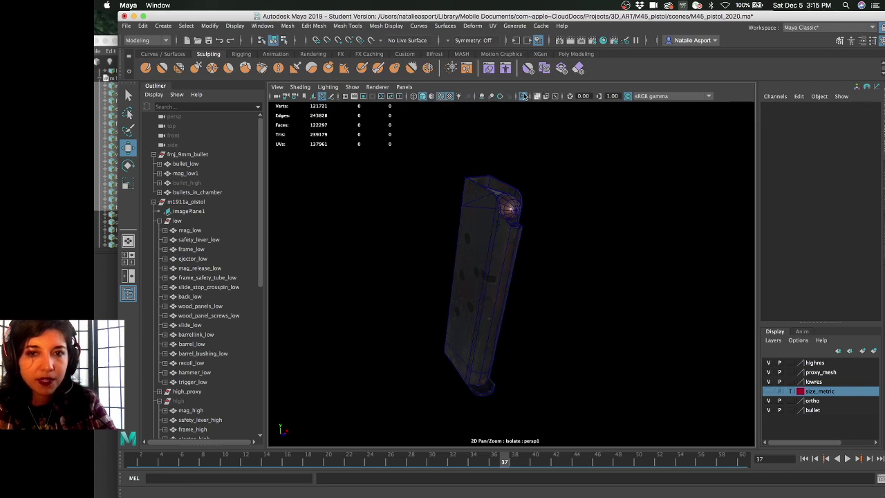
# Examine the magazine opening and how the bullet mesh sits inside the magazine from several angles
pyautogui.keyDown('alt'); pyautogui.moveTo(595, 192); pyautogui.dragTo(494, 234); pyautogui.keyUp('alt')
pyautogui.scroll(1, 437, 235)
pyautogui.click(458, 217)
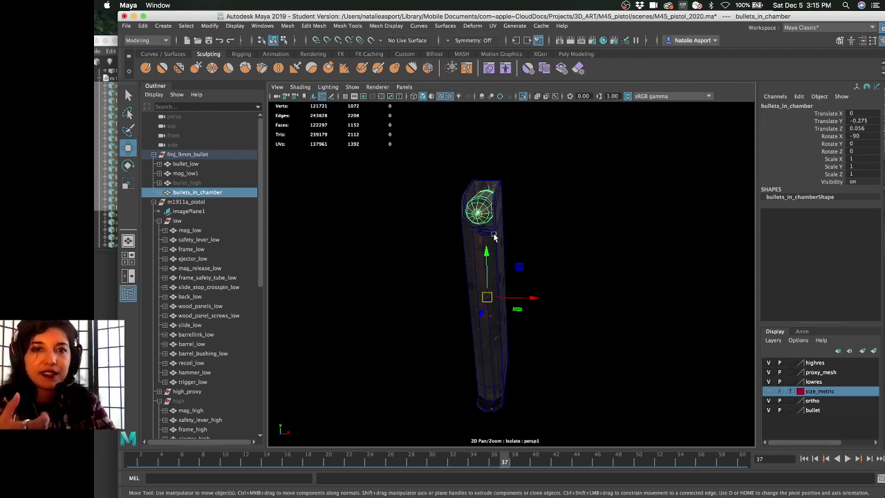
pyautogui.keyDown('alt'); pyautogui.moveTo(514, 251); pyautogui.dragTo(466, 258); pyautogui.keyUp('alt')
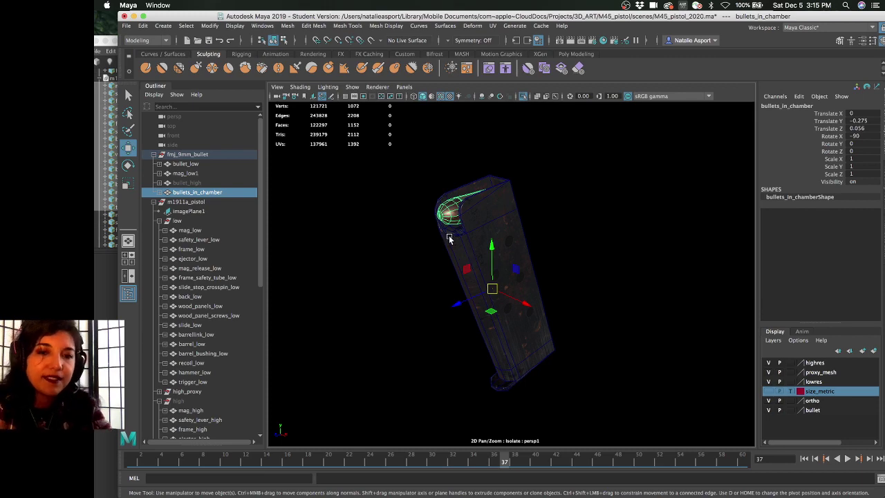
pyautogui.keyDown('alt'); pyautogui.moveTo(453, 233); pyautogui.dragTo(530, 245); pyautogui.keyUp('alt')
pyautogui.click(464, 236)
pyautogui.scroll(4, 473, 225)
pyautogui.keyDown('alt'); pyautogui.moveTo(534, 336); pyautogui.dragTo(530, 239, button='middle'); pyautogui.keyUp('alt')
pyautogui.keyDown('alt'); pyautogui.moveTo(530, 239); pyautogui.dragTo(442, 220); pyautogui.keyUp('alt')
pyautogui.scroll(2, 486, 240)
# Check the stacked bullets inside mag_low1 using wireframe and X-ray display, and return to opaque textured shading
pyautogui.press('4')
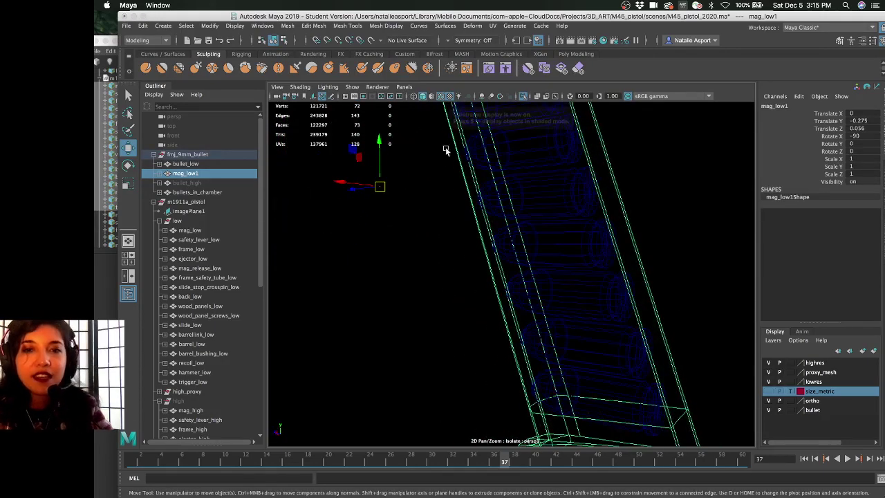
pyautogui.click(422, 96)
pyautogui.keyDown('alt'); pyautogui.moveTo(490, 161); pyautogui.dragTo(496, 159); pyautogui.keyUp('alt')
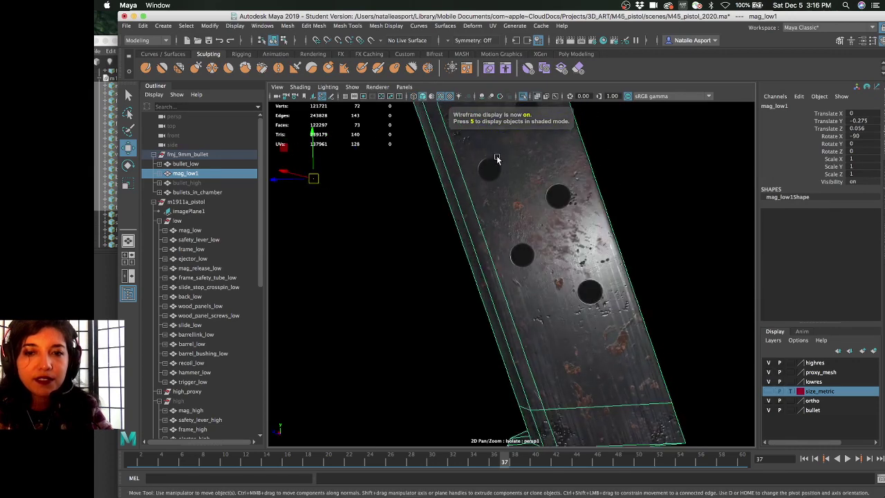
pyautogui.click(439, 97)
pyautogui.scroll(-3, 573, 224)
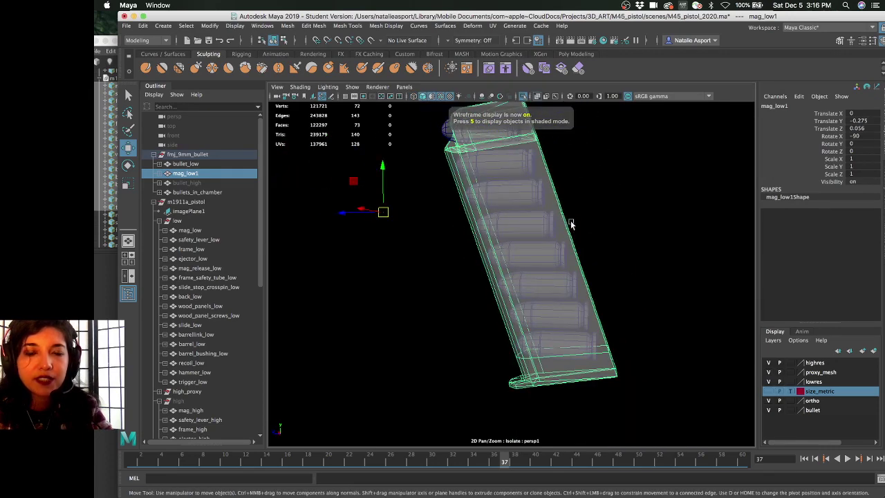
pyautogui.keyDown('alt'); pyautogui.moveTo(571, 223); pyautogui.dragTo(562, 243); pyautogui.keyUp('alt')
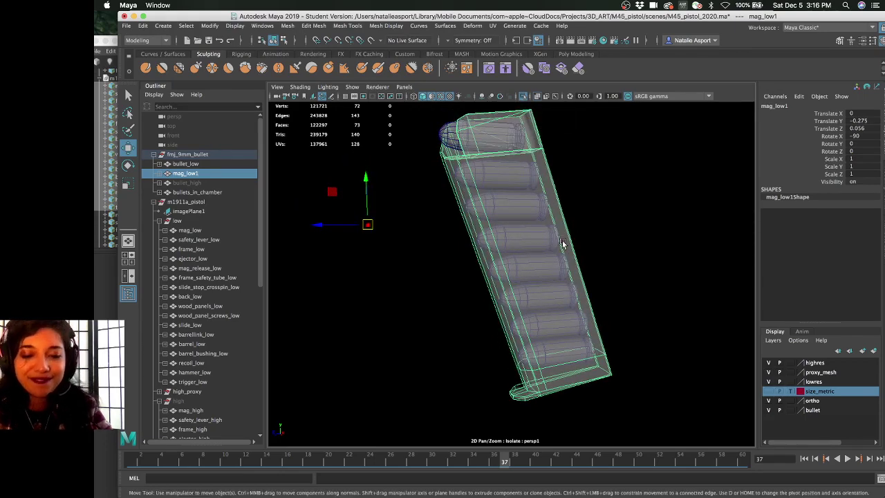
pyautogui.click(538, 96)
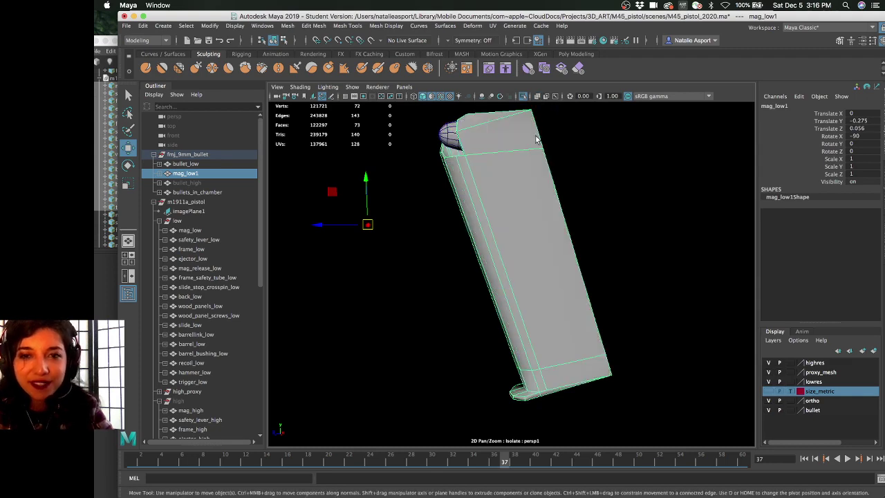
pyautogui.keyDown('alt'); pyautogui.moveTo(507, 255); pyautogui.dragTo(500, 223); pyautogui.keyUp('alt')
pyautogui.click(599, 249)
pyautogui.keyDown('alt'); pyautogui.moveTo(500, 223); pyautogui.dragTo(471, 191, button='right'); pyautogui.keyUp('alt')
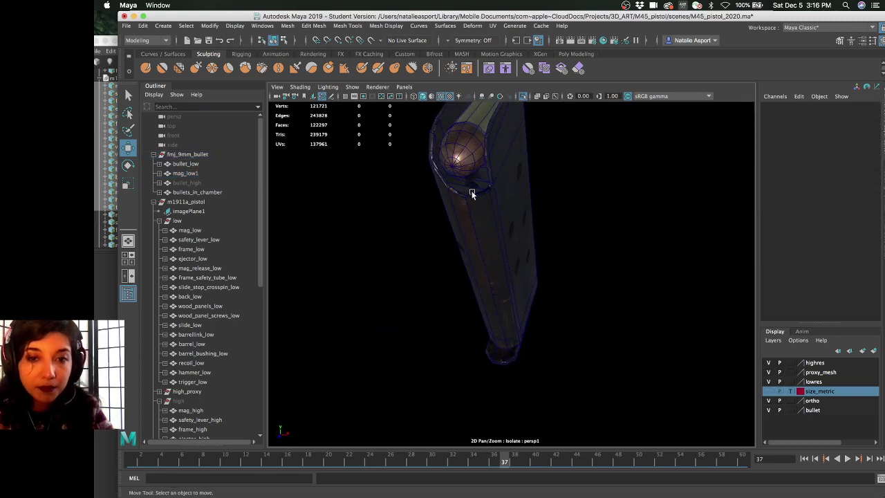
pyautogui.click(471, 191)
pyautogui.rightClick(488, 164)
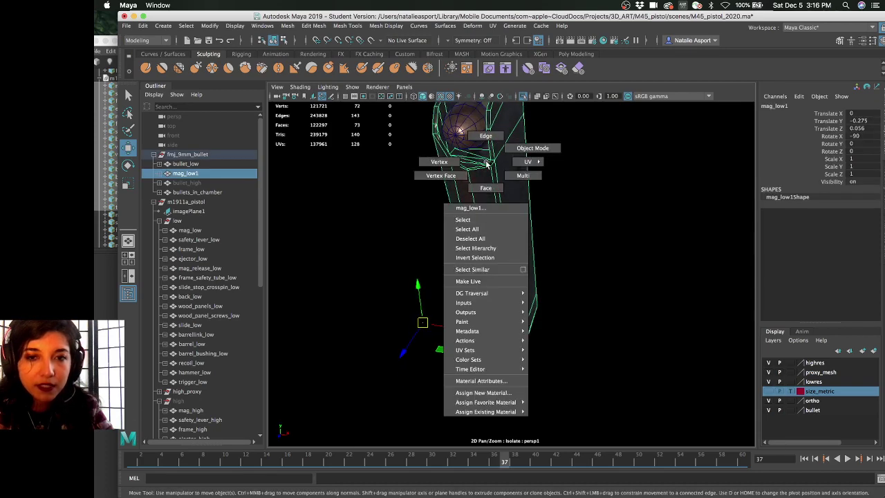
pyautogui.moveTo(485, 175); pyautogui.dragTo(532, 212, button='middle')
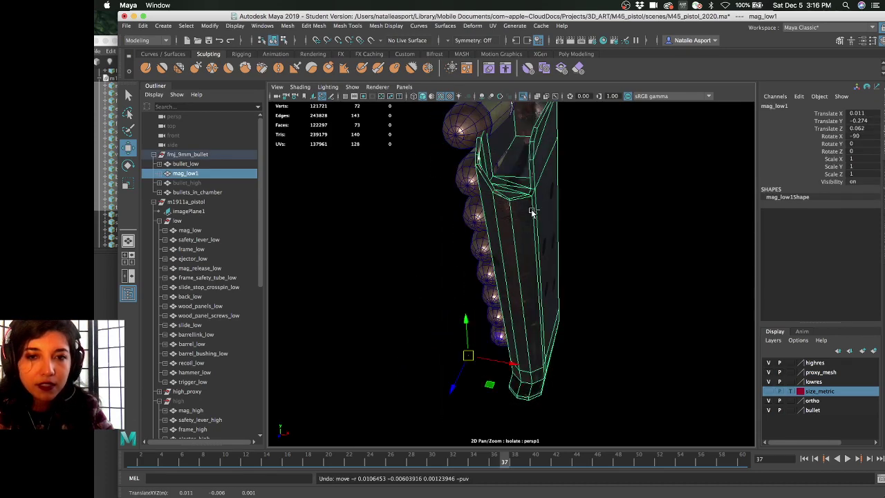
pyautogui.keyDown('alt'); pyautogui.moveTo(530, 208); pyautogui.dragTo(505, 186); pyautogui.keyUp('alt')
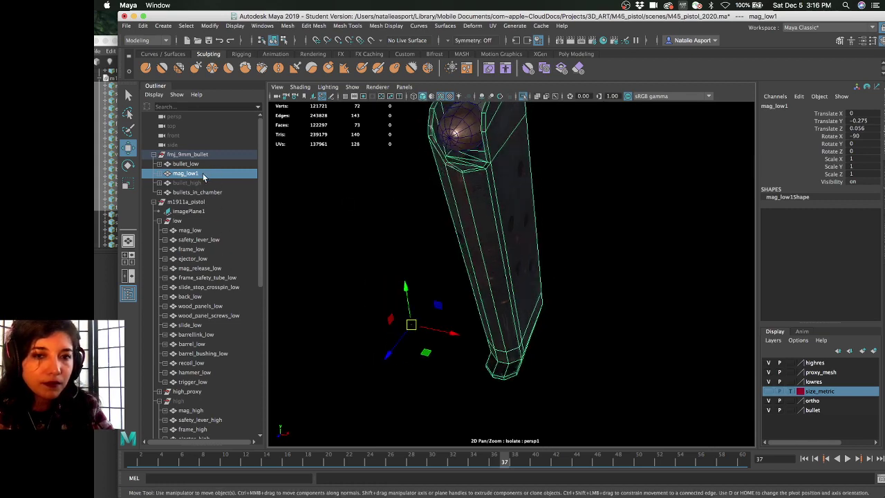
# Examine the magazine's open top, side holes and back surface for how geometry and texture detail represent them
pyautogui.moveTo(462, 240)
pyautogui.keyDown('alt'); pyautogui.mouseDown()
pyautogui.moveTo(456, 251)
pyautogui.moveTo(489, 247)
pyautogui.moveTo(492, 256)
pyautogui.moveTo(461, 253)
pyautogui.moveTo(464, 245)
pyautogui.mouseUp(); pyautogui.keyUp('alt')
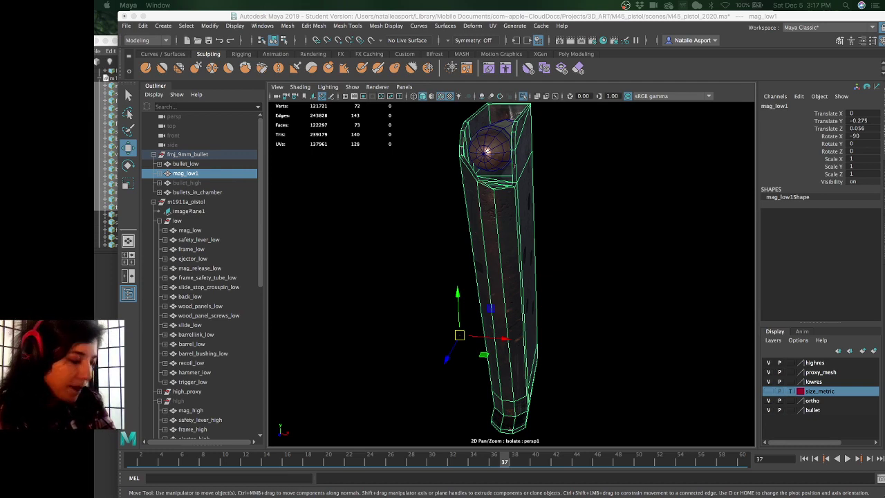
pyautogui.click(560, 202)
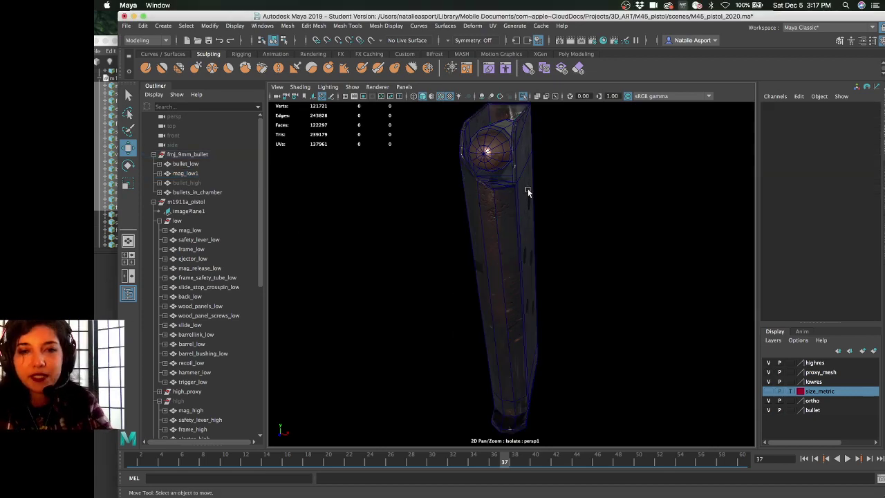
pyautogui.keyDown('alt'); pyautogui.moveTo(527, 191); pyautogui.dragTo(495, 255); pyautogui.keyUp('alt')
pyautogui.click(504, 240)
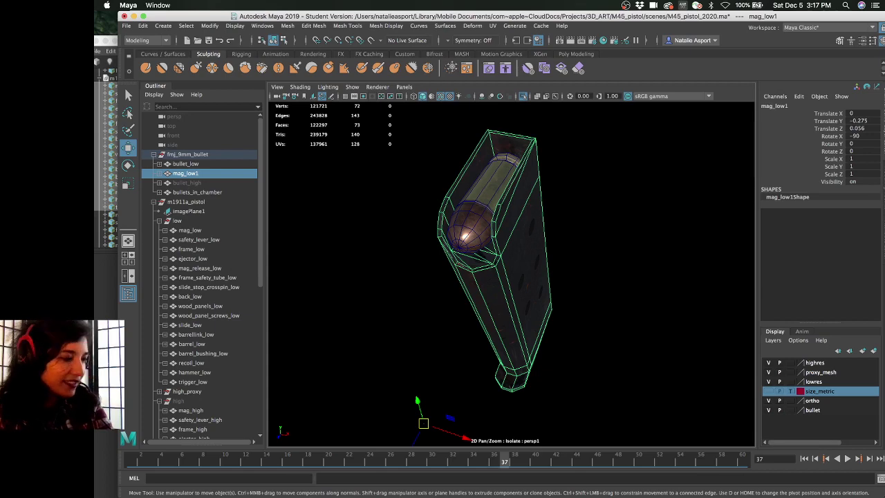
pyautogui.click(597, 251)
pyautogui.keyDown('alt'); pyautogui.moveTo(599, 251); pyautogui.dragTo(515, 306); pyautogui.keyUp('alt')
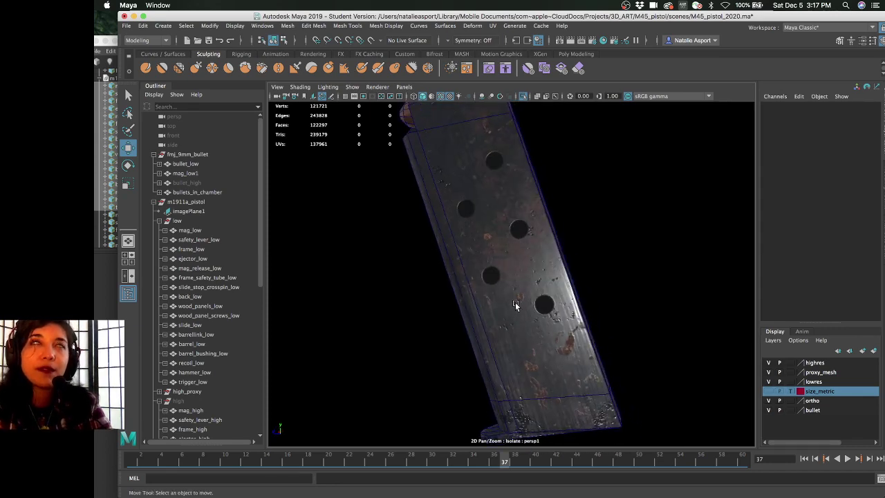
pyautogui.keyDown('alt'); pyautogui.moveTo(515, 305); pyautogui.dragTo(523, 186); pyautogui.keyUp('alt')
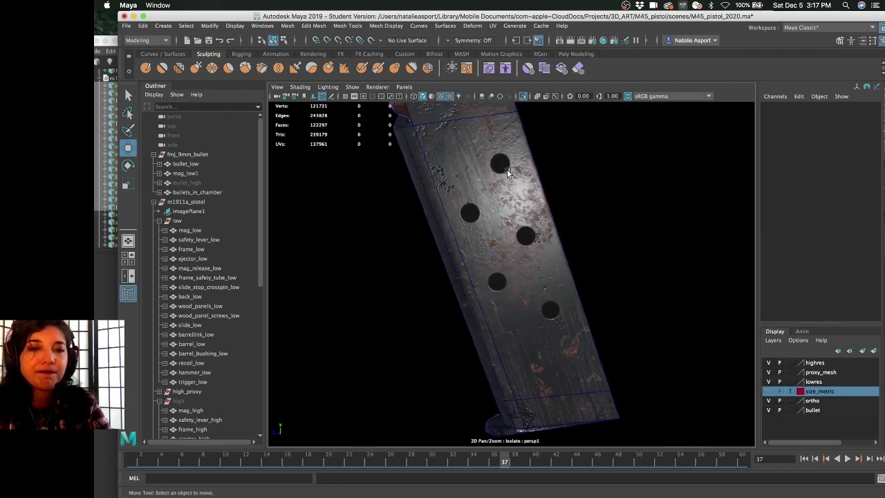
pyautogui.keyDown('alt'); pyautogui.moveTo(509, 225); pyautogui.dragTo(496, 185); pyautogui.keyUp('alt')
pyautogui.keyDown('alt'); pyautogui.moveTo(496, 186); pyautogui.dragTo(503, 210, button='middle'); pyautogui.keyUp('alt')
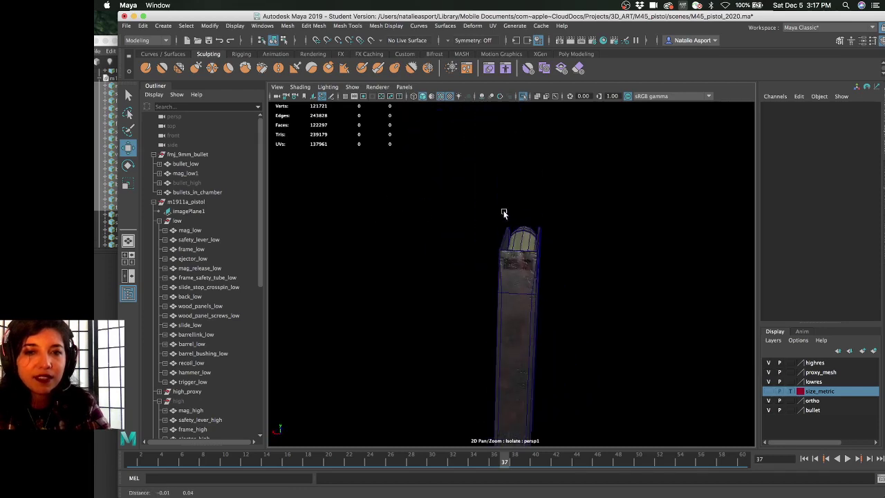
pyautogui.scroll(5, 504, 211)
pyautogui.keyDown('alt'); pyautogui.moveTo(504, 227); pyautogui.dragTo(493, 219); pyautogui.keyUp('alt')
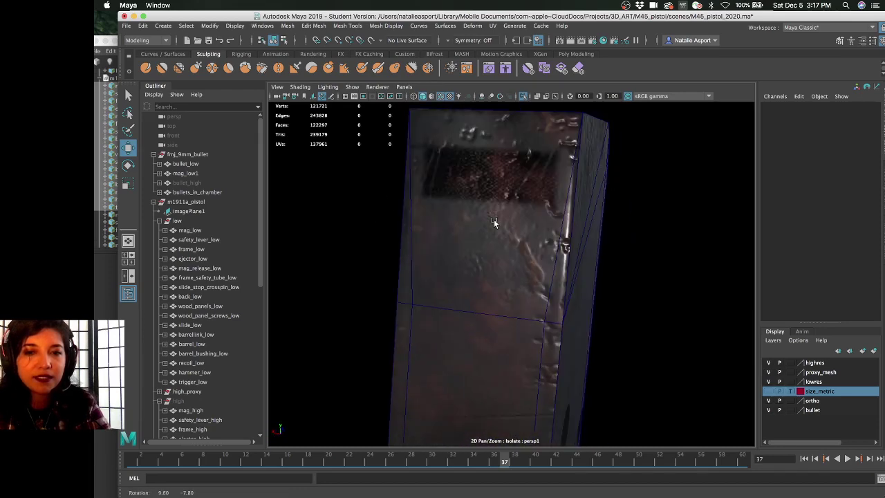
# Hide the wireframe overlay on the shaded meshes and select mag_low1
pyautogui.scroll(-5, 497, 210)
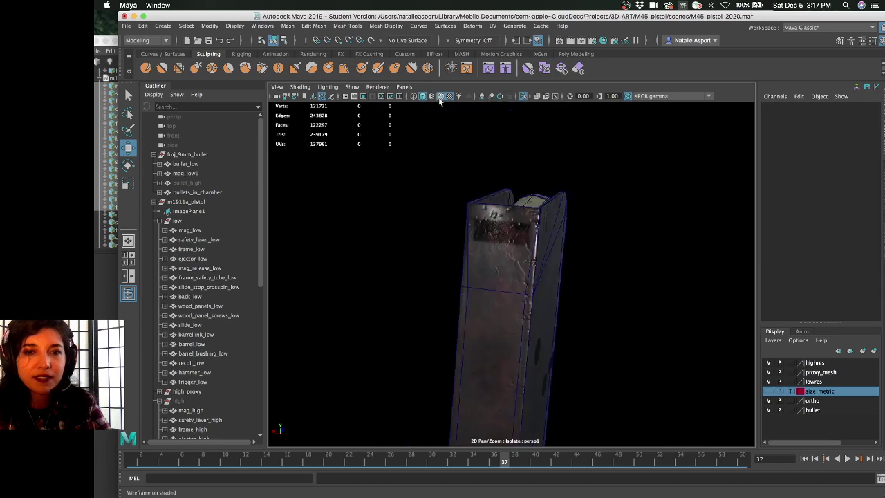
pyautogui.keyDown('alt'); pyautogui.moveTo(505, 235); pyautogui.dragTo(479, 217); pyautogui.keyUp('alt')
pyautogui.click(544, 216)
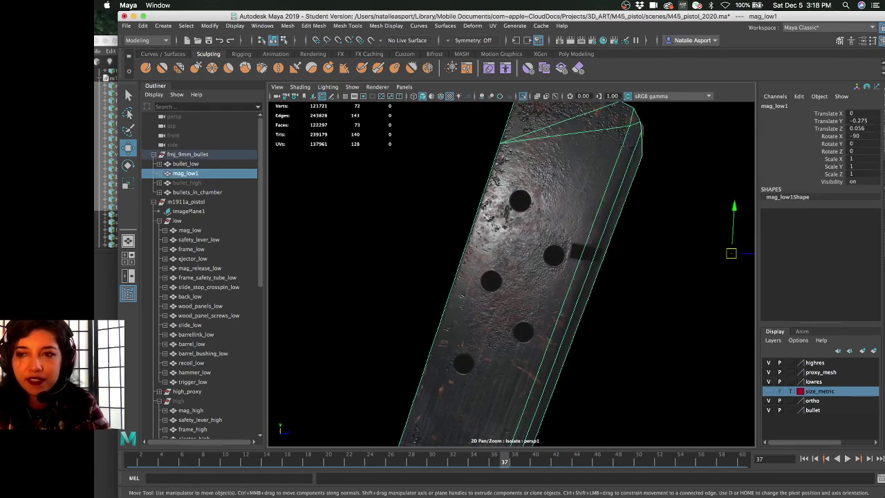
# Show mag_low1's detailed attributes and turn off viewport isolation to bring back the full scene
pyautogui.hotkey('ctrl', 'a')
pyautogui.scroll(-10, 495, 160)
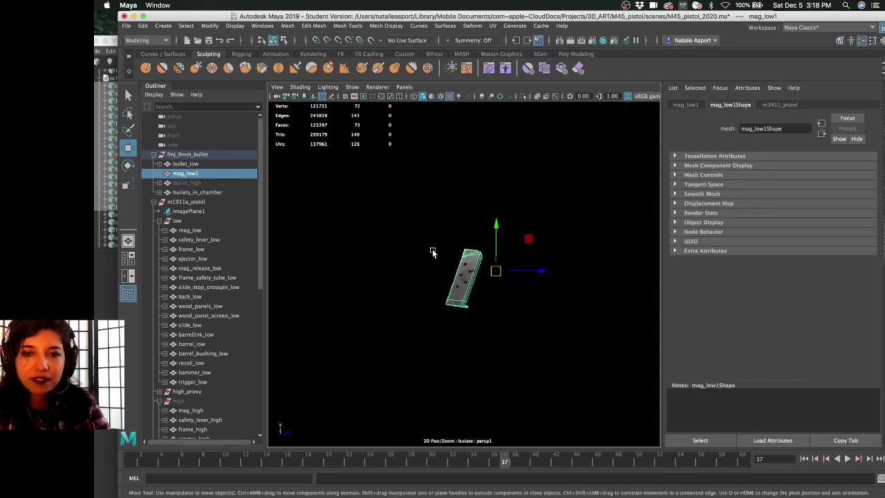
pyautogui.hotkey('ctrl', '1')
pyautogui.keyDown('alt'); pyautogui.moveTo(475, 253); pyautogui.dragTo(476, 271); pyautogui.keyUp('alt')
pyautogui.keyDown('alt'); pyautogui.moveTo(475, 271); pyautogui.dragTo(479, 232, button='middle'); pyautogui.keyUp('alt')
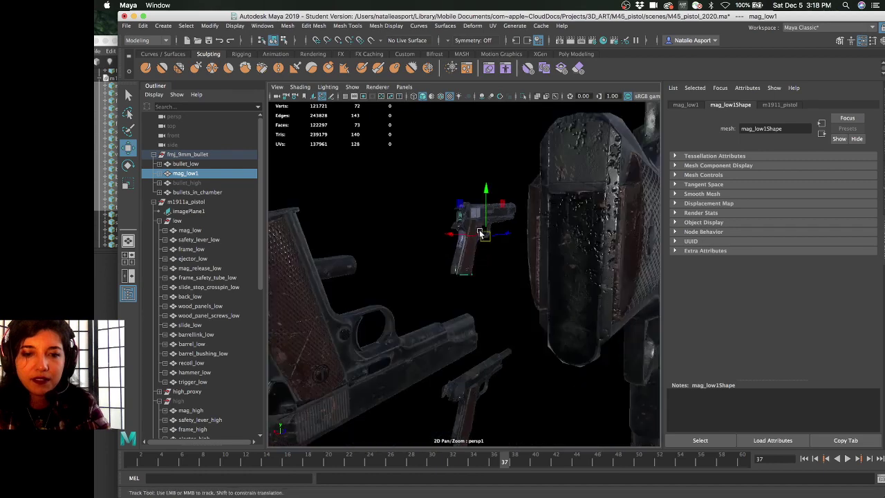
# Select slide_low of the cocked pistol and frame it from behind
pyautogui.keyDown('alt'); pyautogui.moveTo(479, 232); pyautogui.dragTo(460, 340); pyautogui.keyUp('alt')
pyautogui.click(461, 339)
pyautogui.click(462, 313)
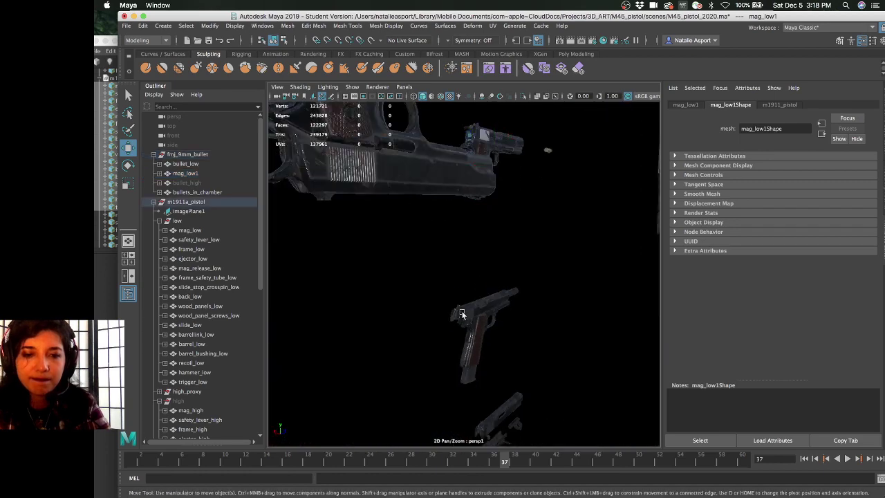
pyautogui.click(462, 314)
pyautogui.press('f')
pyautogui.keyDown('alt'); pyautogui.moveTo(490, 303); pyautogui.dragTo(499, 305); pyautogui.keyUp('alt')
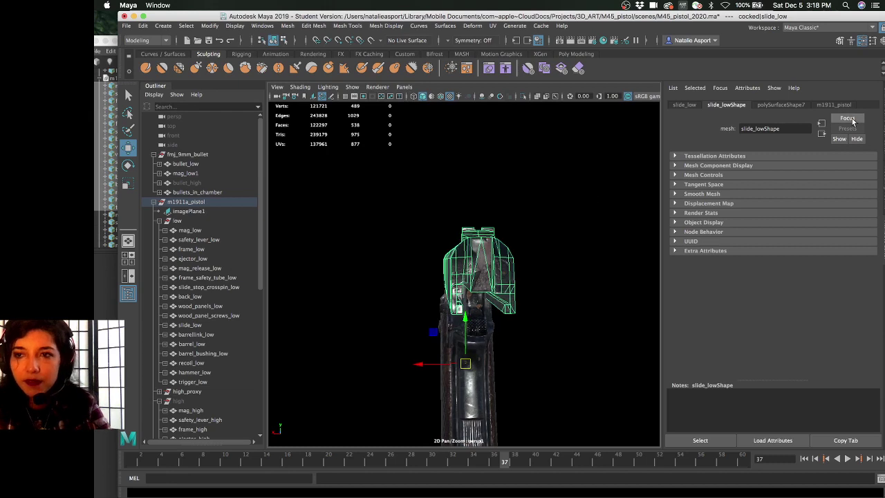
# Display the texture map assignments of the m1911_pistol StingrayPBS material on the cocked pistol's slide
pyautogui.hotkey('ctrl', 'a')
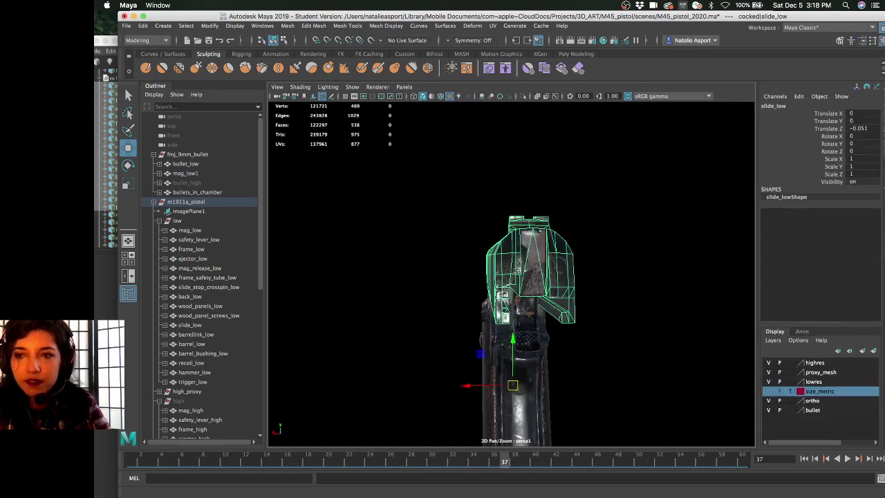
pyautogui.hotkey('ctrl', 'a')
pyautogui.click(849, 105)
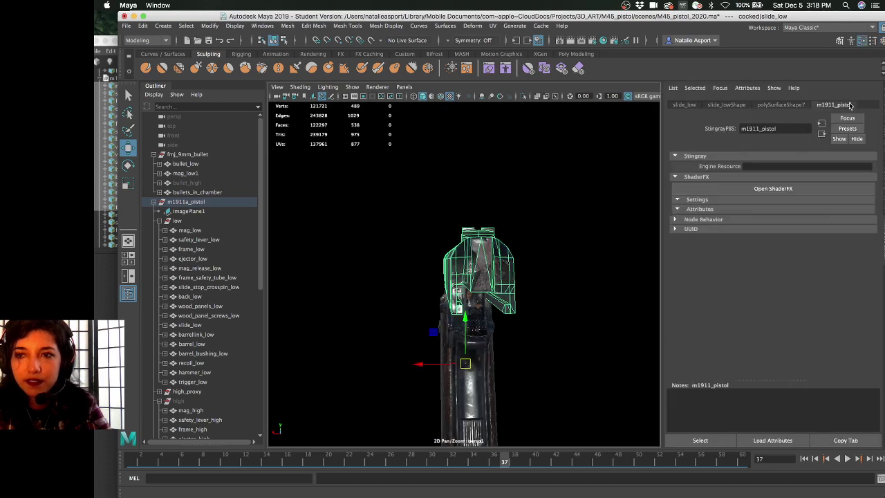
pyautogui.scroll(-10, 739, 260)
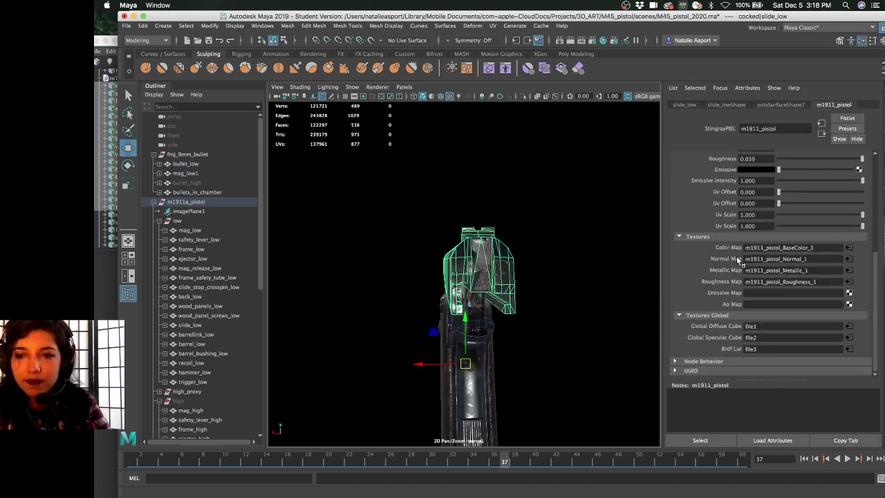
# Open the file node of the m1911_pistol material's color map and reload its image
pyautogui.click(848, 248)
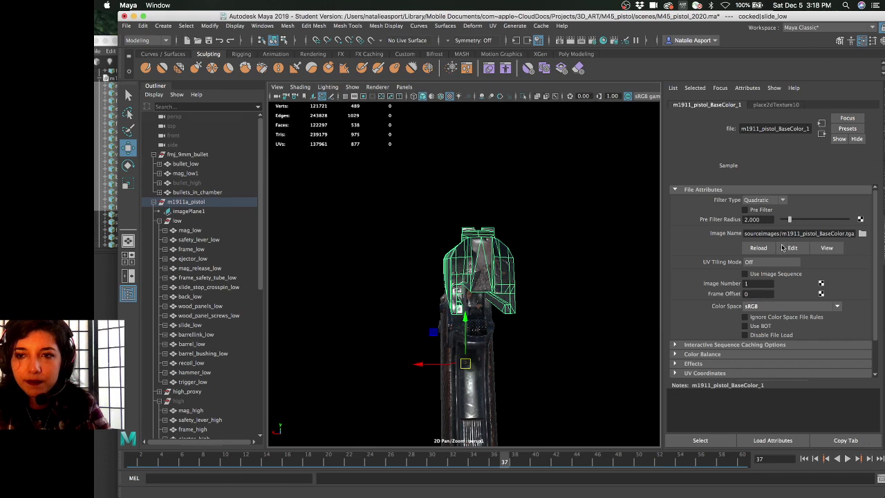
pyautogui.click(759, 248)
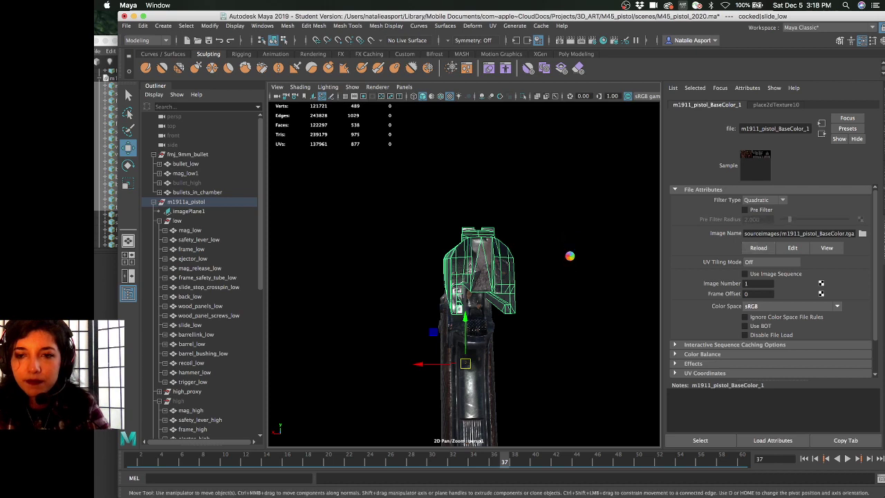
pyautogui.keyDown('alt'); pyautogui.moveTo(570, 257); pyautogui.dragTo(564, 246); pyautogui.keyUp('alt')
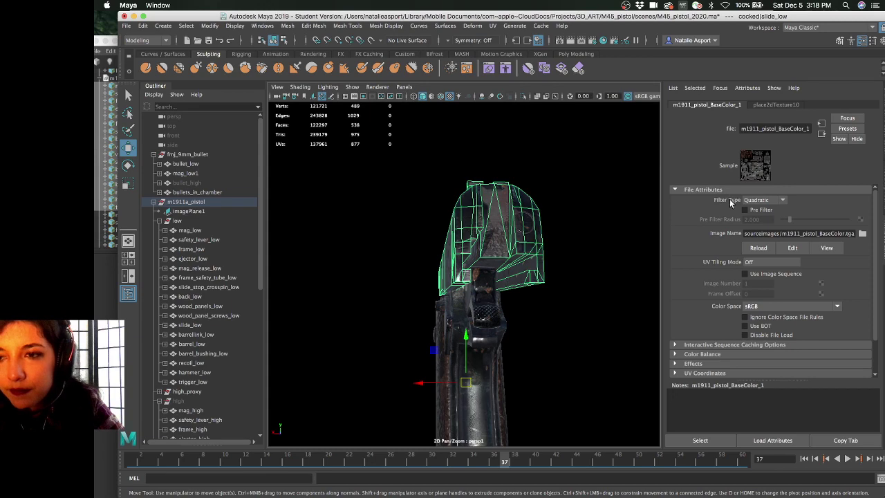
# Browse the sourceimages folder from the color map's image name and preview m1911_pistol_low_m1911_pistol_Diffuse.tga
pyautogui.click(862, 234)
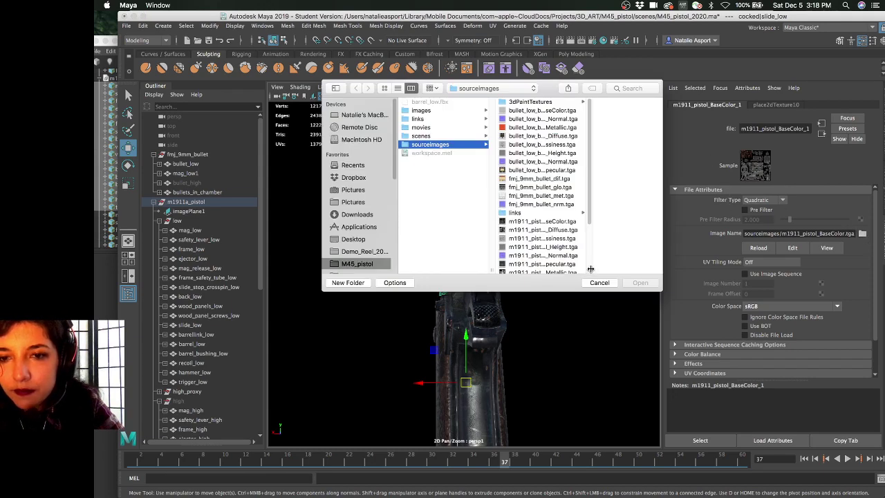
pyautogui.moveTo(589, 269); pyautogui.dragTo(634, 269)
pyautogui.scroll(-3, 589, 211)
pyautogui.scroll(-3, 589, 211)
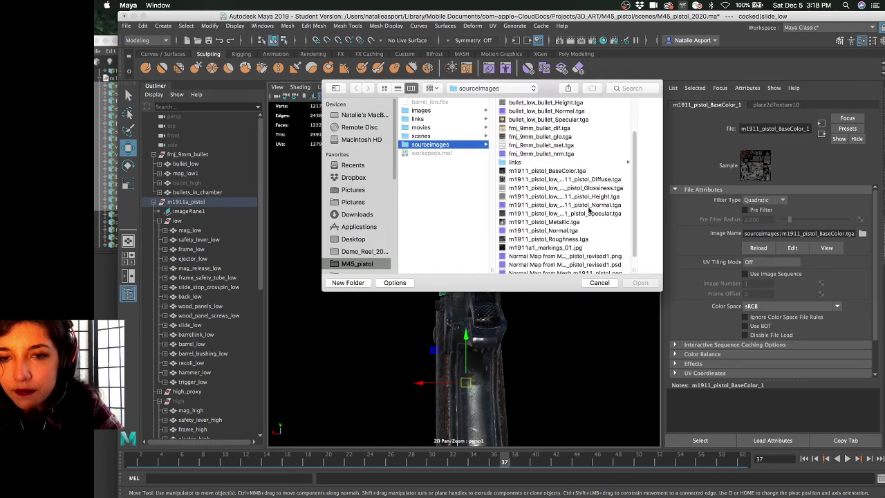
pyautogui.click(580, 173)
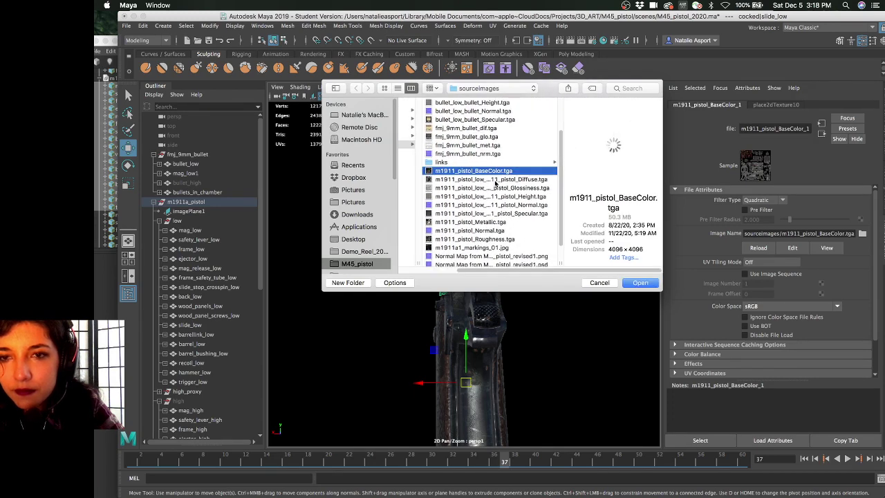
pyautogui.click(495, 181)
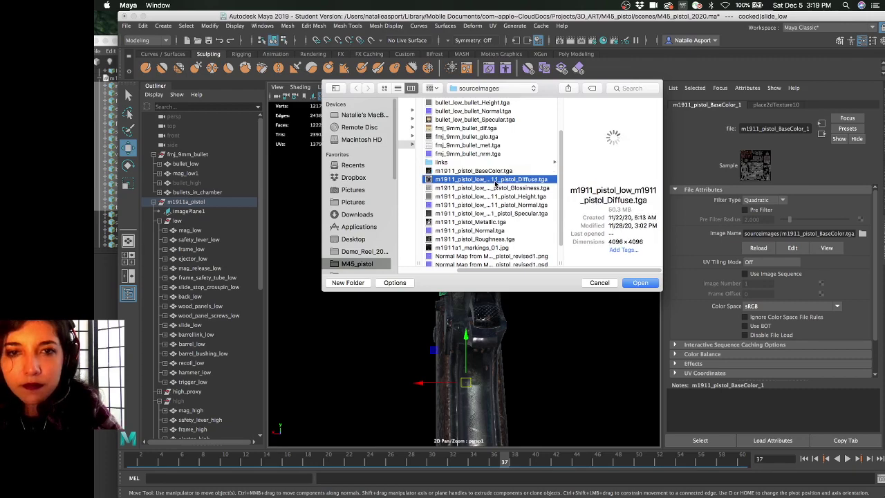
pyautogui.press('space')
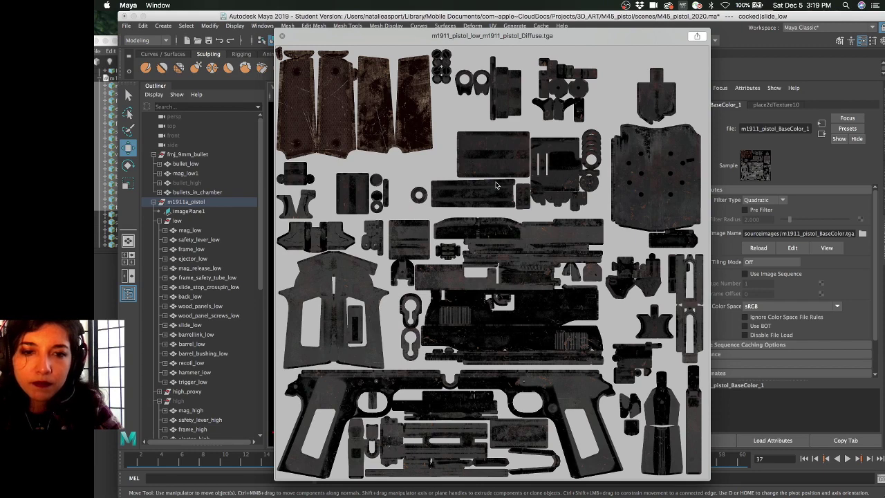
# Preview m1911_pistol_BaseColor.tga for comparison and close the file browser without choosing another image
pyautogui.press('Up')
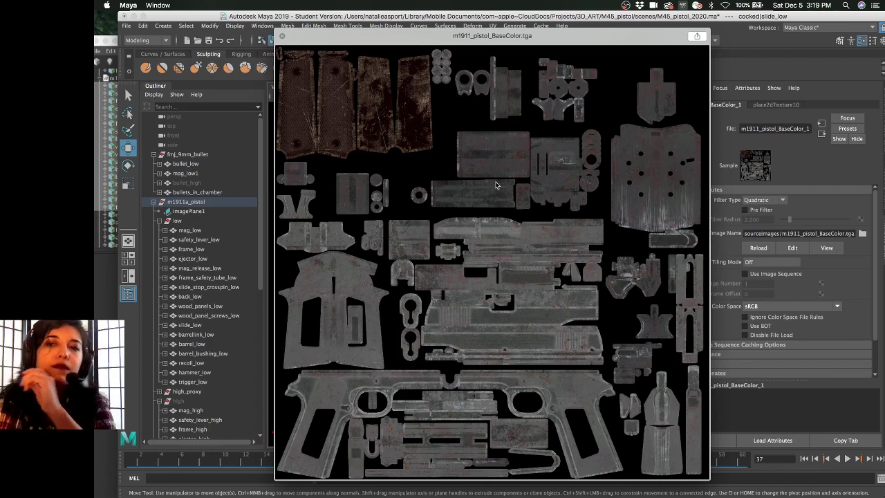
pyautogui.press('space')
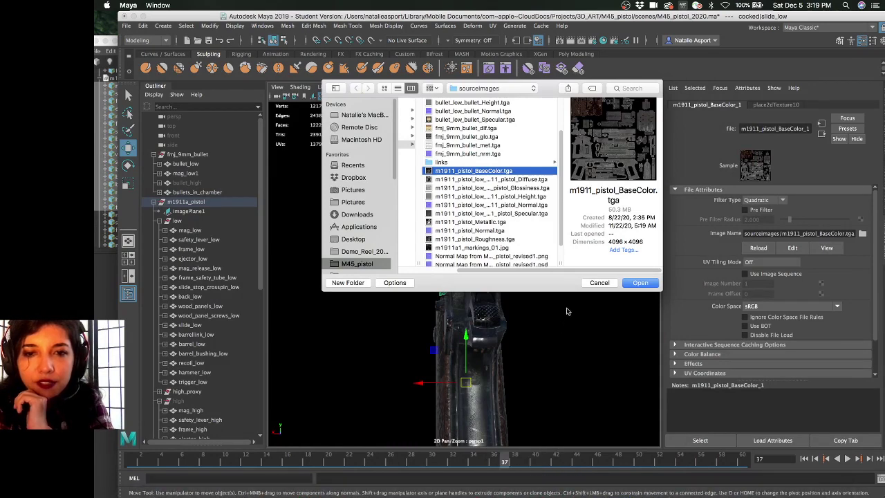
pyautogui.scroll(-2, 539, 179)
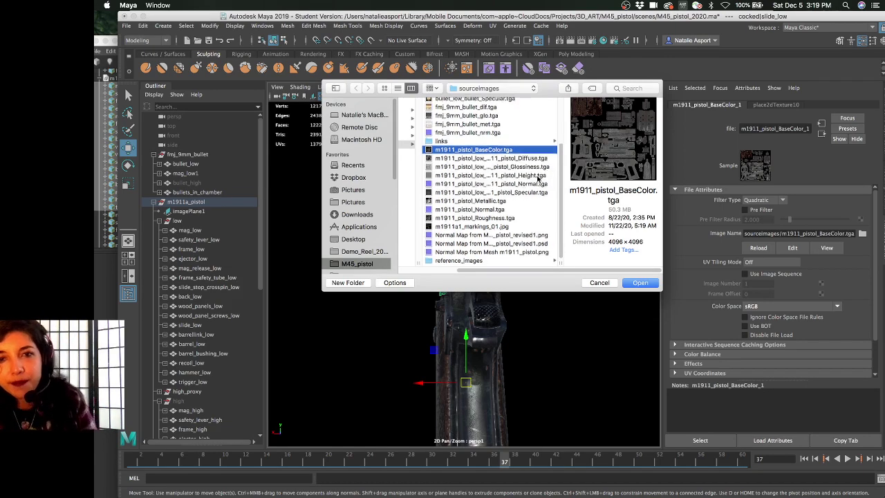
pyautogui.click(599, 283)
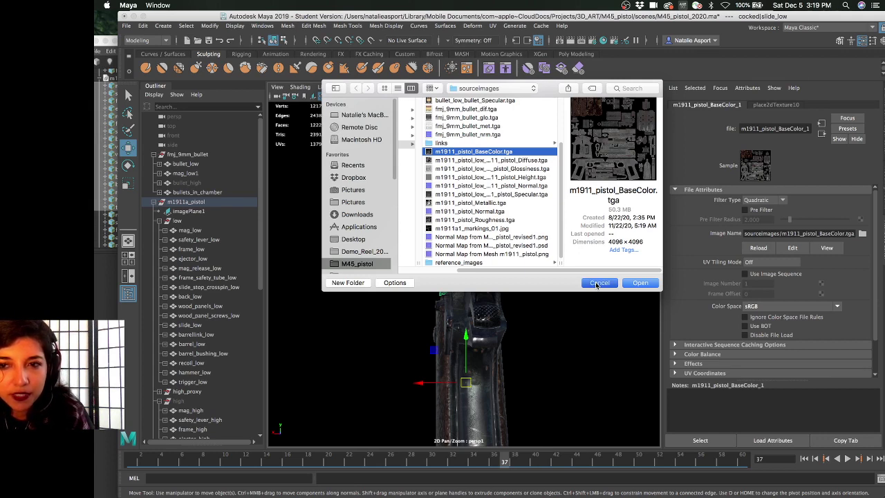
pyautogui.click(598, 283)
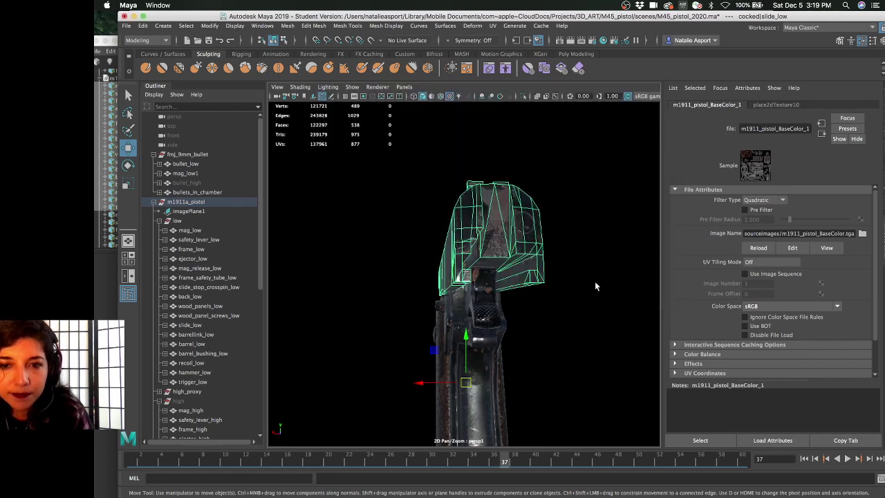
# Reselect the cocked pistol's slide_low and return to the m1911_pistol material's texture assignments
pyautogui.click(556, 309)
pyautogui.click(463, 233)
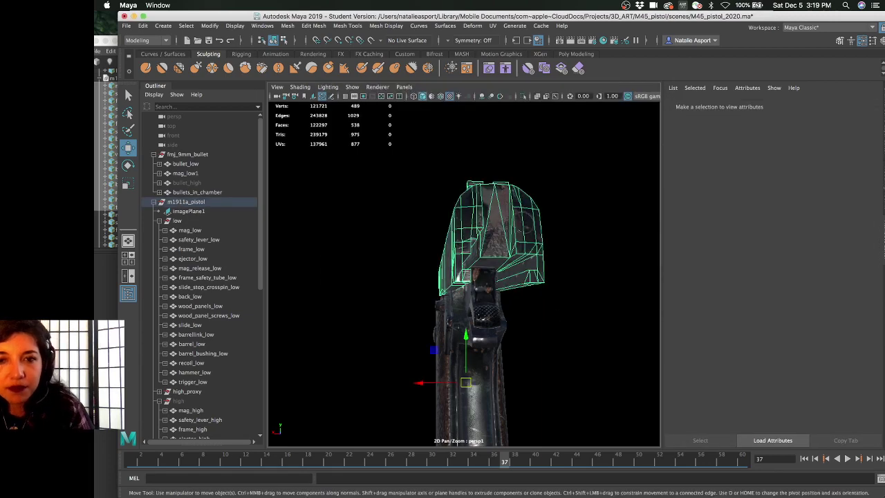
pyautogui.click(559, 378)
pyautogui.click(463, 274)
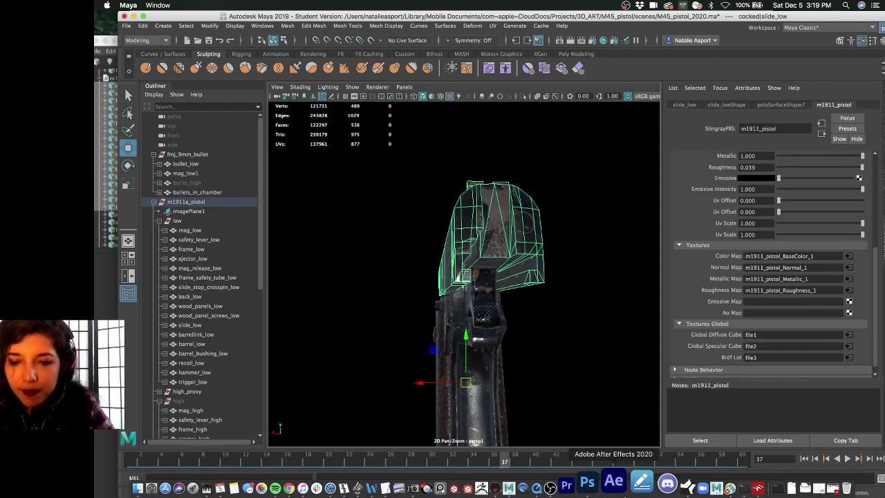
# Launch Substance Painter and close the IK Product Manager window
pyautogui.click(485, 492)
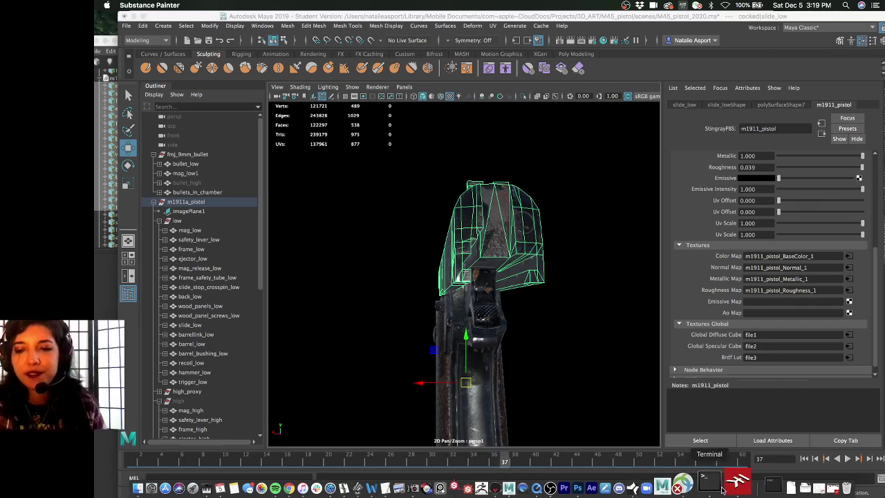
pyautogui.click(734, 486)
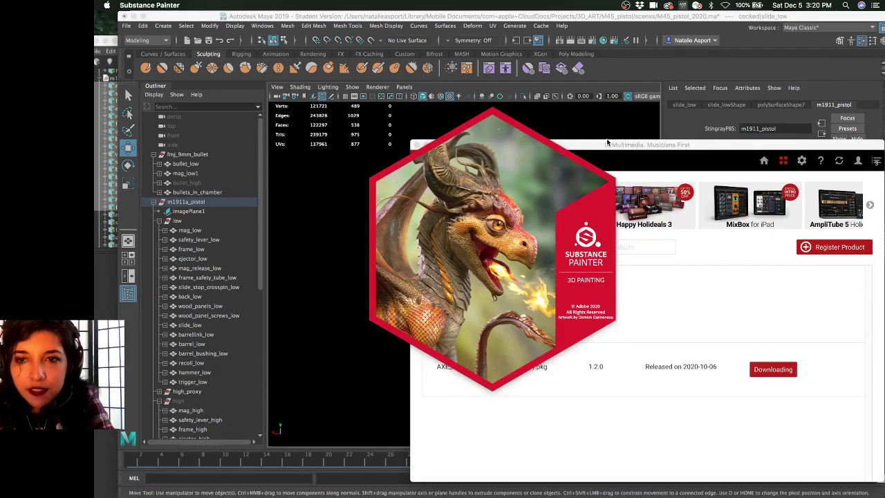
pyautogui.moveTo(607, 143); pyautogui.dragTo(604, 139)
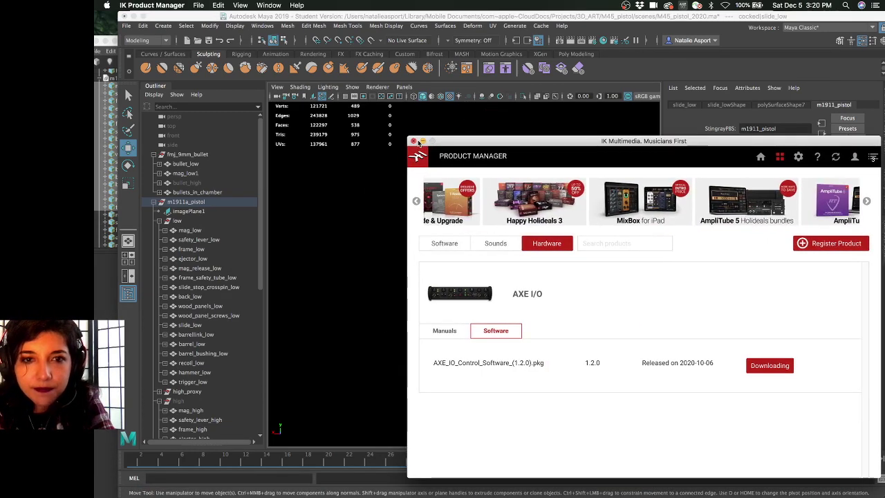
pyautogui.click(414, 141)
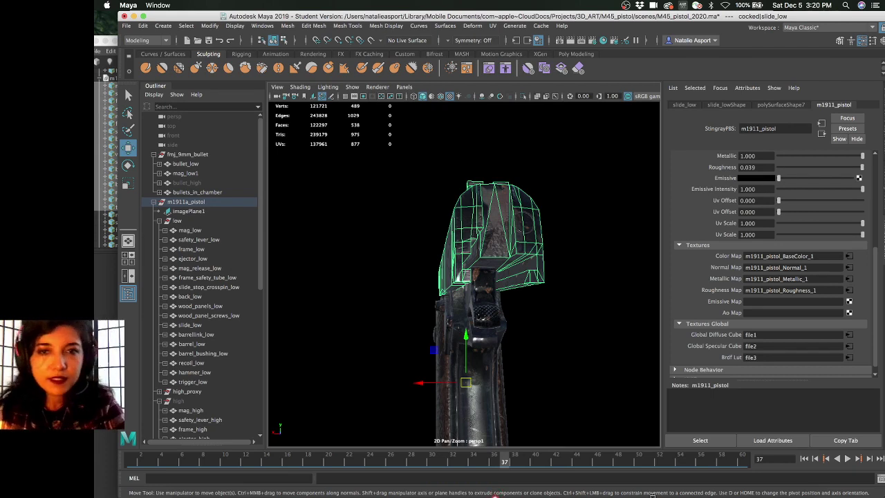
# Deselect the slide in Maya and save the M45_pistol_2020.ma scene, accepting the student version notice
pyautogui.click(608, 261)
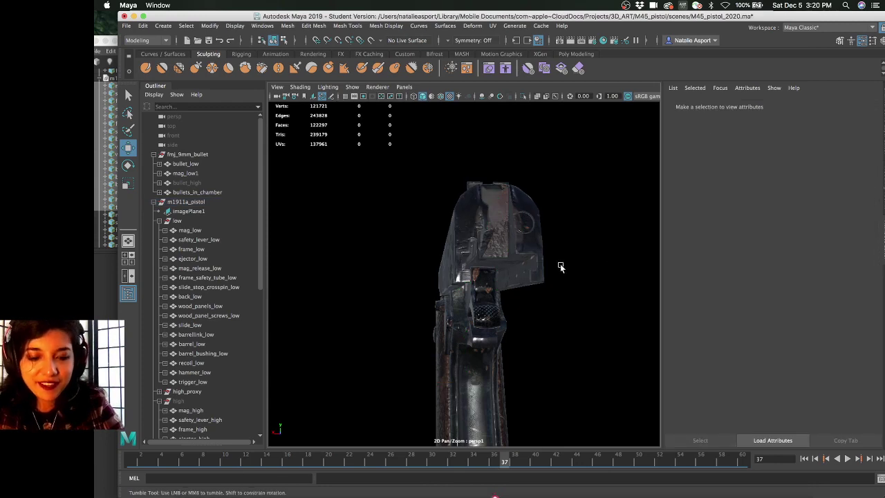
pyautogui.keyDown('alt'); pyautogui.moveTo(559, 266); pyautogui.dragTo(560, 277); pyautogui.keyUp('alt')
pyautogui.press('super+s')
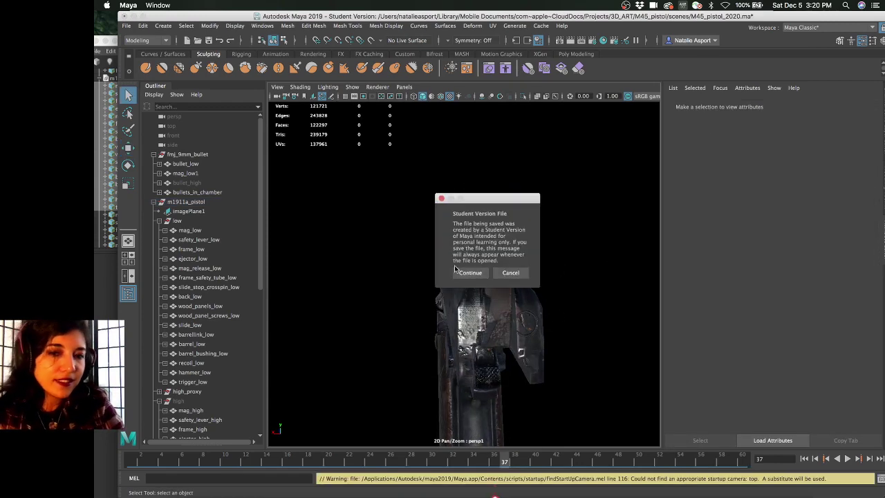
pyautogui.click(456, 272)
pyautogui.press('w')
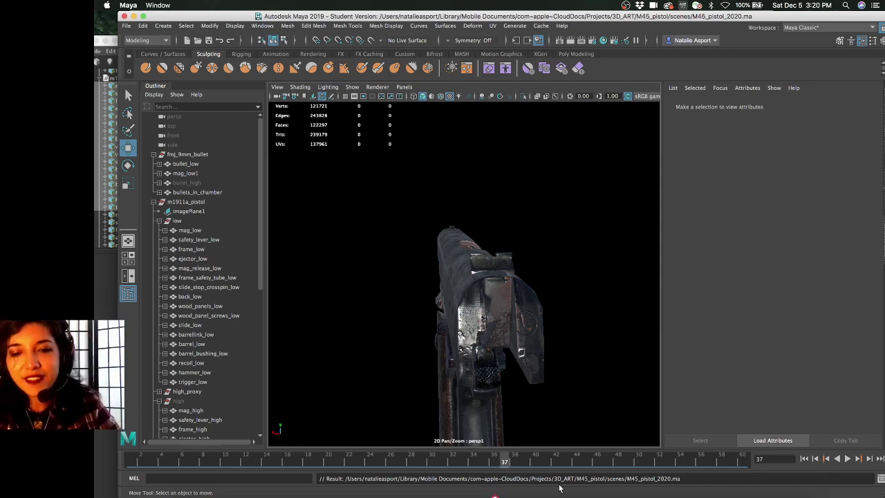
# Switch to Substance Painter, dismiss the welcome window and open the recent project m1911_pistol_2020.spp
pyautogui.click(492, 484)
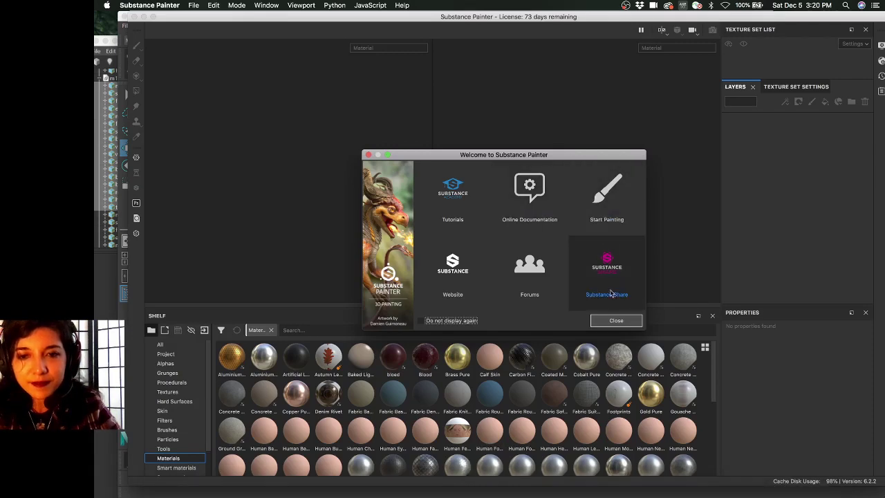
pyautogui.click(616, 320)
pyautogui.click(199, 6)
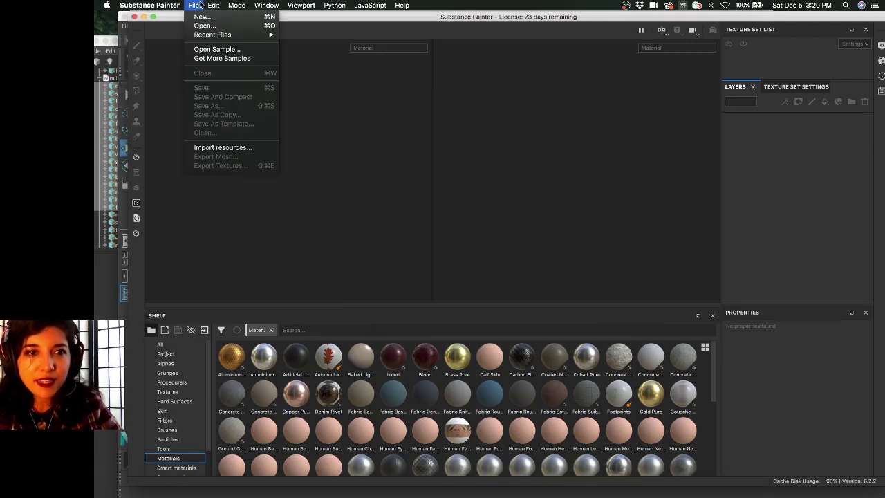
pyautogui.moveTo(242, 38)
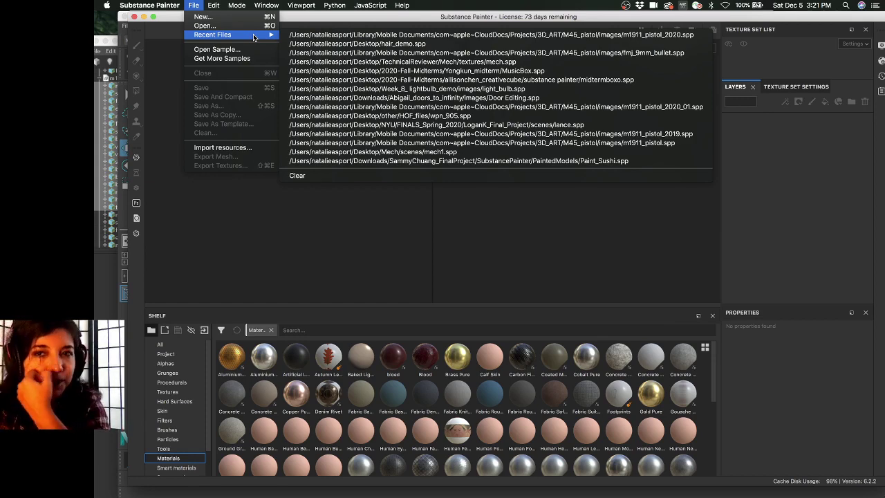
pyautogui.click(448, 35)
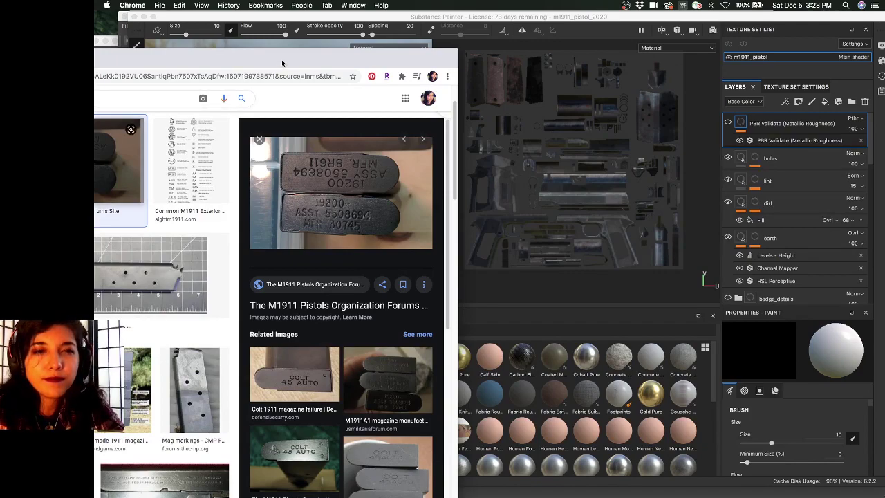
# Bring the browser's "m1911 magazine marking" image results fully into view and examine the photo comparing stacked Colt magazine base markings
pyautogui.moveTo(282, 63)
pyautogui.mouseDown()
pyautogui.moveTo(511, 17)
pyautogui.moveTo(539, 20)
pyautogui.mouseUp()
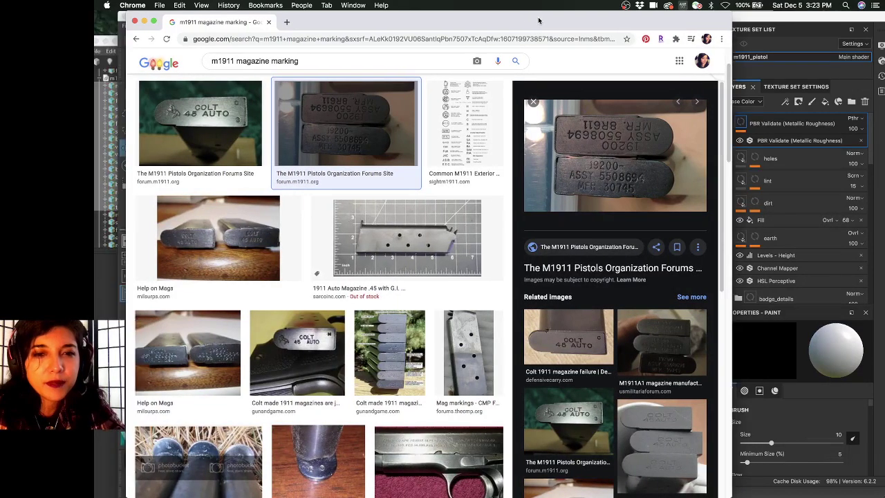
pyautogui.scroll(-2, 395, 318)
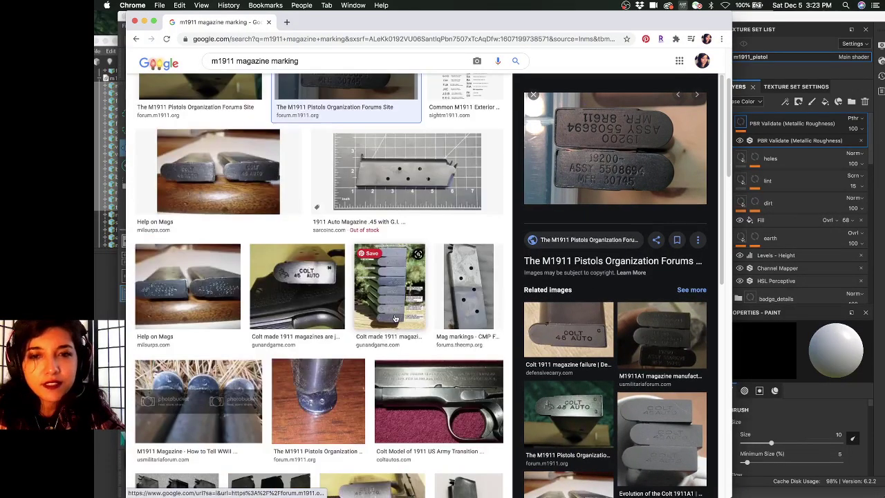
pyautogui.scroll(1, 394, 318)
pyautogui.click(393, 297)
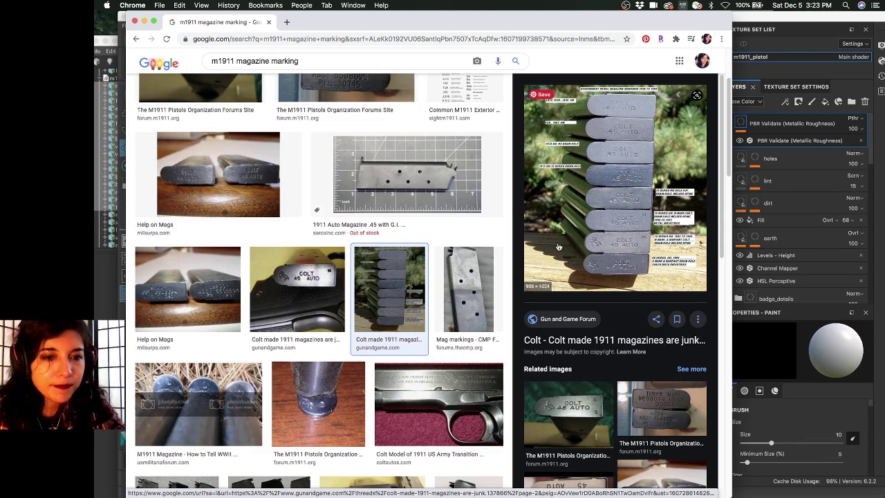
pyautogui.scroll(3, 559, 247)
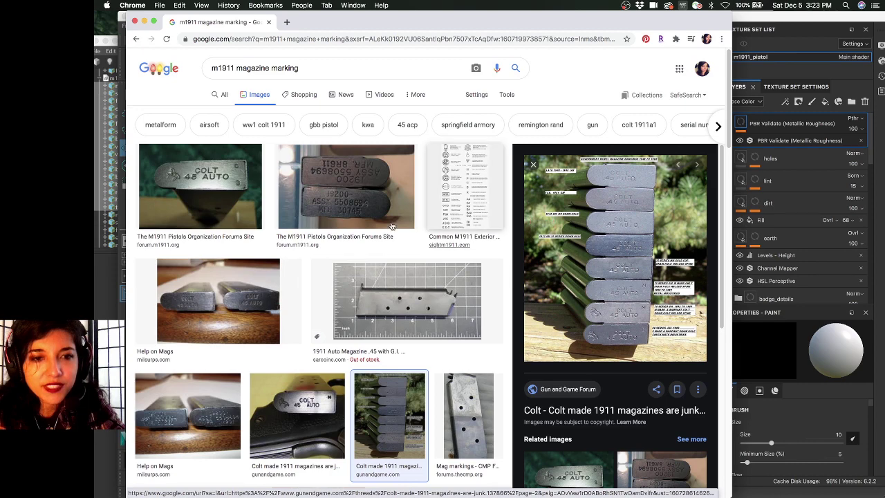
# Examine more magazine reference photos, including the WWII USGI Colt 1911 magazine from WorthPoint, and move the browser window aside
pyautogui.scroll(-1, 363, 207)
pyautogui.scroll(-5, 363, 208)
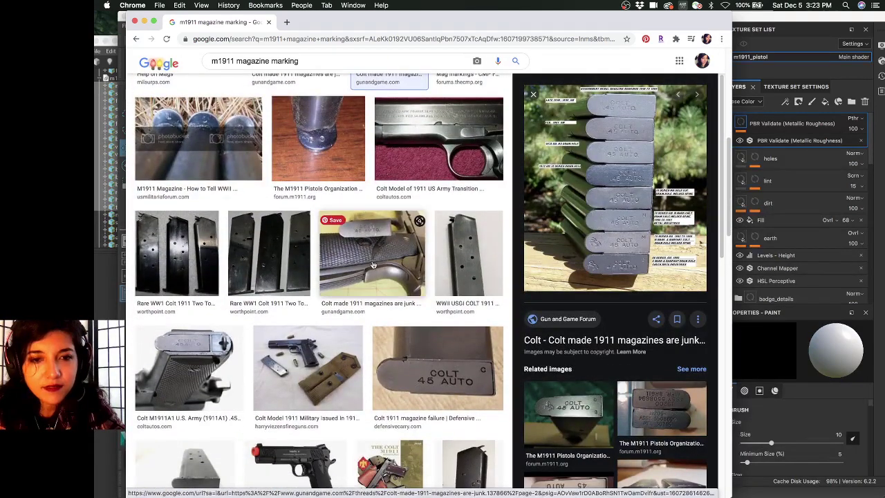
pyautogui.click(374, 265)
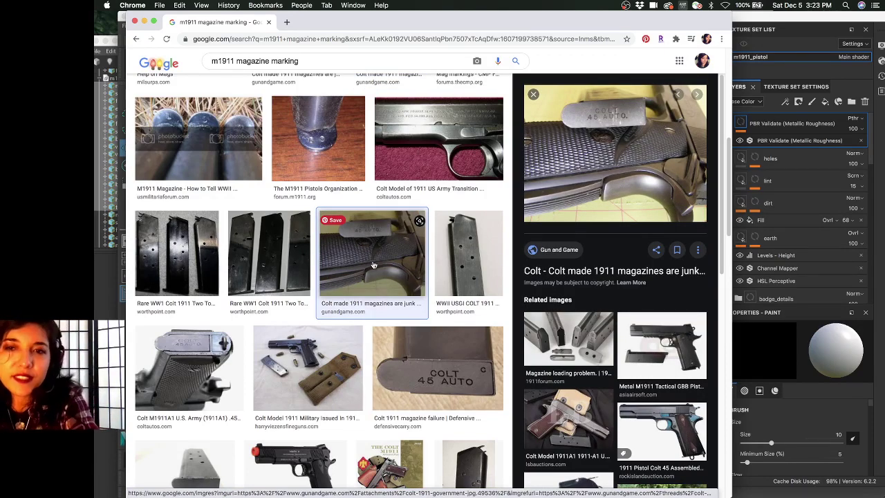
pyautogui.click(240, 274)
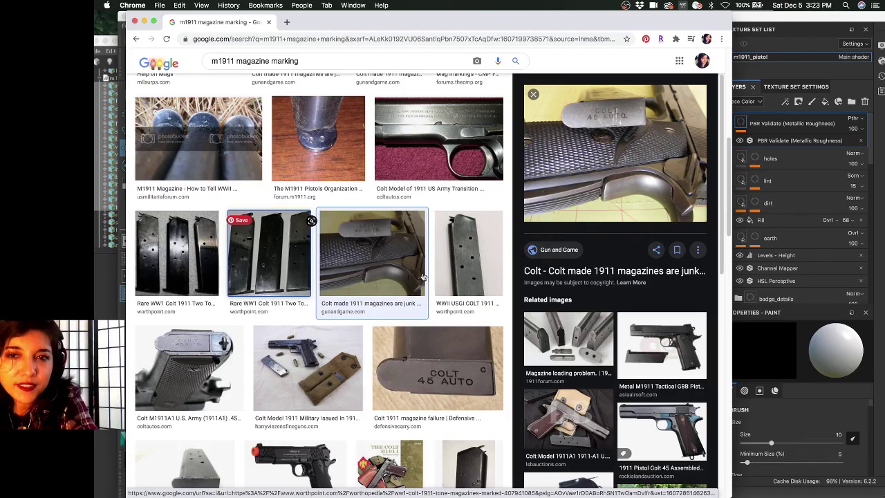
pyautogui.click(457, 275)
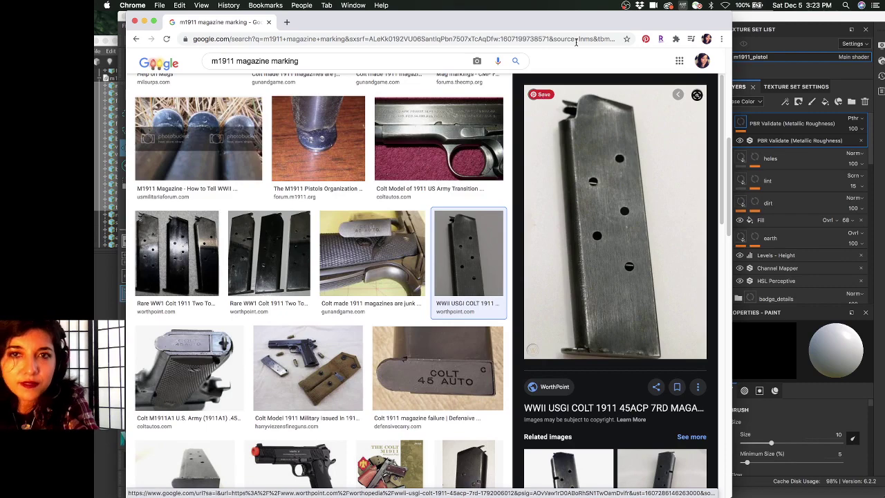
pyautogui.moveTo(583, 24); pyautogui.dragTo(884, 24)
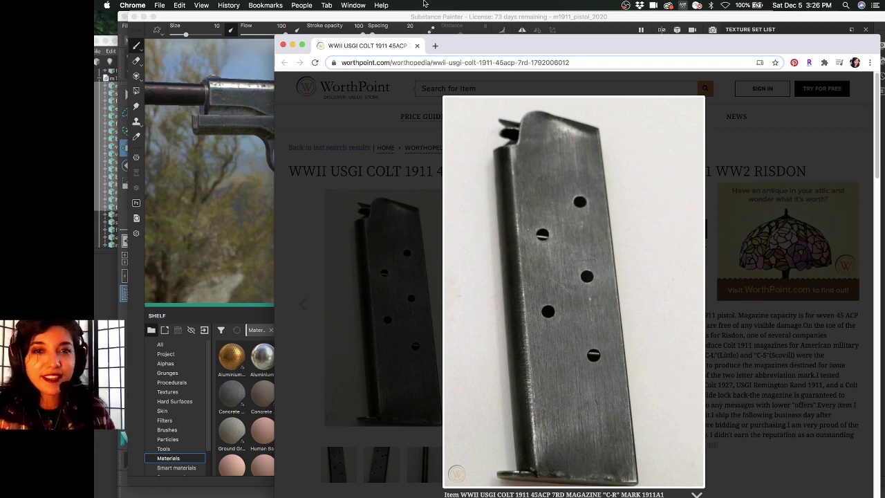
# Move the magazine reference browser window aside and bring the Substance Painter window fully into view
pyautogui.moveTo(473, 45); pyautogui.dragTo(488, 43)
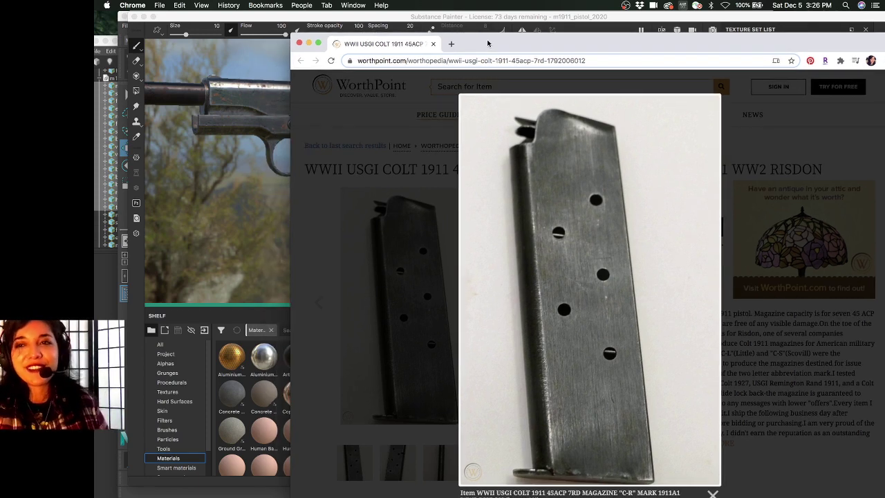
pyautogui.click(497, 20)
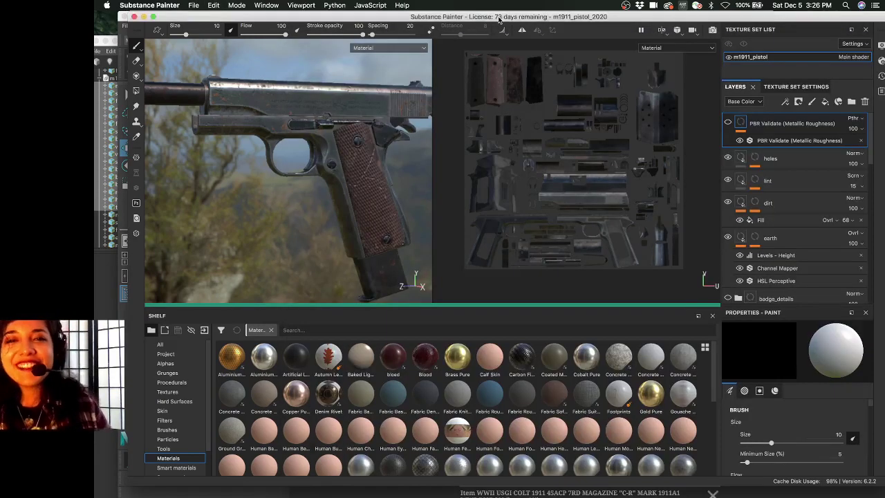
pyautogui.moveTo(495, 20); pyautogui.dragTo(486, 20)
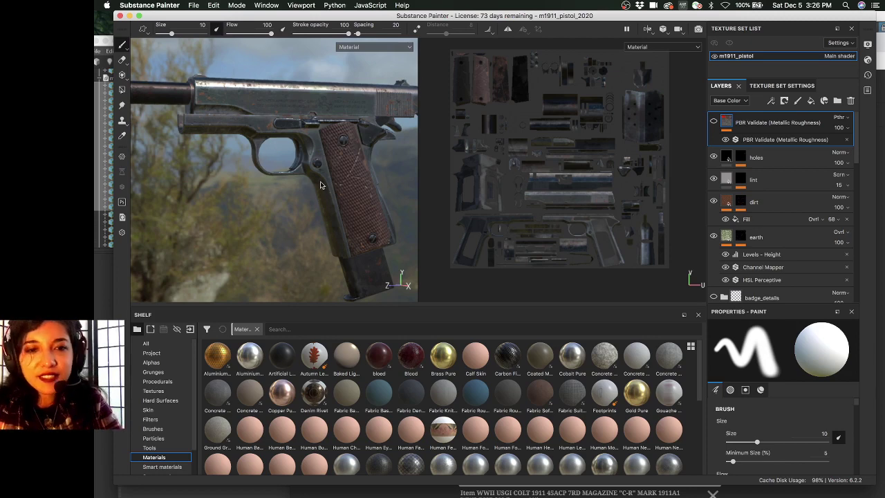
# Examine the pistol's grip and magazine in the 3D view and the magazine base piece in the UV layout
pyautogui.keyDown('alt'); pyautogui.moveTo(343, 158); pyautogui.dragTo(314, 148); pyautogui.keyUp('alt')
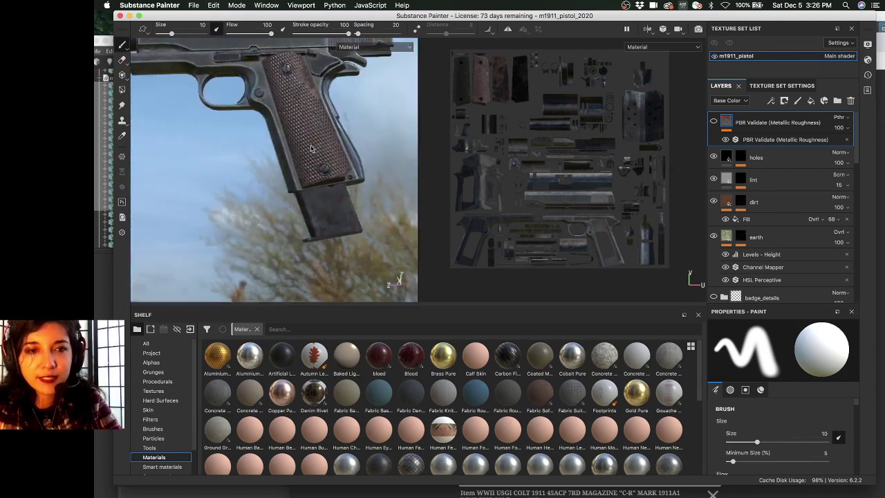
pyautogui.keyDown('alt'); pyautogui.moveTo(294, 55); pyautogui.dragTo(302, 207, button='middle'); pyautogui.keyUp('alt')
pyautogui.keyDown('alt'); pyautogui.moveTo(303, 105); pyautogui.dragTo(235, 97, button='right'); pyautogui.keyUp('alt')
pyautogui.keyDown('alt'); pyautogui.moveTo(334, 118); pyautogui.dragTo(289, 138, button='middle'); pyautogui.keyUp('alt')
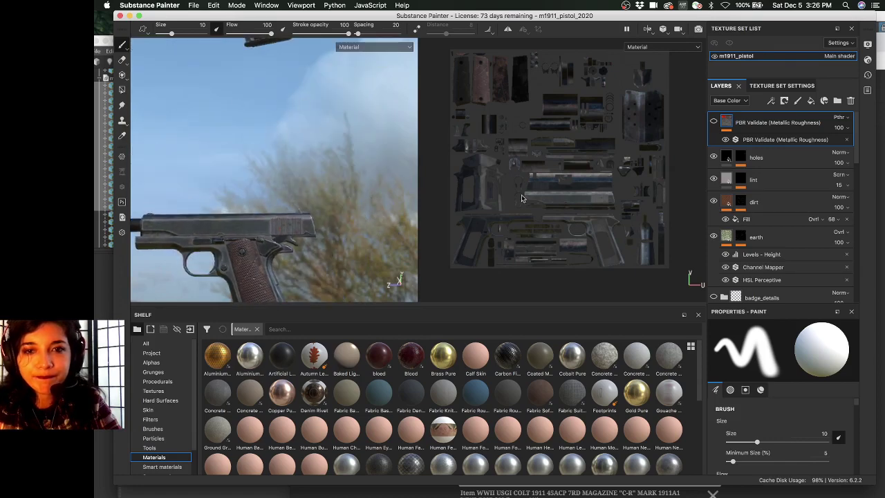
pyautogui.keyDown('alt'); pyautogui.moveTo(603, 216); pyautogui.dragTo(561, 166, button='middle'); pyautogui.keyUp('alt')
pyautogui.scroll(3, 472, 202)
pyautogui.scroll(2, 455, 213)
pyautogui.keyDown('alt'); pyautogui.moveTo(436, 212); pyautogui.dragTo(548, 180, button='middle'); pyautogui.keyUp('alt')
pyautogui.scroll(3, 554, 180)
pyautogui.scroll(-5, 549, 180)
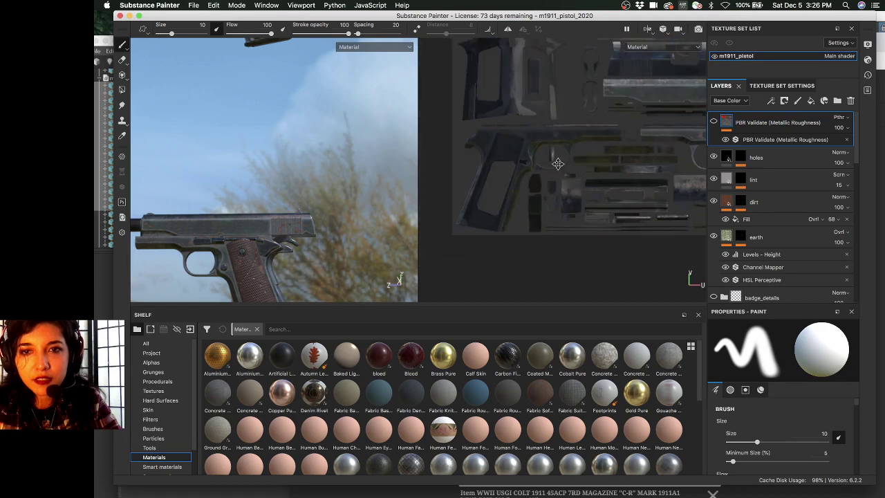
pyautogui.scroll(6, 607, 153)
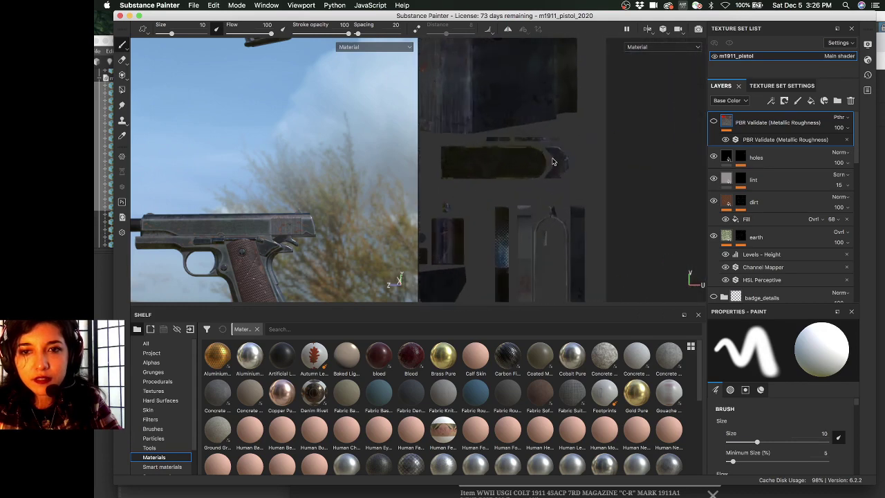
pyautogui.keyDown('shift'); pyautogui.moveTo(528, 122); pyautogui.dragTo(574, 136, button='right'); pyautogui.keyUp('shift')
pyautogui.keyDown('alt'); pyautogui.moveTo(574, 135); pyautogui.dragTo(589, 119, button='middle'); pyautogui.keyUp('alt')
pyautogui.keyDown('alt'); pyautogui.moveTo(550, 140); pyautogui.dragTo(629, 155, button='right'); pyautogui.keyUp('alt')
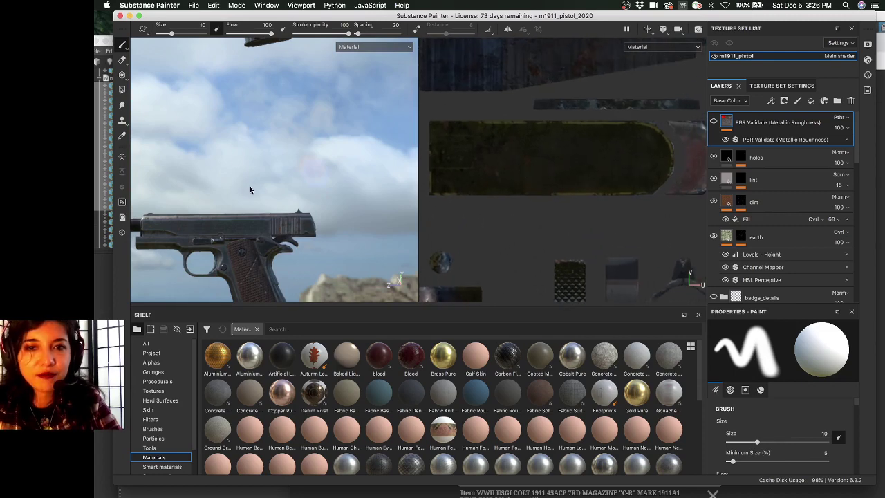
# Examine the underside of the pistol grip and the magazine base plate up close in the 3D view
pyautogui.scroll(-2, 250, 186)
pyautogui.keyDown('alt'); pyautogui.moveTo(242, 284); pyautogui.dragTo(262, 186, button='middle'); pyautogui.keyUp('alt')
pyautogui.keyDown('alt'); pyautogui.moveTo(278, 232); pyautogui.dragTo(270, 201, button='middle'); pyautogui.keyUp('alt')
pyautogui.keyDown('alt'); pyautogui.moveTo(264, 198); pyautogui.dragTo(367, 158); pyautogui.keyUp('alt')
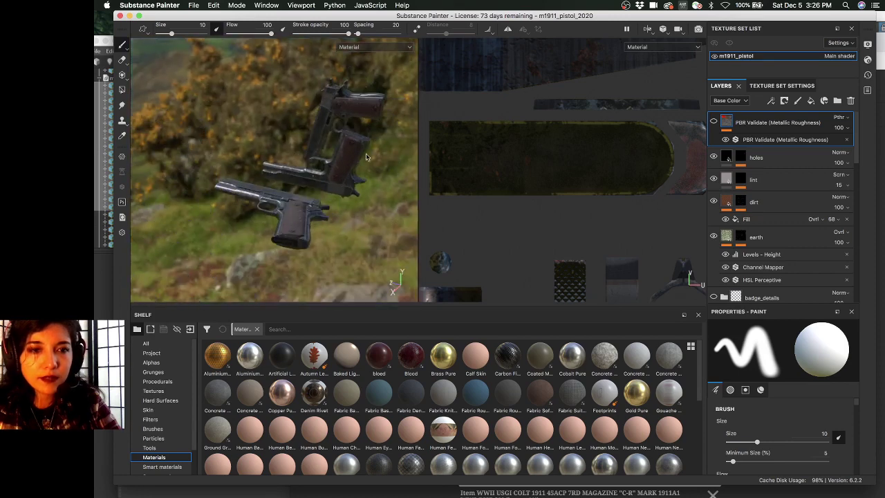
pyautogui.keyDown('alt'); pyautogui.moveTo(367, 158); pyautogui.dragTo(318, 200, button='middle'); pyautogui.keyUp('alt')
pyautogui.keyDown('alt'); pyautogui.moveTo(319, 201); pyautogui.dragTo(351, 167, button='right'); pyautogui.keyUp('alt')
pyautogui.keyDown('alt'); pyautogui.moveTo(352, 166); pyautogui.dragTo(260, 277, button='middle'); pyautogui.keyUp('alt')
pyautogui.keyDown('alt'); pyautogui.moveTo(260, 277); pyautogui.dragTo(479, 262, button='right'); pyautogui.keyUp('alt')
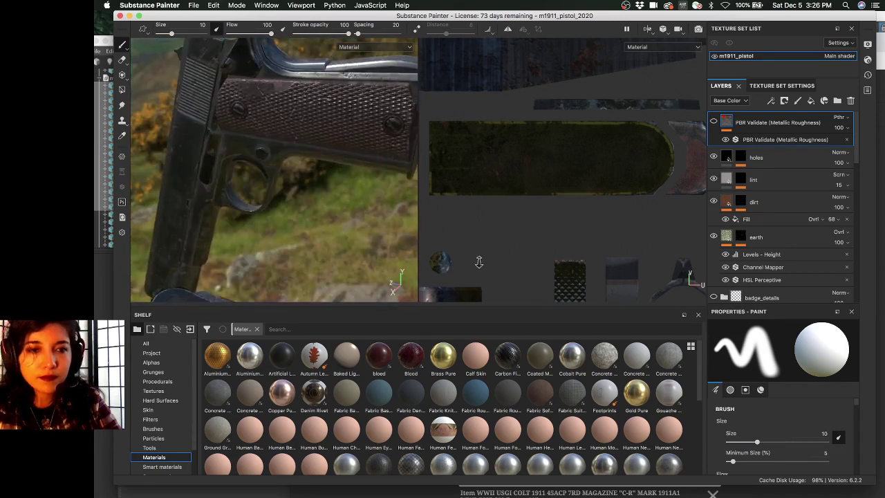
pyautogui.keyDown('alt'); pyautogui.moveTo(478, 262); pyautogui.dragTo(311, 237); pyautogui.keyUp('alt')
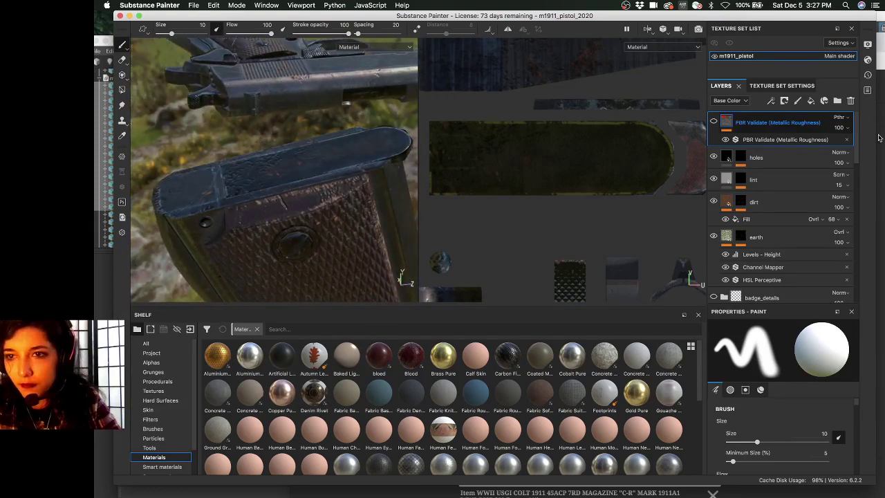
# Expand the details folder and its nested markings folder in the layer stack
pyautogui.scroll(-5, 775, 200)
pyautogui.click(755, 189)
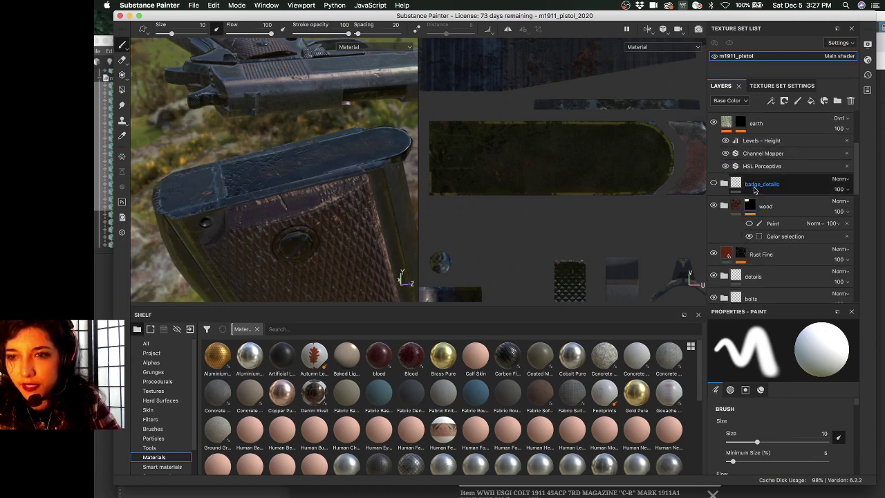
pyautogui.scroll(-2, 768, 208)
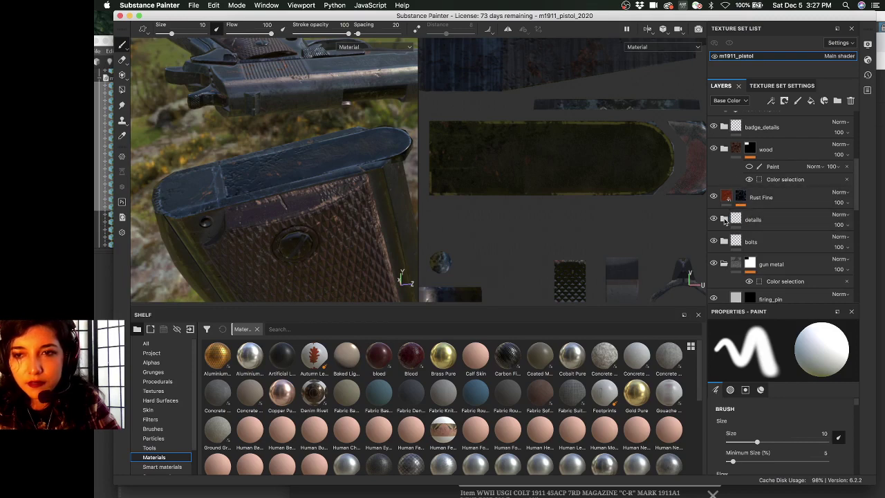
pyautogui.click(724, 219)
pyautogui.click(776, 164)
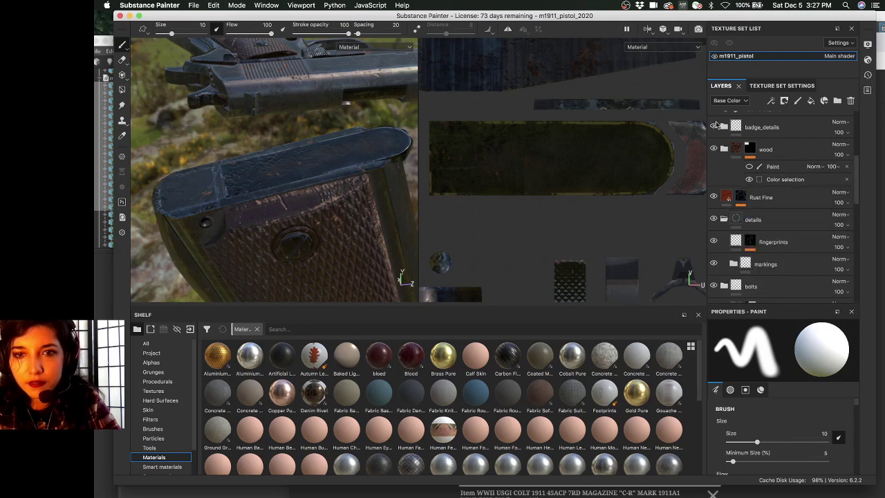
pyautogui.click(788, 200)
pyautogui.scroll(-2, 789, 201)
pyautogui.click(781, 207)
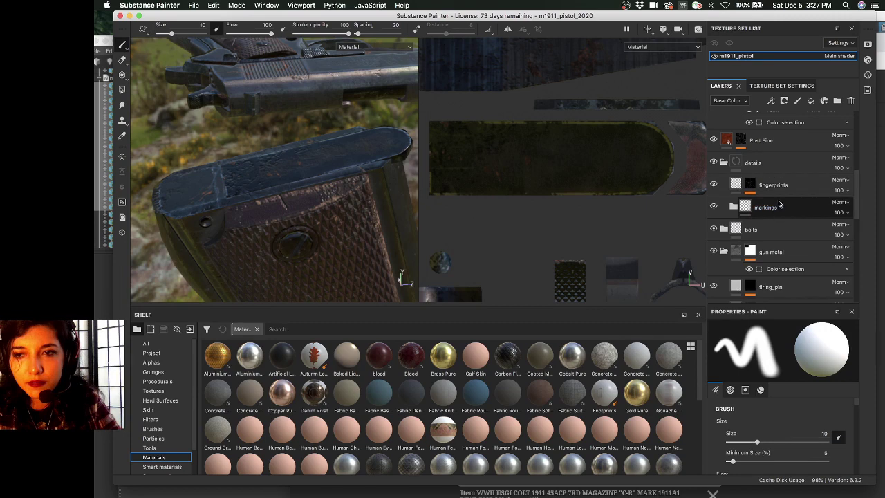
pyautogui.click(738, 210)
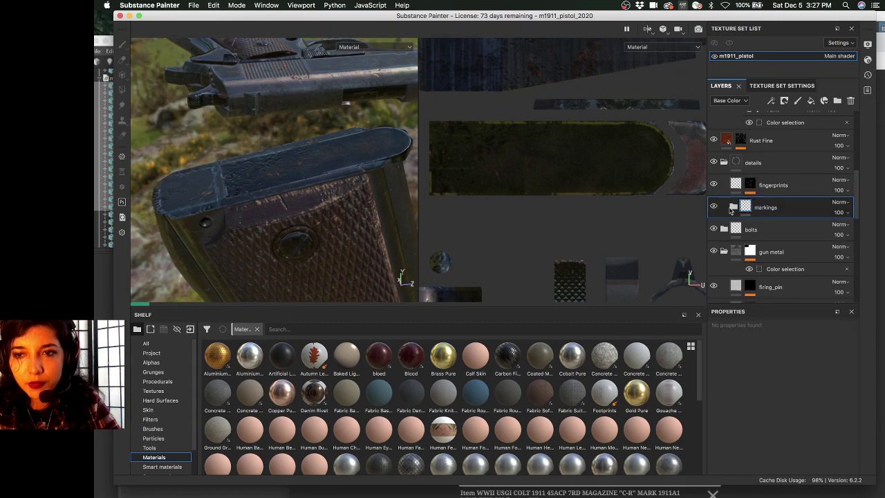
pyautogui.click(733, 207)
pyautogui.click(796, 229)
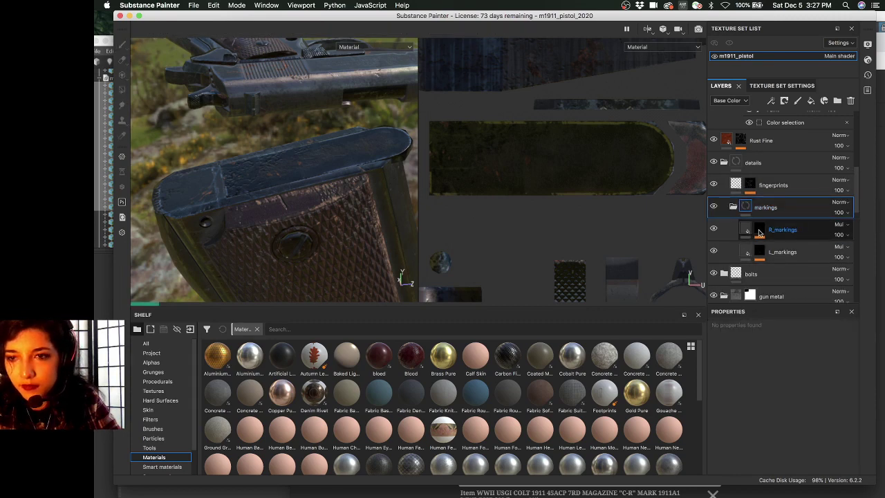
# Duplicate the R_markings layer inside the markings folder
pyautogui.click(747, 229)
pyautogui.press('super+d')
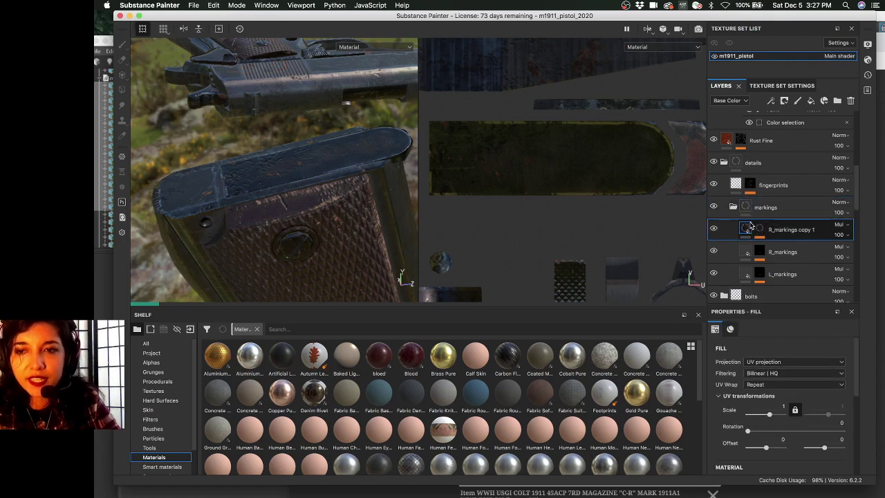
pyautogui.doubleClick(786, 231)
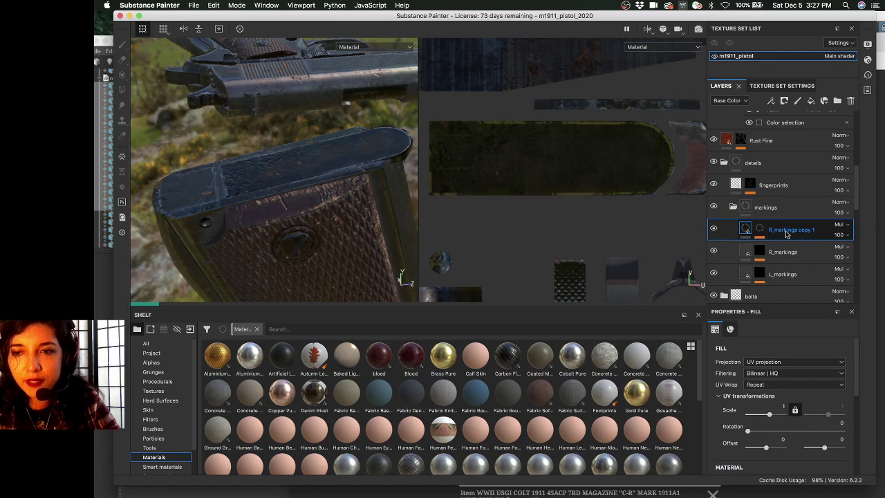
pyautogui.press('Return')
# Delete all the model and number fills from the duplicated markings layer's mask, keeping only the Sharpen filter
pyautogui.click(759, 230)
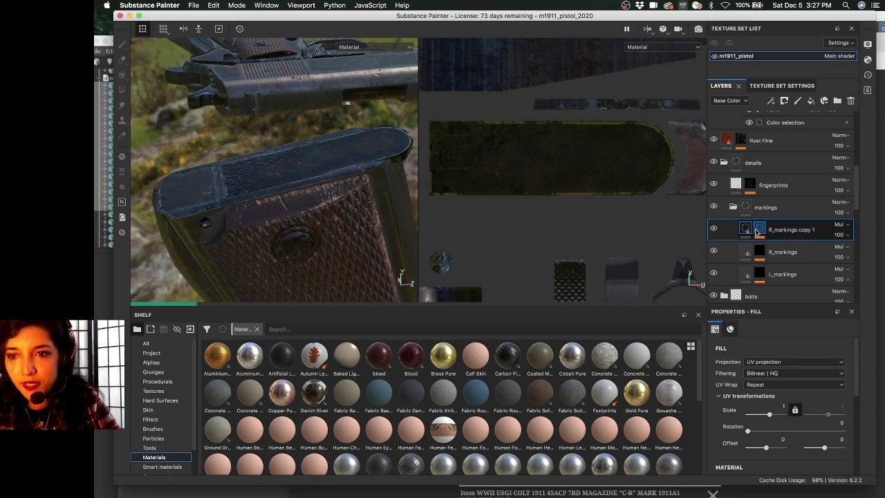
pyautogui.click(807, 235)
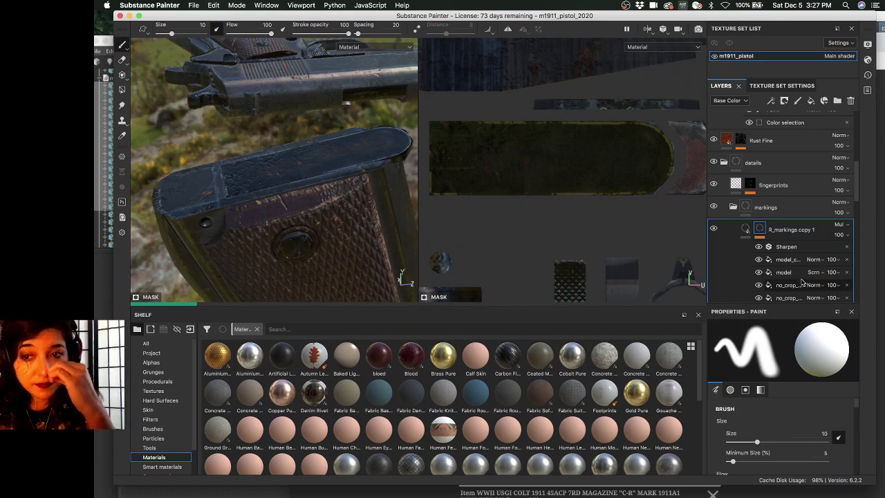
pyautogui.click(846, 260)
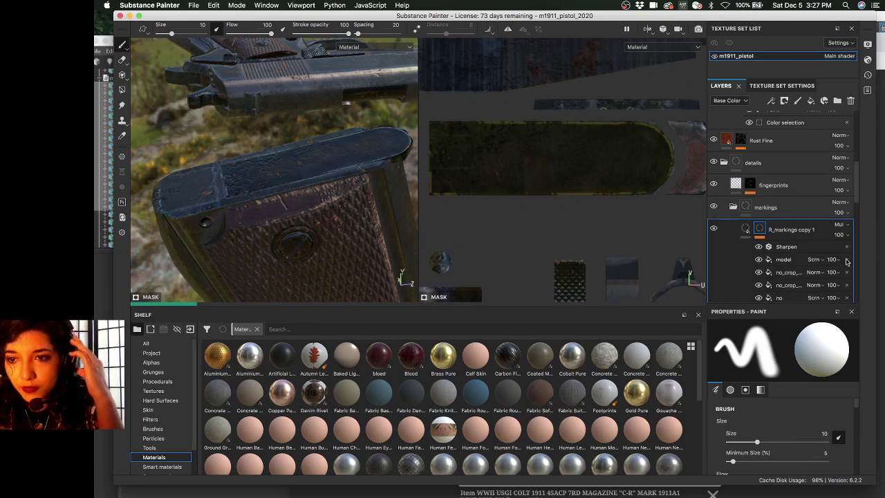
pyautogui.click(847, 260)
pyautogui.click(847, 260)
pyautogui.click(846, 260)
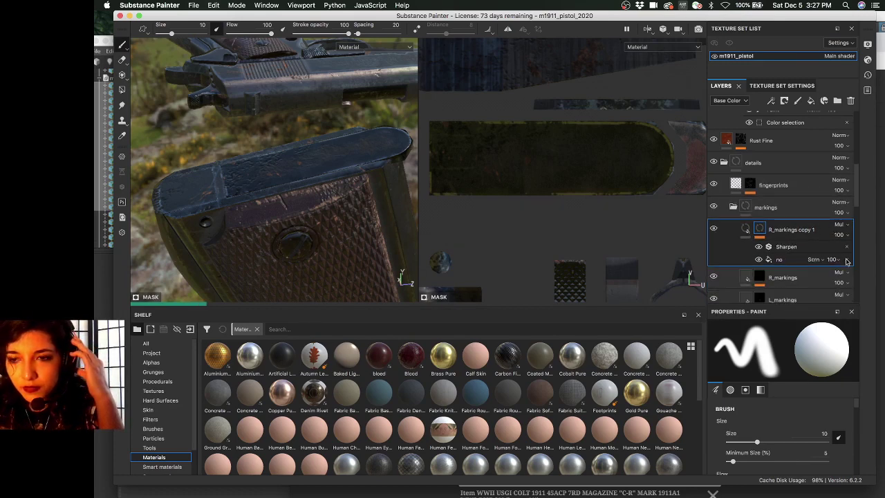
pyautogui.click(769, 260)
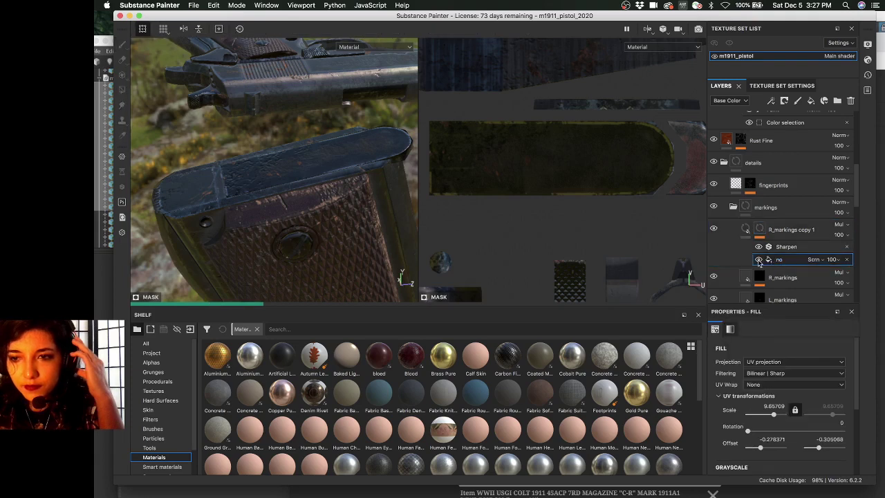
pyautogui.click(848, 260)
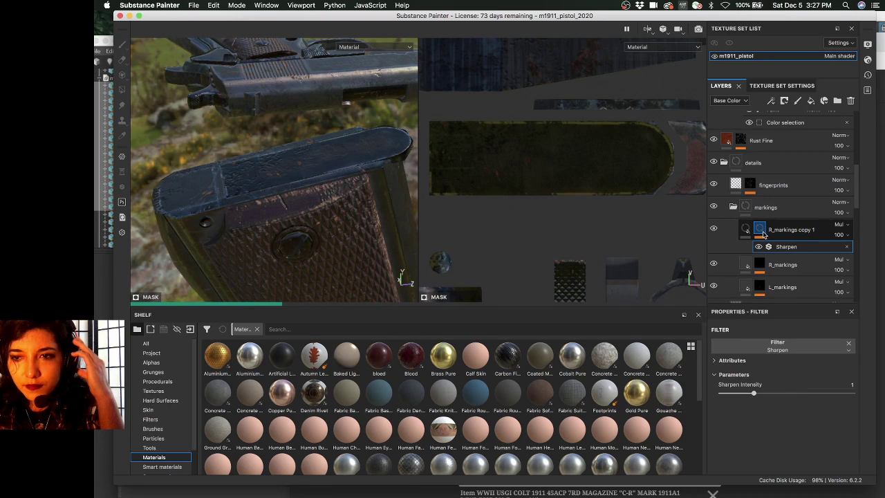
# Select the duplicated layer's mask and browse the shelf's alphas down to the text stamps
pyautogui.click(762, 231)
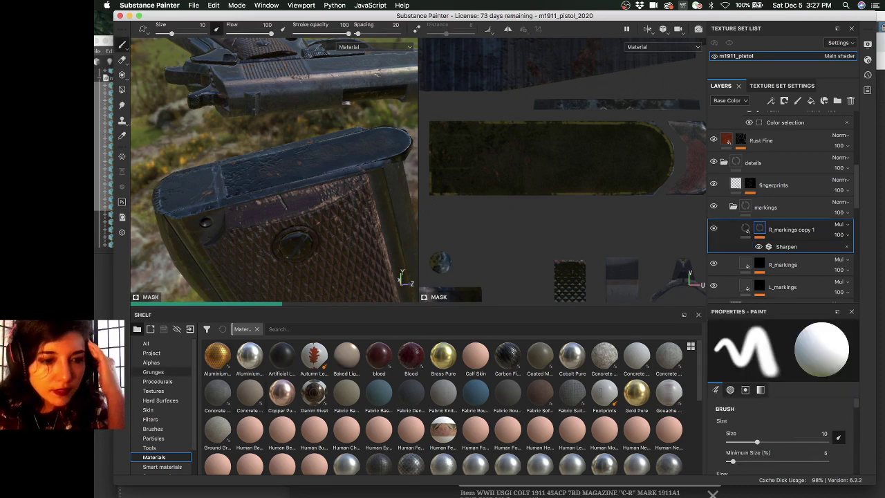
pyautogui.click(154, 362)
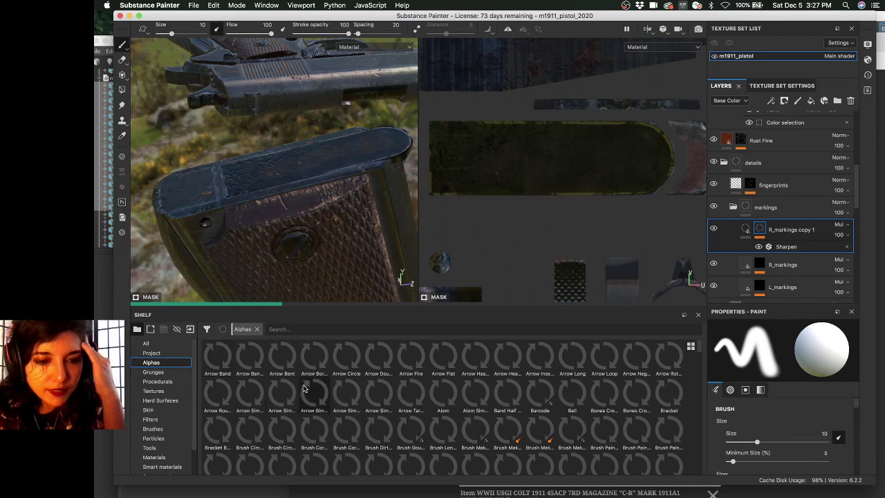
pyautogui.scroll(-5, 332, 408)
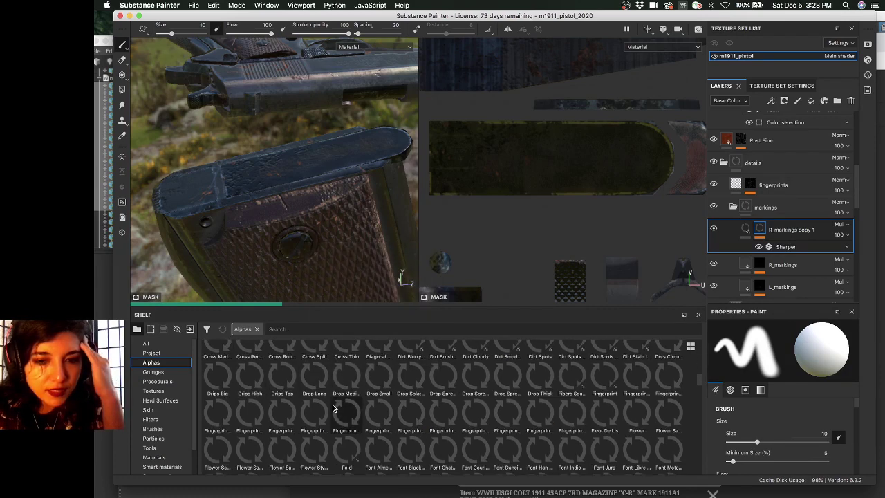
pyautogui.scroll(-5, 333, 405)
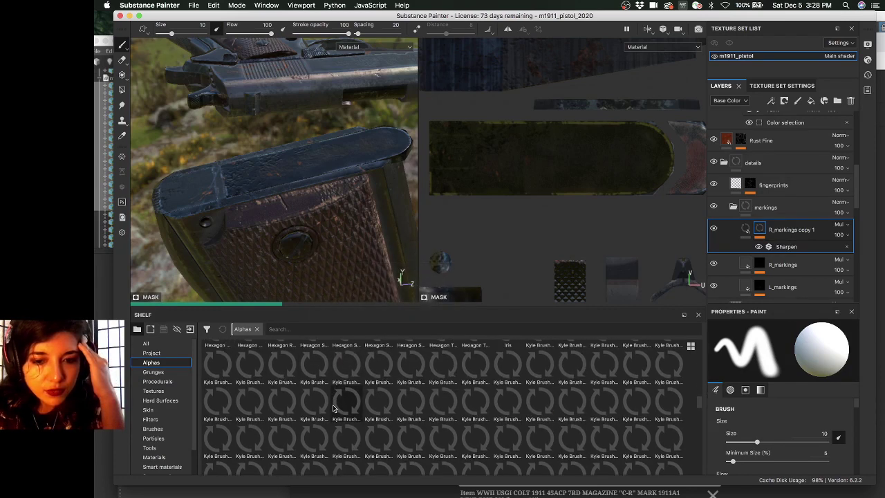
pyautogui.scroll(-5, 333, 405)
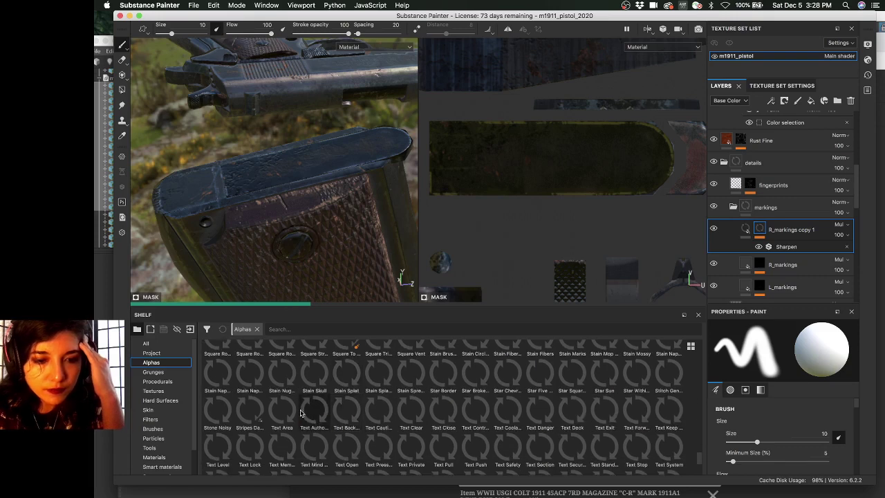
pyautogui.moveTo(266, 419)
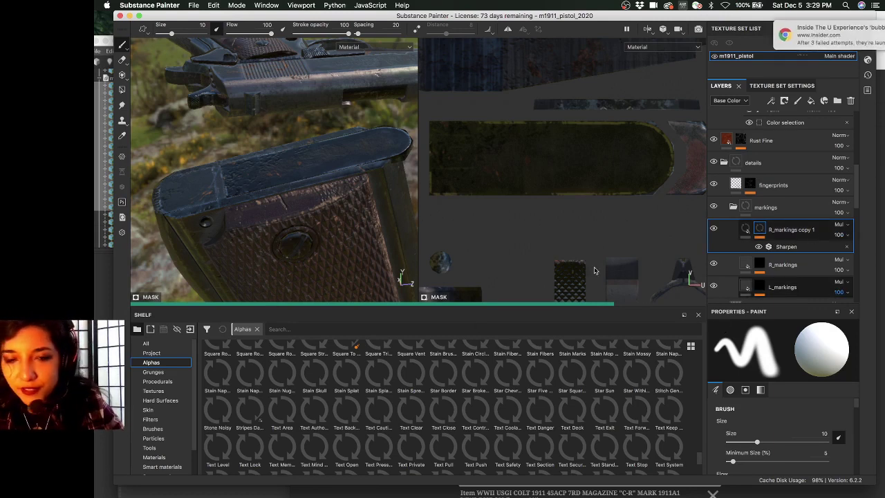
# Dismiss the browser notification and rename the duplicated R_markings layer as mag_marking
pyautogui.click(866, 28)
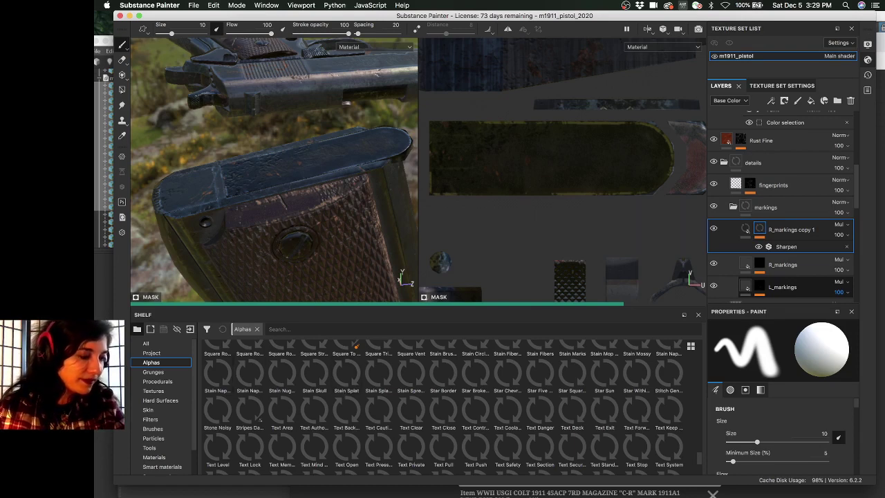
pyautogui.doubleClick(789, 230)
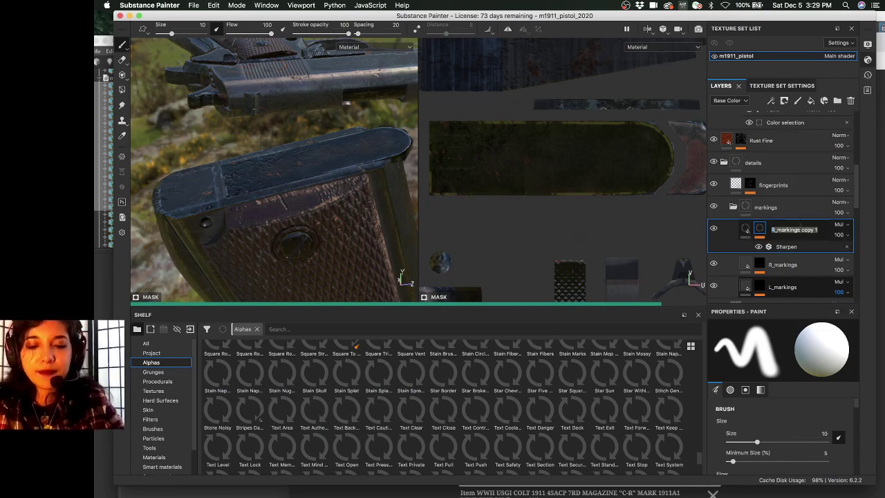
pyautogui.write('mag_markings')
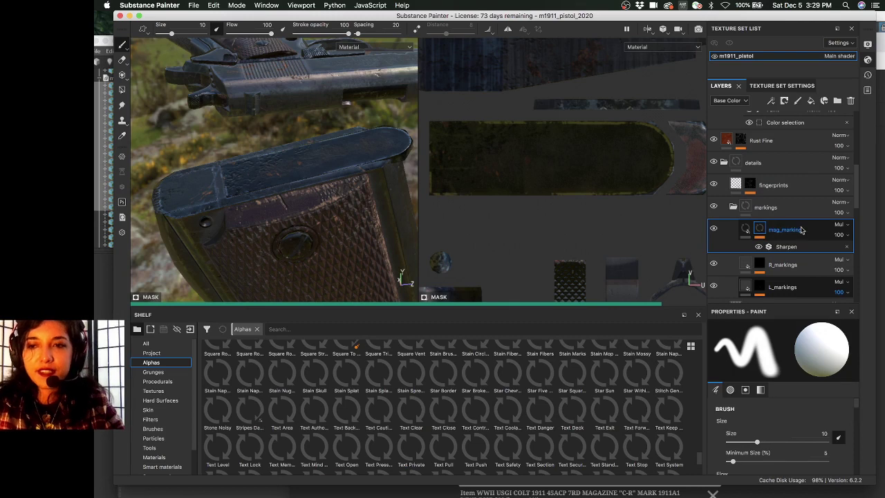
pyautogui.press('Return')
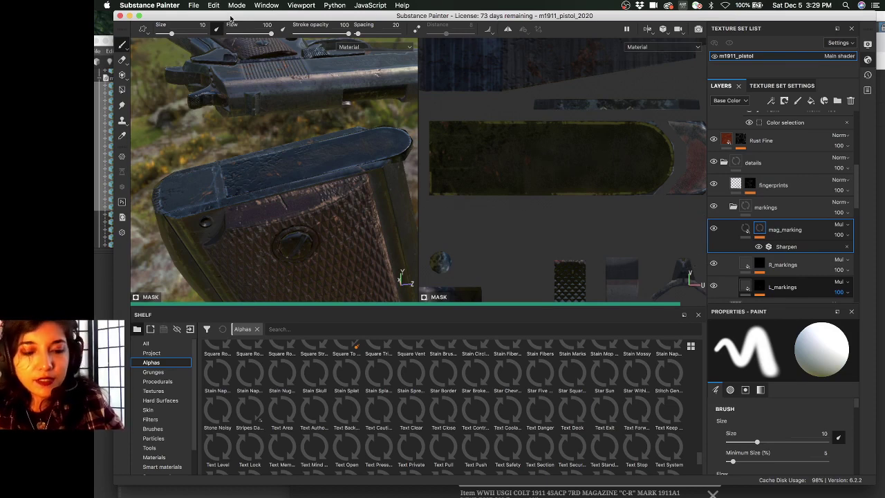
# Save the project and set the texture export's output template to Rebel, checking the m1911_pistol output maps
pyautogui.press('super+s')
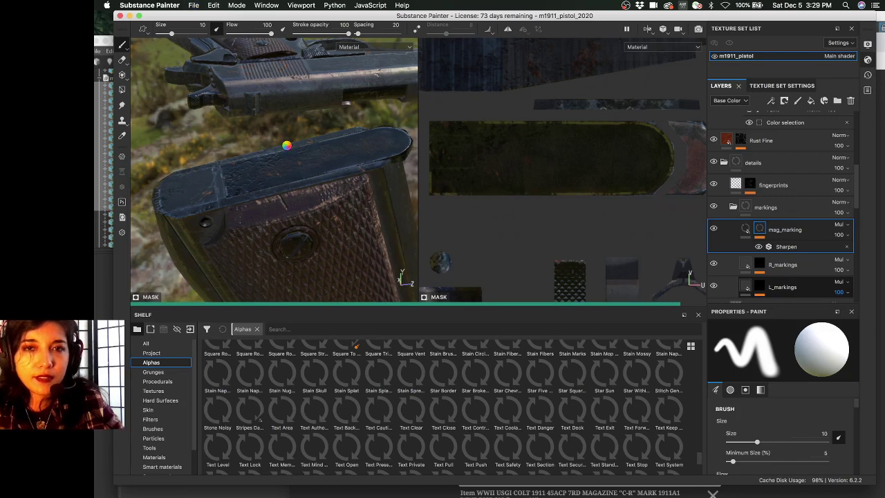
pyautogui.press('super+shift+e')
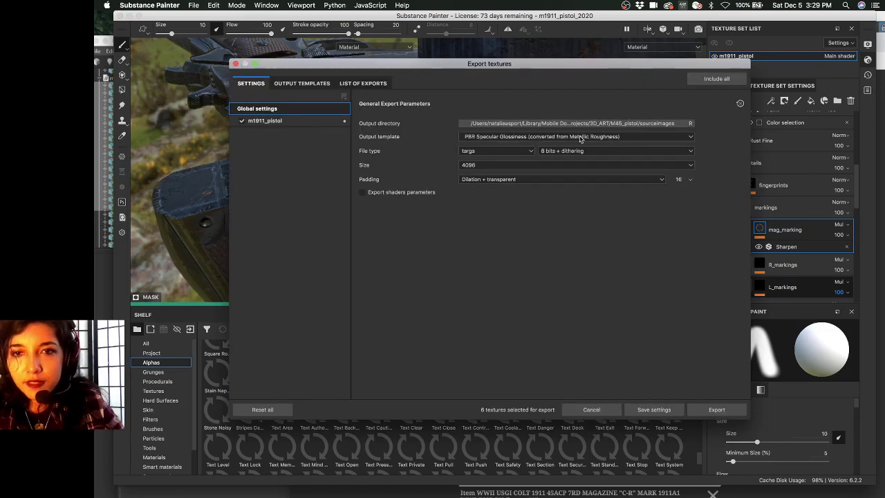
pyautogui.click(581, 137)
pyautogui.scroll(-2, 542, 174)
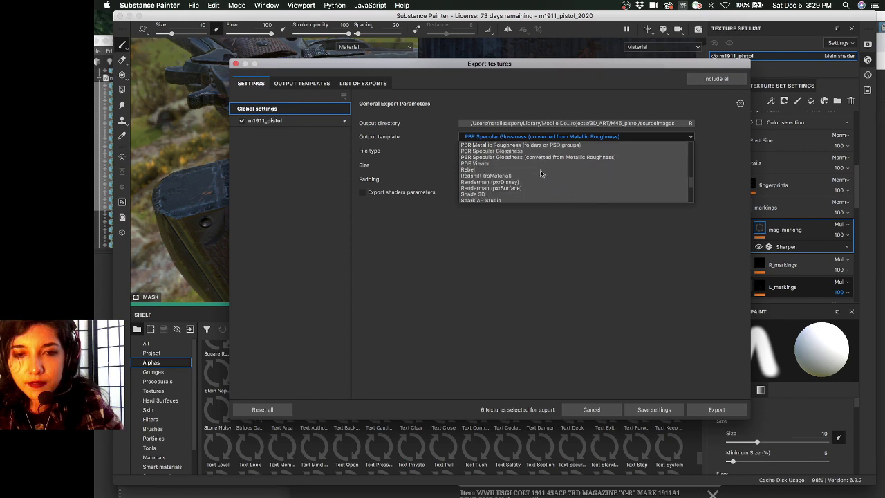
pyautogui.scroll(-3, 542, 173)
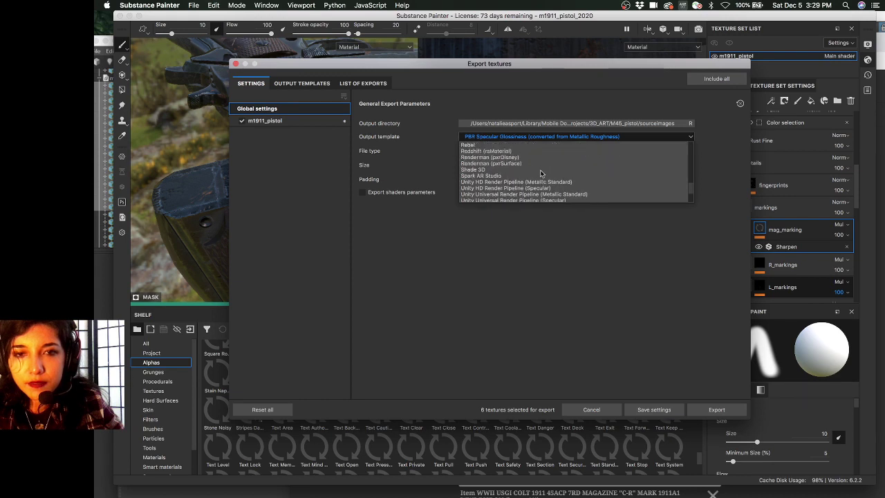
pyautogui.scroll(1, 526, 166)
pyautogui.click(505, 151)
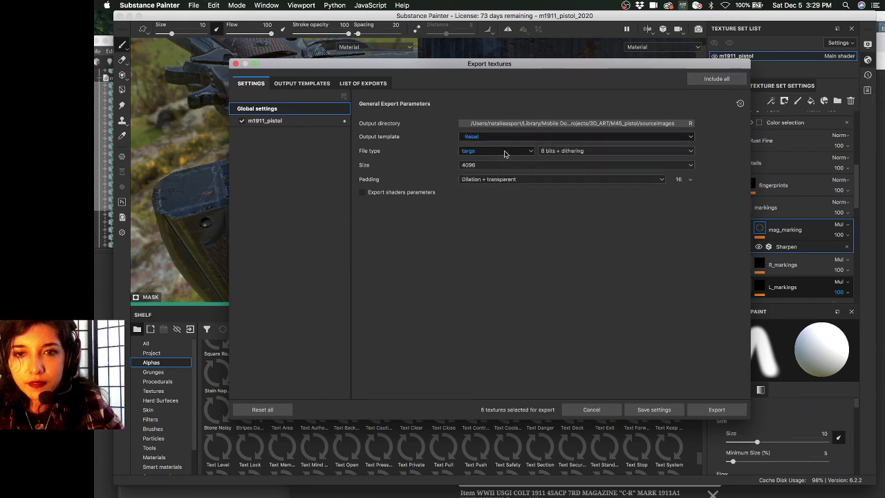
pyautogui.click(312, 123)
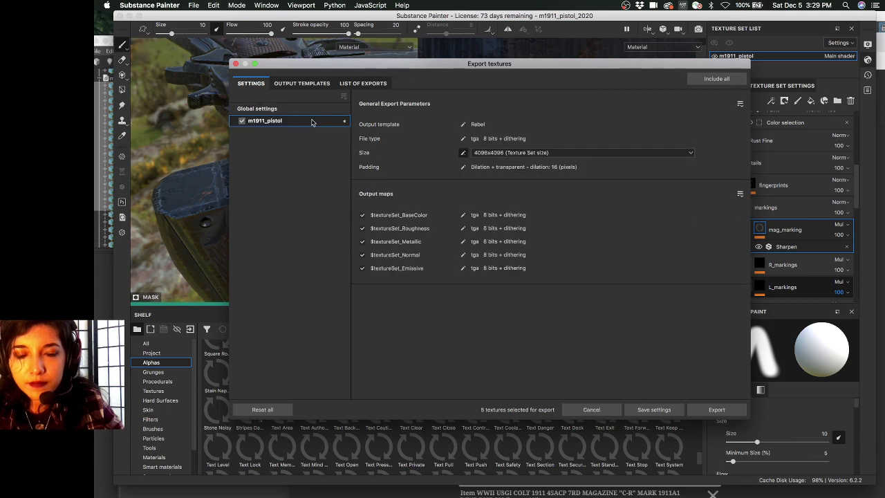
pyautogui.click(309, 113)
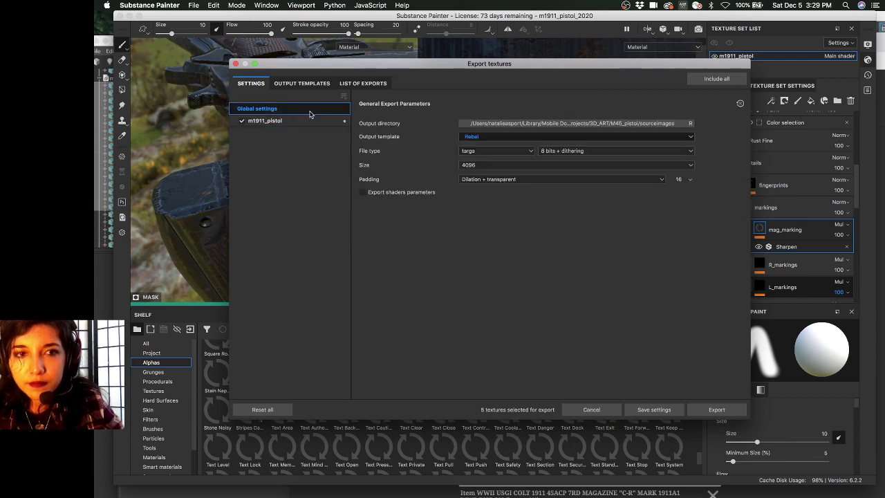
# Switch to Maya and inspect the file node connected to the slide material's color map
pyautogui.moveTo(593, 495)
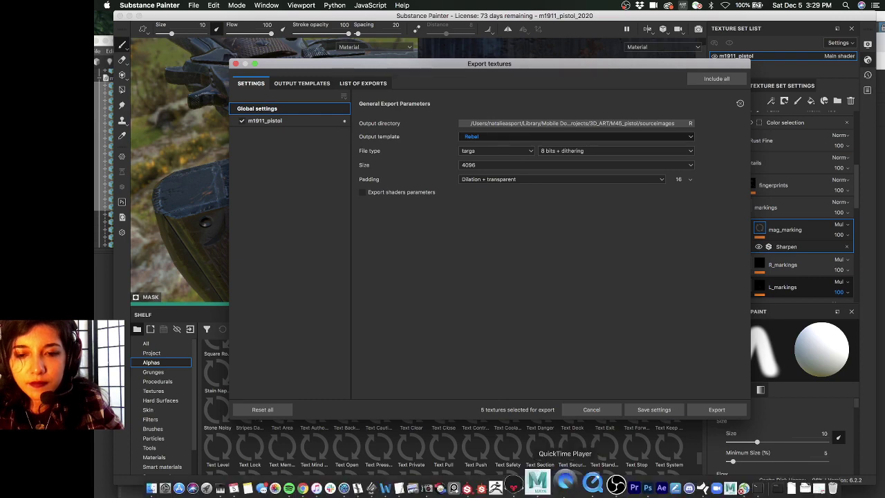
pyautogui.click(552, 490)
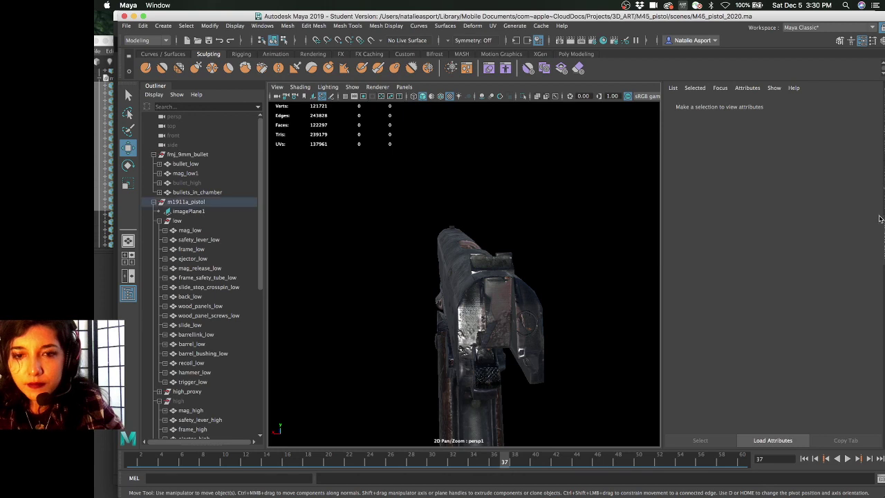
pyautogui.press('super+z')
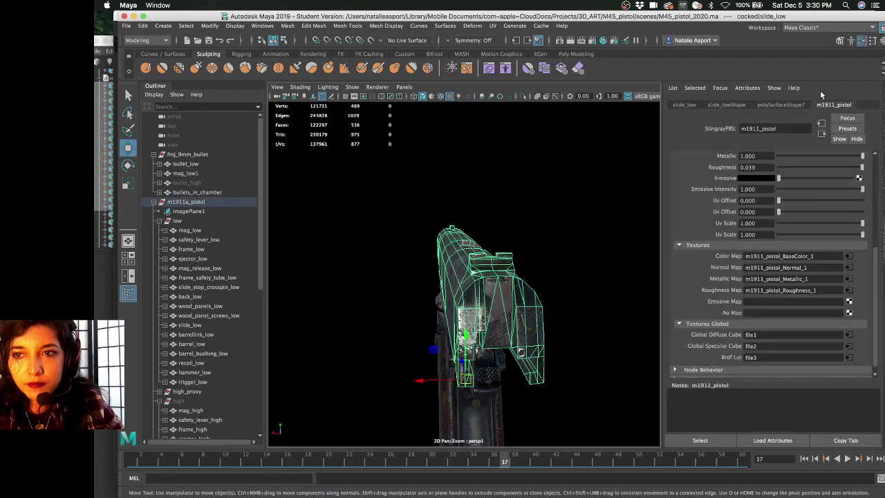
pyautogui.click(850, 257)
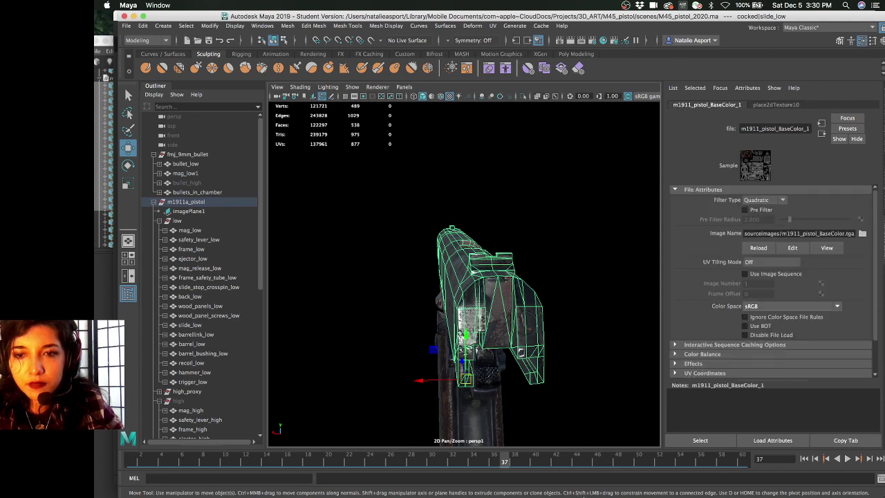
# Return to Substance Painter and export the m1911_pistol textures as 8-bit dithered targa files at 4096, closing the export dialog
pyautogui.moveTo(573, 493)
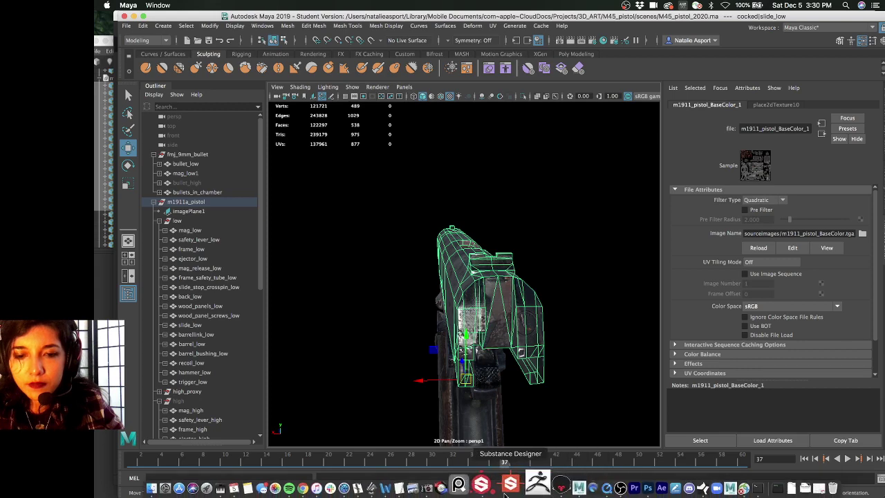
pyautogui.click(482, 485)
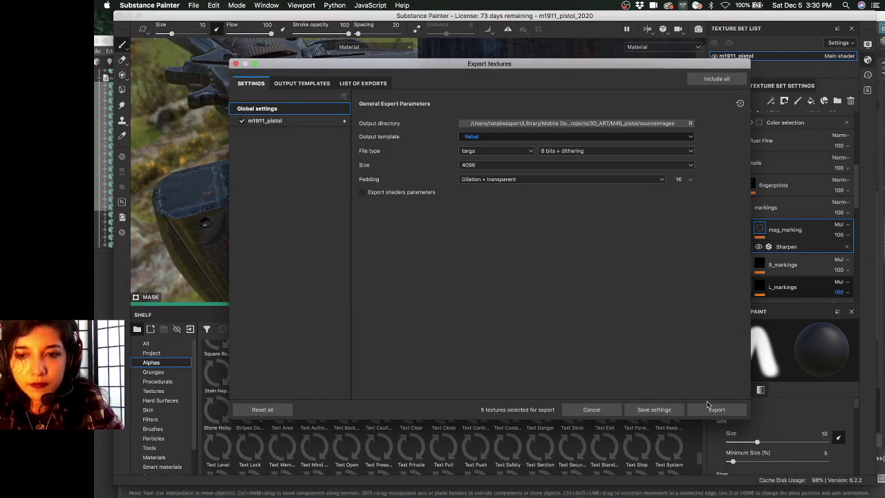
pyautogui.click(711, 409)
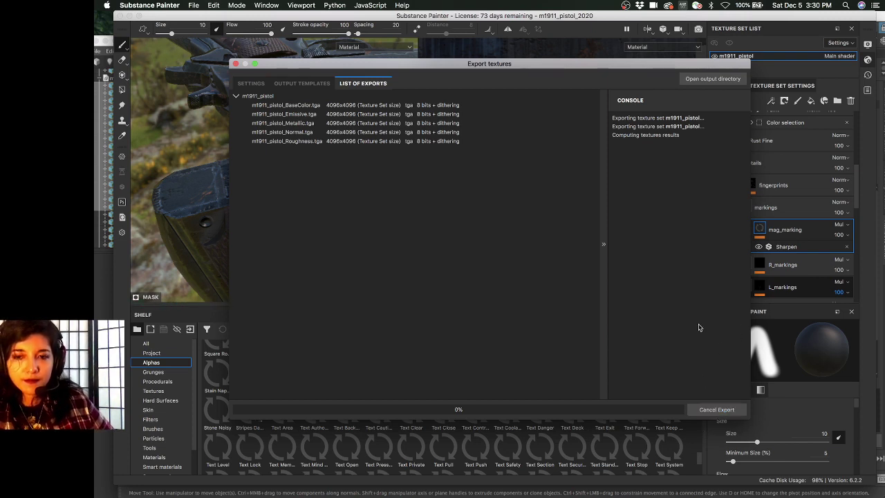
pyautogui.click(236, 65)
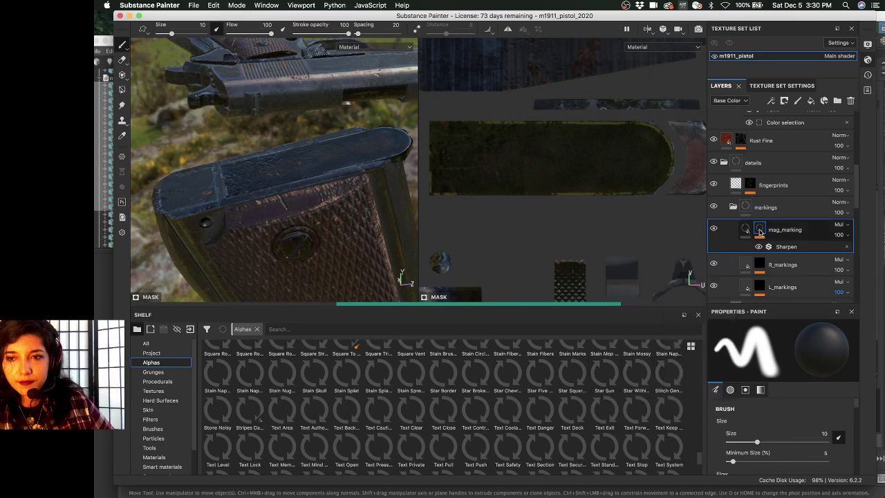
# Inspect the Sharpen filter on the mag_marking layer's mask
pyautogui.moveTo(751, 232)
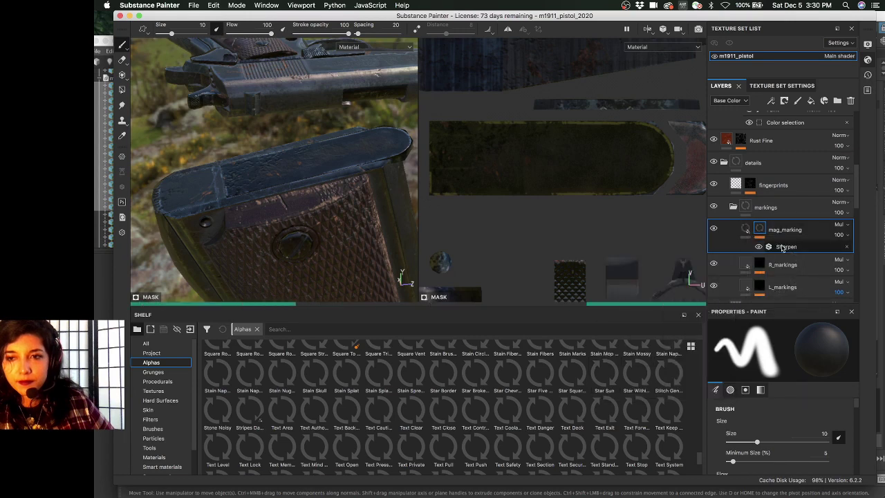
pyautogui.click(784, 247)
pyautogui.moveTo(454, 379)
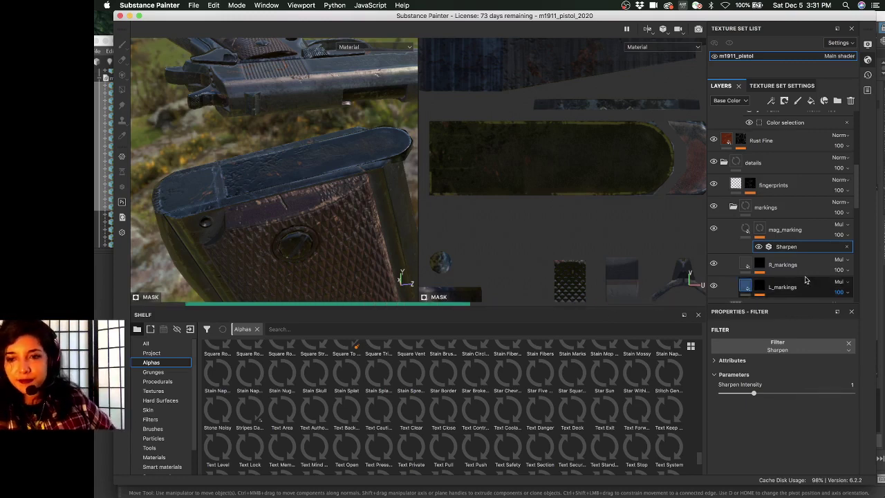
pyautogui.click(794, 235)
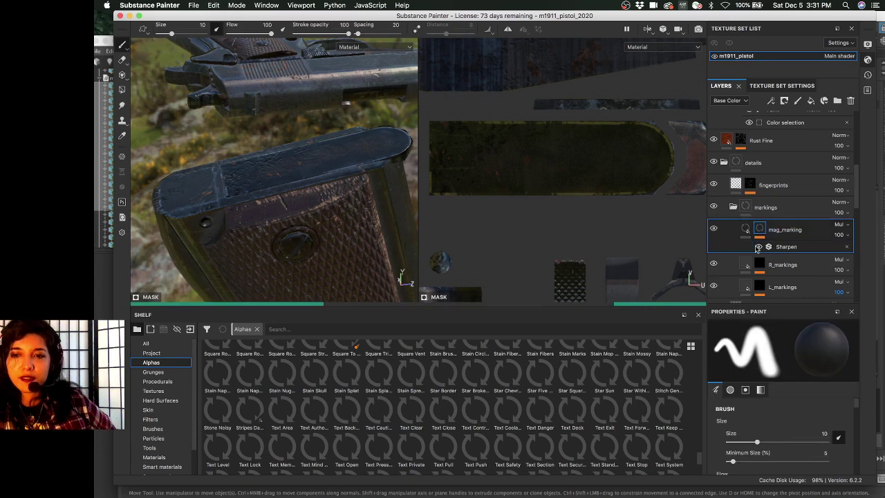
pyautogui.click(782, 249)
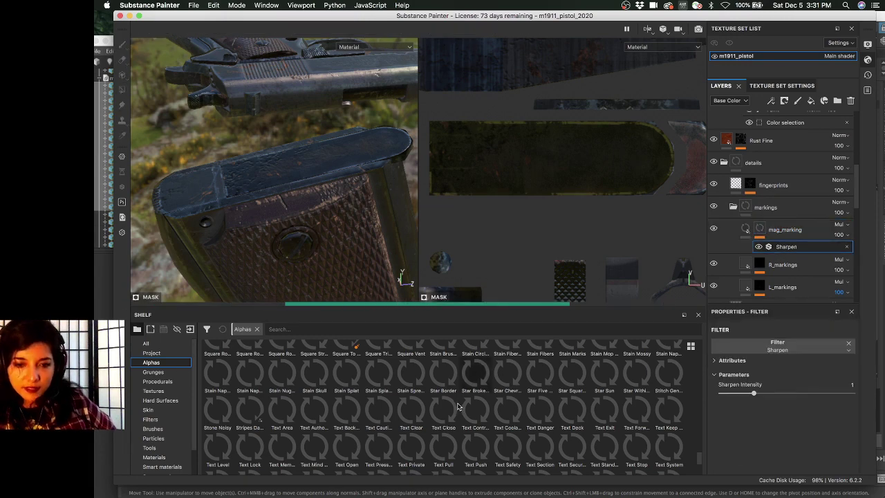
# Browse the shelf's alphas for a font alpha suitable for the magazine marking
pyautogui.moveTo(446, 419)
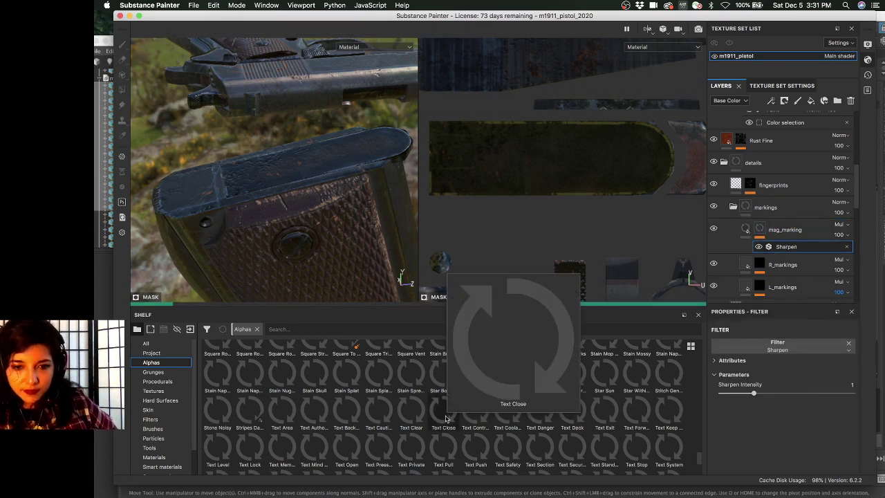
pyautogui.click(153, 373)
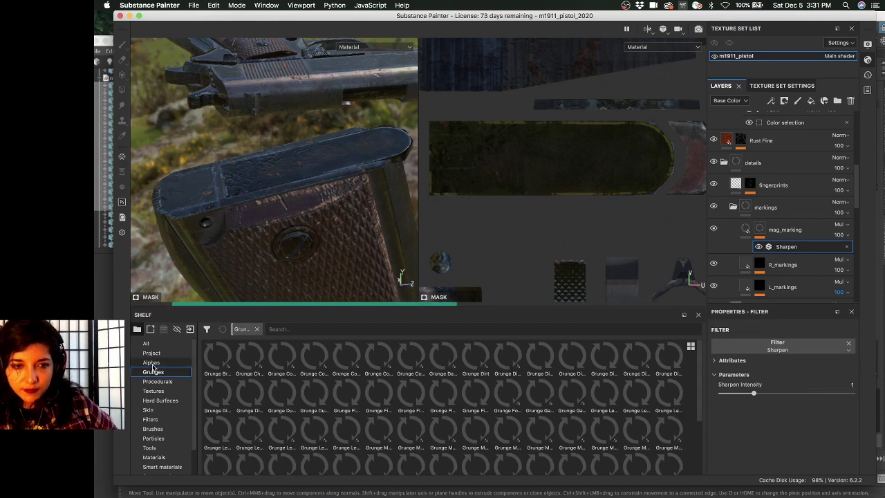
pyautogui.click(152, 363)
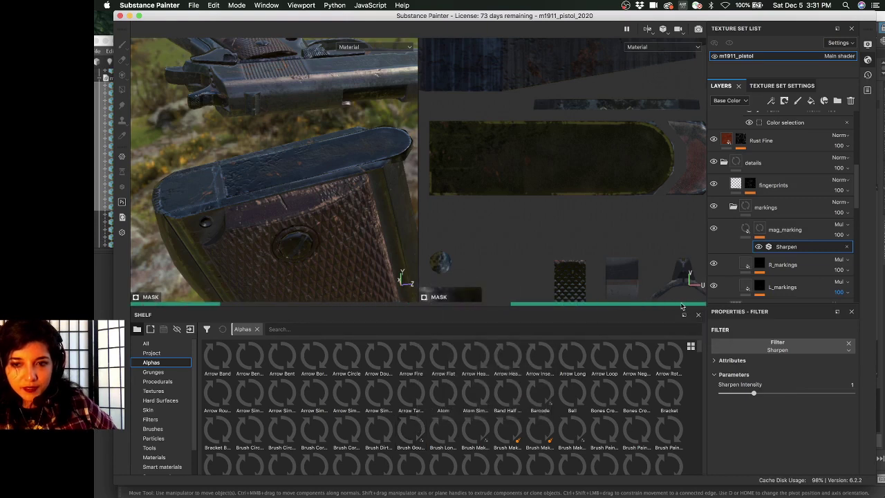
pyautogui.scroll(-5, 367, 430)
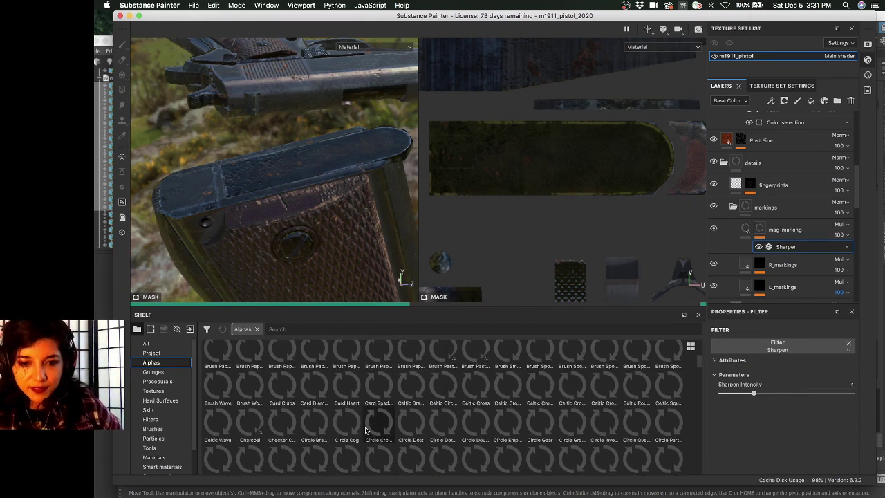
pyautogui.scroll(-10, 366, 430)
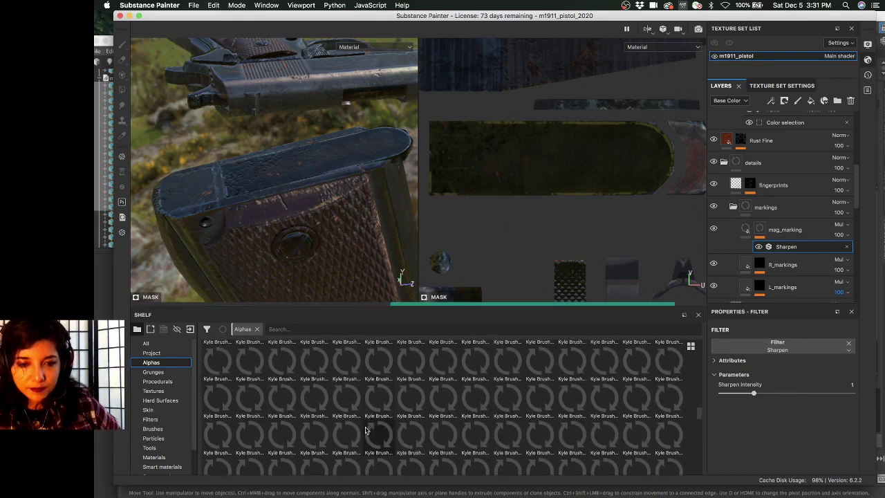
pyautogui.scroll(-12, 366, 430)
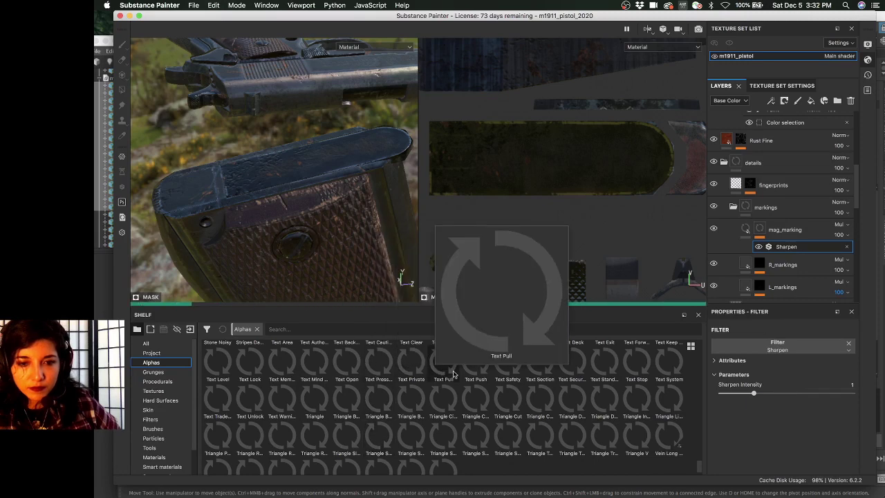
pyautogui.scroll(5, 346, 404)
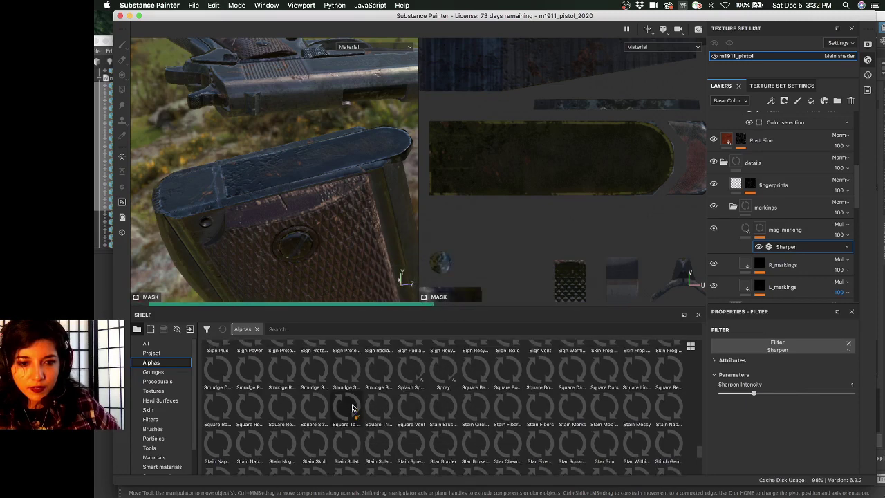
pyautogui.scroll(10, 352, 408)
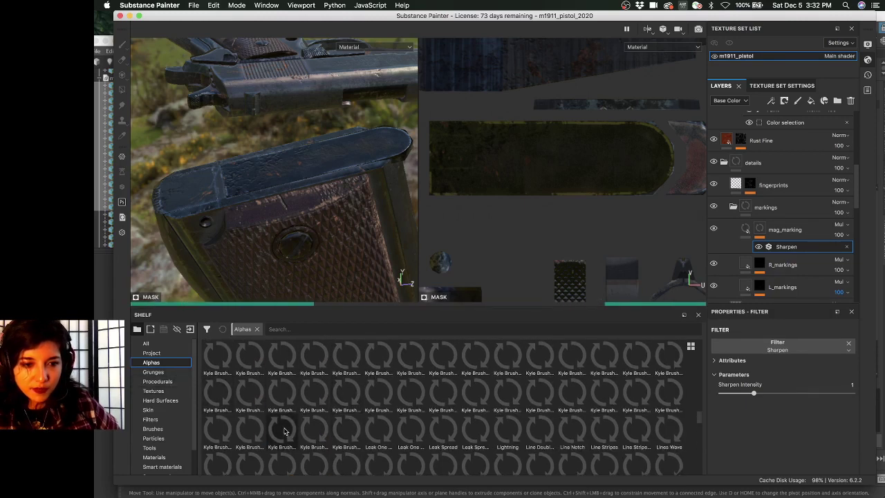
# Search the alphas for "text", replace the search with "font", and find the Font Courier Prime alpha
pyautogui.click(360, 332)
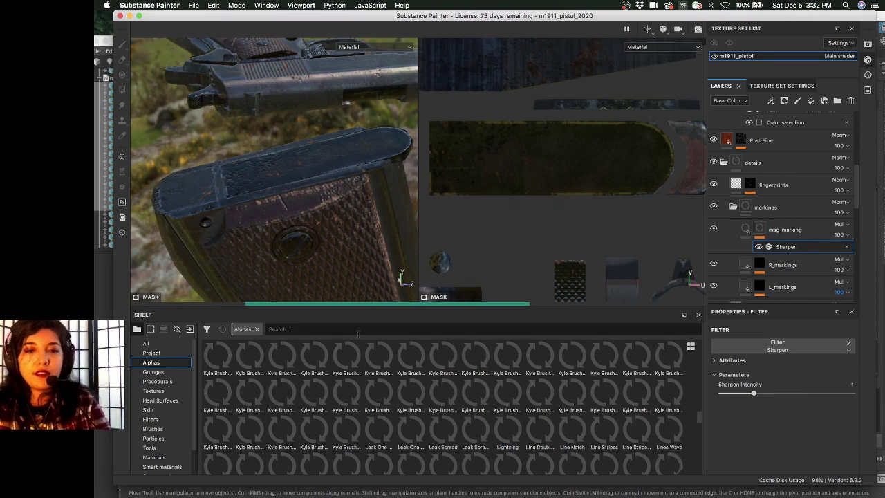
pyautogui.write('text')
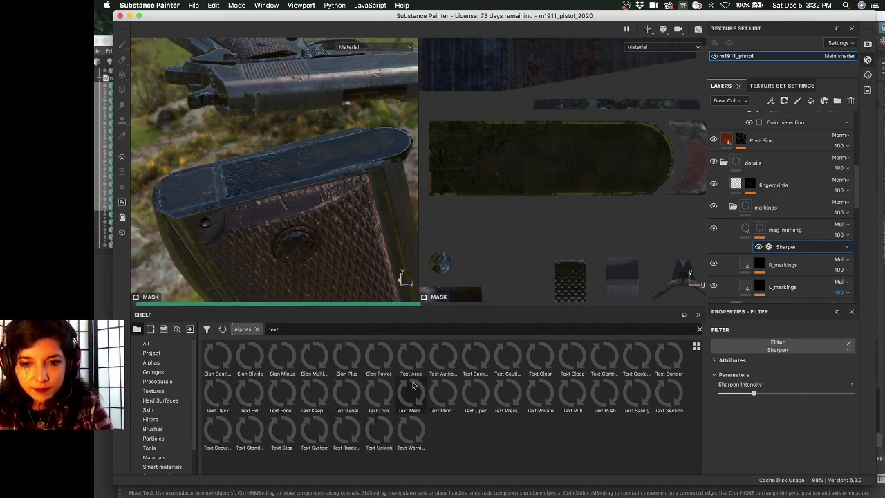
pyautogui.press('BackSpace')
pyautogui.press('BackSpace')
pyautogui.press('BackSpace')
pyautogui.press('BackSpace')
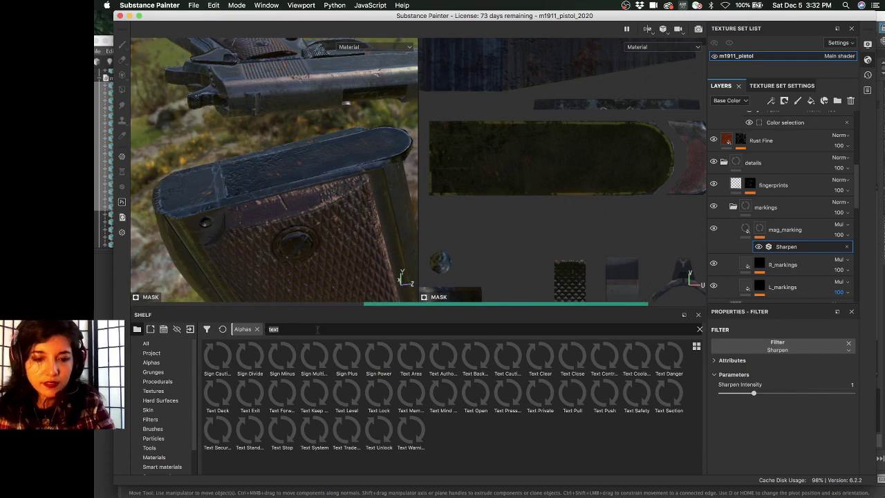
pyautogui.write('font')
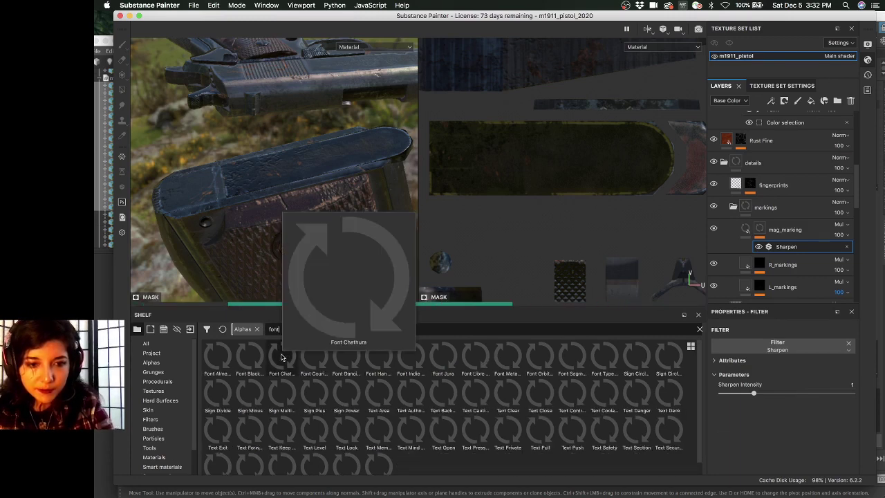
pyautogui.moveTo(308, 363)
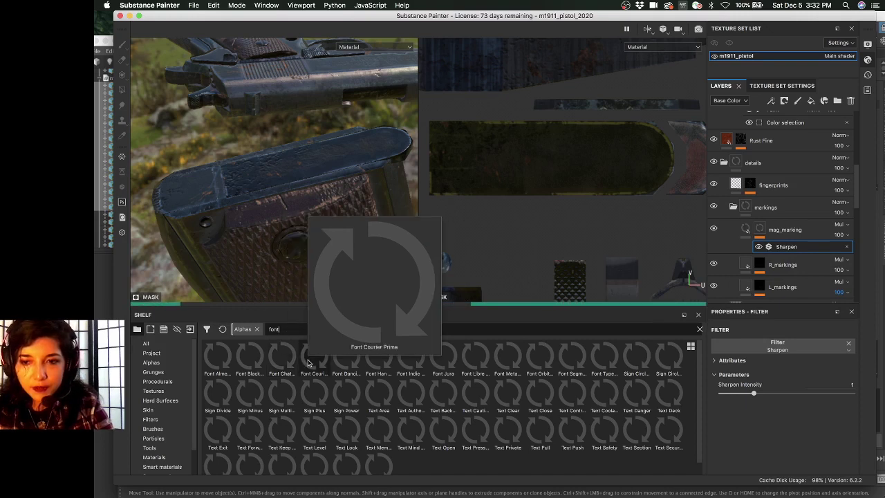
# Pick the Font Courier Prime alpha and add a fill to the mag_marking layer's mask
pyautogui.moveTo(308, 363); pyautogui.dragTo(759, 229)
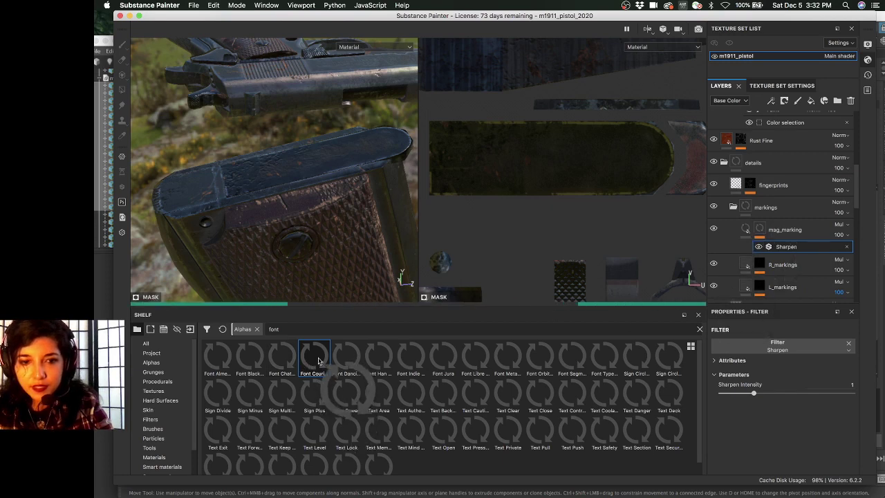
pyautogui.rightClick(757, 235)
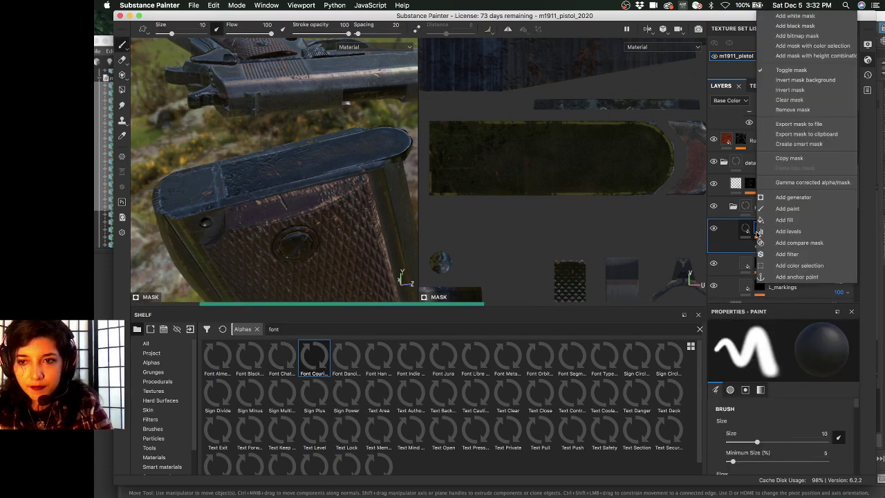
pyautogui.click(789, 220)
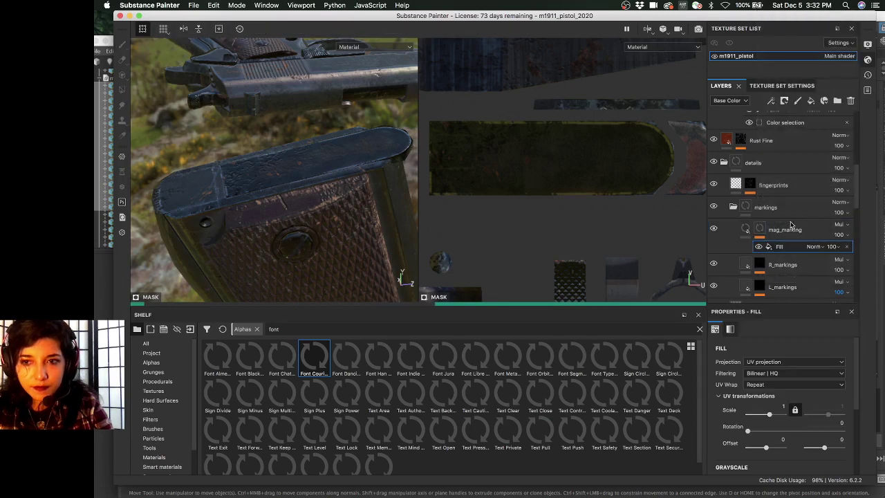
# Place the new fill below the Sharpen filter in the mag_marking mask and assign Font Courier Prime as its grayscale source
pyautogui.scroll(-4, 776, 361)
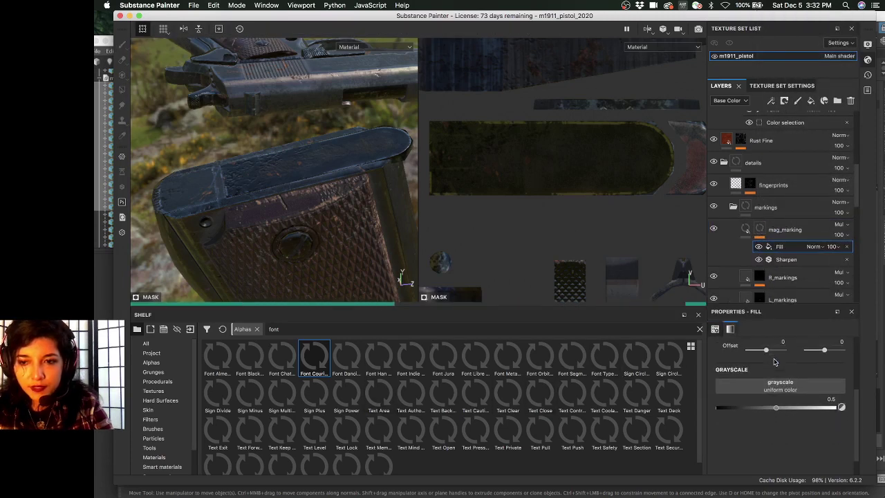
pyautogui.moveTo(780, 247); pyautogui.dragTo(779, 263)
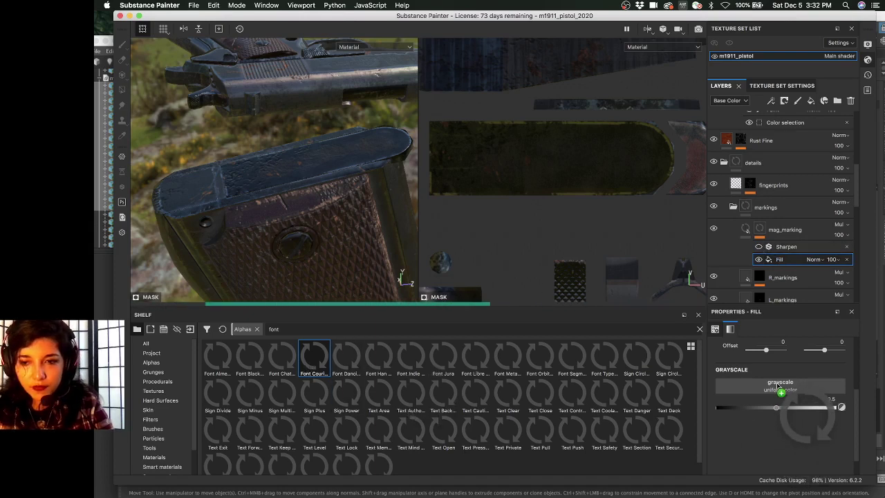
pyautogui.click(773, 430)
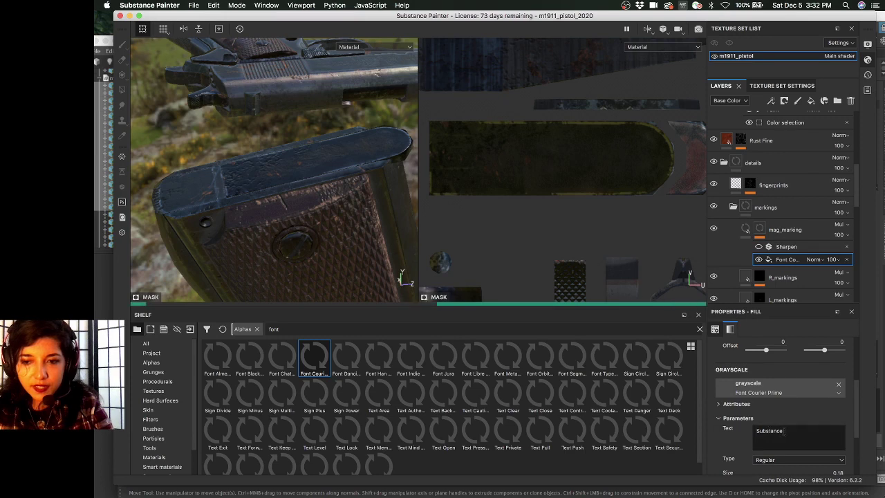
pyautogui.doubleClick(774, 430)
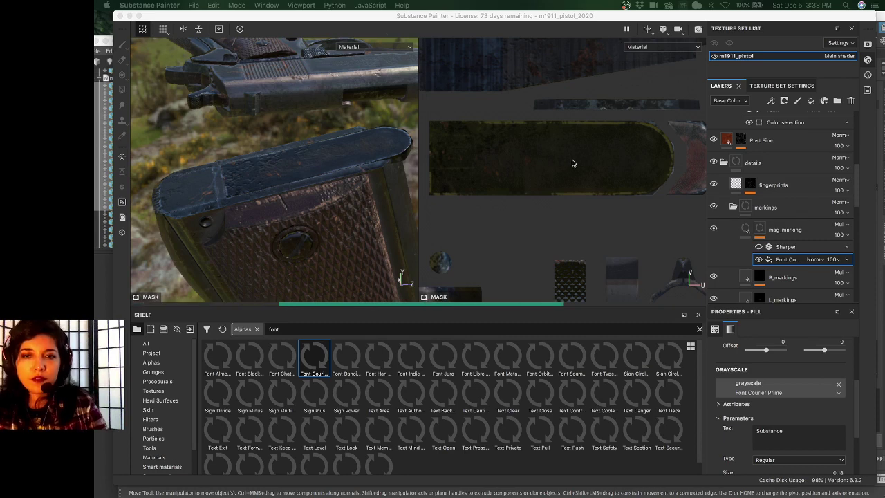
# Hide the badge_details group and check the layers inside it, leaving the group collapsed
pyautogui.scroll(2, 579, 177)
pyautogui.scroll(-3, 584, 185)
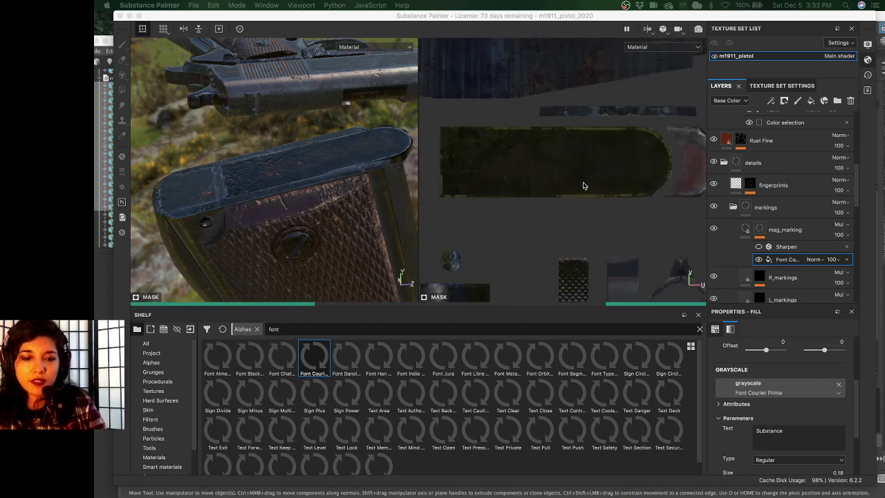
pyautogui.scroll(-5, 583, 185)
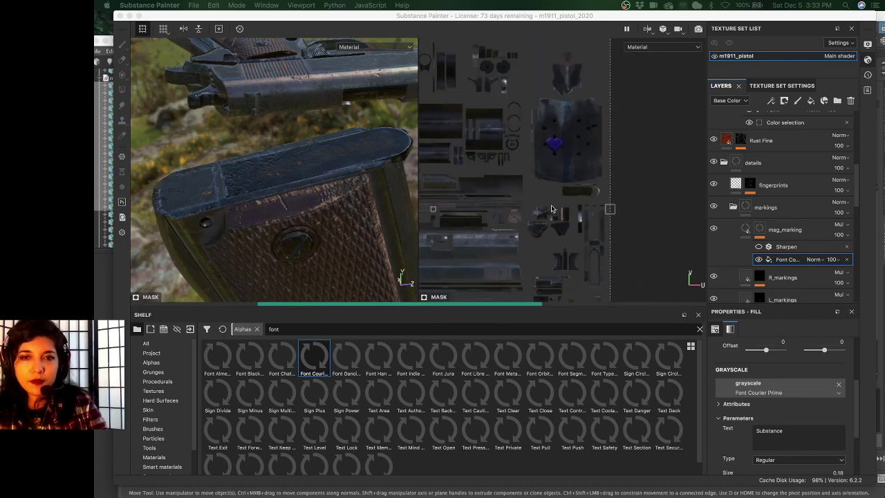
pyautogui.scroll(3, 713, 190)
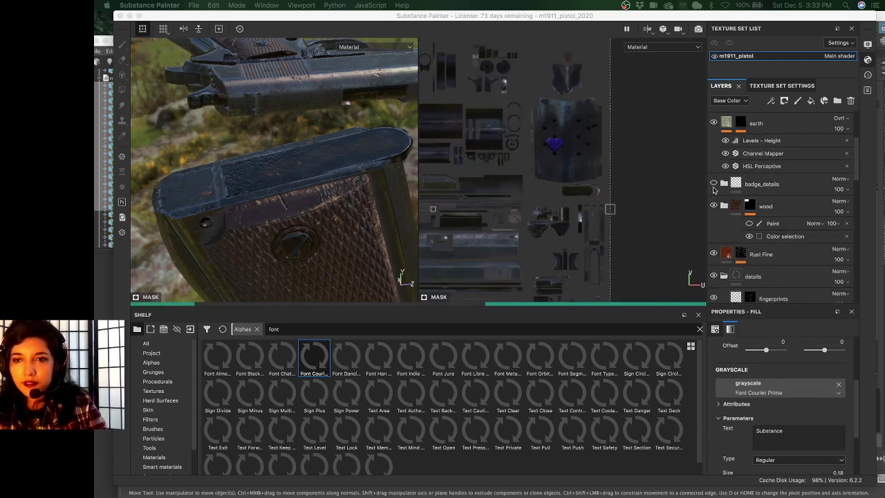
pyautogui.click(714, 185)
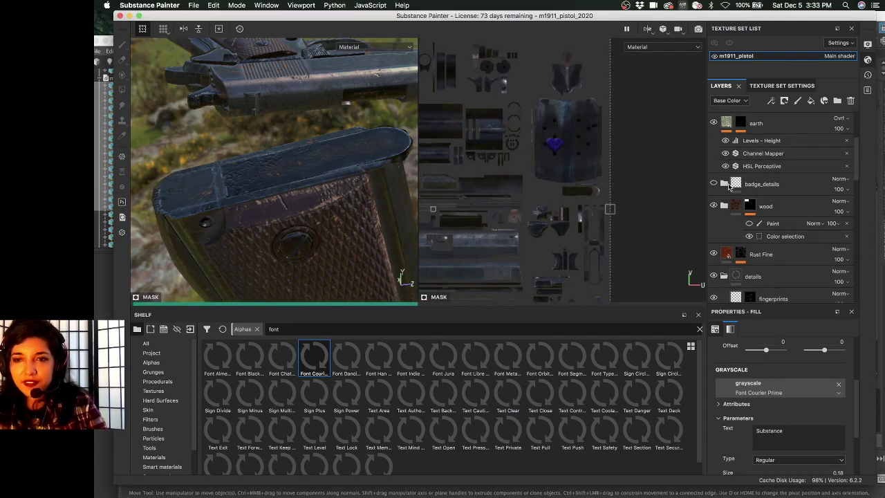
pyautogui.click(724, 185)
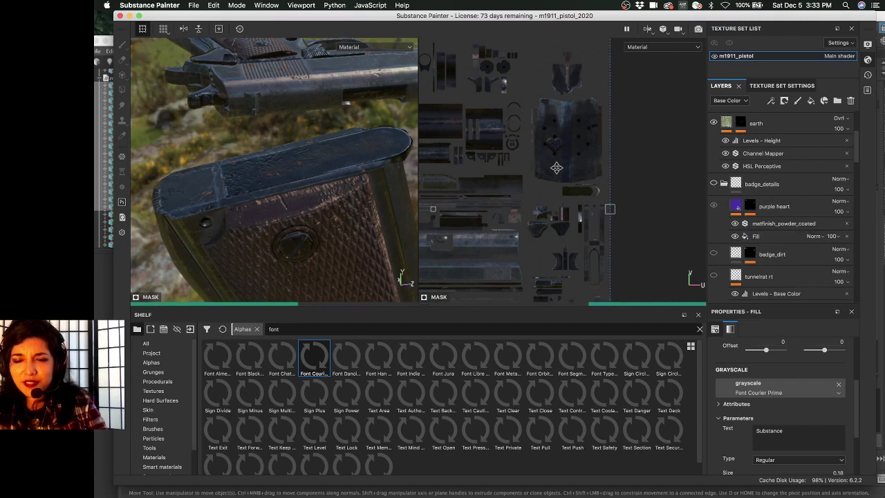
pyautogui.scroll(5, 556, 167)
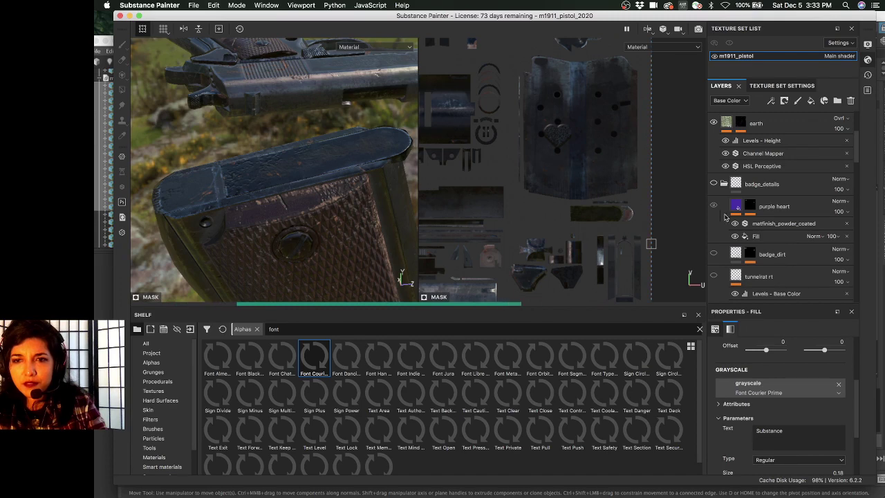
pyautogui.click(724, 184)
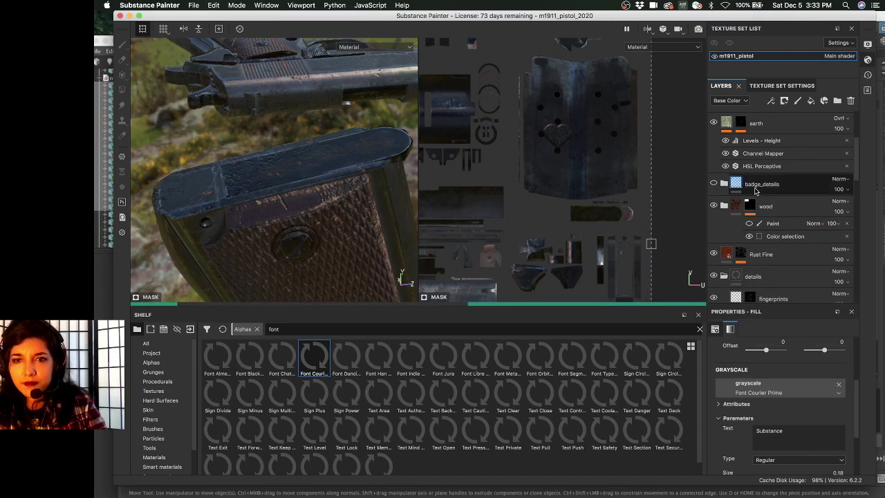
# Examine the heart-shaped badge detail on the perforated metal piece up close in the UV view under different environment lighting
pyautogui.scroll(5, 582, 148)
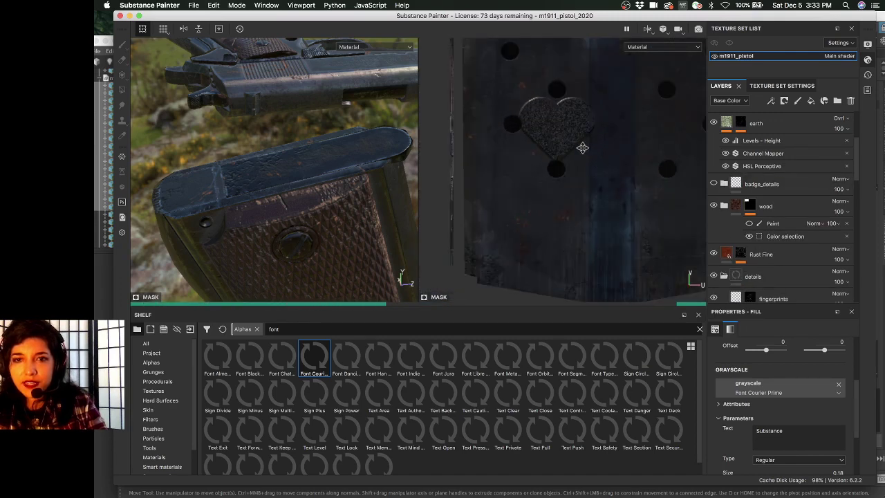
pyautogui.scroll(-3, 583, 166)
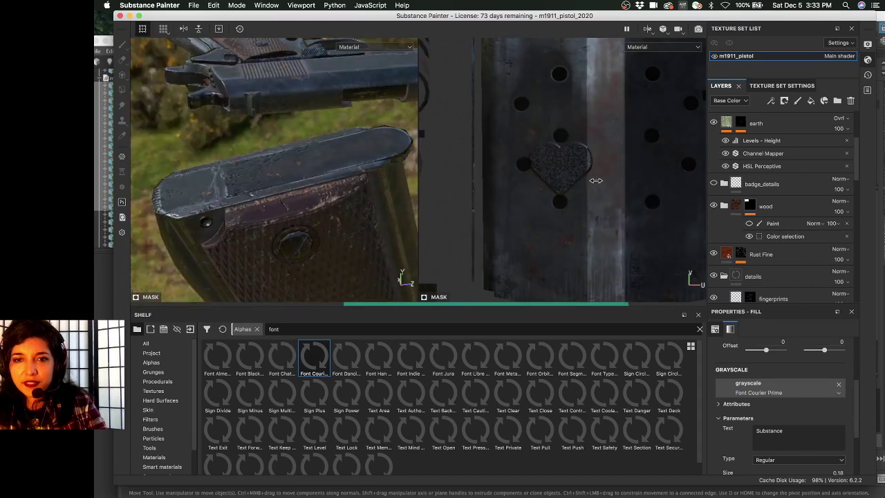
pyautogui.scroll(3, 588, 181)
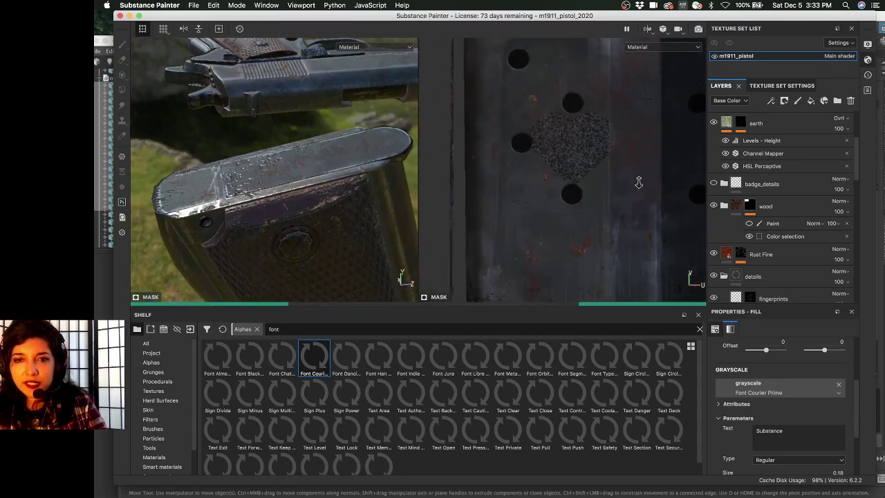
pyautogui.keyDown('alt'); pyautogui.moveTo(639, 182); pyautogui.dragTo(580, 170, button='right'); pyautogui.keyUp('alt')
pyautogui.keyDown('alt'); pyautogui.moveTo(628, 192); pyautogui.dragTo(605, 249, button='middle'); pyautogui.keyUp('alt')
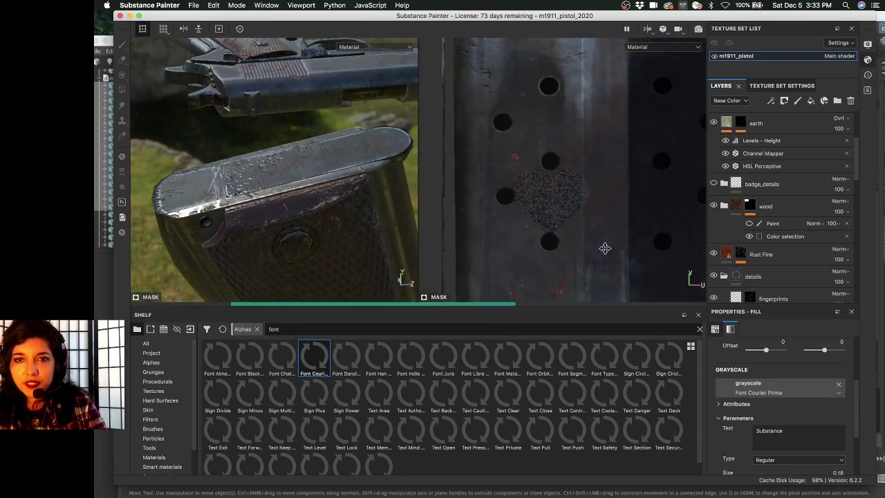
pyautogui.keyDown('alt'); pyautogui.moveTo(612, 231); pyautogui.dragTo(536, 177, button='right'); pyautogui.keyUp('alt')
pyautogui.keyDown('alt'); pyautogui.moveTo(554, 205); pyautogui.dragTo(555, 176, button='middle'); pyautogui.keyUp('alt')
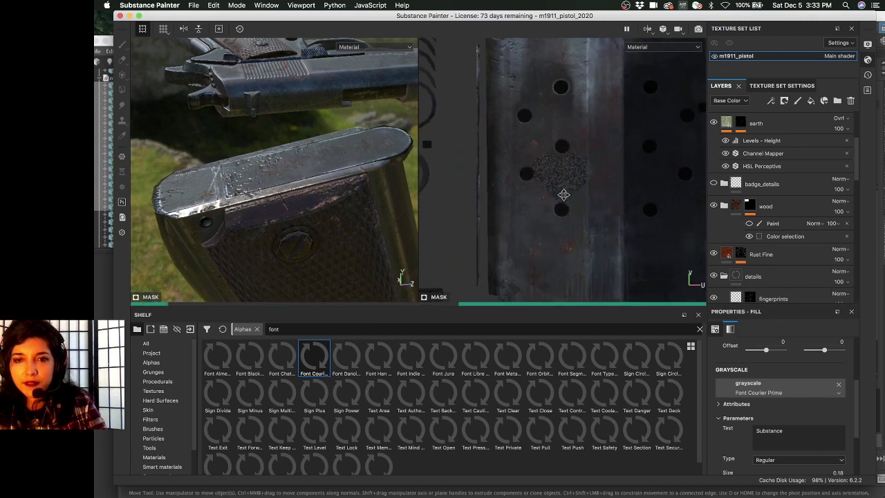
pyautogui.scroll(1, 564, 194)
pyautogui.scroll(-2, 742, 207)
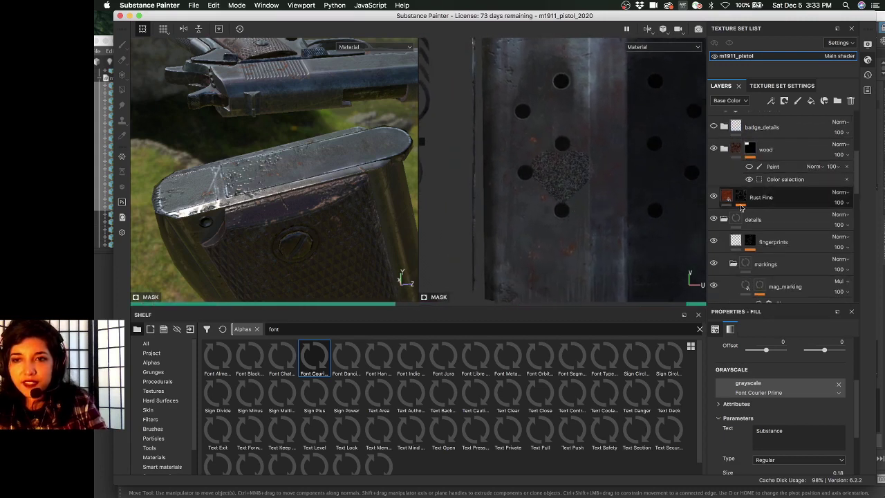
# Replace the Font Courier Prime fill's text on the mag_marking mask with "1968-" followed by "NA" on a second line
pyautogui.scroll(-4, 754, 208)
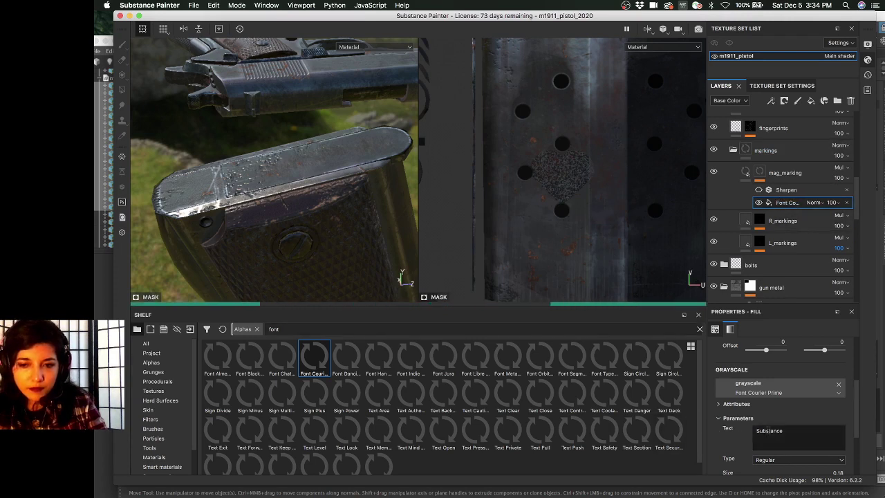
pyautogui.moveTo(784, 431); pyautogui.dragTo(754, 428)
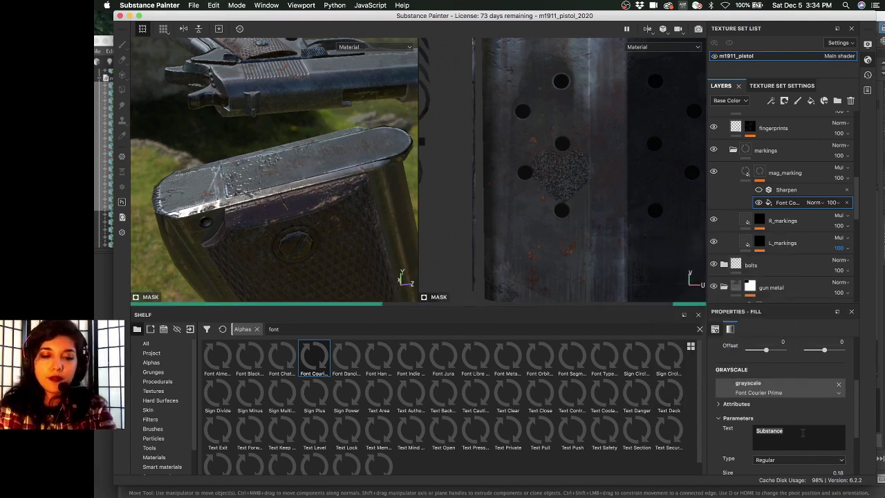
pyautogui.write('1')
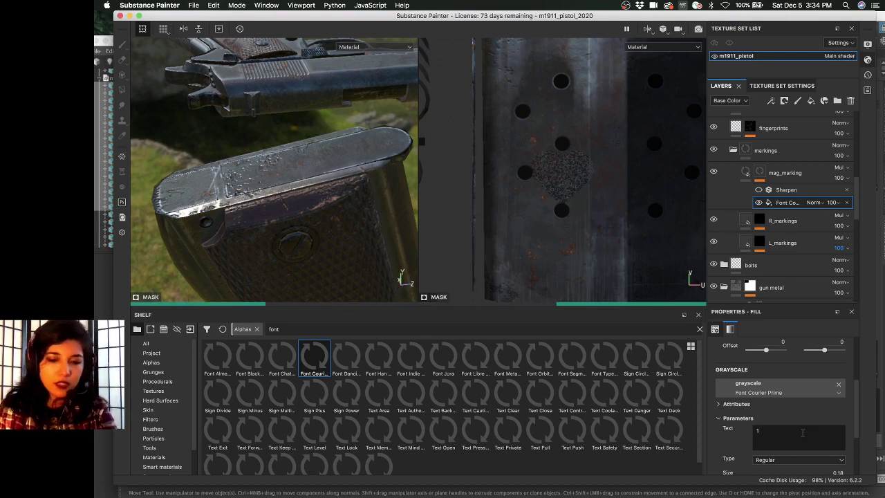
pyautogui.write('9')
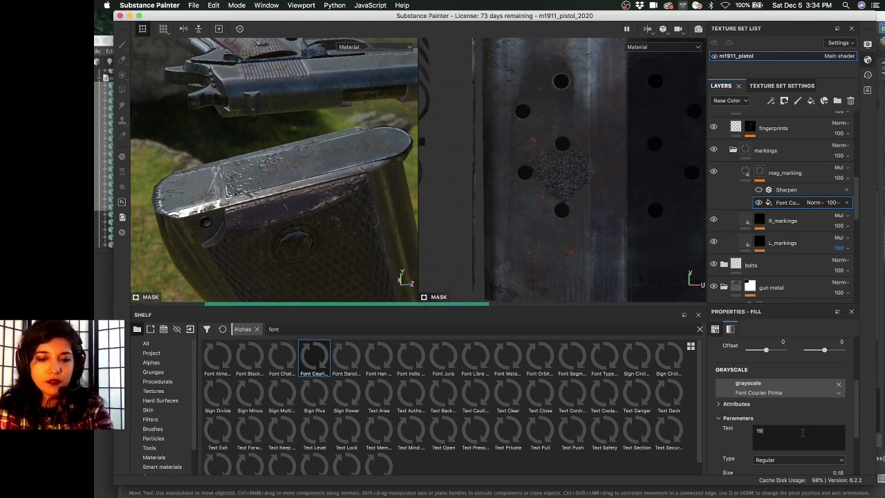
pyautogui.write('68')
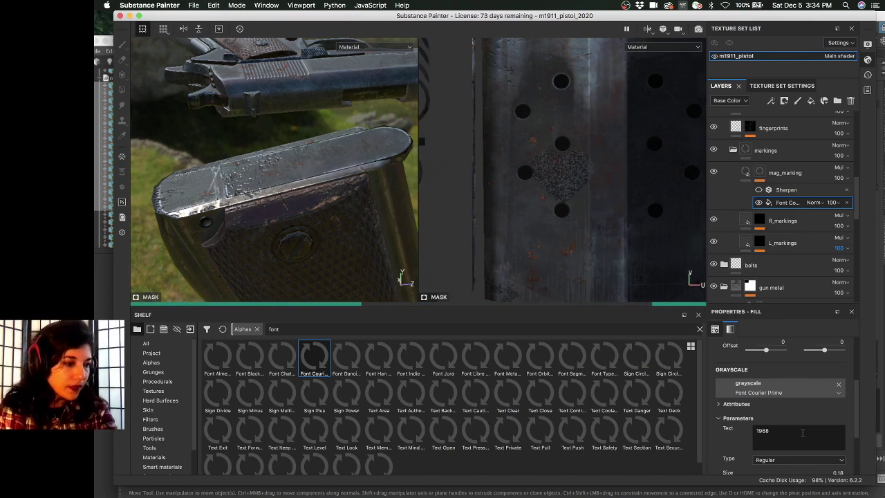
pyautogui.write('-')
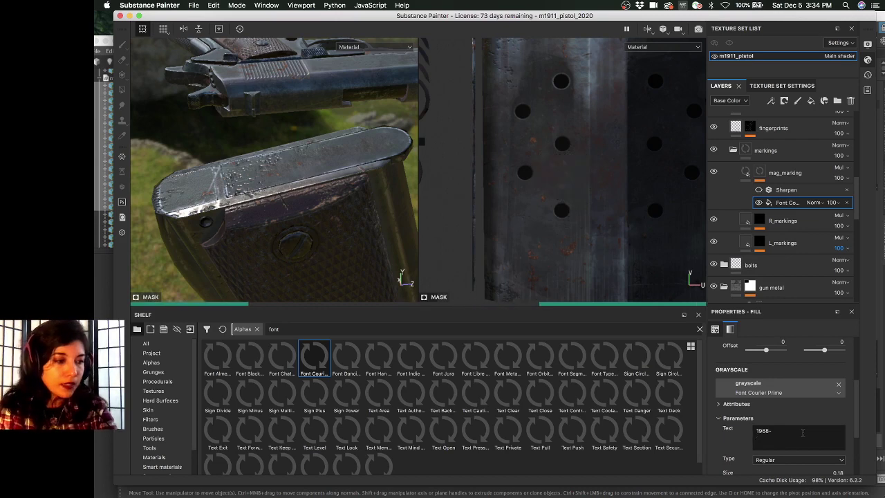
pyautogui.press('Return')
pyautogui.write('NA')
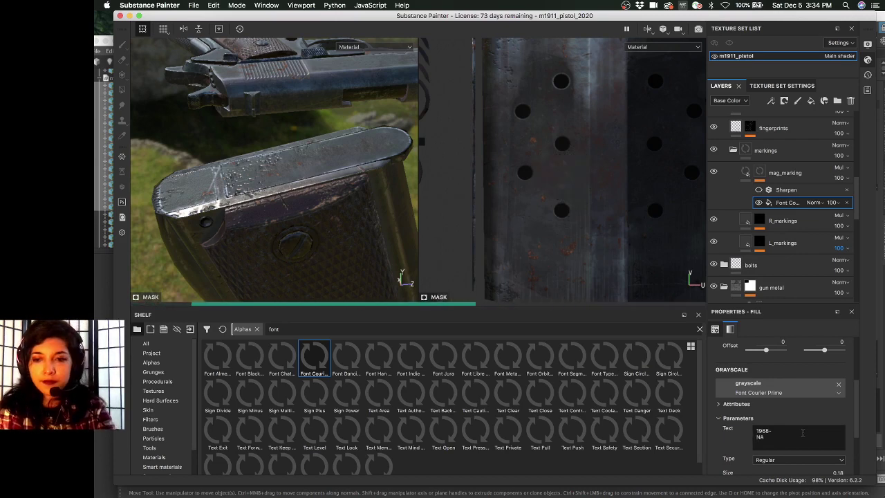
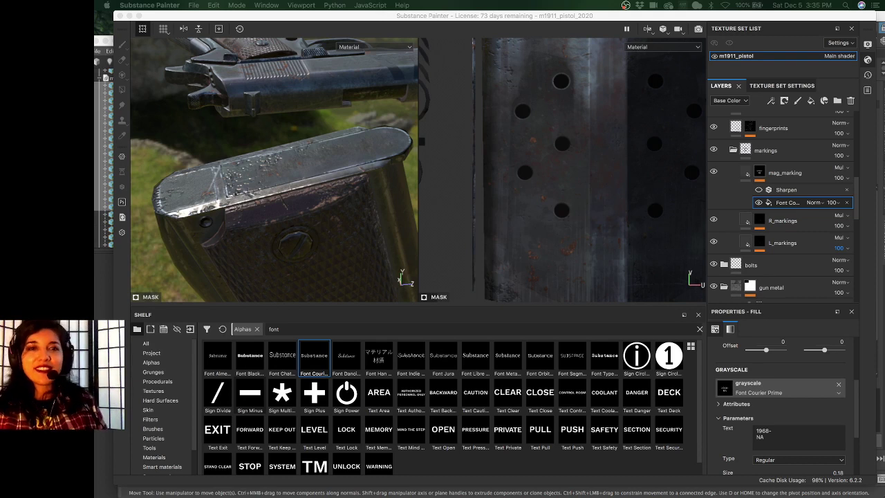
# Change the marking text's first line to "1969" and insert "0608" before "NA" on the second line
pyautogui.click(428, 16)
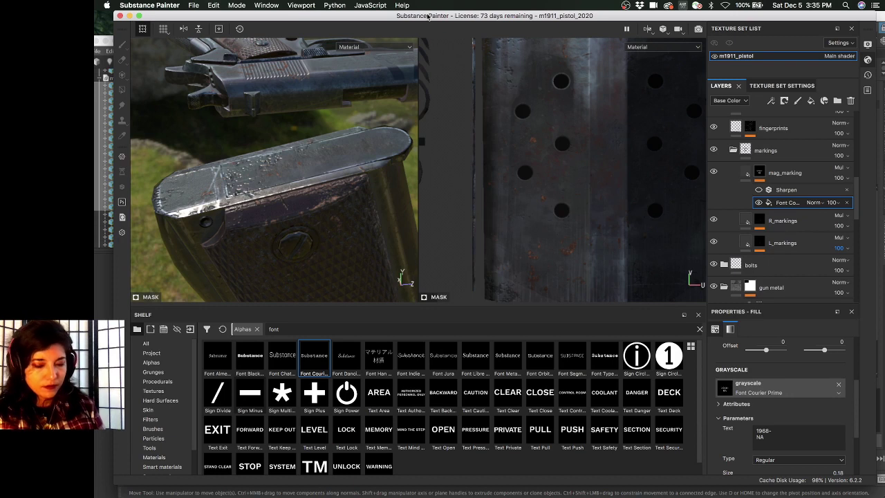
pyautogui.click(783, 432)
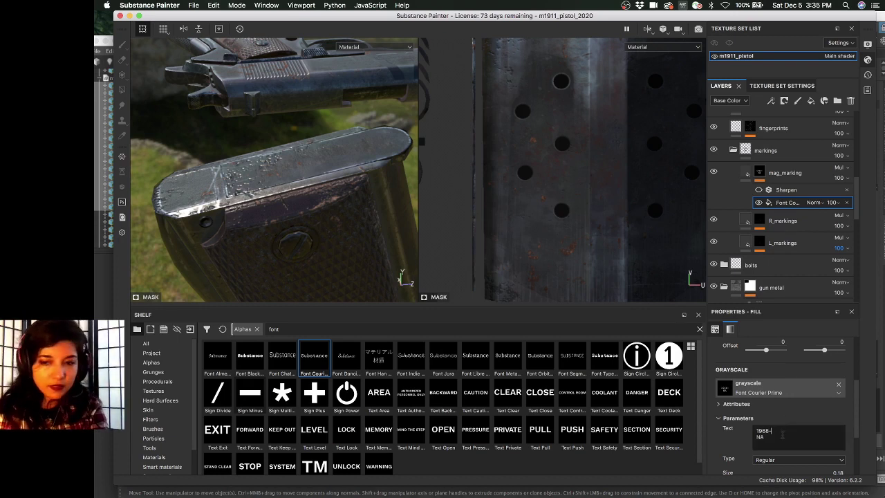
pyautogui.press('BackSpace')
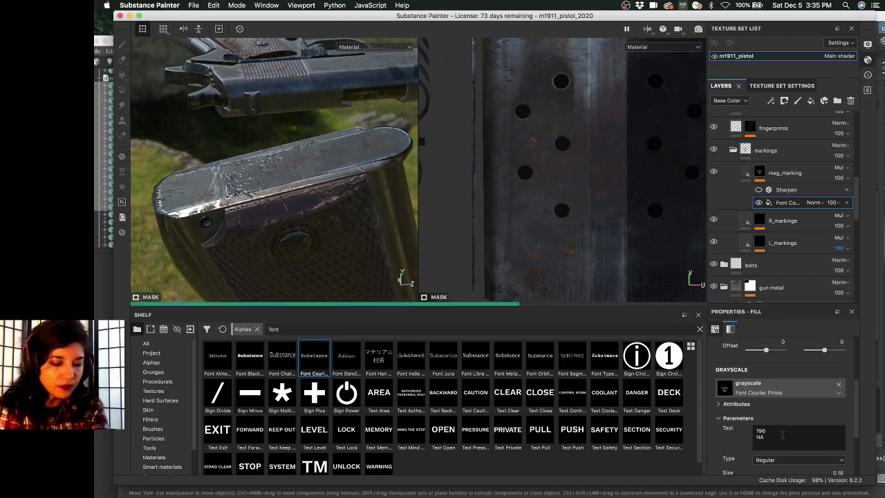
pyautogui.write('9')
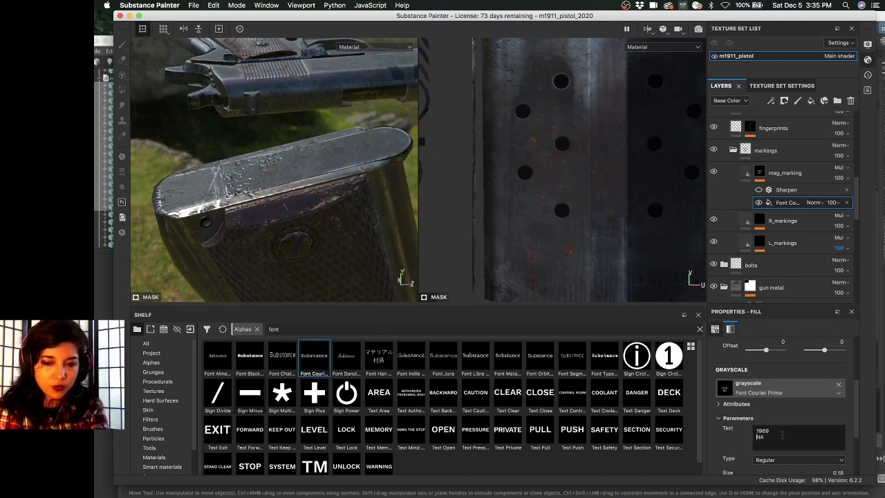
pyautogui.write('60')
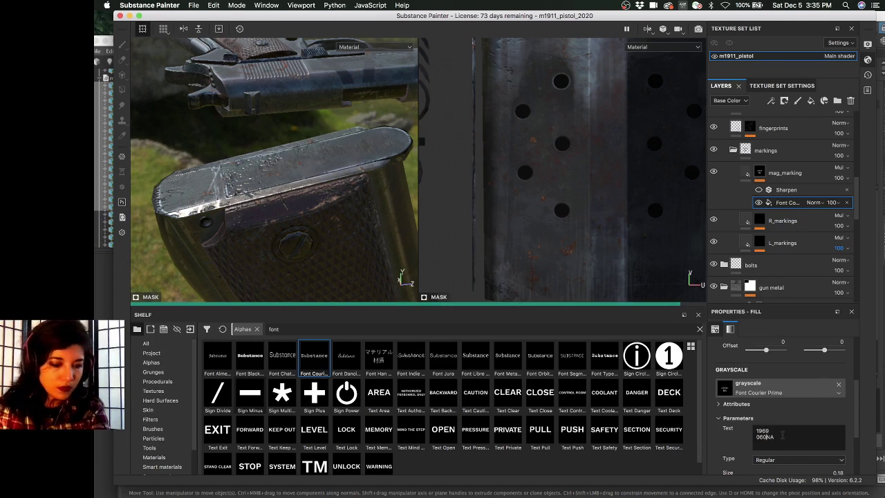
pyautogui.write('8')
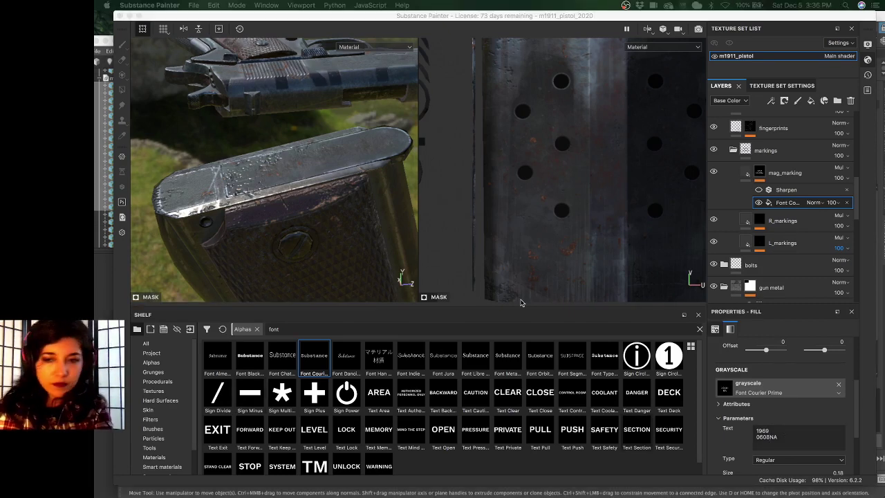
# Reorder the marking text's second line to "NA0608" and add "ASPORT" as a third line
pyautogui.click(784, 442)
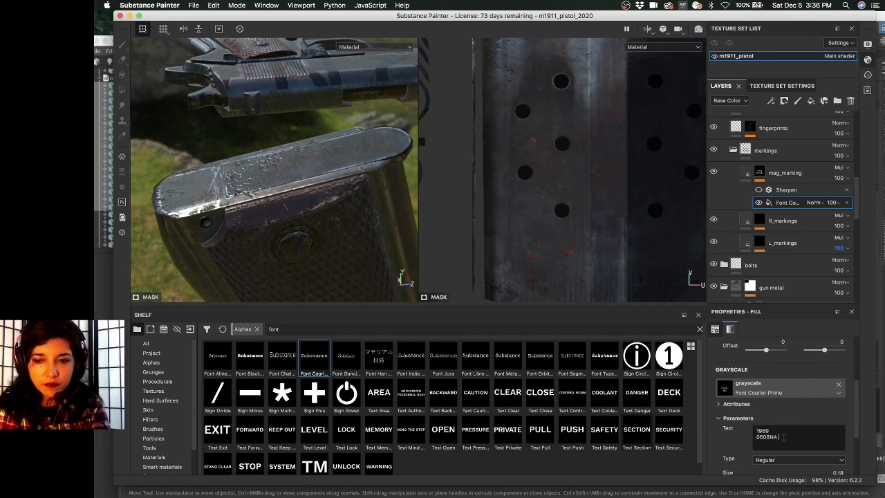
pyautogui.press('BackSpace')
pyautogui.press('BackSpace')
pyautogui.click(757, 437)
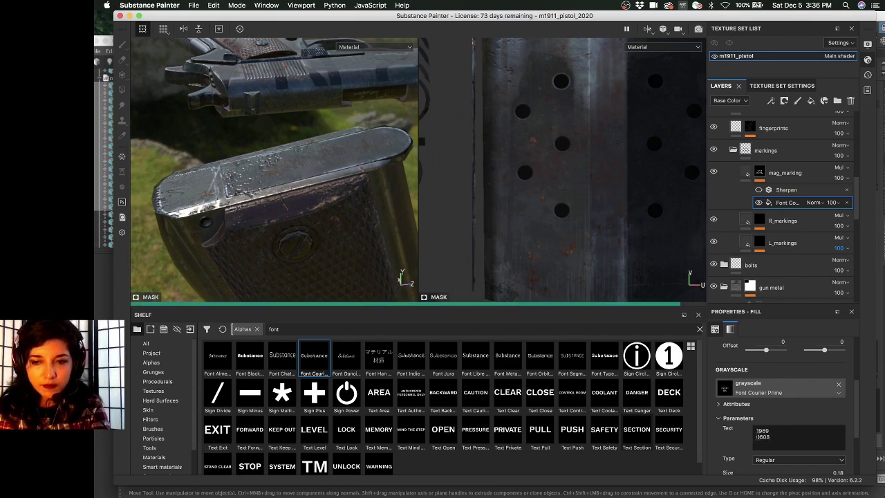
pyautogui.write('NA')
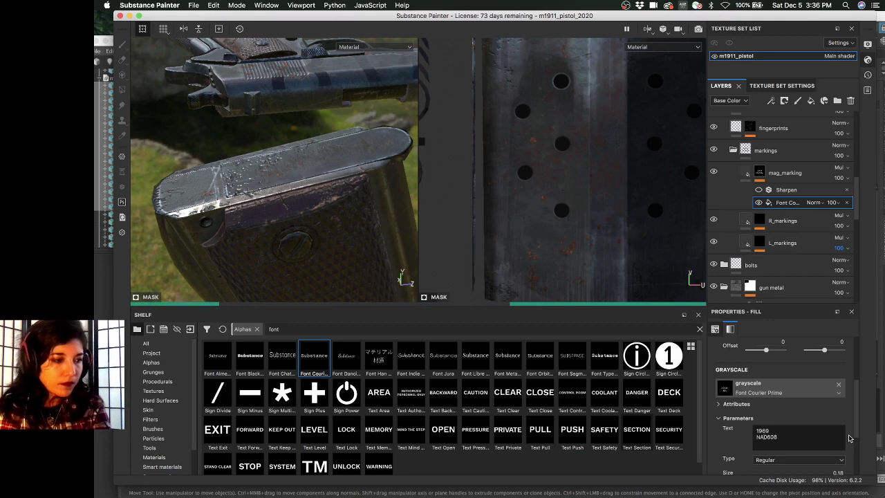
pyautogui.click(806, 439)
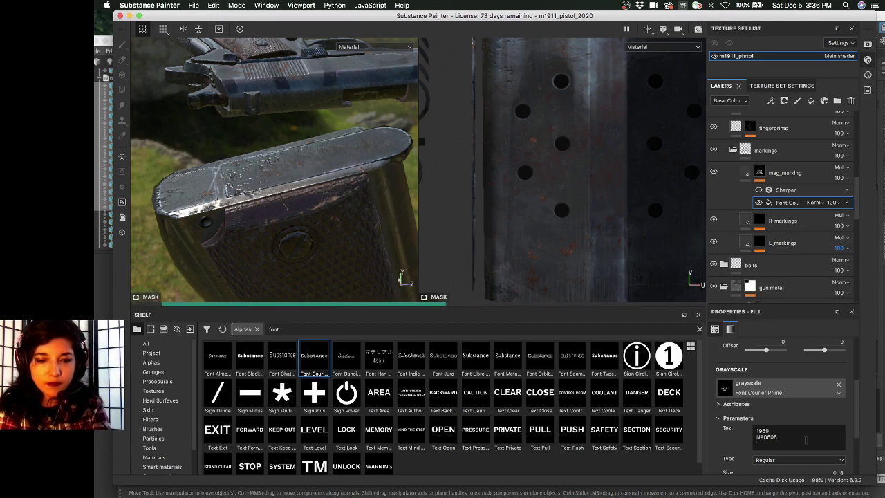
pyautogui.press('Return')
pyautogui.write('ASPORT')
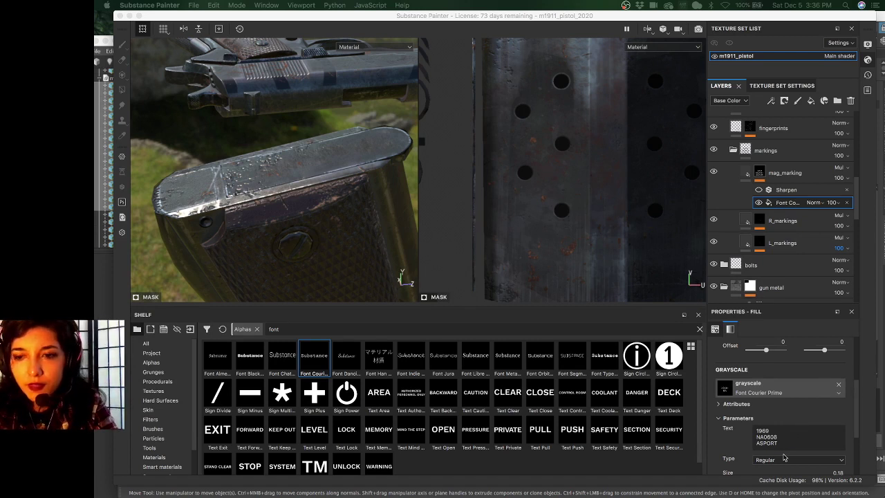
# Set the Font Courier Prime fill's UV Wrap to None so the text does not repeat
pyautogui.scroll(2, 646, 196)
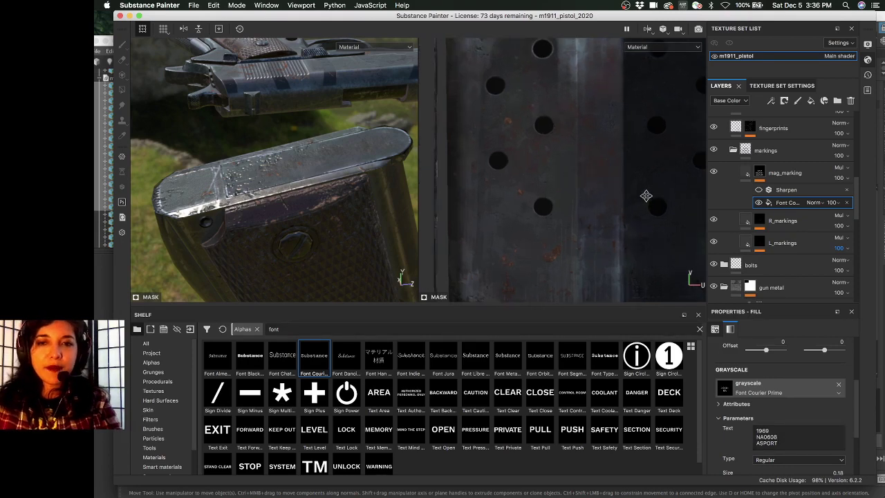
pyautogui.scroll(-6, 646, 195)
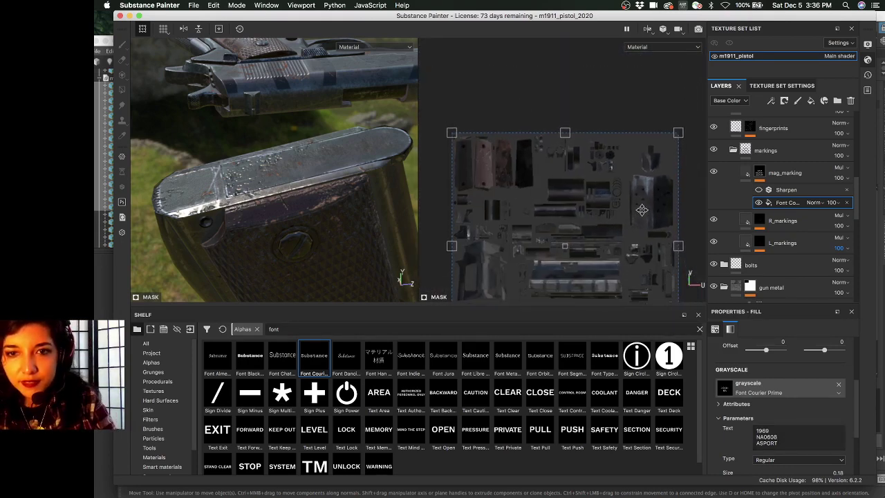
pyautogui.keyDown('alt'); pyautogui.moveTo(642, 210); pyautogui.dragTo(616, 99, button='middle'); pyautogui.keyUp('alt')
pyautogui.scroll(3, 775, 385)
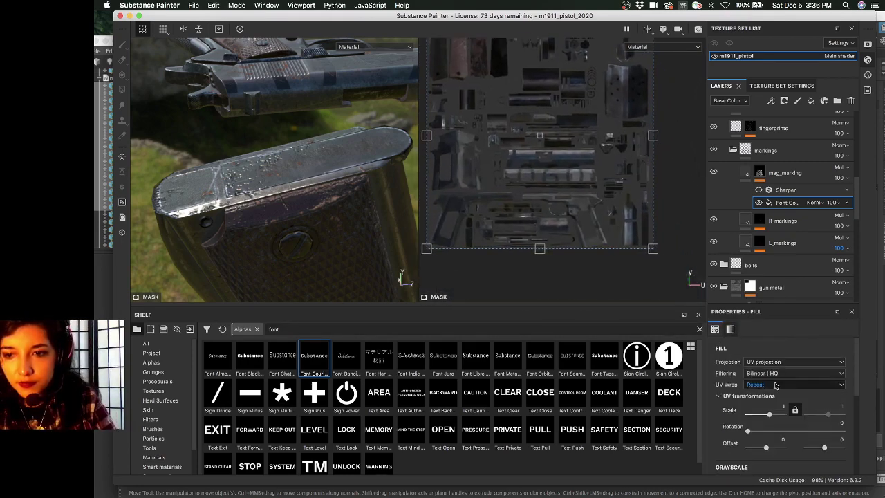
pyautogui.click(775, 386)
pyautogui.click(771, 409)
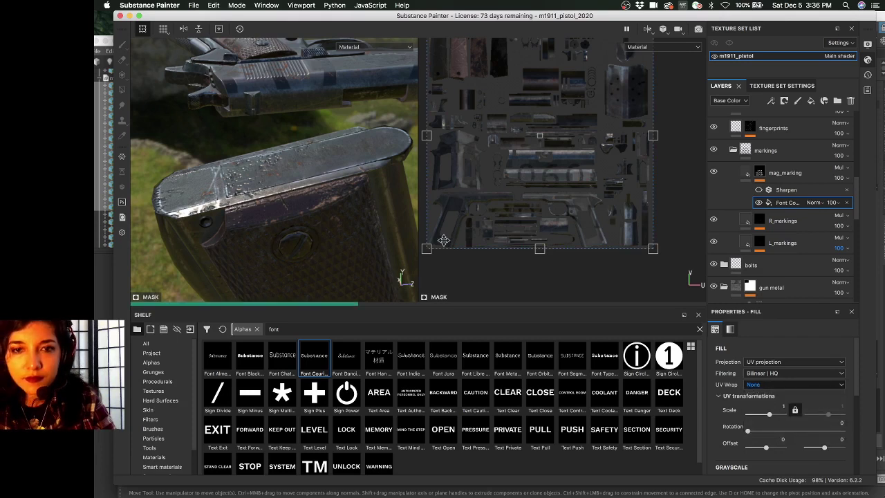
# Shrink the text fill to a linked scale of about 4.11 in the UV view and set its rotation to 0
pyautogui.moveTo(426, 248); pyautogui.dragTo(534, 135)
pyautogui.moveTo(576, 113); pyautogui.dragTo(594, 97)
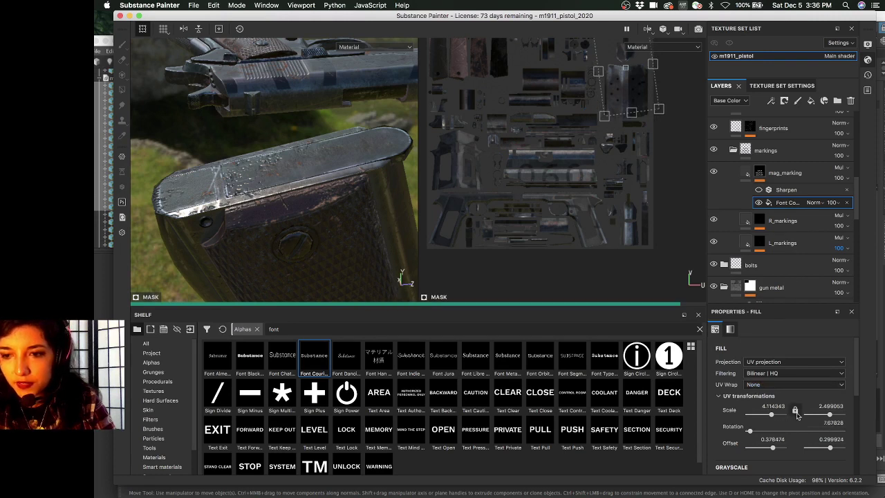
pyautogui.click(829, 423)
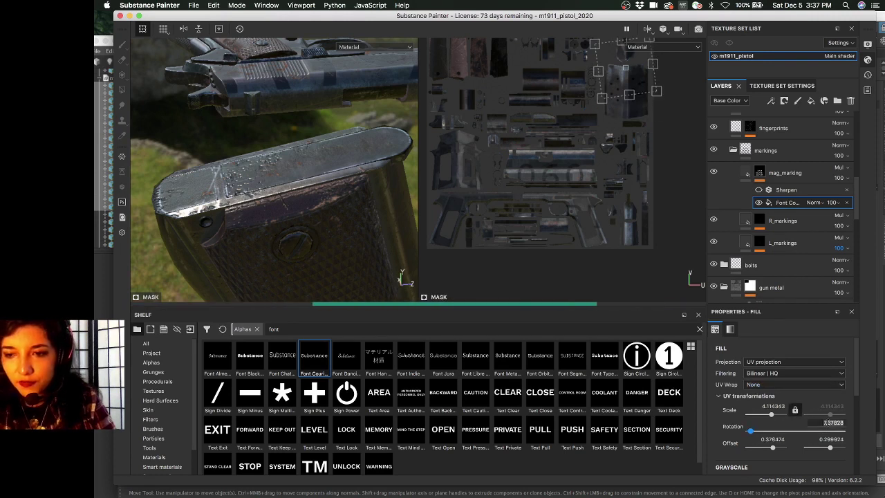
pyautogui.write('0')
pyautogui.press('Return')
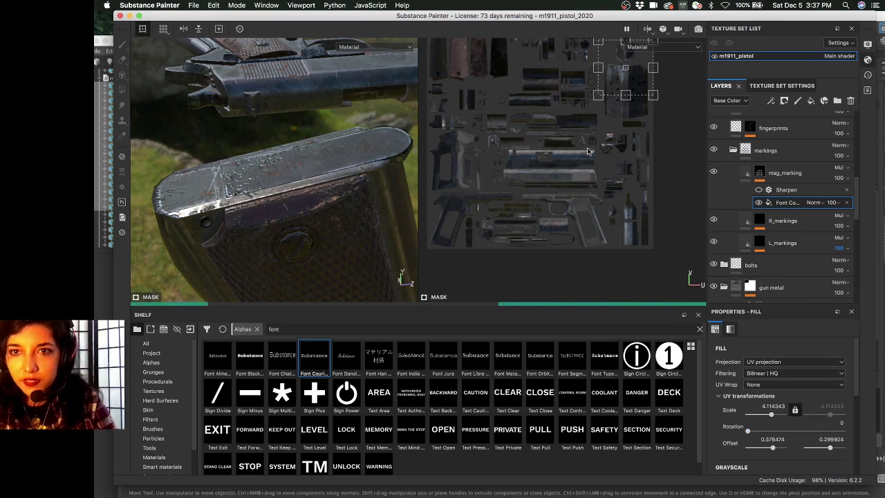
# Move the text fill down toward the magazine base's UV island and reduce it to a linked scale of 13.01
pyautogui.keyDown('alt'); pyautogui.moveTo(616, 168); pyautogui.dragTo(610, 185, button='middle'); pyautogui.keyUp('alt')
pyautogui.moveTo(616, 93); pyautogui.dragTo(619, 148)
pyautogui.scroll(2, 619, 149)
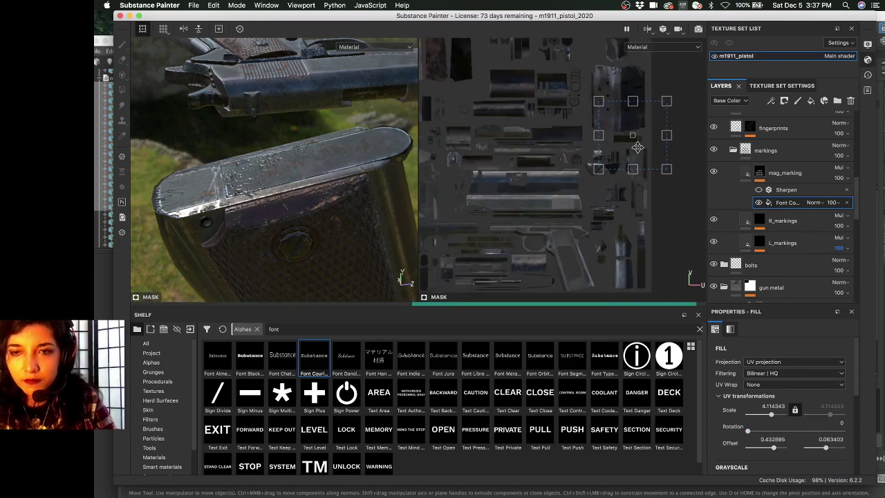
pyautogui.moveTo(584, 182); pyautogui.dragTo(603, 156)
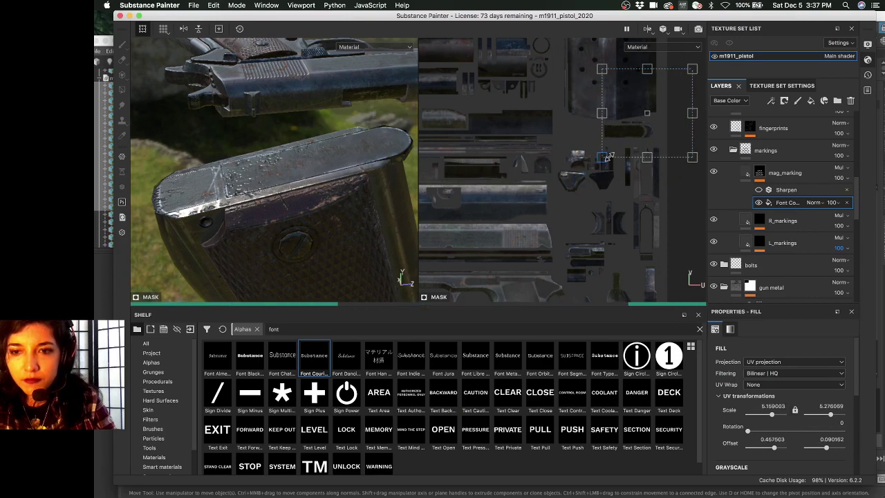
pyautogui.click(795, 410)
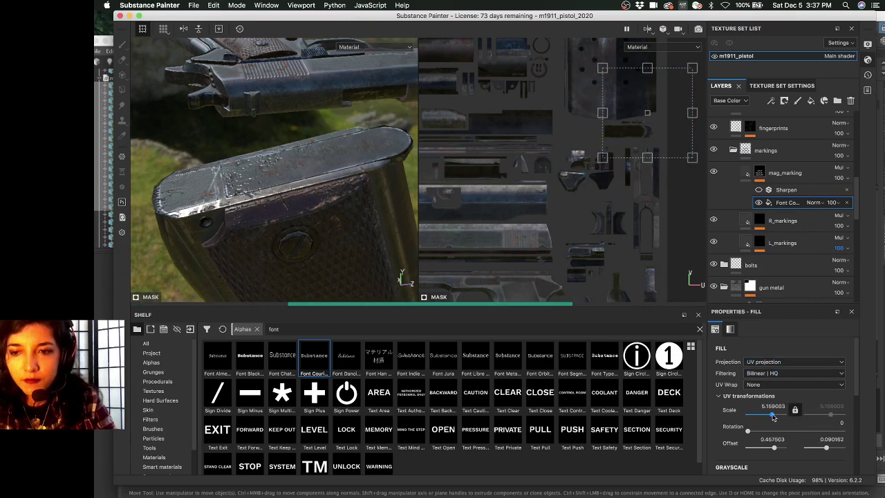
pyautogui.moveTo(773, 418); pyautogui.dragTo(775, 415)
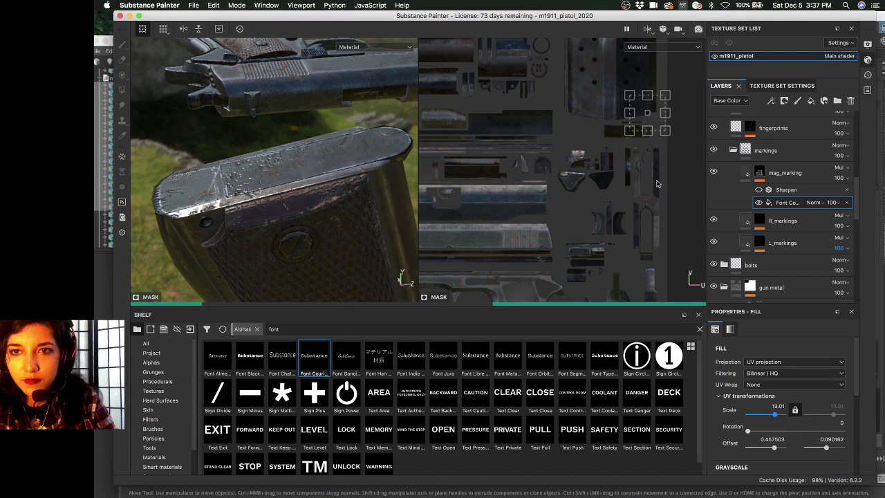
# Position the text fill over the magazine base's UV island and shrink it to a linked scale of about 14.93
pyautogui.scroll(4, 629, 101)
pyautogui.moveTo(666, 145); pyautogui.dragTo(619, 177)
pyautogui.scroll(3, 647, 214)
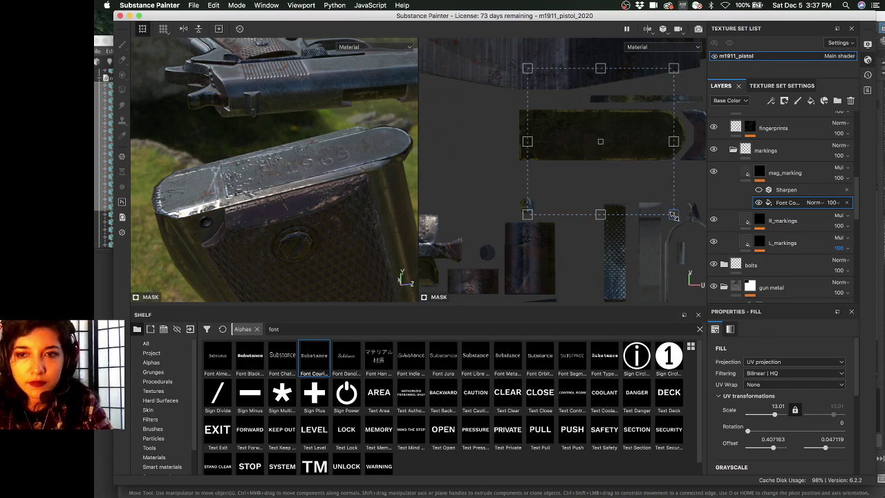
pyautogui.moveTo(674, 216); pyautogui.dragTo(655, 191)
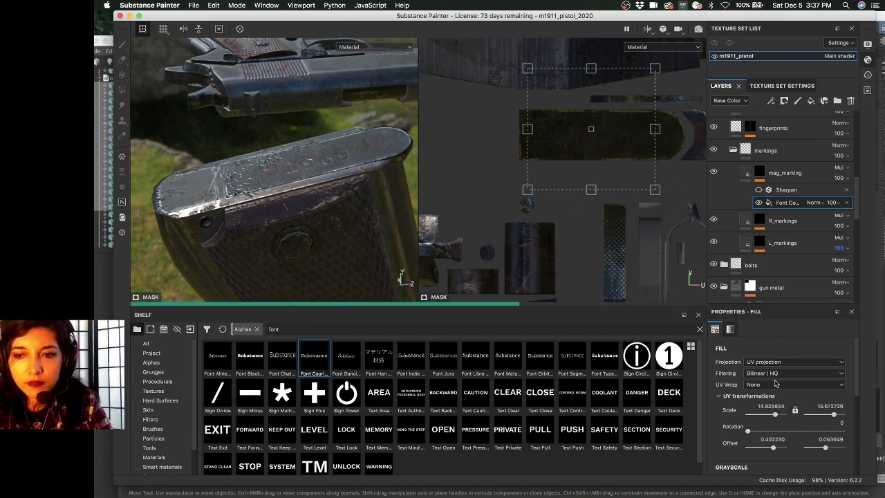
pyautogui.scroll(-5, 719, 391)
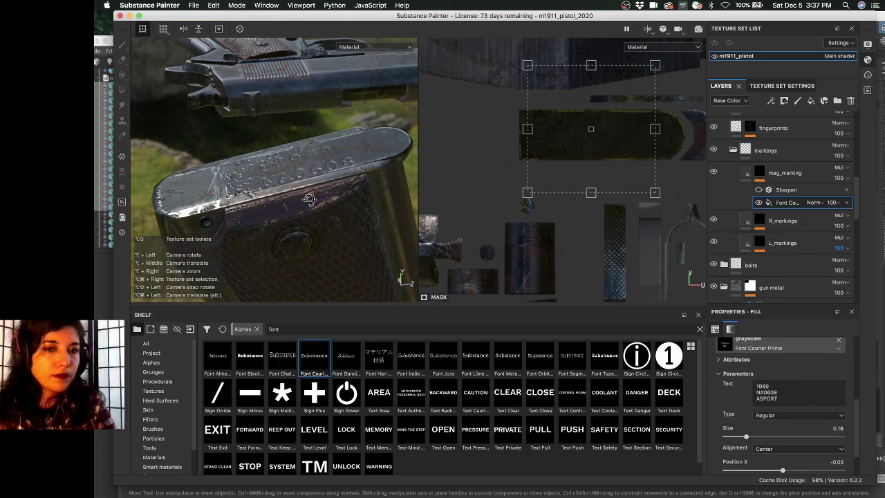
pyautogui.keyDown('alt'); pyautogui.moveTo(309, 200); pyautogui.dragTo(441, 205); pyautogui.keyUp('alt')
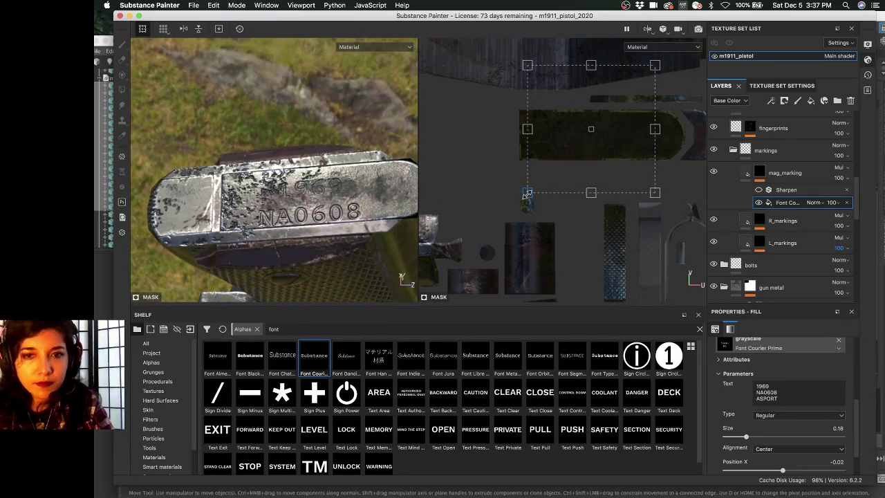
# Copy the three-line marking text and replace the fill's grayscale source with Font Typewriter
pyautogui.scroll(-1, 739, 408)
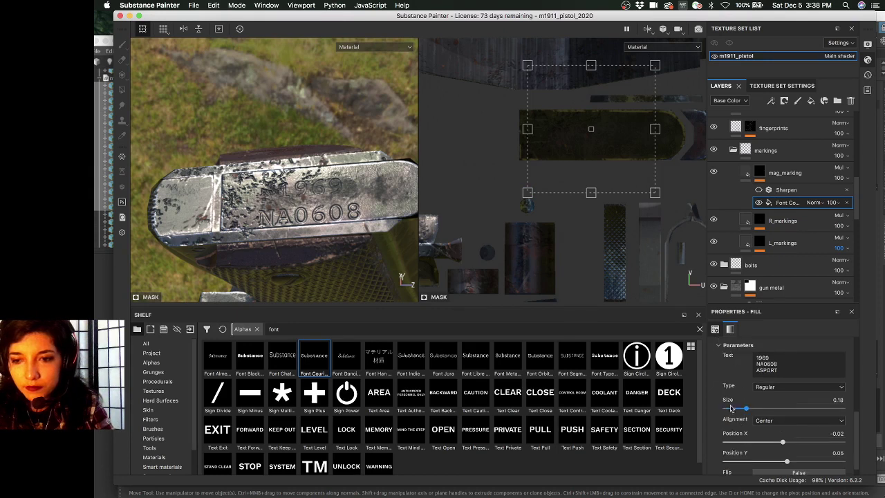
pyautogui.scroll(2, 738, 408)
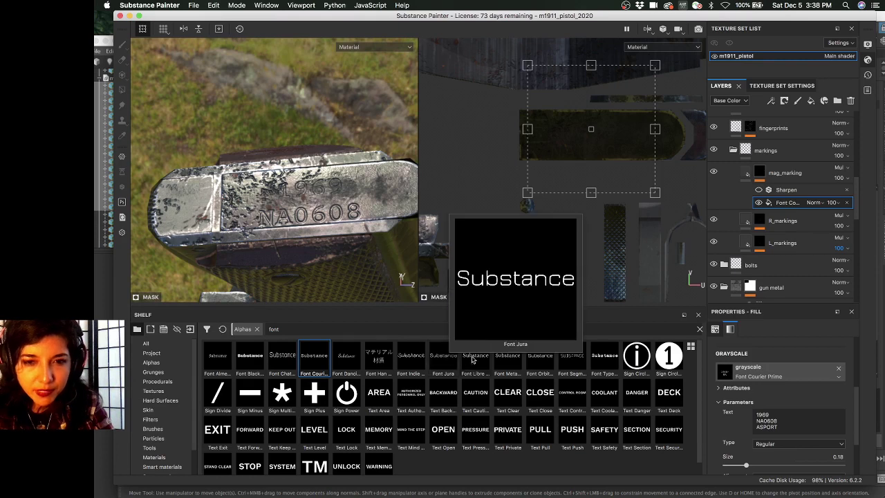
pyautogui.moveTo(513, 360)
pyautogui.moveTo(548, 368)
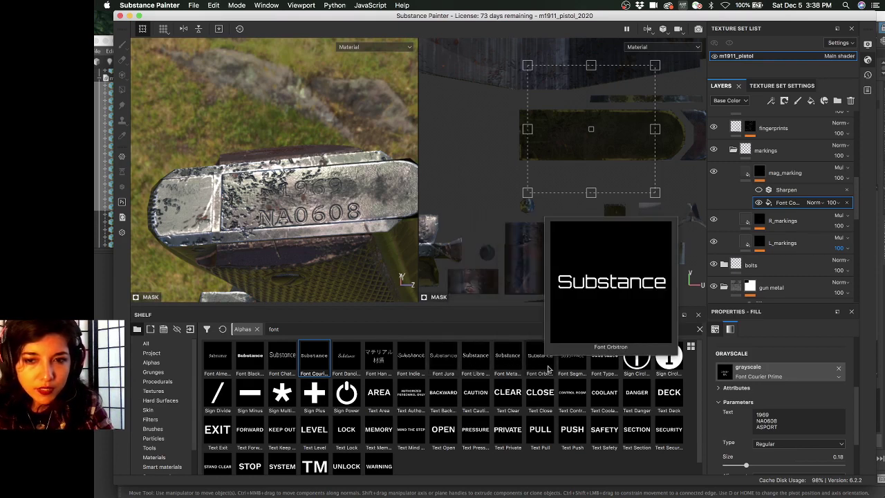
pyautogui.moveTo(600, 359)
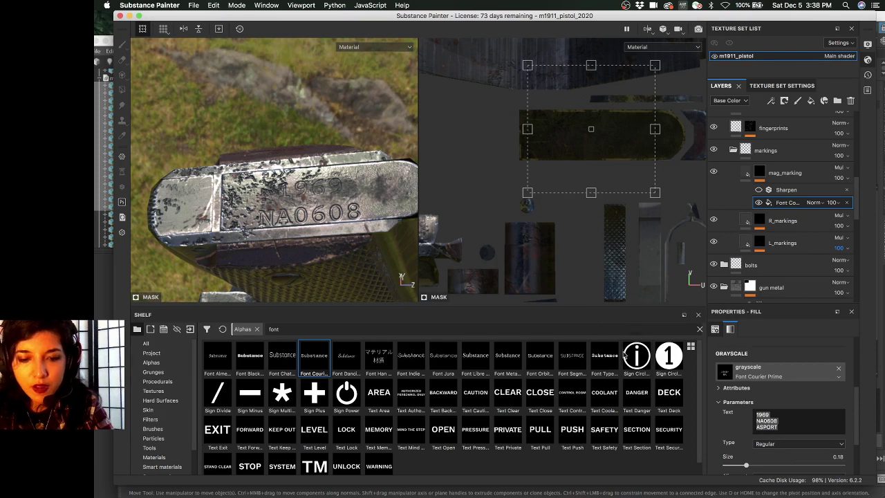
pyautogui.moveTo(606, 351); pyautogui.dragTo(781, 371)
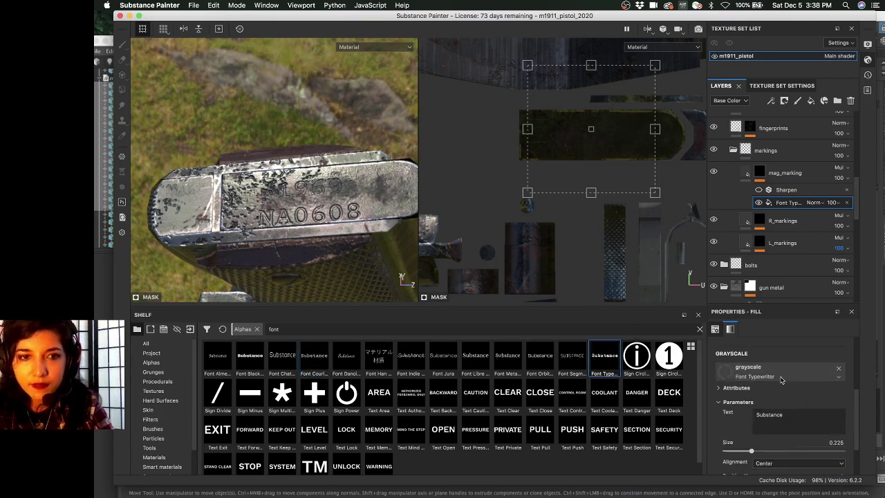
# Replace the Font Typewriter sample text with the copied lines "1969", "NA0608" and "ASPORT", and inspect the magazine base
pyautogui.click(777, 412)
pyautogui.scroll(2, 785, 414)
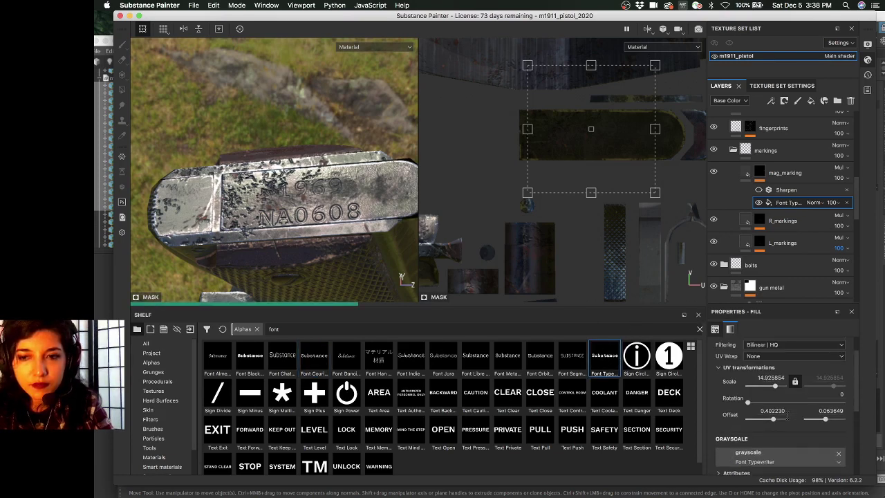
pyautogui.scroll(-2, 785, 414)
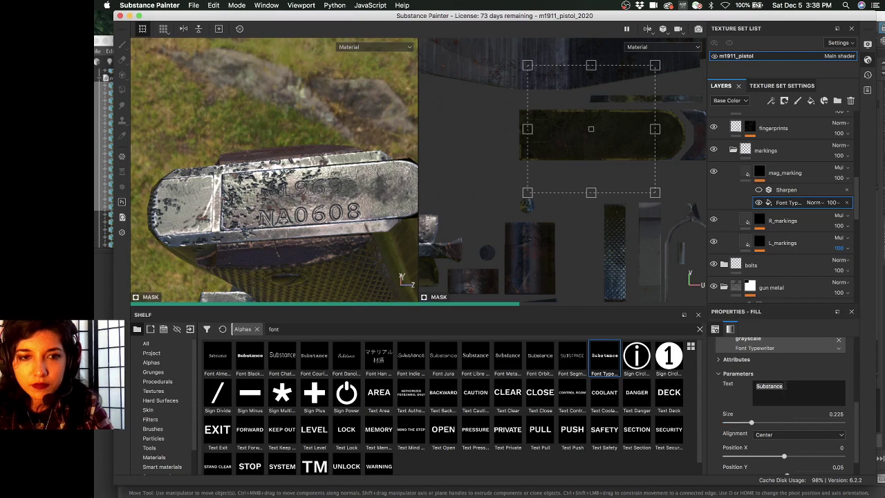
pyautogui.write('1969 NA0608 ASPORT')
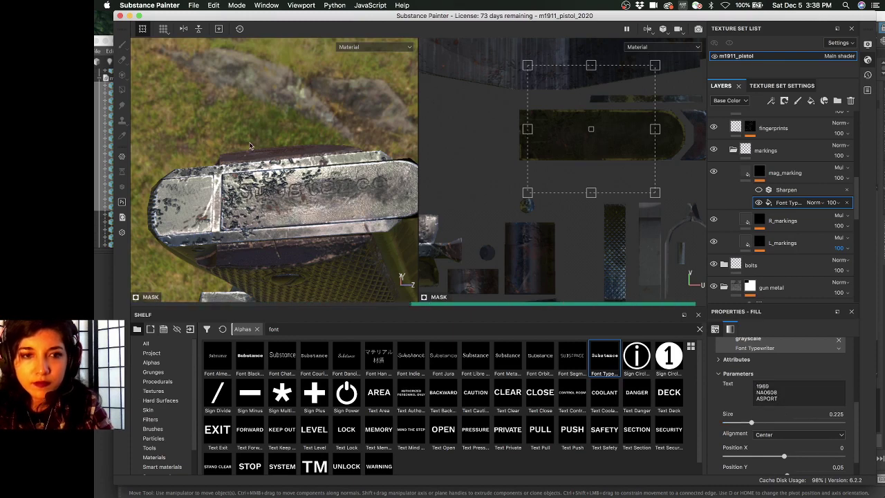
pyautogui.keyDown('alt'); pyautogui.moveTo(324, 166); pyautogui.dragTo(301, 167); pyautogui.keyUp('alt')
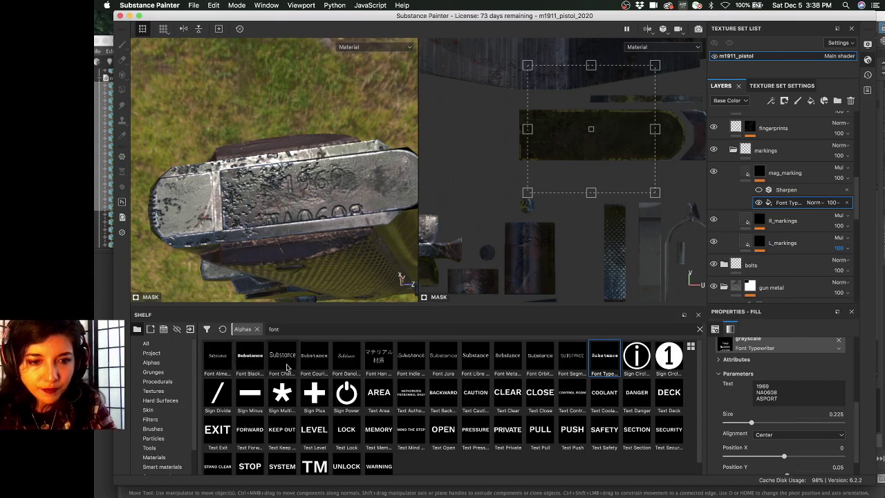
# Replace the fill's grayscale source with Font Courier Prime and paste in the lines "1969", "NA0608" and "ASPORT"
pyautogui.moveTo(284, 364)
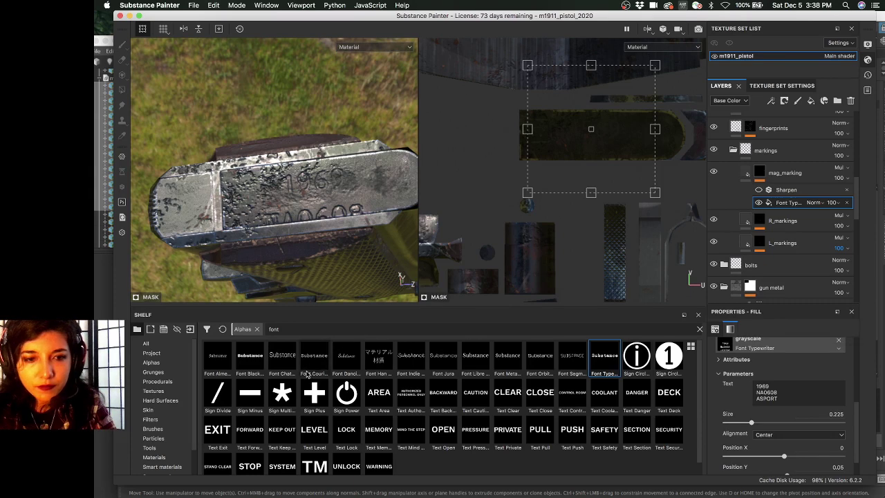
pyautogui.moveTo(314, 355); pyautogui.dragTo(775, 341)
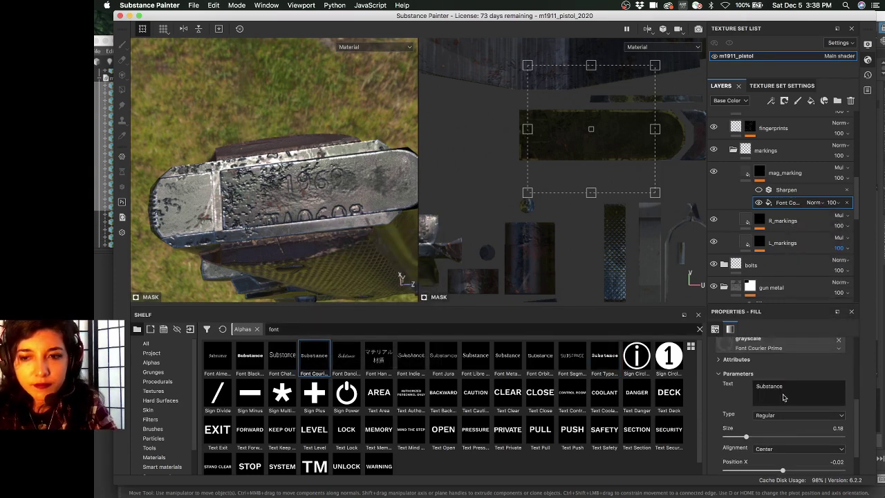
pyautogui.doubleClick(785, 394)
pyautogui.write('1969 NA0608 ASPORT')
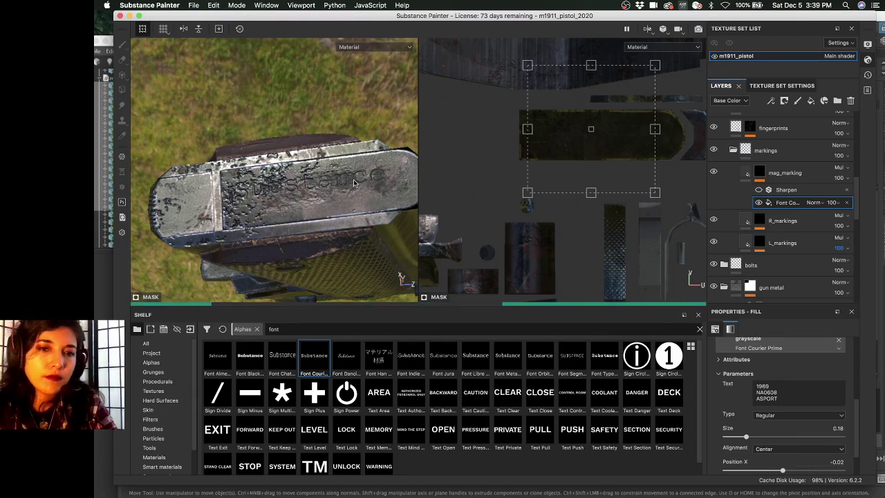
# Revert to Font Typewriter to compare its lettering on the magazine base, and restore Font Courier Prime
pyautogui.keyDown('alt'); pyautogui.moveTo(314, 193); pyautogui.dragTo(445, 167); pyautogui.keyUp('alt')
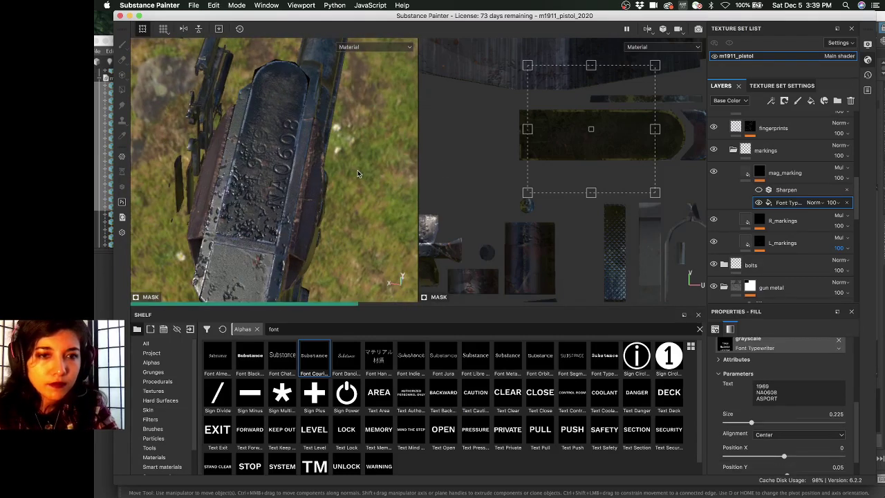
pyautogui.moveTo(358, 170)
pyautogui.keyDown('alt'); pyautogui.mouseDown()
pyautogui.moveTo(336, 173)
pyautogui.moveTo(322, 155)
pyautogui.moveTo(349, 159)
pyautogui.mouseUp(); pyautogui.keyUp('alt')
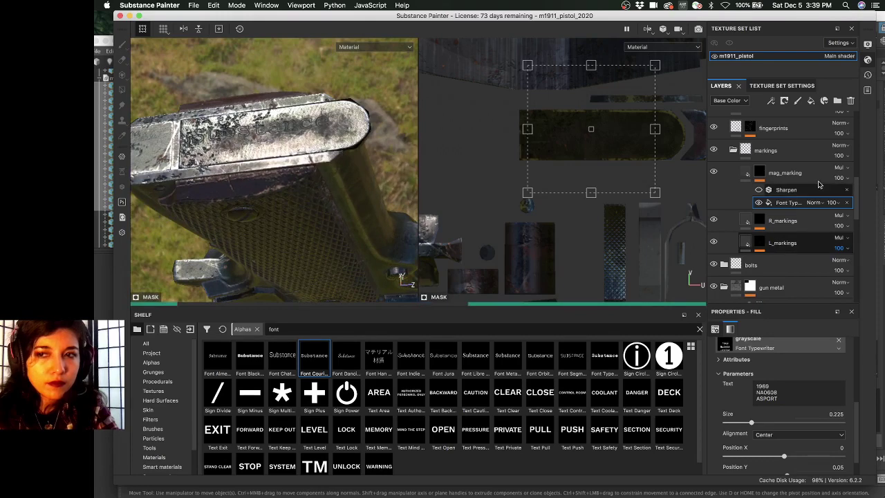
pyautogui.keyDown('alt'); pyautogui.moveTo(401, 189); pyautogui.dragTo(429, 189); pyautogui.keyUp('alt')
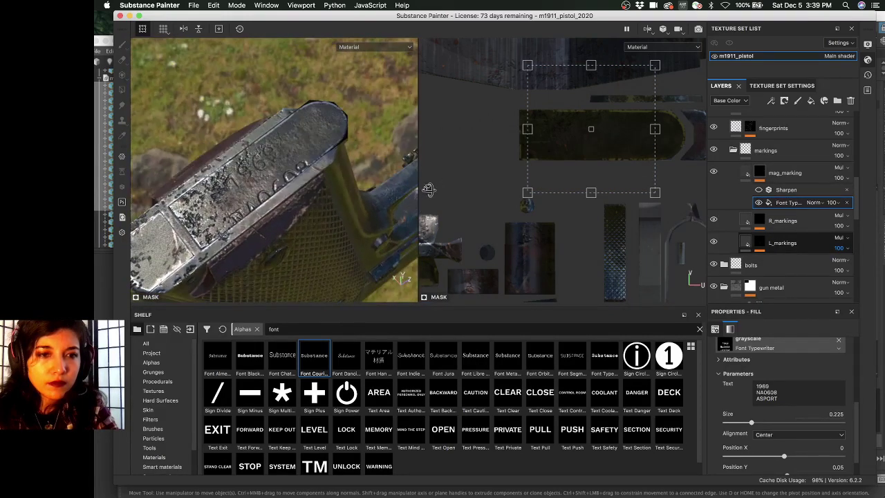
pyautogui.keyDown('alt'); pyautogui.moveTo(395, 219); pyautogui.dragTo(372, 226); pyautogui.keyUp('alt')
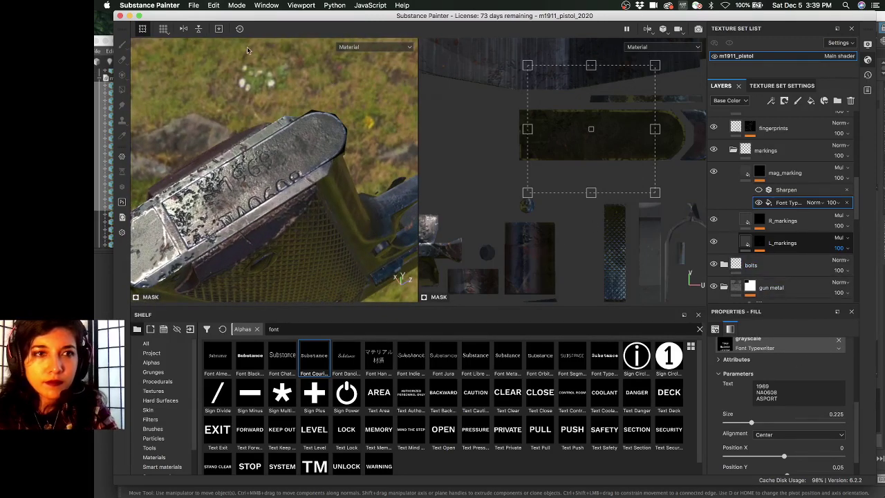
pyautogui.click(216, 6)
pyautogui.click(215, 6)
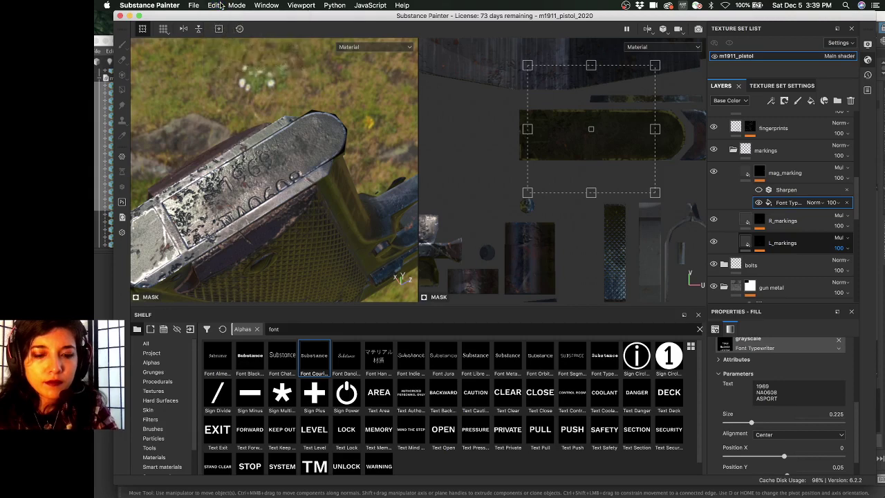
pyautogui.press('super+z')
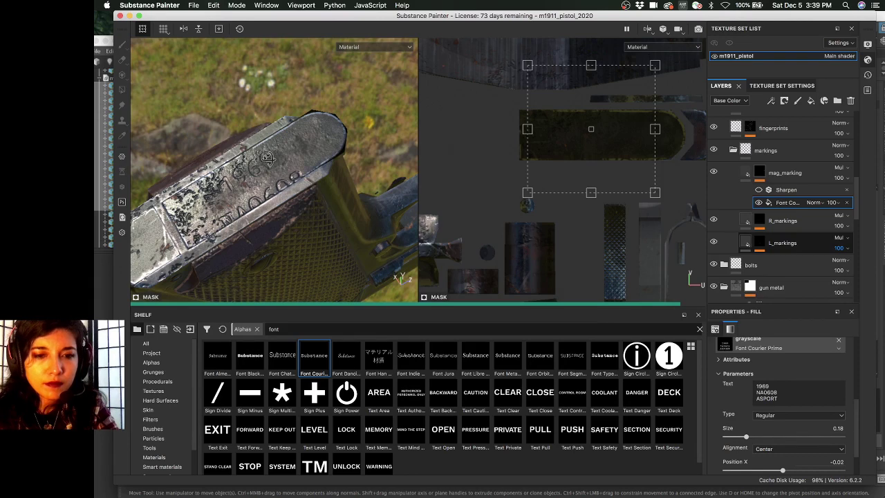
# Examine the Font Courier Prime lettering on the magazine base from several angles
pyautogui.keyDown('alt'); pyautogui.moveTo(267, 158); pyautogui.dragTo(257, 152); pyautogui.keyUp('alt')
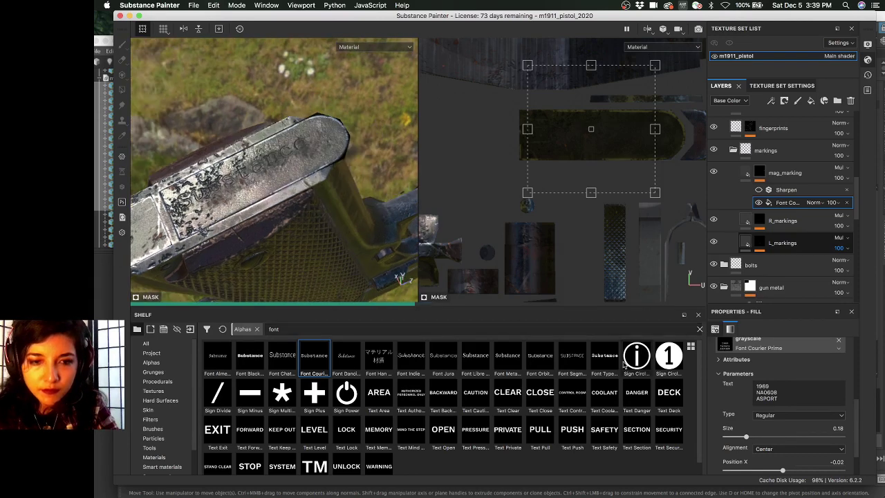
pyautogui.moveTo(603, 364)
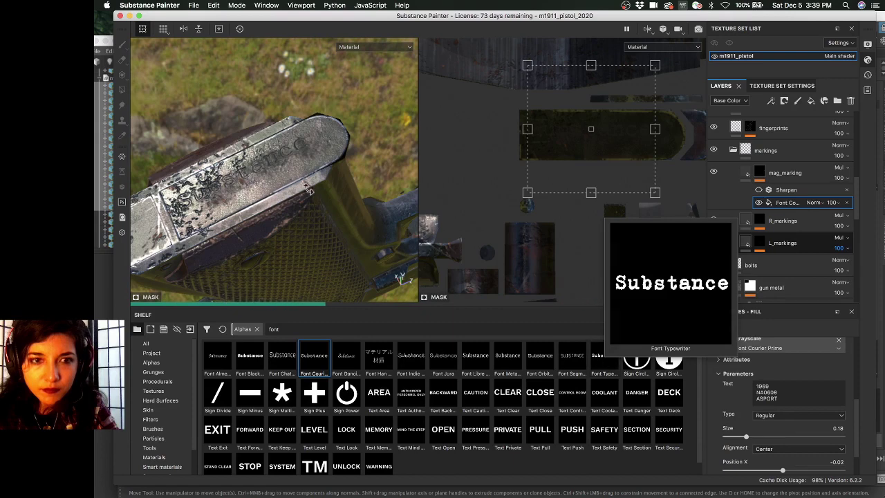
pyautogui.keyDown('alt'); pyautogui.moveTo(309, 190); pyautogui.dragTo(287, 205); pyautogui.keyUp('alt')
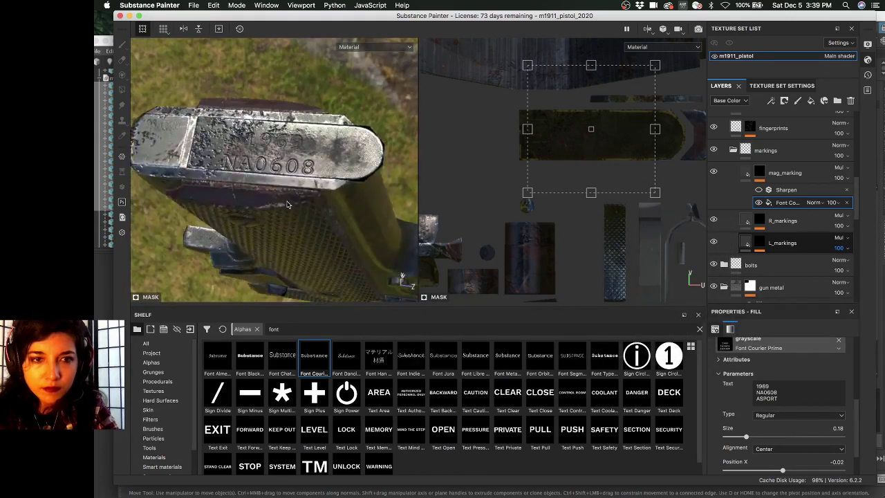
pyautogui.keyDown('alt'); pyautogui.moveTo(287, 202); pyautogui.dragTo(353, 247, button='right'); pyautogui.keyUp('alt')
pyautogui.keyDown('alt'); pyautogui.moveTo(341, 243); pyautogui.dragTo(347, 250); pyautogui.keyUp('alt')
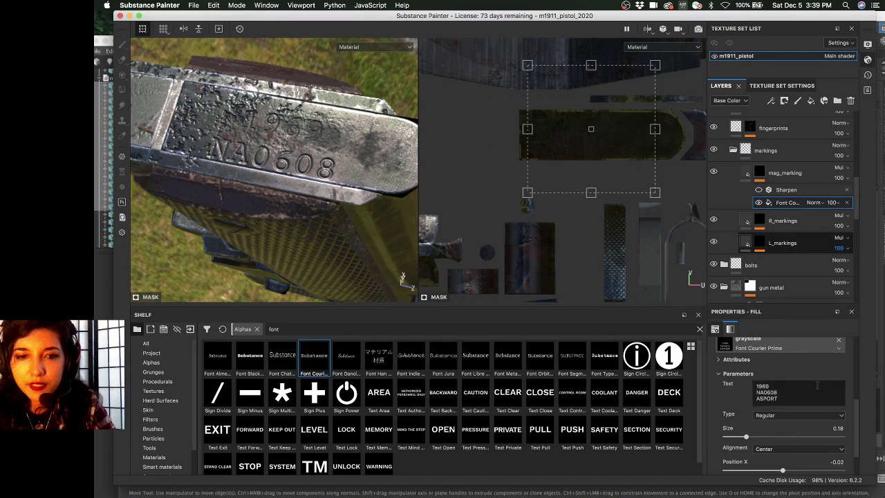
pyautogui.keyDown('alt'); pyautogui.moveTo(344, 206); pyautogui.dragTo(320, 235); pyautogui.keyUp('alt')
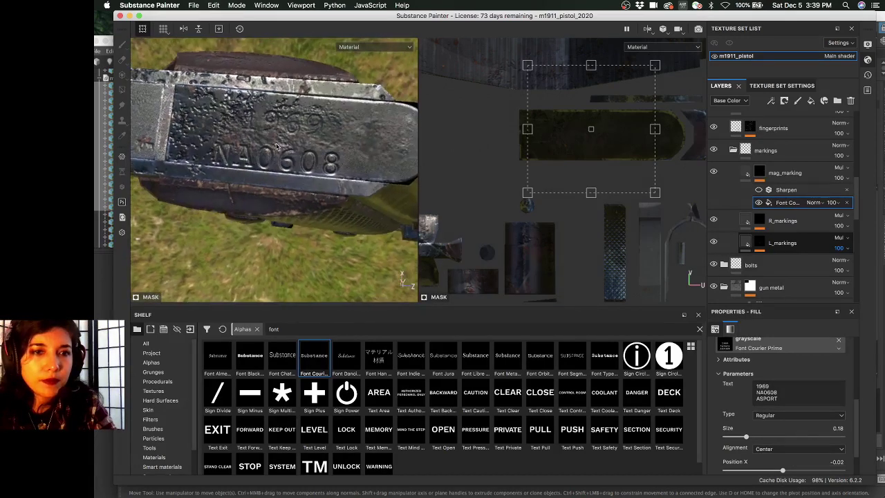
pyautogui.keyDown('alt'); pyautogui.moveTo(288, 158); pyautogui.dragTo(331, 213); pyautogui.keyUp('alt')
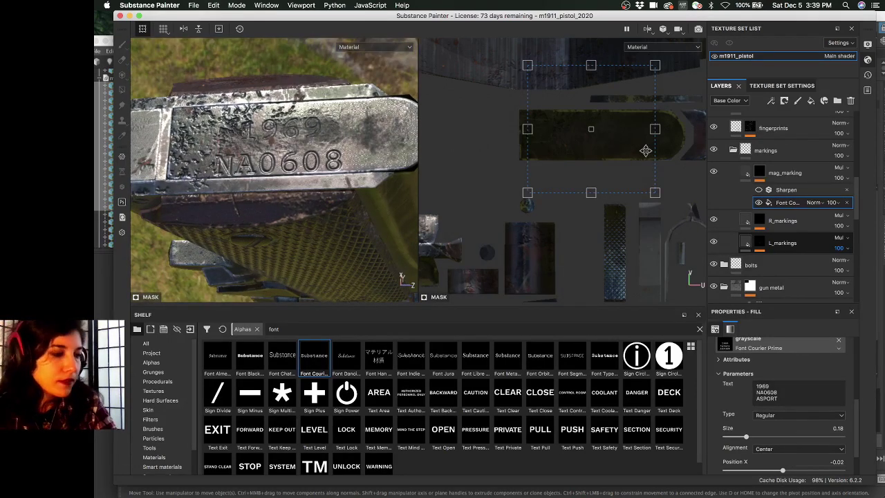
# Nudge the text fill up on the UV island, shrink it from one corner, and link both scale axes at about 16.13
pyautogui.moveTo(631, 162); pyautogui.dragTo(631, 159)
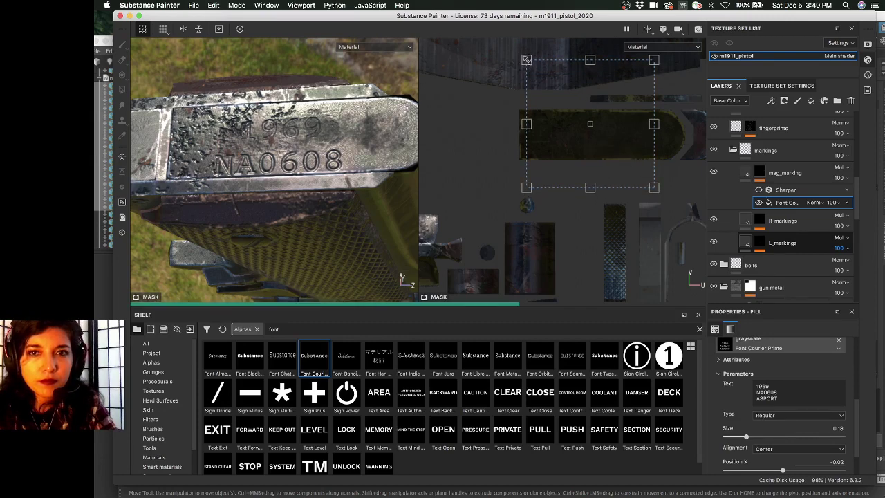
pyautogui.moveTo(527, 60); pyautogui.dragTo(536, 68)
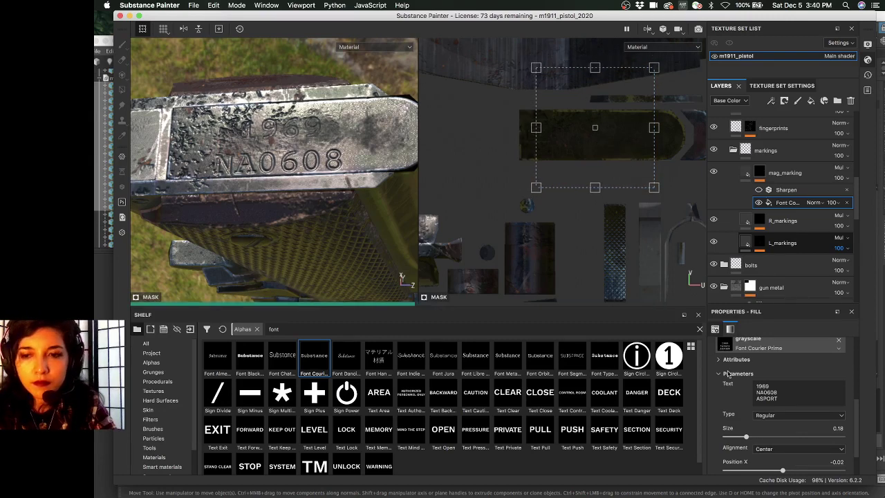
pyautogui.scroll(-2, 727, 377)
pyautogui.scroll(1, 727, 386)
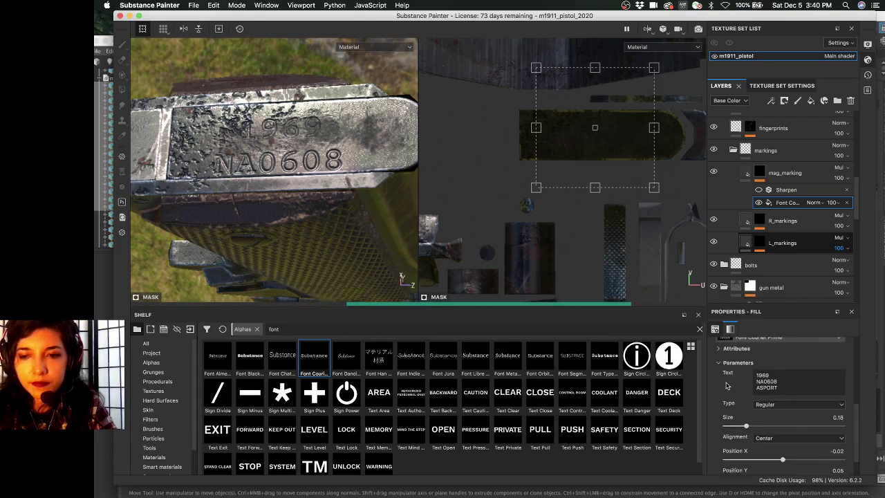
pyautogui.scroll(5, 726, 385)
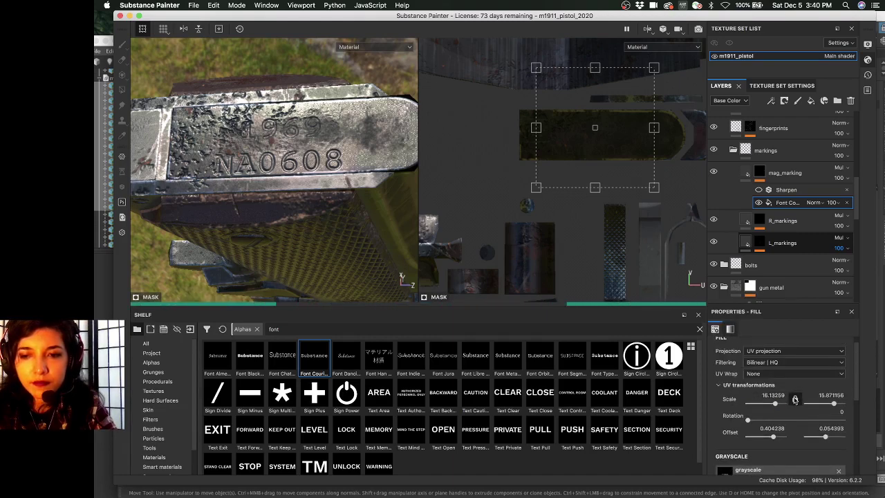
pyautogui.click(795, 400)
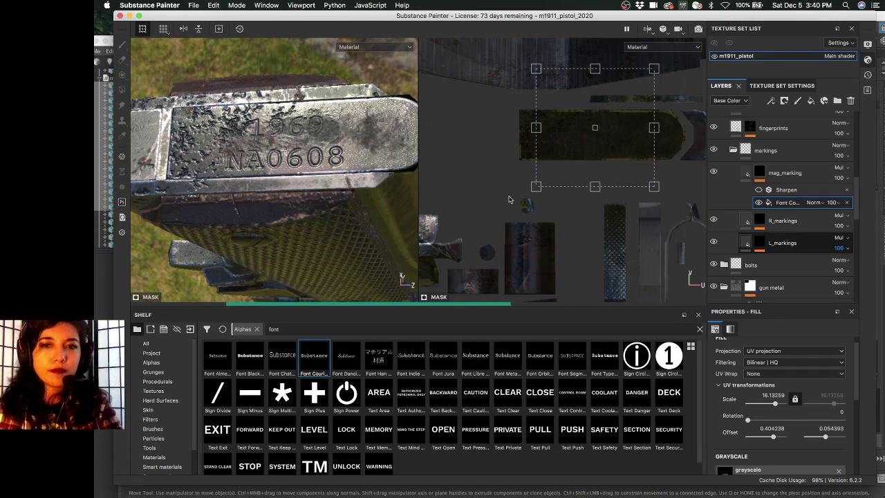
# Shrink the text fill on the magazine base to a linked scale of 20.91
pyautogui.click(778, 405)
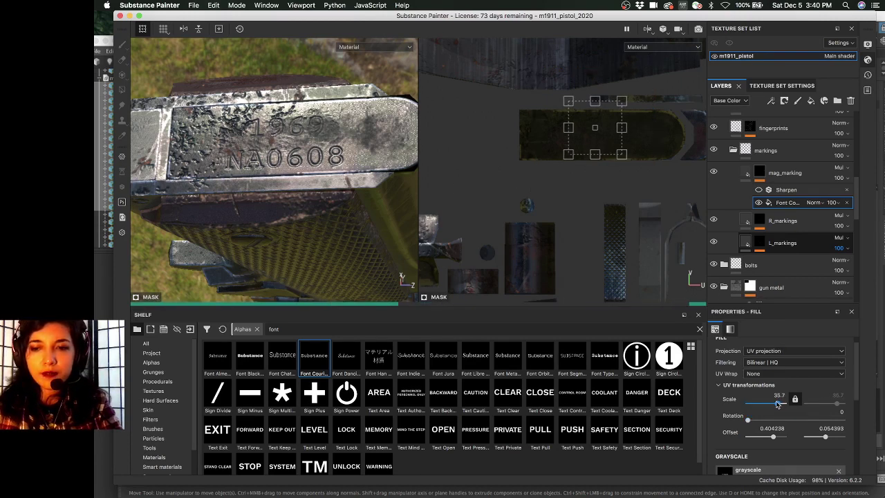
pyautogui.moveTo(777, 405); pyautogui.dragTo(776, 406)
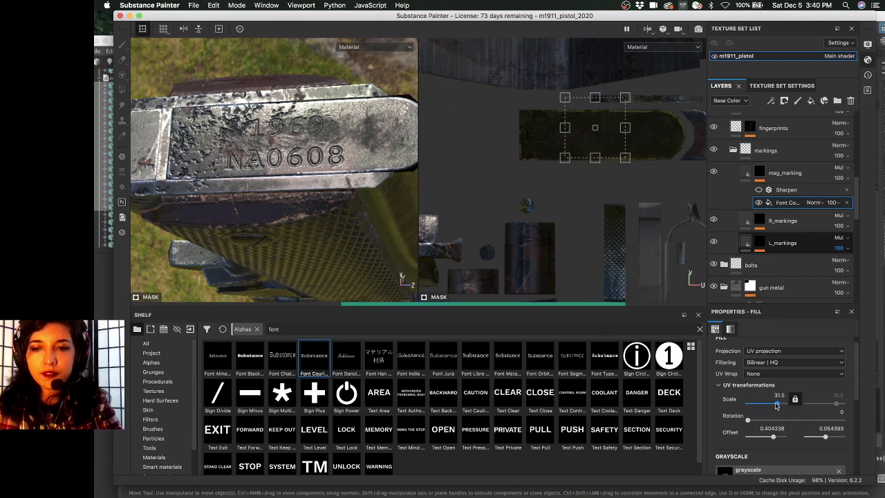
pyautogui.click(776, 405)
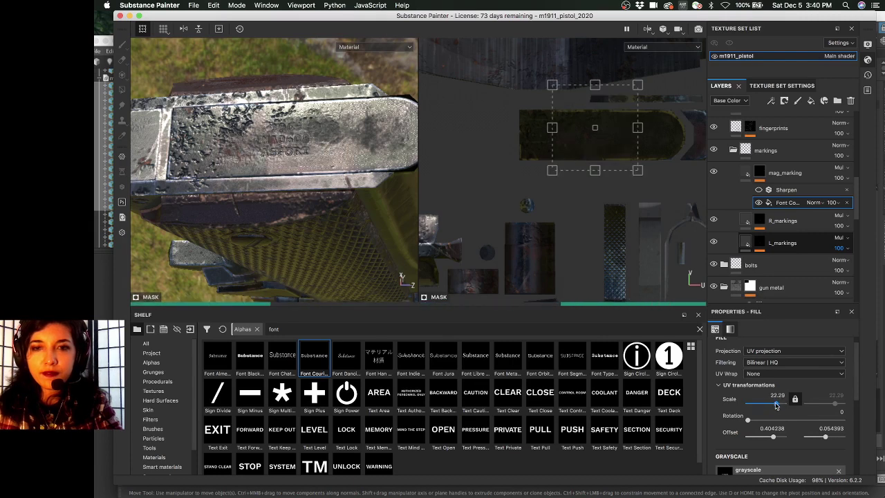
pyautogui.click(776, 406)
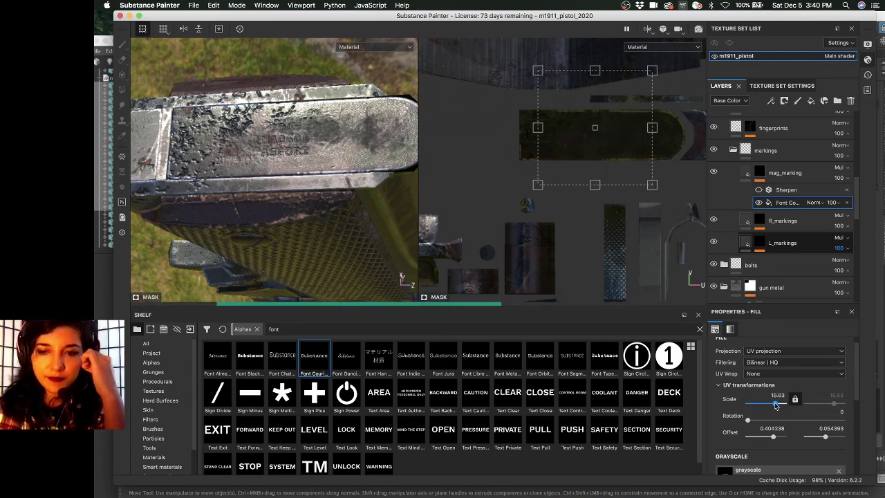
pyautogui.click(776, 406)
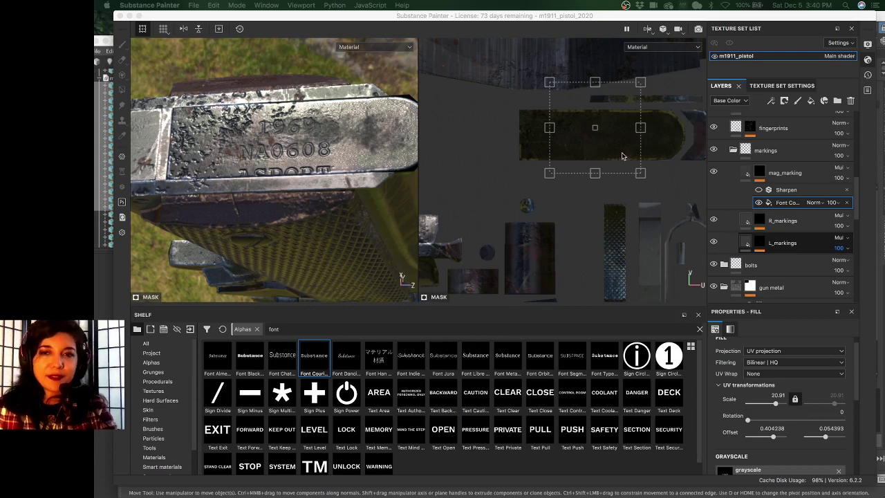
# Reposition the text fill over the magazine base's UV island at an offset of about 0.4045, 0.0581
pyautogui.moveTo(581, 144)
pyautogui.mouseDown()
pyautogui.moveTo(590, 141)
pyautogui.moveTo(583, 139)
pyautogui.mouseUp()
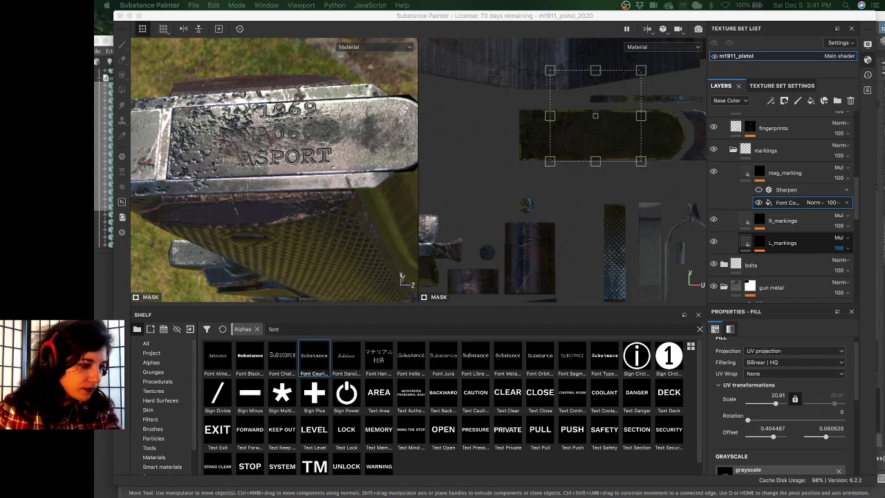
pyautogui.click(348, 15)
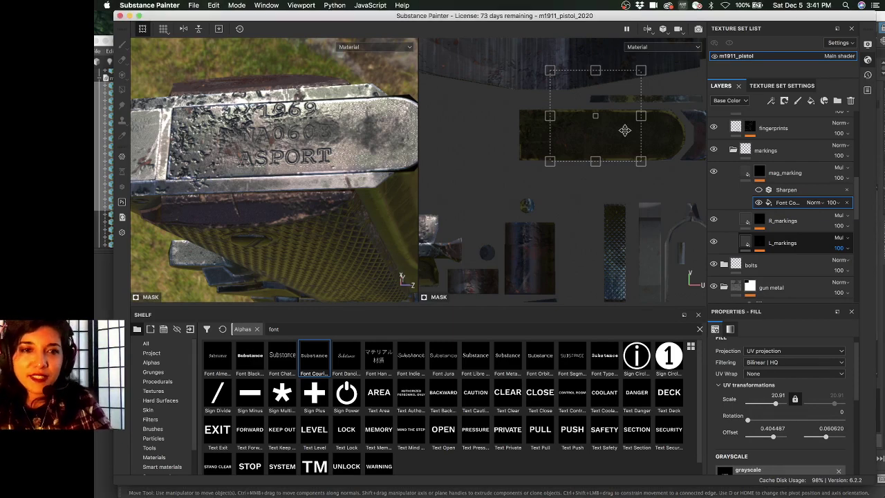
pyautogui.moveTo(625, 130); pyautogui.dragTo(624, 135)
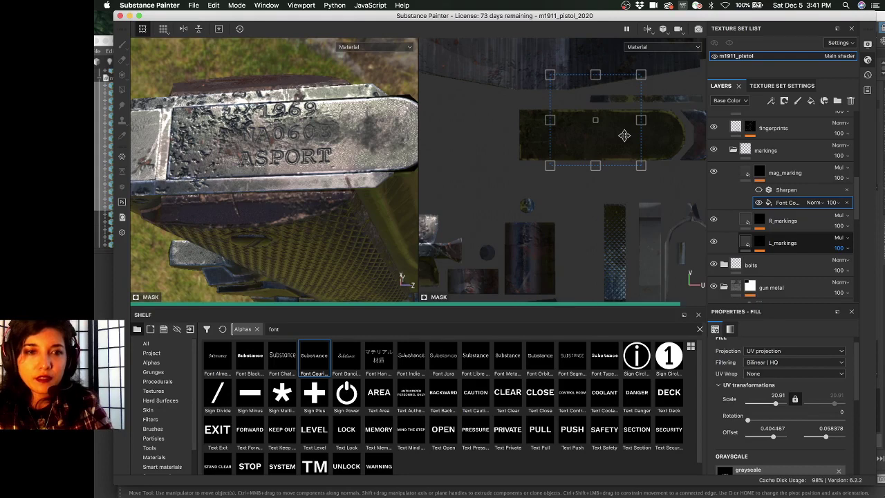
pyautogui.moveTo(625, 136); pyautogui.dragTo(624, 136)
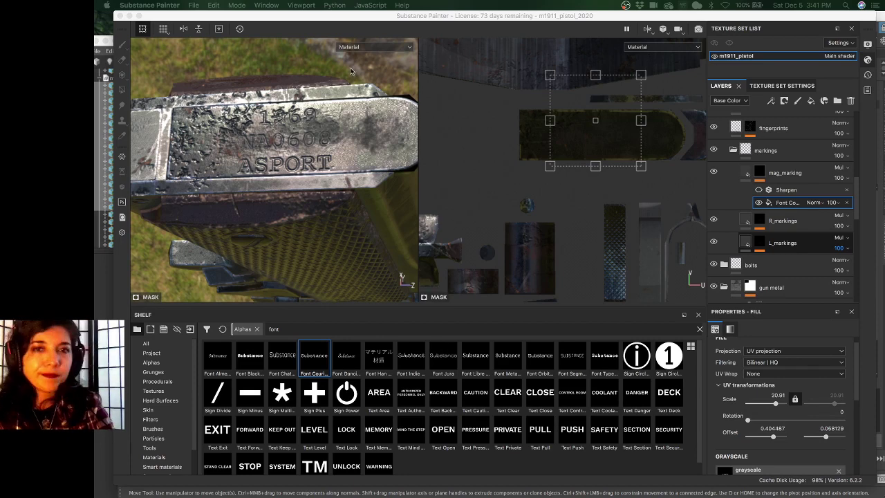
pyautogui.click(551, 14)
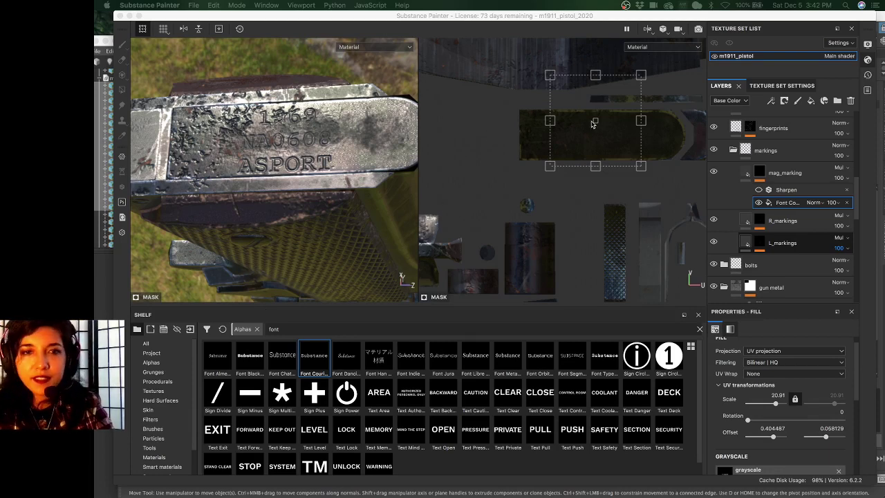
pyautogui.click(615, 149)
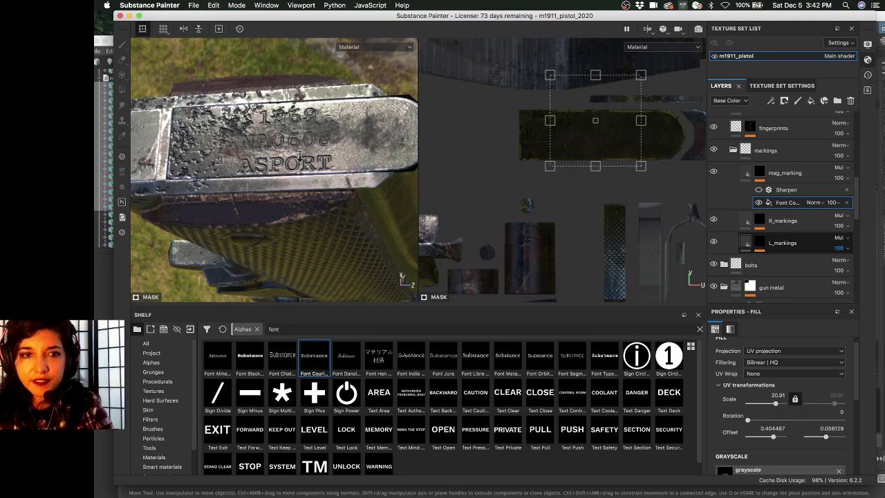
# Inspect the three-line marking's placement on the magazine base from several angles and review the Font Courier Prime text parameters
pyautogui.keyDown('alt'); pyautogui.moveTo(300, 157); pyautogui.dragTo(326, 121); pyautogui.keyUp('alt')
pyautogui.keyDown('alt'); pyautogui.moveTo(326, 121); pyautogui.dragTo(315, 138, button='right'); pyautogui.keyUp('alt')
pyautogui.keyDown('alt'); pyautogui.moveTo(315, 138); pyautogui.dragTo(286, 173); pyautogui.keyUp('alt')
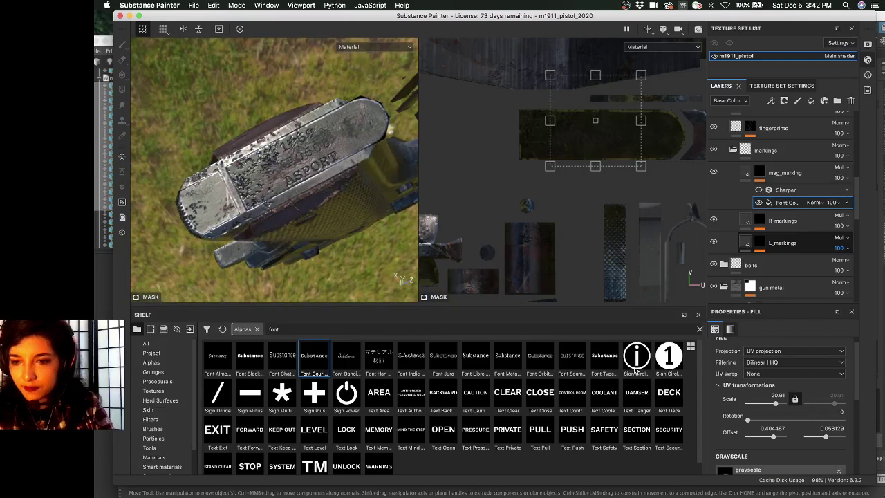
pyautogui.scroll(-3, 731, 413)
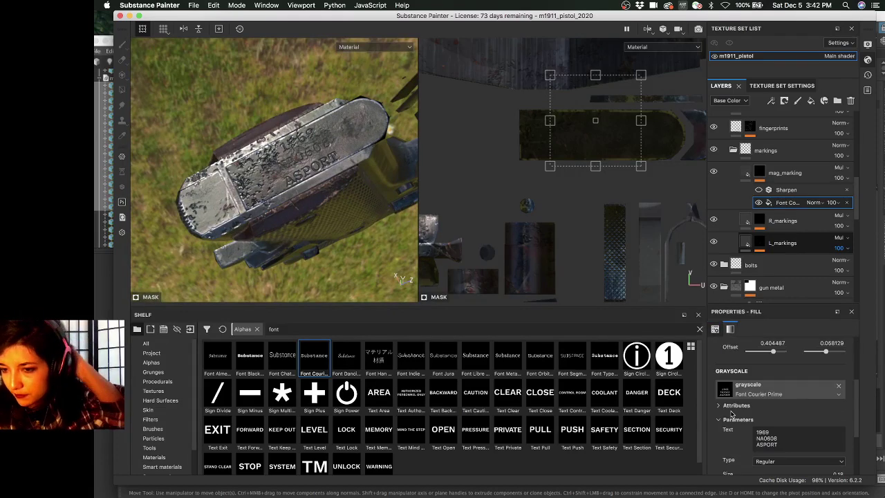
pyautogui.scroll(-3, 731, 413)
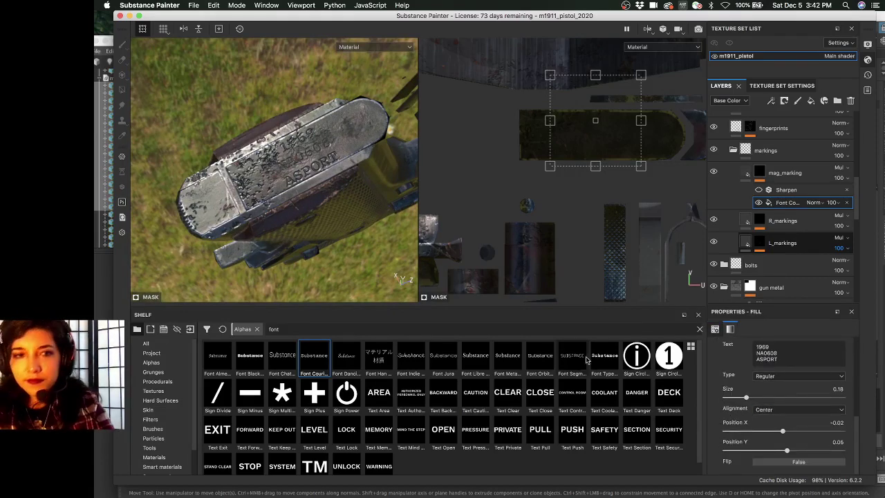
pyautogui.keyDown('alt'); pyautogui.moveTo(345, 161); pyautogui.dragTo(333, 183); pyautogui.keyUp('alt')
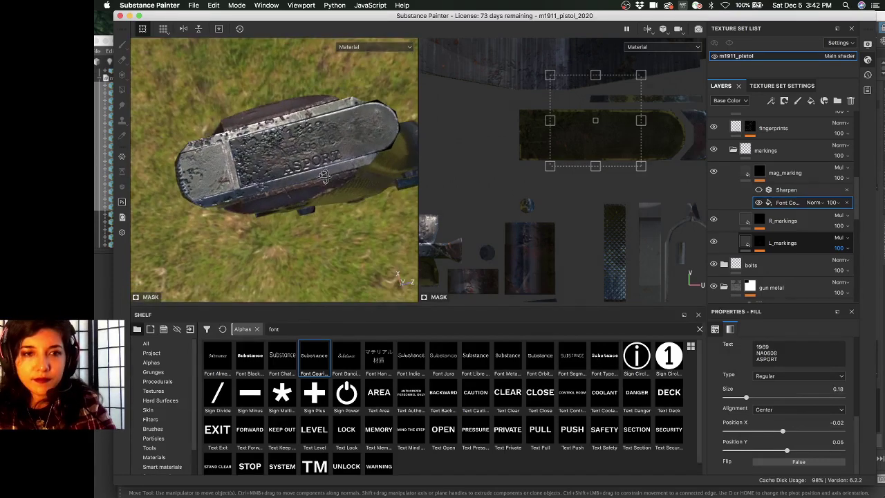
pyautogui.keyDown('alt'); pyautogui.moveTo(319, 171); pyautogui.dragTo(322, 179, button='middle'); pyautogui.keyUp('alt')
pyautogui.moveTo(321, 181)
pyautogui.keyDown('alt'); pyautogui.mouseDown()
pyautogui.moveTo(302, 173)
pyautogui.moveTo(305, 181)
pyautogui.mouseUp(); pyautogui.keyUp('alt')
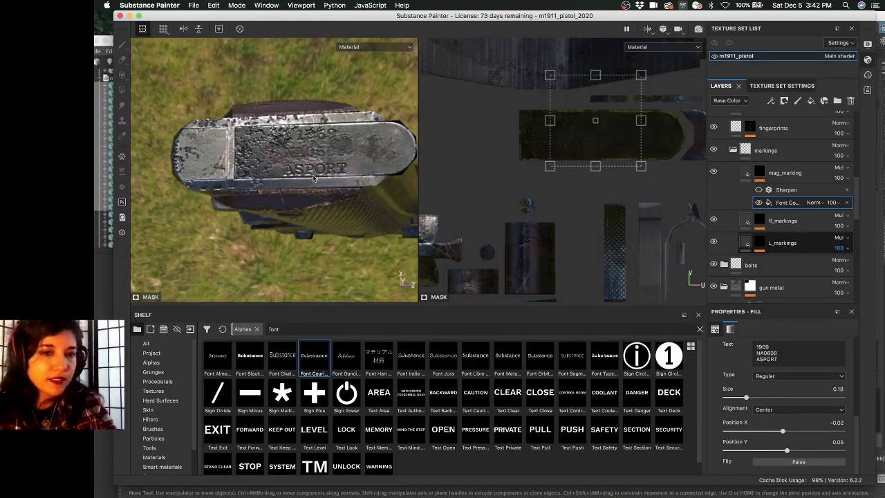
# Replace the magazine base marking's grayscale source with the Font Typewriter alpha
pyautogui.keyDown('alt'); pyautogui.moveTo(412, 222); pyautogui.dragTo(357, 215, button='right'); pyautogui.keyUp('alt')
pyautogui.keyDown('alt'); pyautogui.moveTo(357, 215); pyautogui.dragTo(306, 247, button='middle'); pyautogui.keyUp('alt')
pyautogui.keyDown('alt'); pyautogui.moveTo(306, 246); pyautogui.dragTo(305, 199); pyautogui.keyUp('alt')
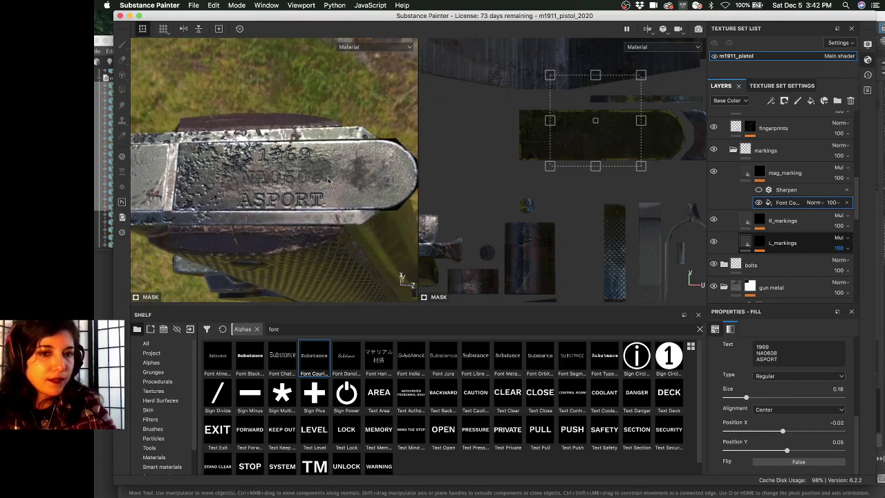
pyautogui.moveTo(599, 360)
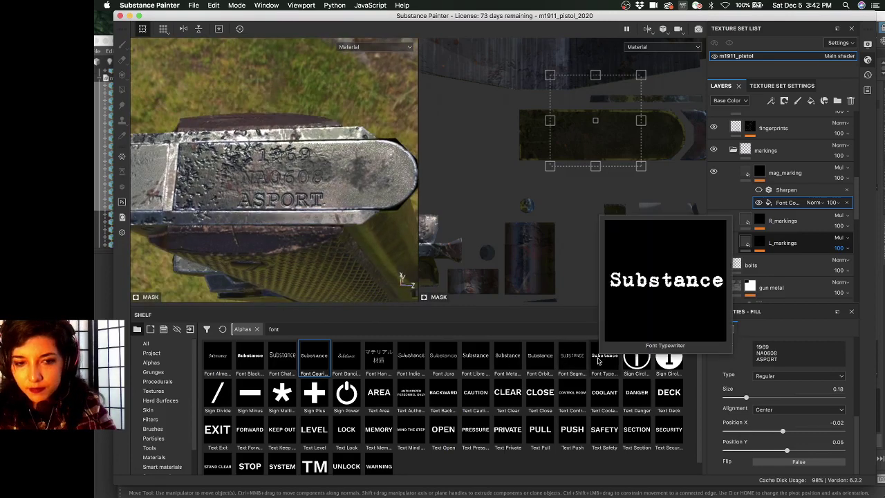
pyautogui.moveTo(598, 361); pyautogui.dragTo(811, 238)
pyautogui.scroll(5, 811, 374)
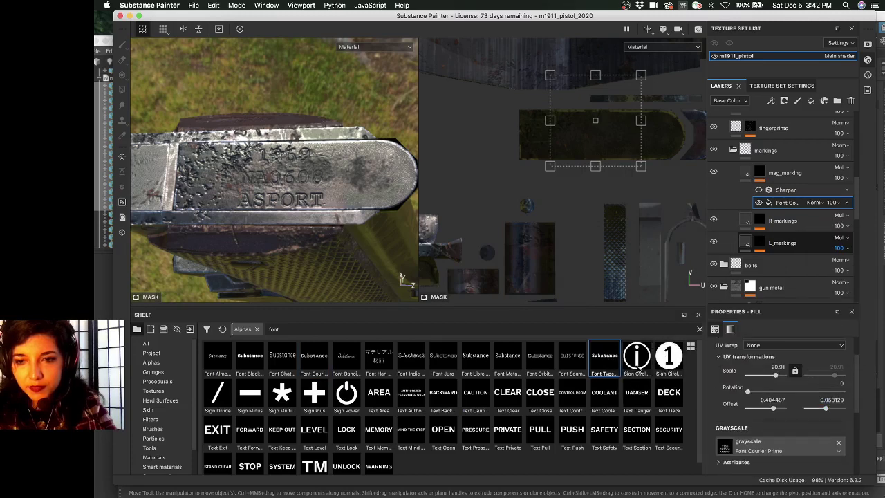
pyautogui.moveTo(608, 357); pyautogui.dragTo(780, 443)
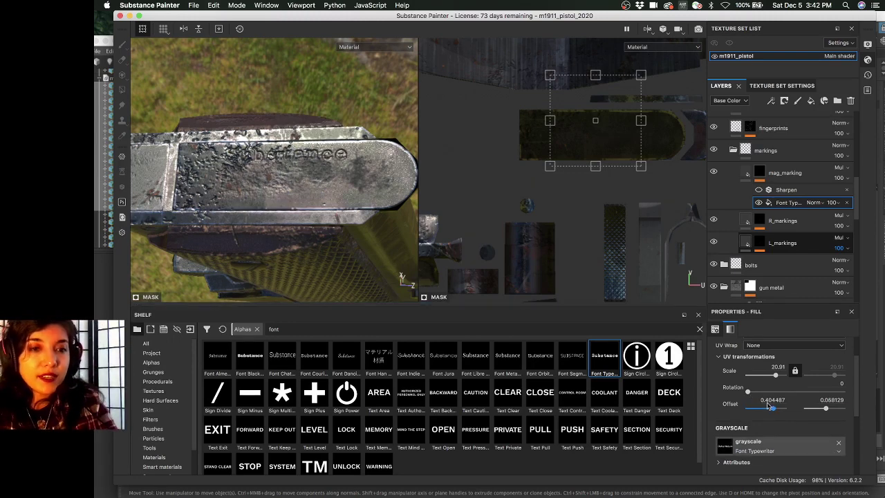
# Replace the Font Typewriter's default text with the three lines 1969, NA0608 and ASPORT
pyautogui.scroll(-3, 778, 435)
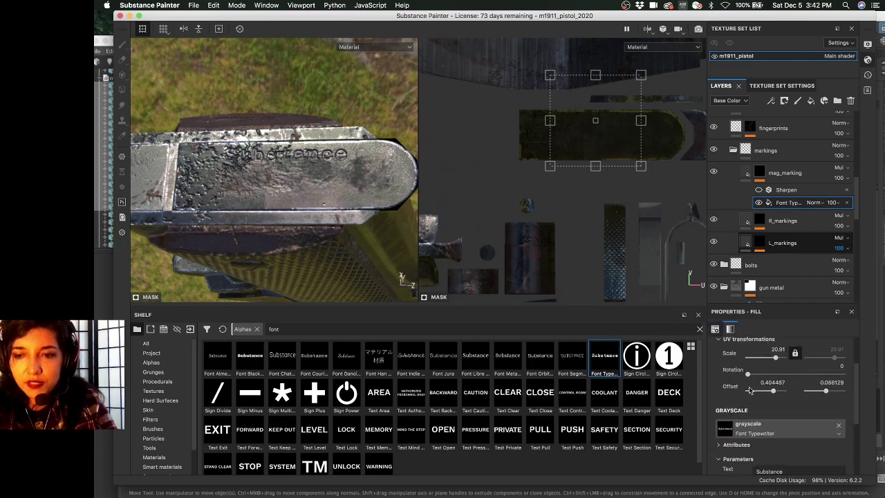
pyautogui.click(776, 450)
pyautogui.doubleClick(775, 449)
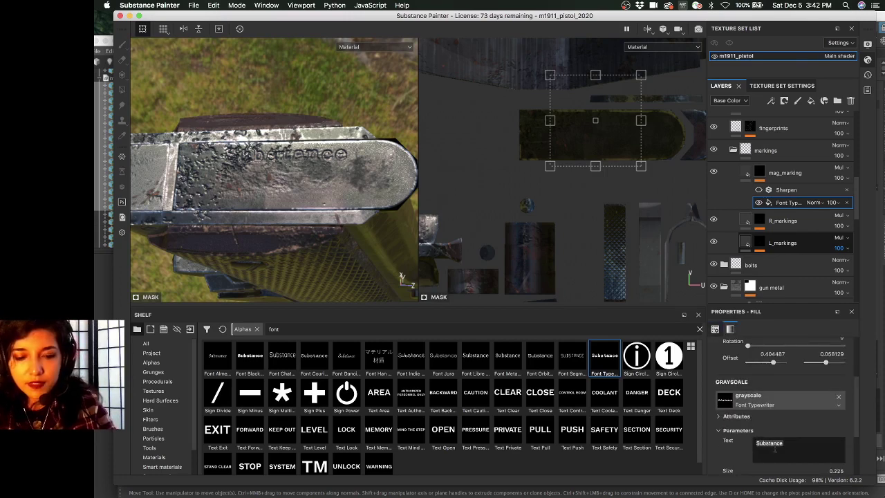
pyautogui.write('1969 NA0608 ASPORT')
pyautogui.press('Return')
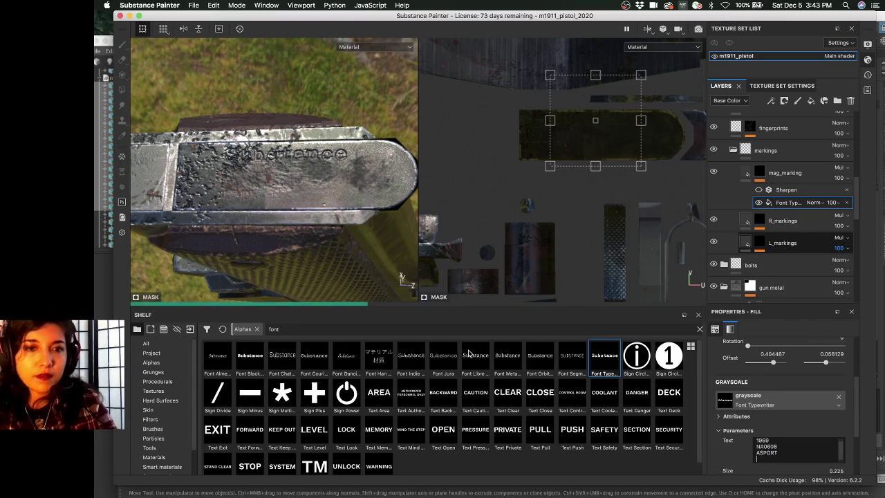
pyautogui.click(380, 256)
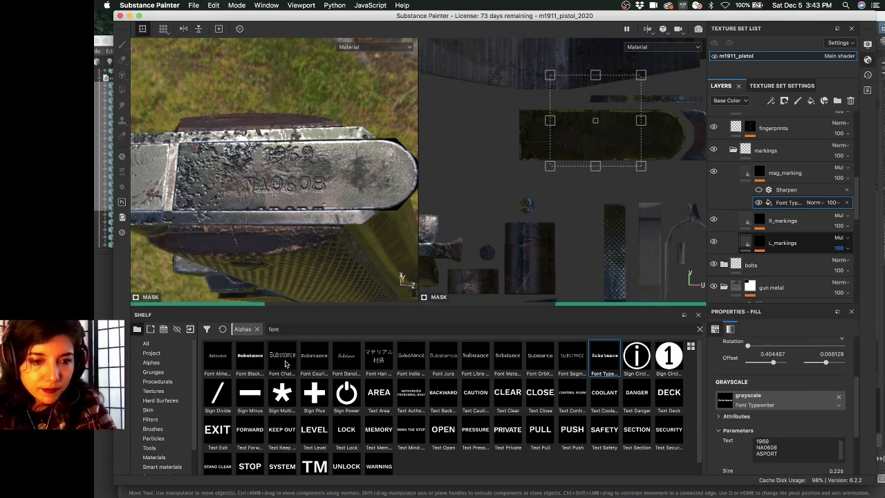
# Try Font Chathura as the grayscale source with the same text lines 1969, NA0608 and ASPORT
pyautogui.moveTo(312, 364)
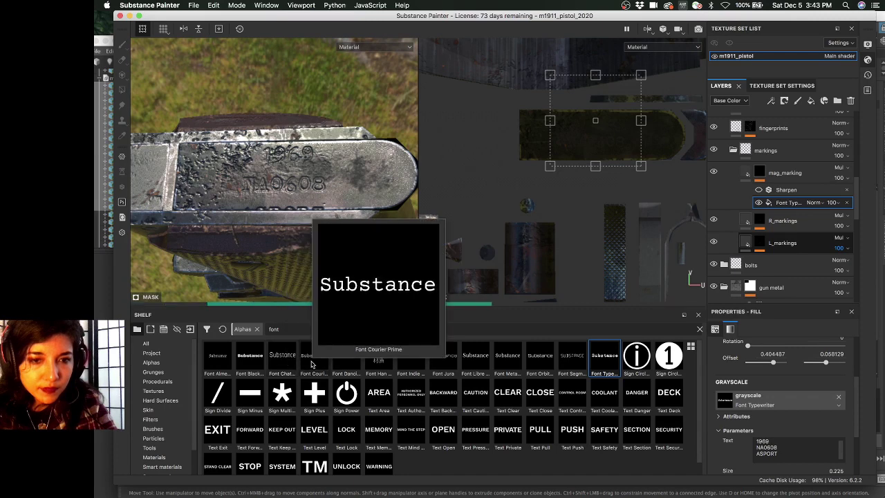
pyautogui.moveTo(707, 371); pyautogui.dragTo(735, 408)
pyautogui.click(790, 448)
pyautogui.press('super+a')
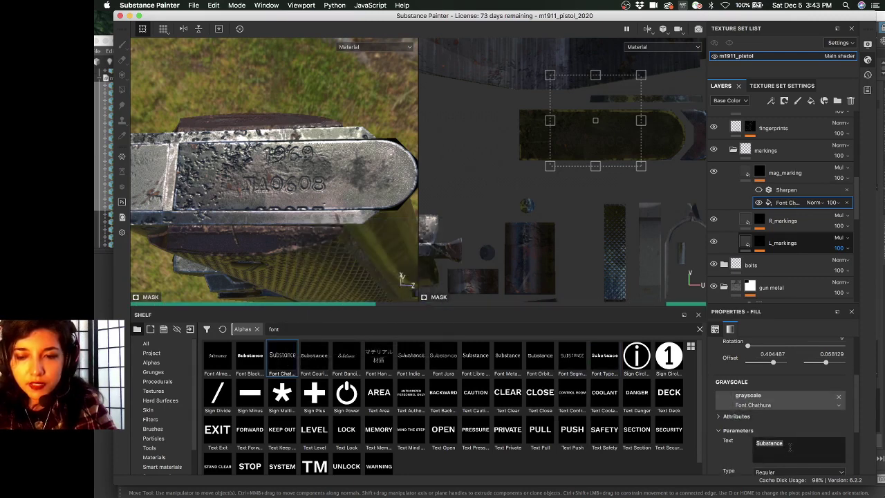
pyautogui.write('1969 NA0608 ASPORT')
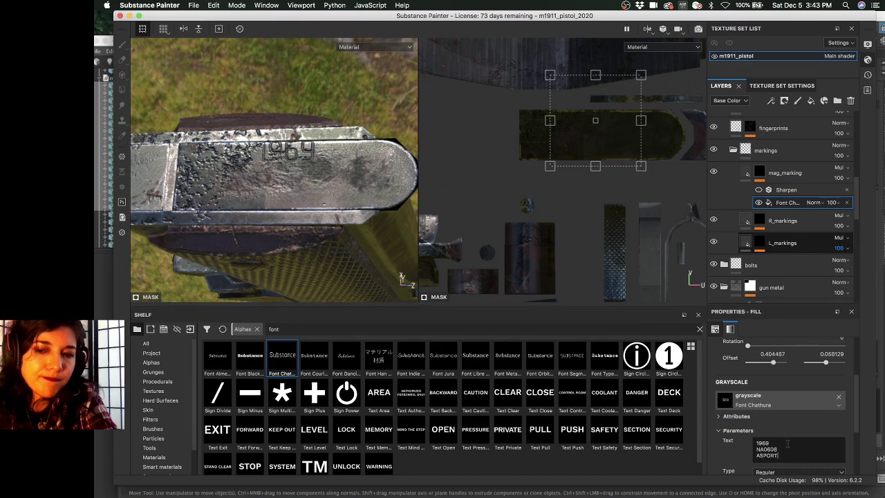
# Shift the text fill over the magazine base's UV island to an offset of about 0.3965, 0.0606
pyautogui.moveTo(585, 136); pyautogui.dragTo(585, 140)
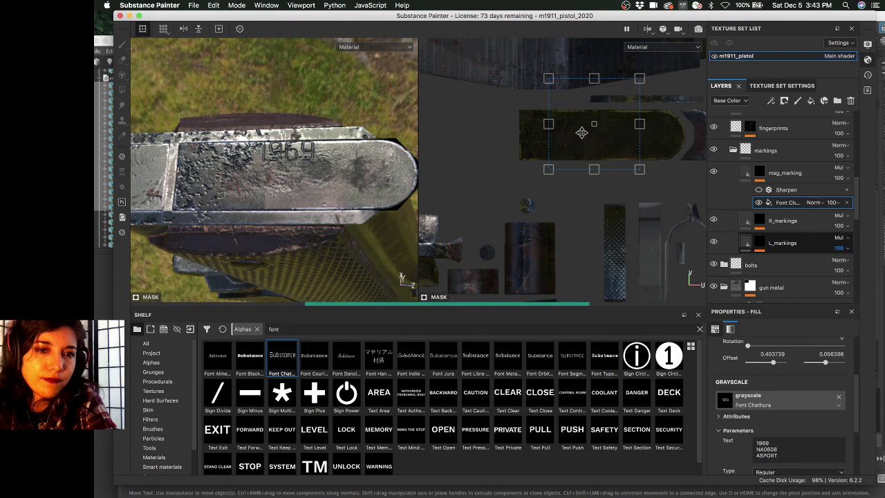
pyautogui.moveTo(582, 132); pyautogui.dragTo(584, 134)
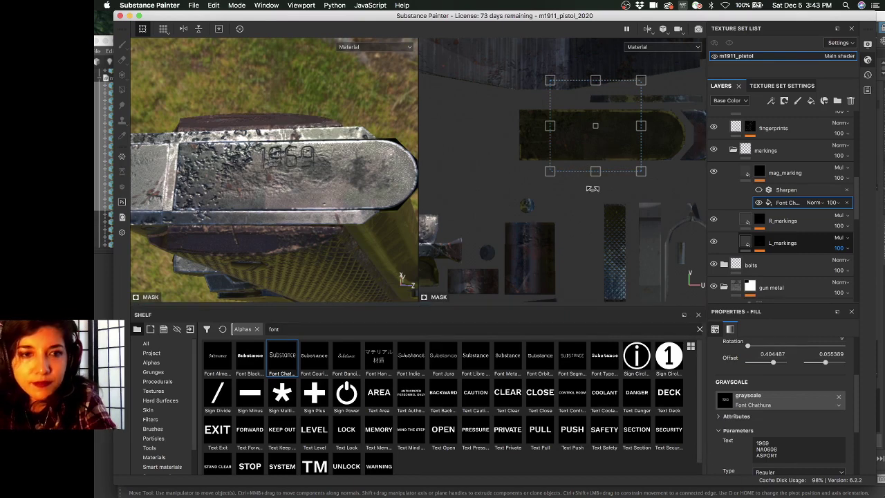
pyautogui.moveTo(599, 142); pyautogui.dragTo(596, 133)
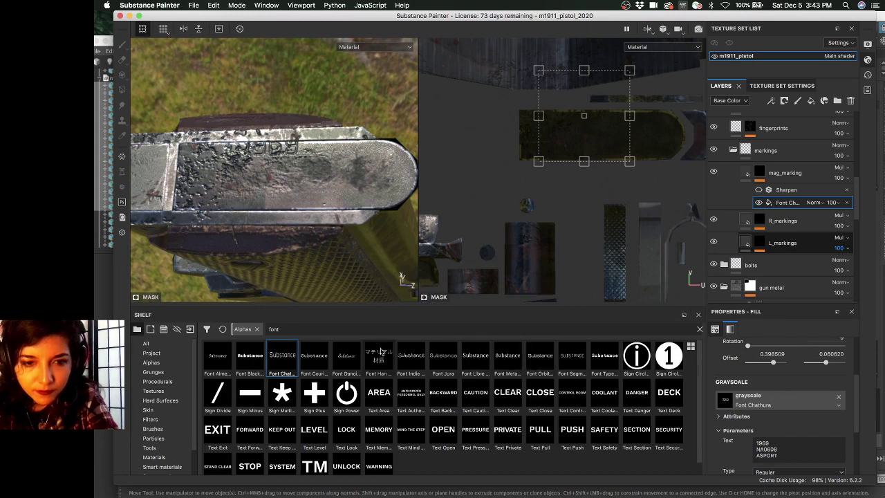
# Switch the marking's grayscale source back to Font Courier Prime with the text lines 1969, NA0608 and ASPORT
pyautogui.moveTo(316, 361); pyautogui.dragTo(774, 401)
pyautogui.click(786, 453)
pyautogui.write('1969 NAO608 ASPORT')
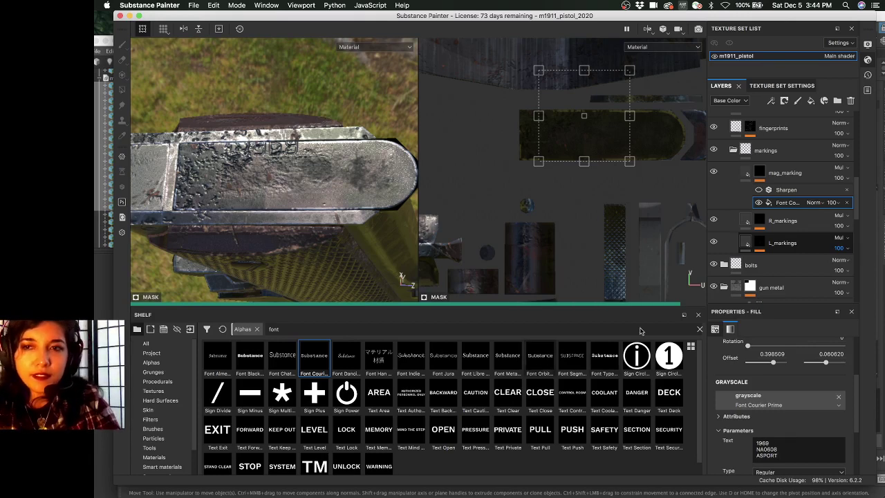
pyautogui.click(780, 204)
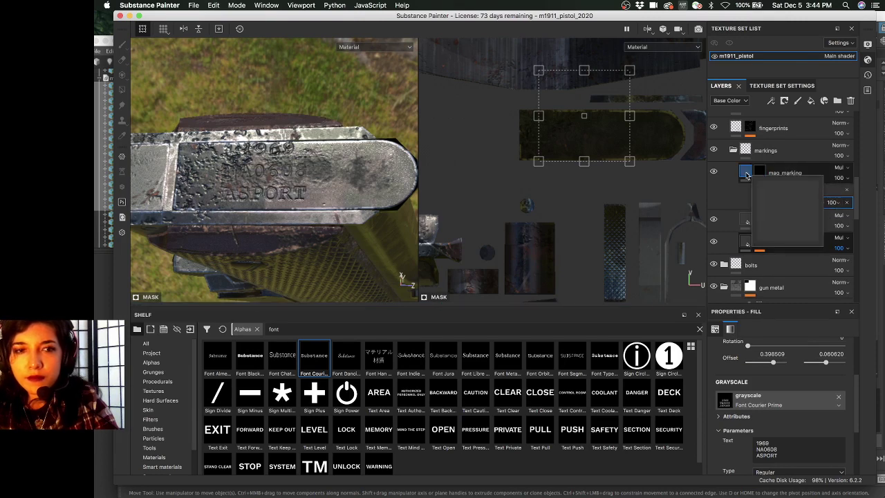
# Rewrite the magazine marking text as two lines reading NA 1969 and ASPORT 0608
pyautogui.click(757, 442)
pyautogui.moveTo(785, 452); pyautogui.dragTo(750, 448)
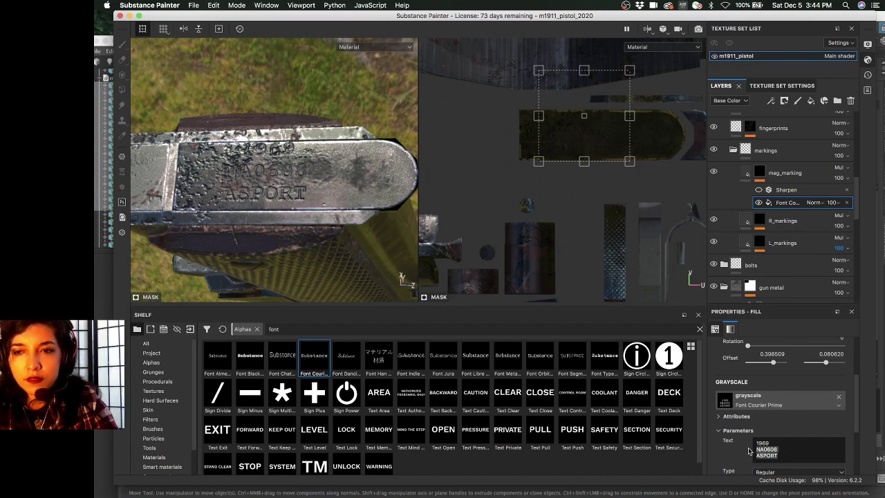
pyautogui.click(781, 453)
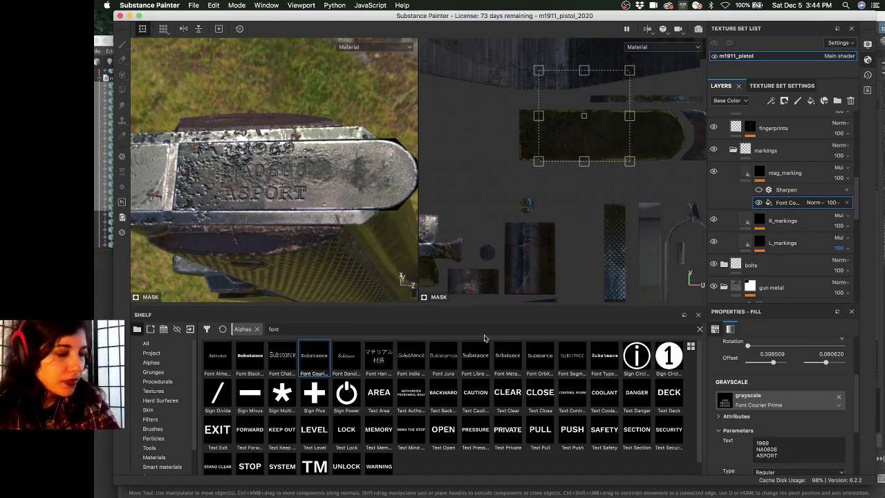
pyautogui.click(780, 450)
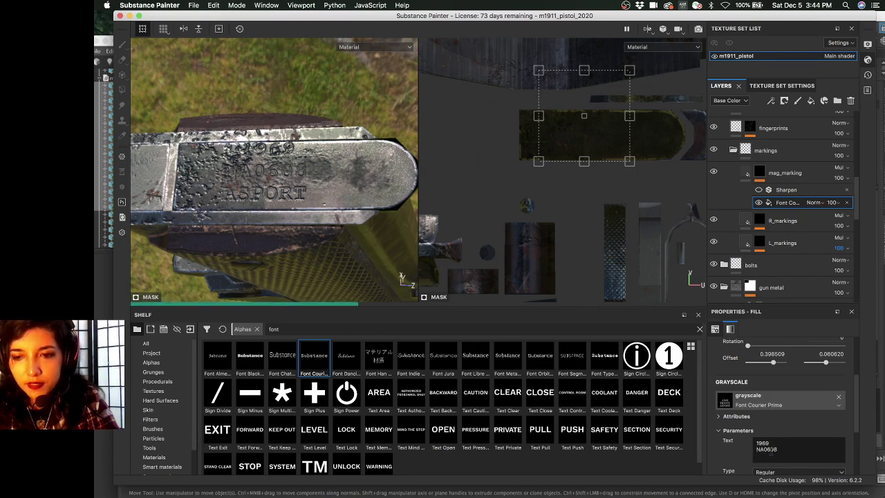
pyautogui.write('ASPORT NA')
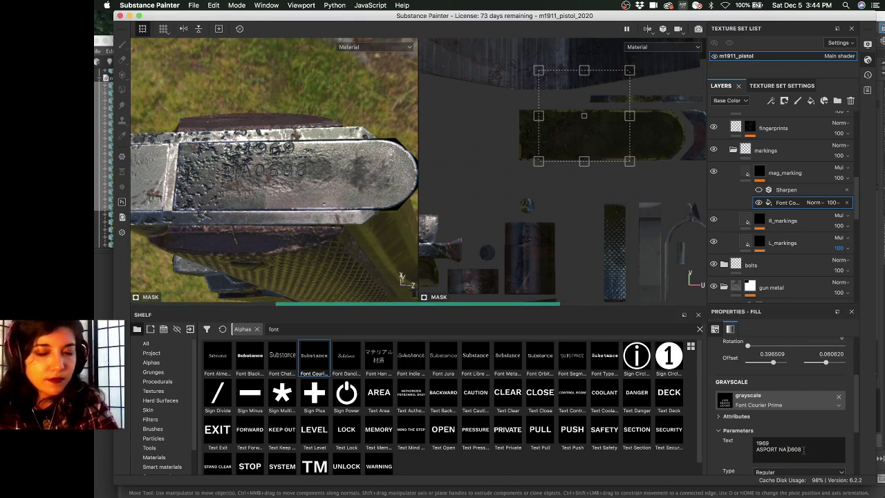
pyautogui.hotkey('shift', 'Left')
pyautogui.hotkey('shift', 'Left')
pyautogui.hotkey('shift', 'Left')
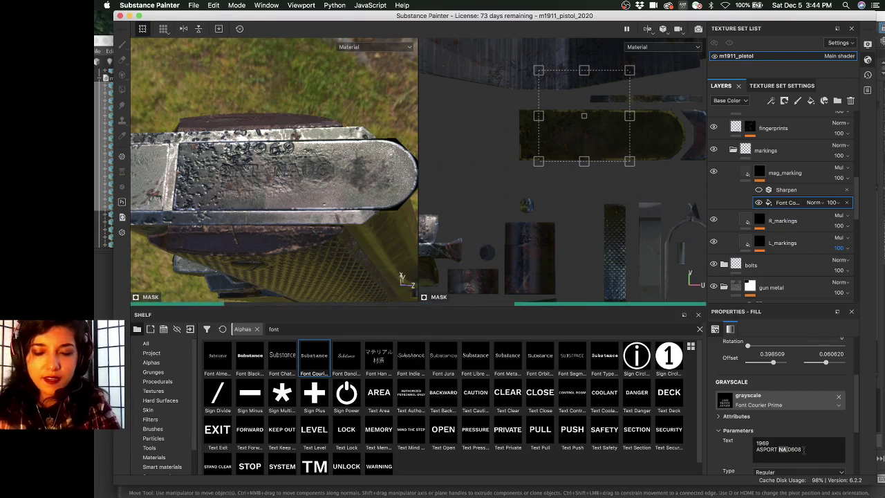
pyautogui.press('BackSpace')
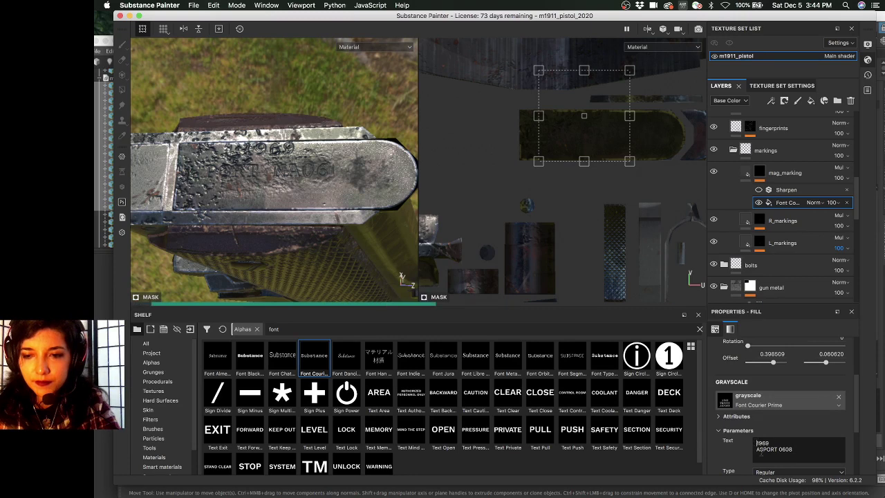
pyautogui.write('NA')
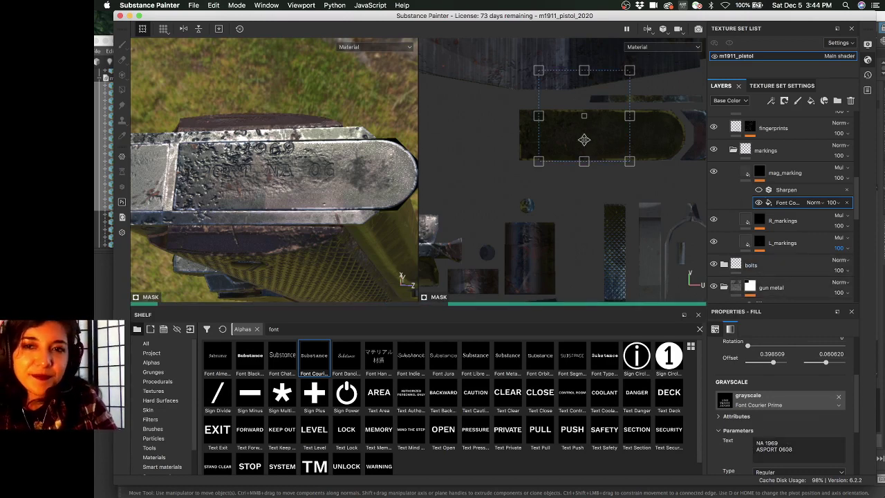
# Set the marking's text size to 0.23 and reposition the fill on the magazine base at an offset of about 0.4092, 0.0539
pyautogui.moveTo(583, 143); pyautogui.dragTo(581, 148)
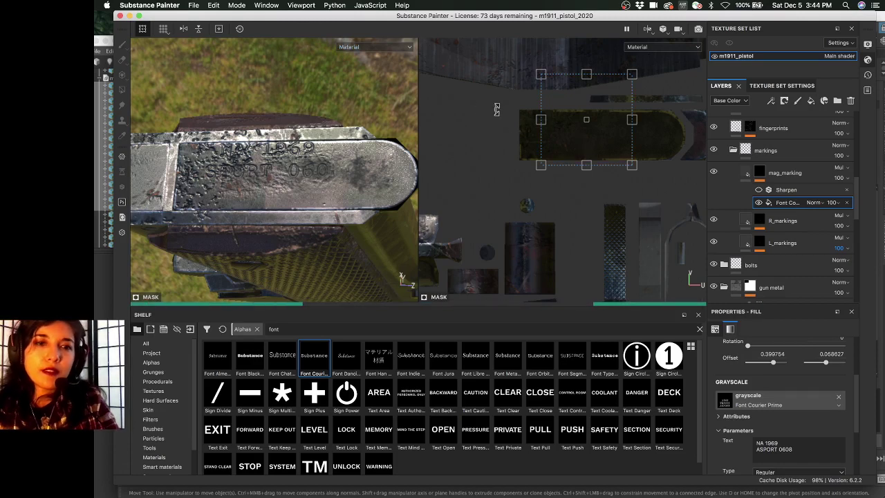
pyautogui.scroll(-2, 732, 417)
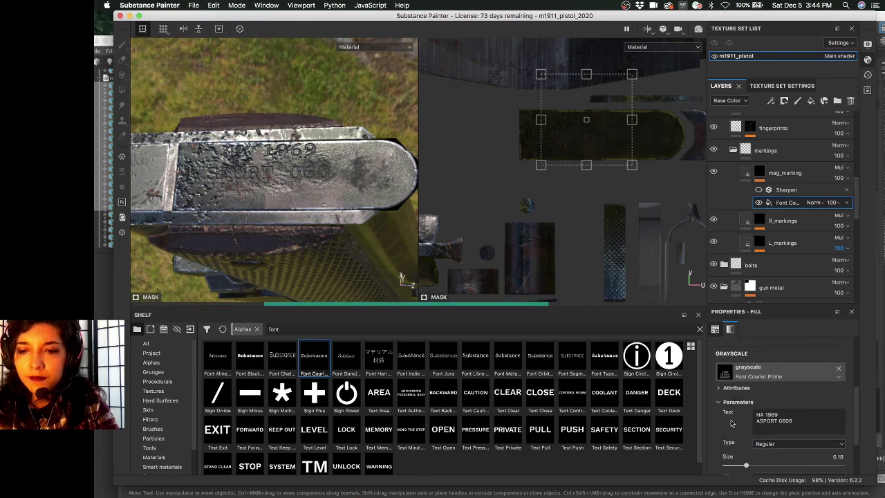
pyautogui.moveTo(747, 466); pyautogui.dragTo(749, 466)
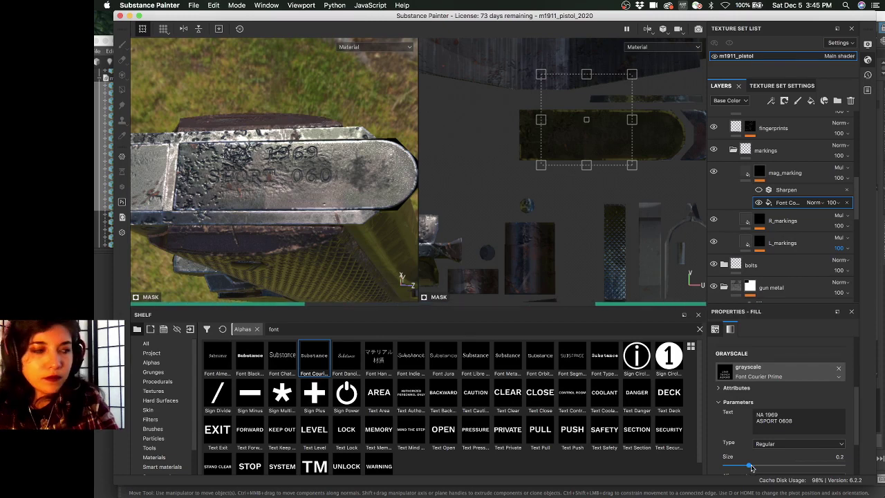
pyautogui.moveTo(752, 468); pyautogui.dragTo(753, 468)
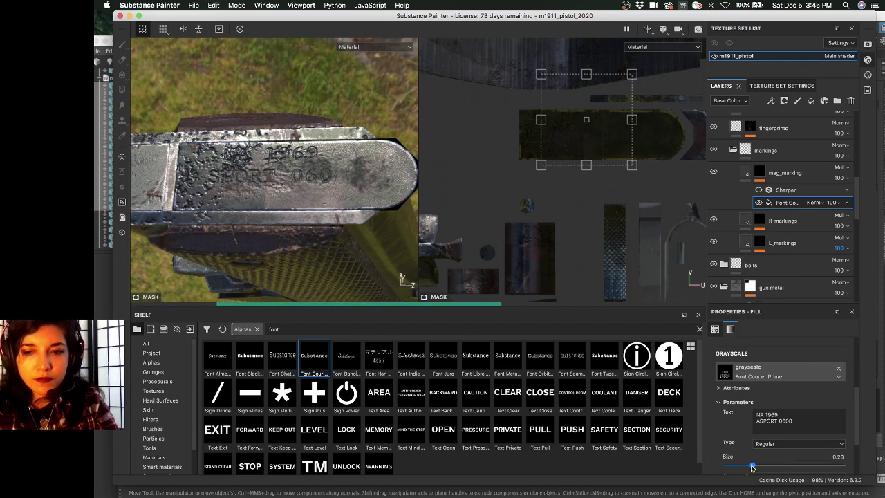
pyautogui.moveTo(618, 146); pyautogui.dragTo(628, 147)
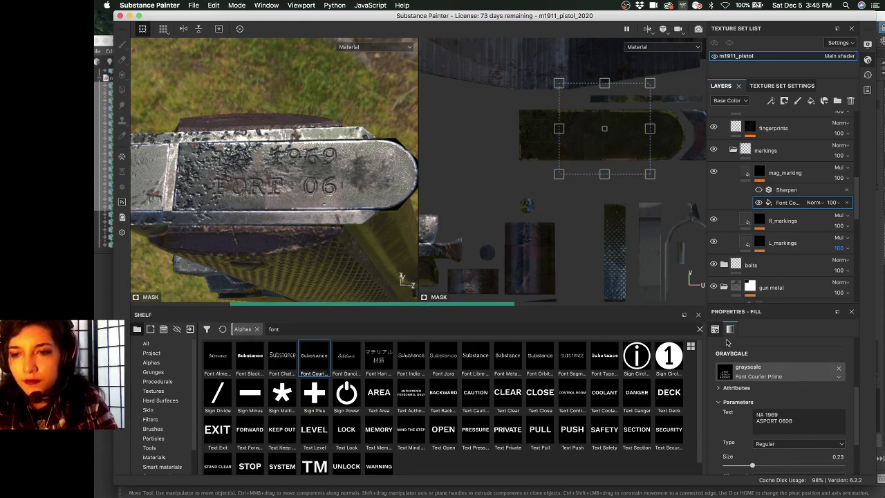
# Try Tri-planar projection on the text fill and restore its UV projection
pyautogui.scroll(5, 742, 358)
pyautogui.click(752, 362)
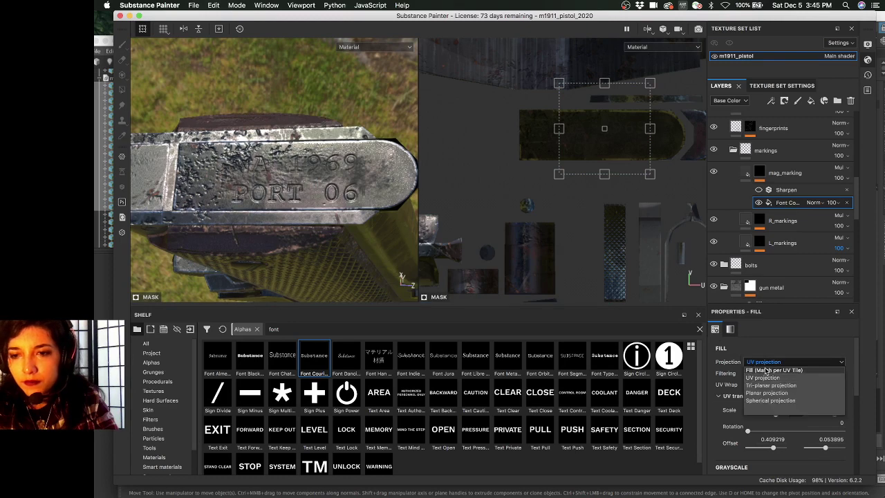
pyautogui.click(766, 378)
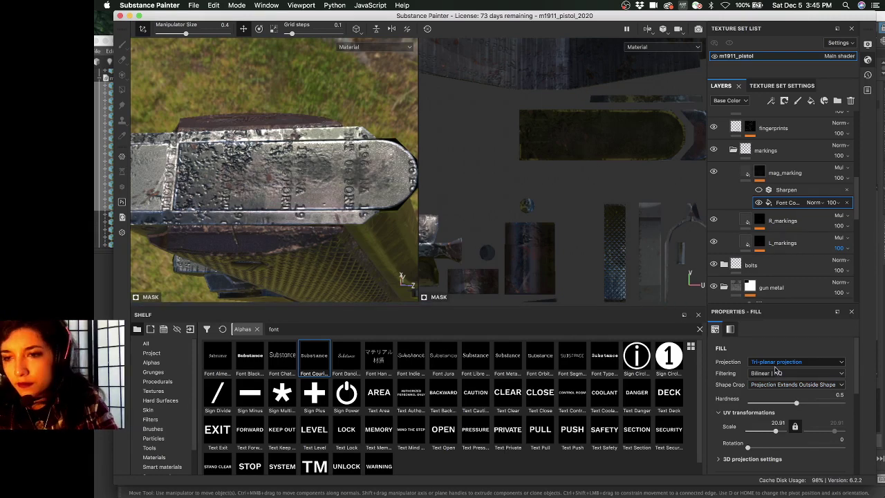
pyautogui.click(774, 361)
pyautogui.click(770, 380)
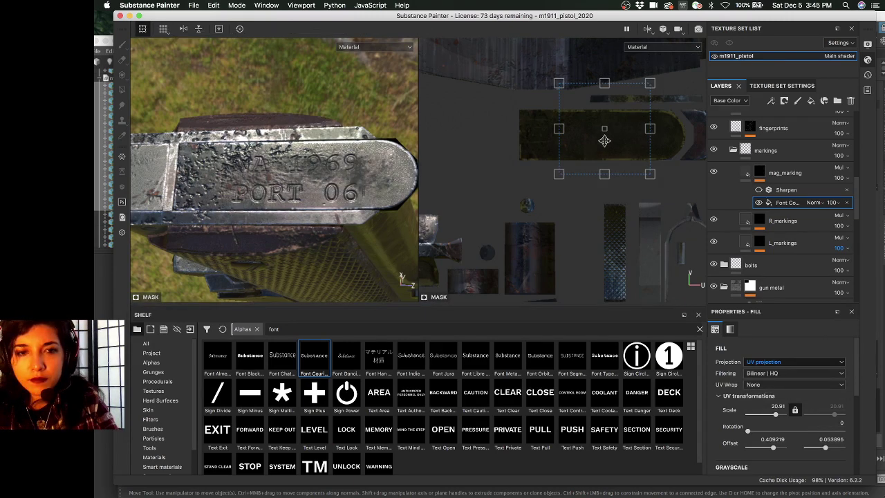
pyautogui.scroll(3, 809, 256)
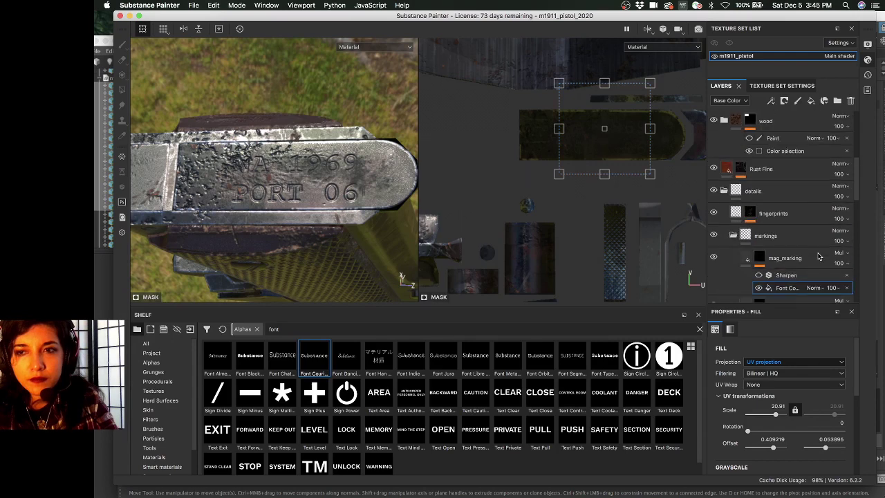
pyautogui.scroll(5, 793, 253)
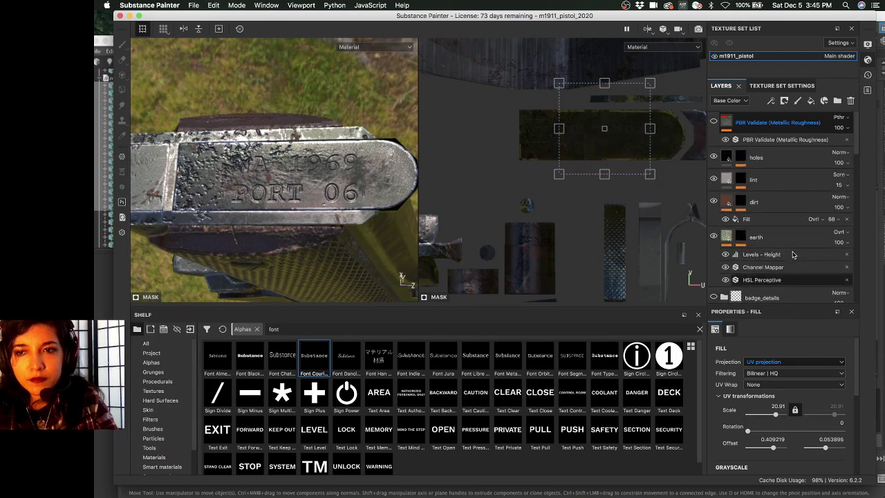
pyautogui.scroll(-2, 793, 254)
pyautogui.scroll(-8, 793, 254)
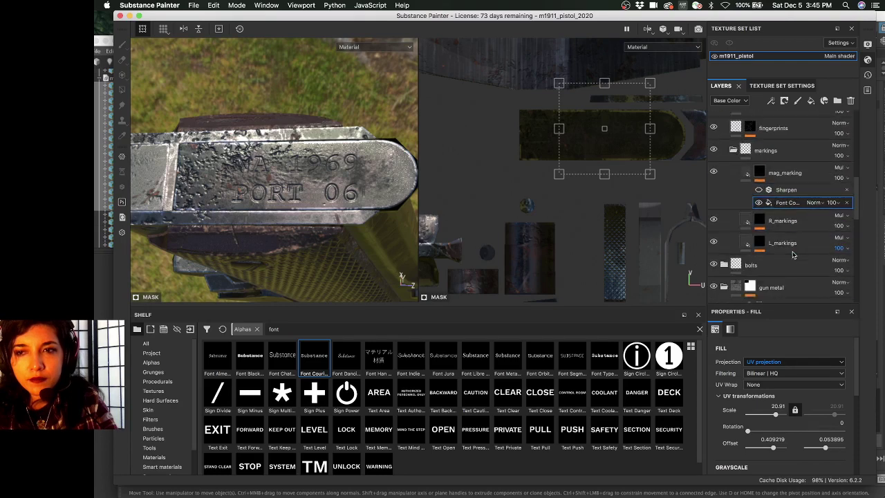
pyautogui.scroll(-1, 793, 255)
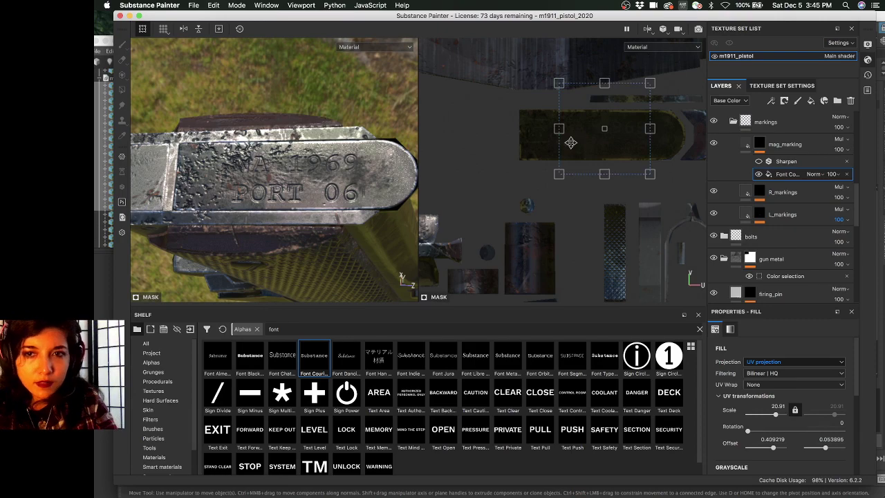
# Display the Normal+Height+Mesh channel in both viewports to inspect the engraved text on the magazine base
pyautogui.keyDown('shift'); pyautogui.moveTo(470, 146); pyautogui.dragTo(542, 138, button='right'); pyautogui.keyUp('shift')
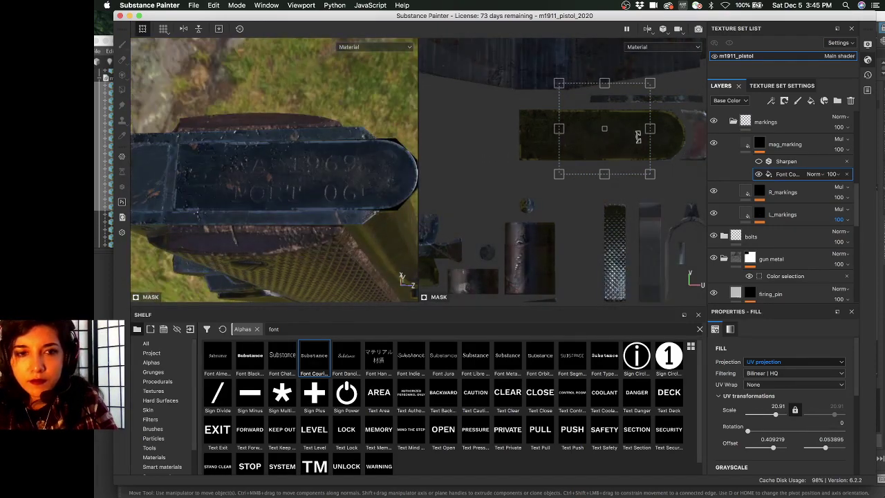
pyautogui.scroll(4, 638, 137)
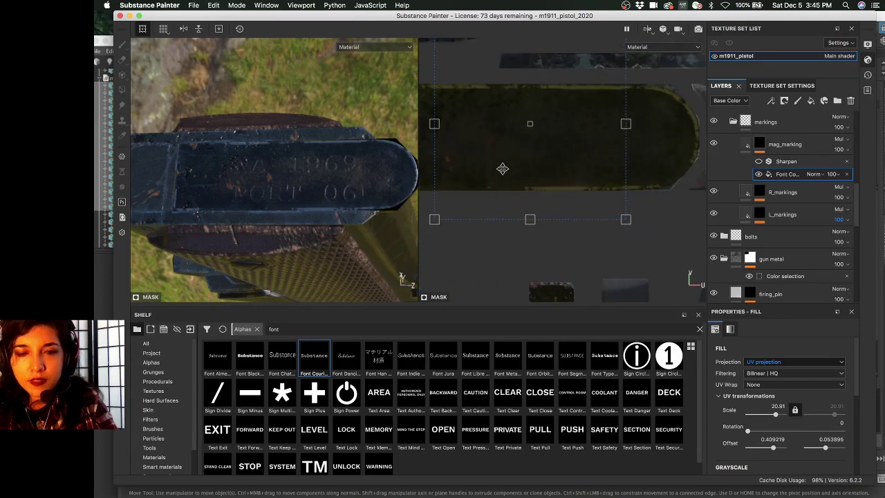
pyautogui.press('c')
pyautogui.press('c')
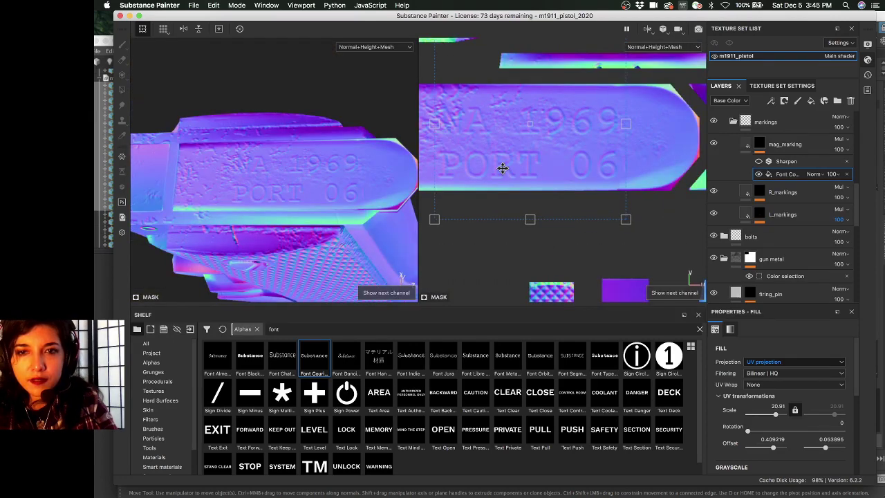
pyautogui.scroll(-1, 501, 171)
pyautogui.scroll(1, 491, 174)
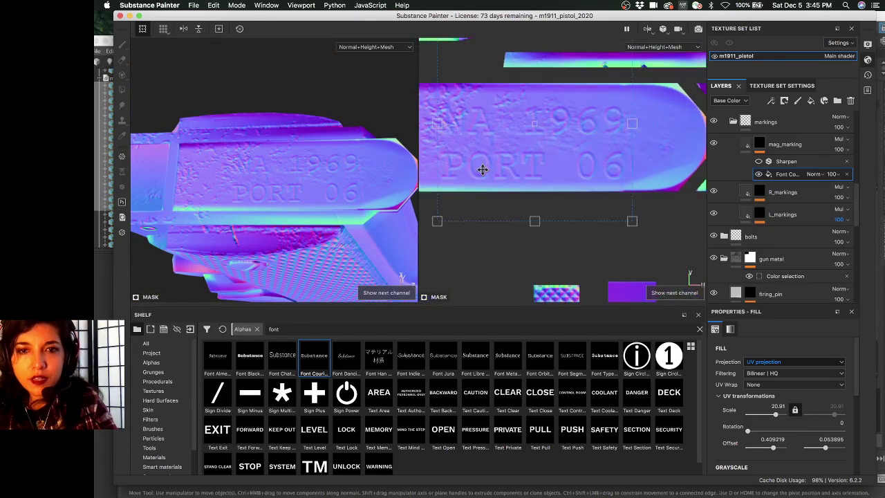
# Reduce the magazine marking's text size to 0.15
pyautogui.scroll(-3, 759, 453)
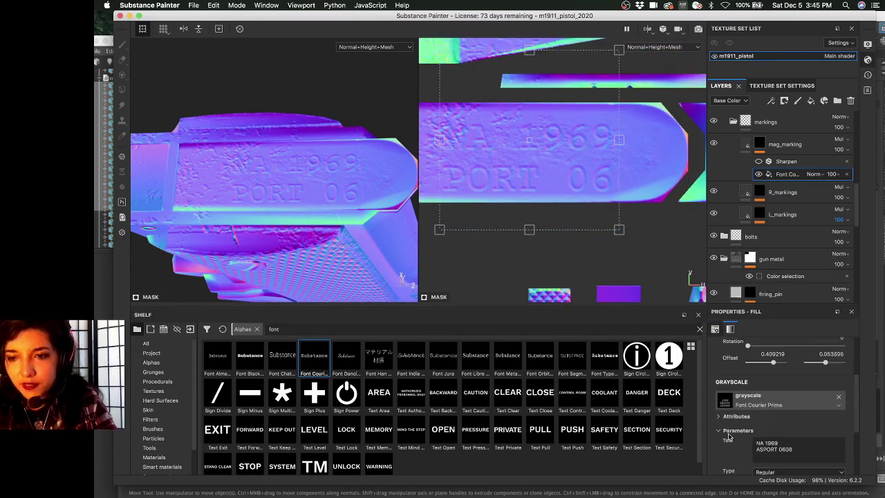
pyautogui.scroll(-3, 753, 430)
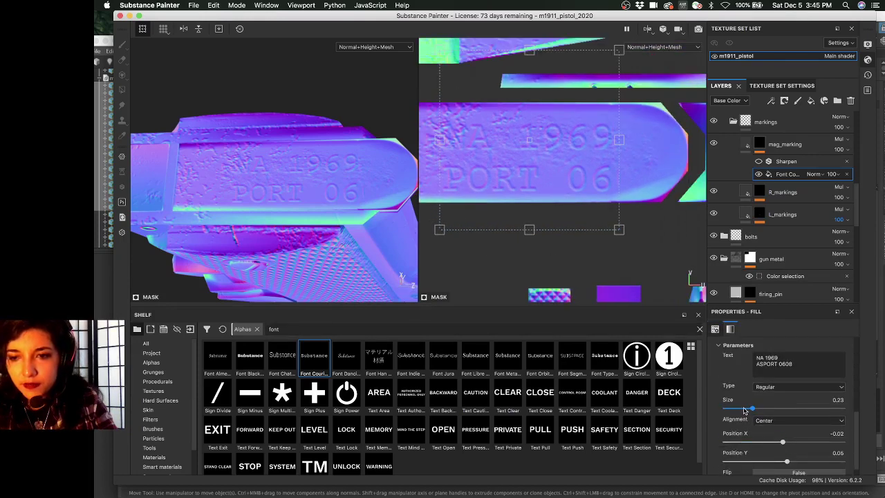
pyautogui.click(748, 410)
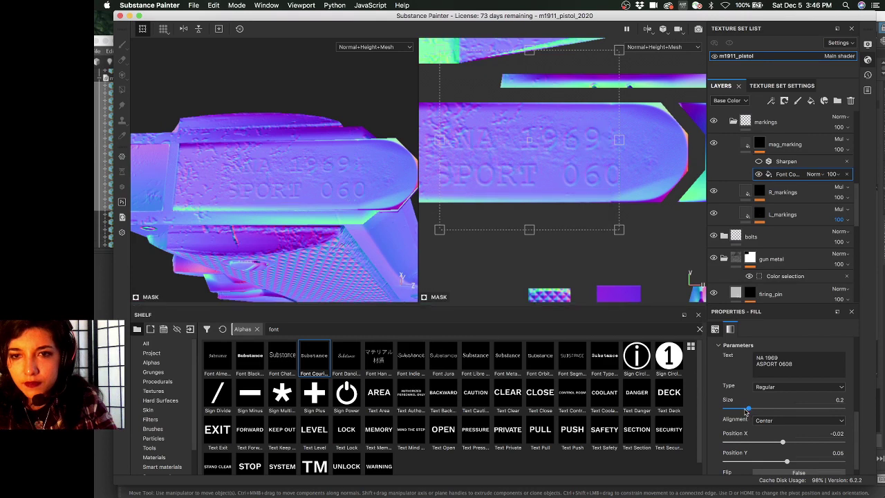
pyautogui.click(744, 410)
pyautogui.click(744, 410)
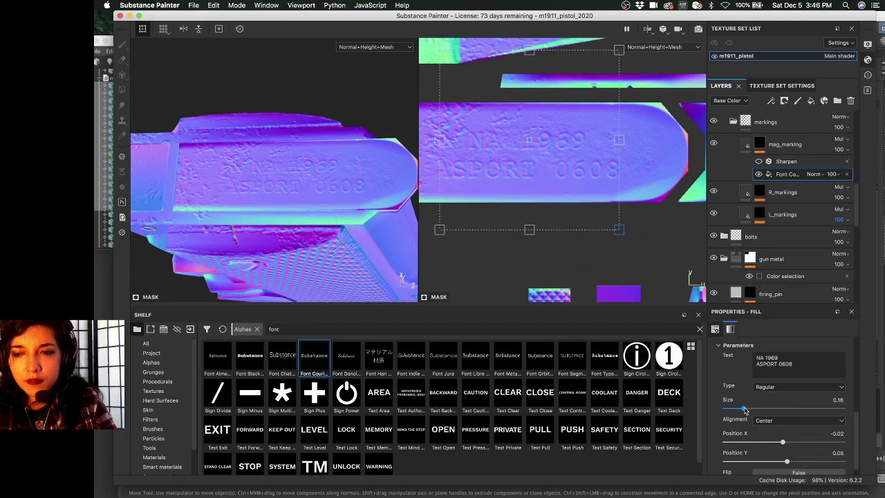
pyautogui.moveTo(744, 410); pyautogui.dragTo(739, 410)
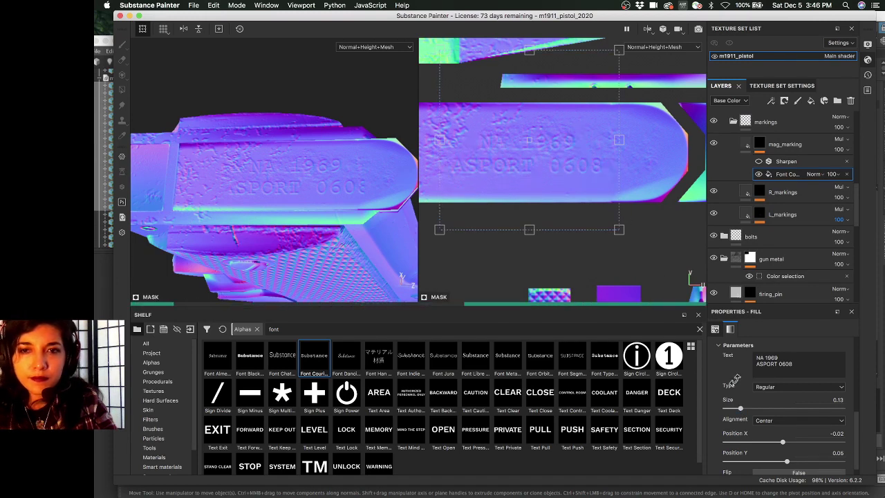
pyautogui.moveTo(740, 409); pyautogui.dragTo(742, 410)
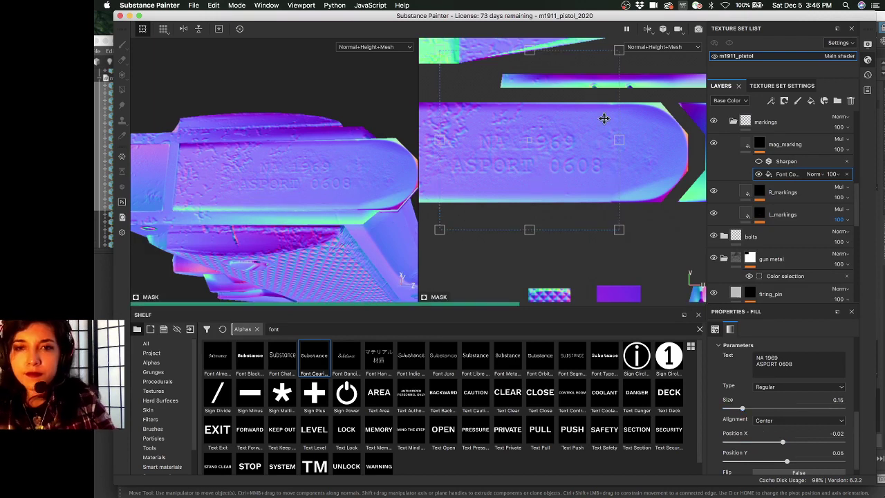
# Reposition the text fill on the magazine base at an offset of about 0.4128, 0.0528
pyautogui.moveTo(558, 168); pyautogui.dragTo(568, 172)
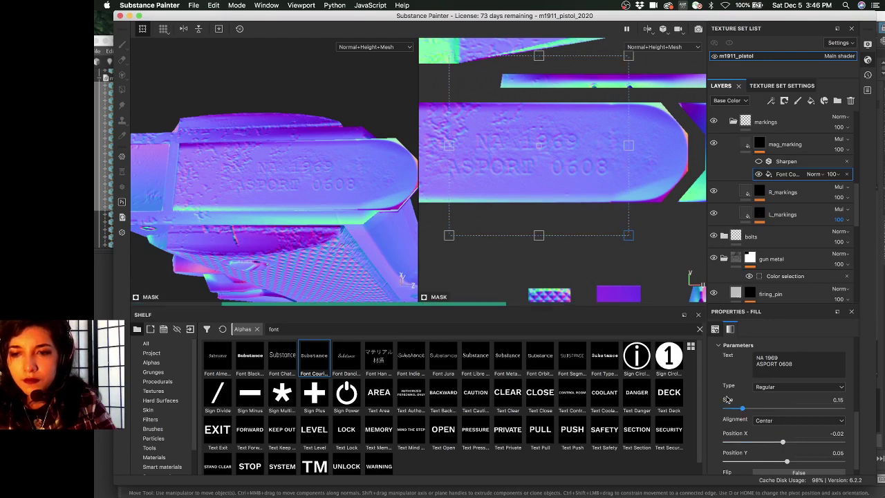
pyautogui.scroll(4, 725, 395)
pyautogui.scroll(2, 724, 394)
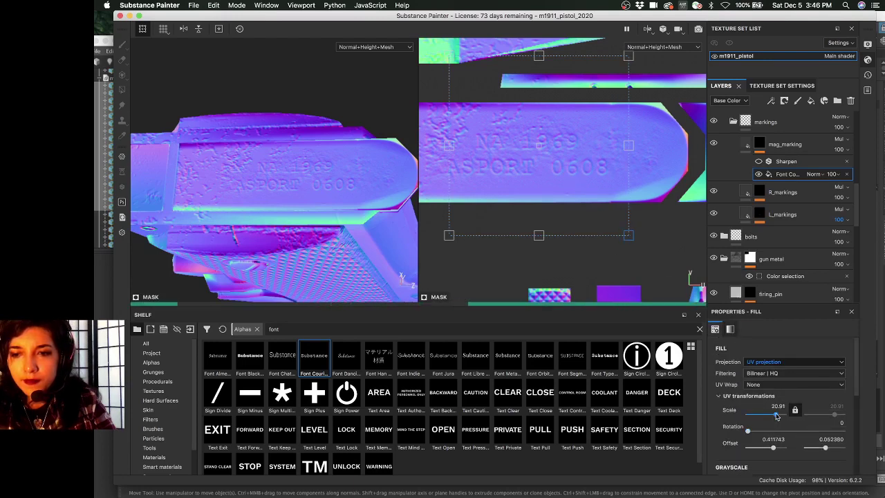
pyautogui.moveTo(776, 416); pyautogui.dragTo(775, 416)
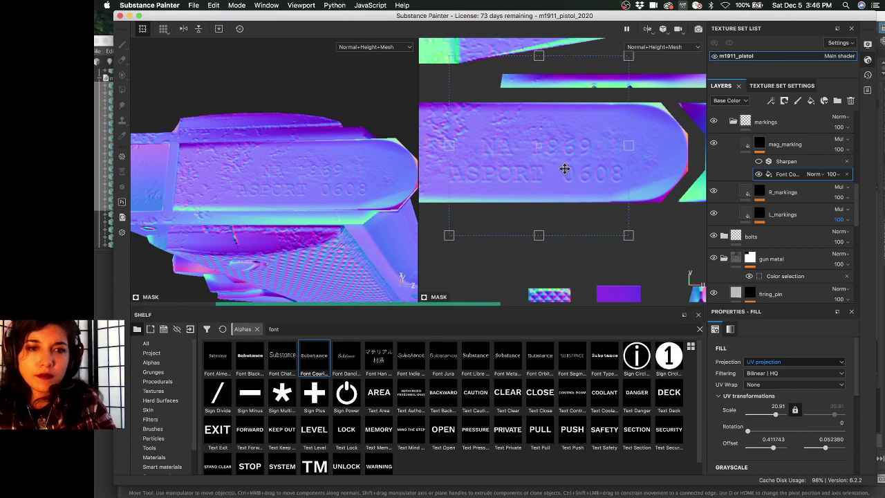
pyautogui.moveTo(563, 169); pyautogui.dragTo(564, 174)
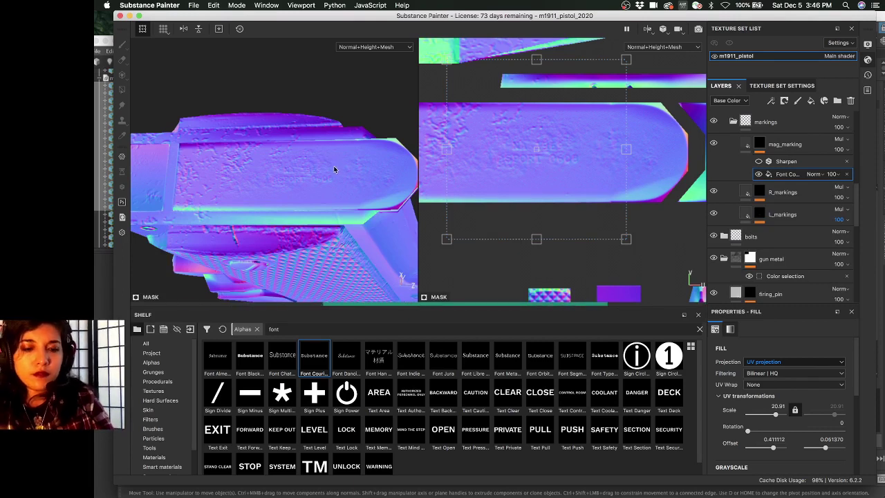
pyautogui.moveTo(311, 156)
pyautogui.keyDown('alt'); pyautogui.mouseDown(button='right')
pyautogui.moveTo(320, 169)
pyautogui.moveTo(309, 162)
pyautogui.mouseUp(button='right'); pyautogui.keyUp('alt')
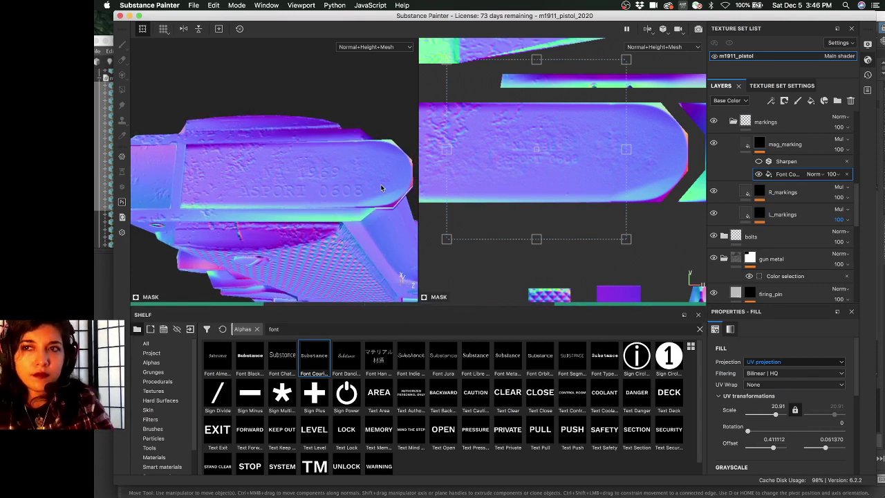
pyautogui.moveTo(507, 178); pyautogui.dragTo(504, 169)
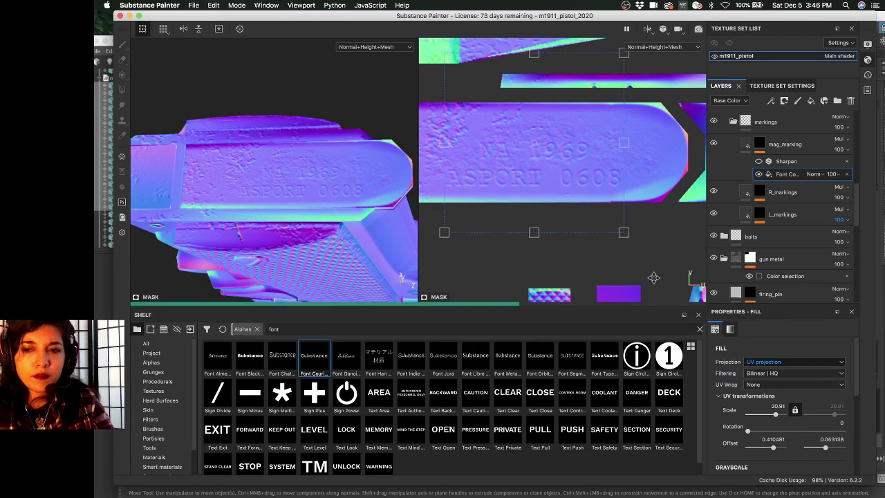
pyautogui.scroll(-3, 736, 379)
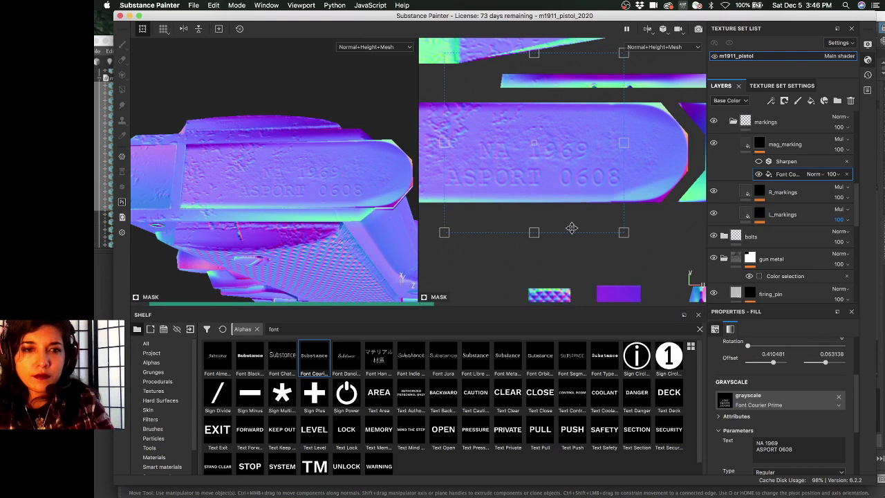
pyautogui.scroll(3, 572, 228)
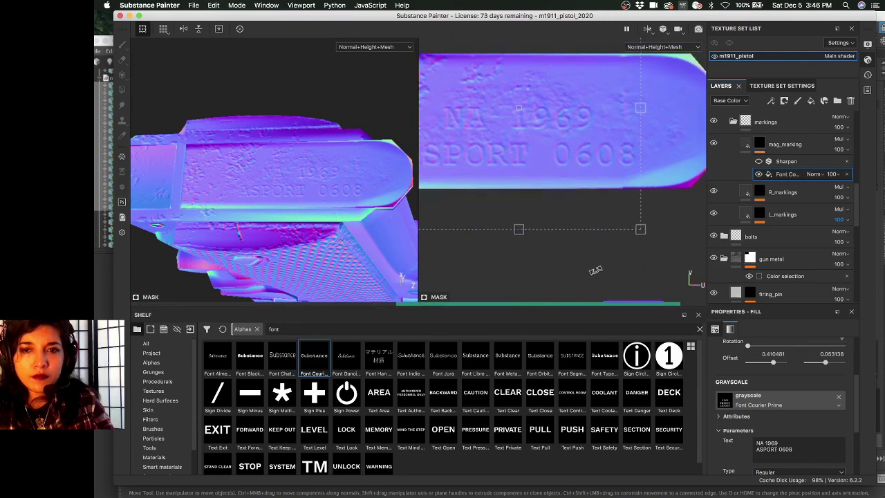
pyautogui.scroll(-4, 595, 270)
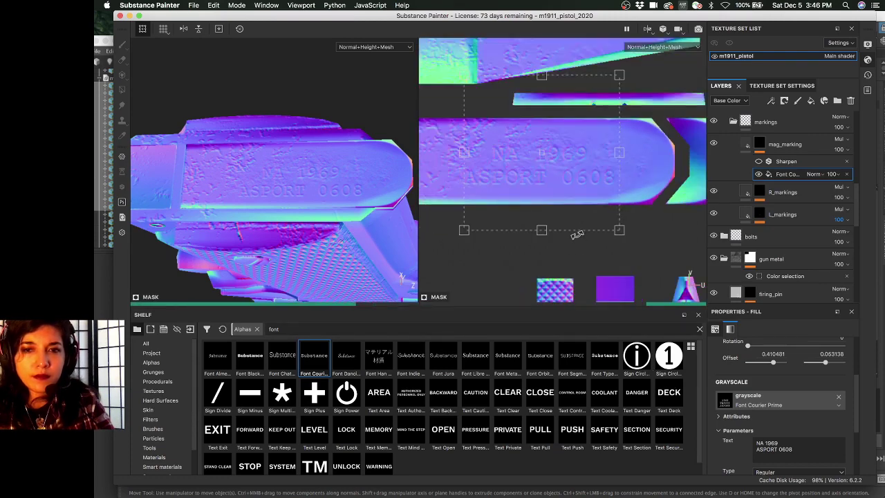
pyautogui.scroll(-2, 578, 235)
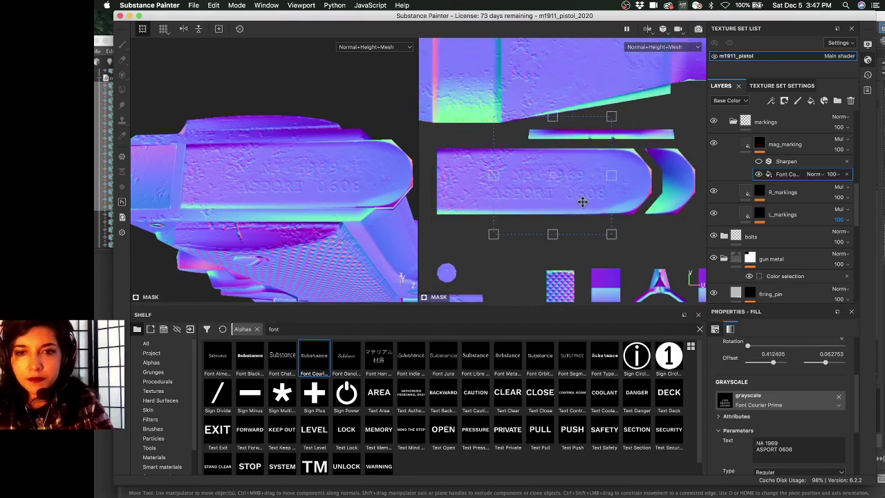
pyautogui.moveTo(583, 201); pyautogui.dragTo(586, 201)
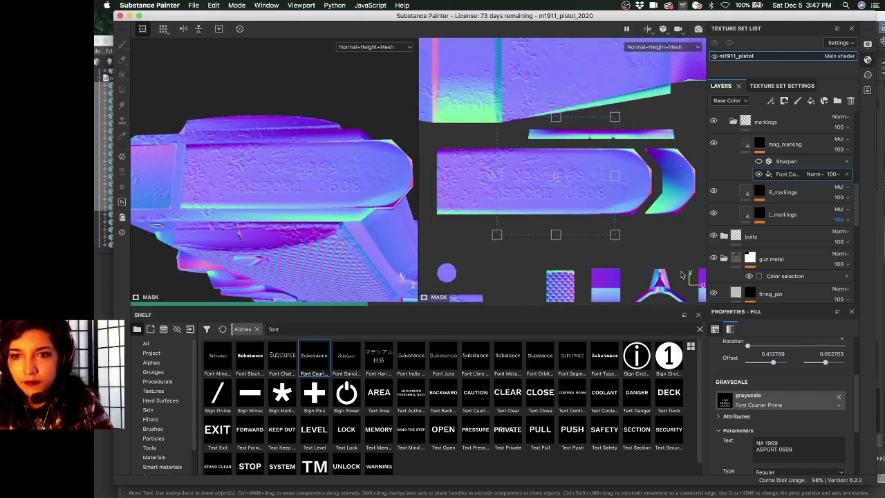
# Scale up the text fill proportionally in the UV view and recentre both text lines within the magazine base
pyautogui.scroll(-3, 732, 401)
pyautogui.scroll(-1, 743, 398)
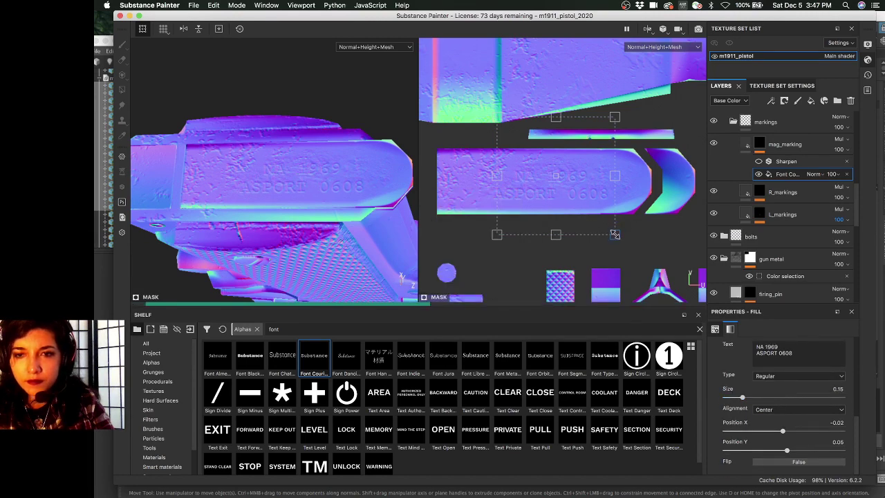
pyautogui.moveTo(614, 235); pyautogui.dragTo(639, 258)
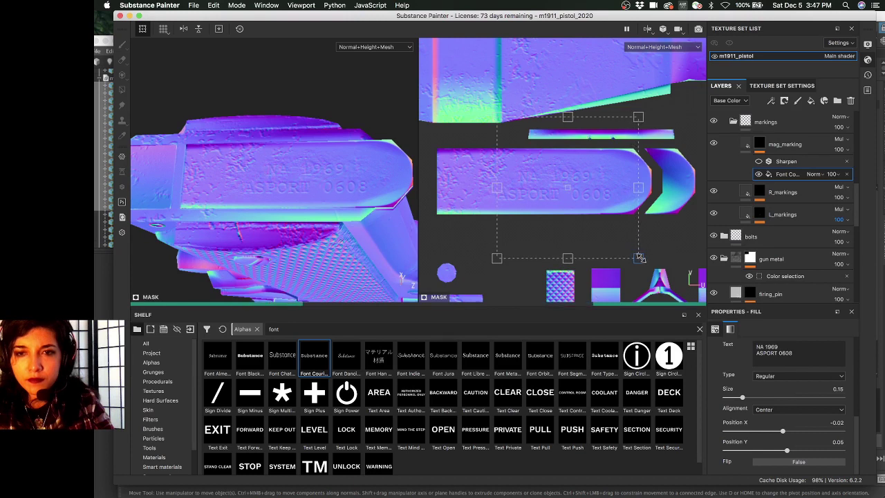
pyautogui.moveTo(611, 219); pyautogui.dragTo(604, 212)
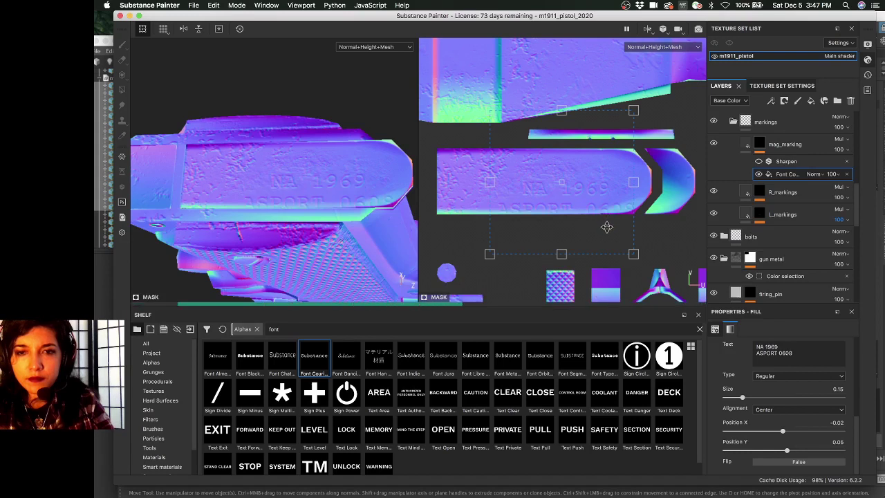
pyautogui.moveTo(605, 217); pyautogui.dragTo(605, 204)
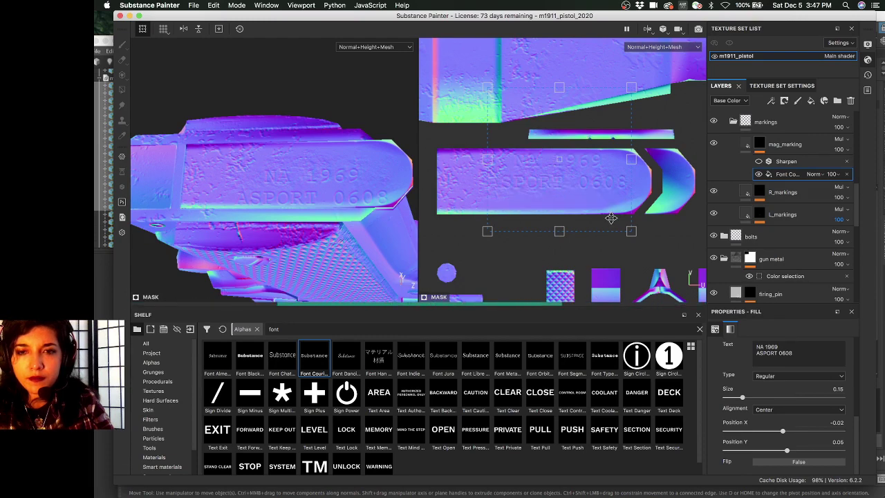
pyautogui.moveTo(607, 215); pyautogui.dragTo(609, 220)
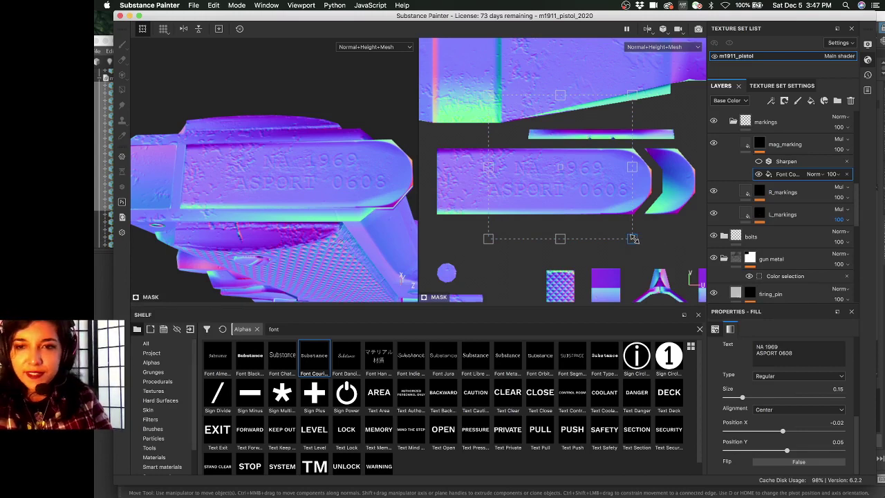
pyautogui.moveTo(632, 238); pyautogui.dragTo(650, 257)
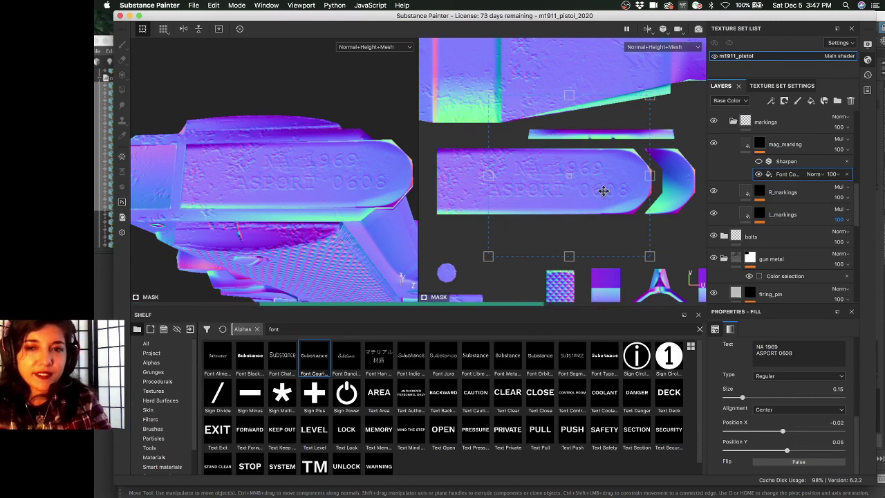
pyautogui.moveTo(605, 185); pyautogui.dragTo(589, 182)
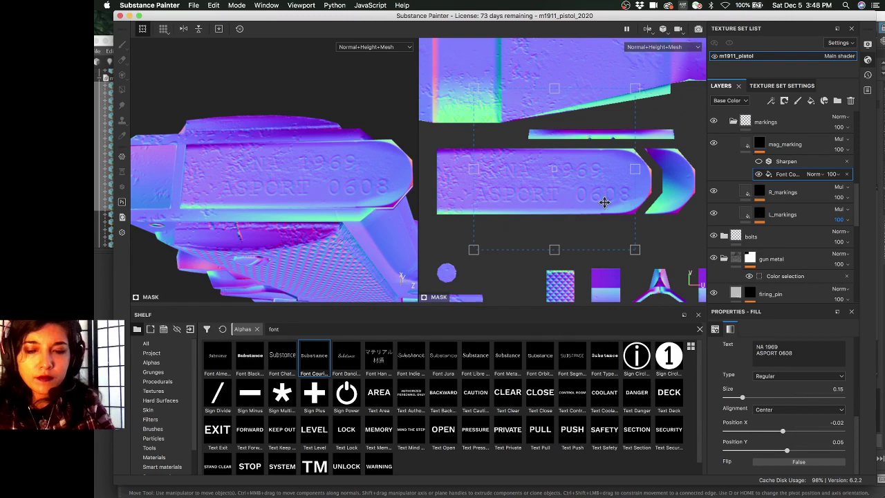
# Return both viewports to the material display and examine the marking on the whole magazine base under changed lighting
pyautogui.press('m')
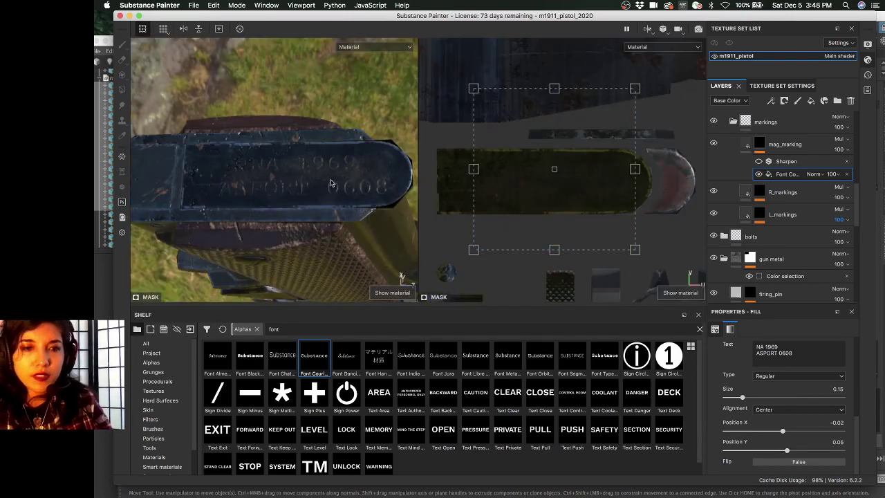
pyautogui.keyDown('shift'); pyautogui.moveTo(340, 182); pyautogui.dragTo(365, 189, button='right'); pyautogui.keyUp('shift')
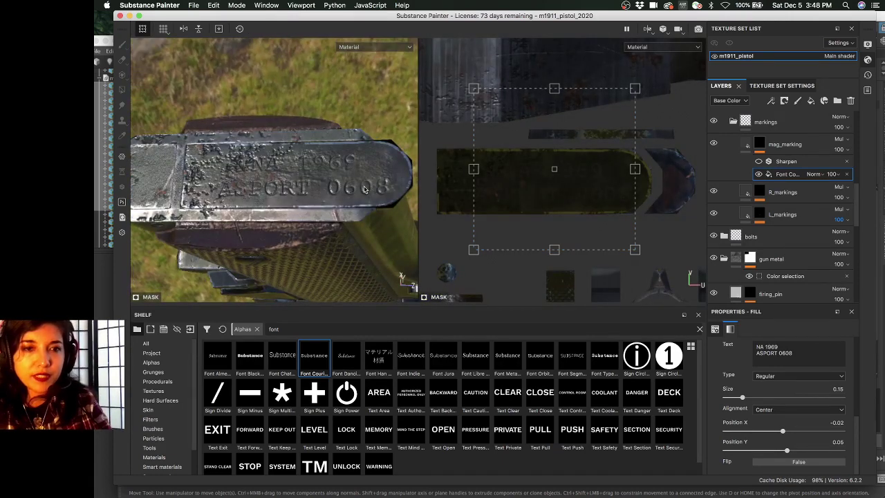
pyautogui.keyDown('alt'); pyautogui.moveTo(305, 166); pyautogui.dragTo(310, 188); pyautogui.keyUp('alt')
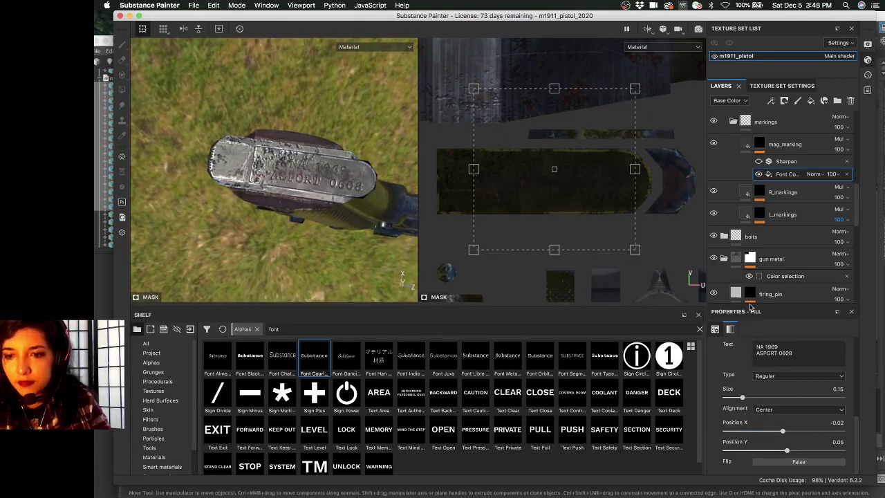
# Enlarge the text fill slightly more and shift it so the two-line marking stays inside the magazine base's rounded end
pyautogui.moveTo(636, 254); pyautogui.dragTo(646, 262)
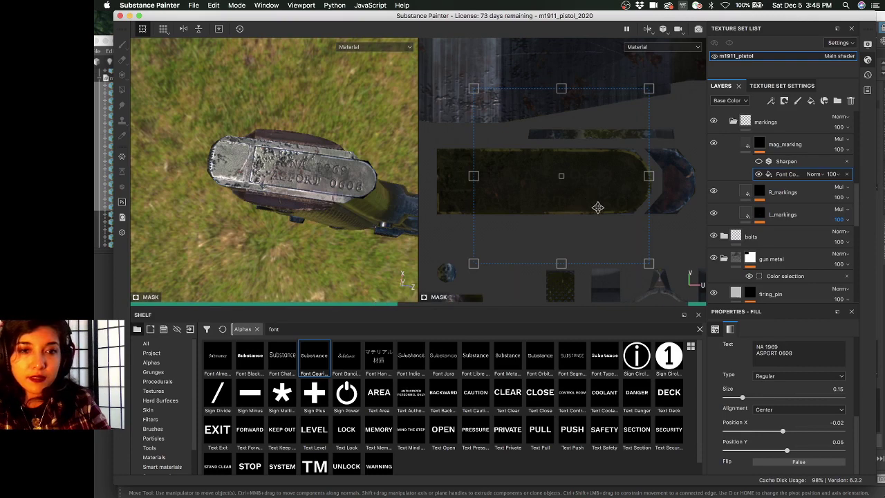
pyautogui.moveTo(597, 208); pyautogui.dragTo(590, 202)
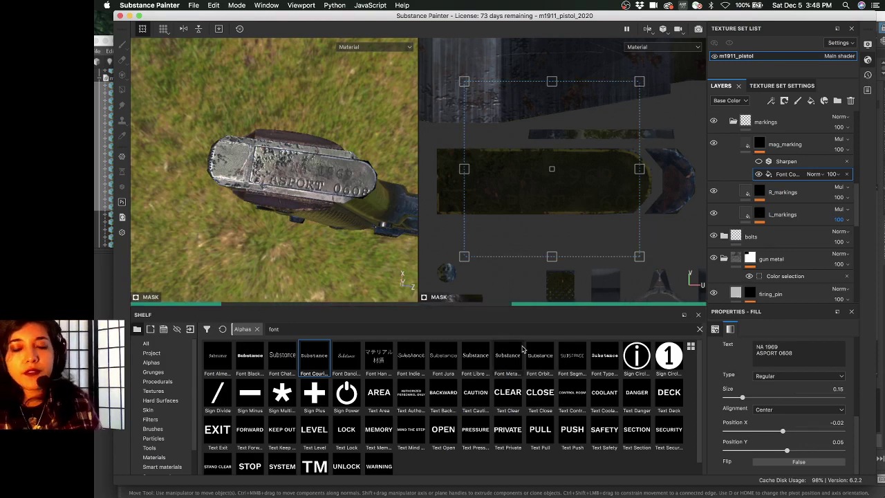
pyautogui.moveTo(523, 350)
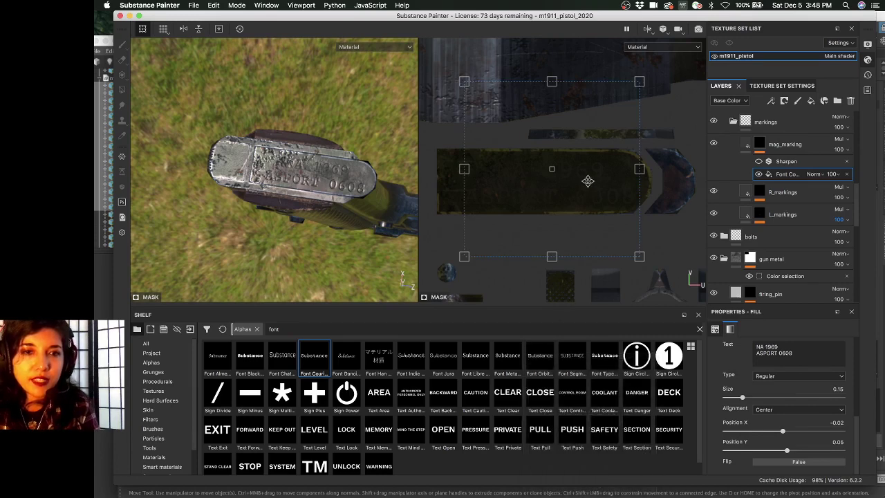
pyautogui.moveTo(584, 180); pyautogui.dragTo(580, 178)
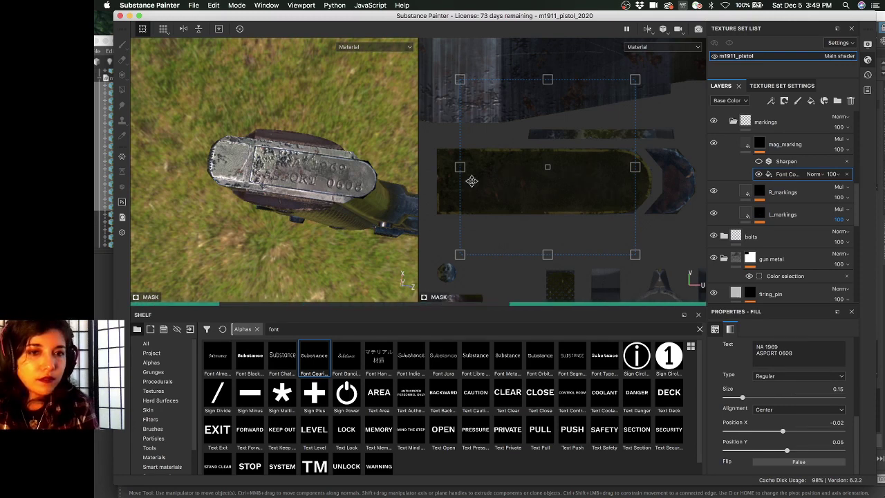
# Add a paint effect above the existing one in the mask of the knicks layer
pyautogui.keyDown('alt'); pyautogui.moveTo(323, 152); pyautogui.dragTo(272, 202); pyautogui.keyUp('alt')
pyautogui.keyDown('shift'); pyautogui.moveTo(286, 177); pyautogui.dragTo(387, 178, button='right'); pyautogui.keyUp('shift')
pyautogui.keyDown('alt'); pyautogui.moveTo(351, 158); pyautogui.dragTo(398, 141); pyautogui.keyUp('alt')
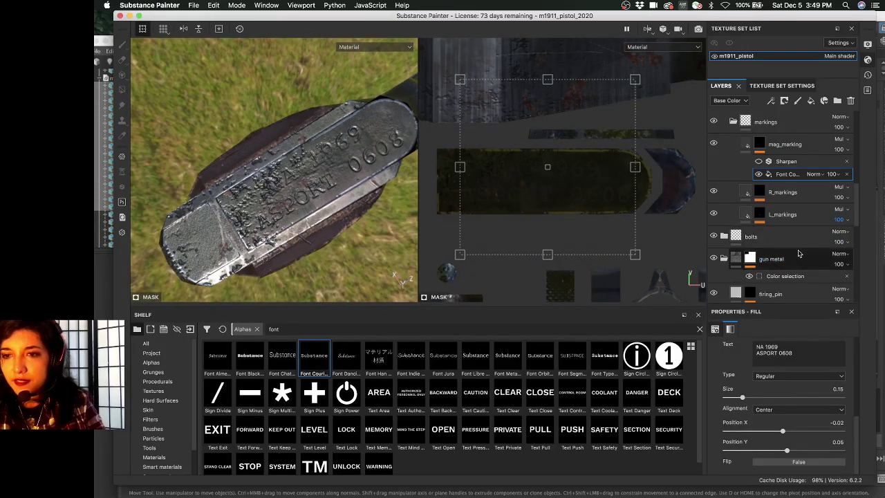
pyautogui.scroll(5, 798, 254)
pyautogui.scroll(-4, 789, 243)
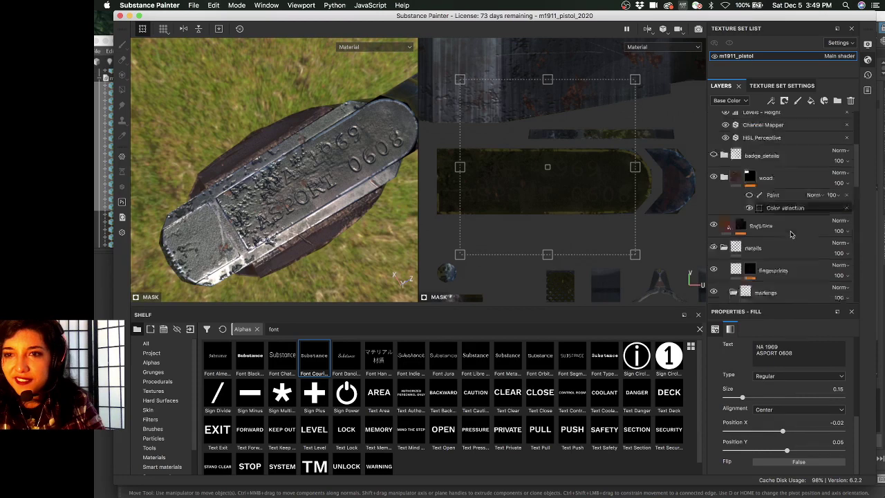
pyautogui.scroll(-6, 792, 235)
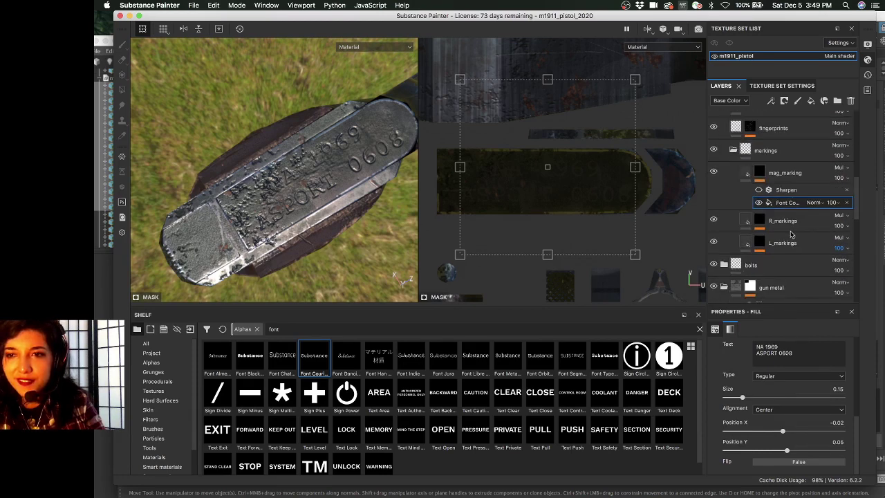
pyautogui.click(749, 175)
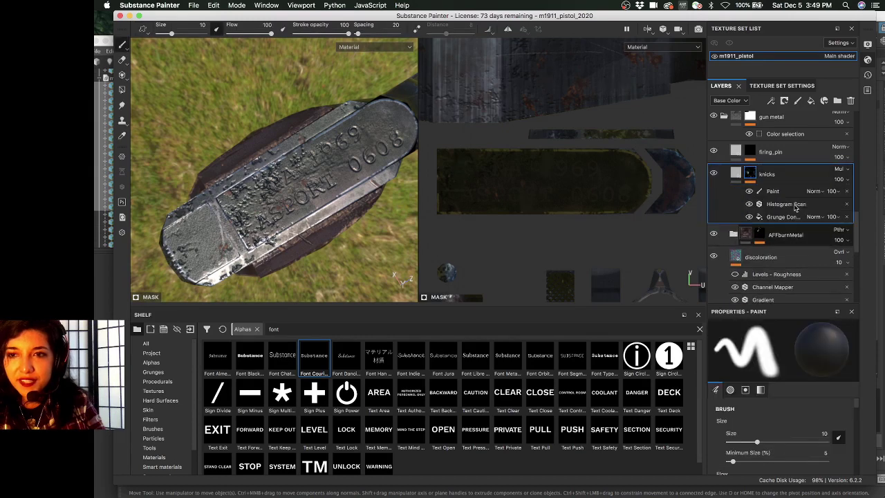
pyautogui.rightClick(780, 193)
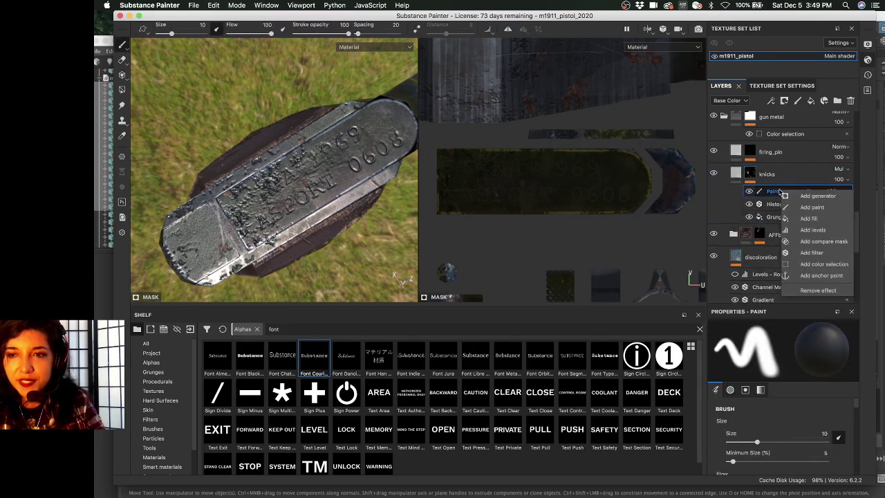
pyautogui.click(812, 206)
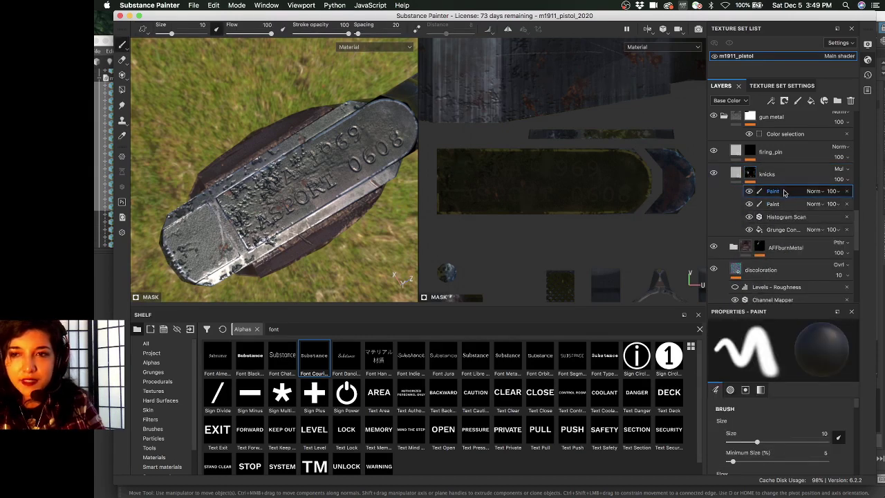
# Rename the new paint effect in the knicks mask to mag_refine
pyautogui.write('mag')
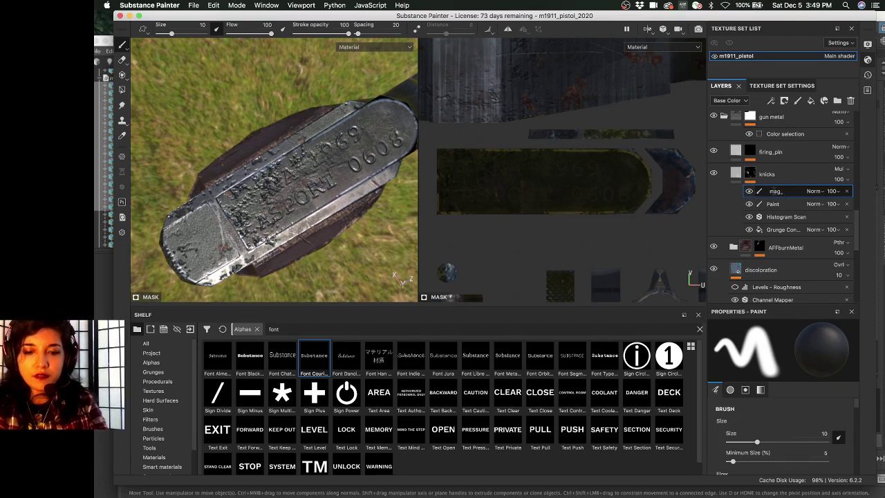
pyautogui.write('_fix')
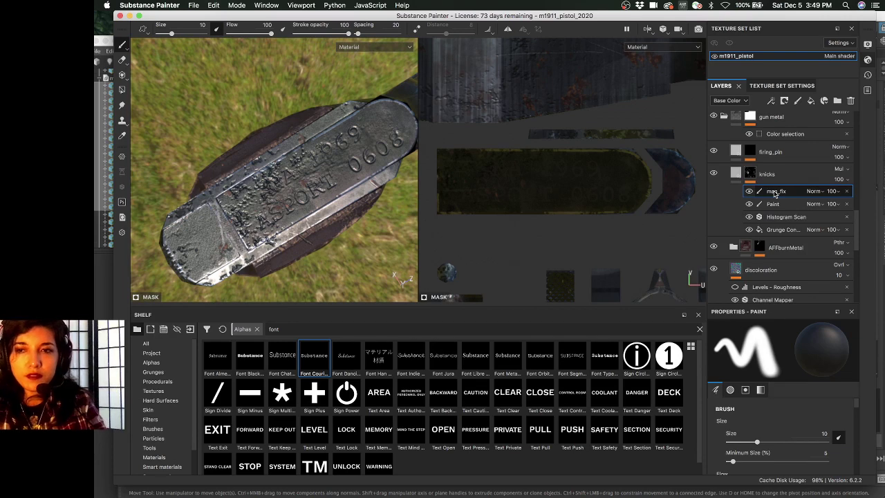
pyautogui.press('BackSpace')
pyautogui.press('BackSpace')
pyautogui.press('BackSpace')
pyautogui.write('refine')
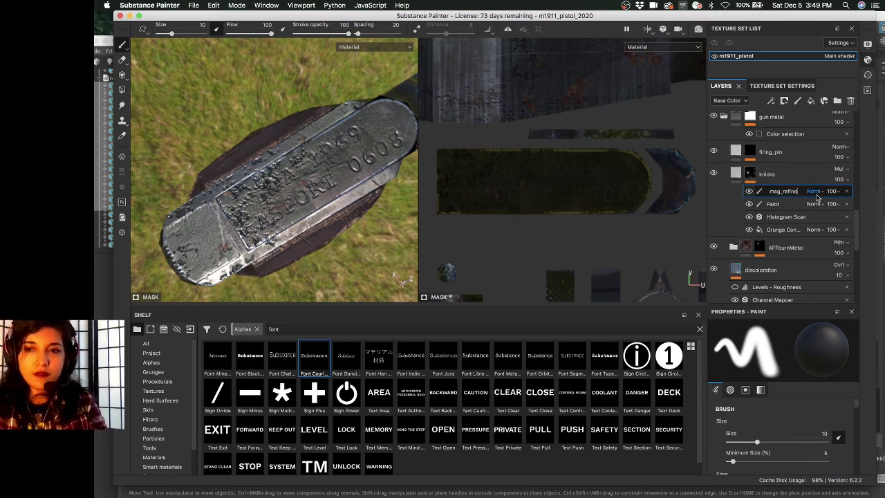
pyautogui.press('Return')
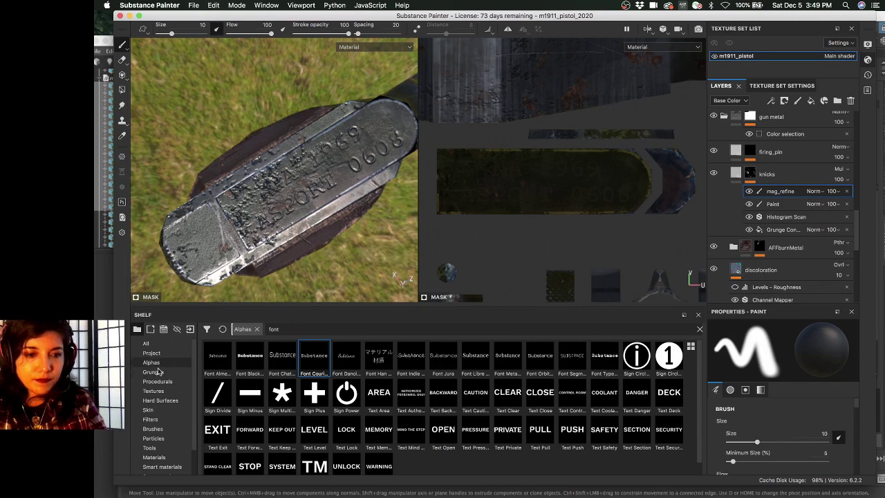
# Choose the first soft-edged Artistic brush preset and set its grayscale paint value to 0
pyautogui.click(155, 429)
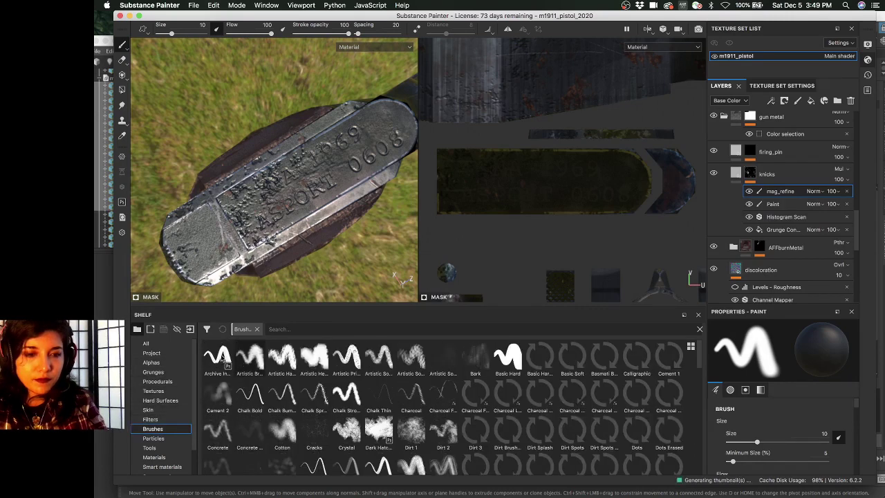
pyautogui.click(239, 358)
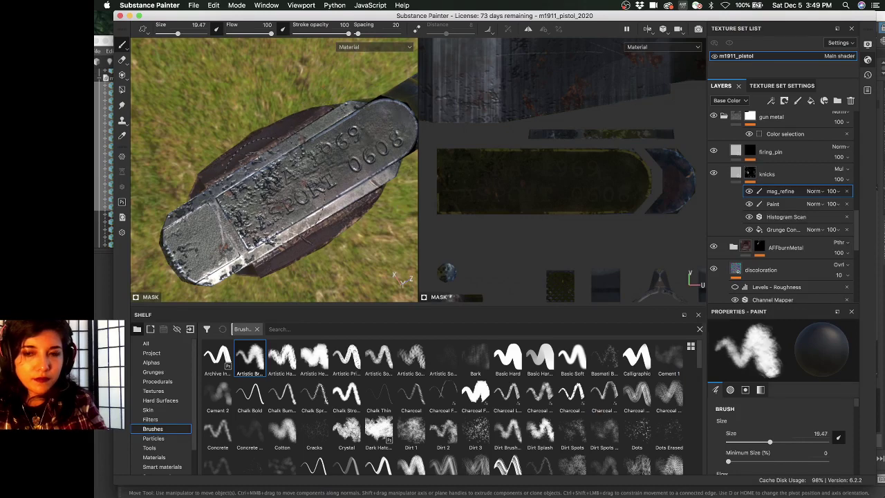
pyautogui.moveTo(266, 159); pyautogui.dragTo(304, 149)
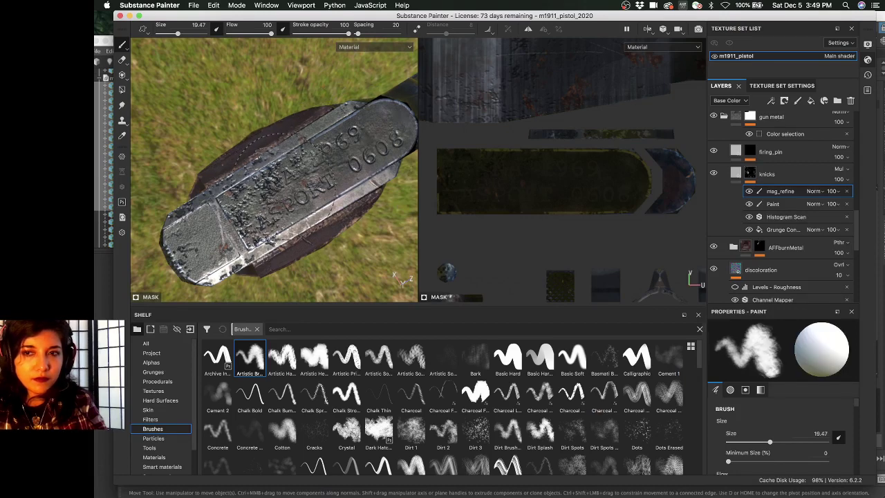
pyautogui.scroll(-10, 720, 435)
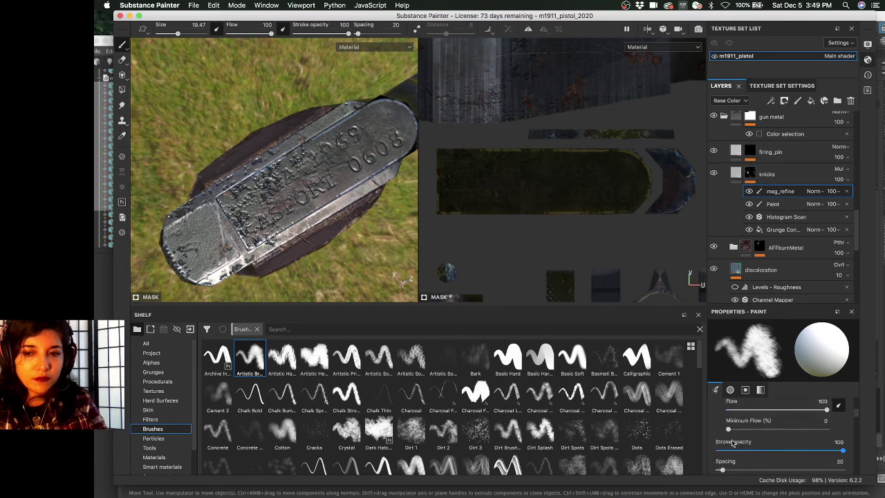
pyautogui.click(718, 442)
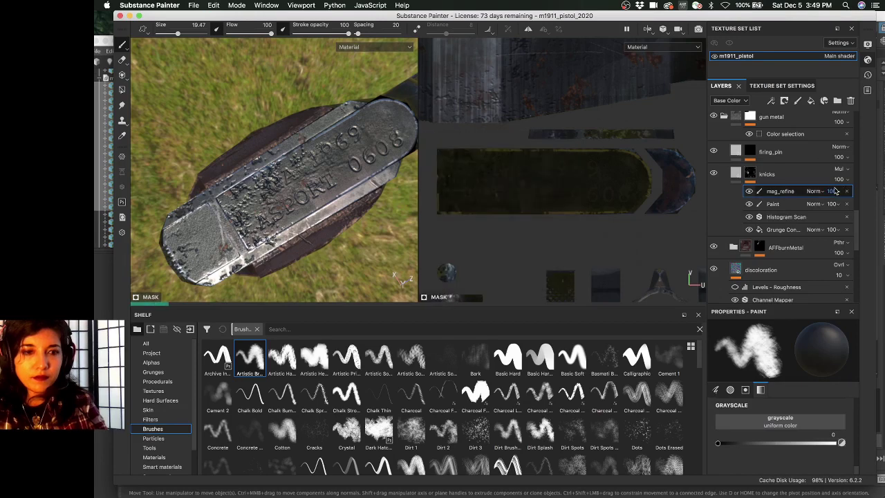
# Toggle the knicks layer off and back on to compare the magazine marking with and without the surface damage
pyautogui.click(734, 175)
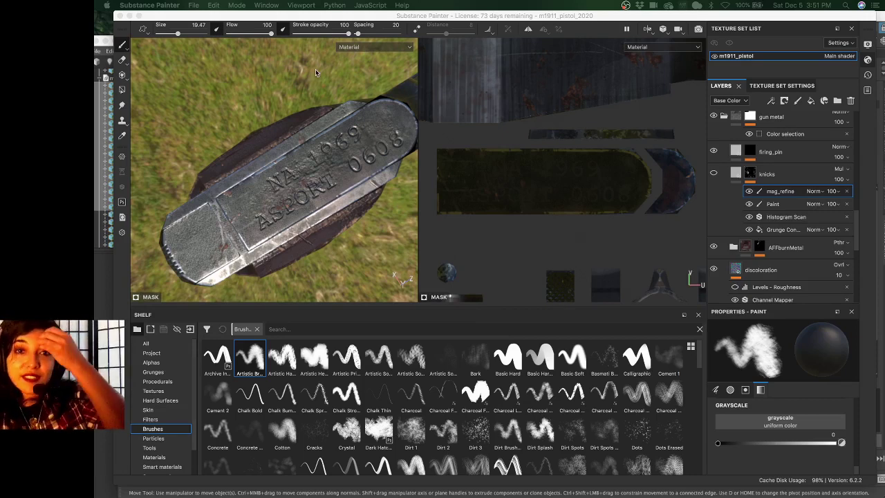
pyautogui.click(367, 18)
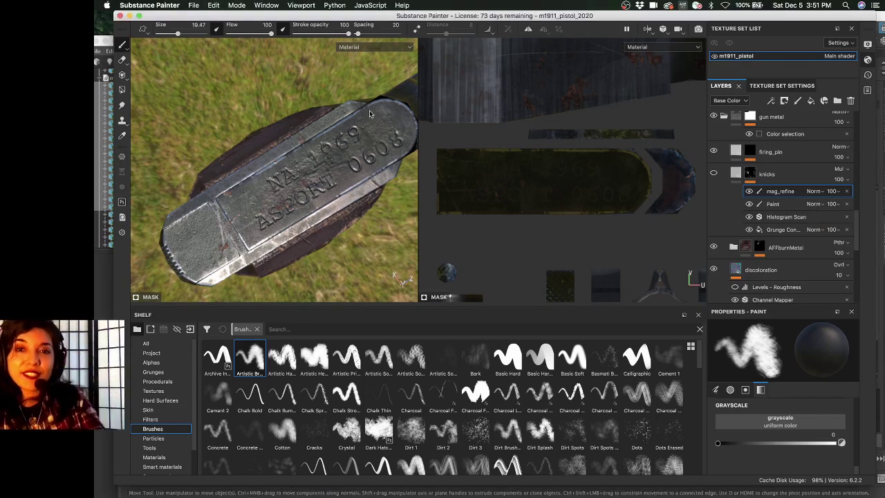
pyautogui.keyDown('alt'); pyautogui.moveTo(334, 195); pyautogui.dragTo(312, 197); pyautogui.keyUp('alt')
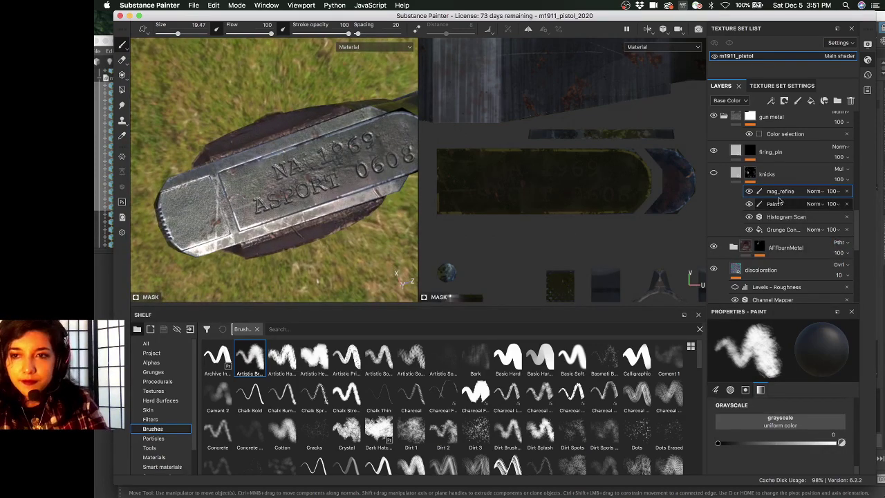
pyautogui.click(714, 175)
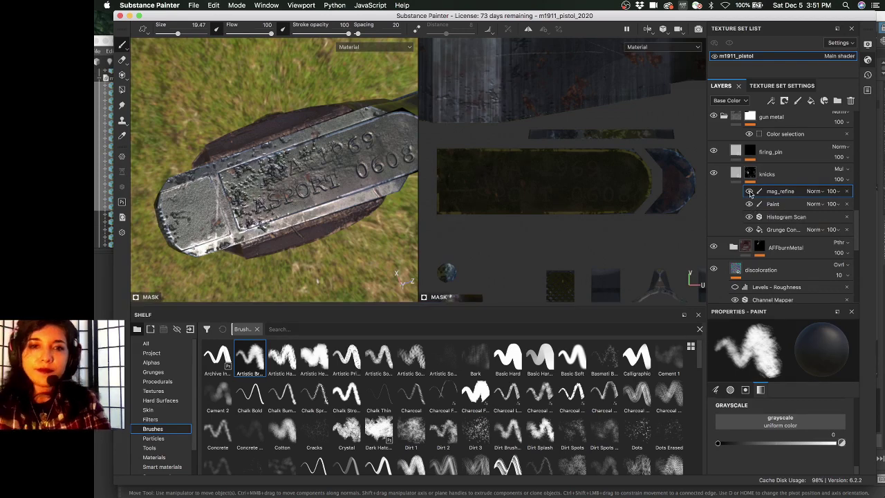
# Paint out the knicks around the marking on the magazine base in the UV view, reducing the brush size to 17.25, and save the project
pyautogui.click(506, 174)
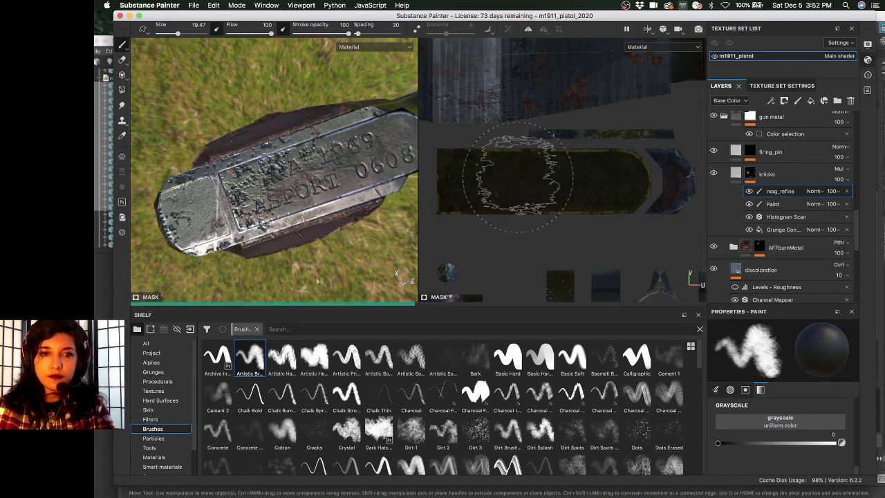
pyautogui.click(518, 177)
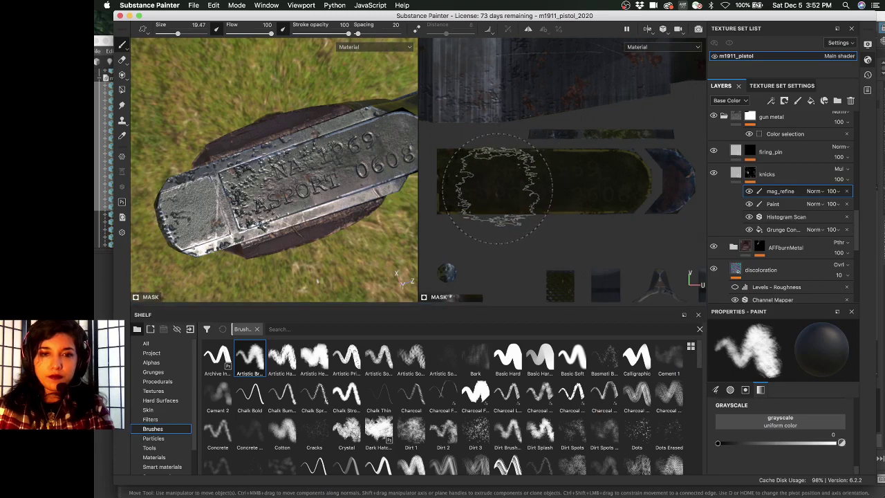
pyautogui.click(486, 183)
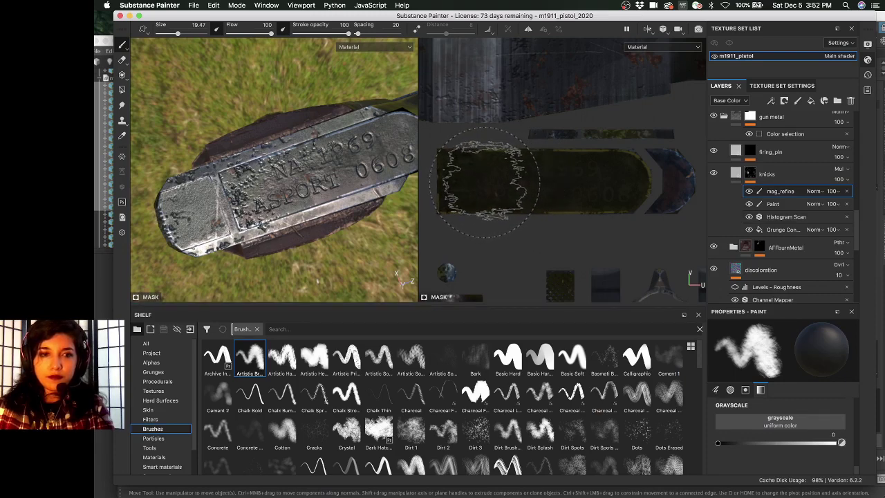
pyautogui.click(480, 182)
pyautogui.click(479, 183)
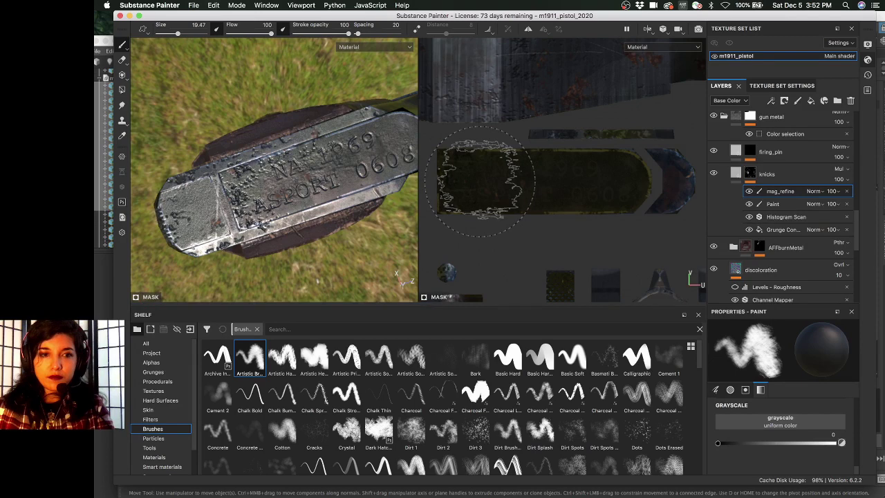
pyautogui.click(479, 183)
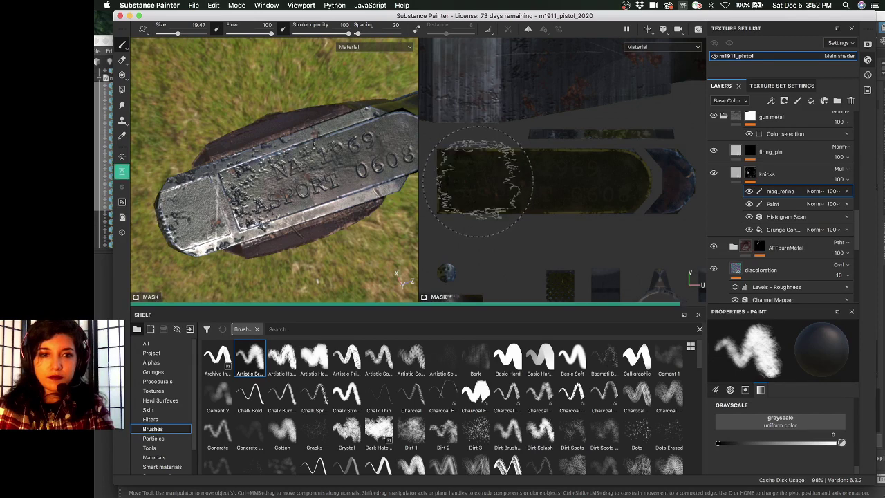
pyautogui.click(482, 183)
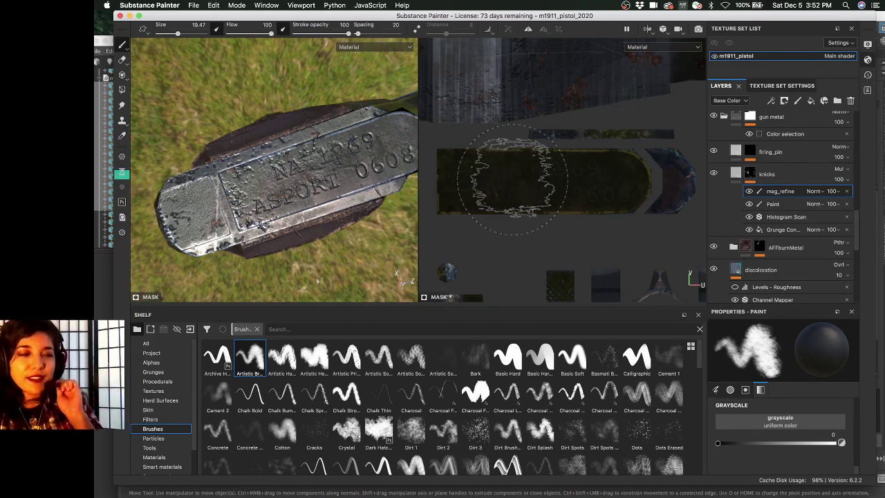
pyautogui.keyDown('alt'); pyautogui.moveTo(504, 179); pyautogui.dragTo(503, 180, button='right'); pyautogui.keyUp('alt')
pyautogui.click(477, 189)
pyautogui.click(472, 186)
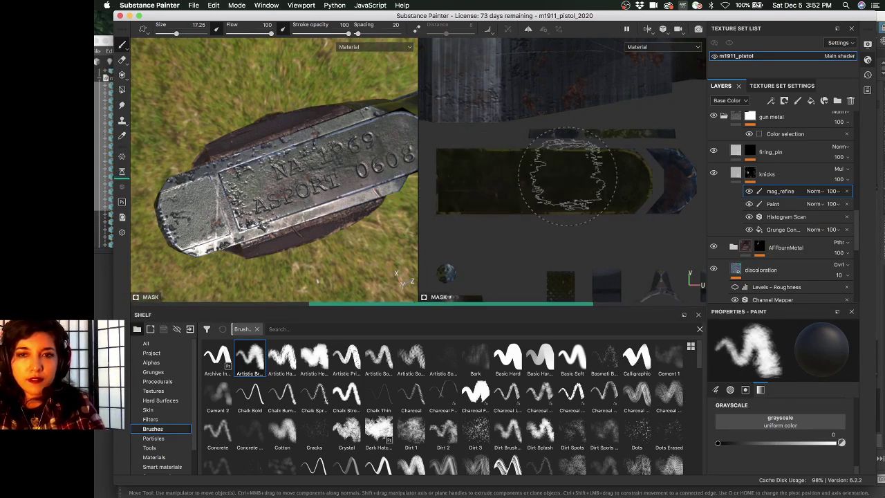
pyautogui.keyDown('alt'); pyautogui.moveTo(277, 169); pyautogui.dragTo(331, 186); pyautogui.keyUp('alt')
pyautogui.press('super+s')
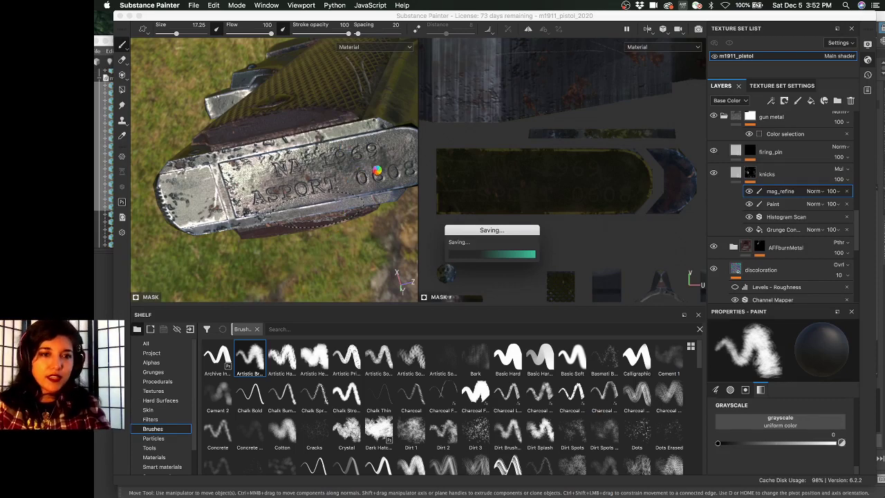
# Examine the textured pistol and its inserted magazine from several sides and distances
pyautogui.moveTo(332, 117)
pyautogui.keyDown('alt'); pyautogui.mouseDown()
pyautogui.moveTo(304, 135)
pyautogui.moveTo(320, 144)
pyautogui.moveTo(281, 104)
pyautogui.moveTo(311, 155)
pyautogui.moveTo(334, 132)
pyautogui.moveTo(306, 155)
pyautogui.moveTo(326, 111)
pyautogui.moveTo(306, 191)
pyautogui.moveTo(312, 145)
pyautogui.mouseUp(); pyautogui.keyUp('alt')
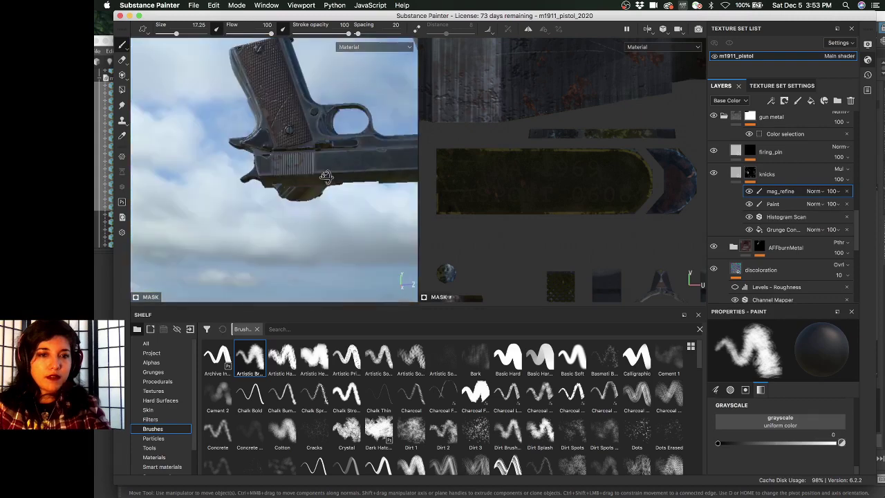
pyautogui.keyDown('alt'); pyautogui.moveTo(329, 157); pyautogui.dragTo(280, 153); pyautogui.keyUp('alt')
pyautogui.keyDown('alt'); pyautogui.moveTo(280, 153); pyautogui.dragTo(369, 166, button='middle'); pyautogui.keyUp('alt')
pyautogui.keyDown('alt'); pyautogui.moveTo(223, 143); pyautogui.dragTo(268, 141); pyautogui.keyUp('alt')
pyautogui.keyDown('alt'); pyautogui.moveTo(268, 142); pyautogui.dragTo(194, 220, button='middle'); pyautogui.keyUp('alt')
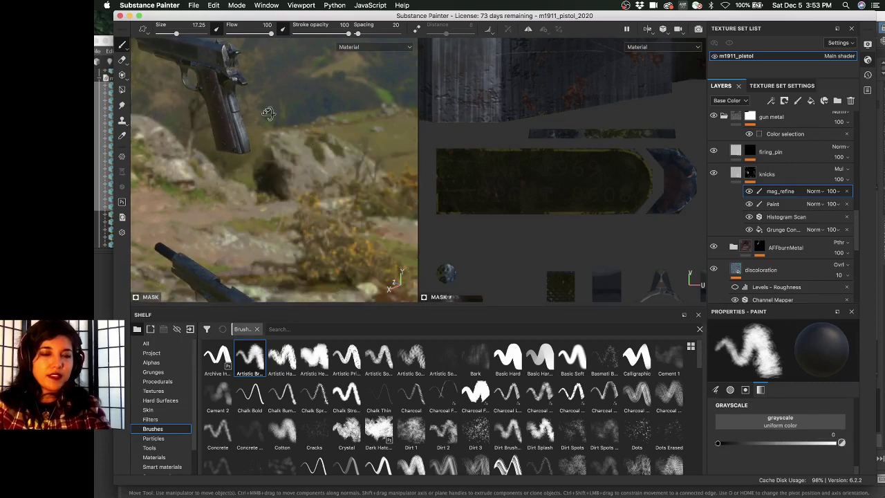
pyautogui.keyDown('alt'); pyautogui.moveTo(269, 114); pyautogui.dragTo(282, 91); pyautogui.keyUp('alt')
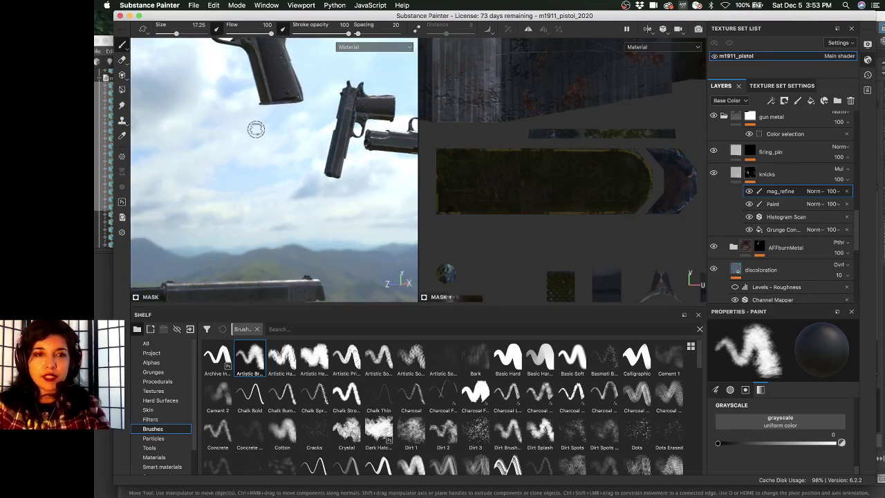
pyautogui.keyDown('alt'); pyautogui.moveTo(256, 129); pyautogui.dragTo(270, 43, button='middle'); pyautogui.keyUp('alt')
pyautogui.keyDown('alt'); pyautogui.moveTo(247, 173); pyautogui.dragTo(235, 146); pyautogui.keyUp('alt')
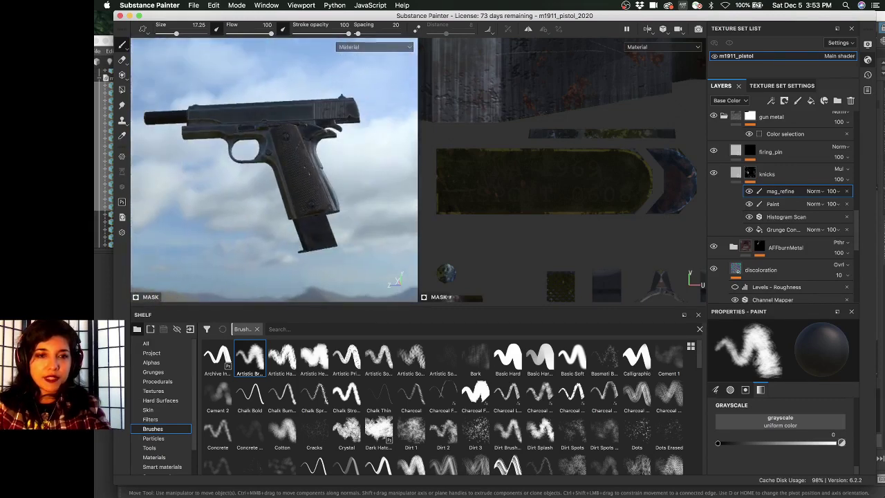
pyautogui.keyDown('alt'); pyautogui.moveTo(291, 217); pyautogui.dragTo(272, 169, button='middle'); pyautogui.keyUp('alt')
pyautogui.keyDown('alt'); pyautogui.moveTo(301, 175); pyautogui.dragTo(295, 148); pyautogui.keyUp('alt')
pyautogui.keyDown('alt'); pyautogui.moveTo(301, 177); pyautogui.dragTo(289, 185); pyautogui.keyUp('alt')
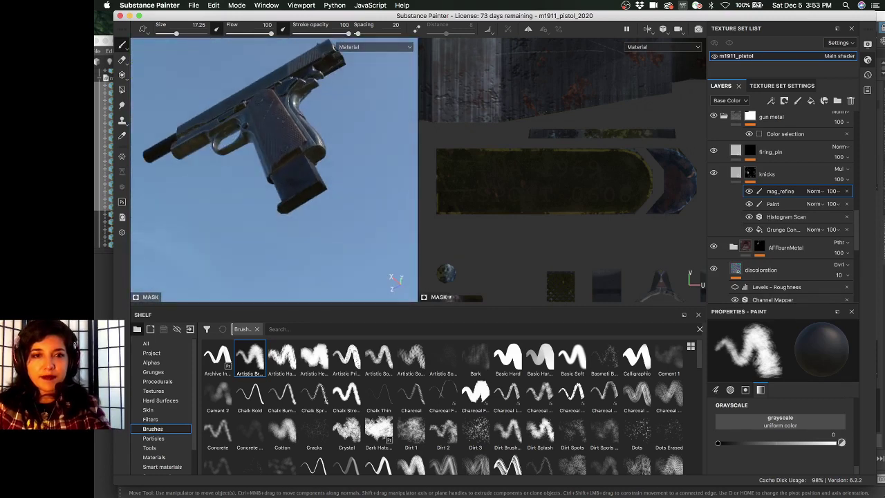
pyautogui.keyDown('alt'); pyautogui.moveTo(289, 186); pyautogui.dragTo(296, 210, button='middle'); pyautogui.keyUp('alt')
pyautogui.keyDown('alt'); pyautogui.moveTo(296, 210); pyautogui.dragTo(288, 202, button='right'); pyautogui.keyUp('alt')
pyautogui.keyDown('alt'); pyautogui.moveTo(298, 199); pyautogui.dragTo(294, 215); pyautogui.keyUp('alt')
pyautogui.keyDown('alt'); pyautogui.moveTo(299, 203); pyautogui.dragTo(300, 222, button='middle'); pyautogui.keyUp('alt')
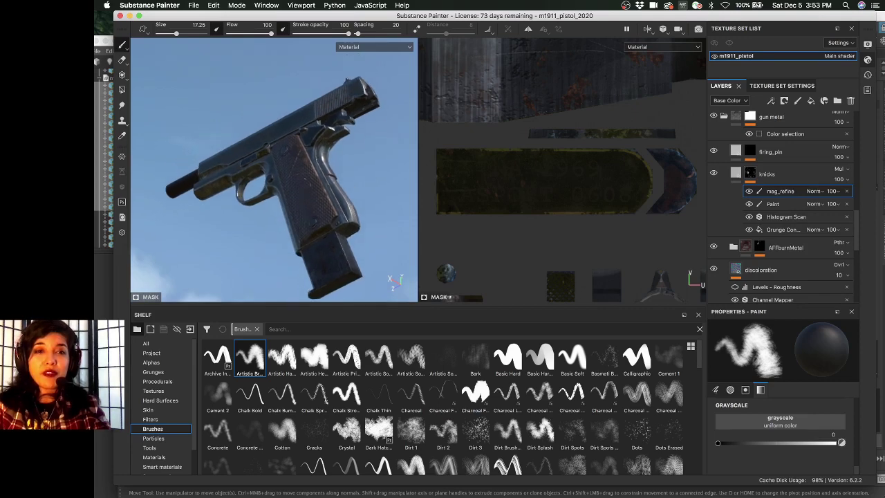
# Examine the separate magazine's body and round holes up close, under changed lighting
pyautogui.keyDown('alt'); pyautogui.moveTo(291, 207); pyautogui.dragTo(313, 168); pyautogui.keyUp('alt')
pyautogui.keyDown('alt'); pyautogui.moveTo(313, 168); pyautogui.dragTo(301, 118, button='middle'); pyautogui.keyUp('alt')
pyautogui.moveTo(313, 277)
pyautogui.keyDown('alt'); pyautogui.mouseDown(button='middle')
pyautogui.moveTo(307, 90)
pyautogui.moveTo(307, 158)
pyautogui.moveTo(328, 122)
pyautogui.moveTo(316, 162)
pyautogui.mouseUp(button='middle'); pyautogui.keyUp('alt')
pyautogui.keyDown('alt'); pyautogui.moveTo(280, 259); pyautogui.dragTo(278, 210, button='middle'); pyautogui.keyUp('alt')
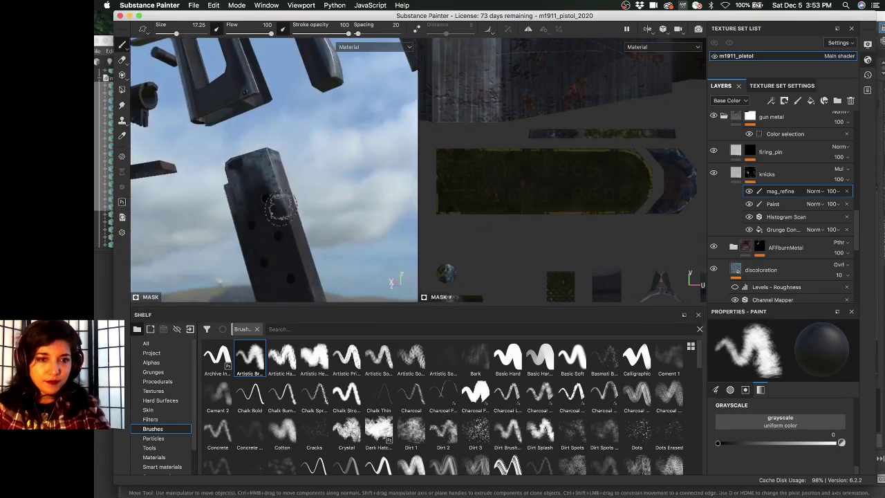
pyautogui.keyDown('alt'); pyautogui.moveTo(251, 235); pyautogui.dragTo(249, 162, button='middle'); pyautogui.keyUp('alt')
pyautogui.moveTo(247, 162)
pyautogui.keyDown('alt'); pyautogui.mouseDown()
pyautogui.moveTo(304, 141)
pyautogui.moveTo(401, 158)
pyautogui.moveTo(339, 180)
pyautogui.moveTo(373, 191)
pyautogui.mouseUp(); pyautogui.keyUp('alt')
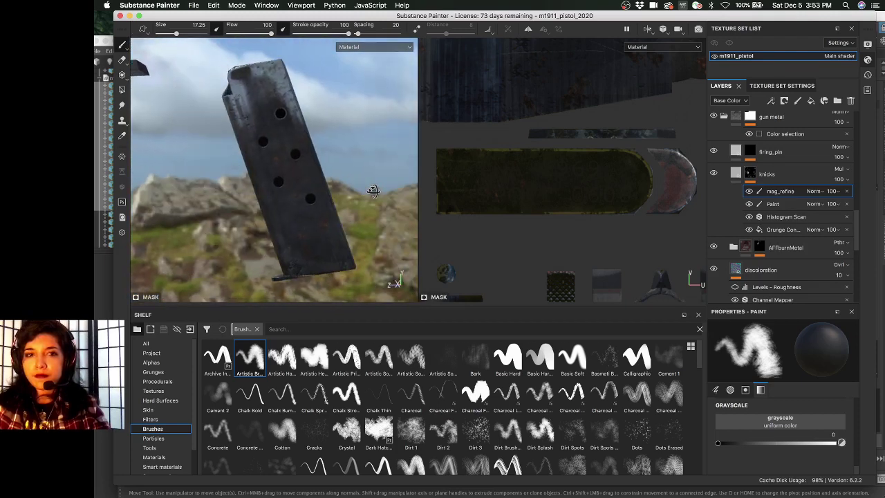
# Examine the separate magazine from several angles, along with the surrounding frame, grip safety and grip panel parts
pyautogui.keyDown('alt'); pyautogui.moveTo(373, 191); pyautogui.dragTo(336, 195); pyautogui.keyUp('alt')
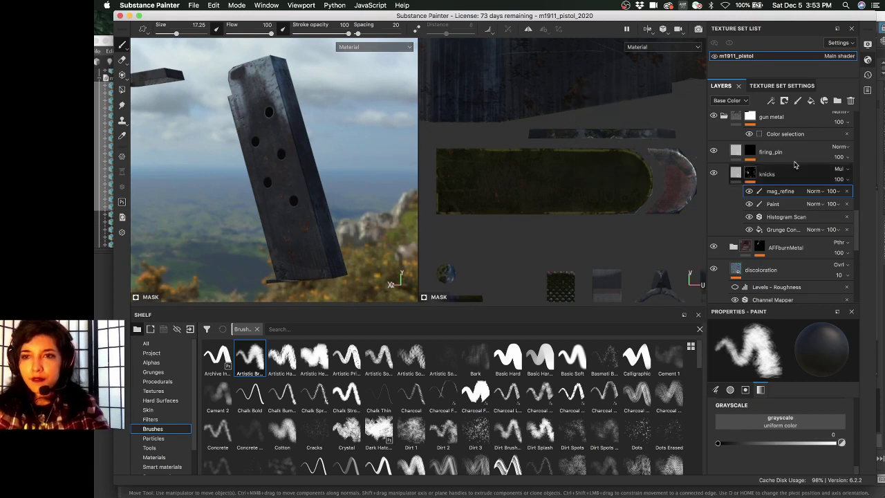
pyautogui.keyDown('alt'); pyautogui.moveTo(296, 151); pyautogui.dragTo(298, 162, button='middle'); pyautogui.keyUp('alt')
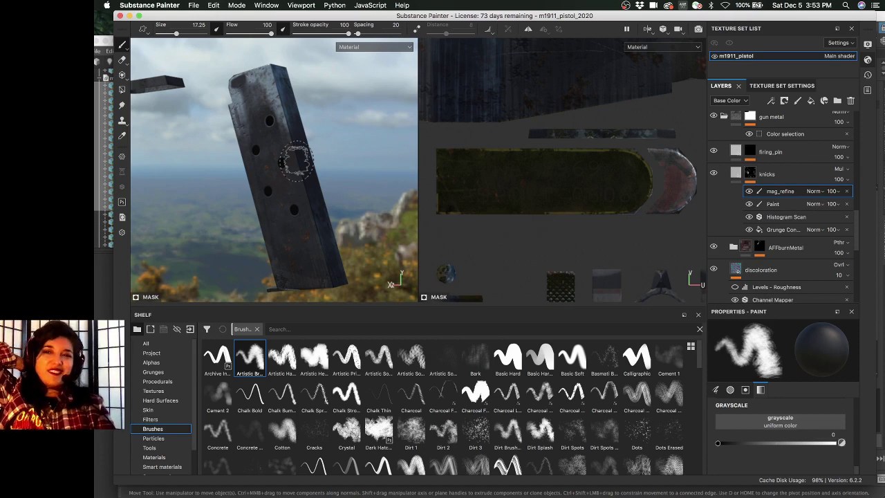
pyautogui.keyDown('alt'); pyautogui.moveTo(296, 161); pyautogui.dragTo(319, 173); pyautogui.keyUp('alt')
pyautogui.keyDown('alt'); pyautogui.moveTo(319, 175); pyautogui.dragTo(271, 103, button='right'); pyautogui.keyUp('alt')
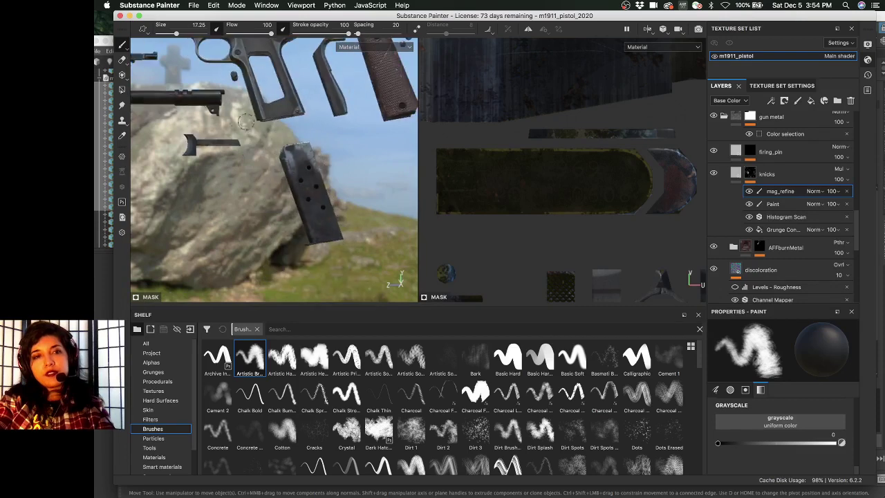
pyautogui.keyDown('alt'); pyautogui.moveTo(271, 103); pyautogui.dragTo(273, 170, button='middle'); pyautogui.keyUp('alt')
pyautogui.keyDown('alt'); pyautogui.moveTo(273, 170); pyautogui.dragTo(237, 149); pyautogui.keyUp('alt')
pyautogui.keyDown('alt'); pyautogui.moveTo(237, 149); pyautogui.dragTo(293, 171, button='right'); pyautogui.keyUp('alt')
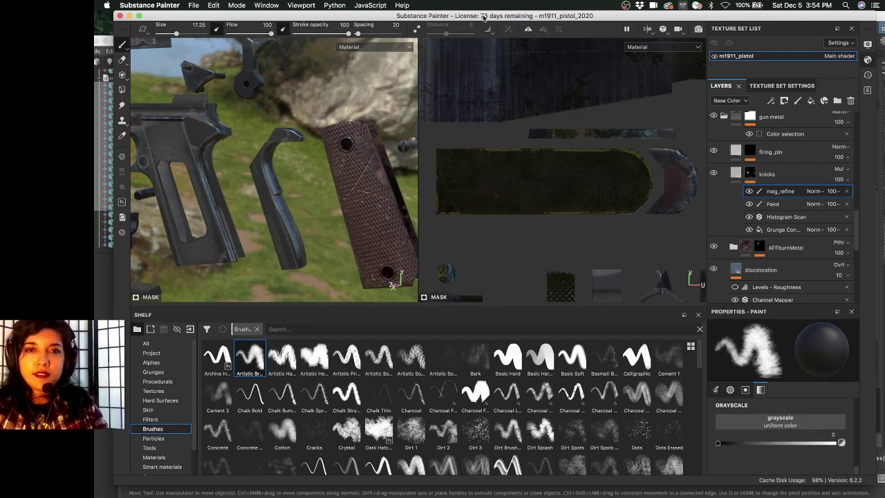
# Examine the magazine body's round holes and slot in the UV view under changed lighting
pyautogui.scroll(3, 529, 195)
pyautogui.scroll(-5, 529, 195)
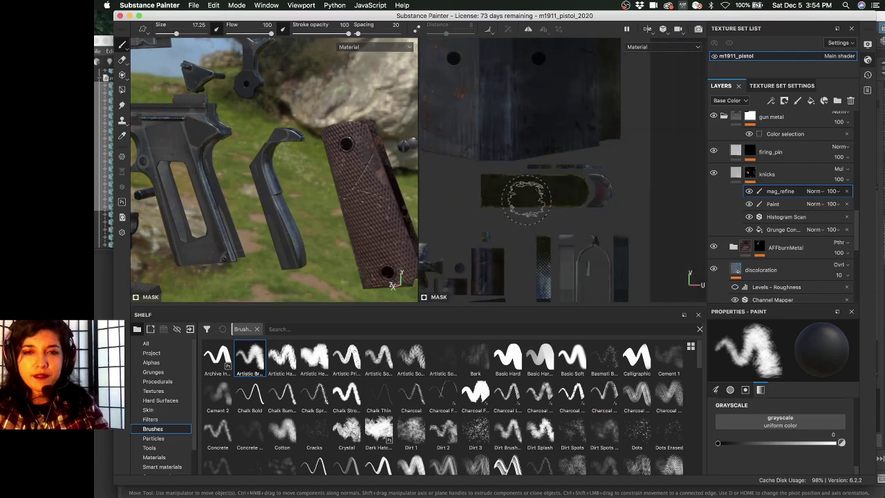
pyautogui.keyDown('alt'); pyautogui.moveTo(477, 83); pyautogui.dragTo(530, 242, button='middle'); pyautogui.keyUp('alt')
pyautogui.scroll(1, 488, 182)
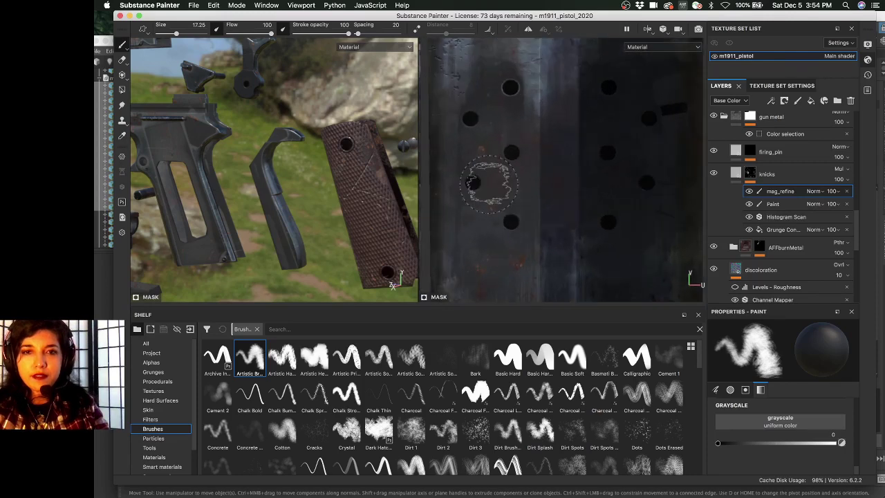
pyautogui.keyDown('alt'); pyautogui.moveTo(539, 190); pyautogui.dragTo(500, 203, button='middle'); pyautogui.keyUp('alt')
pyautogui.keyDown('shift'); pyautogui.moveTo(477, 159); pyautogui.dragTo(530, 152, button='right'); pyautogui.keyUp('shift')
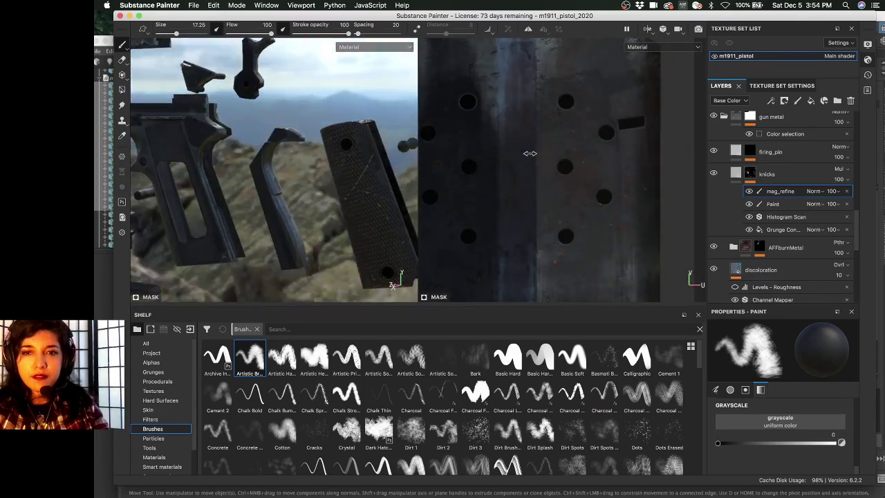
pyautogui.keyDown('alt'); pyautogui.moveTo(527, 159); pyautogui.dragTo(542, 139, button='middle'); pyautogui.keyUp('alt')
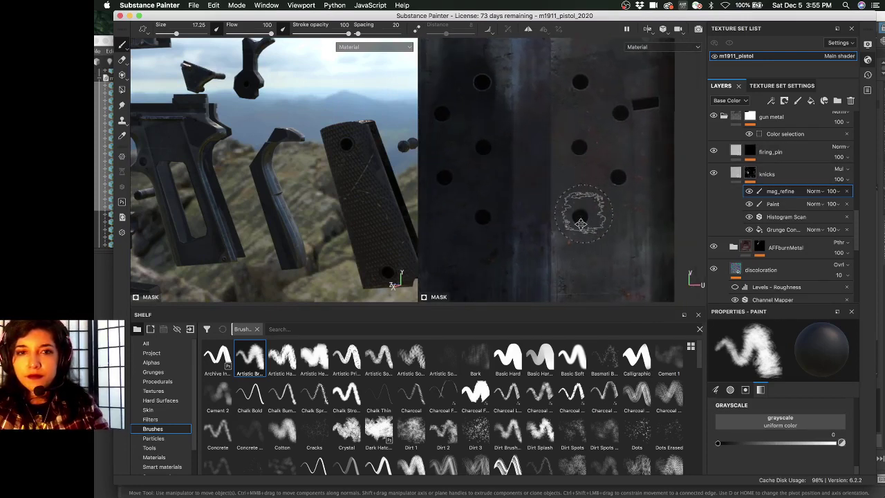
pyautogui.moveTo(585, 210)
pyautogui.keyDown('alt'); pyautogui.mouseDown(button='middle')
pyautogui.moveTo(578, 246)
pyautogui.moveTo(582, 194)
pyautogui.mouseUp(button='middle'); pyautogui.keyUp('alt')
# Save the project, keeping the mag_refine name of the paint effect
pyautogui.doubleClick(788, 191)
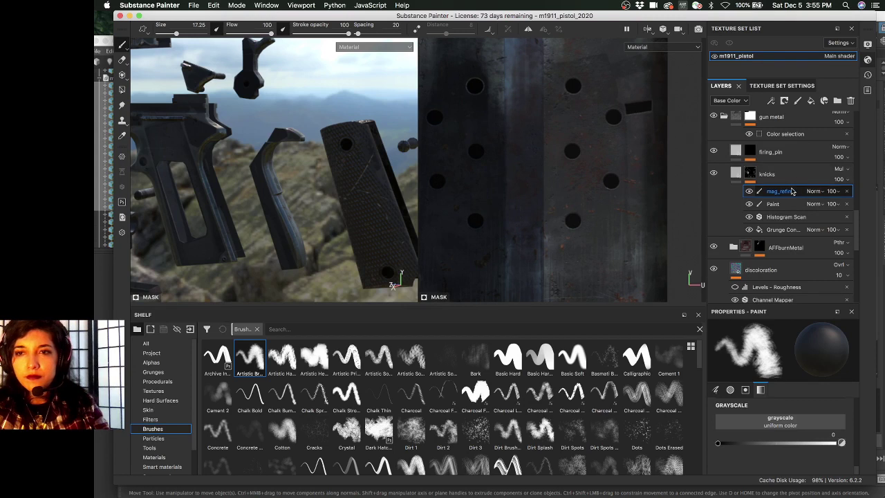
pyautogui.press('Return')
pyautogui.press('super+s')
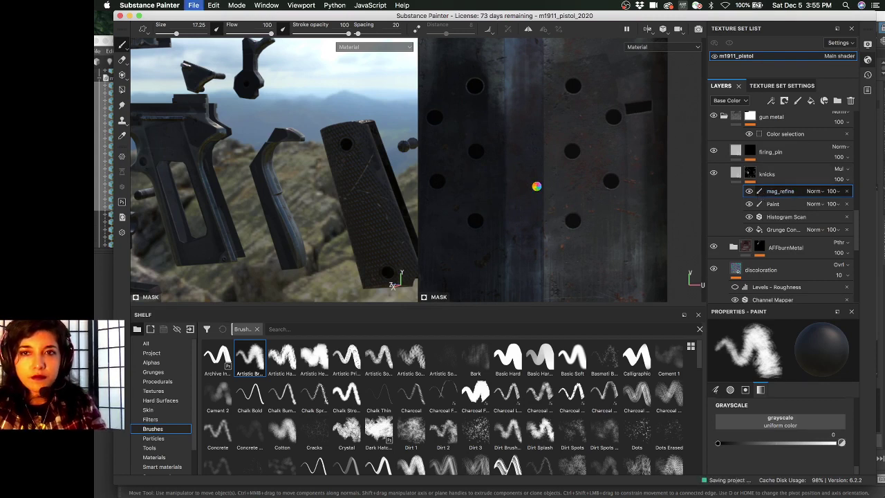
# Cycle through the mesh maps to inspect the ID map of the magazine holes, and return to the material display
pyautogui.press('b')
pyautogui.press('b')
pyautogui.press('b')
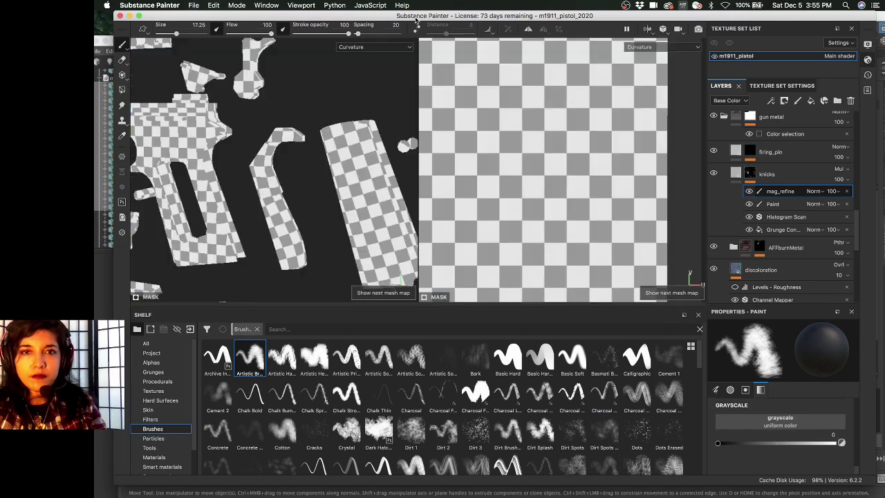
pyautogui.press('b')
pyautogui.press('b')
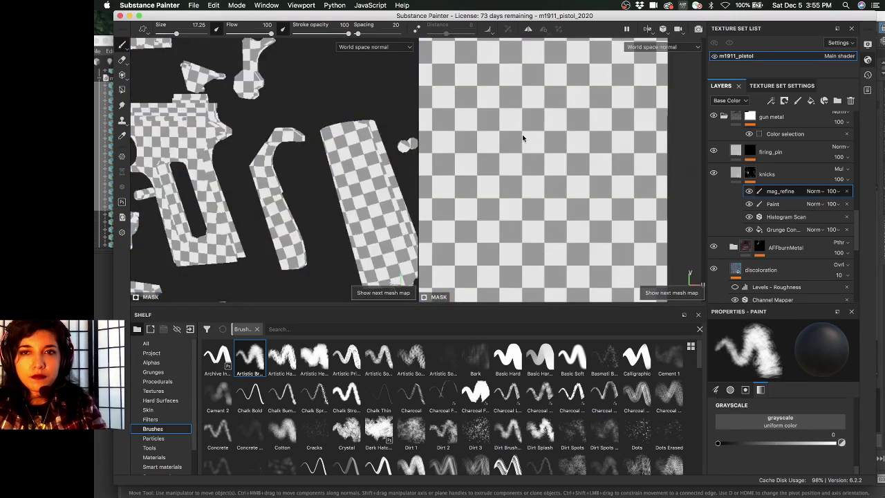
pyautogui.press('b')
pyautogui.press('b')
pyautogui.press('b')
pyautogui.press('b')
pyautogui.press('b')
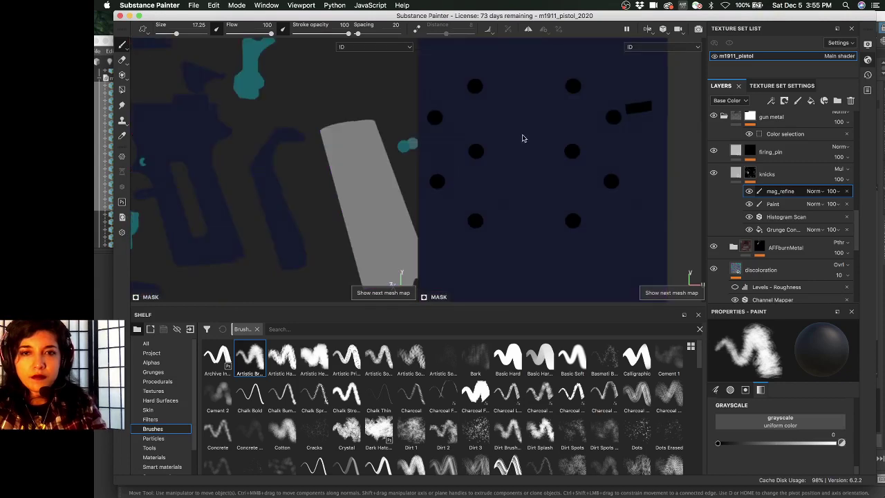
pyautogui.press('m')
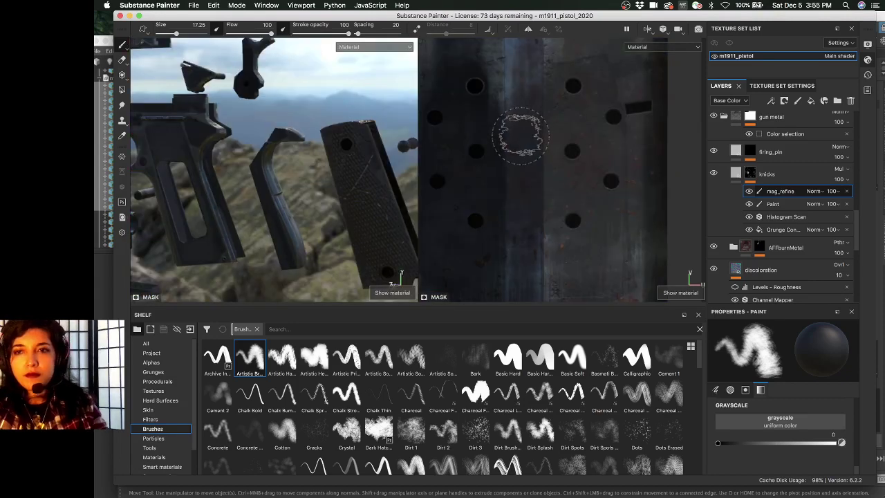
# Change the main shader to pbr-metal-rough-with-alpha-blending and close its settings
pyautogui.click(869, 60)
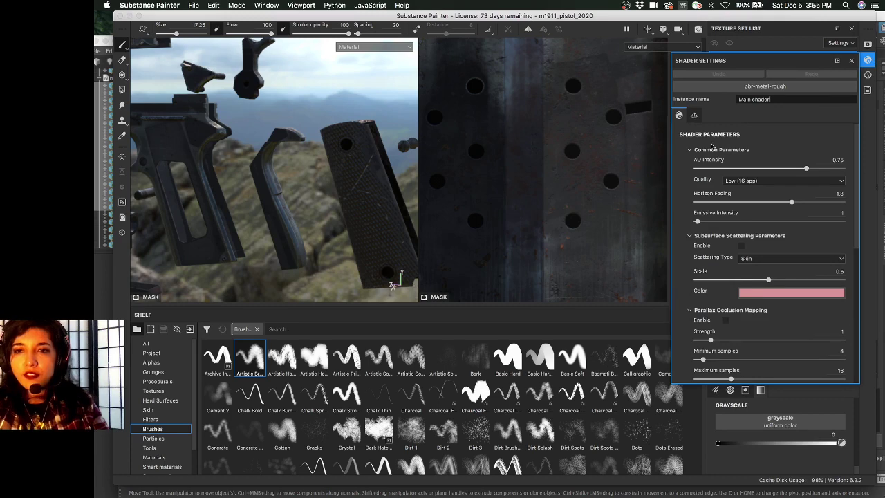
pyautogui.scroll(-3, 690, 179)
pyautogui.scroll(-3, 691, 178)
pyautogui.scroll(6, 688, 174)
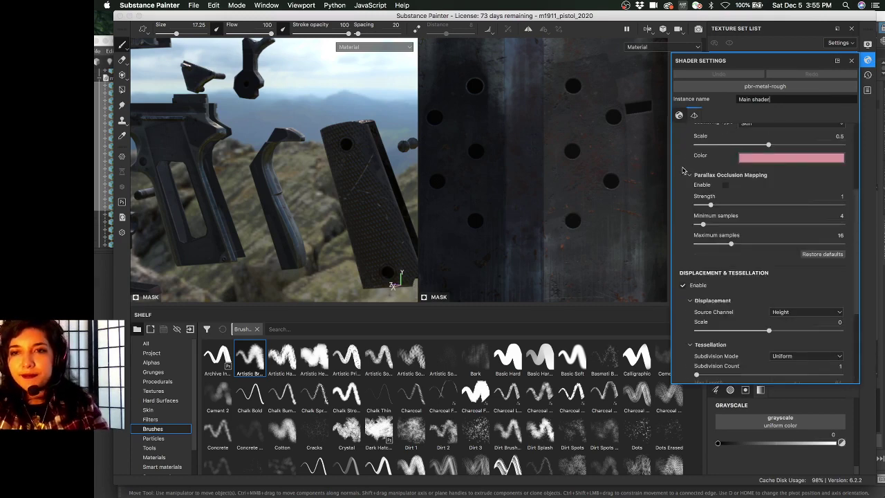
pyautogui.scroll(-5, 692, 116)
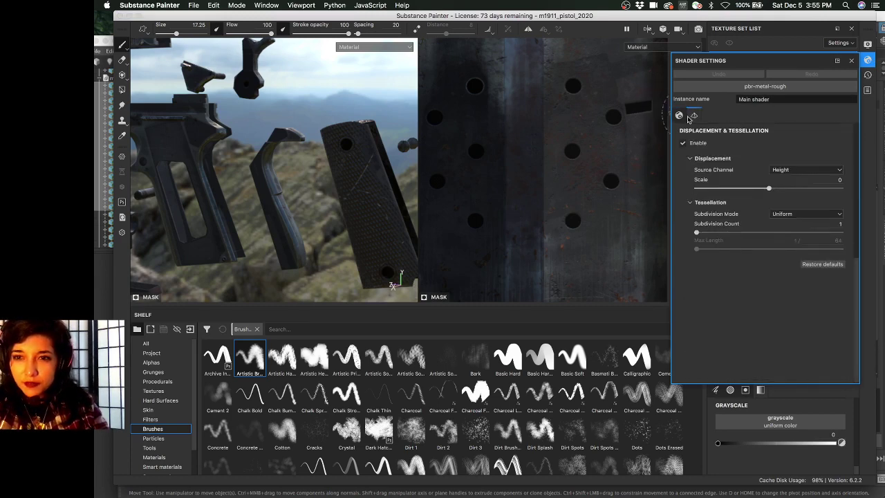
pyautogui.scroll(2, 685, 116)
pyautogui.scroll(2, 680, 116)
pyautogui.click(756, 85)
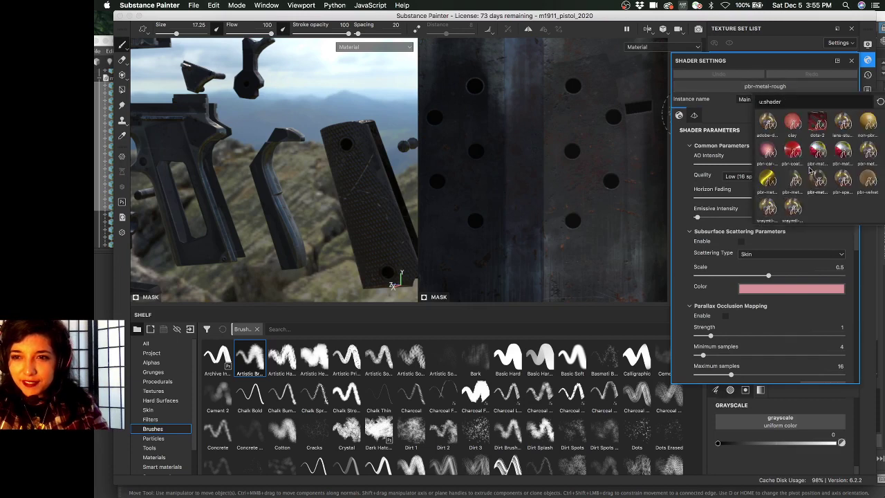
pyautogui.moveTo(816, 186)
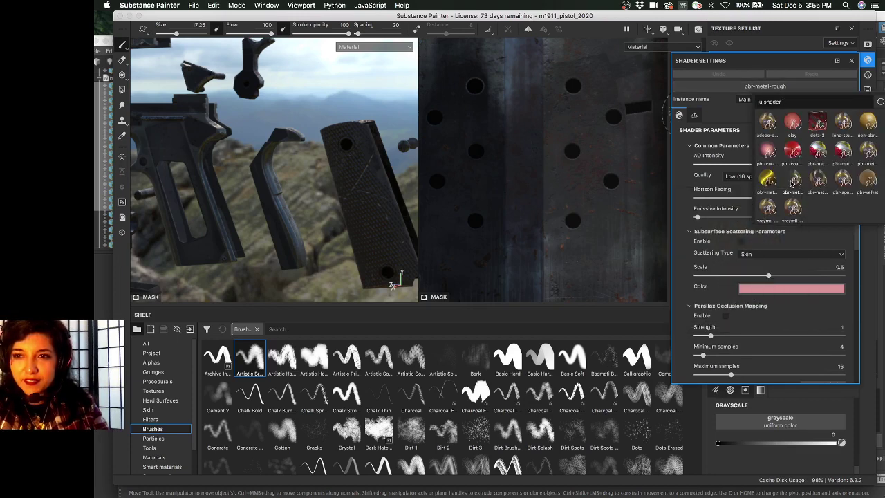
pyautogui.click(794, 181)
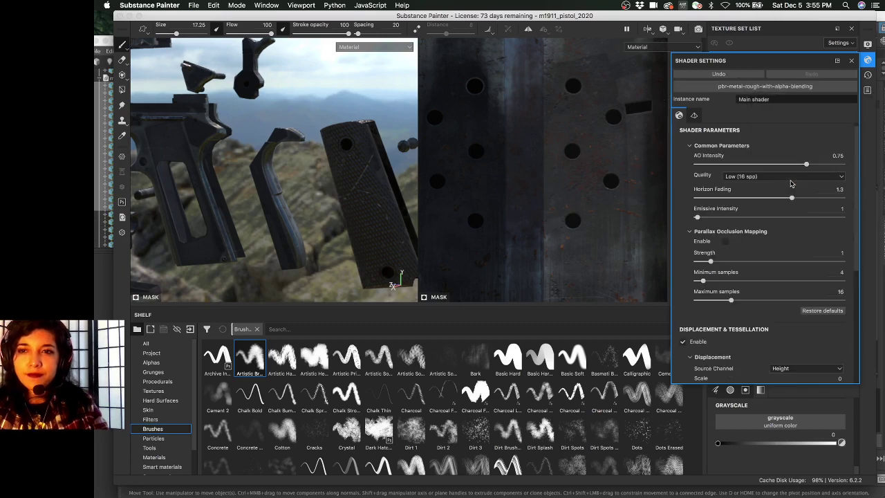
pyautogui.scroll(-5, 790, 182)
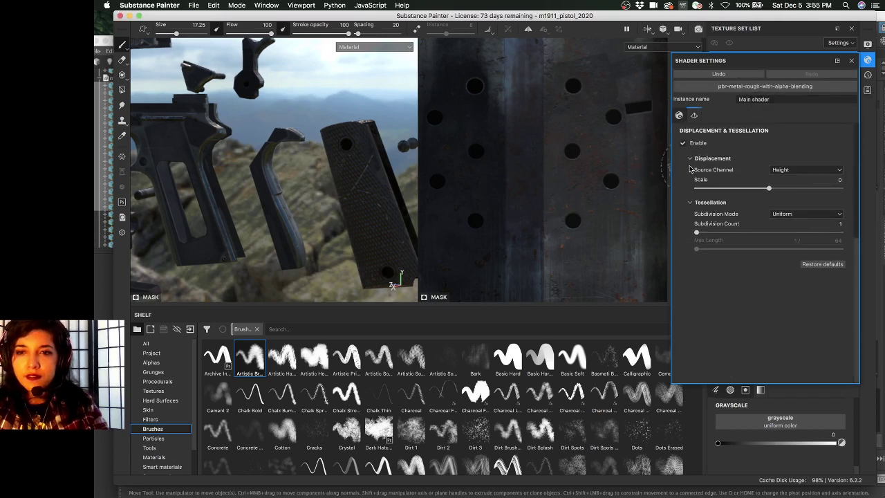
pyautogui.scroll(5, 683, 183)
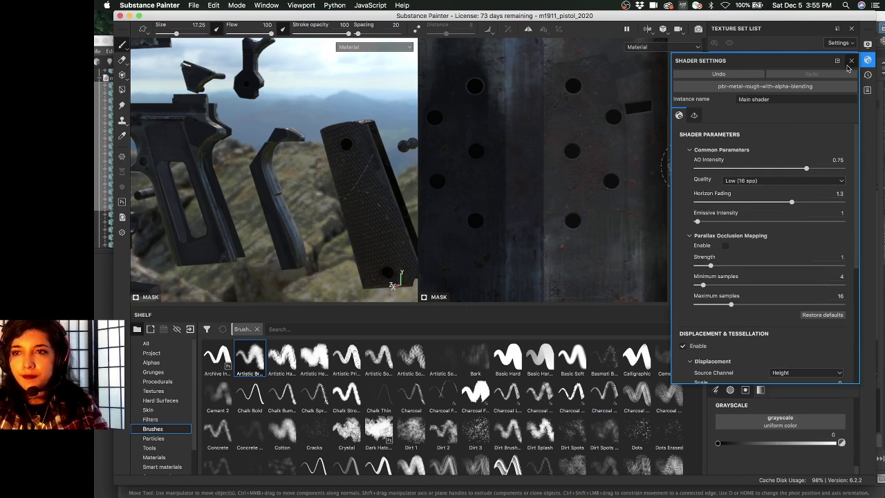
pyautogui.click(850, 61)
# Add an Opacity channel to the m1911_pistol texture set
pyautogui.click(769, 85)
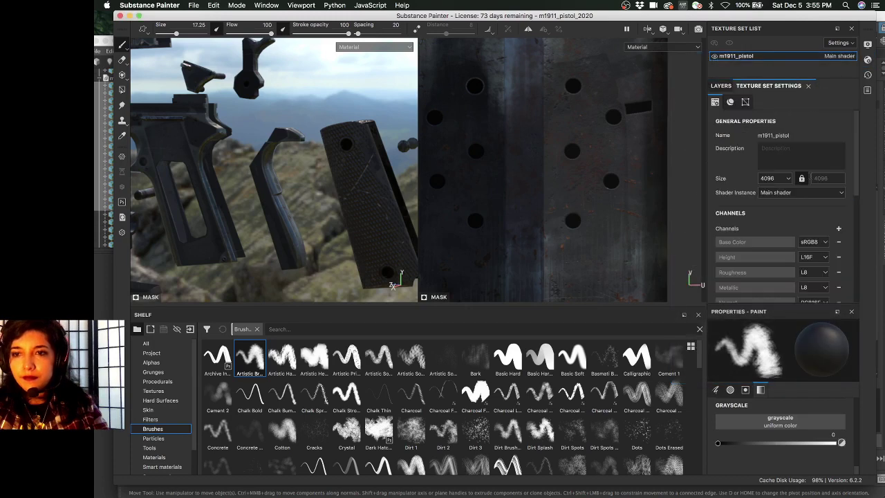
pyautogui.scroll(-5, 773, 226)
pyautogui.click(839, 115)
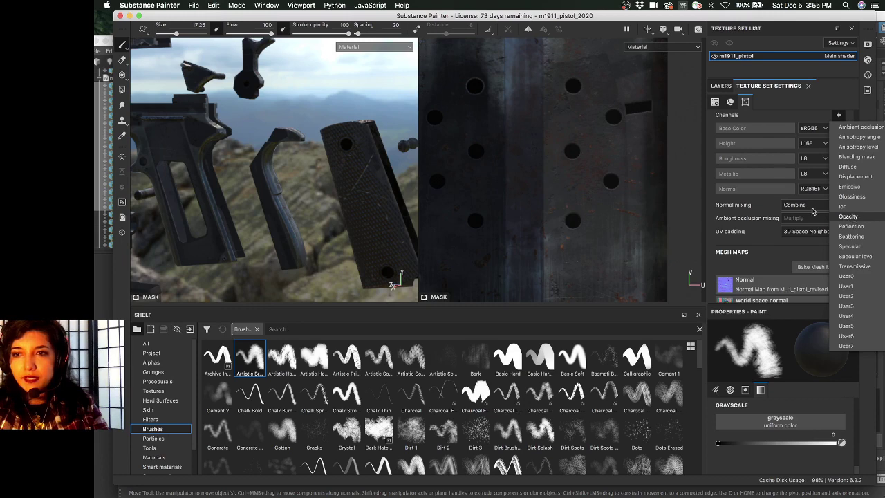
pyautogui.click(848, 218)
pyautogui.scroll(3, 747, 207)
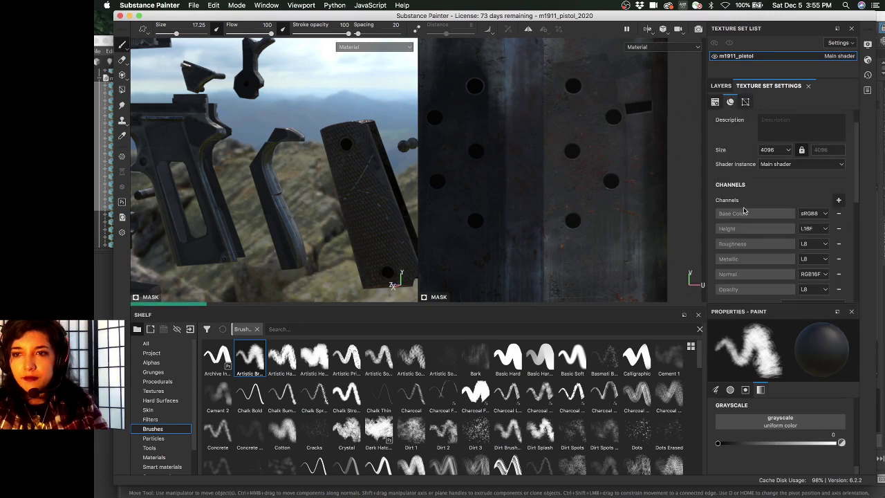
pyautogui.scroll(2, 746, 207)
# Select the holes layer near the top of the stack and examine the magazine body within the full UV layout
pyautogui.click(720, 86)
pyautogui.scroll(3, 784, 204)
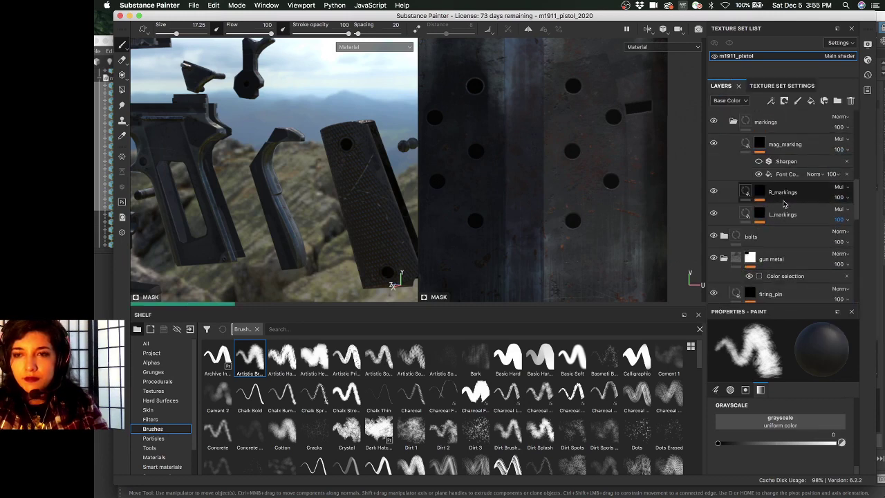
pyautogui.scroll(5, 784, 204)
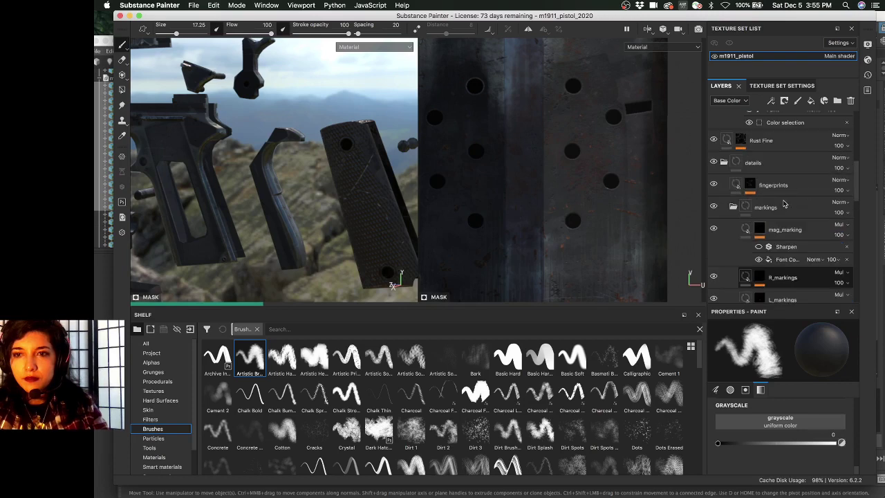
pyautogui.scroll(5, 784, 202)
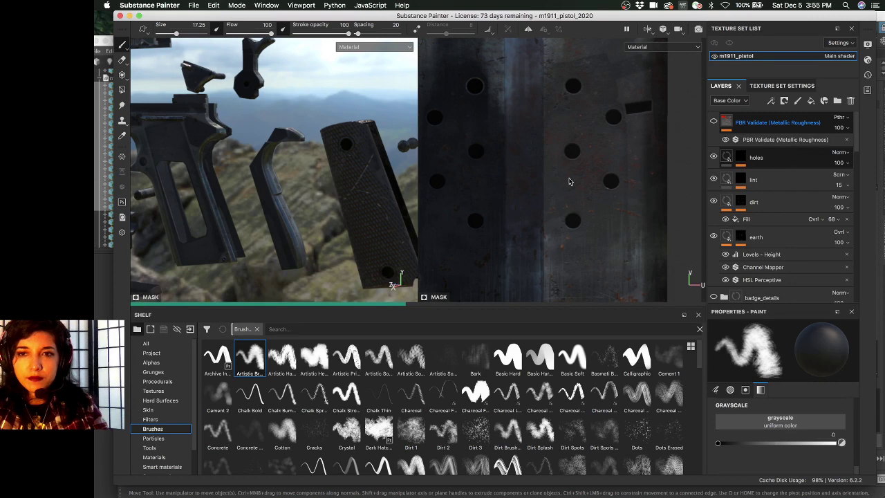
pyautogui.scroll(2, 599, 201)
pyautogui.scroll(-3, 601, 204)
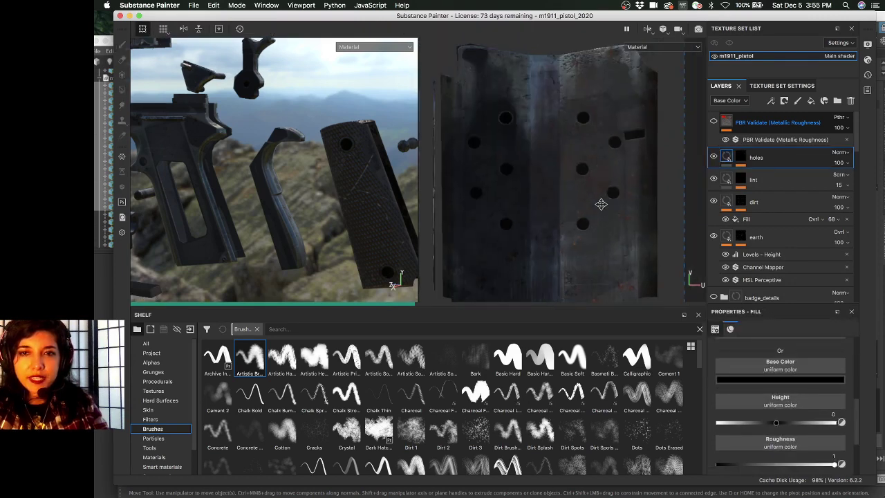
pyautogui.scroll(-4, 602, 204)
pyautogui.scroll(-3, 602, 204)
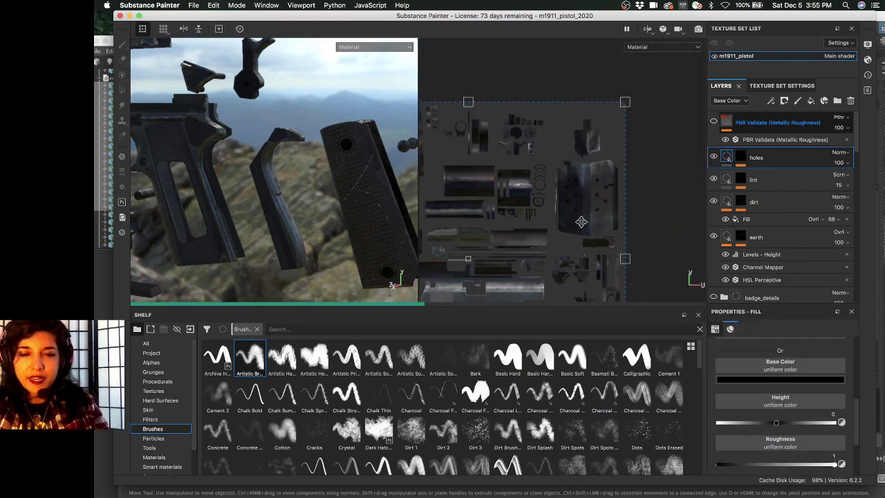
pyautogui.scroll(-2, 605, 206)
pyautogui.scroll(-1, 607, 206)
pyautogui.scroll(-1, 626, 178)
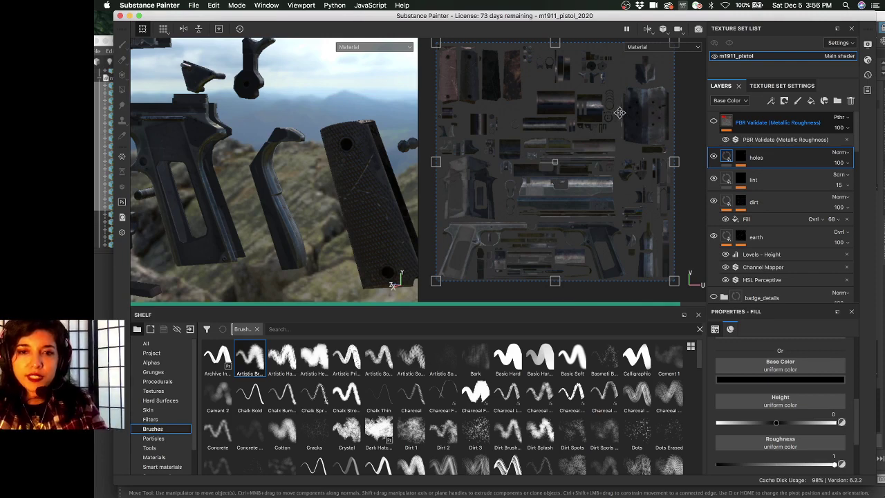
pyautogui.keyDown('alt'); pyautogui.moveTo(615, 112); pyautogui.dragTo(603, 113, button='middle'); pyautogui.keyUp('alt')
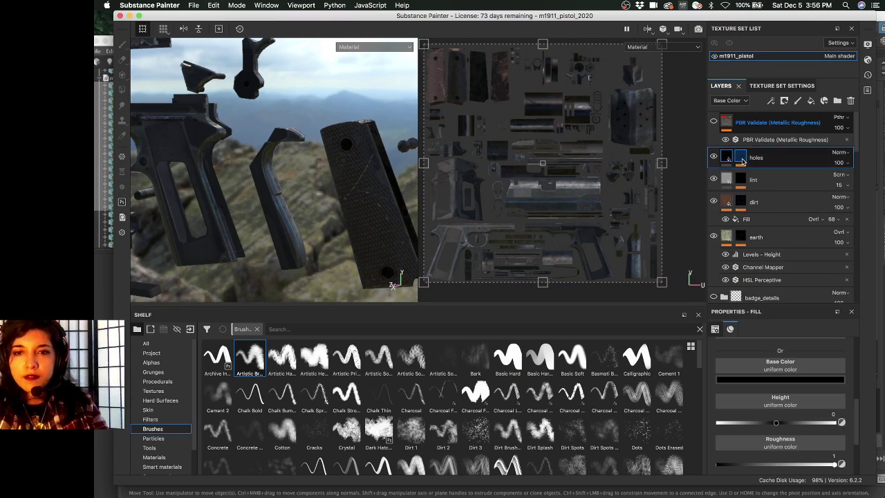
# Check the fill and mask effects of the holes layer and duplicate the layer
pyautogui.moveTo(727, 162)
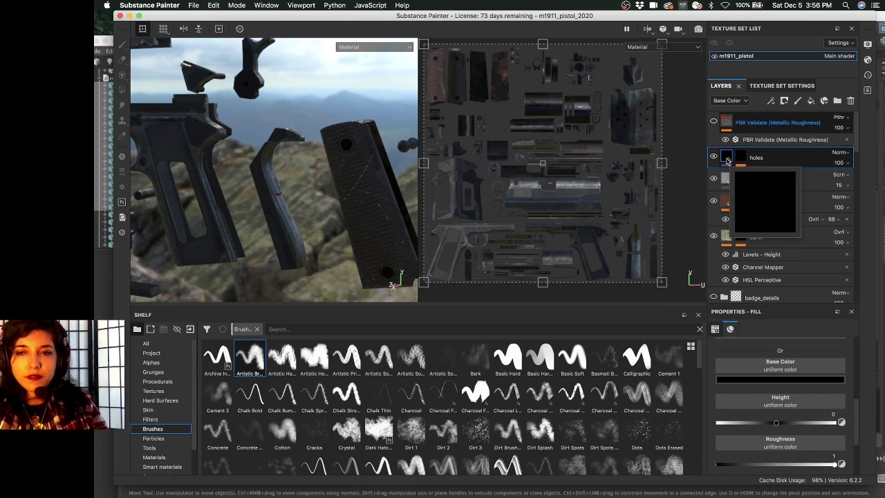
pyautogui.click(770, 160)
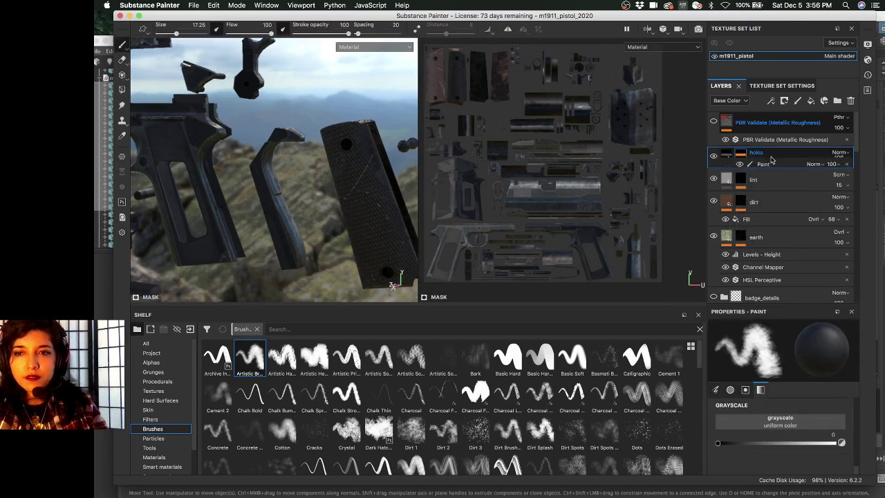
pyautogui.click(728, 157)
pyautogui.moveTo(727, 156); pyautogui.dragTo(758, 162)
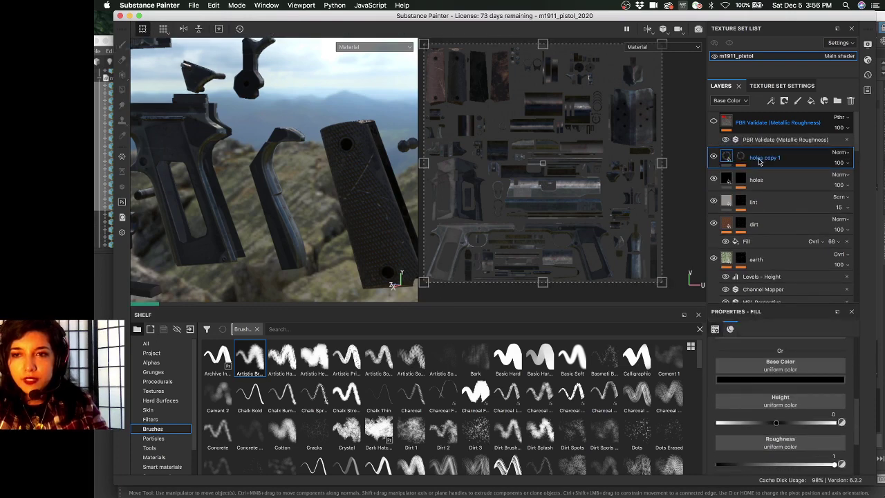
# Rename the duplicated holes layer as mag_holes and display its mask in both viewports
pyautogui.doubleClick(760, 160)
pyautogui.write('mag_holes')
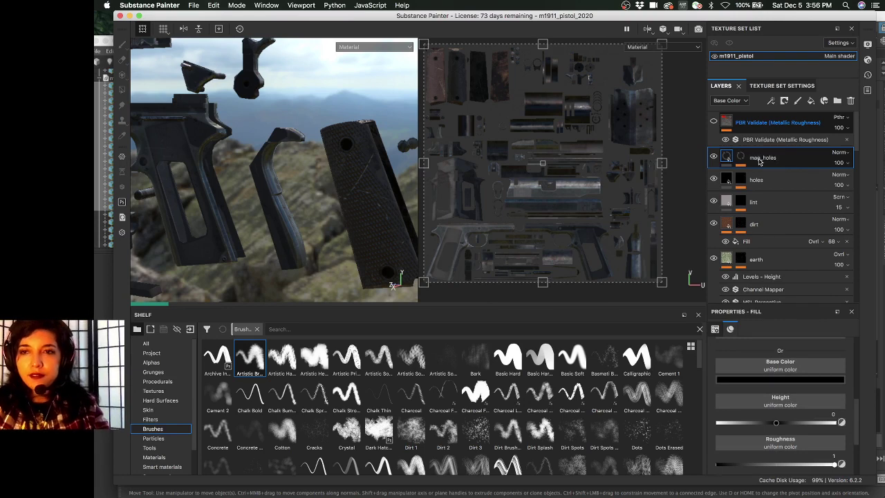
pyautogui.press('Return')
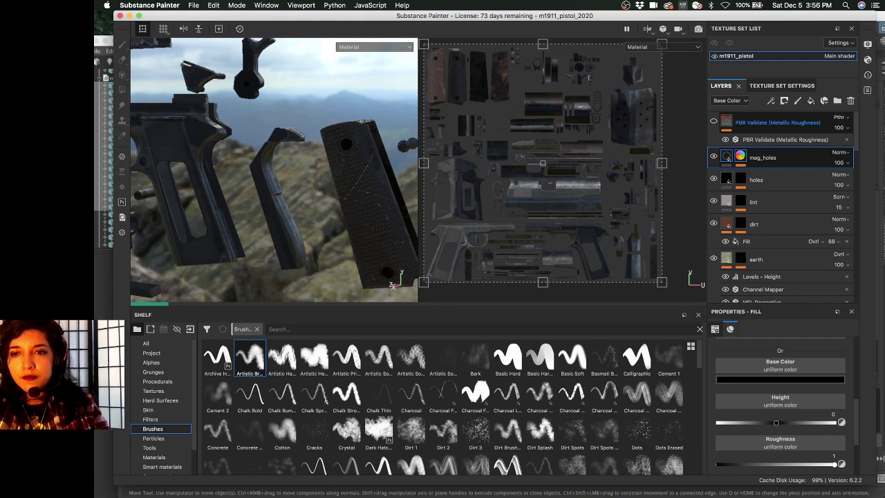
pyautogui.click(786, 176)
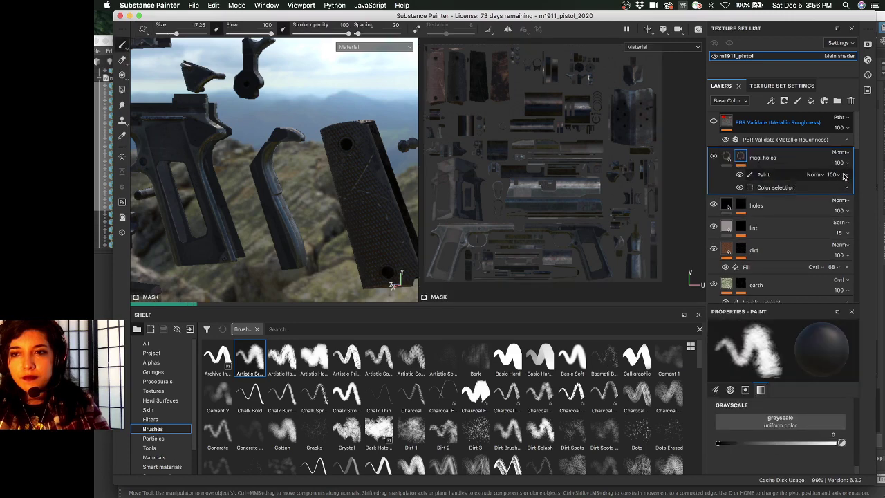
pyautogui.keyDown('alt'); pyautogui.click(741, 157); pyautogui.keyUp('alt')
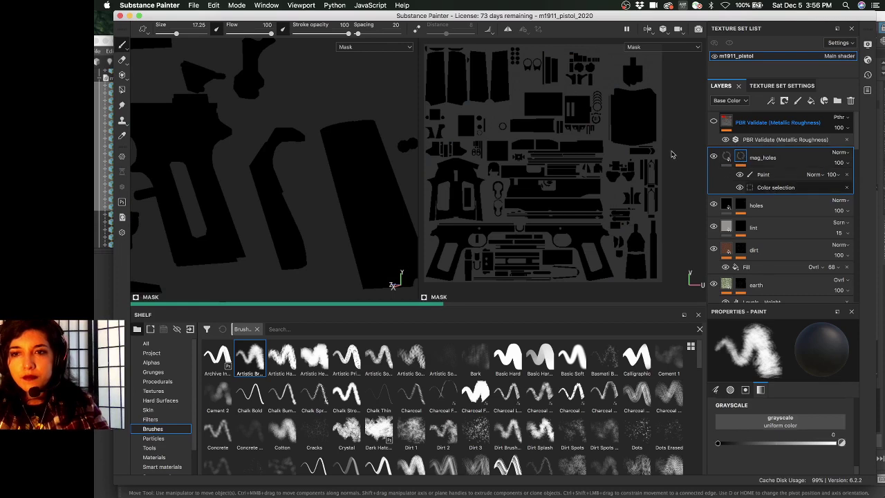
# Select the Color selection effect of mag_holes and examine the magazine body's mask in the UV layout
pyautogui.scroll(3, 634, 111)
pyautogui.keyDown('alt'); pyautogui.moveTo(639, 112); pyautogui.dragTo(601, 141, button='middle'); pyautogui.keyUp('alt')
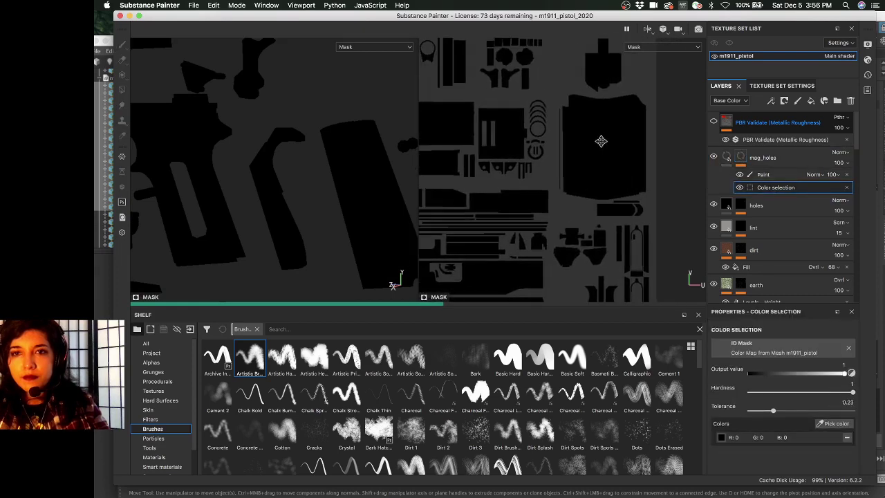
pyautogui.scroll(2, 601, 141)
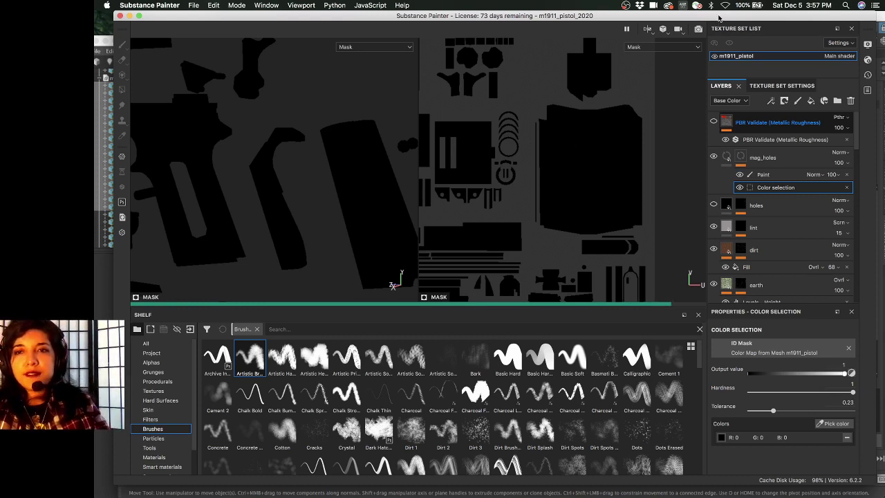
pyautogui.moveTo(538, 249); pyautogui.dragTo(569, 198, button='middle')
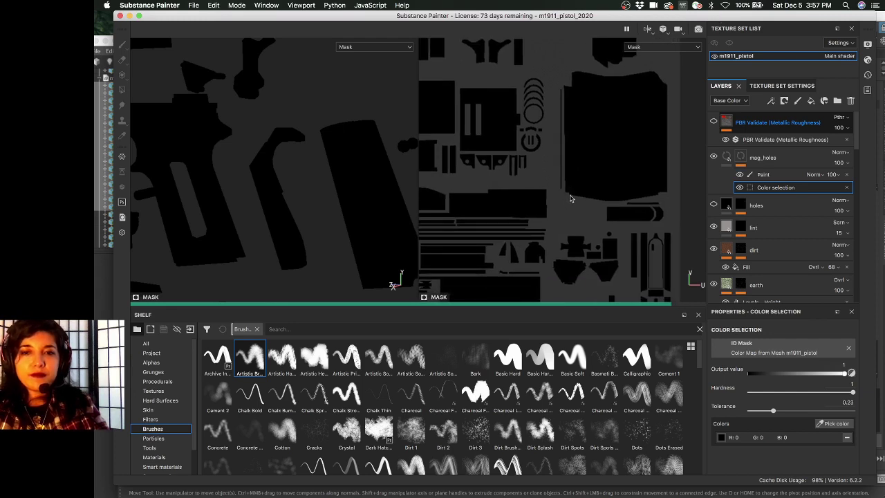
pyautogui.scroll(-4, 577, 216)
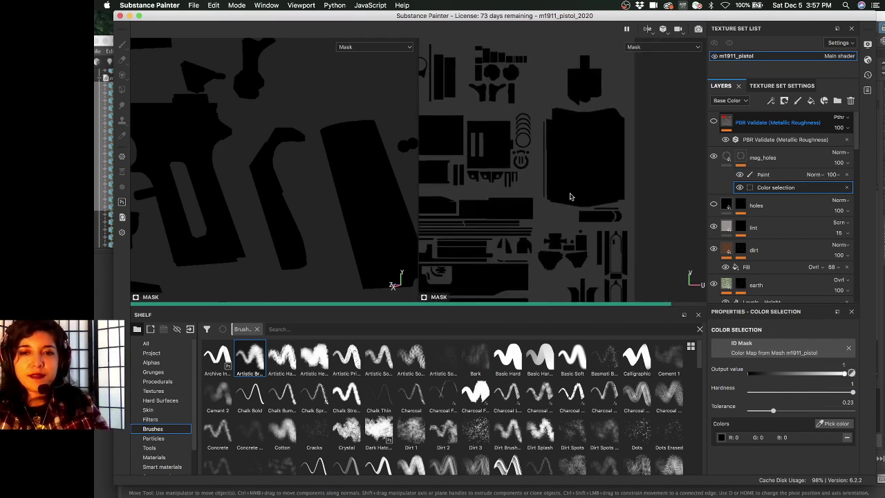
pyautogui.moveTo(576, 205); pyautogui.dragTo(580, 217, button='middle')
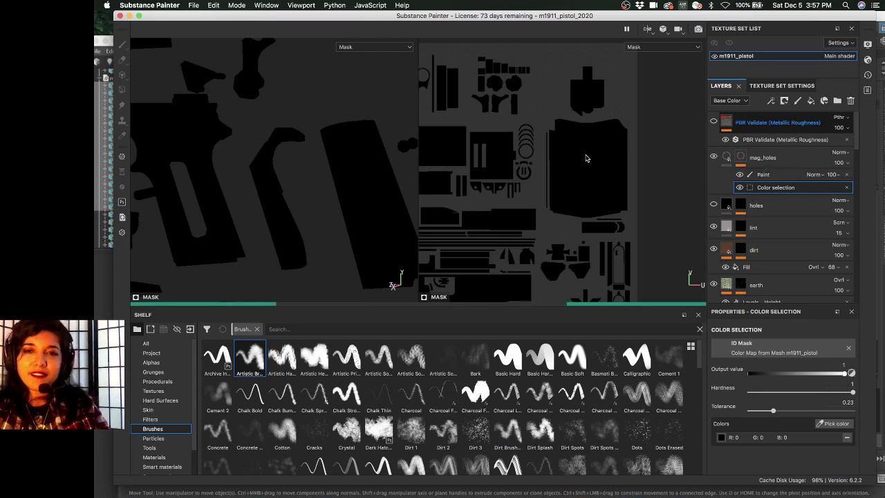
pyautogui.scroll(1, 589, 170)
pyautogui.scroll(1, 620, 220)
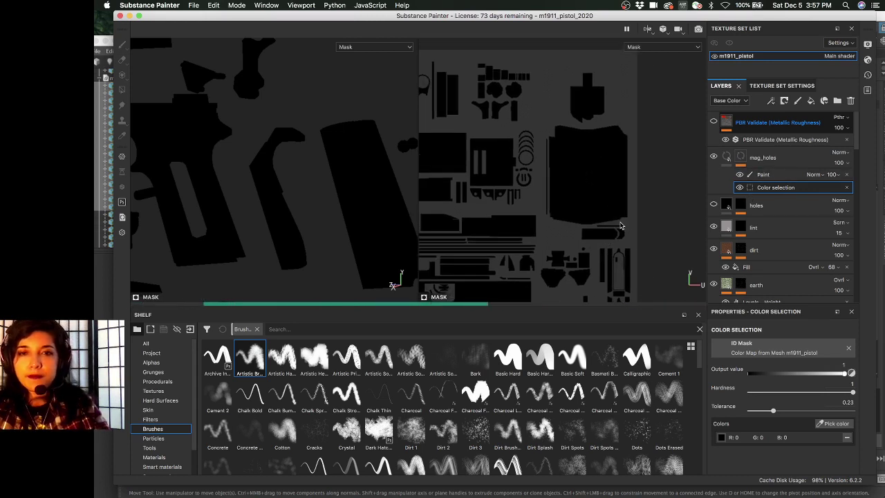
pyautogui.scroll(1, 612, 220)
pyautogui.scroll(1, 587, 211)
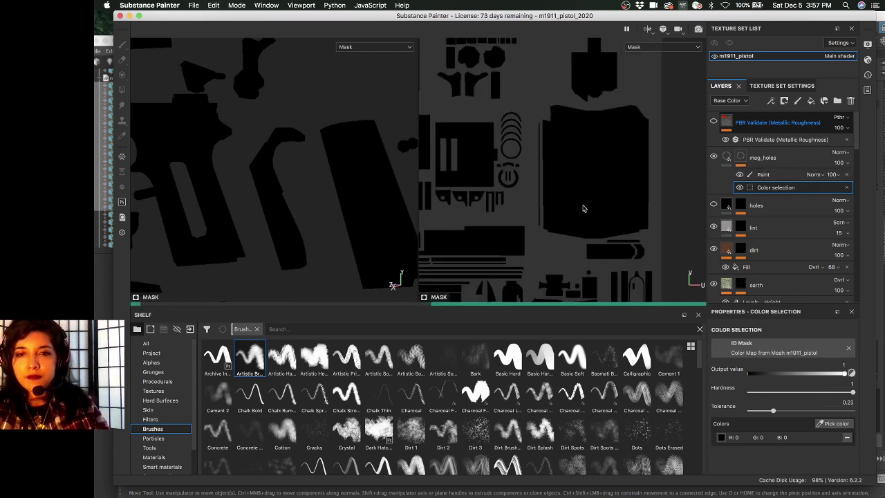
pyautogui.keyDown('alt'); pyautogui.moveTo(597, 213); pyautogui.dragTo(574, 225, button='middle'); pyautogui.keyUp('alt')
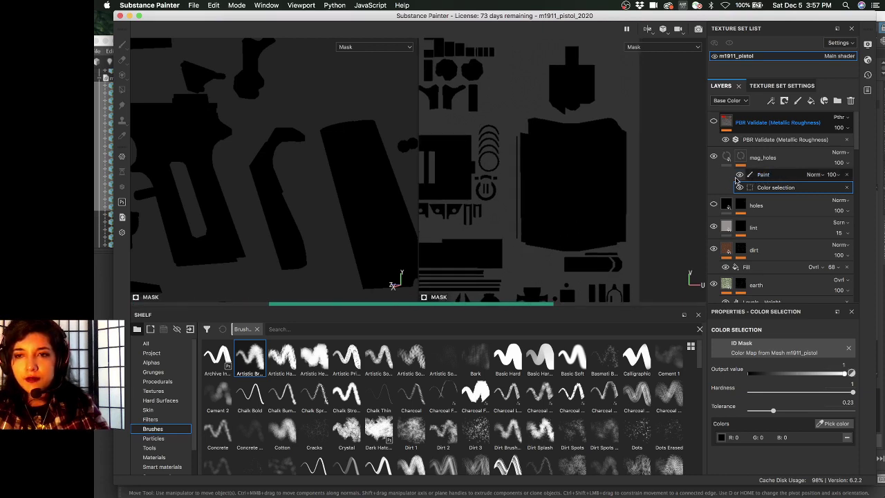
# Remove the Paint effect from the mag_holes mask and return to the layer's fill in material view
pyautogui.click(760, 175)
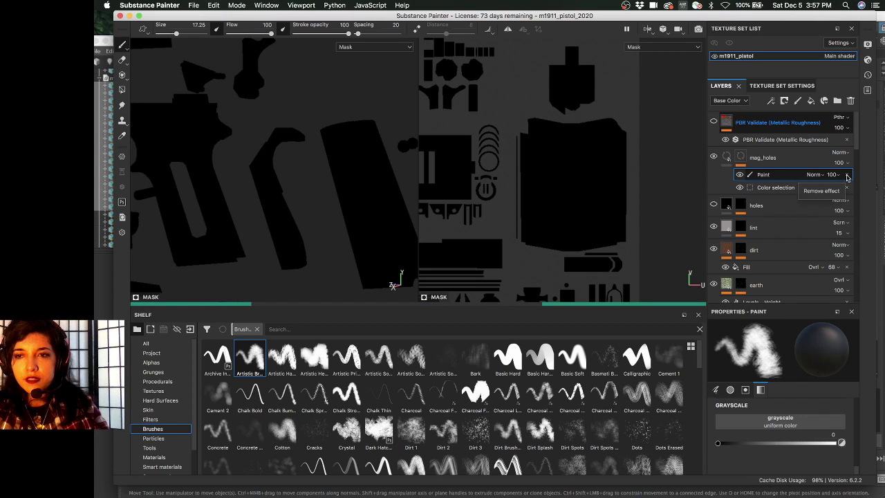
pyautogui.click(847, 176)
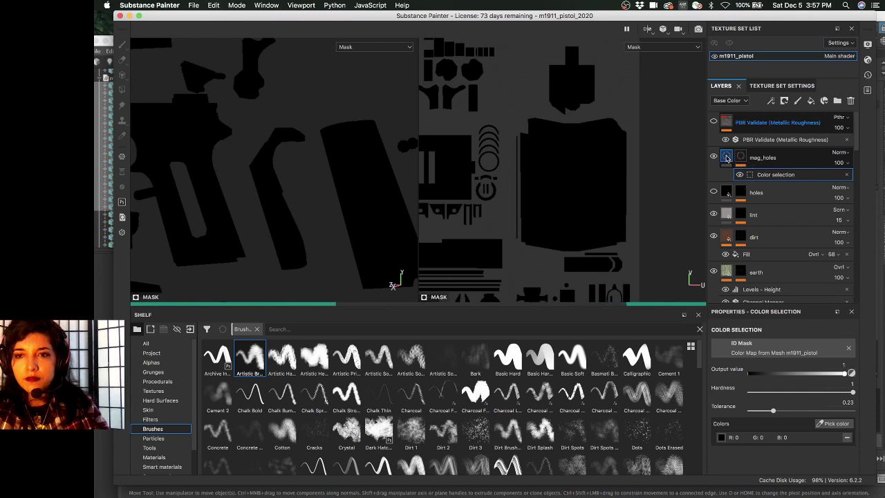
pyautogui.press('Delete')
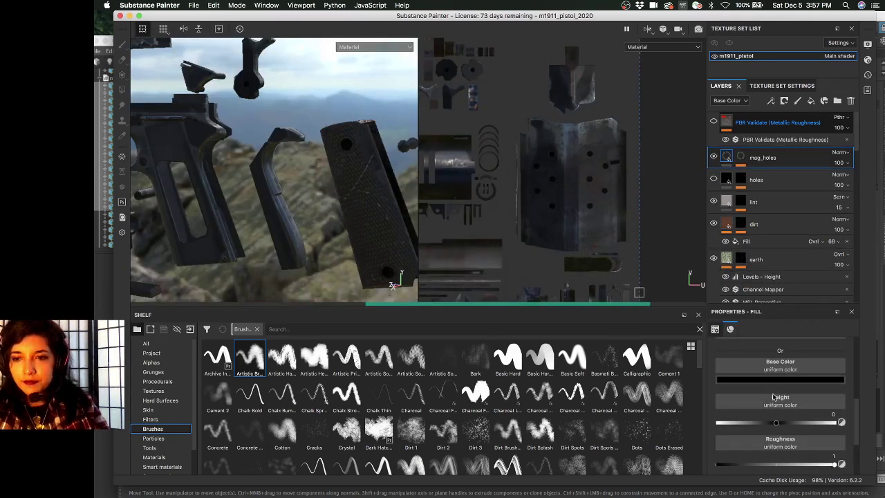
# Restrict the mag_holes fill to the opacity channel, disabling color, metallic, height, roughness and normal
pyautogui.scroll(2, 778, 398)
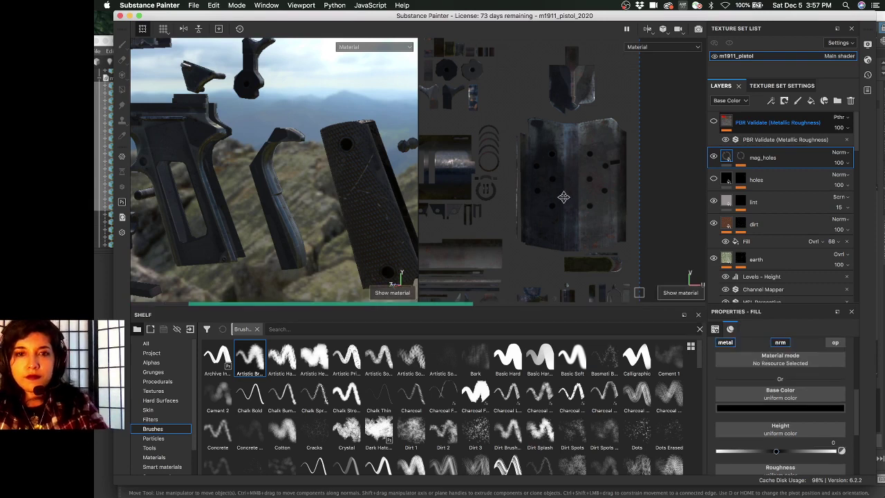
pyautogui.scroll(4, 721, 406)
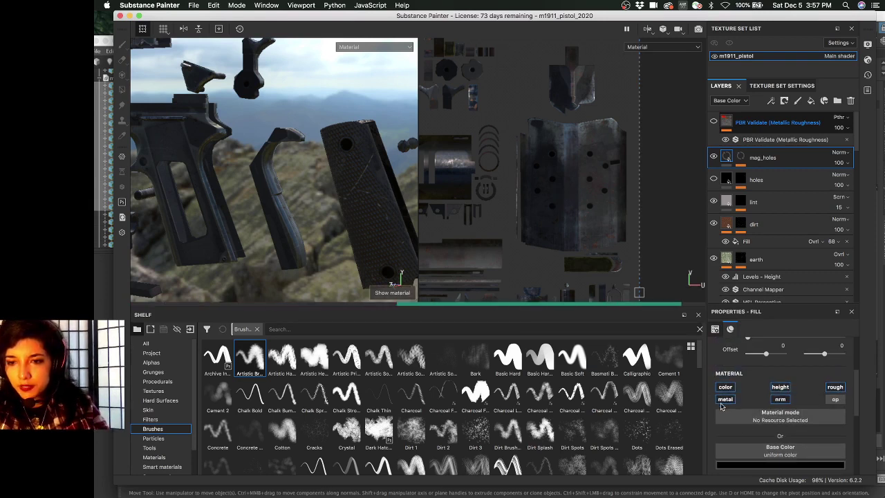
pyautogui.click(725, 400)
pyautogui.click(727, 388)
pyautogui.click(781, 388)
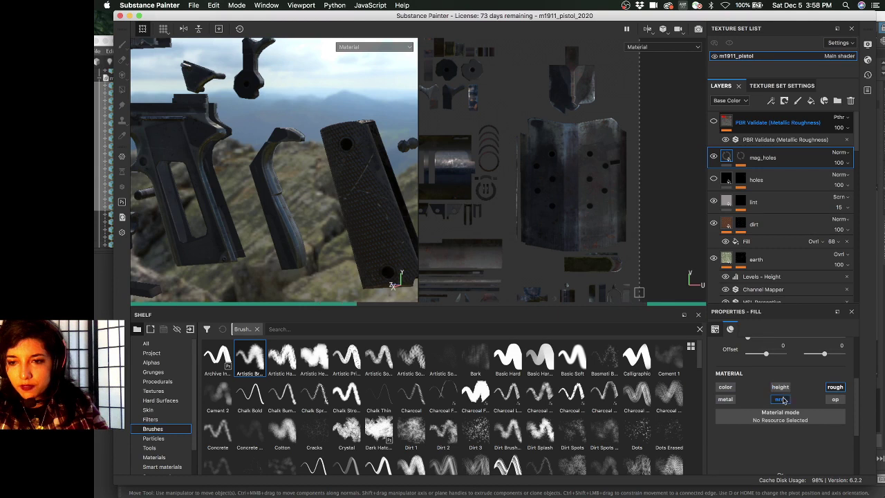
pyautogui.click(784, 400)
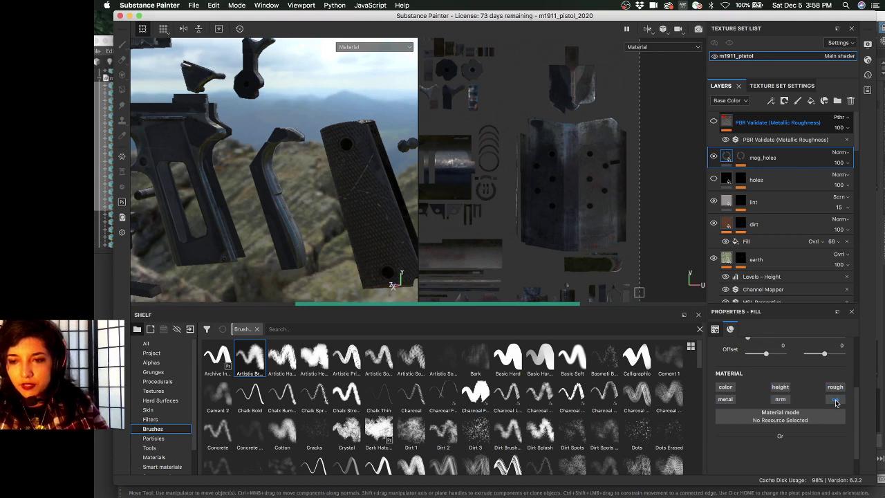
pyautogui.click(836, 401)
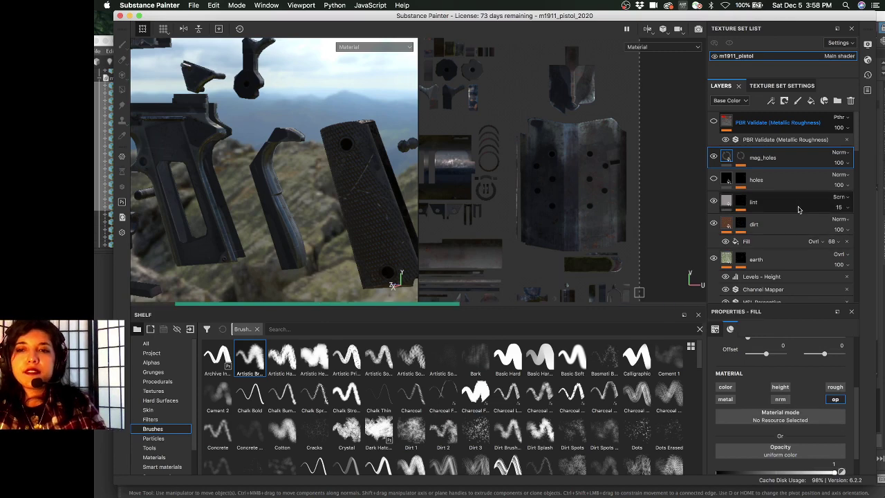
# Cycle the viewport channels to inspect the Opacity channel and return to the material view
pyautogui.press('m')
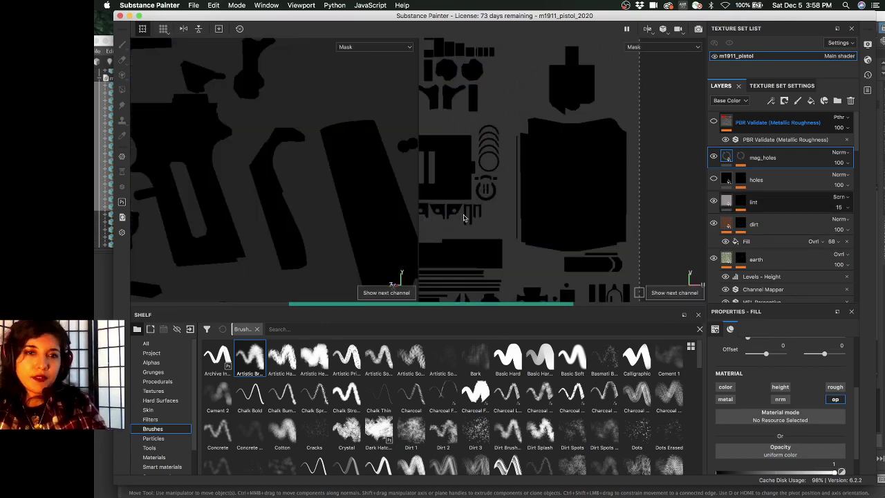
pyautogui.press('c')
pyautogui.press('c')
pyautogui.press('c')
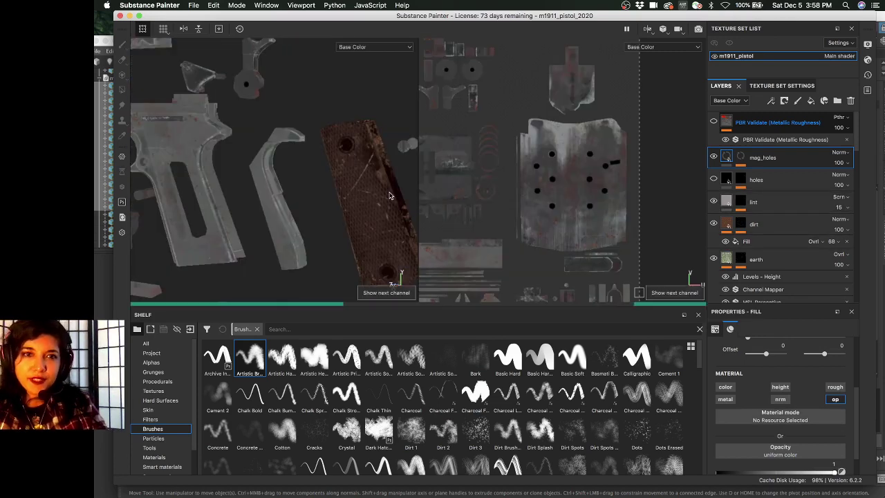
pyautogui.press('c')
pyautogui.press('c')
pyautogui.press('c')
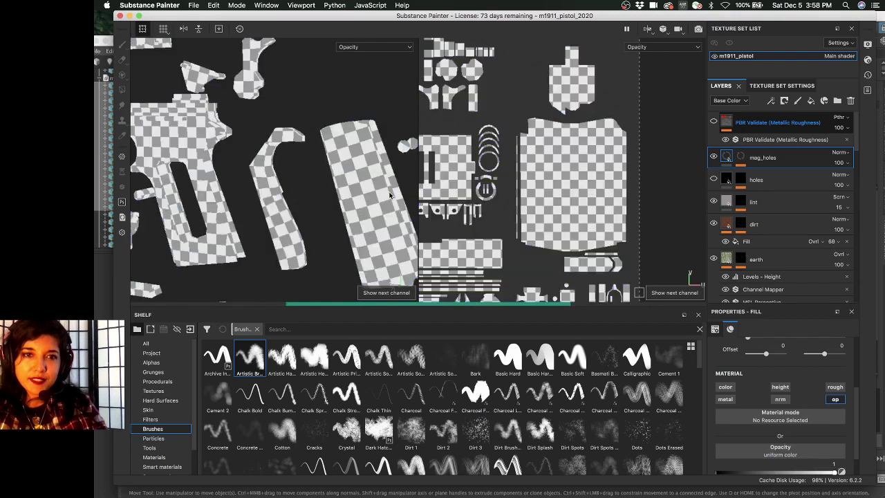
pyautogui.press('m')
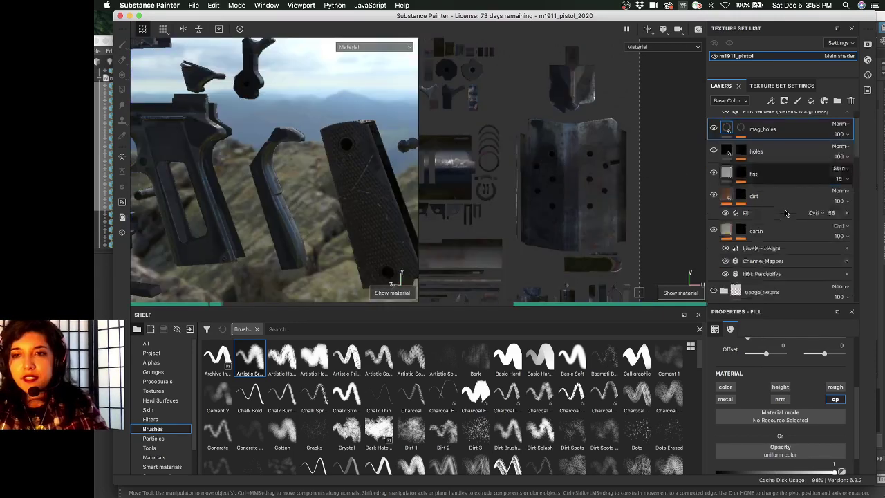
# Delete the hidden normal-map fill layer at the stack's base and place a new fill layer beneath the Steel Scratched folder
pyautogui.scroll(-5, 785, 215)
pyautogui.scroll(-10, 785, 214)
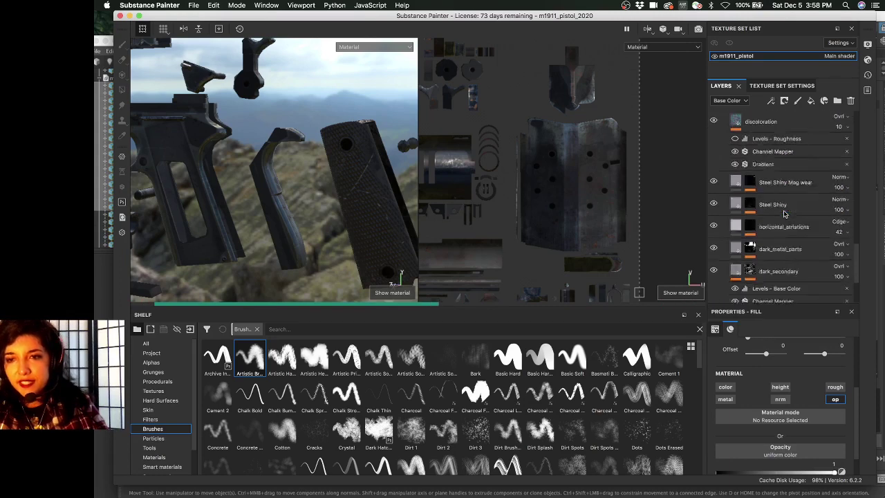
pyautogui.click(767, 290)
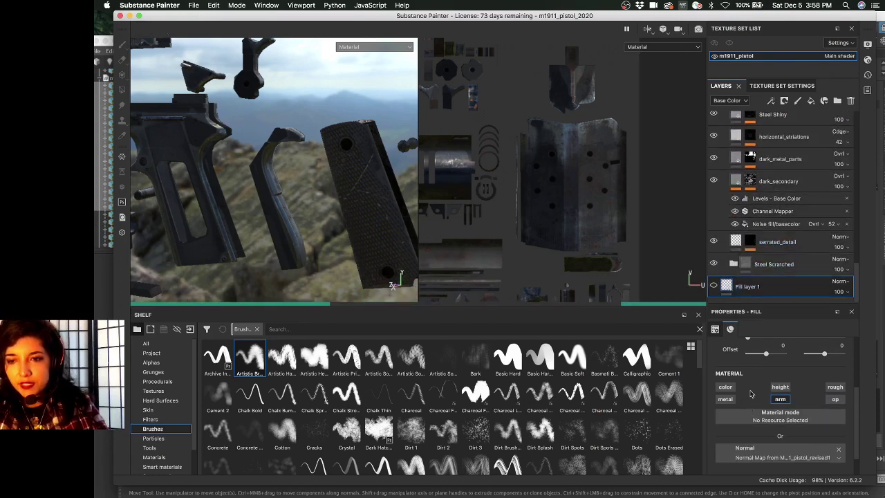
pyautogui.doubleClick(757, 288)
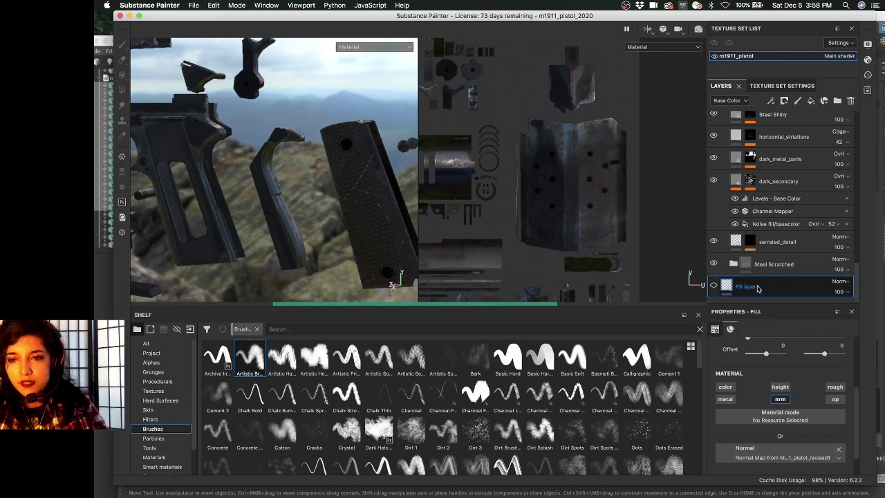
pyautogui.press('Delete')
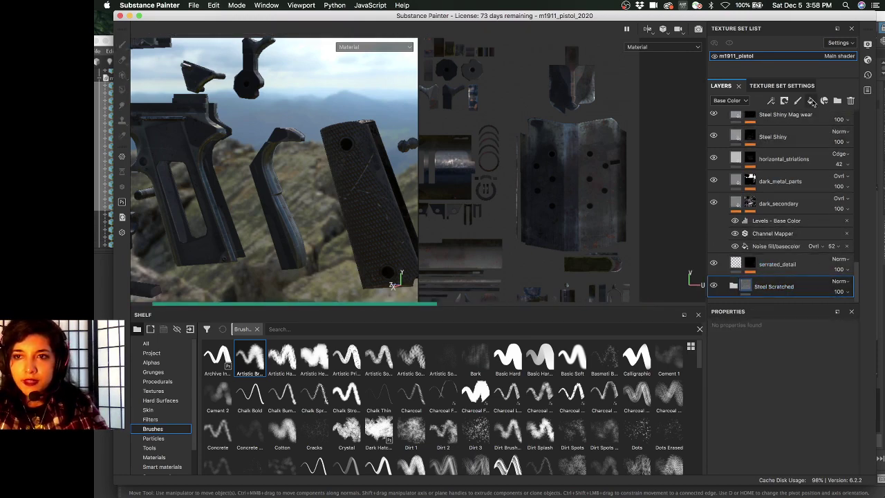
pyautogui.hotkey('ctrl', 'shift', 'z')
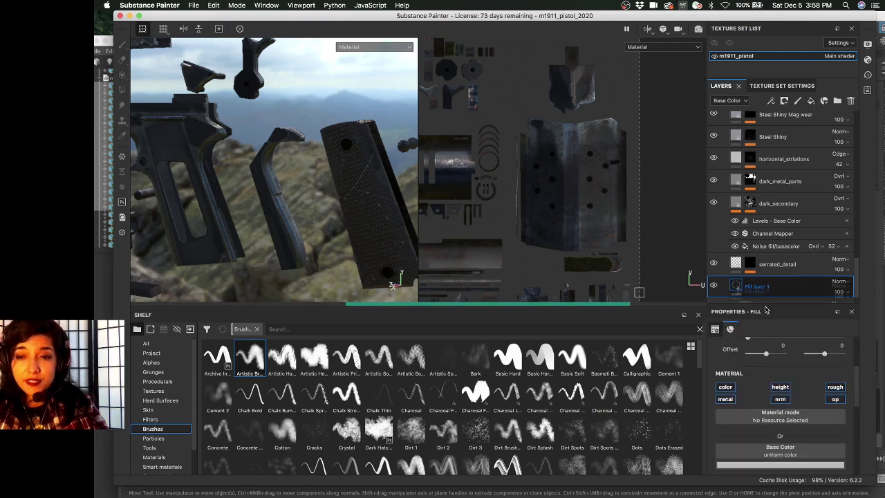
pyautogui.moveTo(766, 310); pyautogui.dragTo(765, 293)
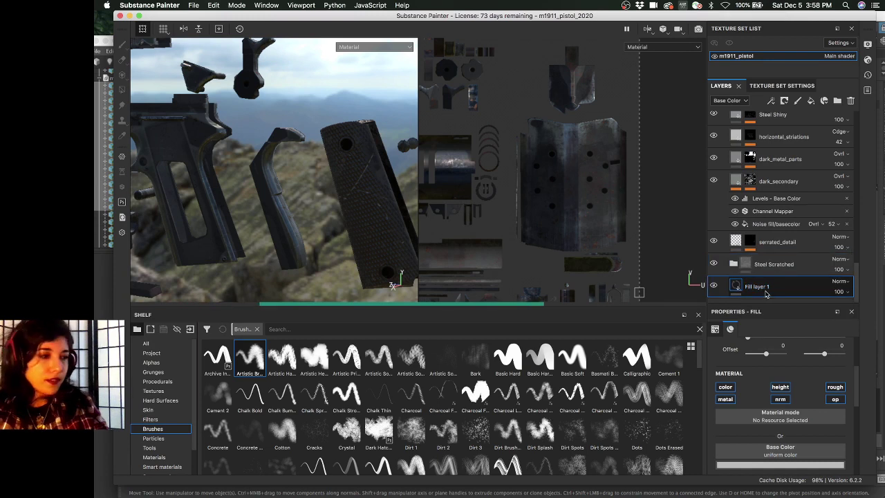
# Turn off normal, height, color, metallic and roughness on the new base fill layer, leaving only opacity enabled
pyautogui.click(780, 398)
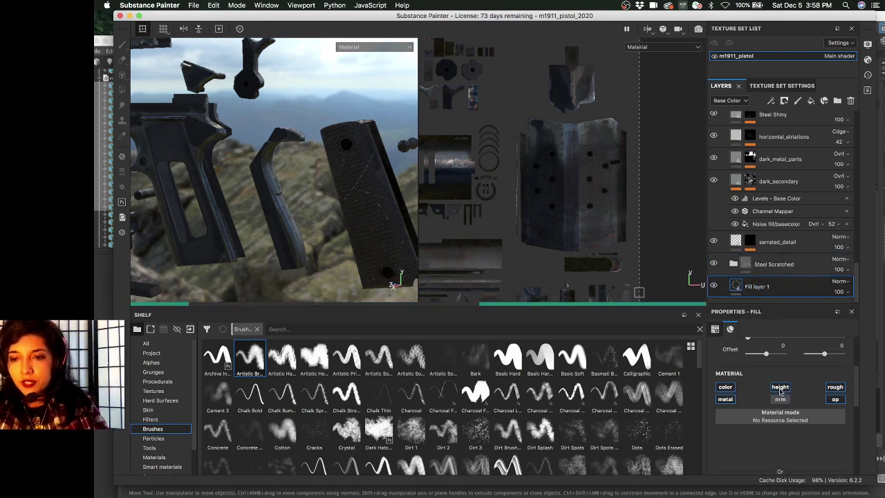
pyautogui.click(780, 387)
pyautogui.click(726, 387)
pyautogui.click(725, 399)
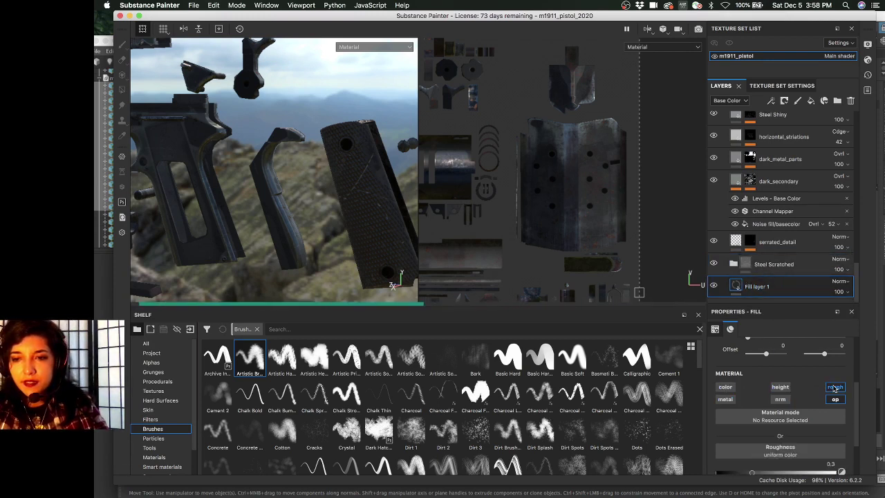
pyautogui.click(835, 386)
# Cycle through the channel views to check the Opacity channel with the new base fill layer
pyautogui.press('c')
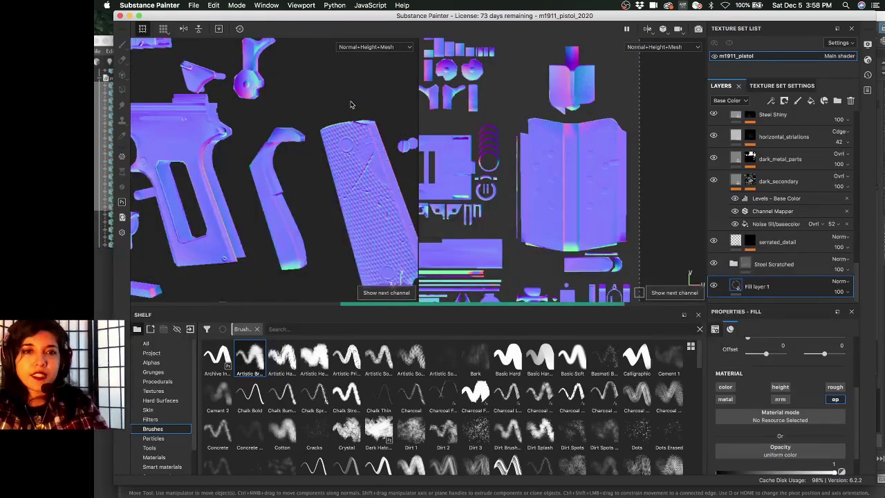
pyautogui.press('c')
pyautogui.press('c')
pyautogui.press('c')
pyautogui.press('c')
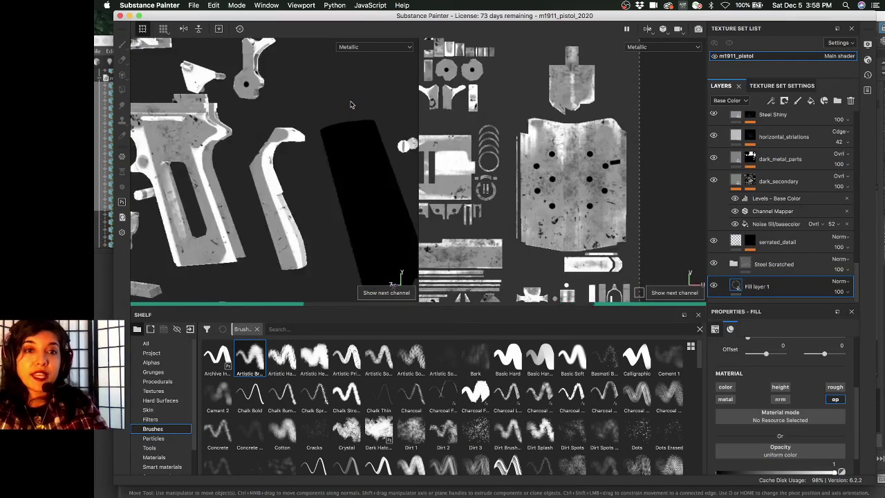
pyautogui.press('c')
pyautogui.press('c')
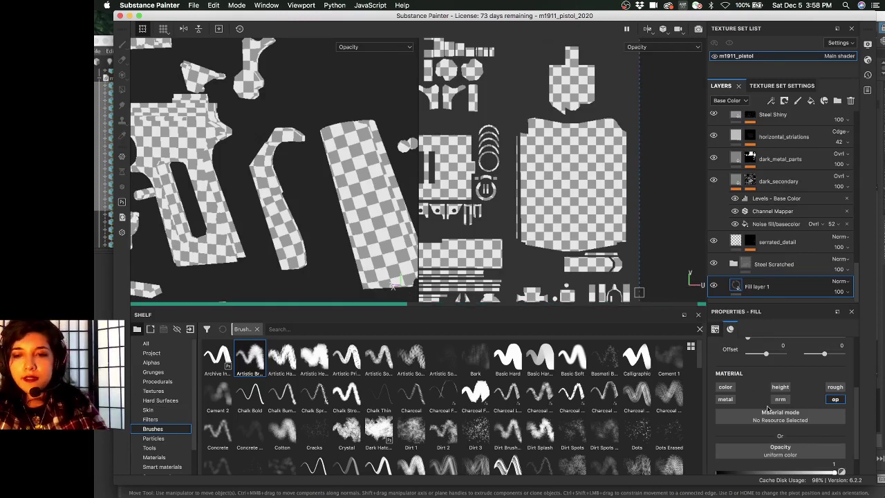
pyautogui.scroll(-2, 811, 442)
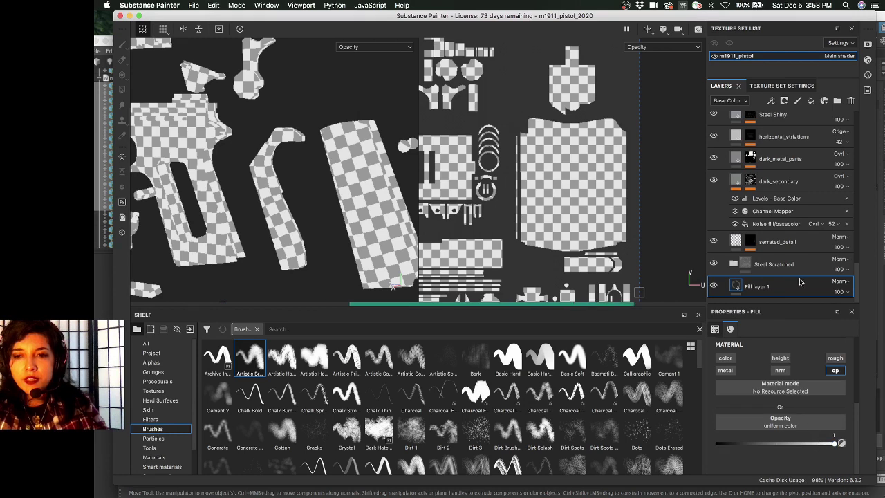
pyautogui.scroll(3, 785, 427)
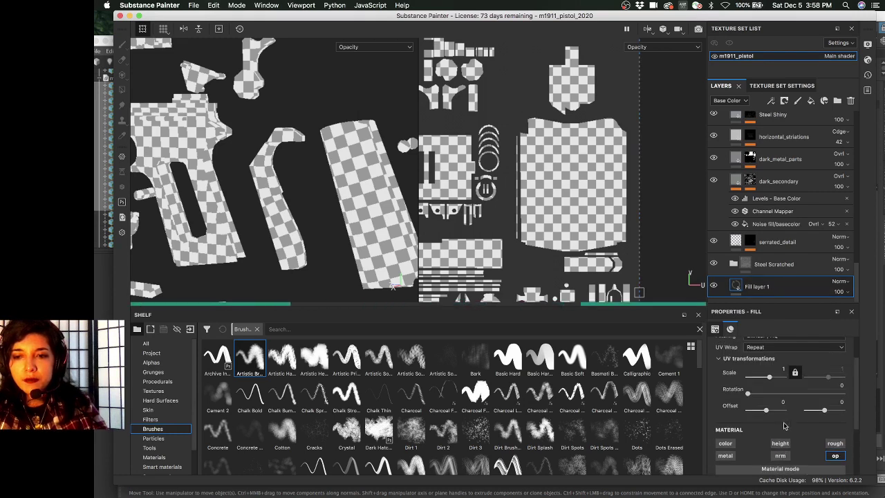
pyautogui.scroll(-3, 795, 430)
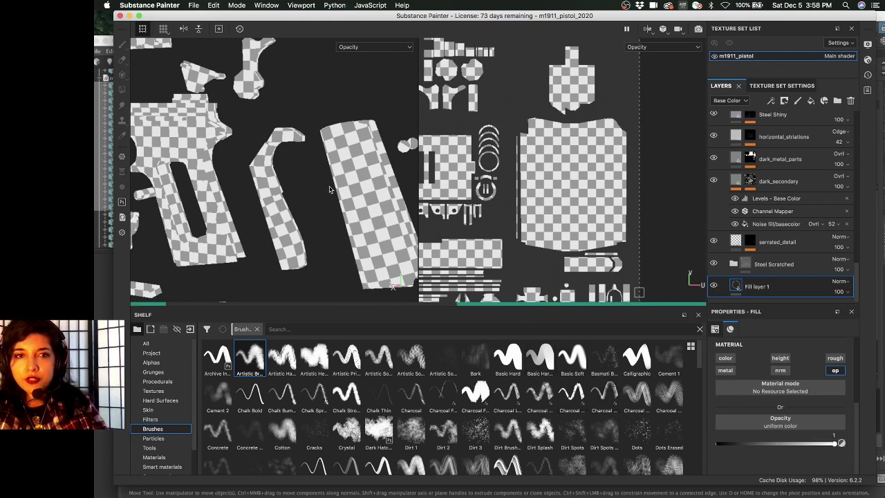
pyautogui.keyDown('alt'); pyautogui.moveTo(328, 185); pyautogui.dragTo(343, 179, button='middle'); pyautogui.keyUp('alt')
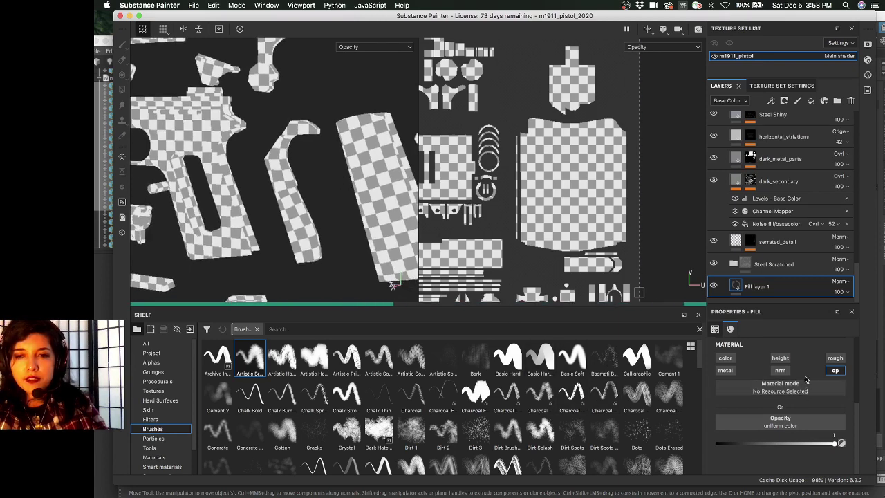
# Set the opacity channel value of the mag_holes fill layer to 0
pyautogui.scroll(5, 802, 221)
pyautogui.scroll(10, 802, 221)
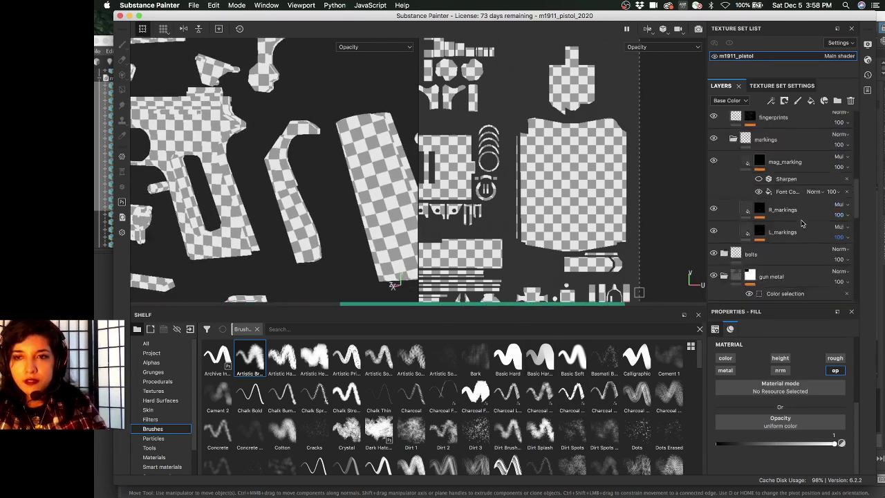
pyautogui.scroll(3, 799, 220)
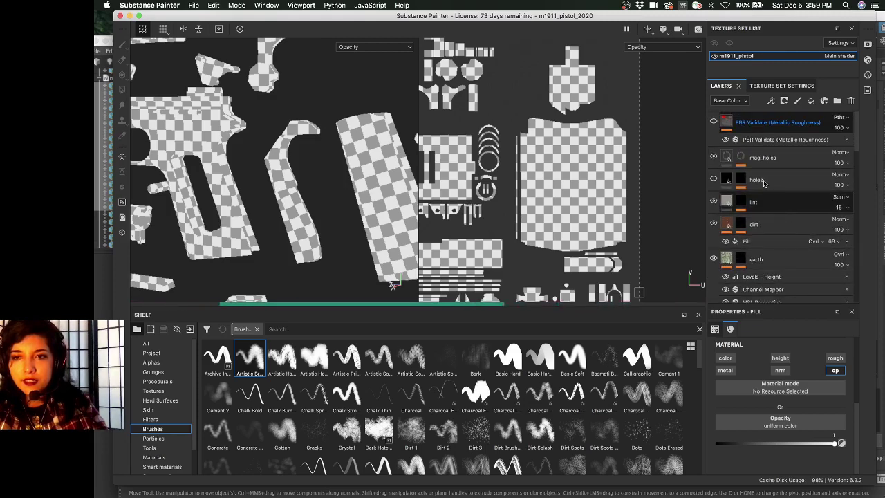
pyautogui.click(740, 158)
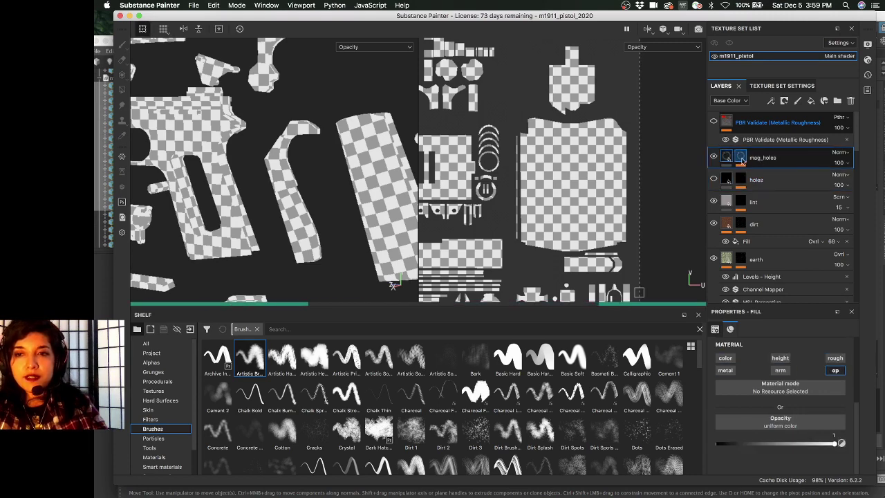
pyautogui.click(742, 160)
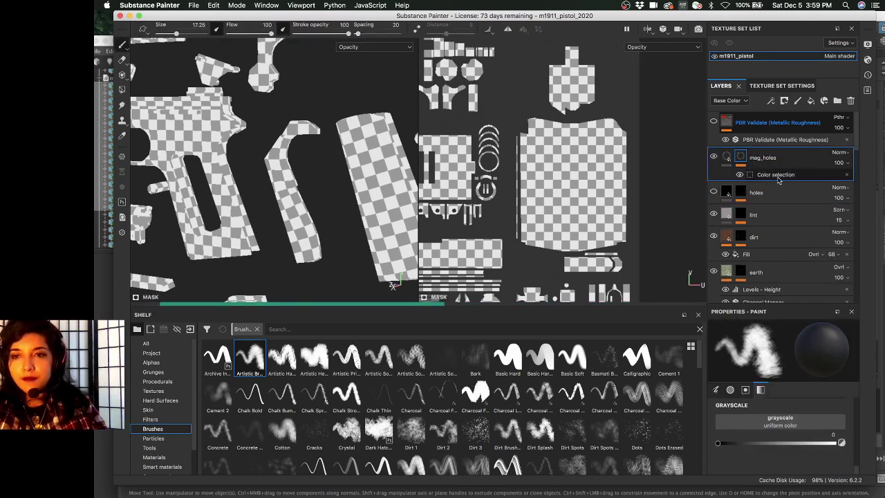
pyautogui.click(728, 159)
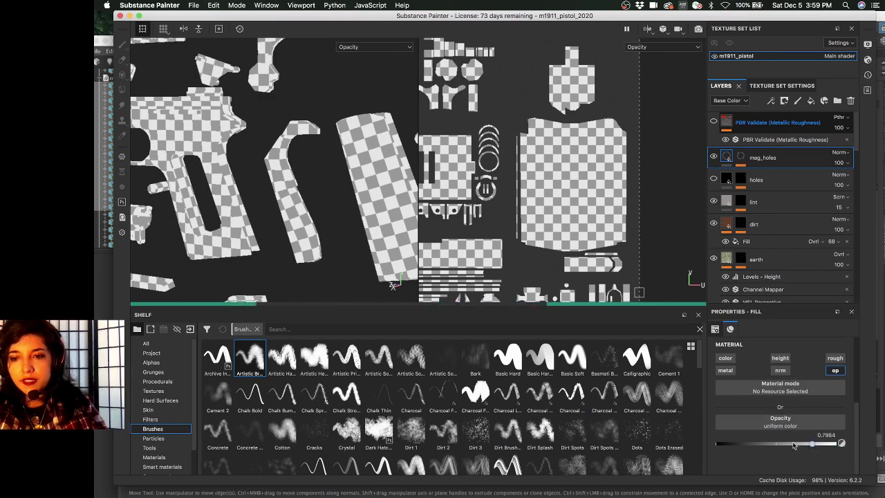
pyautogui.moveTo(793, 445); pyautogui.dragTo(702, 434)
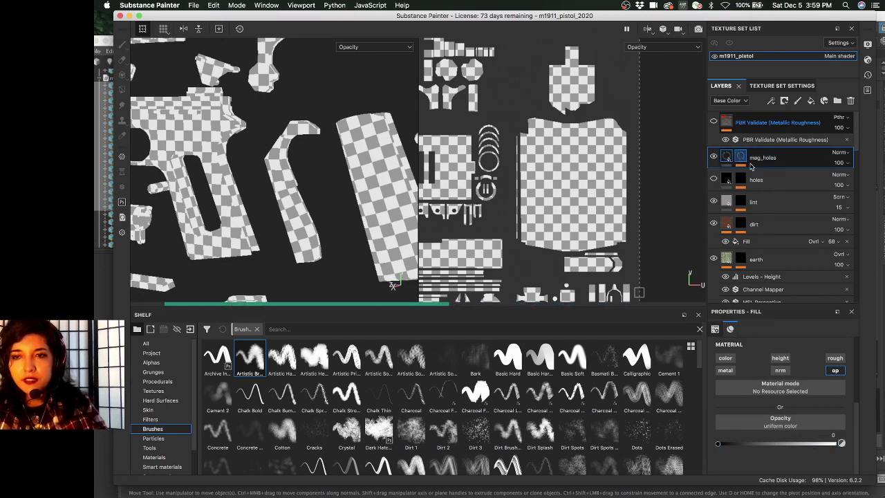
# Review the Color Selection effect on the mag_holes mask and save the project
pyautogui.click(771, 174)
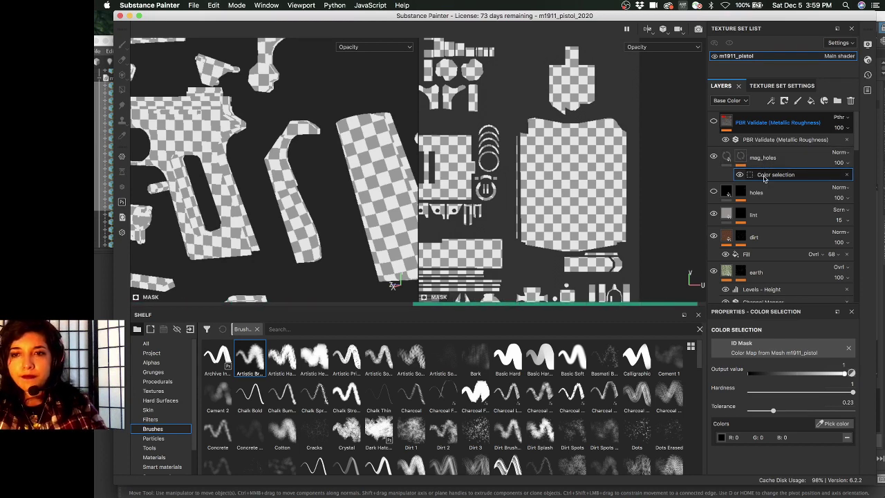
pyautogui.rightClick(765, 178)
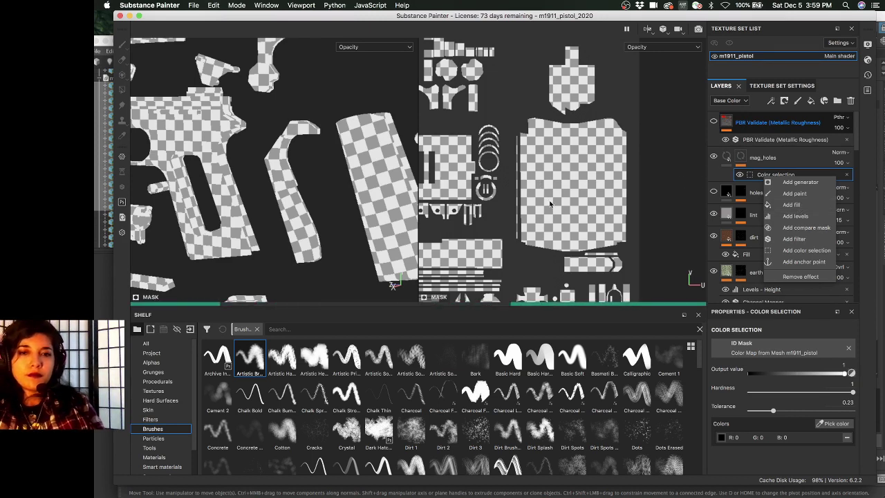
pyautogui.keyDown('alt'); pyautogui.moveTo(543, 201); pyautogui.dragTo(566, 195, button='middle'); pyautogui.keyUp('alt')
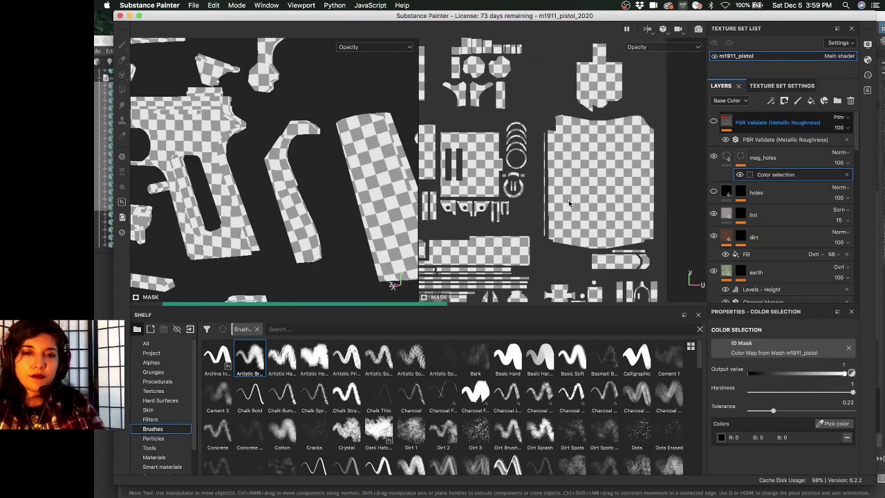
pyautogui.press('super+s')
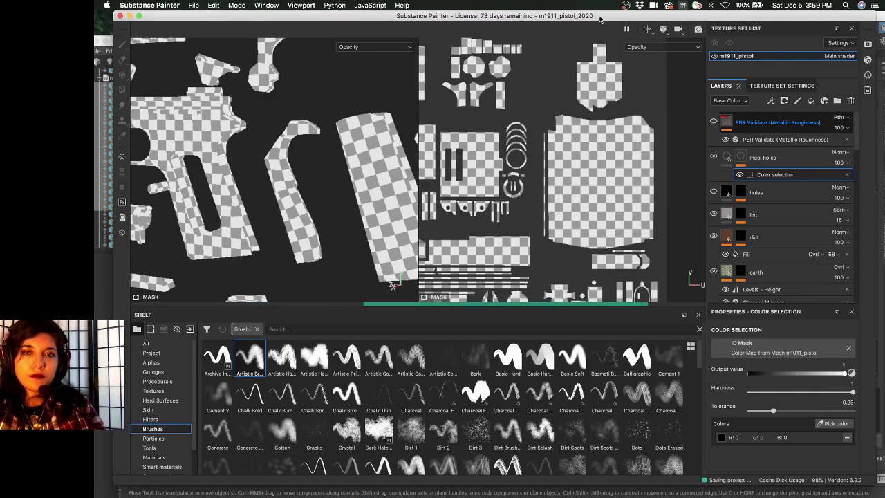
# Switch to Maya, deselect the slide mesh and view the whole textured pistol from the side
pyautogui.moveTo(600, 18); pyautogui.dragTo(606, 149)
pyautogui.click(561, 16)
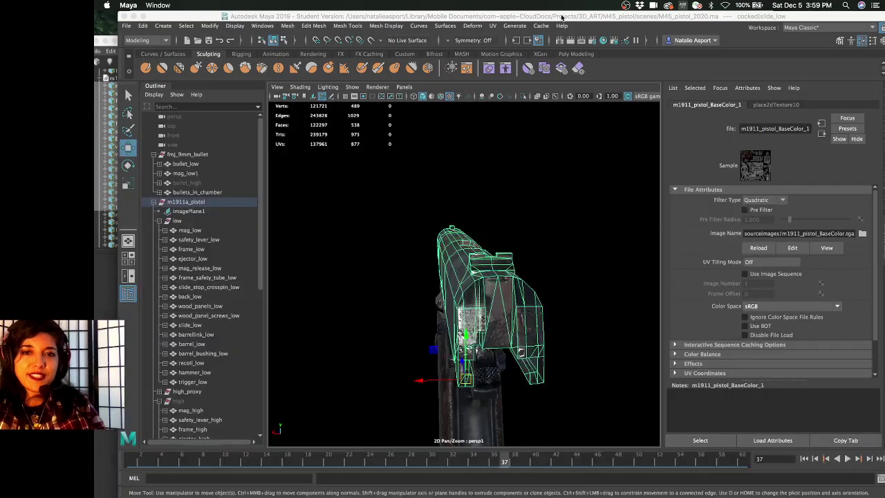
pyautogui.click(510, 257)
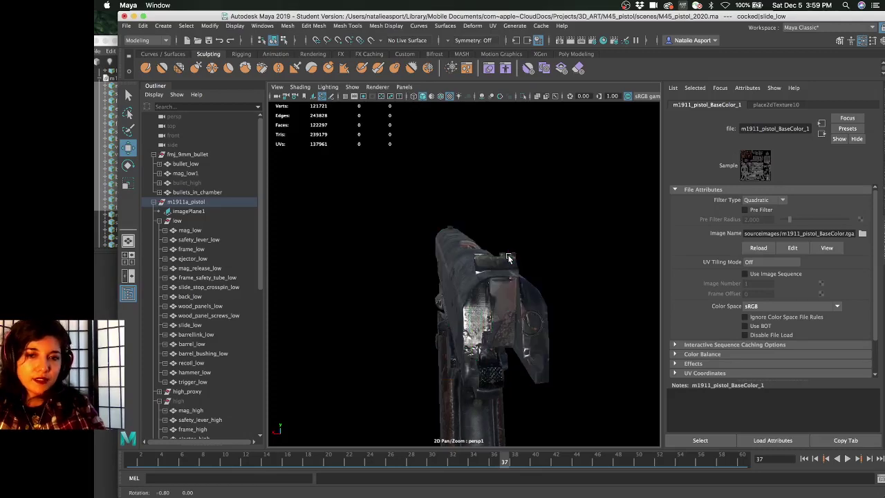
pyautogui.keyDown('alt'); pyautogui.moveTo(509, 257); pyautogui.dragTo(457, 232); pyautogui.keyUp('alt')
pyautogui.keyDown('alt'); pyautogui.moveTo(475, 279); pyautogui.dragTo(510, 283); pyautogui.keyUp('alt')
pyautogui.keyDown('alt'); pyautogui.moveTo(510, 284); pyautogui.dragTo(418, 287, button='right'); pyautogui.keyUp('alt')
pyautogui.keyDown('alt'); pyautogui.moveTo(418, 287); pyautogui.dragTo(426, 240, button='middle'); pyautogui.keyUp('alt')
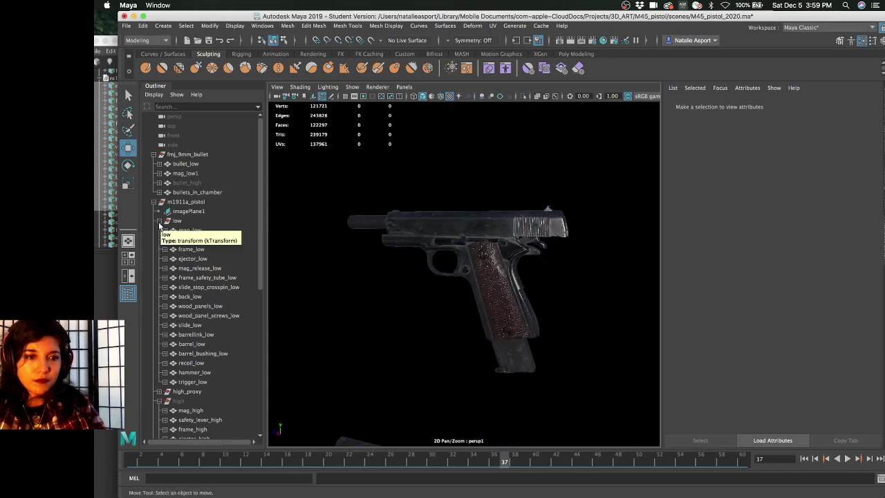
# Examine the low group's parts under m1911a_pistol in the Outliner, including mag_low and frame_low
pyautogui.click(159, 222)
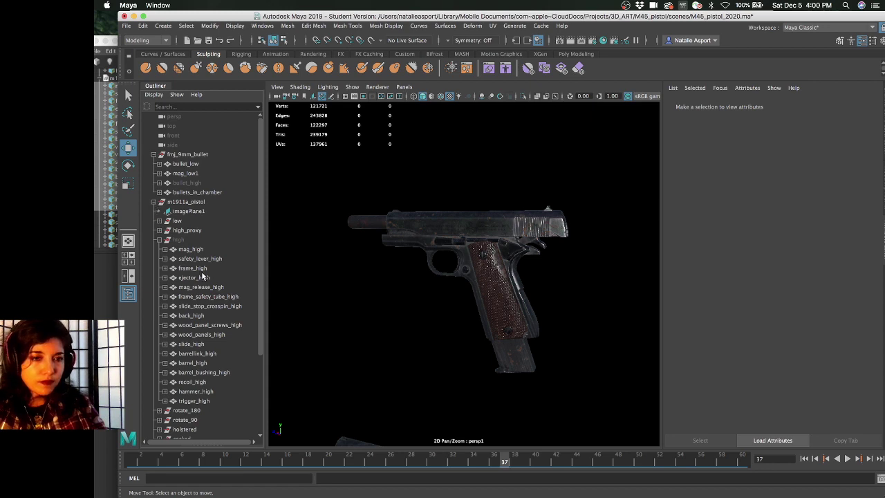
pyautogui.click(160, 221)
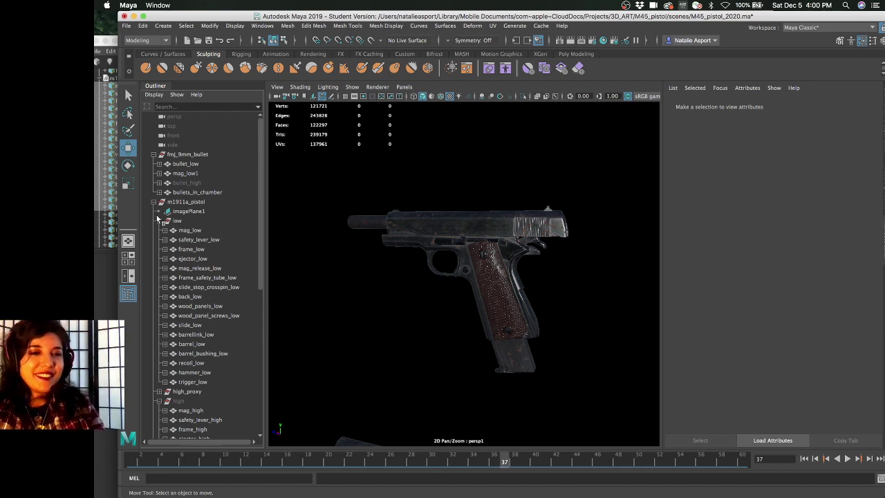
pyautogui.click(159, 221)
pyautogui.click(178, 221)
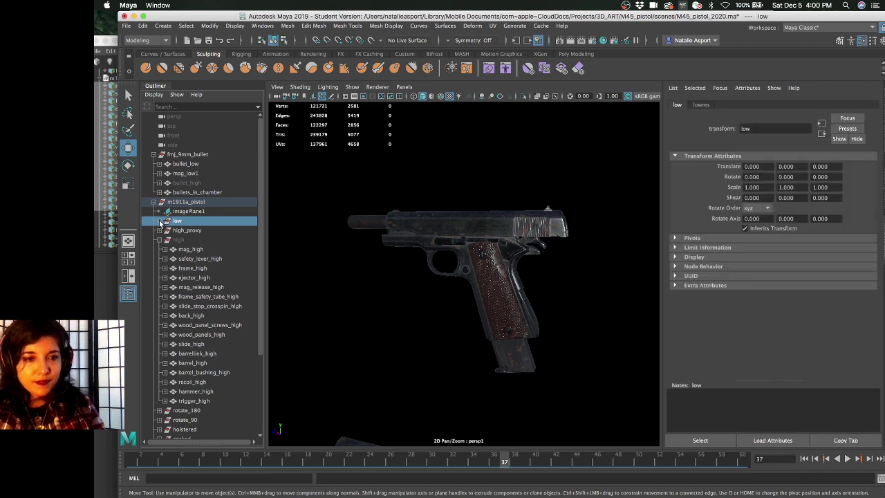
pyautogui.click(159, 220)
pyautogui.click(192, 231)
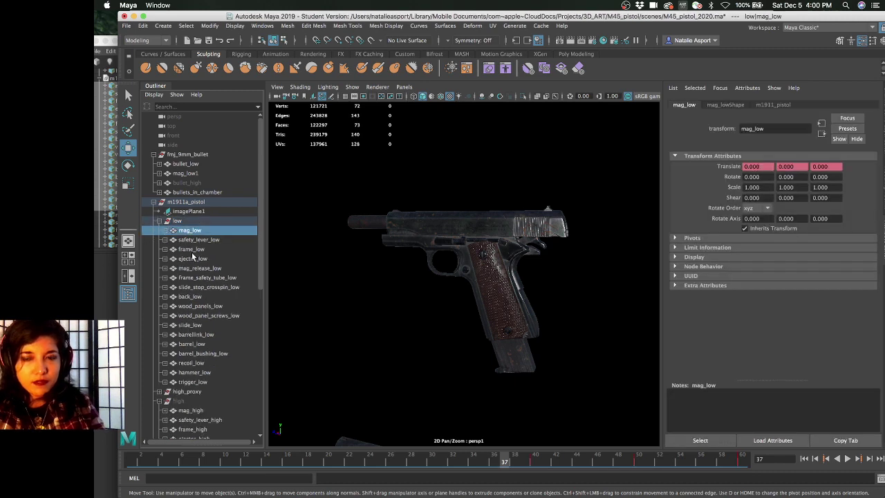
pyautogui.click(193, 250)
pyautogui.click(192, 221)
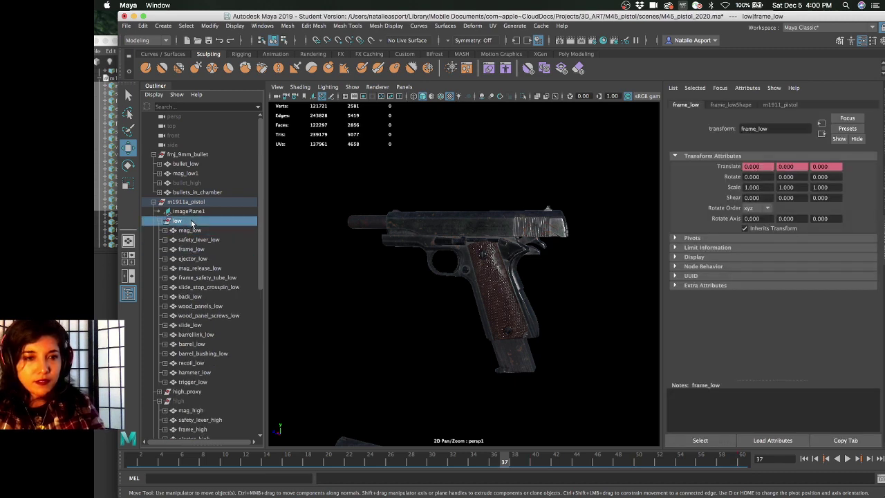
pyautogui.click(154, 203)
pyautogui.click(153, 203)
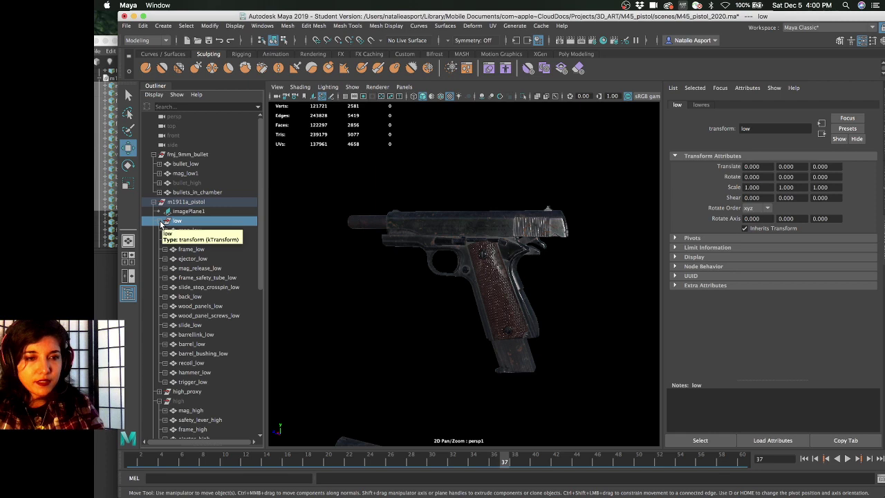
pyautogui.click(160, 221)
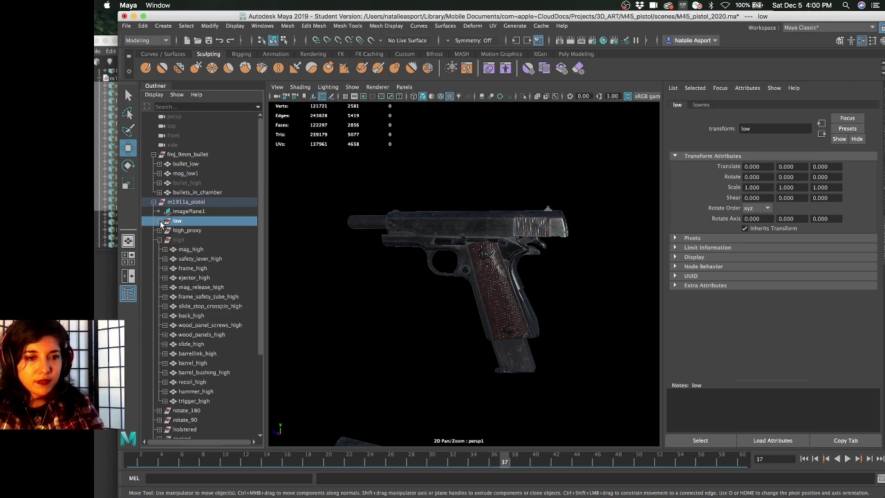
pyautogui.click(161, 222)
pyautogui.click(161, 221)
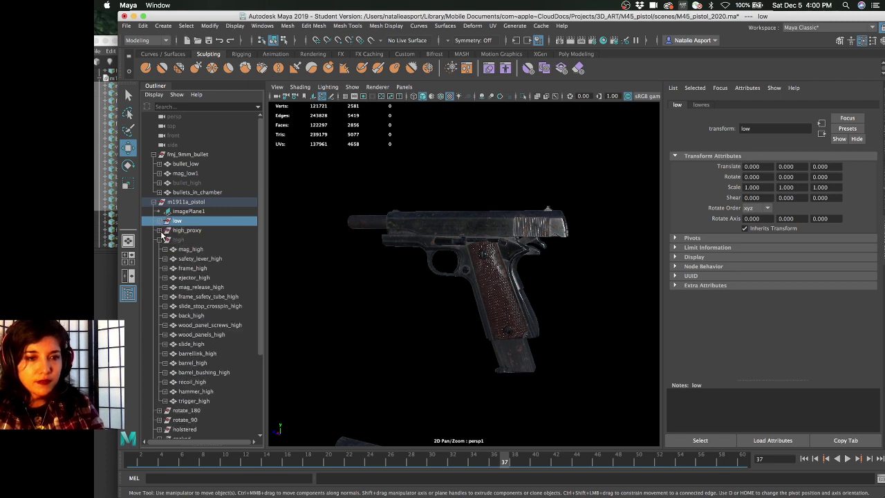
# Collapse the high group and hide the m1911a_pistol group
pyautogui.click(160, 239)
pyautogui.click(190, 201)
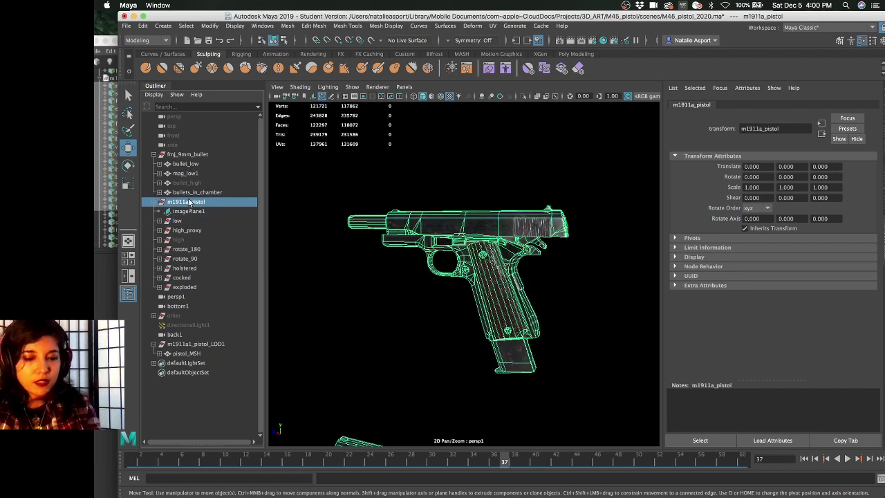
pyautogui.hotkey('ctrl', 'h')
# Frame the m1911a1_pistol_LOD1 model with the Attribute Editor hidden and inspect its textured surface unselected
pyautogui.click(195, 344)
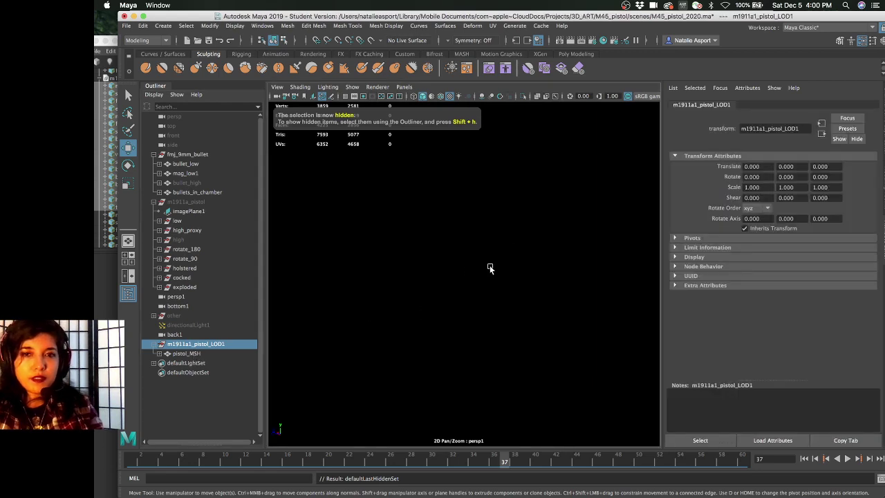
pyautogui.press('f')
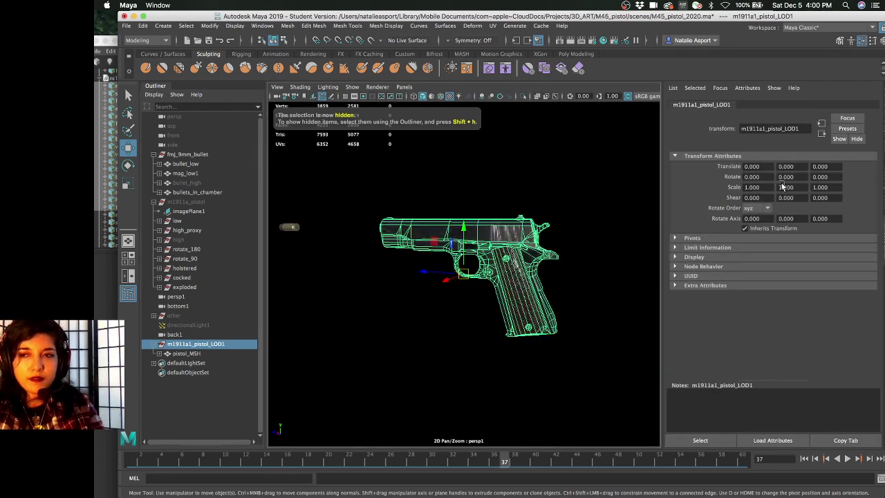
pyautogui.hotkey('ctrl', 'a')
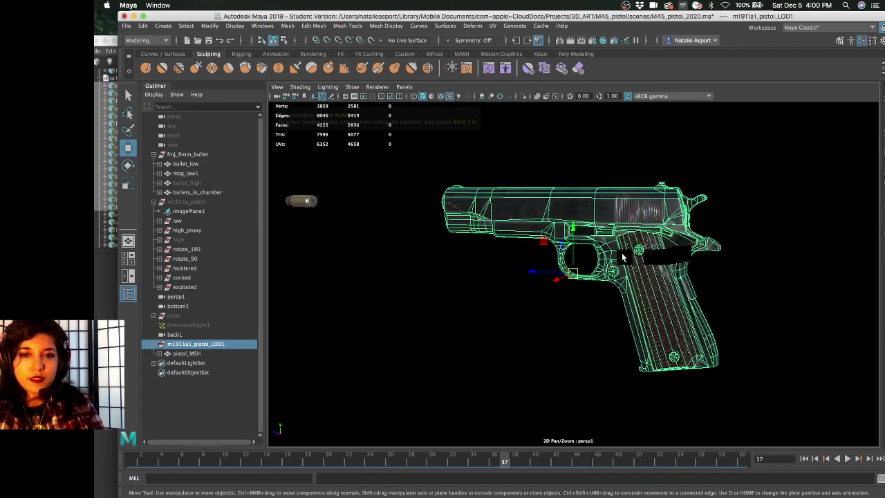
pyautogui.click(519, 303)
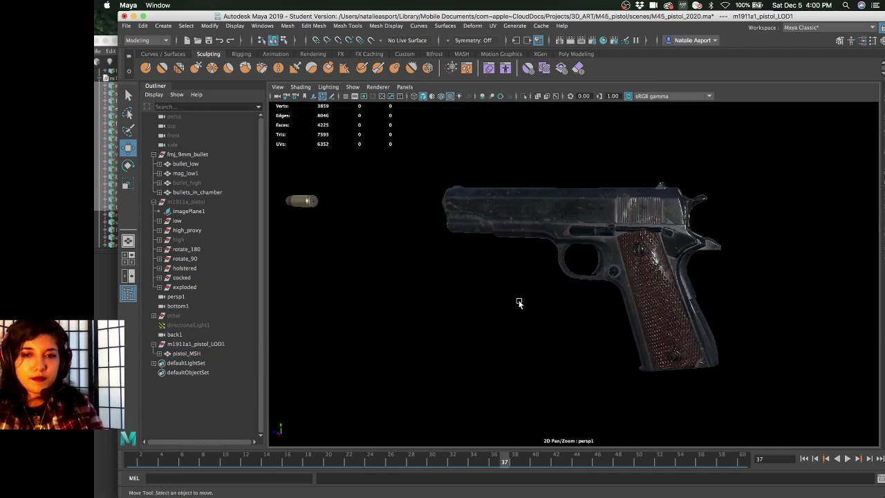
pyautogui.keyDown('alt'); pyautogui.moveTo(498, 242); pyautogui.dragTo(551, 265); pyautogui.keyUp('alt')
pyautogui.keyDown('alt'); pyautogui.moveTo(551, 265); pyautogui.dragTo(571, 265, button='middle'); pyautogui.keyUp('alt')
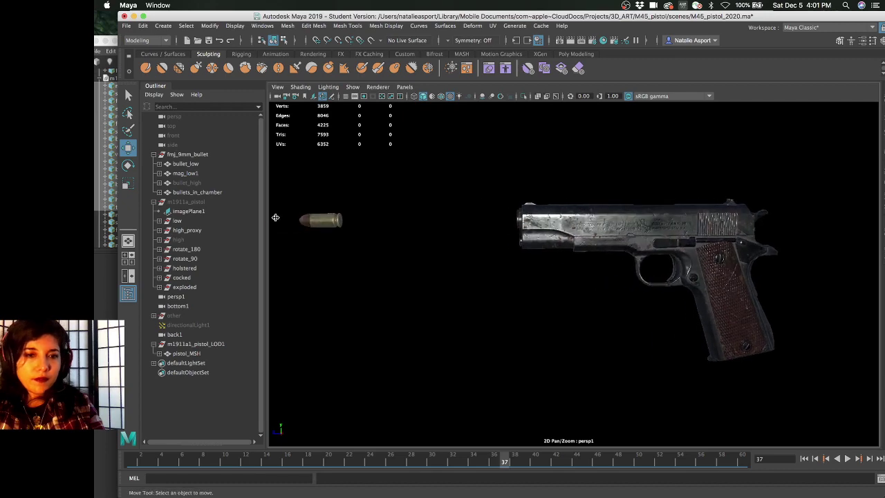
# Select the bullet_low mesh and frame it to inspect its texture up close
pyautogui.click(311, 225)
pyautogui.keyDown('alt'); pyautogui.moveTo(441, 261); pyautogui.dragTo(419, 252); pyautogui.keyUp('alt')
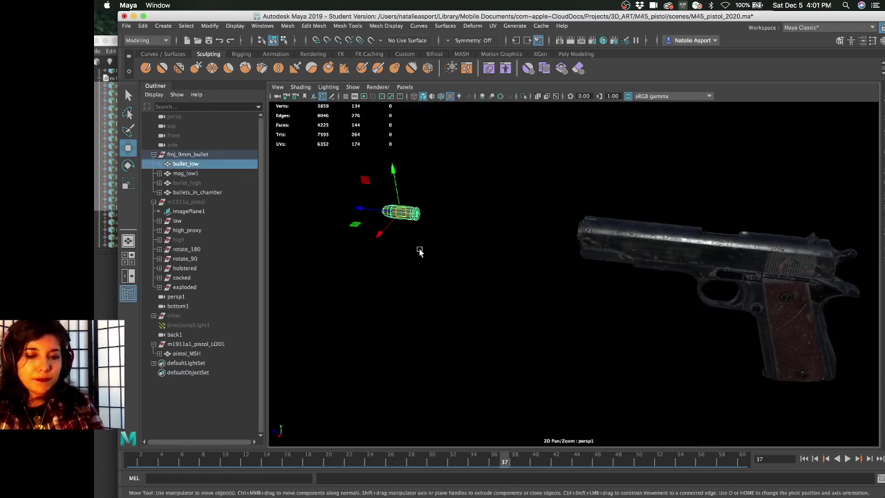
pyautogui.press('f')
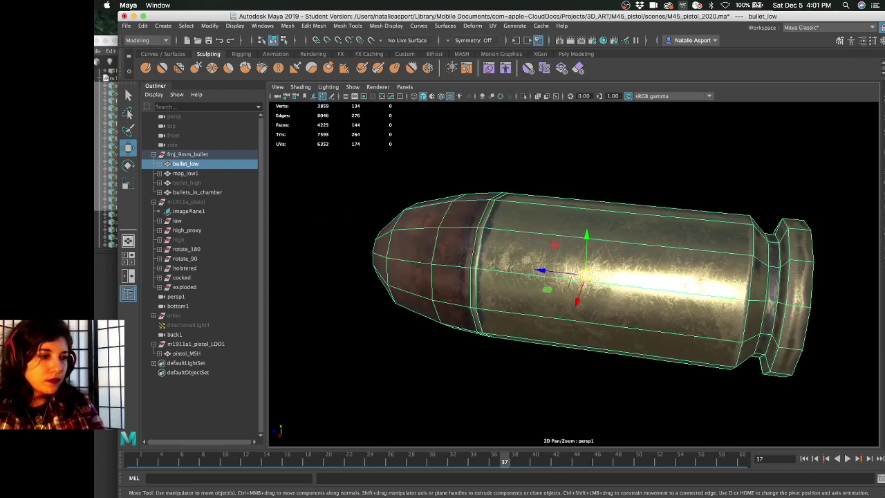
pyautogui.press('super+Tab')
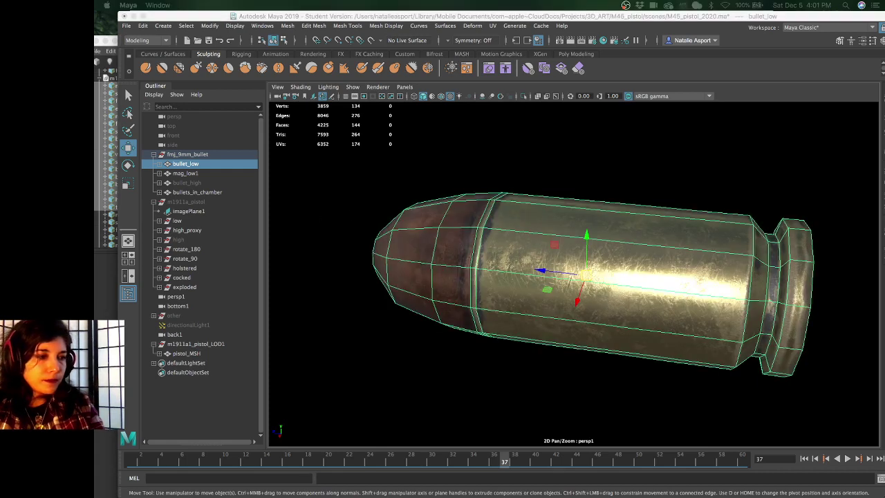
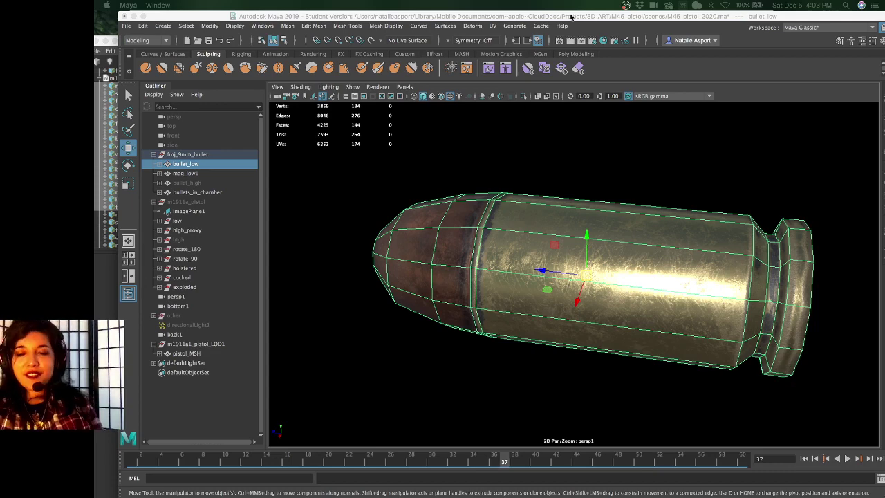
# Duplicate the bullet_low mesh and isolate the copy in the viewport
pyautogui.click(214, 174)
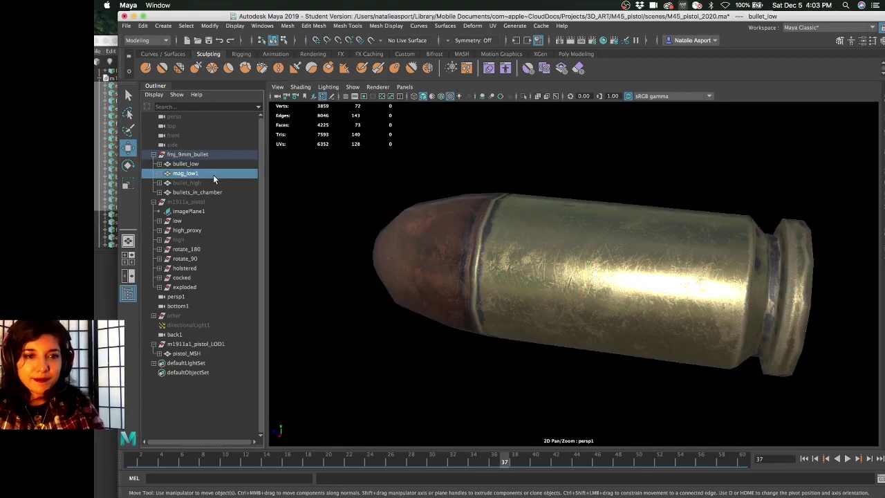
pyautogui.click(217, 165)
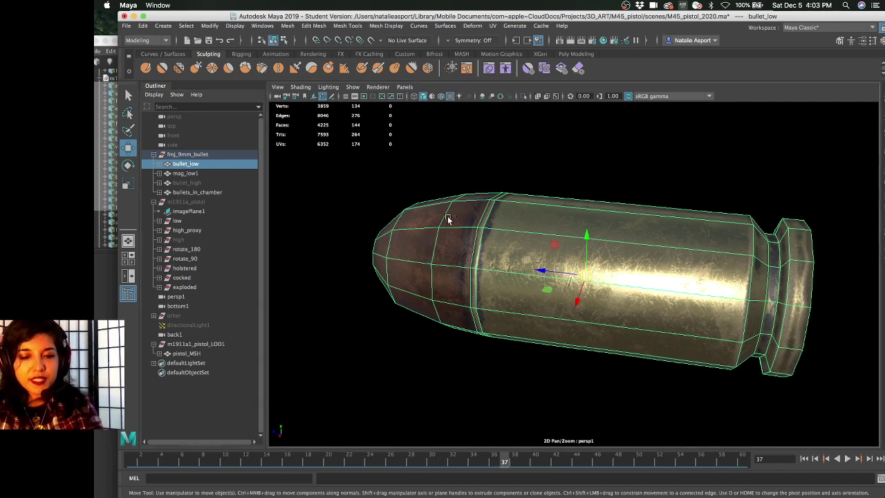
pyautogui.press('super+d')
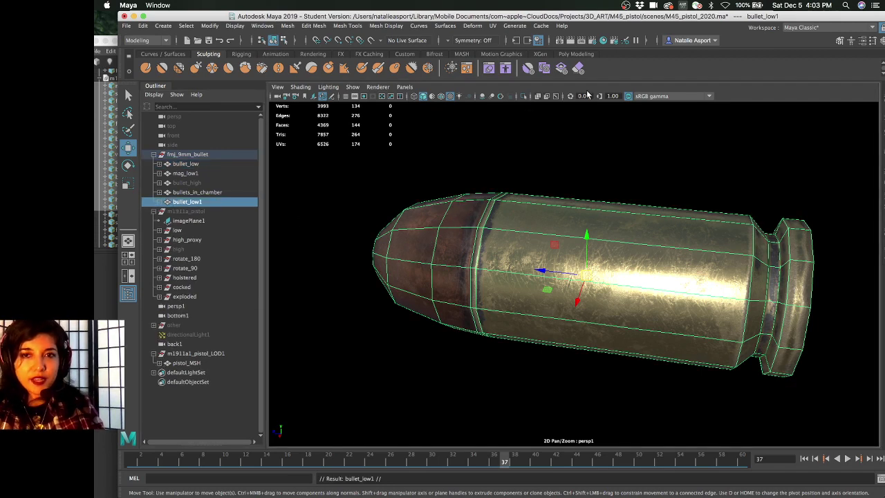
pyautogui.click(523, 96)
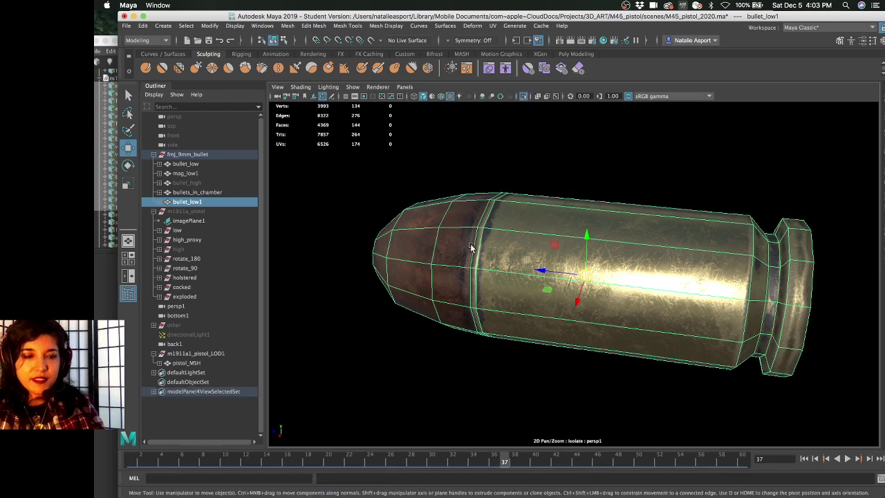
pyautogui.keyDown('alt'); pyautogui.moveTo(476, 231); pyautogui.dragTo(497, 223); pyautogui.keyUp('alt')
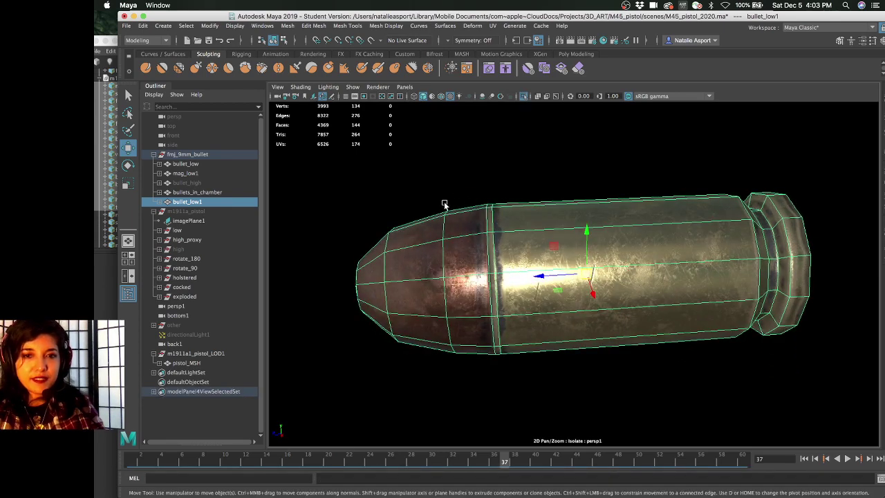
pyautogui.moveTo(445, 220)
pyautogui.mouseDown(button='right')
pyautogui.moveTo(451, 233)
pyautogui.moveTo(446, 225)
pyautogui.mouseUp(button='right')
pyautogui.keyDown('alt'); pyautogui.moveTo(525, 202); pyautogui.dragTo(461, 187); pyautogui.keyUp('alt')
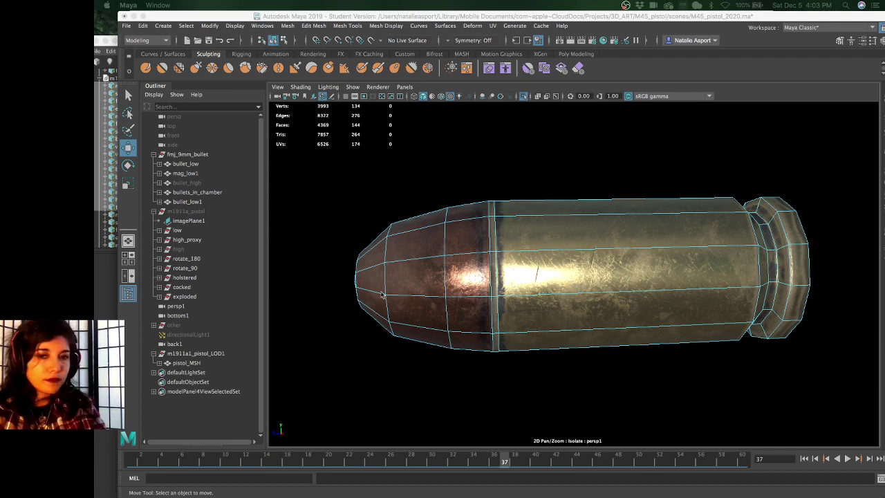
pyautogui.click(384, 16)
pyautogui.keyDown('alt'); pyautogui.moveTo(496, 256); pyautogui.dragTo(426, 229); pyautogui.keyUp('alt')
pyautogui.doubleClick(458, 251)
pyautogui.click(432, 238)
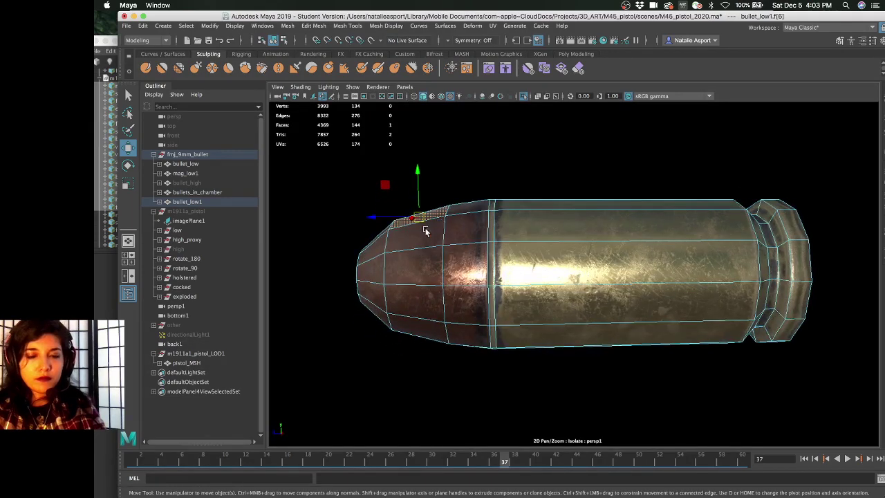
pyautogui.click(188, 202)
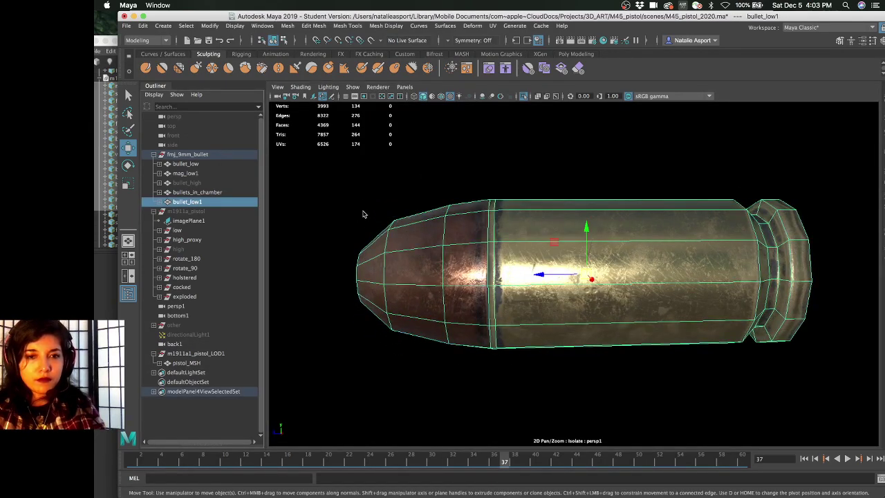
# Extract the copper tip faces of bullet_low1 as a separate surface with an offset of 0, selecting them in wireframe display
pyautogui.moveTo(363, 193); pyautogui.dragTo(363, 216, button='right')
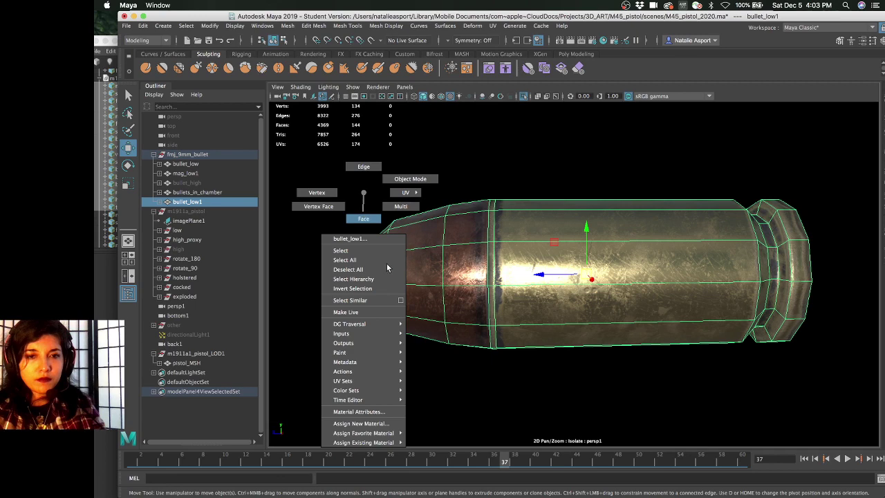
pyautogui.moveTo(388, 268); pyautogui.dragTo(387, 270, button='right')
pyautogui.click(434, 235)
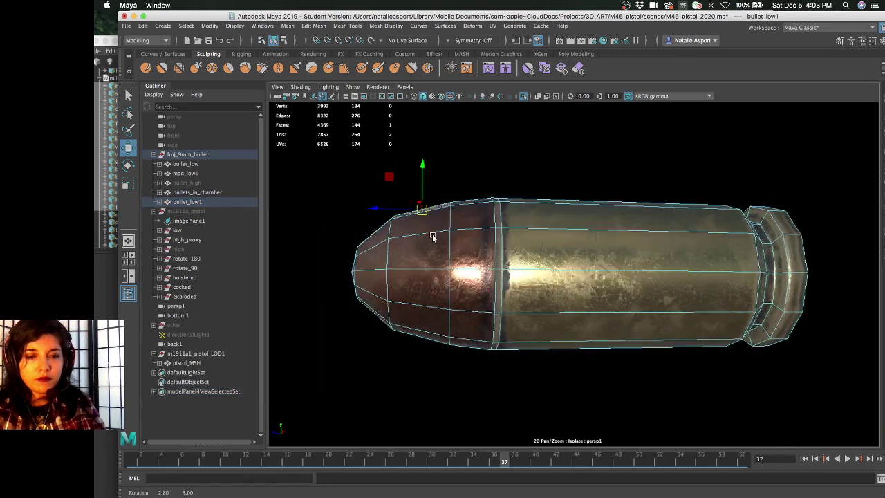
pyautogui.press('4')
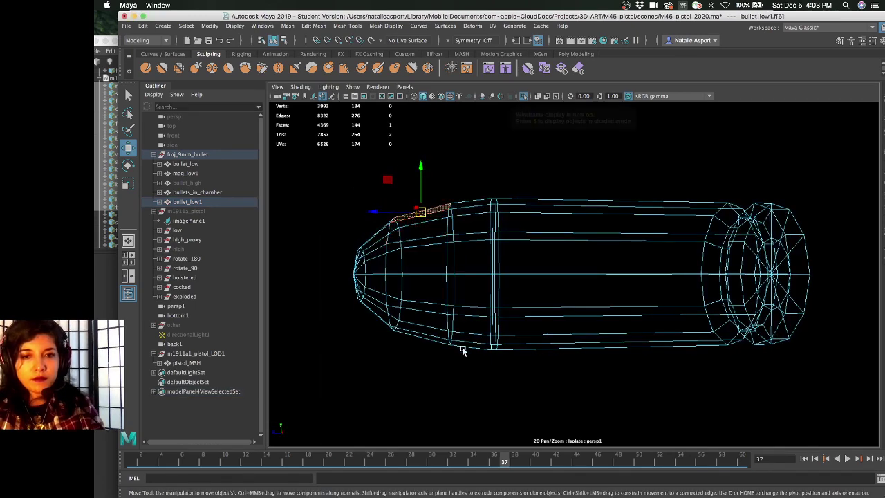
pyautogui.moveTo(464, 351); pyautogui.dragTo(471, 367)
pyautogui.keyDown('shift'); pyautogui.moveTo(460, 232); pyautogui.dragTo(497, 386, button='right'); pyautogui.keyUp('shift')
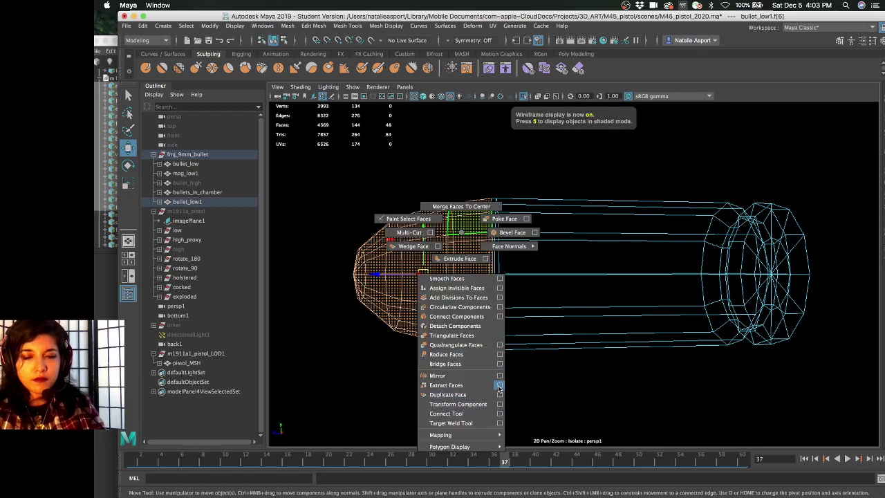
pyautogui.keyDown('shift'); pyautogui.moveTo(463, 194); pyautogui.dragTo(465, 199, button='right'); pyautogui.keyUp('shift')
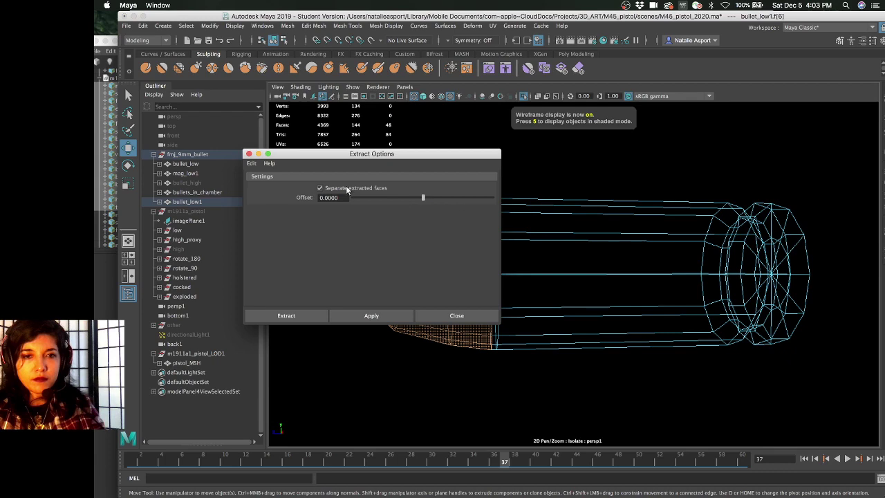
pyautogui.click(380, 316)
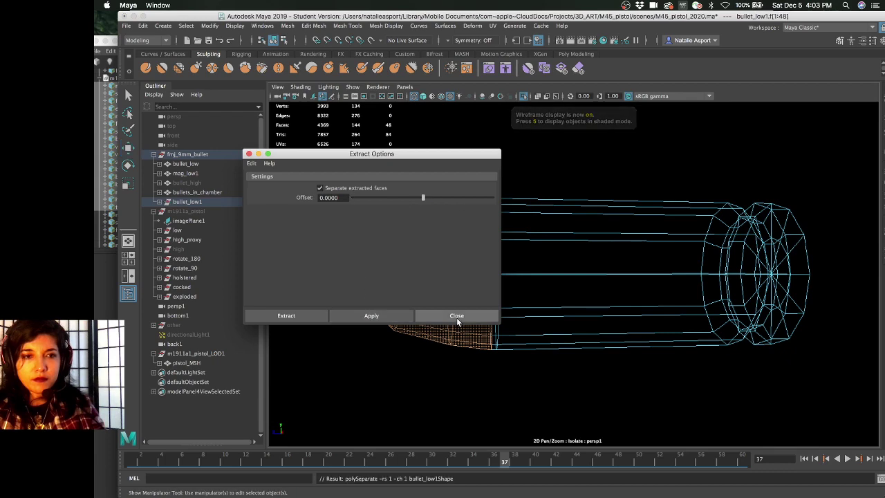
pyautogui.click(456, 316)
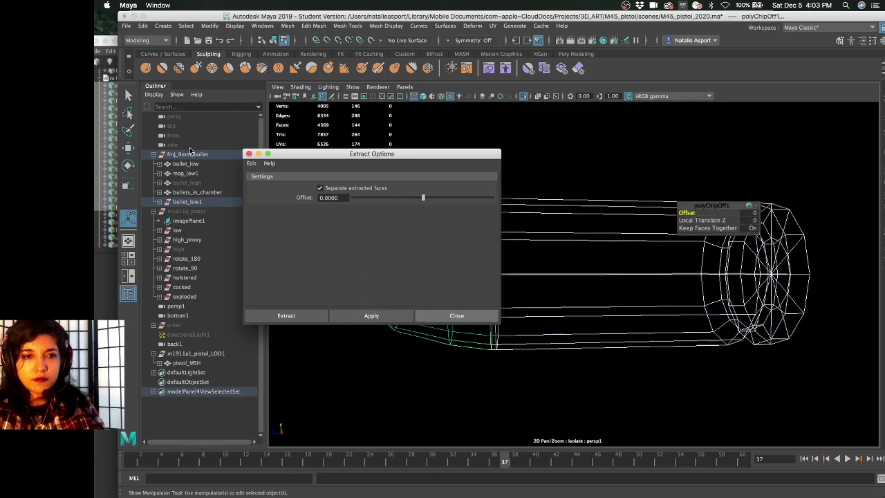
# Select the bullet_low1 group and save the scene
pyautogui.click(197, 166)
pyautogui.click(206, 200)
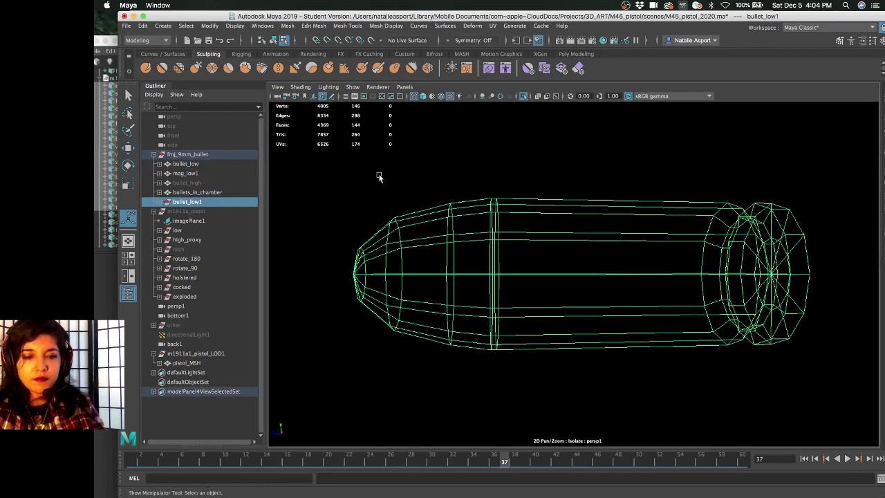
pyautogui.moveTo(389, 171); pyautogui.dragTo(395, 147)
pyautogui.keyDown('alt'); pyautogui.moveTo(402, 186); pyautogui.dragTo(393, 188); pyautogui.keyUp('alt')
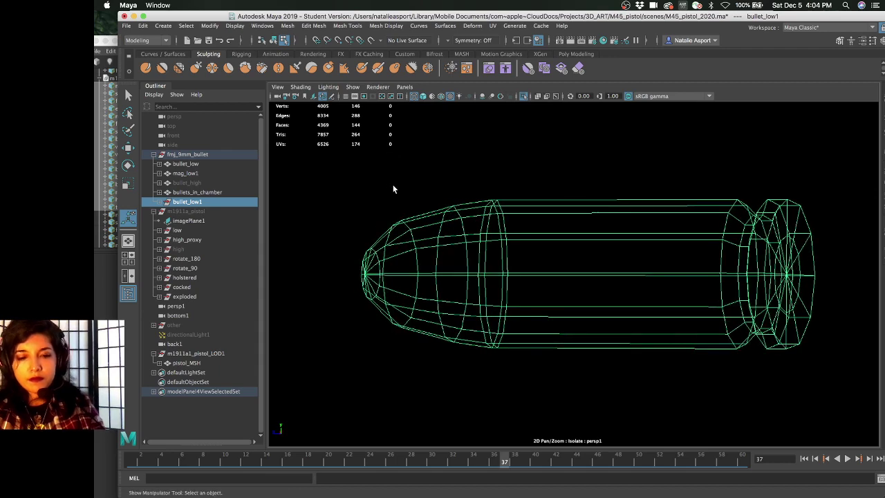
pyautogui.press('q')
pyautogui.press('super+s')
pyautogui.click(477, 272)
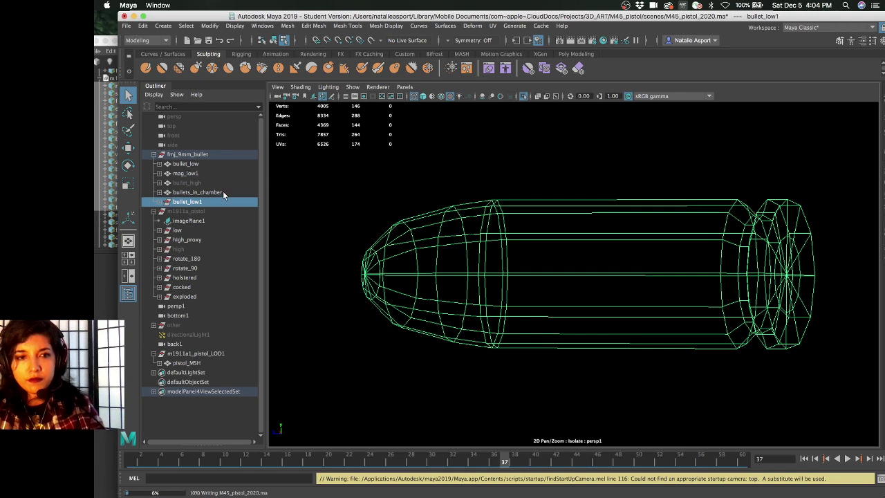
# Expand the bullet_low1 group in the Outliner and switch the viewport back to textured shading
pyautogui.click(185, 193)
pyautogui.click(159, 202)
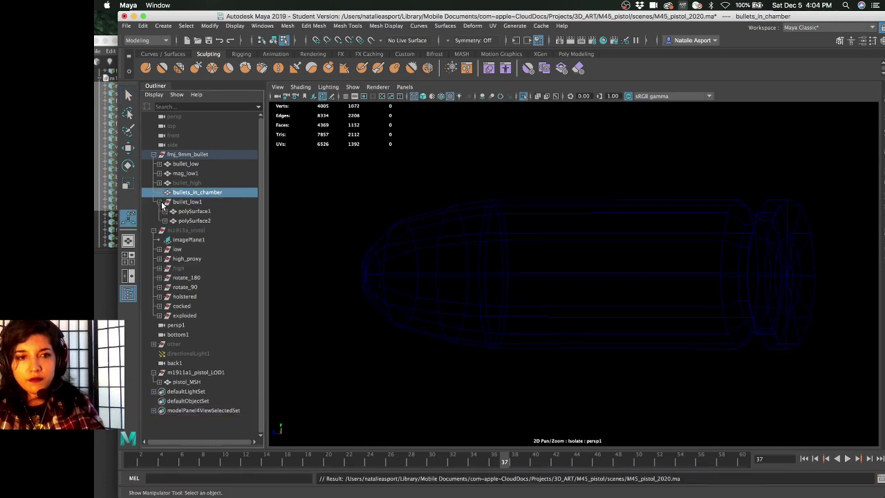
pyautogui.click(200, 202)
pyautogui.click(201, 202)
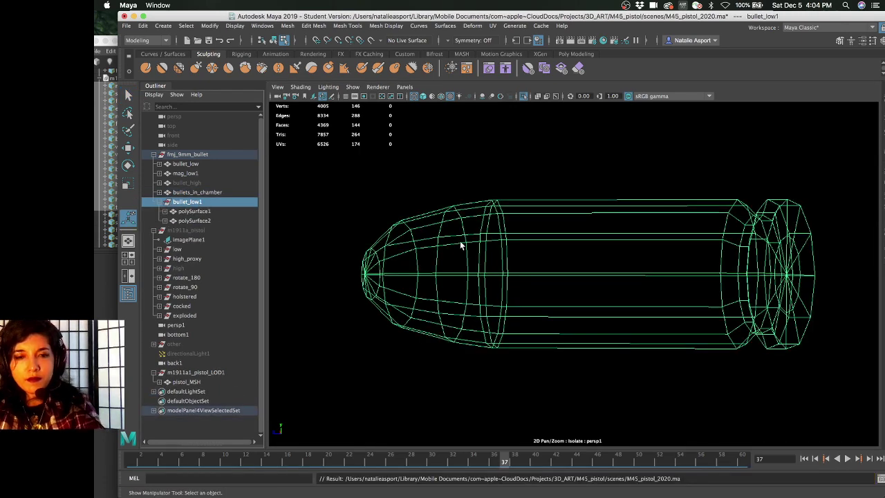
pyautogui.press('6')
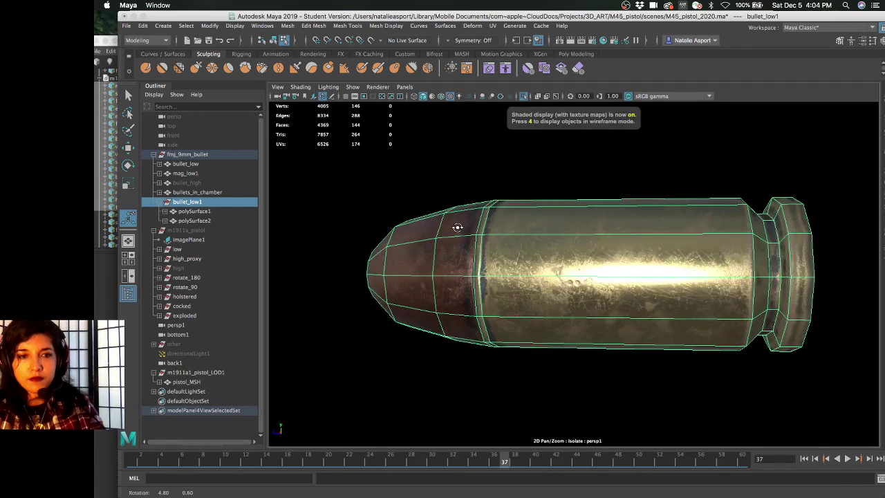
# Duplicate the brass casing surface polySurface1 and activate the Move tool
pyautogui.click(200, 211)
pyautogui.keyDown('alt'); pyautogui.moveTo(532, 243); pyautogui.dragTo(490, 249); pyautogui.keyUp('alt')
pyautogui.click(491, 249)
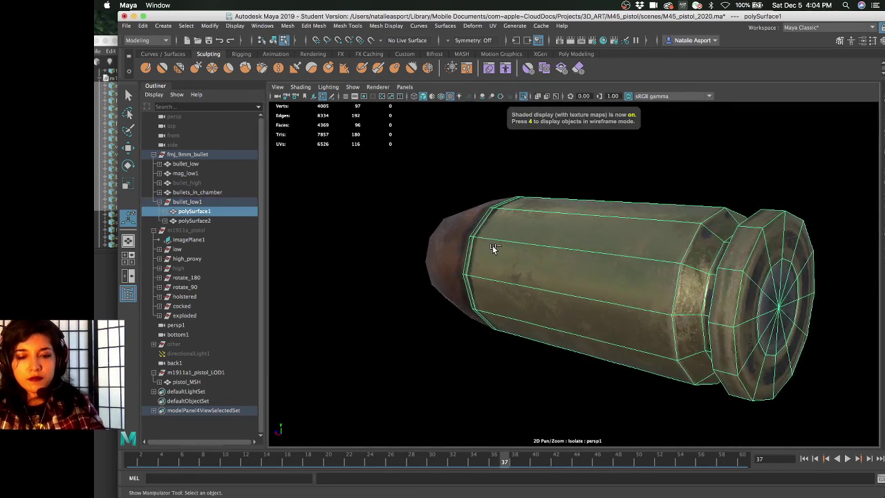
pyautogui.hotkey('ctrl', 'd')
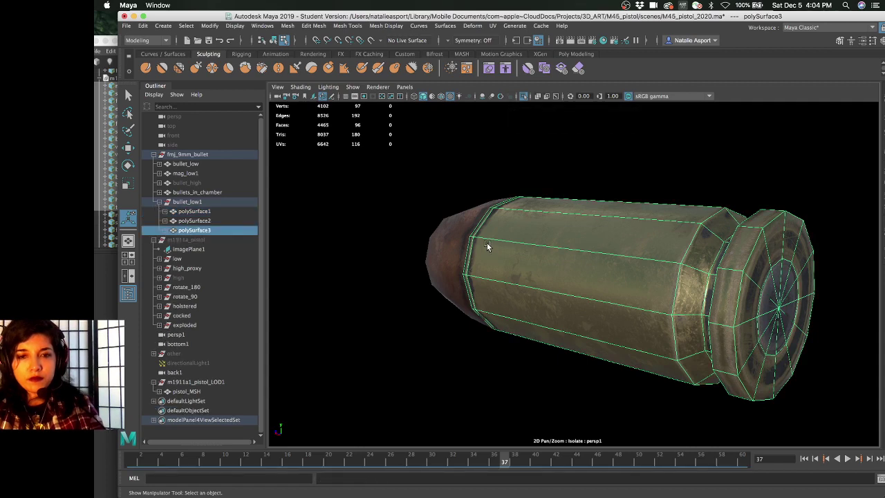
pyautogui.moveTo(489, 235)
pyautogui.keyDown('alt'); pyautogui.mouseDown()
pyautogui.moveTo(477, 238)
pyautogui.moveTo(497, 243)
pyautogui.mouseUp(); pyautogui.keyUp('alt')
pyautogui.press('w')
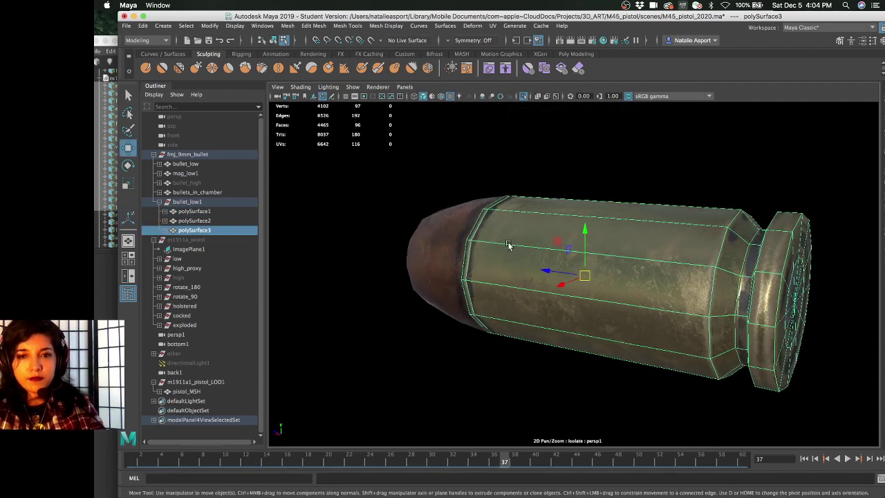
pyautogui.scroll(-3, 507, 246)
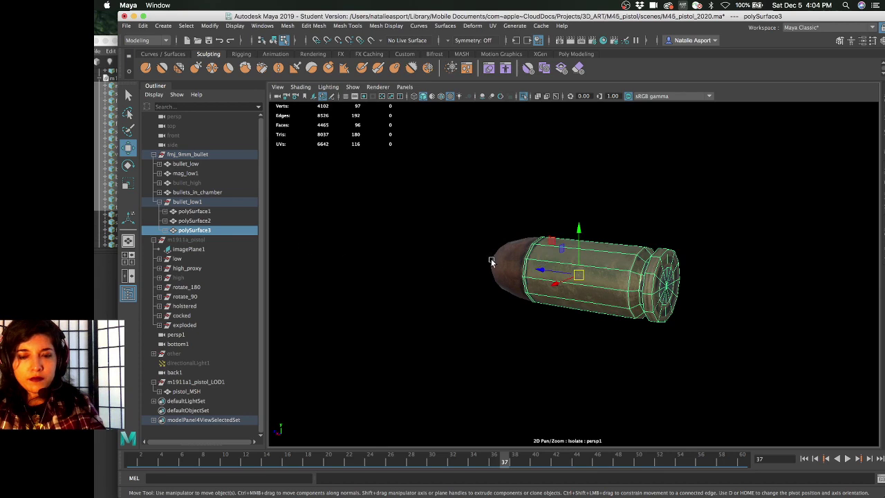
pyautogui.keyDown('alt'); pyautogui.moveTo(465, 249); pyautogui.dragTo(525, 266); pyautogui.keyUp('alt')
pyautogui.keyDown('shift'); pyautogui.doubleClick(505, 259); pyautogui.keyUp('shift')
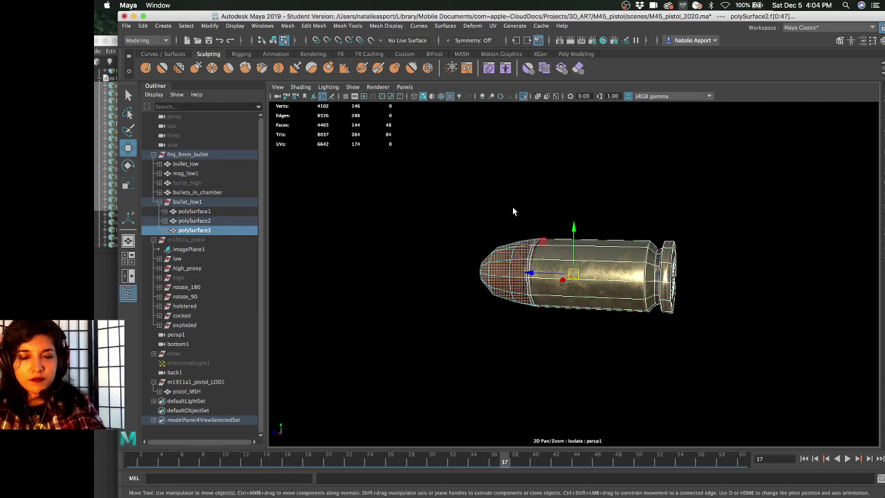
pyautogui.moveTo(534, 232); pyautogui.dragTo(533, 220, button='right')
# Slide the original casing polySurface1 backwards along the bullet's axis, partly out of its duplicate
pyautogui.keyDown('alt'); pyautogui.moveTo(658, 230); pyautogui.dragTo(632, 248); pyautogui.keyUp('alt')
pyautogui.click(645, 252)
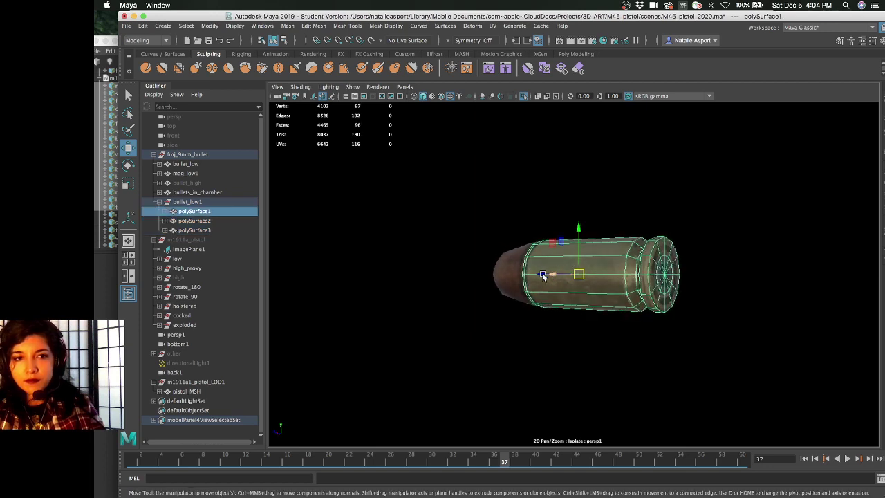
pyautogui.keyDown('alt'); pyautogui.moveTo(543, 275); pyautogui.dragTo(319, 233); pyautogui.keyUp('alt')
pyautogui.keyDown('alt'); pyautogui.moveTo(551, 276); pyautogui.dragTo(719, 280); pyautogui.keyUp('alt')
# Delete all faces of polySurface1 except the flat round faces closing its rear end
pyautogui.moveTo(723, 238); pyautogui.dragTo(724, 266, button='right')
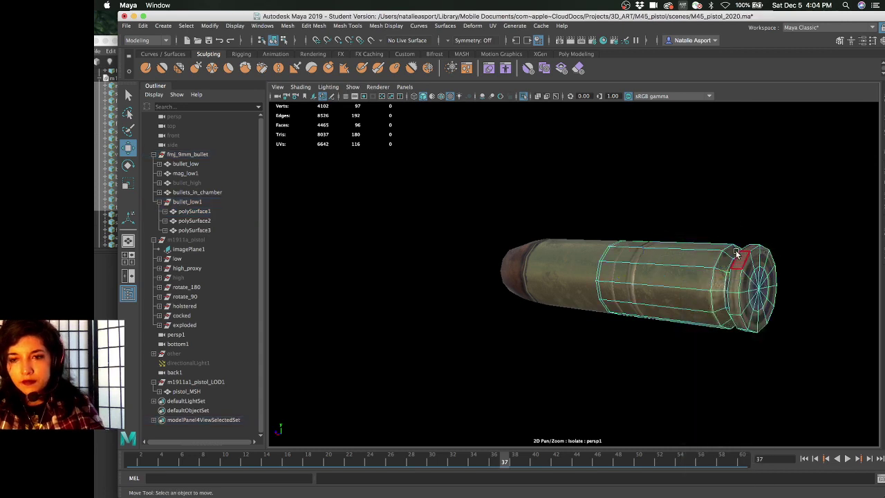
pyautogui.keyDown('alt'); pyautogui.moveTo(708, 271); pyautogui.dragTo(731, 254); pyautogui.keyUp('alt')
pyautogui.scroll(3, 731, 255)
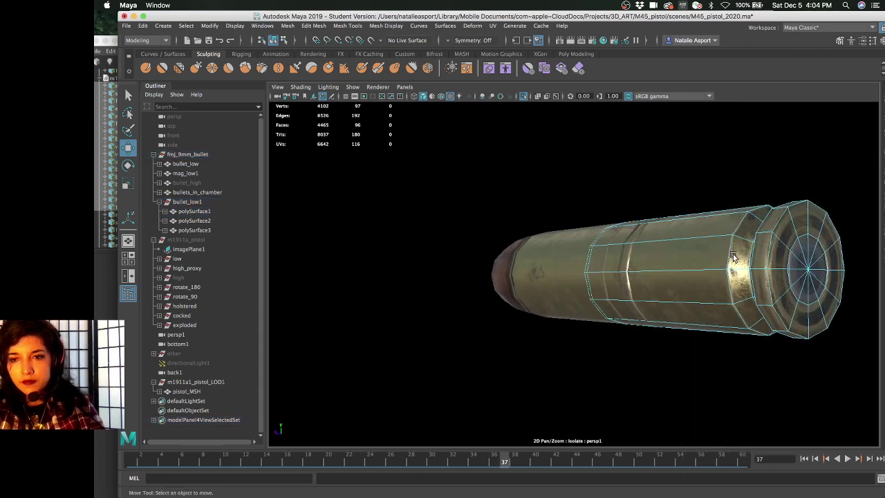
pyautogui.click(797, 252)
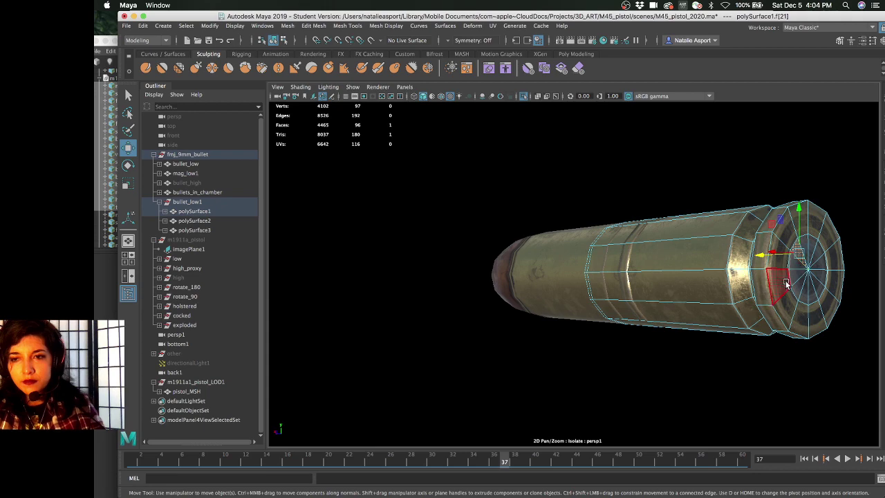
pyautogui.click(785, 283)
pyautogui.keyDown('shift'); pyautogui.doubleClick(789, 315); pyautogui.keyUp('shift')
pyautogui.hotkey('shift', '.')
pyautogui.hotkey('shift', '.')
pyautogui.hotkey('shift', ',')
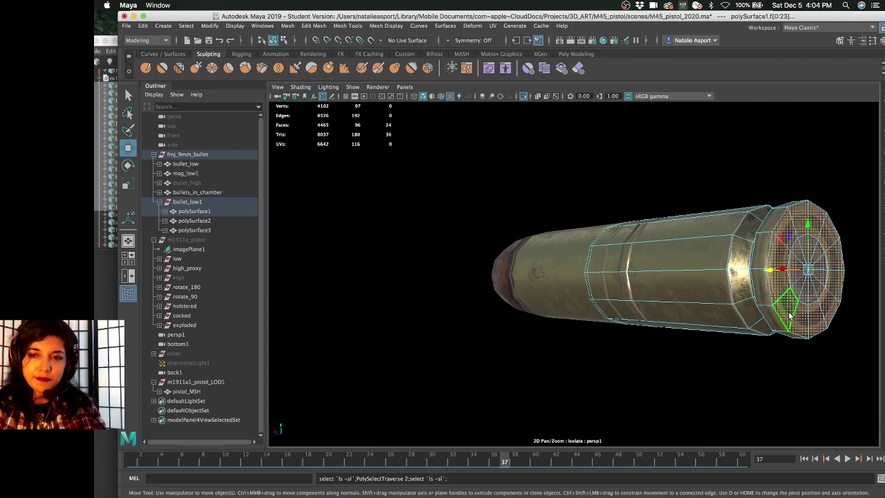
pyautogui.keyDown('alt'); pyautogui.moveTo(728, 235); pyautogui.dragTo(739, 242); pyautogui.keyUp('alt')
pyautogui.hotkey('ctrl', 'shift', 'i')
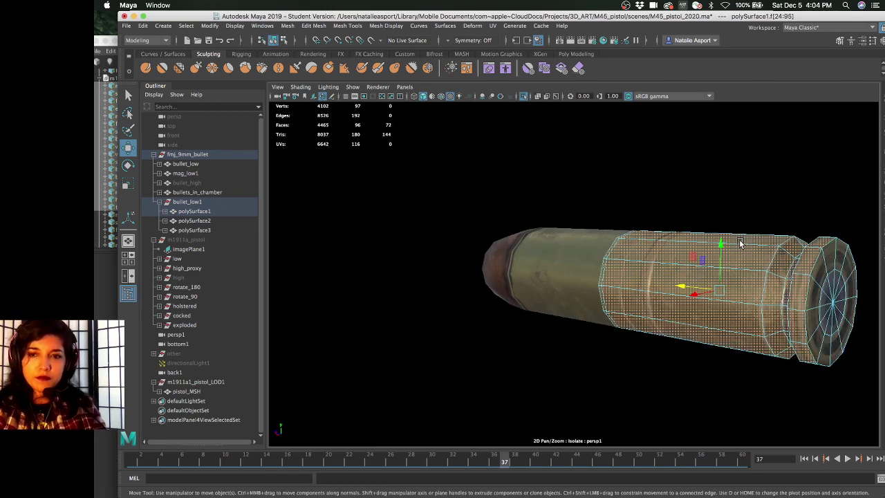
pyautogui.press('Delete')
# Select the copper tip polySurface2 together with the end disc polySurface1 and isolate them in the viewport
pyautogui.moveTo(832, 274); pyautogui.dragTo(860, 233, button='right')
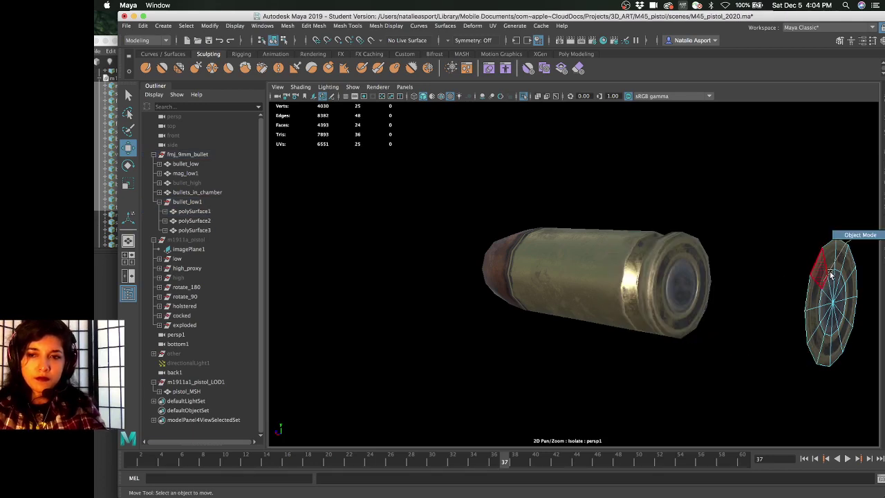
pyautogui.keyDown('shift'); pyautogui.click(486, 249); pyautogui.keyUp('shift')
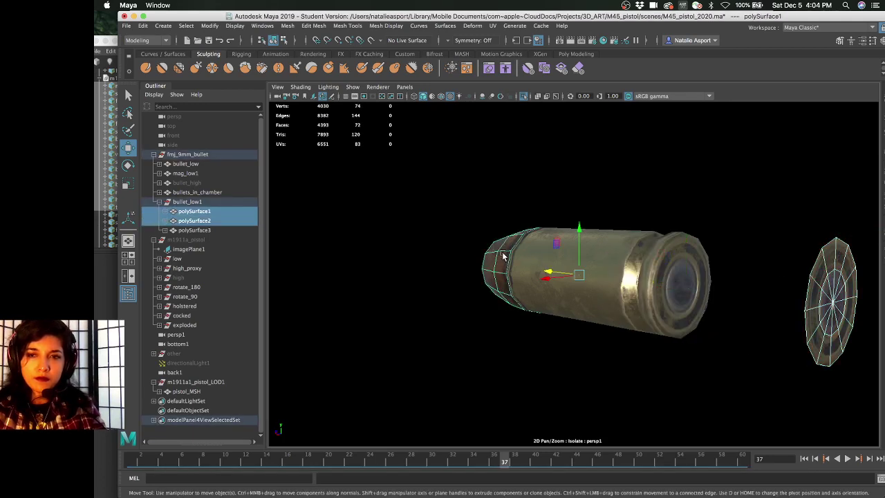
pyautogui.keyDown('alt'); pyautogui.moveTo(487, 248); pyautogui.dragTo(566, 215); pyautogui.keyUp('alt')
pyautogui.click(524, 97)
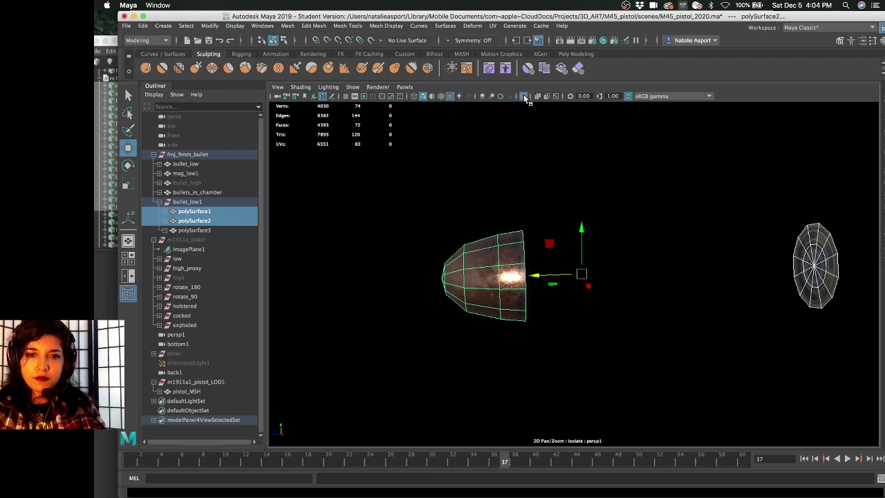
# Select the end disc polySurface1 and move its pivot to the centre of the disc
pyautogui.click(805, 256)
pyautogui.press('d')
pyautogui.moveTo(703, 270); pyautogui.dragTo(815, 266)
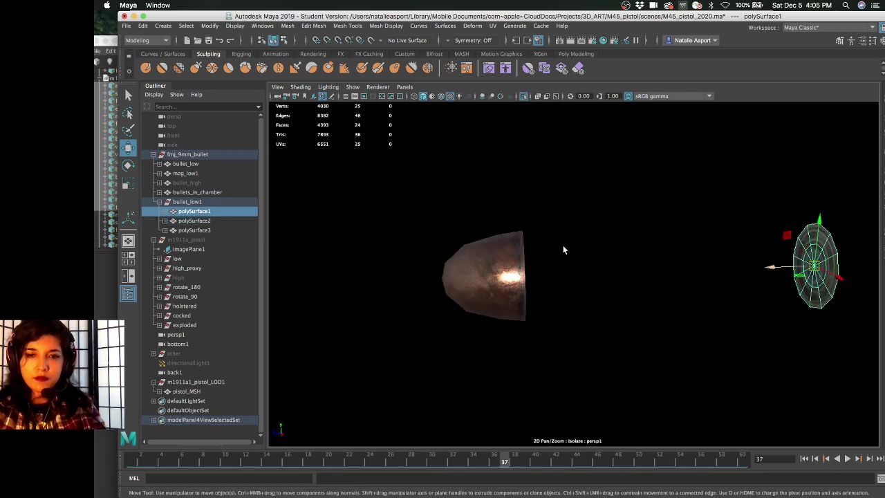
pyautogui.press('v')
pyautogui.moveTo(590, 254); pyautogui.dragTo(543, 282, button='middle')
pyautogui.press('z')
pyautogui.press('z')
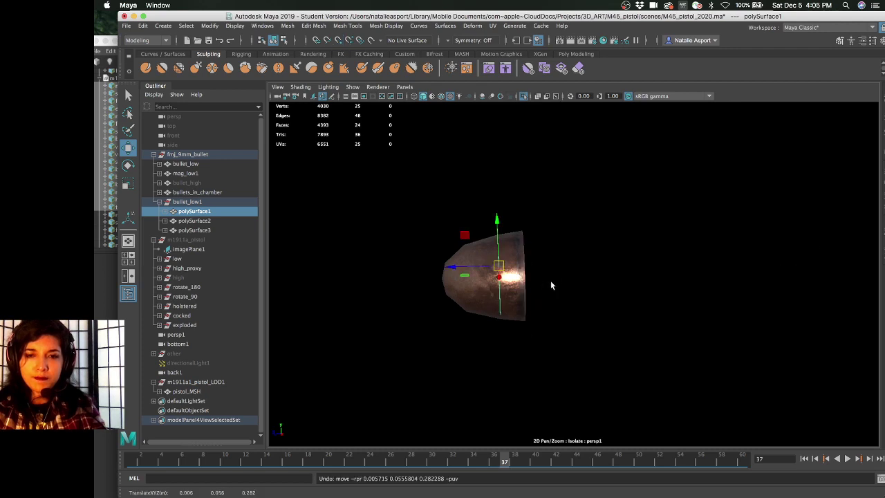
# Slide the end disc along the bullet's axis and snap it onto the open rear of the copper tip
pyautogui.click(772, 267)
pyautogui.press('v')
pyautogui.moveTo(589, 241); pyautogui.dragTo(558, 248, button='middle')
pyautogui.keyDown('alt'); pyautogui.moveTo(600, 248); pyautogui.dragTo(512, 260); pyautogui.keyUp('alt')
pyautogui.keyDown('alt'); pyautogui.moveTo(484, 257); pyautogui.dragTo(523, 259, button='right'); pyautogui.keyUp('alt')
pyautogui.keyDown('alt'); pyautogui.moveTo(497, 227); pyautogui.dragTo(529, 256, button='middle'); pyautogui.keyUp('alt')
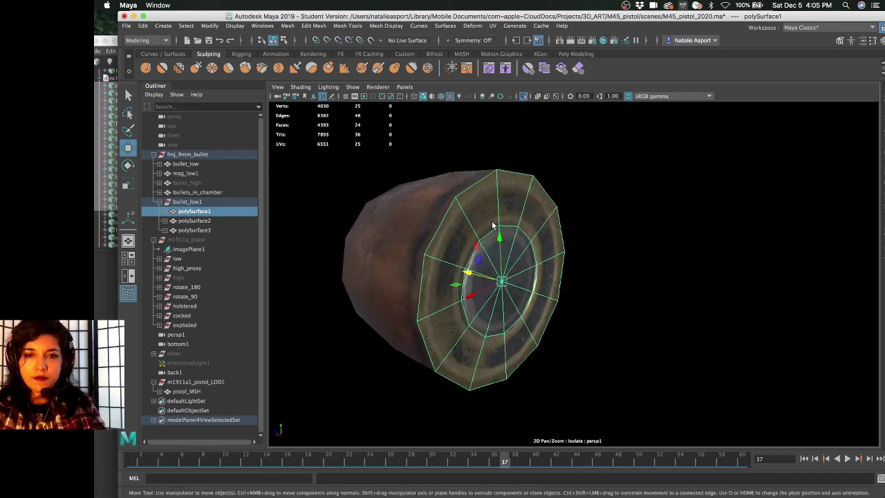
# Select the inner edge loop of the end disc, try scaling it outward, and undo the scaling
pyautogui.moveTo(493, 226); pyautogui.dragTo(491, 174, button='right')
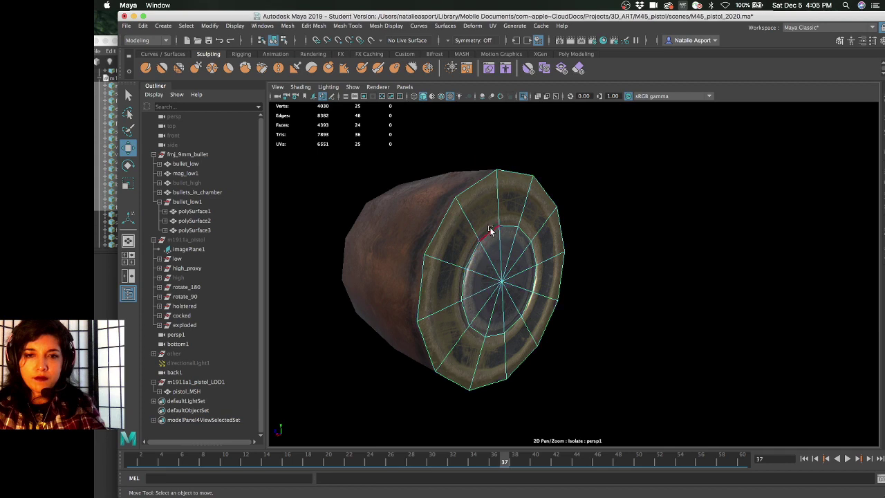
pyautogui.doubleClick(491, 231)
pyautogui.press('r')
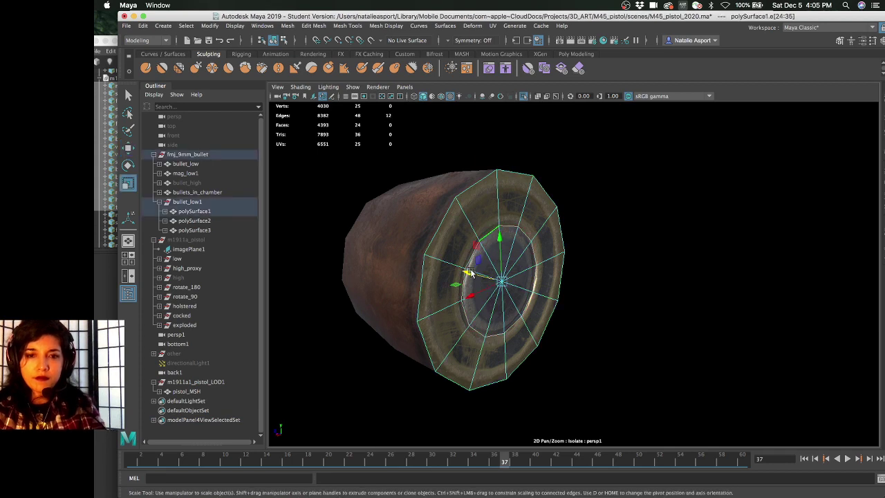
pyautogui.keyDown('ctrl'); pyautogui.moveTo(469, 272); pyautogui.dragTo(451, 265); pyautogui.keyUp('ctrl')
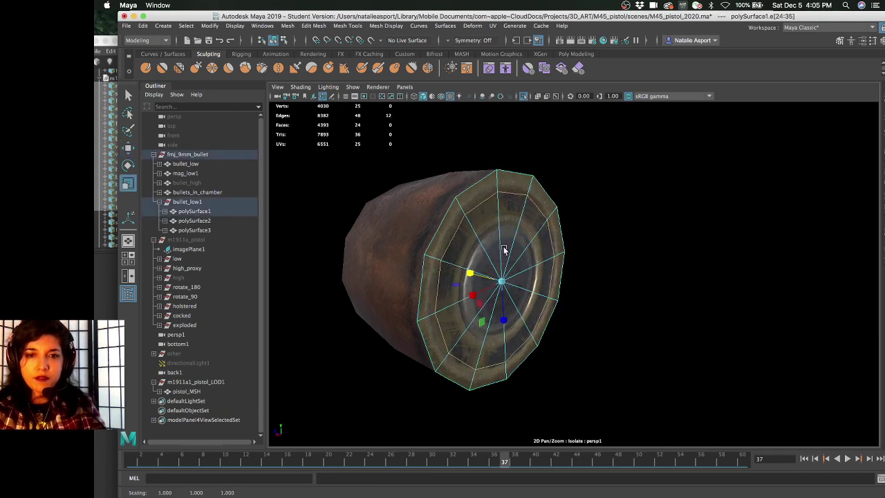
pyautogui.press('super+z')
# Turn off Preserve UVs and scale the disc's inner edge loop outward until it lies just inside the outer rim
pyautogui.press('w')
pyautogui.click(507, 200)
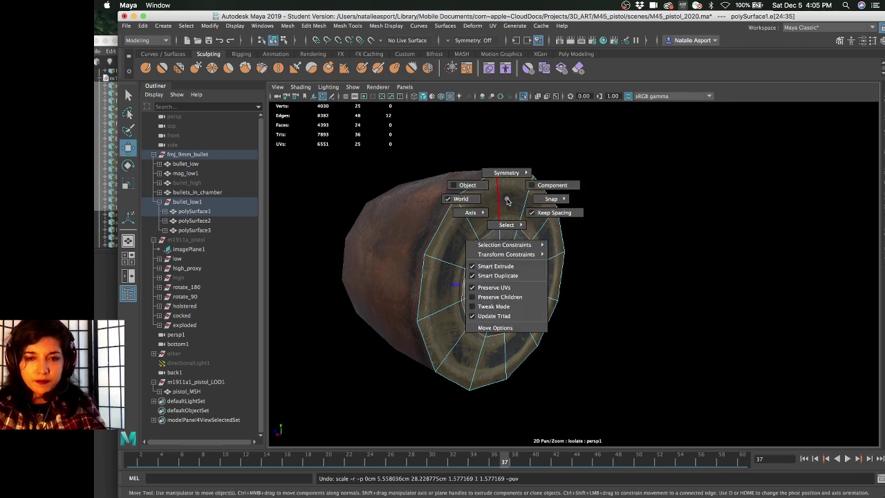
pyautogui.click(497, 288)
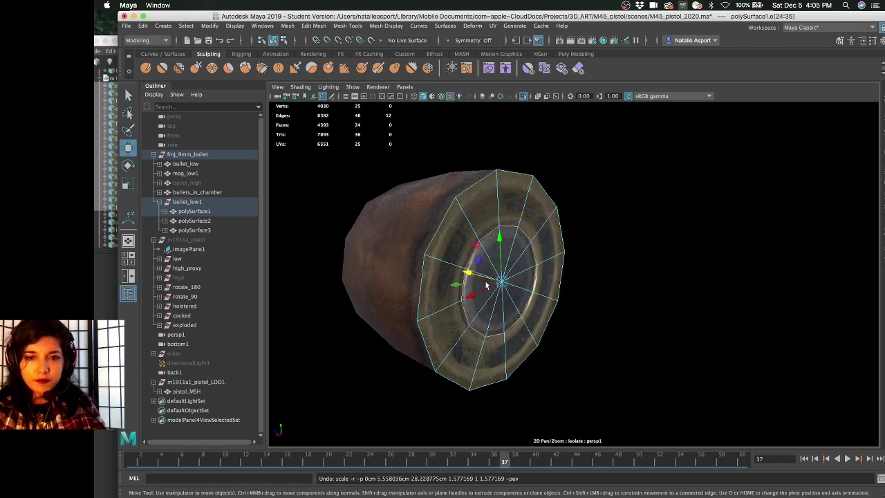
pyautogui.press('e')
pyautogui.press('r')
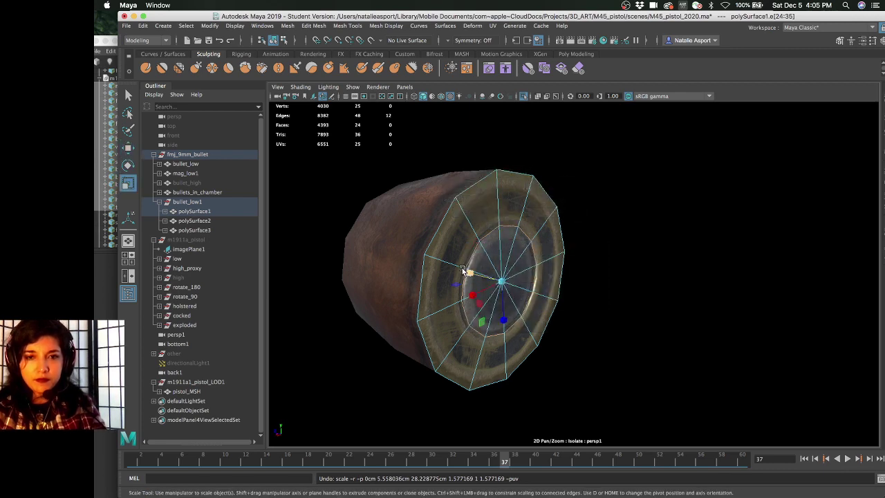
pyautogui.moveTo(464, 269); pyautogui.dragTo(443, 257)
pyautogui.moveTo(439, 198); pyautogui.dragTo(491, 163, button='right')
pyautogui.click(583, 212)
pyautogui.keyDown('alt'); pyautogui.moveTo(583, 211); pyautogui.dragTo(515, 233); pyautogui.keyUp('alt')
pyautogui.scroll(-5, 557, 217)
pyautogui.scroll(4, 515, 238)
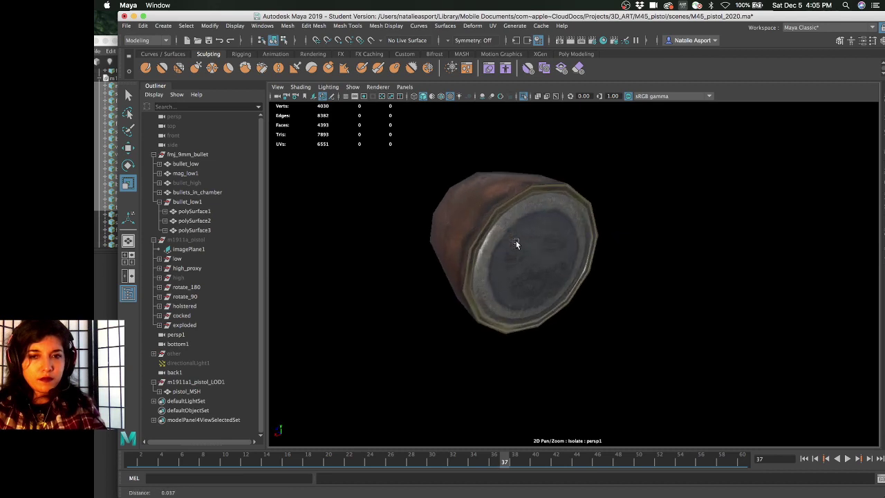
# Delete the narrow outer ring of faces from the end disc polySurface1
pyautogui.click(519, 222)
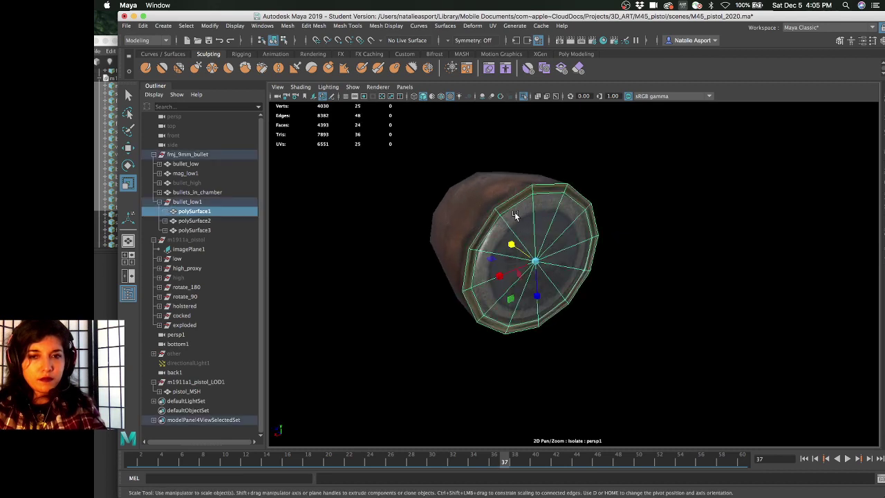
pyautogui.keyDown('alt'); pyautogui.moveTo(491, 225); pyautogui.dragTo(533, 256, button='middle'); pyautogui.keyUp('alt')
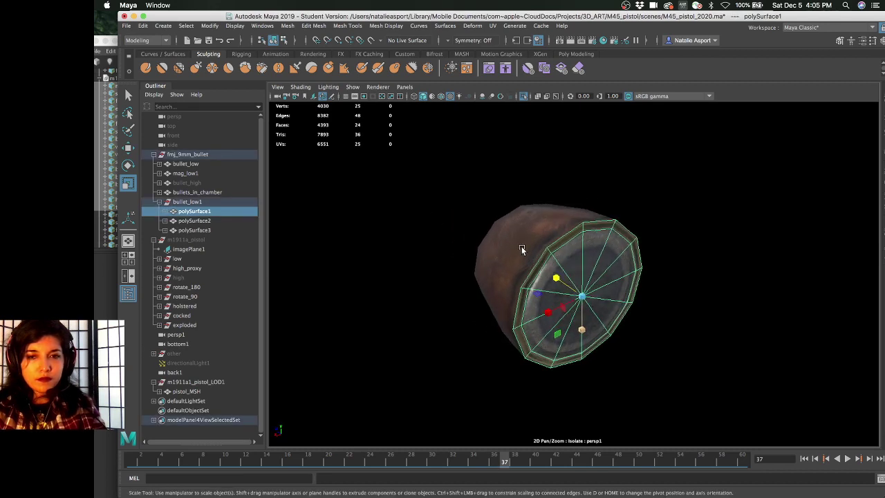
pyautogui.scroll(3, 522, 250)
pyautogui.moveTo(564, 215); pyautogui.dragTo(563, 263, button='right')
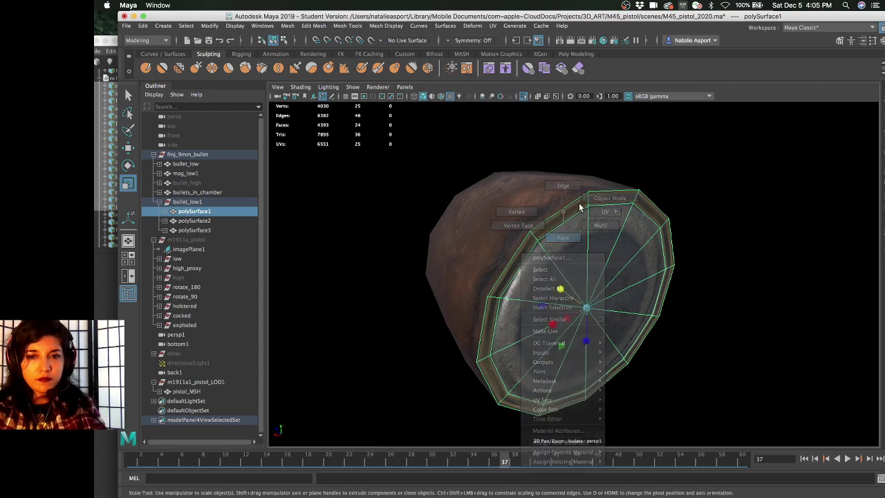
pyautogui.click(559, 217)
pyautogui.keyDown('shift'); pyautogui.doubleClick(603, 201); pyautogui.keyUp('shift')
pyautogui.press('Delete')
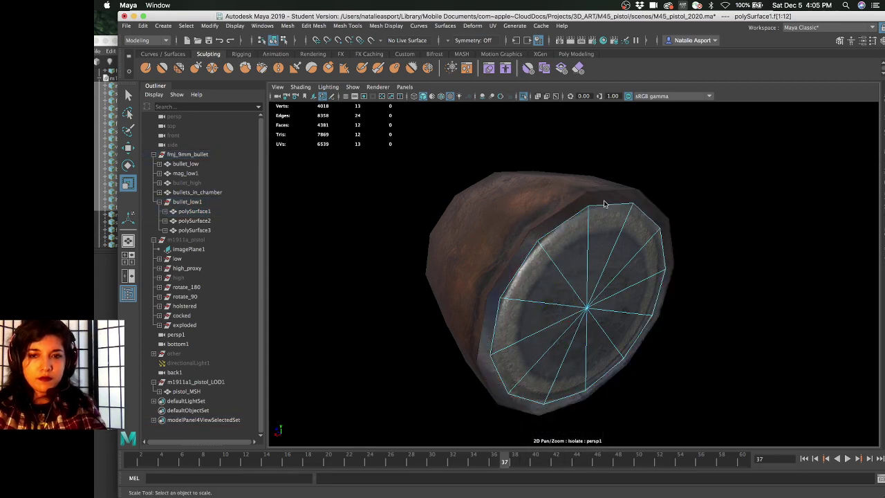
# Select the end disc and the copper tip together, ignoring the celtx-bin crash report
pyautogui.click(555, 188)
pyautogui.keyDown('shift'); pyautogui.click(609, 262); pyautogui.keyUp('shift')
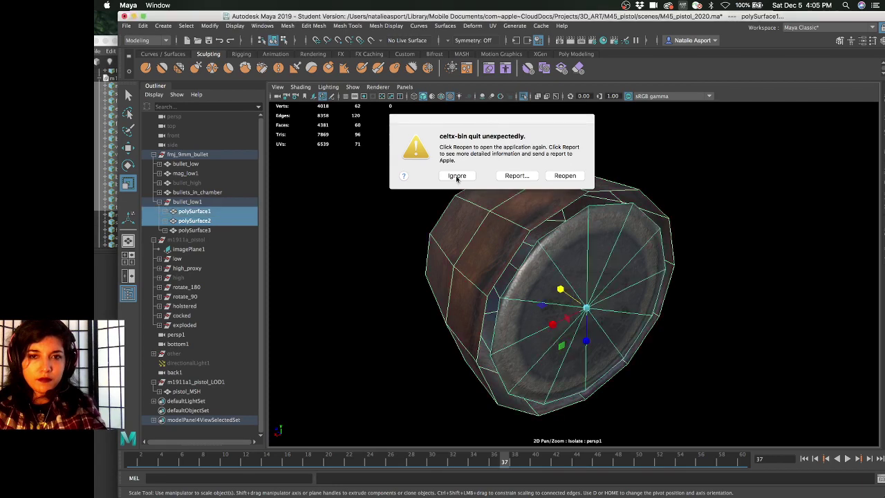
pyautogui.click(457, 176)
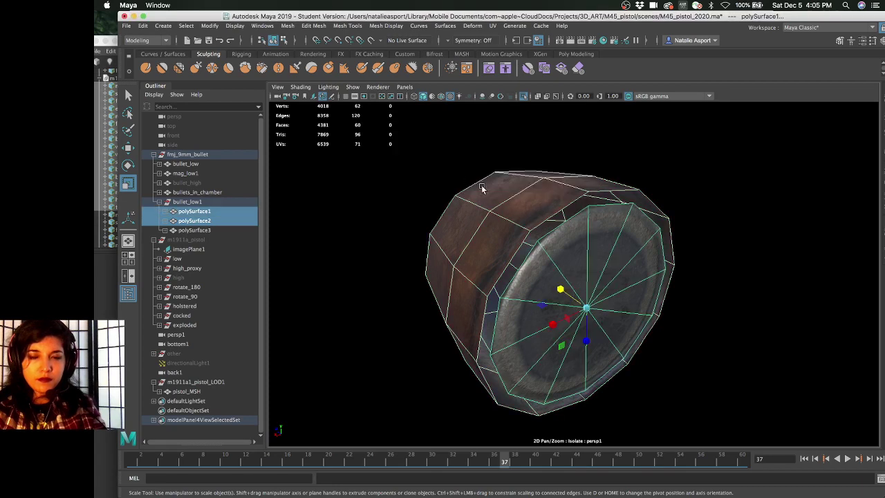
# Combine the end disc and the copper tip into one mesh and delete its construction history
pyautogui.click(538, 201)
pyautogui.keyDown('shift'); pyautogui.click(591, 253); pyautogui.keyUp('shift')
pyautogui.keyDown('shift'); pyautogui.moveTo(552, 169); pyautogui.dragTo(547, 334, button='right'); pyautogui.keyUp('shift')
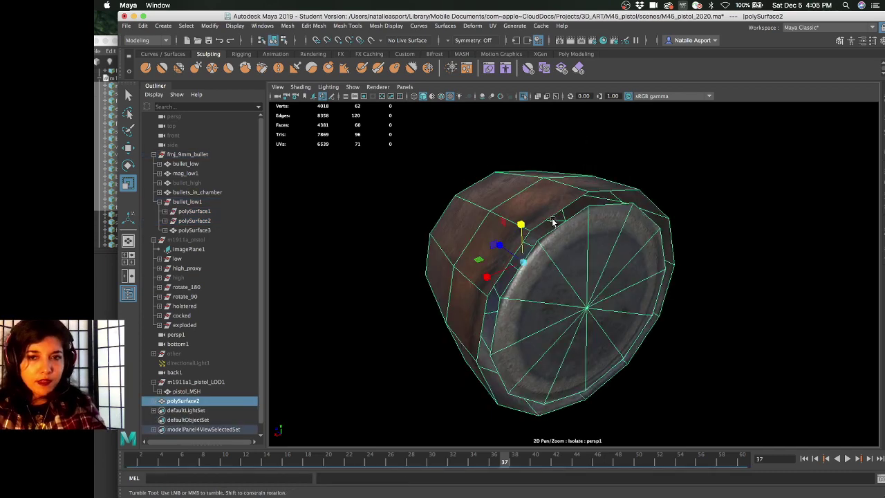
pyautogui.moveTo(556, 207); pyautogui.dragTo(554, 172, button='right')
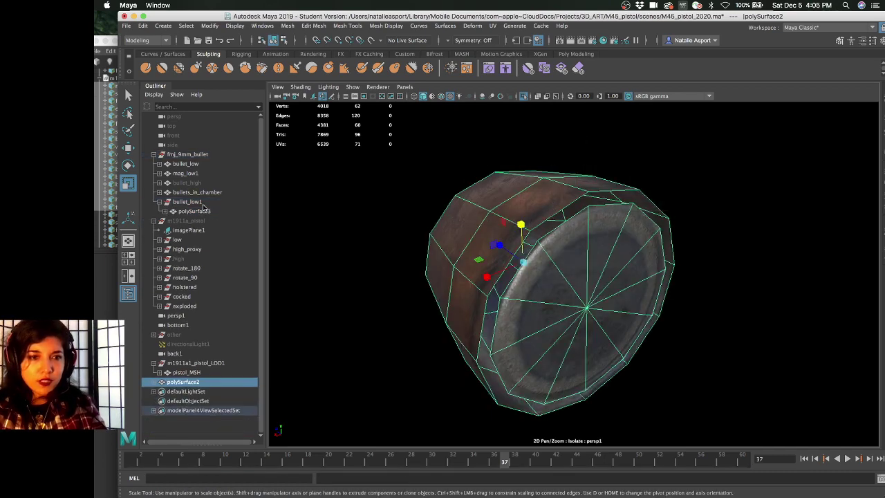
# Parent the combined mesh polySurface2 under the bullet_low1 group
pyautogui.click(200, 203)
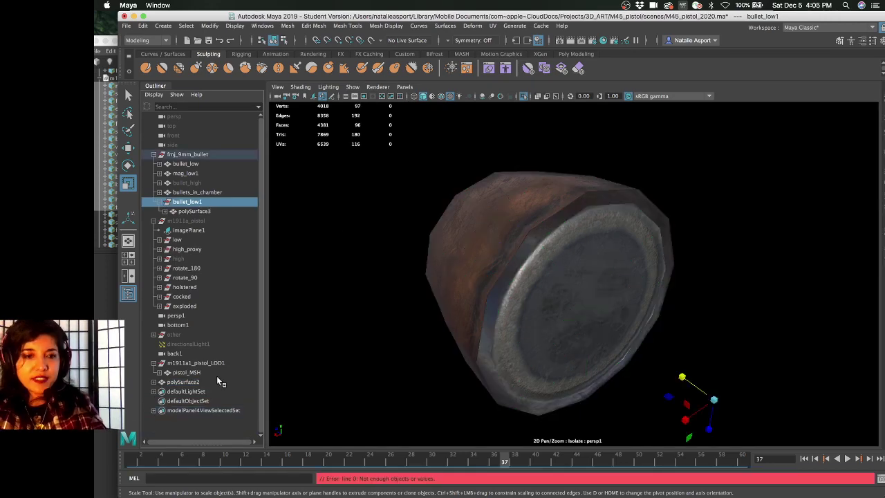
pyautogui.click(183, 382)
pyautogui.click(206, 203)
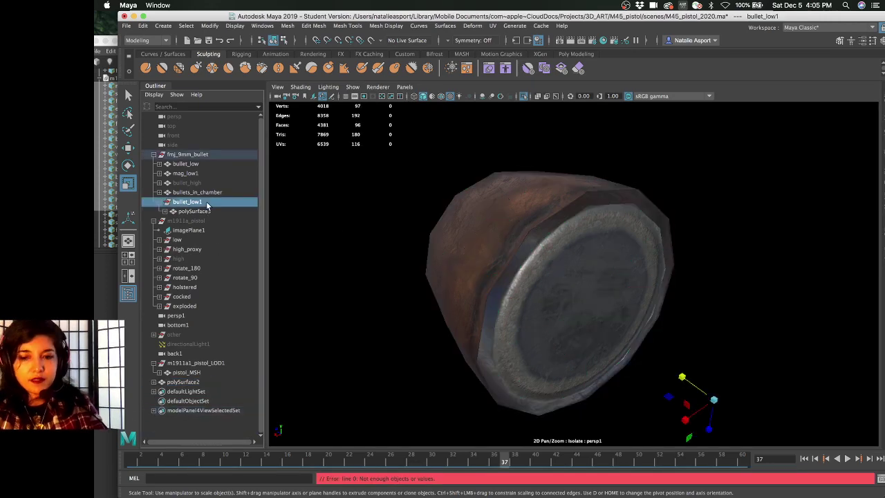
pyautogui.click(185, 381)
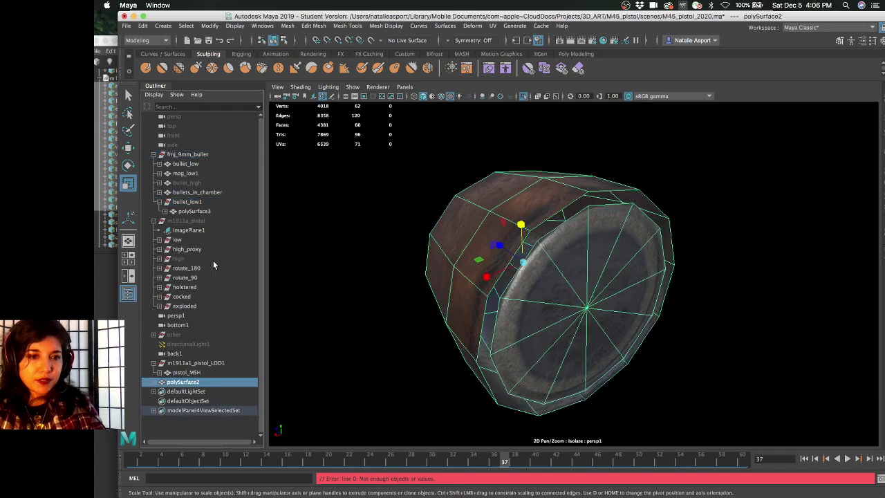
pyautogui.keyDown('ctrl'); pyautogui.click(212, 202); pyautogui.keyUp('ctrl')
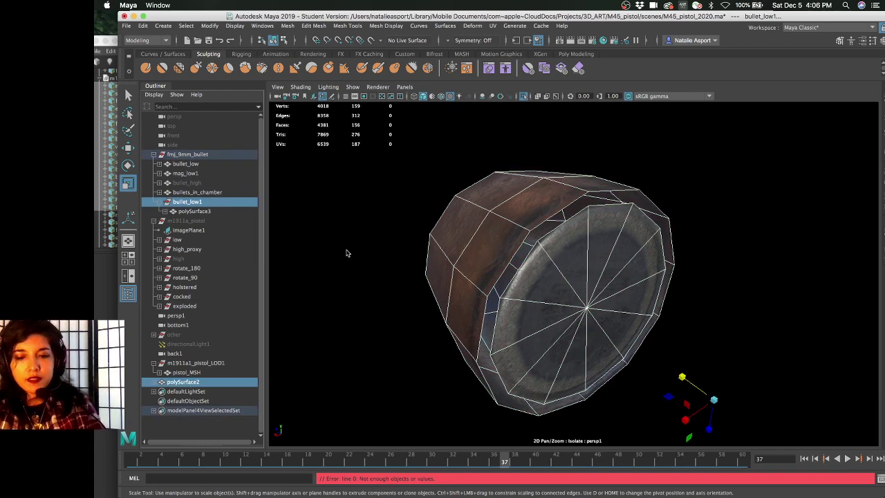
pyautogui.press('p')
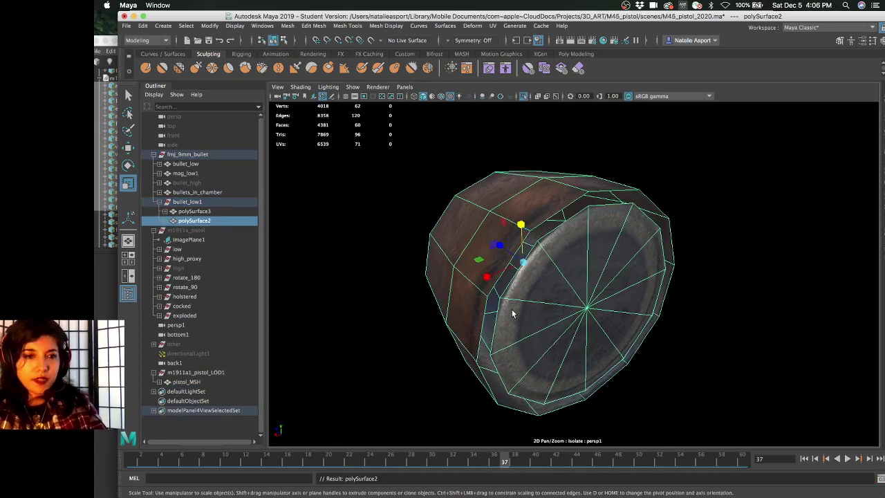
pyautogui.press('w')
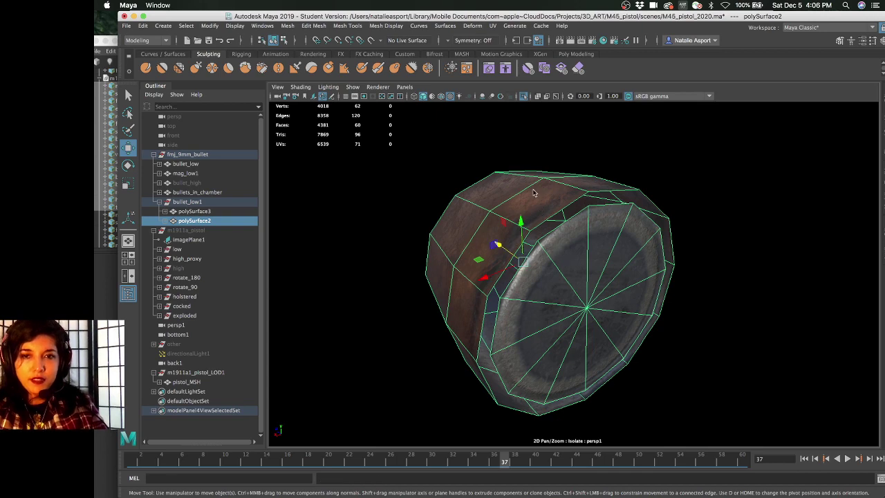
pyautogui.moveTo(533, 193); pyautogui.dragTo(488, 204, button='right')
pyautogui.doubleClick(556, 213)
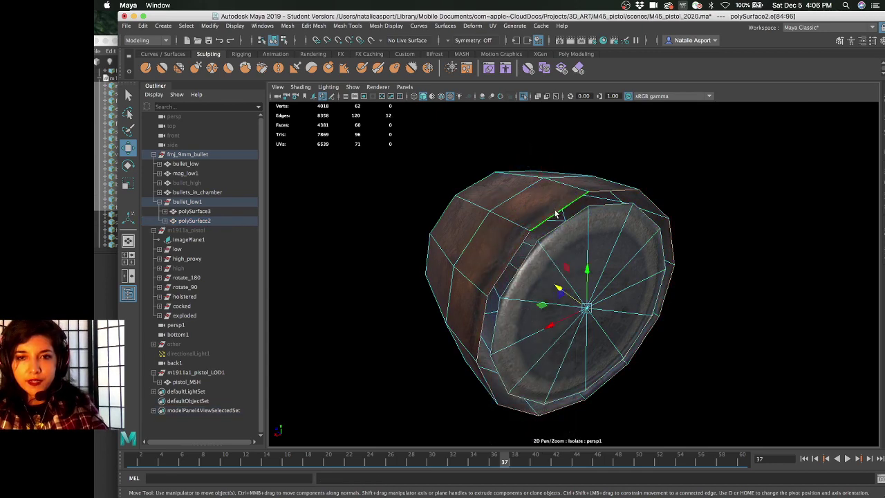
pyautogui.keyDown('alt'); pyautogui.moveTo(556, 294); pyautogui.dragTo(518, 218); pyautogui.keyUp('alt')
pyautogui.click(518, 205)
pyautogui.moveTo(517, 180); pyautogui.dragTo(538, 150, button='right')
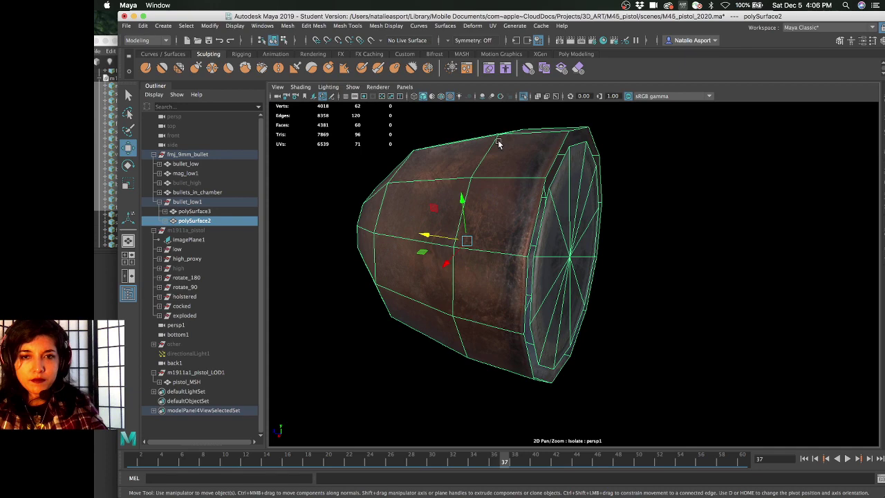
# Insert an edge loop around the copper tip right beside its open rear rim with the Multi-Cut tool
pyautogui.keyDown('alt'); pyautogui.moveTo(530, 147); pyautogui.dragTo(541, 187); pyautogui.keyUp('alt')
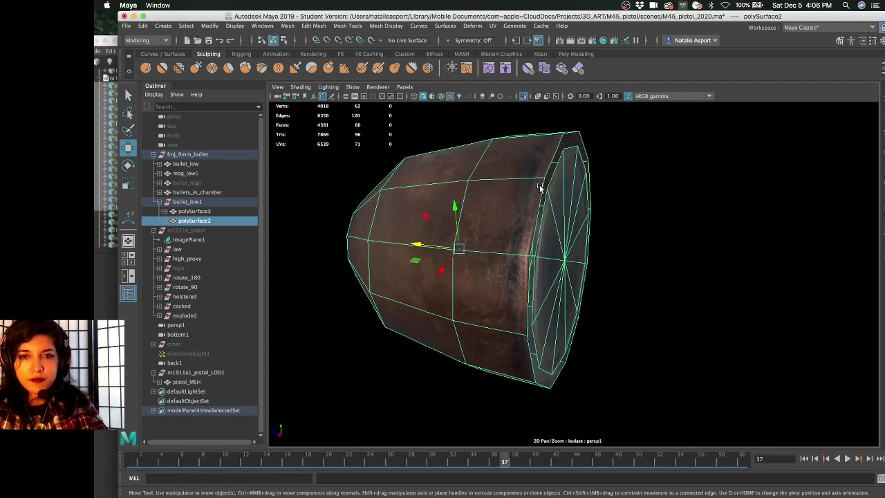
pyautogui.keyDown('shift'); pyautogui.moveTo(541, 160); pyautogui.dragTo(538, 181, button='right'); pyautogui.keyUp('shift')
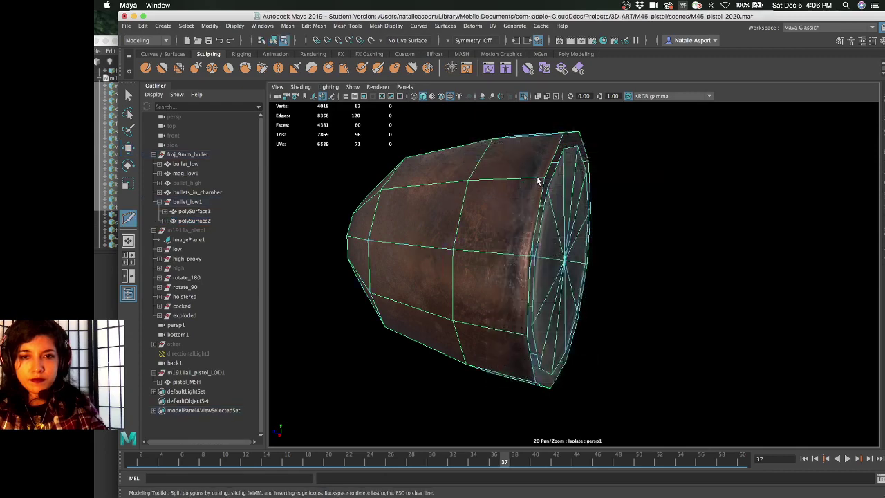
pyautogui.keyDown('alt'); pyautogui.moveTo(541, 181); pyautogui.dragTo(534, 183); pyautogui.keyUp('alt')
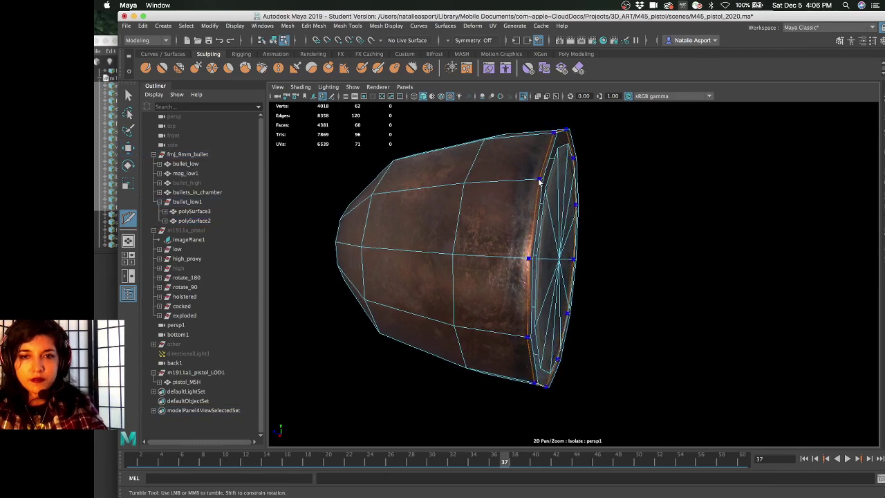
pyautogui.click(541, 182)
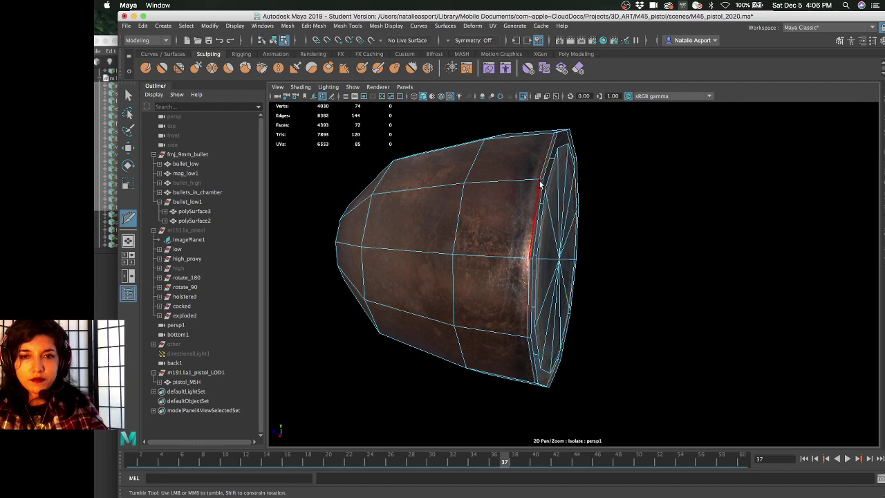
# Weld one rear border vertex of the copper tip to the matching outer vertex of the end disc with Target Weld
pyautogui.press('w')
pyautogui.keyDown('alt'); pyautogui.moveTo(576, 206); pyautogui.dragTo(546, 200); pyautogui.keyUp('alt')
pyautogui.moveTo(541, 181)
pyautogui.mouseDown(button='right')
pyautogui.moveTo(498, 145)
pyautogui.moveTo(534, 131)
pyautogui.moveTo(551, 190)
pyautogui.mouseUp(button='right')
pyautogui.click(548, 178)
pyautogui.moveTo(554, 199); pyautogui.dragTo(553, 203)
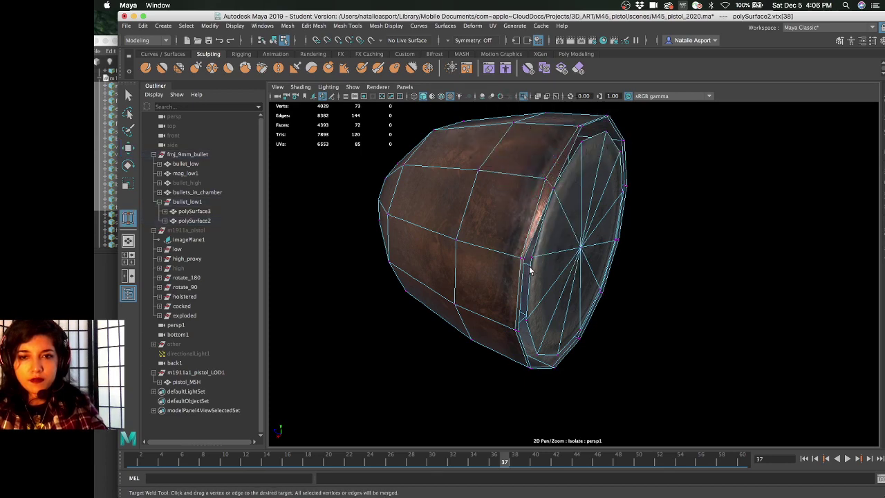
pyautogui.keyDown('alt'); pyautogui.moveTo(566, 240); pyautogui.dragTo(556, 239); pyautogui.keyUp('alt')
# Turn on Object X symmetry and select rim vertices to check how the selection mirrors
pyautogui.press('w')
pyautogui.moveTo(579, 194); pyautogui.dragTo(577, 161)
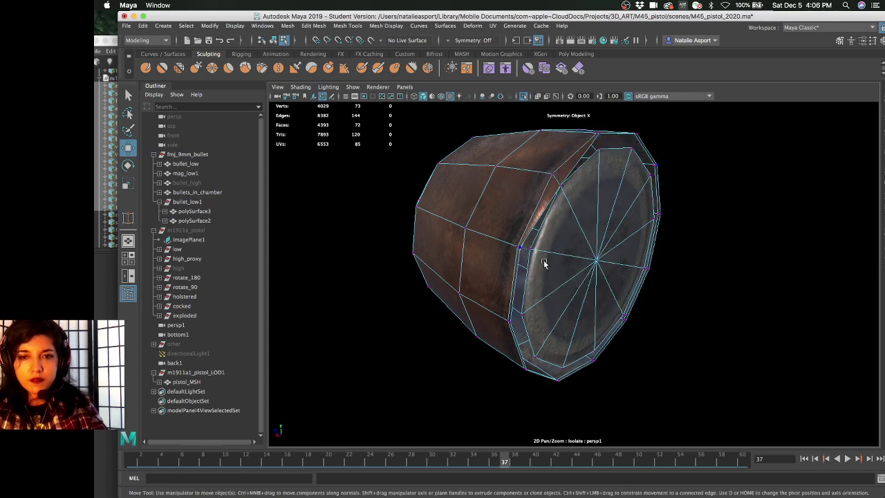
pyautogui.click(535, 250)
pyautogui.keyDown('alt'); pyautogui.moveTo(555, 258); pyautogui.dragTo(551, 238); pyautogui.keyUp('alt')
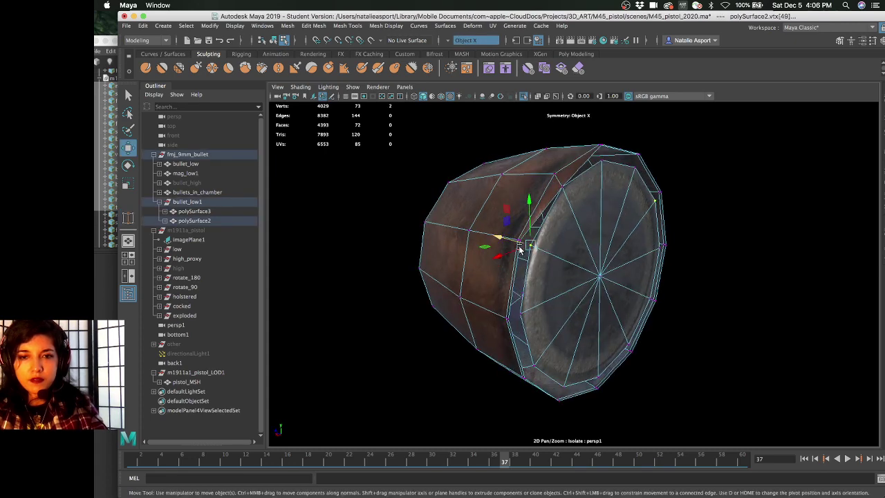
pyautogui.click(522, 239)
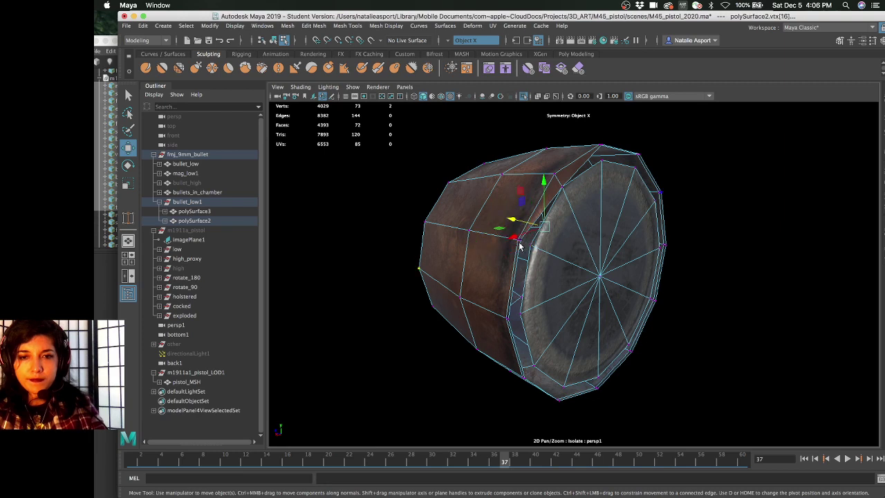
pyautogui.click(538, 235)
# Weld the first mirrored rear border vertices of the copper tip to the end disc with Target Weld
pyautogui.keyDown('shift'); pyautogui.moveTo(518, 181); pyautogui.dragTo(514, 163, button='right'); pyautogui.keyUp('shift')
pyautogui.moveTo(521, 241); pyautogui.dragTo(534, 249)
pyautogui.keyDown('alt'); pyautogui.moveTo(630, 160); pyautogui.dragTo(681, 148); pyautogui.keyUp('alt')
pyautogui.keyDown('alt'); pyautogui.moveTo(577, 277); pyautogui.dragTo(583, 259); pyautogui.keyUp('alt')
pyautogui.press('super+z')
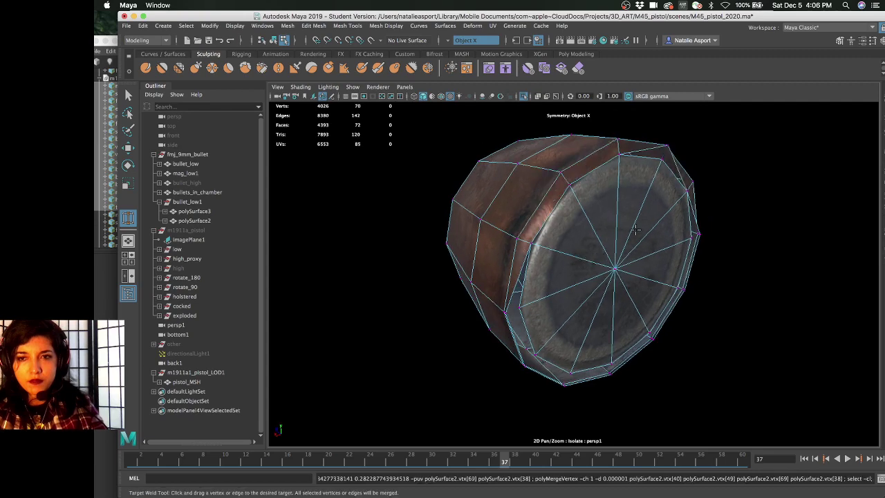
# Weld the side and lower rim vertices of the copper tip to the matching end disc vertices, keeping Object X symmetry on
pyautogui.keyDown('alt'); pyautogui.moveTo(606, 291); pyautogui.dragTo(616, 267); pyautogui.keyUp('alt')
pyautogui.keyDown('alt'); pyautogui.moveTo(669, 247); pyautogui.dragTo(619, 266, button='middle'); pyautogui.keyUp('alt')
pyautogui.keyDown('alt'); pyautogui.moveTo(619, 266); pyautogui.dragTo(553, 277); pyautogui.keyUp('alt')
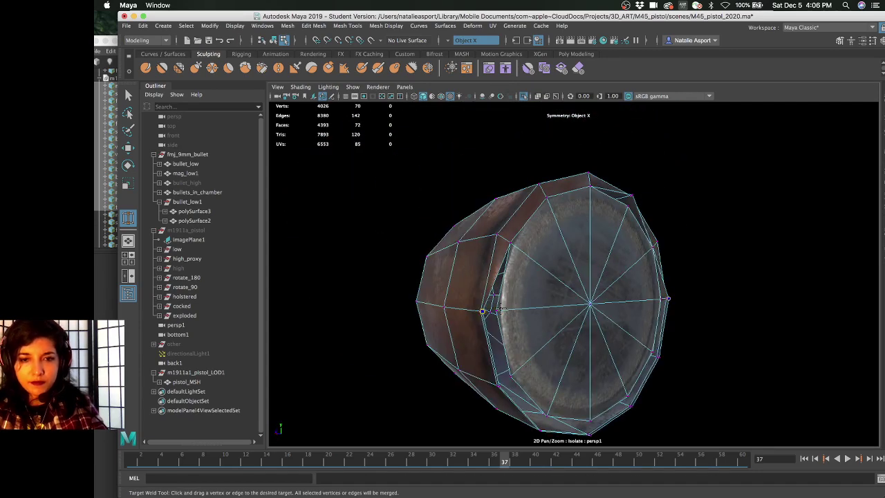
pyautogui.moveTo(498, 309); pyautogui.dragTo(492, 291)
pyautogui.keyDown('alt'); pyautogui.moveTo(492, 293); pyautogui.dragTo(535, 350); pyautogui.keyUp('alt')
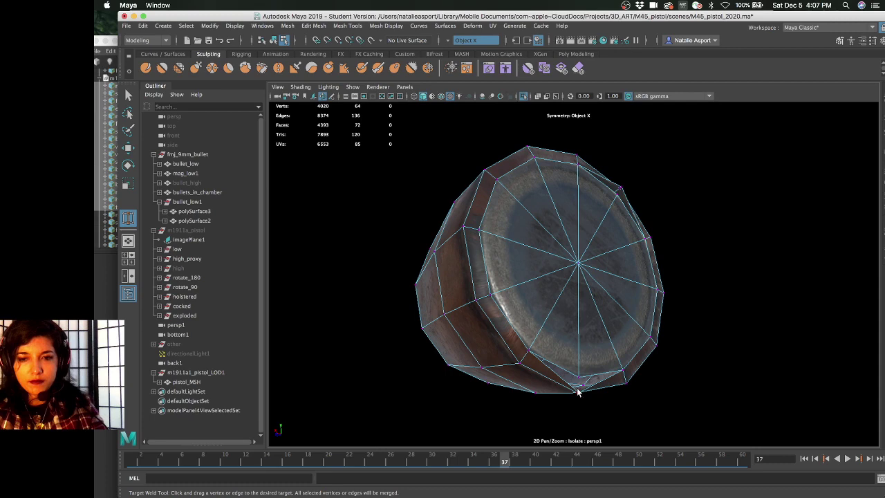
pyautogui.moveTo(578, 379); pyautogui.dragTo(578, 380)
# Turn symmetry off and weld the last open rim vertex to the matching outer vertex of the end disc
pyautogui.keyDown('alt'); pyautogui.moveTo(646, 246); pyautogui.dragTo(650, 212); pyautogui.keyUp('alt')
pyautogui.press('w')
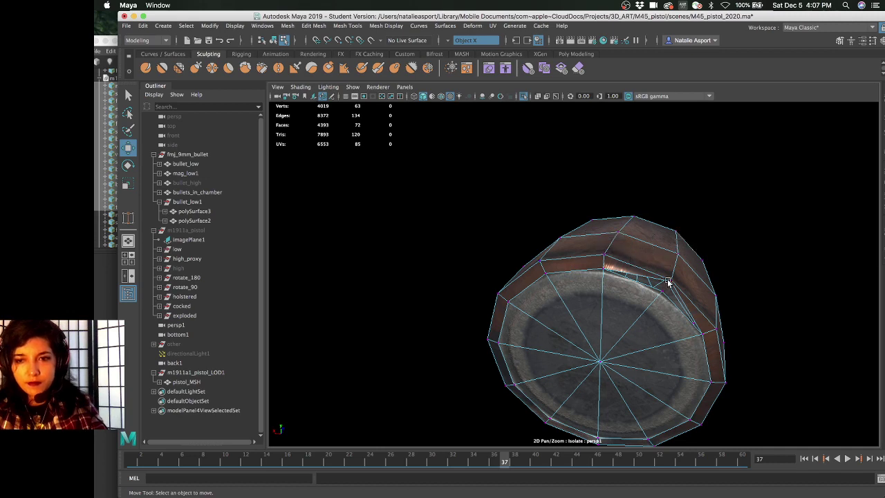
pyautogui.click(670, 280)
pyautogui.keyDown('alt'); pyautogui.moveTo(657, 274); pyautogui.dragTo(666, 270); pyautogui.keyUp('alt')
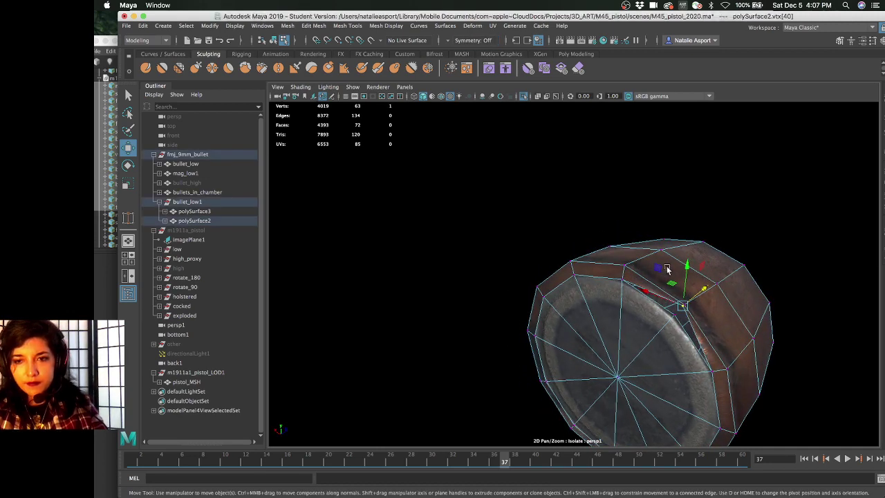
pyautogui.keyDown('shift'); pyautogui.moveTo(663, 241); pyautogui.dragTo(658, 239, button='right'); pyautogui.keyUp('shift')
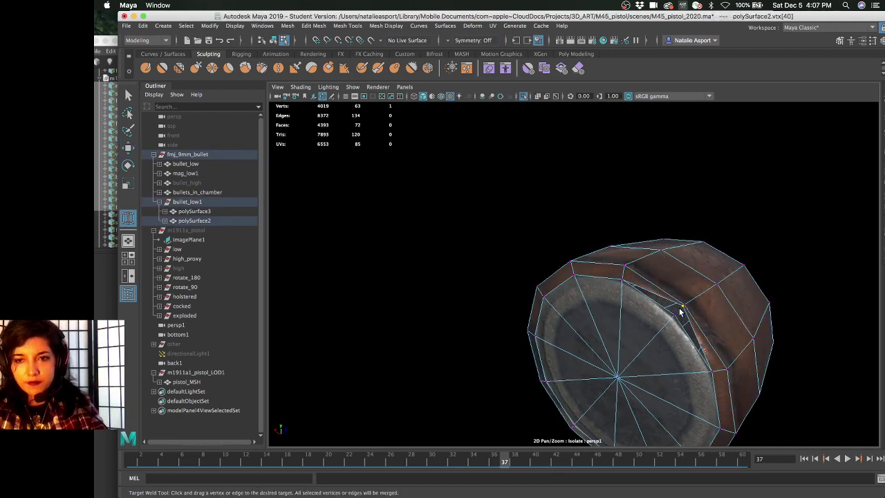
pyautogui.moveTo(665, 317); pyautogui.dragTo(664, 318)
pyautogui.press('w')
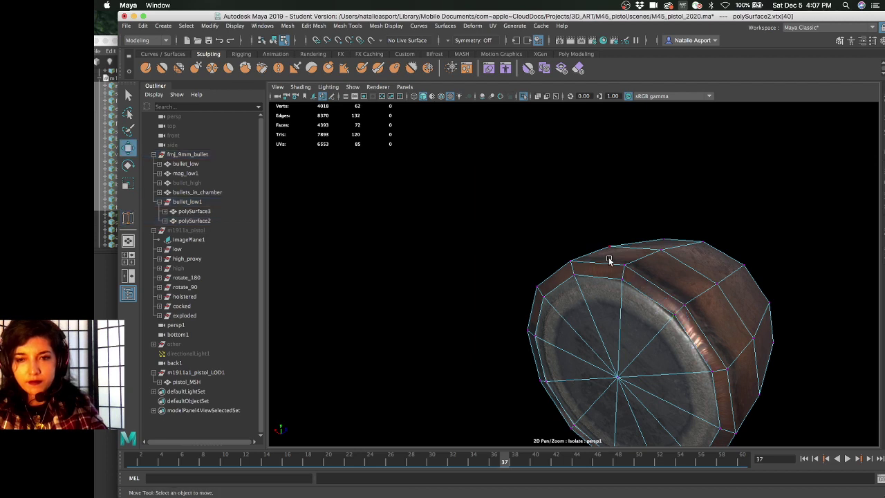
# Return to object mode and examine the welded rear of the copper tip from several angles
pyautogui.moveTo(607, 274)
pyautogui.mouseDown(button='right')
pyautogui.moveTo(640, 247)
pyautogui.moveTo(619, 271)
pyautogui.mouseUp(button='right')
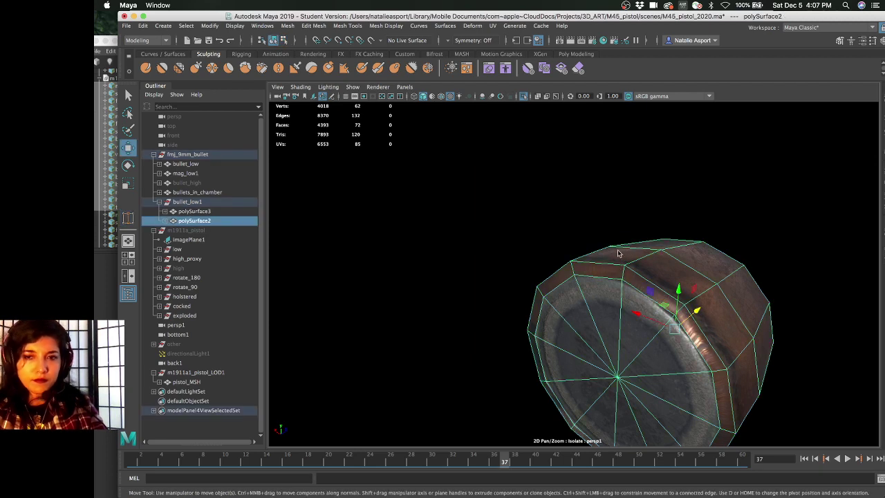
pyautogui.moveTo(618, 253); pyautogui.dragTo(618, 229)
pyautogui.click(532, 312)
pyautogui.keyDown('alt'); pyautogui.moveTo(558, 303); pyautogui.dragTo(654, 287); pyautogui.keyUp('alt')
pyautogui.scroll(-8, 622, 311)
pyautogui.click(622, 310)
pyautogui.scroll(-1, 630, 292)
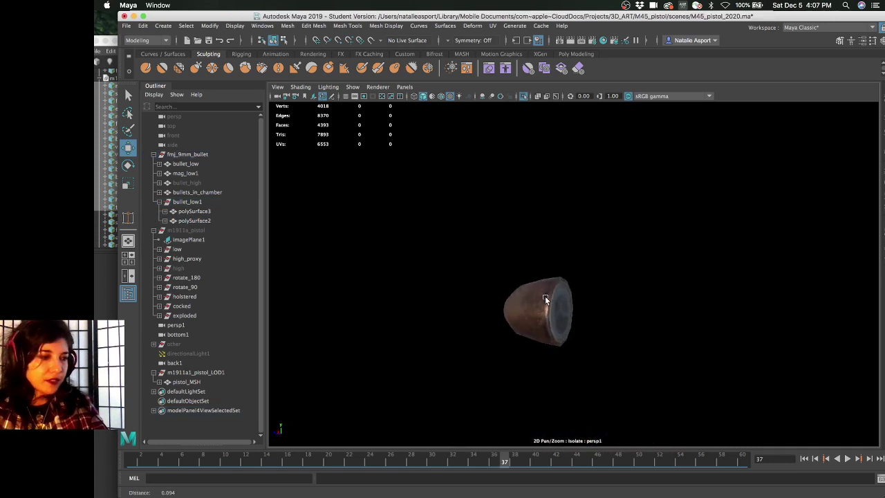
pyautogui.scroll(2, 545, 298)
pyautogui.keyDown('alt'); pyautogui.moveTo(546, 300); pyautogui.dragTo(563, 322); pyautogui.keyUp('alt')
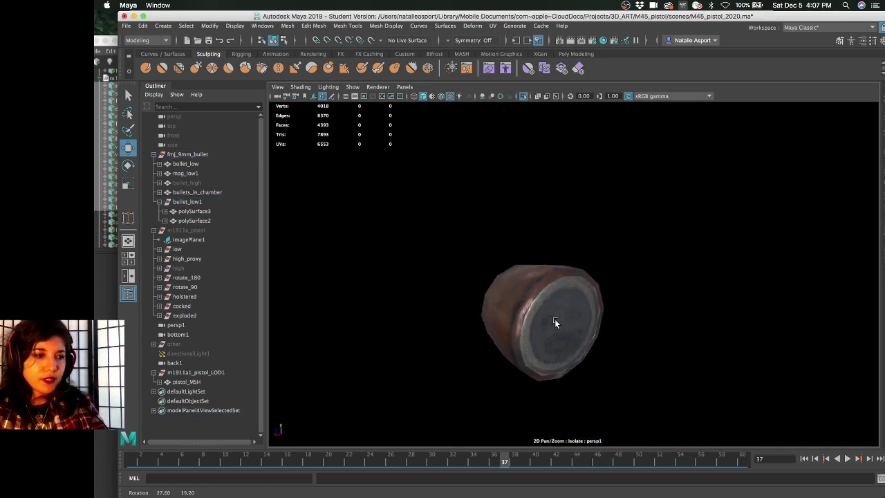
pyautogui.keyDown('alt'); pyautogui.moveTo(569, 316); pyautogui.dragTo(569, 311, button='middle'); pyautogui.keyUp('alt')
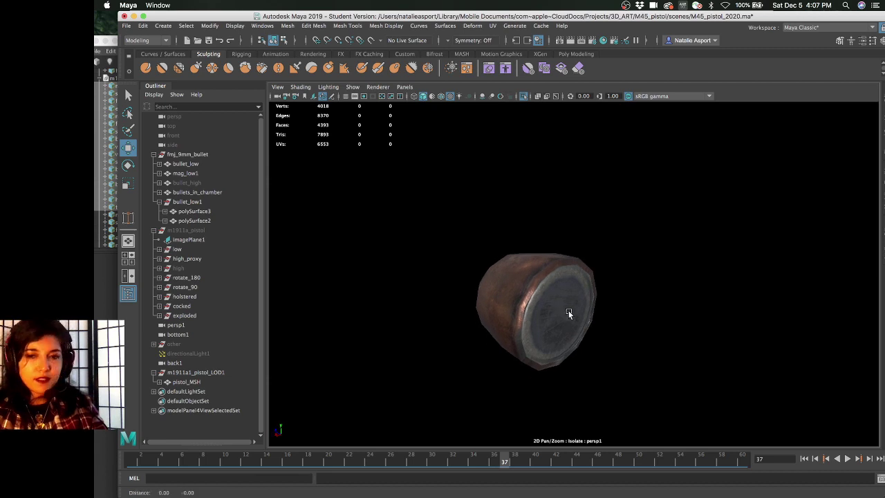
pyautogui.keyDown('alt'); pyautogui.moveTo(569, 310); pyautogui.dragTo(561, 289); pyautogui.keyUp('alt')
pyautogui.click(562, 290)
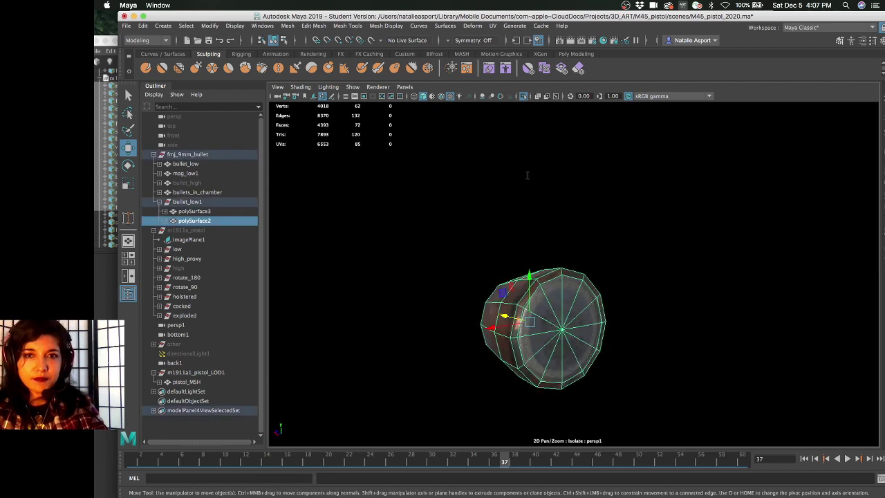
# Turn off isolation and rename the casing mesh polySurface3 as casing
pyautogui.click(524, 96)
pyautogui.keyDown('alt'); pyautogui.moveTo(510, 269); pyautogui.dragTo(594, 298); pyautogui.keyUp('alt')
pyautogui.click(614, 290)
pyautogui.doubleClick(197, 211)
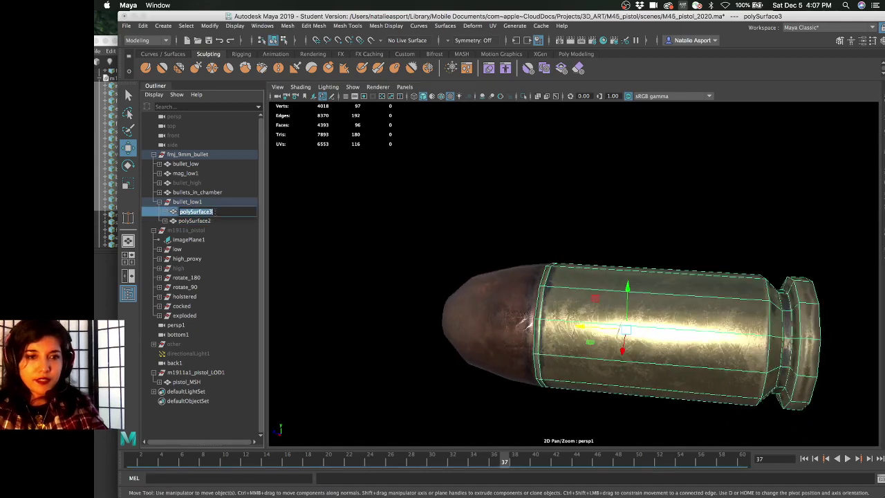
pyautogui.write('casing')
pyautogui.press('Return')
# Rename the bullet_low1 group as cartridge
pyautogui.doubleClick(201, 202)
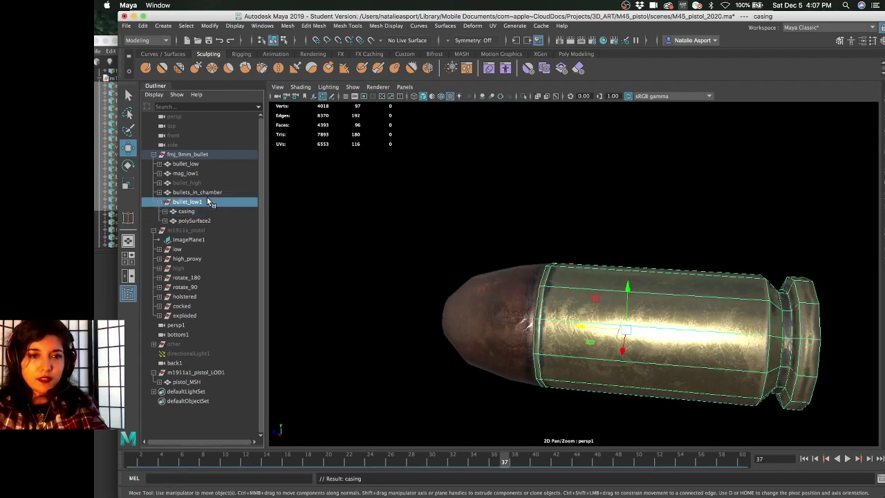
pyautogui.write('car')
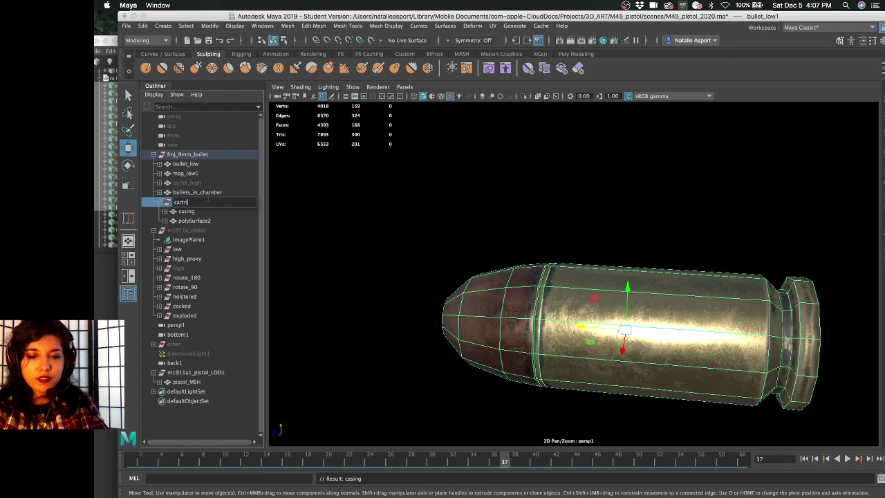
pyautogui.write('tridge')
pyautogui.press('Return')
# Rename the copper tip mesh polySurface2 as bullet_msh
pyautogui.doubleClick(193, 221)
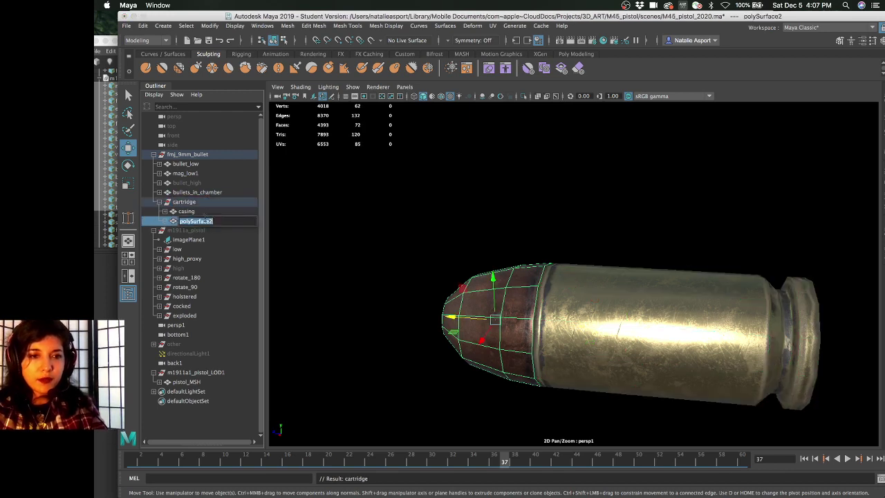
pyautogui.write('bullet1')
pyautogui.press('Return')
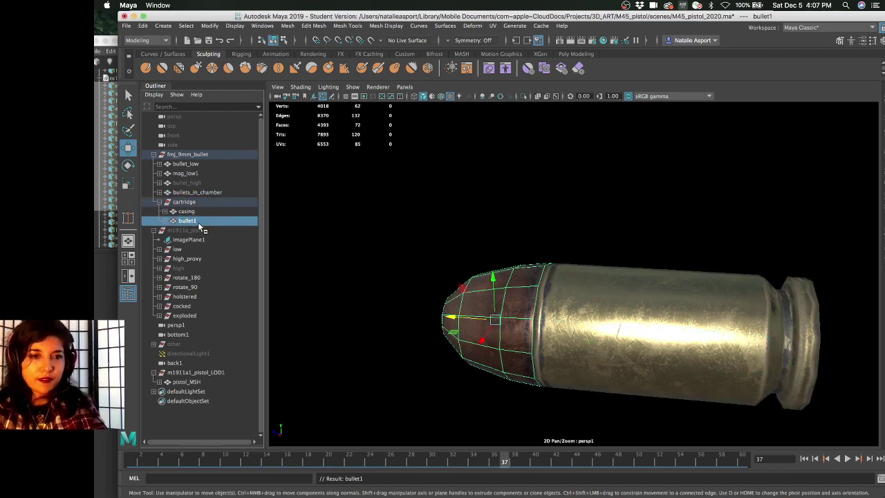
pyautogui.doubleClick(202, 220)
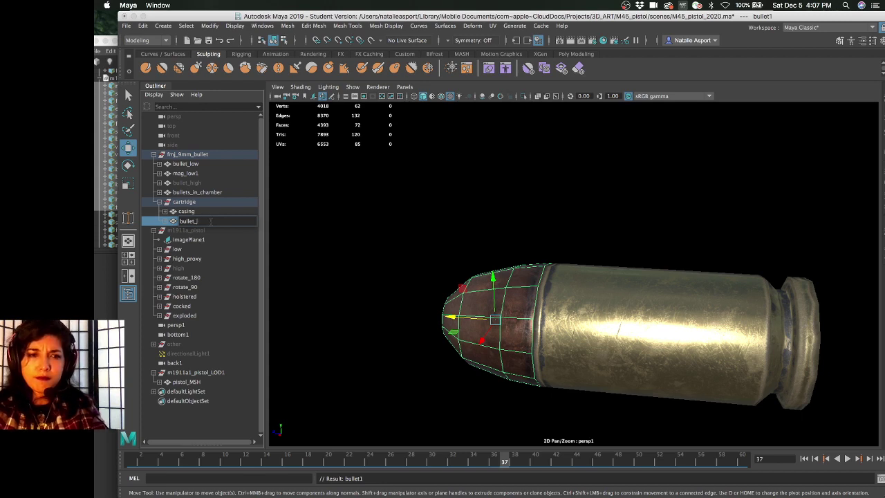
pyautogui.write('bullet_msh')
pyautogui.press('Return')
# Clear the selection and save the scene
pyautogui.click(445, 266)
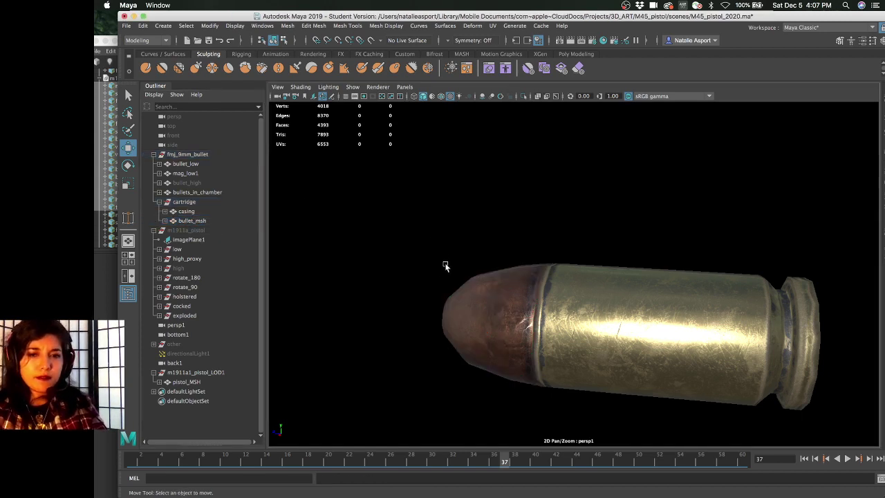
pyautogui.press('super+s')
pyautogui.click(465, 271)
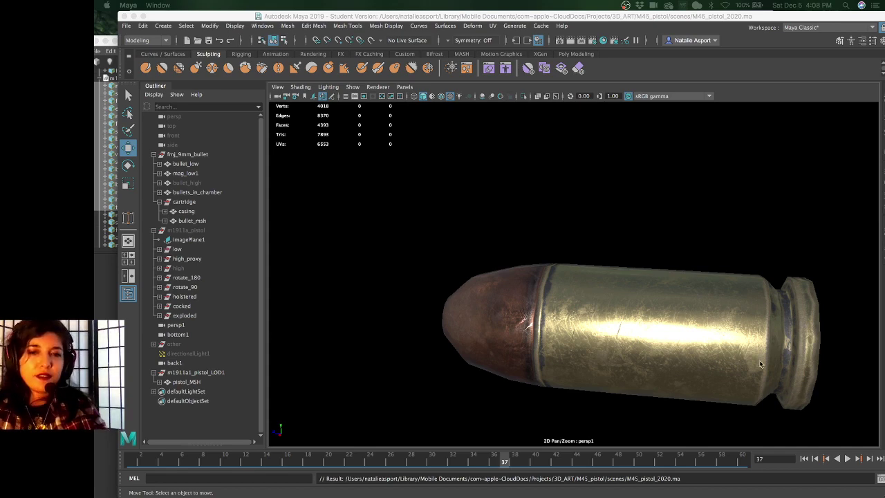
# Try moving the casing and bullet_msh apart to demonstrate that they are separate pieces
pyautogui.click(760, 364)
pyautogui.click(676, 331)
pyautogui.keyDown('alt'); pyautogui.moveTo(640, 342); pyautogui.dragTo(635, 346); pyautogui.keyUp('alt')
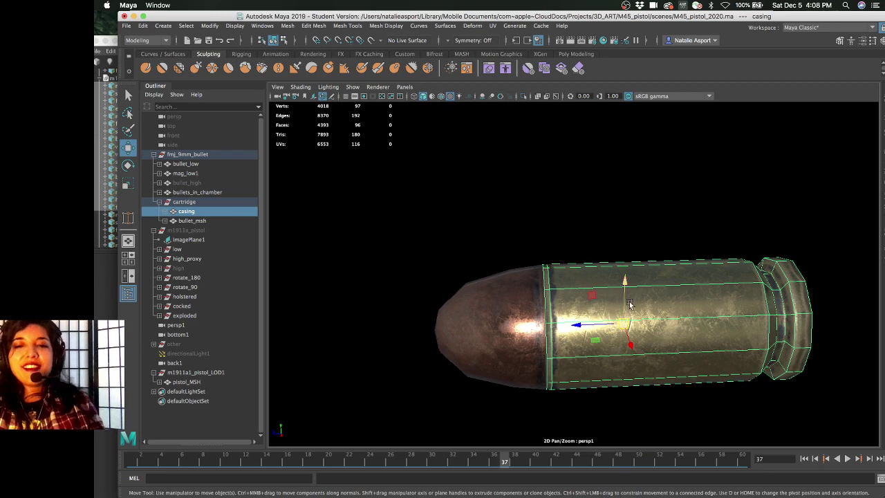
pyautogui.moveTo(581, 325); pyautogui.dragTo(627, 333)
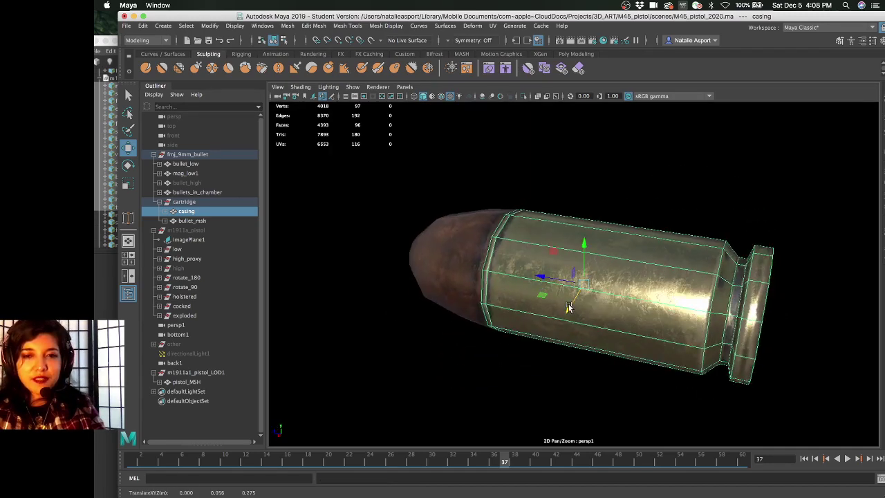
pyautogui.keyDown('alt'); pyautogui.moveTo(571, 307); pyautogui.dragTo(494, 312); pyautogui.keyUp('alt')
pyautogui.click(238, 220)
pyautogui.keyDown('alt'); pyautogui.moveTo(415, 287); pyautogui.dragTo(472, 275); pyautogui.keyUp('alt')
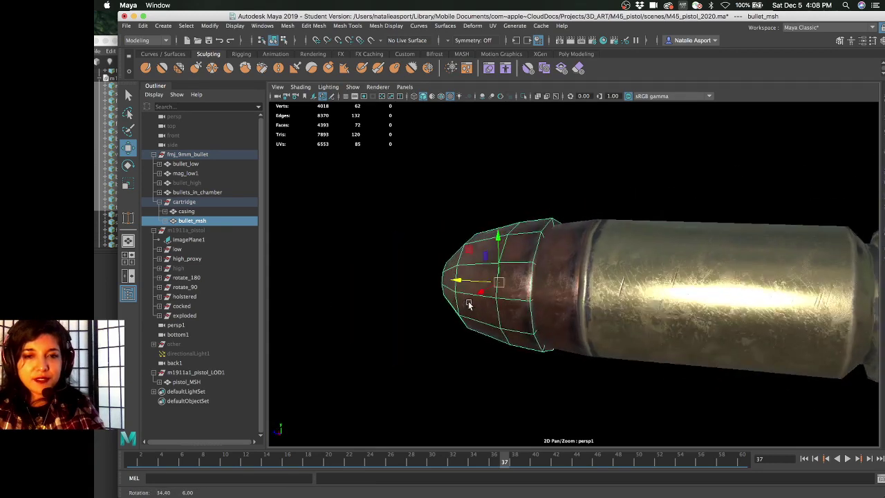
pyautogui.moveTo(496, 242); pyautogui.dragTo(503, 293)
pyautogui.hotkey('ctrl', 'z')
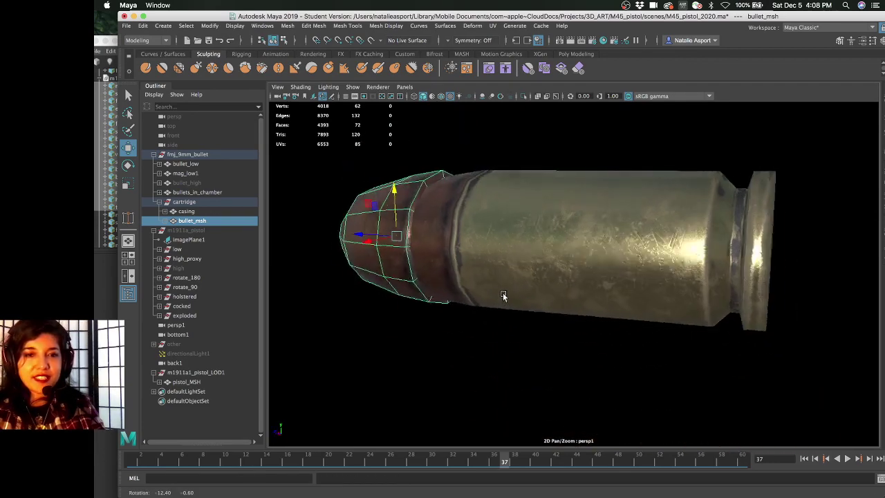
pyautogui.hotkey('ctrl', 'z')
# Select the casing and the original bullet_low in turn to check how the overlapping meshes are divided
pyautogui.click(569, 216)
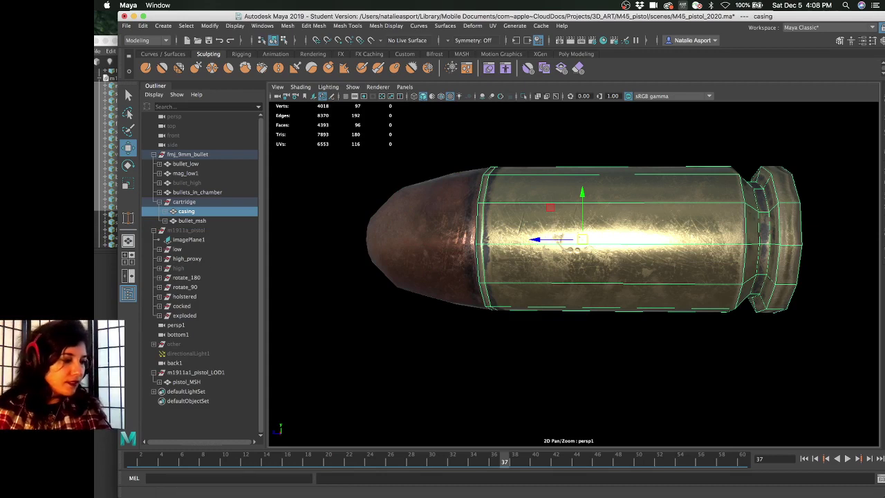
pyautogui.click(457, 310)
pyautogui.click(469, 214)
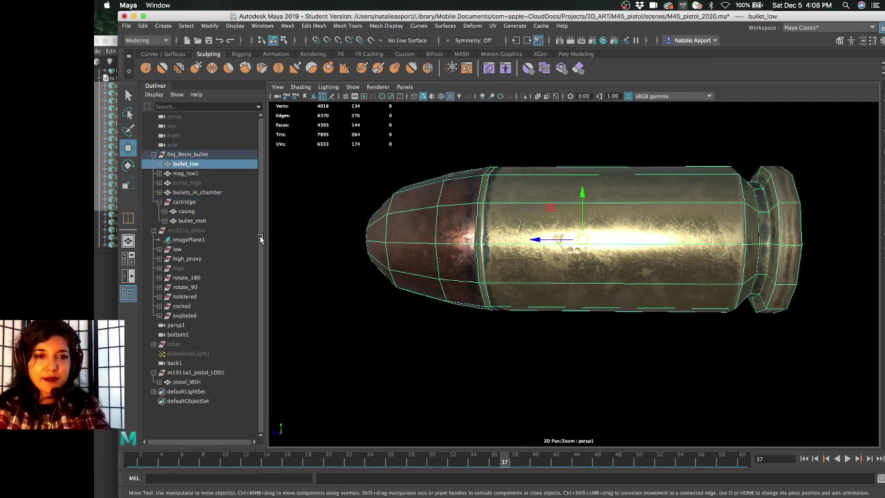
pyautogui.click(656, 253)
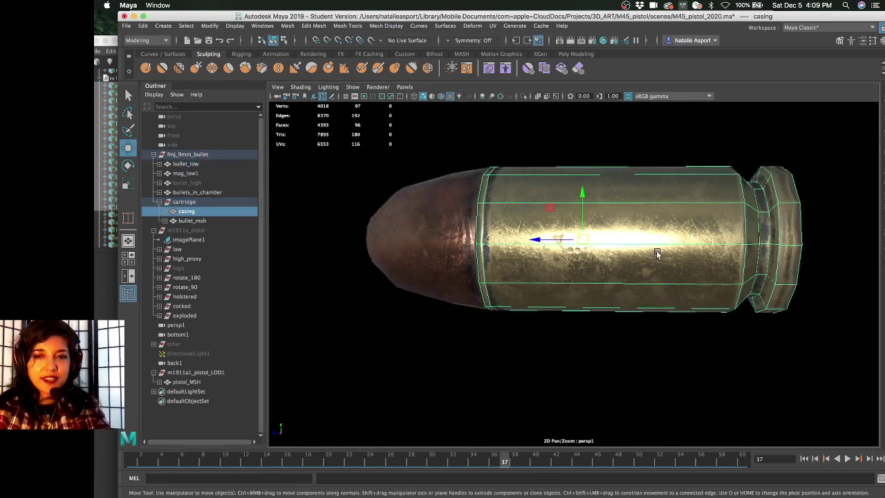
pyautogui.keyDown('alt'); pyautogui.moveTo(654, 273); pyautogui.dragTo(664, 277); pyautogui.keyUp('alt')
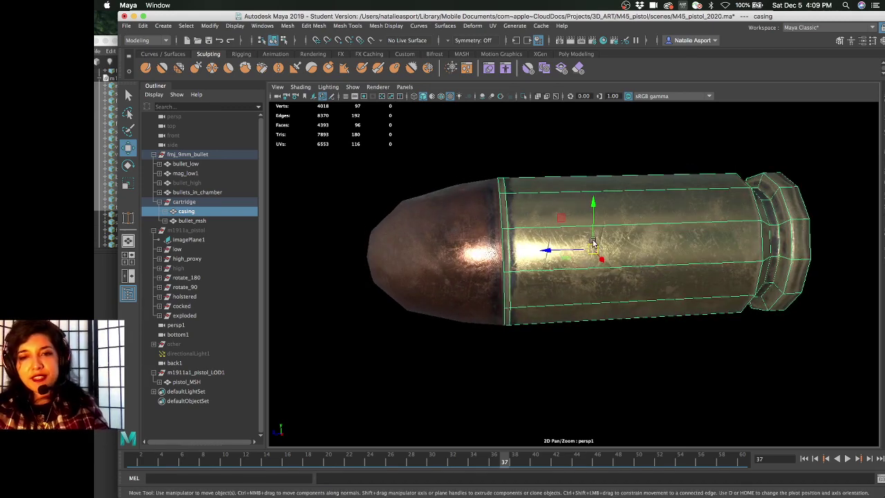
pyautogui.keyDown('alt'); pyautogui.moveTo(595, 243); pyautogui.dragTo(322, 228); pyautogui.keyUp('alt')
pyautogui.hotkey('ctrl', 'z')
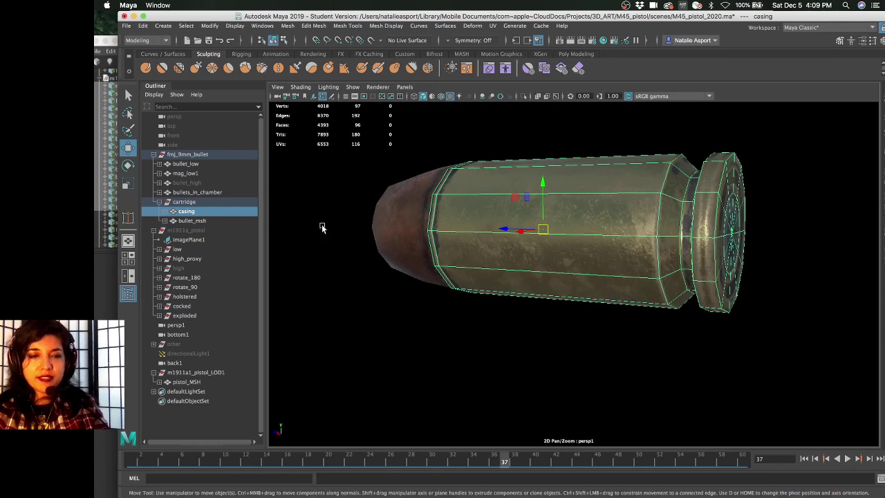
# Select the cartridge group and save the scene, accepting the student version notice
pyautogui.click(221, 200)
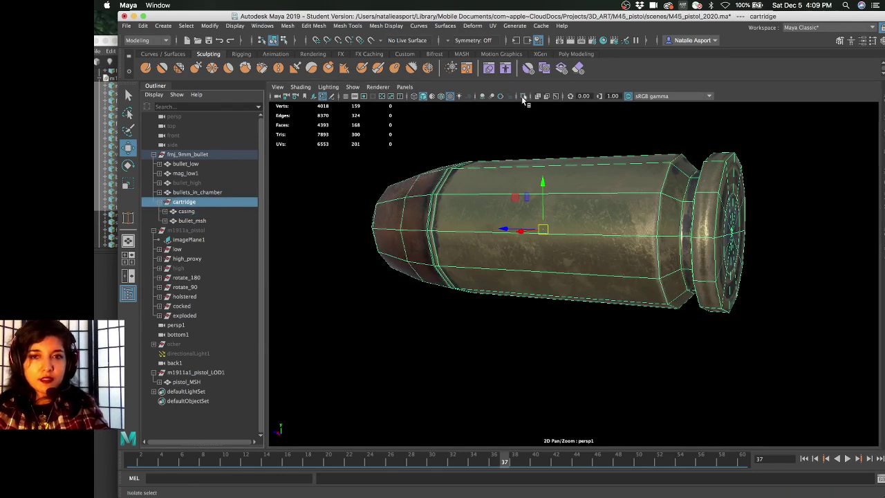
pyautogui.keyDown('alt'); pyautogui.moveTo(506, 213); pyautogui.dragTo(506, 213, button='right'); pyautogui.keyUp('alt')
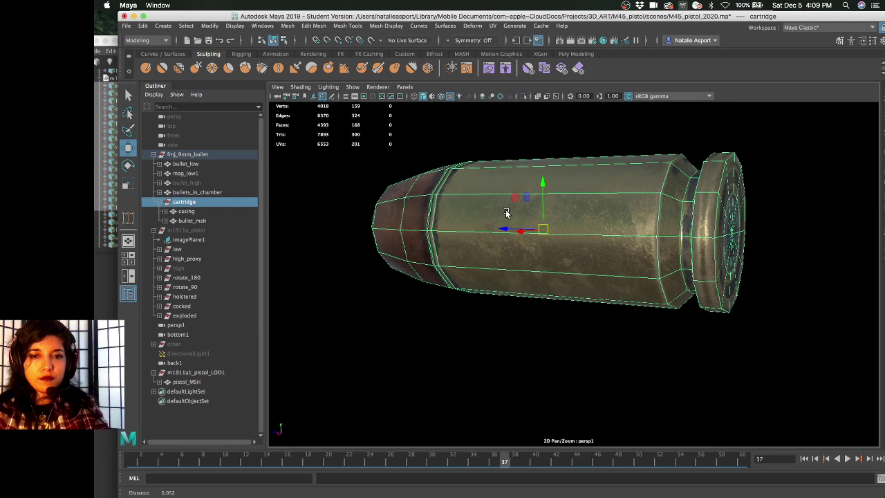
pyautogui.scroll(-10, 691, 265)
pyautogui.press('q')
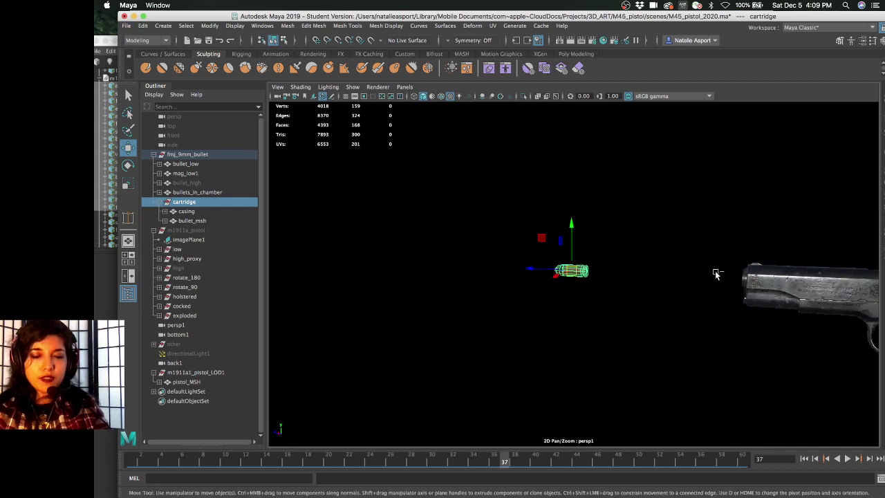
pyautogui.press('super+s')
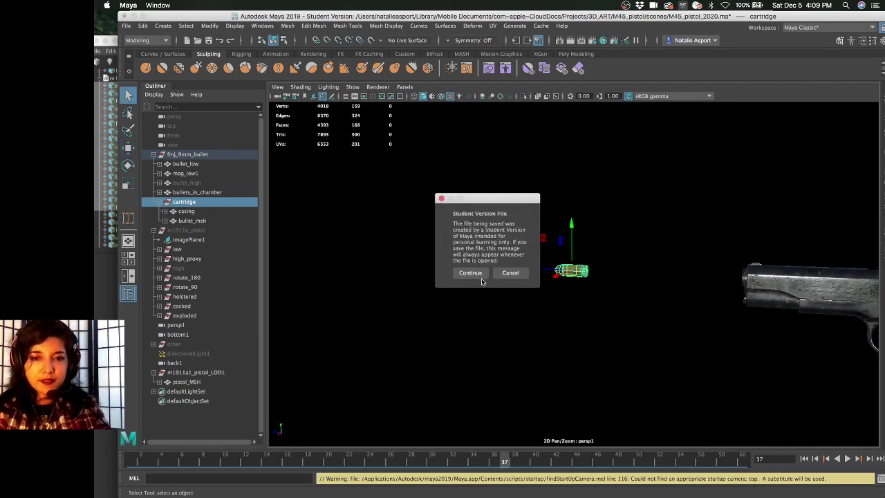
pyautogui.click(475, 274)
# Switch to Substance Painter, raise its window to full view and zoom in on the magazine's UV shell with the holes
pyautogui.moveTo(513, 492)
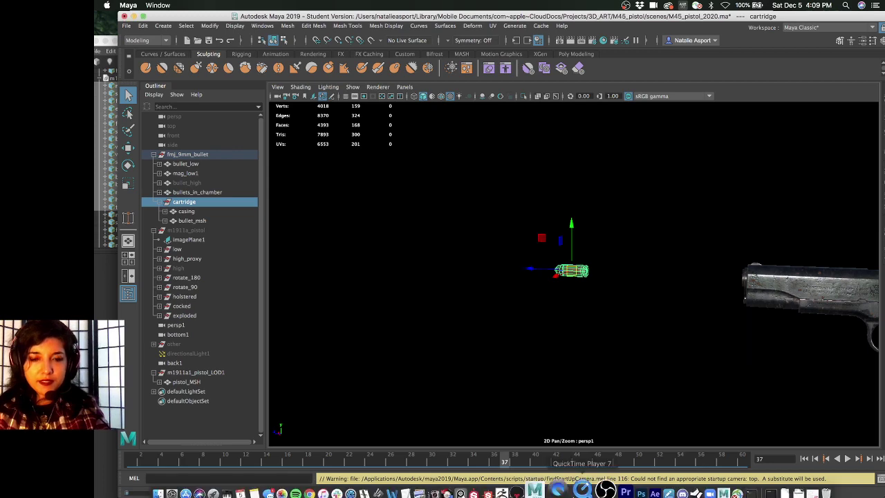
pyautogui.click(503, 485)
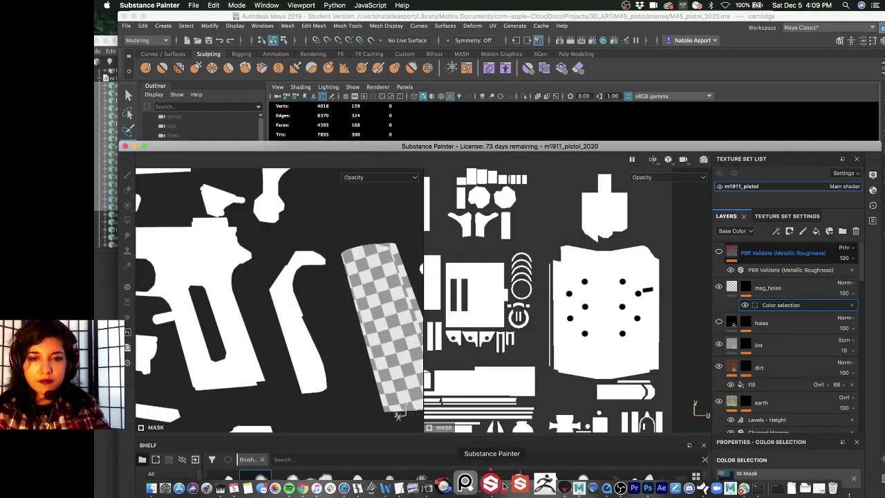
pyautogui.moveTo(623, 151); pyautogui.dragTo(623, 11)
pyautogui.keyDown('alt'); pyautogui.moveTo(600, 226); pyautogui.dragTo(551, 210, button='middle'); pyautogui.keyUp('alt')
pyautogui.keyDown('alt'); pyautogui.moveTo(551, 210); pyautogui.dragTo(663, 239, button='right'); pyautogui.keyUp('alt')
pyautogui.scroll(3, 551, 199)
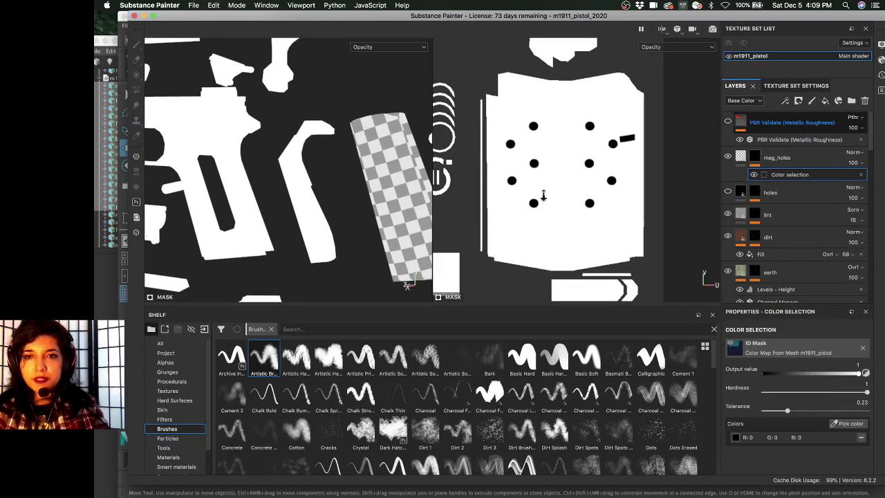
# Survey the magazine's UV shell and the full UV layout in the opacity view to locate the transparent areas
pyautogui.scroll(-5, 551, 139)
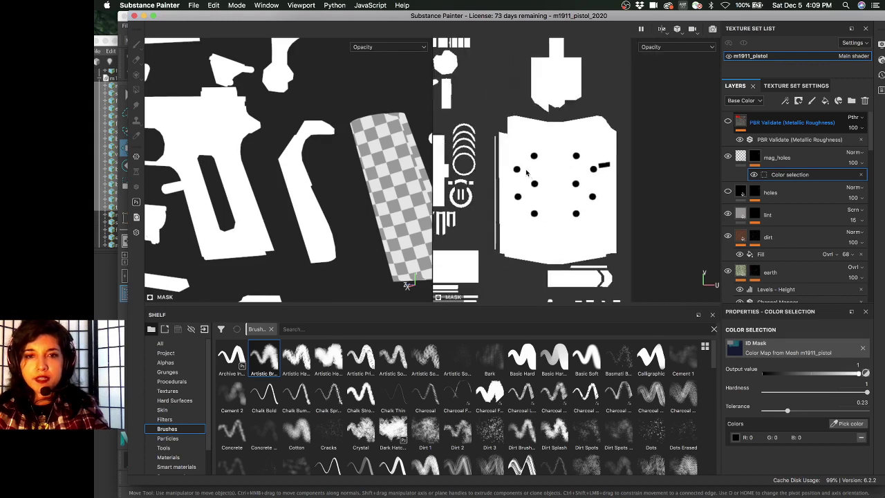
pyautogui.scroll(-5, 551, 138)
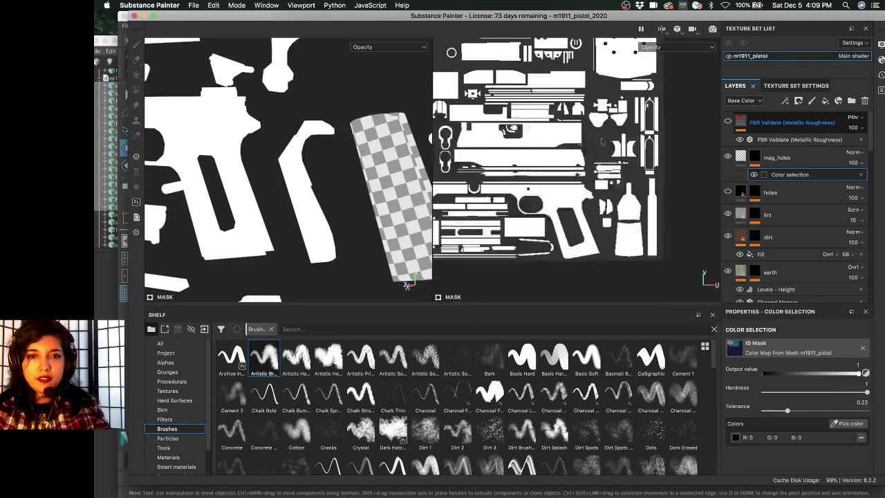
pyautogui.scroll(3, 553, 203)
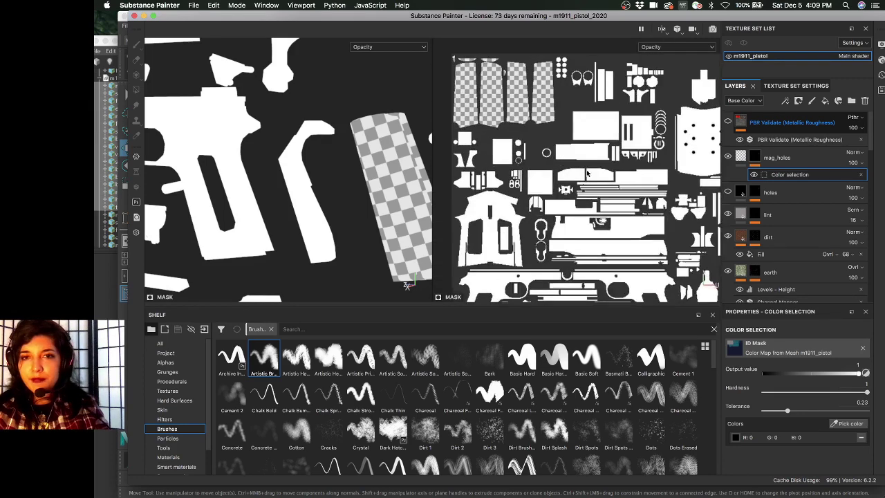
pyautogui.scroll(-4, 760, 243)
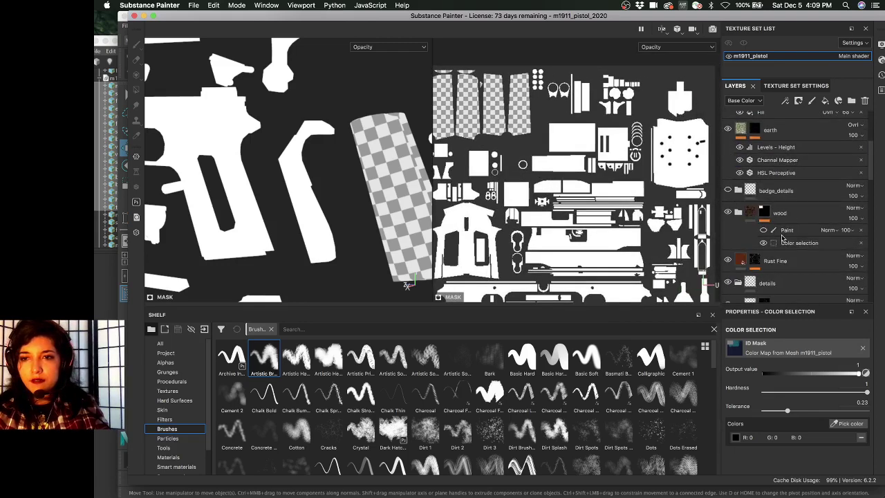
# Select the Base fill layer inside the Wood Walnut folder and review its material channels
pyautogui.scroll(-3, 794, 213)
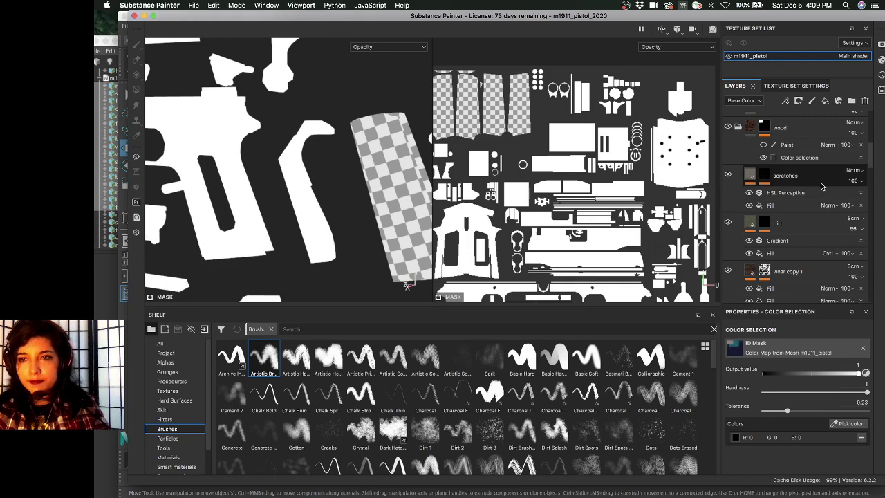
pyautogui.scroll(-5, 813, 207)
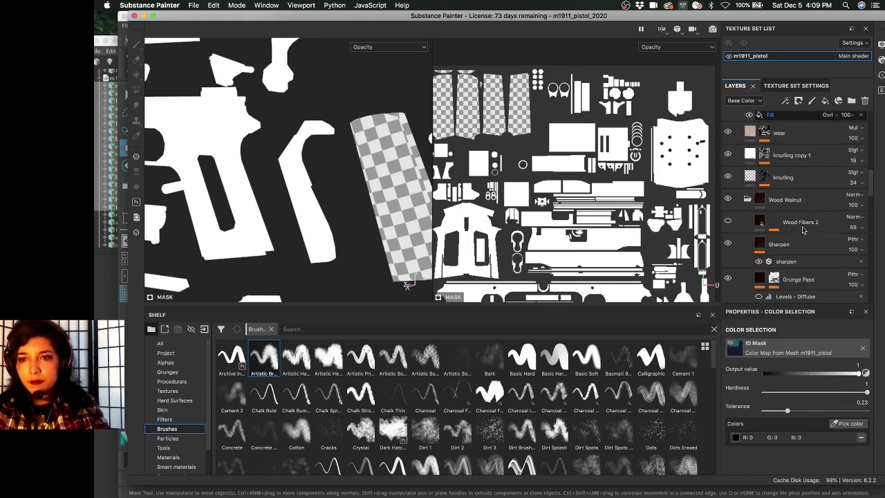
pyautogui.scroll(-5, 792, 218)
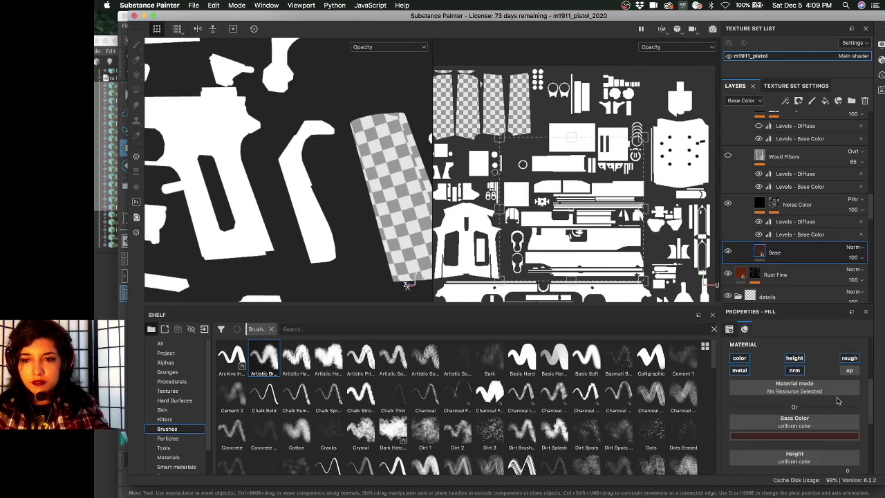
pyautogui.scroll(-2, 771, 446)
pyautogui.scroll(-4, 769, 446)
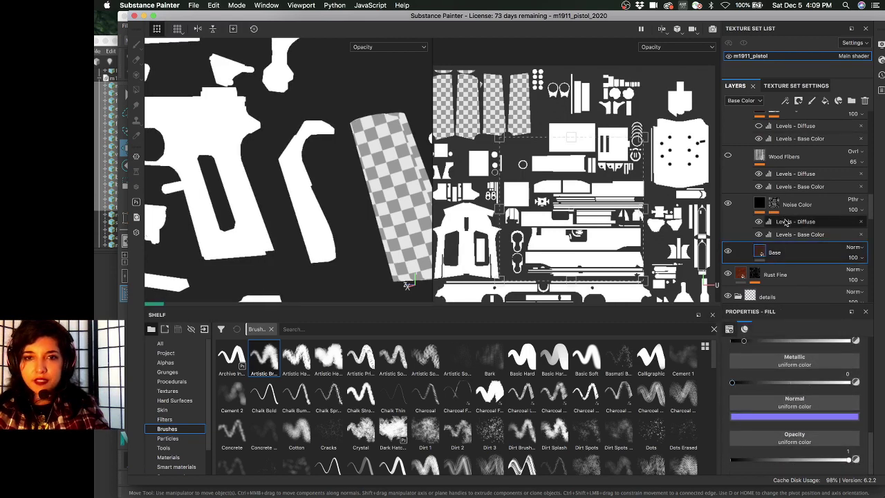
# Collapse the Wood Walnut folder inside the wood group
pyautogui.scroll(4, 790, 180)
pyautogui.scroll(7, 791, 179)
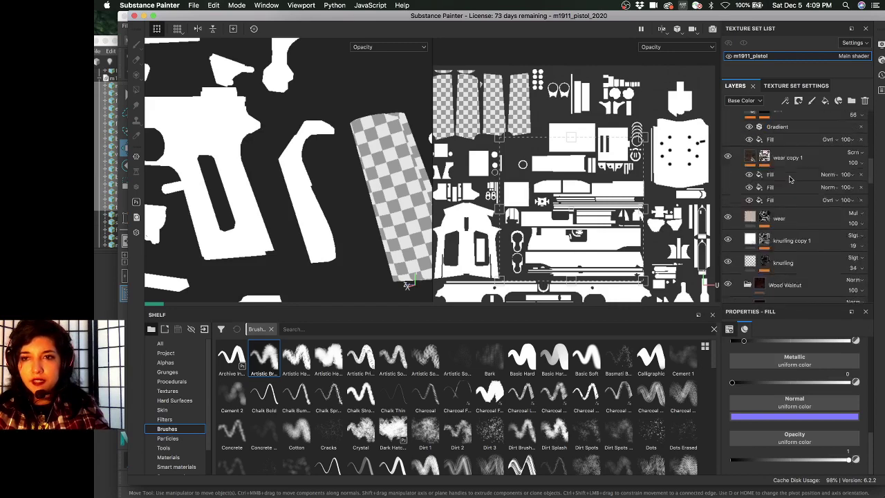
pyautogui.scroll(-1, 792, 180)
pyautogui.click(774, 185)
pyautogui.scroll(-6, 780, 191)
pyautogui.scroll(2, 779, 193)
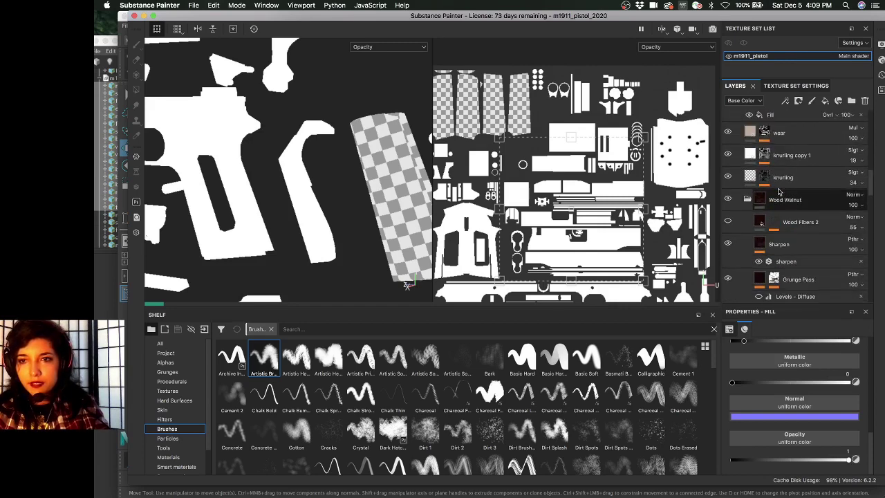
pyautogui.click(751, 200)
pyautogui.scroll(5, 789, 193)
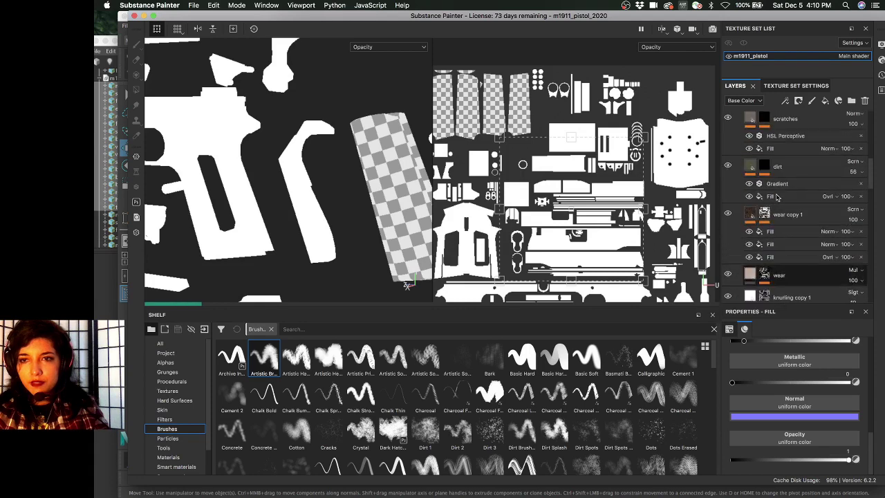
# Select the holes layer, then the mag_holes layer's Color selection effect, to compare them with the magazine's opacity
pyautogui.click(739, 160)
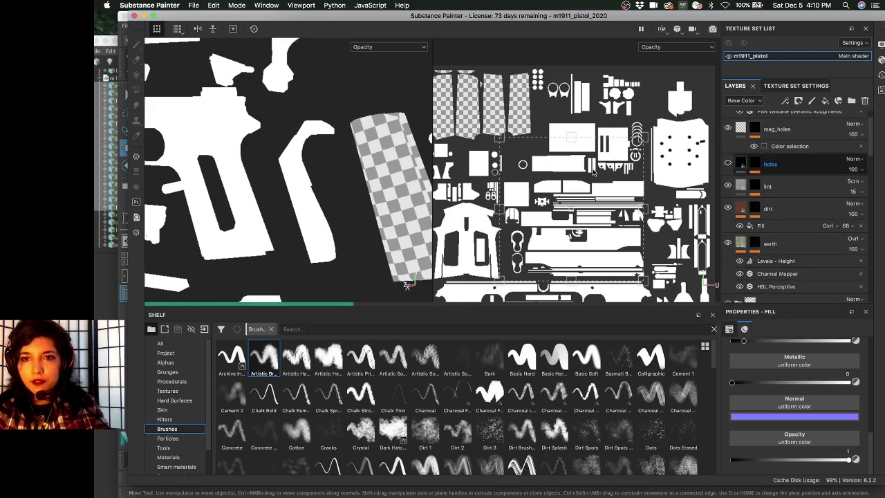
pyautogui.scroll(3, 623, 163)
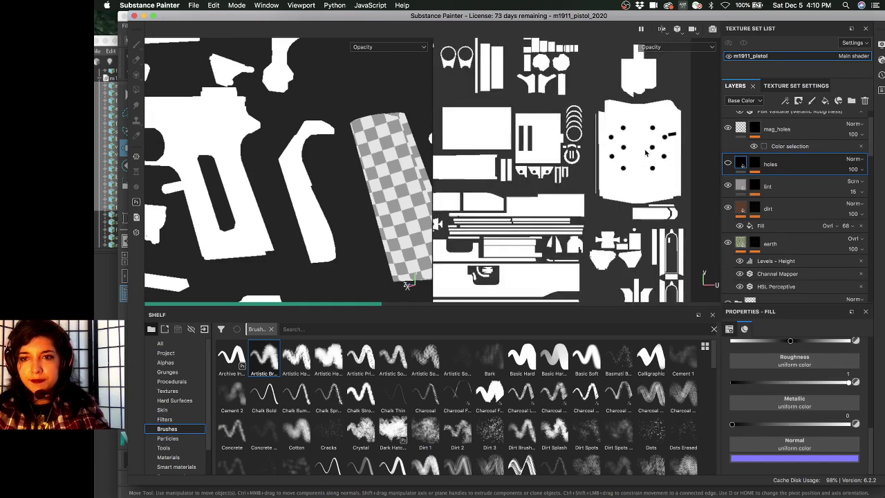
pyautogui.scroll(3, 646, 154)
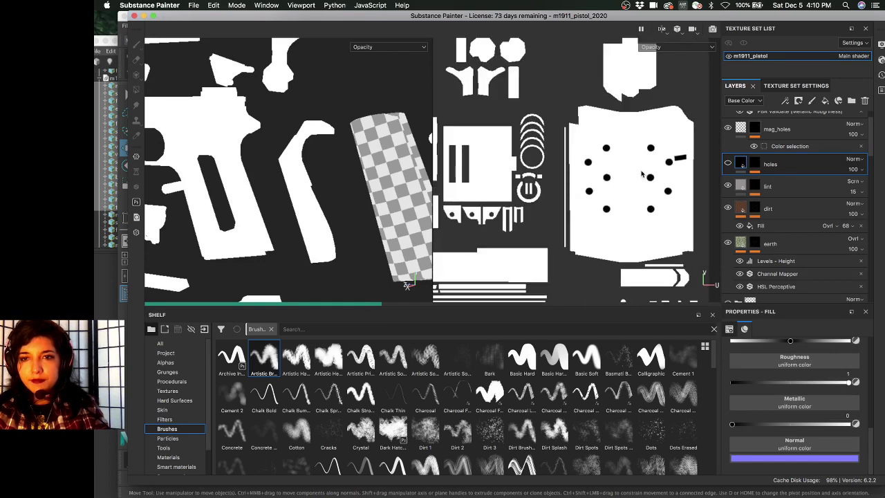
pyautogui.scroll(1, 789, 178)
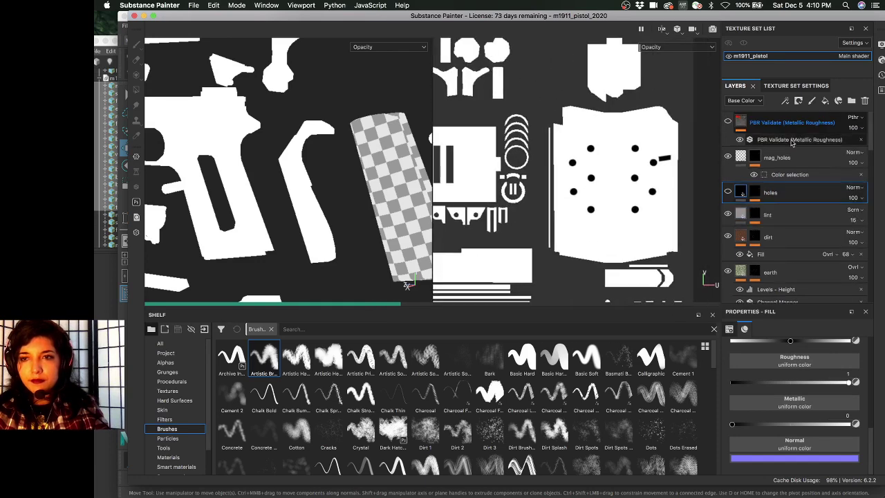
pyautogui.click(789, 175)
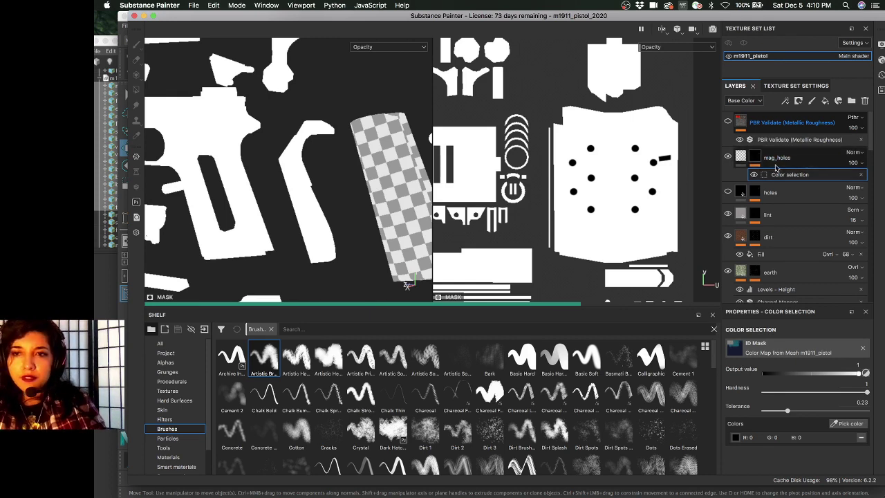
pyautogui.scroll(-2, 781, 164)
pyautogui.scroll(2, 781, 164)
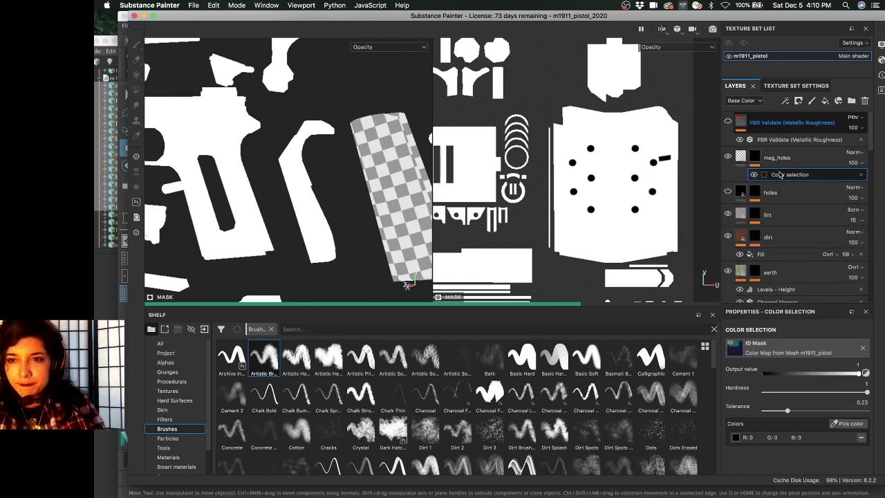
# Display the mag_holes layer's mask in the viewports and examine the masked holes on the magazine's UV shell
pyautogui.rightClick(781, 176)
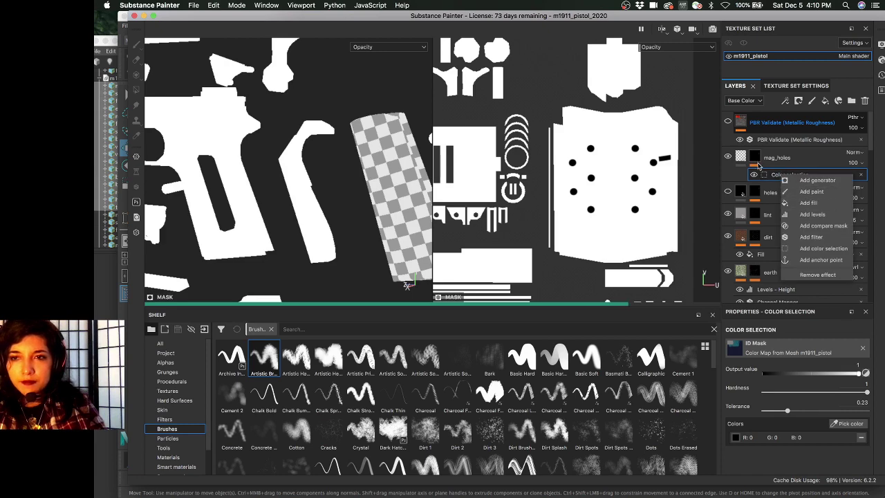
pyautogui.click(755, 159)
pyautogui.click(756, 158)
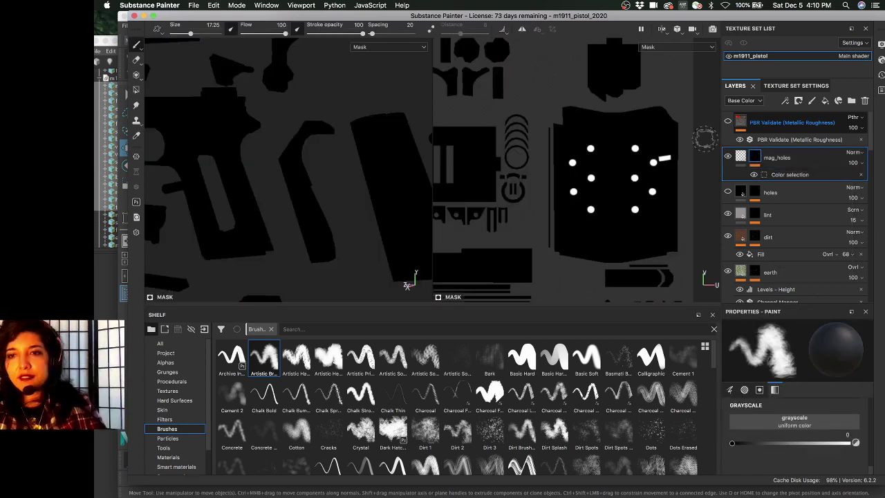
pyautogui.scroll(-5, 615, 172)
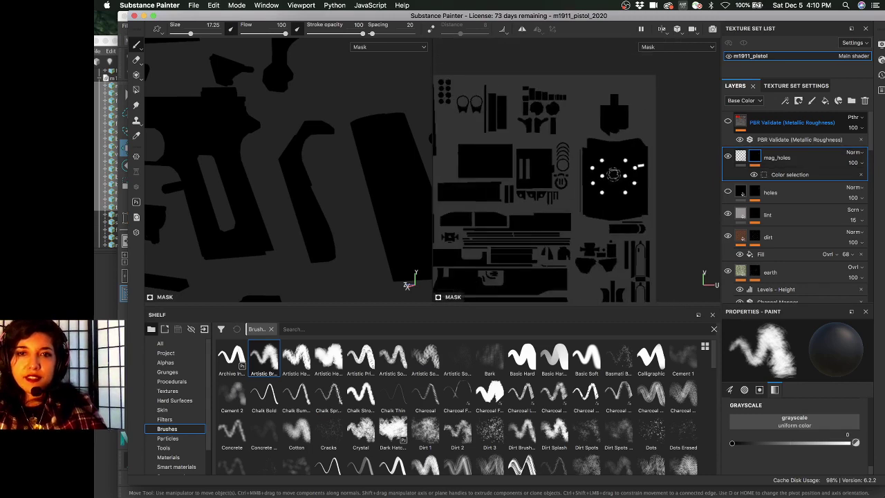
pyautogui.scroll(-3, 615, 173)
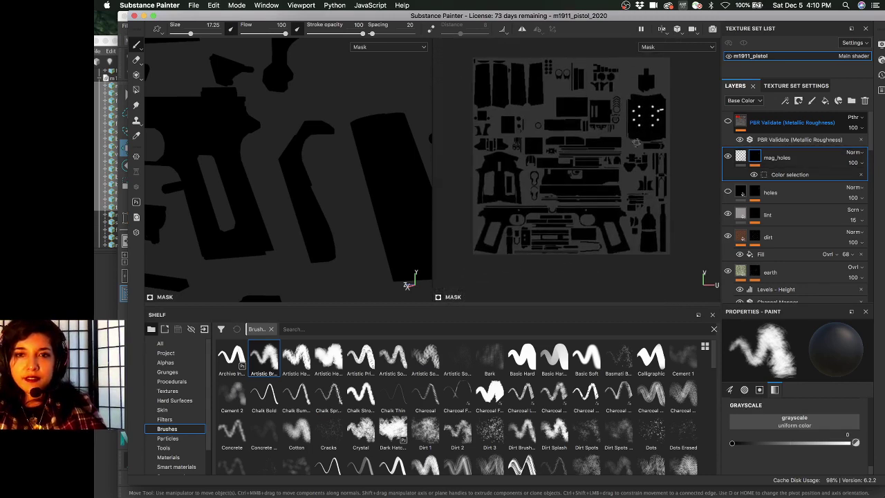
pyautogui.scroll(5, 604, 178)
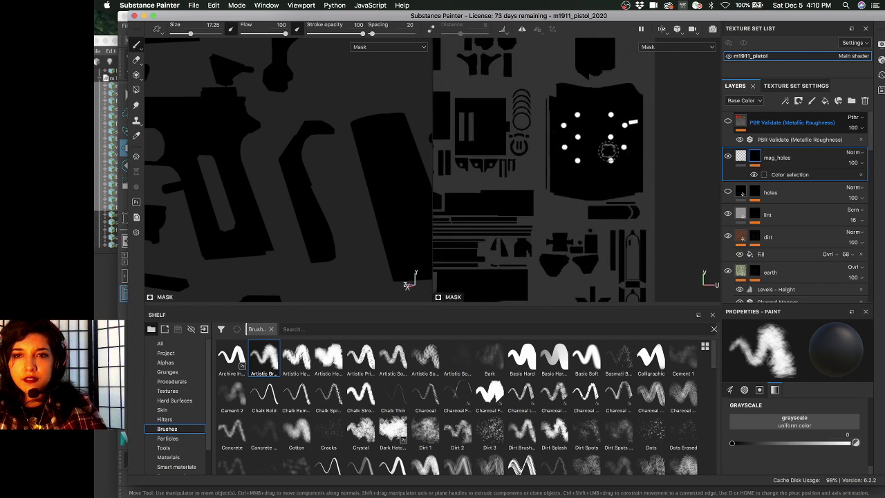
# Turn the mag_holes Color selection effect off and on again to show what it masks on the magazine
pyautogui.click(799, 176)
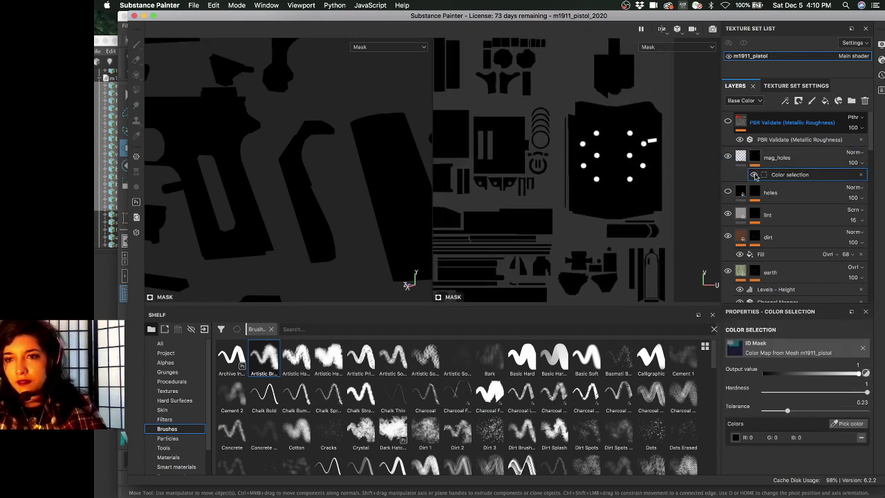
pyautogui.click(755, 175)
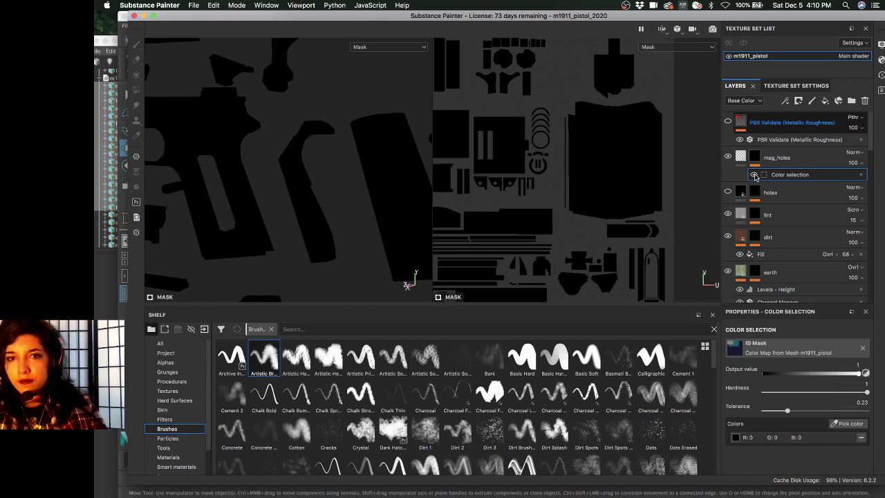
pyautogui.click(754, 176)
pyautogui.scroll(-3, 573, 180)
pyautogui.keyDown('alt'); pyautogui.moveTo(574, 181); pyautogui.dragTo(603, 182, button='middle'); pyautogui.keyUp('alt')
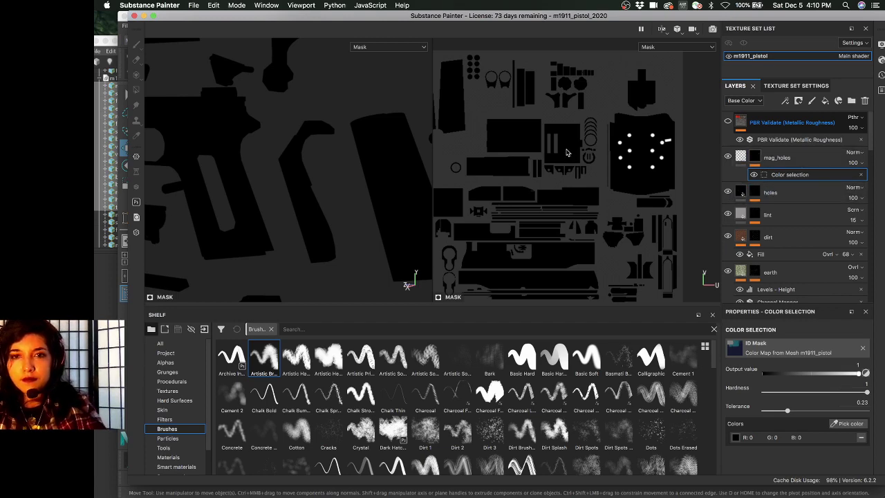
# Return both viewports to the material view and rotate the environment lighting around the pistol parts
pyautogui.press('m')
pyautogui.keyDown('alt'); pyautogui.moveTo(553, 135); pyautogui.dragTo(548, 150, button='middle'); pyautogui.keyUp('alt')
pyautogui.scroll(2, 588, 148)
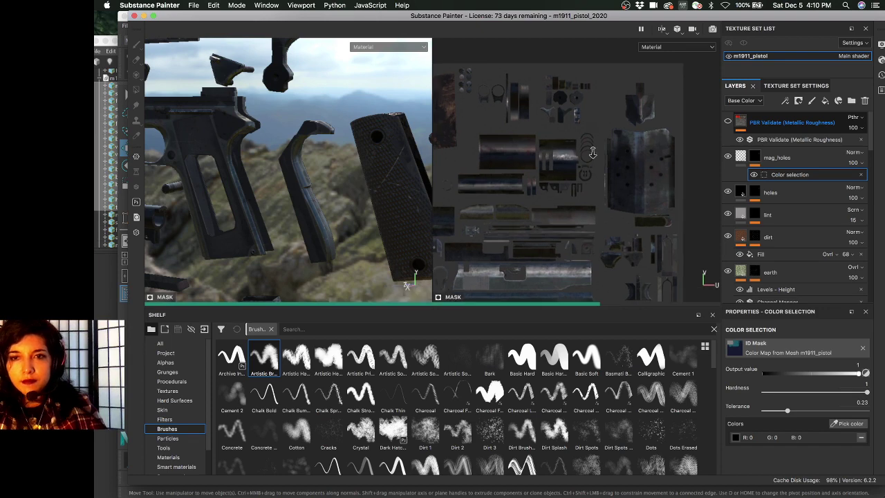
pyautogui.keyDown('shift'); pyautogui.moveTo(592, 138); pyautogui.dragTo(626, 139, button='right'); pyautogui.keyUp('shift')
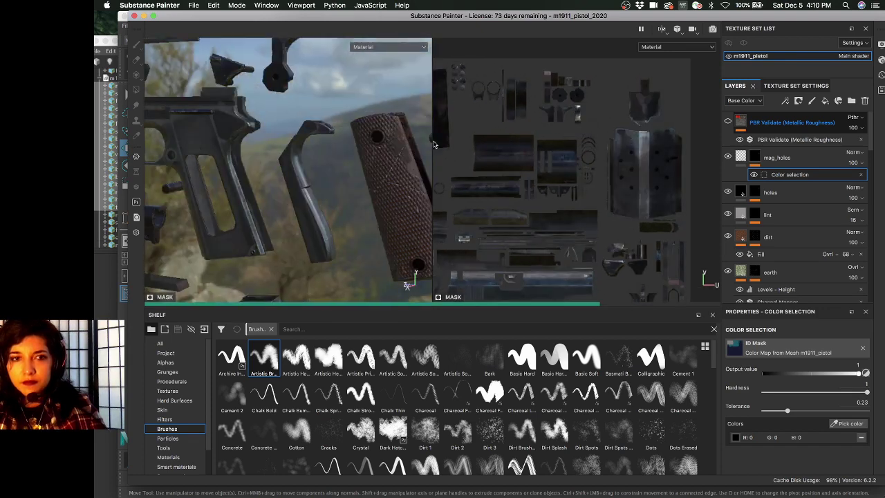
pyautogui.scroll(-3, 287, 127)
# Inspect the magazine's round holes up close in the 3D view
pyautogui.keyDown('alt'); pyautogui.moveTo(287, 128); pyautogui.dragTo(320, 40, button='middle'); pyautogui.keyUp('alt')
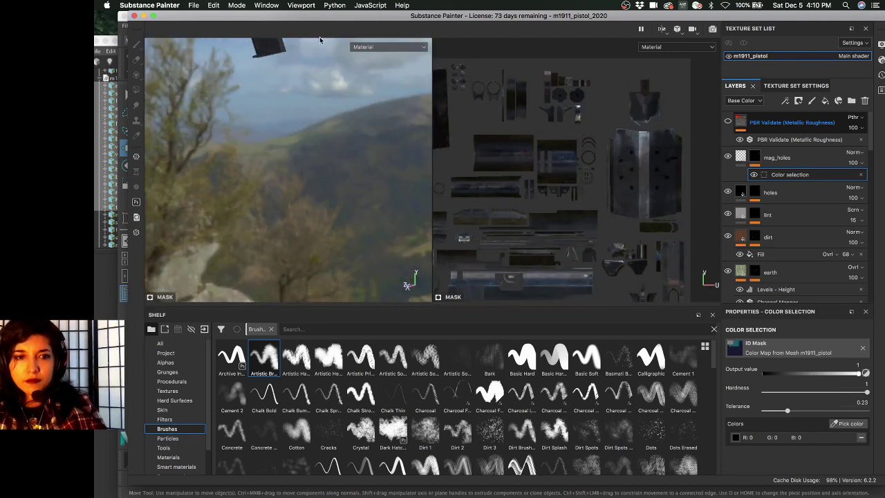
pyautogui.keyDown('alt'); pyautogui.moveTo(320, 37); pyautogui.dragTo(310, 114); pyautogui.keyUp('alt')
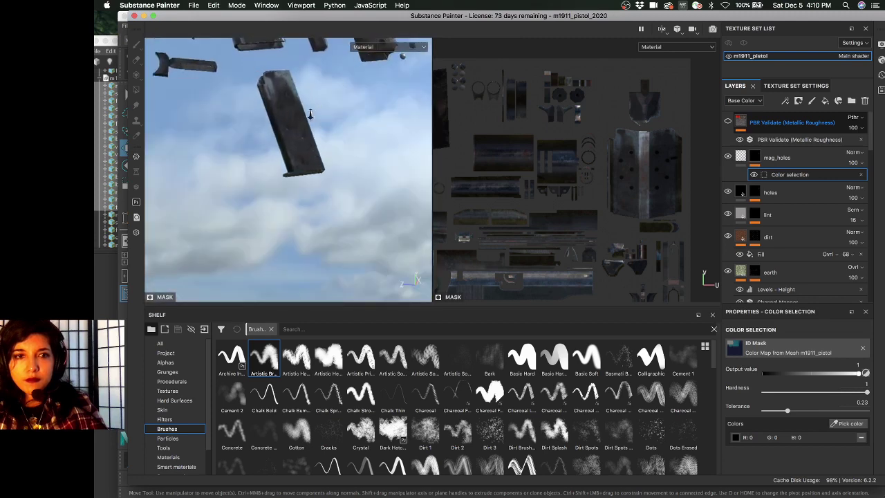
pyautogui.keyDown('alt'); pyautogui.moveTo(311, 115); pyautogui.dragTo(349, 121, button='right'); pyautogui.keyUp('alt')
pyautogui.keyDown('alt'); pyautogui.moveTo(340, 99); pyautogui.dragTo(276, 100); pyautogui.keyUp('alt')
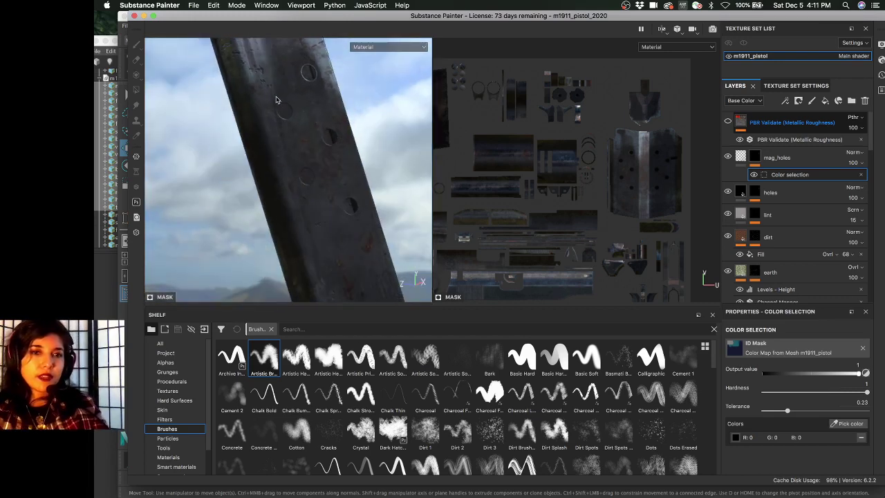
pyautogui.keyDown('alt'); pyautogui.moveTo(331, 190); pyautogui.dragTo(306, 170, button='right'); pyautogui.keyUp('alt')
pyautogui.keyDown('alt'); pyautogui.moveTo(306, 170); pyautogui.dragTo(264, 150, button='middle'); pyautogui.keyUp('alt')
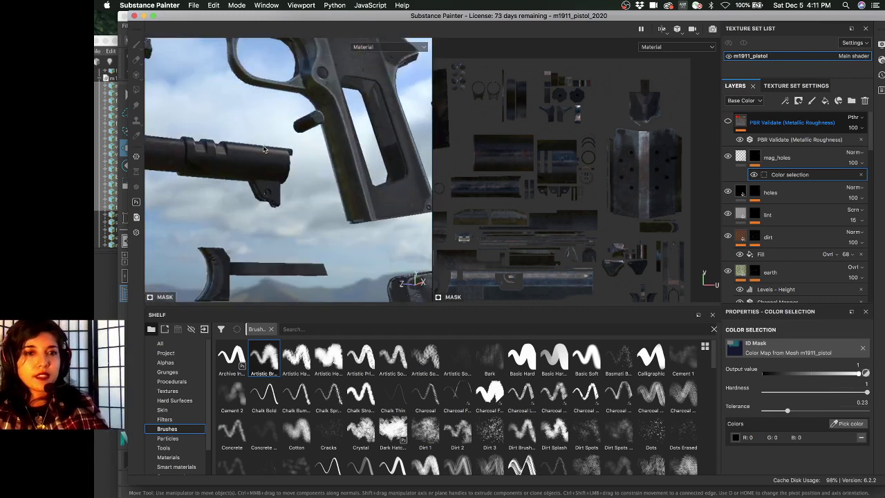
# Inspect the hammer's round hole from several angles, and select the mag_holes layer's mask
pyautogui.keyDown('alt'); pyautogui.moveTo(263, 149); pyautogui.dragTo(334, 130); pyautogui.keyUp('alt')
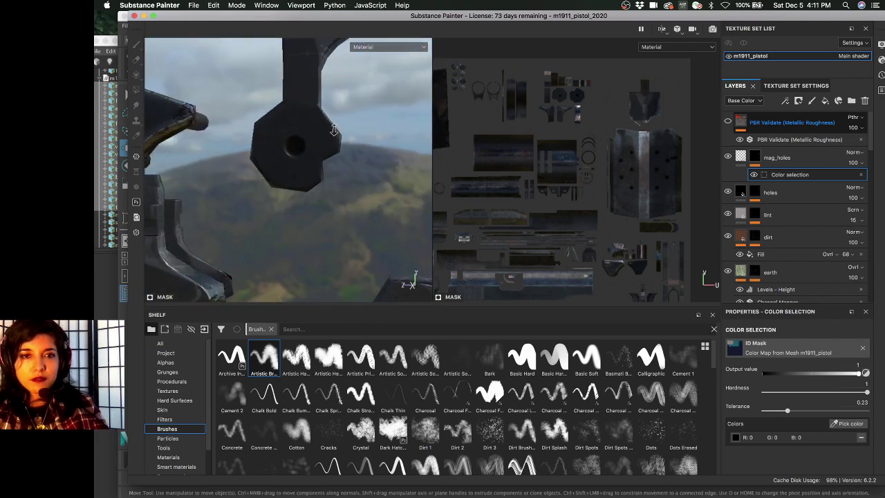
pyautogui.keyDown('alt'); pyautogui.moveTo(334, 130); pyautogui.dragTo(300, 125, button='right'); pyautogui.keyUp('alt')
pyautogui.keyDown('alt'); pyautogui.moveTo(310, 165); pyautogui.dragTo(326, 168); pyautogui.keyUp('alt')
pyautogui.keyDown('alt'); pyautogui.moveTo(326, 168); pyautogui.dragTo(323, 156, button='middle'); pyautogui.keyUp('alt')
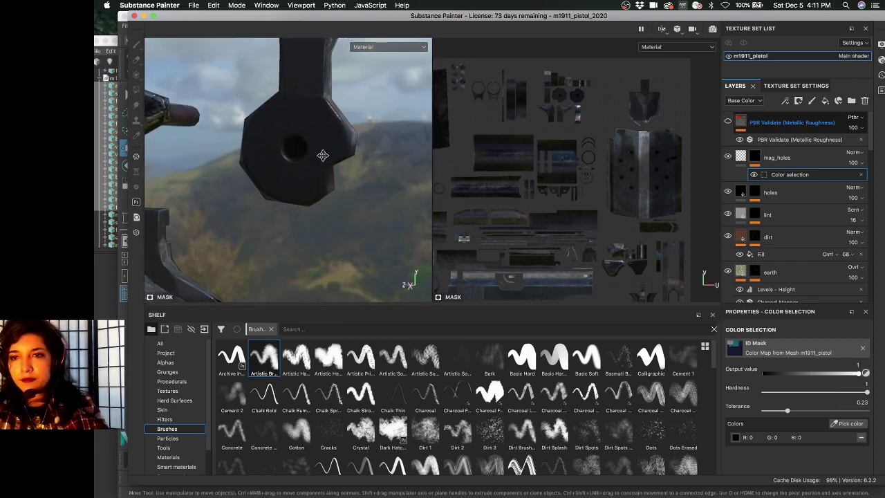
pyautogui.keyDown('alt'); pyautogui.moveTo(323, 155); pyautogui.dragTo(373, 150); pyautogui.keyUp('alt')
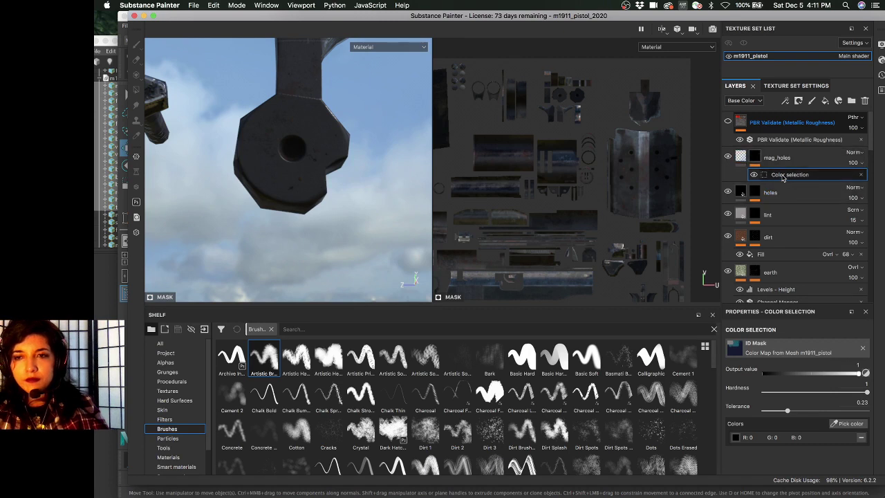
pyautogui.click(752, 159)
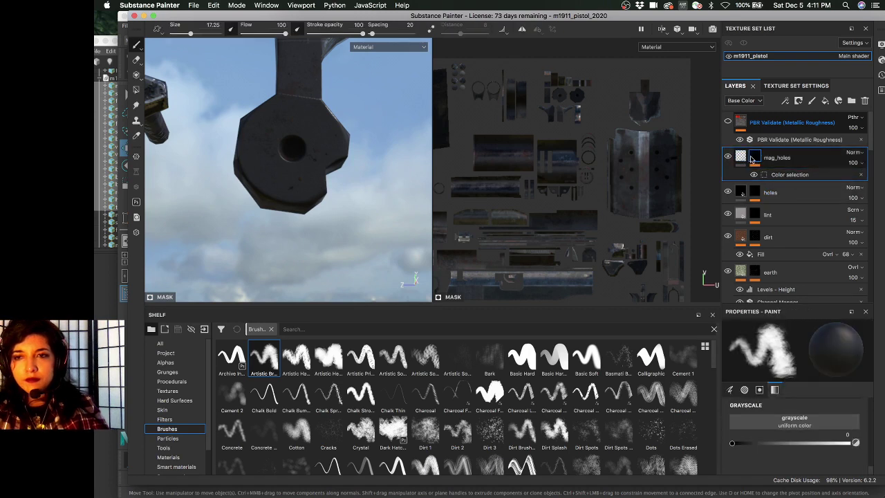
# Show the mag_holes layer's mask, examine its hole pattern on the 2D texture layout, and open its Color selection effect's properties
pyautogui.keyDown('alt'); pyautogui.moveTo(651, 201); pyautogui.dragTo(668, 197, button='middle'); pyautogui.keyUp('alt')
pyautogui.press('m')
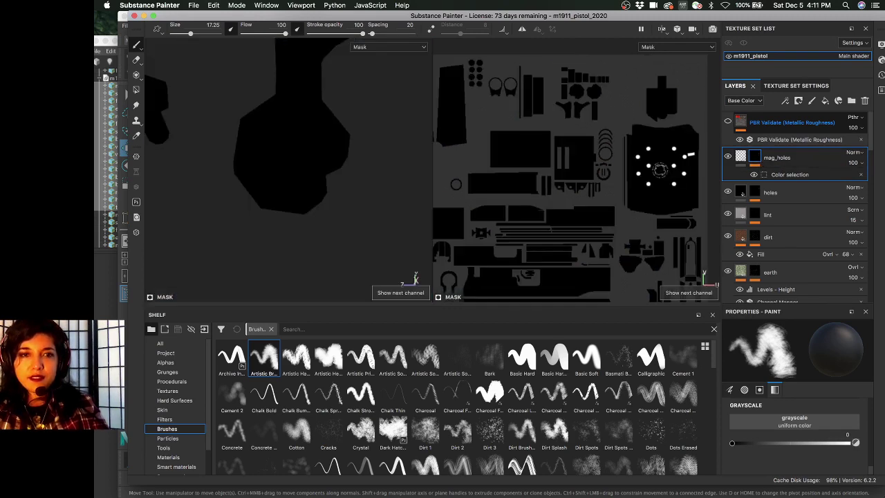
pyautogui.scroll(-5, 657, 185)
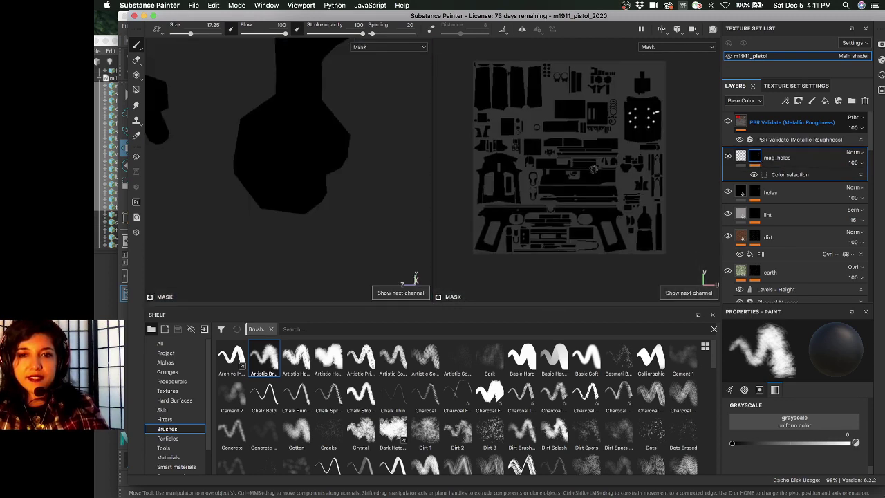
pyautogui.scroll(2, 599, 191)
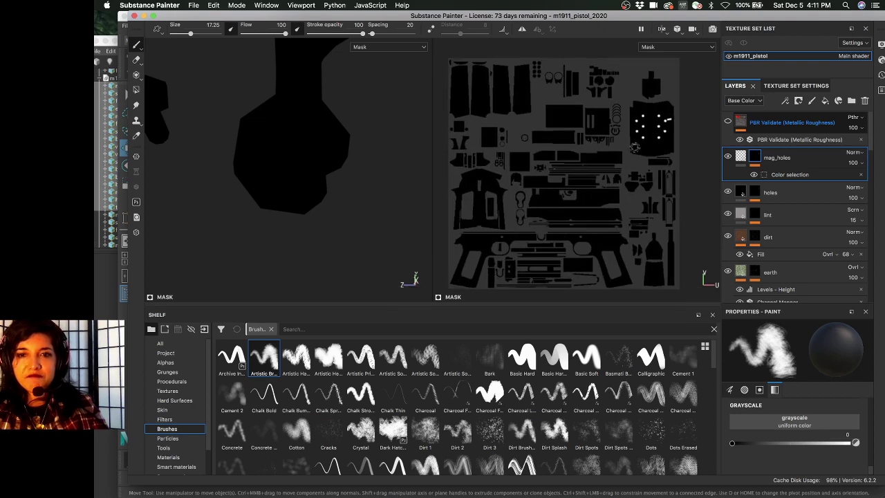
pyautogui.scroll(4, 634, 147)
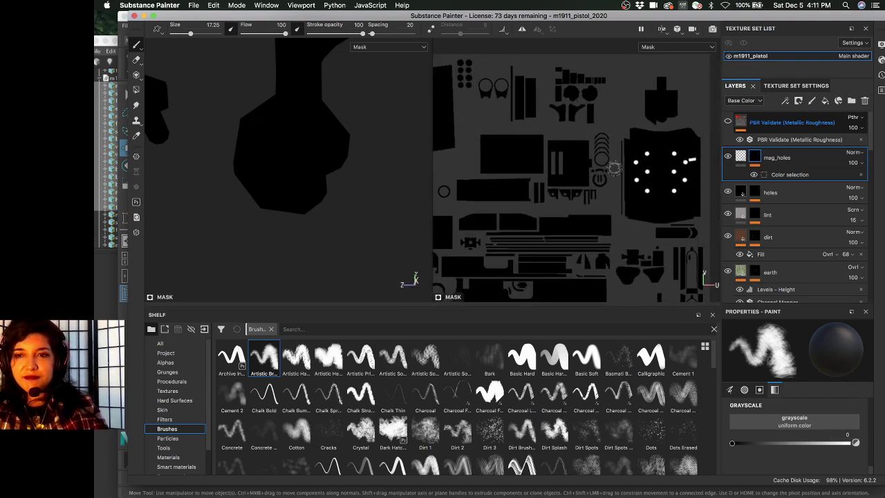
pyautogui.click(806, 175)
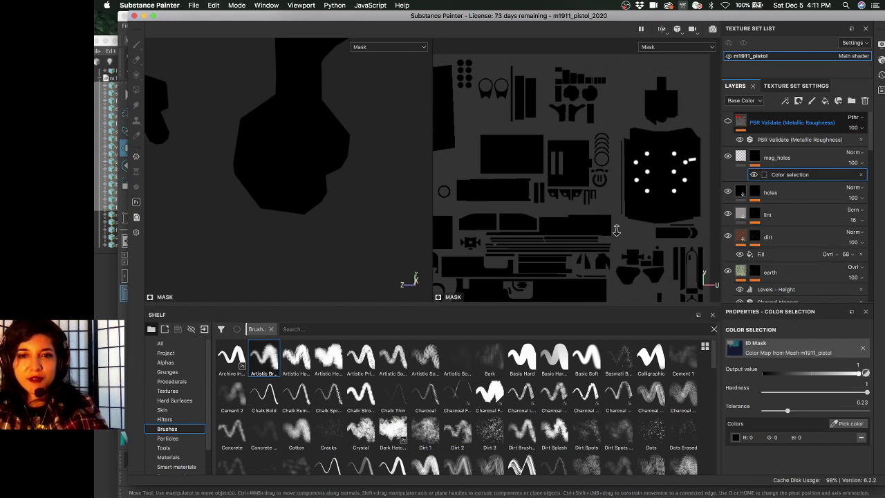
pyautogui.scroll(3, 586, 205)
pyautogui.scroll(-3, 547, 228)
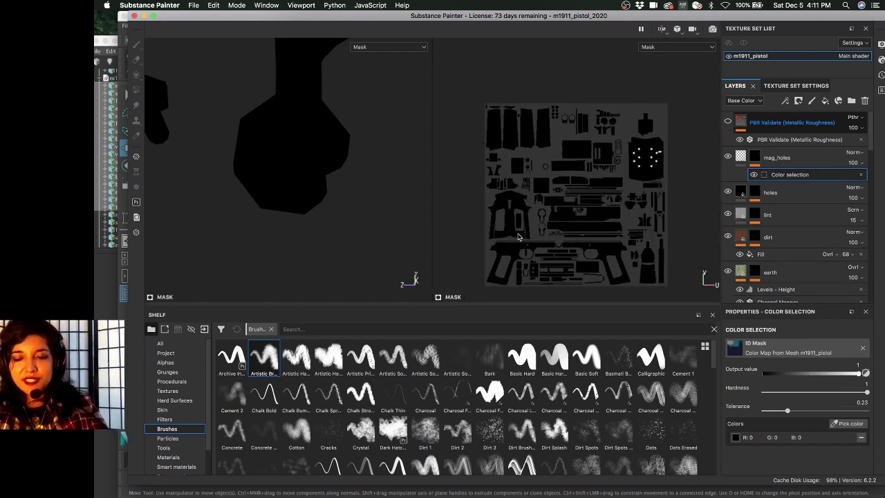
# Return the viewports to the material view and inspect the separated hammer, frame, grip and magazine from several angles
pyautogui.press('m')
pyautogui.keyDown('alt'); pyautogui.moveTo(300, 220); pyautogui.dragTo(205, 216); pyautogui.keyUp('alt')
pyautogui.keyDown('alt'); pyautogui.moveTo(250, 248); pyautogui.dragTo(340, 154, button='middle'); pyautogui.keyUp('alt')
pyautogui.keyDown('alt'); pyautogui.moveTo(340, 154); pyautogui.dragTo(210, 204, button='right'); pyautogui.keyUp('alt')
pyautogui.keyDown('alt'); pyautogui.moveTo(210, 204); pyautogui.dragTo(295, 234); pyautogui.keyUp('alt')
pyautogui.keyDown('alt'); pyautogui.moveTo(315, 169); pyautogui.dragTo(273, 201); pyautogui.keyUp('alt')
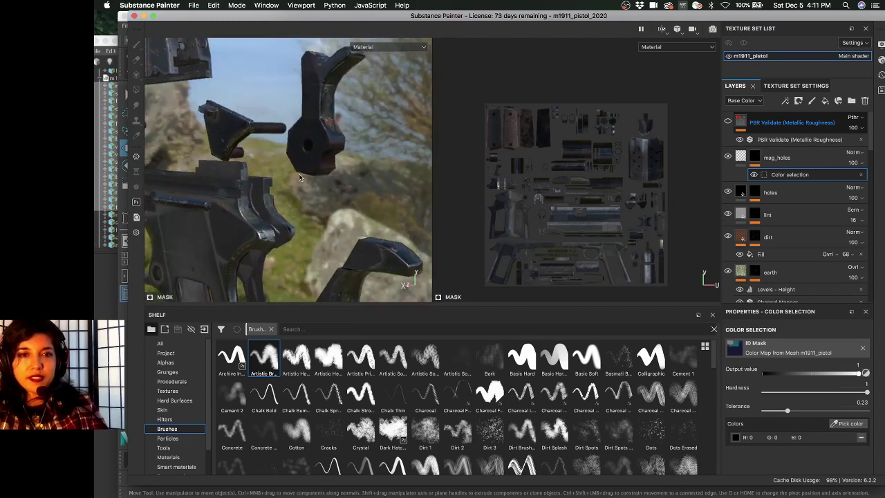
pyautogui.keyDown('alt'); pyautogui.moveTo(330, 145); pyautogui.dragTo(298, 108); pyautogui.keyUp('alt')
pyautogui.keyDown('alt'); pyautogui.moveTo(292, 144); pyautogui.dragTo(325, 158); pyautogui.keyUp('alt')
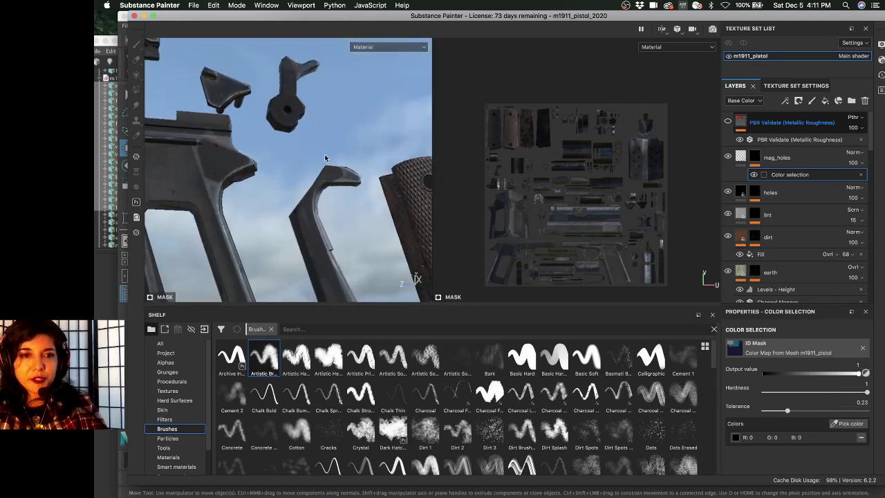
pyautogui.keyDown('alt'); pyautogui.moveTo(331, 210); pyautogui.dragTo(295, 112); pyautogui.keyUp('alt')
pyautogui.keyDown('alt'); pyautogui.moveTo(339, 166); pyautogui.dragTo(334, 145); pyautogui.keyUp('alt')
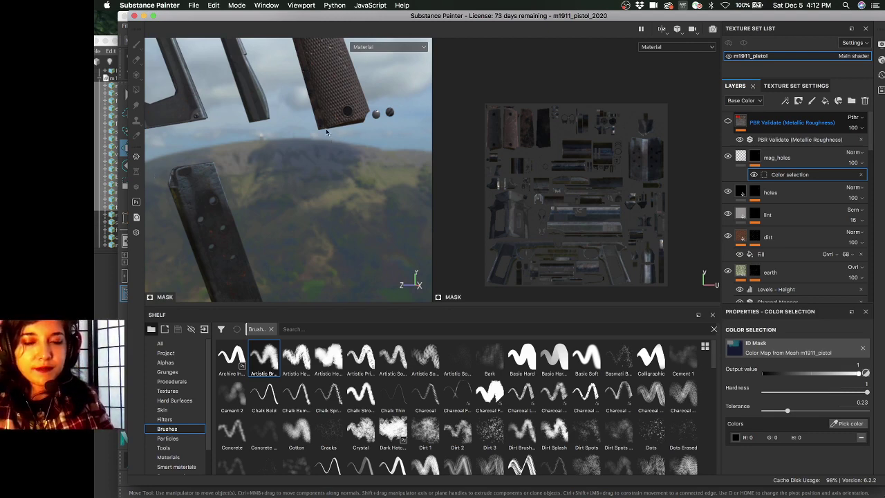
# Inspect the magazine and its see-through holes from all sides in the 3D view
pyautogui.keyDown('alt'); pyautogui.moveTo(327, 132); pyautogui.dragTo(318, 207); pyautogui.keyUp('alt')
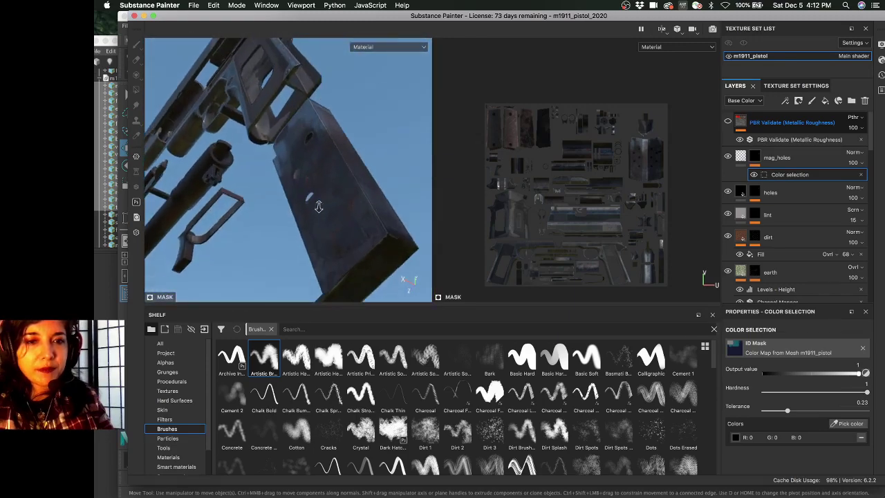
pyautogui.keyDown('alt'); pyautogui.moveTo(319, 206); pyautogui.dragTo(389, 228, button='right'); pyautogui.keyUp('alt')
pyautogui.keyDown('alt'); pyautogui.moveTo(389, 227); pyautogui.dragTo(272, 157); pyautogui.keyUp('alt')
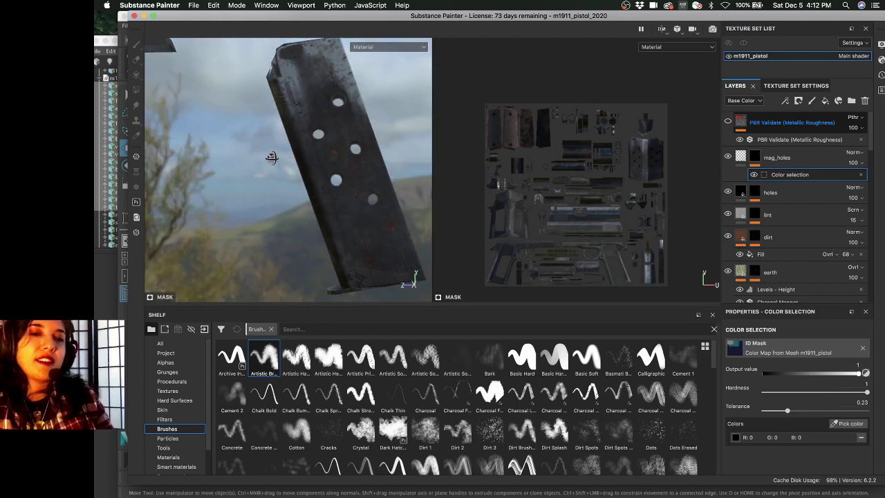
pyautogui.keyDown('alt'); pyautogui.moveTo(335, 157); pyautogui.dragTo(226, 102); pyautogui.keyUp('alt')
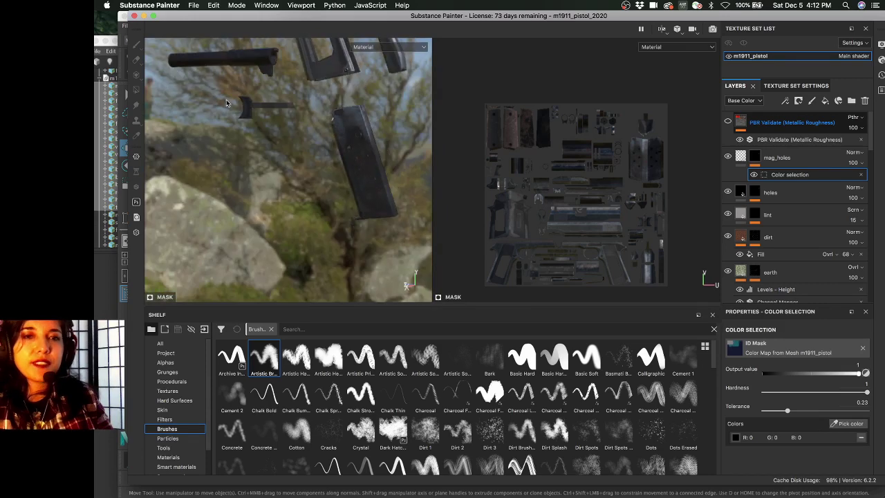
pyautogui.keyDown('alt'); pyautogui.moveTo(328, 164); pyautogui.dragTo(216, 116); pyautogui.keyUp('alt')
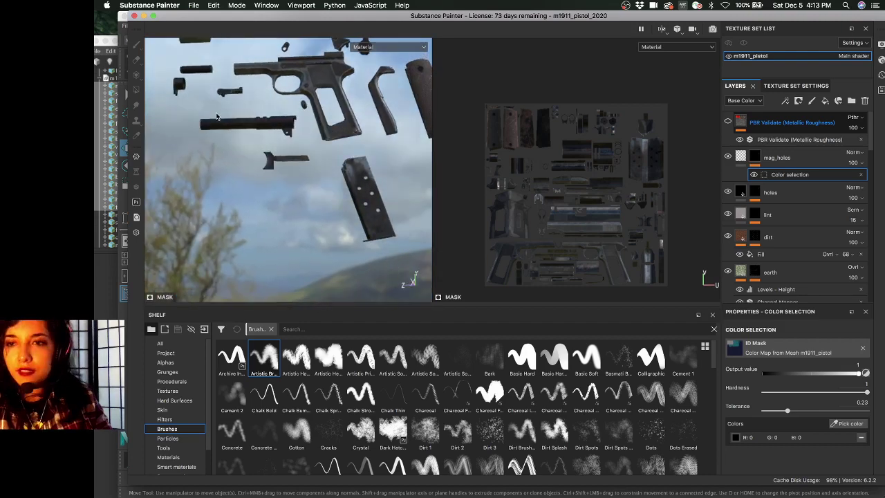
pyautogui.keyDown('alt'); pyautogui.moveTo(332, 194); pyautogui.dragTo(383, 176, button='right'); pyautogui.keyUp('alt')
pyautogui.keyDown('alt'); pyautogui.moveTo(347, 176); pyautogui.dragTo(268, 97, button='middle'); pyautogui.keyUp('alt')
pyautogui.keyDown('alt'); pyautogui.moveTo(269, 97); pyautogui.dragTo(514, 220, button='right'); pyautogui.keyUp('alt')
# Set the mag_holes Color selection's Hardness to 0, and try a Tolerance of 0.13 before restoring it to 0.23
pyautogui.scroll(8, 307, 182)
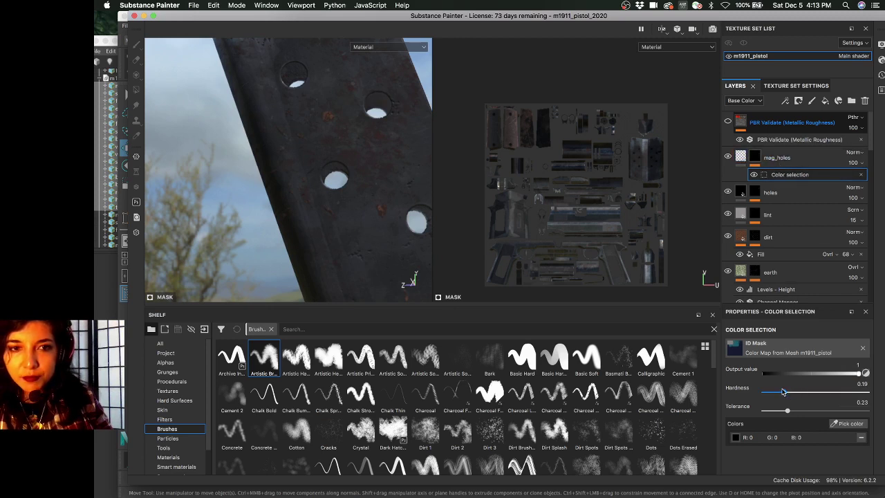
pyautogui.keyDown('alt'); pyautogui.moveTo(328, 151); pyautogui.dragTo(334, 180); pyautogui.keyUp('alt')
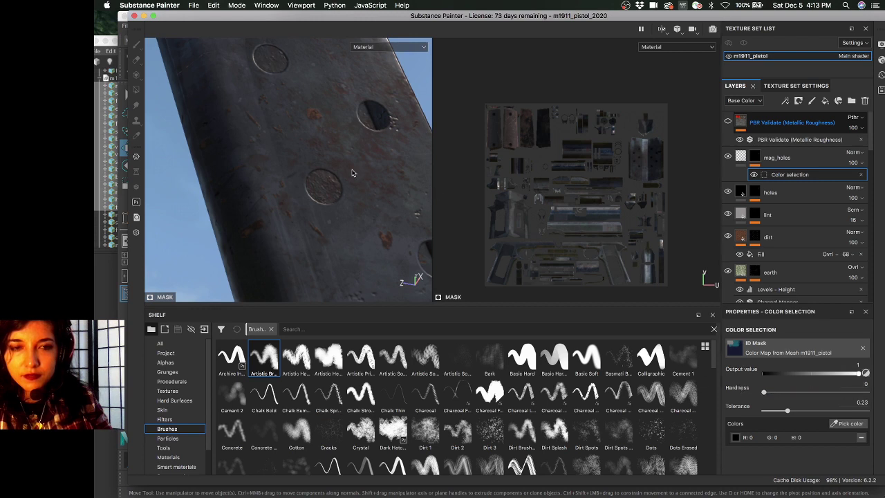
pyautogui.moveTo(352, 173)
pyautogui.keyDown('alt'); pyautogui.mouseDown()
pyautogui.moveTo(358, 187)
pyautogui.moveTo(342, 169)
pyautogui.mouseUp(); pyautogui.keyUp('alt')
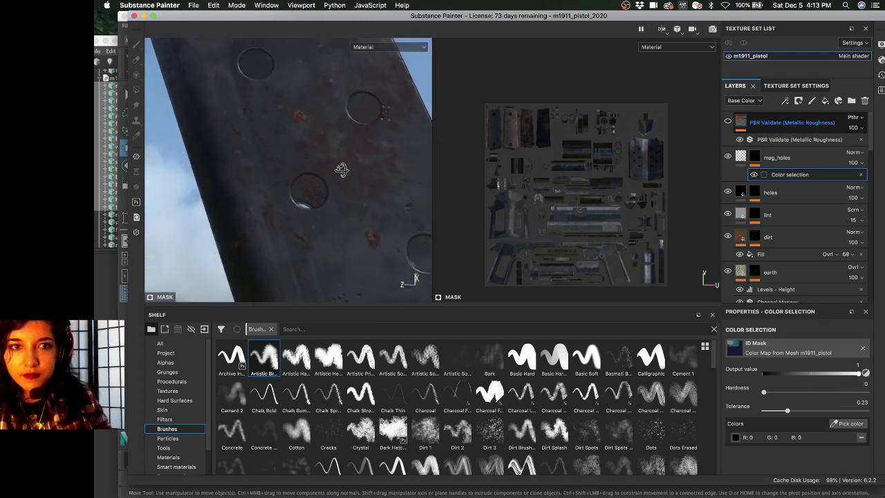
pyautogui.moveTo(791, 392); pyautogui.dragTo(739, 393)
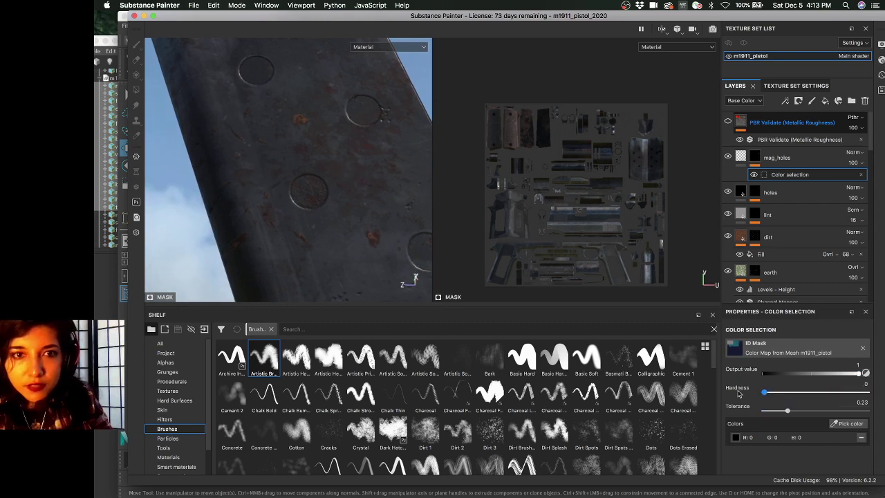
pyautogui.click(777, 411)
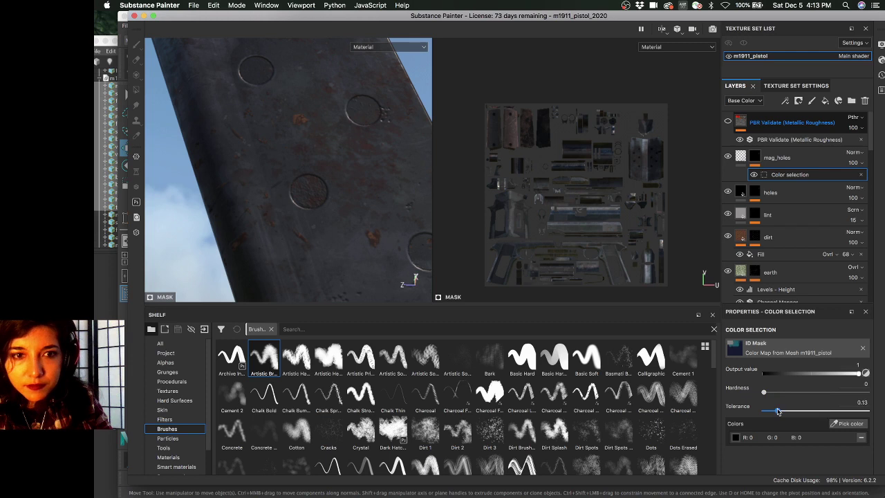
pyautogui.moveTo(777, 411); pyautogui.dragTo(787, 411)
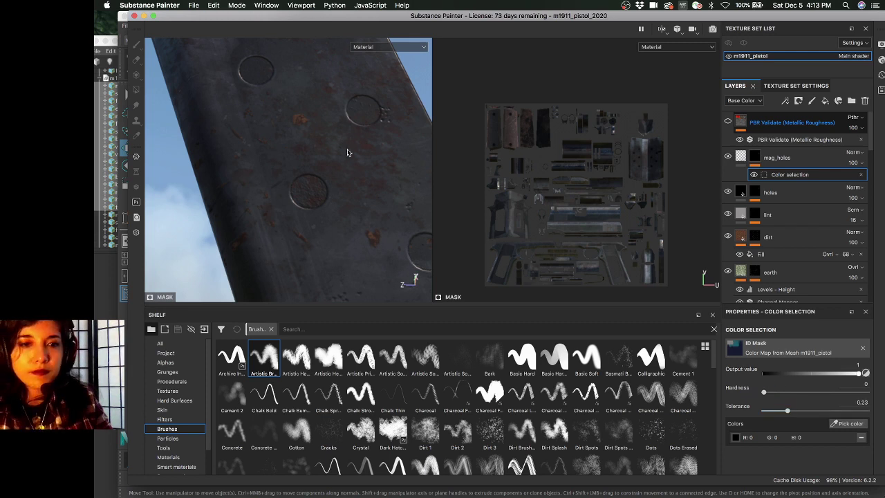
# Go from the separated magazine to the assembled pistols and examine them from several angles in the 3D view
pyautogui.keyDown('alt'); pyautogui.moveTo(312, 135); pyautogui.dragTo(338, 143); pyautogui.keyUp('alt')
pyautogui.keyDown('alt'); pyautogui.moveTo(199, 114); pyautogui.dragTo(321, 156, button='right'); pyautogui.keyUp('alt')
pyautogui.keyDown('alt'); pyautogui.moveTo(321, 156); pyautogui.dragTo(341, 208); pyautogui.keyUp('alt')
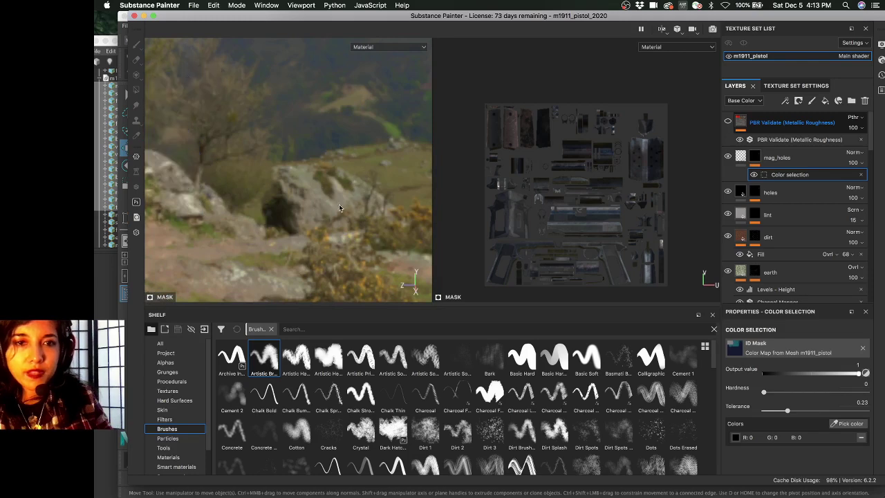
pyautogui.keyDown('alt'); pyautogui.moveTo(289, 94); pyautogui.dragTo(317, 179, button='middle'); pyautogui.keyUp('alt')
pyautogui.keyDown('alt'); pyautogui.moveTo(303, 180); pyautogui.dragTo(454, 205, button='right'); pyautogui.keyUp('alt')
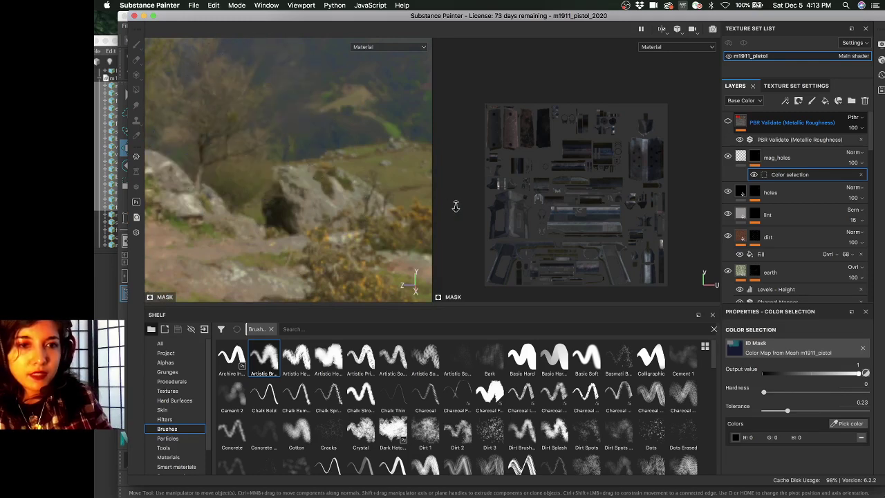
pyautogui.keyDown('alt'); pyautogui.moveTo(307, 132); pyautogui.dragTo(257, 192, button='middle'); pyautogui.keyUp('alt')
pyautogui.keyDown('alt'); pyautogui.moveTo(359, 112); pyautogui.dragTo(297, 189, button='middle'); pyautogui.keyUp('alt')
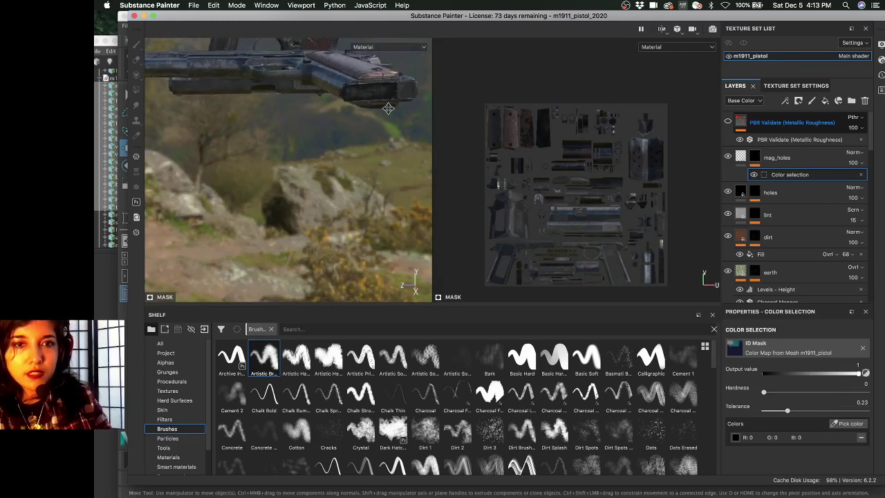
pyautogui.keyDown('alt'); pyautogui.moveTo(387, 108); pyautogui.dragTo(354, 64); pyautogui.keyUp('alt')
pyautogui.keyDown('alt'); pyautogui.moveTo(354, 64); pyautogui.dragTo(342, 118, button='middle'); pyautogui.keyUp('alt')
pyautogui.keyDown('alt'); pyautogui.moveTo(341, 118); pyautogui.dragTo(609, 155, button='right'); pyautogui.keyUp('alt')
pyautogui.keyDown('alt'); pyautogui.moveTo(323, 157); pyautogui.dragTo(330, 117); pyautogui.keyUp('alt')
# Save the project and export the m1911_pistol textures with the Rebel output template
pyautogui.press('super+s')
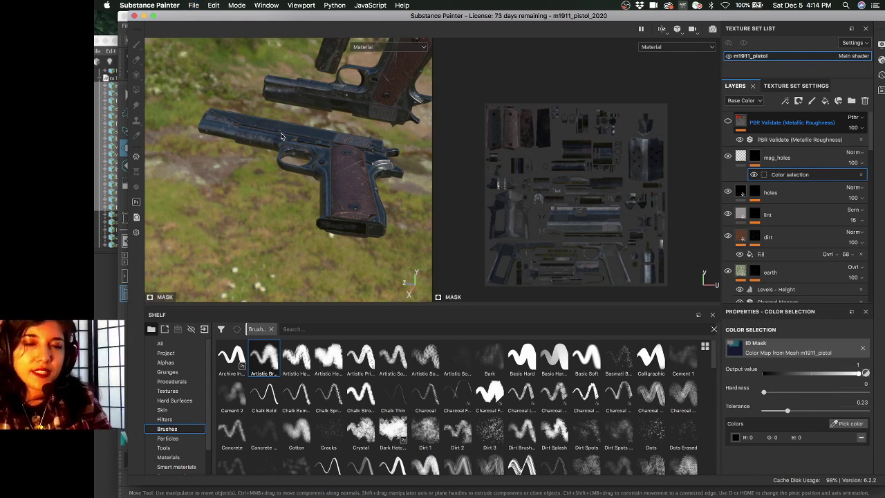
pyautogui.press('shift+super+e')
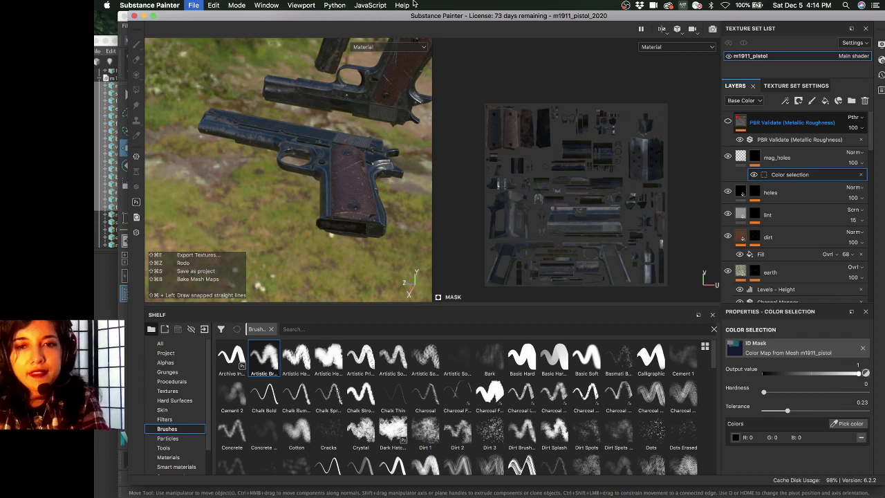
pyautogui.press('super+shift+e')
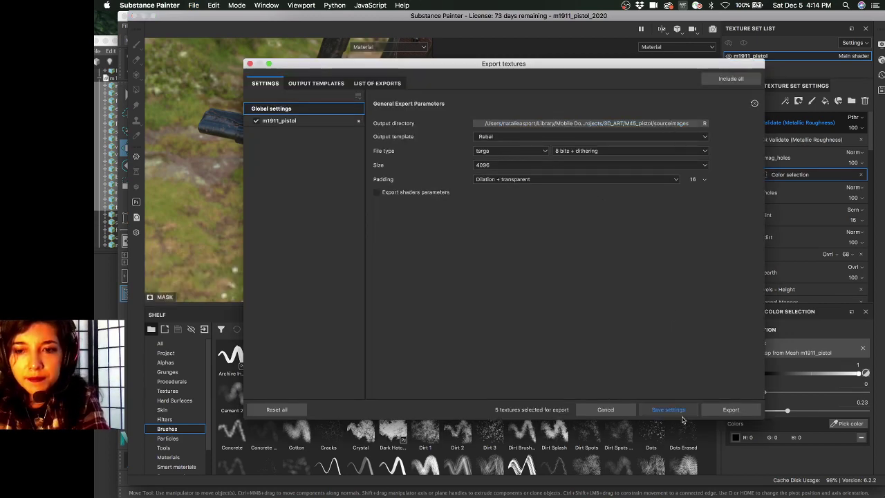
pyautogui.click(719, 410)
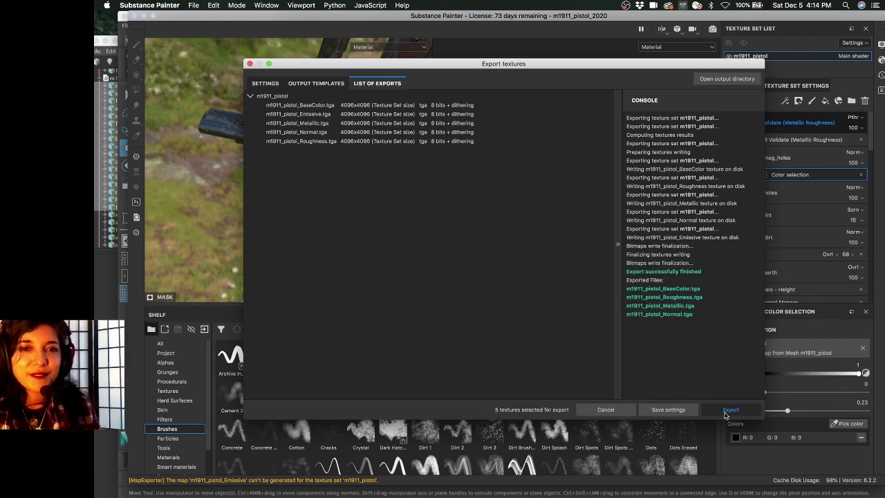
pyautogui.click(729, 410)
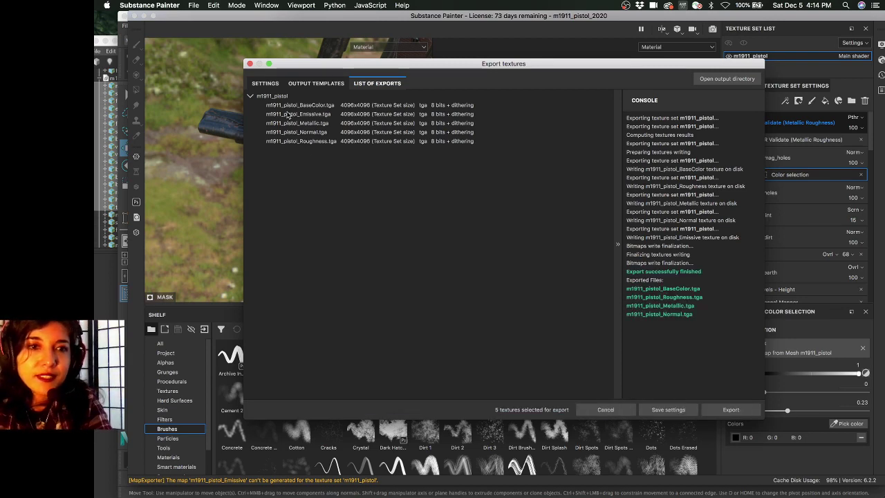
# Change the output template to PBR Specular Glossiness (converted from Metallic Roughness) and export the textures again
pyautogui.click(264, 83)
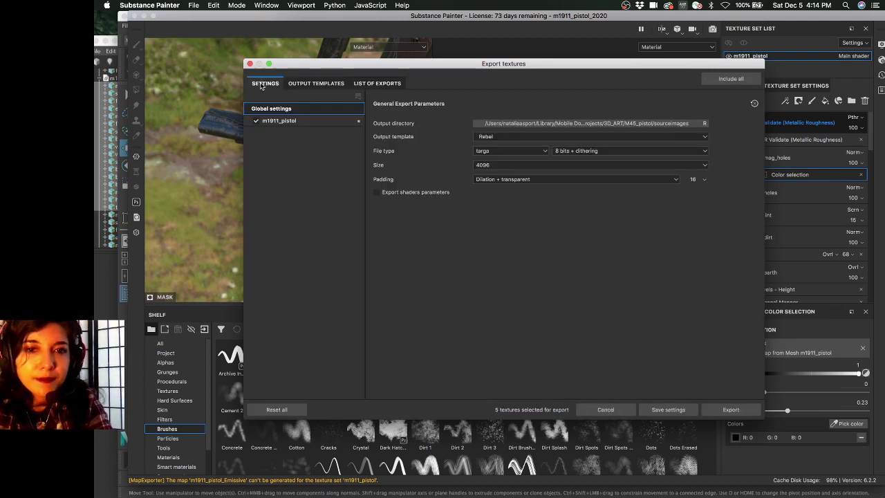
pyautogui.click(600, 139)
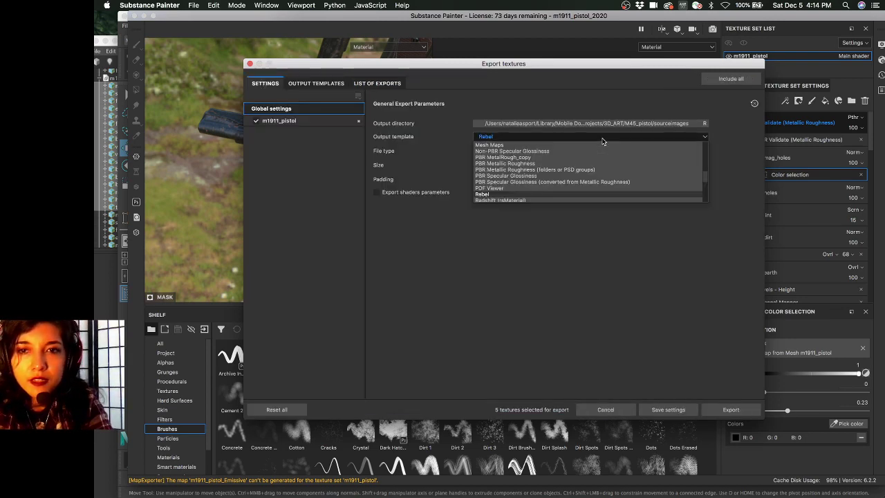
pyautogui.click(534, 182)
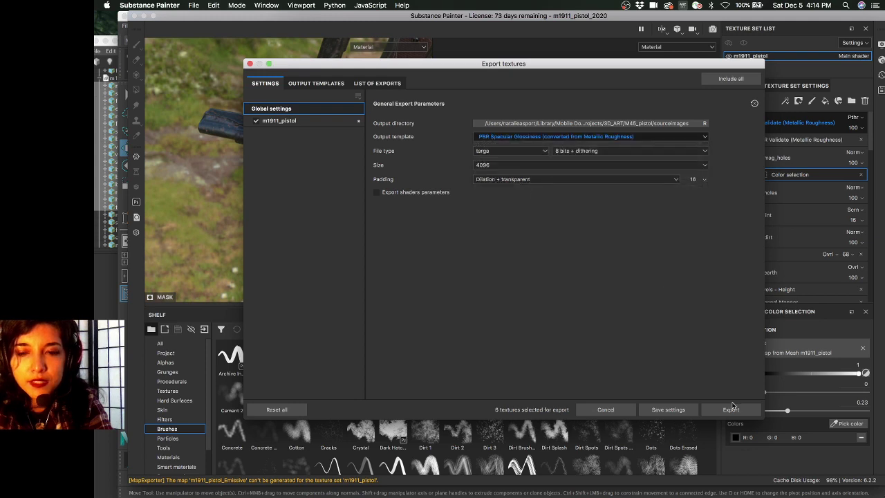
pyautogui.click(731, 411)
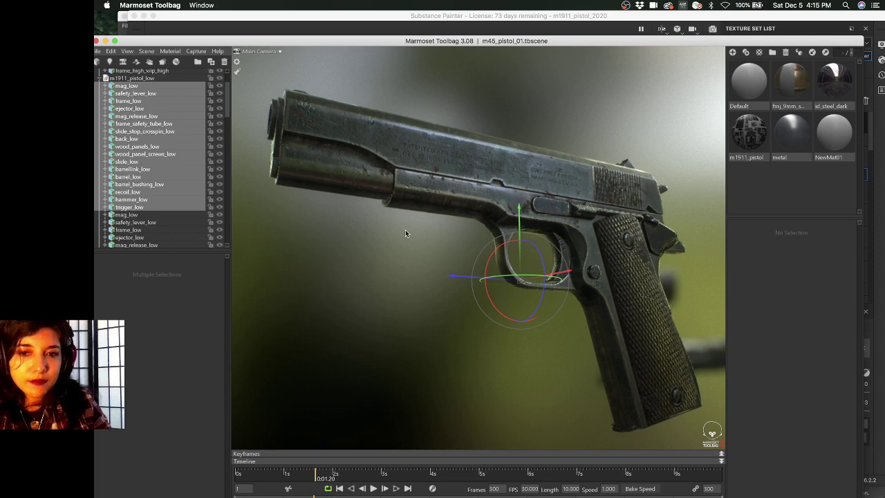
# Switch to Marmoset Toolbag, examine the pistol's underside, display the m1911_pistol material's settings, and select the mag_release_low mesh
pyautogui.moveTo(419, 249); pyautogui.dragTo(458, 335)
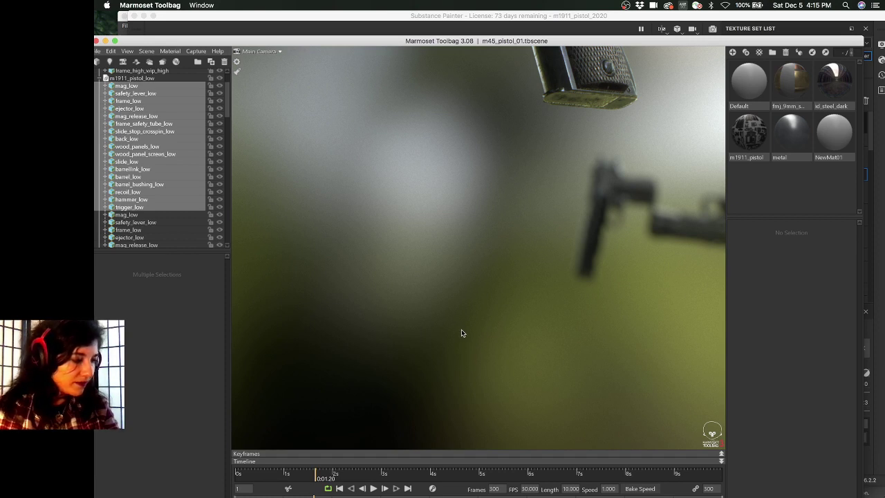
pyautogui.moveTo(559, 341); pyautogui.dragTo(510, 272)
pyautogui.moveTo(505, 336); pyautogui.dragTo(570, 311)
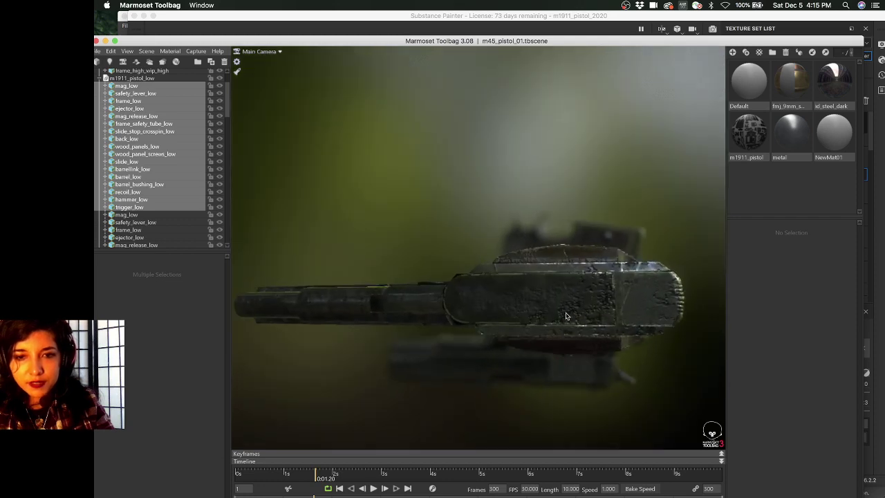
pyautogui.click(744, 132)
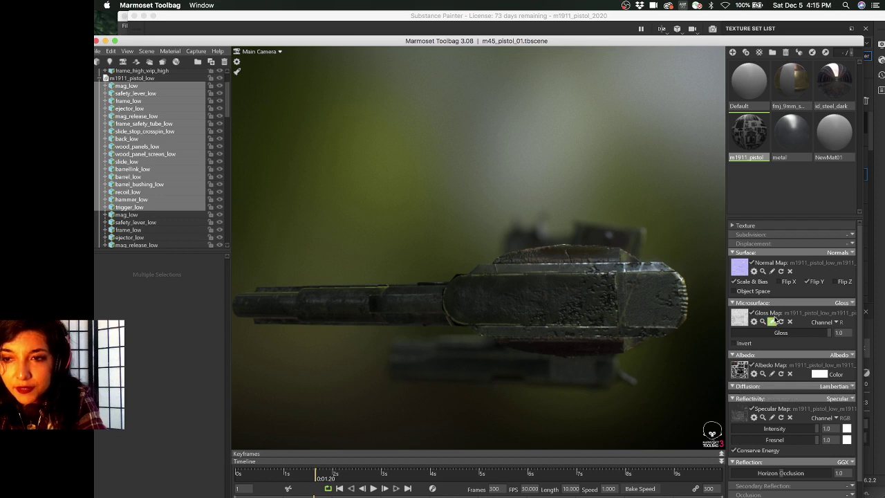
pyautogui.click(187, 117)
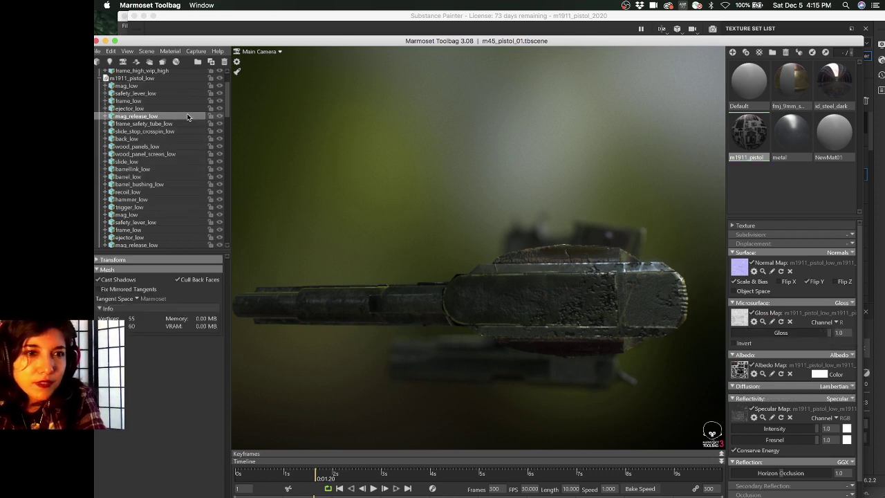
pyautogui.click(196, 100)
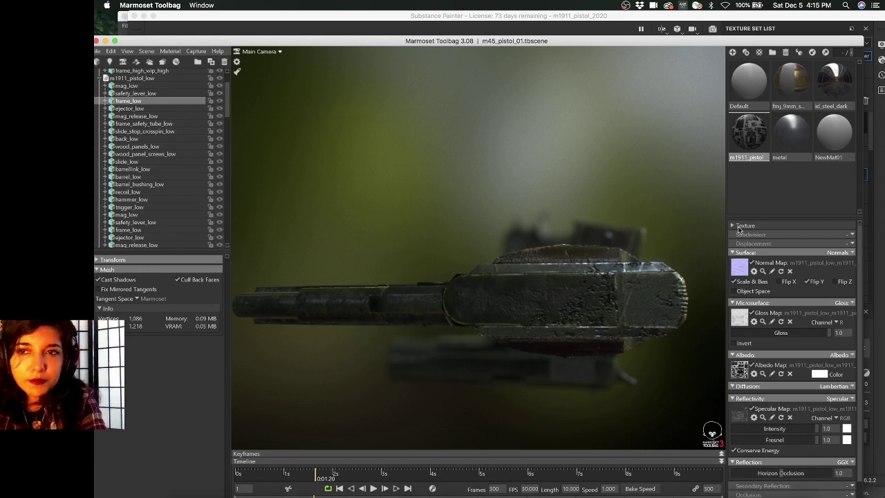
pyautogui.hotkey('ctrl', 'Up')
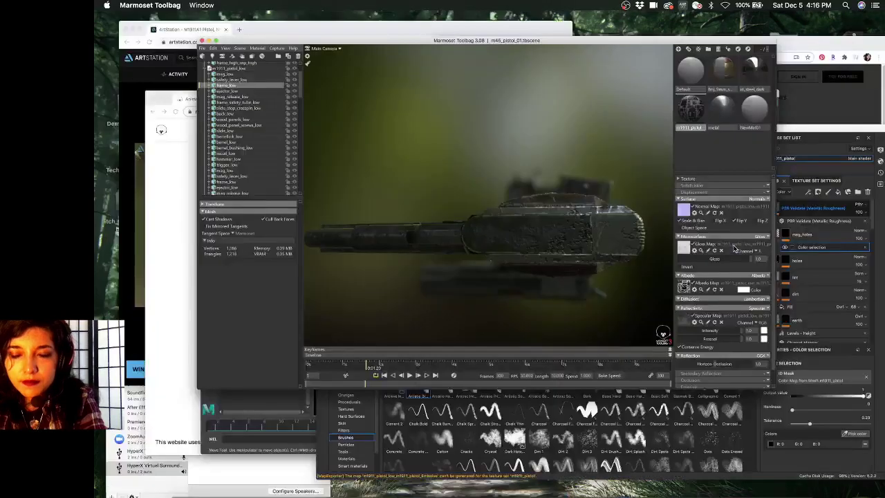
pyautogui.click(735, 249)
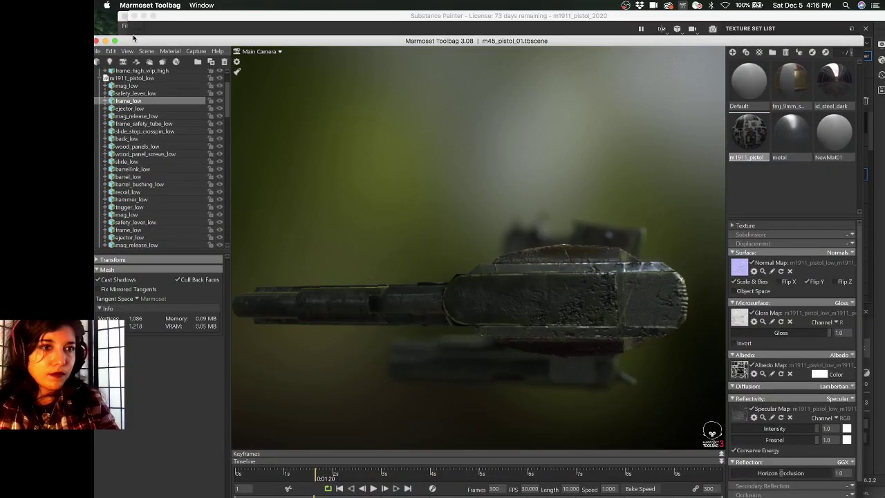
pyautogui.click(111, 31)
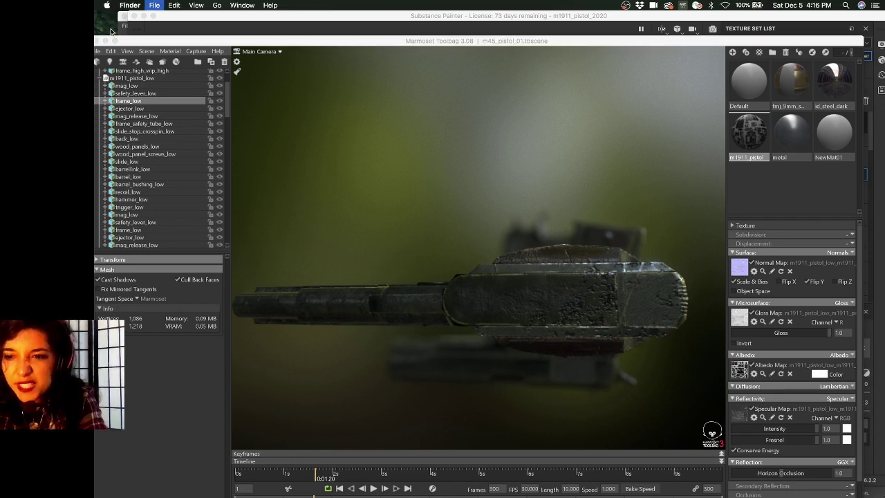
pyautogui.press('super+n')
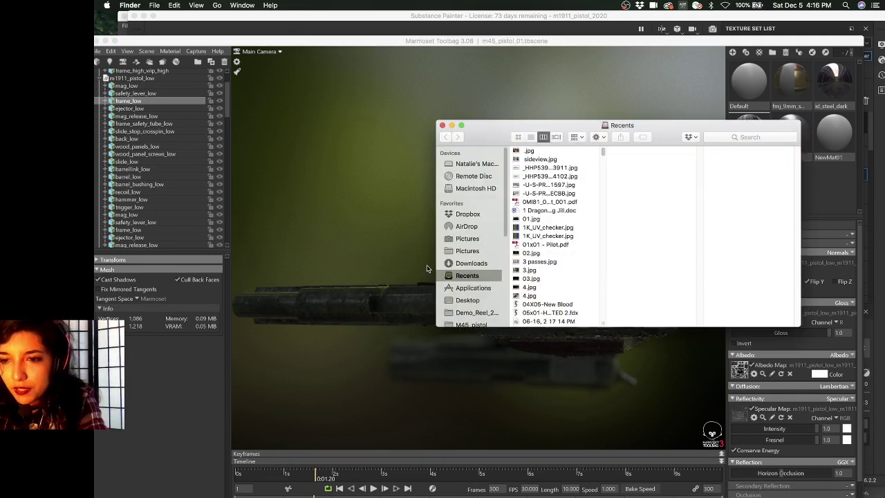
# Reload the m1911_pistol material's texture maps in Marmoset Toolbag, including the albedo and gloss maps
pyautogui.click(783, 378)
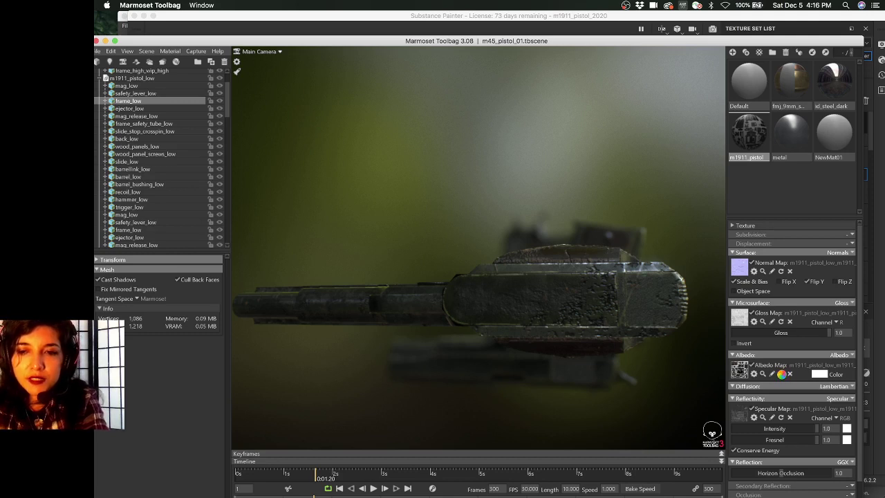
pyautogui.click(782, 375)
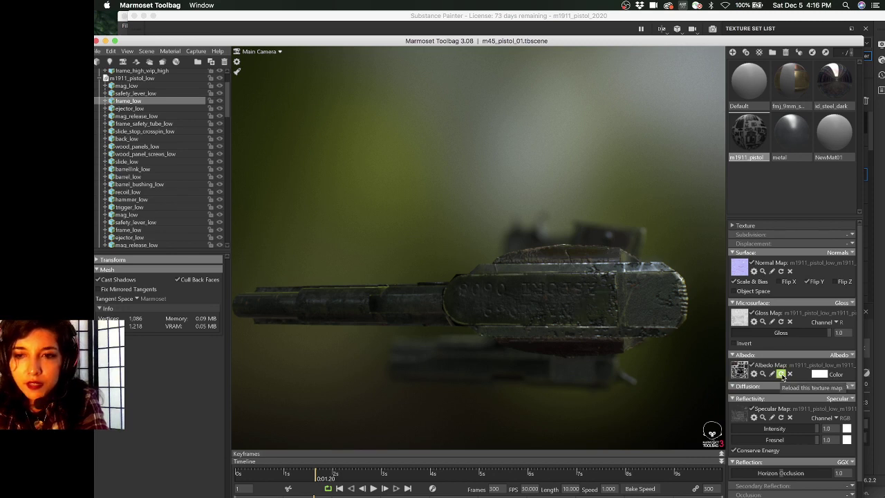
pyautogui.click(782, 322)
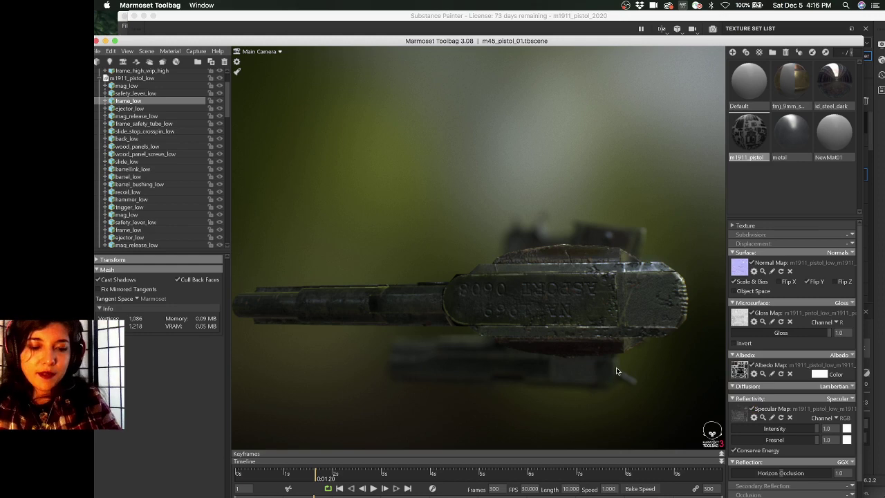
# Examine the retextured pistol's grip base, backstrap, grip panel and slide from several angles
pyautogui.moveTo(609, 361); pyautogui.dragTo(576, 291)
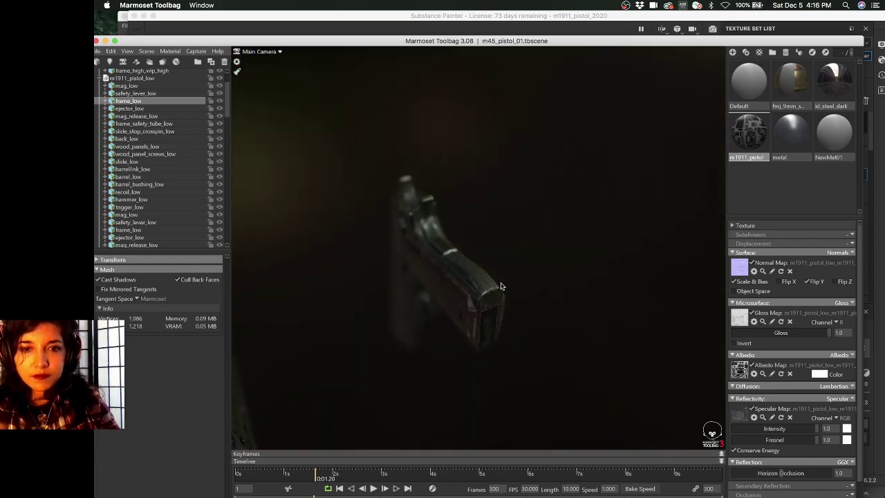
pyautogui.moveTo(502, 286); pyautogui.dragTo(491, 310)
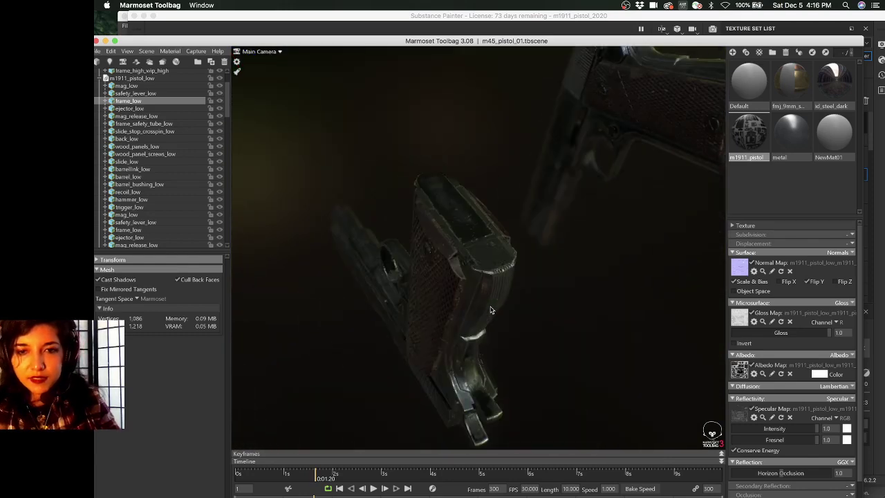
pyautogui.moveTo(570, 339); pyautogui.dragTo(474, 249)
pyautogui.moveTo(464, 314); pyautogui.dragTo(461, 290)
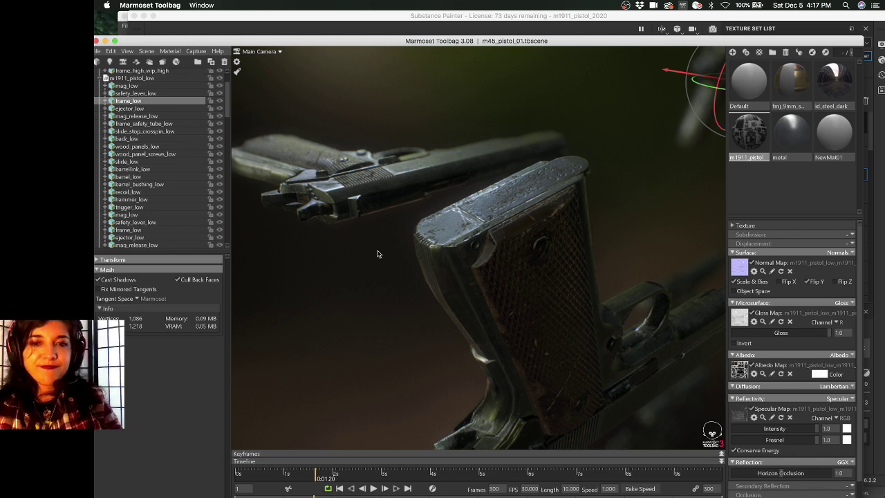
pyautogui.moveTo(431, 261); pyautogui.dragTo(419, 259)
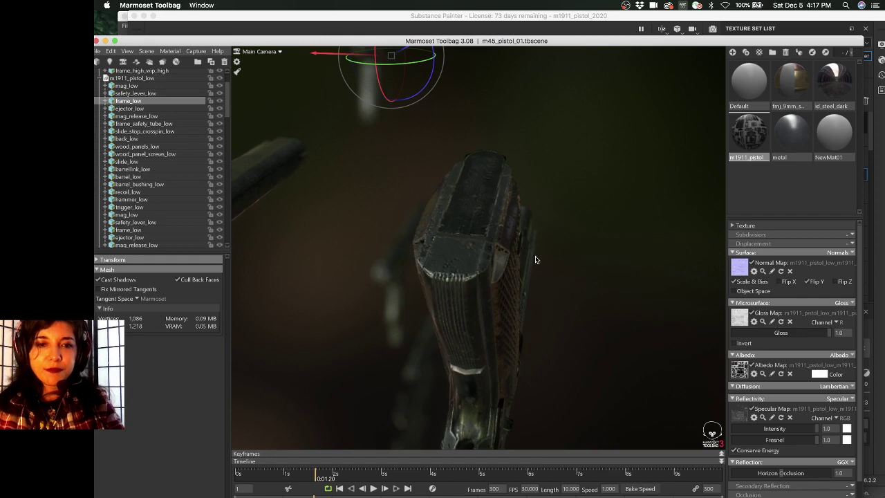
pyautogui.moveTo(535, 259); pyautogui.dragTo(410, 264)
pyautogui.moveTo(474, 261); pyautogui.dragTo(318, 218)
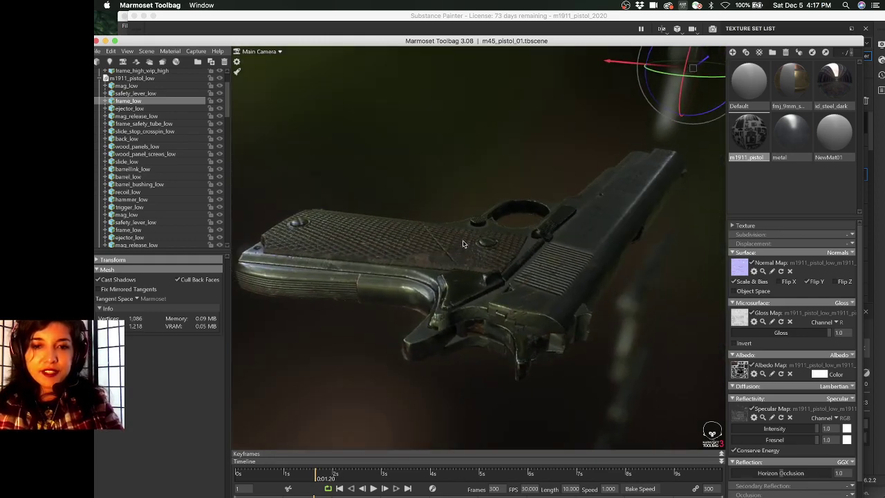
pyautogui.moveTo(548, 277); pyautogui.dragTo(468, 168)
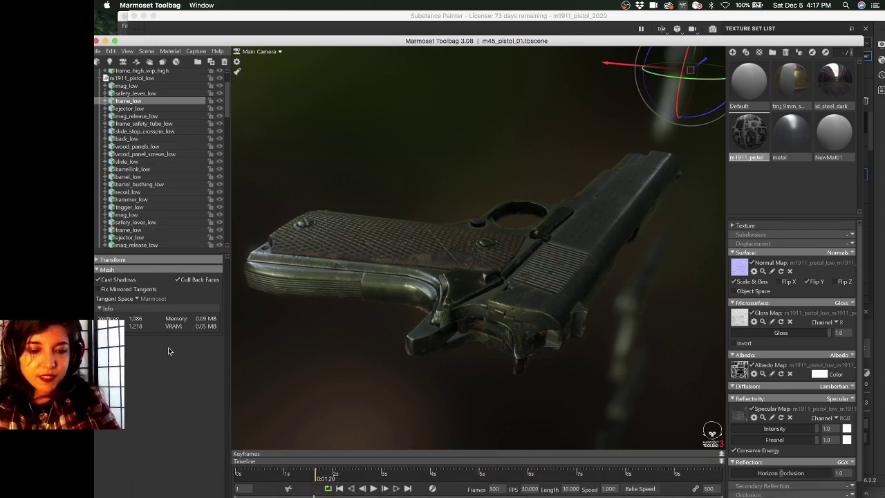
# Switch to Maya and hide the pistol_MSH mesh of the m1911a1_pistol_LOD1 group
pyautogui.moveTo(484, 495)
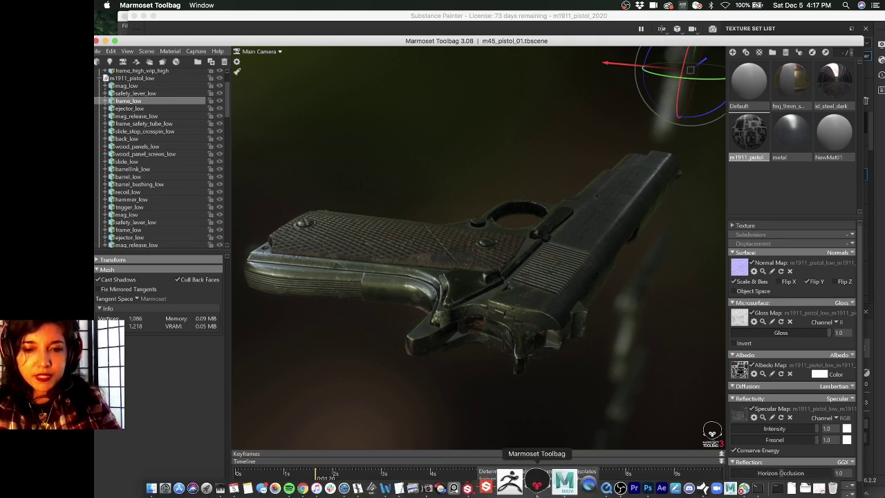
pyautogui.click(564, 483)
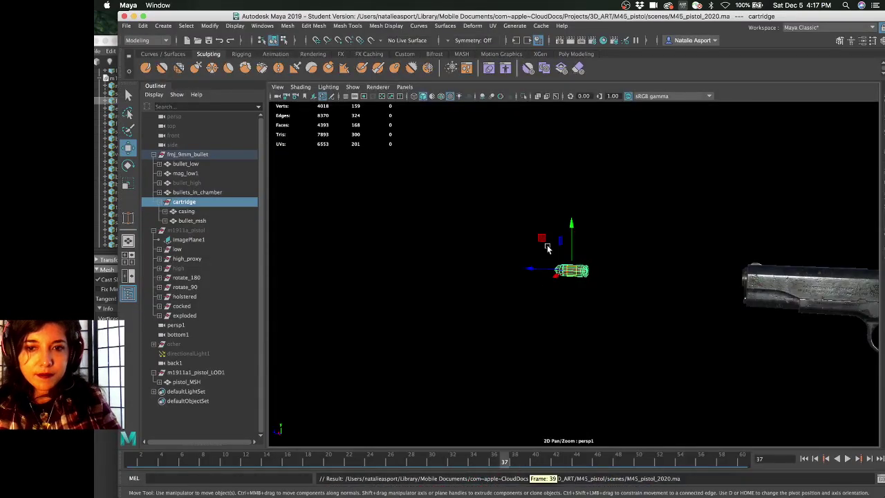
pyautogui.click(784, 304)
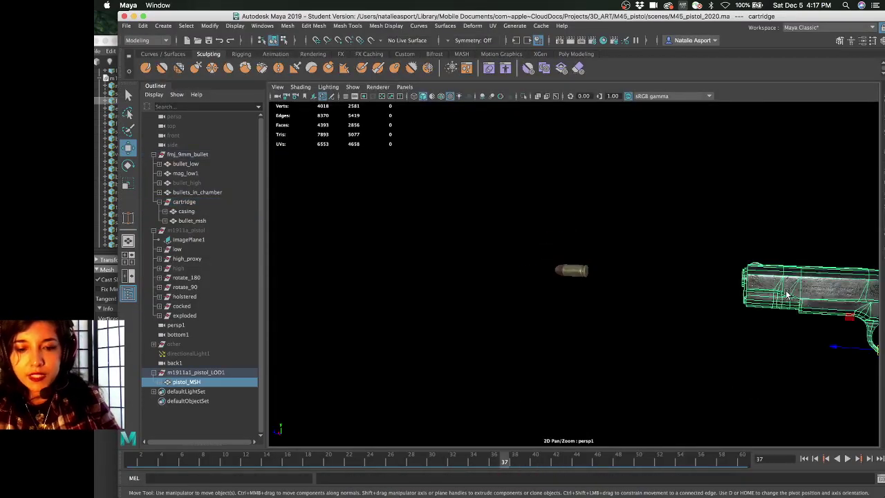
pyautogui.press('f')
pyautogui.hotkey('ctrl', 'h')
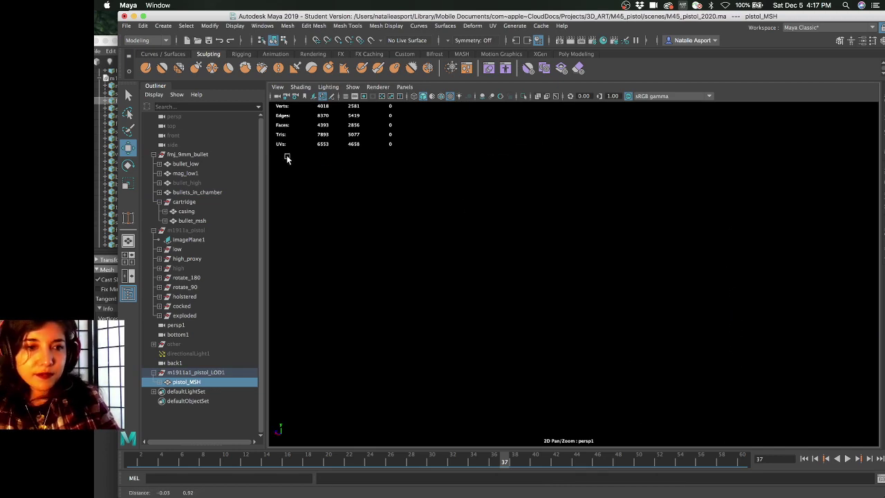
# Unhide the m1911a_pistol group and frame all its pistol arrangements in the viewport
pyautogui.click(231, 239)
pyautogui.click(233, 230)
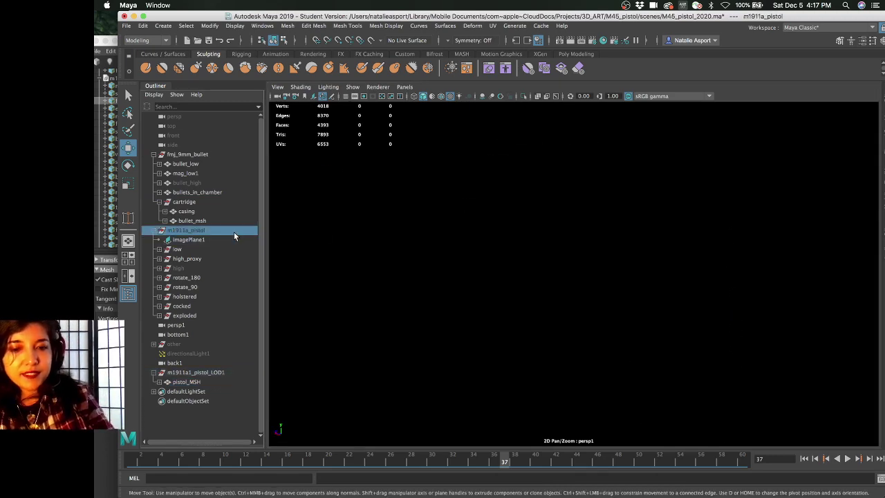
pyautogui.hotkey('shift', 'h')
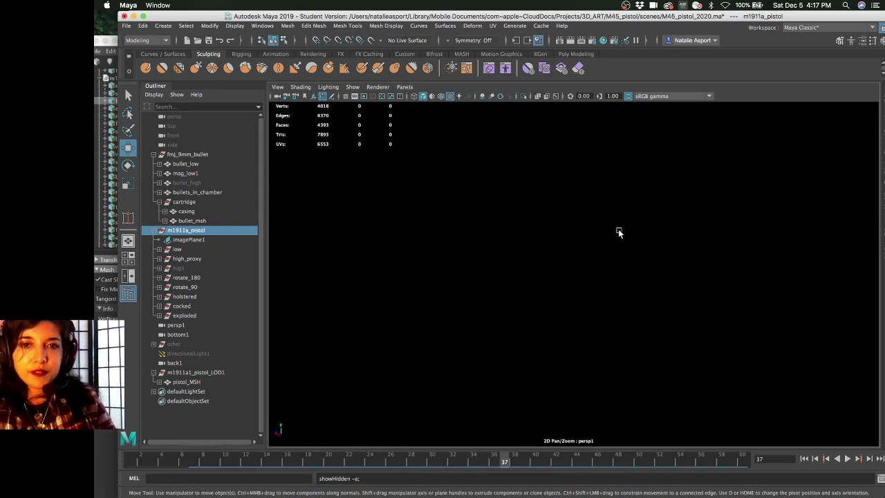
pyautogui.keyDown('alt'); pyautogui.moveTo(569, 260); pyautogui.dragTo(575, 228, button='right'); pyautogui.keyUp('alt')
pyautogui.keyDown('alt'); pyautogui.moveTo(555, 298); pyautogui.dragTo(487, 271, button='right'); pyautogui.keyUp('alt')
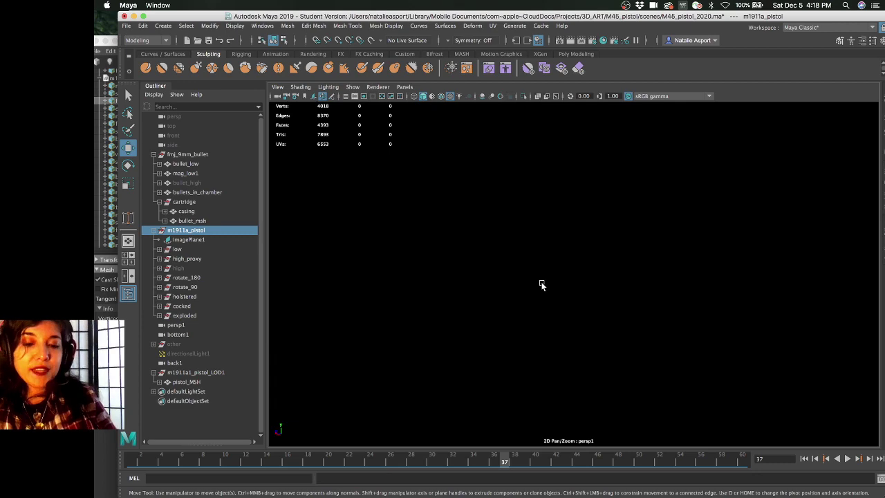
pyautogui.press('f')
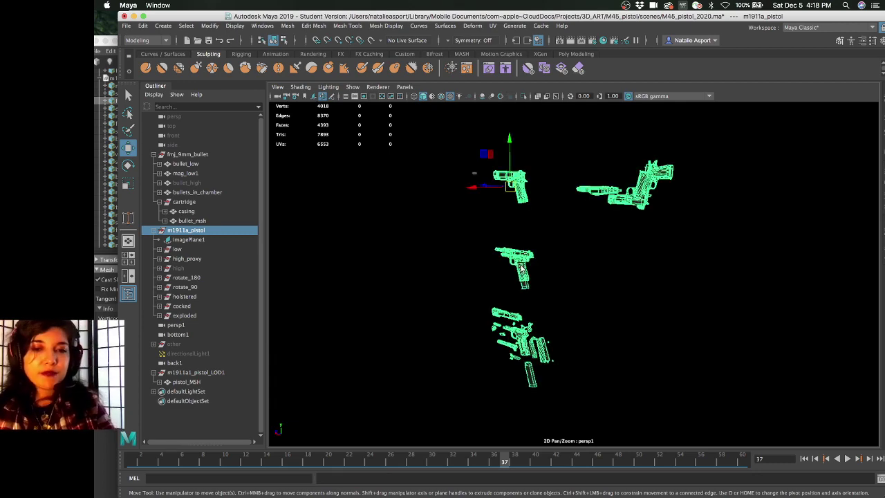
# Select the cocked pistol's slide_low mesh and display the settings of its m1911_pistol material's color map file texture
pyautogui.click(520, 267)
pyautogui.press('f')
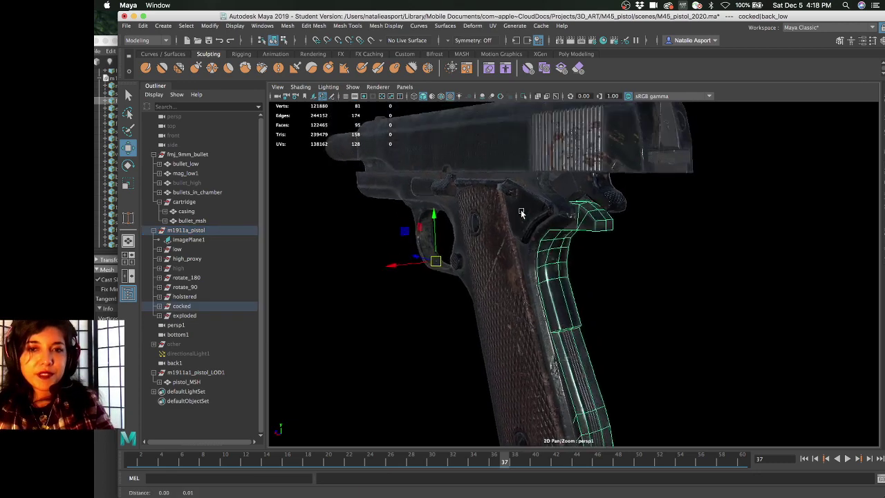
pyautogui.keyDown('alt'); pyautogui.moveTo(522, 213); pyautogui.dragTo(591, 165); pyautogui.keyUp('alt')
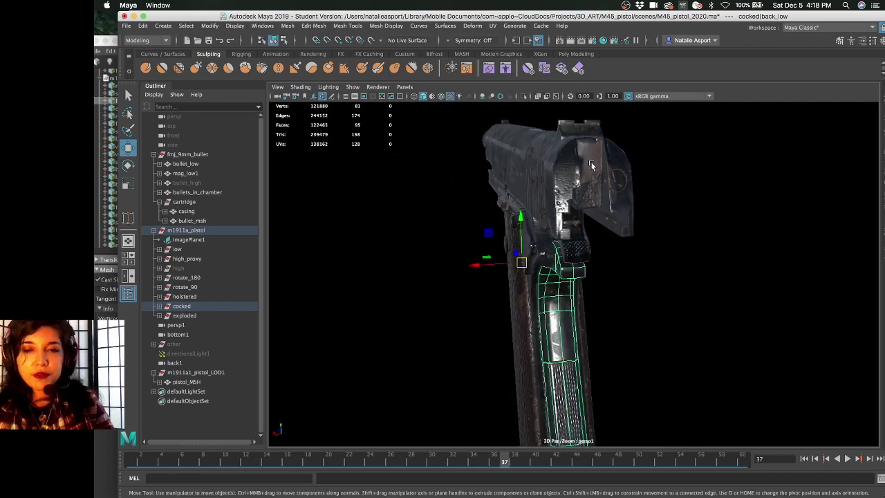
pyautogui.click(591, 164)
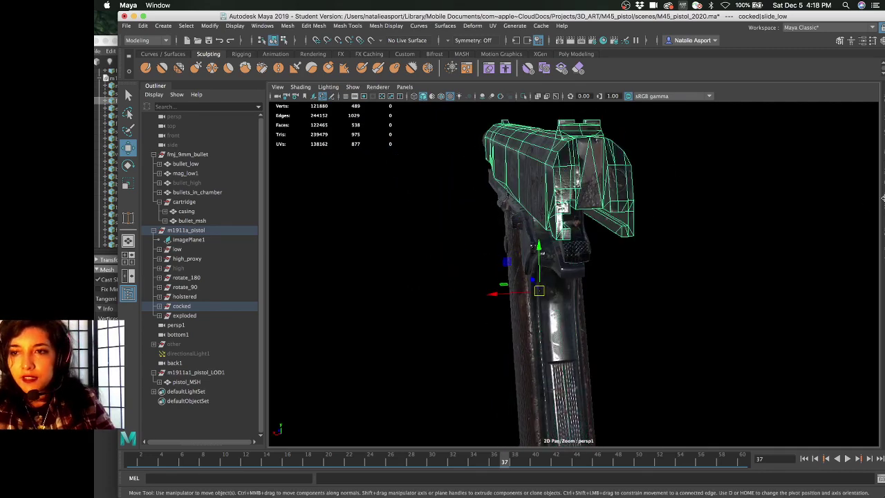
pyautogui.hotkey('ctrl', 'a')
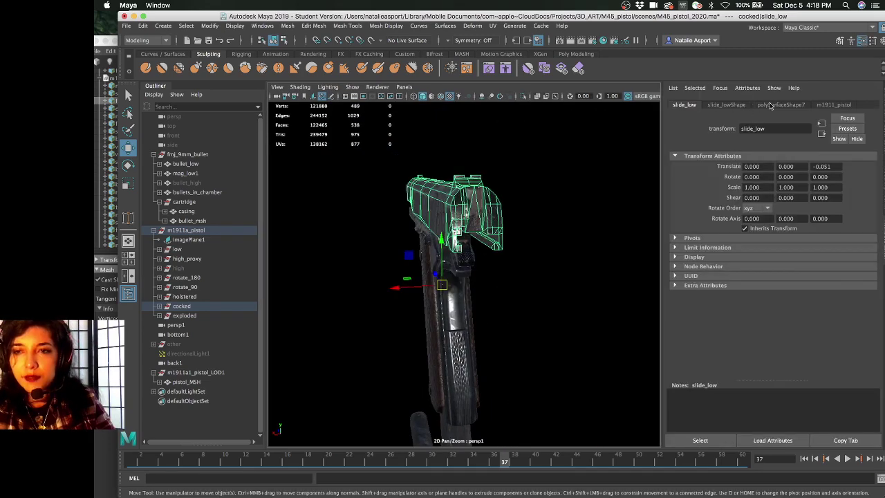
pyautogui.click(835, 105)
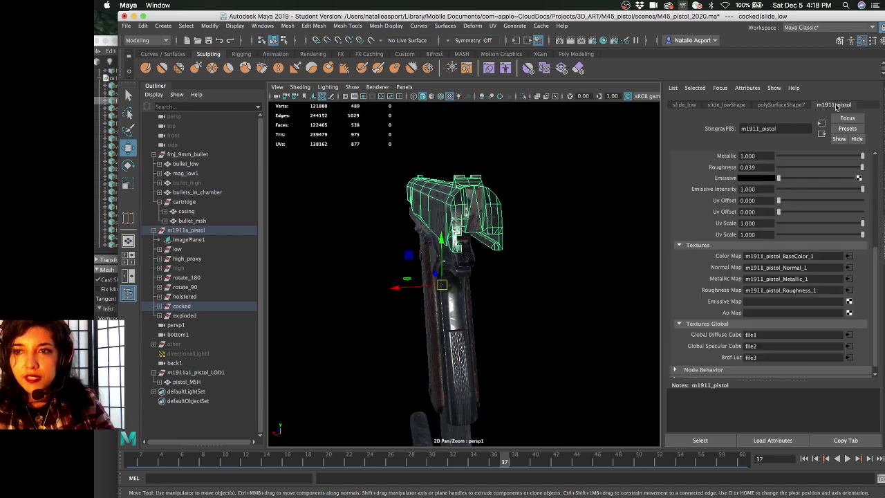
pyautogui.click(849, 257)
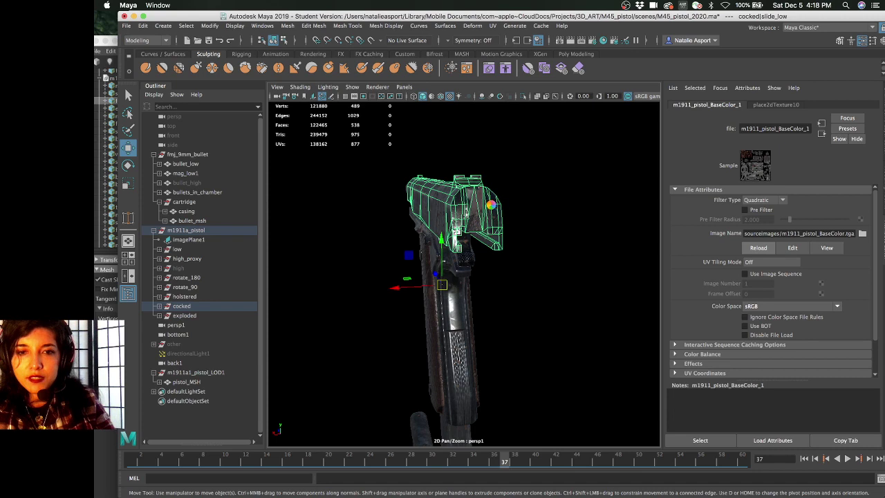
# Clear the selection and examine the cocked pistol from the back and side, followed by the exploded pistol parts
pyautogui.click(545, 212)
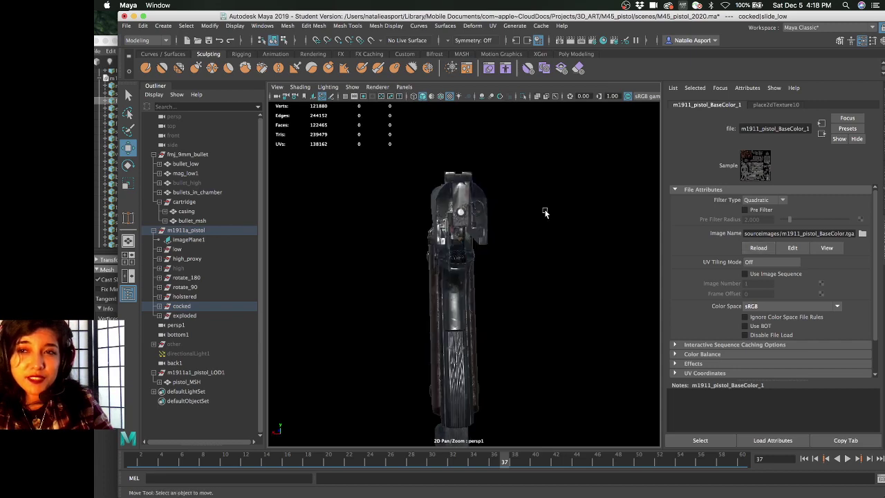
pyautogui.moveTo(488, 221)
pyautogui.keyDown('alt'); pyautogui.mouseDown()
pyautogui.moveTo(504, 233)
pyautogui.moveTo(516, 228)
pyautogui.moveTo(482, 216)
pyautogui.mouseUp(); pyautogui.keyUp('alt')
pyautogui.click(482, 217)
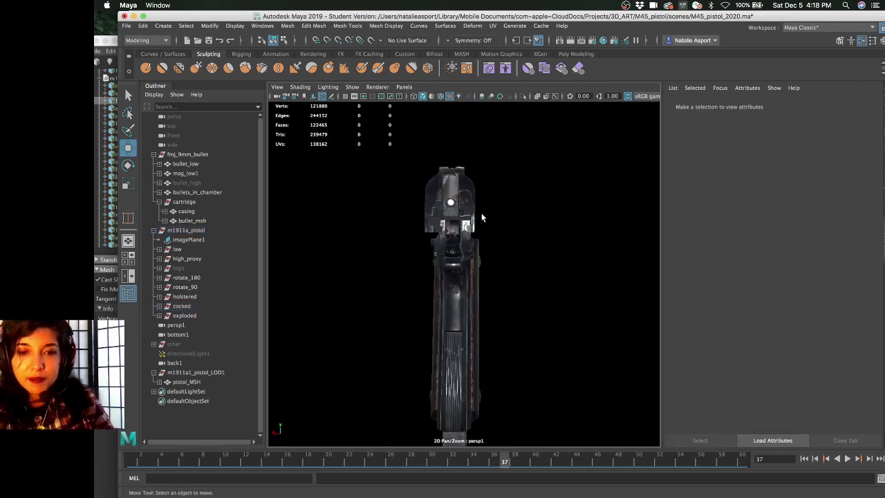
pyautogui.keyDown('alt'); pyautogui.moveTo(453, 255); pyautogui.dragTo(479, 292); pyautogui.keyUp('alt')
pyautogui.keyDown('alt'); pyautogui.moveTo(480, 292); pyautogui.dragTo(485, 278, button='middle'); pyautogui.keyUp('alt')
pyautogui.scroll(-5, 488, 277)
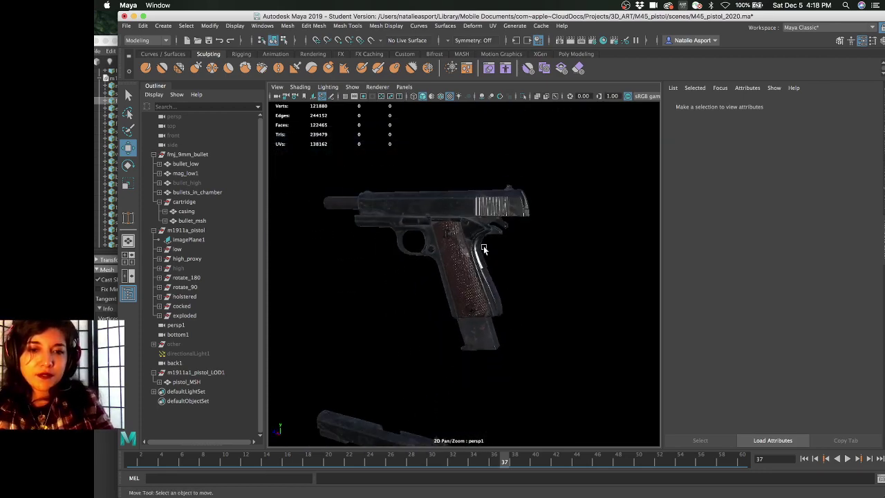
pyautogui.keyDown('alt'); pyautogui.moveTo(484, 251); pyautogui.dragTo(475, 317); pyautogui.keyUp('alt')
pyautogui.keyDown('alt'); pyautogui.moveTo(475, 318); pyautogui.dragTo(440, 283, button='middle'); pyautogui.keyUp('alt')
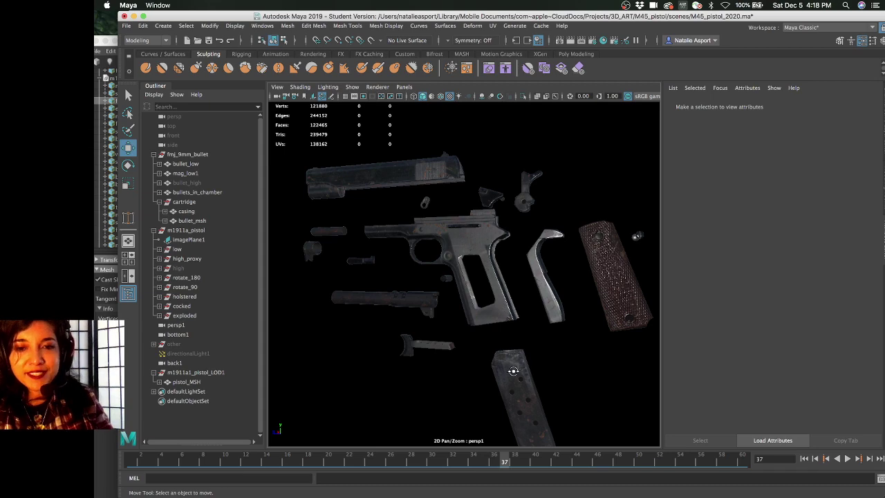
# Select the exploded pistol's mag_low mesh and examine the magazine's surface up close
pyautogui.moveTo(513, 371)
pyautogui.keyDown('alt'); pyautogui.mouseDown()
pyautogui.moveTo(504, 359)
pyautogui.moveTo(511, 345)
pyautogui.moveTo(542, 324)
pyautogui.moveTo(520, 356)
pyautogui.mouseUp(); pyautogui.keyUp('alt')
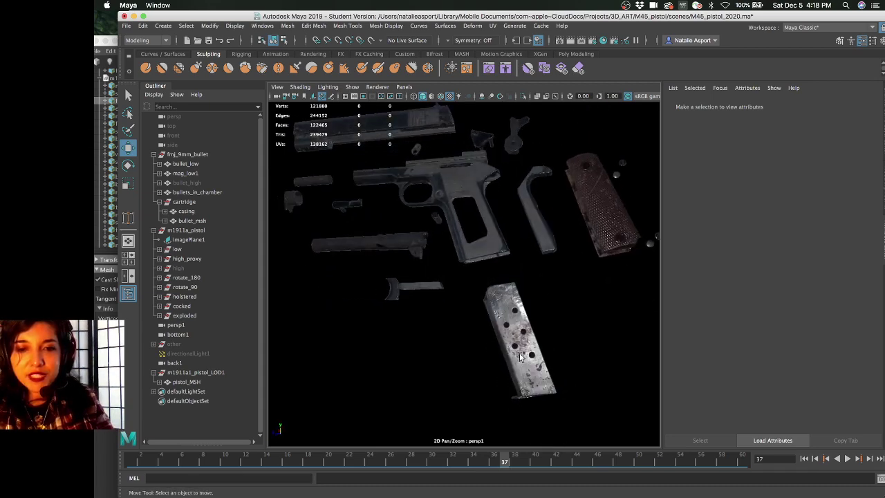
pyautogui.click(521, 357)
pyautogui.scroll(5, 520, 356)
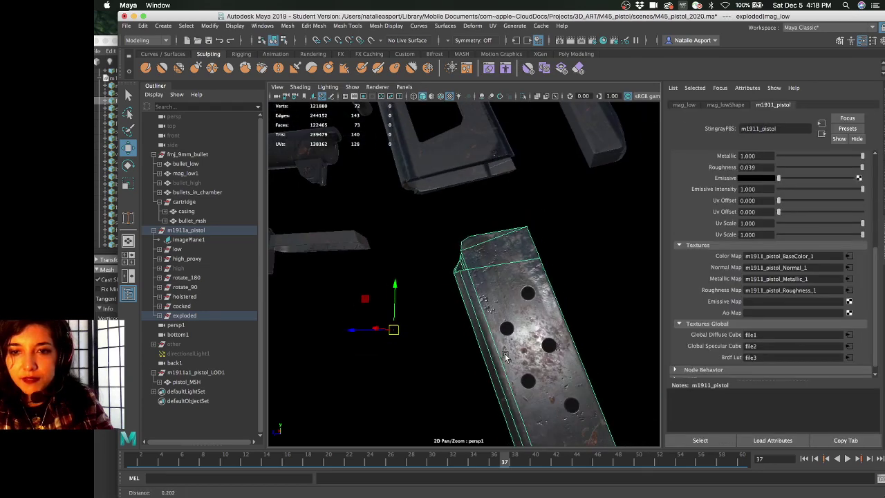
pyautogui.keyDown('alt'); pyautogui.moveTo(502, 356); pyautogui.dragTo(601, 300); pyautogui.keyUp('alt')
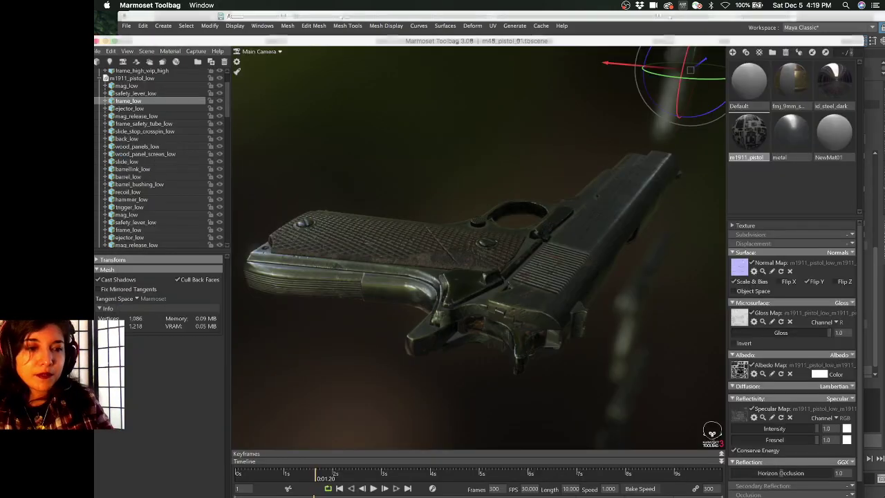
# Switch to Marmoset Toolbag, select the barrellink_low mesh, and bring the exploded pistol arrangement into view
pyautogui.click(123, 323)
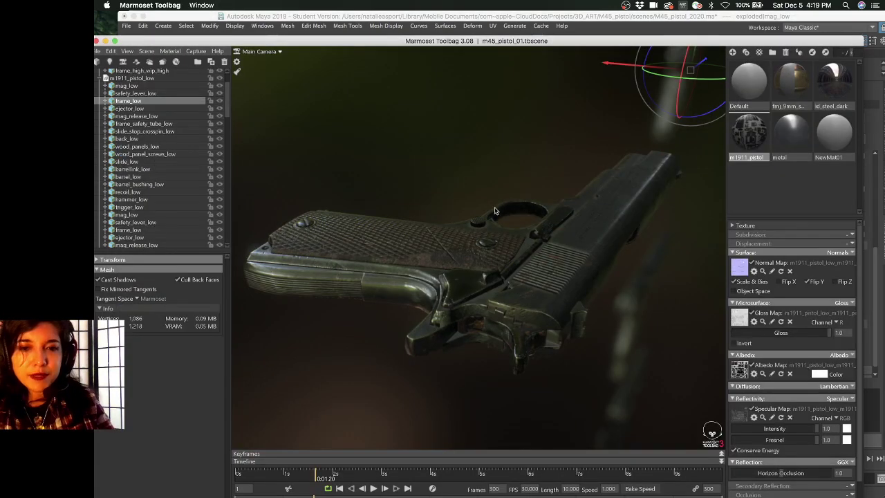
pyautogui.moveTo(495, 210); pyautogui.dragTo(533, 223)
pyautogui.moveTo(406, 211); pyautogui.dragTo(655, 342)
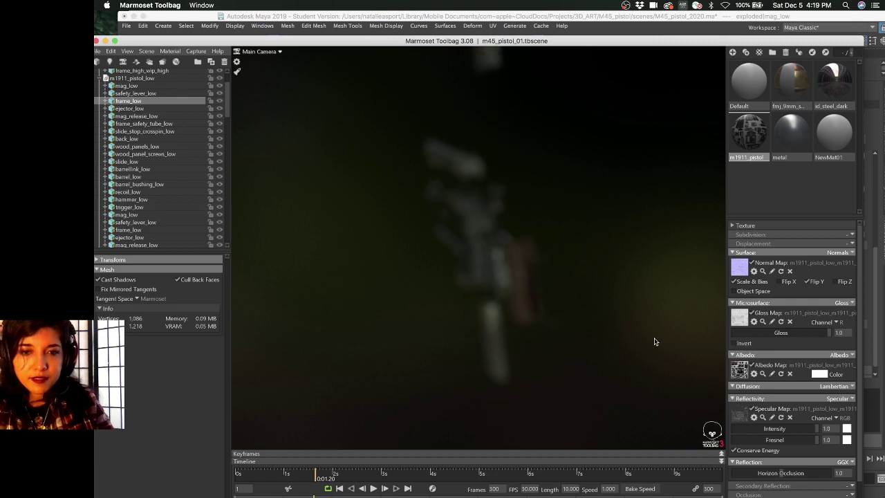
pyautogui.click(460, 315)
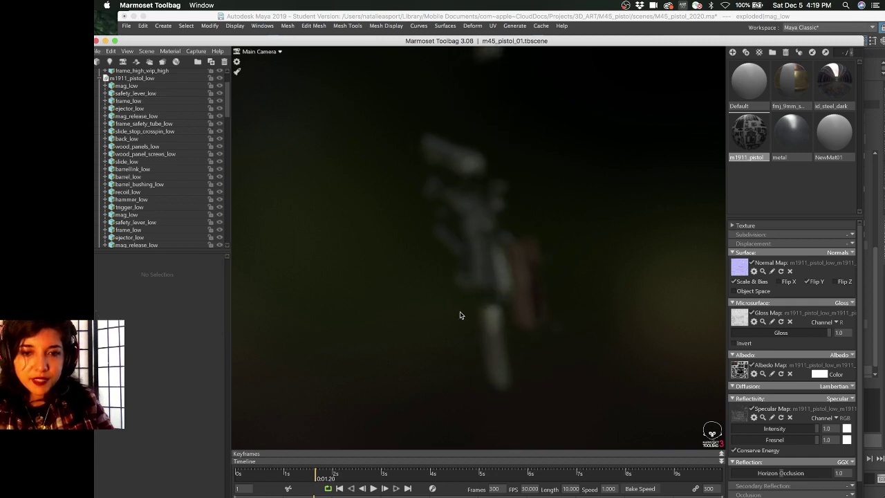
pyautogui.click(174, 168)
pyautogui.moveTo(436, 337); pyautogui.dragTo(437, 243)
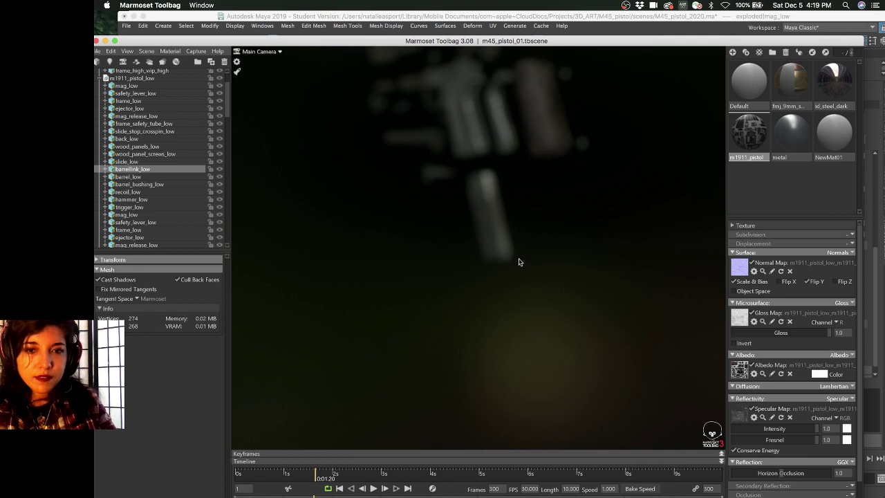
pyautogui.moveTo(520, 262); pyautogui.dragTo(445, 336)
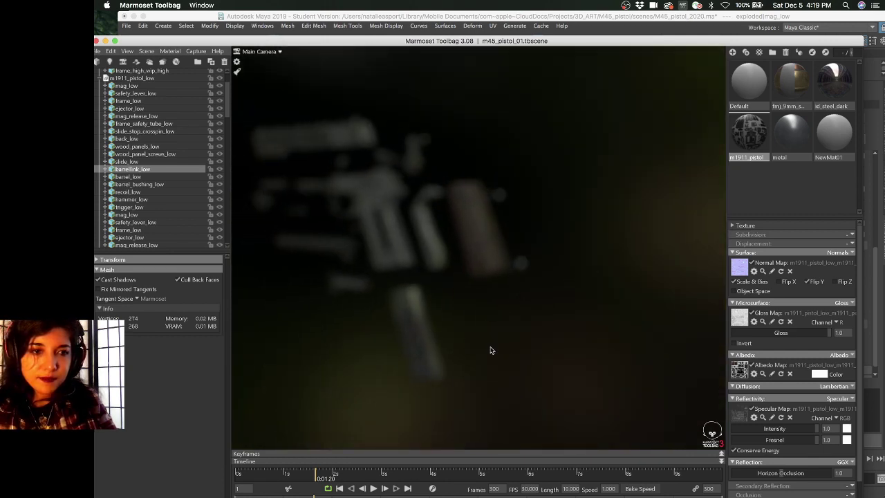
# Go through the pistol meshes in the scene list and select the exploded arrangement's barrel_bushing_low
pyautogui.click(164, 191)
pyautogui.click(169, 244)
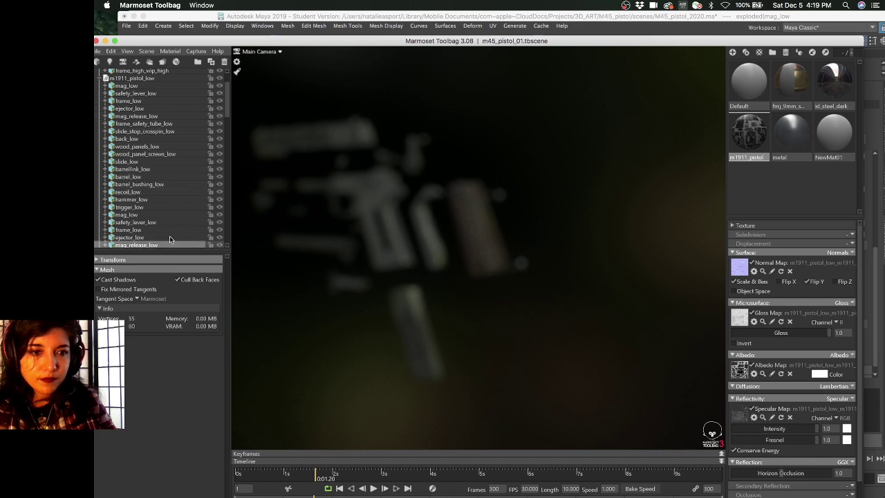
pyautogui.scroll(-3, 171, 238)
pyautogui.click(170, 239)
pyautogui.scroll(-2, 169, 235)
pyautogui.click(166, 207)
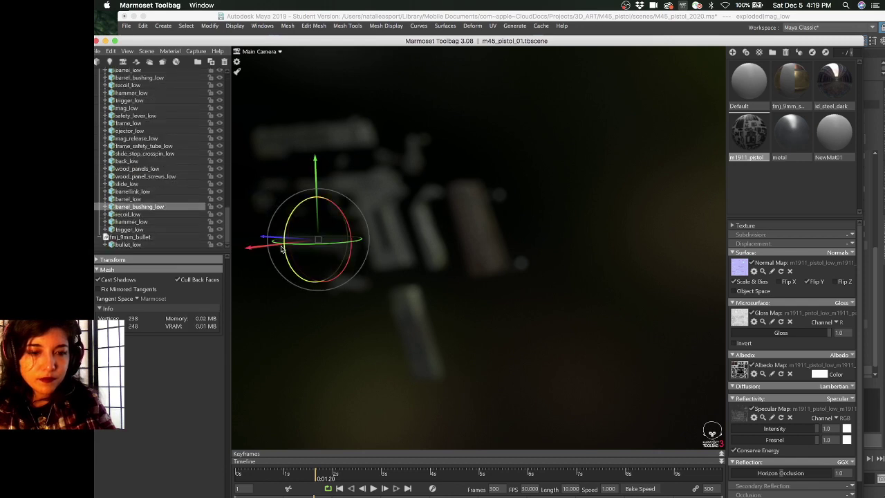
# Examine the exploded pistol's magazine up close, checking the surface around its round holes and the side slot
pyautogui.keyDown('alt'); pyautogui.moveTo(367, 306); pyautogui.dragTo(378, 302); pyautogui.keyUp('alt')
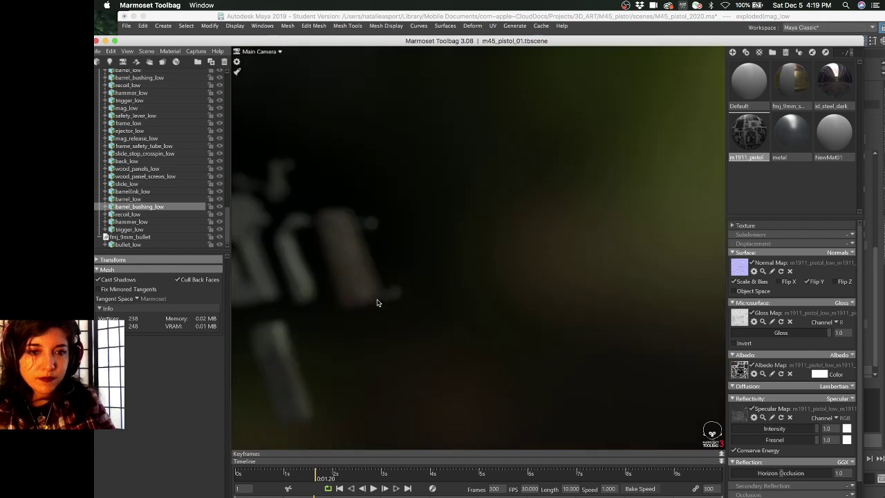
pyautogui.keyDown('alt'); pyautogui.moveTo(378, 303); pyautogui.dragTo(555, 263, button='middle'); pyautogui.keyUp('alt')
pyautogui.keyDown('alt'); pyautogui.moveTo(408, 273); pyautogui.dragTo(525, 239, button='middle'); pyautogui.keyUp('alt')
pyautogui.keyDown('alt'); pyautogui.moveTo(387, 297); pyautogui.dragTo(519, 250, button='middle'); pyautogui.keyUp('alt')
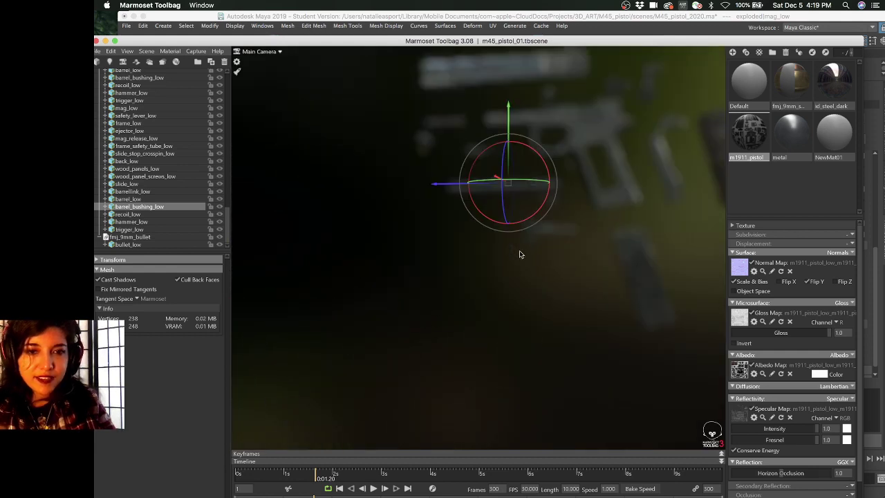
pyautogui.scroll(3, 536, 277)
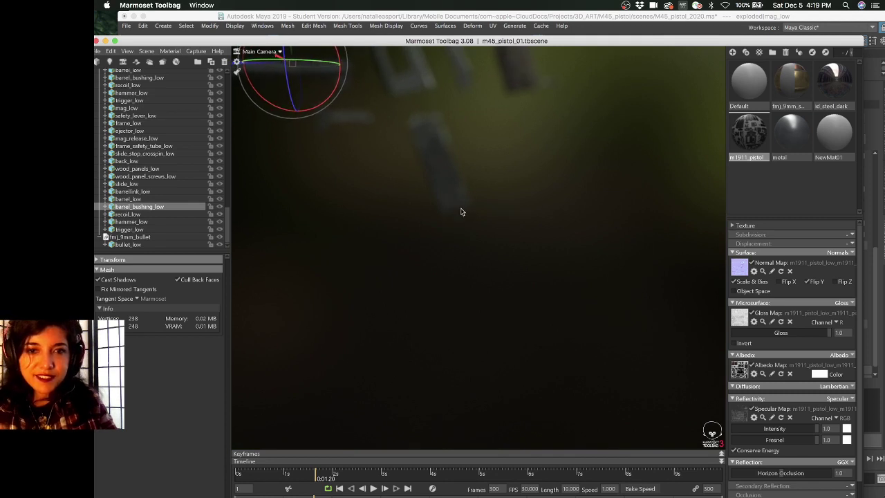
pyautogui.keyDown('alt'); pyautogui.moveTo(461, 211); pyautogui.dragTo(413, 241); pyautogui.keyUp('alt')
pyautogui.keyDown('alt'); pyautogui.moveTo(412, 241); pyautogui.dragTo(506, 235, button='middle'); pyautogui.keyUp('alt')
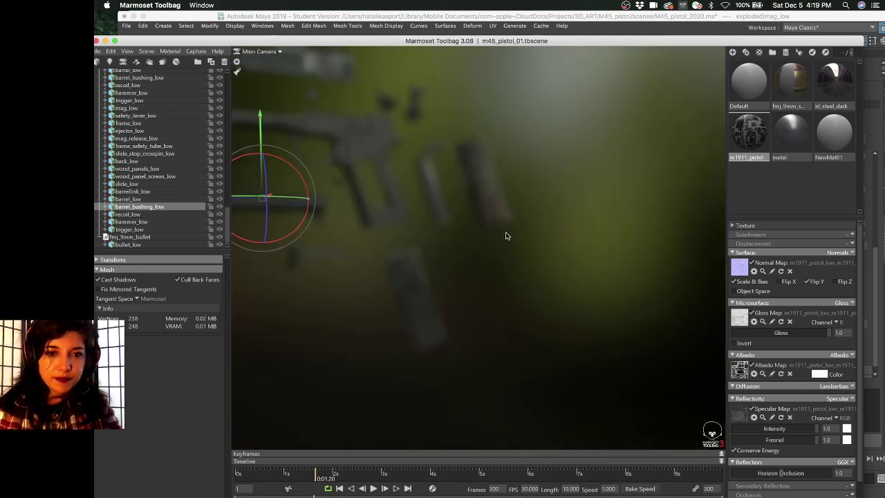
pyautogui.moveTo(505, 236); pyautogui.dragTo(511, 276)
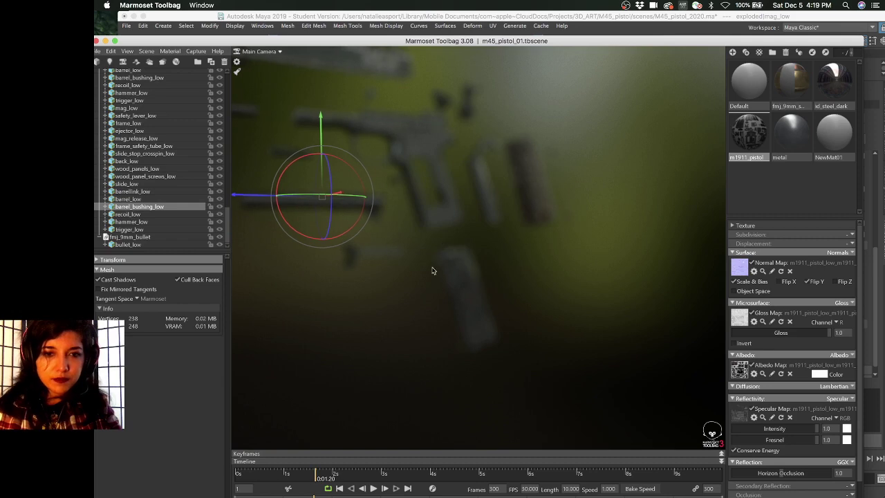
pyautogui.moveTo(401, 257); pyautogui.dragTo(439, 251)
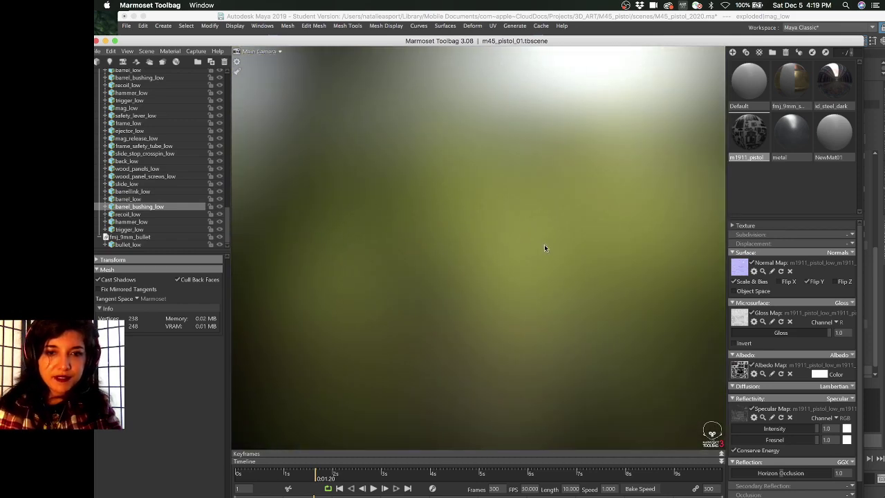
pyautogui.moveTo(545, 248); pyautogui.dragTo(555, 342)
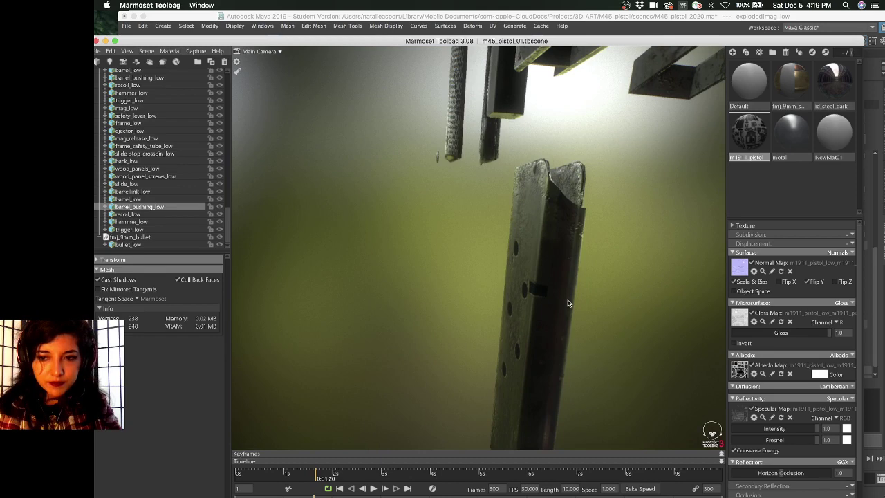
pyautogui.moveTo(567, 303); pyautogui.dragTo(399, 210)
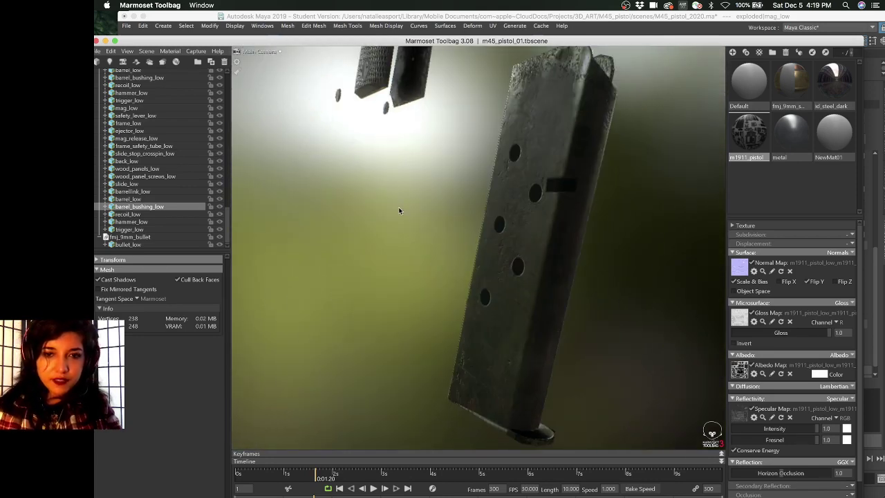
pyautogui.moveTo(455, 240); pyautogui.dragTo(466, 241)
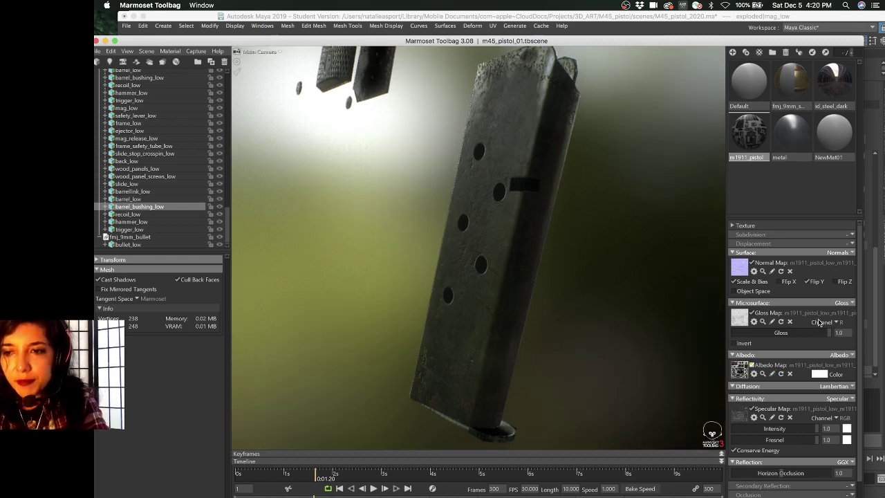
# Check the transparency modes offered for the m1911_pistol material and the actions available for it
pyautogui.scroll(-2, 862, 304)
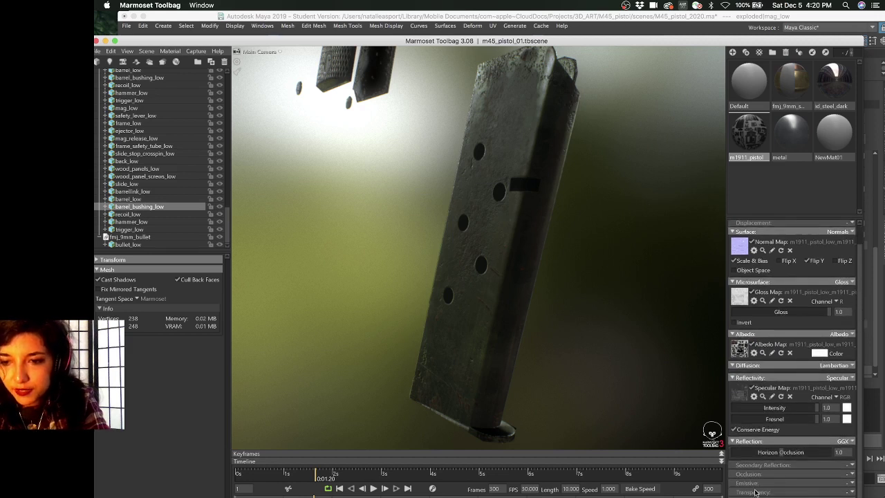
pyautogui.click(851, 492)
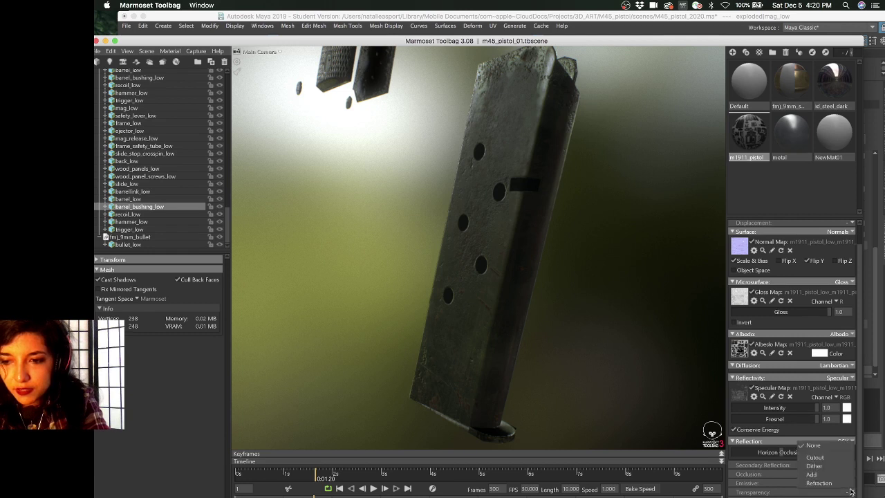
pyautogui.click(788, 494)
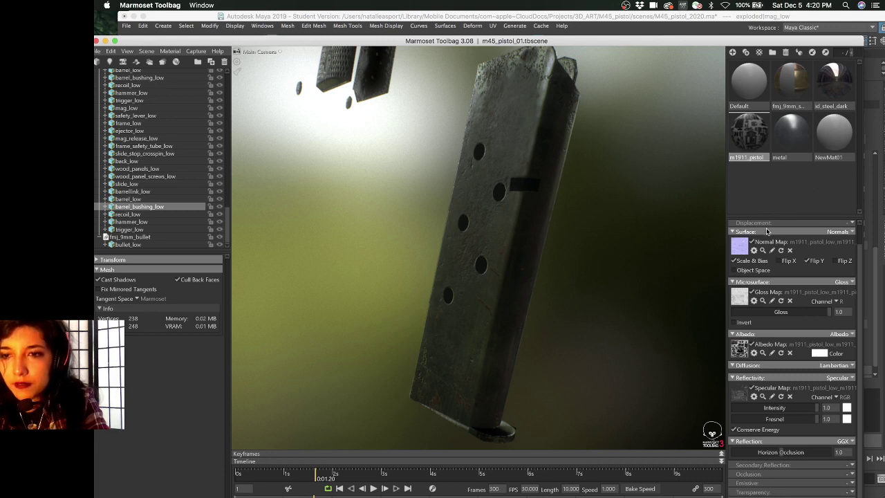
pyautogui.click(755, 132)
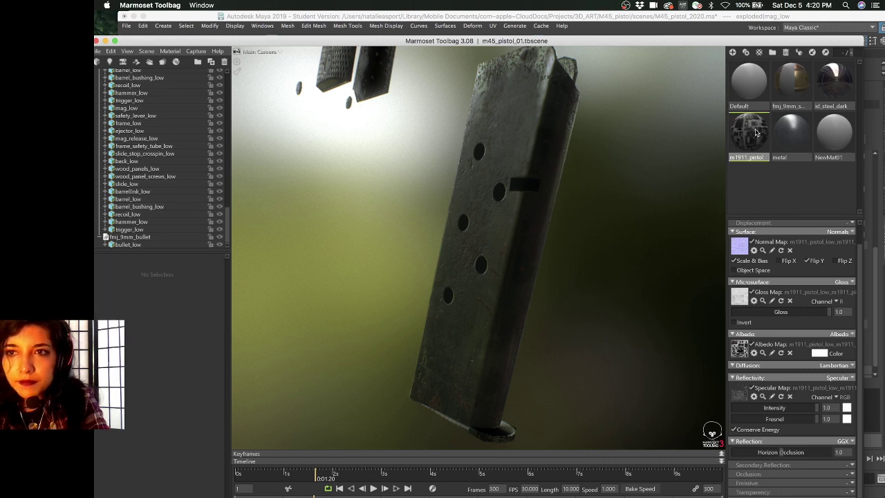
pyautogui.rightClick(756, 132)
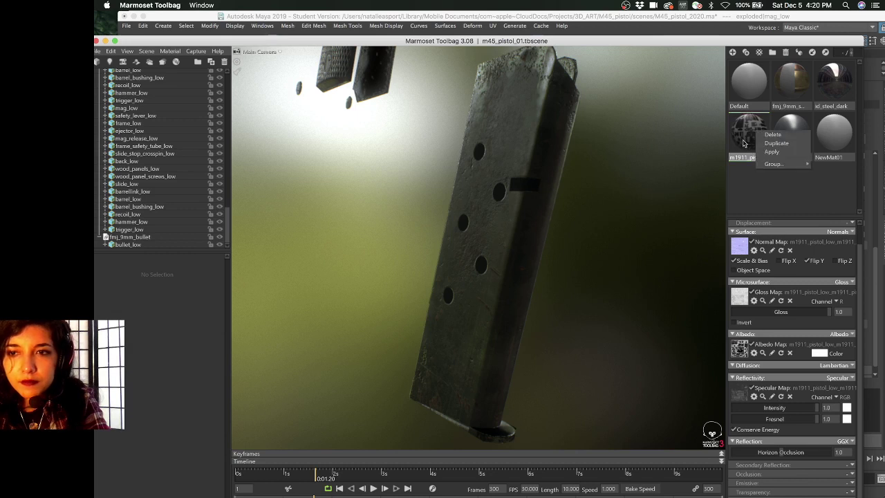
pyautogui.click(744, 140)
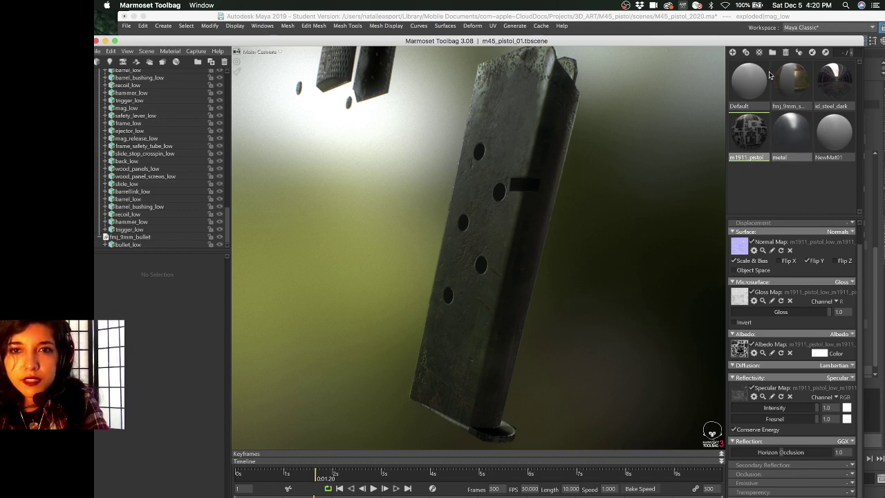
# Collapse the m1911_pistol material's Reflection section and set its Transparency mode to Add
pyautogui.moveTo(792, 44); pyautogui.dragTo(803, 32)
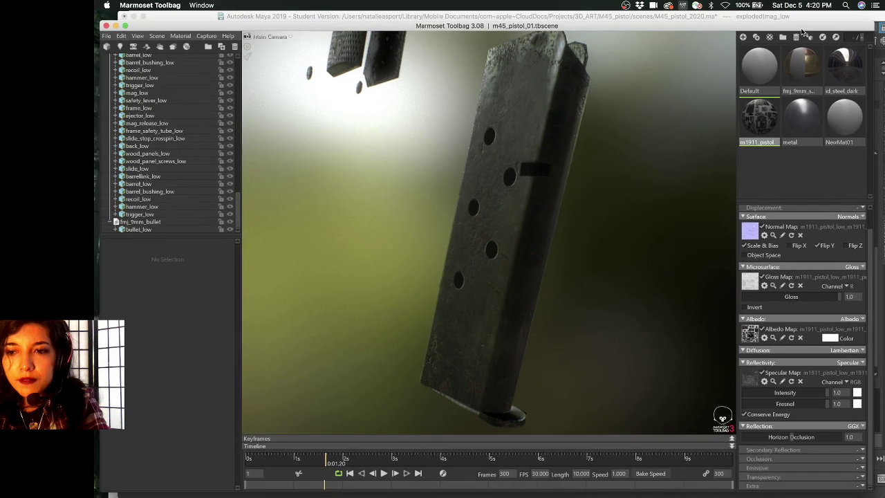
pyautogui.click(743, 426)
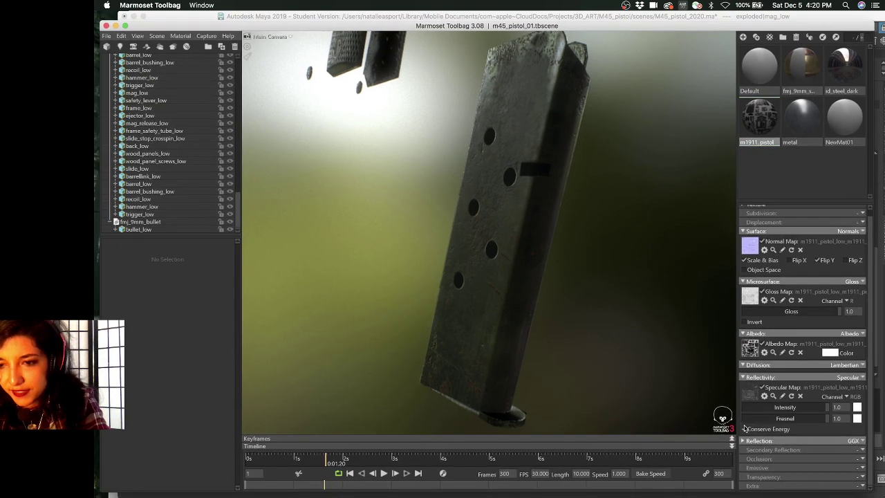
pyautogui.click(862, 477)
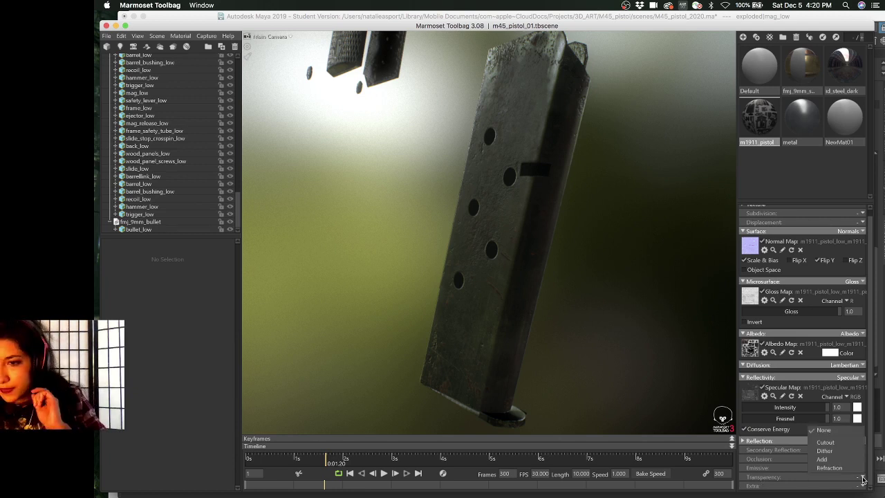
pyautogui.click(829, 459)
pyautogui.click(830, 459)
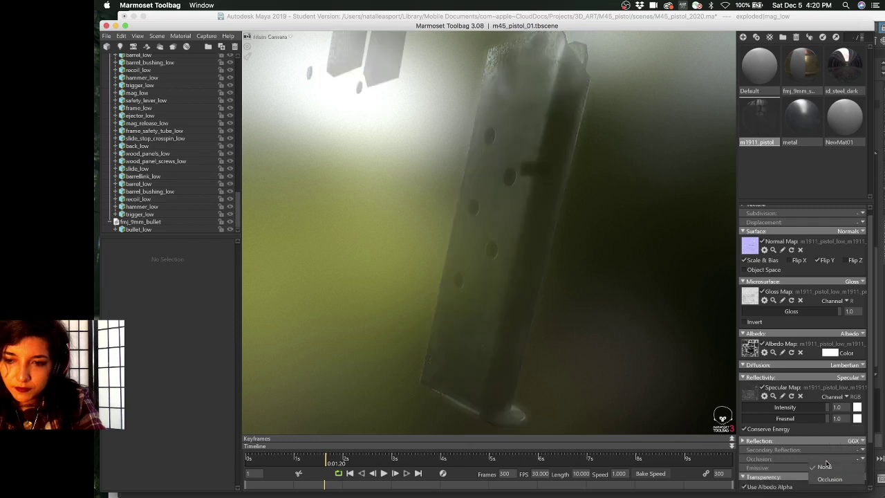
pyautogui.scroll(-3, 766, 467)
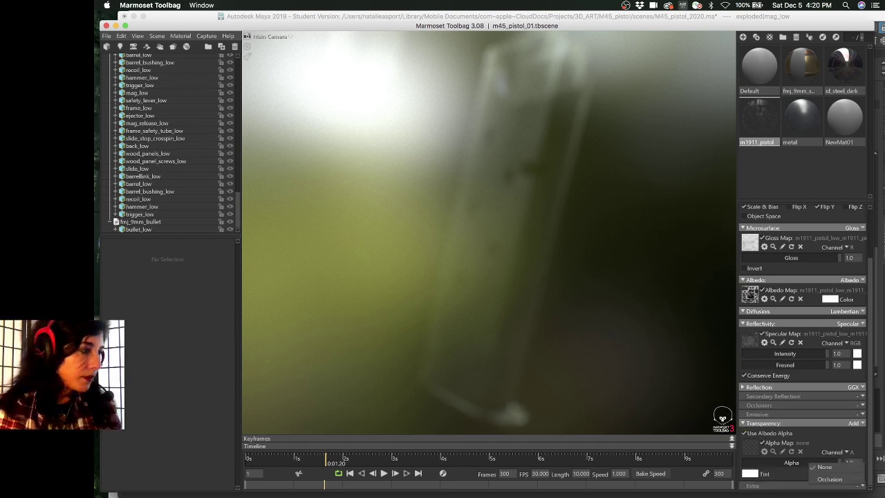
pyautogui.click(113, 495)
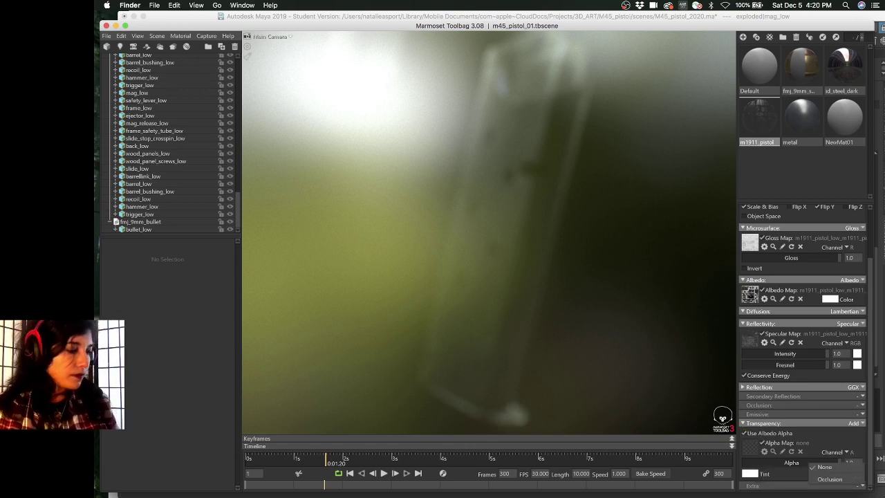
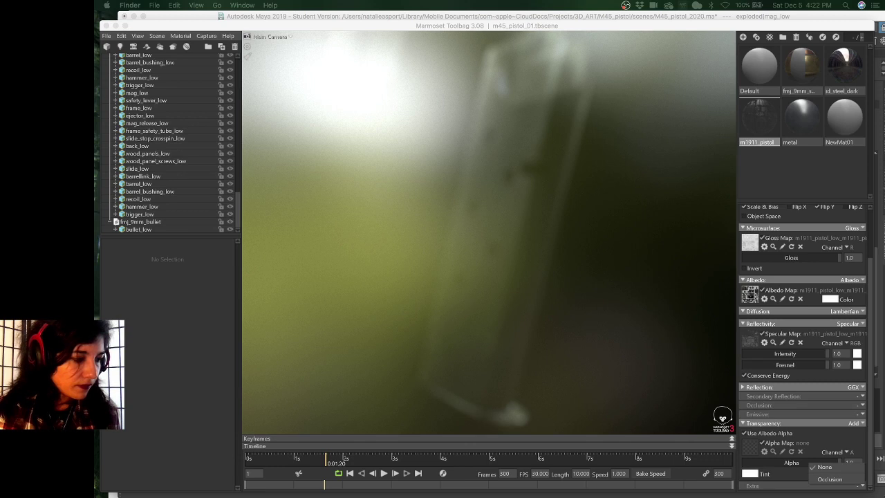
# Switch to Substance Painter and review the texture export settings and the output maps of the PBR Specular Glossiness (converted from Metallic Roughness) preset
pyautogui.moveTo(112, 495)
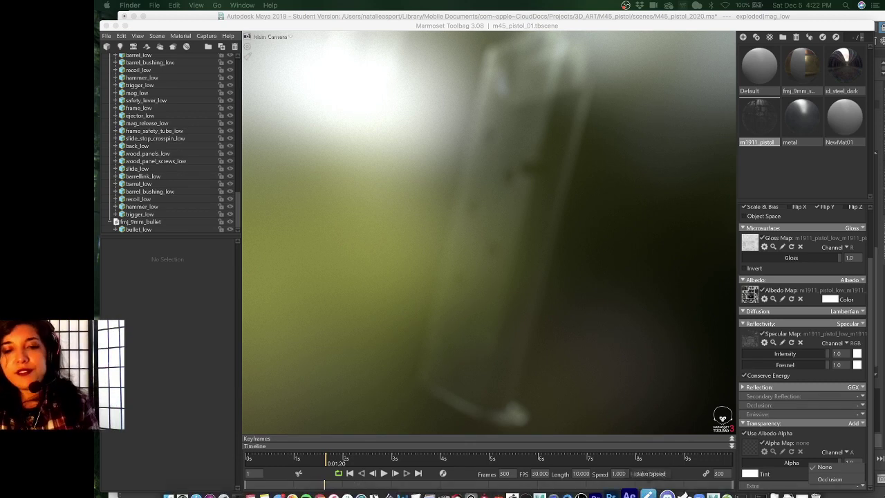
pyautogui.click(492, 485)
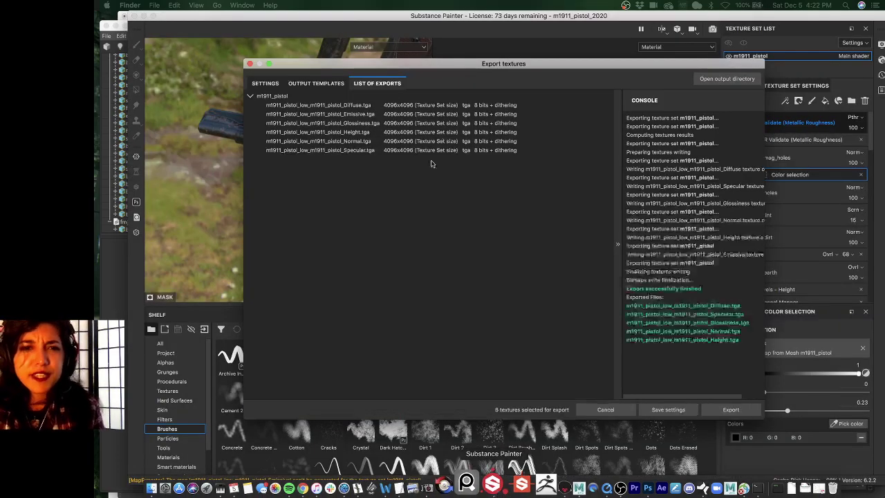
pyautogui.click(266, 83)
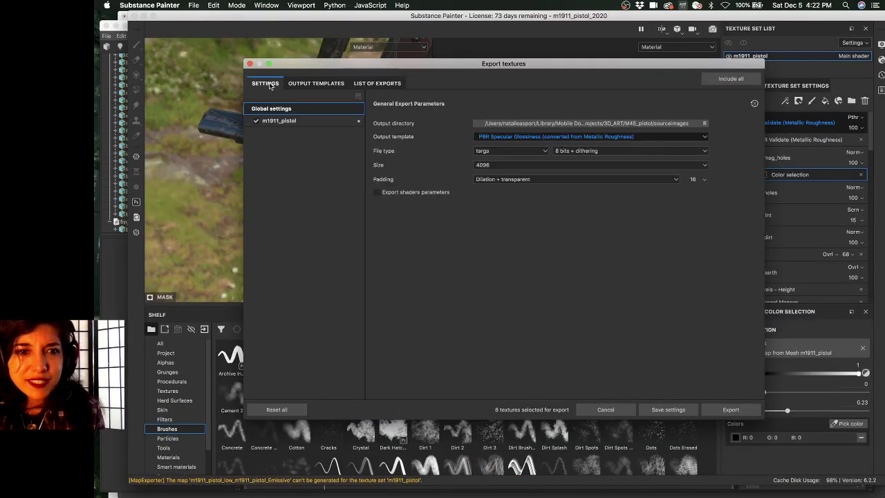
pyautogui.click(562, 139)
pyautogui.scroll(-5, 559, 167)
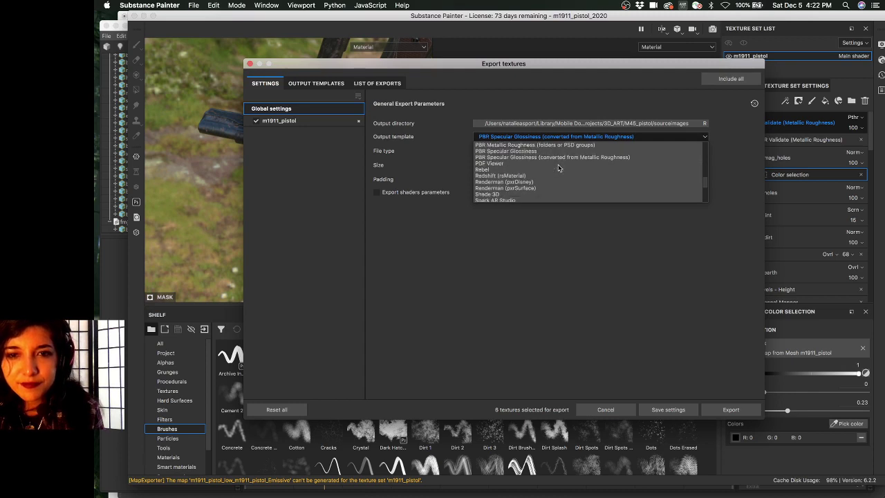
pyautogui.scroll(-4, 559, 167)
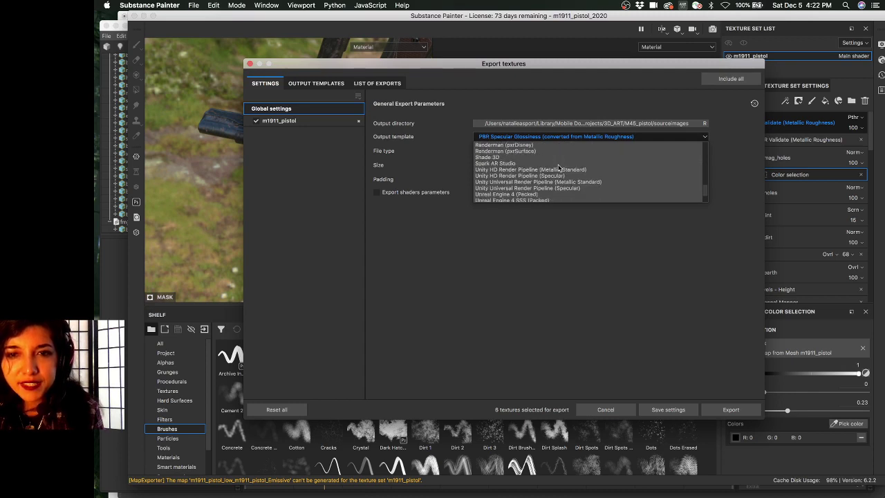
pyautogui.scroll(-2, 558, 167)
pyautogui.click(533, 304)
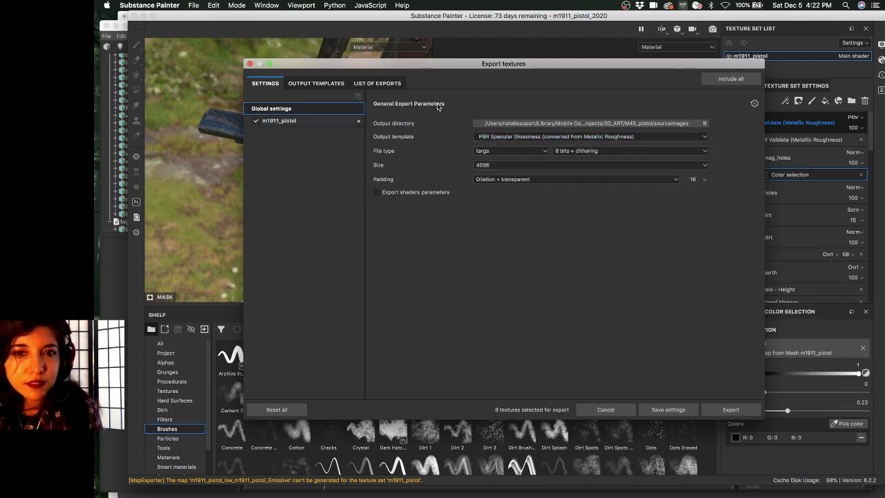
pyautogui.click(324, 83)
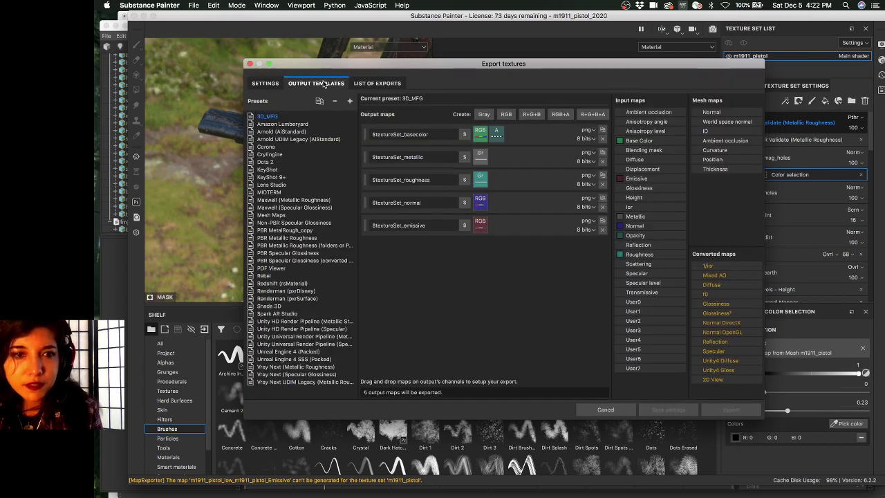
pyautogui.click(299, 262)
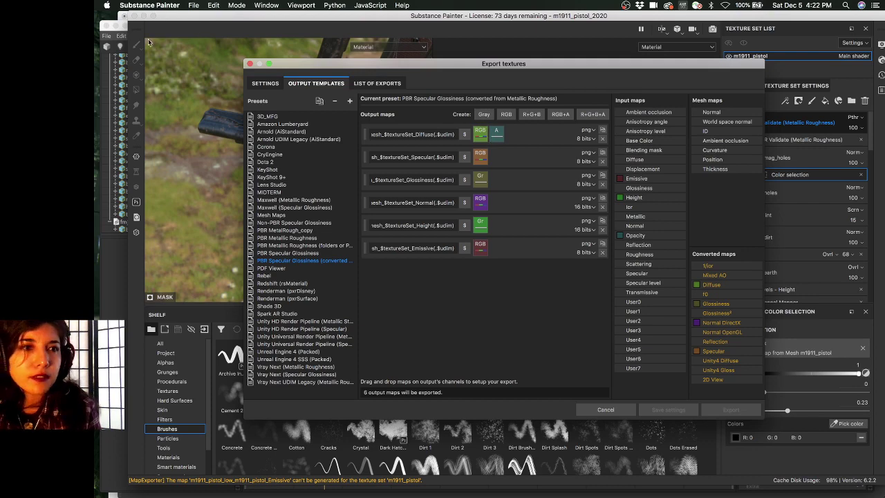
# Switch back to Marmoset Toolbag, assign the pistol's albedo texture as the m1911_pistol material's alpha map, and check it on the magazine
pyautogui.click(118, 278)
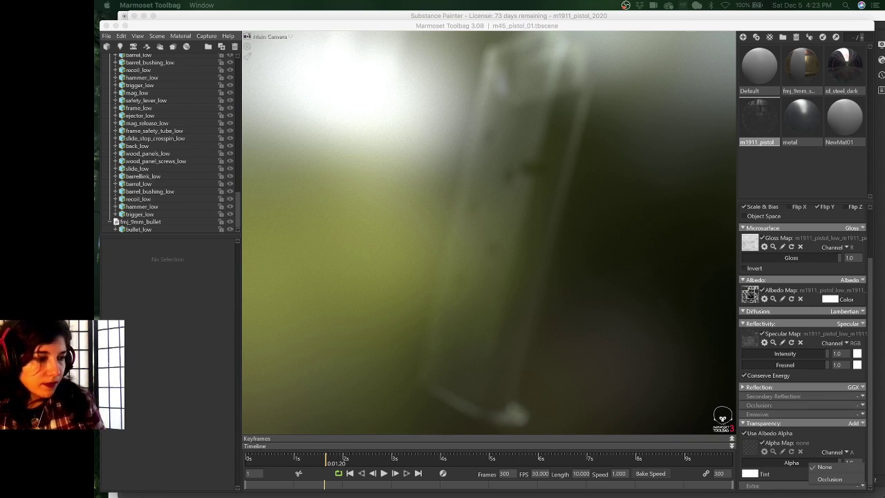
pyautogui.moveTo(434, 291); pyautogui.dragTo(749, 450)
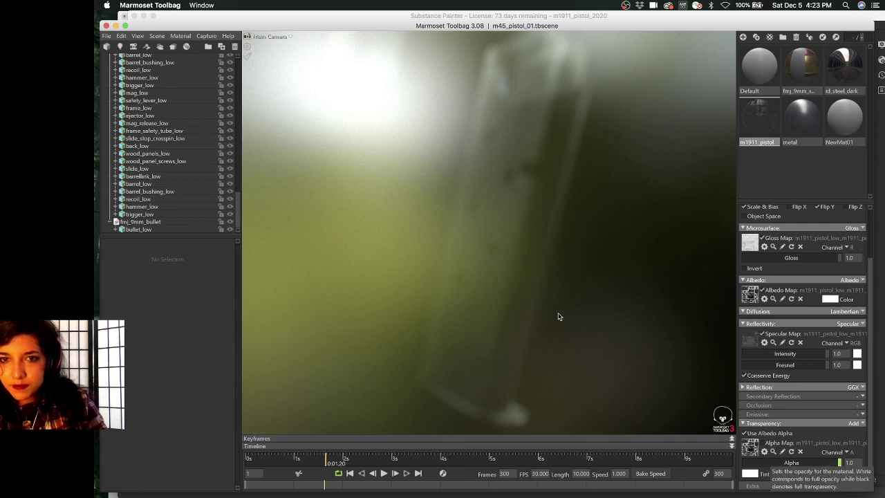
pyautogui.moveTo(520, 263); pyautogui.dragTo(589, 258)
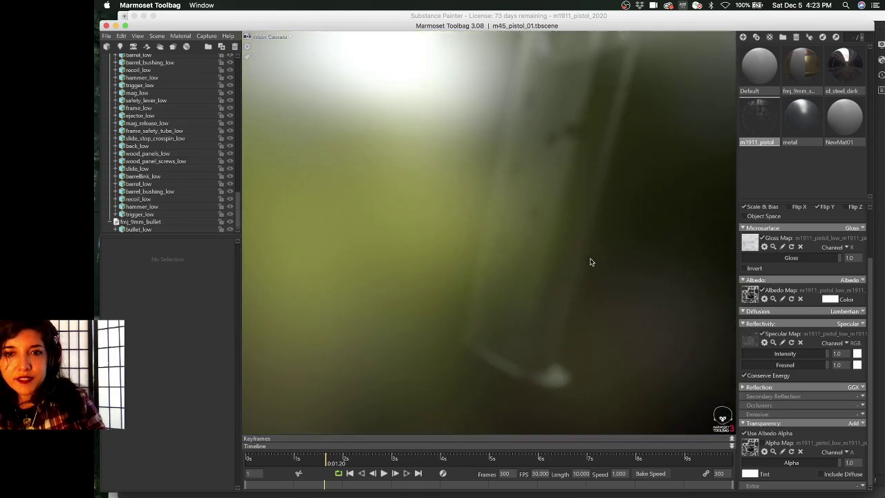
pyautogui.moveTo(554, 283); pyautogui.dragTo(434, 292)
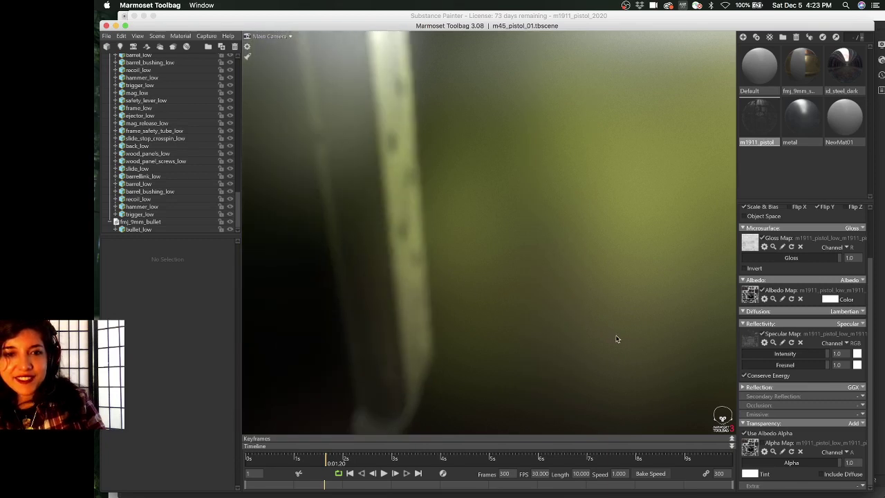
pyautogui.moveTo(415, 219); pyautogui.dragTo(370, 174)
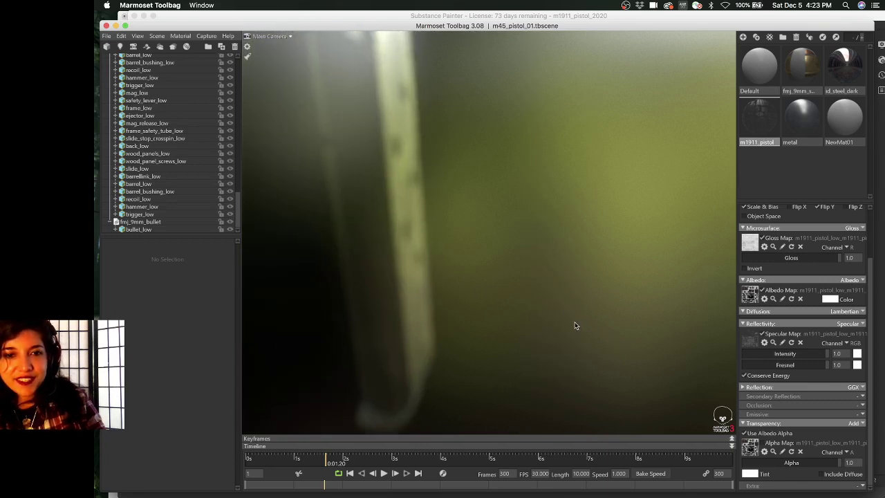
pyautogui.moveTo(480, 277); pyautogui.dragTo(498, 242)
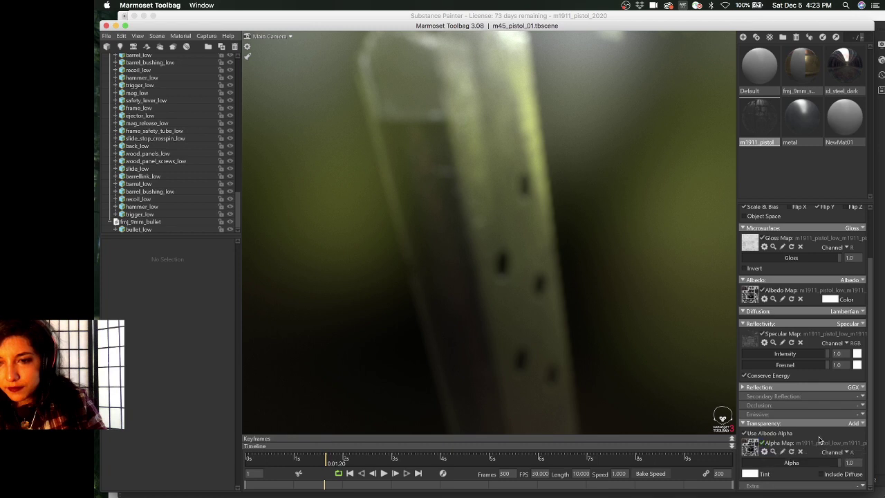
# Disable Use Albedo Alpha for the m1911_pistol material and set its transparency mode to Cutout
pyautogui.moveTo(840, 463); pyautogui.dragTo(877, 463)
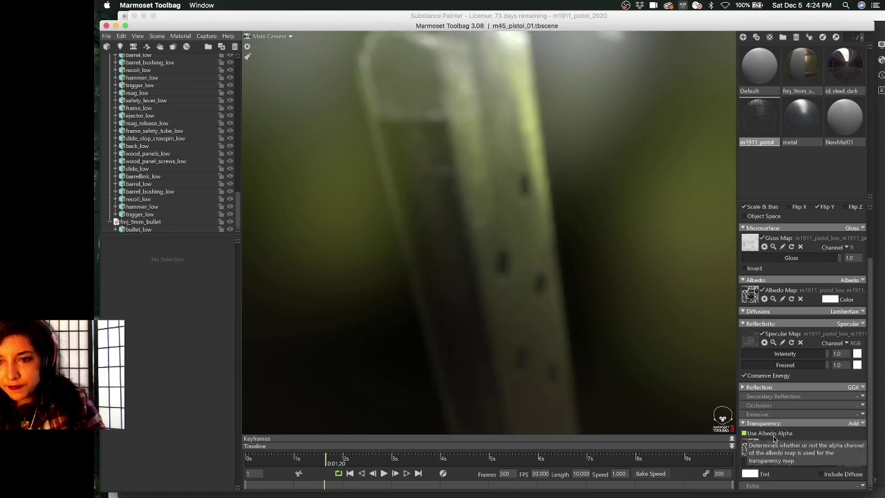
pyautogui.click(855, 423)
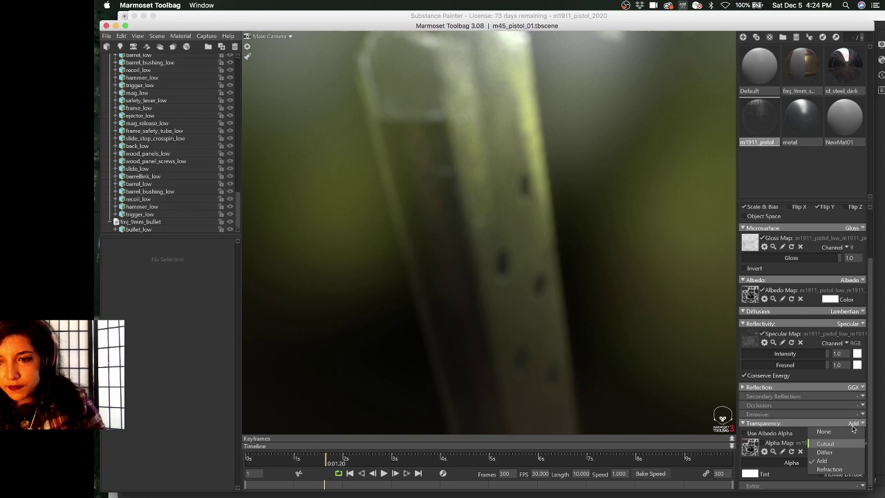
pyautogui.click(825, 444)
# Examine the magazine's holes from several angles and distances, and review the material's transparency settings
pyautogui.scroll(3, 520, 265)
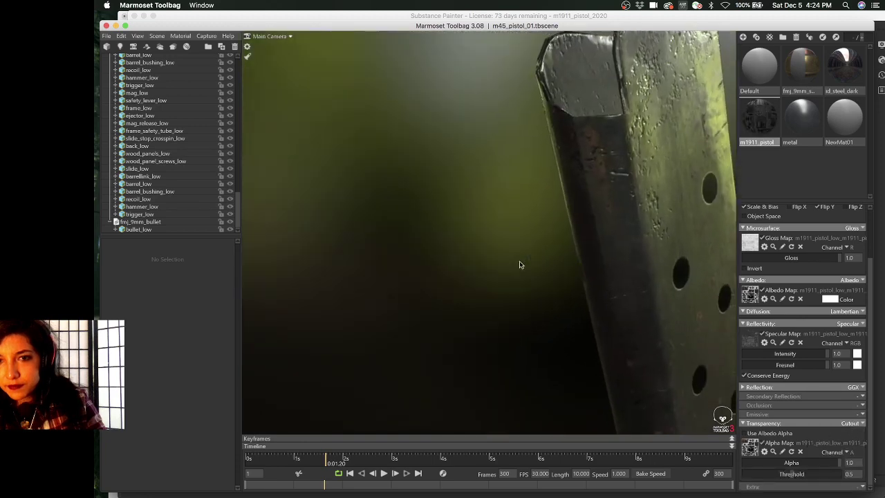
pyautogui.moveTo(520, 265); pyautogui.dragTo(480, 259)
pyautogui.moveTo(528, 197); pyautogui.dragTo(532, 275)
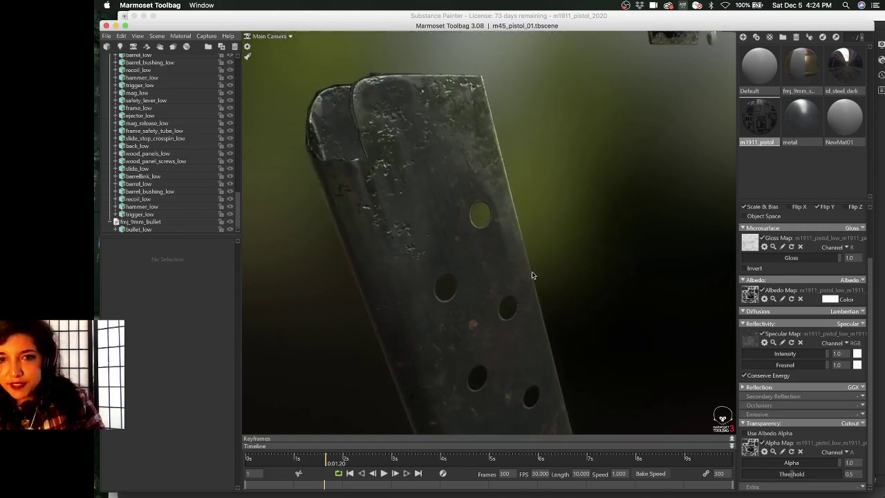
pyautogui.moveTo(532, 275); pyautogui.dragTo(427, 129, button='right')
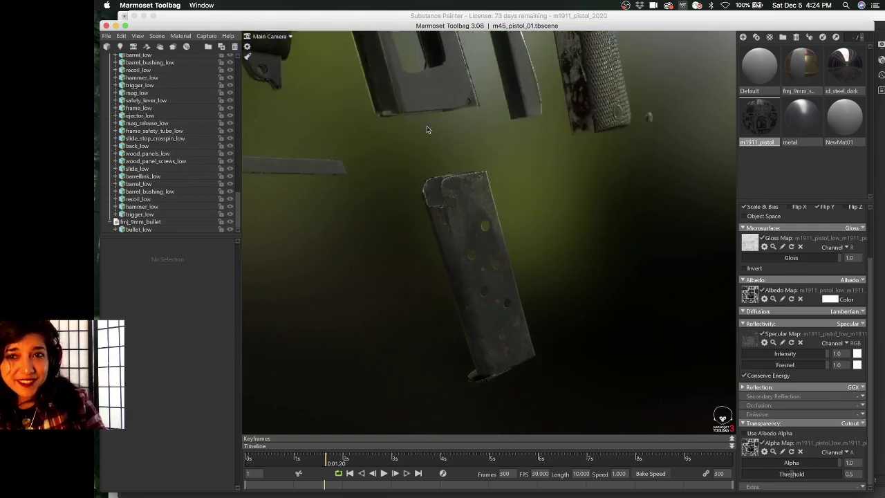
pyautogui.moveTo(426, 129); pyautogui.dragTo(468, 229, button='middle')
pyautogui.moveTo(468, 229); pyautogui.dragTo(464, 217, button='right')
pyautogui.moveTo(465, 217); pyautogui.dragTo(439, 240)
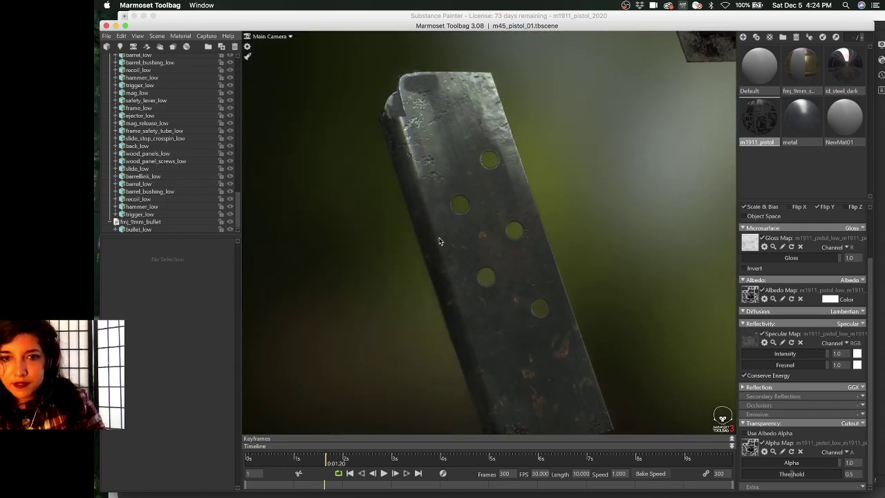
pyautogui.scroll(5, 404, 268)
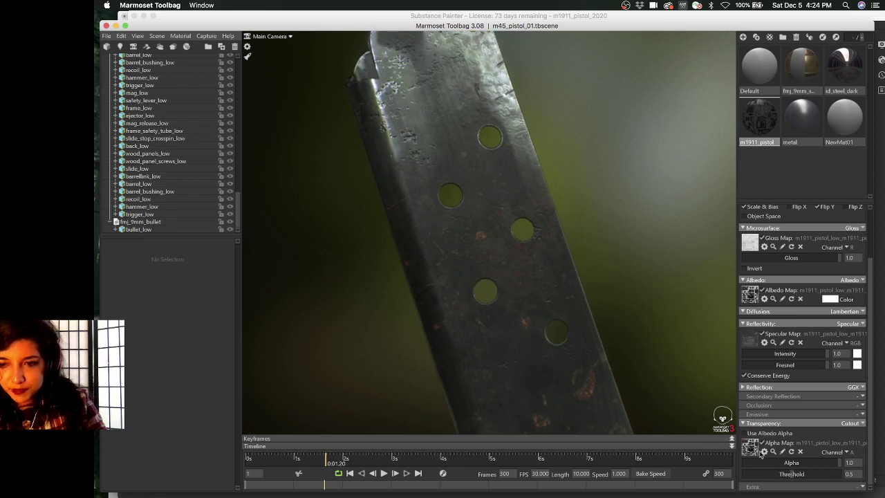
pyautogui.scroll(-1, 751, 454)
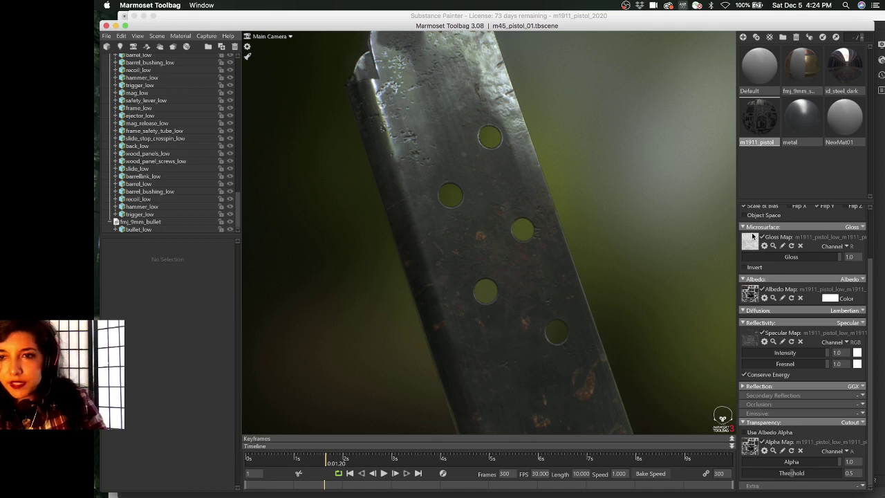
# Review the m1911_pistol_low file reference properties and the Render object's viewport, lighting and occlusion settings
pyautogui.scroll(3, 169, 148)
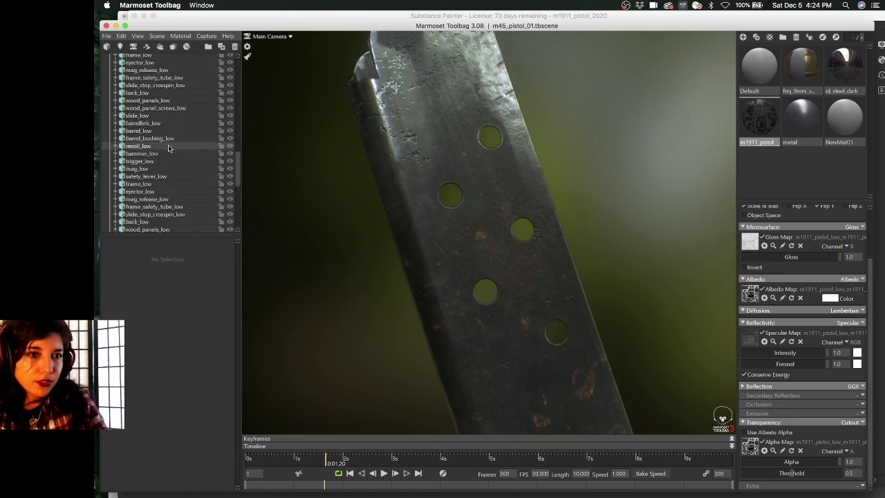
pyautogui.scroll(3, 169, 148)
pyautogui.click(161, 104)
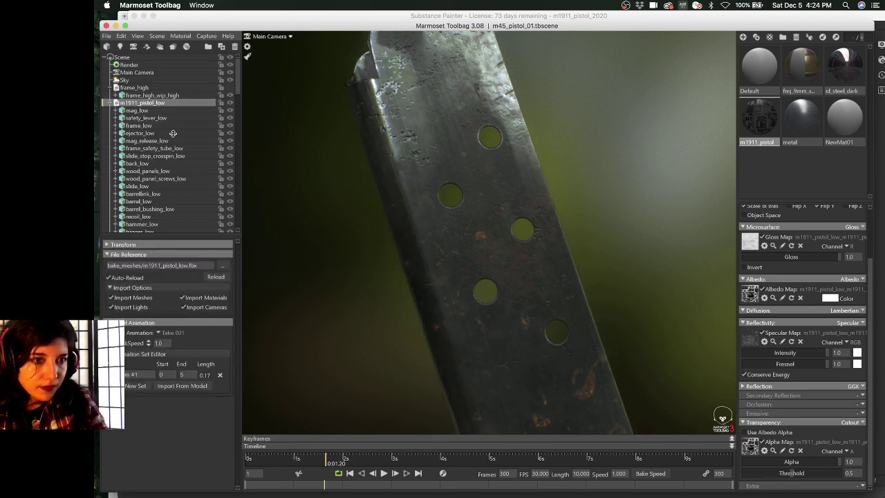
pyautogui.click(157, 65)
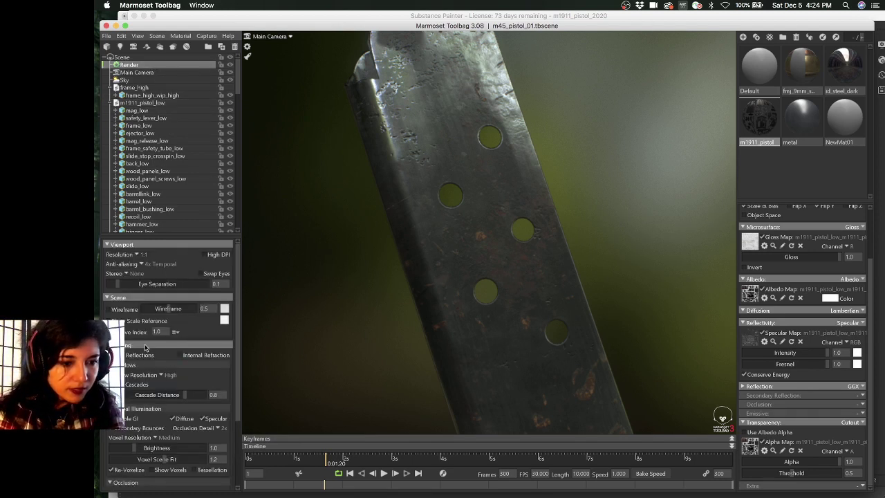
pyautogui.scroll(-3, 146, 348)
pyautogui.scroll(-3, 146, 348)
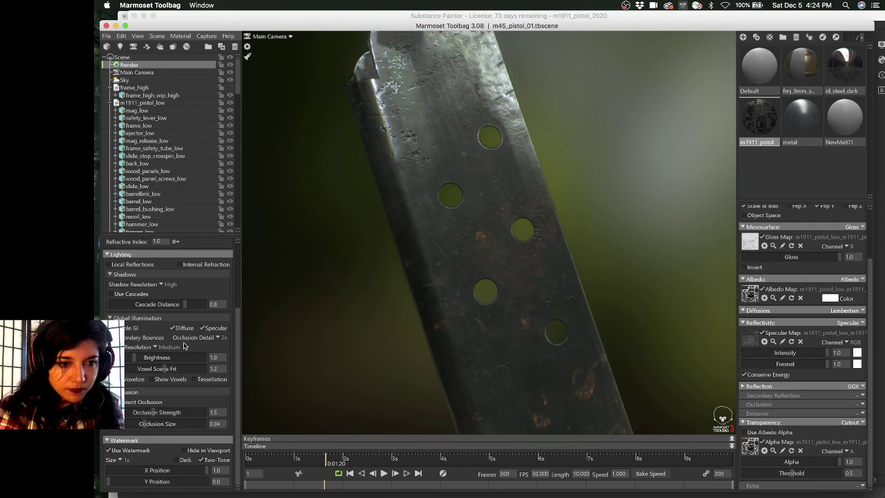
pyautogui.scroll(3, 184, 346)
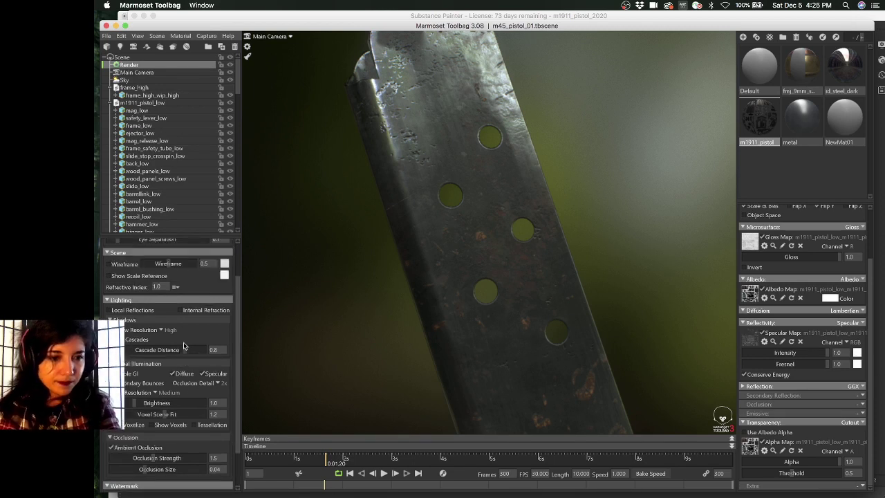
pyautogui.scroll(-3, 184, 346)
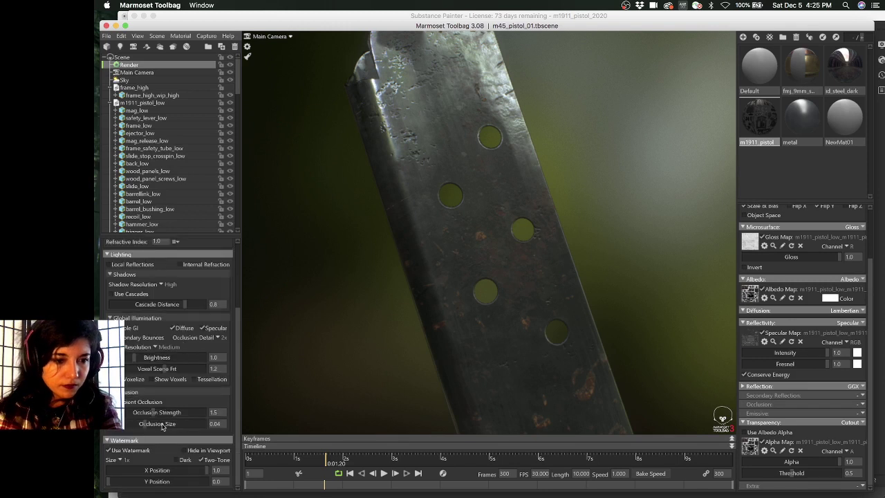
pyautogui.scroll(6, 164, 368)
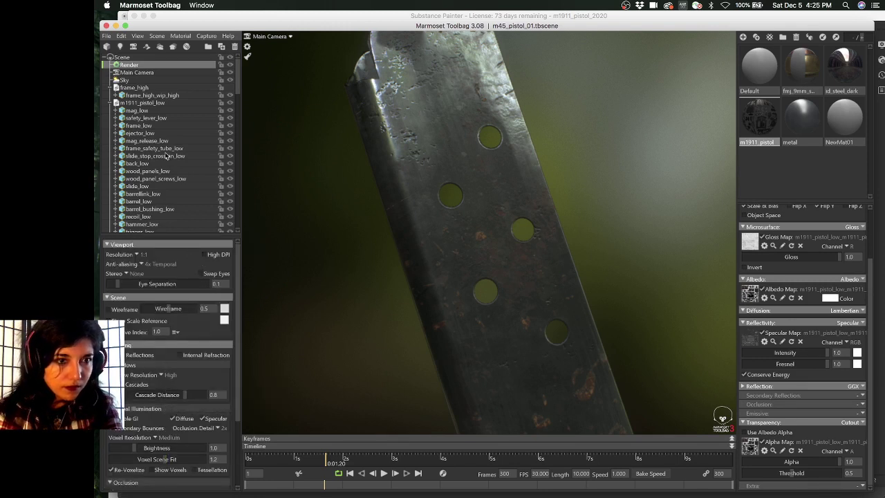
# Look through the Main Camera, Render and Scene object properties for further display options
pyautogui.click(171, 71)
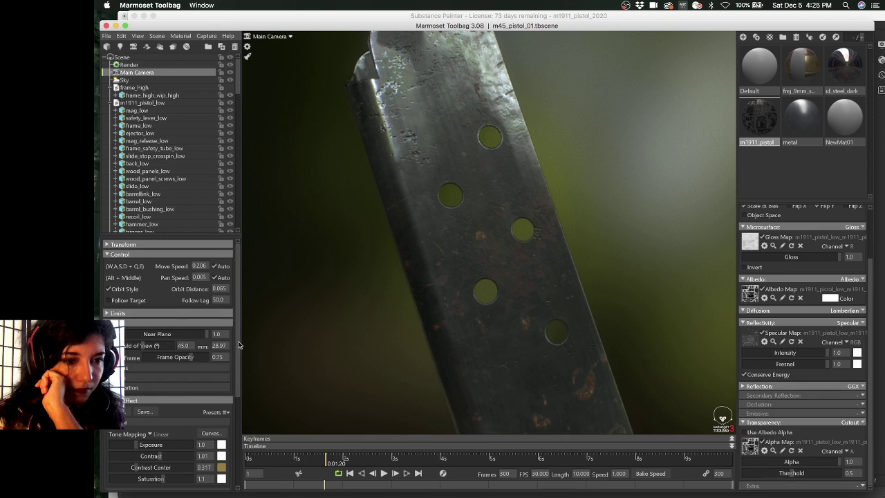
pyautogui.click(161, 64)
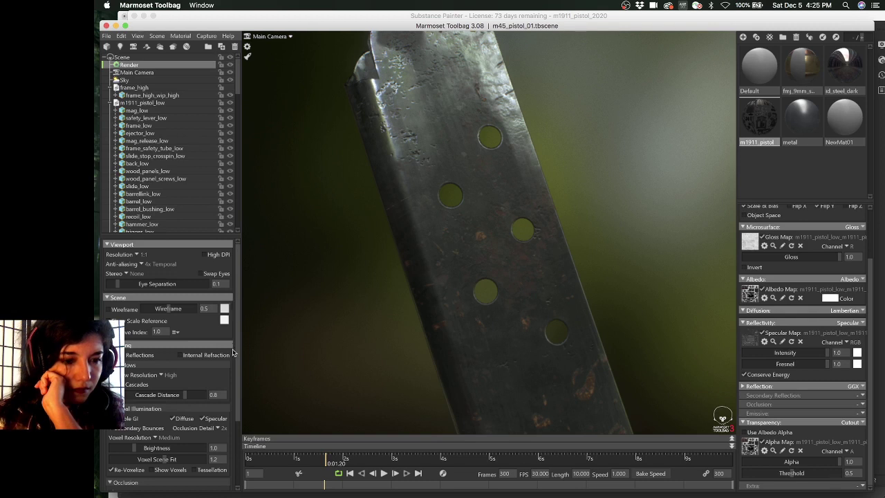
pyautogui.scroll(-3, 231, 380)
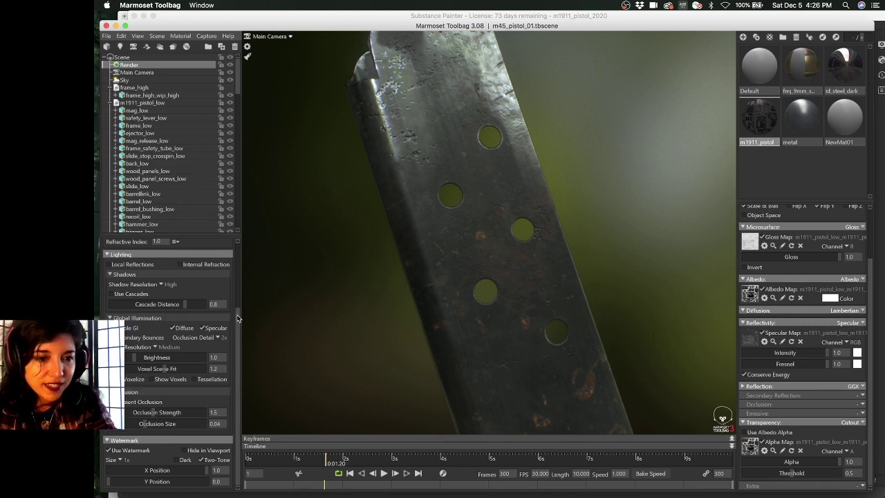
pyautogui.moveTo(238, 318); pyautogui.dragTo(239, 296)
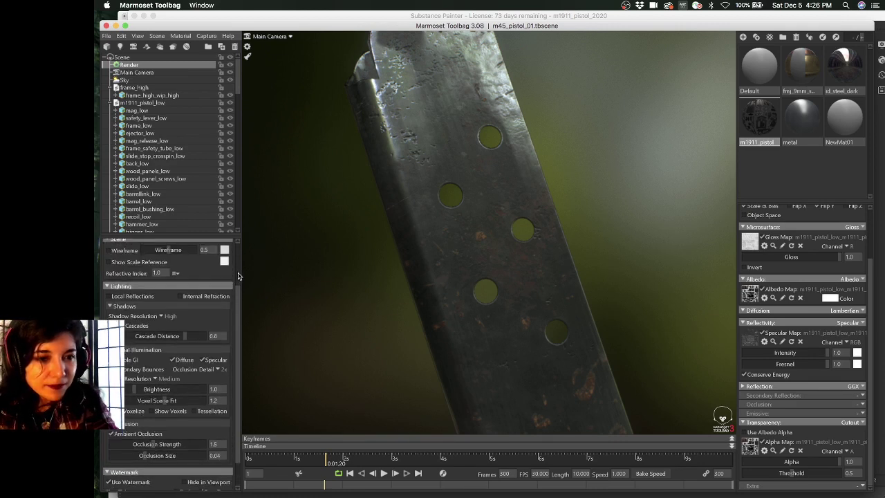
pyautogui.scroll(3, 238, 276)
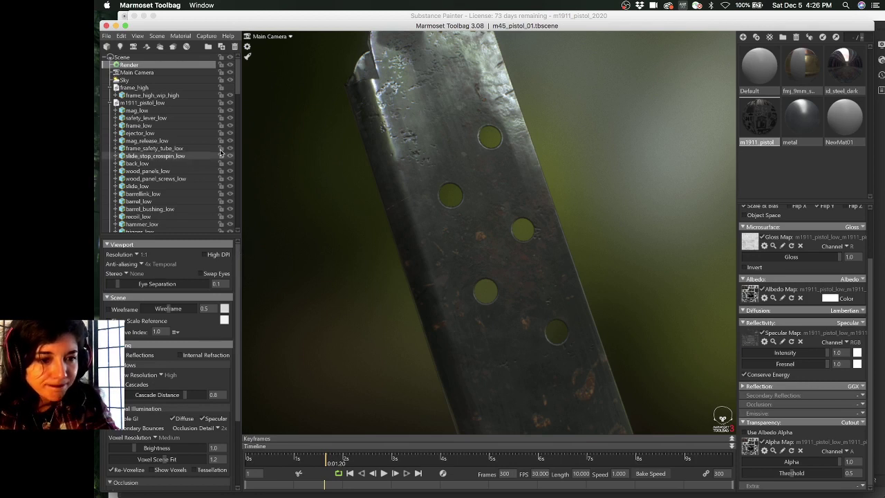
pyautogui.click(149, 56)
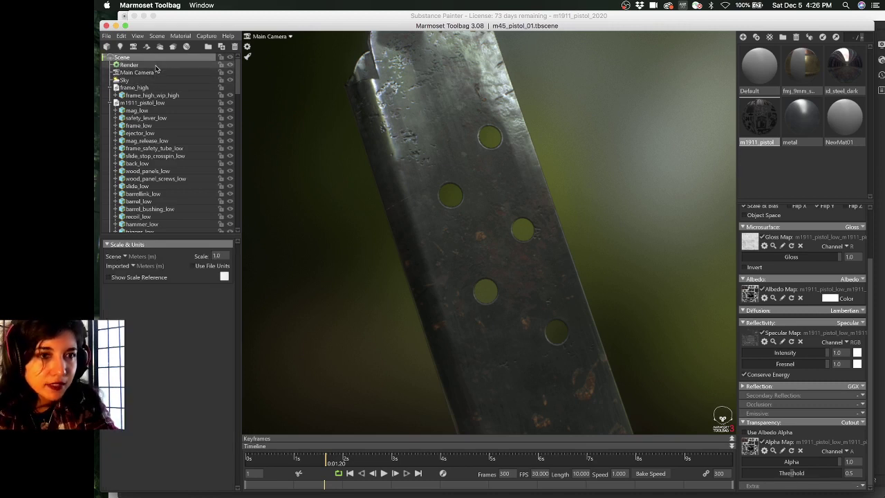
# Review the Render object's scene, lighting, occlusion and watermark settings
pyautogui.click(155, 66)
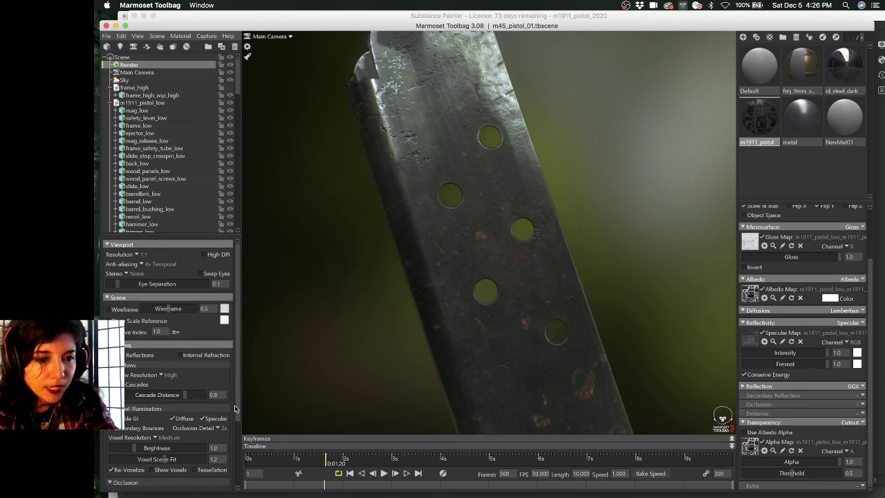
pyautogui.moveTo(236, 411); pyautogui.dragTo(237, 463)
pyautogui.scroll(-1, 239, 488)
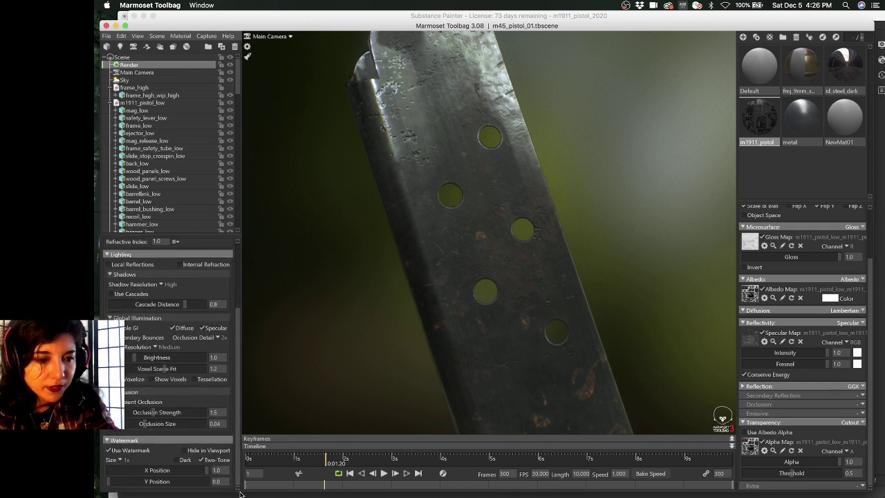
# Find the displayed magazine's mag_low mesh among the pistol parts and disable its Cull Back Faces option
pyautogui.click(180, 112)
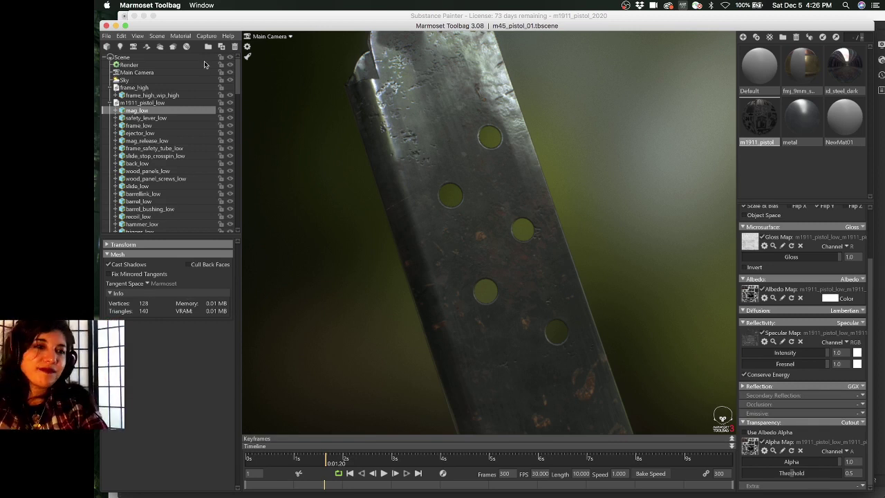
pyautogui.click(161, 119)
pyautogui.click(164, 111)
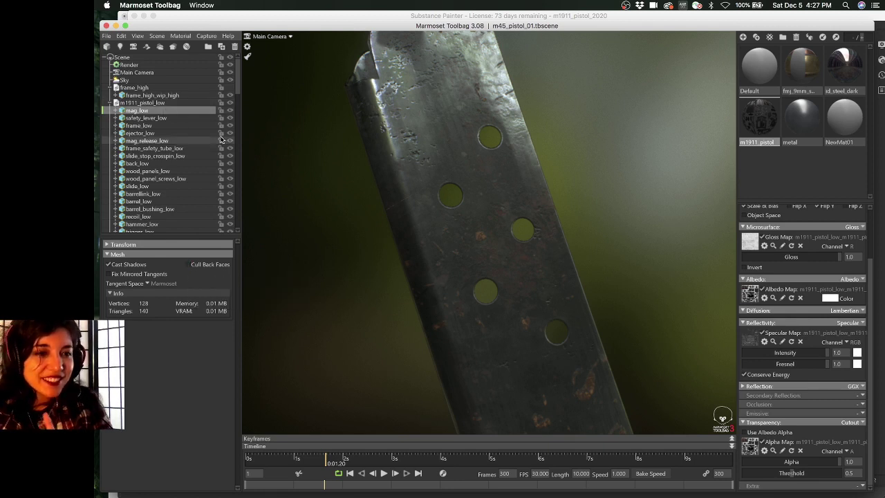
pyautogui.scroll(-5, 177, 192)
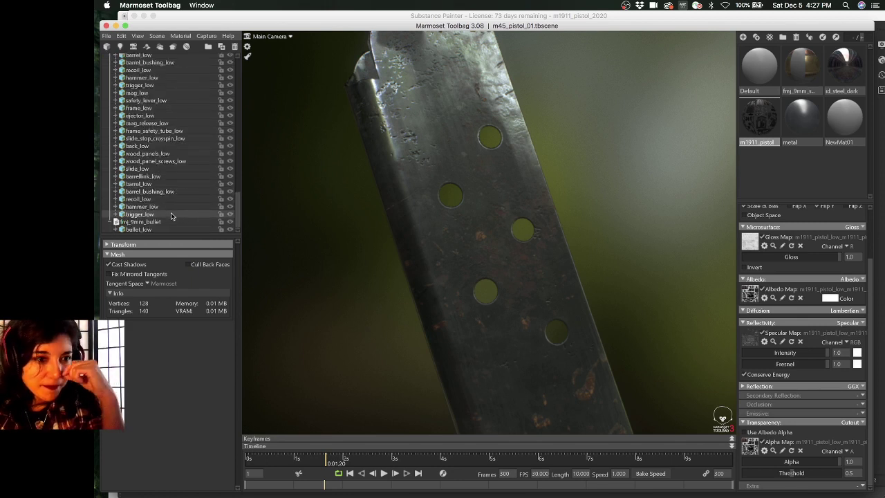
pyautogui.click(184, 124)
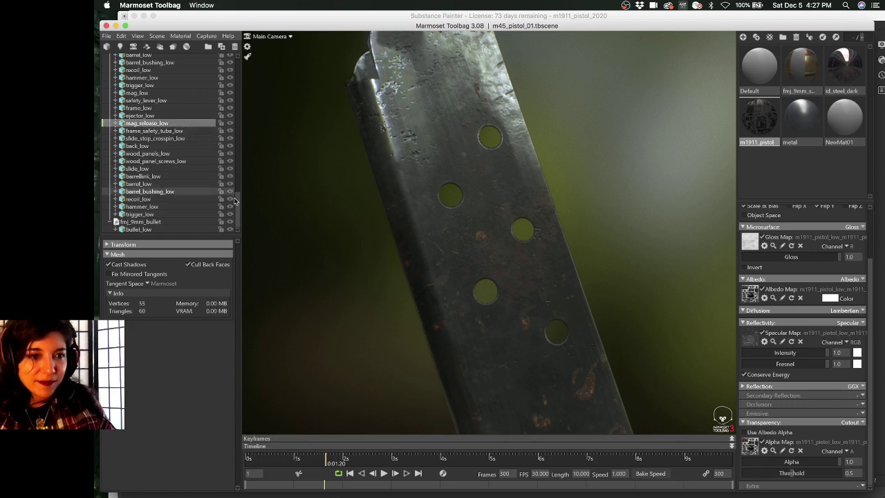
pyautogui.scroll(3, 237, 197)
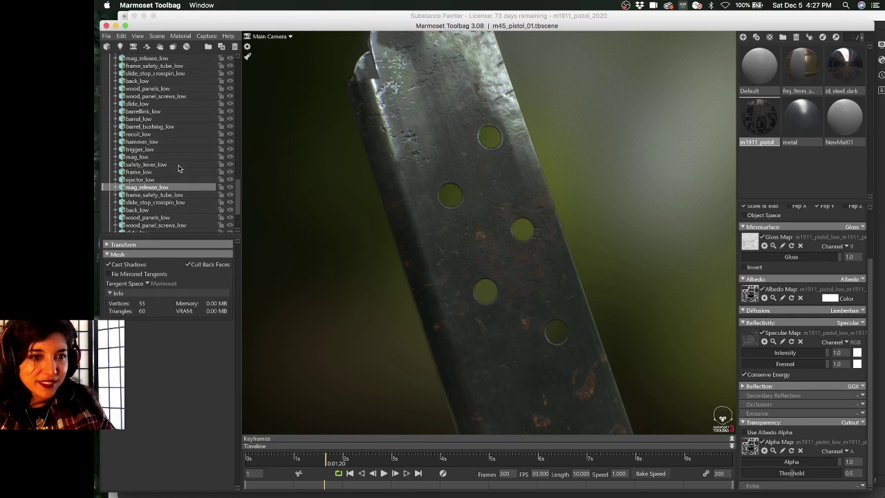
pyautogui.click(212, 160)
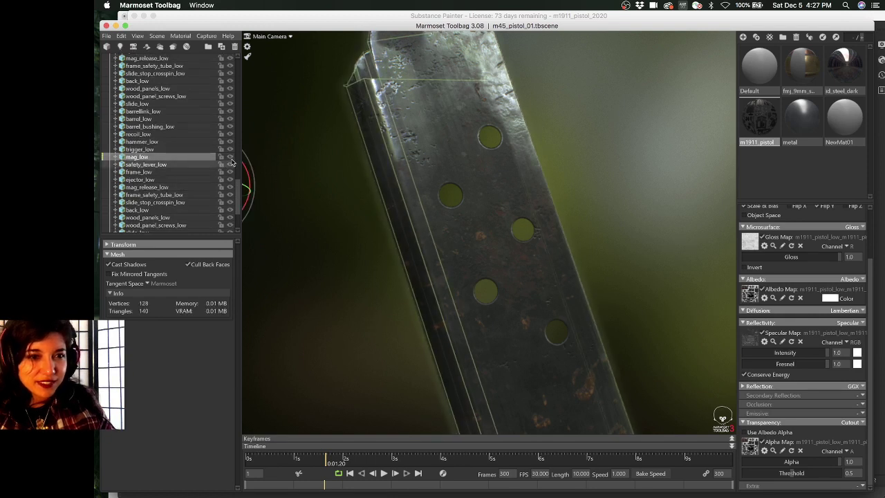
pyautogui.click(188, 265)
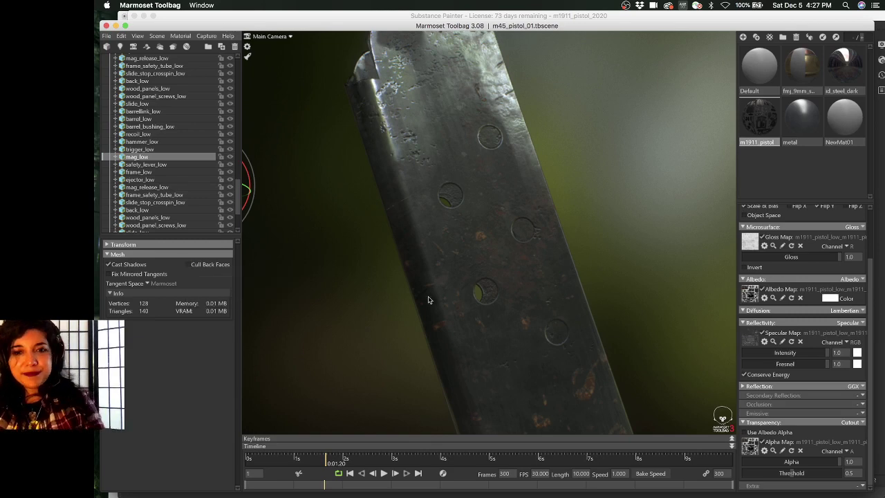
# Inspect the magazine's holes and the surrounding exploded pistol parts from several angles and distances
pyautogui.moveTo(471, 240); pyautogui.dragTo(362, 195)
pyautogui.moveTo(362, 195); pyautogui.dragTo(332, 166, button='right')
pyautogui.moveTo(467, 293); pyautogui.dragTo(391, 228, button='right')
pyautogui.moveTo(401, 187); pyautogui.dragTo(457, 343, button='middle')
pyautogui.moveTo(506, 324); pyautogui.dragTo(513, 302)
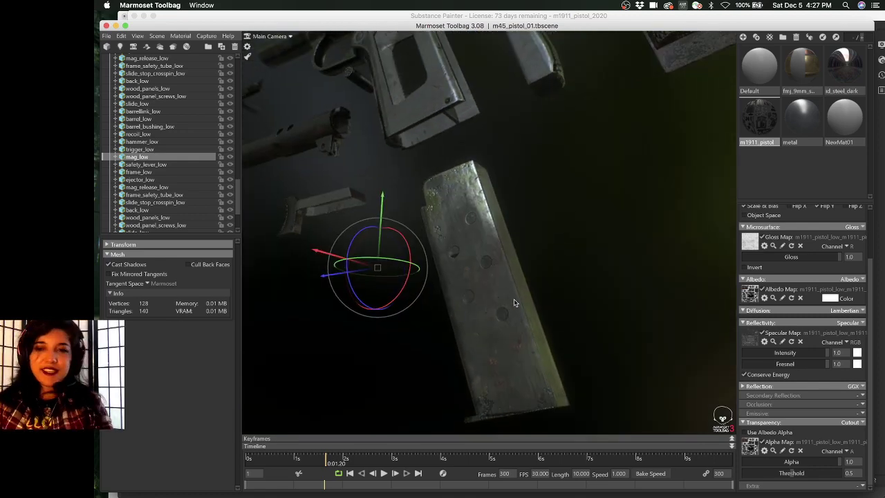
pyautogui.moveTo(579, 242); pyautogui.dragTo(522, 214)
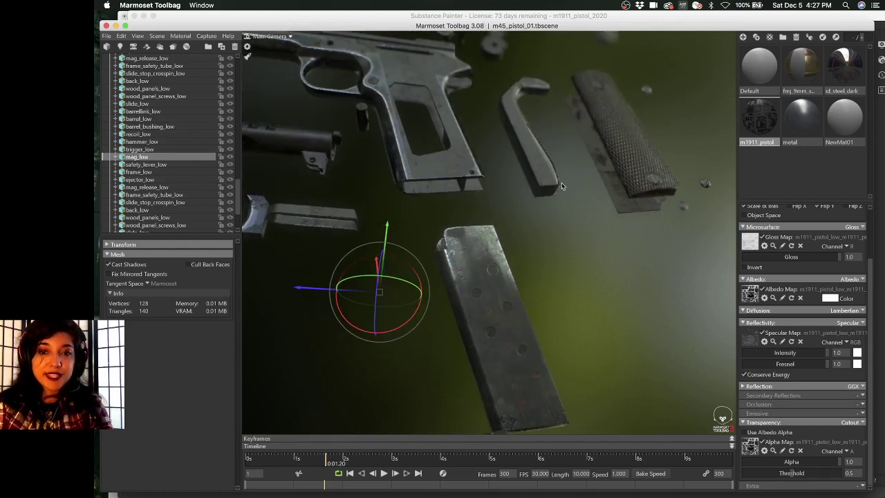
pyautogui.moveTo(561, 187); pyautogui.dragTo(531, 174)
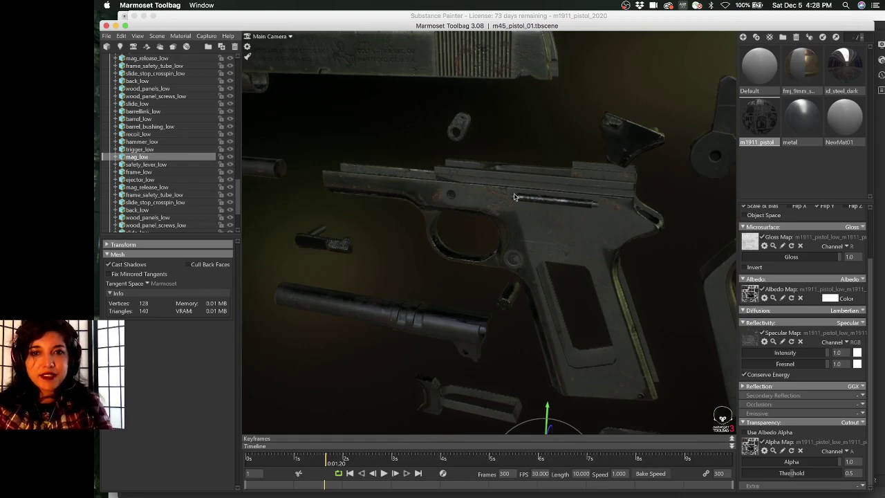
# Switch to Substance Painter, close the Export textures dialog and save the pistol project
pyautogui.moveTo(514, 197); pyautogui.dragTo(520, 3)
pyautogui.click(525, 14)
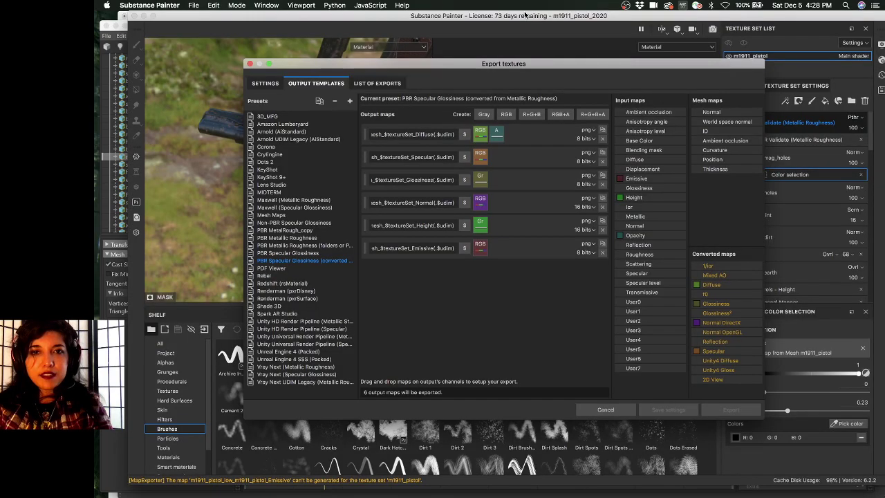
pyautogui.click(250, 64)
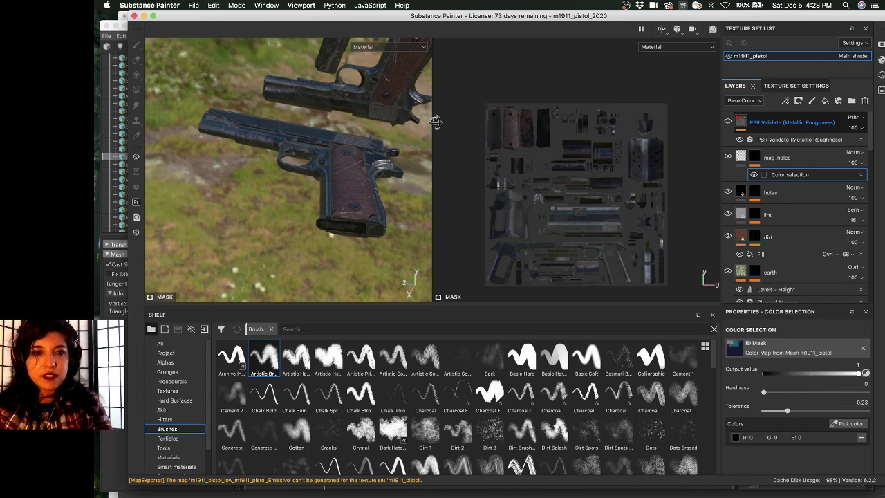
pyautogui.keyDown('alt'); pyautogui.moveTo(435, 122); pyautogui.dragTo(367, 147); pyautogui.keyUp('alt')
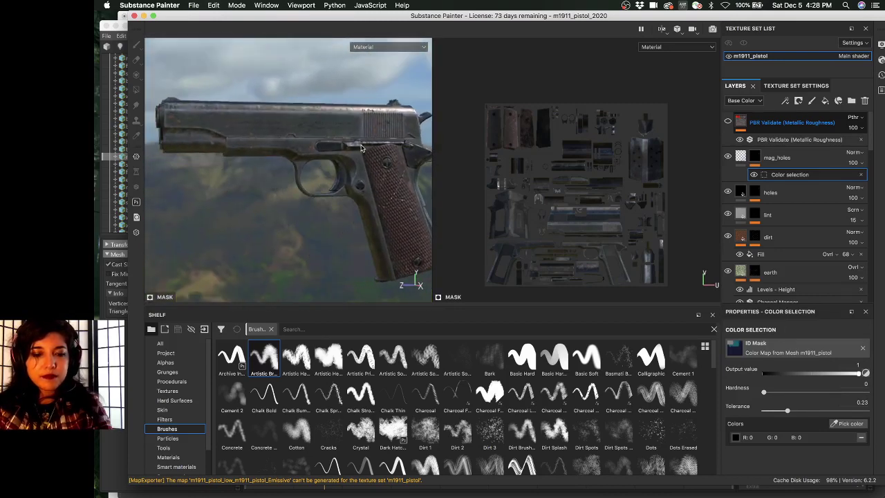
pyautogui.press('super+s')
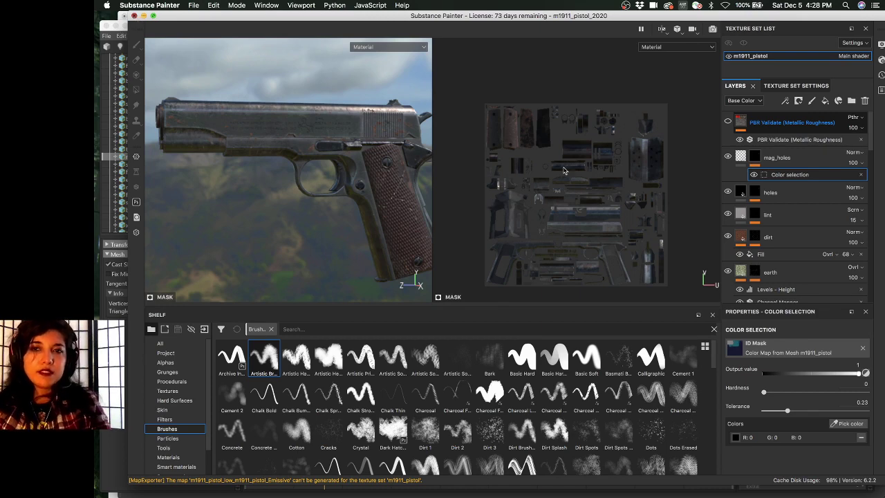
# Switch to Maya and examine the pistol arrangements, the bullets_in_chamber mesh and the fmj_9mm_bullet group
pyautogui.moveTo(580, 492)
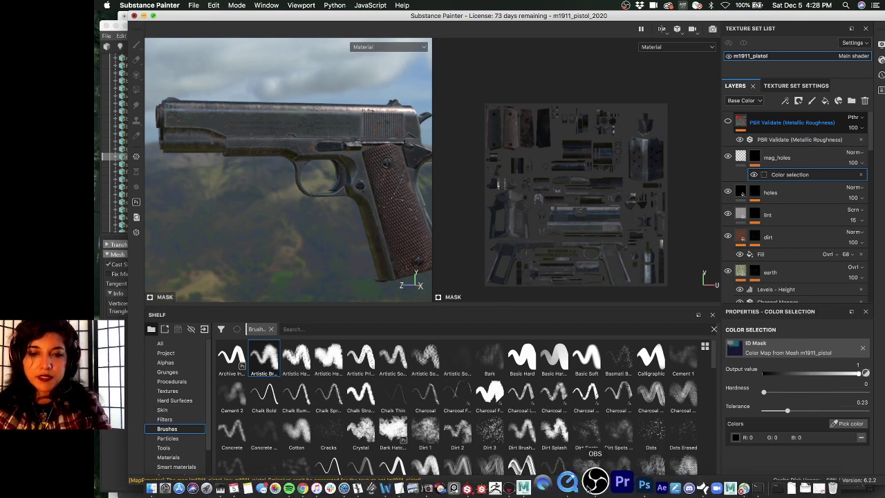
pyautogui.click(555, 481)
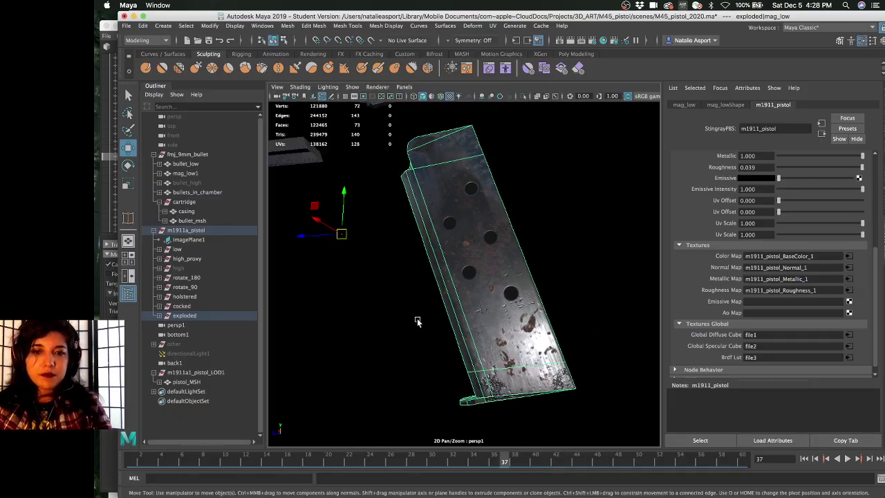
pyautogui.scroll(-5, 506, 330)
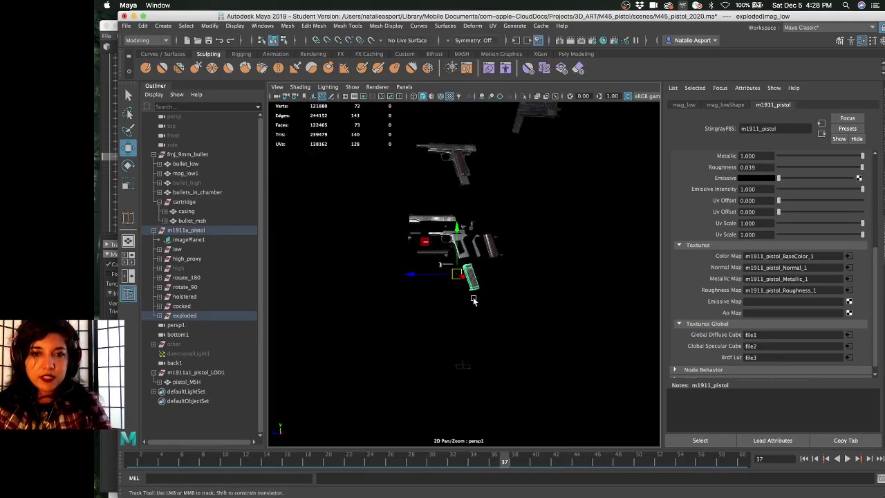
pyautogui.keyDown('alt'); pyautogui.moveTo(475, 300); pyautogui.dragTo(481, 341, button='middle'); pyautogui.keyUp('alt')
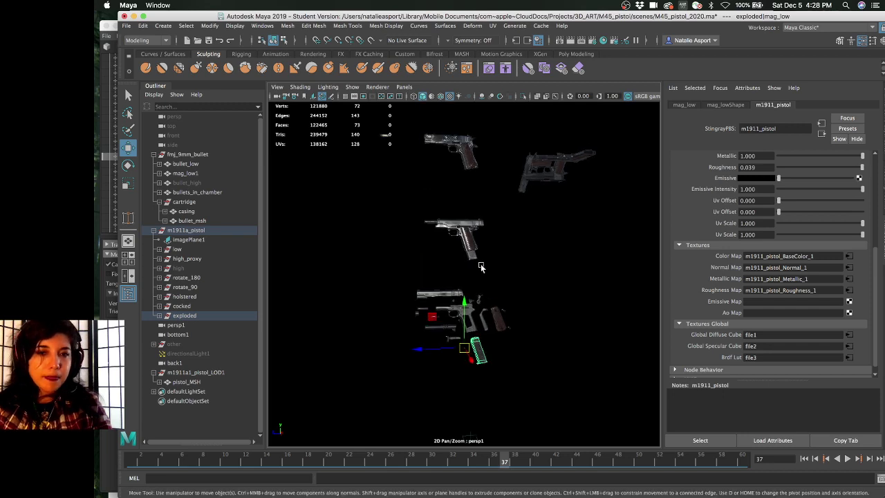
pyautogui.scroll(3, 481, 268)
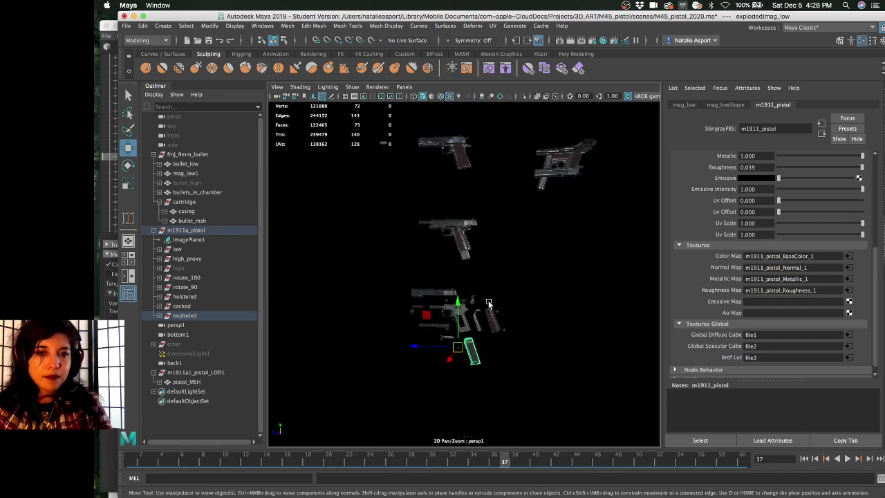
pyautogui.click(202, 192)
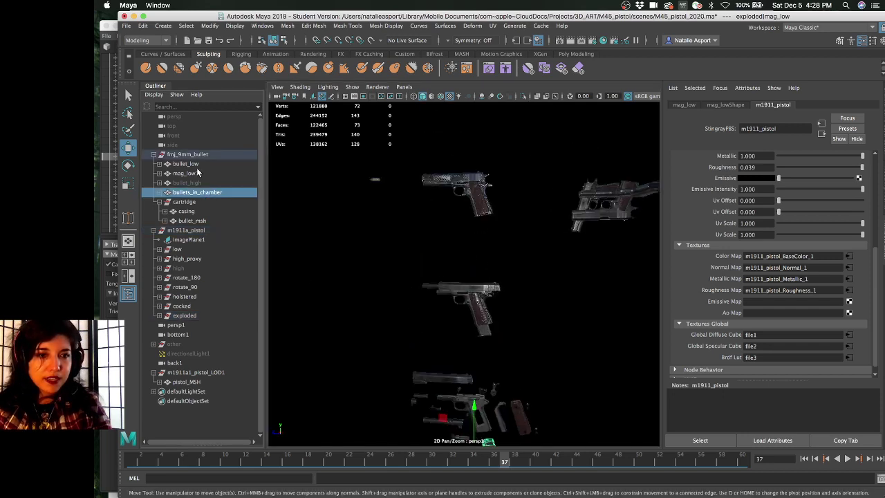
pyautogui.press('Up')
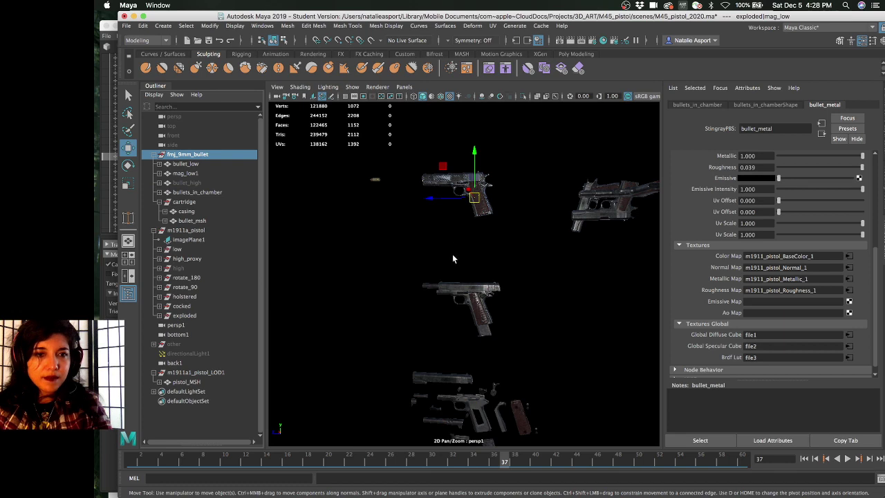
pyautogui.keyDown('alt'); pyautogui.moveTo(453, 259); pyautogui.dragTo(447, 249); pyautogui.keyUp('alt')
pyautogui.keyDown('alt'); pyautogui.moveTo(391, 223); pyautogui.dragTo(415, 246, button='middle'); pyautogui.keyUp('alt')
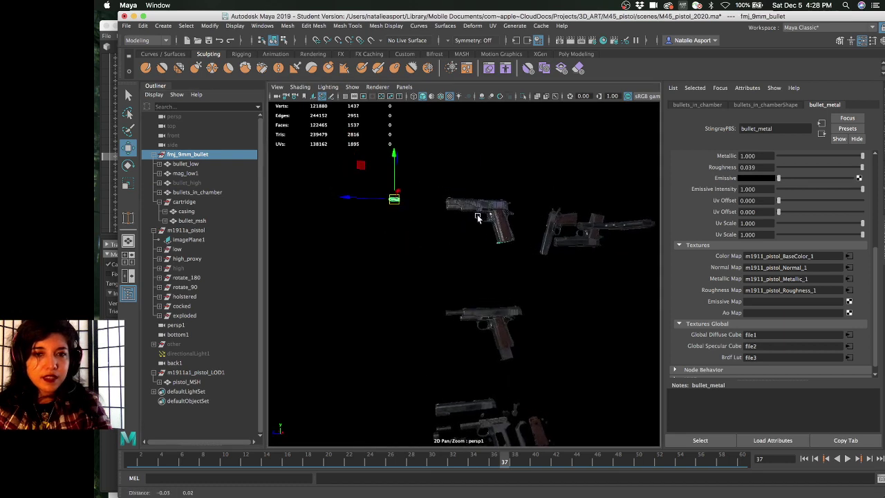
pyautogui.keyDown('alt'); pyautogui.moveTo(477, 216); pyautogui.dragTo(429, 216); pyautogui.keyUp('alt')
# Collapse the cartridge and m1911a_pistol groups in the Outliner
pyautogui.click(180, 194)
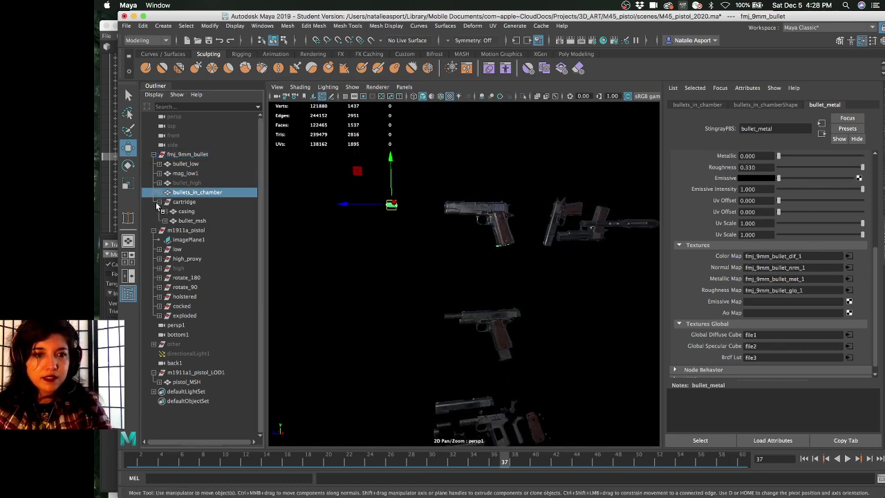
pyautogui.click(158, 202)
pyautogui.click(153, 212)
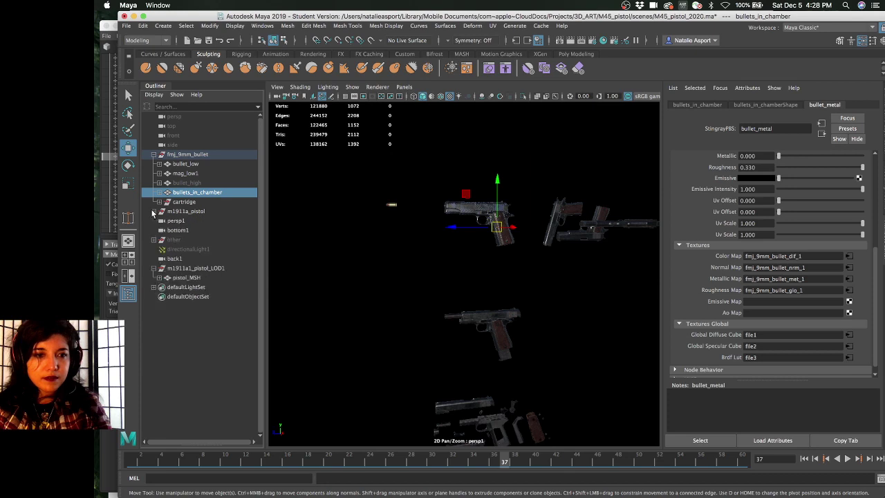
# Group mag_low1 with bullets_in_chamber, place the group outside fmj_9mm_bullet and name it full_mag
pyautogui.click(201, 173)
pyautogui.click(216, 192)
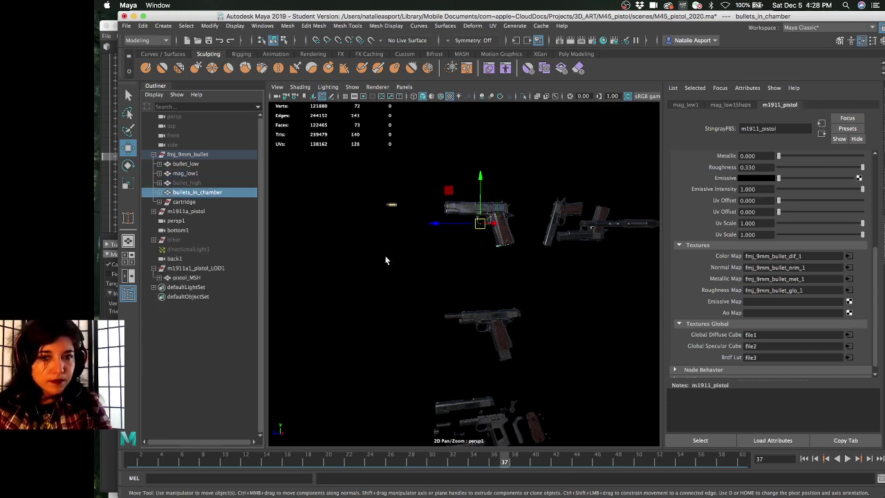
pyautogui.keyDown('ctrl'); pyautogui.click(209, 176); pyautogui.keyUp('ctrl')
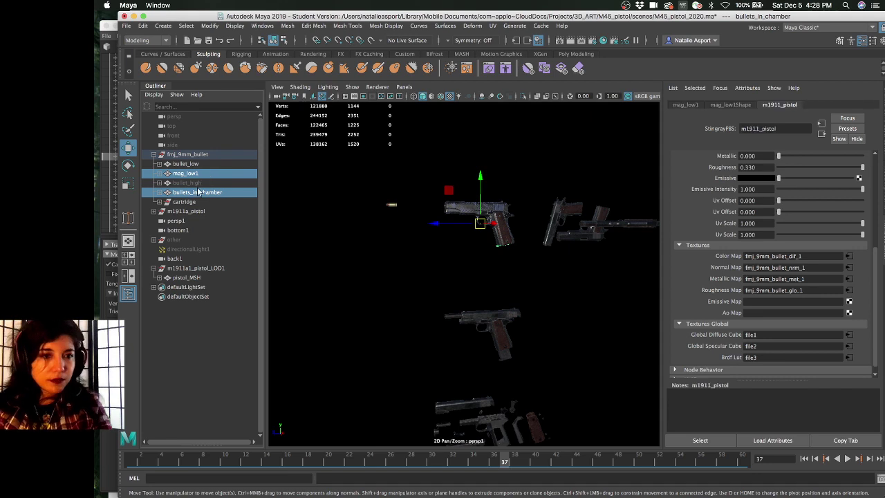
pyautogui.hotkey('ctrl', 'g')
pyautogui.moveTo(194, 194); pyautogui.dragTo(202, 154, button='middle')
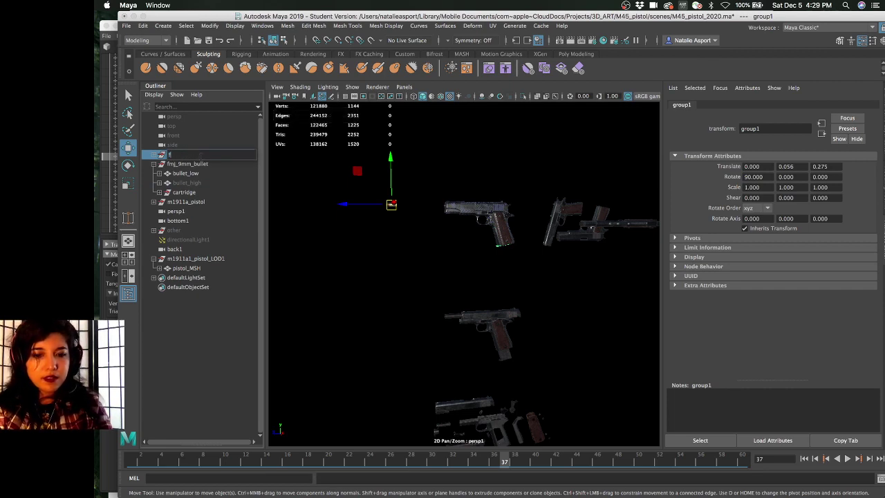
pyautogui.write('mag')
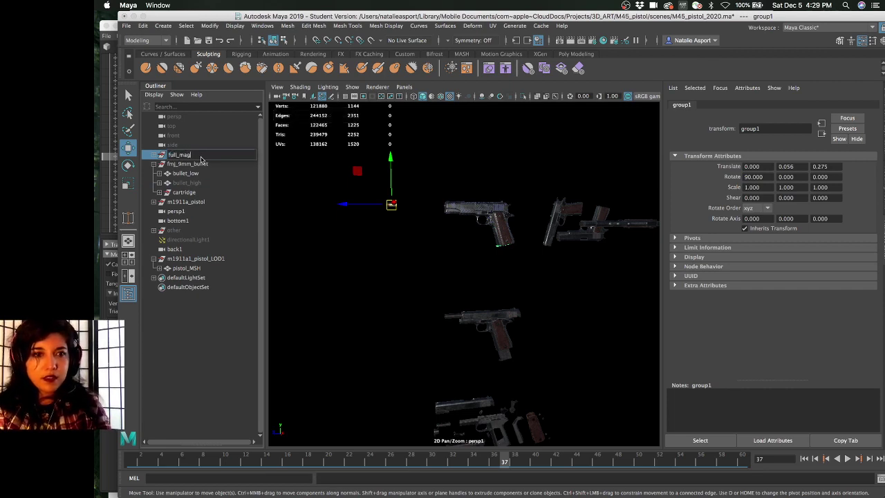
pyautogui.press('Return')
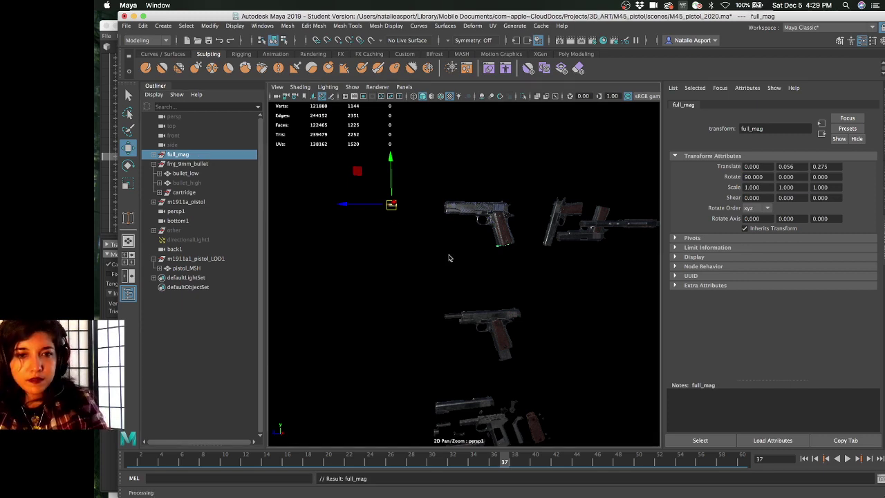
# Isolate the full_mag group in the viewport and bring the magazine closer into view
pyautogui.rightClick(450, 255)
pyautogui.moveTo(446, 228); pyautogui.dragTo(301, 170, button='right')
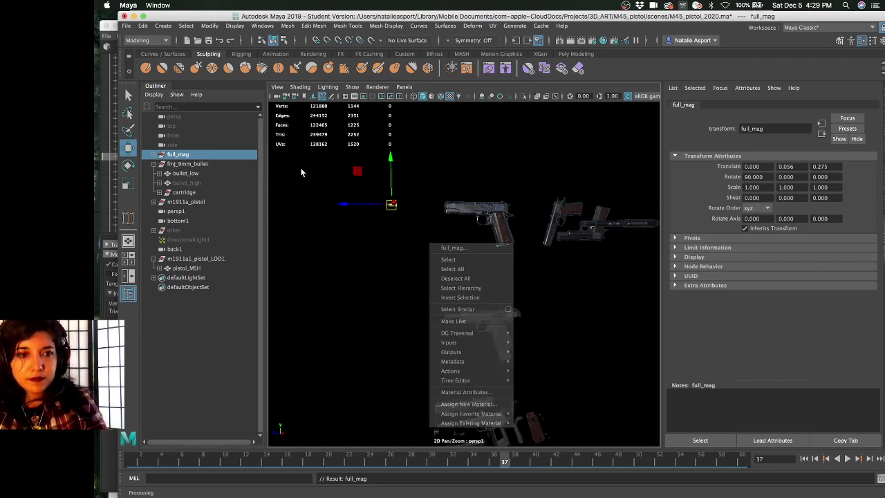
pyautogui.click(525, 95)
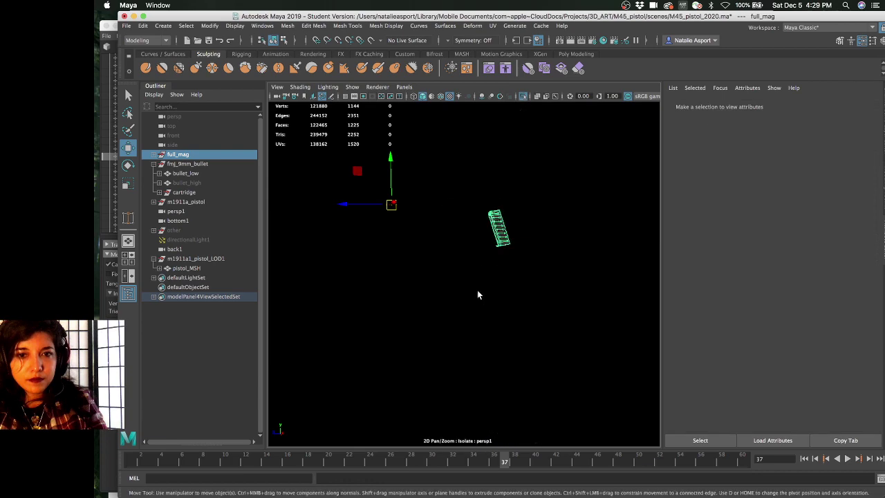
pyautogui.press('f')
pyautogui.keyDown('alt'); pyautogui.moveTo(486, 229); pyautogui.dragTo(422, 278); pyautogui.keyUp('alt')
pyautogui.rightClick(454, 261)
# Expand the full_mag group, check its bullets_in_chamber and mag_low1 meshes, and select the whole group
pyautogui.click(153, 154)
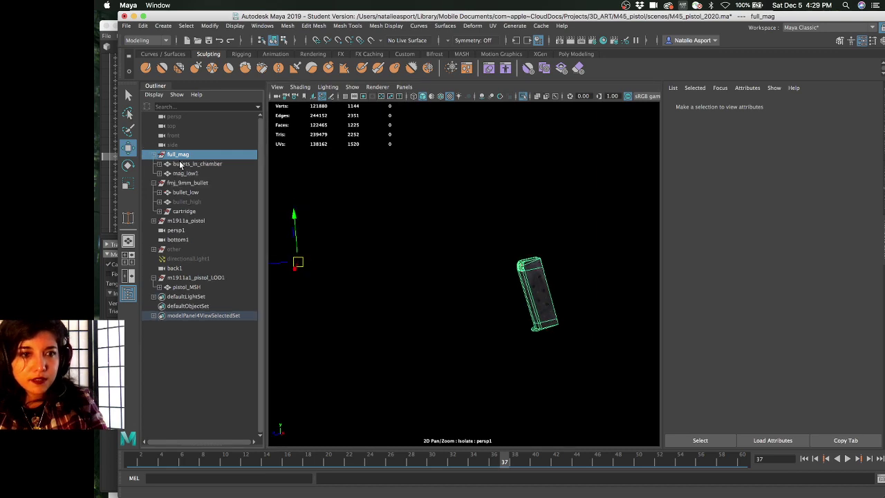
pyautogui.click(180, 163)
pyautogui.click(191, 173)
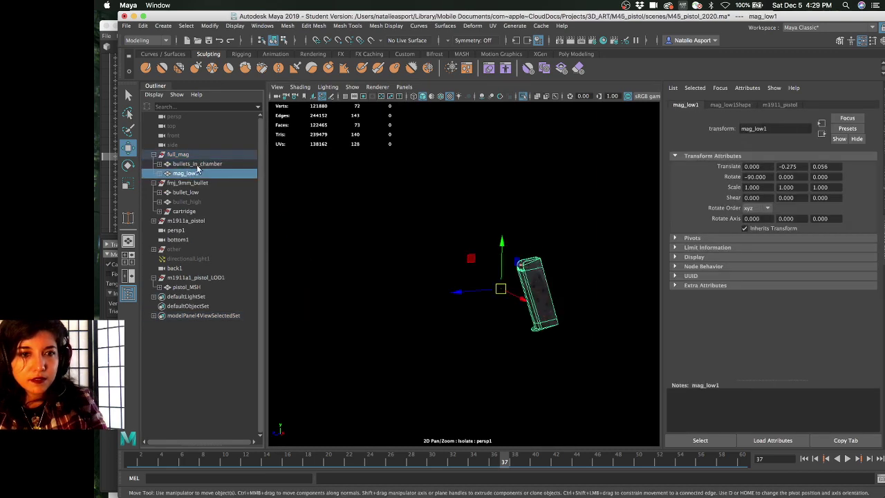
pyautogui.click(198, 165)
pyautogui.click(202, 174)
pyautogui.click(183, 154)
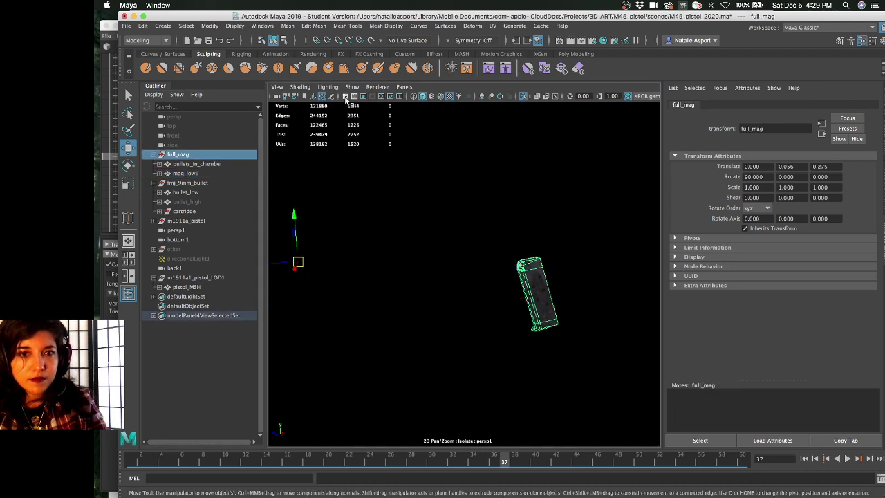
# Snap the pivot of the full_mag group to the grid origin
pyautogui.keyDown('alt'); pyautogui.moveTo(432, 189); pyautogui.dragTo(404, 181); pyautogui.keyUp('alt')
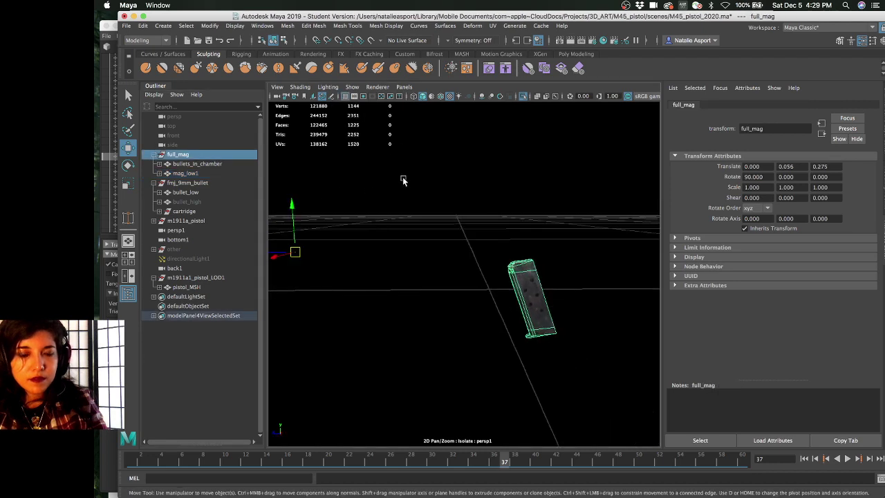
pyautogui.press('d')
pyautogui.middleClick(490, 289)
pyautogui.press('d')
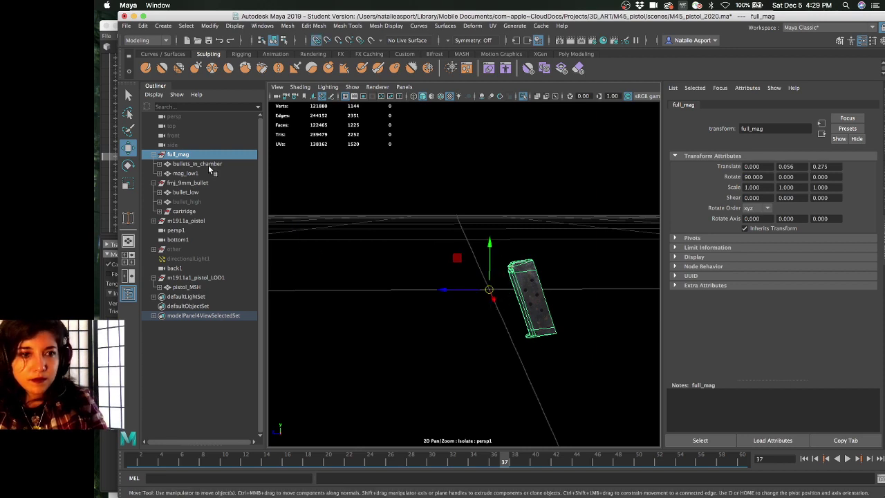
# Keep the full_mag group selected and turn off isolation so the whole scene is displayed
pyautogui.click(208, 165)
pyautogui.click(206, 155)
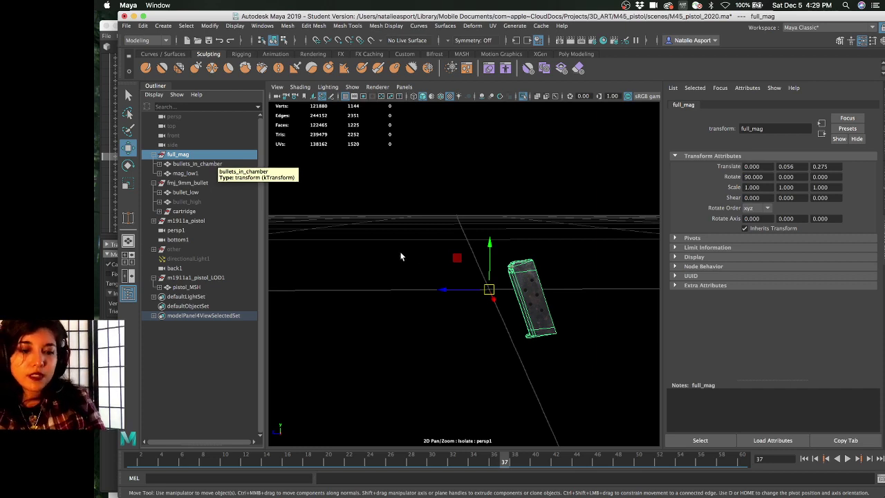
pyautogui.click(524, 97)
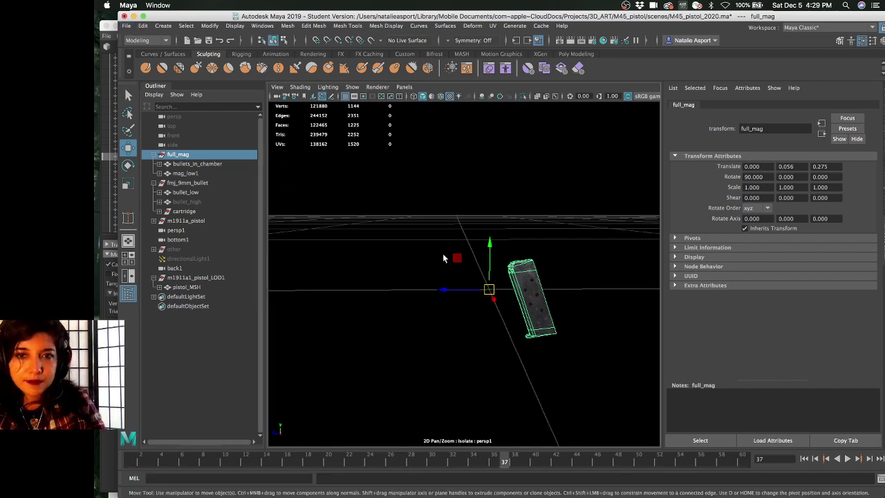
pyautogui.keyDown('alt'); pyautogui.moveTo(454, 259); pyautogui.dragTo(488, 241); pyautogui.keyUp('alt')
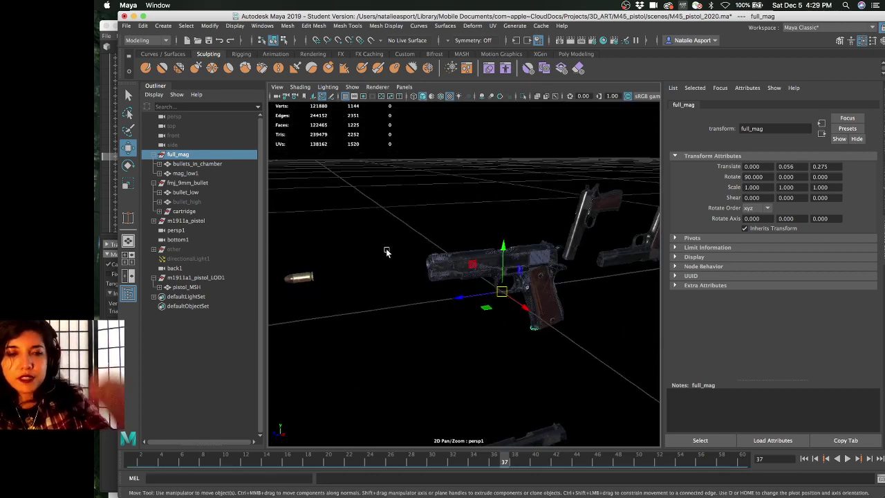
# Collapse full_mag and check the fmj_9mm_bullet group's contents: bullet_low, cartridge and the casing inside it
pyautogui.click(220, 184)
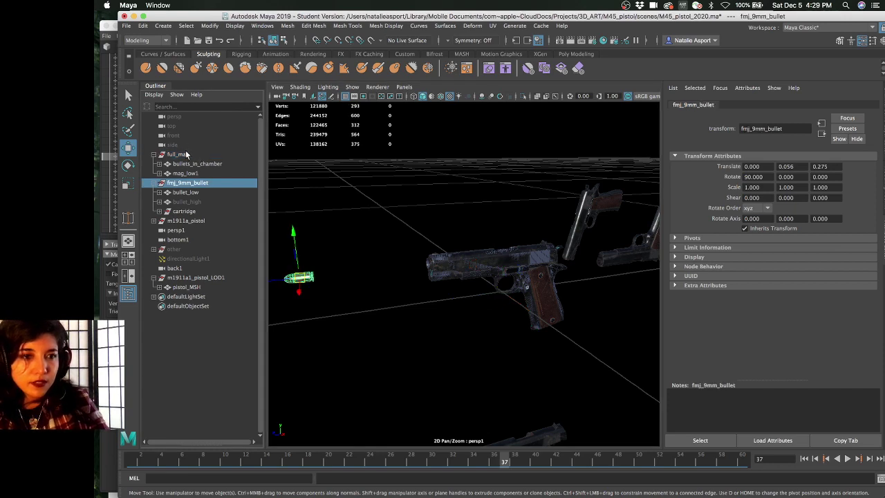
pyautogui.click(183, 153)
pyautogui.click(154, 155)
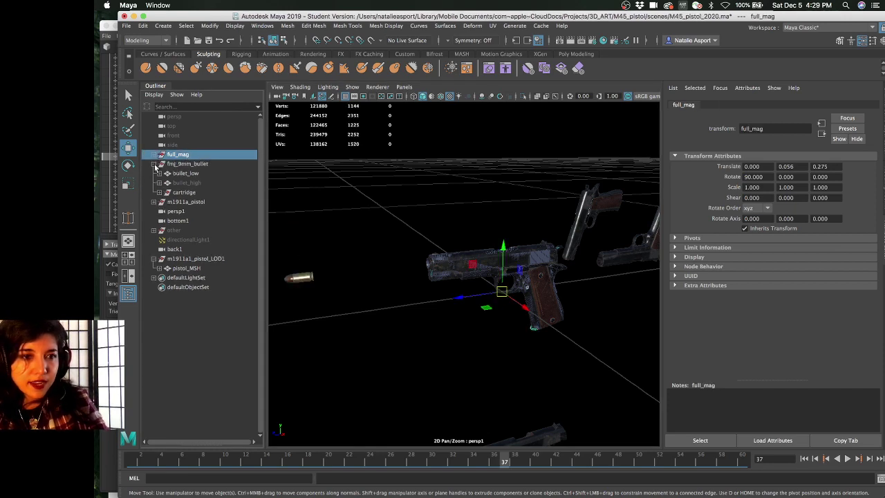
pyautogui.click(179, 173)
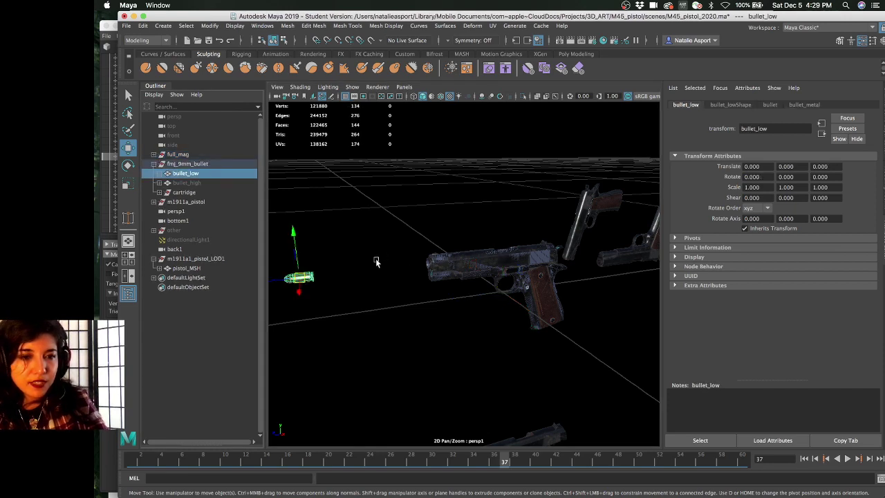
pyautogui.keyDown('alt'); pyautogui.moveTo(376, 262); pyautogui.dragTo(257, 224); pyautogui.keyUp('alt')
pyautogui.click(190, 193)
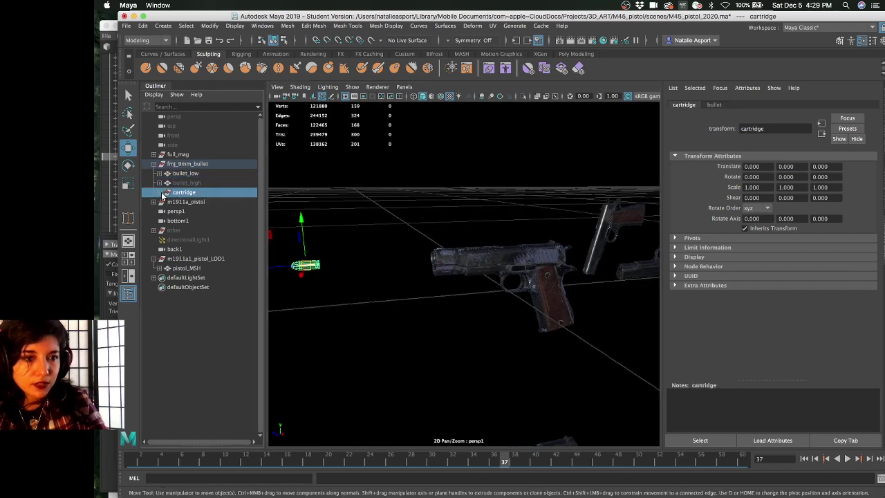
pyautogui.click(163, 192)
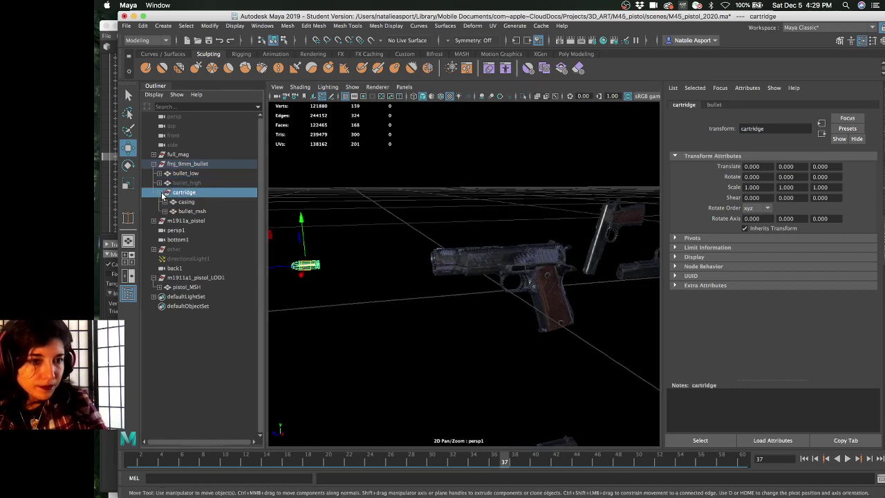
pyautogui.click(215, 194)
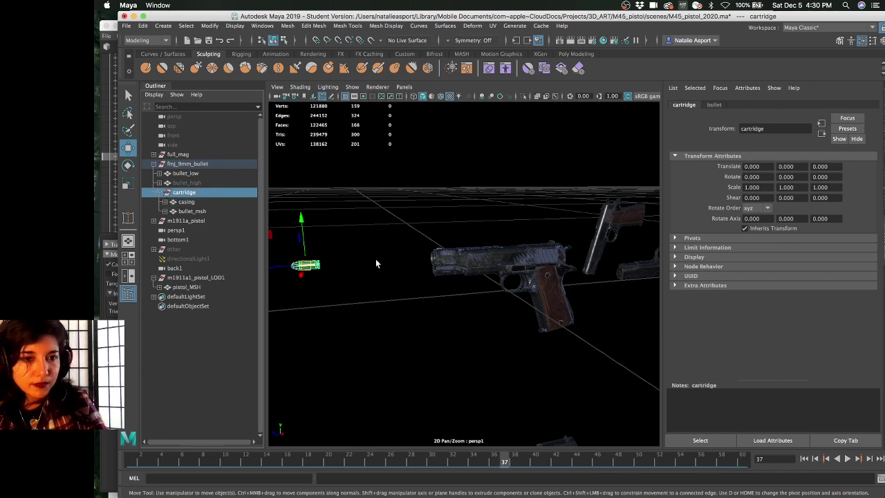
pyautogui.keyDown('alt'); pyautogui.moveTo(468, 288); pyautogui.dragTo(462, 302); pyautogui.keyUp('alt')
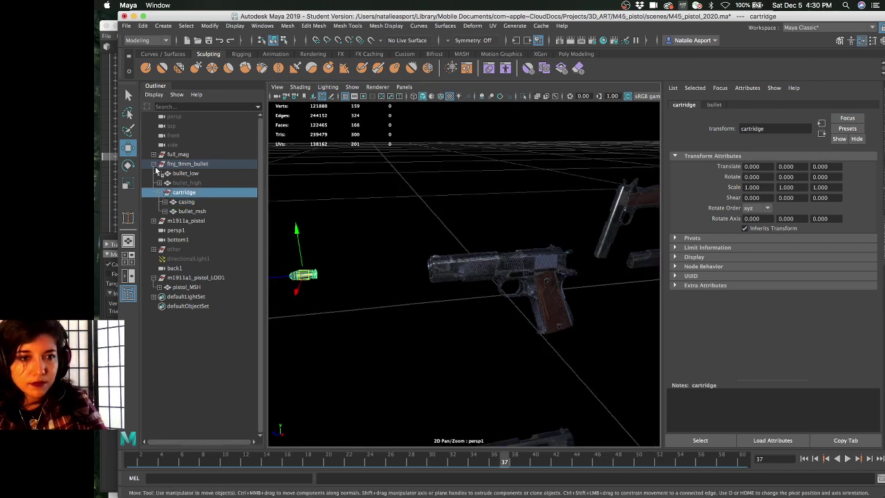
# Collapse the fmj_9mm_bullet group and hide it together with the full_mag group
pyautogui.click(154, 164)
pyautogui.moveTo(195, 155); pyautogui.dragTo(196, 164)
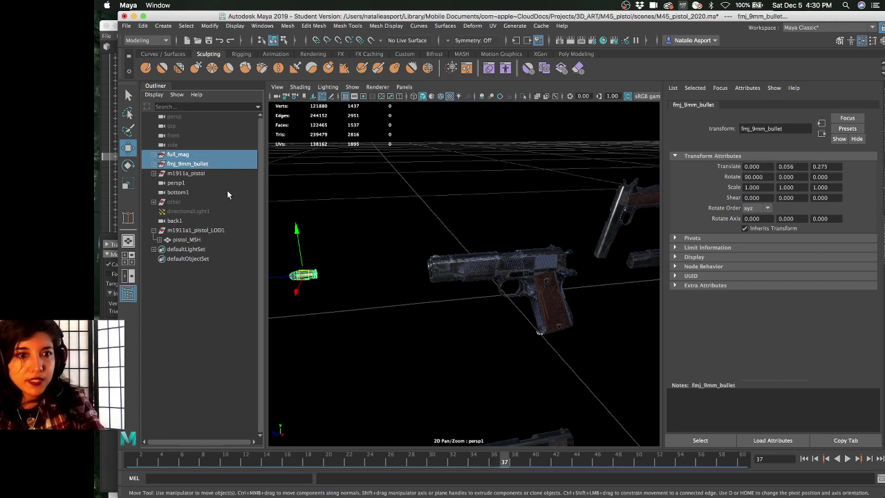
pyautogui.hotkey('ctrl', 'h')
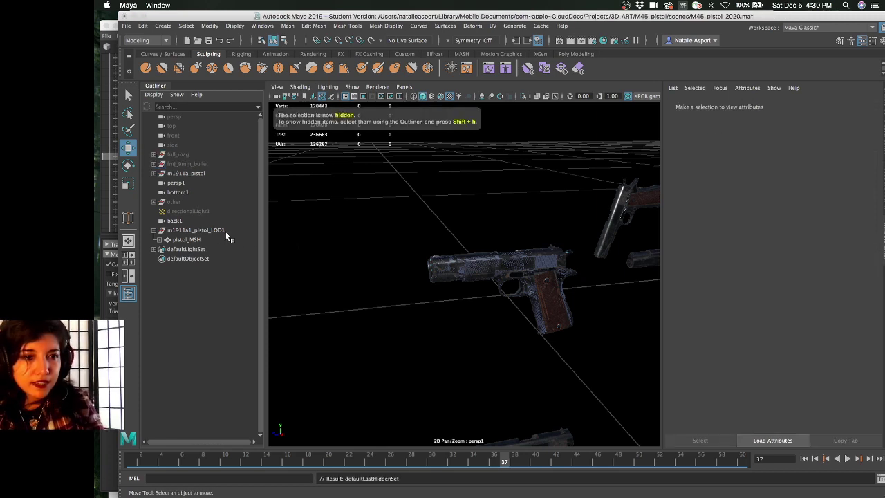
# Expand the m1911a_pistol group and hide its low and high_proxy subgroups
pyautogui.click(185, 232)
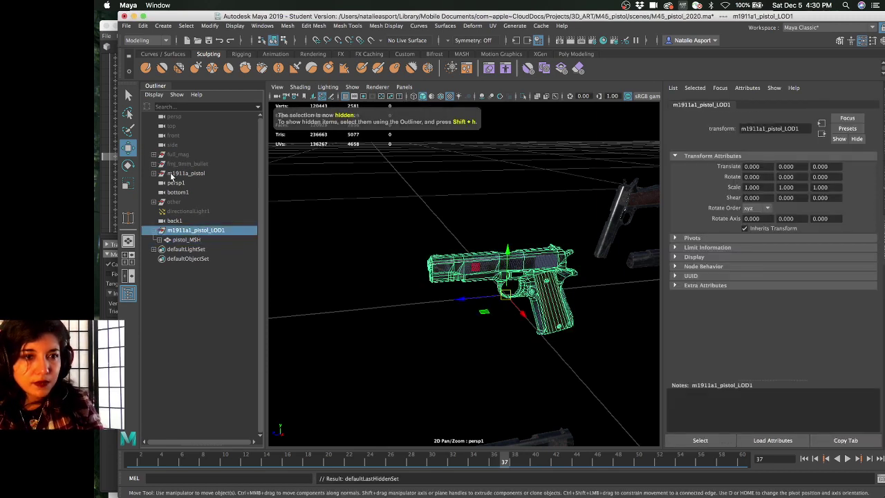
pyautogui.click(185, 174)
pyautogui.click(154, 173)
pyautogui.click(178, 193)
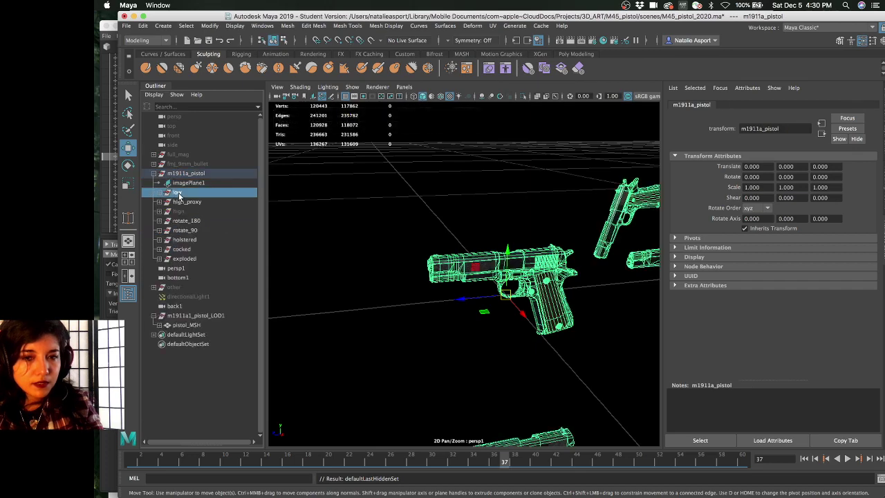
pyautogui.hotkey('ctrl', 'h')
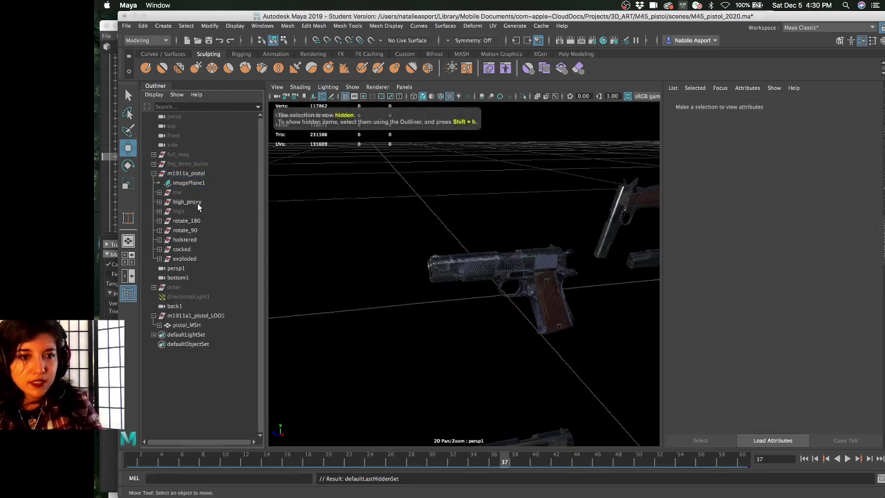
pyautogui.click(198, 203)
pyautogui.hotkey('ctrl', 'h')
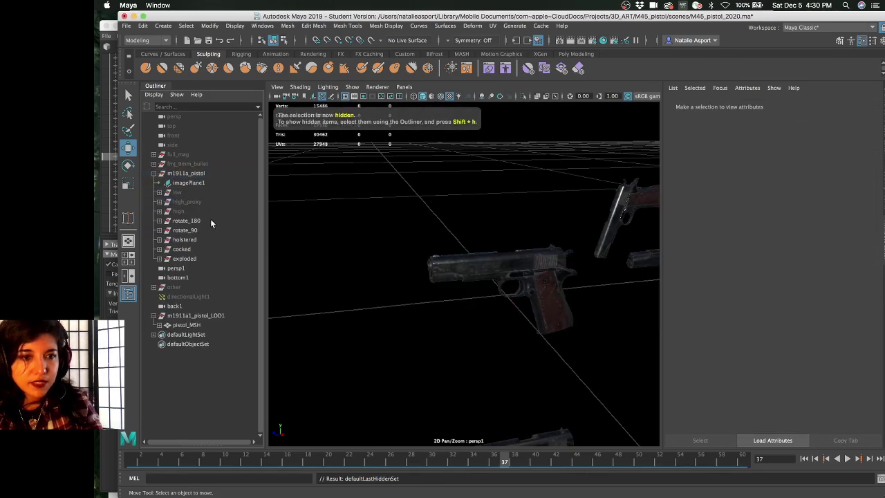
# Select pistol_MSH in the m1911a1_pistol_LOD1 group and save the scene
pyautogui.click(196, 316)
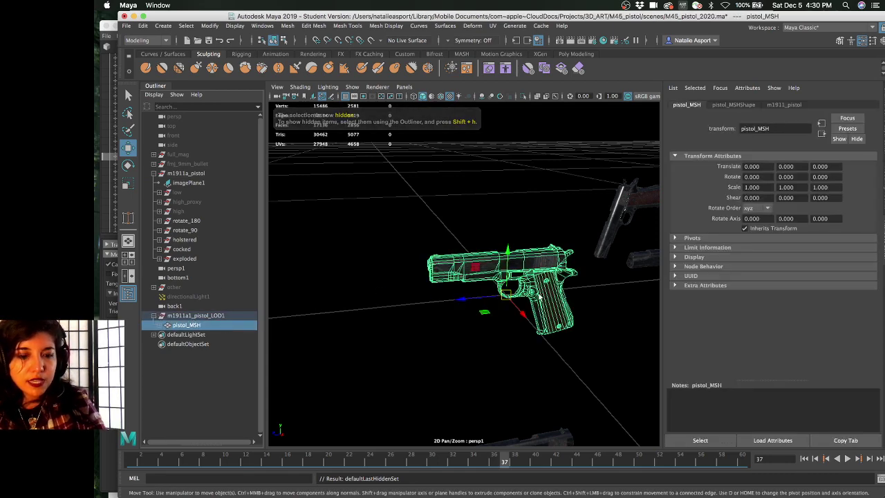
pyautogui.keyDown('alt'); pyautogui.moveTo(556, 246); pyautogui.dragTo(539, 244); pyautogui.keyUp('alt')
pyautogui.press('super+s')
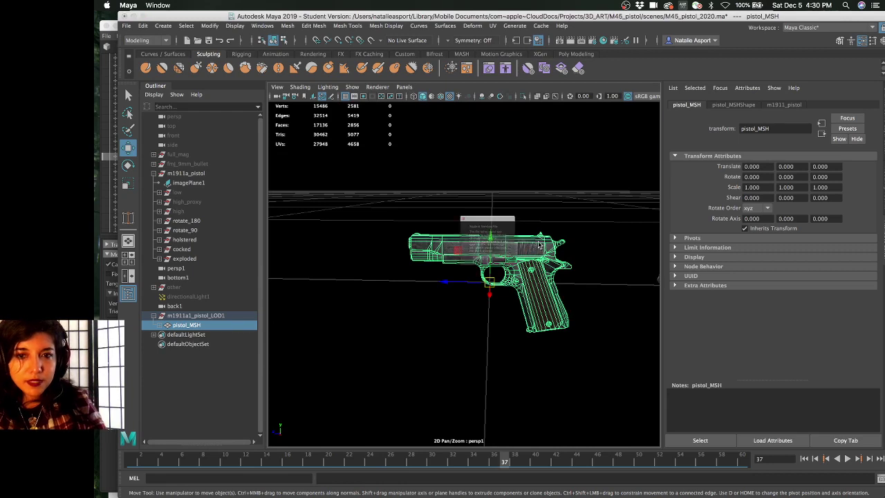
pyautogui.click(470, 272)
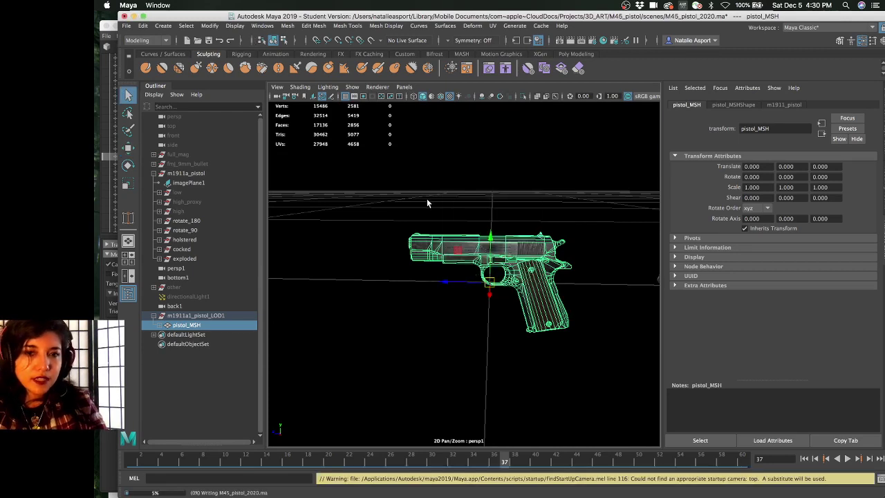
pyautogui.press('w')
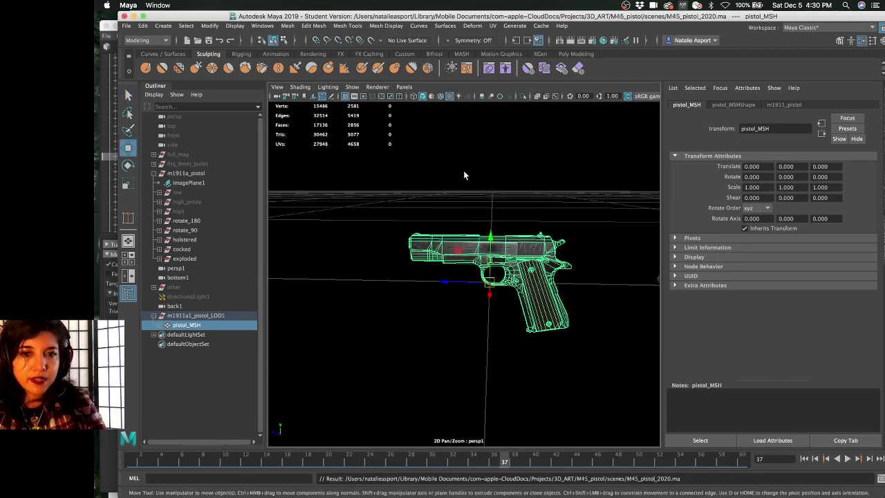
# Hide the Attribute Editor and show the whole pistol_MSH mesh in the maximized side -X wireframe view
pyautogui.keyDown('alt'); pyautogui.moveTo(527, 207); pyautogui.dragTo(542, 195); pyautogui.keyUp('alt')
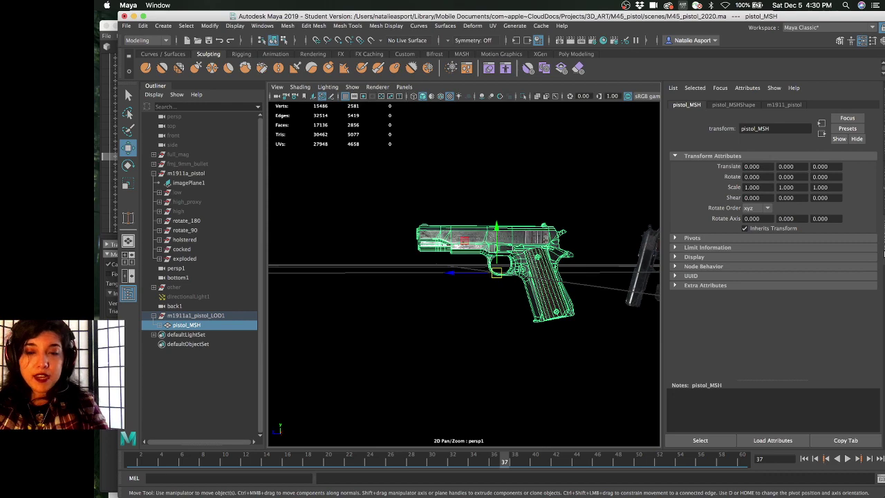
pyautogui.hotkey('ctrl', 'a')
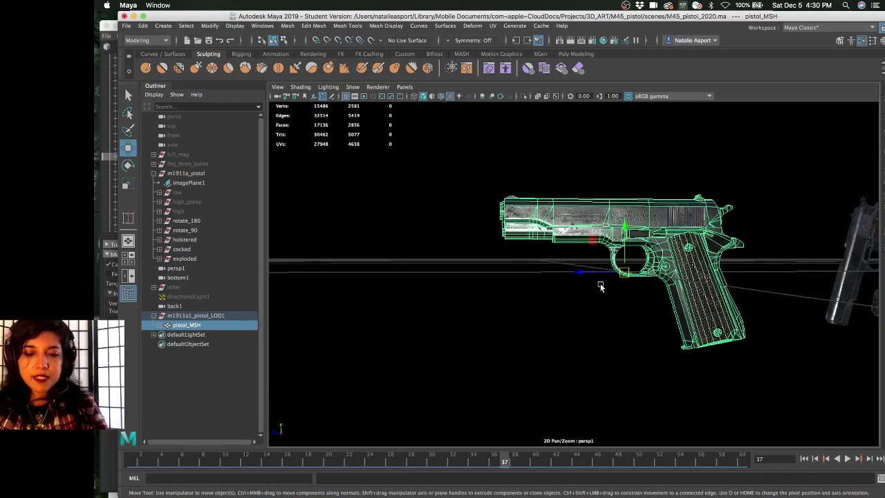
pyautogui.keyDown('alt'); pyautogui.moveTo(601, 287); pyautogui.dragTo(554, 304); pyautogui.keyUp('alt')
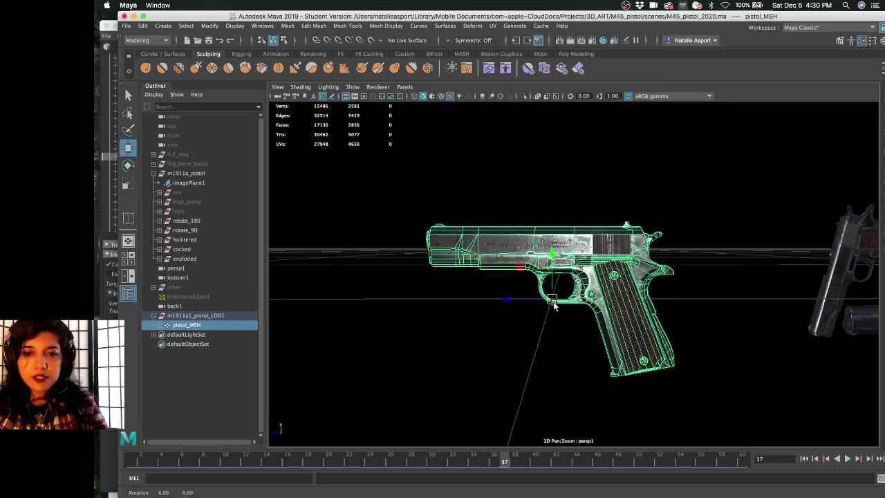
pyautogui.press('space')
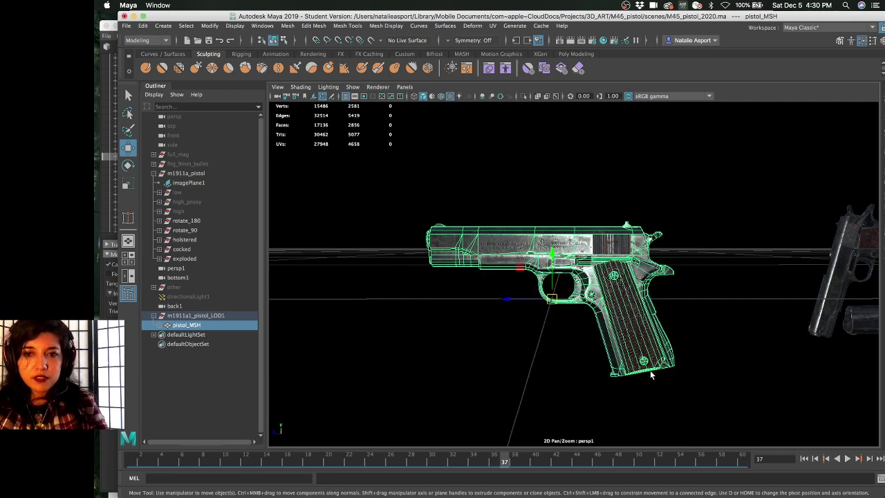
pyautogui.press('space')
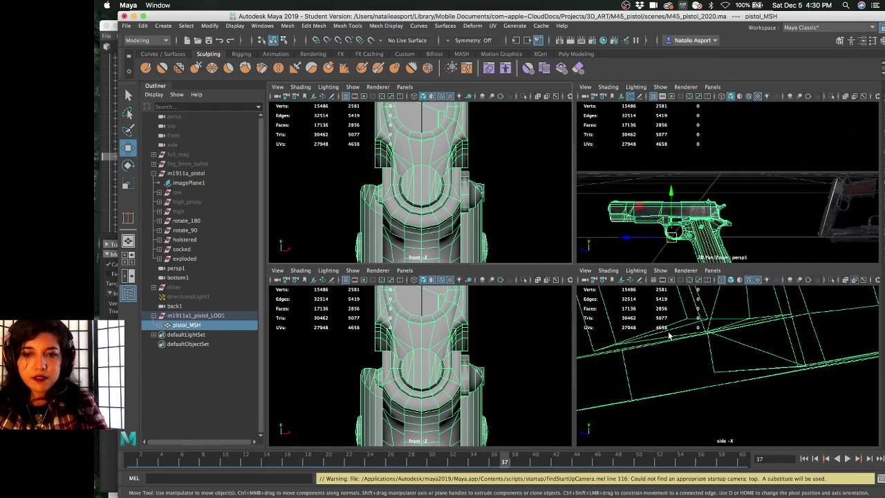
pyautogui.press('space')
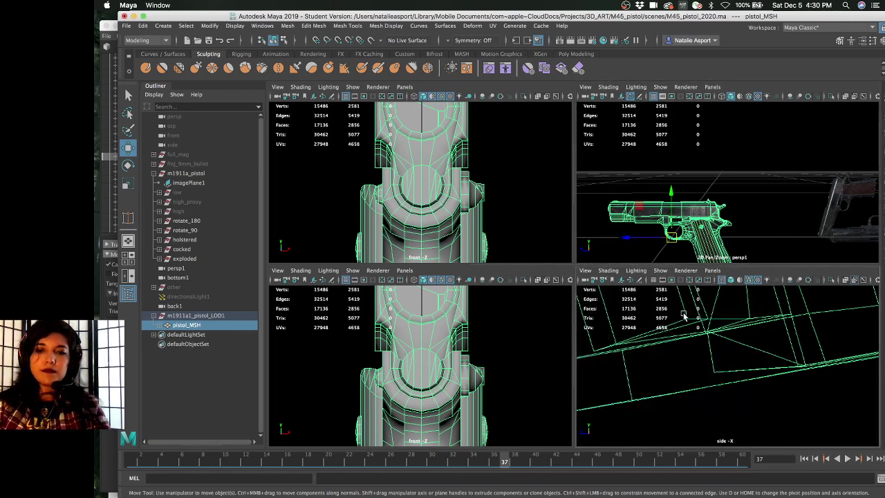
pyautogui.press('space')
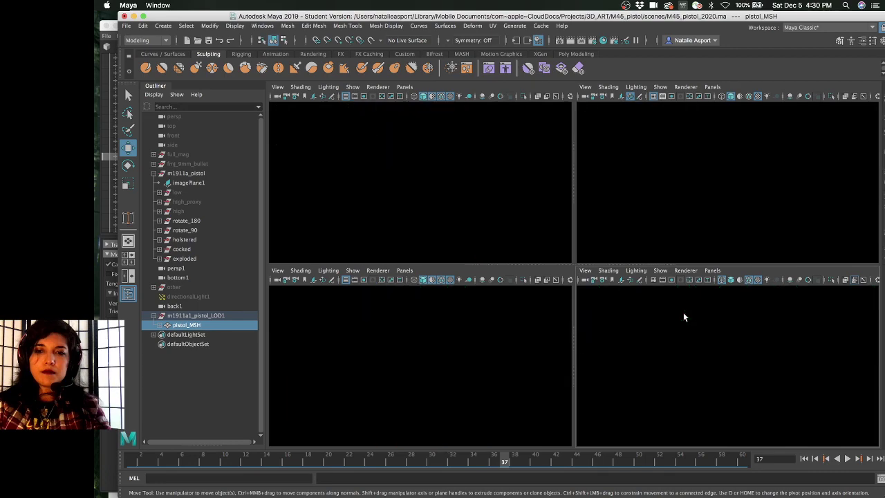
pyautogui.keyDown('alt'); pyautogui.moveTo(593, 219); pyautogui.dragTo(624, 294, button='middle'); pyautogui.keyUp('alt')
pyautogui.scroll(-10, 624, 294)
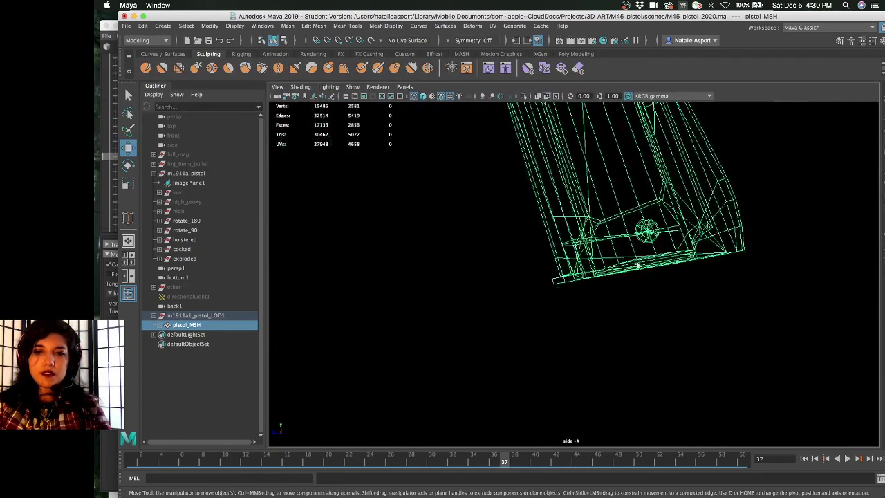
pyautogui.scroll(-8, 601, 284)
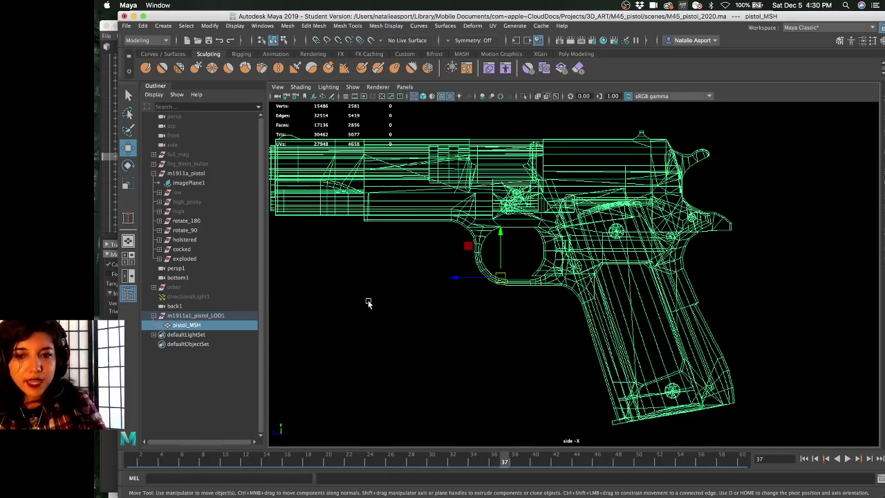
# Check the node under pistol_MSH and delete the pistol_MSH mesh from the m1911a1_pistol_LOD1 group
pyautogui.click(200, 317)
pyautogui.click(200, 325)
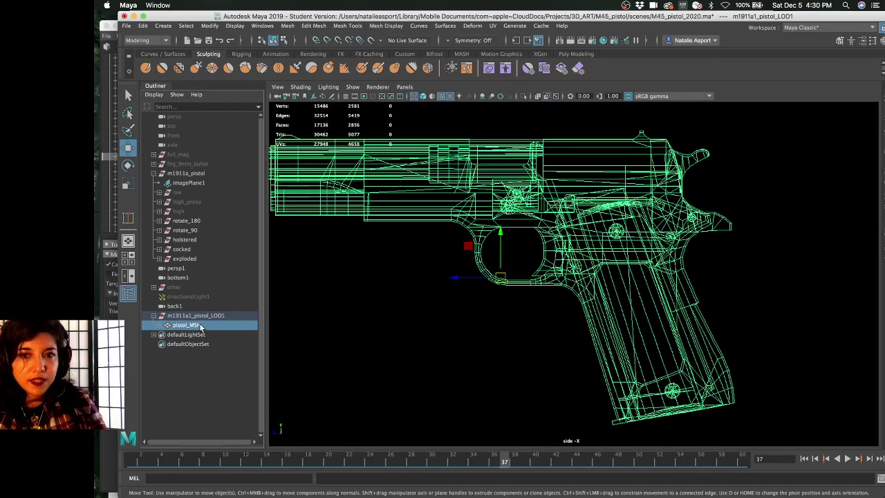
pyautogui.keyDown('alt'); pyautogui.moveTo(439, 284); pyautogui.dragTo(447, 282, button='middle'); pyautogui.keyUp('alt')
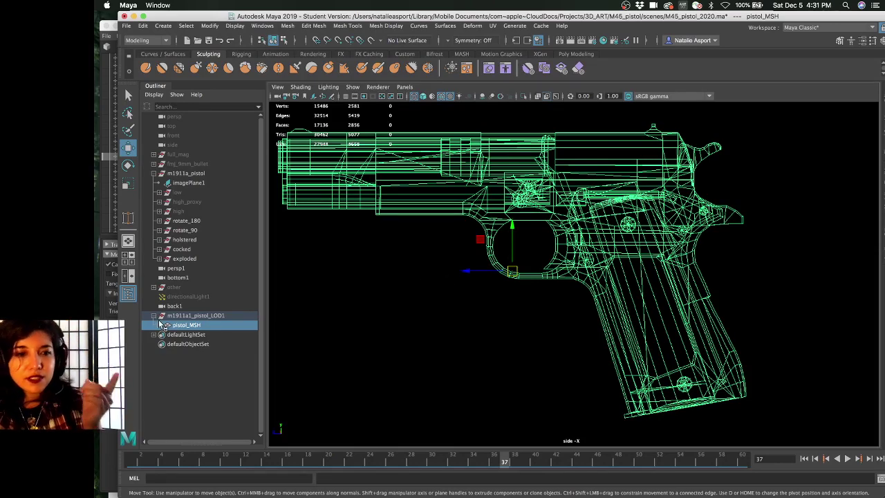
pyautogui.click(160, 326)
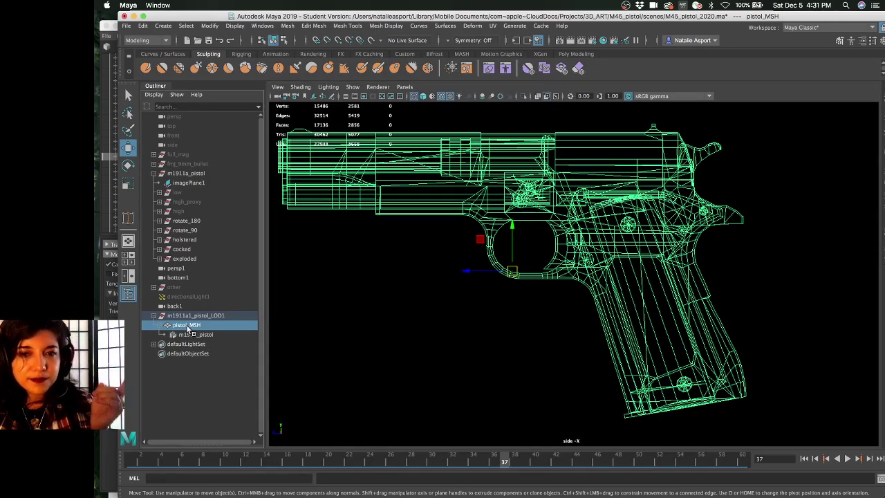
pyautogui.press('Delete')
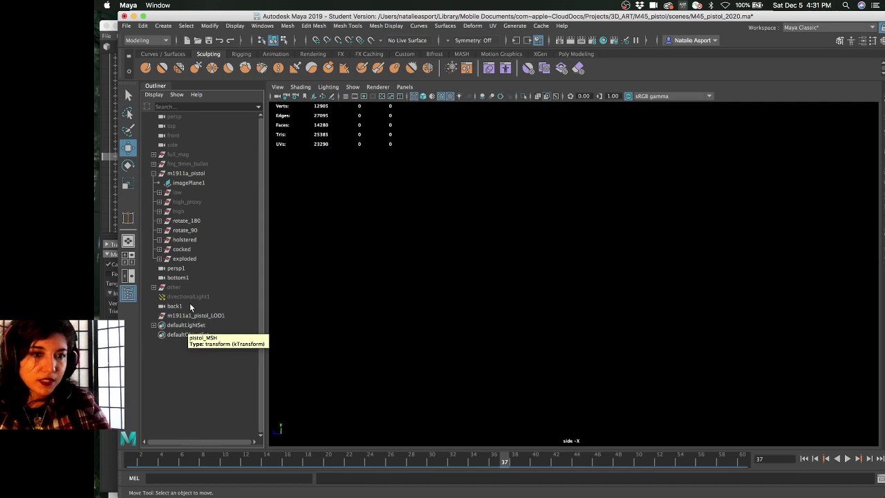
# Expand the hidden low group inside m1911a_pistol and duplicate the whole group
pyautogui.click(159, 192)
pyautogui.click(215, 202)
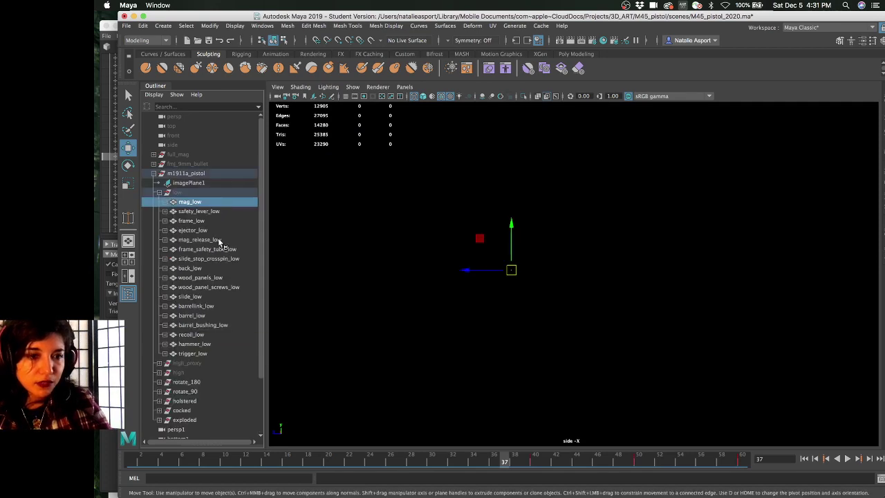
pyautogui.click(198, 193)
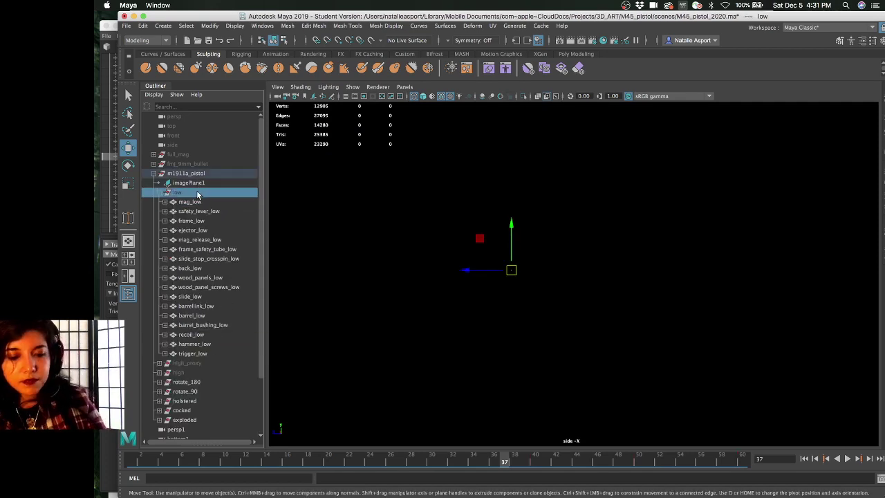
pyautogui.hotkey('ctrl', 'd')
pyautogui.scroll(-3, 198, 228)
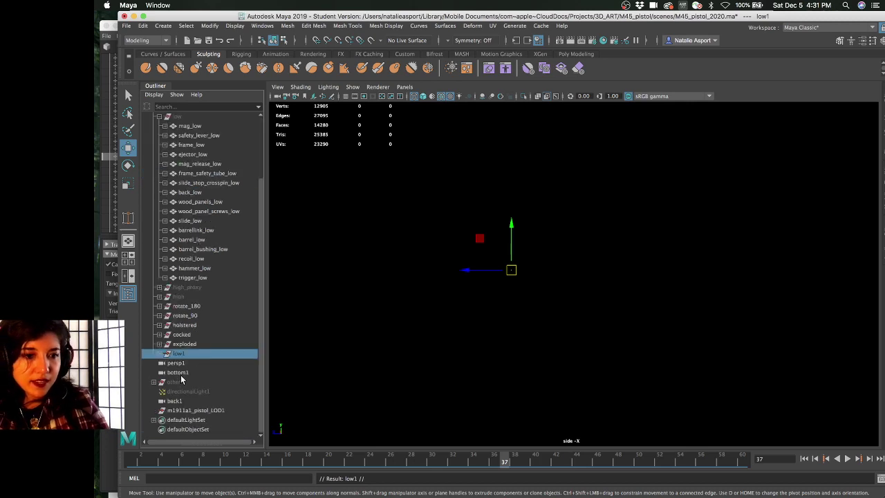
# Parent the duplicated low group under the m1911a1_pistol_LOD1 group and look through its parts
pyautogui.keyDown('ctrl'); pyautogui.click(202, 410); pyautogui.keyUp('ctrl')
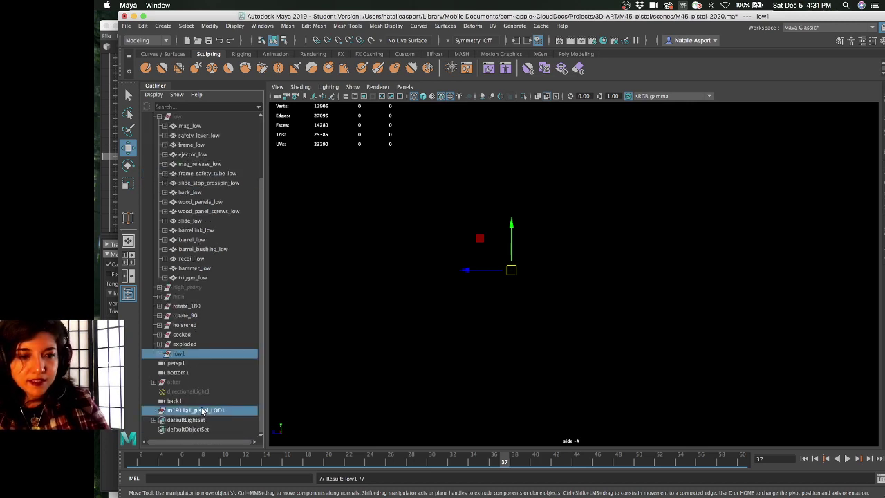
pyautogui.press('p')
pyautogui.click(158, 411)
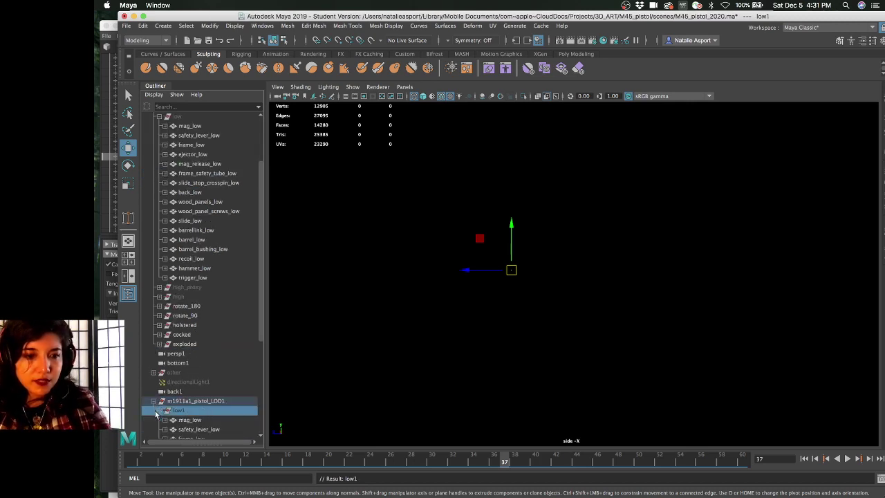
pyautogui.scroll(-5, 196, 395)
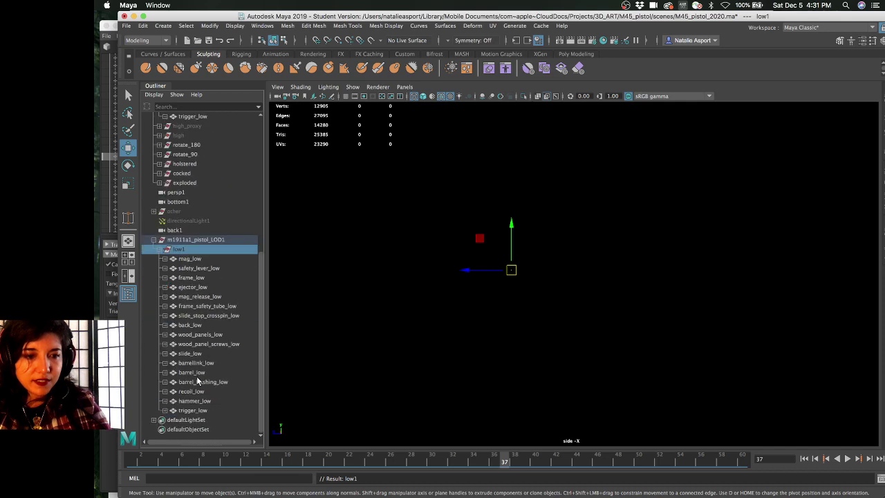
# Move mag_low out of the copied group directly under m1911a1_pistol_LOD1 and rename the copied group body
pyautogui.click(200, 258)
pyautogui.moveTo(198, 260); pyautogui.dragTo(199, 250)
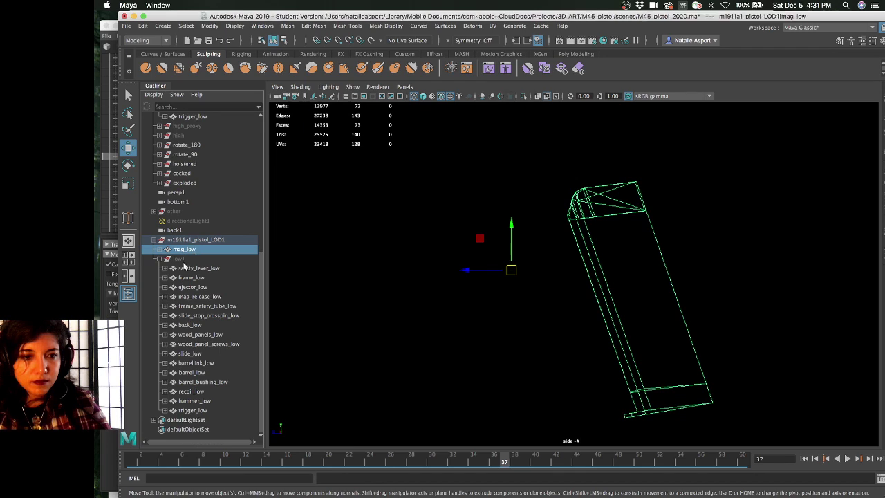
pyautogui.doubleClick(185, 258)
pyautogui.write('bo')
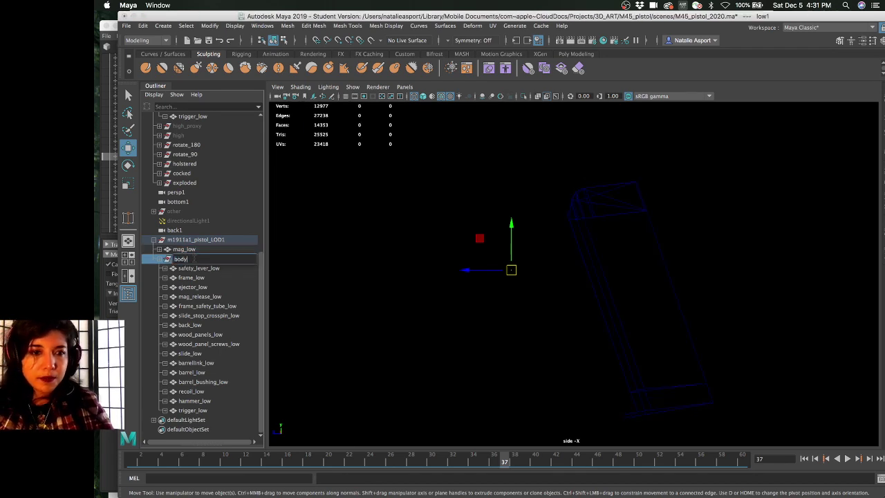
pyautogui.write('dy')
pyautogui.press('Return')
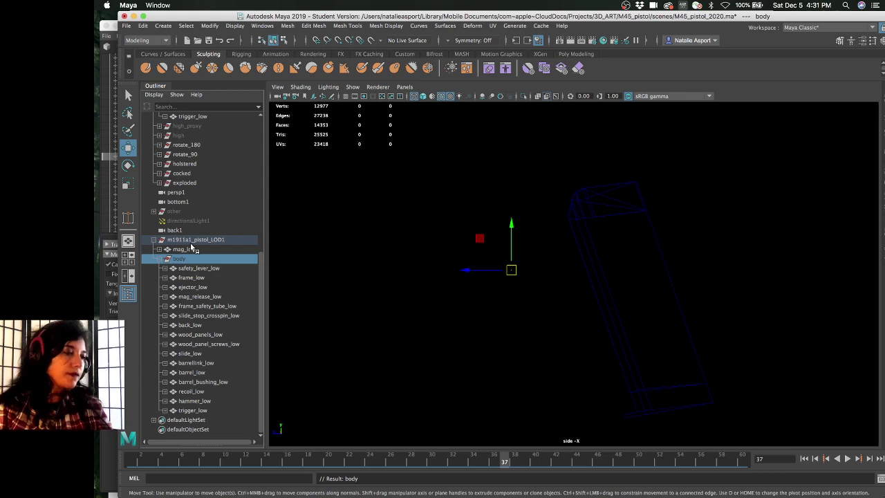
# Move mag_low back into the body group
pyautogui.click(217, 251)
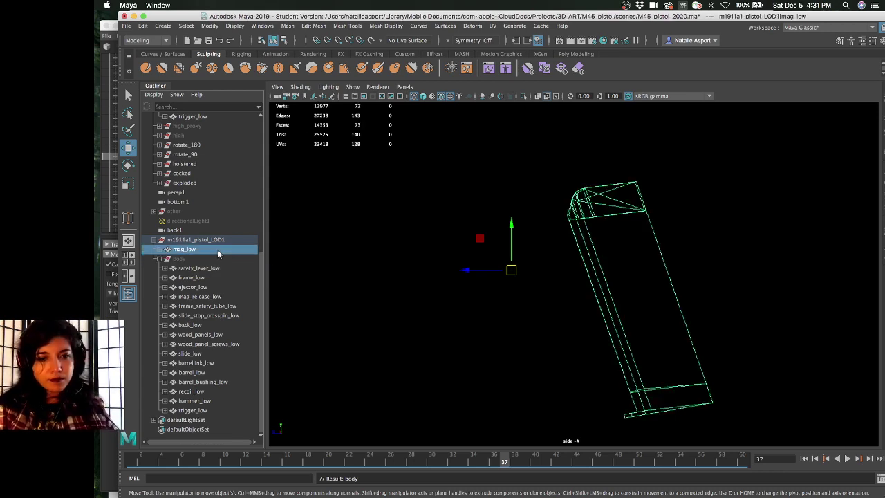
pyautogui.click(222, 259)
pyautogui.click(222, 250)
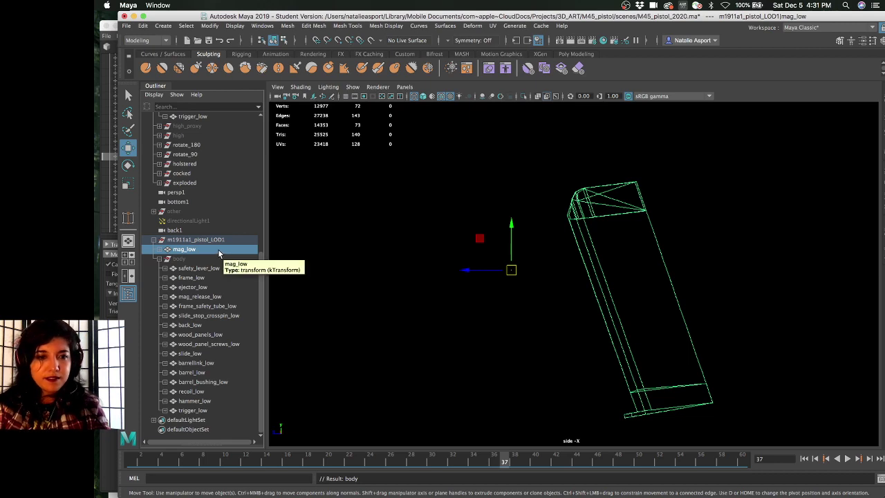
pyautogui.moveTo(222, 251); pyautogui.dragTo(218, 262)
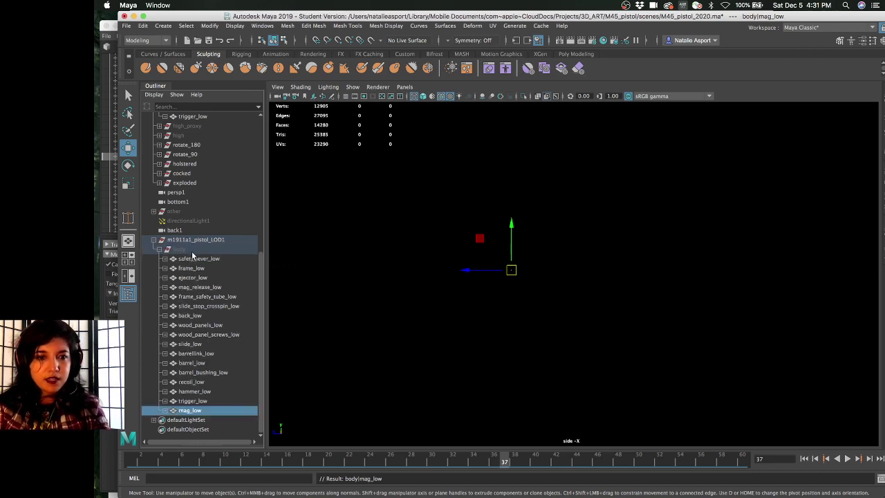
# Unhide the body group, check all its parts from safety_lever_low to mag_low by selecting them, and clear the selection
pyautogui.click(199, 250)
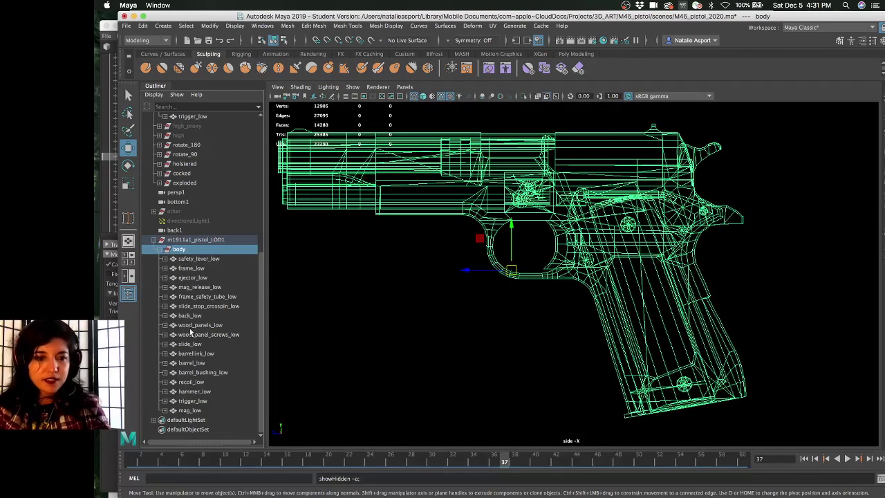
pyautogui.moveTo(210, 260); pyautogui.dragTo(219, 407)
pyautogui.keyDown('shift'); pyautogui.click(220, 410); pyautogui.keyUp('shift')
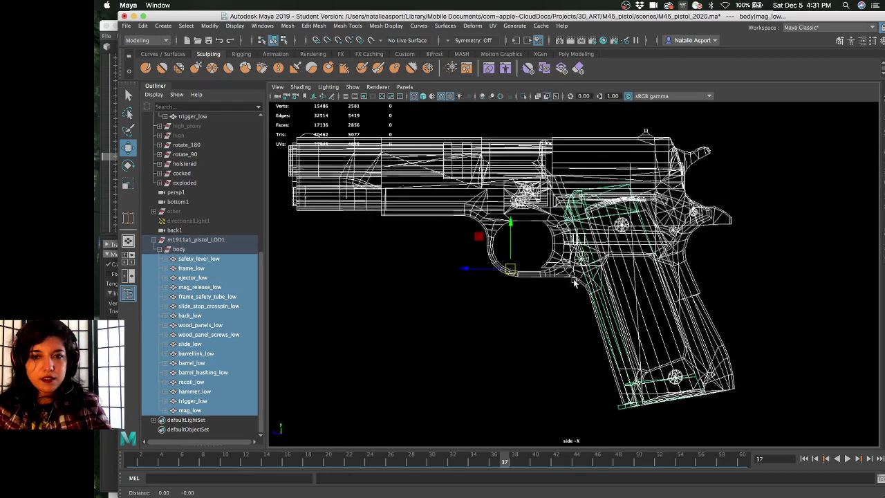
pyautogui.click(553, 325)
pyautogui.keyDown('alt'); pyautogui.moveTo(555, 324); pyautogui.dragTo(572, 327, button='middle'); pyautogui.keyUp('alt')
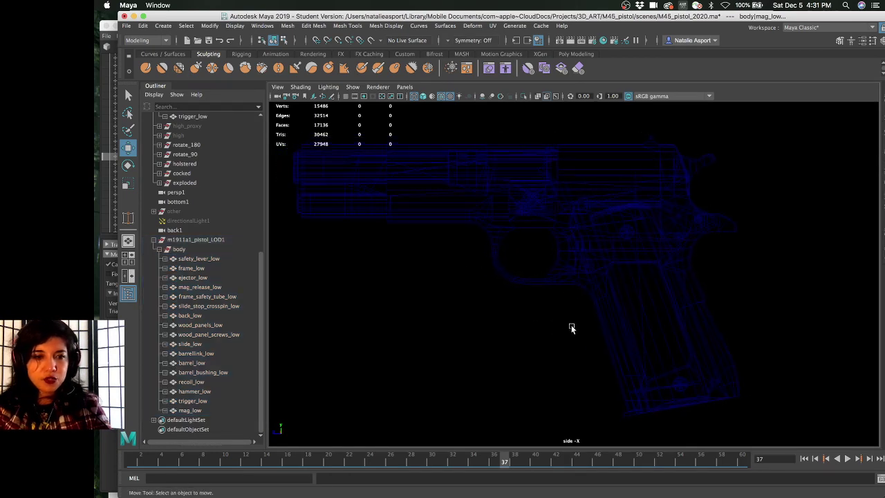
pyautogui.click(163, 25)
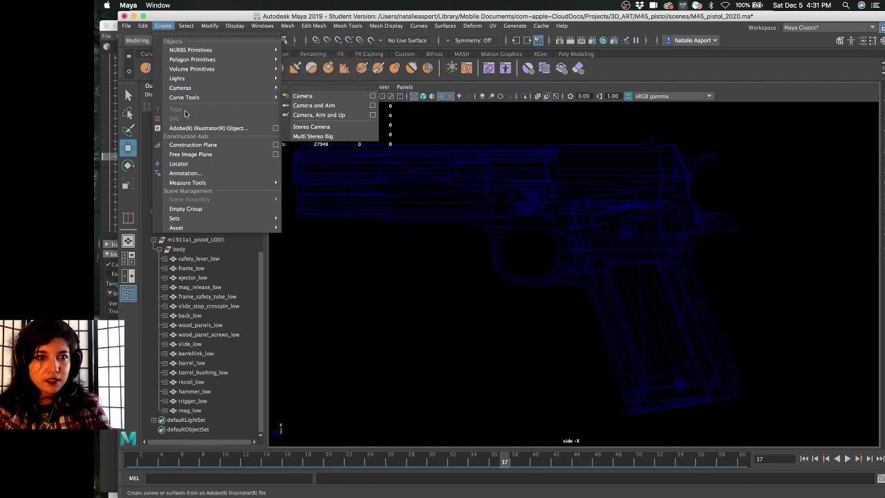
pyautogui.moveTo(185, 61)
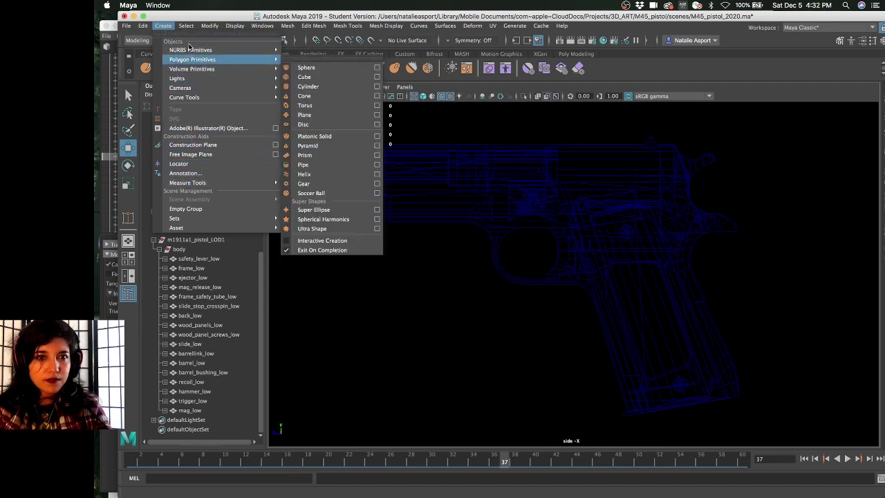
pyautogui.click(164, 28)
# Save the scene with the unhidden body group
pyautogui.scroll(1, 477, 241)
pyautogui.keyDown('alt'); pyautogui.moveTo(477, 242); pyautogui.dragTo(469, 234, button='middle'); pyautogui.keyUp('alt')
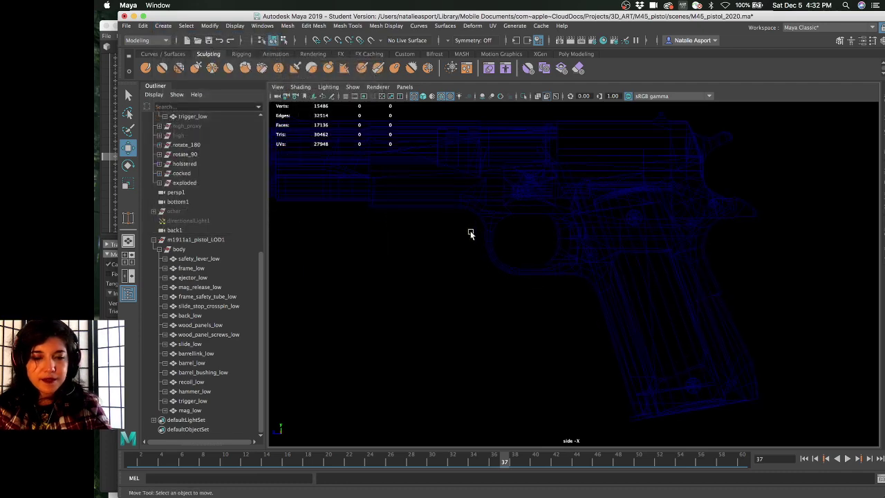
pyautogui.press('super+s')
pyautogui.click(470, 272)
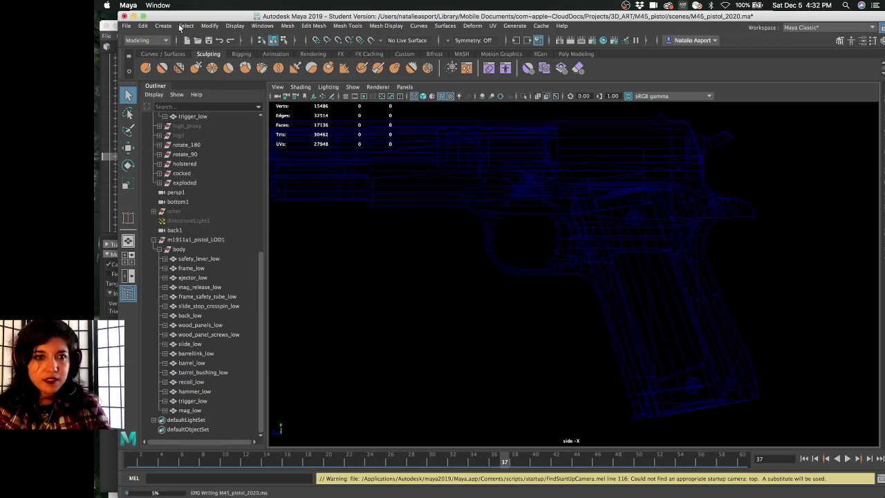
pyautogui.press('w')
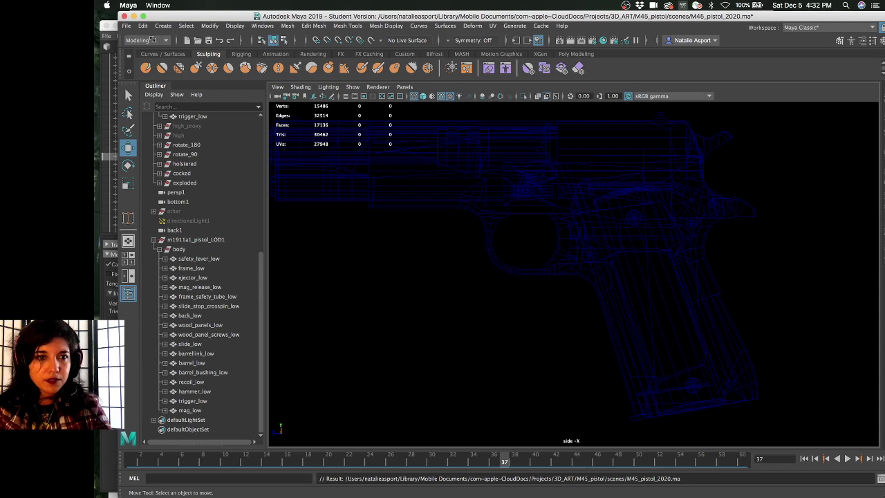
# Switch to the Rigging menu set and activate the Joint tool
pyautogui.click(148, 40)
pyautogui.click(155, 61)
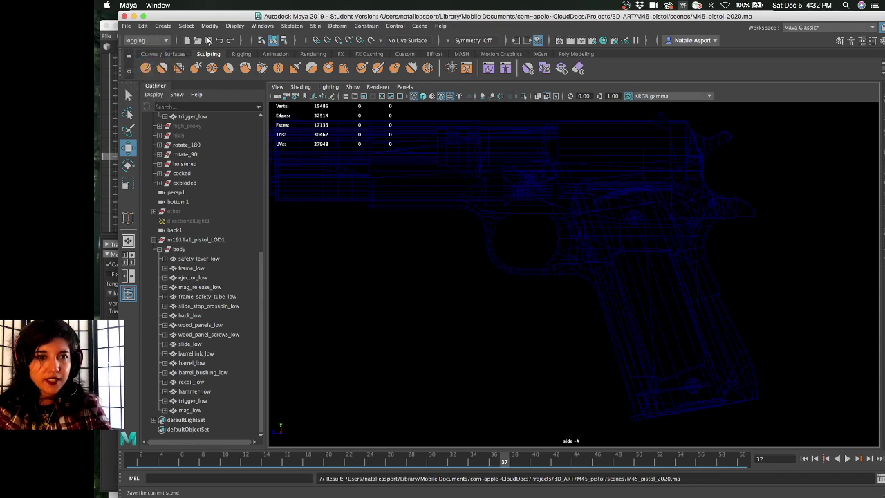
pyautogui.click(166, 27)
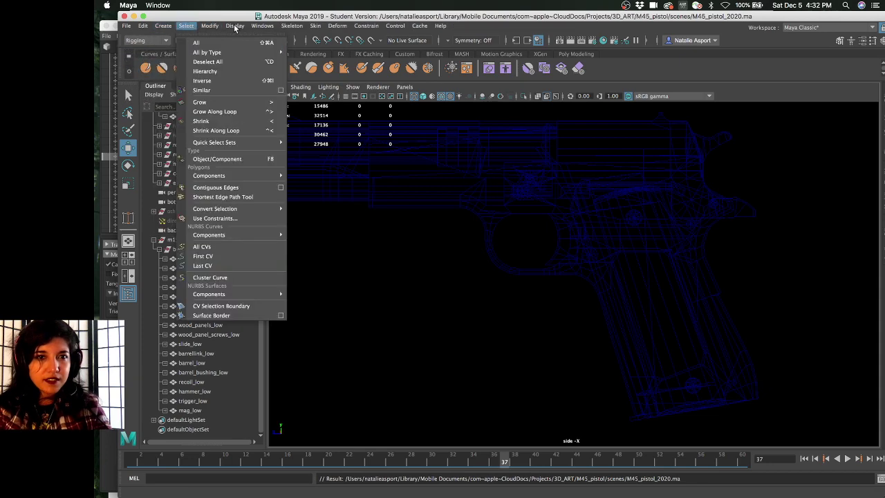
pyautogui.moveTo(316, 26)
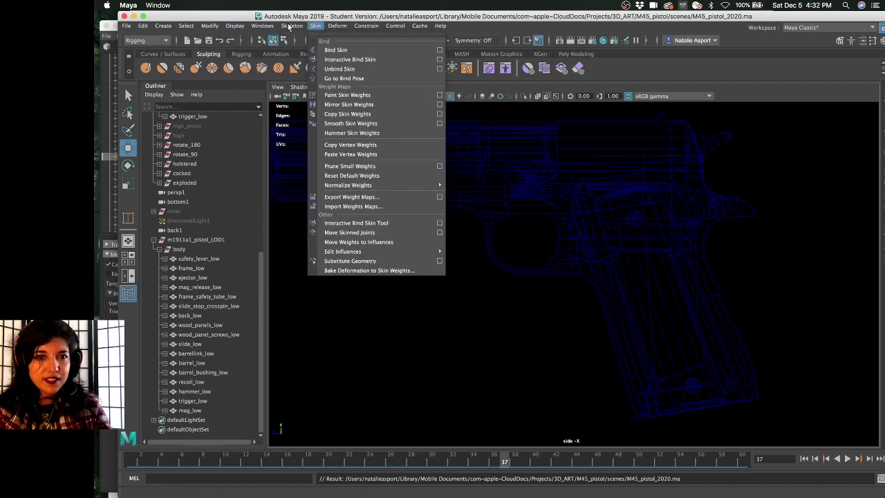
pyautogui.moveTo(289, 26)
pyautogui.click(311, 49)
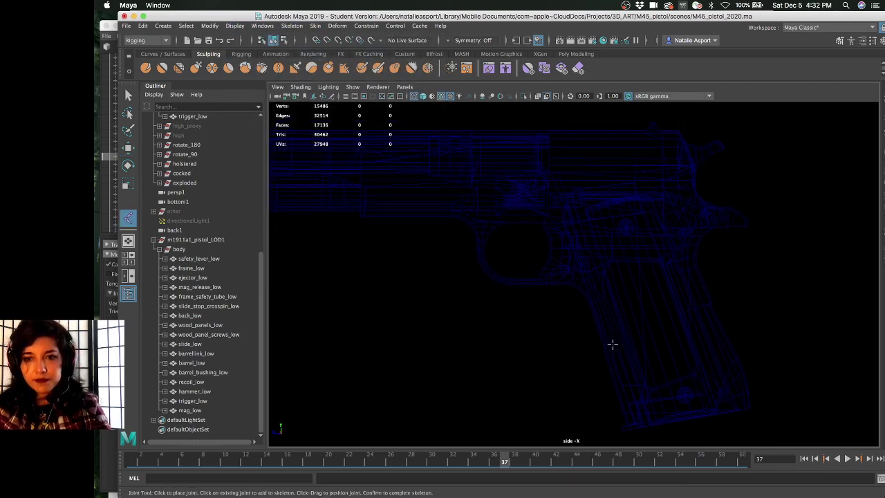
# Show the grid in the side view and place a root joint at the upper middle of the pistol grip
pyautogui.keyDown('alt'); pyautogui.moveTo(679, 392); pyautogui.dragTo(682, 351, button='middle'); pyautogui.keyUp('alt')
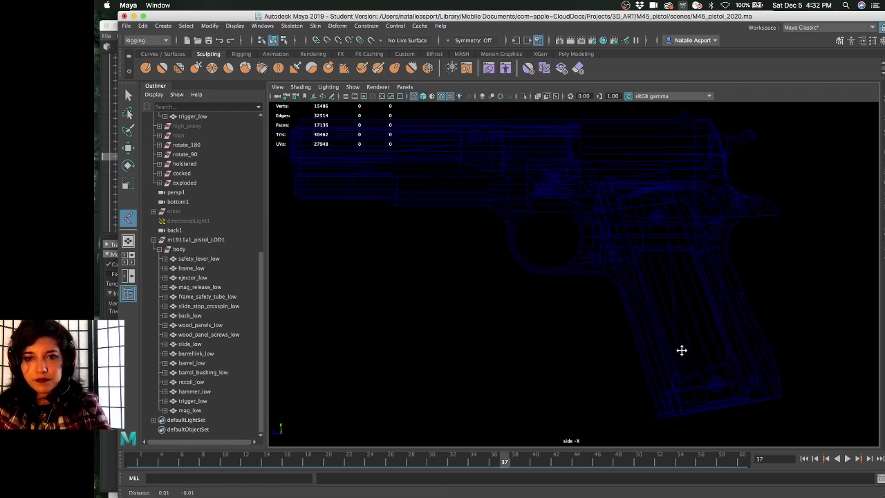
pyautogui.click(346, 94)
pyautogui.keyDown('alt'); pyautogui.moveTo(362, 112); pyautogui.dragTo(547, 267, button='middle'); pyautogui.keyUp('alt')
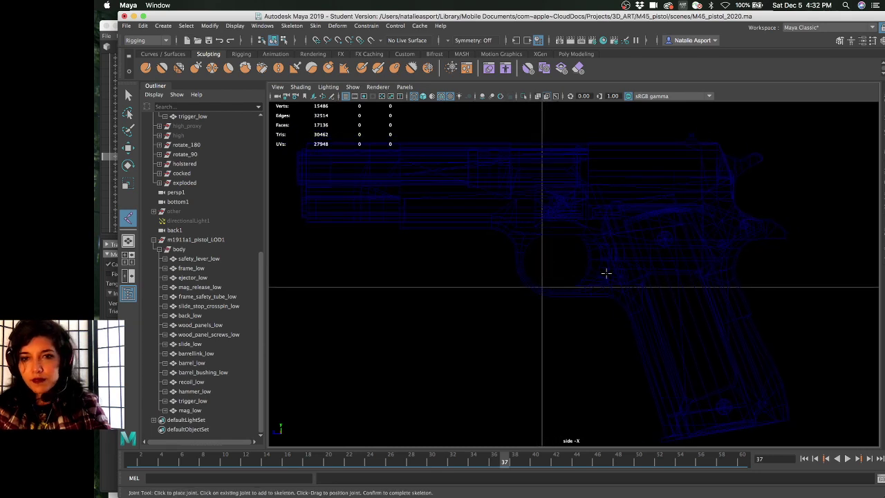
pyautogui.keyDown('alt'); pyautogui.moveTo(606, 273); pyautogui.dragTo(709, 281, button='middle'); pyautogui.keyUp('alt')
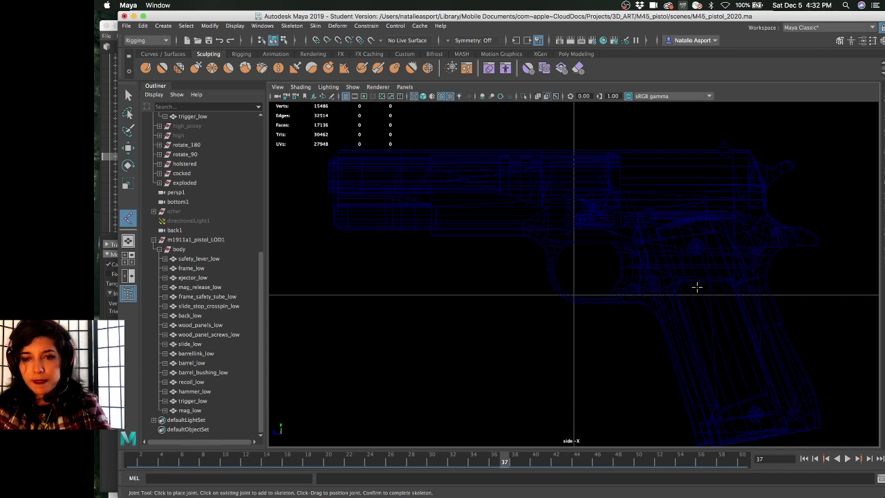
pyautogui.keyDown('alt'); pyautogui.moveTo(697, 287); pyautogui.dragTo(702, 284, button='middle'); pyautogui.keyUp('alt')
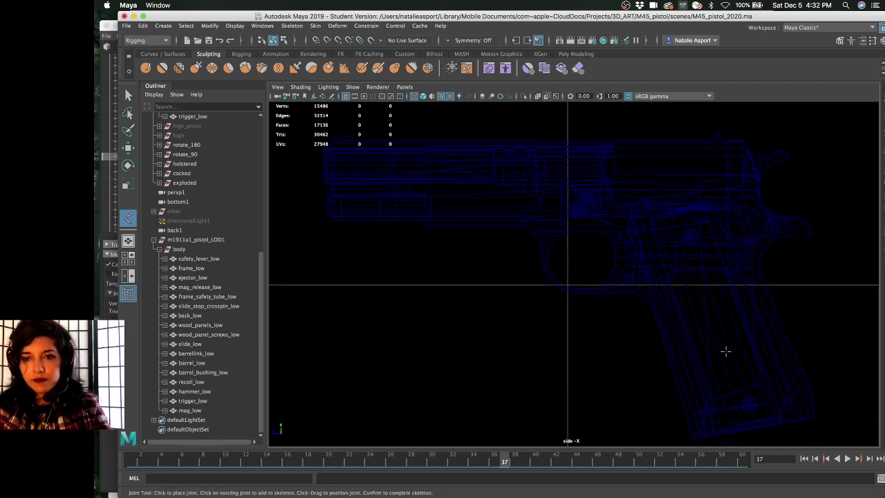
pyautogui.click(700, 266)
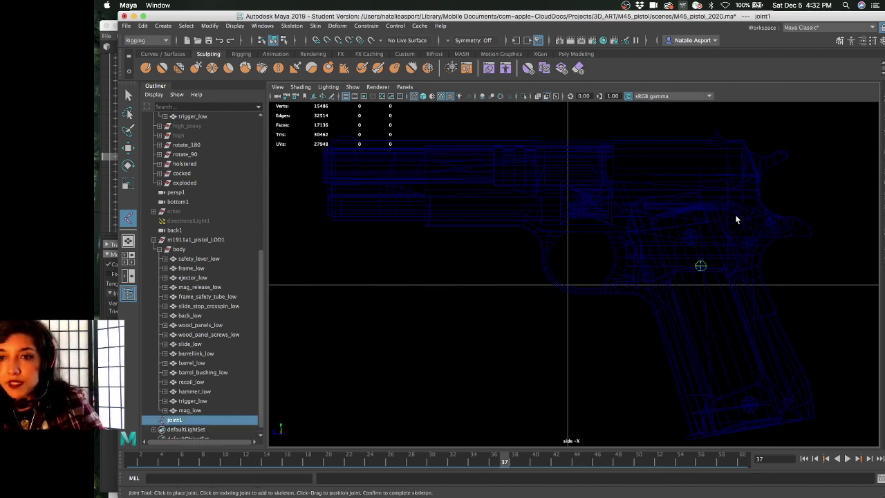
# Place a child joint of the root joint near the hammer's pivot at the rear of the frame
pyautogui.scroll(3, 759, 217)
pyautogui.keyDown('alt'); pyautogui.moveTo(755, 218); pyautogui.dragTo(654, 233, button='middle'); pyautogui.keyUp('alt')
pyautogui.scroll(-1, 723, 210)
pyautogui.scroll(3, 734, 211)
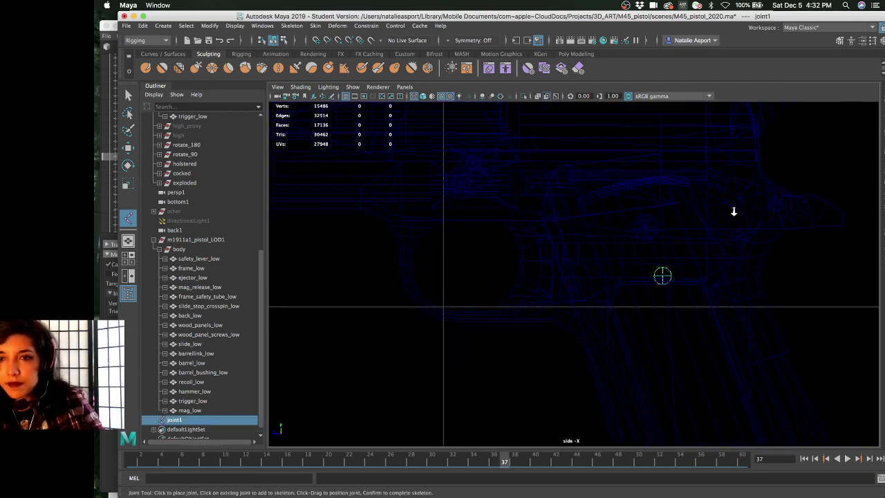
pyautogui.scroll(5, 735, 212)
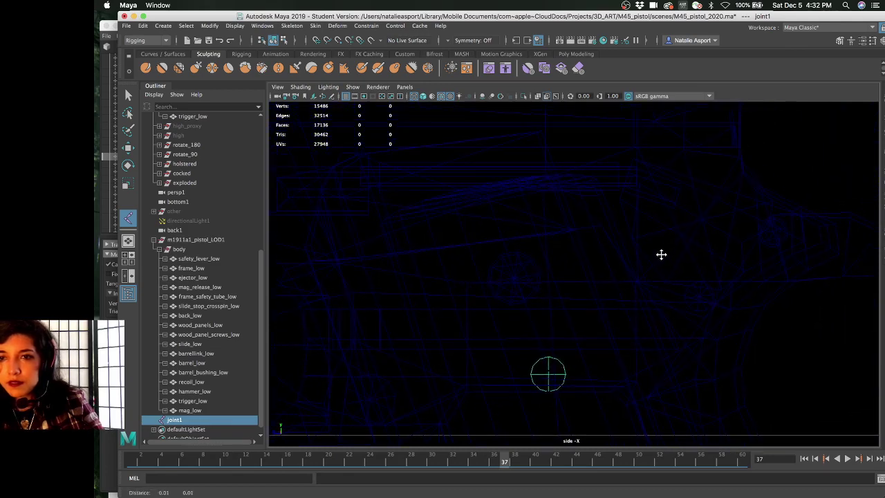
pyautogui.click(702, 220)
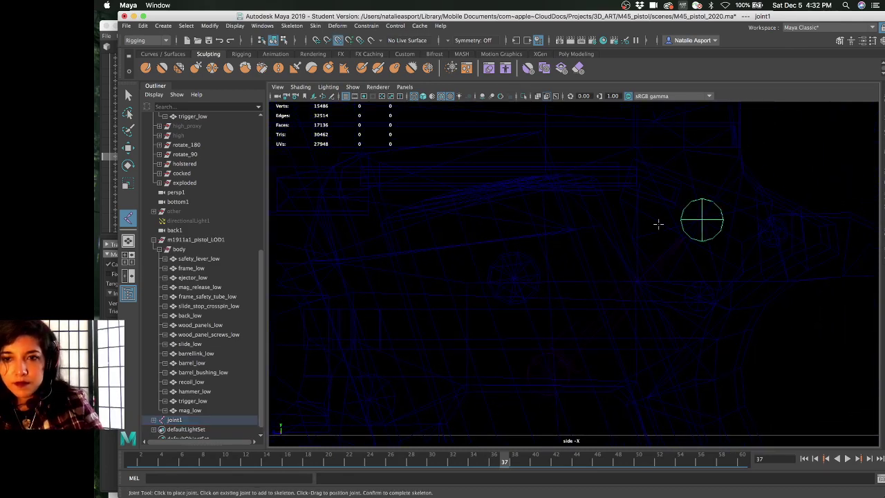
# Place a child joint at the trigger, just behind the trigger guard opening, in the side view
pyautogui.scroll(-5, 658, 224)
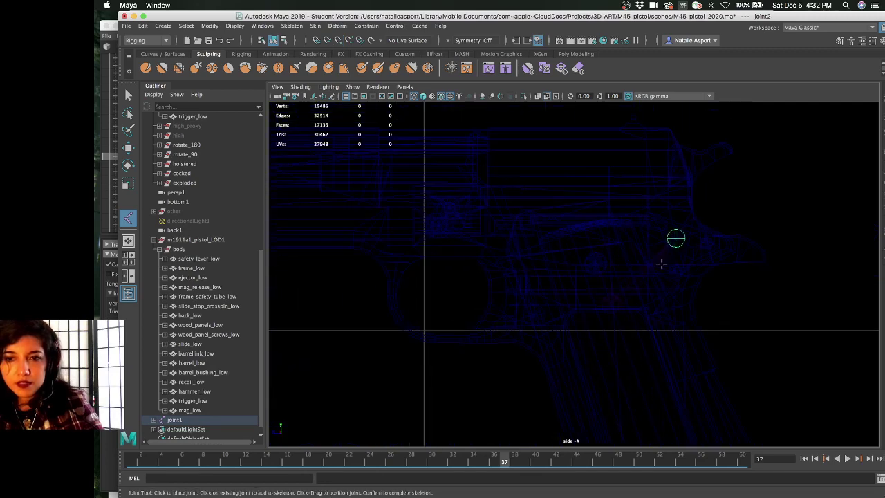
pyautogui.scroll(5, 660, 257)
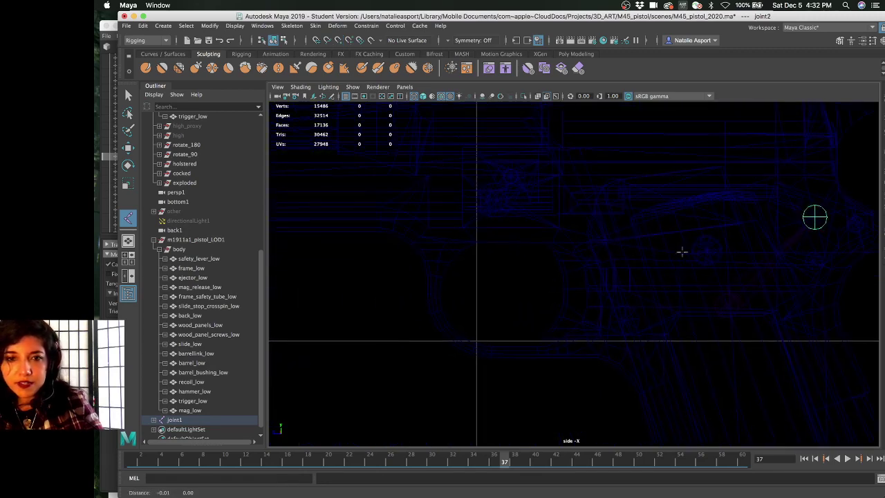
pyautogui.scroll(4, 682, 252)
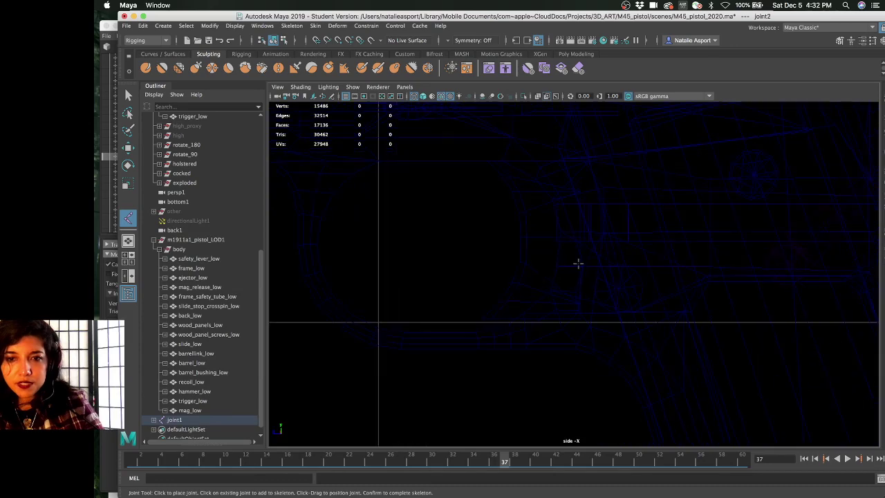
pyautogui.scroll(-5, 578, 263)
pyautogui.keyDown('alt'); pyautogui.moveTo(587, 257); pyautogui.dragTo(569, 256, button='middle'); pyautogui.keyUp('alt')
pyautogui.scroll(2, 569, 257)
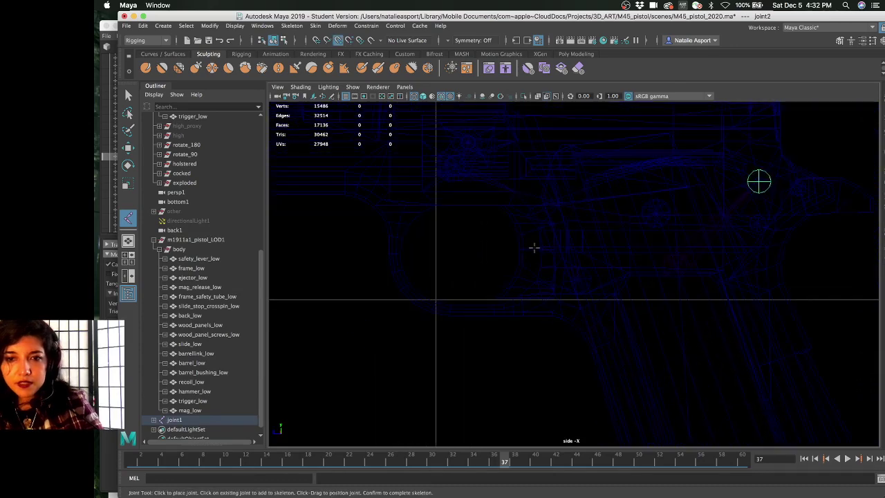
pyautogui.click(539, 251)
# Place another joint in the upper middle of the slide, snapping it to a vertex of the mesh
pyautogui.keyDown('alt'); pyautogui.moveTo(632, 264); pyautogui.dragTo(692, 308, button='middle'); pyautogui.keyUp('alt')
pyautogui.keyDown('alt'); pyautogui.moveTo(574, 231); pyautogui.dragTo(645, 250, button='middle'); pyautogui.keyUp('alt')
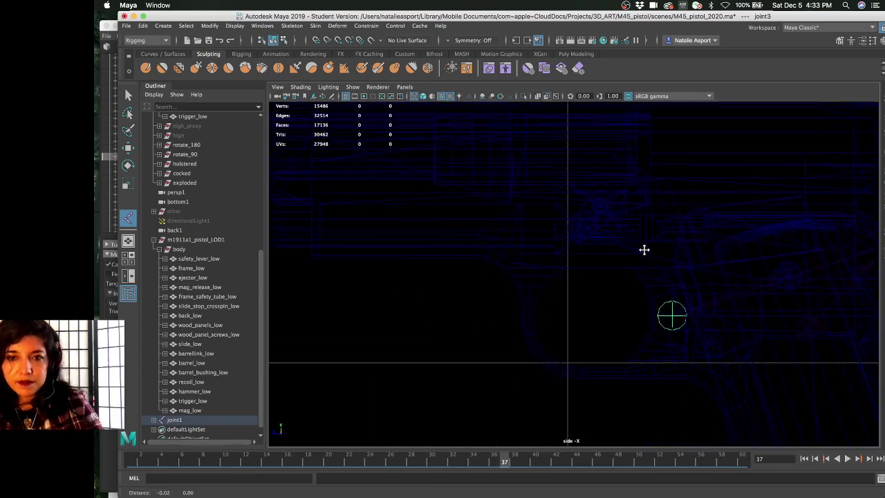
pyautogui.scroll(-2, 609, 238)
pyautogui.scroll(-2, 560, 229)
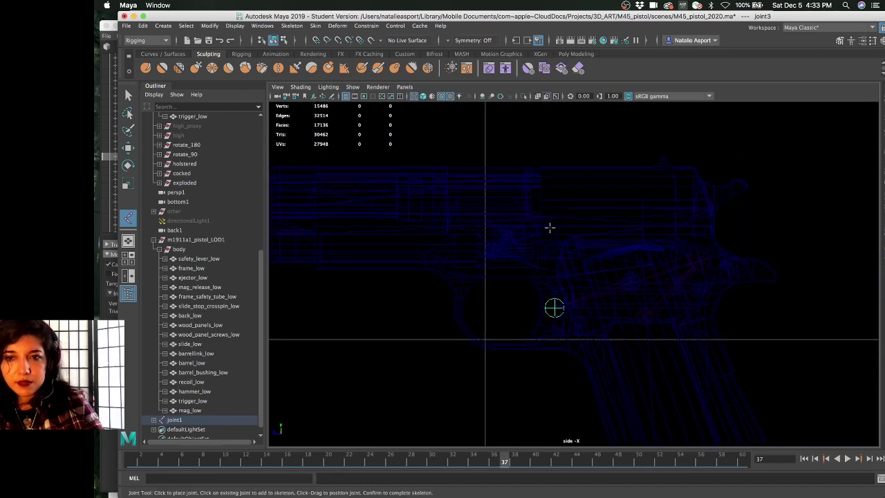
pyautogui.keyDown('alt'); pyautogui.moveTo(596, 231); pyautogui.dragTo(664, 221, button='middle'); pyautogui.keyUp('alt')
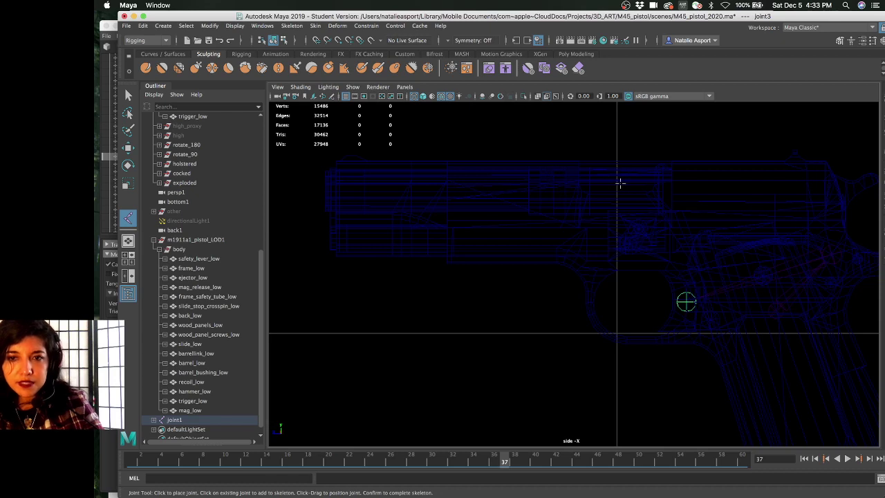
pyautogui.press('v')
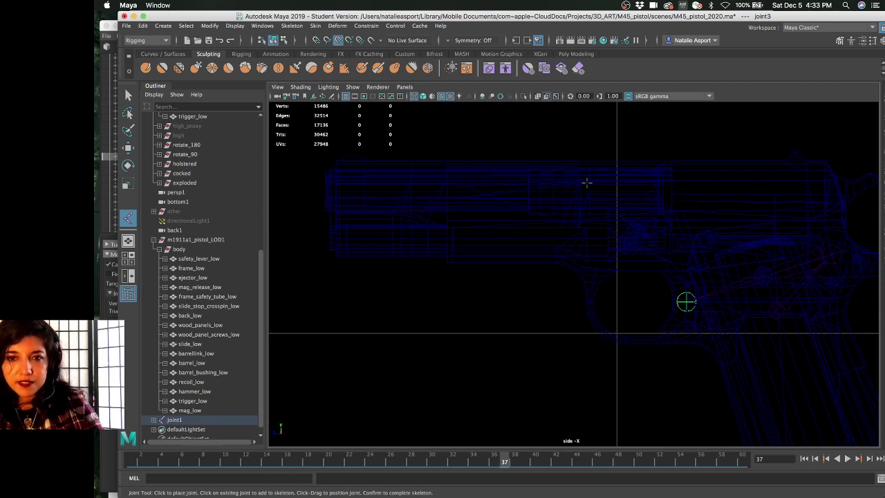
pyautogui.click(586, 183)
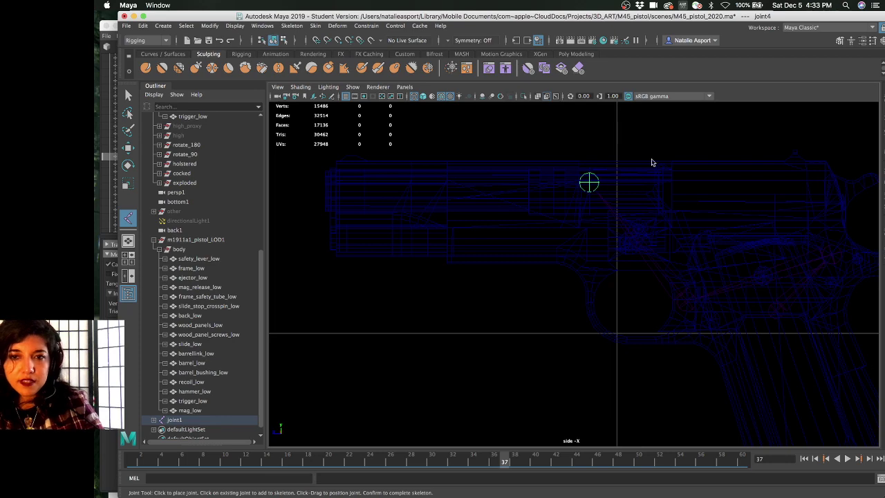
# Finish the joint chain with the Move tool and display the pistol as wireframe in the perspective view
pyautogui.press('space')
pyautogui.press('space')
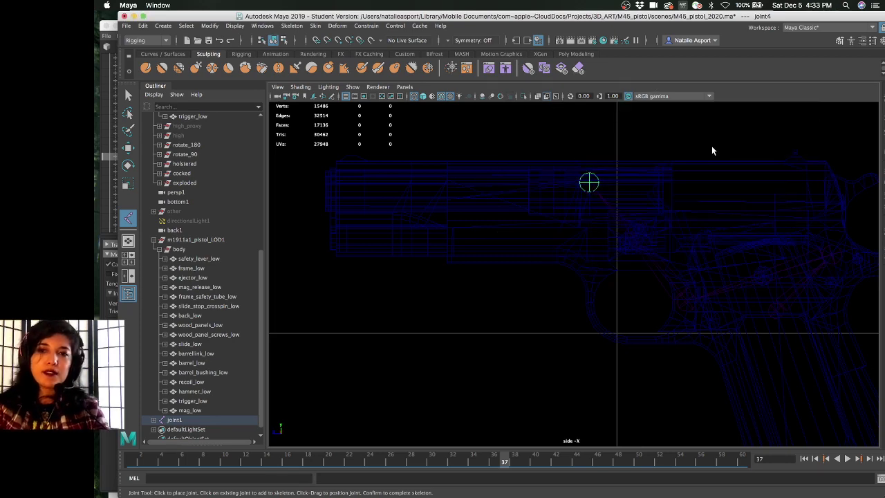
pyautogui.press('space')
pyautogui.press('space')
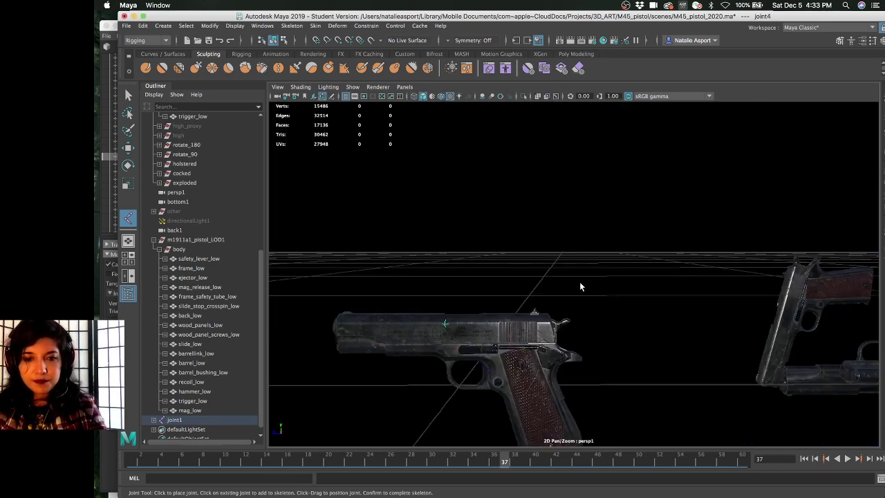
pyautogui.press('w')
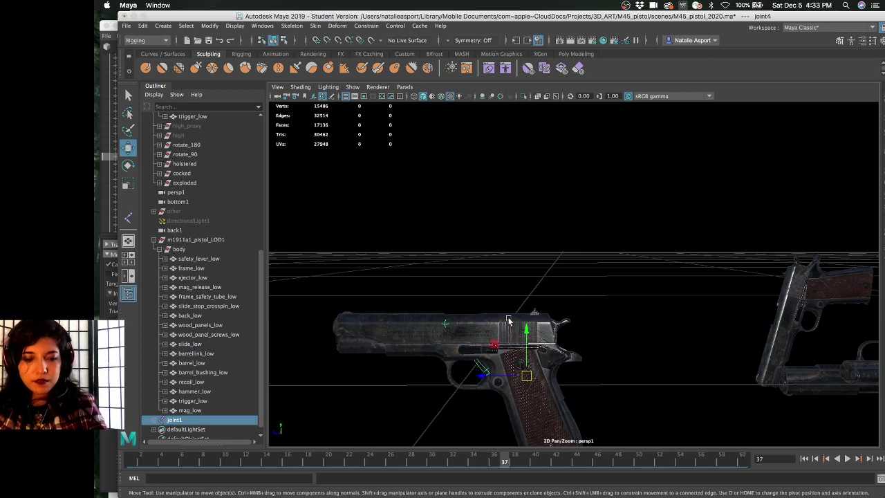
pyautogui.press('4')
pyautogui.keyDown('alt'); pyautogui.moveTo(511, 278); pyautogui.dragTo(491, 294); pyautogui.keyUp('alt')
pyautogui.keyDown('alt'); pyautogui.moveTo(514, 319); pyautogui.dragTo(523, 302, button='middle'); pyautogui.keyUp('alt')
pyautogui.scroll(-1, 195, 402)
# Expand the whole joint hierarchy and rename the root joint as Rig
pyautogui.click(153, 413)
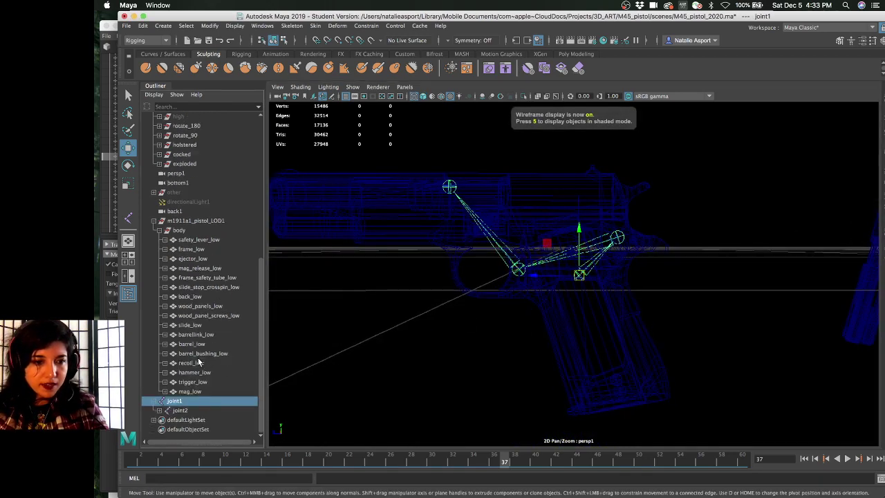
pyautogui.click(161, 410)
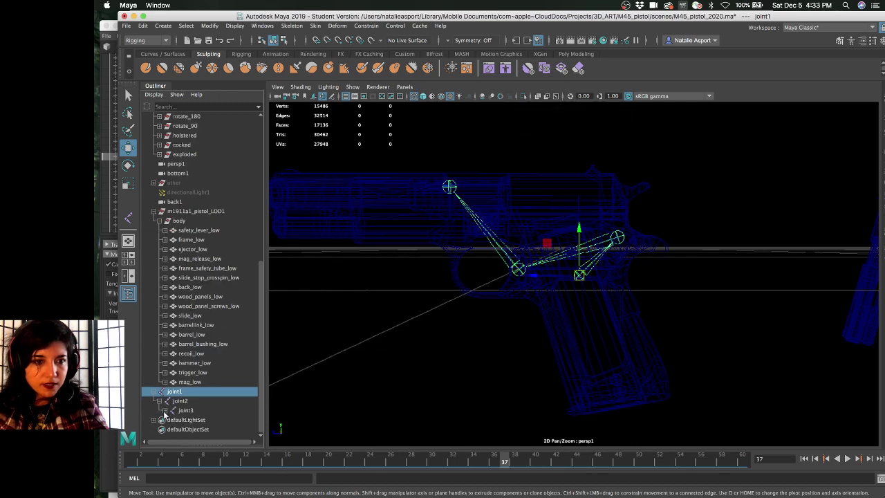
pyautogui.click(164, 412)
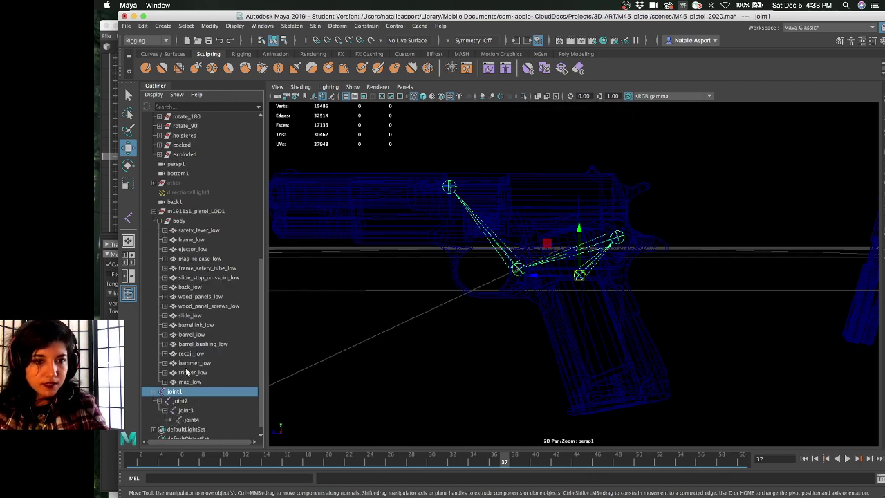
pyautogui.doubleClick(175, 393)
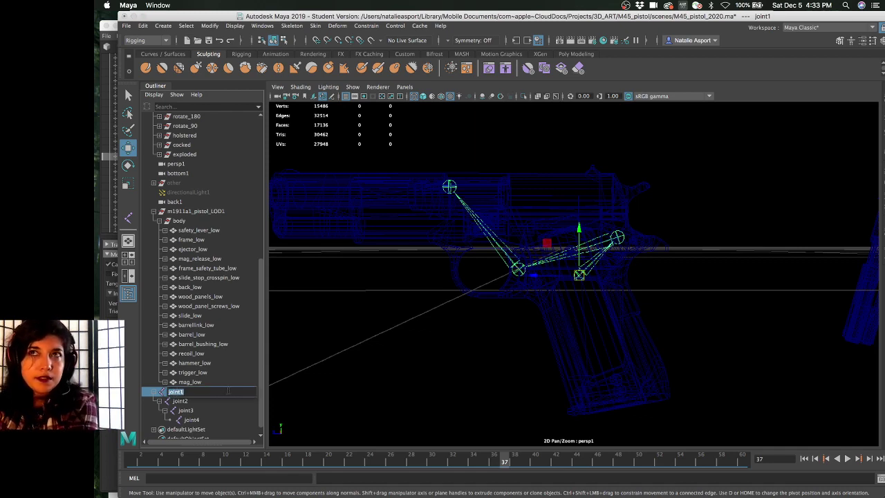
pyautogui.write('R')
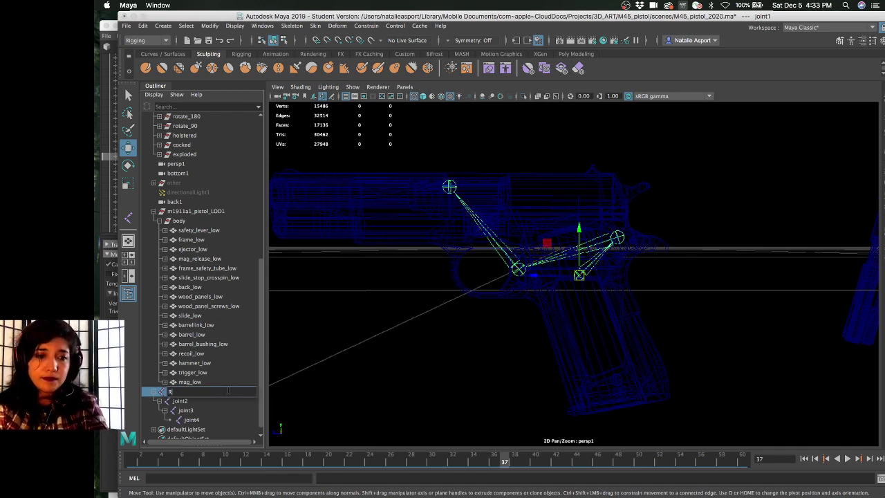
pyautogui.write('ig')
pyautogui.press('Return')
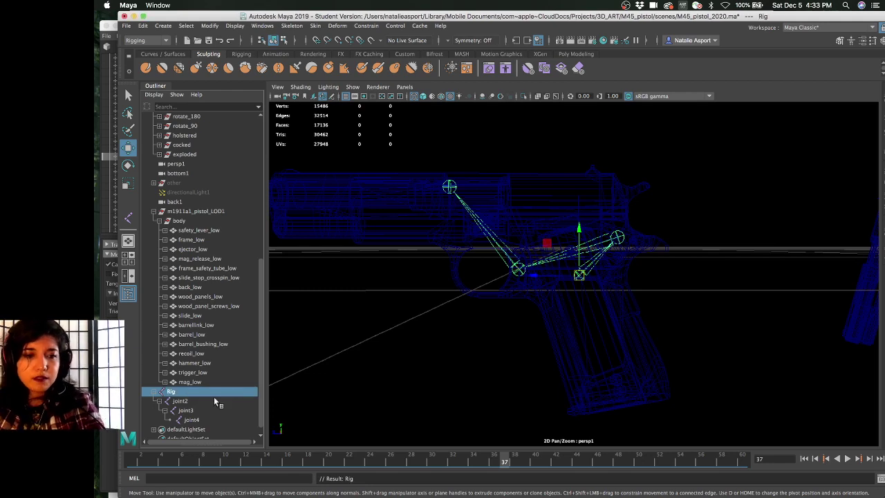
# Rename the joint at the hammer's pivot, directly below Rig, as hammer
pyautogui.scroll(-1, 202, 394)
pyautogui.click(199, 389)
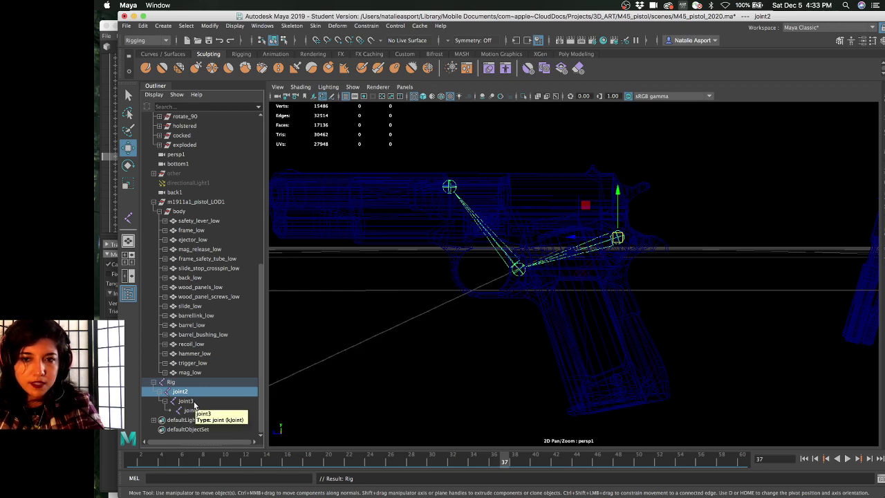
pyautogui.doubleClick(194, 391)
pyautogui.write('ham')
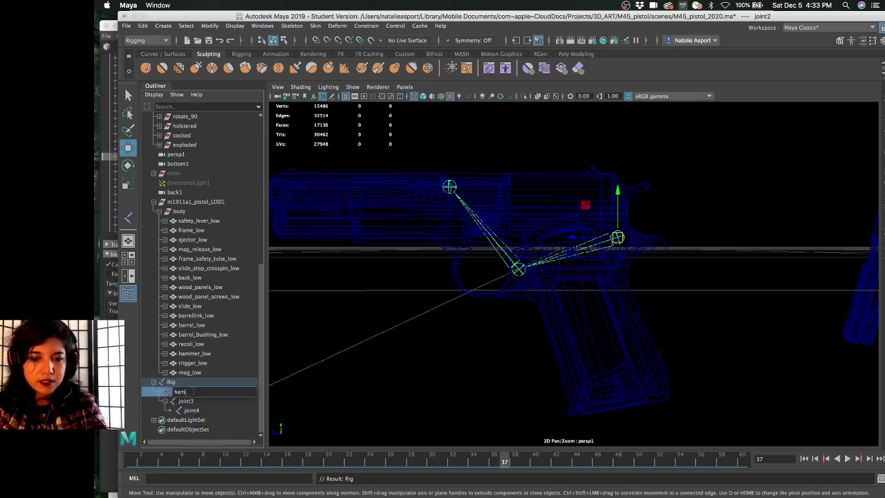
pyautogui.write('mer')
pyautogui.press('Return')
# Parent joint3 directly under Rig instead of hammer and rename it as trigger
pyautogui.click(193, 403)
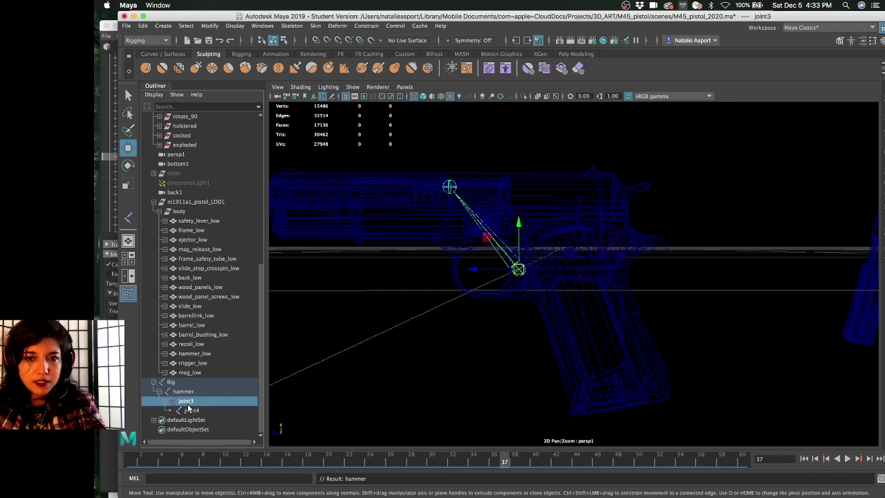
pyautogui.moveTo(193, 406); pyautogui.dragTo(188, 386, button='middle')
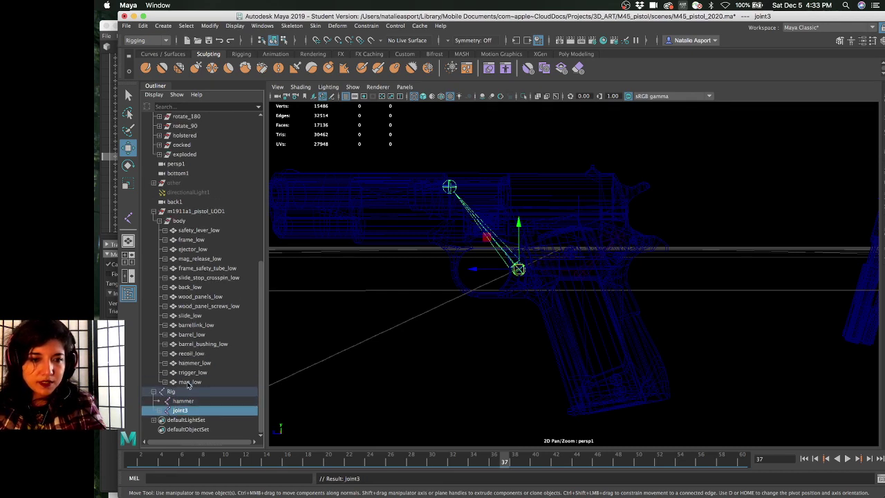
pyautogui.doubleClick(183, 412)
pyautogui.write('tri')
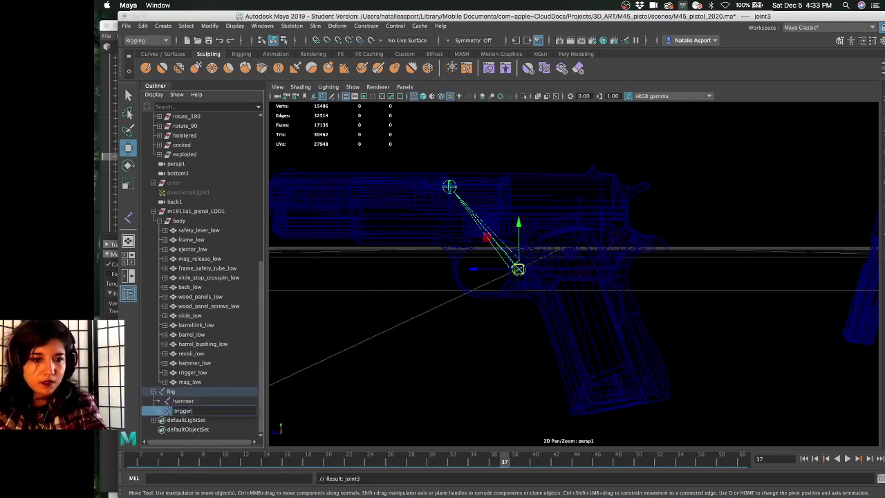
pyautogui.write('gger')
pyautogui.press('Return')
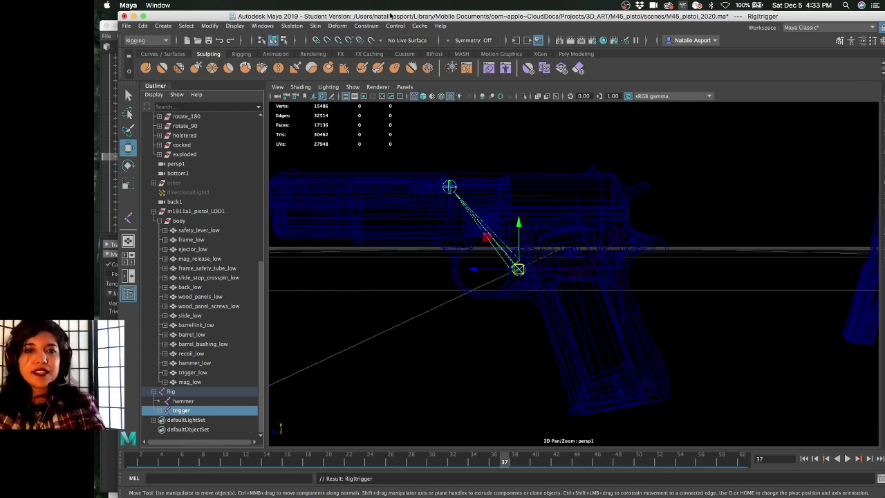
# Take joint4 out of the trigger joint and parent it directly under Rig
pyautogui.moveTo(481, 298)
pyautogui.keyDown('alt'); pyautogui.mouseDown()
pyautogui.moveTo(516, 291)
pyautogui.moveTo(502, 297)
pyautogui.moveTo(493, 288)
pyautogui.moveTo(492, 300)
pyautogui.mouseUp(); pyautogui.keyUp('alt')
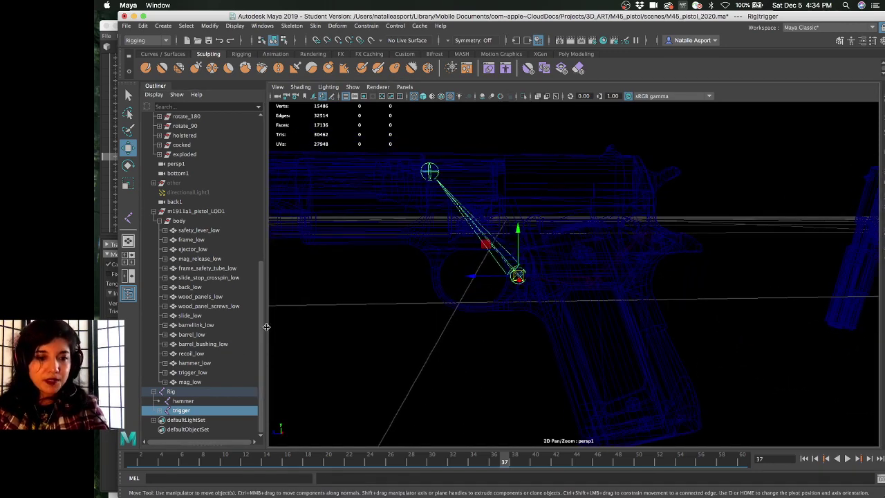
pyautogui.click(160, 411)
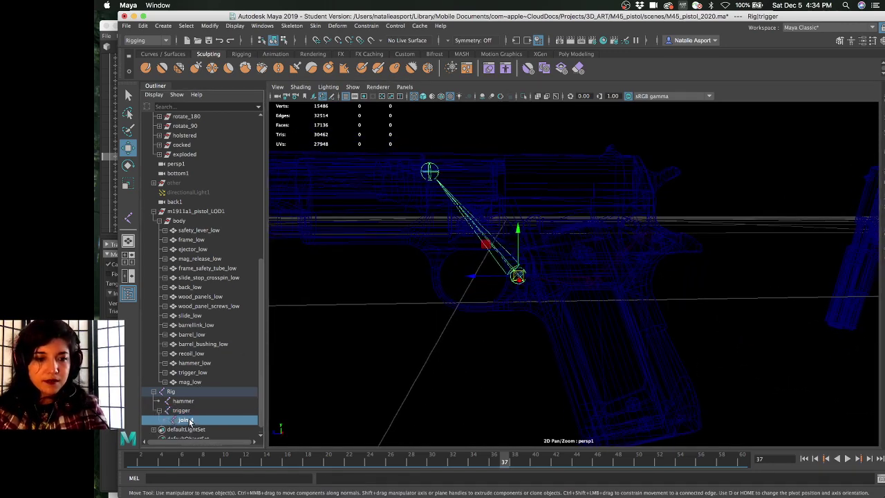
pyautogui.click(186, 419)
pyautogui.keyDown('alt'); pyautogui.moveTo(485, 270); pyautogui.dragTo(482, 269); pyautogui.keyUp('alt')
pyautogui.keyDown('alt'); pyautogui.moveTo(482, 269); pyautogui.dragTo(499, 284, button='middle'); pyautogui.keyUp('alt')
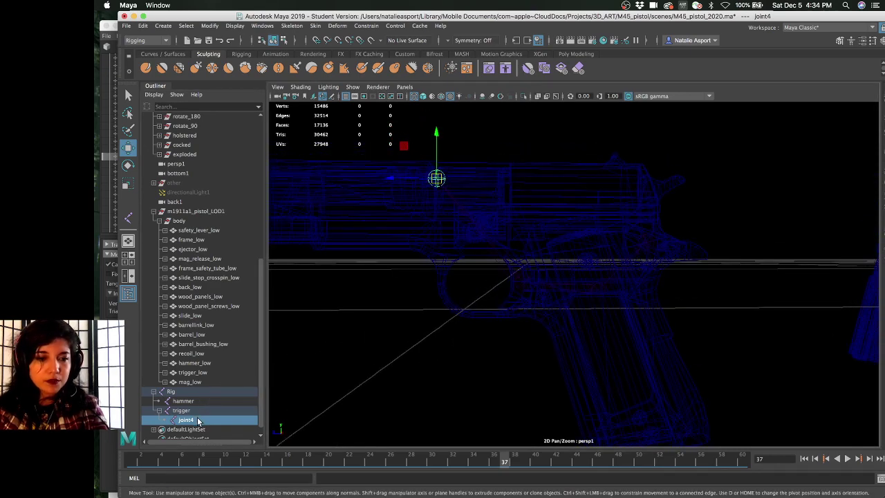
pyautogui.moveTo(197, 421); pyautogui.dragTo(197, 394, button='middle')
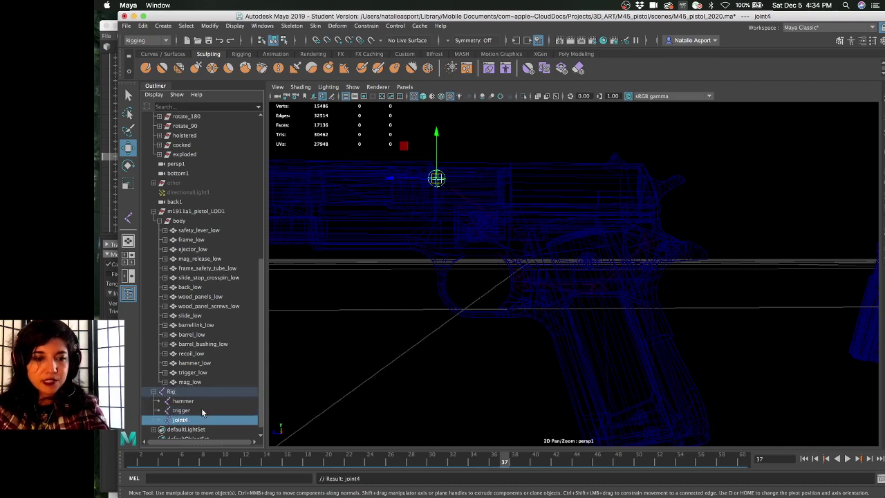
# Rename joint4 under Rig as slide
pyautogui.click(202, 409)
pyautogui.click(195, 421)
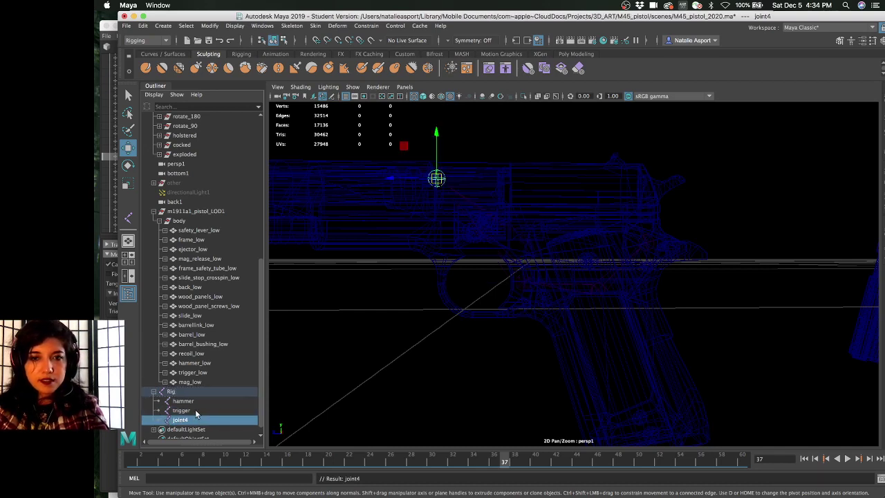
pyautogui.click(196, 410)
pyautogui.click(197, 420)
pyautogui.doubleClick(195, 420)
pyautogui.write('sli')
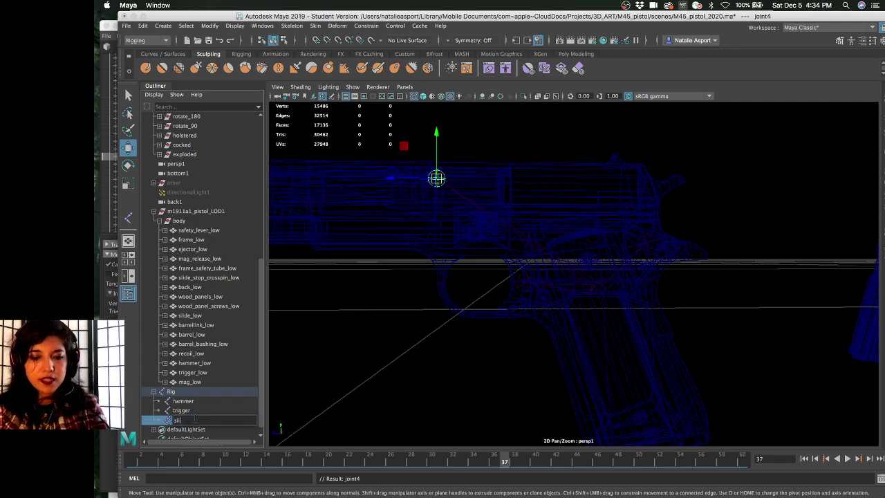
pyautogui.write('de')
pyautogui.press('Return')
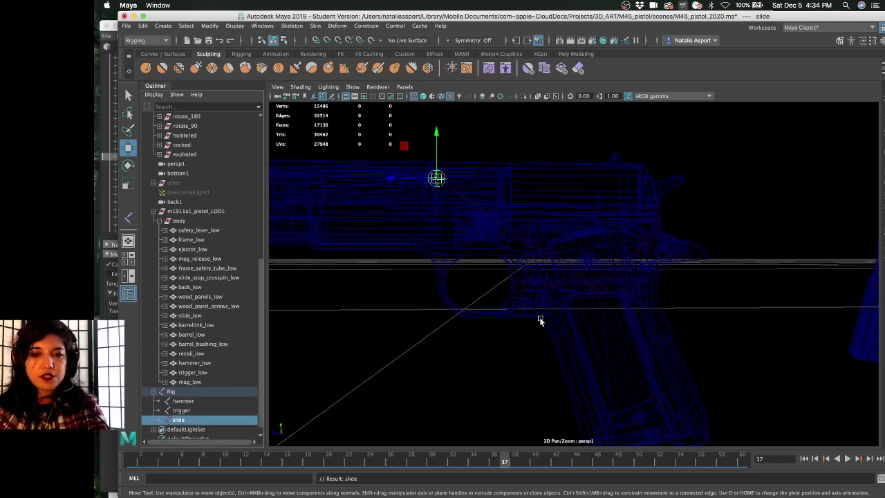
# Duplicate the slide joint under Rig and switch to the orthographic views
pyautogui.moveTo(539, 316)
pyautogui.mouseDown(button='middle')
pyautogui.moveTo(546, 304)
pyautogui.moveTo(545, 312)
pyautogui.mouseUp(button='middle')
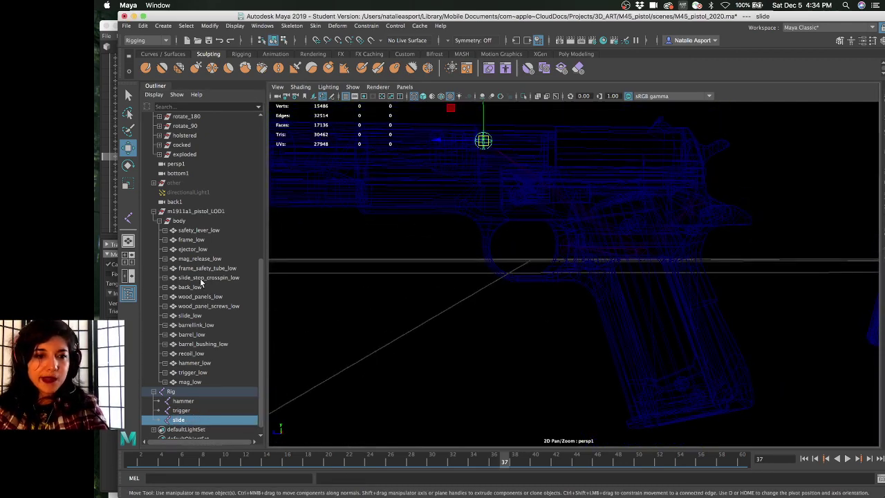
pyautogui.moveTo(472, 318); pyautogui.dragTo(464, 313, button='middle')
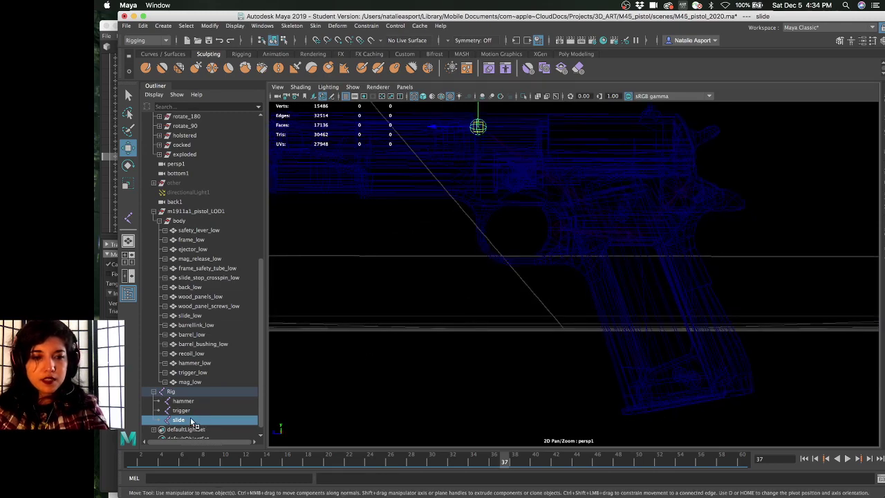
pyautogui.press('super+d')
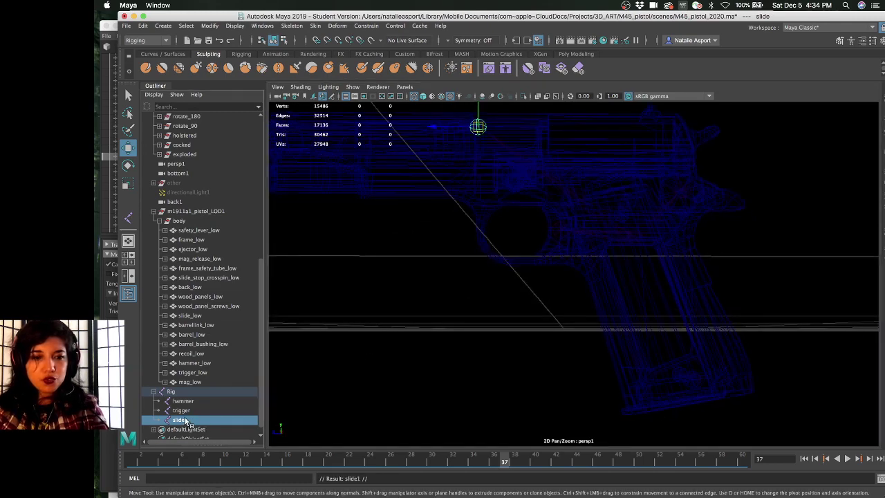
pyautogui.press('space')
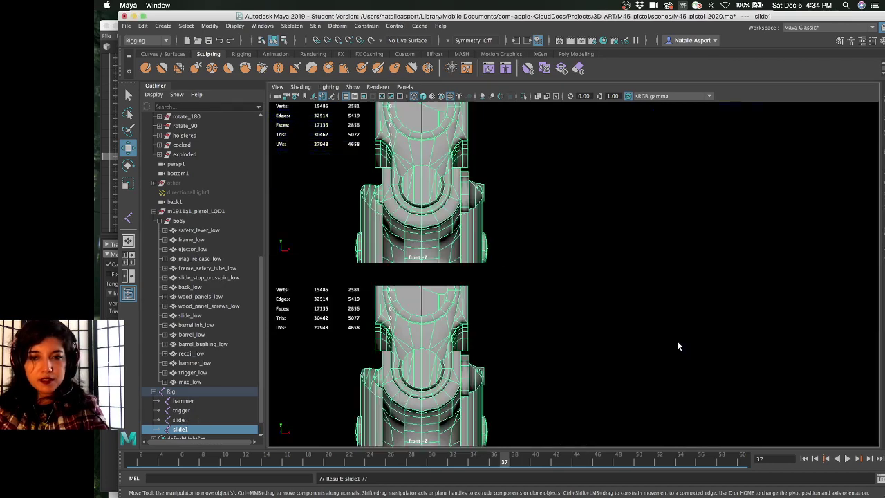
# Move the duplicated slide1 joint down from the slide into the middle of the pistol's grip in the side view
pyautogui.press('space')
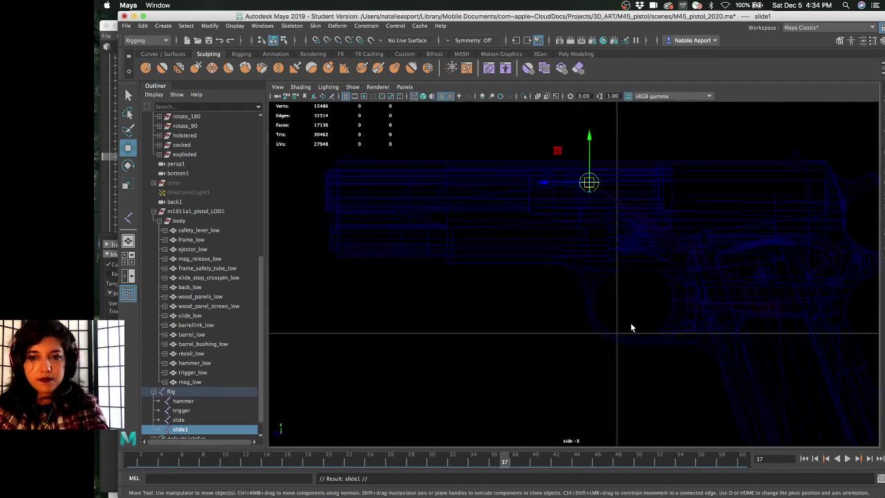
pyautogui.keyDown('alt'); pyautogui.moveTo(641, 333); pyautogui.dragTo(583, 264, button='middle'); pyautogui.keyUp('alt')
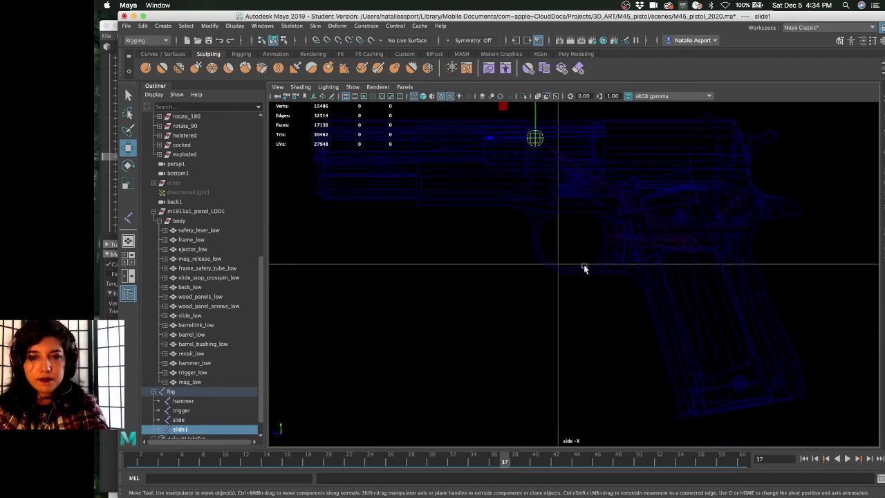
pyautogui.moveTo(554, 177); pyautogui.dragTo(719, 325, button='middle')
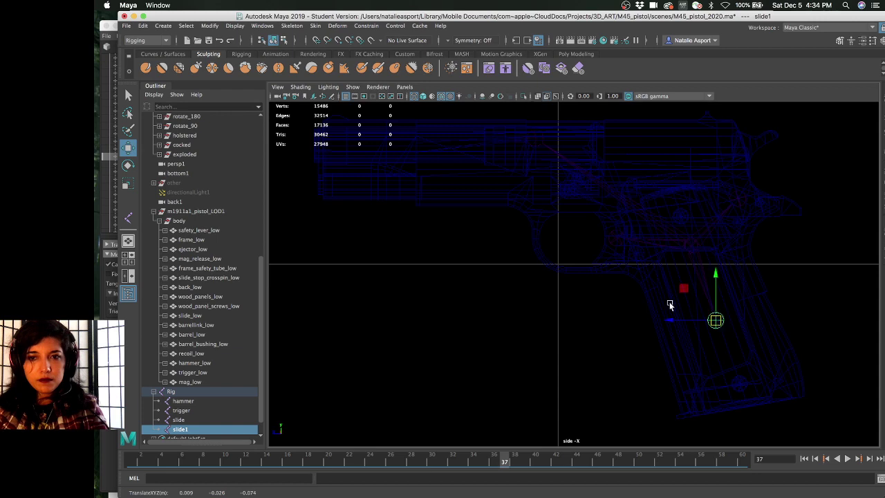
pyautogui.keyDown('alt'); pyautogui.moveTo(639, 309); pyautogui.dragTo(628, 320, button='middle'); pyautogui.keyUp('alt')
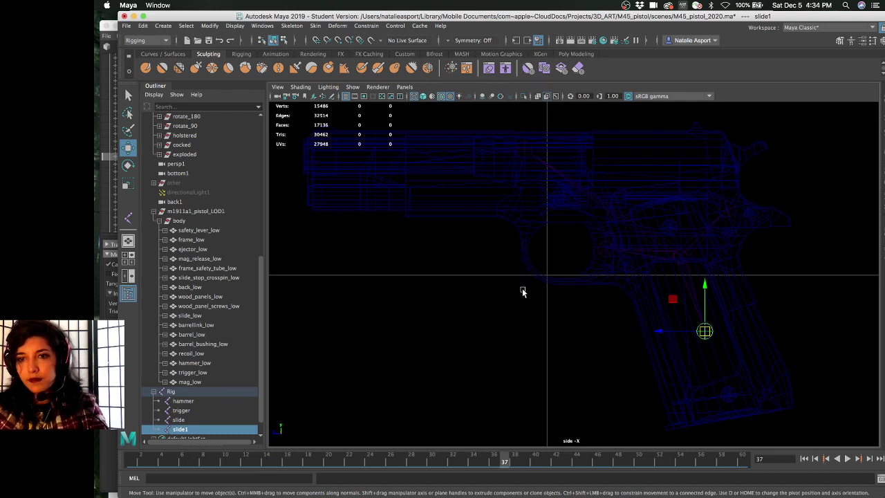
pyautogui.keyDown('alt'); pyautogui.moveTo(523, 292); pyautogui.dragTo(510, 279, button='middle'); pyautogui.keyUp('alt')
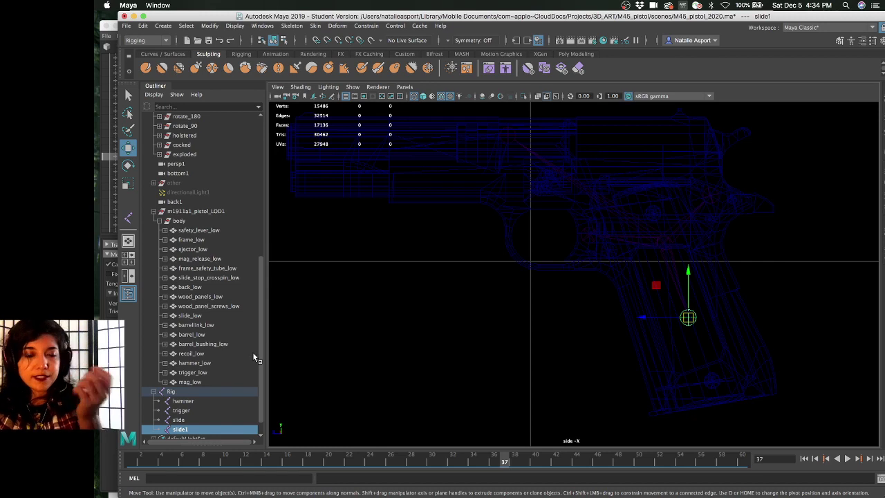
# Select the Rig root joint and examine how its child joints are laid out over the pistol
pyautogui.click(183, 395)
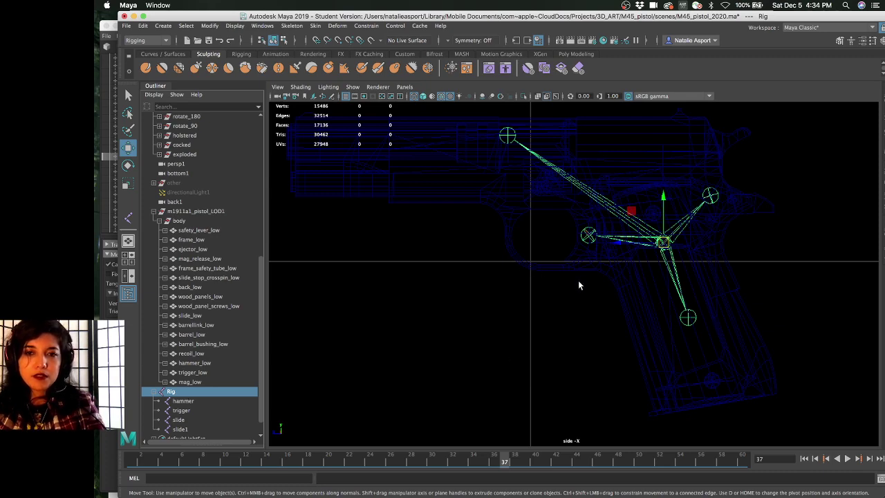
pyautogui.keyDown('alt'); pyautogui.moveTo(557, 302); pyautogui.dragTo(516, 316, button='middle'); pyautogui.keyUp('alt')
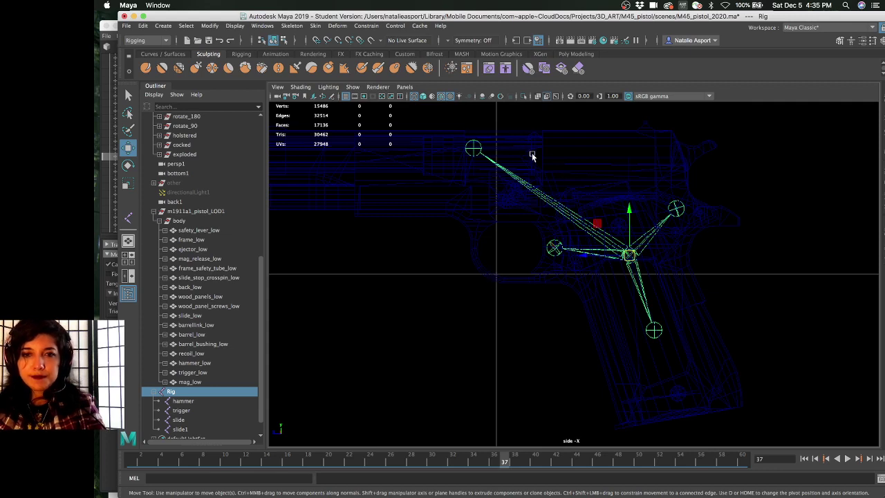
pyautogui.keyDown('alt'); pyautogui.moveTo(536, 243); pyautogui.dragTo(516, 250, button='right'); pyautogui.keyUp('alt')
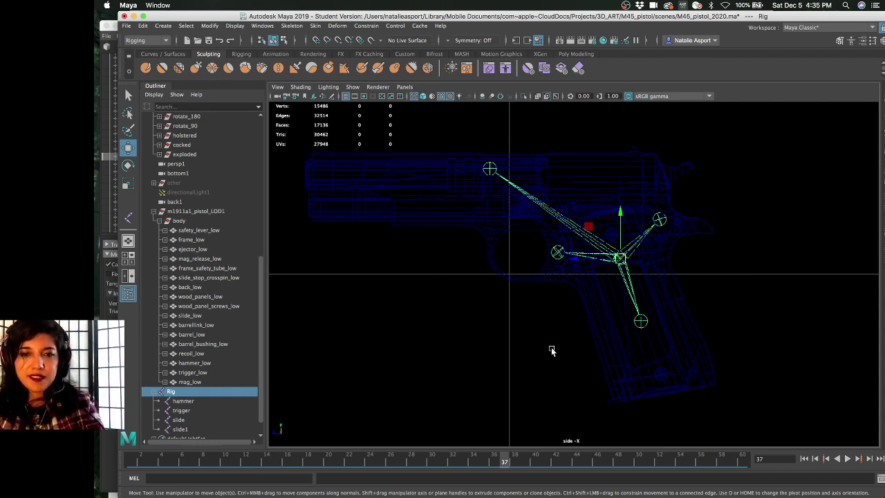
pyautogui.keyDown('alt'); pyautogui.moveTo(539, 340); pyautogui.dragTo(508, 358, button='middle'); pyautogui.keyUp('alt')
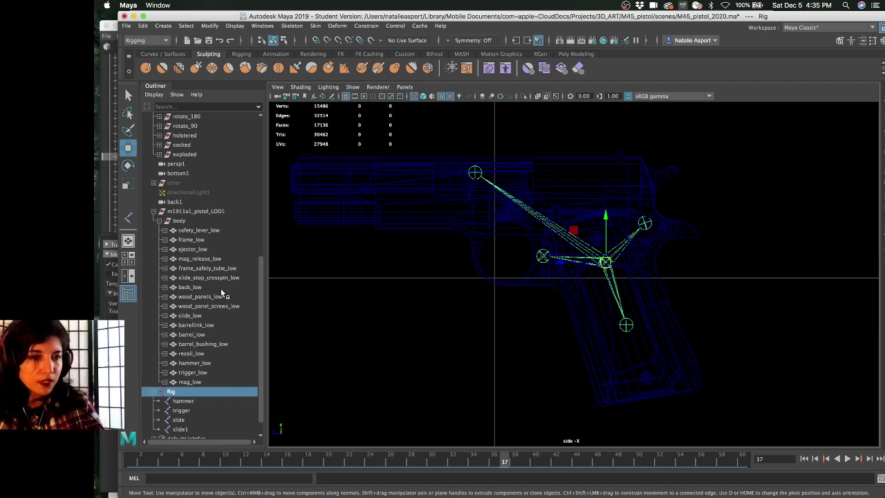
pyautogui.scroll(6, 201, 268)
pyautogui.scroll(-5, 200, 267)
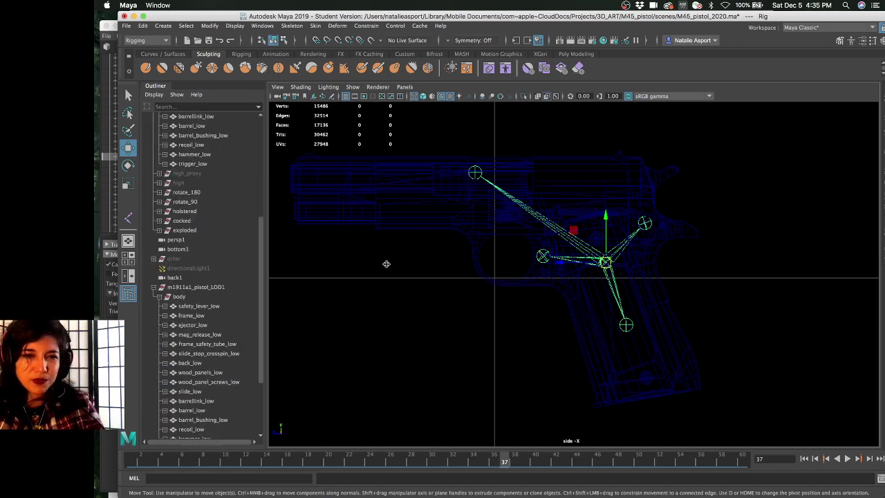
pyautogui.keyDown('alt'); pyautogui.moveTo(395, 258); pyautogui.dragTo(436, 269, button='middle'); pyautogui.keyUp('alt')
# Save the M45_pistol_2020.ma scene, accepting the student version notice, and reactivate the Move tool
pyautogui.press('super+s')
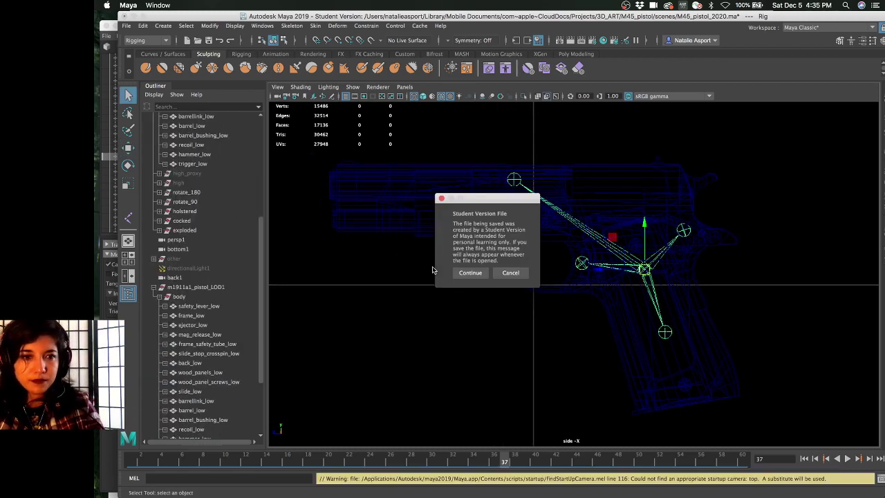
pyautogui.click(469, 272)
pyautogui.press('super+s')
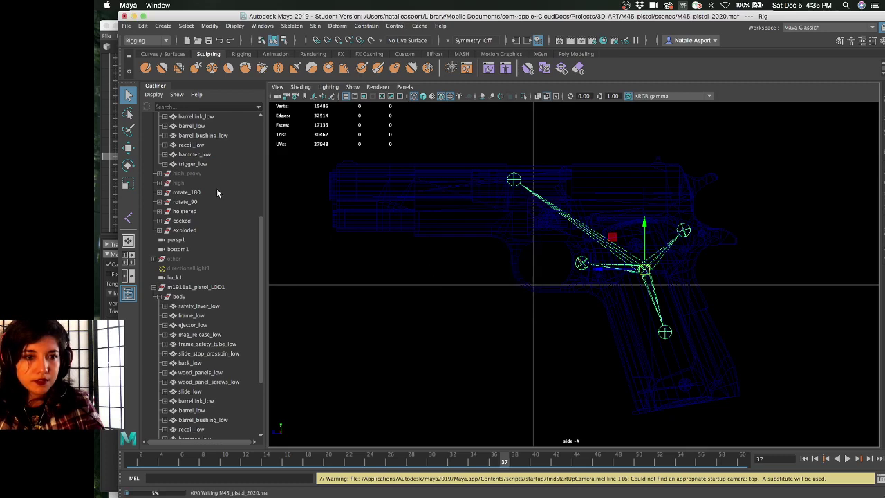
pyautogui.press('w')
pyautogui.scroll(6, 216, 183)
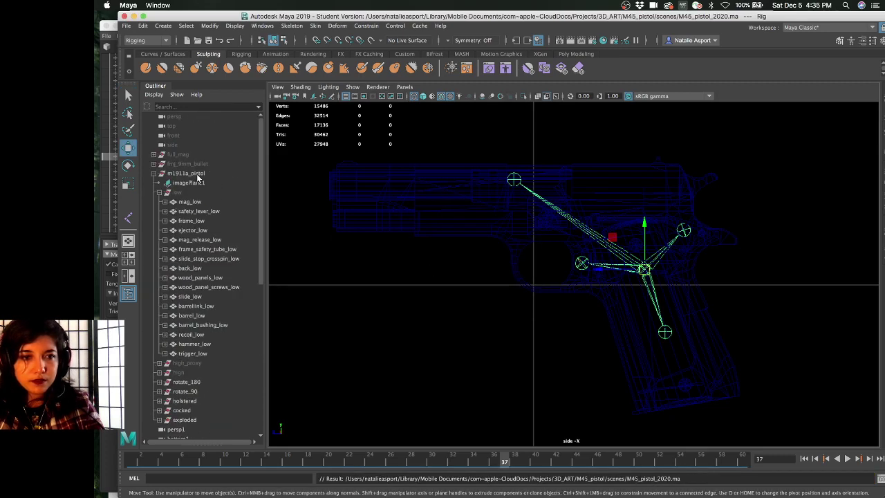
pyautogui.click(195, 173)
pyautogui.scroll(-5, 203, 201)
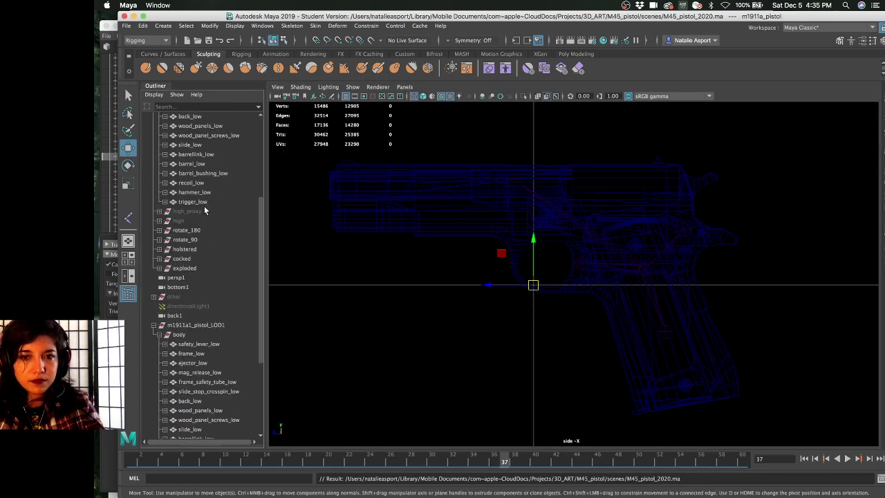
# Move the m1911a1_pistol_LOD1 group and Rig together about 0.062 along Z so the Rig joint lines up with the vertical origin axis
pyautogui.click(199, 325)
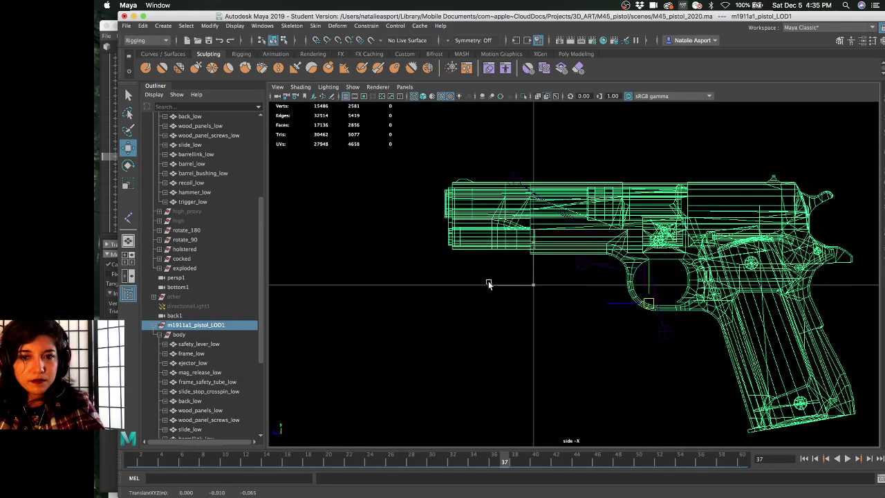
pyautogui.press('z')
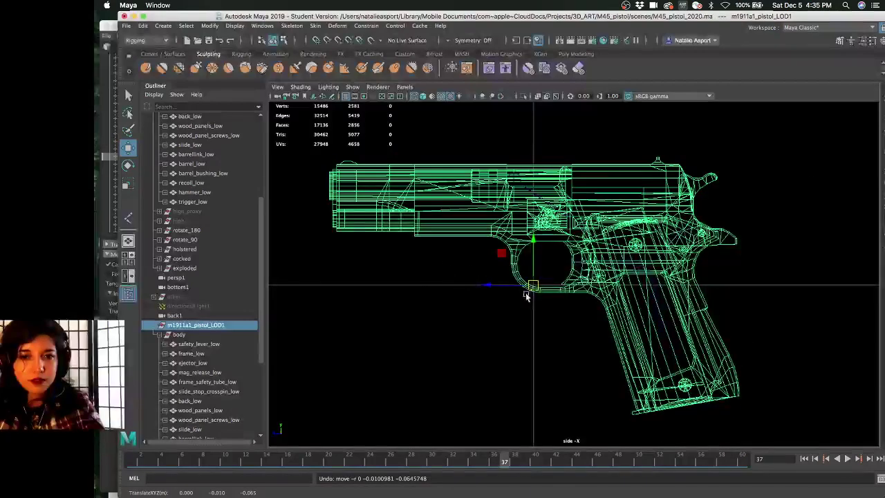
pyautogui.click(487, 285)
pyautogui.scroll(-5, 228, 303)
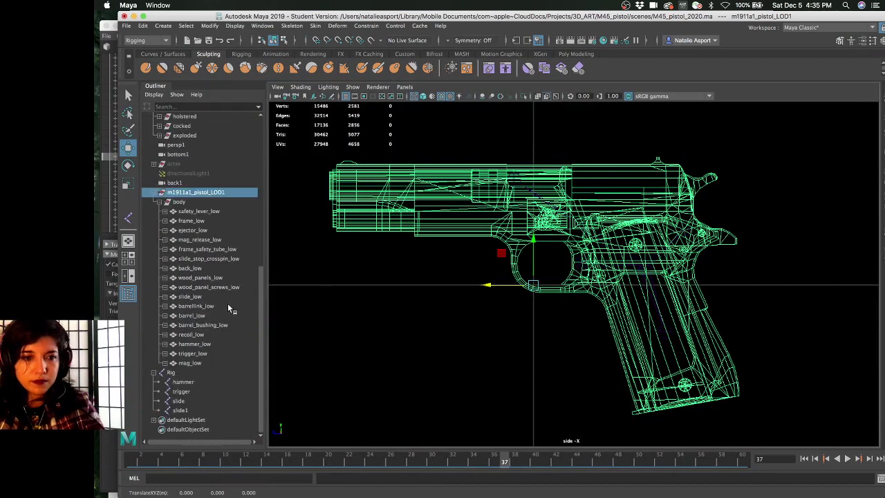
pyautogui.click(197, 374)
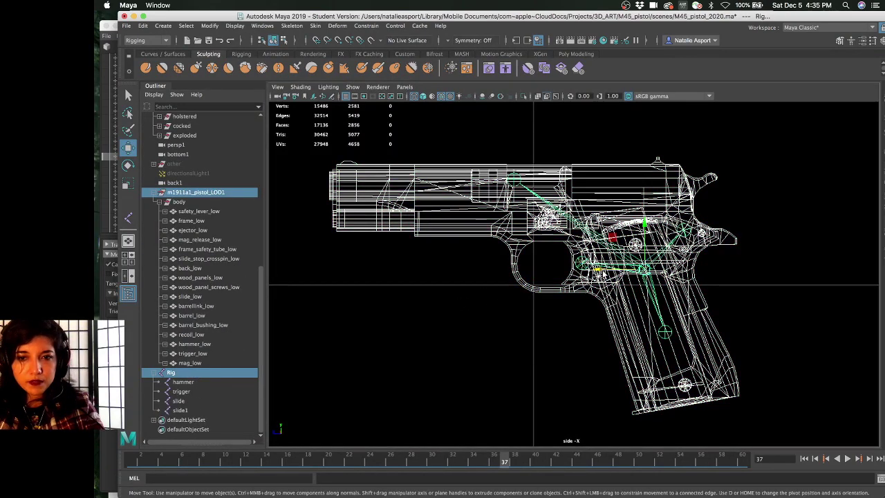
pyautogui.moveTo(603, 273); pyautogui.dragTo(492, 283)
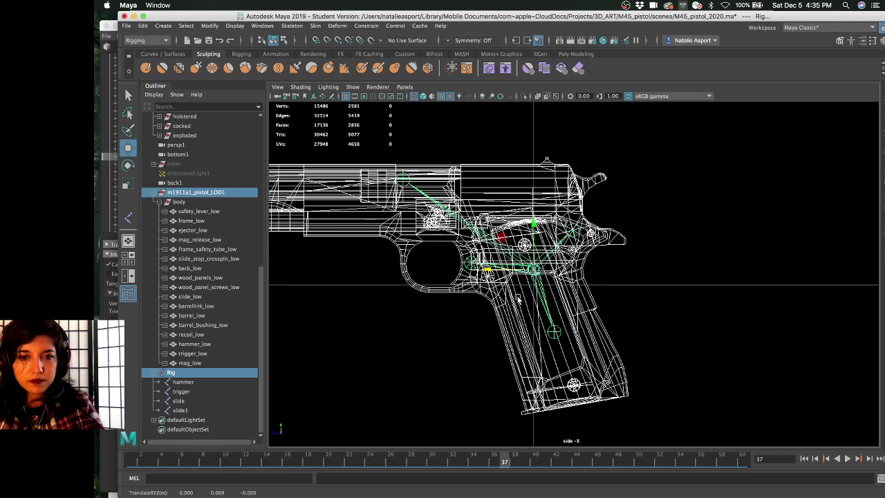
pyautogui.keyDown('alt'); pyautogui.moveTo(495, 330); pyautogui.dragTo(510, 332, button='middle'); pyautogui.keyUp('alt')
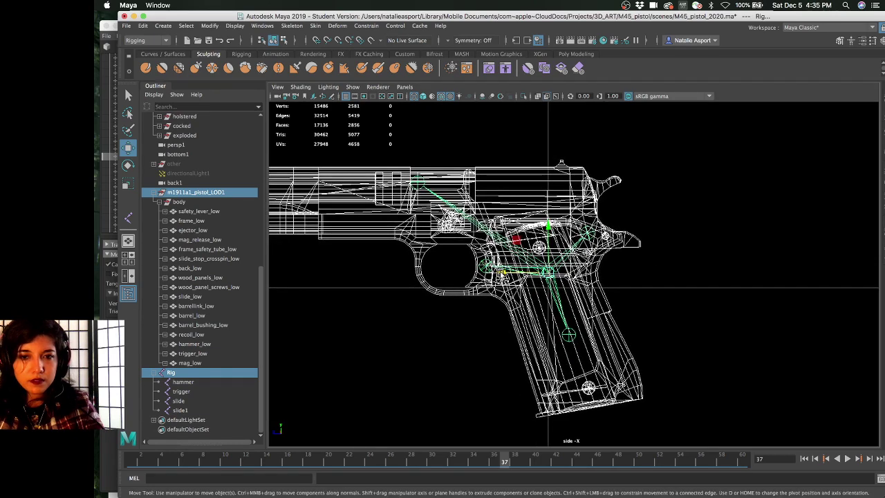
pyautogui.moveTo(500, 273); pyautogui.dragTo(501, 273)
pyautogui.keyDown('alt'); pyautogui.moveTo(502, 276); pyautogui.dragTo(493, 241, button='middle'); pyautogui.keyUp('alt')
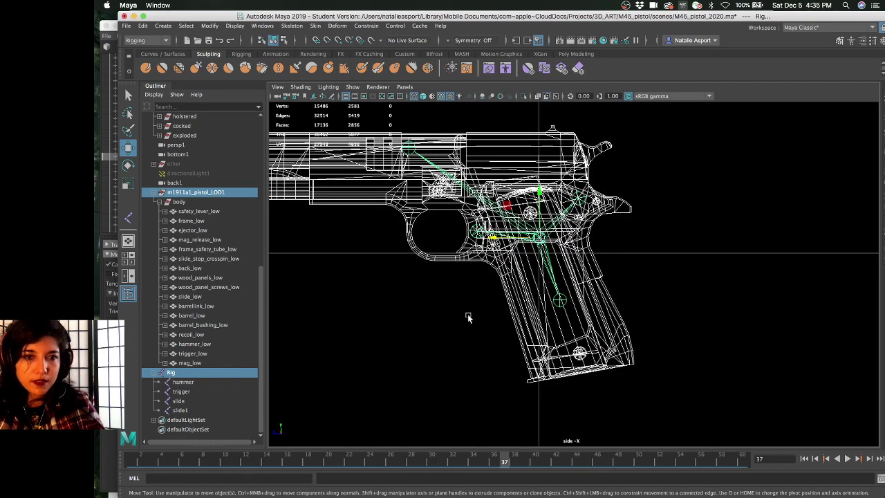
# Show the channel values and freeze the transformations of the m1911a1_pistol_LOD1 group
pyautogui.click(882, 132)
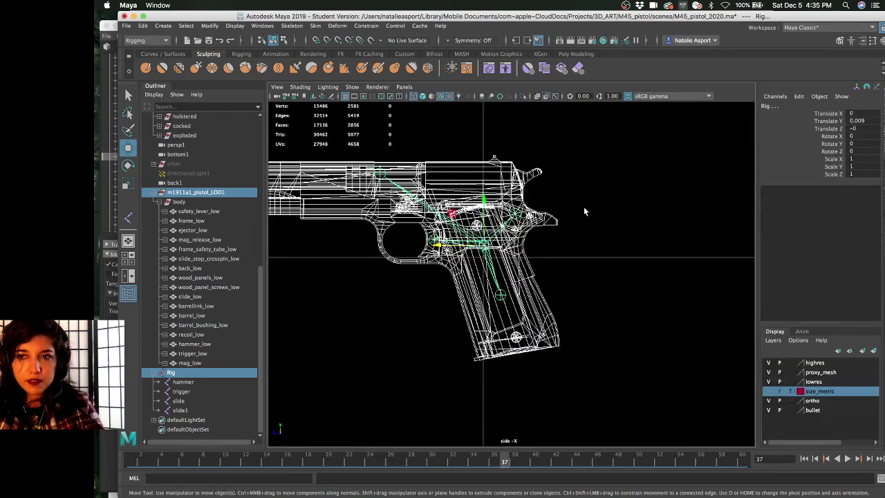
pyautogui.click(189, 192)
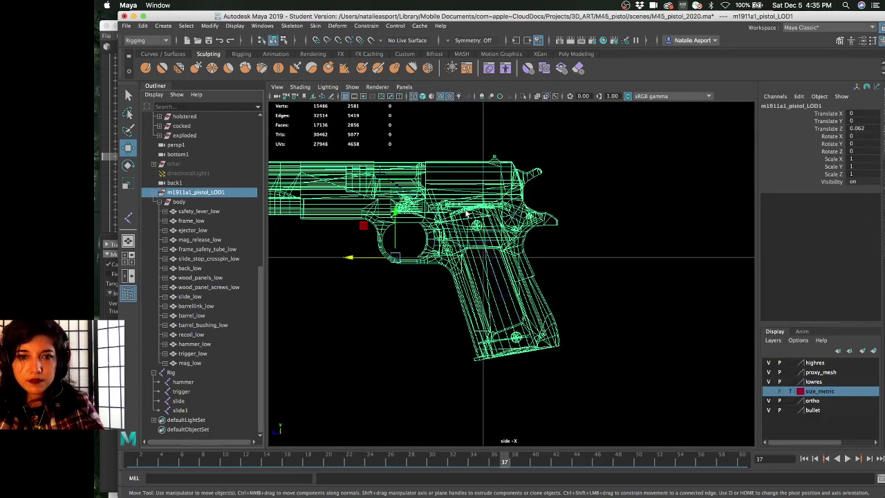
pyautogui.rightClick(488, 188)
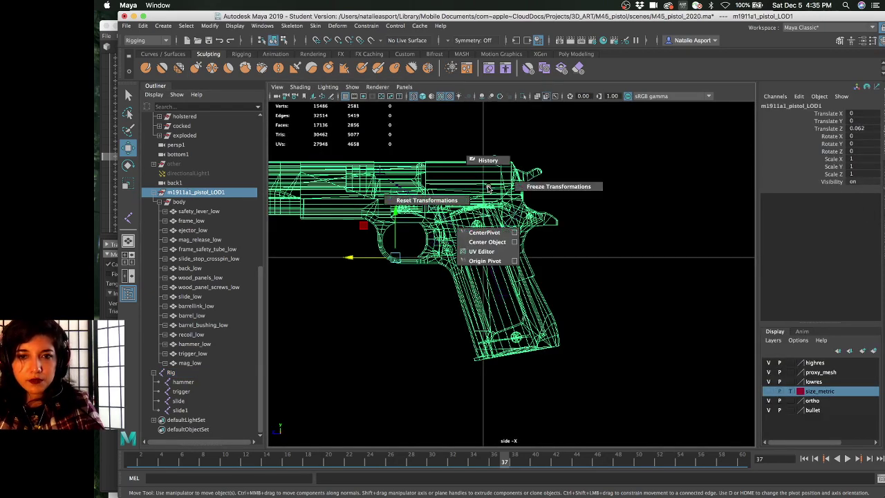
pyautogui.click(513, 189)
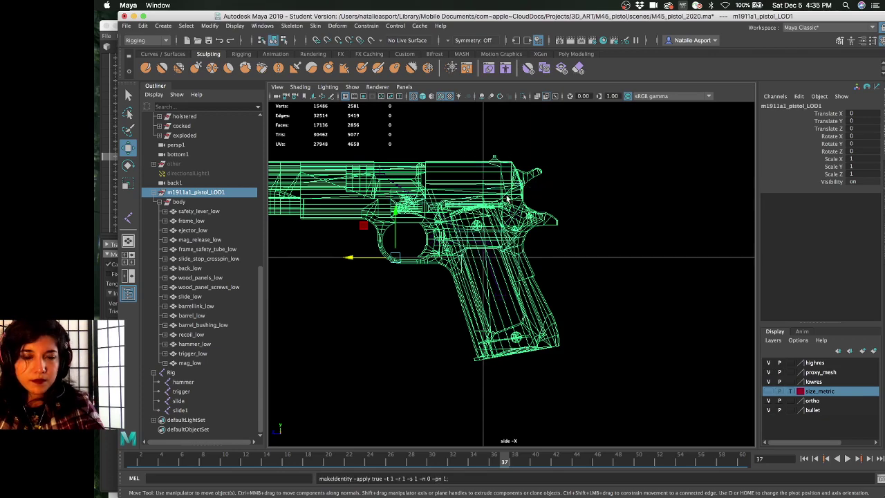
# Set the pivots of all body parts from safety_lever_low to mag_low to the origin and check individual parts
pyautogui.click(208, 258)
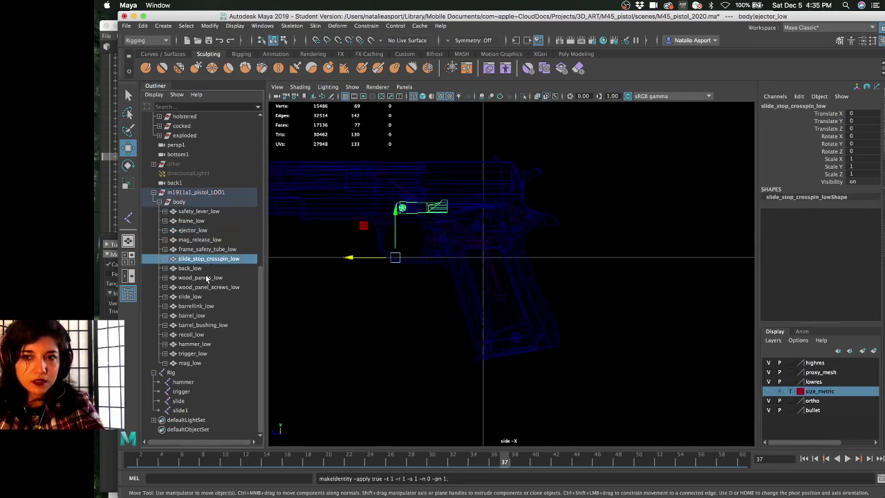
pyautogui.click(207, 287)
pyautogui.click(210, 306)
pyautogui.click(212, 221)
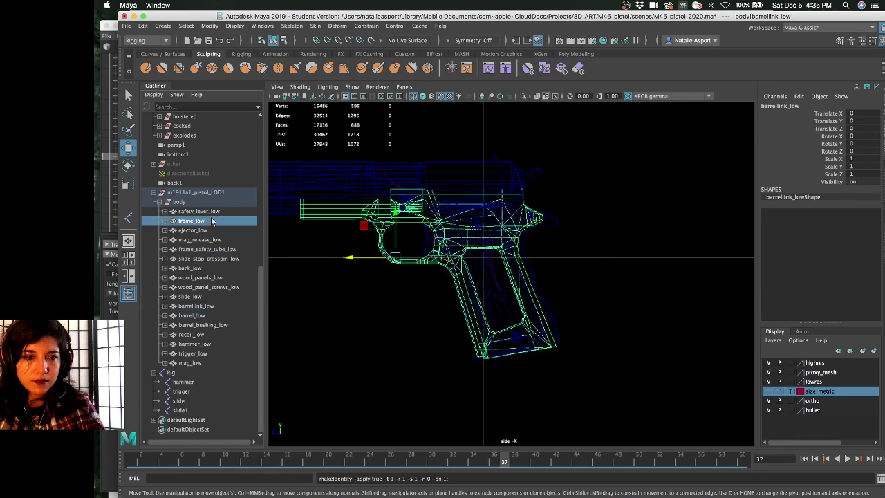
pyautogui.click(199, 211)
pyautogui.keyDown('shift'); pyautogui.click(191, 363); pyautogui.keyUp('shift')
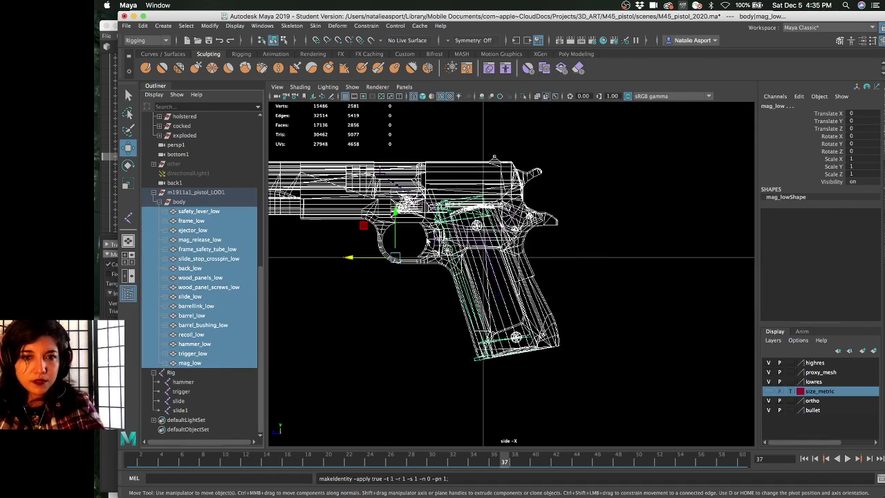
pyautogui.keyDown('shift'); pyautogui.rightClick(426, 206); pyautogui.keyUp('shift')
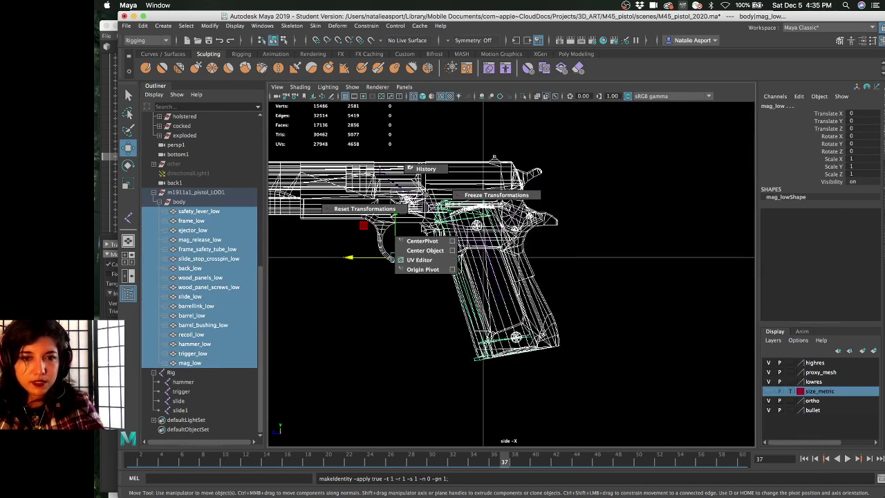
pyautogui.click(419, 269)
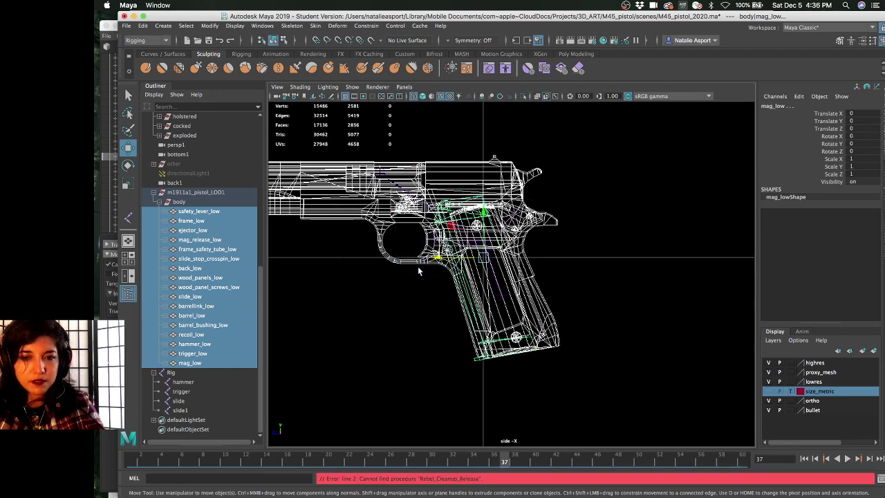
pyautogui.click(195, 260)
pyautogui.click(199, 277)
pyautogui.click(192, 296)
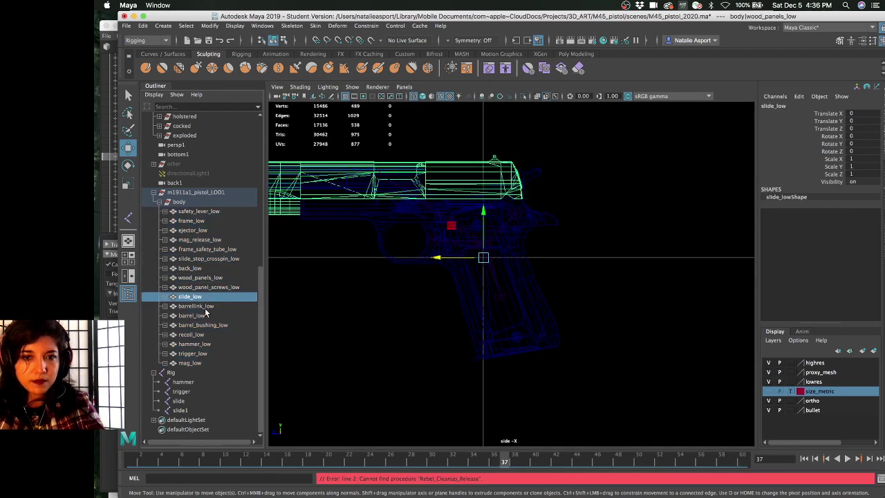
# Unparent the hammer, trigger, slide and slide1 joints from Rig
pyautogui.click(172, 373)
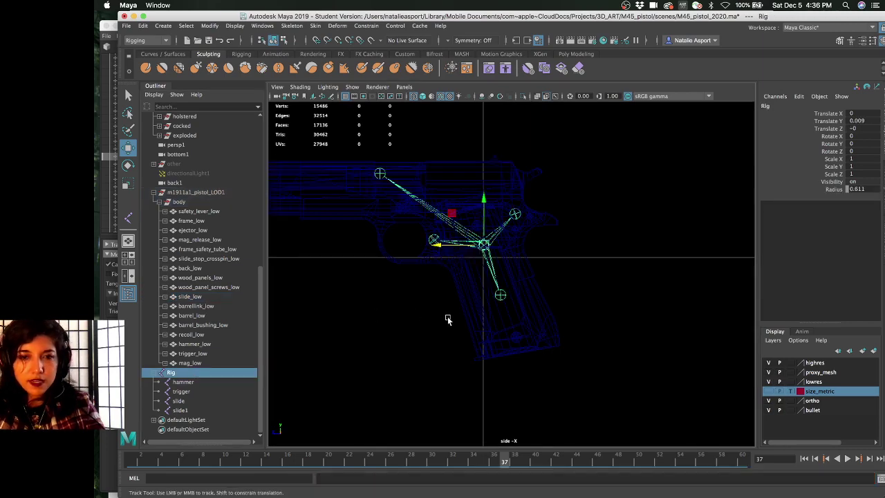
pyautogui.keyDown('alt'); pyautogui.moveTo(447, 316); pyautogui.dragTo(468, 321, button='middle'); pyautogui.keyUp('alt')
pyautogui.scroll(3, 496, 277)
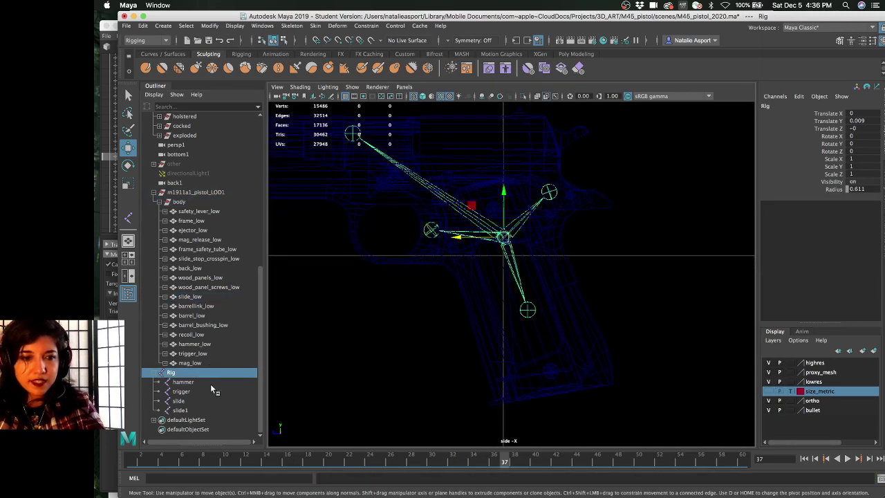
pyautogui.moveTo(210, 385); pyautogui.dragTo(213, 408)
pyautogui.hotkey('shift', 'p')
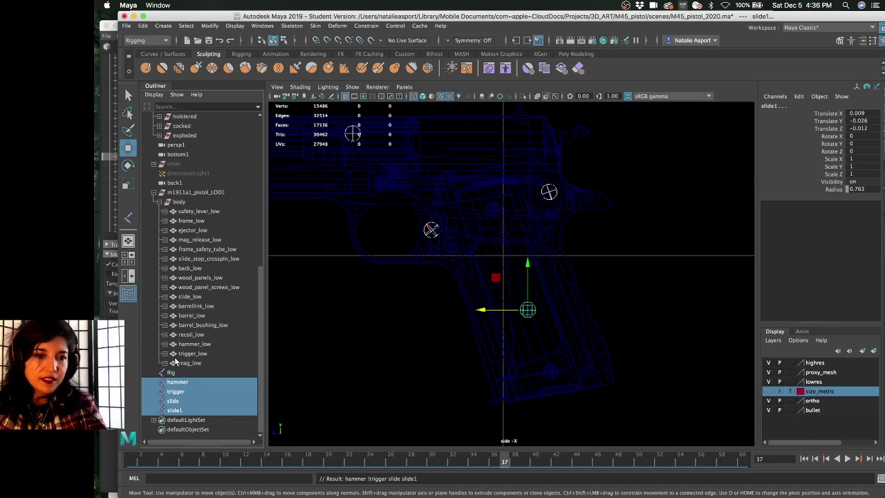
# Snap the Rig joint alone to the grid origin at 0, 0, 0
pyautogui.click(176, 373)
pyautogui.keyDown('alt'); pyautogui.moveTo(507, 255); pyautogui.dragTo(567, 265, button='middle'); pyautogui.keyUp('alt')
pyautogui.press('x')
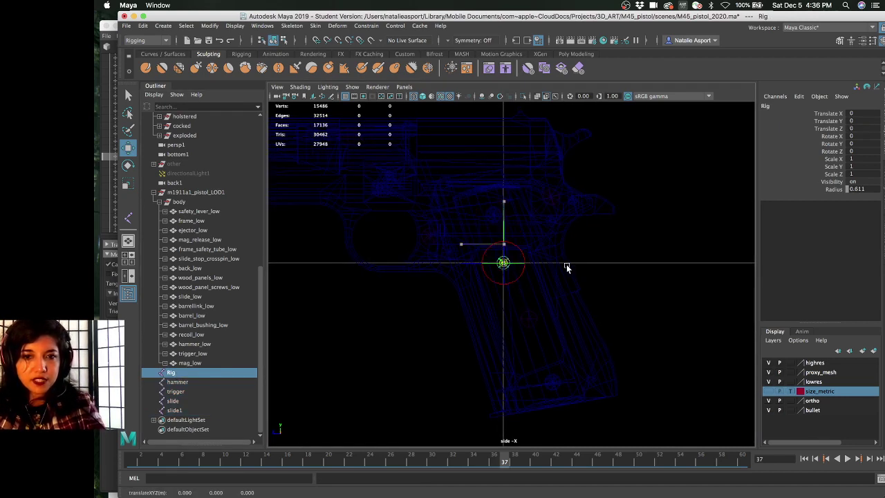
# Parent the hammer, trigger, slide and slide1 joints back under the Rig joint
pyautogui.moveTo(199, 382); pyautogui.dragTo(185, 401)
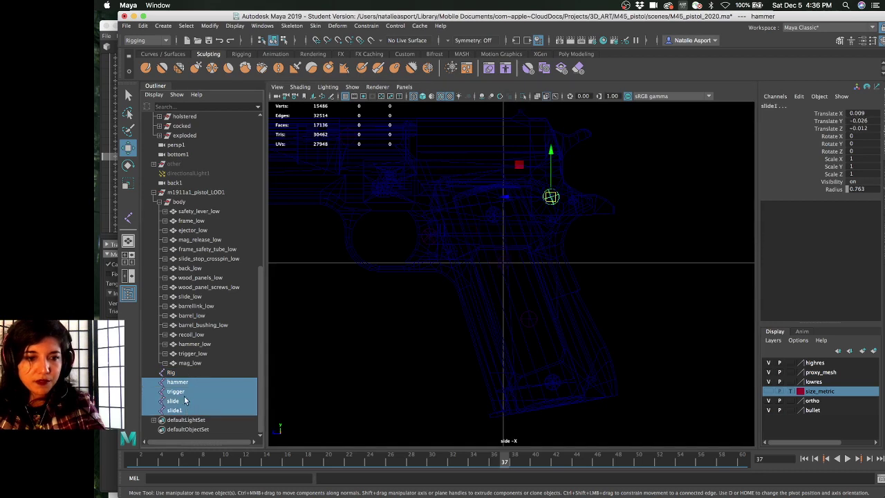
pyautogui.moveTo(185, 401); pyautogui.dragTo(181, 374, button='middle')
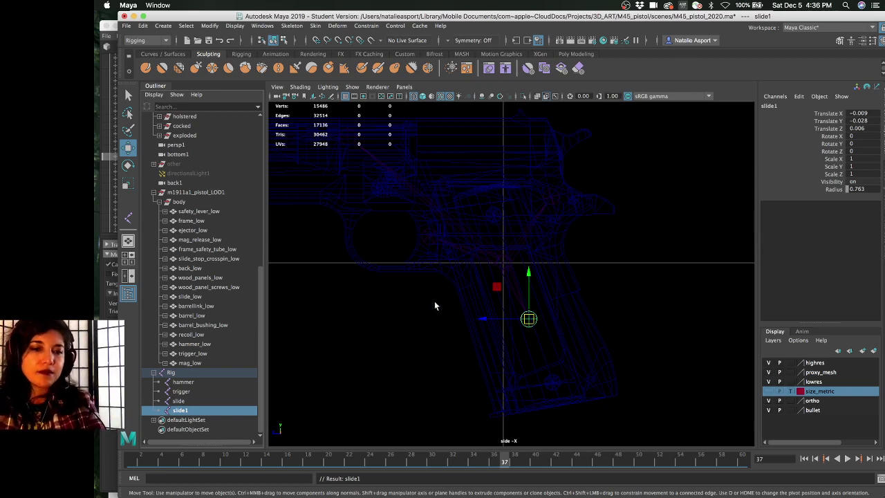
pyautogui.keyDown('alt'); pyautogui.moveTo(442, 308); pyautogui.dragTo(446, 296, button='middle'); pyautogui.keyUp('alt')
pyautogui.keyDown('alt'); pyautogui.moveTo(412, 298); pyautogui.dragTo(417, 317, button='right'); pyautogui.keyUp('alt')
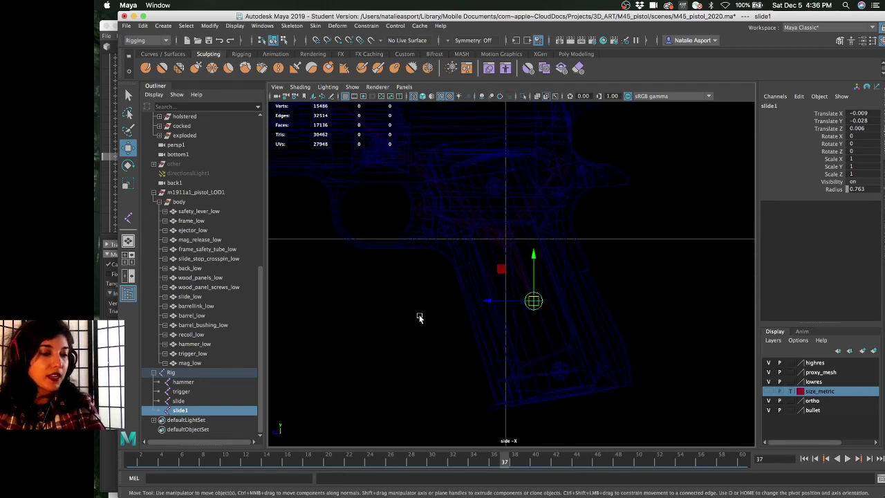
pyautogui.keyDown('alt'); pyautogui.moveTo(404, 295); pyautogui.dragTo(397, 292, button='middle'); pyautogui.keyUp('alt')
pyautogui.keyDown('alt'); pyautogui.moveTo(376, 316); pyautogui.dragTo(391, 320, button='right'); pyautogui.keyUp('alt')
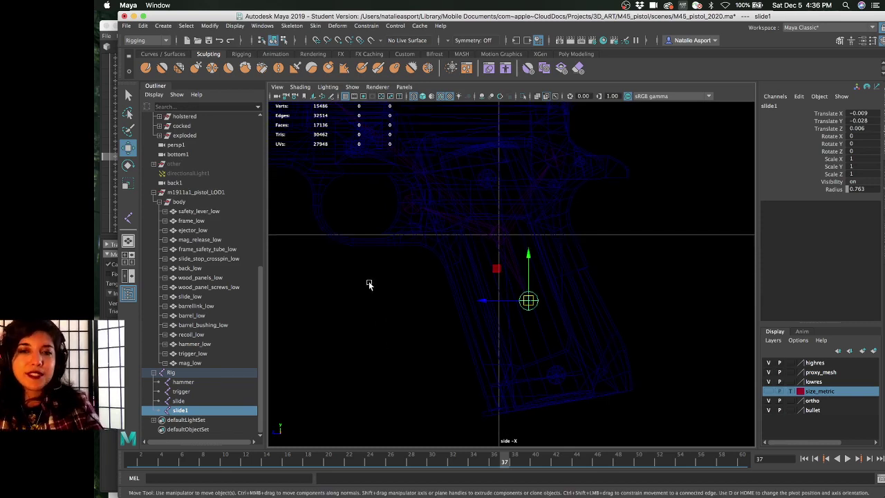
pyautogui.keyDown('alt'); pyautogui.moveTo(353, 299); pyautogui.dragTo(368, 327, button='right'); pyautogui.keyUp('alt')
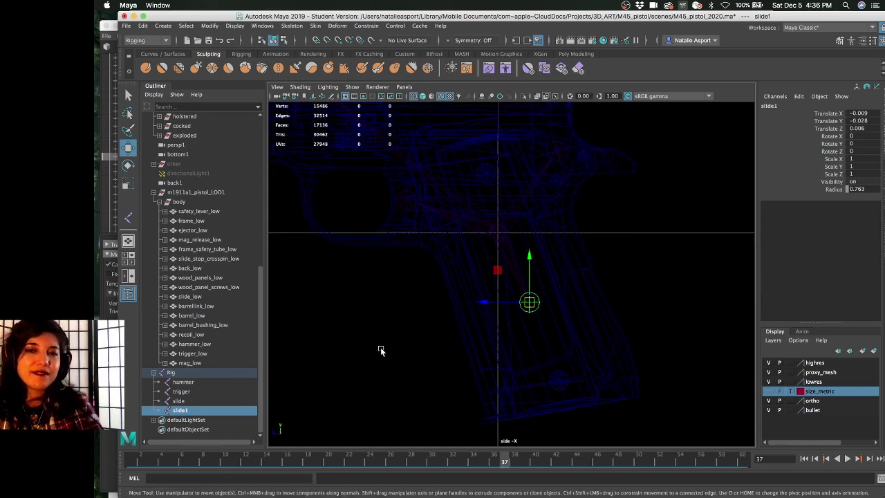
pyautogui.keyDown('alt'); pyautogui.moveTo(395, 328); pyautogui.dragTo(391, 349, button='middle'); pyautogui.keyUp('alt')
pyautogui.keyDown('alt'); pyautogui.moveTo(409, 334); pyautogui.dragTo(394, 333, button='right'); pyautogui.keyUp('alt')
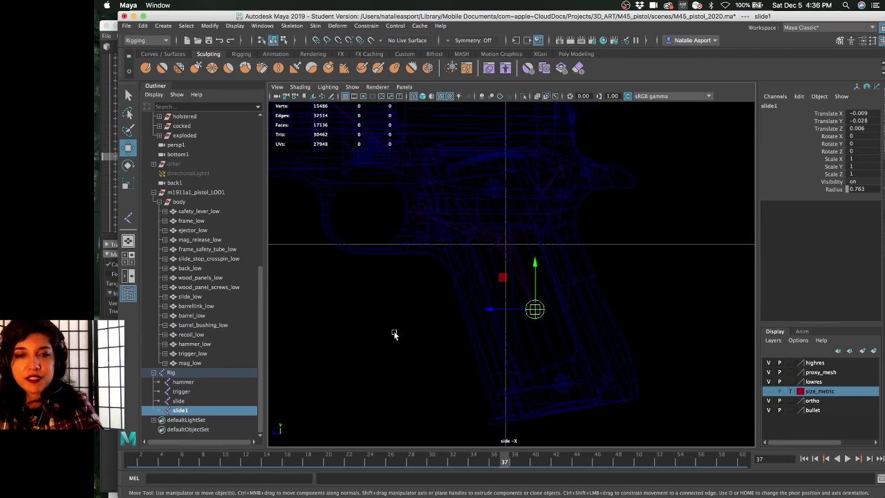
pyautogui.keyDown('alt'); pyautogui.moveTo(386, 331); pyautogui.dragTo(386, 338, button='middle'); pyautogui.keyUp('alt')
pyautogui.keyDown('alt'); pyautogui.moveTo(373, 340); pyautogui.dragTo(378, 349, button='right'); pyautogui.keyUp('alt')
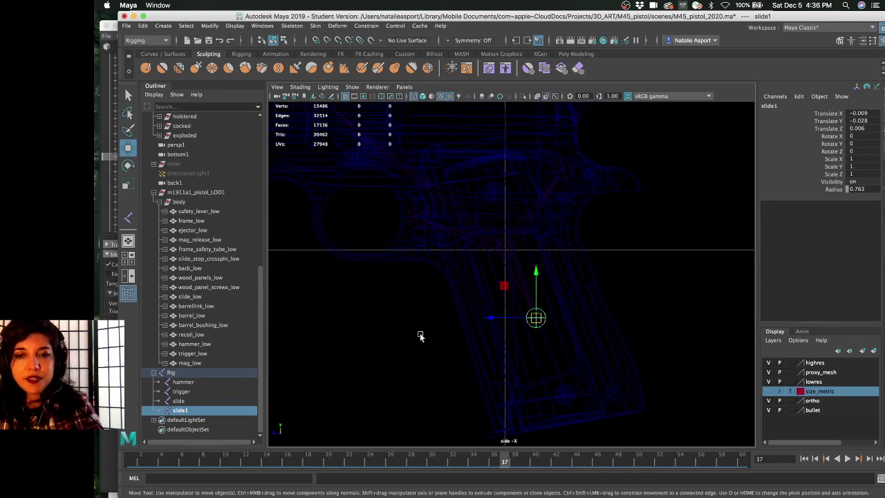
pyautogui.keyDown('alt'); pyautogui.moveTo(420, 336); pyautogui.dragTo(416, 323, button='middle'); pyautogui.keyUp('alt')
pyautogui.keyDown('alt'); pyautogui.moveTo(374, 331); pyautogui.dragTo(413, 323, button='right'); pyautogui.keyUp('alt')
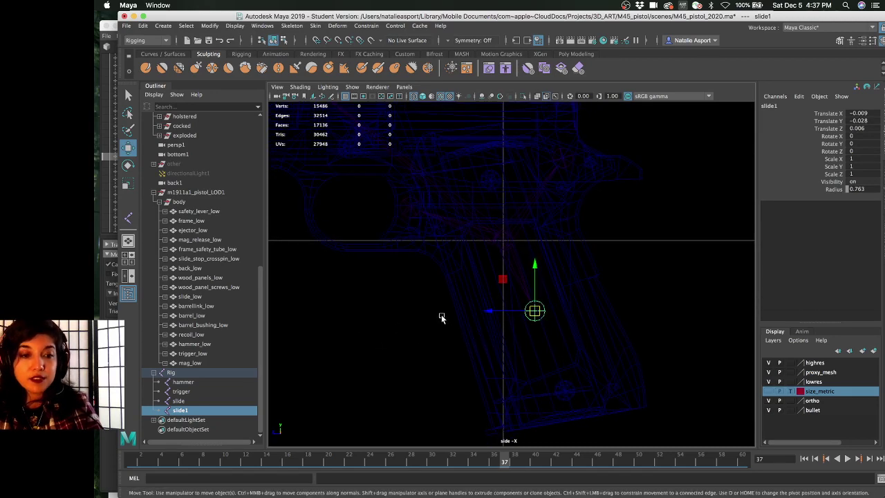
# Move the slide1 joint down inside the grip, close to the lower grip screw
pyautogui.moveTo(538, 317); pyautogui.dragTo(545, 367)
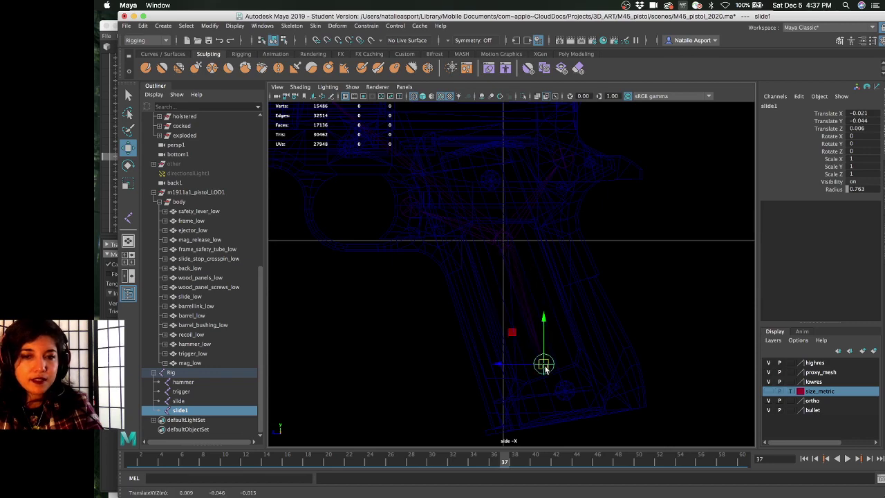
pyautogui.keyDown('alt'); pyautogui.moveTo(545, 366); pyautogui.dragTo(532, 280, button='middle'); pyautogui.keyUp('alt')
pyautogui.keyDown('alt'); pyautogui.moveTo(535, 290); pyautogui.dragTo(588, 343, button='right'); pyautogui.keyUp('alt')
# Show the pistol textured in the perspective view and snap the slide1 joint's height to the bottom edge of the magazine base
pyautogui.press('space')
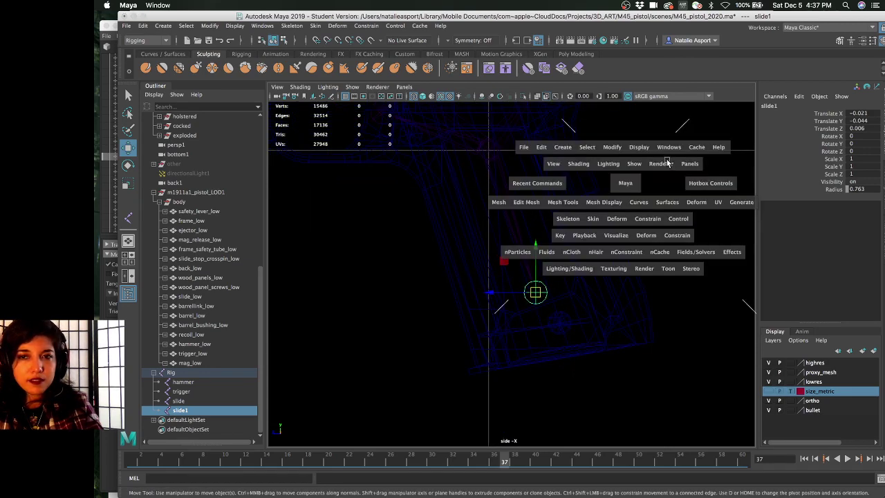
pyautogui.press('space')
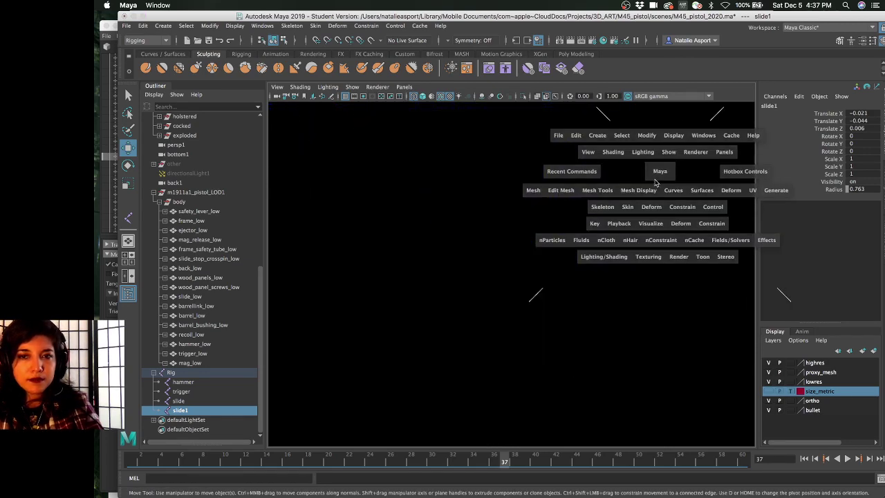
pyautogui.press('space')
pyautogui.press('space')
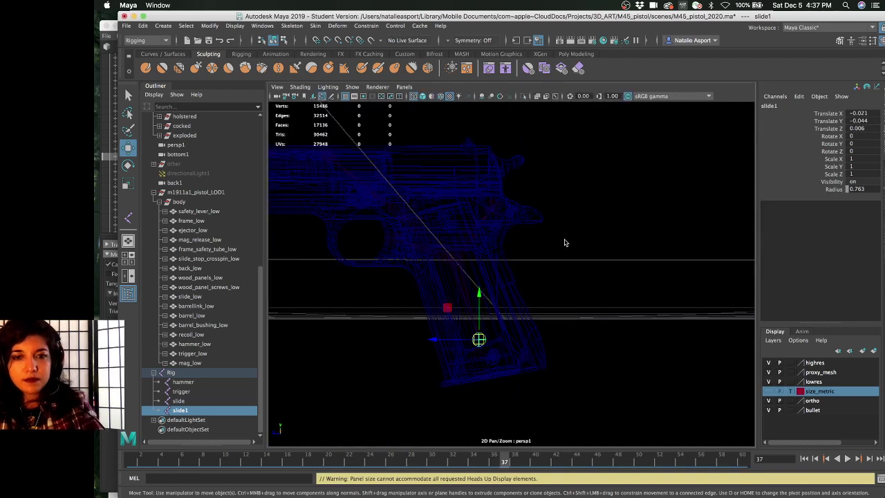
pyautogui.press('6')
pyautogui.keyDown('alt'); pyautogui.moveTo(564, 243); pyautogui.dragTo(466, 253); pyautogui.keyUp('alt')
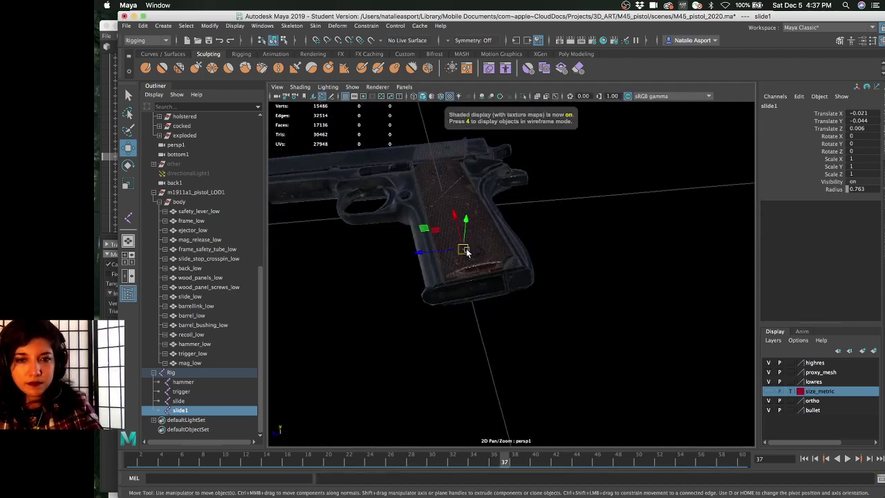
pyautogui.scroll(4, 466, 252)
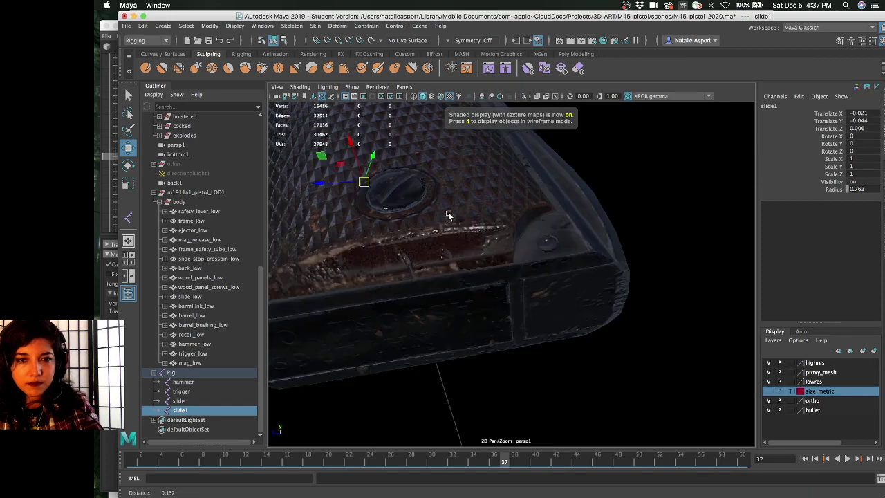
pyautogui.scroll(-2, 442, 214)
pyautogui.click(419, 188)
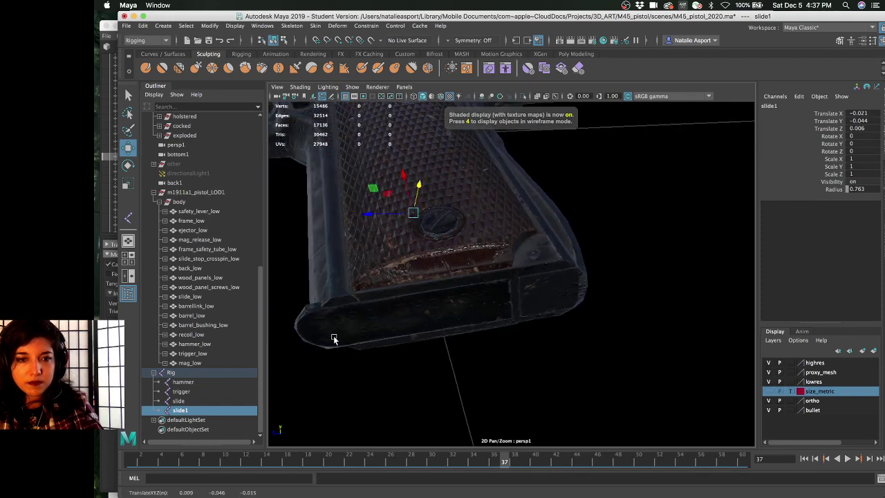
pyautogui.moveTo(298, 338); pyautogui.dragTo(300, 345, button='middle')
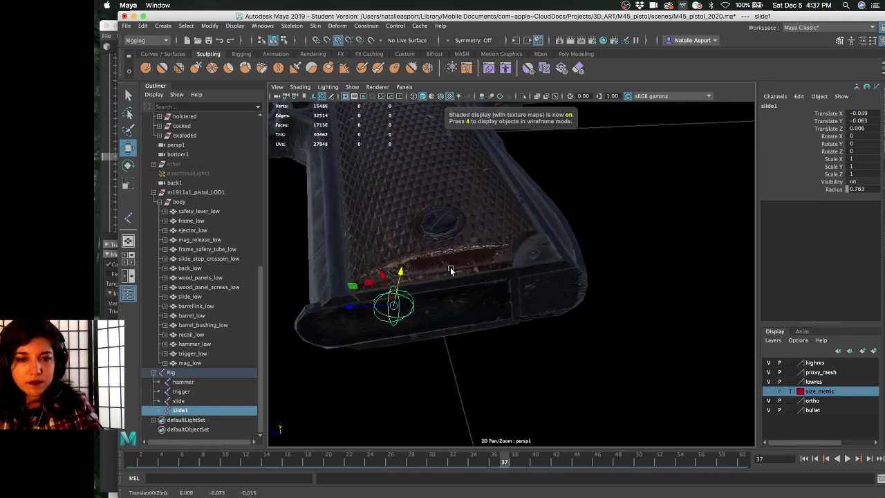
# In the side view, move the slide1 joint toward the rear of the grip and snap its height to the magazine's bottom edge
pyautogui.press('space')
pyautogui.press('space')
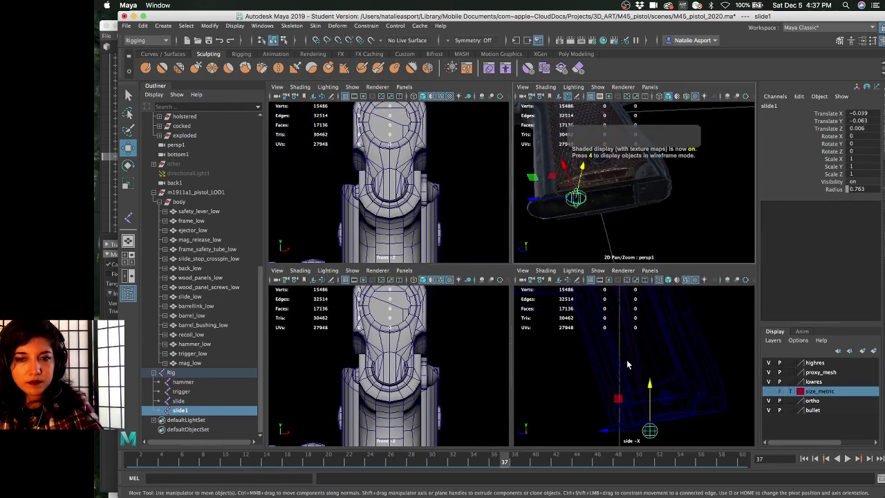
pyautogui.keyDown('alt'); pyautogui.moveTo(611, 353); pyautogui.dragTo(603, 346, button='middle'); pyautogui.keyUp('alt')
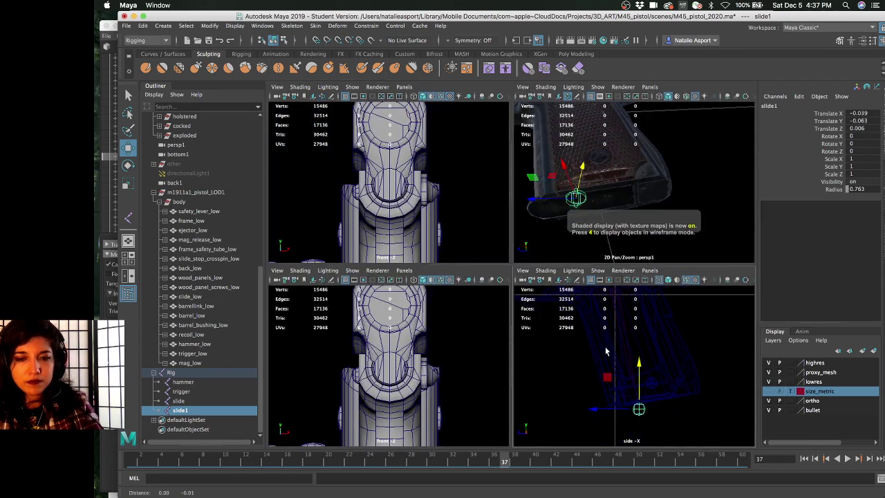
pyautogui.press('space')
pyautogui.press('space')
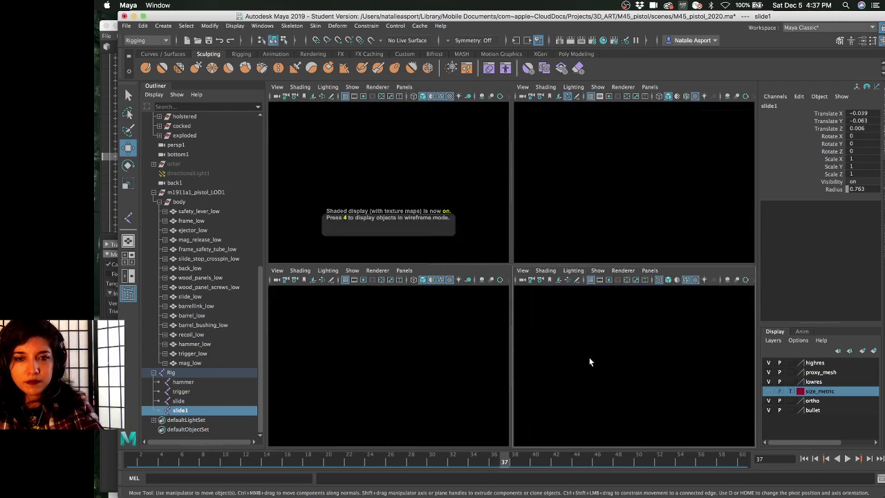
pyautogui.scroll(2, 489, 382)
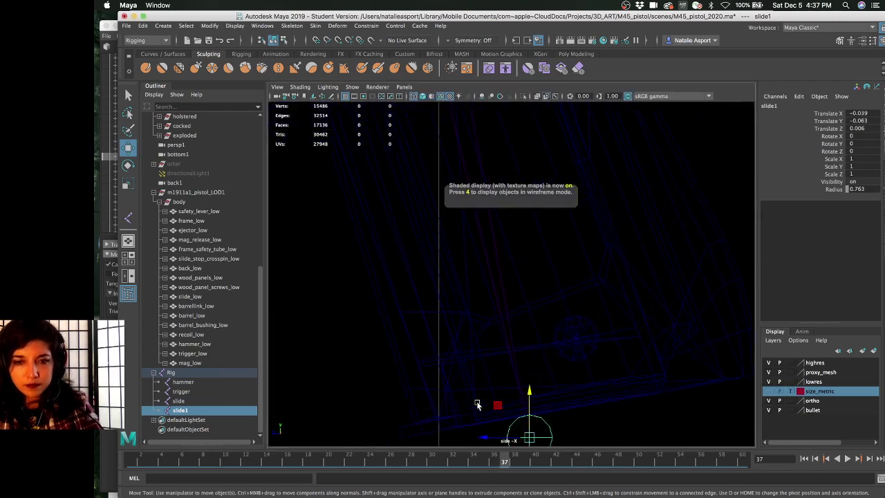
pyautogui.keyDown('alt'); pyautogui.moveTo(502, 365); pyautogui.dragTo(496, 327, button='middle'); pyautogui.keyUp('alt')
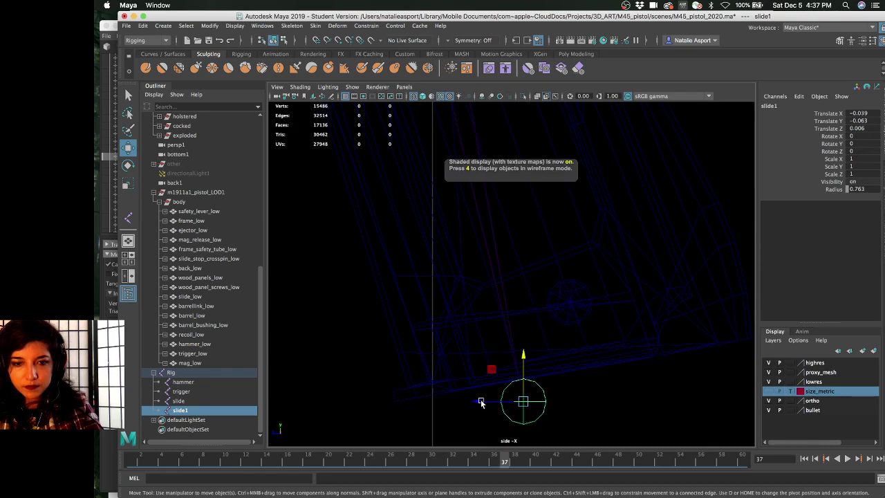
pyautogui.moveTo(480, 402); pyautogui.dragTo(656, 361)
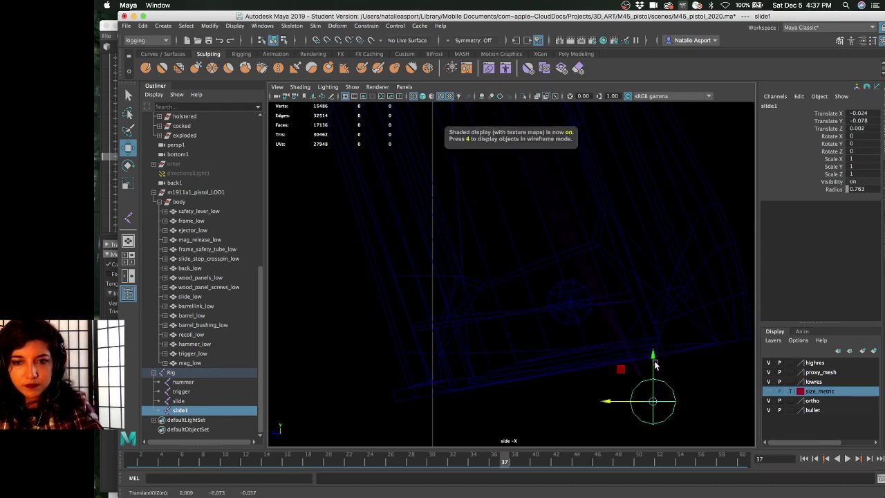
pyautogui.moveTo(654, 361)
pyautogui.mouseDown(button='middle')
pyautogui.moveTo(666, 355)
pyautogui.moveTo(655, 357)
pyautogui.mouseUp(button='middle')
pyautogui.press('v')
# Rename the slide1 joint as mag
pyautogui.keyDown('alt'); pyautogui.moveTo(552, 276); pyautogui.dragTo(508, 292, button='right'); pyautogui.keyUp('alt')
pyautogui.keyDown('alt'); pyautogui.moveTo(508, 293); pyautogui.dragTo(517, 346, button='middle'); pyautogui.keyUp('alt')
pyautogui.keyDown('alt'); pyautogui.moveTo(500, 233); pyautogui.dragTo(525, 266, button='middle'); pyautogui.keyUp('alt')
pyautogui.doubleClick(181, 411)
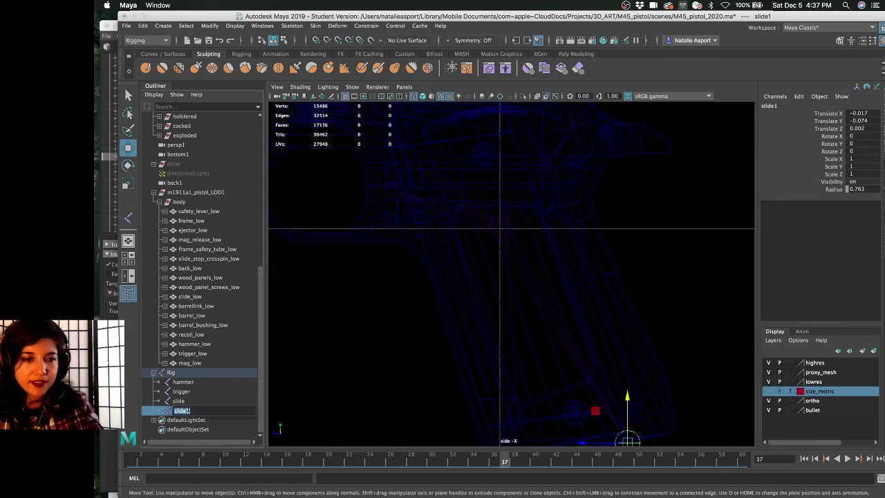
pyautogui.press('Return')
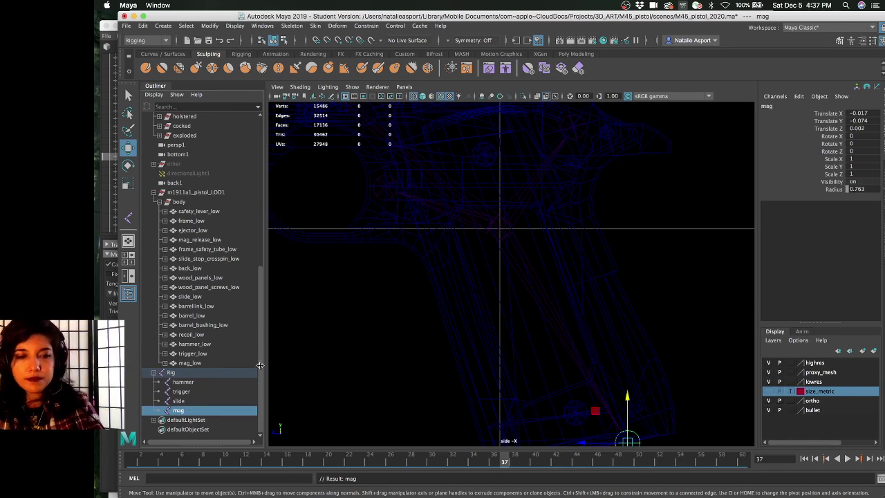
# Rename the root joint Rig as body
pyautogui.scroll(-4, 574, 312)
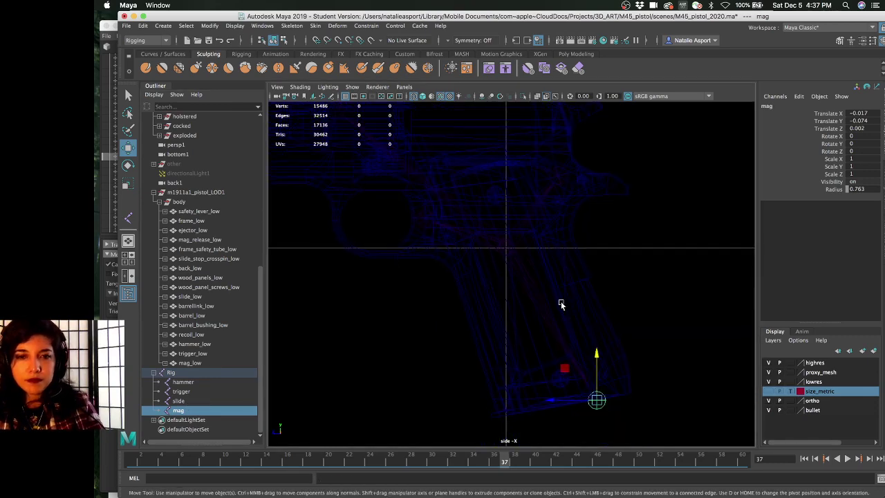
pyautogui.keyDown('alt'); pyautogui.moveTo(556, 311); pyautogui.dragTo(607, 334, button='middle'); pyautogui.keyUp('alt')
pyautogui.click(189, 374)
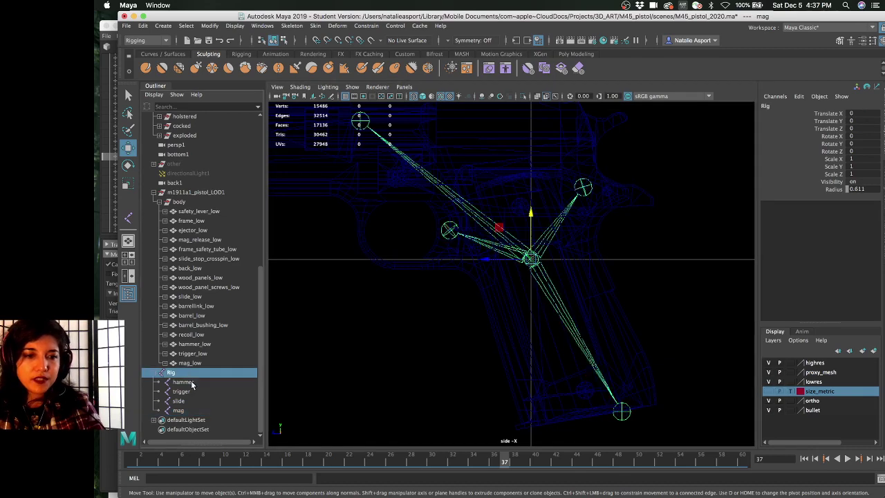
pyautogui.doubleClick(173, 373)
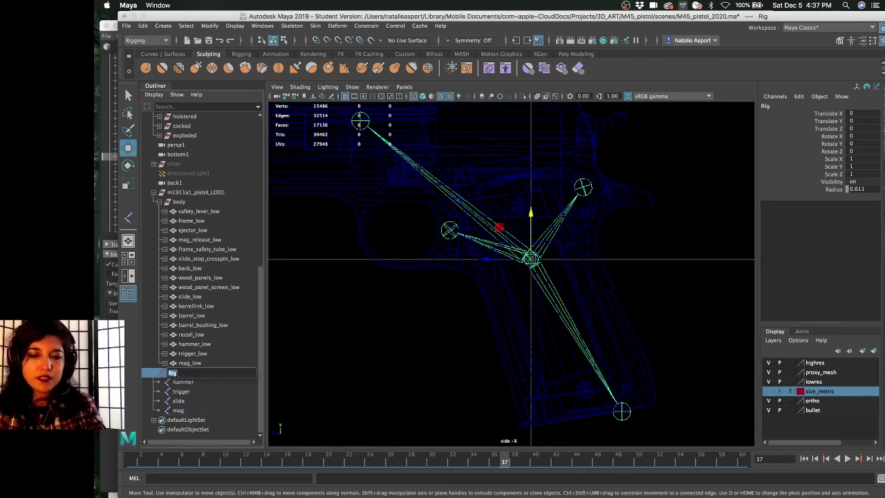
pyautogui.write('body')
pyautogui.press('Return')
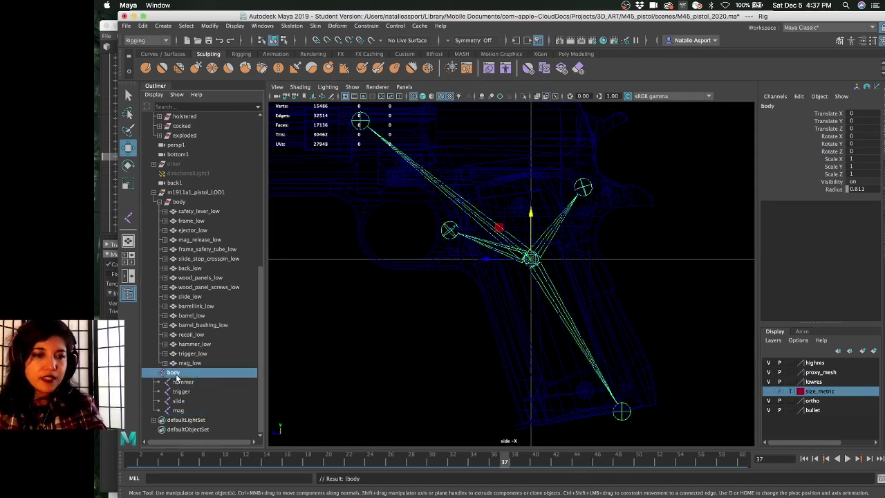
# Check the placement of the hammer, trigger and slide joints one by one in the side view
pyautogui.click(181, 382)
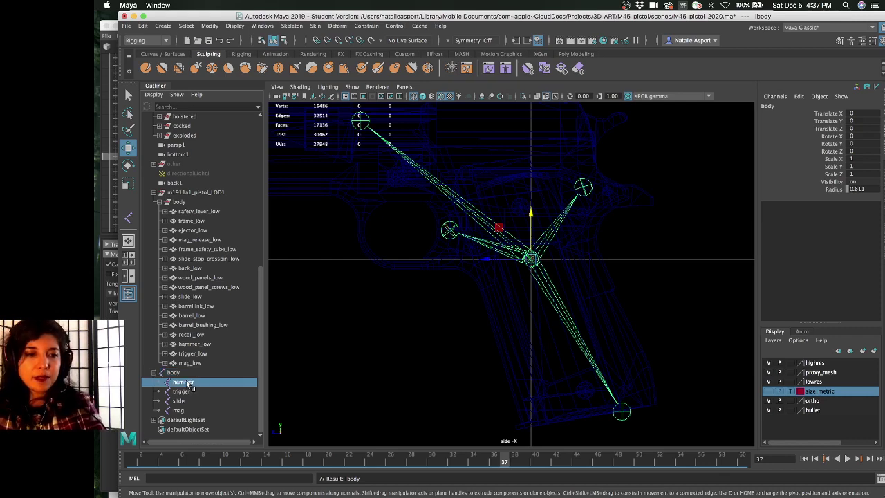
pyautogui.click(181, 391)
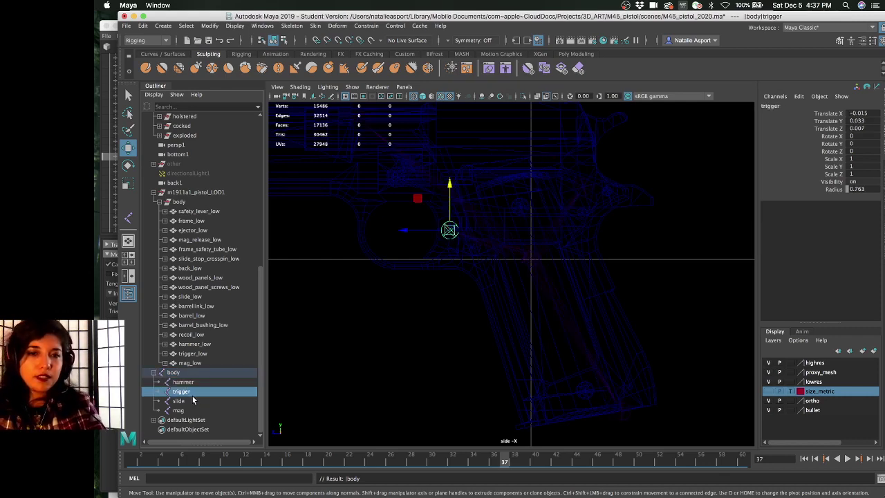
pyautogui.click(192, 401)
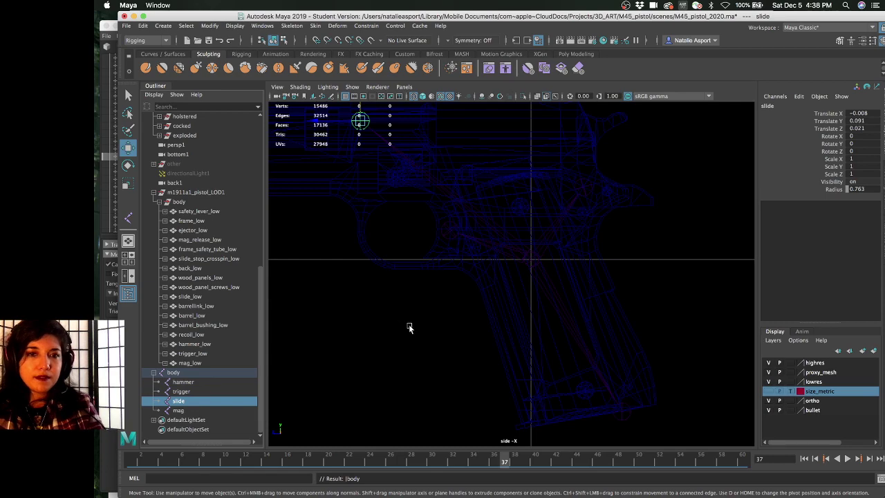
pyautogui.keyDown('alt'); pyautogui.moveTo(409, 326); pyautogui.dragTo(426, 336, button='middle'); pyautogui.keyUp('alt')
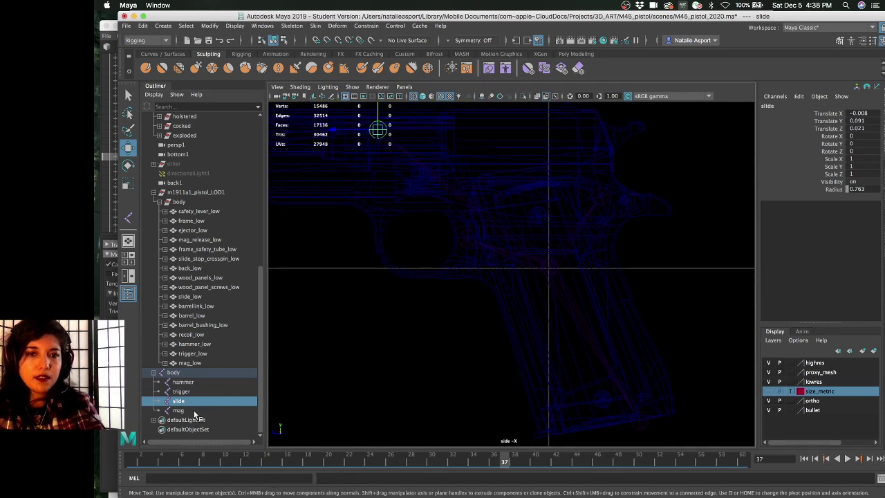
pyautogui.keyDown('alt'); pyautogui.moveTo(397, 250); pyautogui.dragTo(403, 263, button='middle'); pyautogui.keyUp('alt')
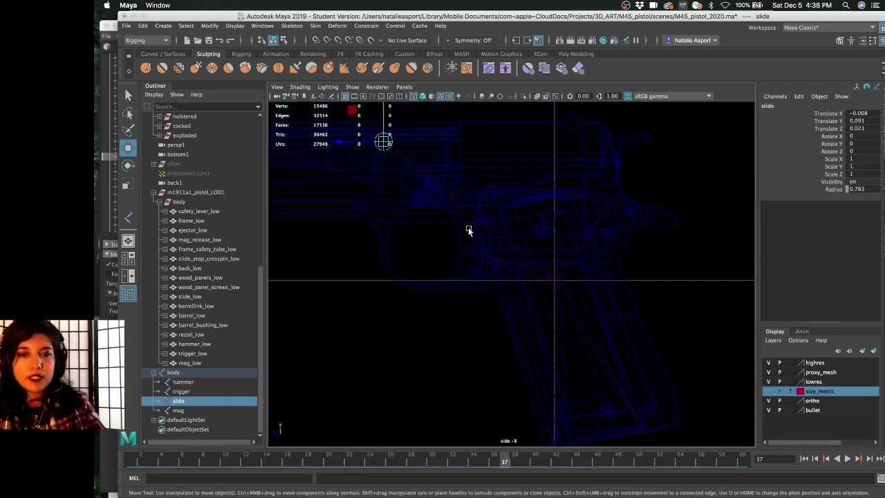
# Display the side view with textures and select the slide_stop_crosspin_low part above the trigger guard
pyautogui.press('6')
pyautogui.scroll(4, 474, 276)
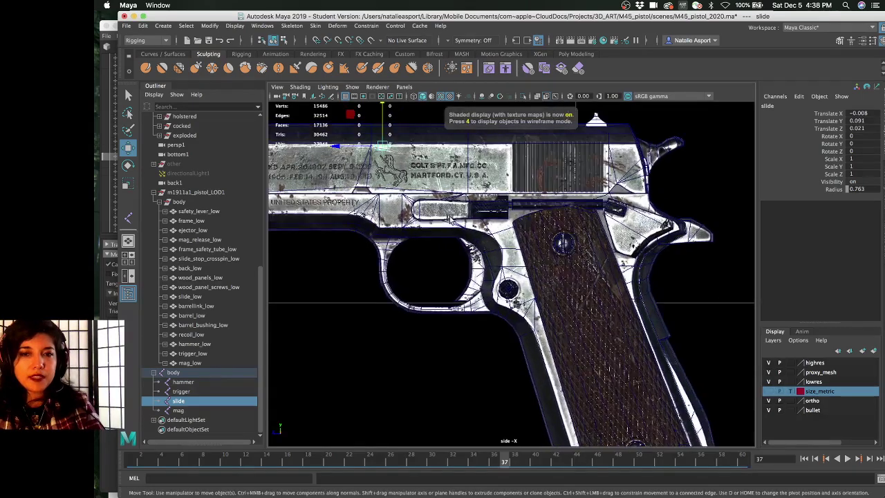
pyautogui.click(465, 227)
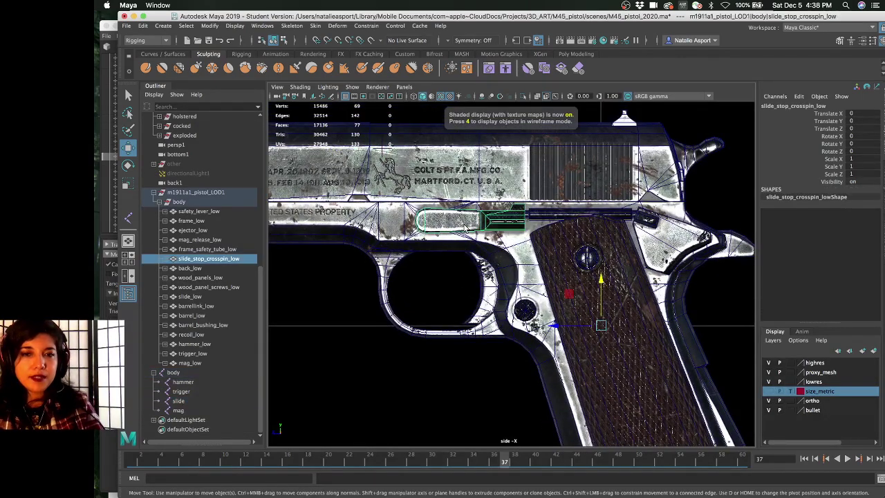
# Display the side view in wireframe and select the slide_stop_crosspin_low part to locate the centre of its pin
pyautogui.scroll(-4, 476, 346)
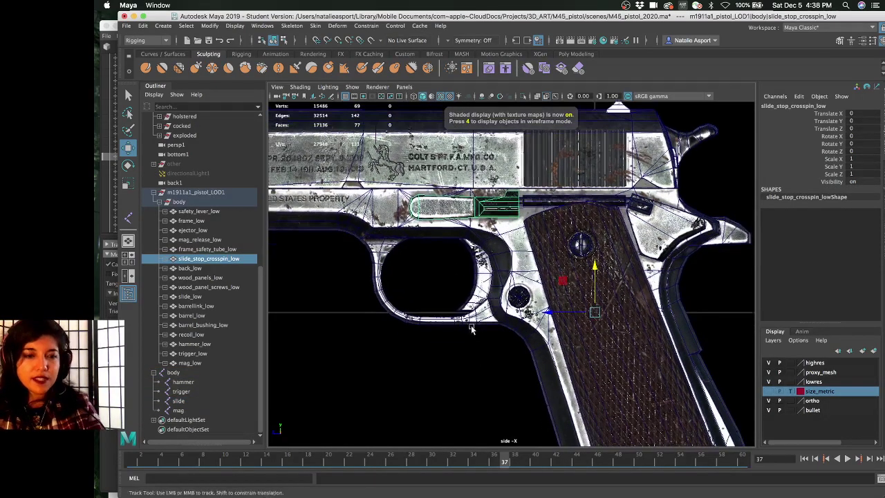
pyautogui.keyDown('alt'); pyautogui.moveTo(476, 356); pyautogui.dragTo(452, 323, button='middle'); pyautogui.keyUp('alt')
pyautogui.scroll(-1, 462, 336)
pyautogui.click(178, 411)
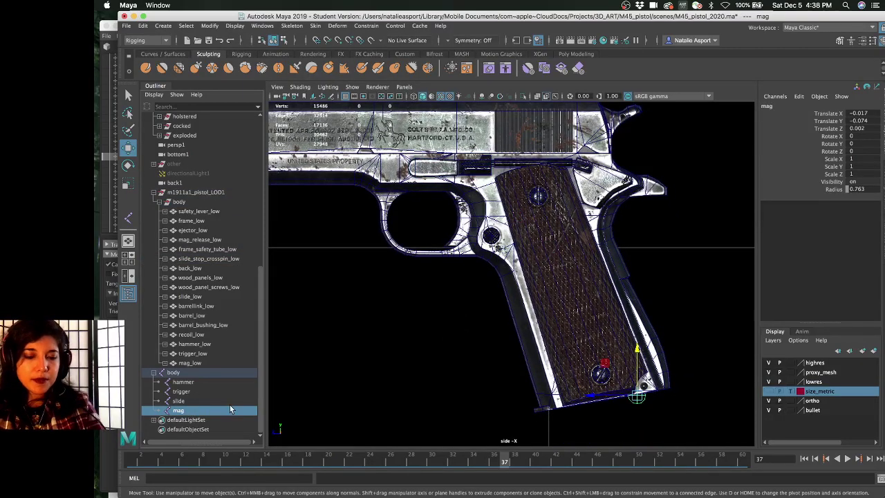
pyautogui.keyDown('alt'); pyautogui.moveTo(347, 342); pyautogui.dragTo(368, 359, button='middle'); pyautogui.keyUp('alt')
pyautogui.scroll(3, 401, 320)
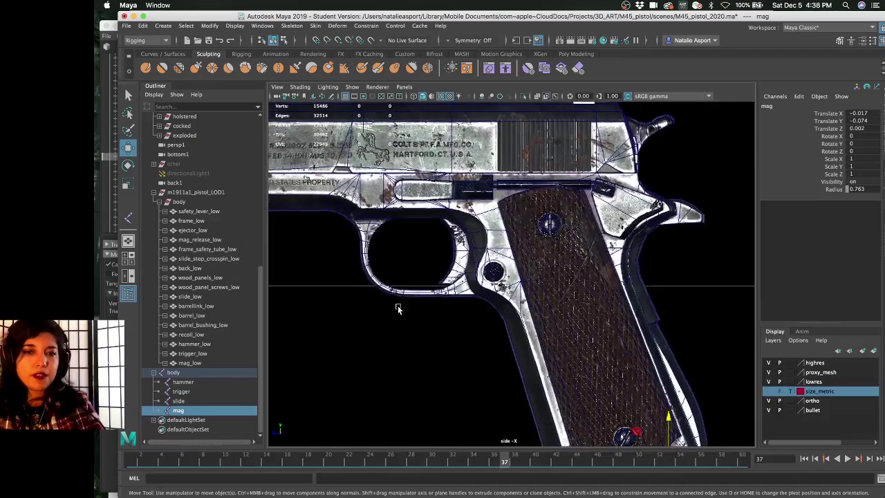
pyautogui.scroll(5, 398, 308)
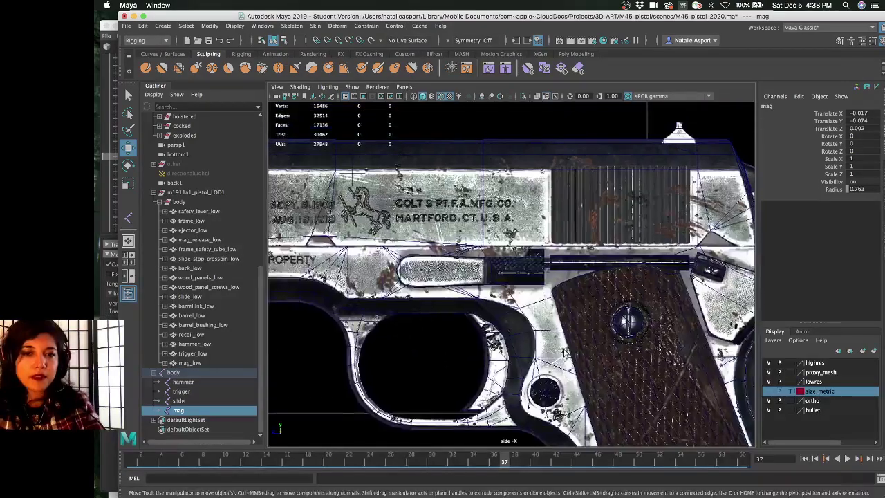
pyautogui.scroll(4, 564, 351)
pyautogui.press('4')
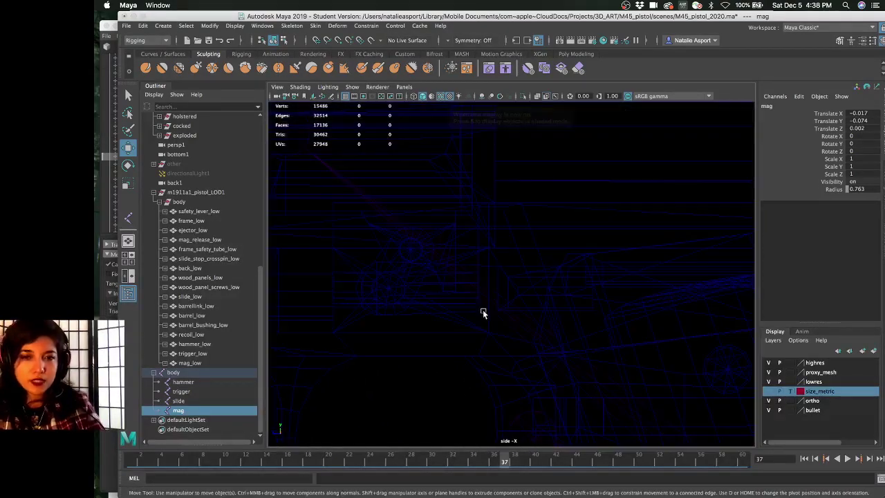
pyautogui.click(526, 299)
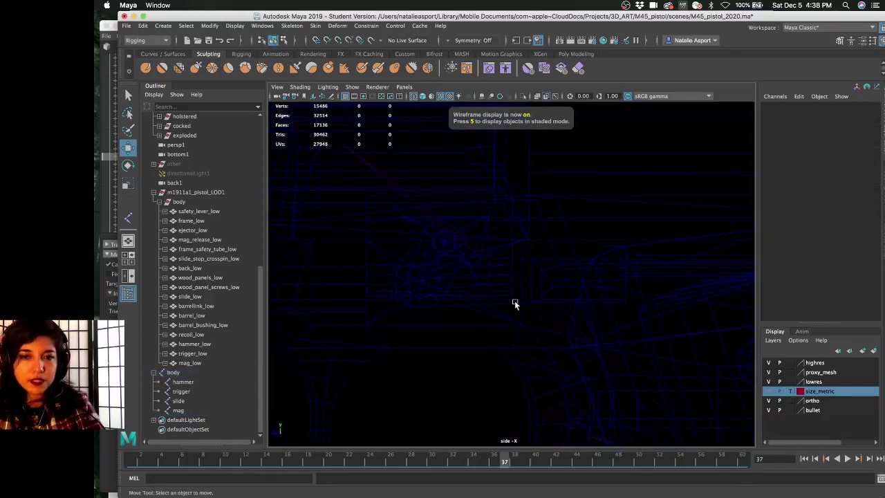
pyautogui.click(515, 303)
pyautogui.scroll(4, 490, 318)
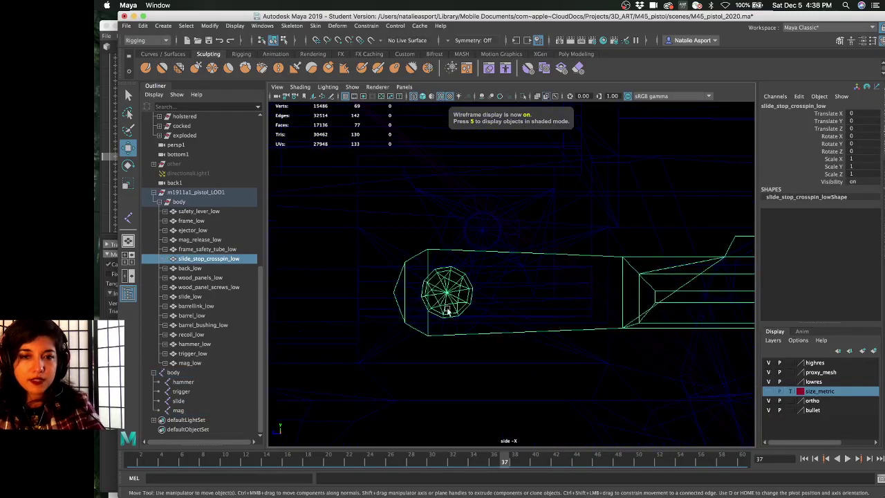
# Duplicate the mag joint and snap the copy to the slide stop pin's centre, at about X -0.014, Y 0.063, Z 0.019
pyautogui.click(178, 410)
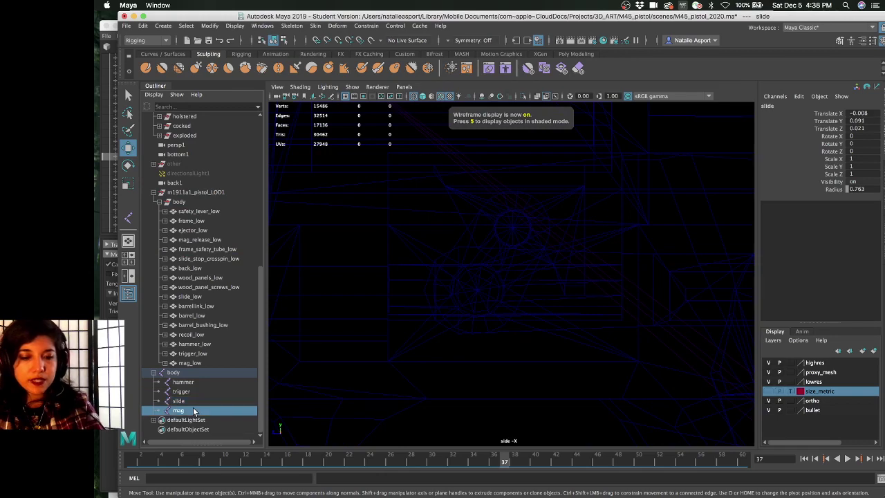
pyautogui.hotkey('ctrl', 'd')
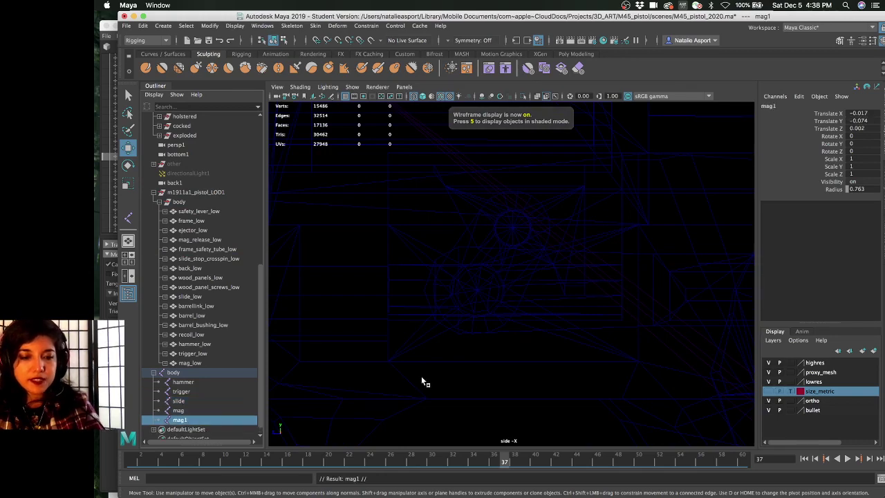
pyautogui.middleClick(465, 287)
pyautogui.moveTo(465, 290); pyautogui.dragTo(473, 297, button='middle')
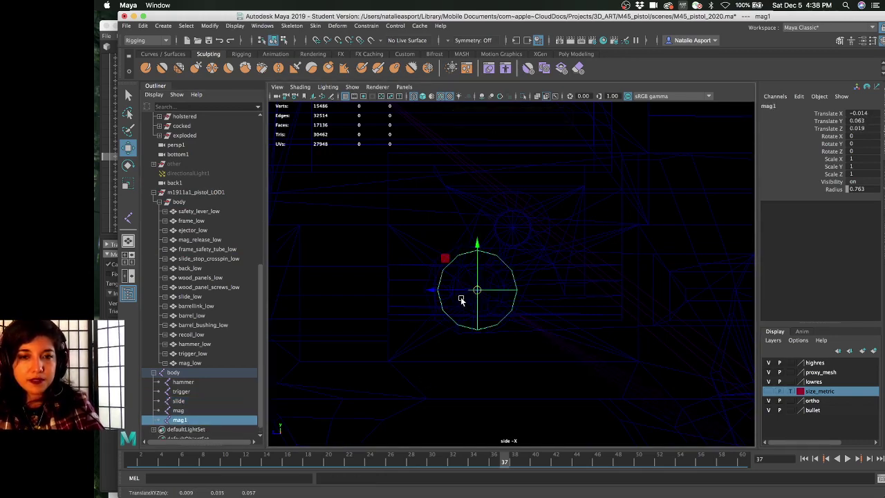
pyautogui.scroll(-8, 460, 308)
pyautogui.scroll(6, 480, 302)
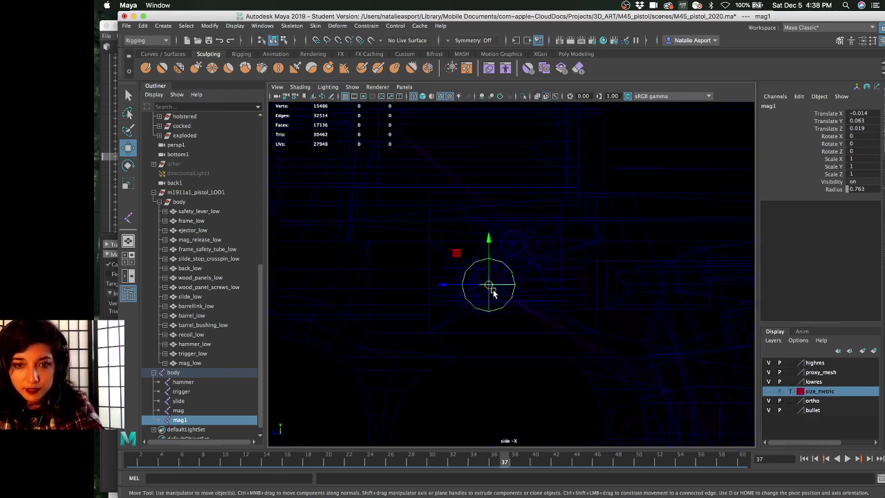
pyautogui.scroll(2, 493, 293)
pyautogui.scroll(3, 514, 316)
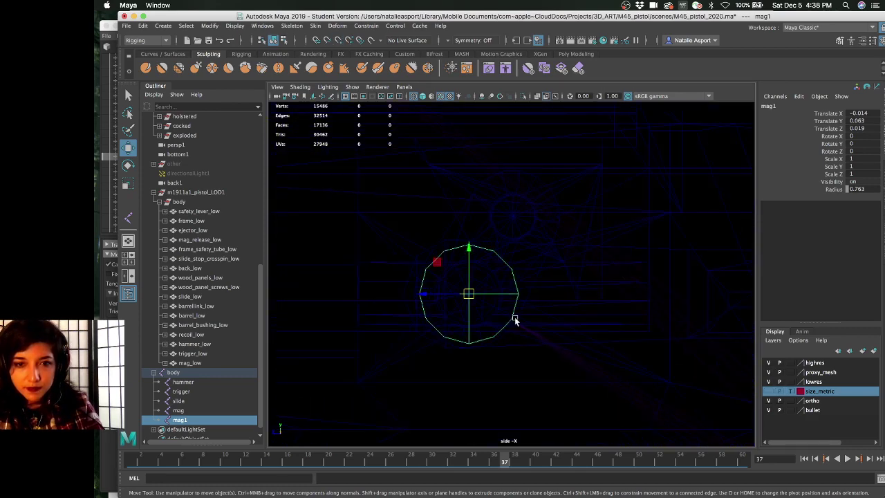
pyautogui.click(635, 307)
pyautogui.click(474, 297)
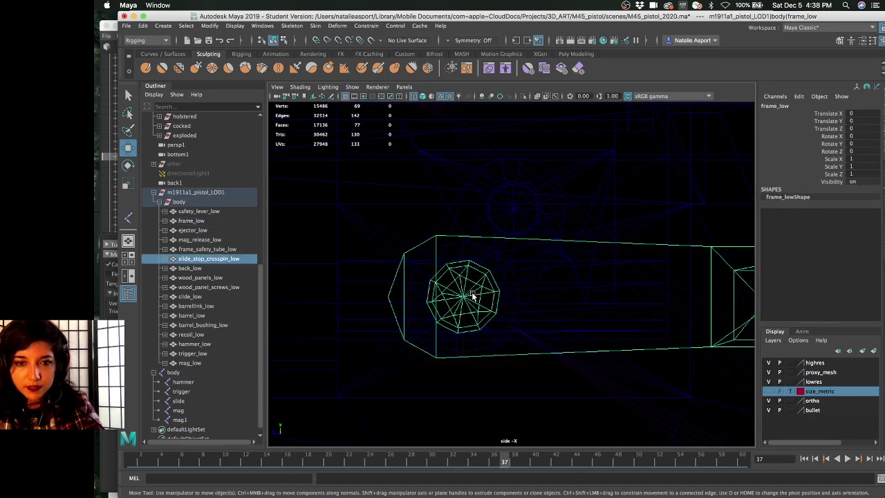
# Rename the duplicated joint at the slide stop pin as slide_stop
pyautogui.doubleClick(181, 420)
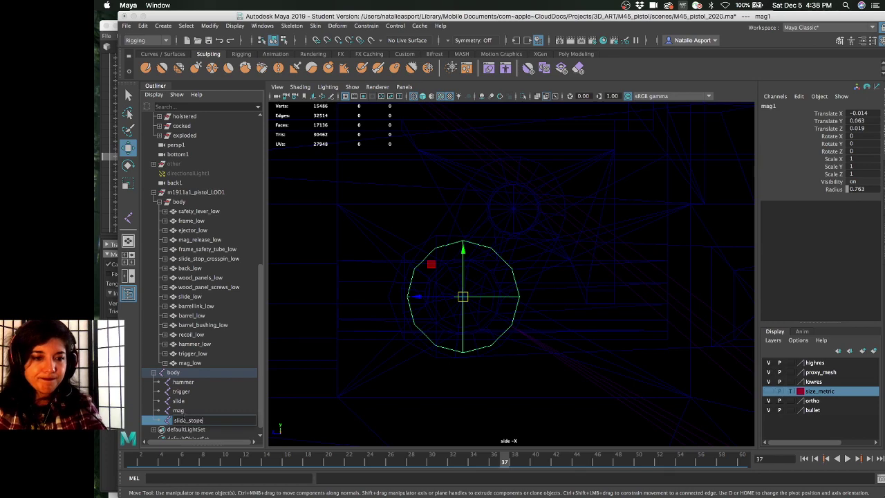
pyautogui.write('slide_stop')
pyautogui.press('Return')
pyautogui.scroll(-5, 459, 344)
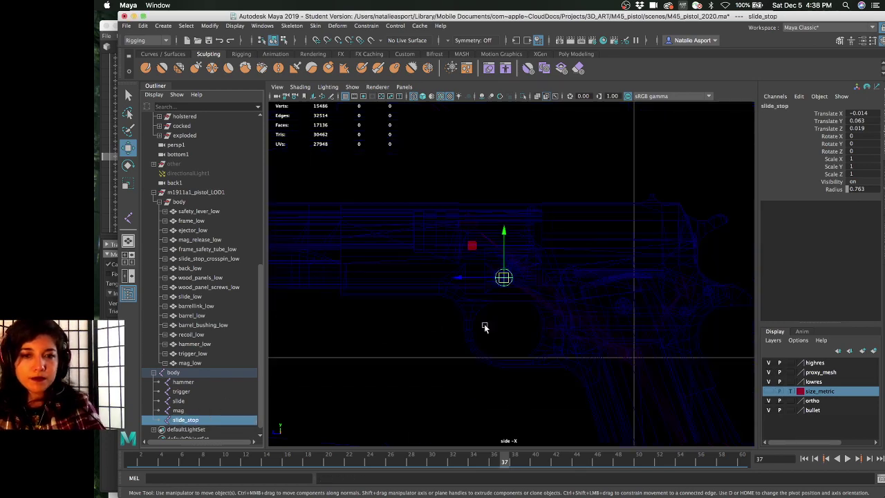
pyautogui.keyDown('alt'); pyautogui.moveTo(534, 316); pyautogui.dragTo(510, 290, button='middle'); pyautogui.keyUp('alt')
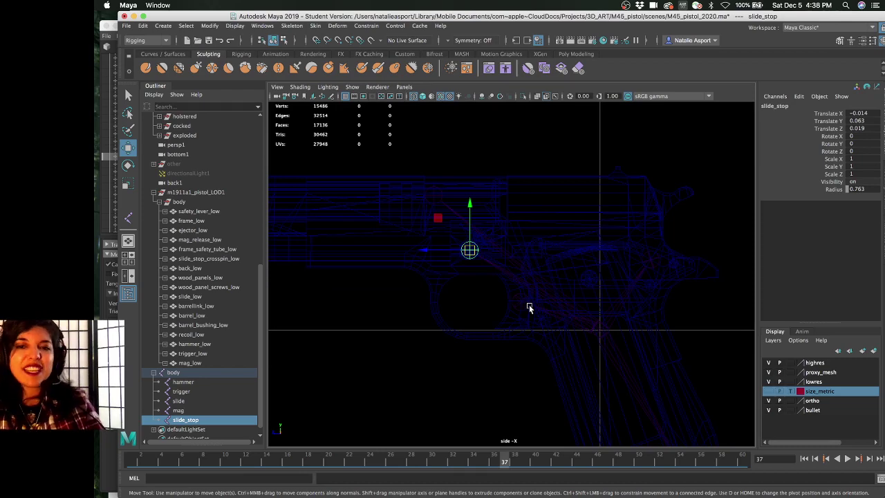
# Examine the mag release button beside the grip up close in the perspective view
pyautogui.press('space')
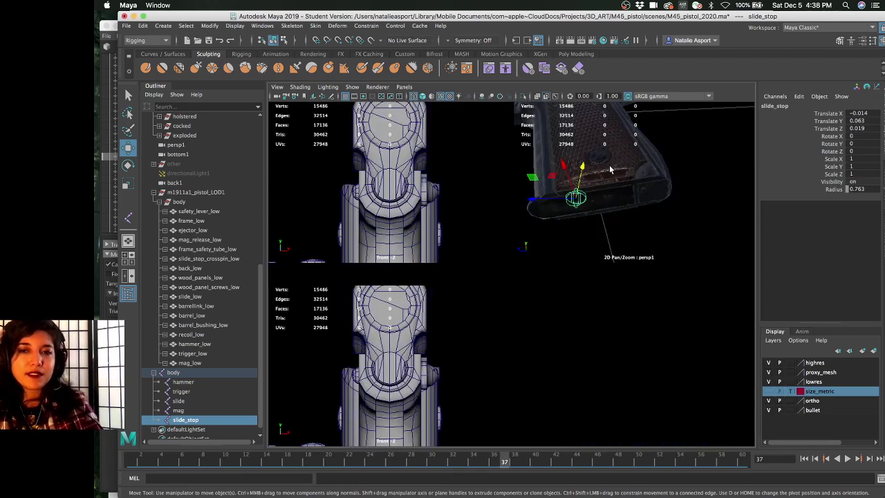
pyautogui.keyDown('alt'); pyautogui.moveTo(574, 209); pyautogui.dragTo(612, 217); pyautogui.keyUp('alt')
pyautogui.press('space')
pyautogui.press('space')
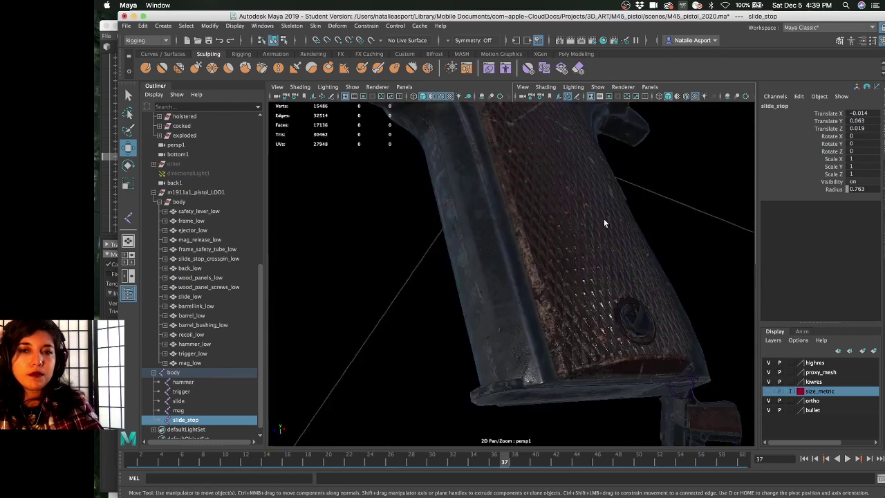
pyautogui.keyDown('alt'); pyautogui.moveTo(594, 268); pyautogui.dragTo(585, 251, button='middle'); pyautogui.keyUp('alt')
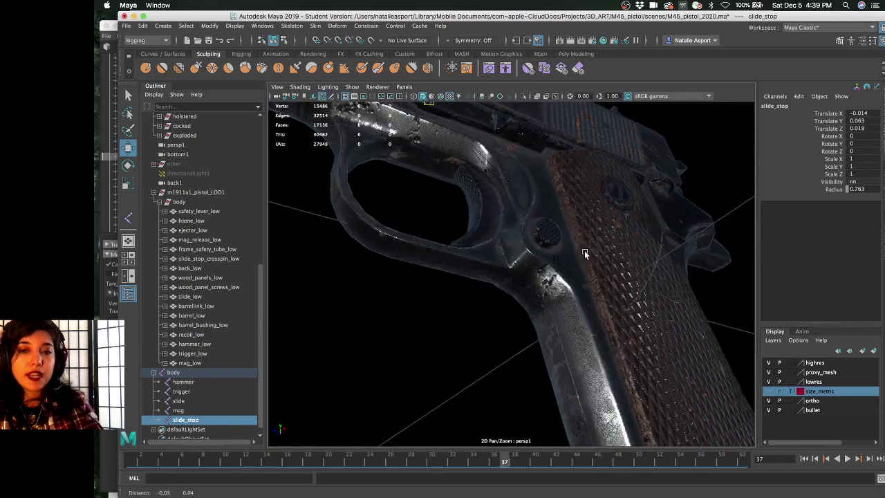
pyautogui.keyDown('alt'); pyautogui.moveTo(585, 252); pyautogui.dragTo(570, 278); pyautogui.keyUp('alt')
pyautogui.press('Up')
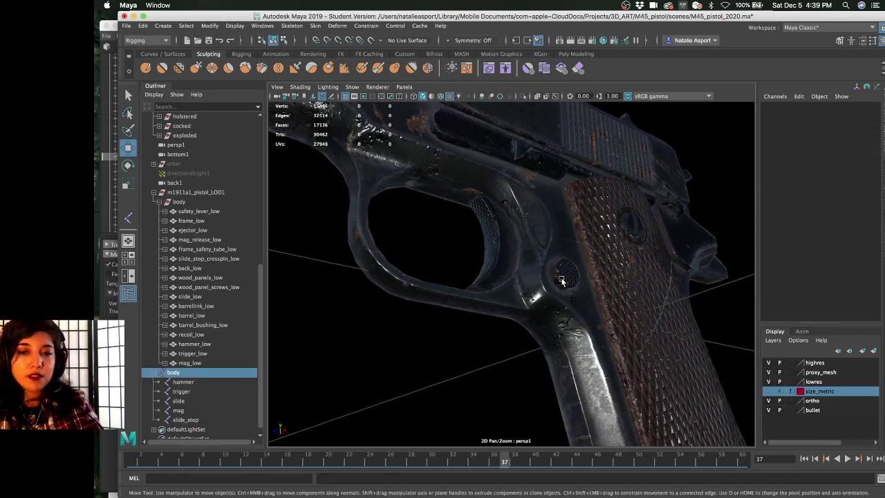
pyautogui.scroll(3, 523, 304)
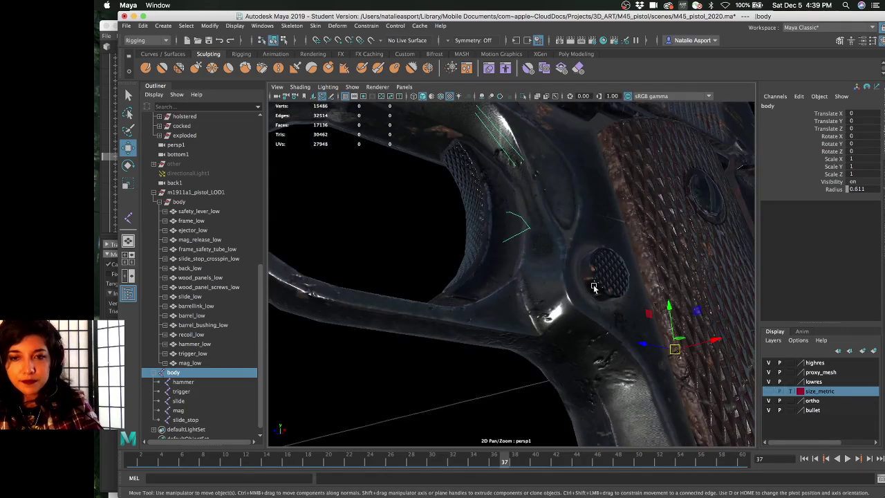
pyautogui.click(411, 219)
pyautogui.click(627, 263)
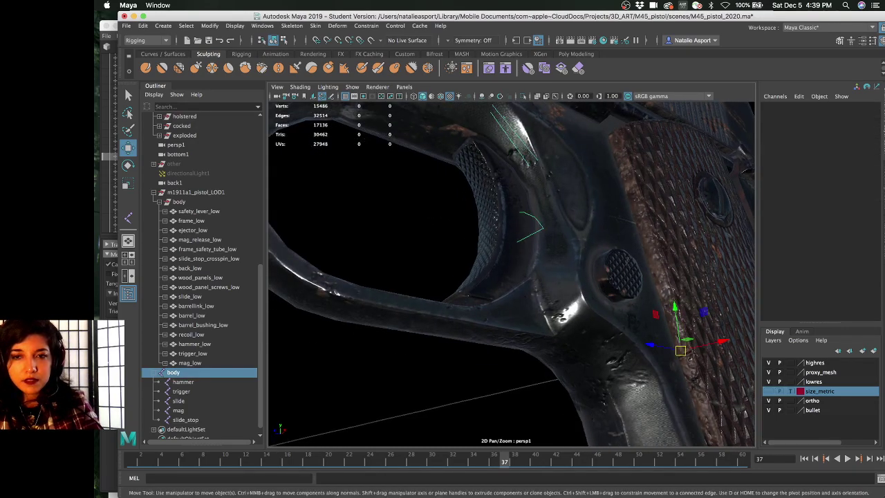
pyautogui.keyDown('alt'); pyautogui.moveTo(660, 260); pyautogui.dragTo(666, 257); pyautogui.keyUp('alt')
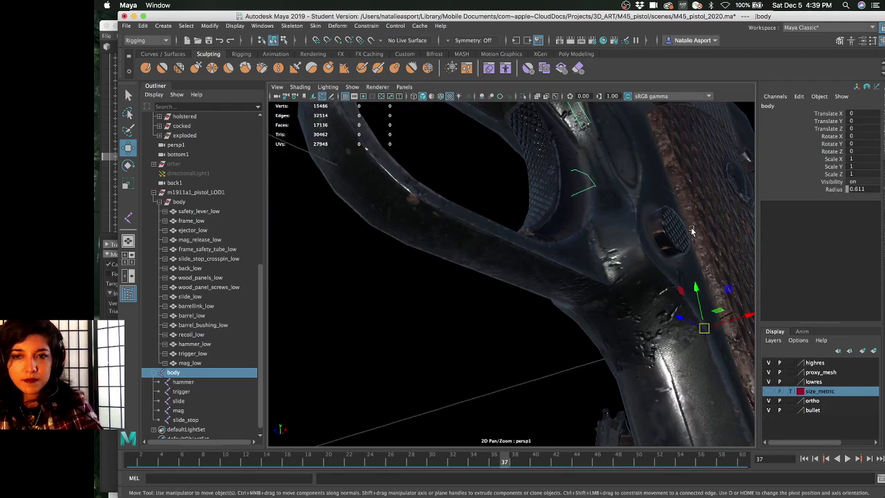
# Try shifting the mag_release_low part slightly along X and undo the move
pyautogui.click(684, 235)
pyautogui.moveTo(729, 322); pyautogui.dragTo(729, 322)
pyautogui.press('super+z')
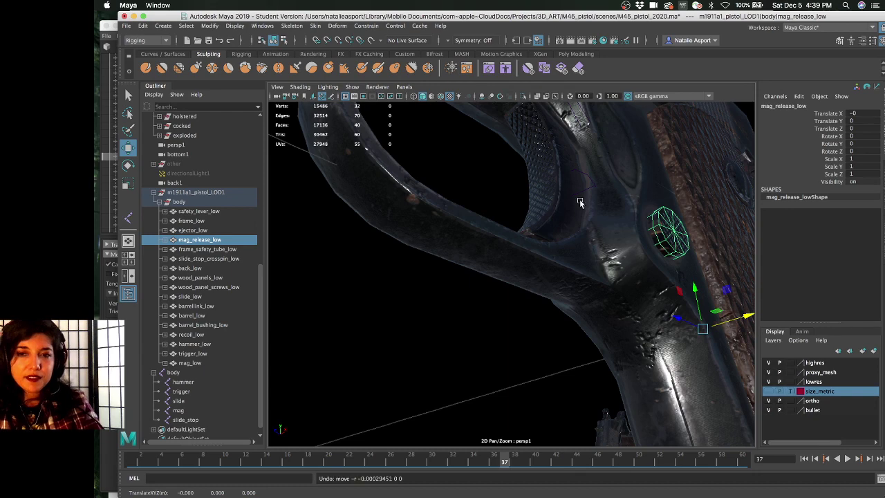
pyautogui.scroll(-3, 543, 198)
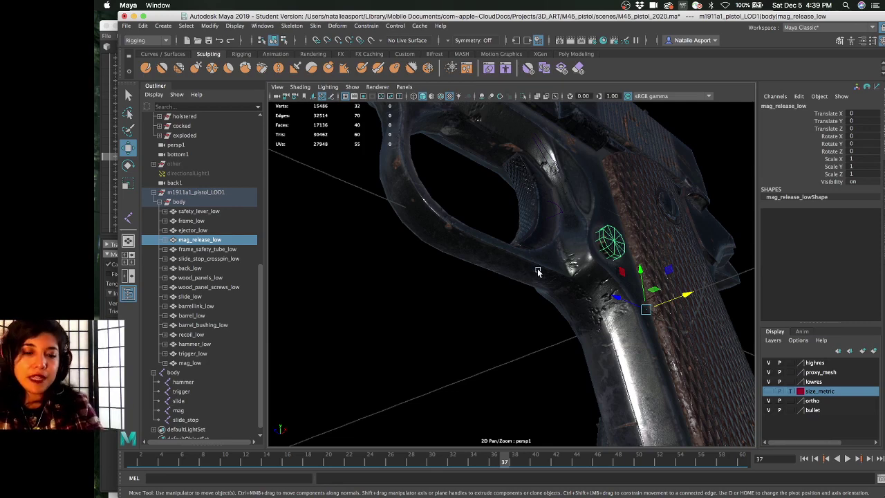
pyautogui.moveTo(538, 272)
pyautogui.keyDown('alt'); pyautogui.mouseDown()
pyautogui.moveTo(533, 259)
pyautogui.moveTo(557, 254)
pyautogui.moveTo(559, 263)
pyautogui.moveTo(543, 270)
pyautogui.moveTo(529, 262)
pyautogui.mouseUp(); pyautogui.keyUp('alt')
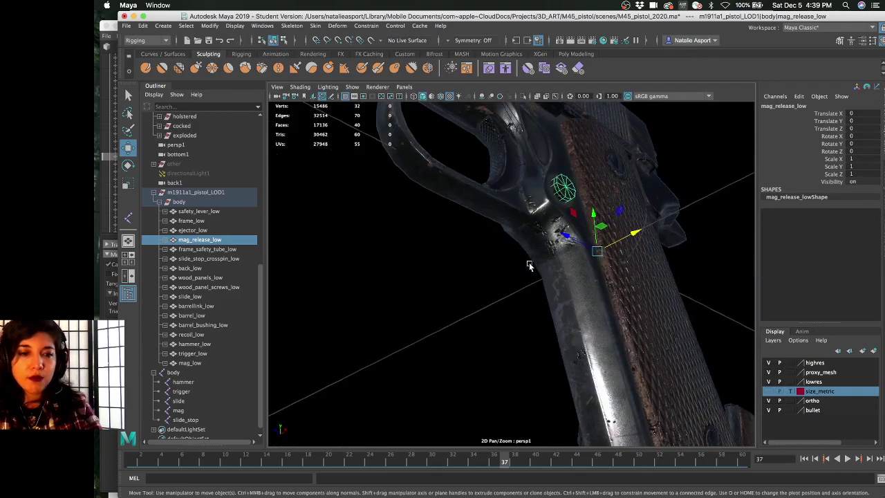
# Duplicate the slide_stop joint, show wireframe on shaded, and snap the copy onto the mag release at about X -0.013, Y 0.02, Z 0.015
pyautogui.click(182, 421)
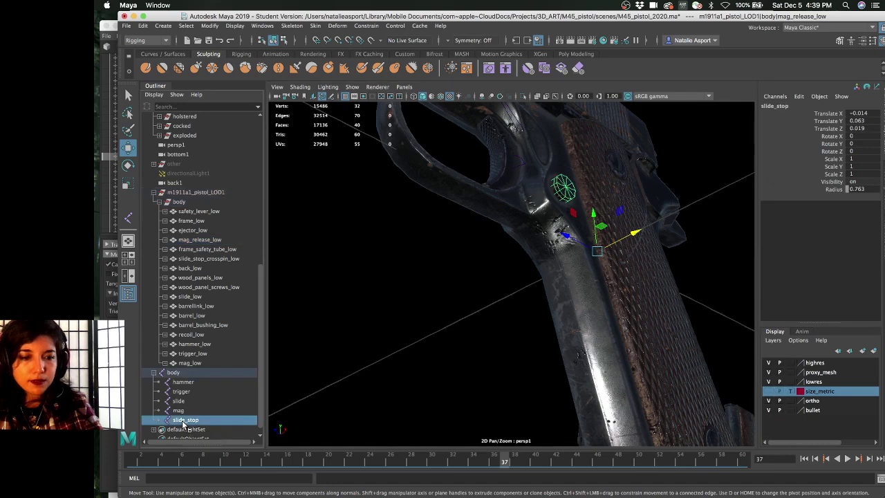
pyautogui.hotkey('ctrl', 'd')
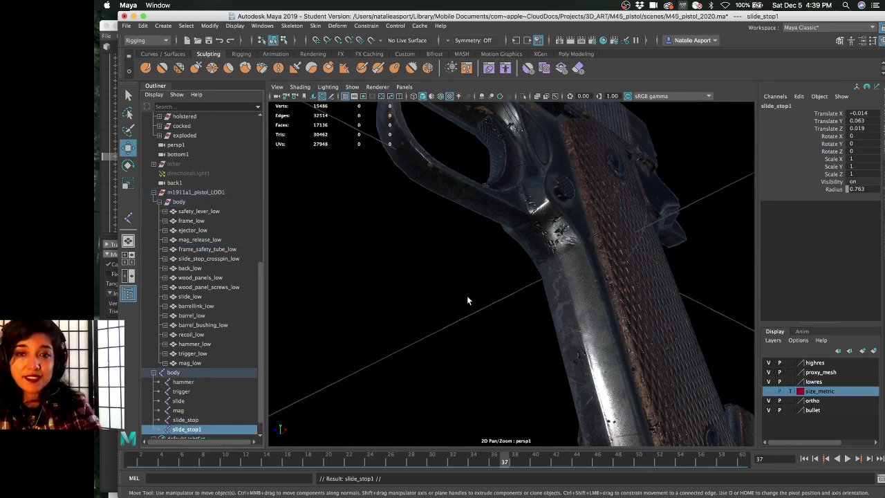
pyautogui.click(441, 96)
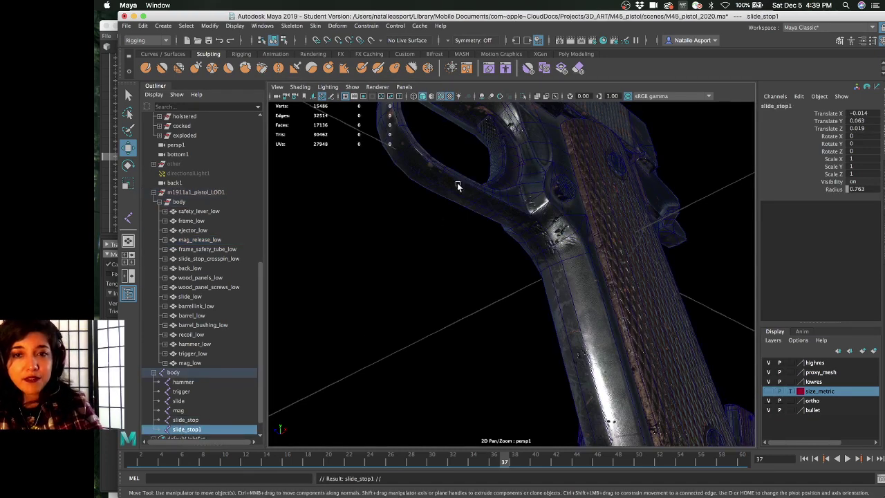
pyautogui.keyDown('alt'); pyautogui.moveTo(484, 215); pyautogui.dragTo(490, 236); pyautogui.keyUp('alt')
pyautogui.scroll(2, 490, 226)
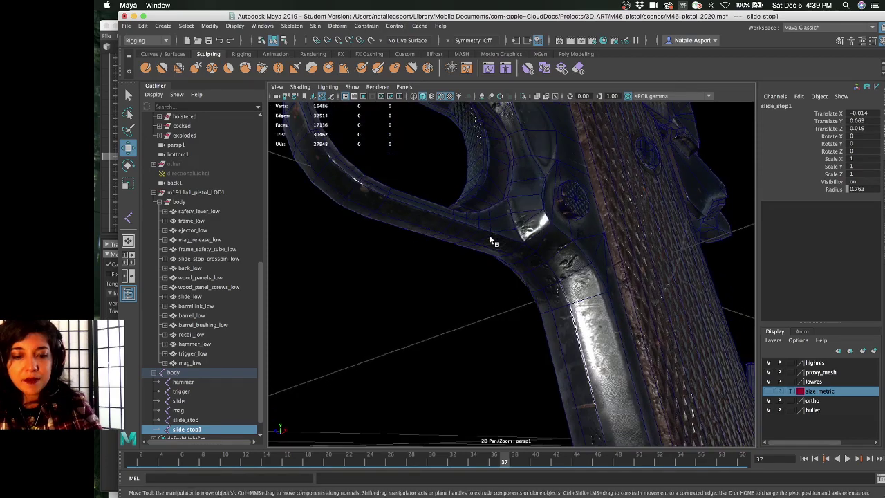
pyautogui.press('f')
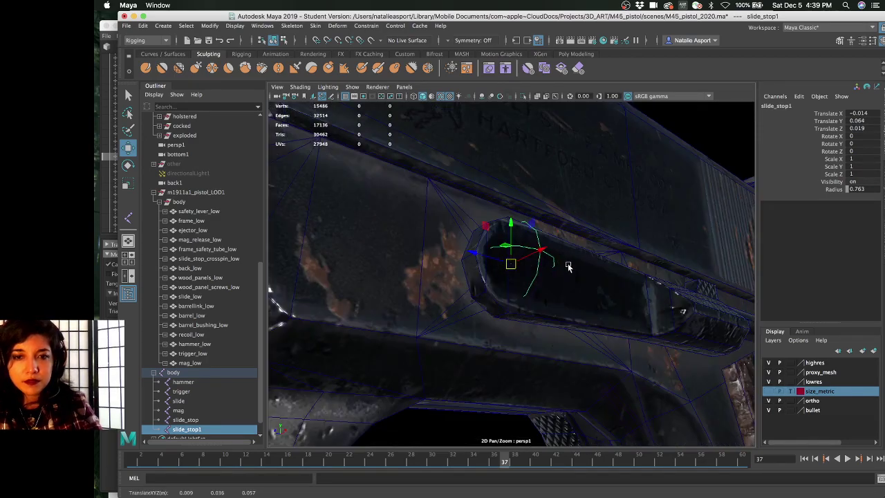
pyautogui.press('super+z')
pyautogui.scroll(-4, 596, 269)
pyautogui.keyDown('alt'); pyautogui.moveTo(622, 408); pyautogui.dragTo(592, 255, button='middle'); pyautogui.keyUp('alt')
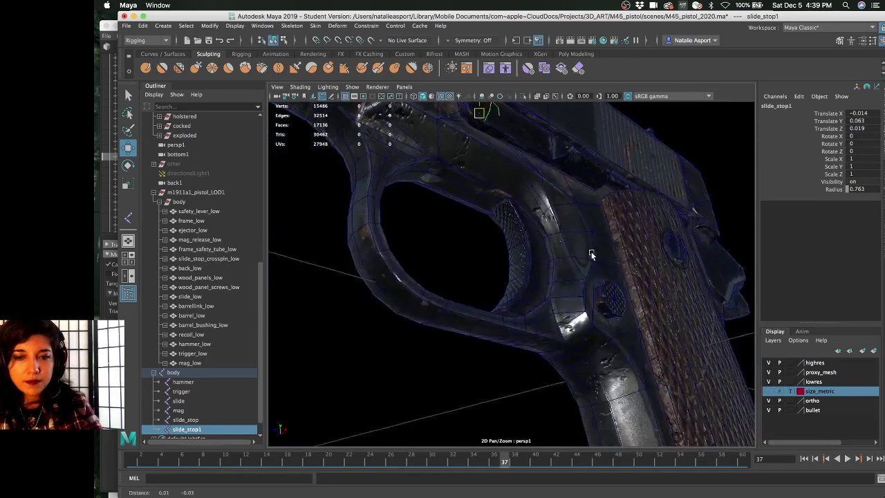
pyautogui.scroll(-1, 599, 278)
pyautogui.moveTo(611, 327); pyautogui.dragTo(609, 300, button='middle')
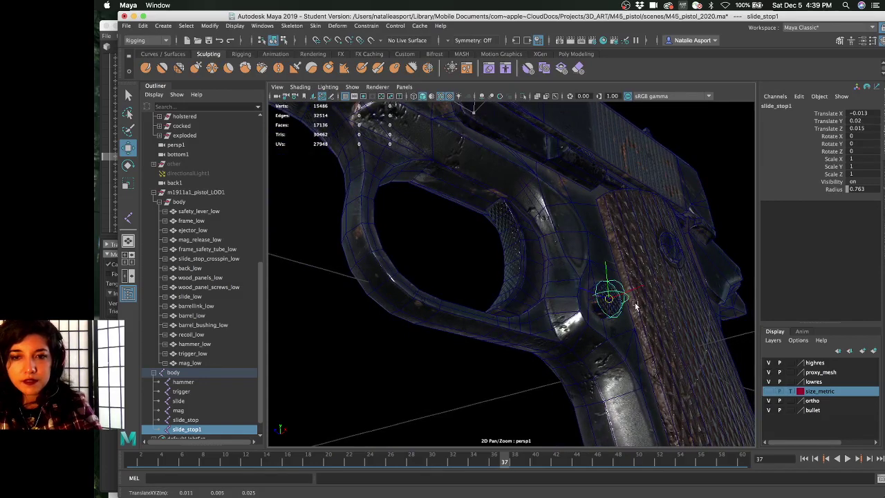
# Rename the duplicated joint at the magazine release button as mag_release
pyautogui.keyDown('alt'); pyautogui.moveTo(604, 342); pyautogui.dragTo(581, 337); pyautogui.keyUp('alt')
pyautogui.keyDown('alt'); pyautogui.moveTo(581, 332); pyautogui.dragTo(561, 332); pyautogui.keyUp('alt')
pyautogui.click(543, 302)
pyautogui.keyDown('alt'); pyautogui.moveTo(543, 302); pyautogui.dragTo(556, 304); pyautogui.keyUp('alt')
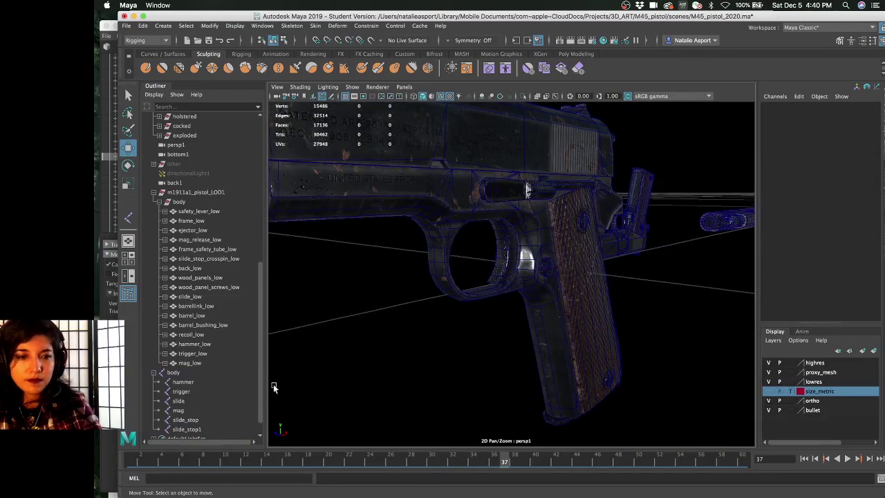
pyautogui.click(197, 428)
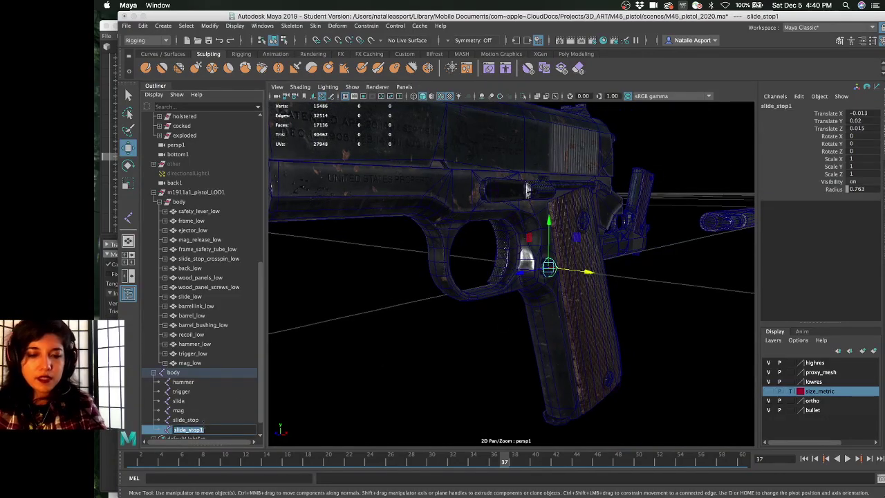
pyautogui.write('mag_release')
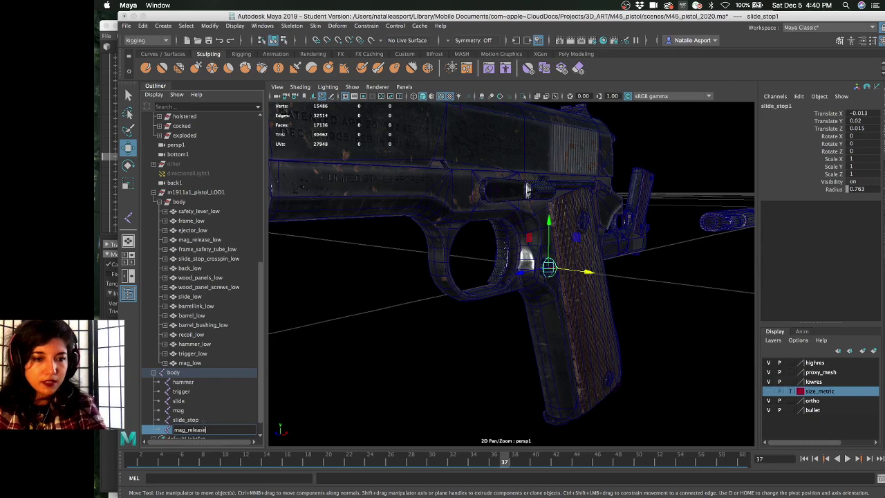
pyautogui.press('Escape')
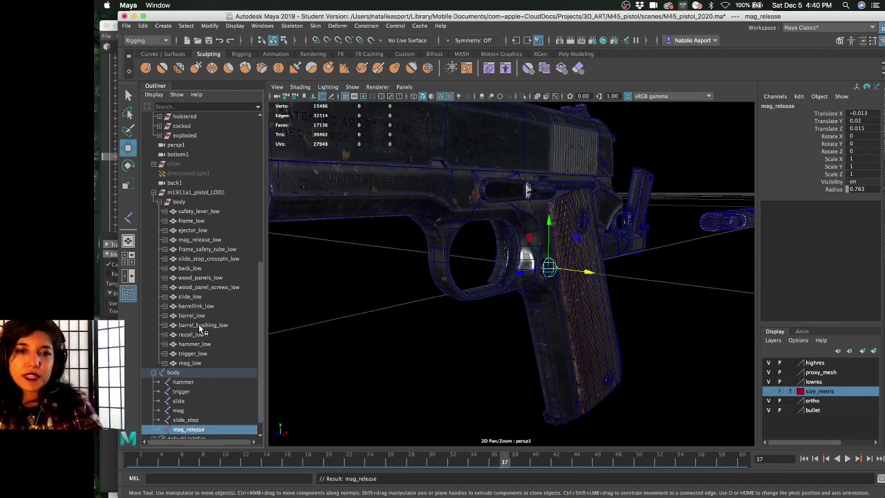
# Turn off the wireframe overlay on the shaded pistol in the perspective view
pyautogui.click(439, 324)
pyautogui.keyDown('alt'); pyautogui.moveTo(439, 325); pyautogui.dragTo(486, 314, button='middle'); pyautogui.keyUp('alt')
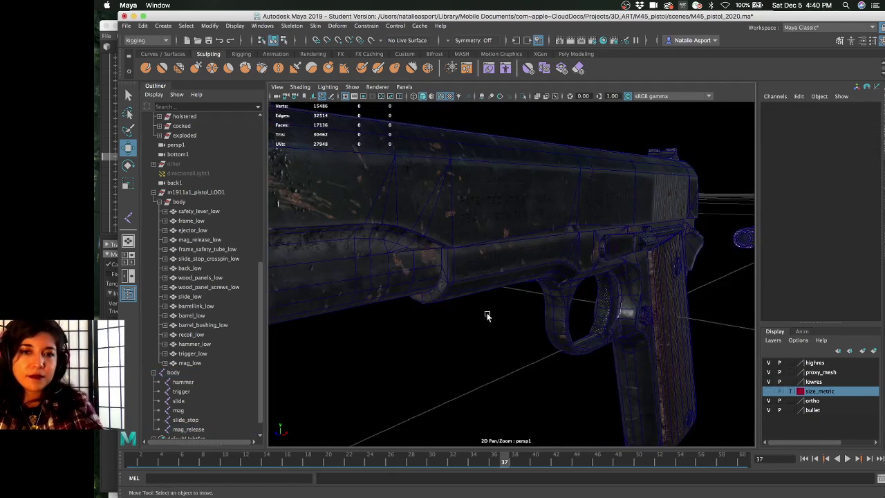
pyautogui.keyDown('alt'); pyautogui.moveTo(486, 314); pyautogui.dragTo(480, 310, button='right'); pyautogui.keyUp('alt')
pyautogui.keyDown('alt'); pyautogui.moveTo(480, 310); pyautogui.dragTo(550, 326); pyautogui.keyUp('alt')
pyautogui.click(438, 96)
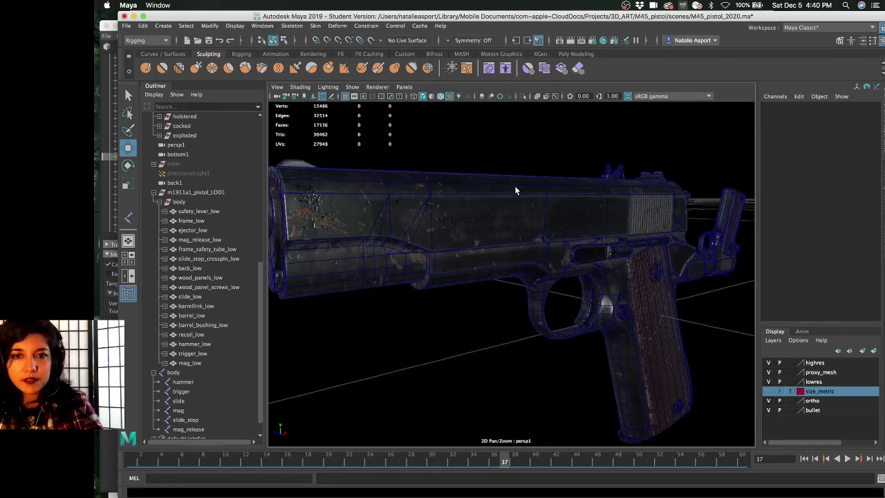
pyautogui.scroll(5, 519, 242)
pyautogui.keyDown('alt'); pyautogui.moveTo(520, 242); pyautogui.dragTo(559, 253); pyautogui.keyUp('alt')
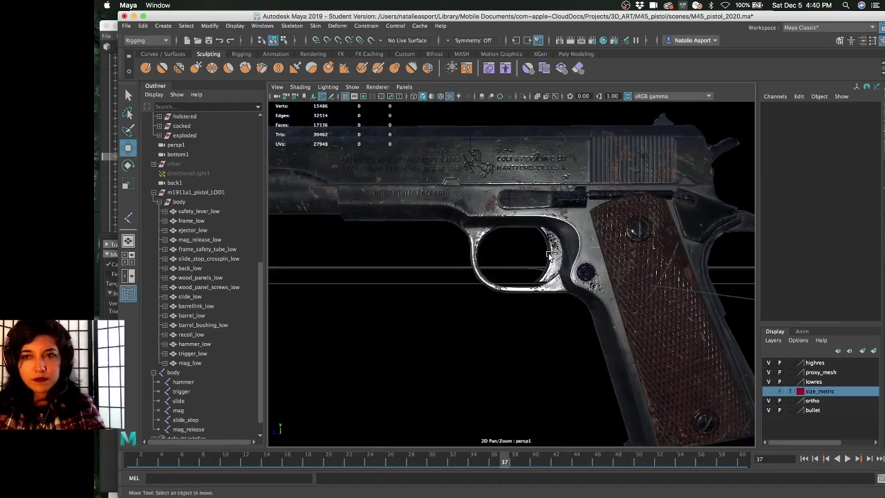
# Save the scene, accepting the student version notice, and return to the Move tool
pyautogui.press('super+s')
pyautogui.click(462, 270)
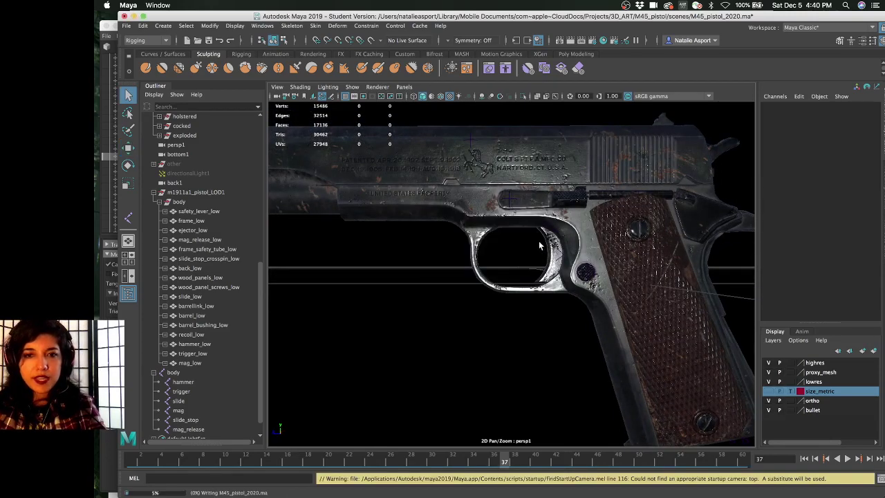
pyautogui.press('w')
# Examine the pistol's slide, frame, trigger guard and grip from several angles, highlighting slide_low to see its extent
pyautogui.keyDown('alt'); pyautogui.moveTo(539, 242); pyautogui.dragTo(117, 325); pyautogui.keyUp('alt')
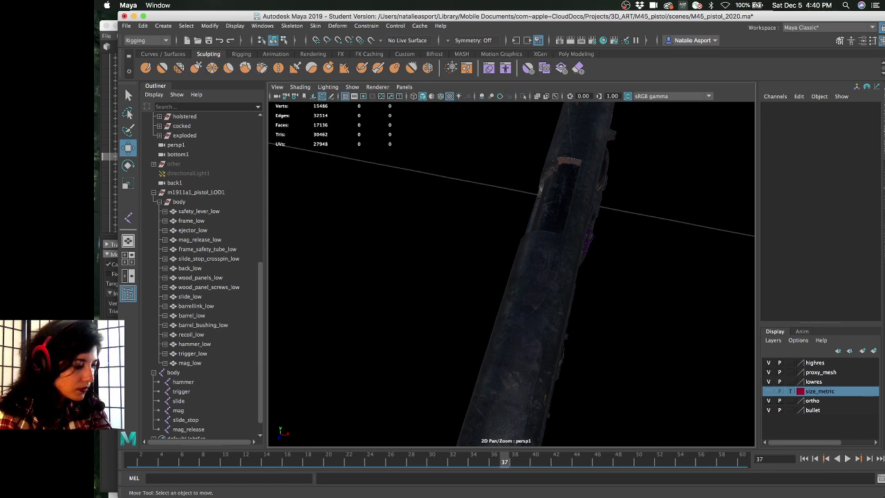
pyautogui.moveTo(566, 319); pyautogui.dragTo(520, 279)
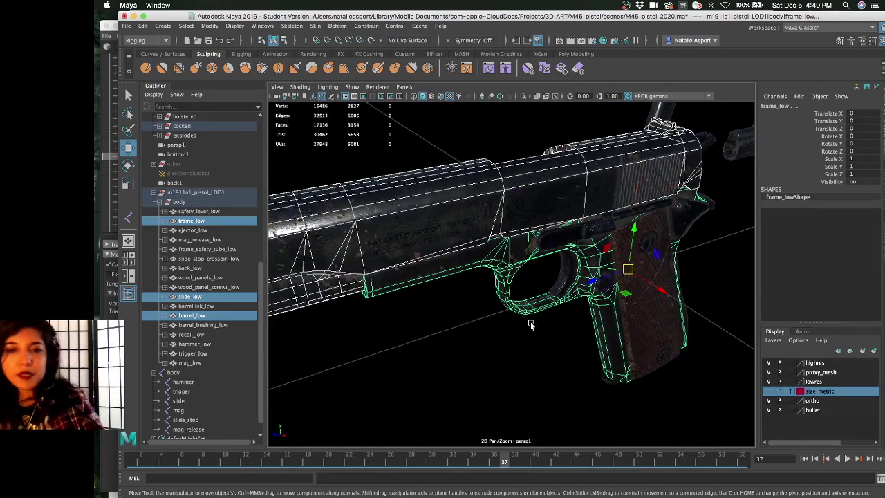
pyautogui.keyDown('alt'); pyautogui.moveTo(525, 343); pyautogui.dragTo(499, 334); pyautogui.keyUp('alt')
pyautogui.keyDown('alt'); pyautogui.moveTo(548, 356); pyautogui.dragTo(536, 353); pyautogui.keyUp('alt')
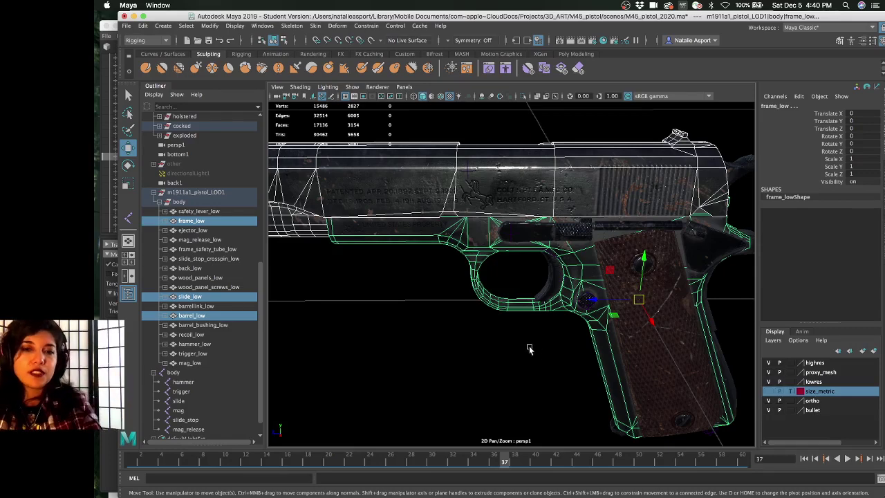
pyautogui.click(464, 366)
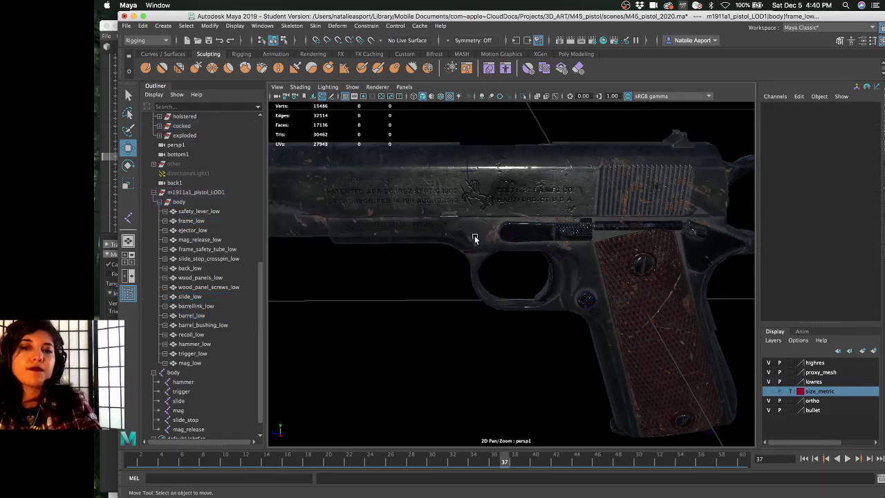
pyautogui.click(505, 177)
pyautogui.keyDown('alt'); pyautogui.moveTo(530, 234); pyautogui.dragTo(463, 178); pyautogui.keyUp('alt')
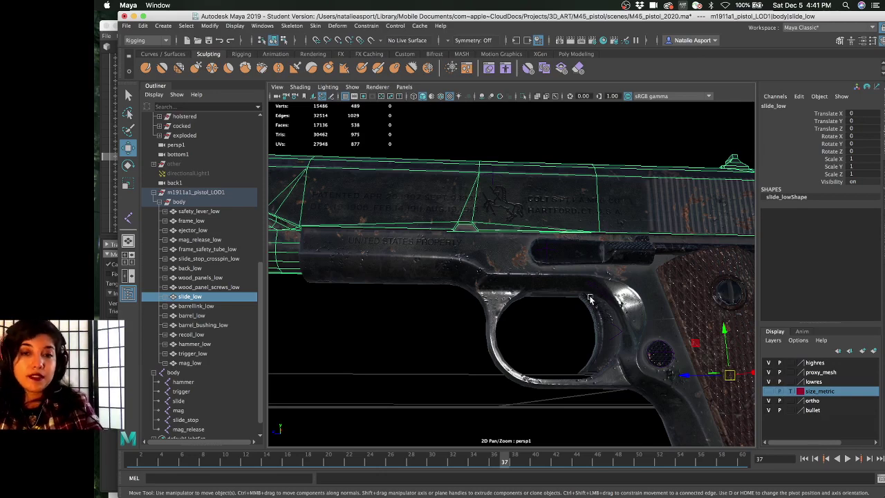
pyautogui.scroll(-3, 566, 283)
pyautogui.keyDown('alt'); pyautogui.moveTo(554, 311); pyautogui.dragTo(550, 309); pyautogui.keyUp('alt')
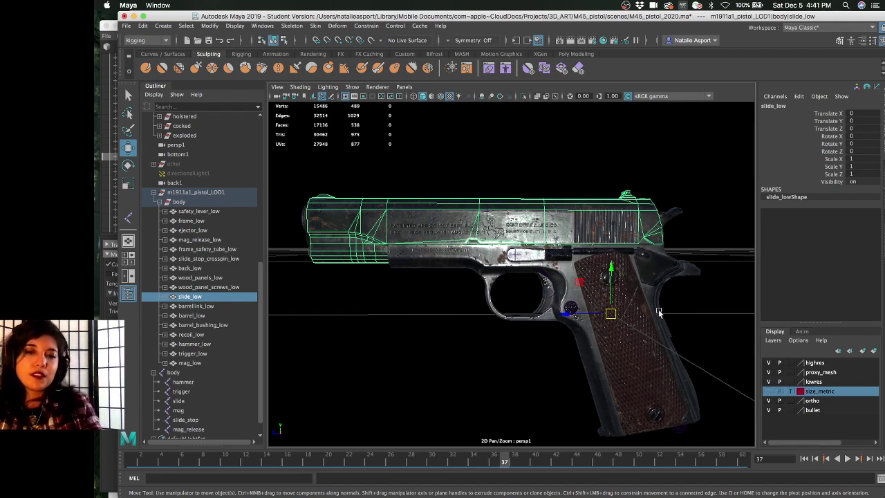
pyautogui.click(569, 345)
pyautogui.click(543, 228)
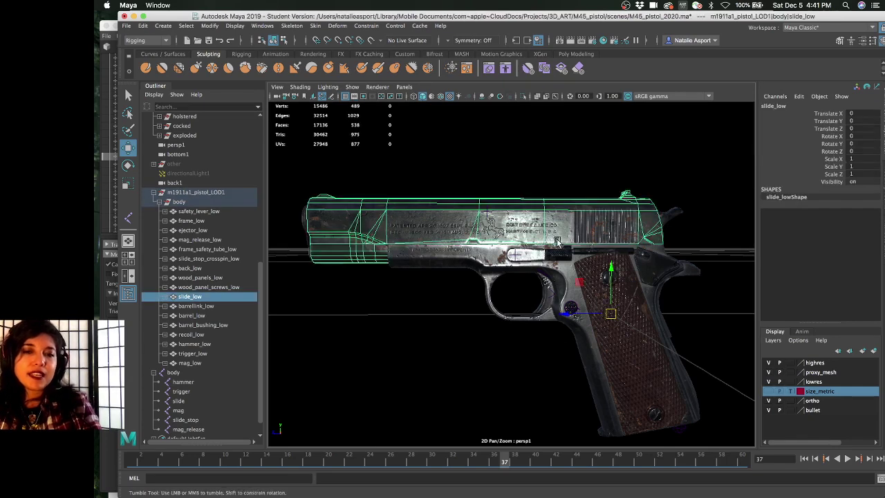
pyautogui.keyDown('alt'); pyautogui.moveTo(543, 232); pyautogui.dragTo(549, 265); pyautogui.keyUp('alt')
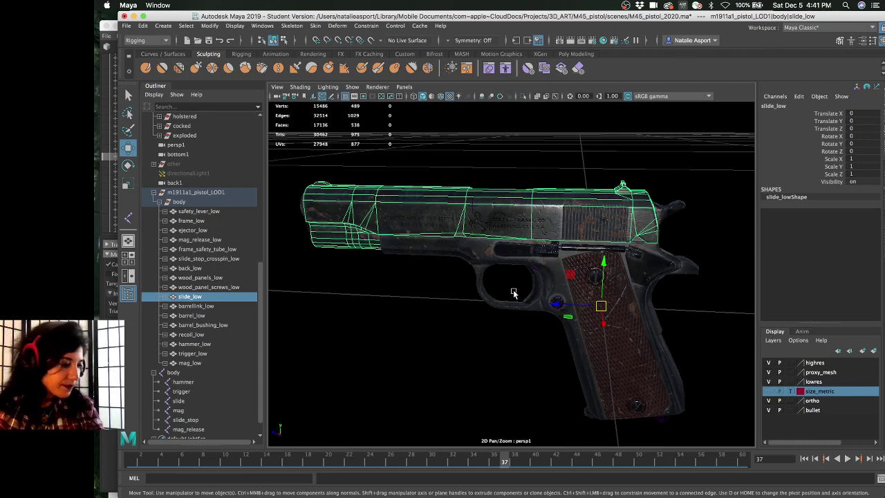
pyautogui.keyDown('alt'); pyautogui.moveTo(515, 294); pyautogui.dragTo(553, 278); pyautogui.keyUp('alt')
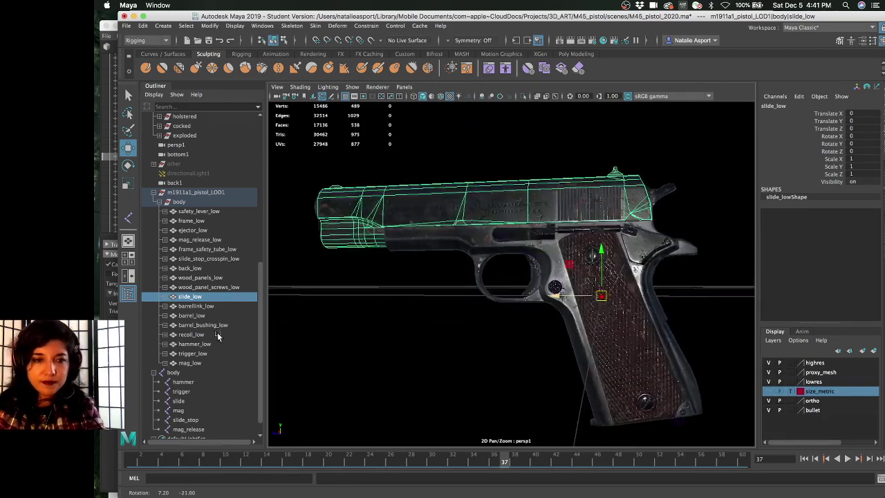
# Select the root body joint to show the joint hierarchy on the pistol and save the scene again
pyautogui.scroll(-1, 218, 360)
pyautogui.click(205, 356)
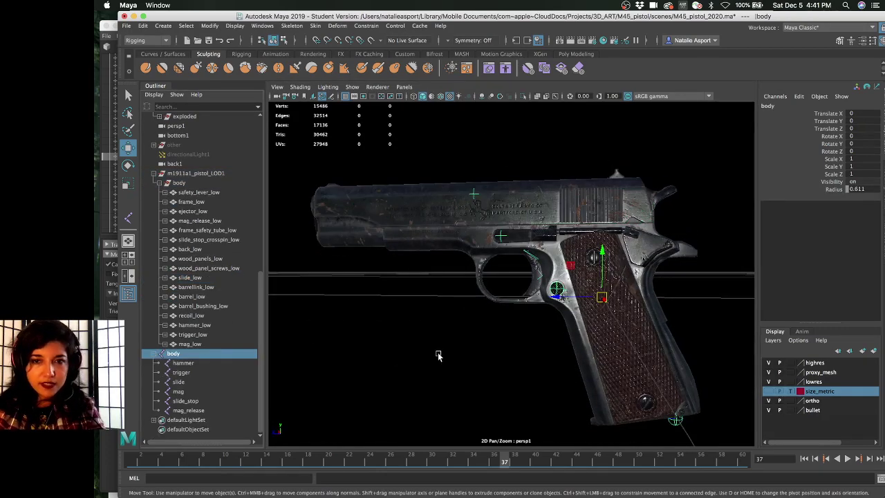
pyautogui.press('[')
pyautogui.press('super+s')
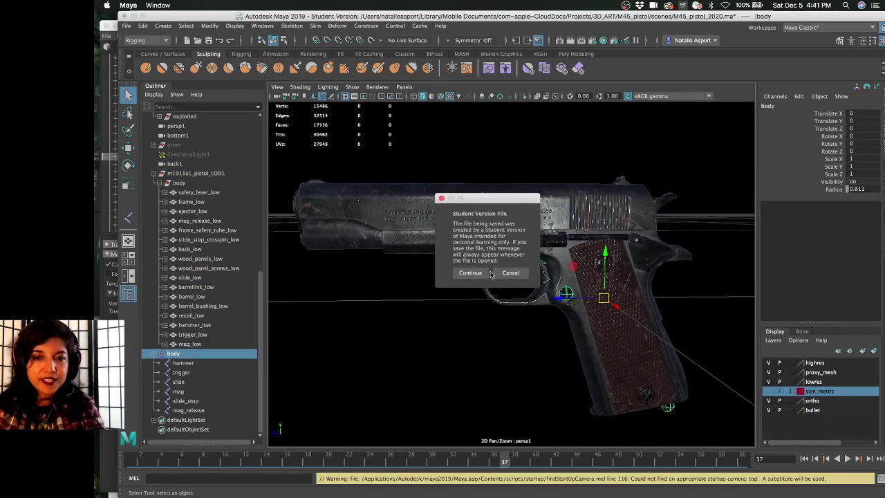
pyautogui.click(474, 275)
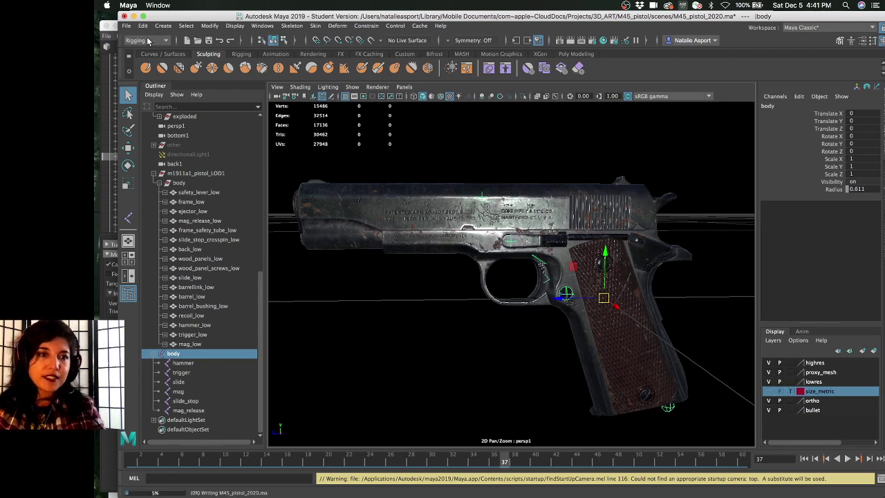
pyautogui.press('w')
pyautogui.press('super+Tab')
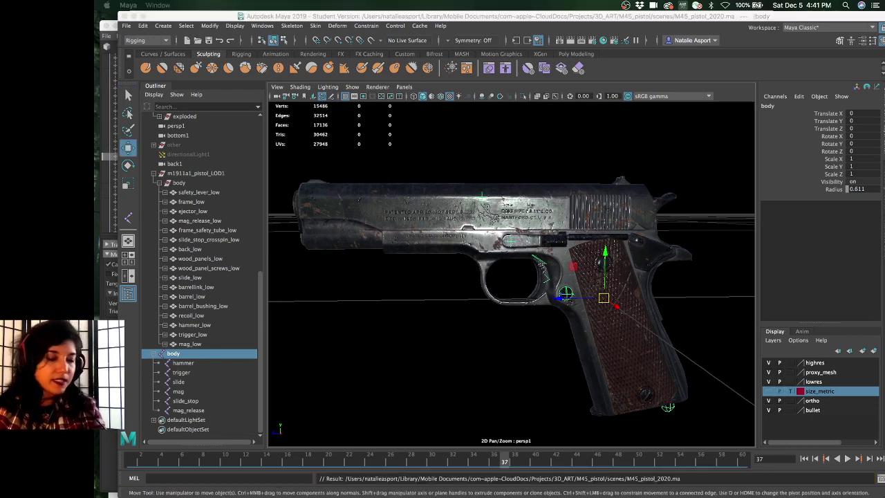
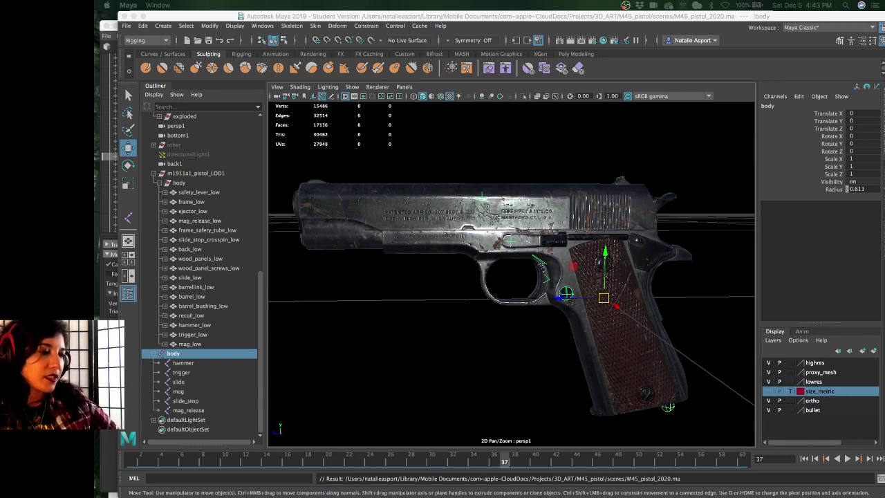
# Examine the pistol's slide, frame and grip from several angles, highlighting slide_low and the slide_stop joint
pyautogui.click(406, 17)
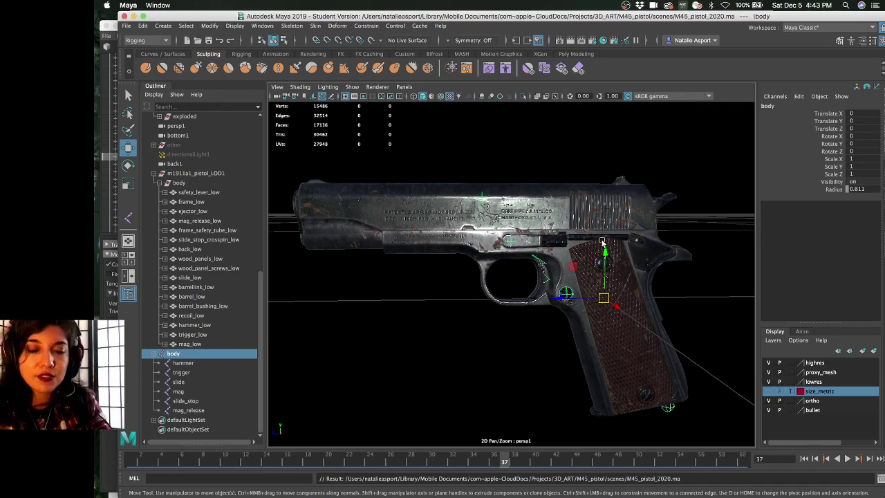
pyautogui.click(511, 320)
pyautogui.keyDown('alt'); pyautogui.moveTo(553, 299); pyautogui.dragTo(585, 292); pyautogui.keyUp('alt')
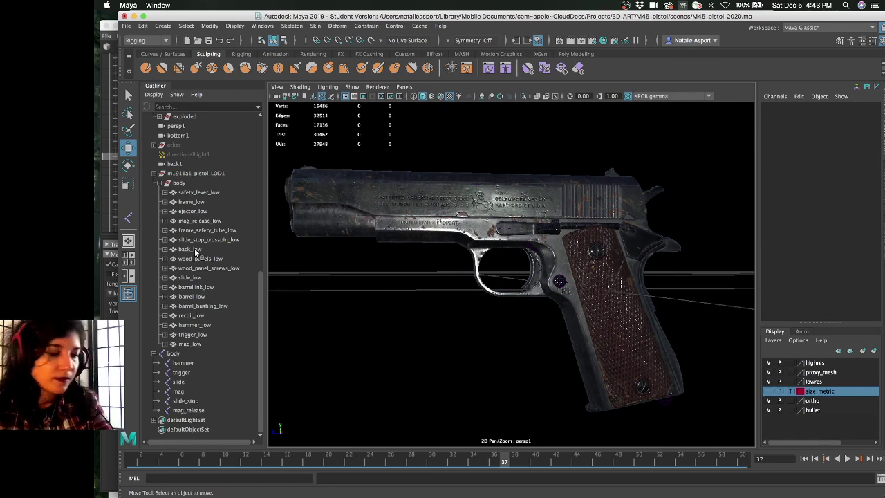
pyautogui.keyDown('alt'); pyautogui.moveTo(437, 279); pyautogui.dragTo(399, 249); pyautogui.keyUp('alt')
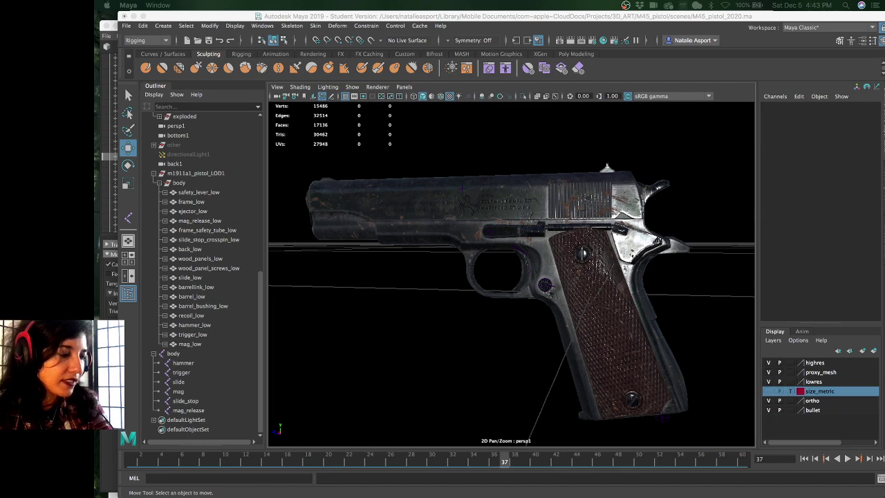
pyautogui.click(214, 19)
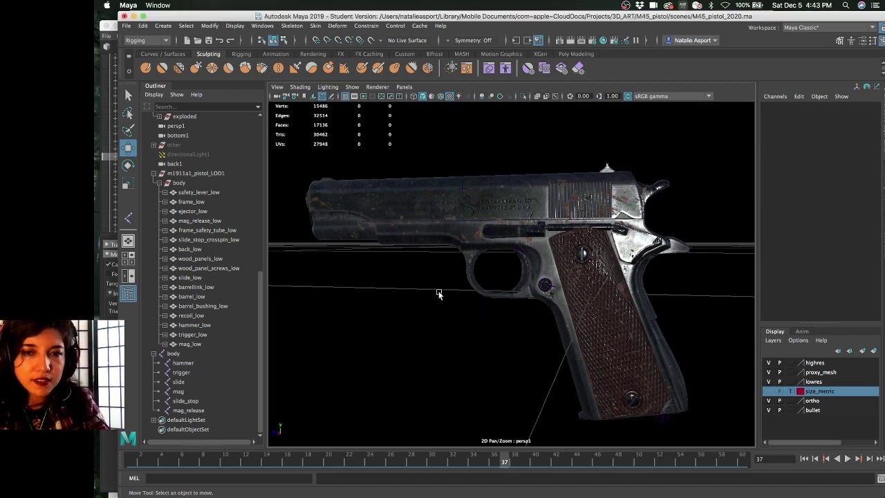
pyautogui.keyDown('alt'); pyautogui.moveTo(439, 294); pyautogui.dragTo(456, 290); pyautogui.keyUp('alt')
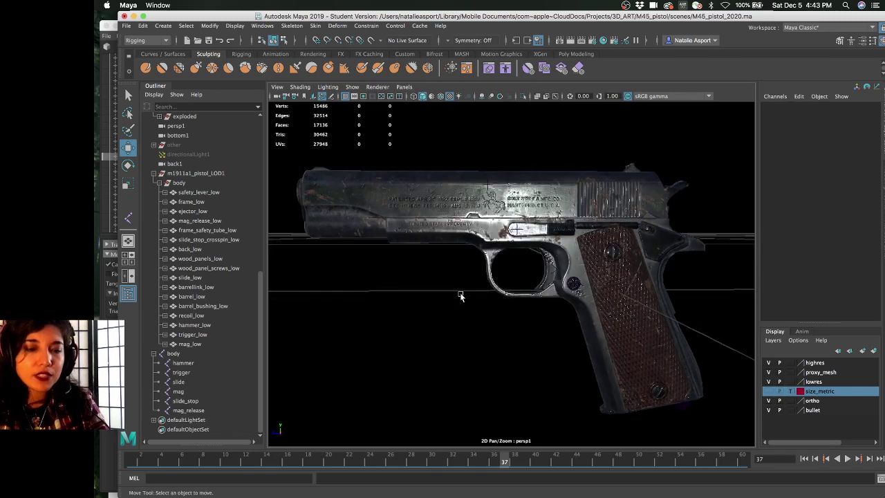
pyautogui.click(510, 217)
pyautogui.keyDown('alt'); pyautogui.moveTo(510, 217); pyautogui.dragTo(503, 245); pyautogui.keyUp('alt')
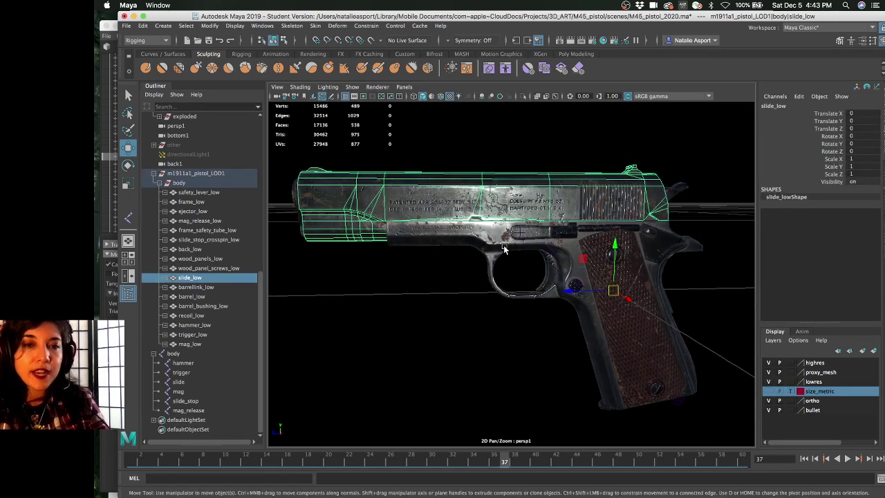
pyautogui.click(466, 279)
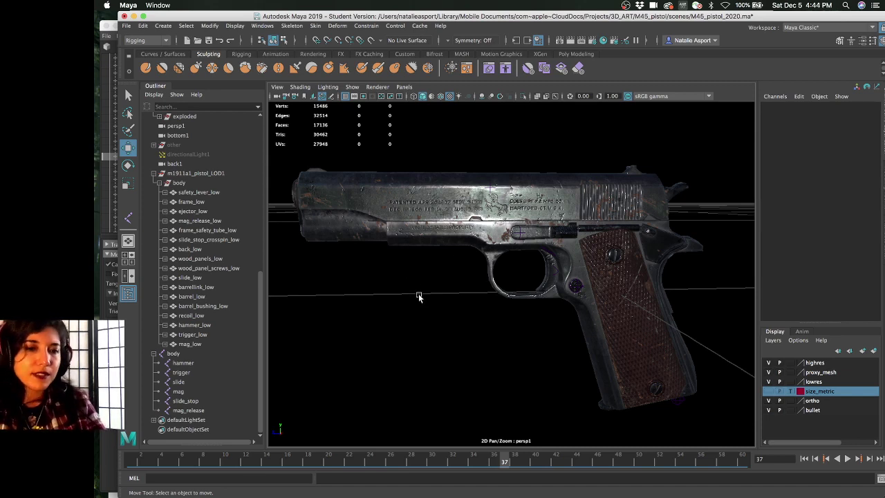
pyautogui.keyDown('alt'); pyautogui.moveTo(531, 301); pyautogui.dragTo(452, 286); pyautogui.keyUp('alt')
pyautogui.click(543, 226)
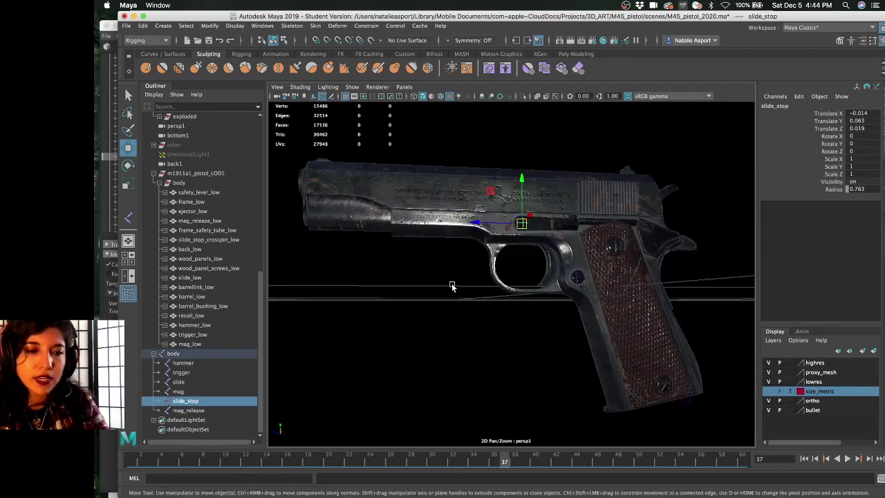
# Select all the pistol meshes from safety_lever_low to mag_low and save the scene, accepting the student version notice
pyautogui.click(202, 355)
pyautogui.click(199, 344)
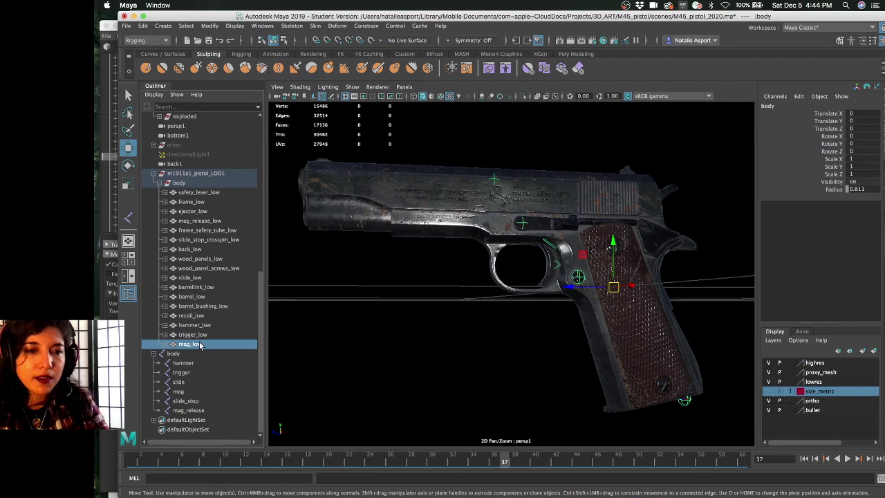
pyautogui.keyDown('shift'); pyautogui.click(207, 197); pyautogui.keyUp('shift')
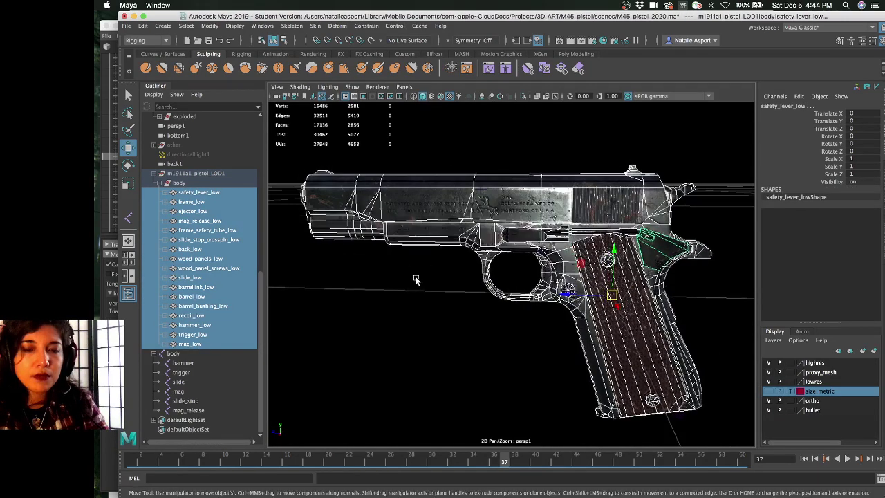
pyautogui.press('super+s')
pyautogui.click(465, 277)
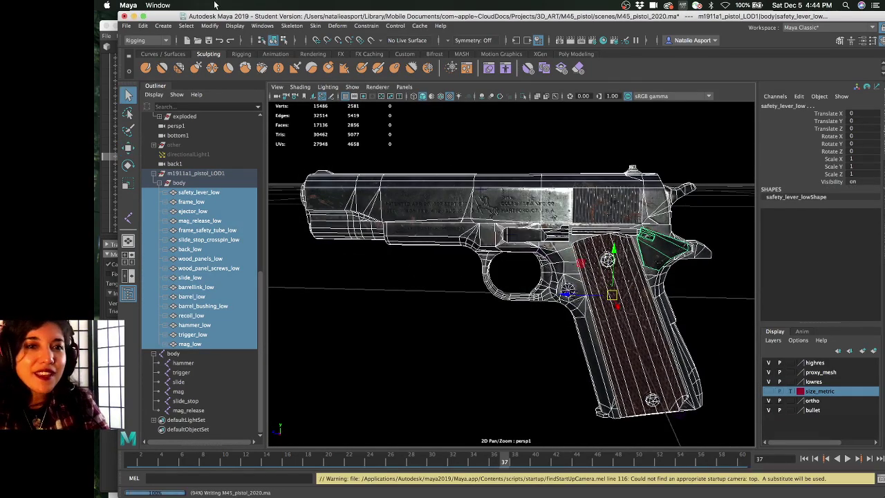
pyautogui.keyDown('ctrl'); pyautogui.click(193, 353); pyautogui.keyUp('ctrl')
pyautogui.keyDown('shift'); pyautogui.click(199, 402); pyautogui.keyUp('shift')
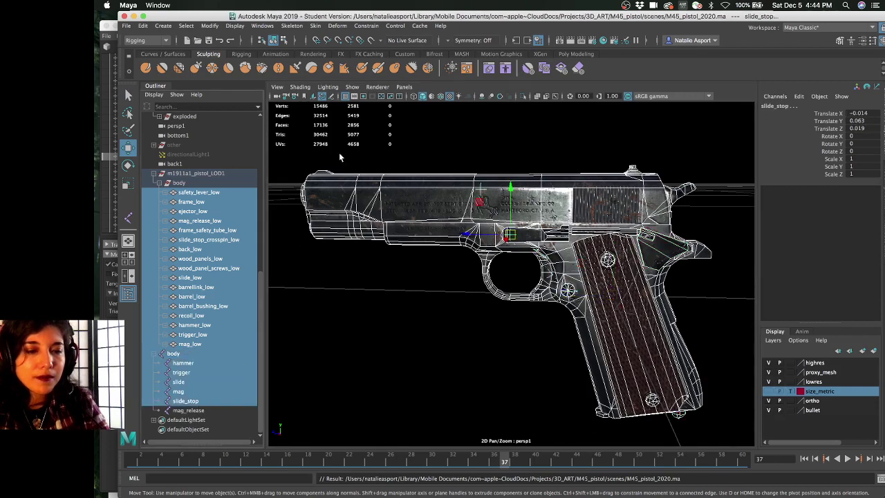
pyautogui.keyDown('shift'); pyautogui.click(200, 410); pyautogui.keyUp('shift')
pyautogui.click(311, 26)
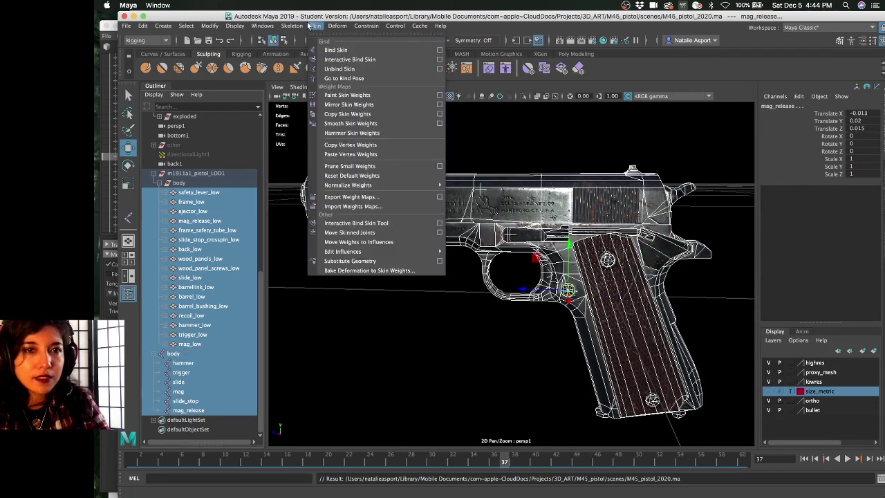
pyautogui.click(309, 26)
# Select all the low meshes together with the root body joint and its child joints, and bind the skin
pyautogui.moveTo(202, 197); pyautogui.dragTo(201, 345)
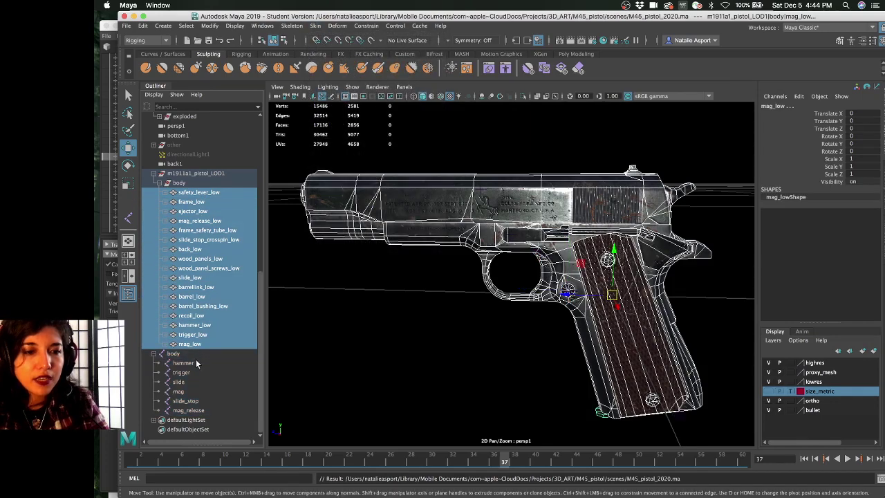
pyautogui.keyDown('shift'); pyautogui.click(196, 354); pyautogui.keyUp('shift')
pyautogui.keyDown('shift'); pyautogui.click(197, 410); pyautogui.keyUp('shift')
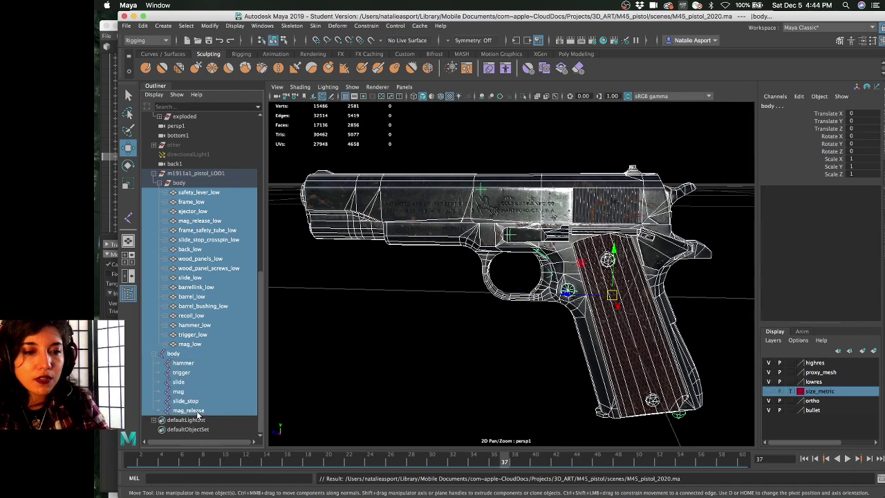
pyautogui.click(292, 27)
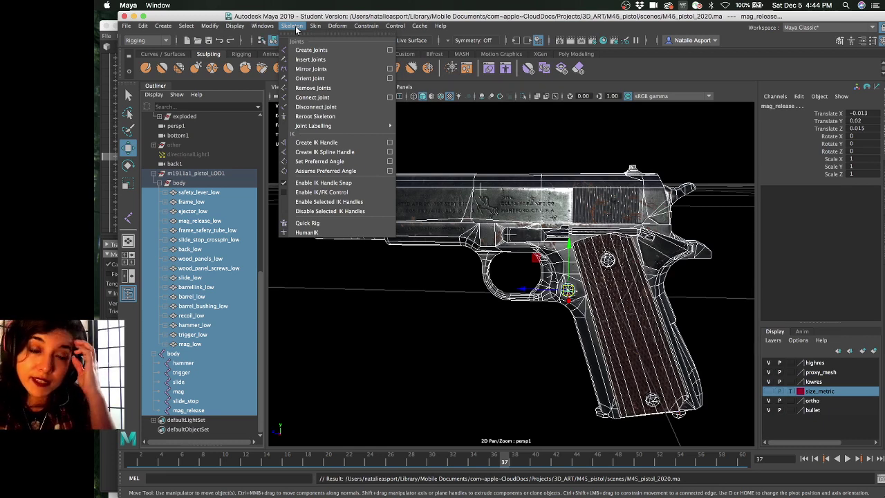
pyautogui.moveTo(316, 27)
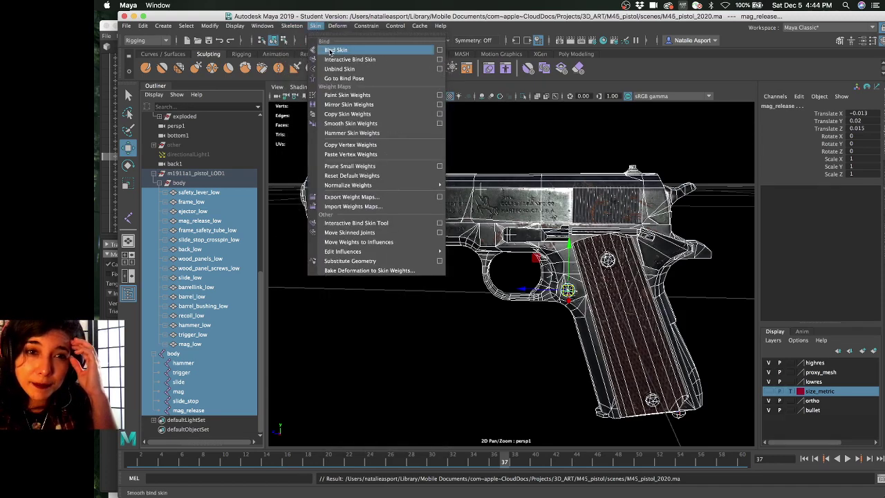
pyautogui.click(336, 50)
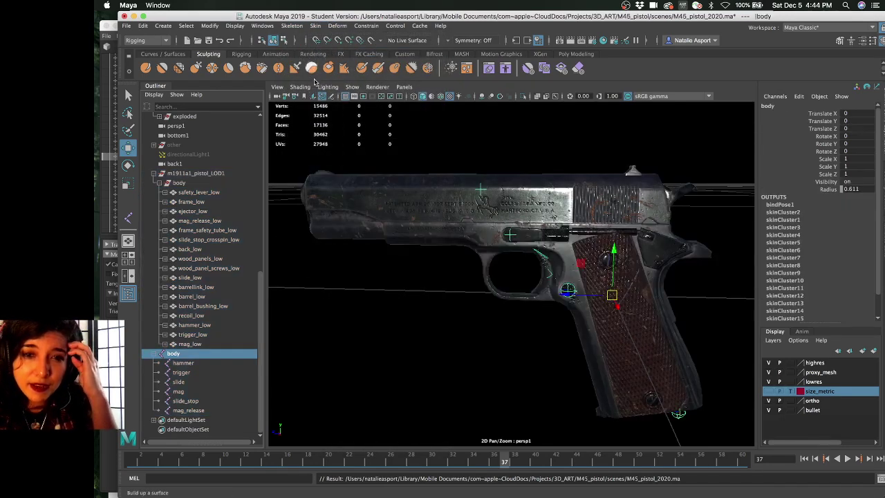
# Check the bound meshes one by one for their skin cluster inputs, including frame_low, wood_panels_low and trigger_low
pyautogui.click(221, 268)
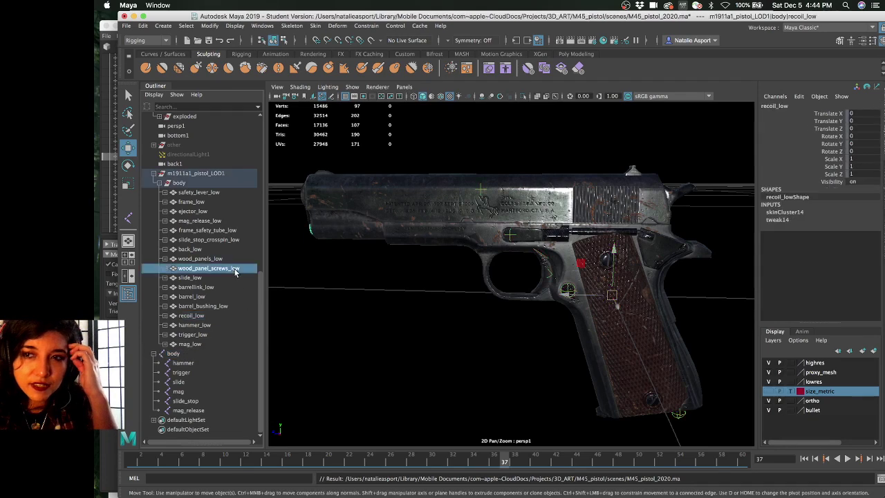
pyautogui.click(239, 239)
pyautogui.click(241, 201)
pyautogui.click(241, 192)
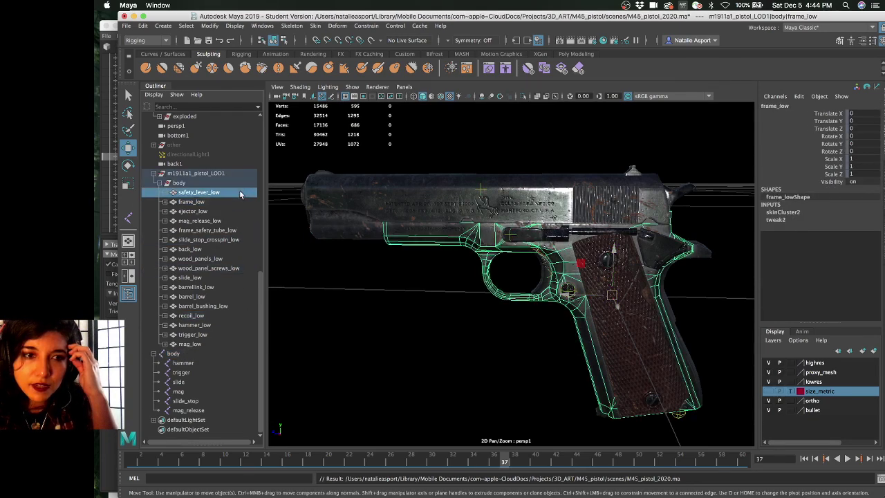
pyautogui.click(242, 221)
pyautogui.click(242, 259)
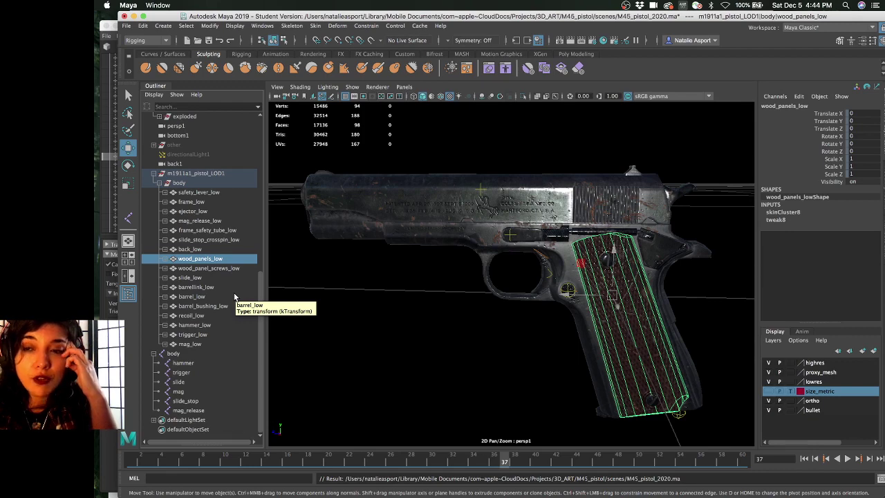
pyautogui.click(219, 335)
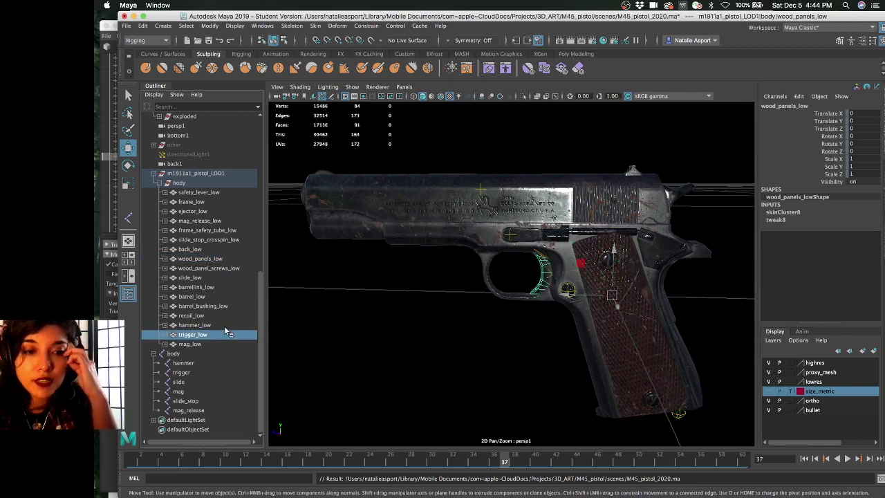
# Try moving the trigger joint to test how it deforms the bound meshes, and undo the move
pyautogui.click(210, 363)
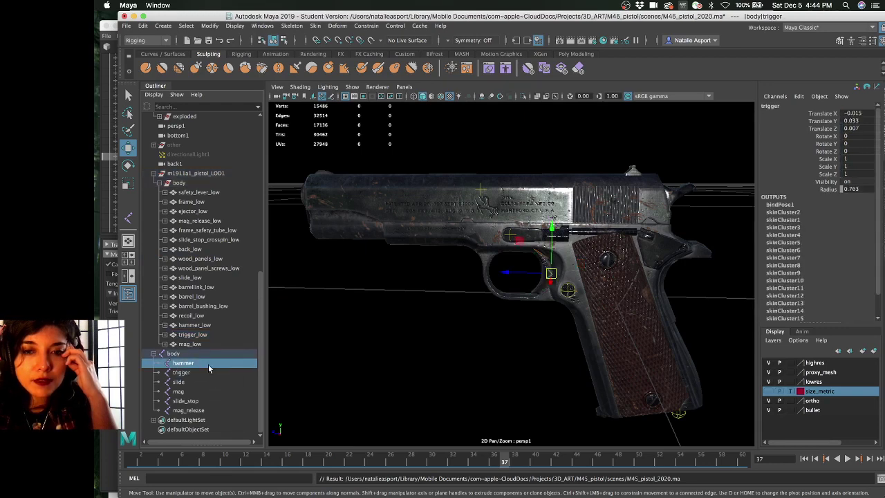
pyautogui.click(192, 372)
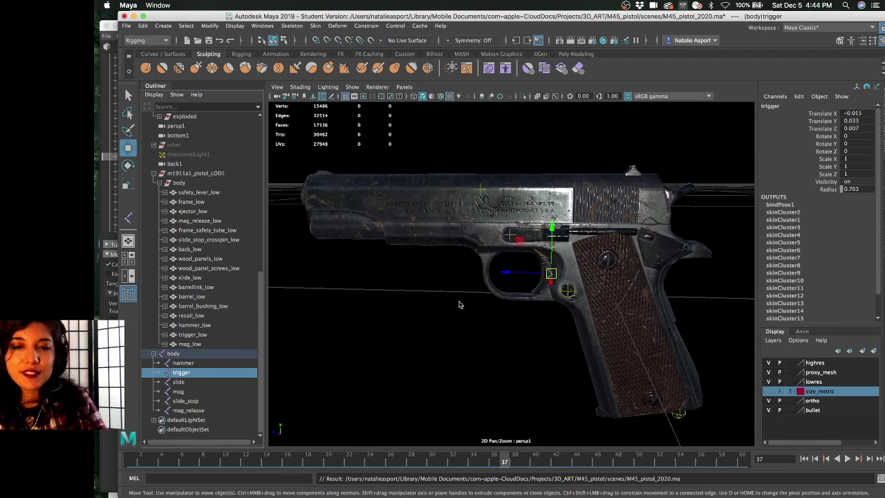
pyautogui.click(182, 401)
pyautogui.click(201, 374)
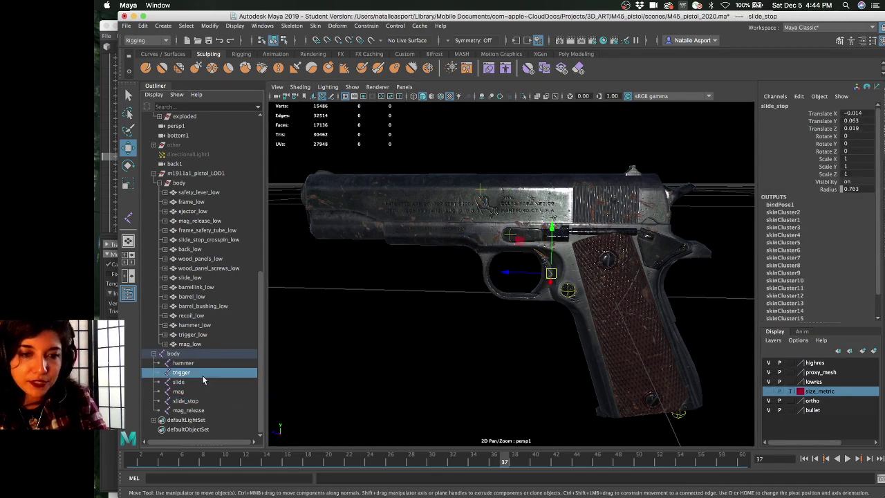
pyautogui.moveTo(551, 272); pyautogui.dragTo(540, 299)
pyautogui.press('super+z')
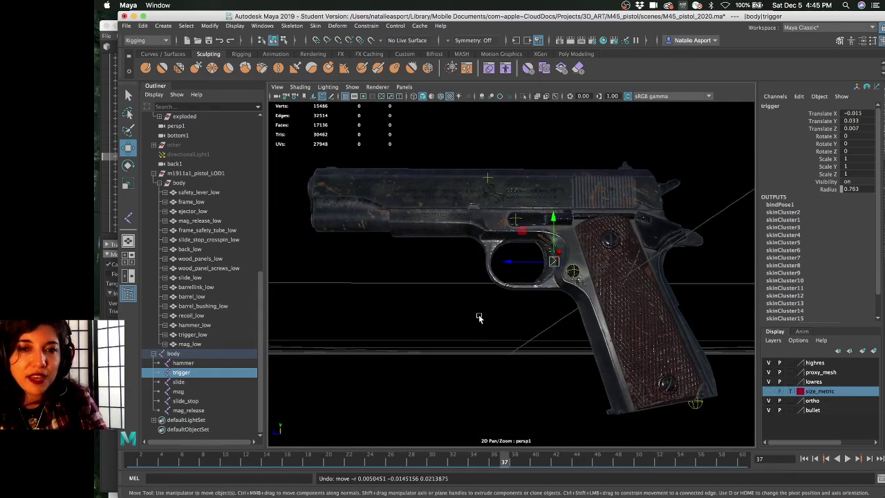
pyautogui.keyDown('alt'); pyautogui.moveTo(476, 314); pyautogui.dragTo(469, 312); pyautogui.keyUp('alt')
# Try moving the slide joint away from the pistol to test its influence on the meshes, and undo the move
pyautogui.click(192, 379)
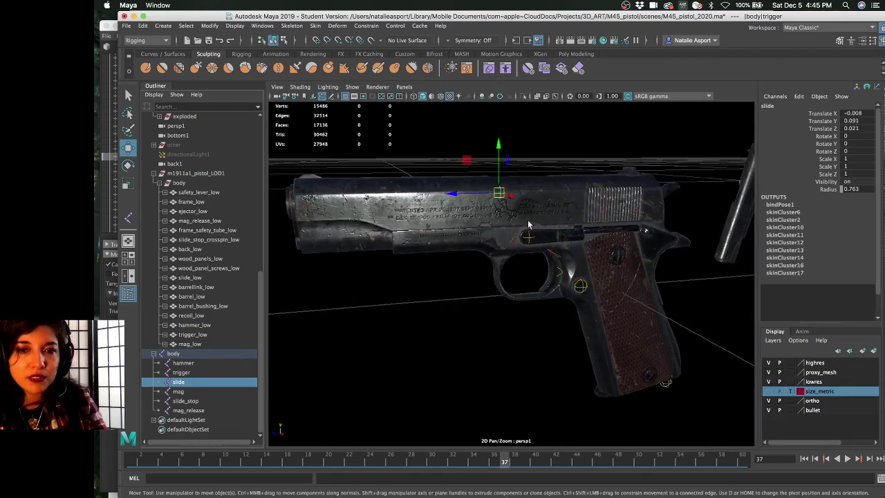
pyautogui.moveTo(499, 197); pyautogui.dragTo(487, 144)
pyautogui.keyDown('alt'); pyautogui.moveTo(522, 235); pyautogui.dragTo(507, 235); pyautogui.keyUp('alt')
pyautogui.press('super+z')
# Try moving the mag joint at the base of the grip to test its skin influence, and undo the move
pyautogui.keyDown('alt'); pyautogui.moveTo(533, 328); pyautogui.dragTo(518, 304, button='middle'); pyautogui.keyUp('alt')
pyautogui.click(657, 415)
pyautogui.moveTo(657, 414); pyautogui.dragTo(596, 363)
pyautogui.hotkey('ctrl', 'z')
# Try moving the slide_stop joint to test how it affects the nearby meshes, and undo the move
pyautogui.click(216, 400)
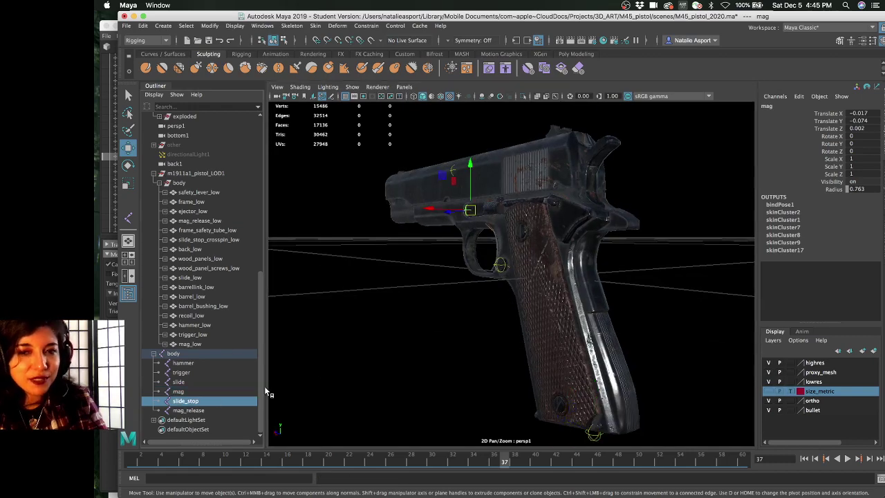
pyautogui.moveTo(475, 211); pyautogui.dragTo(490, 224)
pyautogui.hotkey('ctrl', 'z')
pyautogui.hotkey('ctrl', 'z')
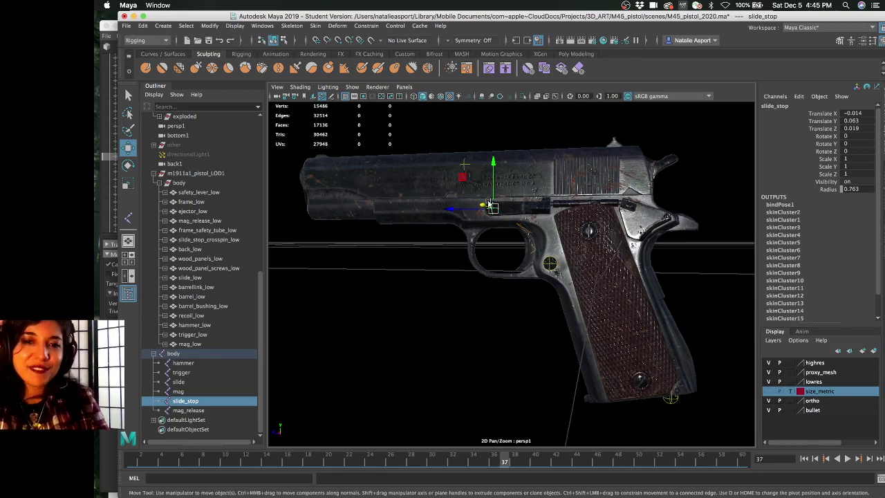
# Test the slide joint's deformation once more by moving it, and restore its position
pyautogui.click(445, 166)
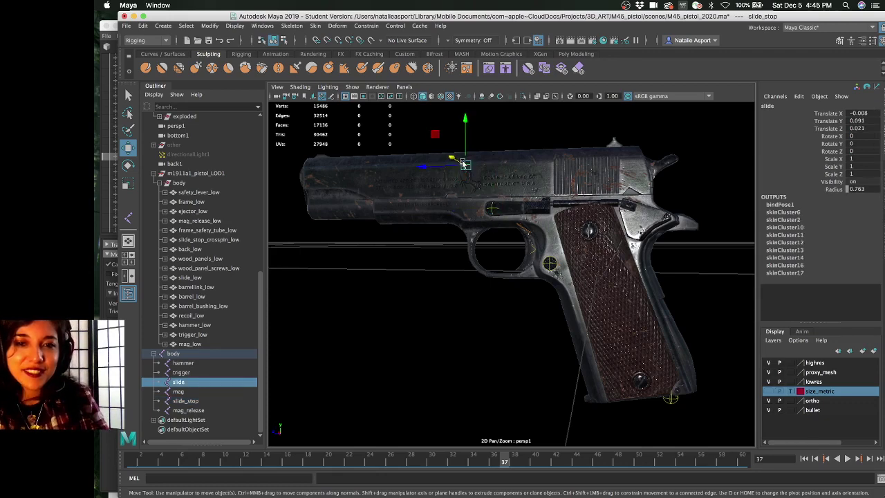
pyautogui.moveTo(463, 162); pyautogui.dragTo(495, 206)
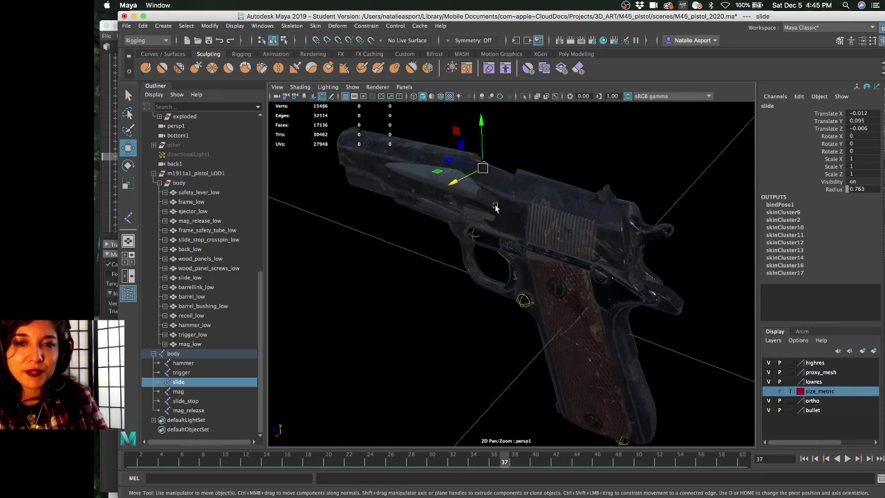
pyautogui.press('super+z')
pyautogui.keyDown('alt'); pyautogui.moveTo(426, 207); pyautogui.dragTo(532, 225); pyautogui.keyUp('alt')
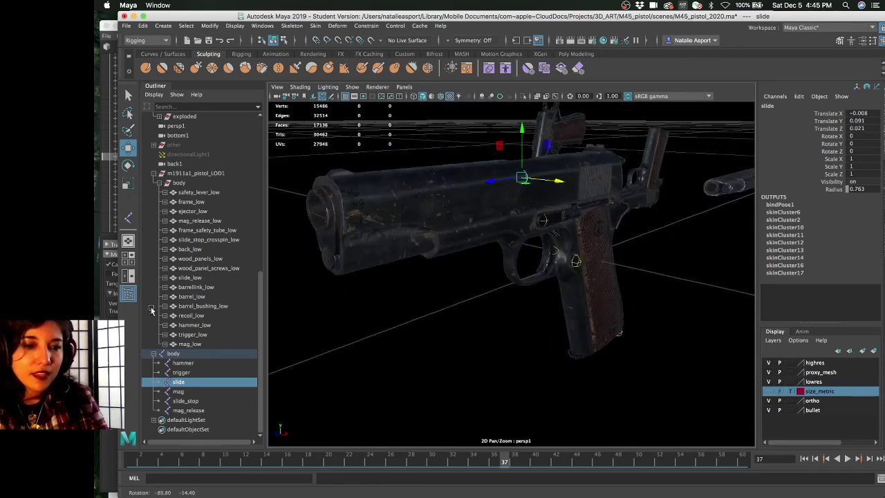
# Select the hammer joint under the root body and save the scene, accepting the student version notice
pyautogui.click(196, 365)
pyautogui.keyDown('alt'); pyautogui.moveTo(445, 313); pyautogui.dragTo(389, 325); pyautogui.keyUp('alt')
pyautogui.press('super+s')
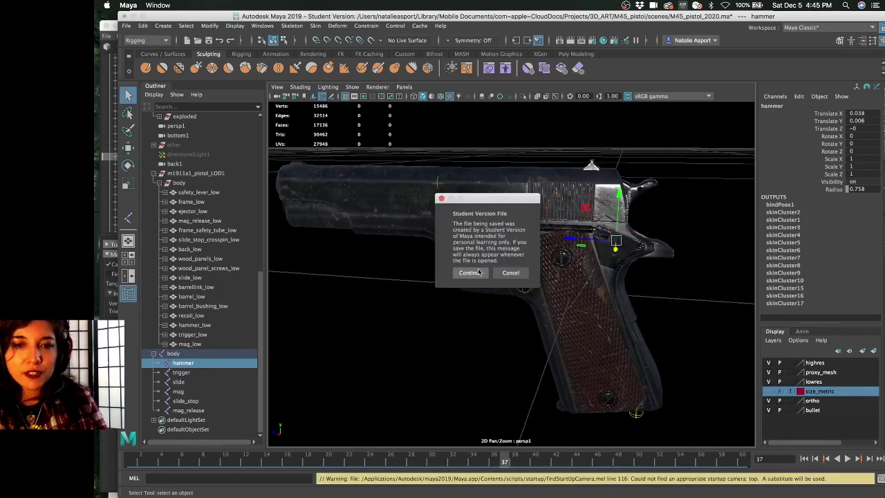
pyautogui.click(475, 272)
pyautogui.keyDown('alt'); pyautogui.moveTo(474, 270); pyautogui.dragTo(503, 252); pyautogui.keyUp('alt')
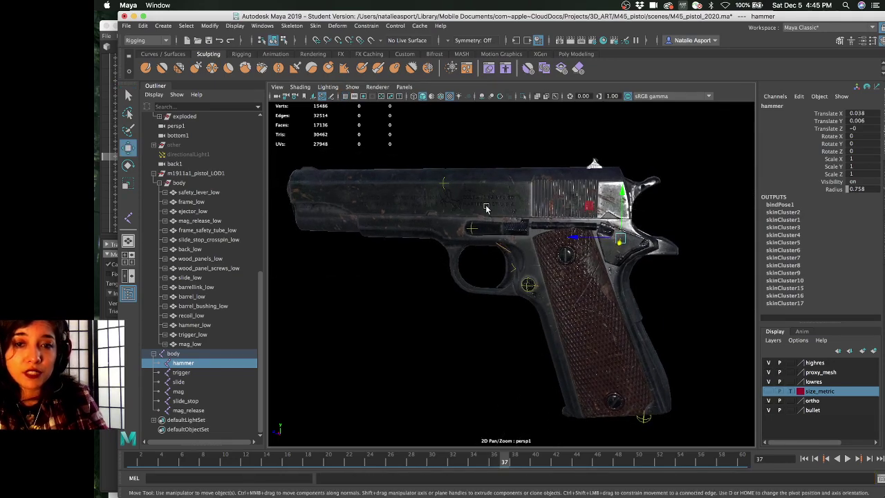
pyautogui.keyDown('alt'); pyautogui.moveTo(487, 209); pyautogui.dragTo(486, 209); pyautogui.keyUp('alt')
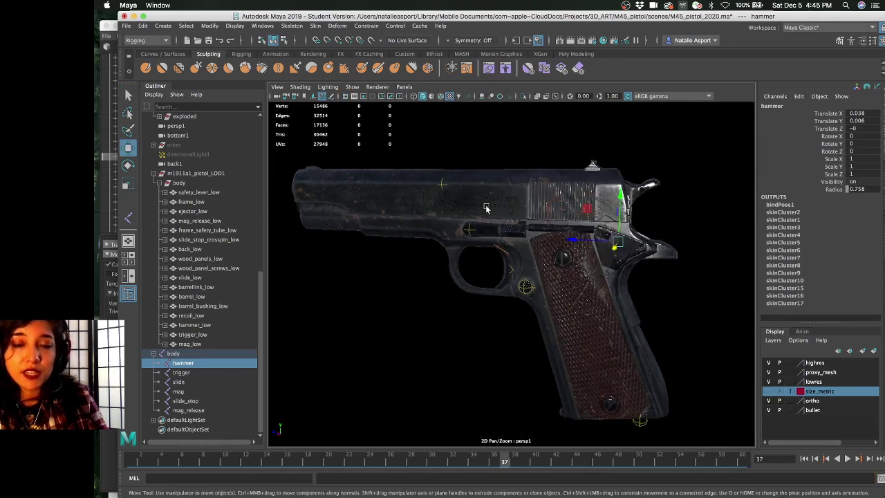
# Examine how the slide joint sits relative to the slide_low mesh from the side and from below
pyautogui.click(444, 183)
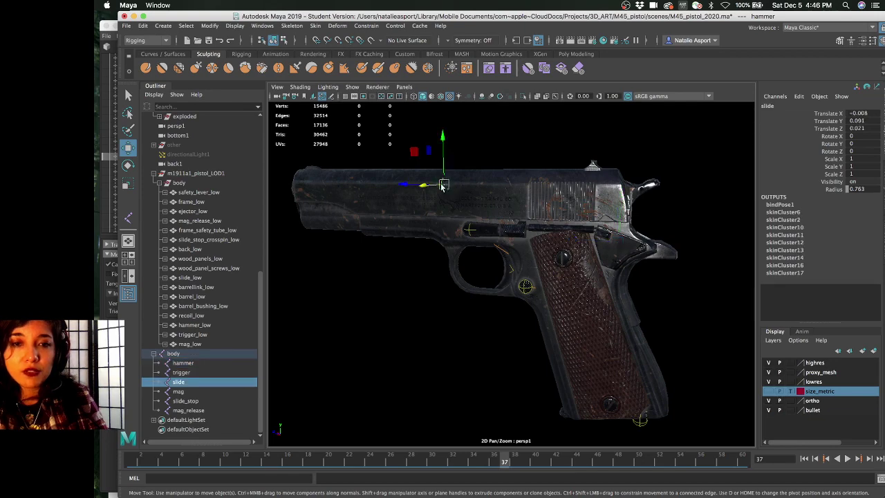
pyautogui.click(482, 187)
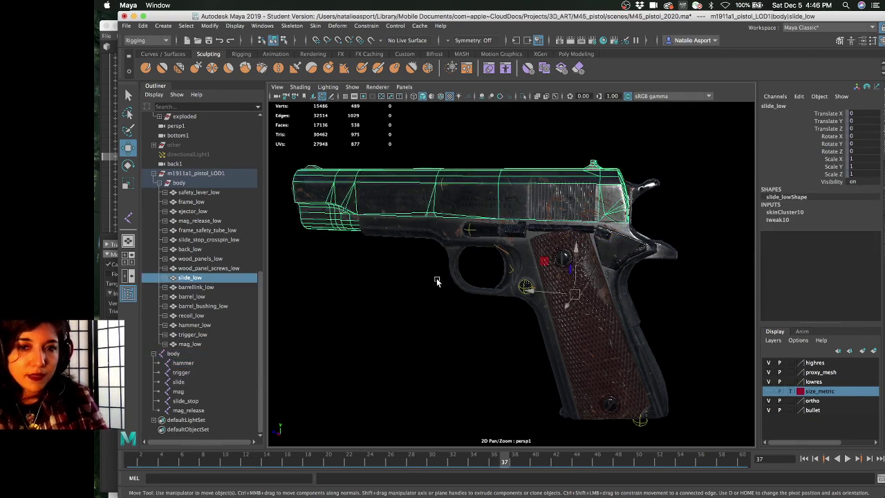
pyautogui.keyDown('alt'); pyautogui.moveTo(436, 281); pyautogui.dragTo(450, 282); pyautogui.keyUp('alt')
pyautogui.click(449, 189)
pyautogui.keyDown('alt'); pyautogui.moveTo(458, 212); pyautogui.dragTo(485, 219); pyautogui.keyUp('alt')
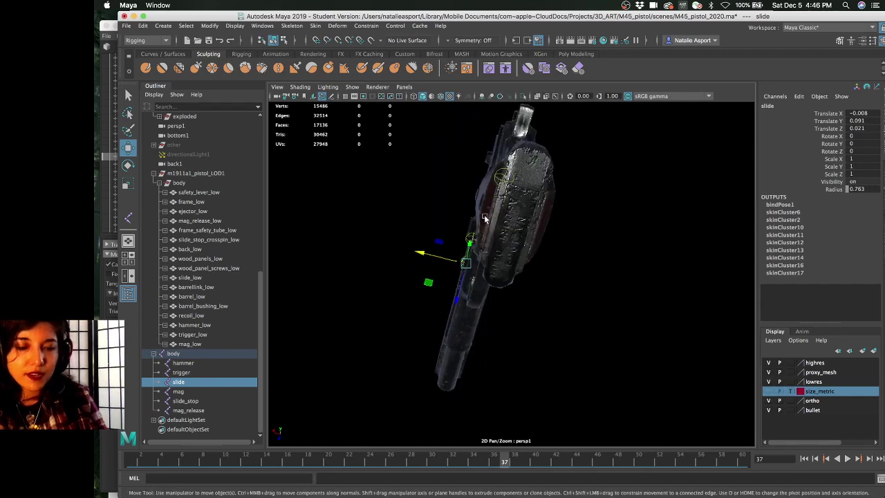
# Undo the recent selections and joint tests back past the skin bind, leaving the low-poly meshes unbound from the joints
pyautogui.press('z')
pyautogui.press('z')
pyautogui.press('z')
pyautogui.press('z')
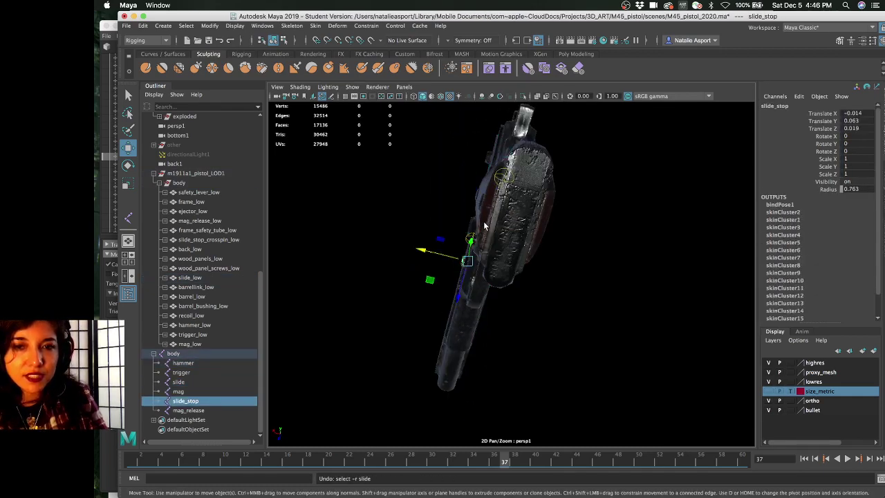
pyautogui.press('z')
pyautogui.press('z')
pyautogui.press('z')
pyautogui.press('z')
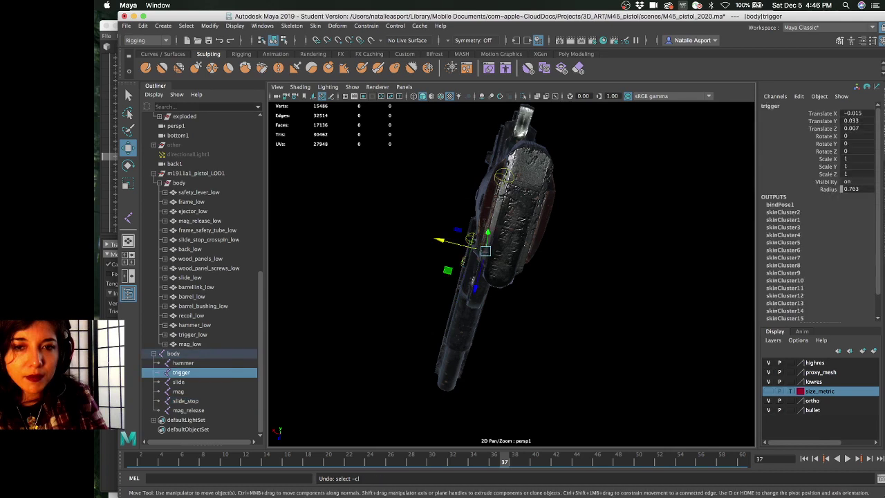
pyautogui.press('z')
pyautogui.press('z')
pyautogui.press('z')
pyautogui.press('z')
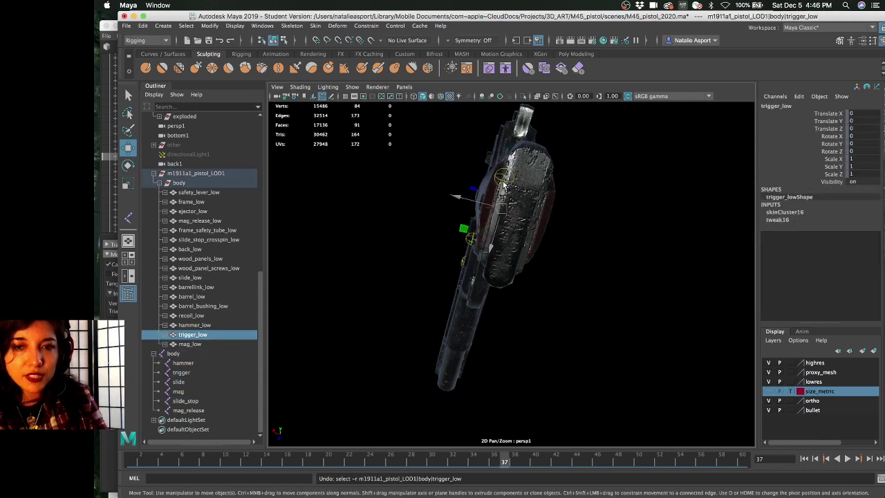
pyautogui.press('z')
pyautogui.press('z')
pyautogui.press('z')
pyautogui.press('z')
pyautogui.press('z')
pyautogui.press('z')
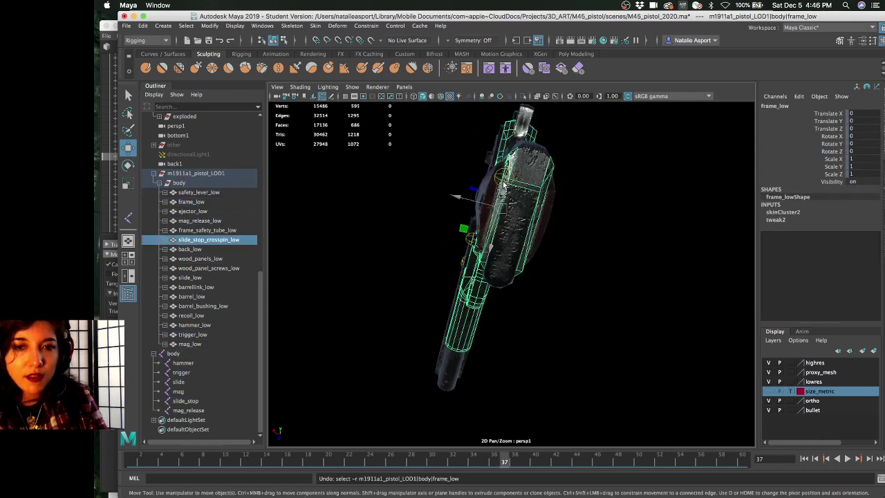
pyautogui.press('z')
pyautogui.press('z')
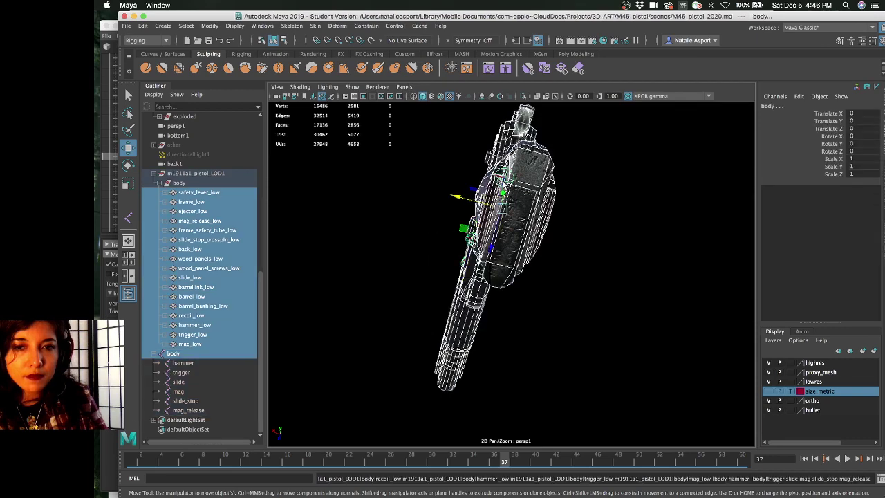
pyautogui.press('z')
pyautogui.press('z')
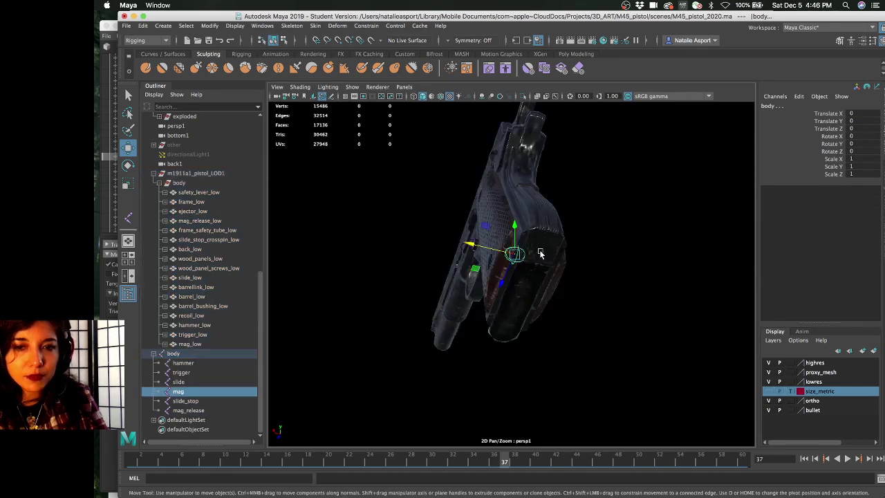
pyautogui.press('z')
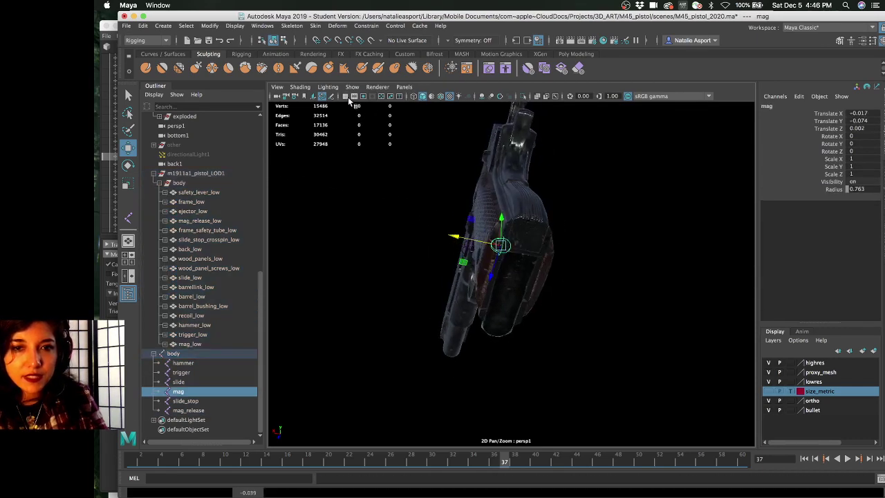
# Show the grid and snap the mag joint sideways onto its centre line, undoing the surplus sideways move
pyautogui.click(346, 96)
pyautogui.moveTo(484, 295); pyautogui.dragTo(524, 354, button='middle')
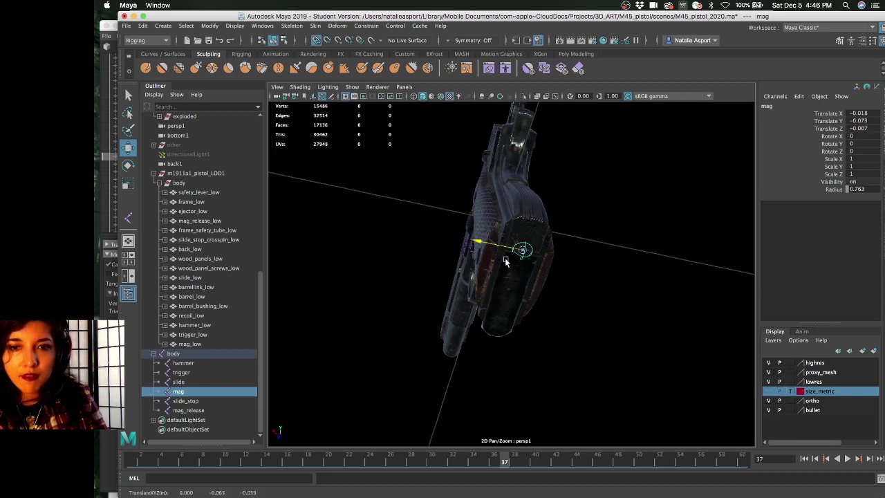
pyautogui.keyDown('alt'); pyautogui.moveTo(593, 254); pyautogui.dragTo(565, 197); pyautogui.keyUp('alt')
pyautogui.moveTo(588, 211); pyautogui.dragTo(567, 216, button='middle')
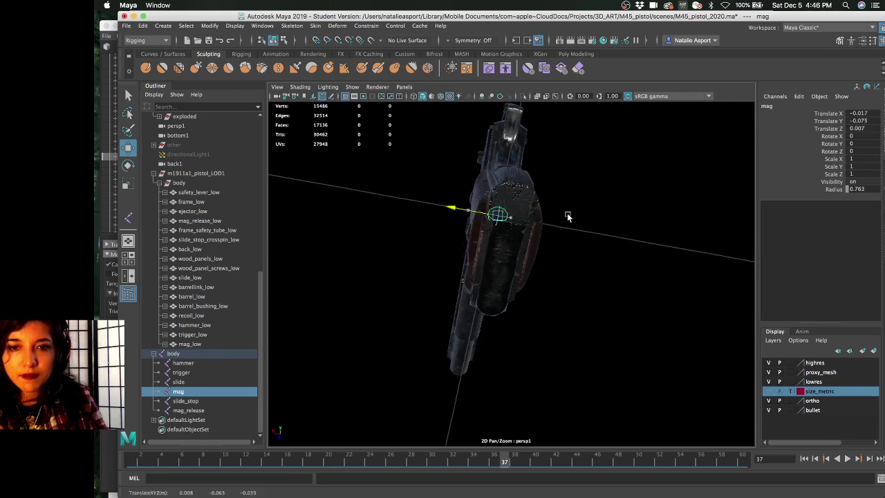
pyautogui.moveTo(567, 216)
pyautogui.keyDown('alt'); pyautogui.mouseDown()
pyautogui.moveTo(565, 208)
pyautogui.moveTo(571, 224)
pyautogui.mouseUp(); pyautogui.keyUp('alt')
pyautogui.moveTo(534, 239); pyautogui.dragTo(547, 239, button='middle')
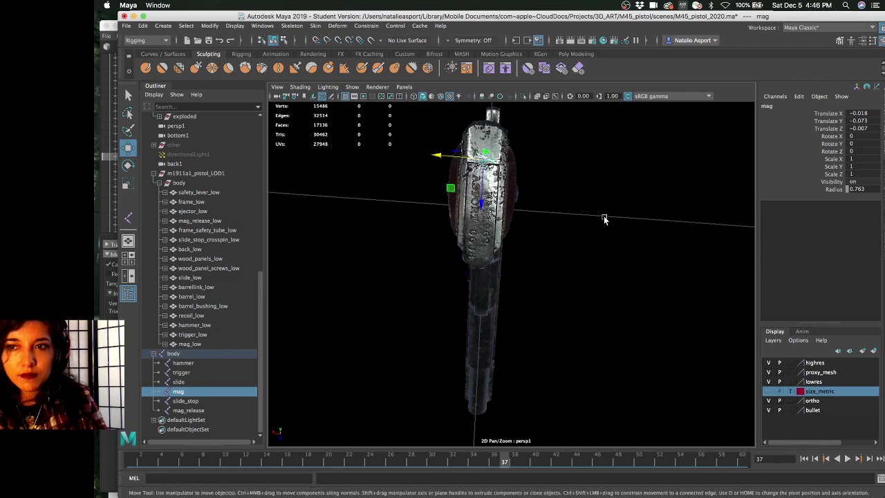
pyautogui.press('super+z')
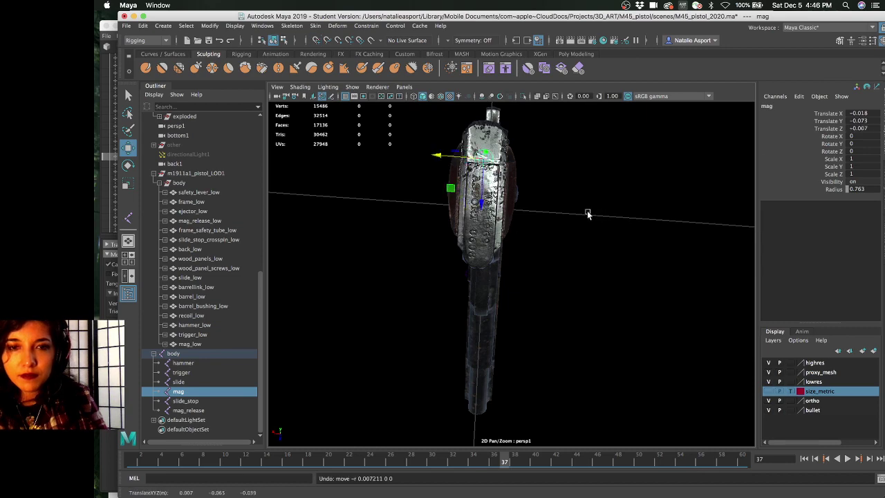
# Snap the hammer joint sideways to the pistol's centre line, and set its Translate Z to 0
pyautogui.keyDown('alt'); pyautogui.moveTo(587, 211); pyautogui.dragTo(650, 273); pyautogui.keyUp('alt')
pyautogui.click(215, 354)
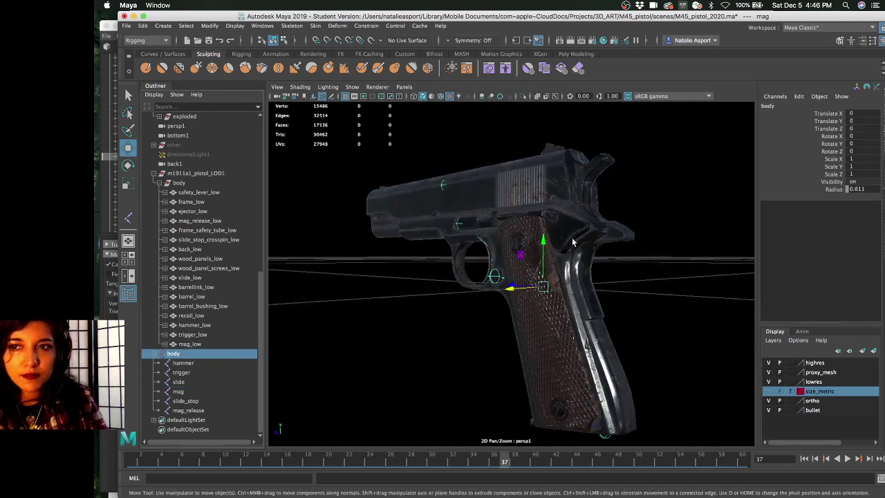
pyautogui.keyDown('alt'); pyautogui.moveTo(553, 208); pyautogui.dragTo(614, 261); pyautogui.keyUp('alt')
pyautogui.click(183, 363)
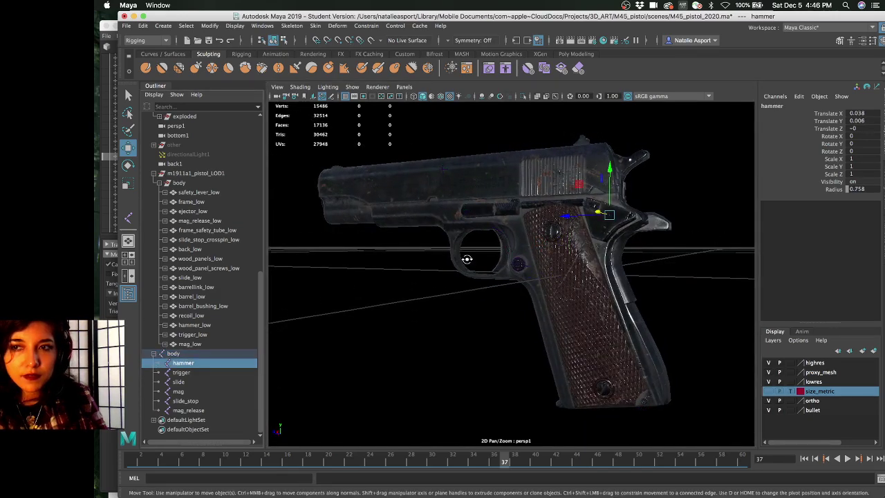
pyautogui.keyDown('alt'); pyautogui.moveTo(449, 269); pyautogui.dragTo(428, 269); pyautogui.keyUp('alt')
pyautogui.keyDown('alt'); pyautogui.moveTo(466, 307); pyautogui.dragTo(434, 304); pyautogui.keyUp('alt')
pyautogui.moveTo(467, 300); pyautogui.dragTo(477, 297, button='middle')
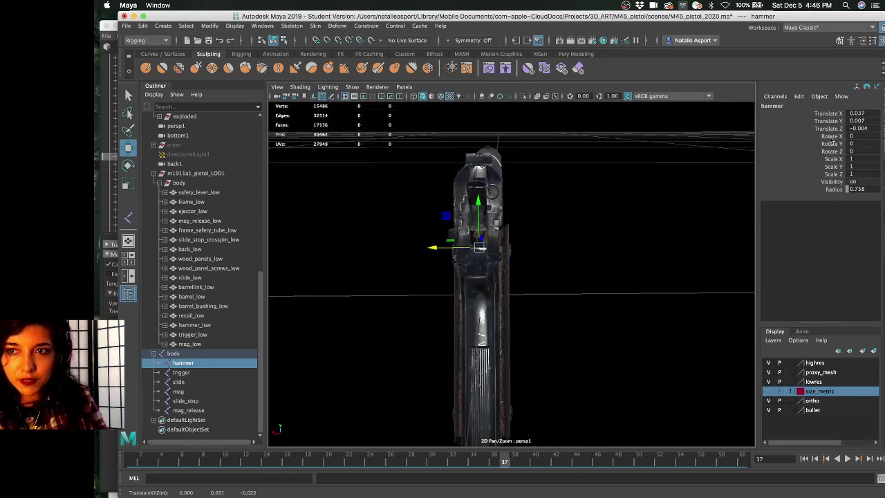
pyautogui.write('0')
pyautogui.press('Return')
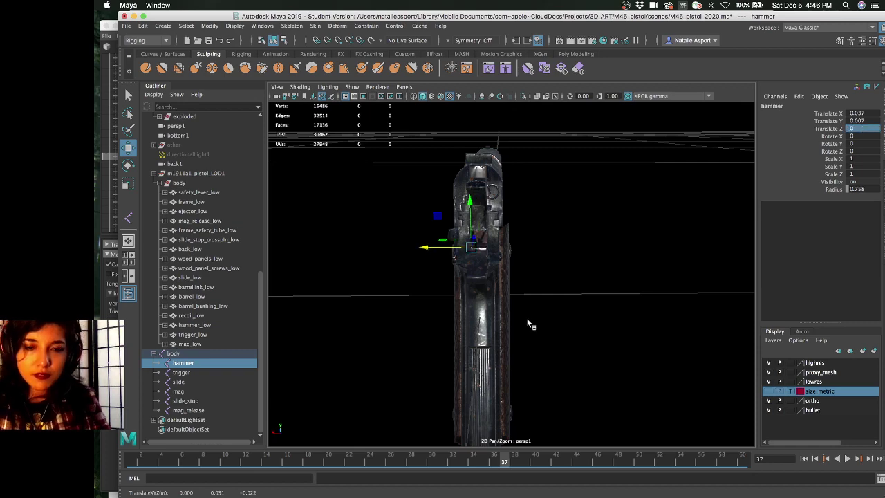
# Examine the root body's joint hierarchy from behind in wireframe and textured display to check its centring
pyautogui.keyDown('alt'); pyautogui.moveTo(529, 291); pyautogui.dragTo(622, 304); pyautogui.keyUp('alt')
pyautogui.click(207, 351)
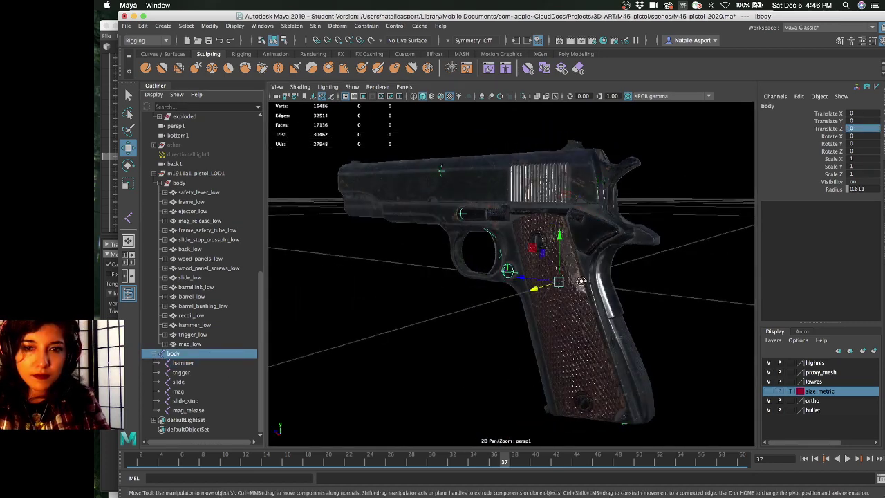
pyautogui.keyDown('alt'); pyautogui.moveTo(582, 281); pyautogui.dragTo(552, 312); pyautogui.keyUp('alt')
pyautogui.press('4')
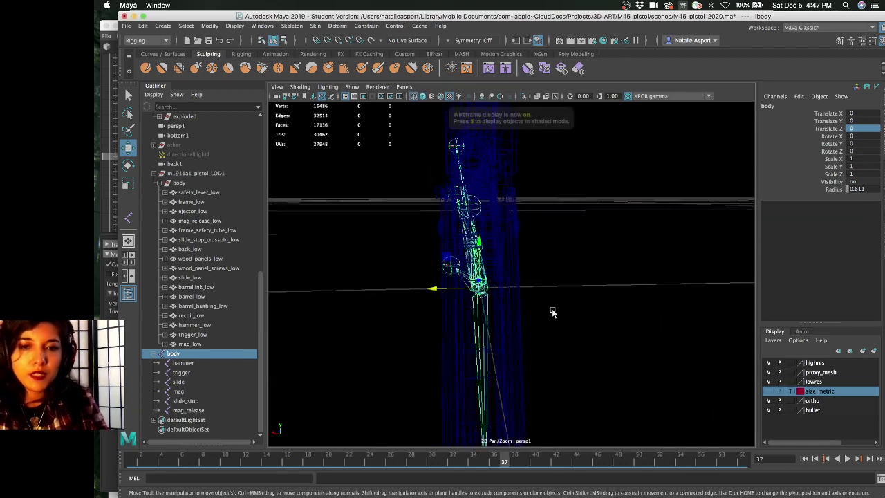
pyautogui.press('5')
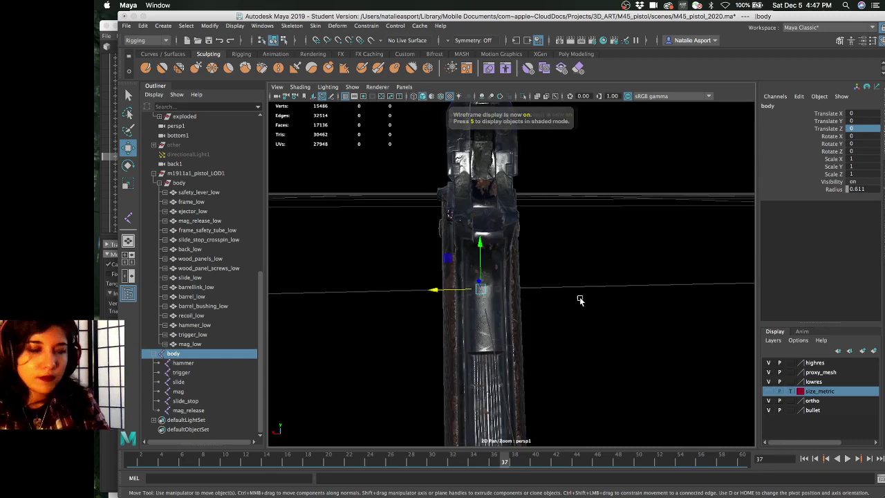
pyautogui.press('6')
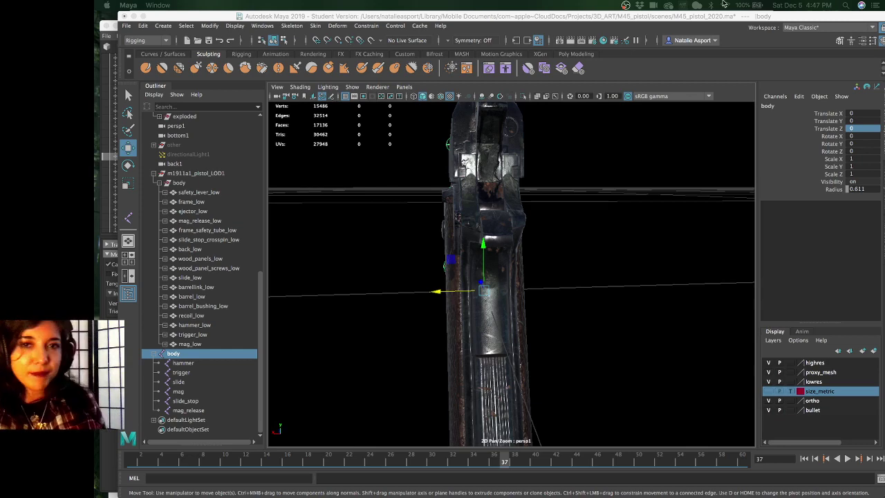
pyautogui.keyDown('alt'); pyautogui.moveTo(557, 200); pyautogui.dragTo(623, 238); pyautogui.keyUp('alt')
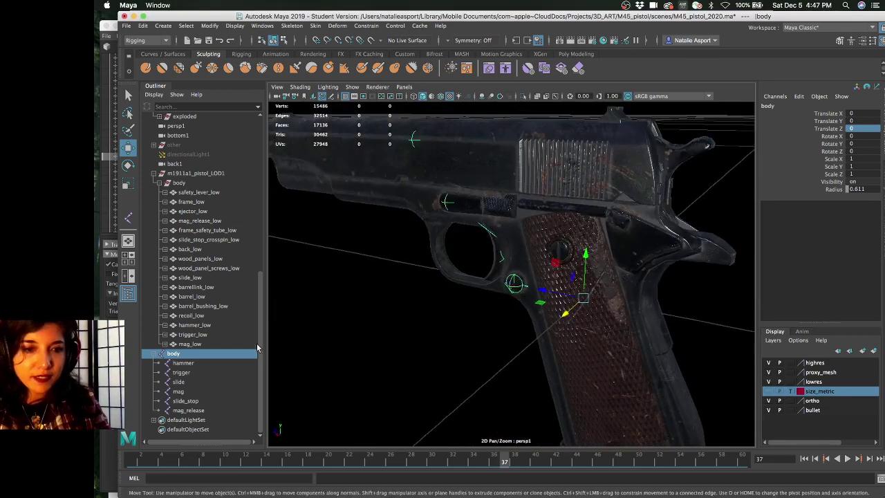
# Try snapping the hammer joint to the grid's centre line again, and reset its Translate Z to 0
pyautogui.click(217, 363)
pyautogui.keyDown('alt'); pyautogui.moveTo(443, 329); pyautogui.dragTo(426, 261); pyautogui.keyUp('alt')
pyautogui.click(424, 250)
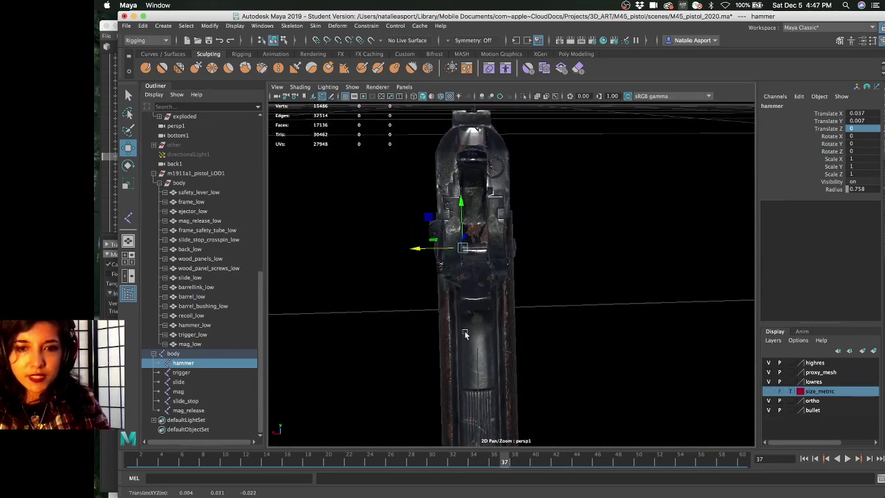
pyautogui.press('x')
pyautogui.moveTo(468, 333); pyautogui.dragTo(476, 330, button='middle')
pyautogui.keyDown('alt'); pyautogui.moveTo(496, 309); pyautogui.dragTo(526, 276); pyautogui.keyUp('alt')
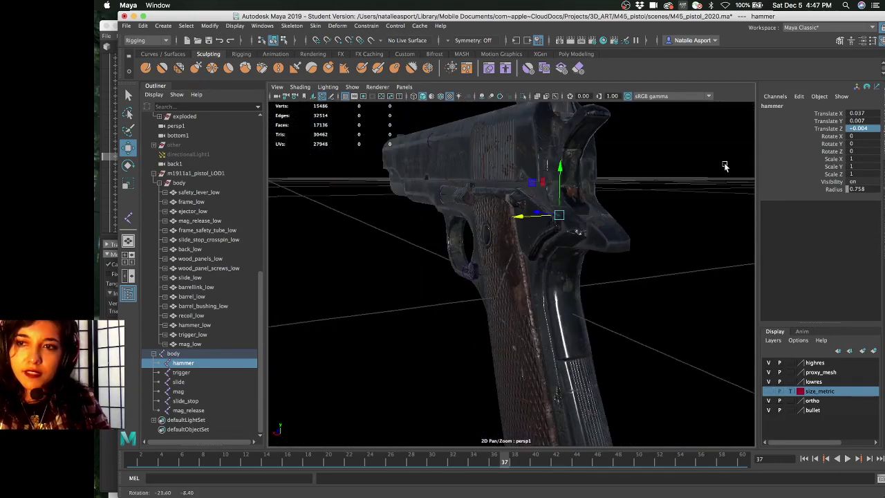
pyautogui.press('Return')
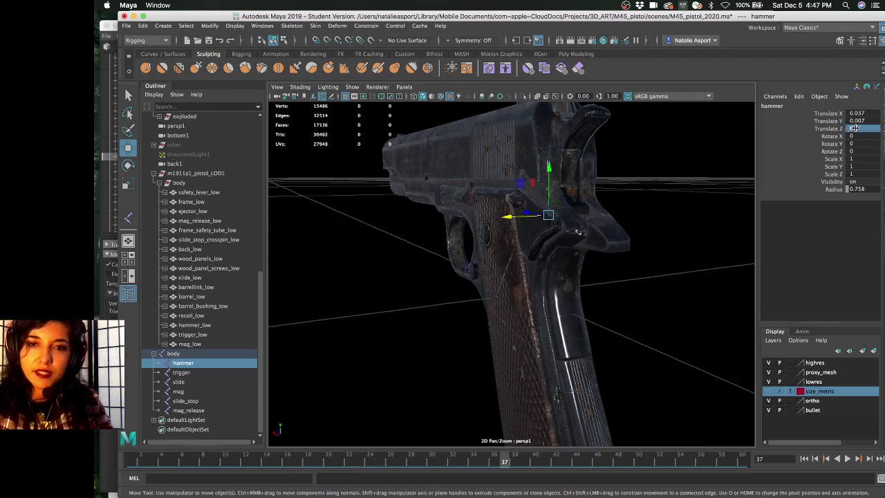
# Switch to wireframe display and unparent the hammer, trigger, slide, mag, slide_stop and mag_release joints from the root body
pyautogui.keyDown('alt'); pyautogui.moveTo(571, 250); pyautogui.dragTo(401, 332); pyautogui.keyUp('alt')
pyautogui.press('4')
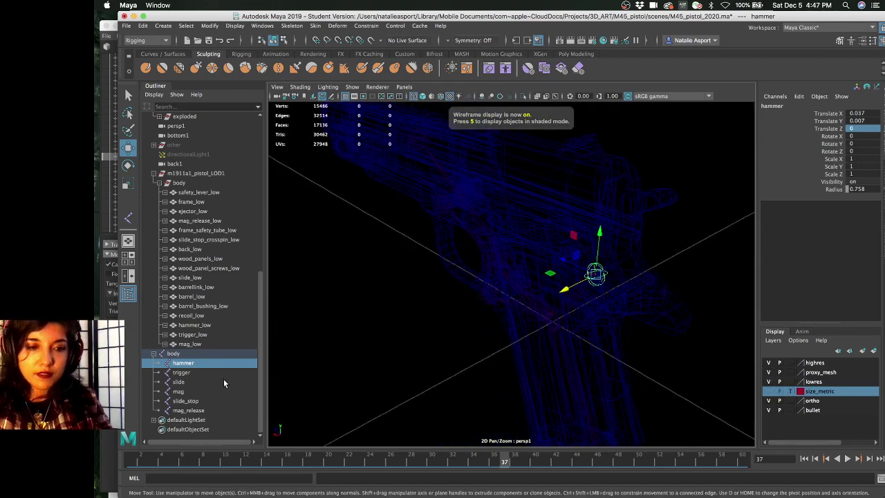
pyautogui.keyDown('shift'); pyautogui.click(194, 410); pyautogui.keyUp('shift')
pyautogui.hotkey('shift', 'p')
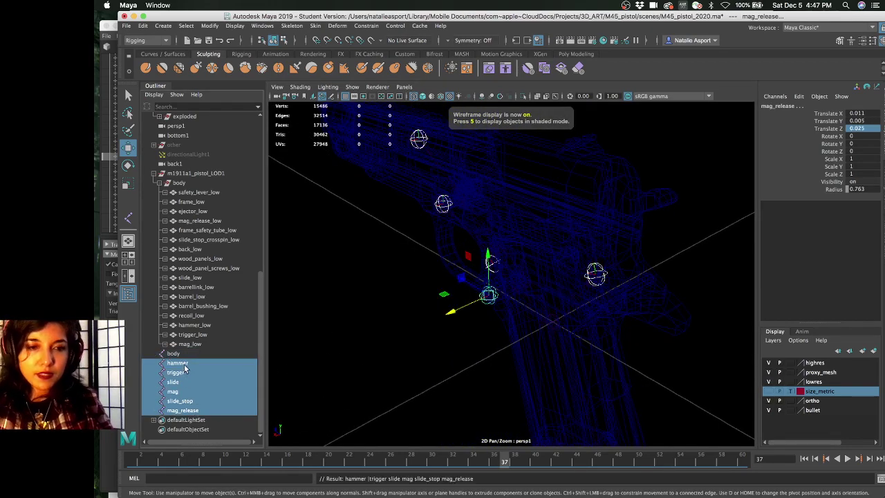
# Try setting the unparented hammer joint's Translate Z to 0, and undo the change
pyautogui.click(184, 365)
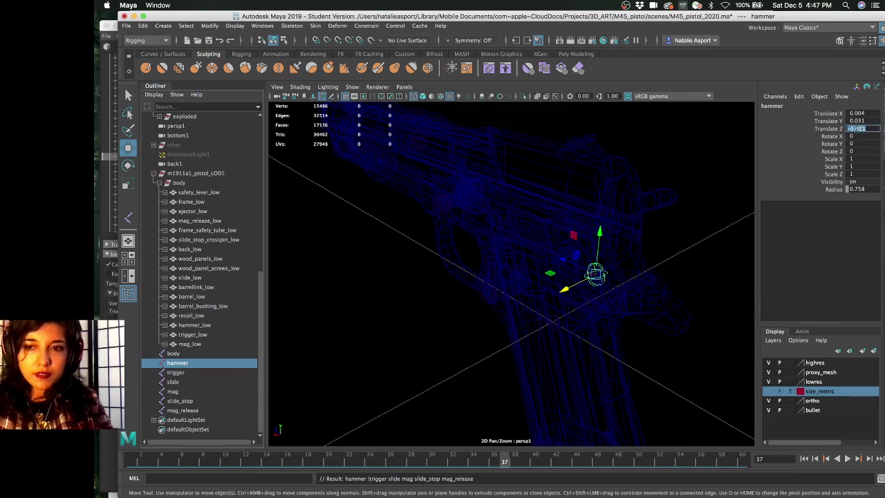
pyautogui.click(857, 129)
pyautogui.write('0')
pyautogui.press('Return')
pyautogui.press('super+z')
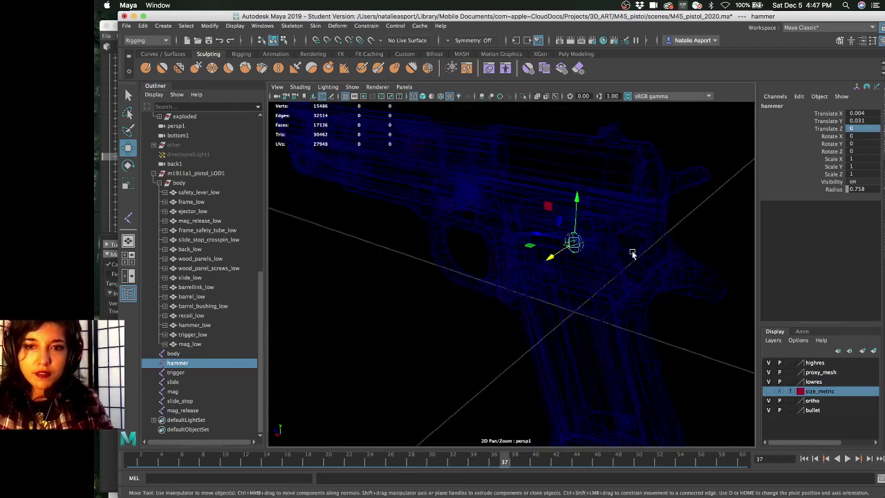
# Snap the unparented hammer joint along X onto the grid's centre line
pyautogui.keyDown('alt'); pyautogui.moveTo(604, 260); pyautogui.dragTo(529, 272); pyautogui.keyUp('alt')
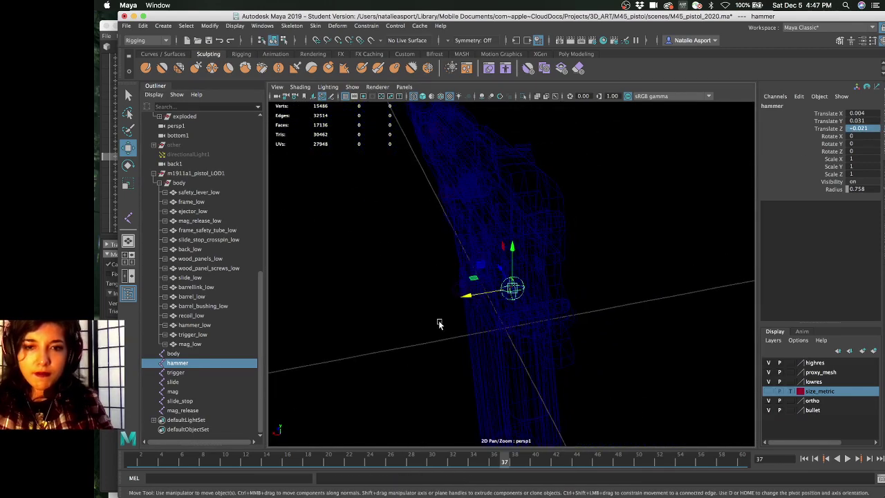
pyautogui.moveTo(461, 301); pyautogui.dragTo(462, 298)
pyautogui.press('x')
pyautogui.moveTo(466, 337); pyautogui.dragTo(506, 328, button='middle')
pyautogui.keyDown('alt'); pyautogui.moveTo(516, 320); pyautogui.dragTo(493, 315); pyautogui.keyUp('alt')
# Snap the trigger joint and the slide joint onto the grid's centre line, each with Translate X at 0
pyautogui.click(220, 375)
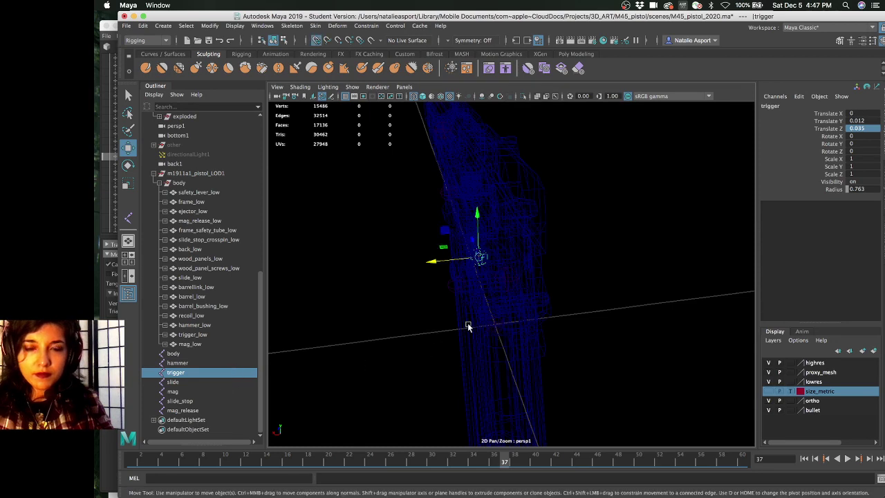
pyautogui.click(211, 382)
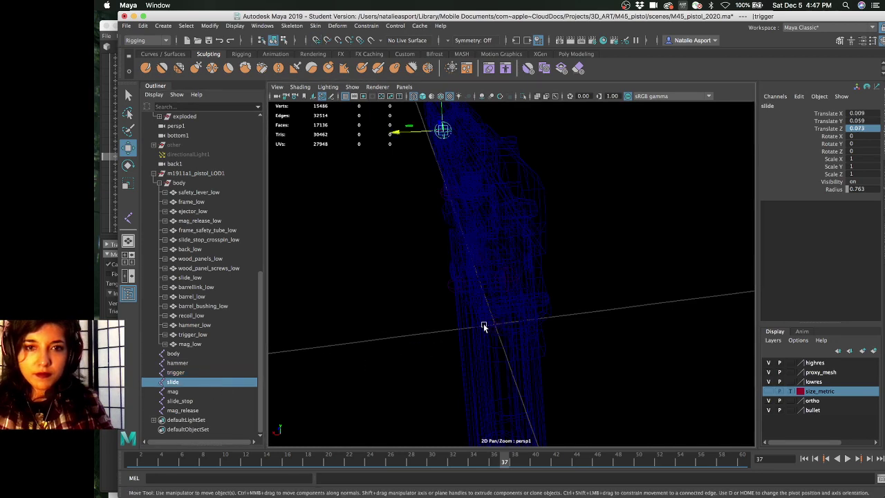
pyautogui.moveTo(484, 326); pyautogui.dragTo(512, 321, button='middle')
pyautogui.keyDown('alt'); pyautogui.moveTo(505, 320); pyautogui.dragTo(563, 266); pyautogui.keyUp('alt')
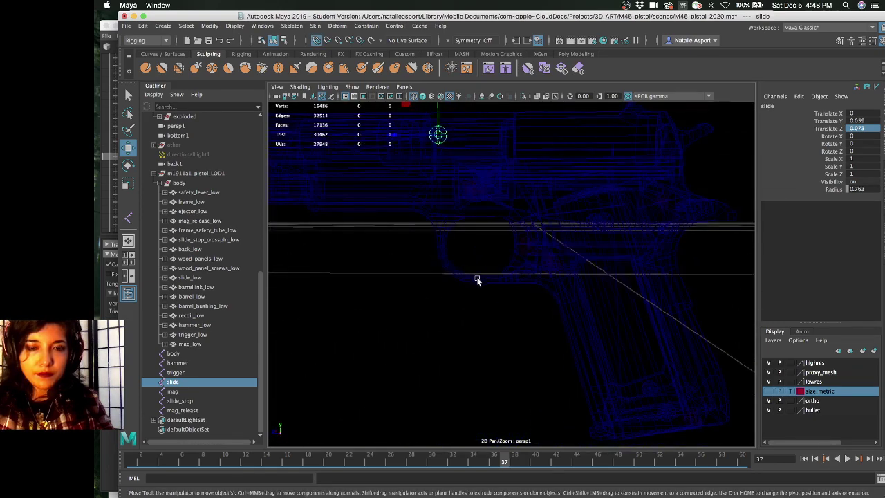
pyautogui.keyDown('alt'); pyautogui.moveTo(408, 256); pyautogui.dragTo(482, 283, button='middle'); pyautogui.keyUp('alt')
pyautogui.keyDown('alt'); pyautogui.moveTo(482, 282); pyautogui.dragTo(476, 290); pyautogui.keyUp('alt')
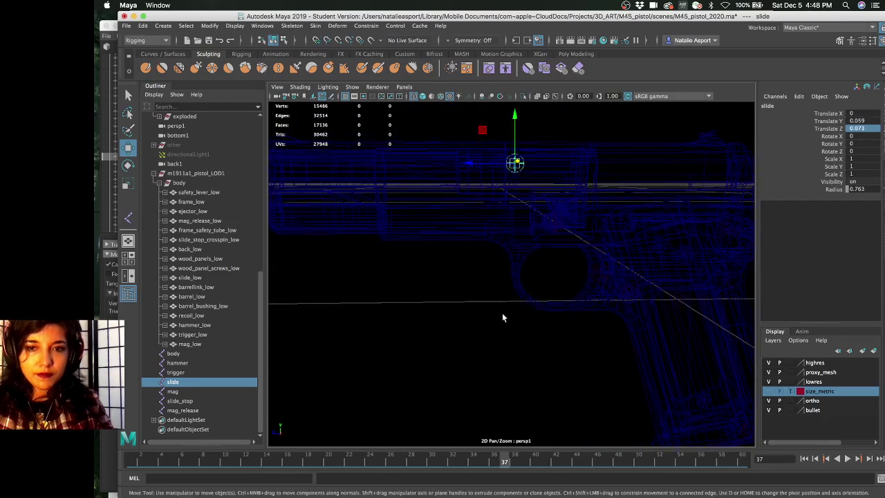
# Snap the mag joint along X onto the grid's centre line, with Translate X at 0
pyautogui.keyDown('alt'); pyautogui.moveTo(502, 317); pyautogui.dragTo(296, 390); pyautogui.keyUp('alt')
pyautogui.click(234, 391)
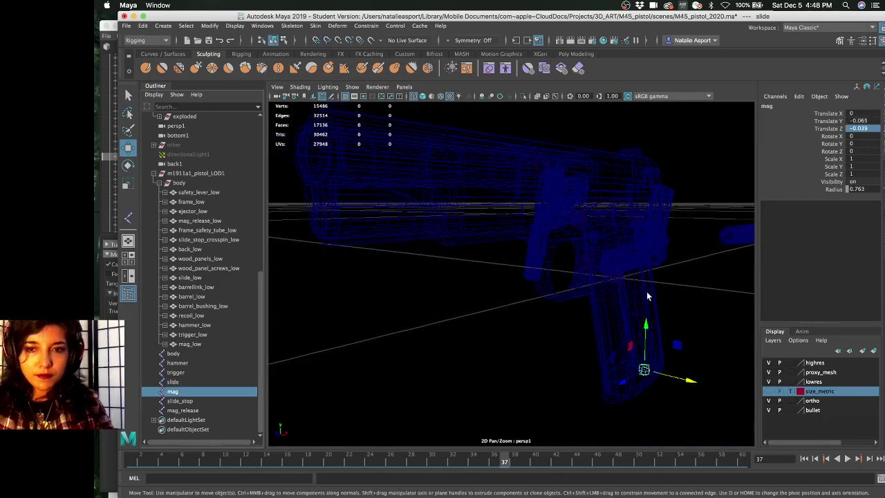
pyautogui.press('x')
pyautogui.moveTo(618, 276); pyautogui.dragTo(618, 276, button='middle')
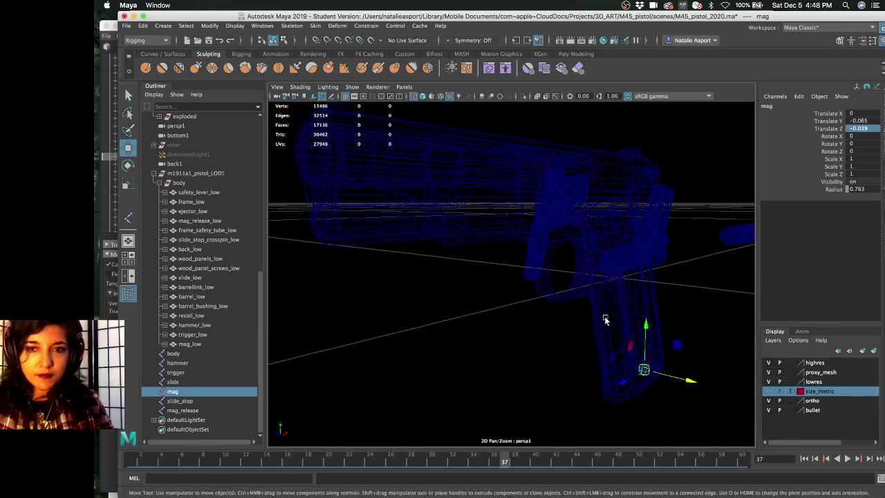
pyautogui.keyDown('alt'); pyautogui.moveTo(604, 320); pyautogui.dragTo(607, 322); pyautogui.keyUp('alt')
pyautogui.keyDown('alt'); pyautogui.moveTo(546, 318); pyautogui.dragTo(474, 335); pyautogui.keyUp('alt')
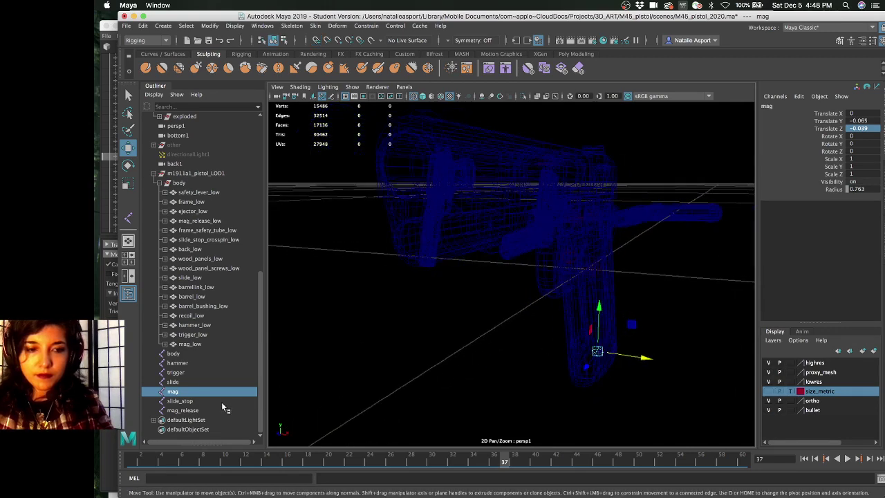
# Try snapping the slide_stop joint along X onto the grid's centre line, and undo the move
pyautogui.click(181, 401)
pyautogui.keyDown('alt'); pyautogui.moveTo(628, 283); pyautogui.dragTo(586, 283); pyautogui.keyUp('alt')
pyautogui.moveTo(589, 290); pyautogui.dragTo(596, 287, button='middle')
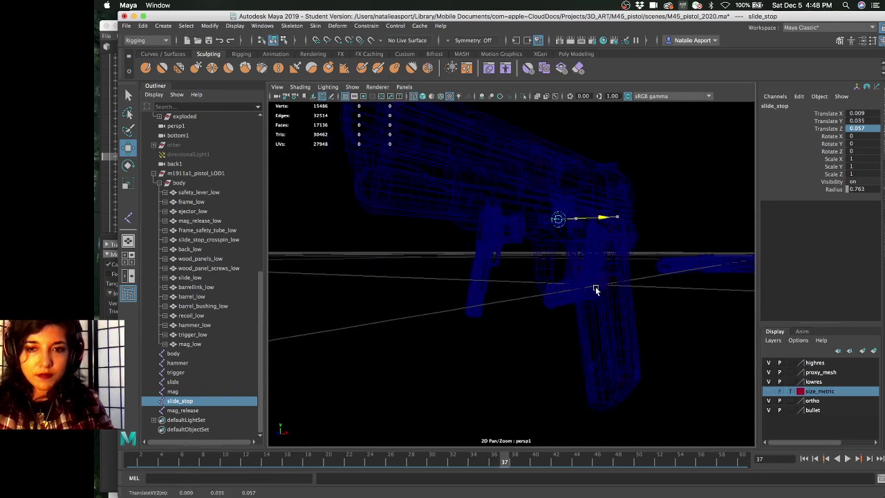
pyautogui.keyDown('alt'); pyautogui.moveTo(599, 289); pyautogui.dragTo(601, 300); pyautogui.keyUp('alt')
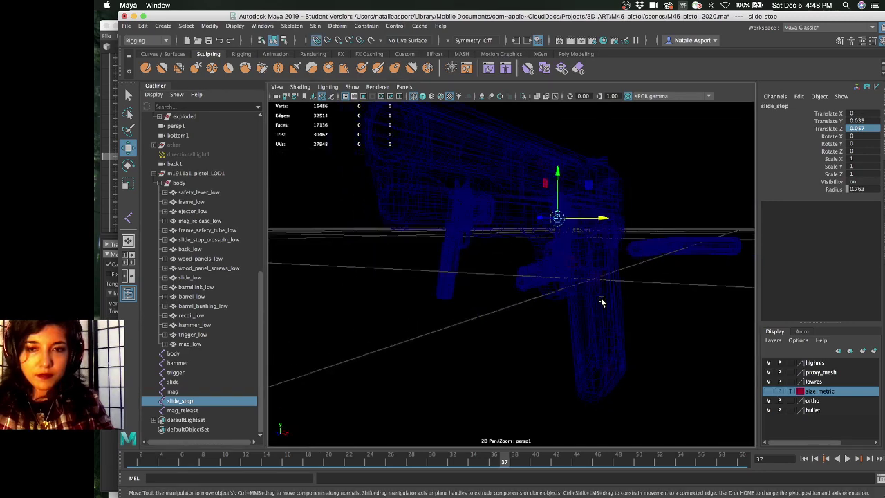
pyautogui.press('super+z')
# Select the mag_release joint and inspect its position relative to the pistol mesh
pyautogui.click(213, 410)
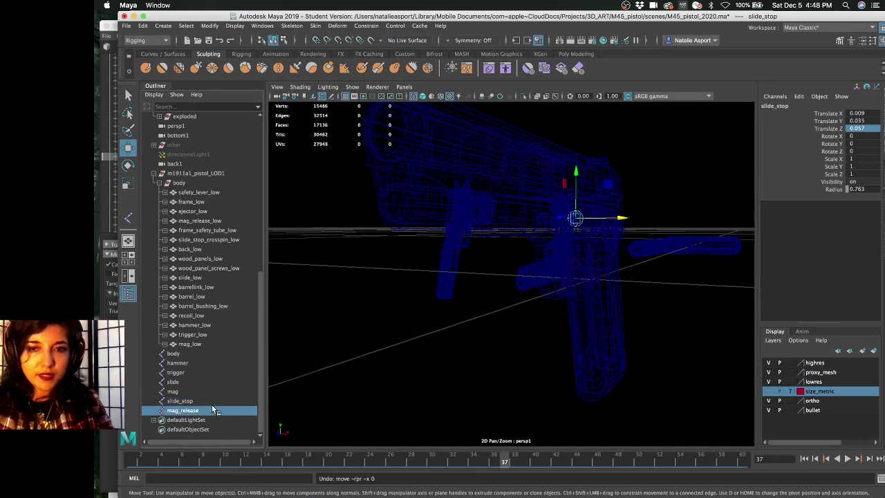
pyautogui.moveTo(564, 312)
pyautogui.keyDown('alt'); pyautogui.mouseDown()
pyautogui.moveTo(583, 305)
pyautogui.moveTo(577, 310)
pyautogui.mouseUp(); pyautogui.keyUp('alt')
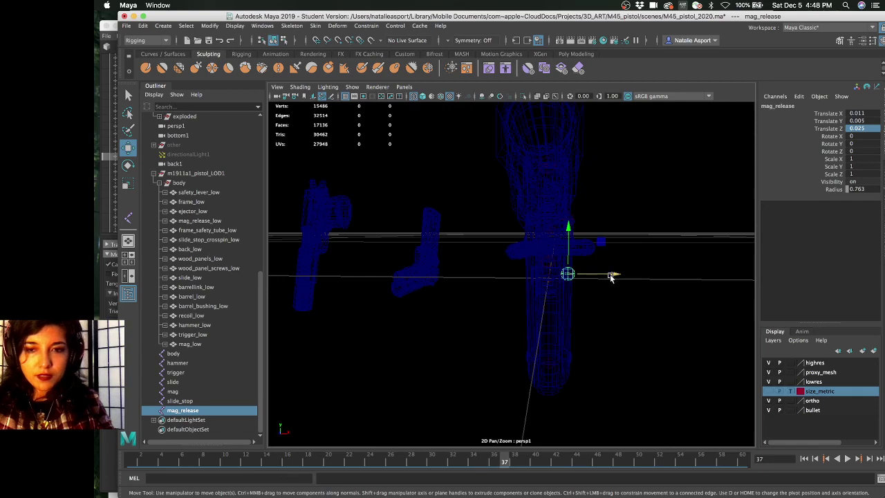
pyautogui.keyDown('alt'); pyautogui.moveTo(611, 277); pyautogui.dragTo(425, 296); pyautogui.keyUp('alt')
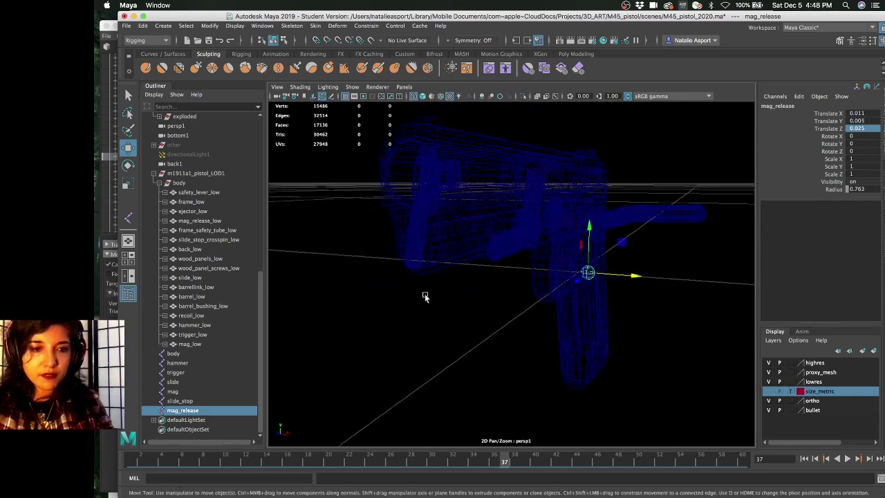
# Try moving the joints from hammer to mag_release under the body joint in the Outliner, and undo the reorder
pyautogui.moveTo(202, 363); pyautogui.dragTo(205, 406)
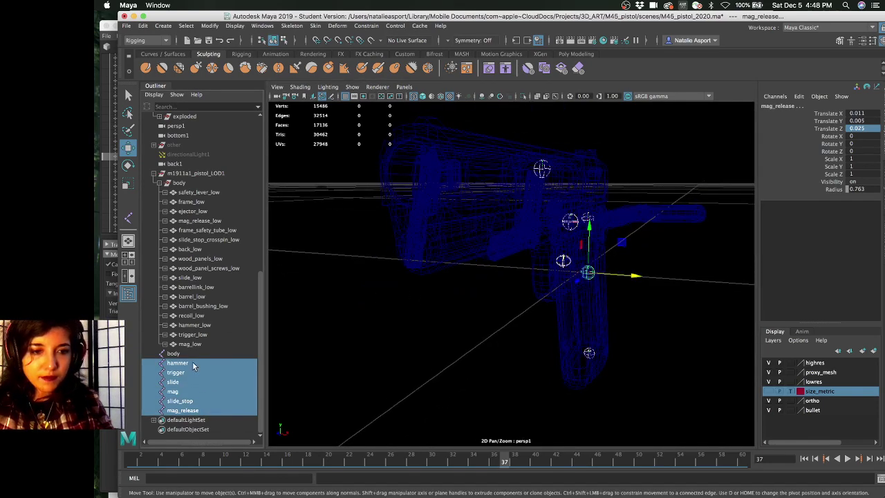
pyautogui.moveTo(193, 364); pyautogui.dragTo(192, 354, button='middle')
pyautogui.moveTo(192, 355); pyautogui.dragTo(195, 366)
pyautogui.press('super+z')
# Show the pistol textured with wireframe overlaid, and lower the slide joint to Translate Y 0.056
pyautogui.click(187, 383)
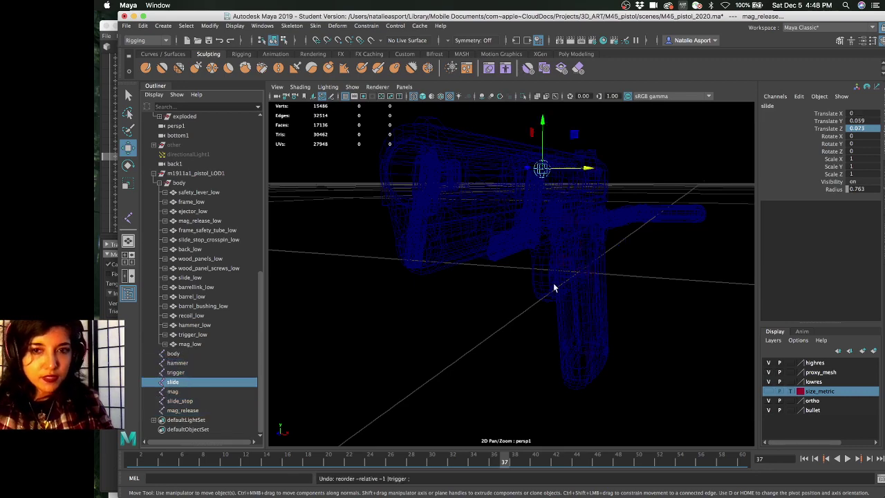
pyautogui.keyDown('alt'); pyautogui.moveTo(554, 287); pyautogui.dragTo(546, 302); pyautogui.keyUp('alt')
pyautogui.press('6')
pyautogui.keyDown('alt'); pyautogui.moveTo(579, 234); pyautogui.dragTo(501, 270); pyautogui.keyUp('alt')
pyautogui.press('4')
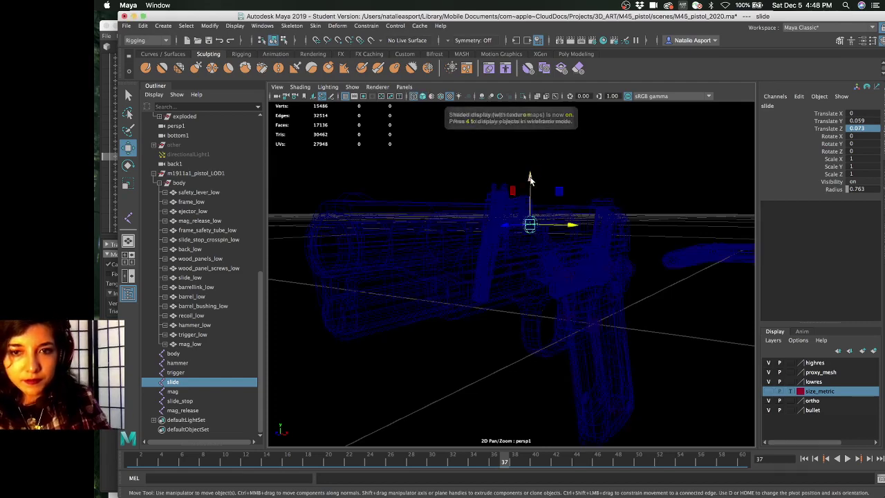
pyautogui.click(529, 176)
pyautogui.press('6')
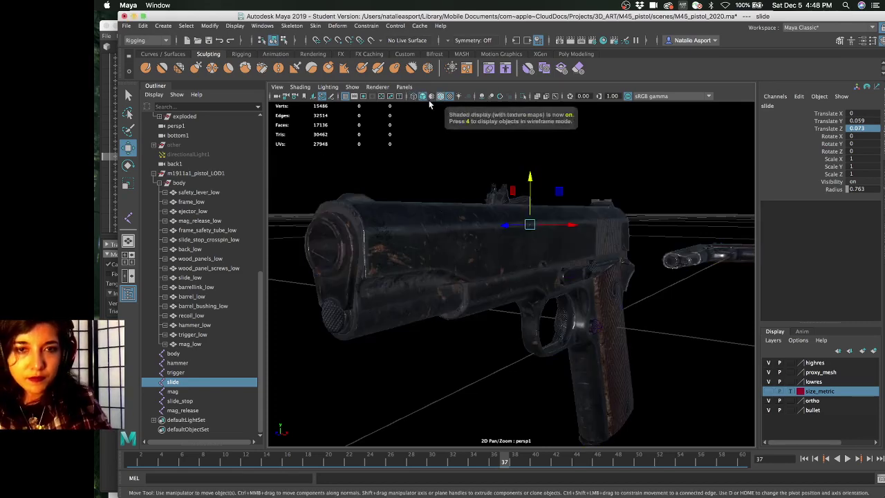
pyautogui.moveTo(305, 249); pyautogui.dragTo(305, 256, button='middle')
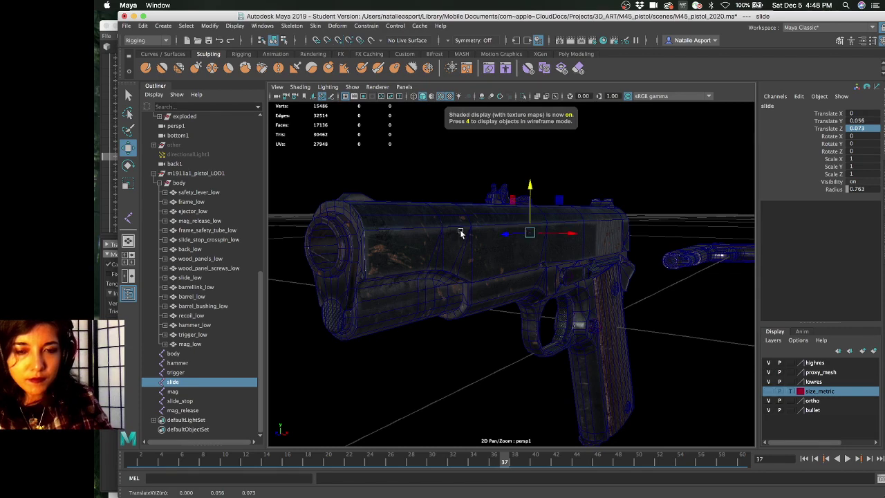
# Try moving the slide joint along Z, and undo the move
pyautogui.keyDown('alt'); pyautogui.moveTo(308, 248); pyautogui.dragTo(315, 260); pyautogui.keyUp('alt')
pyautogui.moveTo(315, 259); pyautogui.dragTo(246, 271, button='middle')
pyautogui.press('z')
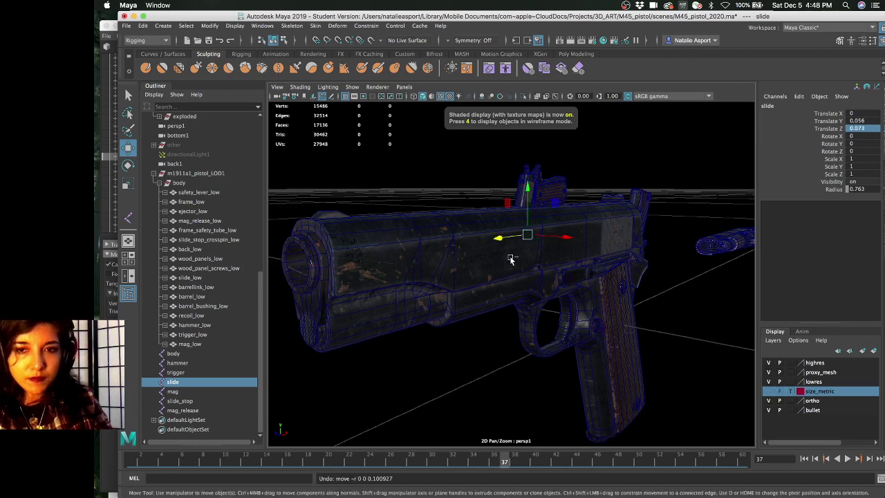
pyautogui.keyDown('alt'); pyautogui.moveTo(524, 257); pyautogui.dragTo(492, 253); pyautogui.keyUp('alt')
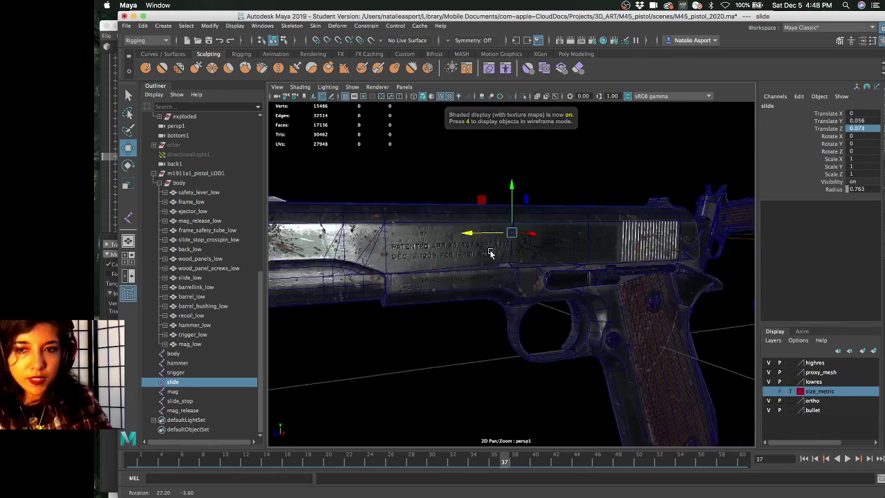
# Parent the hammer, trigger, slide, mag, slide_stop and mag_release joints under the body joint
pyautogui.moveTo(187, 362); pyautogui.dragTo(181, 410)
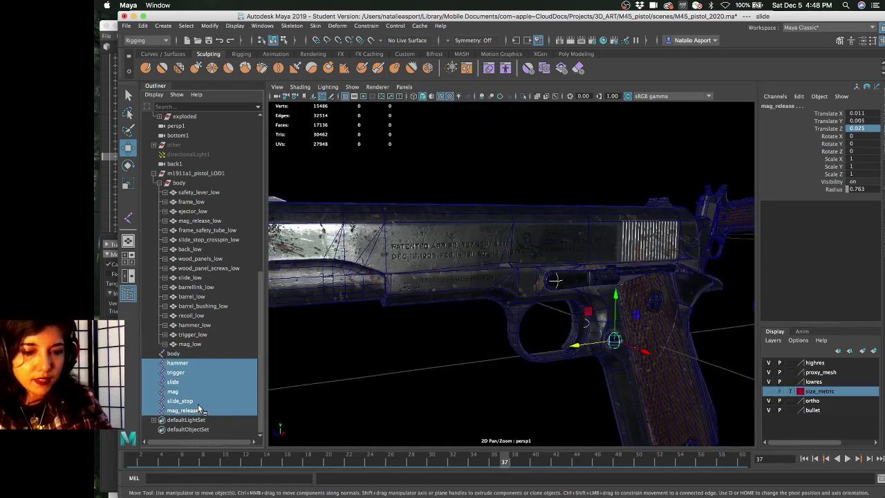
pyautogui.keyDown('ctrl'); pyautogui.click(181, 354); pyautogui.keyUp('ctrl')
pyautogui.press('p')
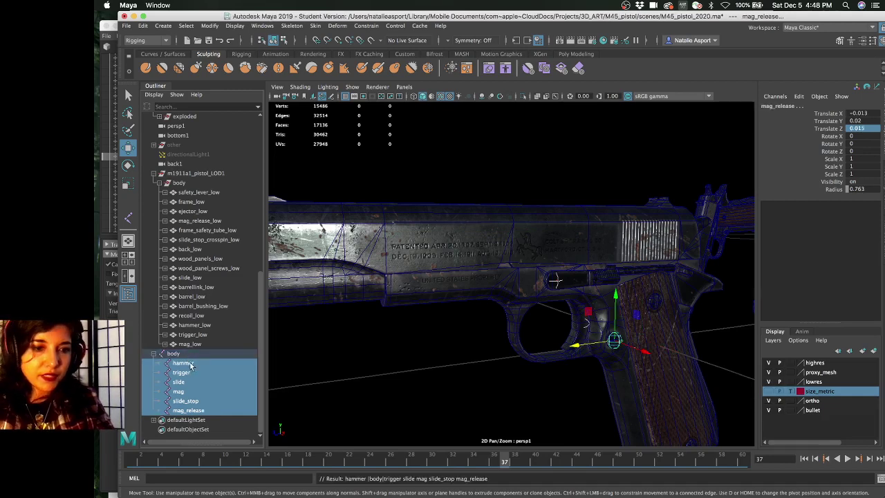
# Examine the placement and axis directions of the body joint and its child joints one by one
pyautogui.click(191, 353)
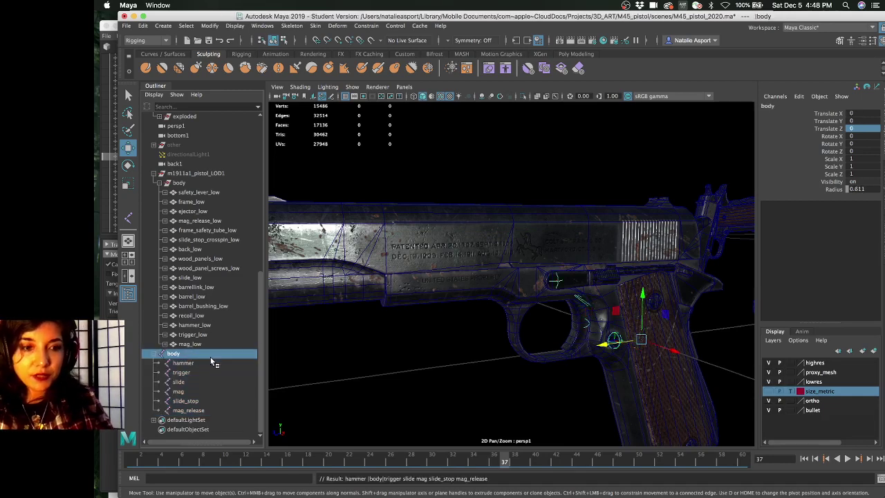
pyautogui.click(209, 362)
pyautogui.click(210, 372)
pyautogui.click(208, 381)
pyautogui.keyDown('alt'); pyautogui.moveTo(425, 306); pyautogui.dragTo(270, 333); pyautogui.keyUp('alt')
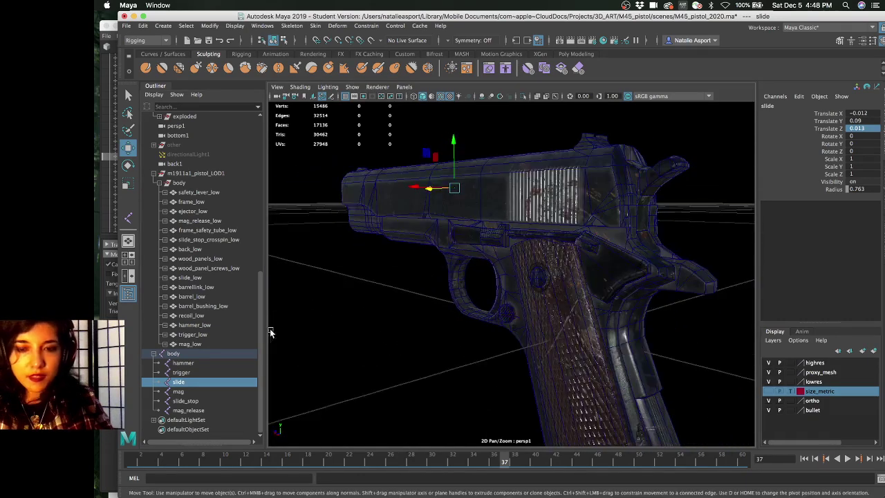
pyautogui.click(203, 392)
pyautogui.click(204, 401)
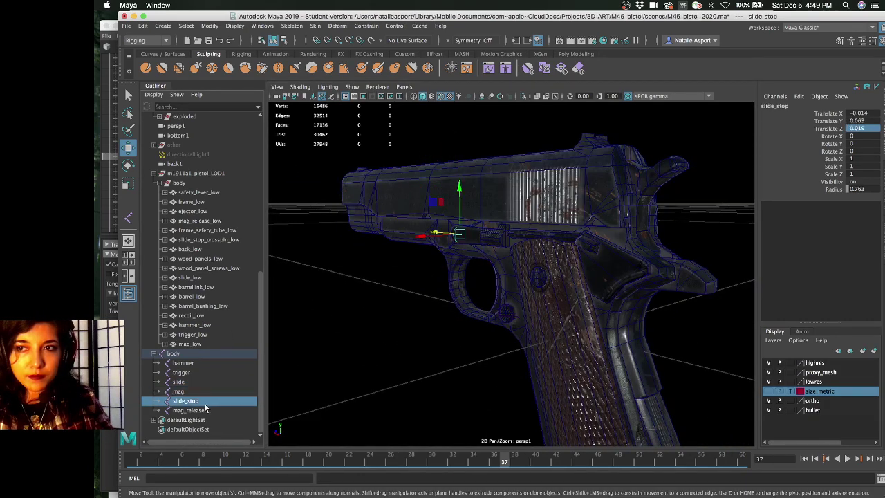
pyautogui.click(207, 382)
pyautogui.click(210, 373)
pyautogui.click(212, 353)
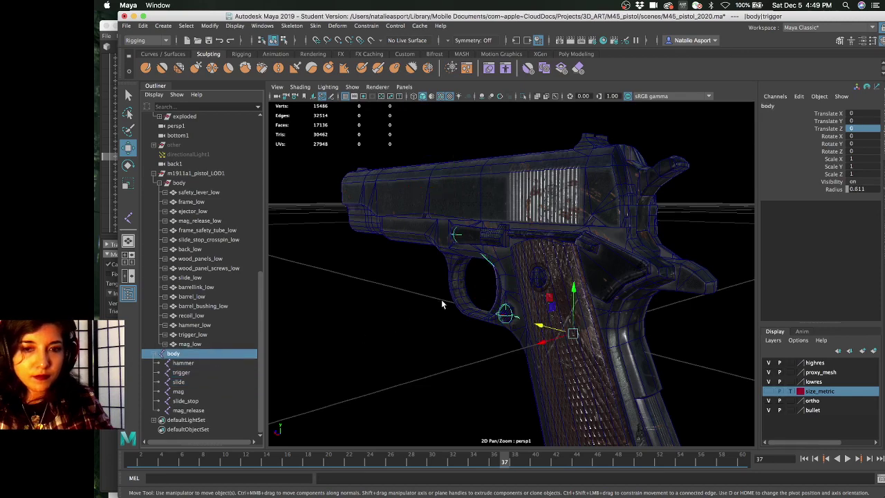
pyautogui.keyDown('alt'); pyautogui.moveTo(441, 299); pyautogui.dragTo(270, 339); pyautogui.keyUp('alt')
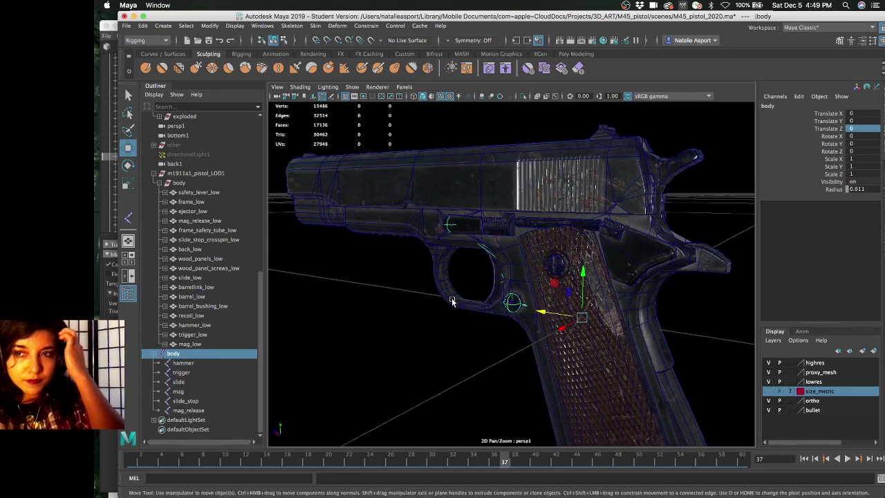
# Compare the hammer joint's axis orientation with that of the body joint
pyautogui.click(207, 363)
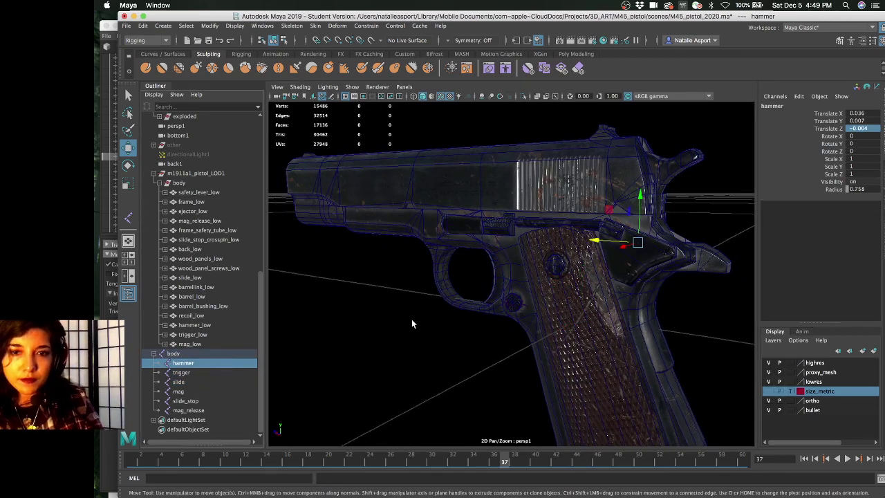
pyautogui.keyDown('alt'); pyautogui.moveTo(443, 307); pyautogui.dragTo(443, 280); pyautogui.keyUp('alt')
pyautogui.click(197, 354)
pyautogui.click(193, 363)
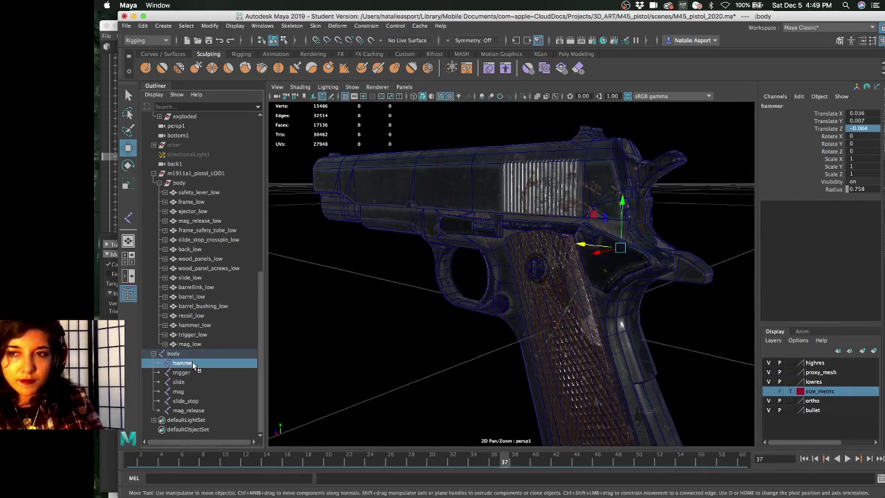
pyautogui.keyDown('alt'); pyautogui.moveTo(526, 306); pyautogui.dragTo(294, 161); pyautogui.keyUp('alt')
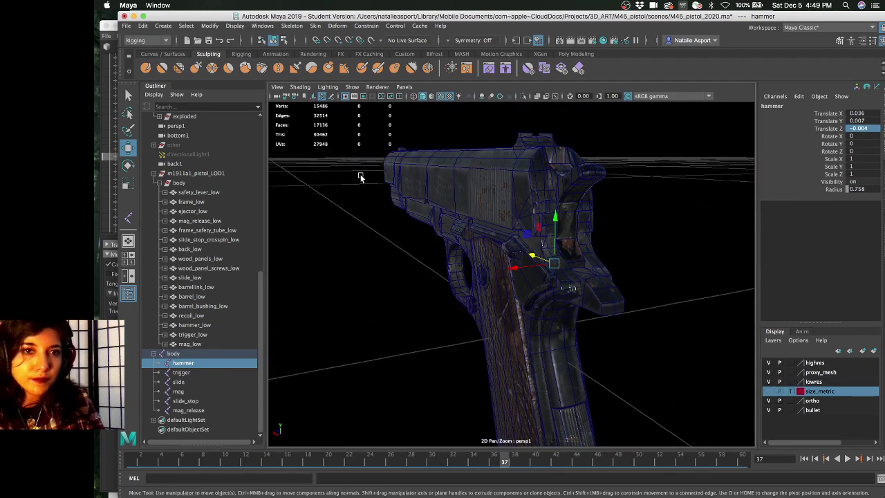
pyautogui.click(291, 27)
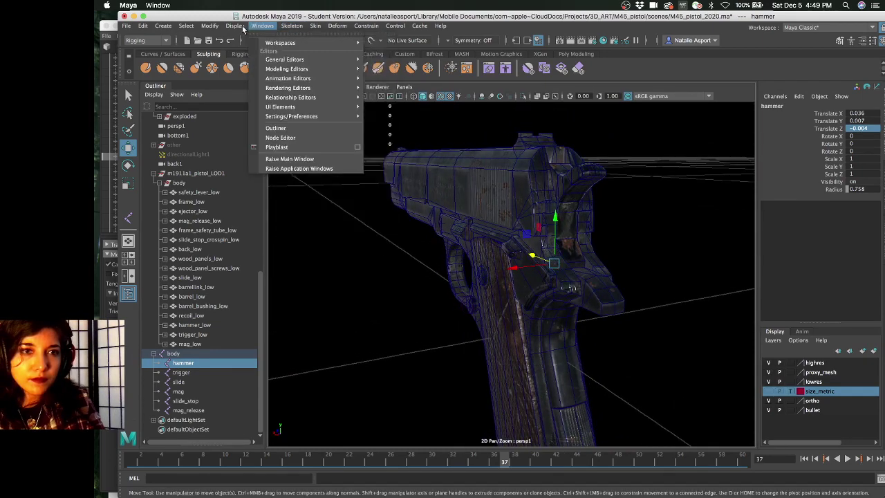
pyautogui.click(381, 176)
pyautogui.press('space')
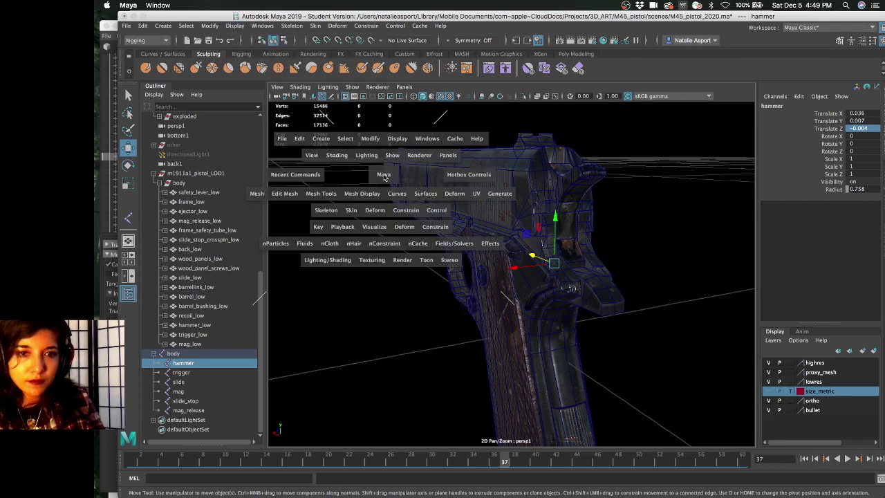
pyautogui.click(328, 210)
pyautogui.press('z')
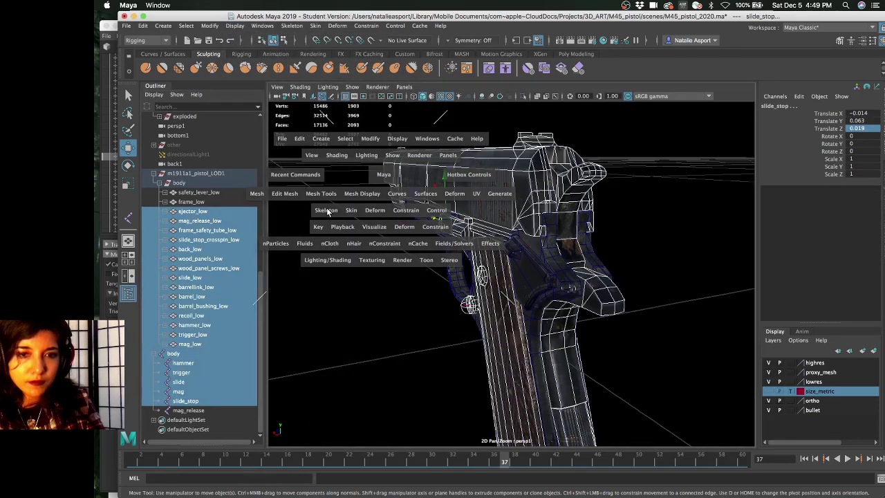
pyautogui.press('z')
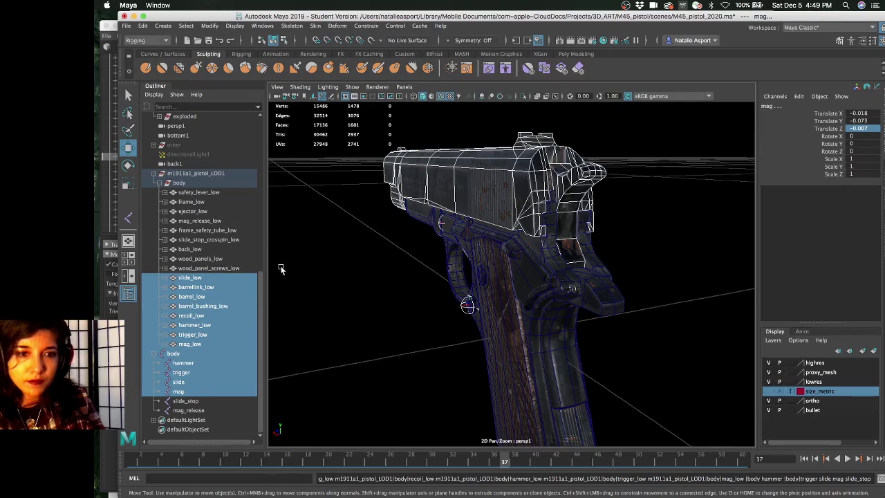
pyautogui.press('z')
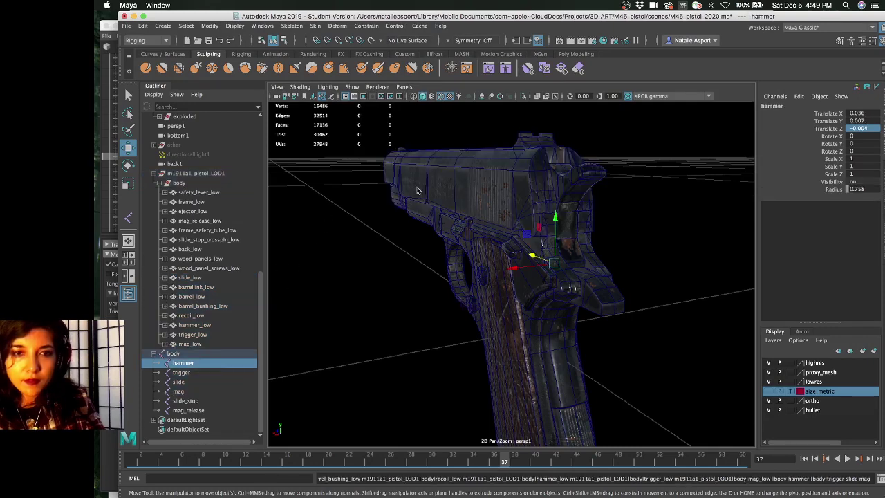
# Apply Orient Joint to the hammer joint with XYZ orientation and a Y-up secondary axis
pyautogui.press('space')
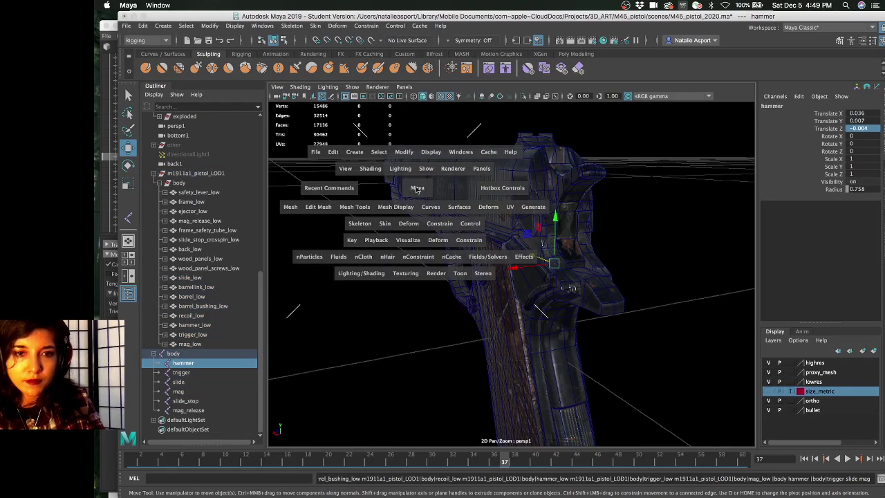
pyautogui.click(361, 223)
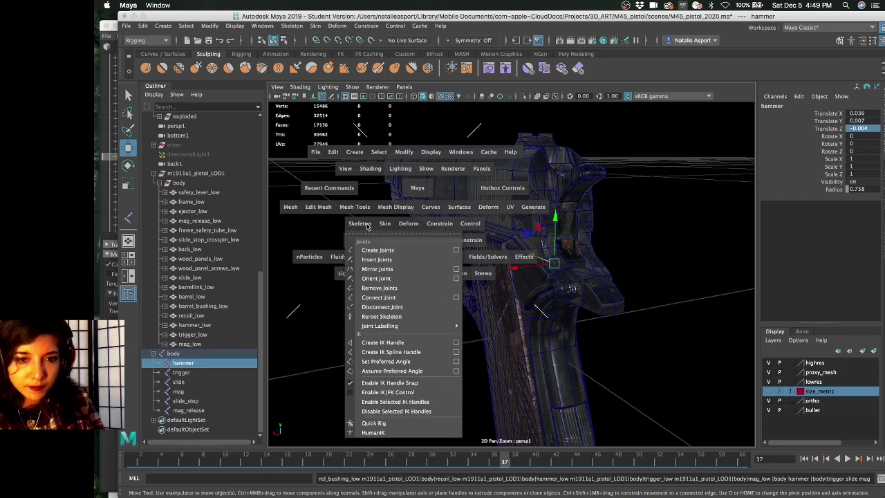
pyautogui.click(379, 278)
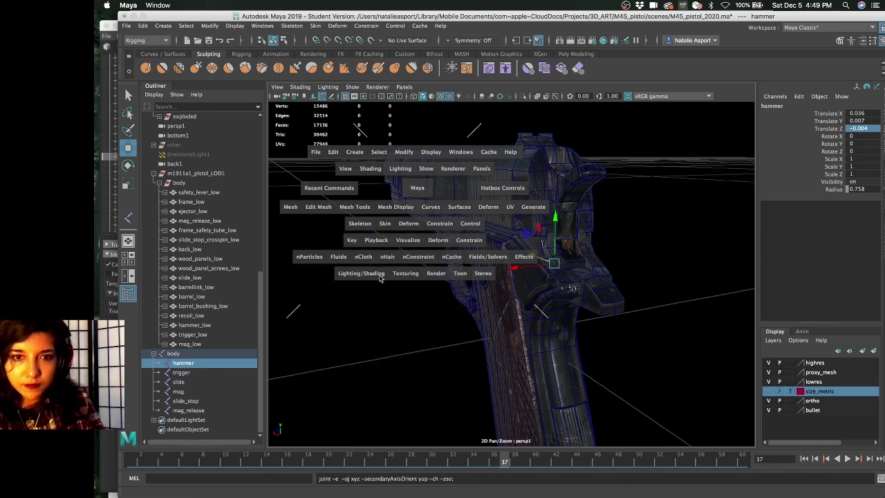
pyautogui.click(357, 227)
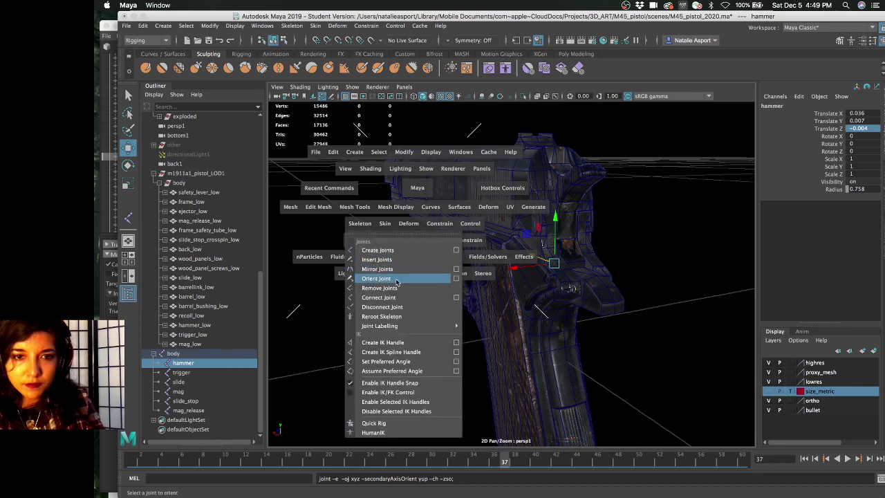
pyautogui.click(426, 280)
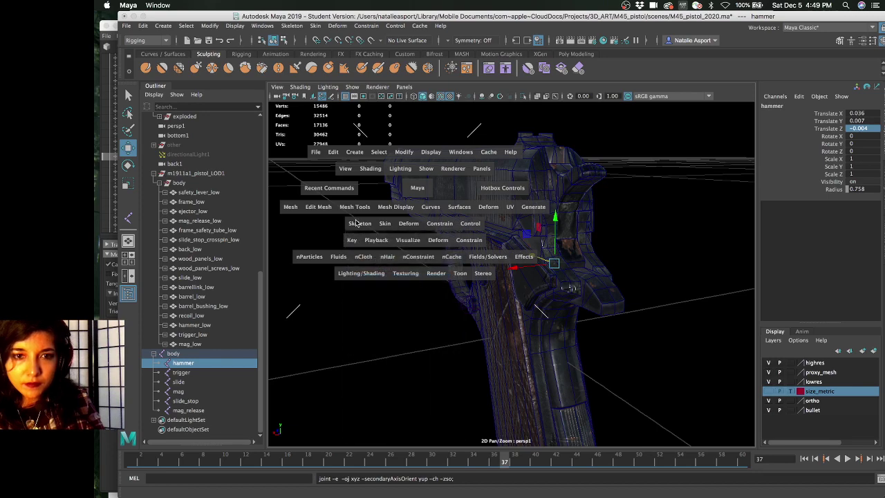
# Reapply Orient Joint to the hammer joint with the current options
pyautogui.press('space')
pyautogui.click(298, 27)
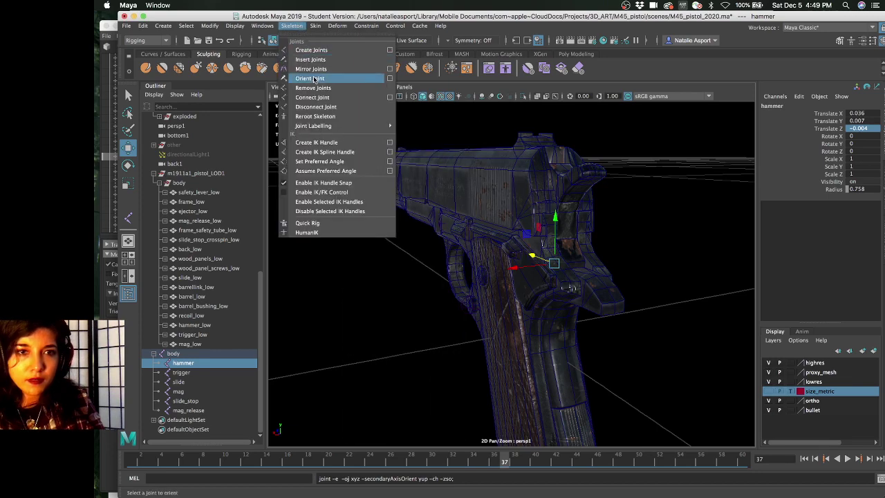
pyautogui.click(320, 85)
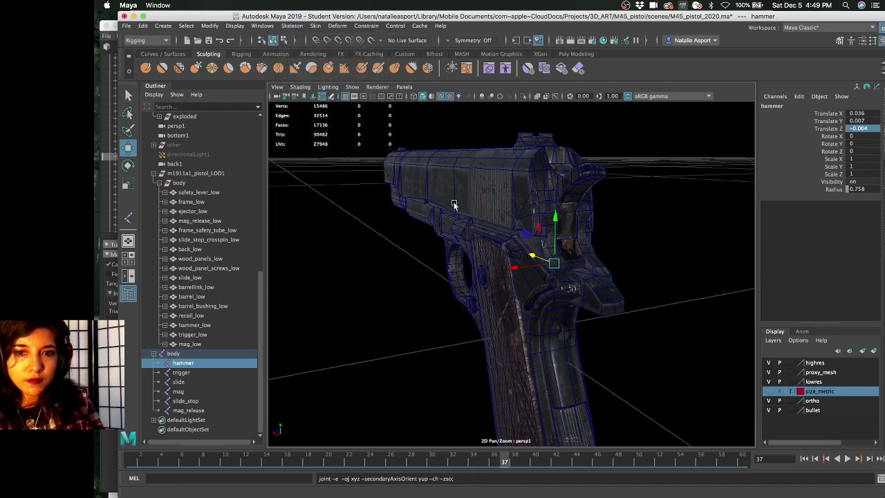
# Examine the axis directions of the hammer, trigger, slide and mag joints one after another
pyautogui.keyDown('alt'); pyautogui.moveTo(453, 204); pyautogui.dragTo(477, 207); pyautogui.keyUp('alt')
pyautogui.keyDown('shift'); pyautogui.click(198, 374); pyautogui.keyUp('shift')
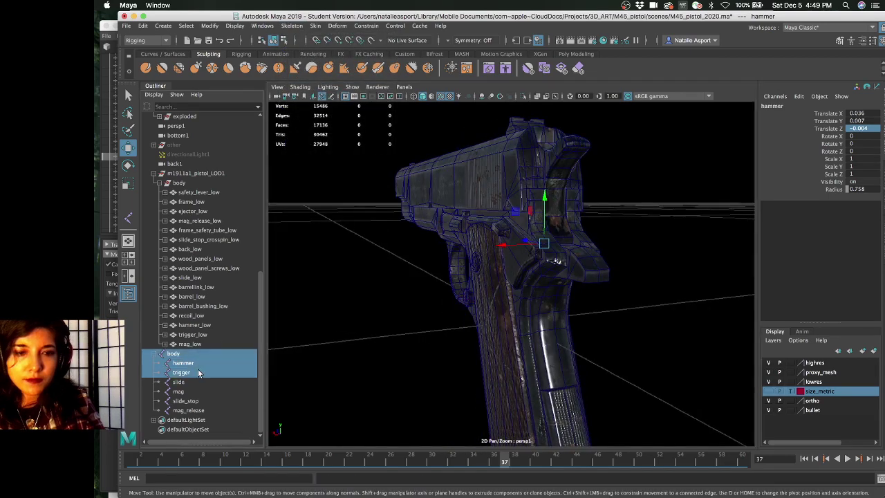
pyautogui.click(204, 373)
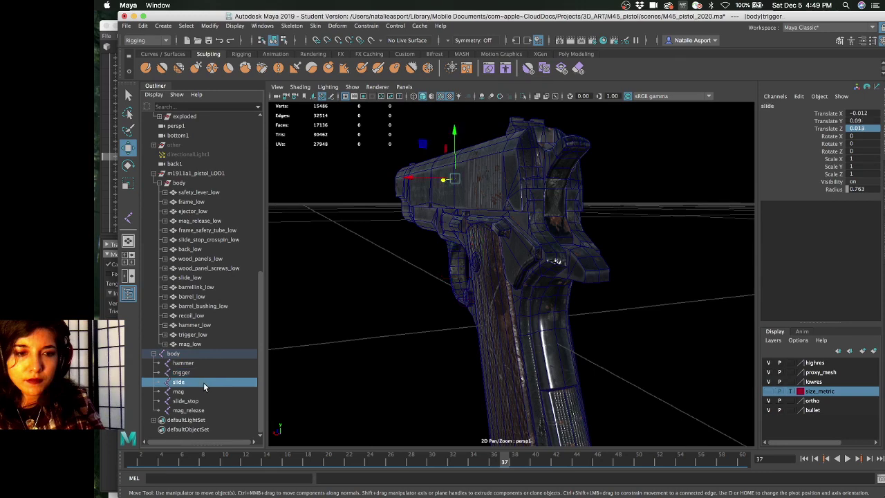
pyautogui.click(206, 382)
pyautogui.click(206, 390)
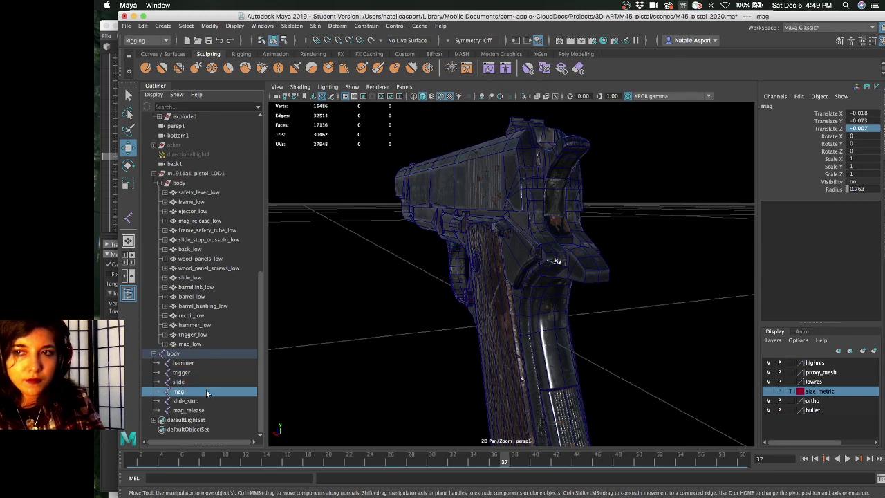
pyautogui.keyDown('alt'); pyautogui.moveTo(403, 253); pyautogui.dragTo(409, 262); pyautogui.keyUp('alt')
pyautogui.click(211, 365)
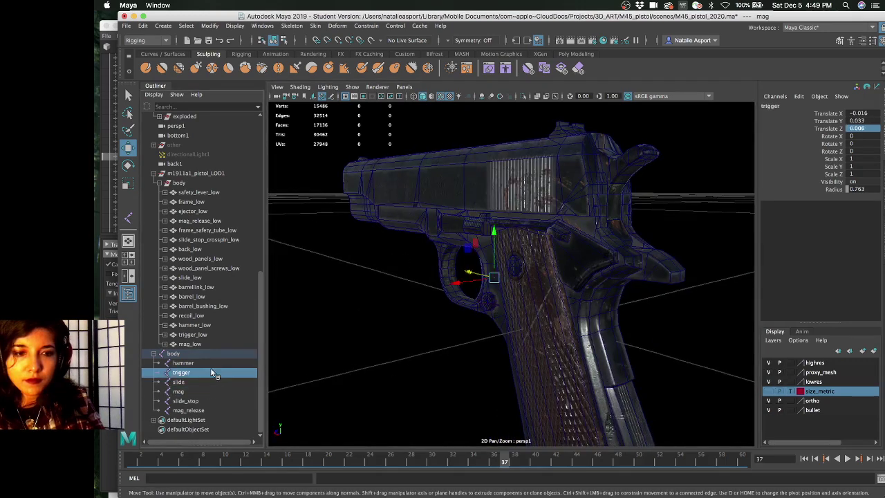
pyautogui.keyDown('alt'); pyautogui.moveTo(366, 361); pyautogui.dragTo(352, 360); pyautogui.keyUp('alt')
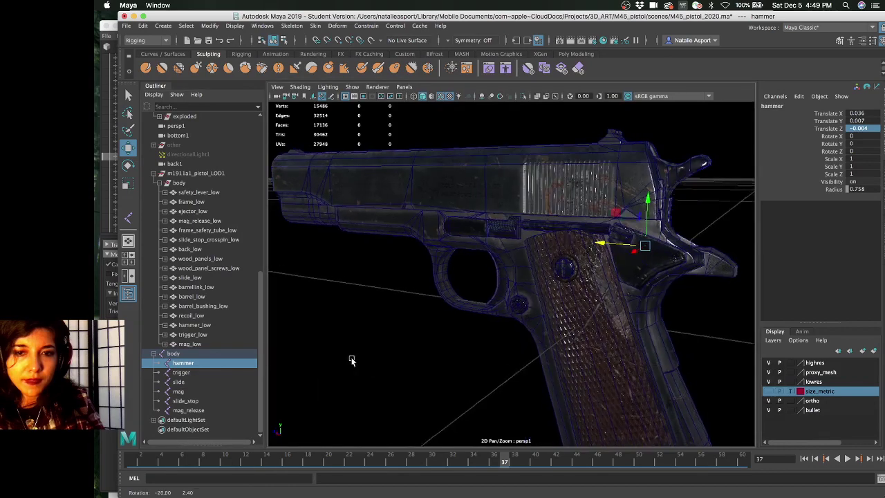
# Isolate the body joint hierarchy in the perspective view and inspect the hammer joint's axes from several angles
pyautogui.click(200, 354)
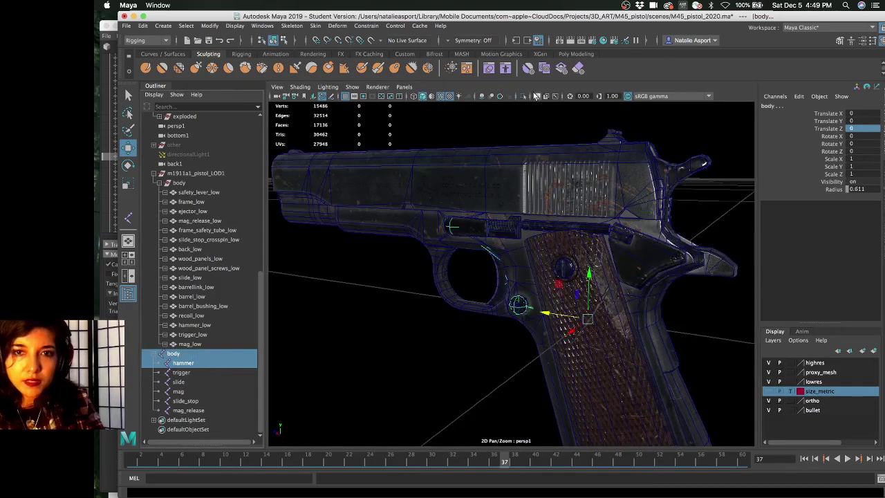
pyautogui.click(524, 96)
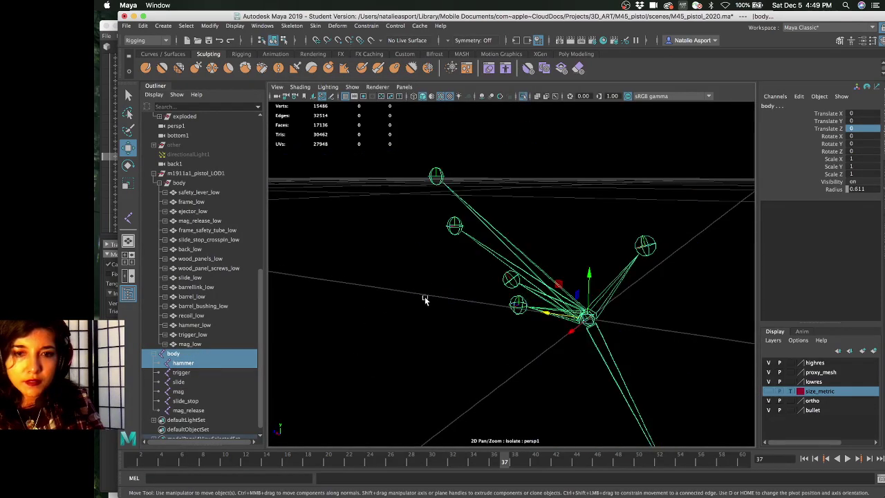
pyautogui.click(182, 366)
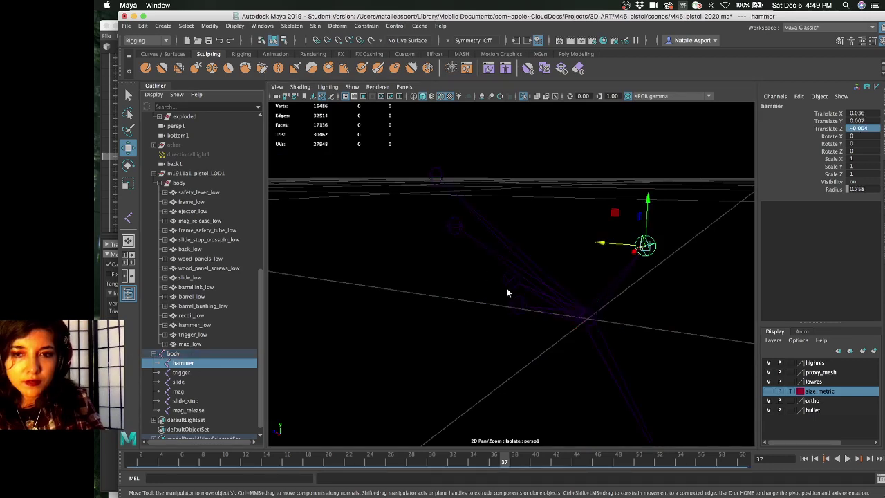
pyautogui.keyDown('alt'); pyautogui.moveTo(471, 297); pyautogui.dragTo(424, 289); pyautogui.keyUp('alt')
pyautogui.keyDown('alt'); pyautogui.moveTo(419, 299); pyautogui.dragTo(422, 323); pyautogui.keyUp('alt')
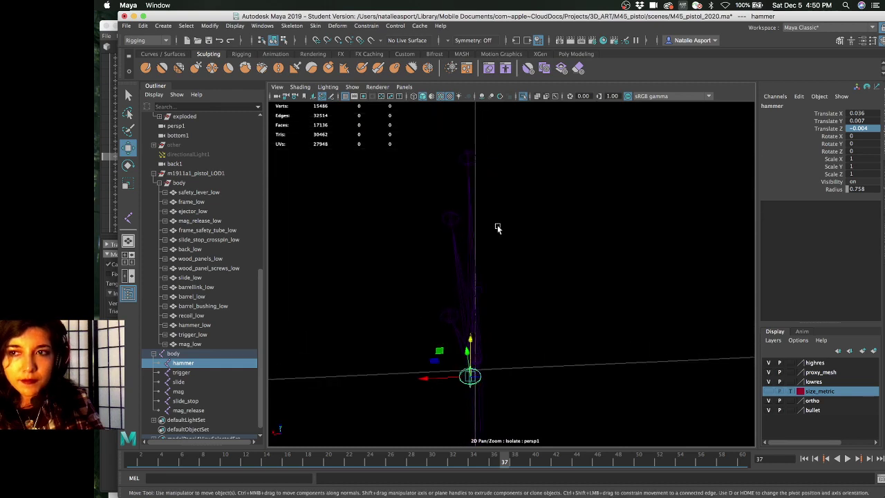
# Examine the hammer joint's orientation up close in the front view with wireframe display
pyautogui.press('space')
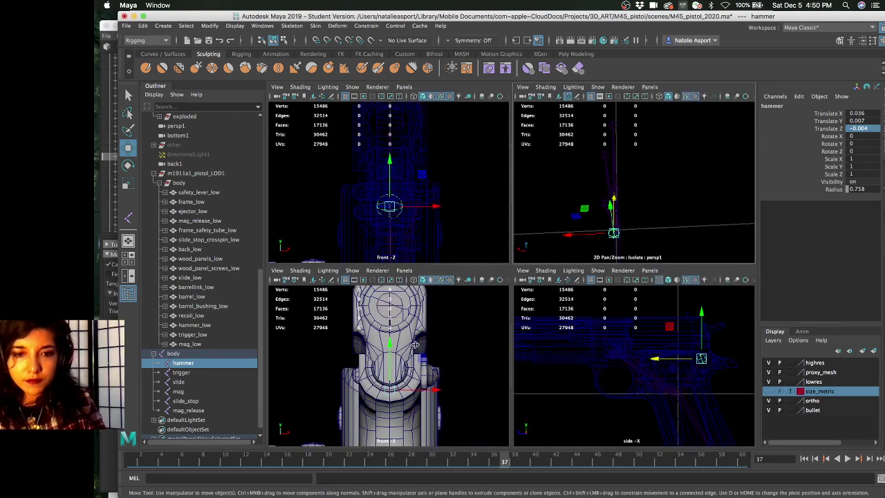
pyautogui.press('space')
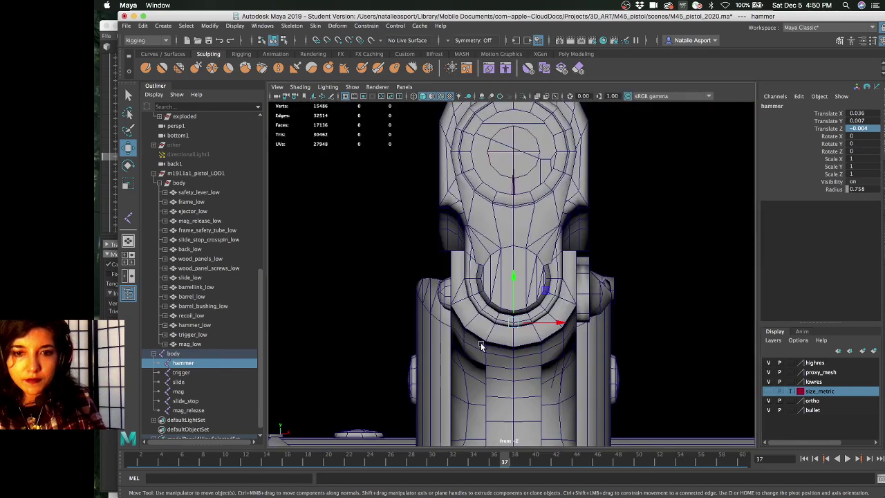
pyautogui.scroll(3, 476, 334)
pyautogui.scroll(-2, 476, 334)
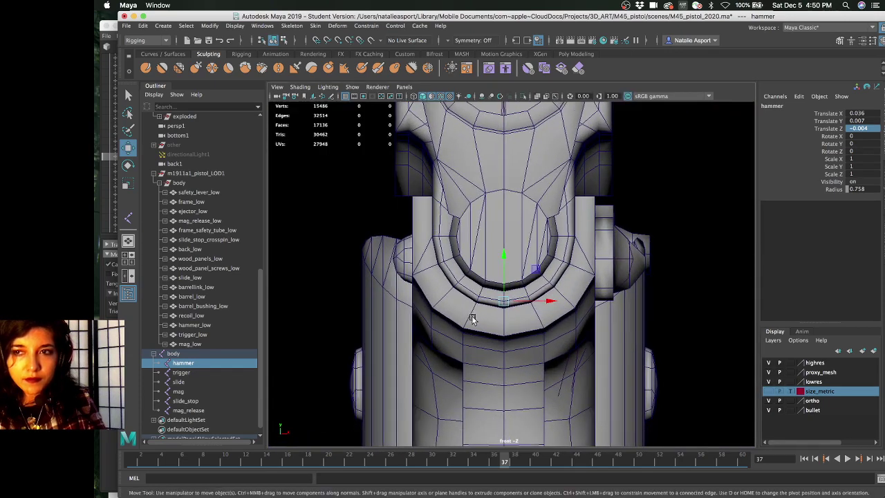
pyautogui.press('4')
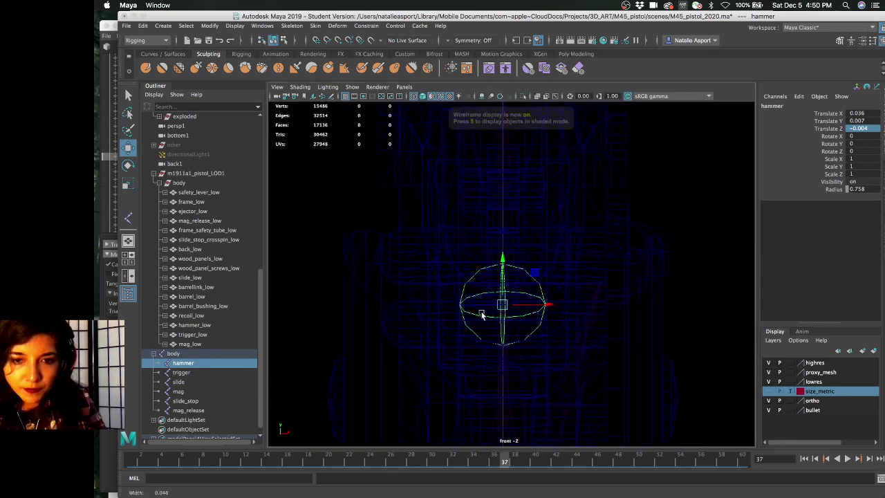
pyautogui.scroll(4, 556, 326)
pyautogui.keyDown('alt'); pyautogui.moveTo(551, 327); pyautogui.dragTo(560, 310, button='middle'); pyautogui.keyUp('alt')
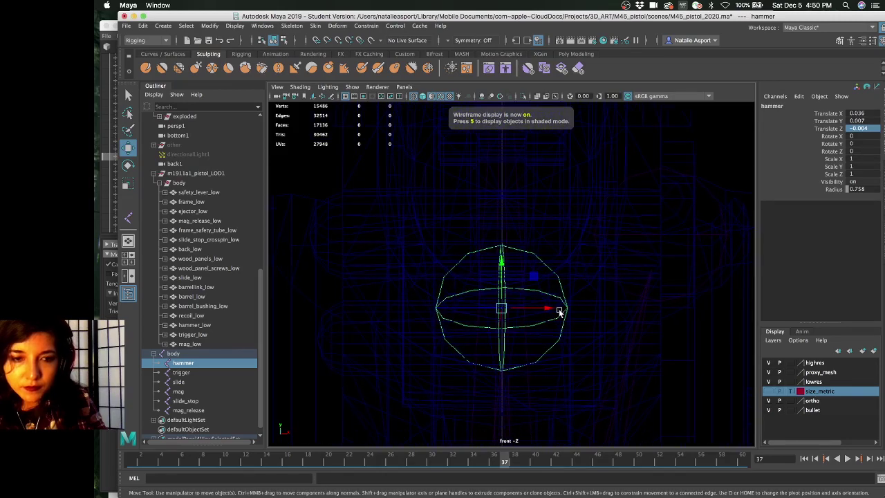
# Orient the hammer joint to world using the Orient Joint options
pyautogui.click(281, 26)
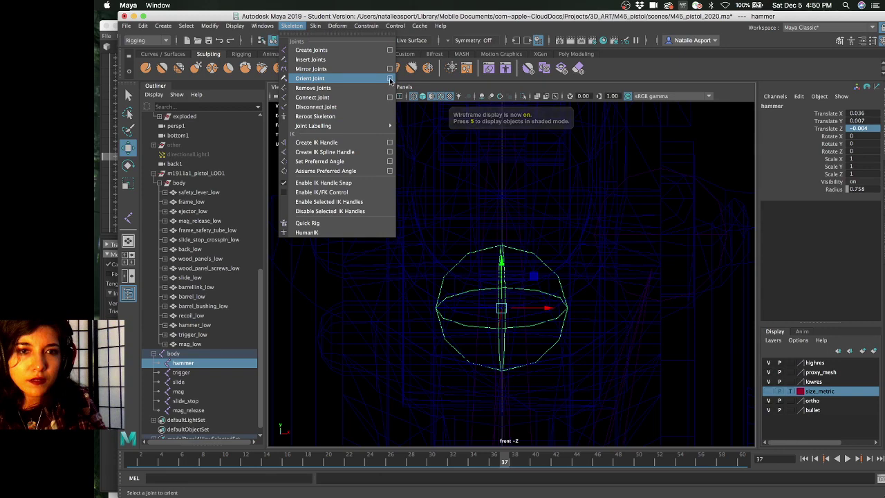
pyautogui.click(389, 78)
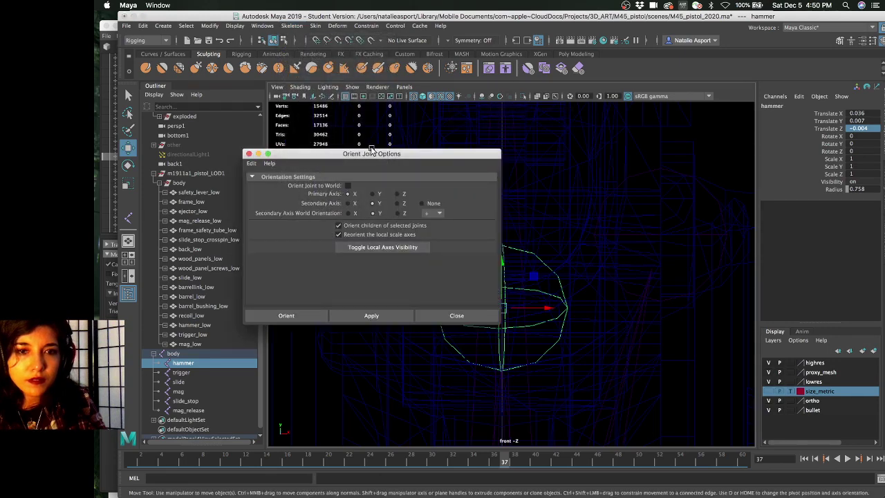
pyautogui.moveTo(345, 152); pyautogui.dragTo(291, 93)
pyautogui.click(289, 125)
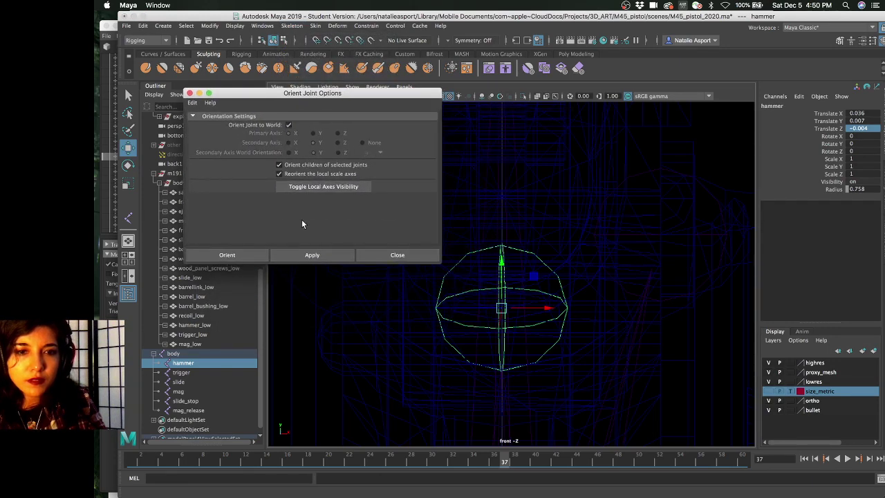
pyautogui.click(306, 254)
# Undo the world orientation and orient the hammer joint with primary axis X, secondary axis Y and +Y world orientation
pyautogui.keyDown('alt'); pyautogui.moveTo(550, 233); pyautogui.dragTo(569, 231, button='middle'); pyautogui.keyUp('alt')
pyautogui.click(288, 125)
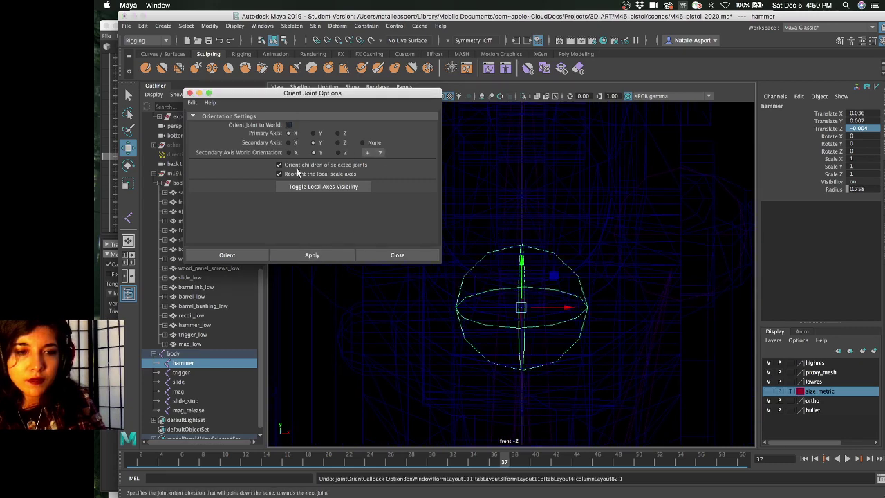
pyautogui.click(312, 256)
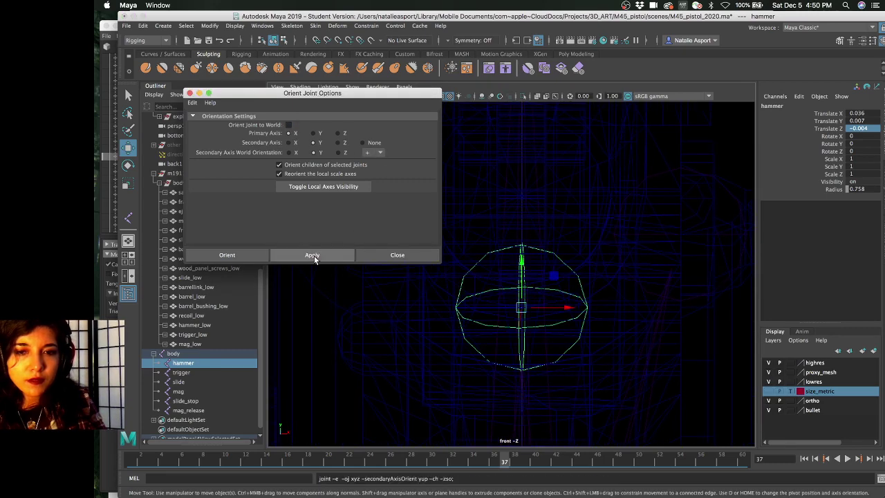
# Apply Orient Joint to World to the hammer joint again
pyautogui.click(289, 126)
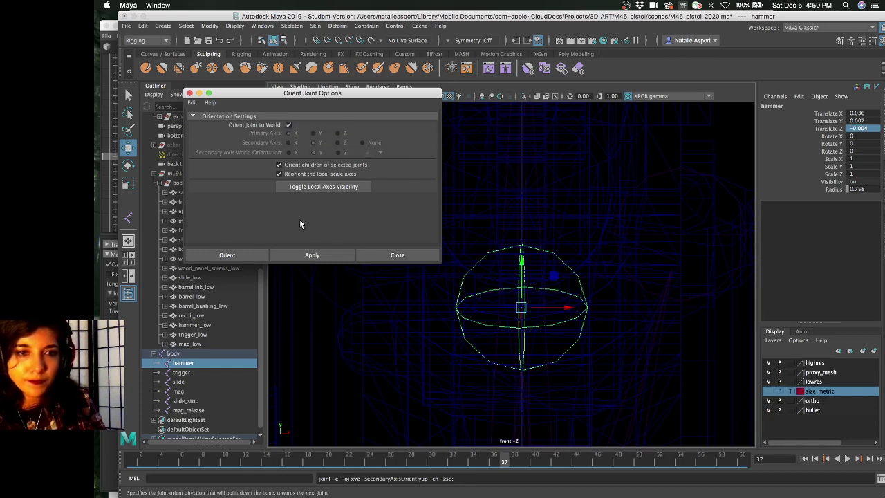
pyautogui.click(312, 256)
pyautogui.keyDown('alt'); pyautogui.moveTo(573, 218); pyautogui.dragTo(576, 237, button='middle'); pyautogui.keyUp('alt')
# Check the hammer joint's orientation in the side view and undo the last orientation change
pyautogui.press('space')
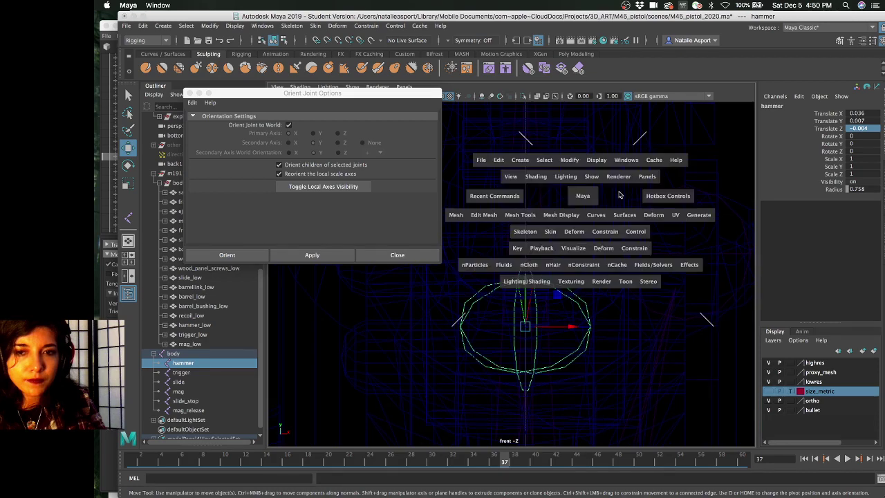
pyautogui.press('space')
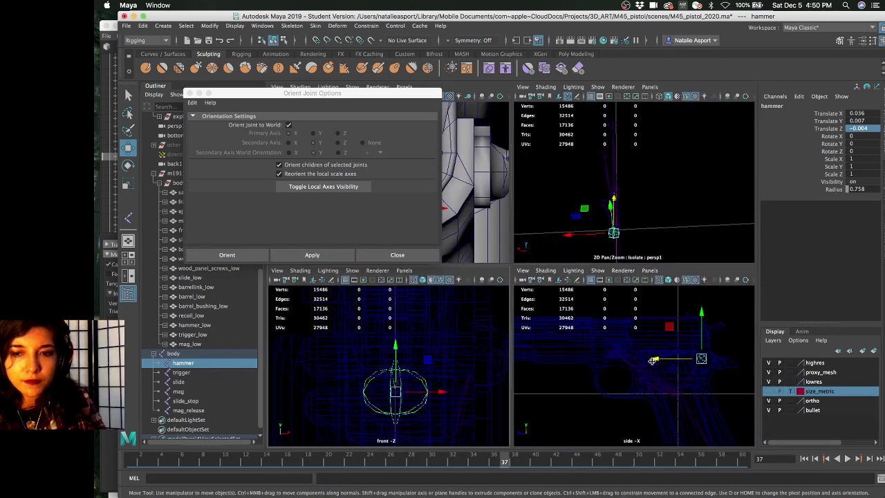
pyautogui.press('space')
pyautogui.press('space')
pyautogui.scroll(1, 640, 325)
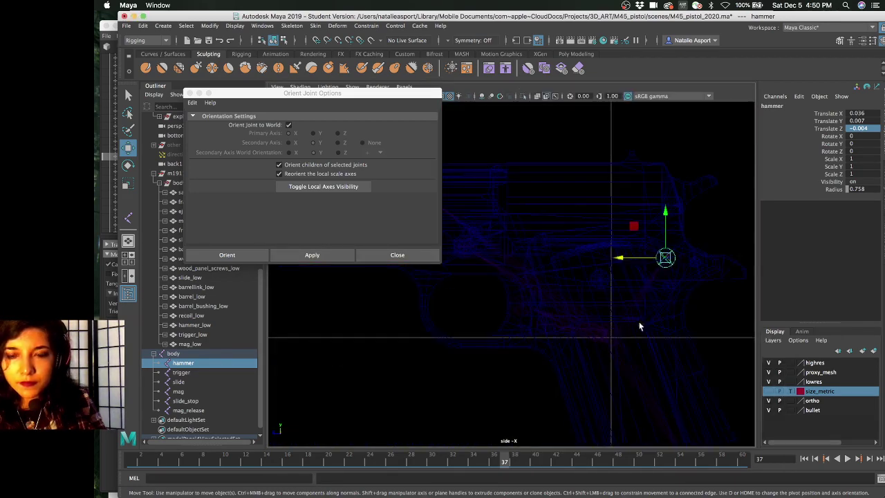
pyautogui.keyDown('alt'); pyautogui.moveTo(691, 273); pyautogui.dragTo(542, 304, button='middle'); pyautogui.keyUp('alt')
pyautogui.scroll(4, 671, 291)
pyautogui.scroll(2, 670, 292)
pyautogui.scroll(4, 596, 305)
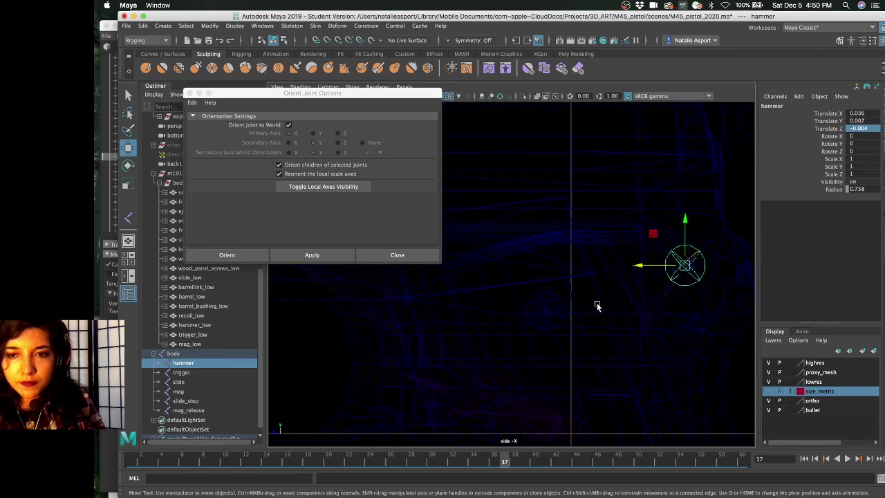
pyautogui.press('super+z')
pyautogui.keyDown('alt'); pyautogui.moveTo(659, 309); pyautogui.dragTo(563, 294, button='middle'); pyautogui.keyUp('alt')
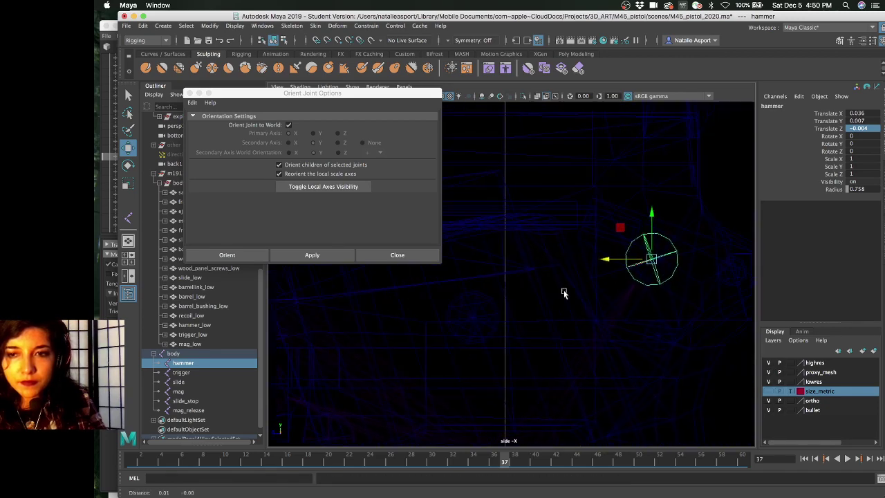
pyautogui.scroll(3, 672, 283)
# Try rotating the hammer joint by hand in the side view, undo the rotation and close the Orient Joint options
pyautogui.press('e')
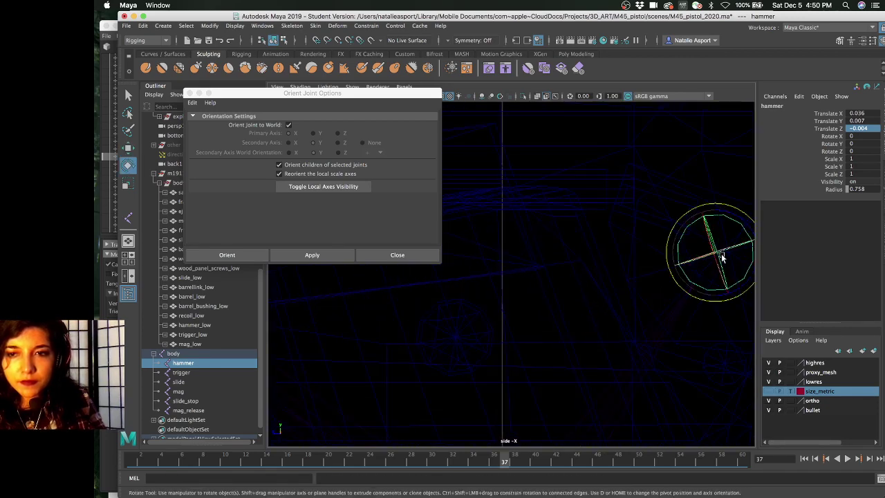
pyautogui.moveTo(721, 251); pyautogui.dragTo(731, 250)
pyautogui.press('super+z')
pyautogui.scroll(-4, 596, 299)
pyautogui.keyDown('alt'); pyautogui.moveTo(599, 296); pyautogui.dragTo(618, 266, button='middle'); pyautogui.keyUp('alt')
pyautogui.click(383, 255)
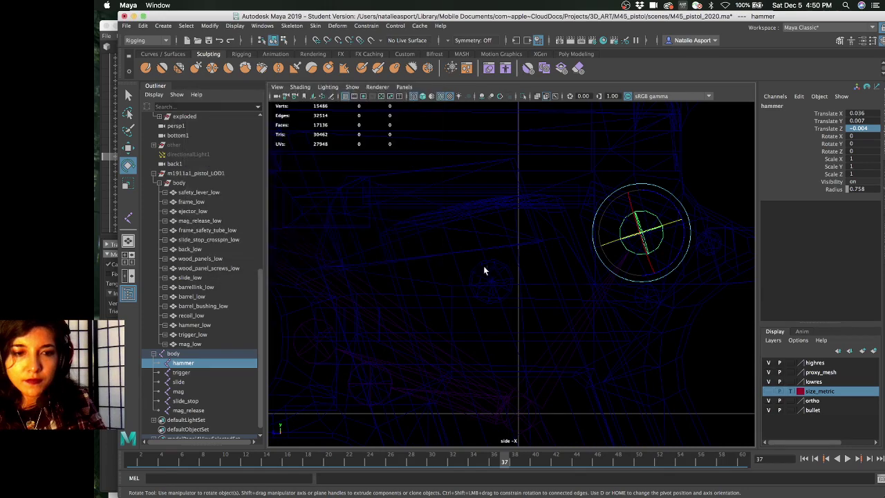
# Compare the hammer joint's axes across the front, side and perspective views
pyautogui.keyDown('alt'); pyautogui.moveTo(484, 269); pyautogui.dragTo(508, 226, button='middle'); pyautogui.keyUp('alt')
pyautogui.press('space')
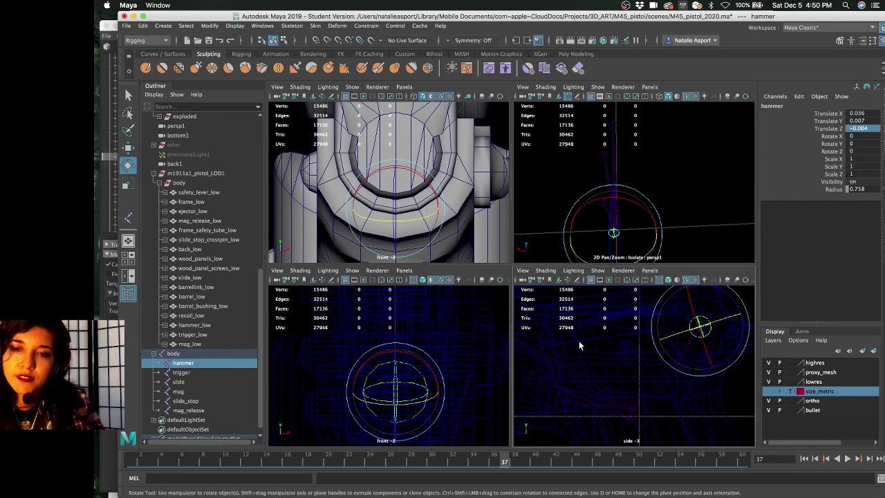
pyautogui.keyDown('alt'); pyautogui.moveTo(593, 359); pyautogui.dragTo(576, 374, button='middle'); pyautogui.keyUp('alt')
pyautogui.press('w')
pyautogui.keyDown('alt'); pyautogui.moveTo(623, 355); pyautogui.dragTo(625, 347, button='middle'); pyautogui.keyUp('alt')
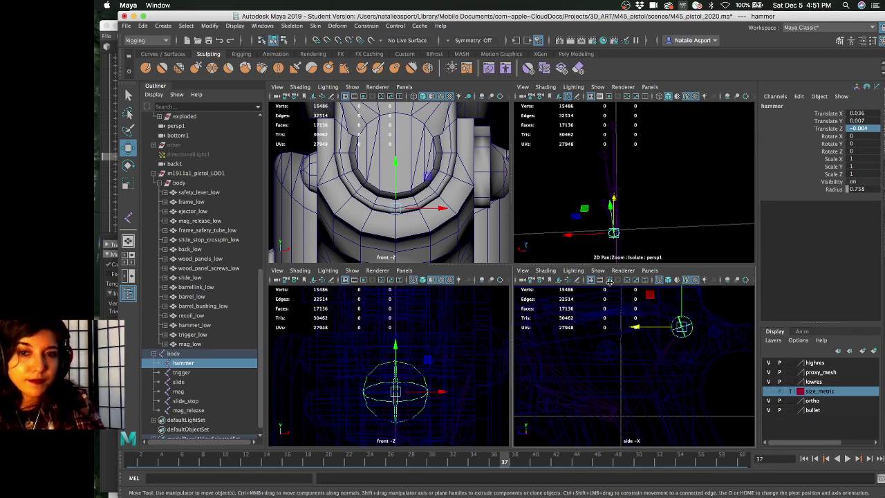
# Isolate the body joint hierarchy in the side view and clear the selection
pyautogui.click(173, 353)
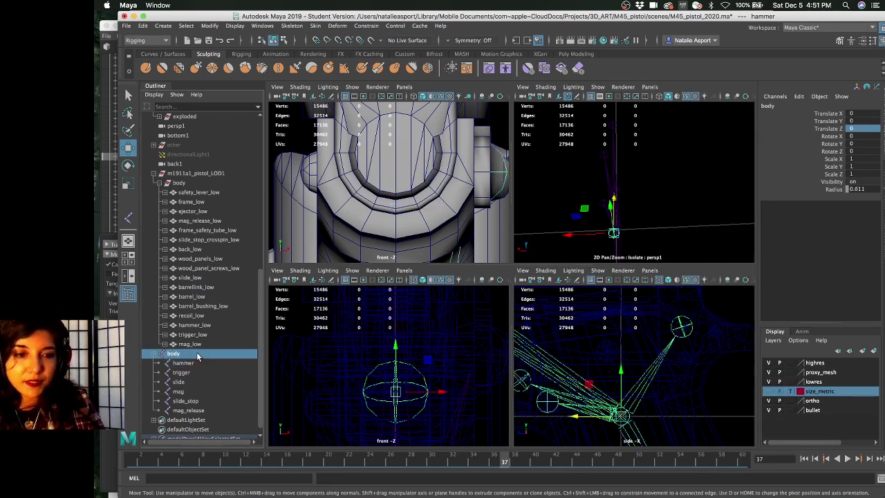
pyautogui.press('space')
pyautogui.press('space')
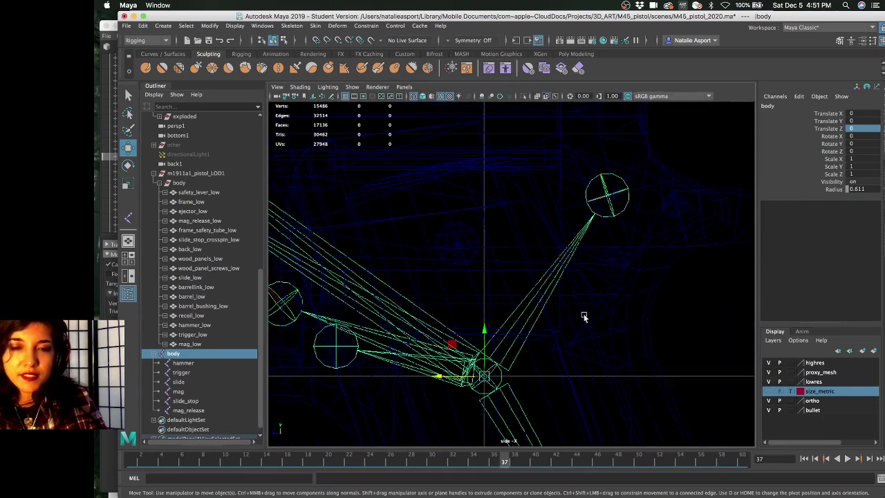
pyautogui.click(518, 216)
# Create a single new joint beside the hammer joint in the side view
pyautogui.click(262, 26)
pyautogui.click(291, 25)
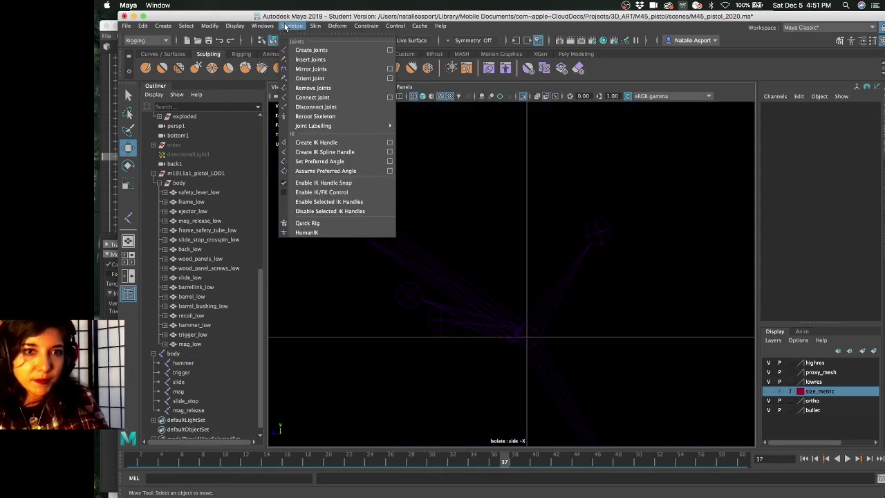
pyautogui.click(310, 50)
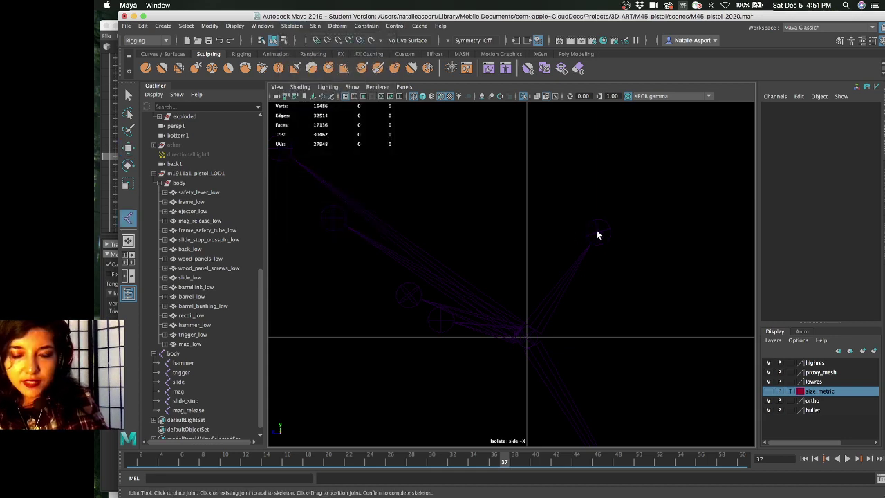
pyautogui.click(598, 234)
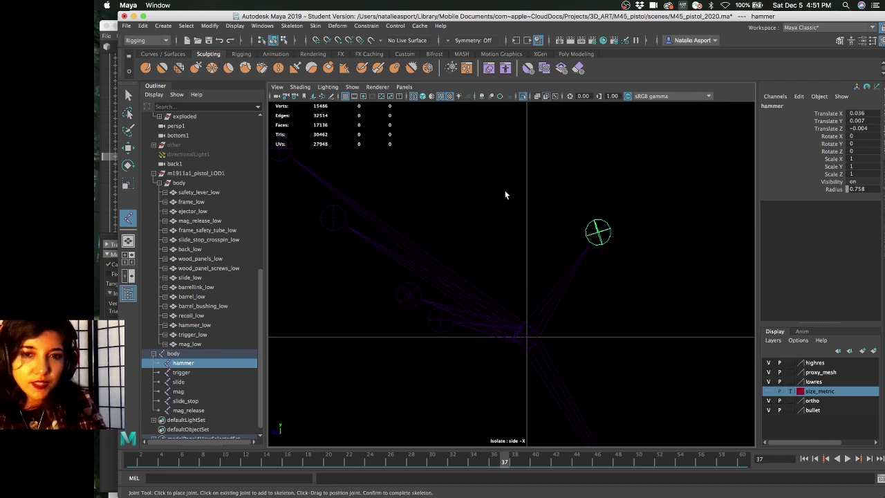
pyautogui.click(291, 26)
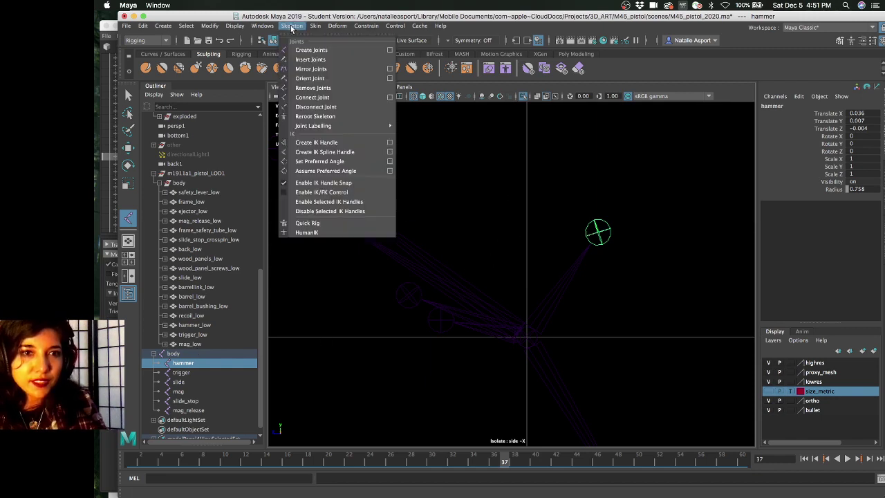
pyautogui.click(311, 49)
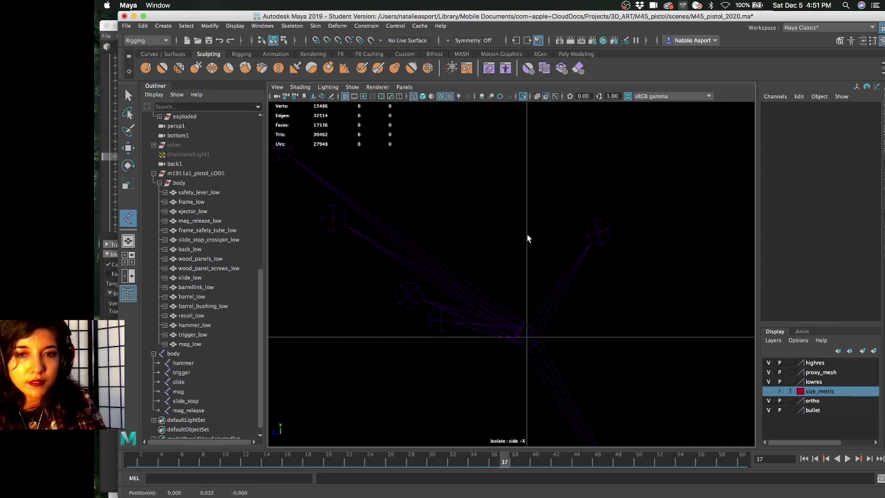
pyautogui.click(547, 224)
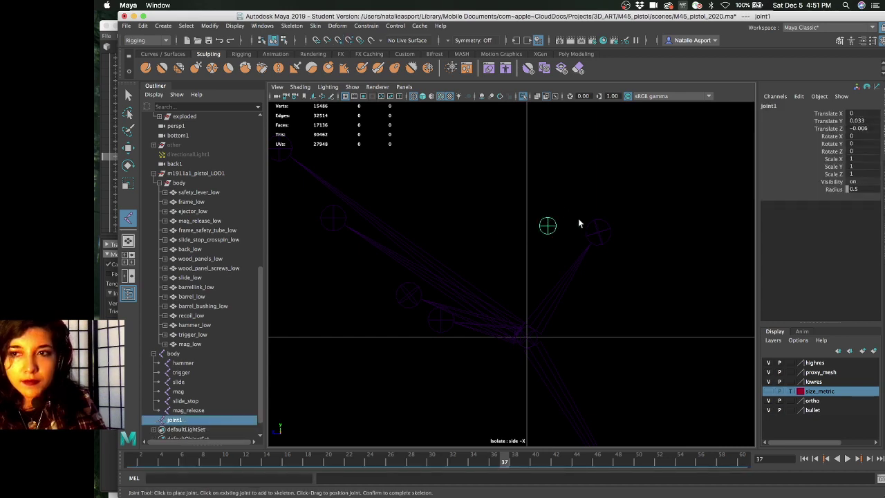
pyautogui.press('Return')
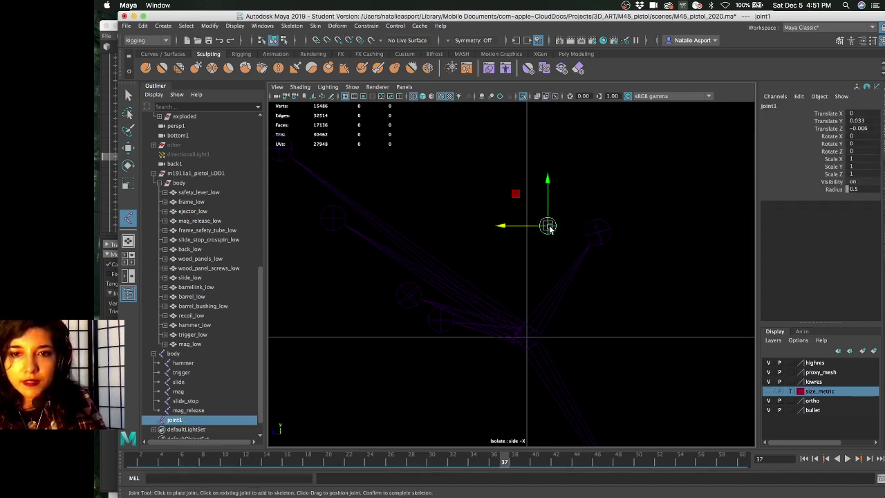
# Snap the new joint onto the hammer joint's position and parent it under the body joint
pyautogui.press('v')
pyautogui.middleClick(599, 238)
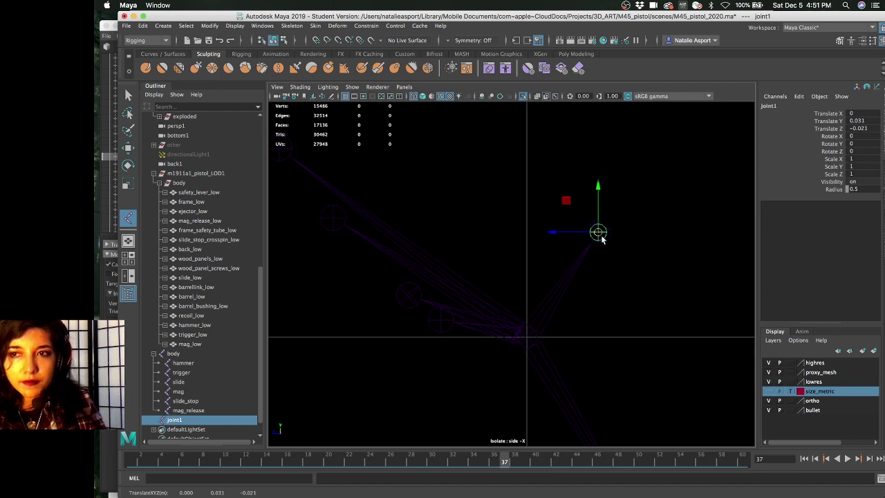
pyautogui.moveTo(199, 418); pyautogui.dragTo(191, 357)
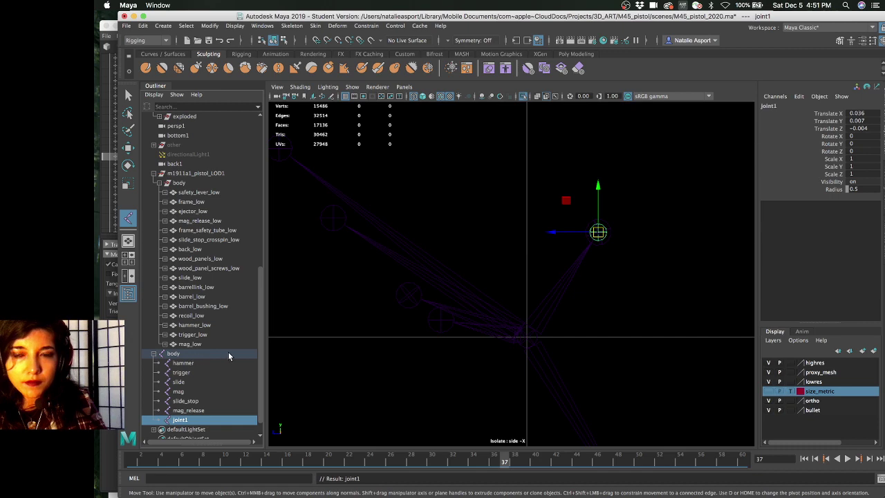
# Compare the new joint with the hammer joint and delete the new joint
pyautogui.click(183, 363)
pyautogui.click(181, 419)
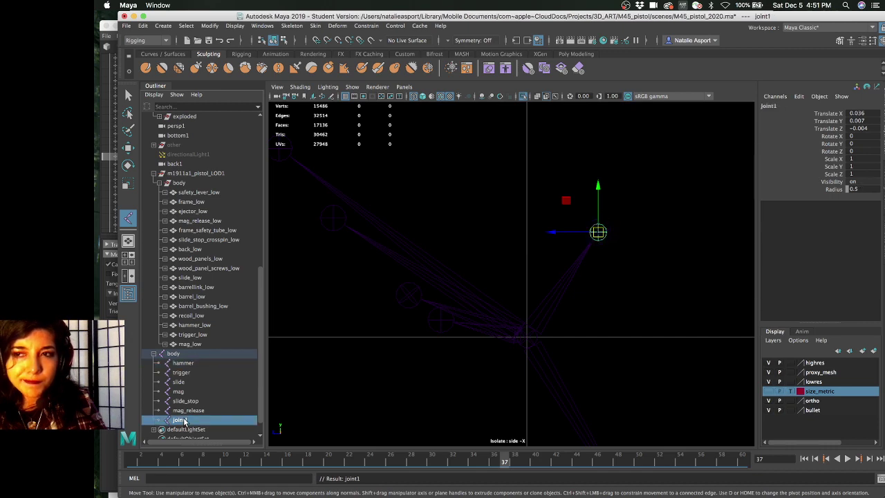
pyautogui.click(192, 363)
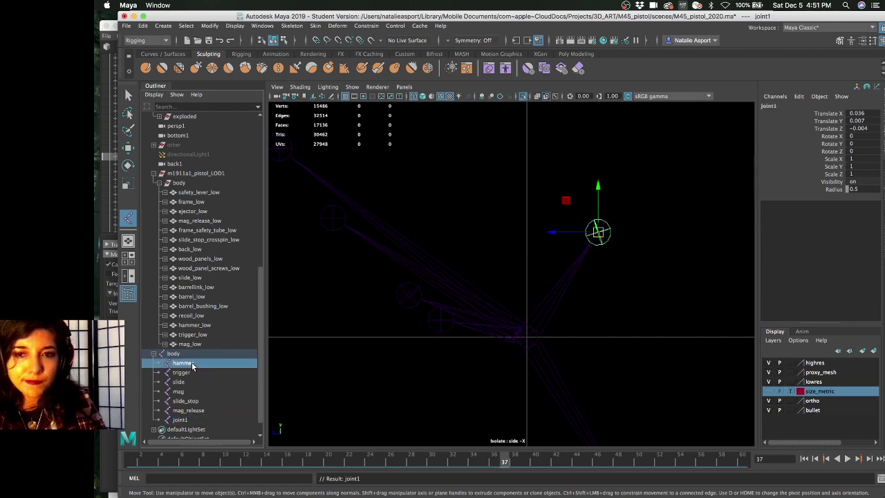
pyautogui.click(181, 419)
pyautogui.press('Delete')
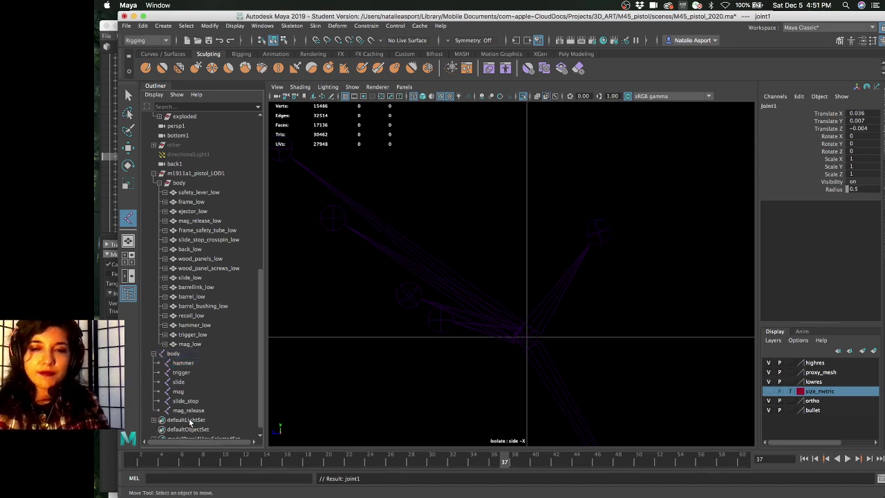
# Select the body joint hierarchy and save the scene, accepting the student version notice
pyautogui.click(210, 353)
pyautogui.keyDown('alt'); pyautogui.moveTo(461, 279); pyautogui.dragTo(484, 276, button='middle'); pyautogui.keyUp('alt')
pyautogui.press('super+s')
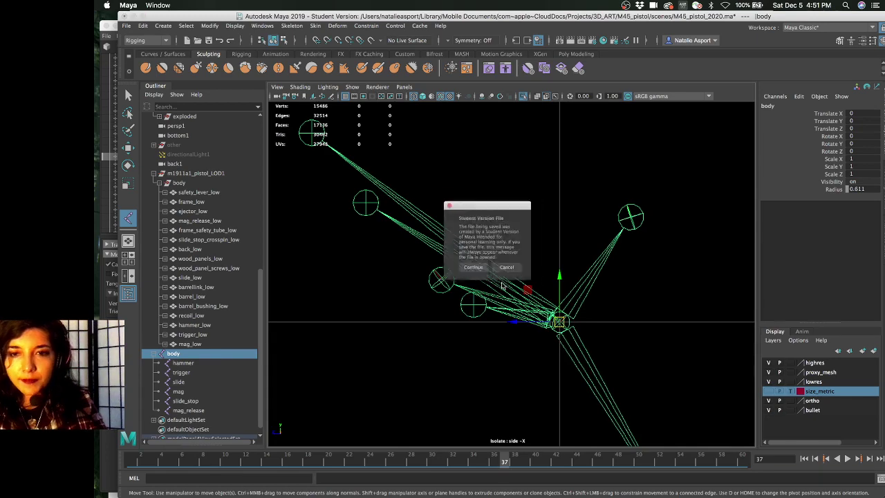
pyautogui.press('Return')
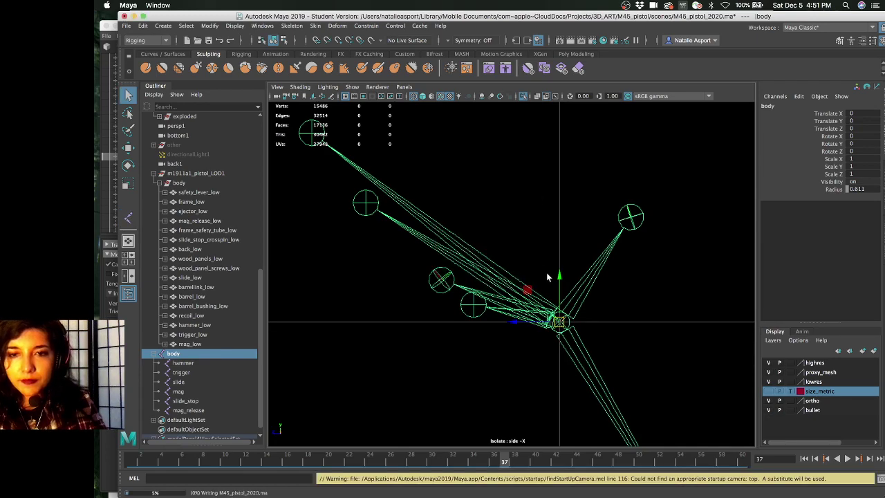
# Try moving the hammer joint along the Z axis in the side view and undo the move
pyautogui.scroll(-3, 540, 211)
pyautogui.press('w')
pyautogui.click(600, 290)
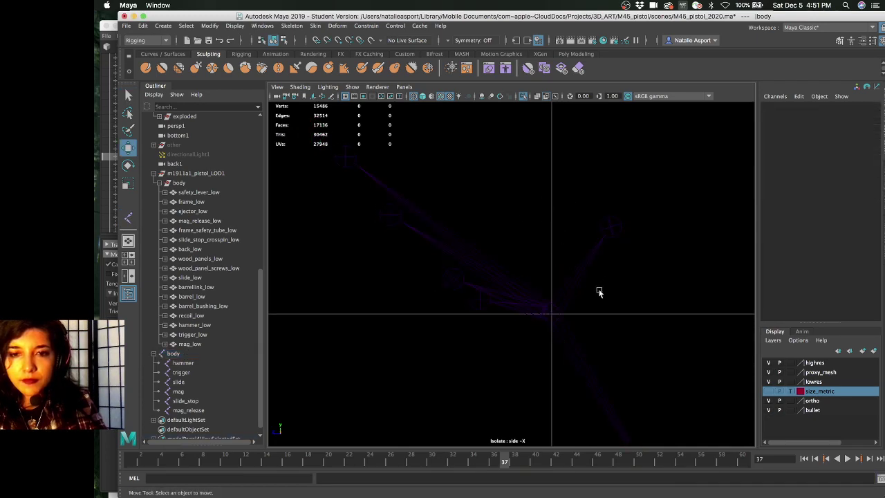
pyautogui.click(555, 311)
pyautogui.click(610, 224)
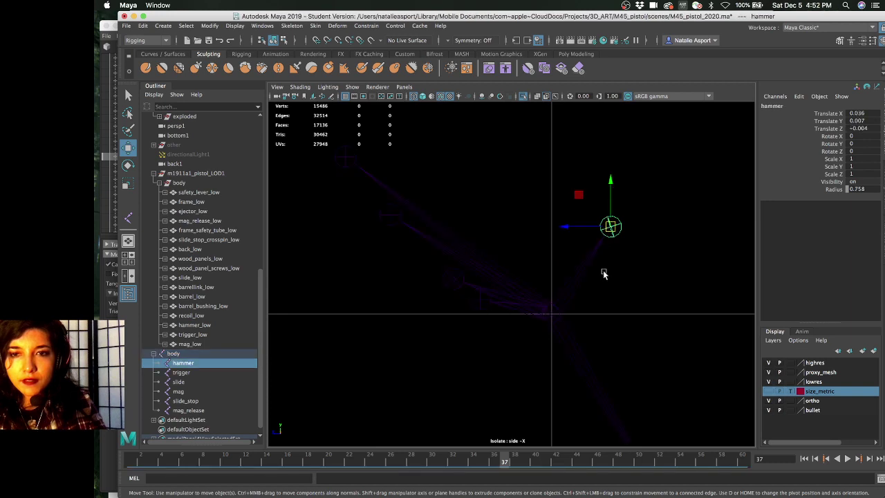
pyautogui.moveTo(567, 226); pyautogui.dragTo(524, 227)
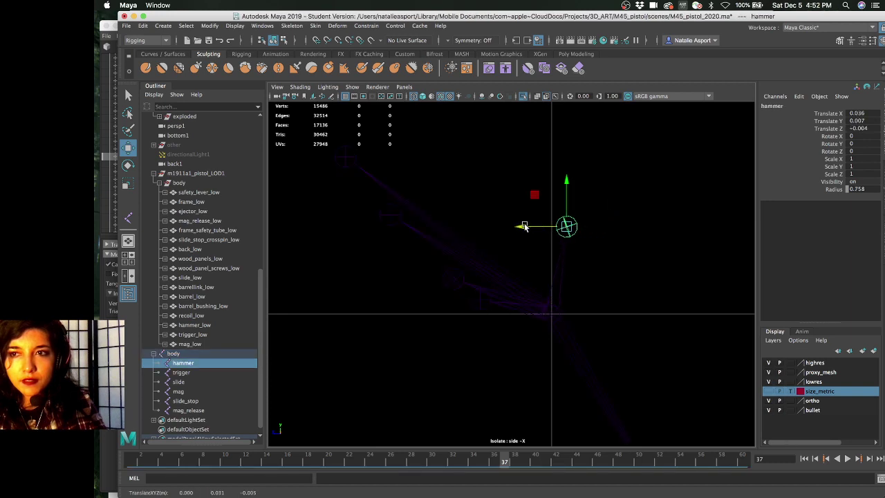
pyautogui.hotkey('ctrl', 'z')
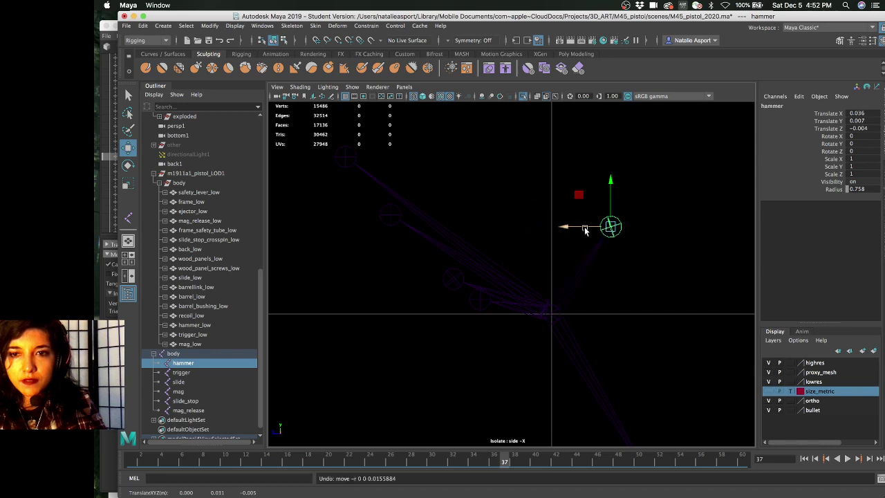
# Reorient the hammer joint with Orient Joint, using the none orientation
pyautogui.scroll(2, 632, 264)
pyautogui.keyDown('alt'); pyautogui.moveTo(613, 265); pyautogui.dragTo(596, 275, button='middle'); pyautogui.keyUp('alt')
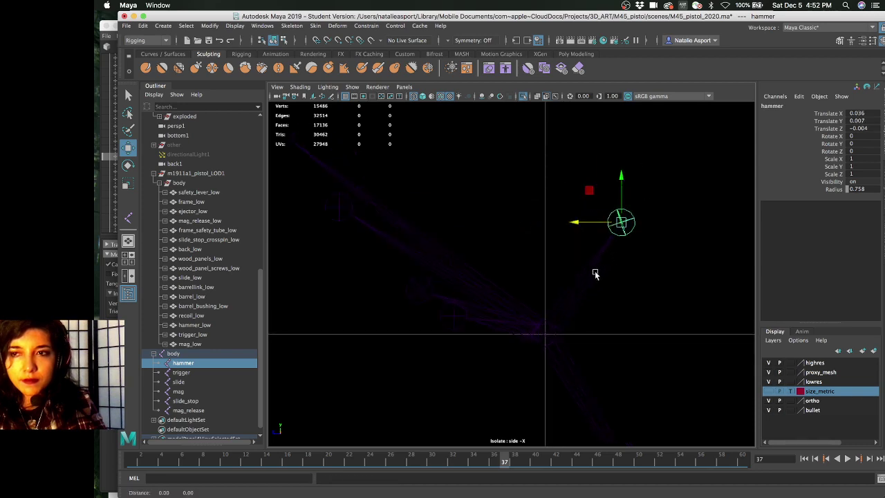
pyautogui.moveTo(542, 176); pyautogui.dragTo(576, 178, button='right')
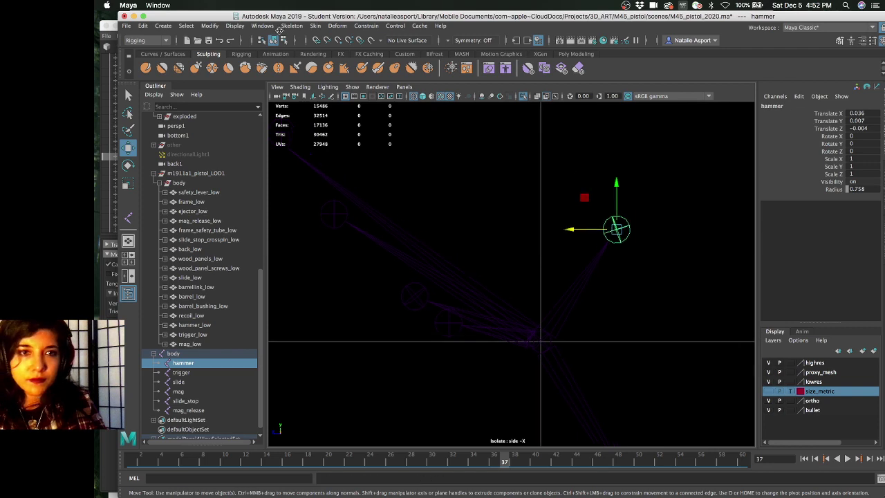
pyautogui.click(291, 26)
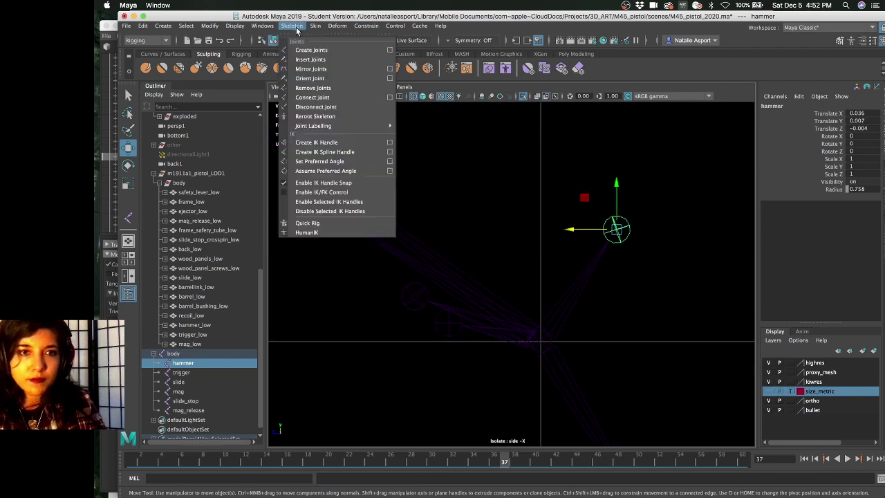
pyautogui.click(323, 79)
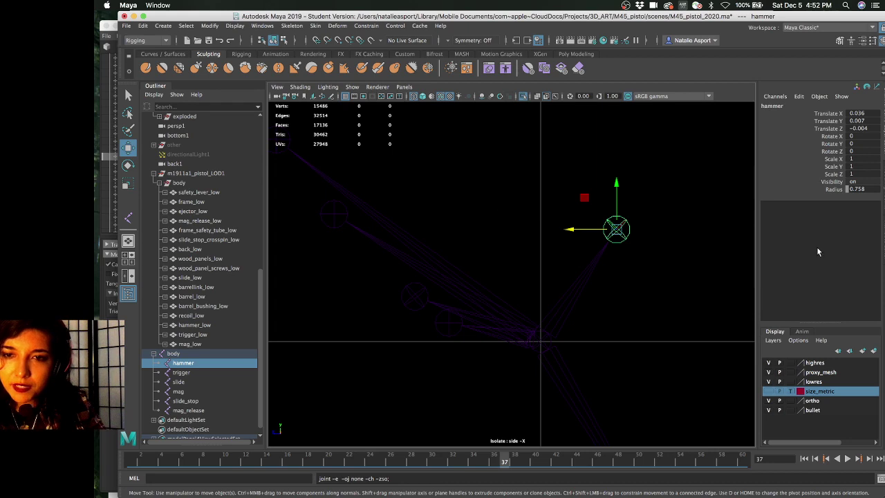
# Examine the hammer joint's orientation and compare it with the other joints under the body joint in the side view
pyautogui.scroll(-3, 667, 289)
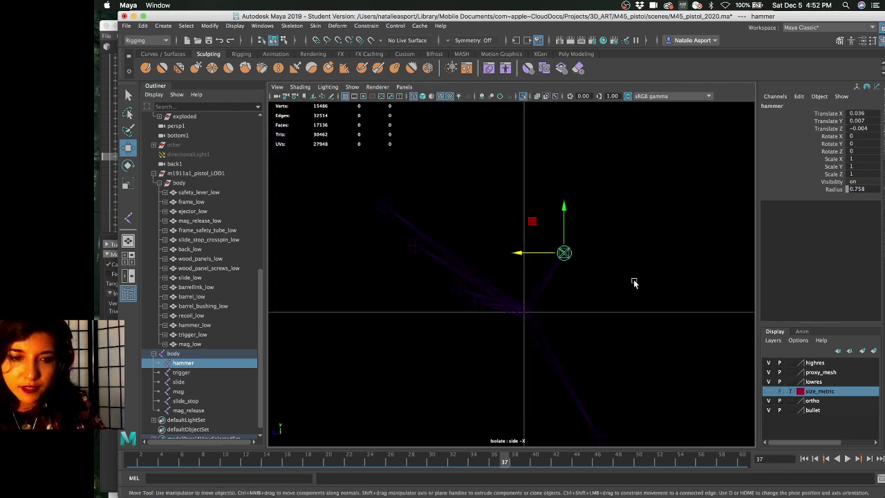
pyautogui.scroll(2, 632, 291)
pyautogui.moveTo(618, 301)
pyautogui.keyDown('alt'); pyautogui.mouseDown(button='middle')
pyautogui.moveTo(580, 311)
pyautogui.moveTo(615, 308)
pyautogui.mouseUp(button='middle'); pyautogui.keyUp('alt')
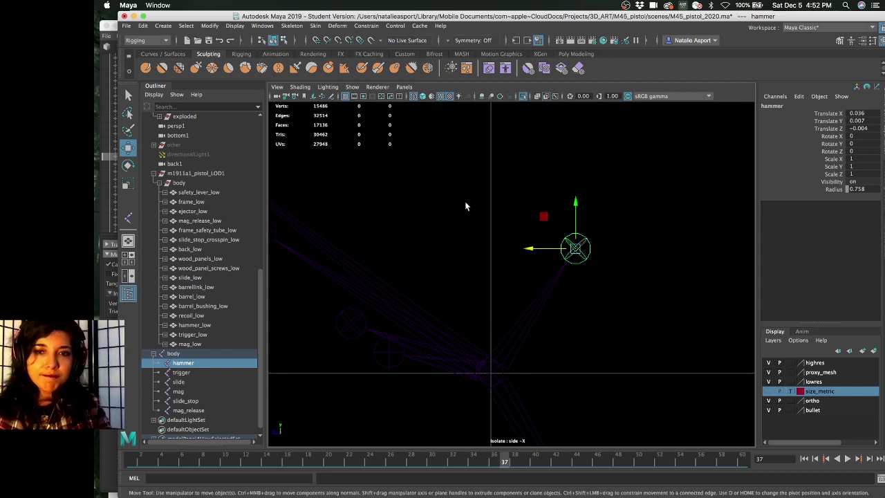
pyautogui.keyDown('alt'); pyautogui.moveTo(455, 211); pyautogui.dragTo(427, 219, button='middle'); pyautogui.keyUp('alt')
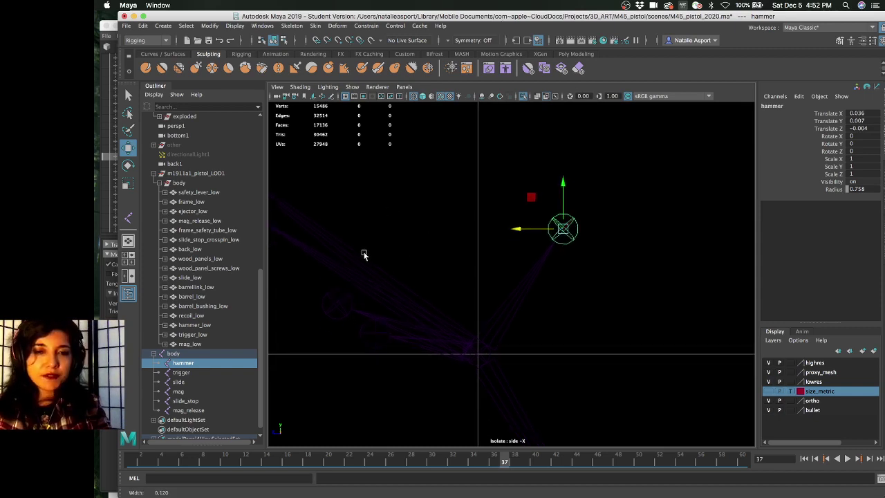
pyautogui.keyDown('alt'); pyautogui.moveTo(364, 256); pyautogui.dragTo(377, 258, button='right'); pyautogui.keyUp('alt')
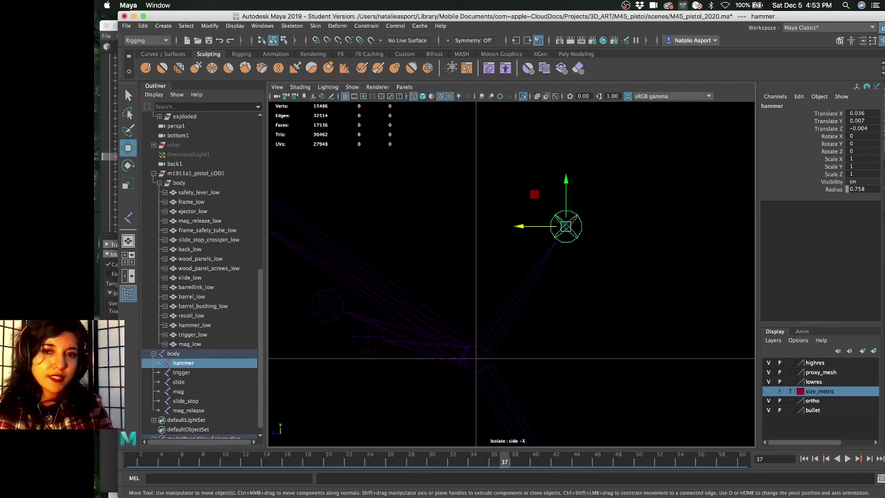
pyautogui.click(412, 233)
pyautogui.keyDown('alt'); pyautogui.moveTo(433, 246); pyautogui.dragTo(454, 234, button='middle'); pyautogui.keyUp('alt')
pyautogui.keyDown('alt'); pyautogui.moveTo(458, 237); pyautogui.dragTo(492, 261, button='right'); pyautogui.keyUp('alt')
pyautogui.click(525, 285)
pyautogui.keyDown('alt'); pyautogui.moveTo(395, 265); pyautogui.dragTo(430, 251, button='middle'); pyautogui.keyUp('alt')
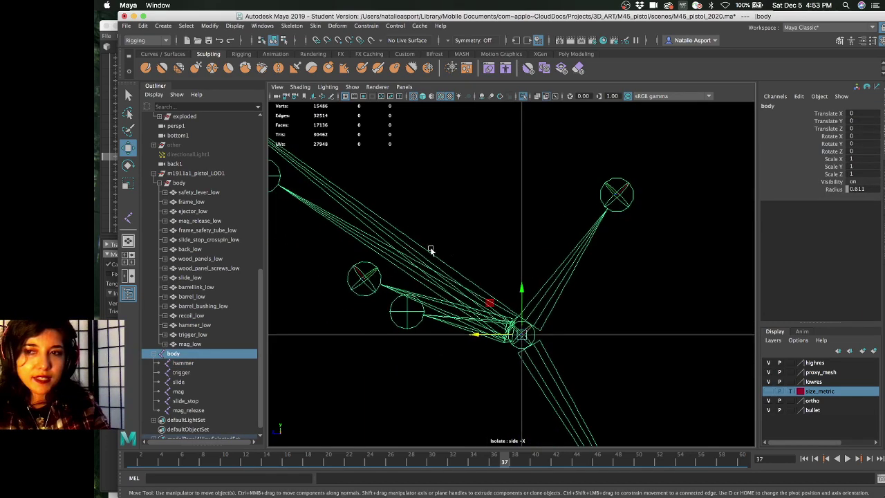
pyautogui.keyDown('alt'); pyautogui.moveTo(377, 249); pyautogui.dragTo(408, 282, button='right'); pyautogui.keyUp('alt')
pyautogui.keyDown('alt'); pyautogui.moveTo(422, 285); pyautogui.dragTo(509, 269, button='middle'); pyautogui.keyUp('alt')
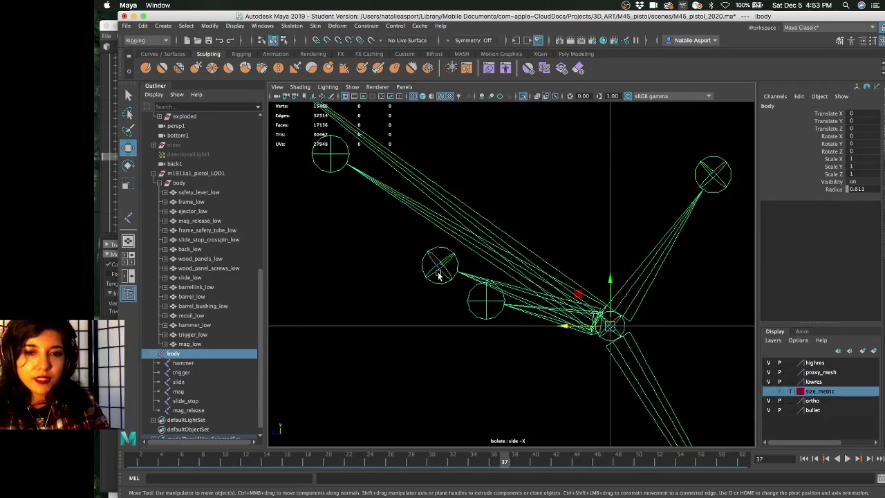
# Rotate the trigger joint freehand by about -10.2, -8.3 and 1.5 degrees in X, Y and Z, and freeze its transformations
pyautogui.click(443, 263)
pyautogui.click(444, 264)
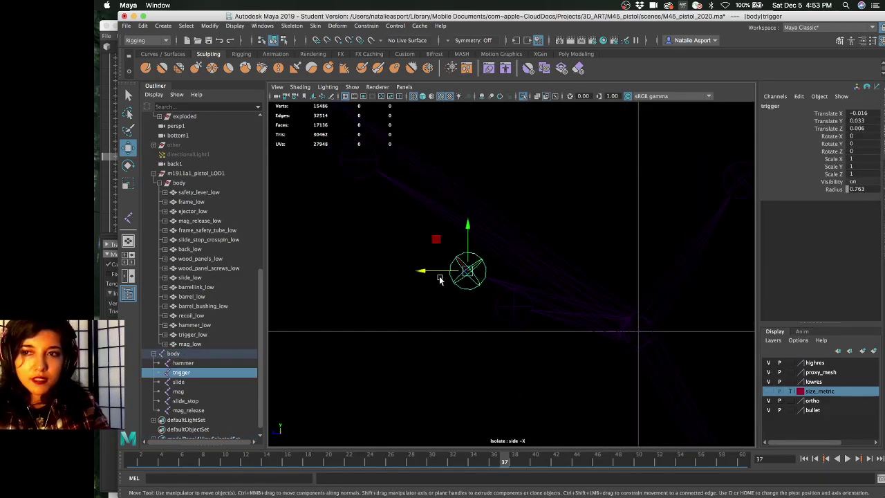
pyautogui.press('e')
pyautogui.press('r')
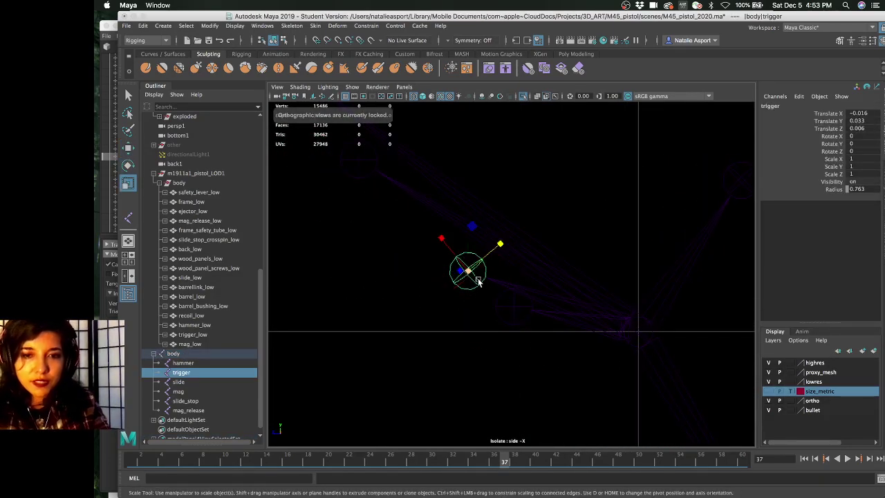
pyautogui.press('e')
pyautogui.press('r')
pyautogui.press('e')
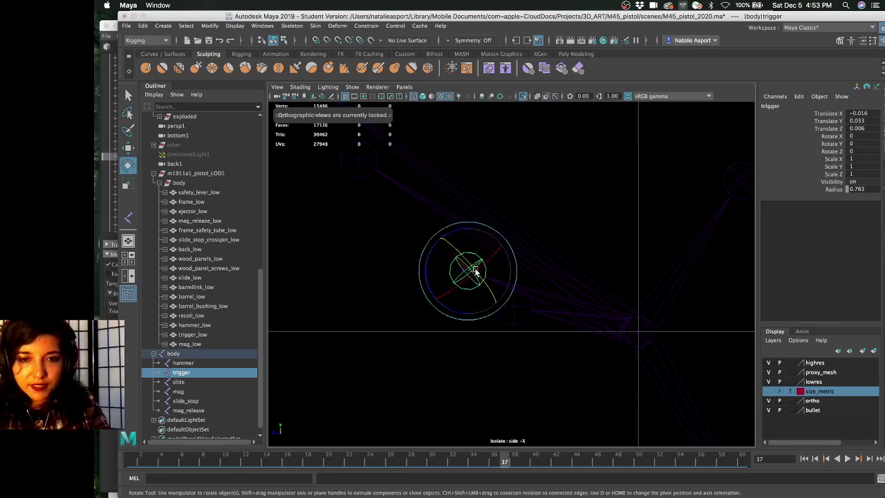
pyautogui.moveTo(466, 279); pyautogui.dragTo(475, 281)
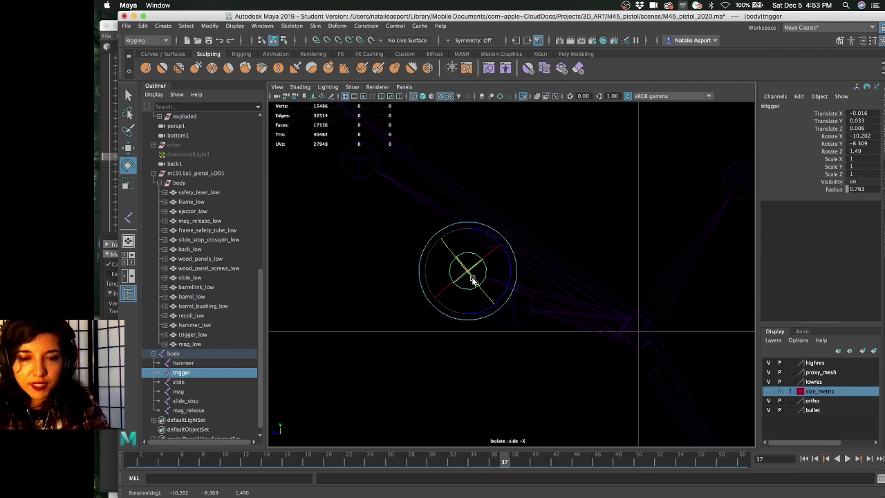
pyautogui.keyDown('shift'); pyautogui.moveTo(445, 220); pyautogui.dragTo(489, 222, button='right'); pyautogui.keyUp('shift')
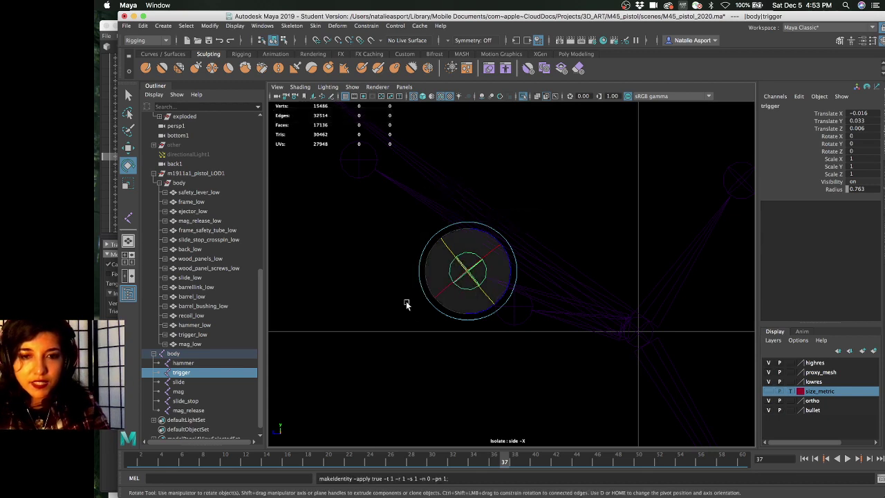
# Orient the trigger joint to world with Orient Joint, keeping child orientation and local scale axis reorientation enabled
pyautogui.keyDown('alt'); pyautogui.moveTo(407, 304); pyautogui.dragTo(608, 366, button='right'); pyautogui.keyUp('alt')
pyautogui.press('w')
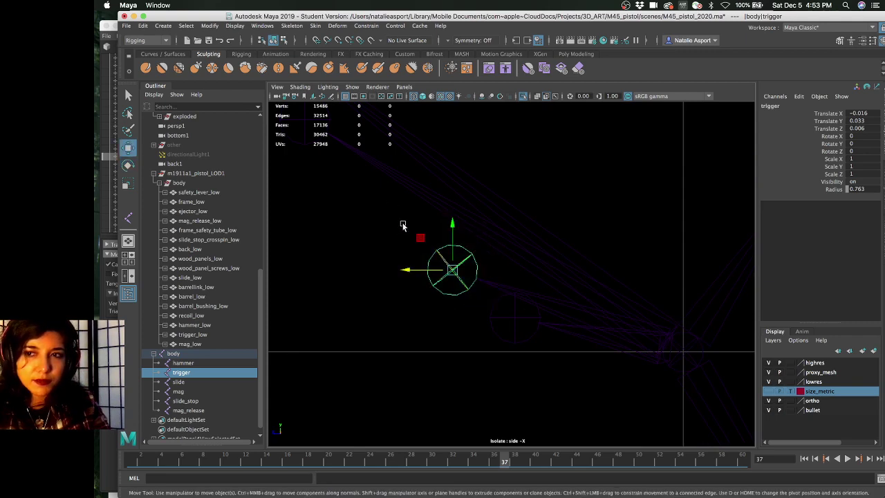
pyautogui.click(291, 26)
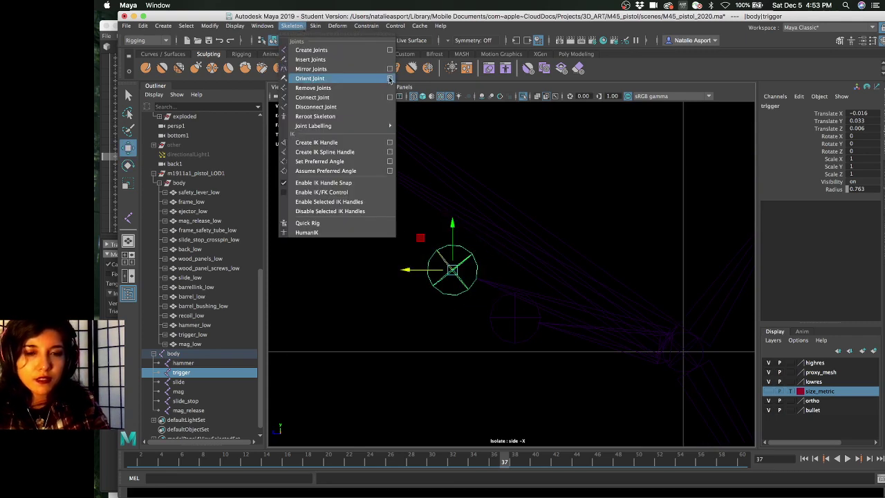
pyautogui.click(389, 79)
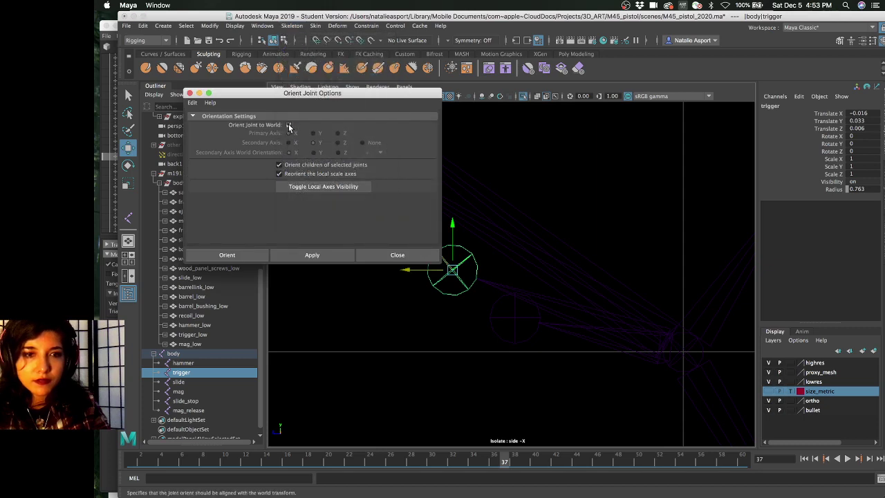
pyautogui.click(289, 125)
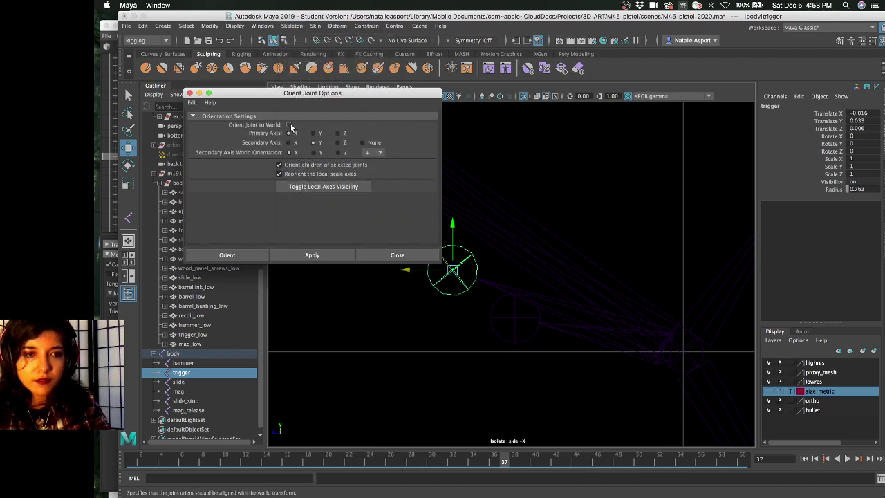
pyautogui.click(289, 125)
pyautogui.click(309, 257)
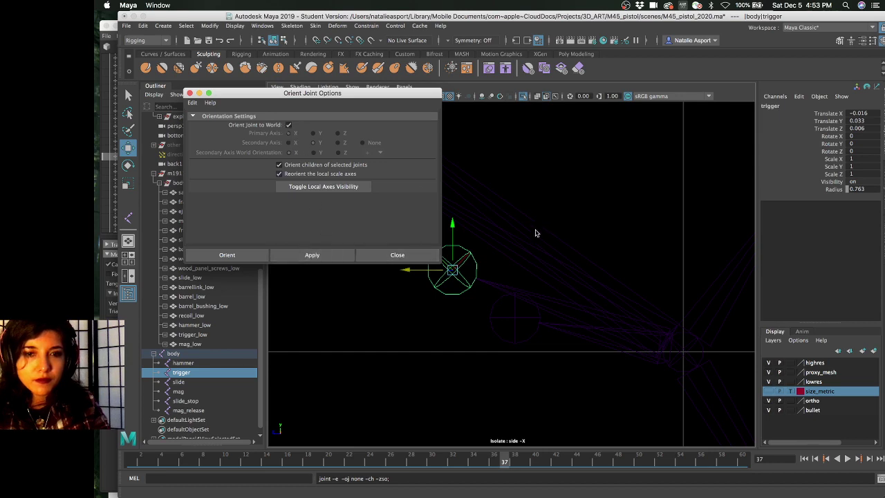
pyautogui.keyDown('alt'); pyautogui.moveTo(561, 237); pyautogui.dragTo(600, 243, button='middle'); pyautogui.keyUp('alt')
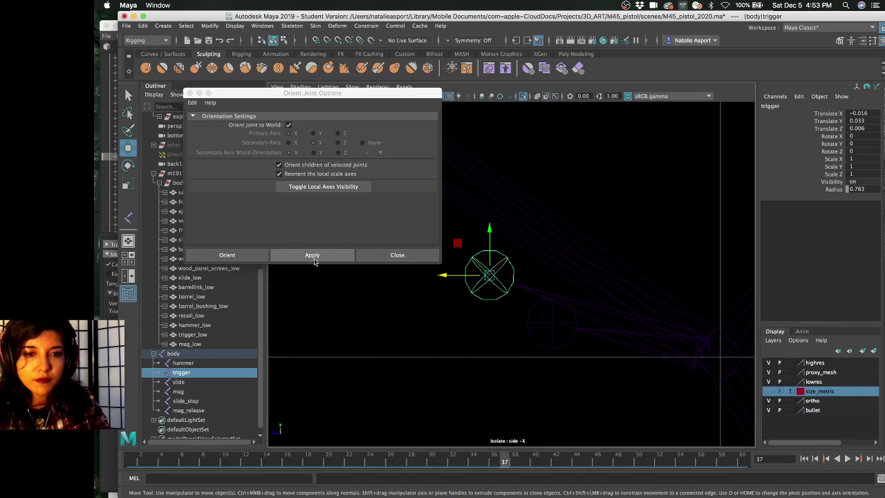
pyautogui.click(408, 256)
# Compare the trigger and hammer joints' orientations with the other joints under the body joint in the side view
pyautogui.keyDown('alt'); pyautogui.moveTo(547, 292); pyautogui.dragTo(366, 251, button='middle'); pyautogui.keyUp('alt')
pyautogui.keyDown('alt'); pyautogui.moveTo(506, 270); pyautogui.dragTo(450, 284, button='middle'); pyautogui.keyUp('alt')
pyautogui.click(220, 353)
pyautogui.scroll(-5, 495, 291)
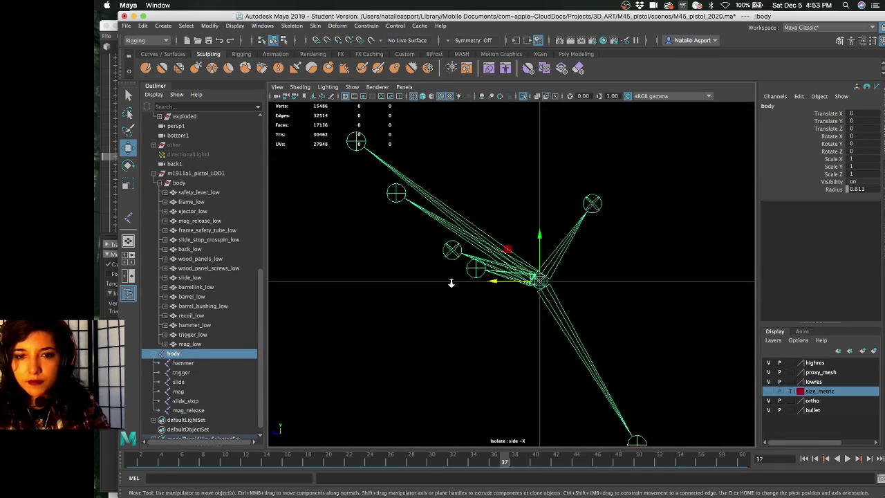
pyautogui.scroll(2, 448, 270)
pyautogui.click(446, 258)
pyautogui.click(197, 401)
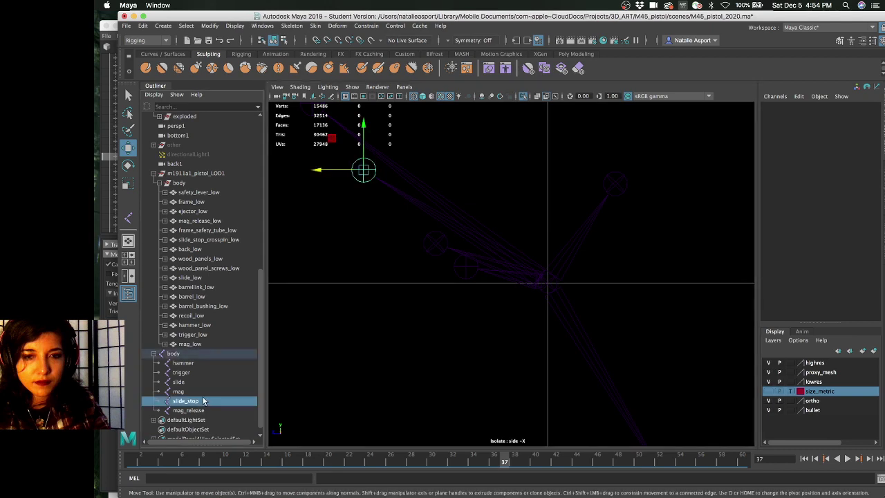
pyautogui.click(436, 254)
pyautogui.keyDown('alt'); pyautogui.moveTo(466, 305); pyautogui.dragTo(441, 318, button='middle'); pyautogui.keyUp('alt')
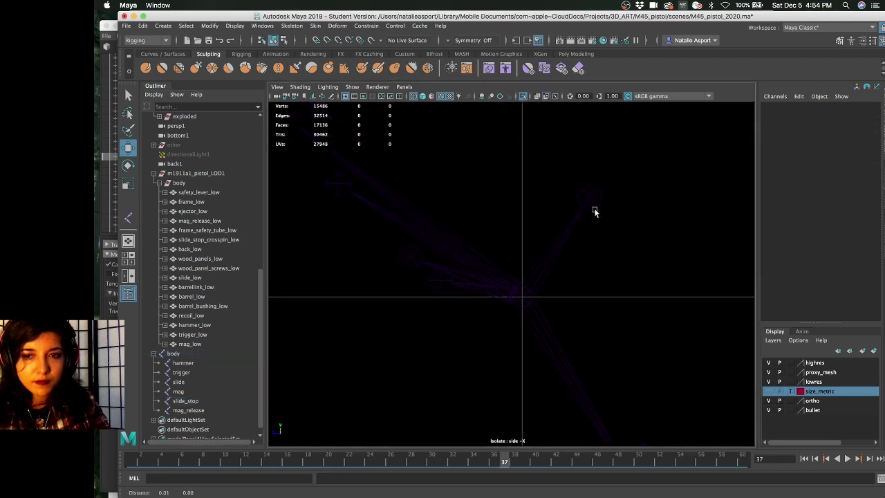
pyautogui.click(580, 203)
pyautogui.keyDown('alt'); pyautogui.moveTo(530, 257); pyautogui.dragTo(460, 294, button='middle'); pyautogui.keyUp('alt')
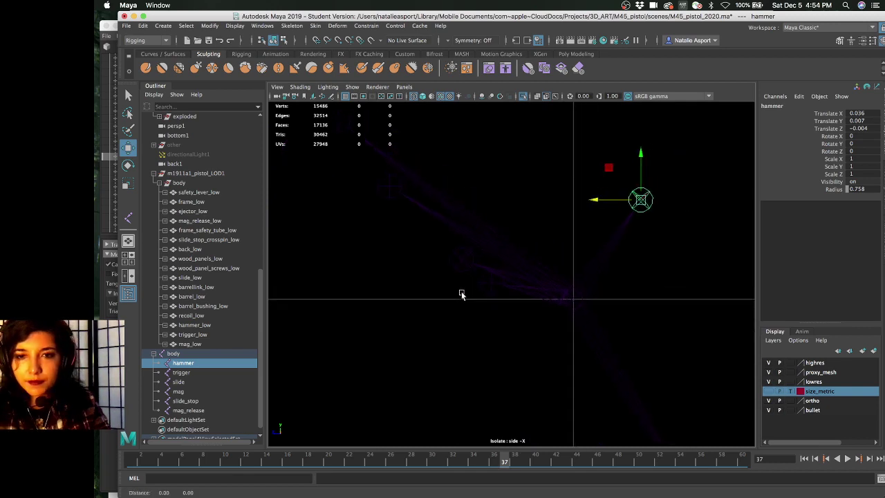
pyautogui.press('Up')
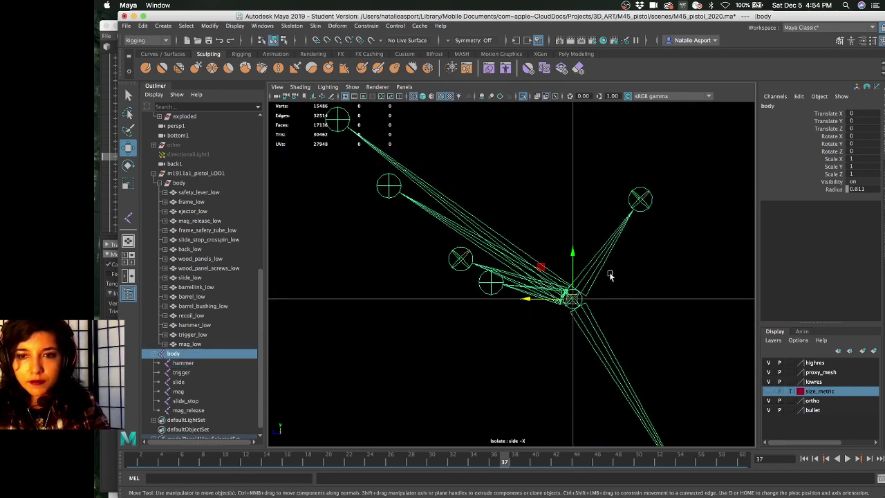
# Unparent the hammer, trigger, slide, mag, slide_stop and mag_release joints from the body joint
pyautogui.moveTo(212, 361); pyautogui.dragTo(209, 410)
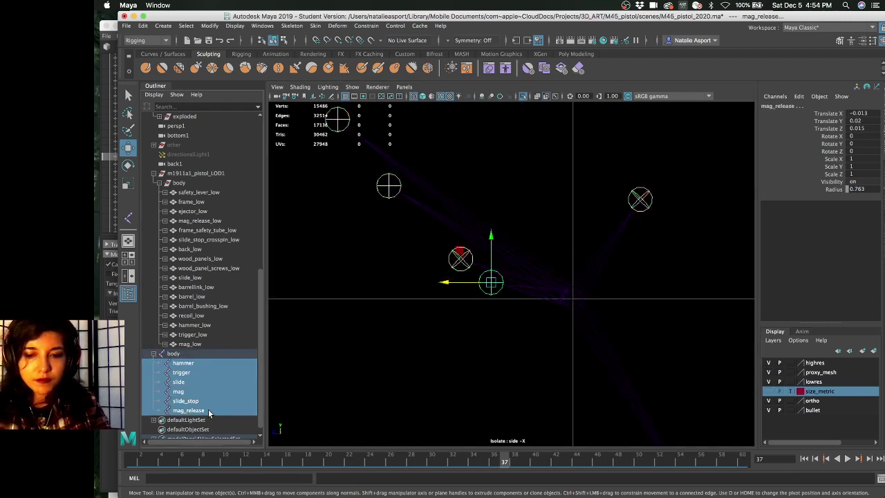
pyautogui.click(191, 364)
pyautogui.click(191, 373)
pyautogui.click(191, 363)
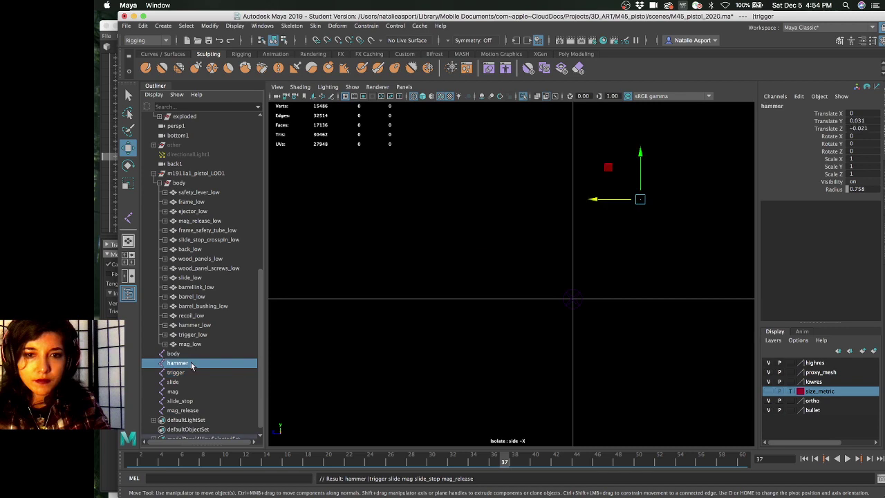
# Examine the body joint at the origin in the side view and hide it
pyautogui.click(191, 354)
pyautogui.keyDown('alt'); pyautogui.moveTo(567, 320); pyautogui.dragTo(550, 305, button='middle'); pyautogui.keyUp('alt')
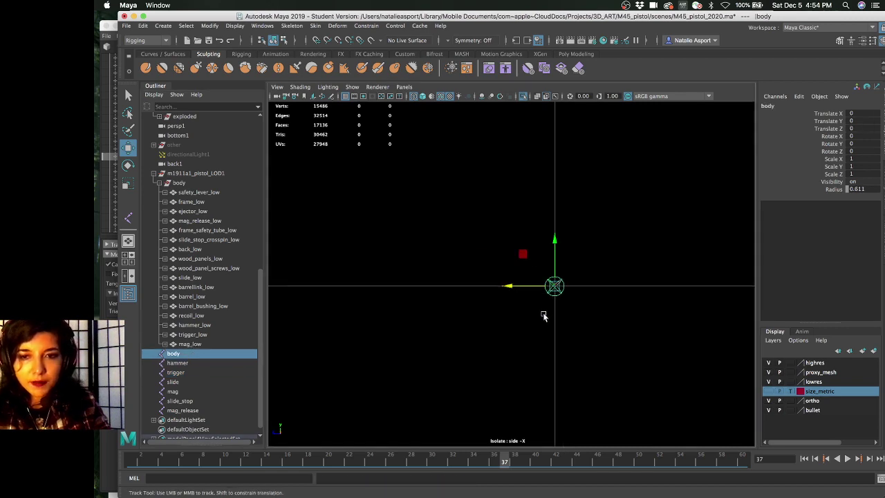
pyautogui.keyDown('alt'); pyautogui.moveTo(513, 327); pyautogui.dragTo(553, 341, button='right'); pyautogui.keyUp('alt')
pyautogui.keyDown('alt'); pyautogui.moveTo(641, 373); pyautogui.dragTo(599, 358, button='middle'); pyautogui.keyUp('alt')
pyautogui.keyDown('alt'); pyautogui.moveTo(476, 324); pyautogui.dragTo(496, 331, button='right'); pyautogui.keyUp('alt')
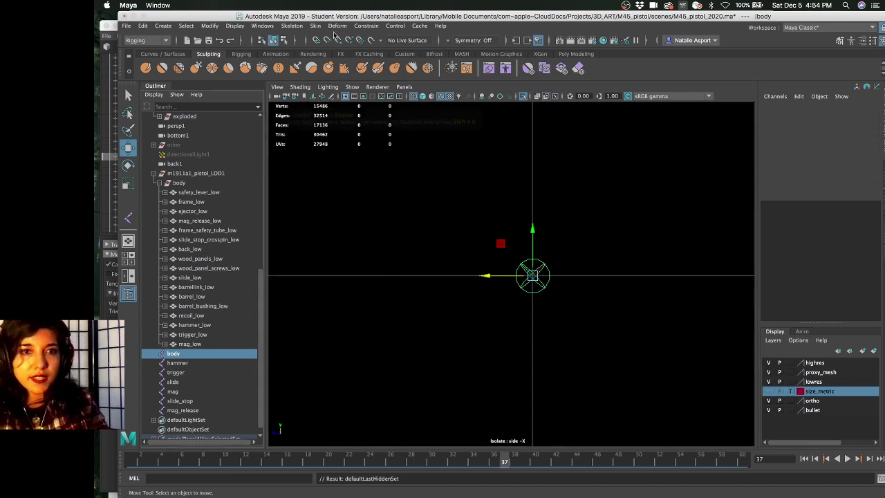
pyautogui.hotkey('ctrl', 'h')
# Create a new joint snapped to the grid at the world origin in the side view
pyautogui.click(292, 26)
pyautogui.click(304, 50)
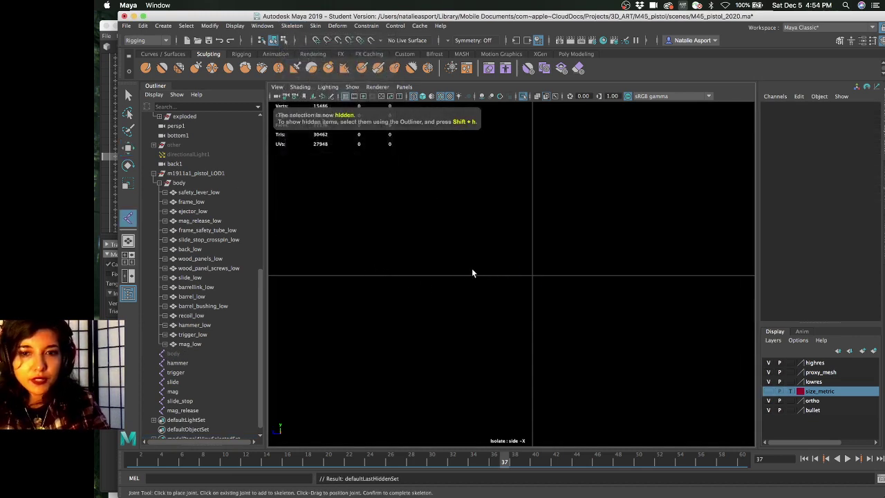
pyautogui.click(533, 277)
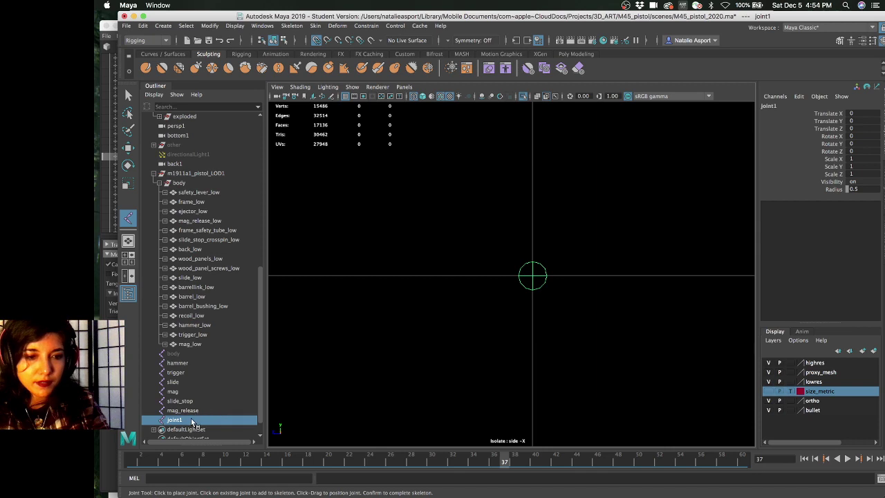
# Parent the hammer, trigger, slide, mag, slide_stop and mag_release joints under joint1
pyautogui.moveTo(192, 419); pyautogui.dragTo(183, 362, button='middle')
pyautogui.click(189, 374)
pyautogui.keyDown('shift'); pyautogui.click(189, 419); pyautogui.keyUp('shift')
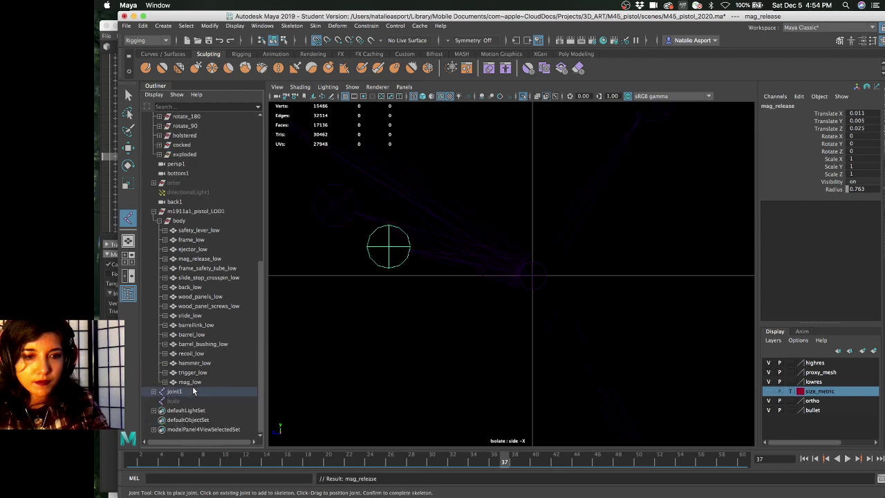
pyautogui.click(193, 392)
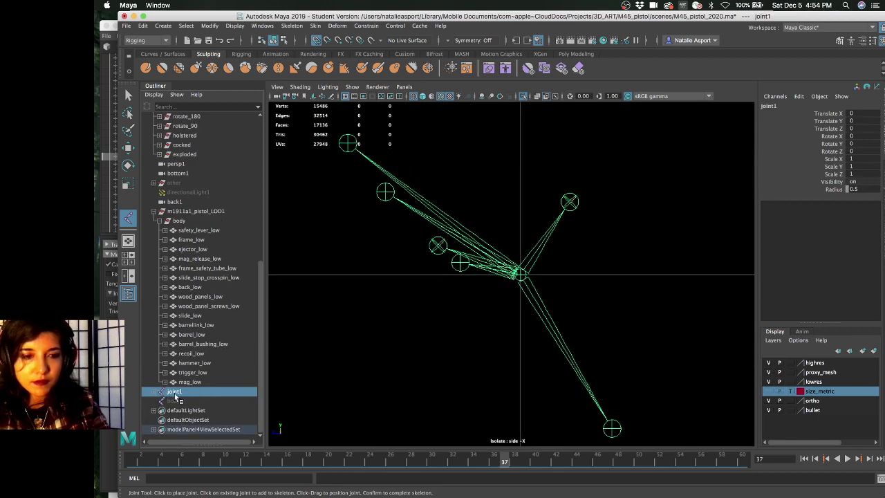
pyautogui.click(566, 209)
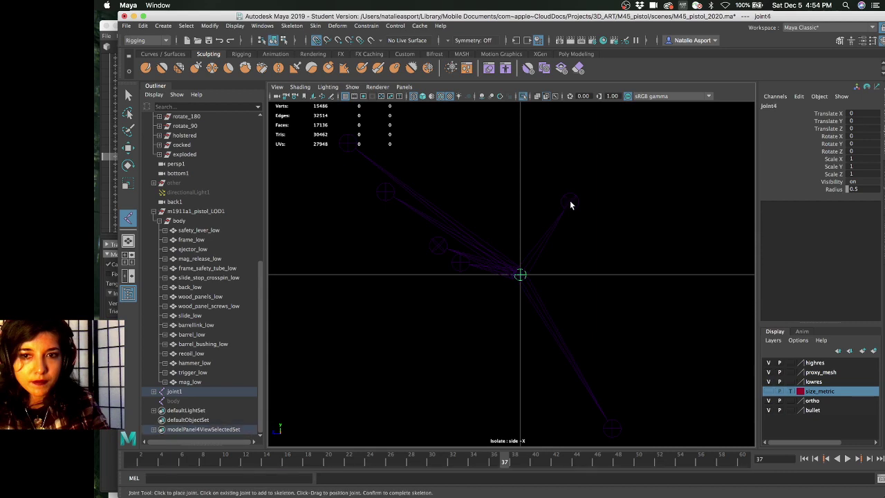
pyautogui.press('w')
pyautogui.click(570, 202)
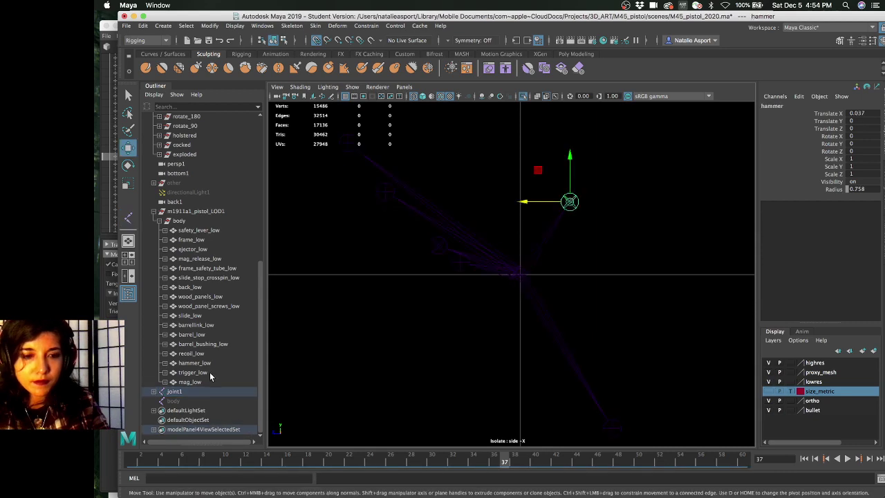
# Delete the stray joint2 under joint1 together with its child joints, joint3 and joint4
pyautogui.click(154, 392)
pyautogui.scroll(-2, 193, 367)
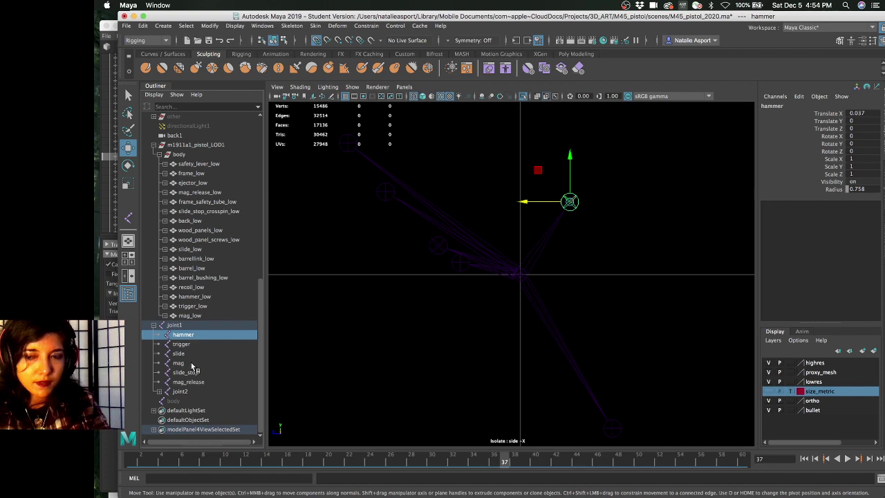
pyautogui.click(185, 403)
pyautogui.click(184, 392)
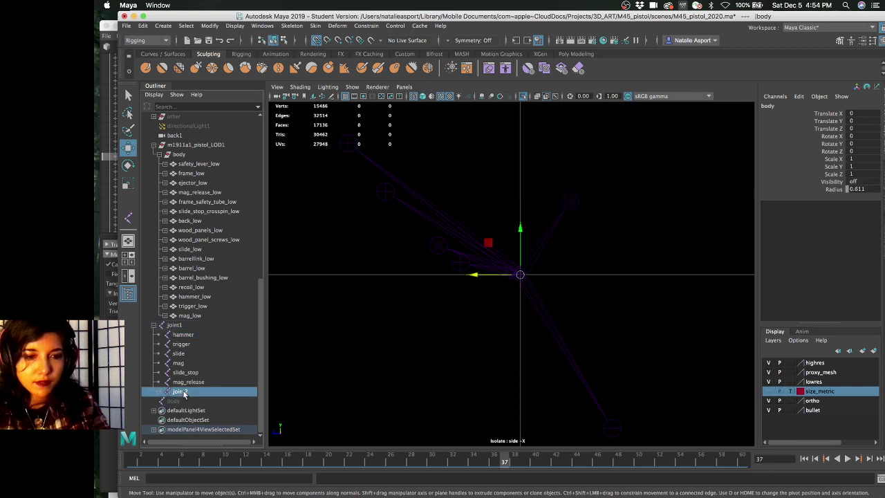
pyautogui.click(159, 392)
pyautogui.click(184, 402)
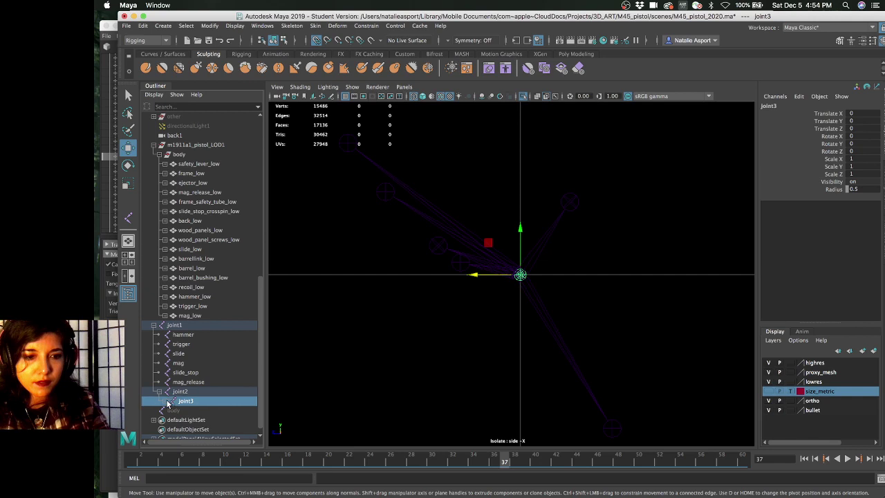
pyautogui.click(168, 401)
pyautogui.click(182, 392)
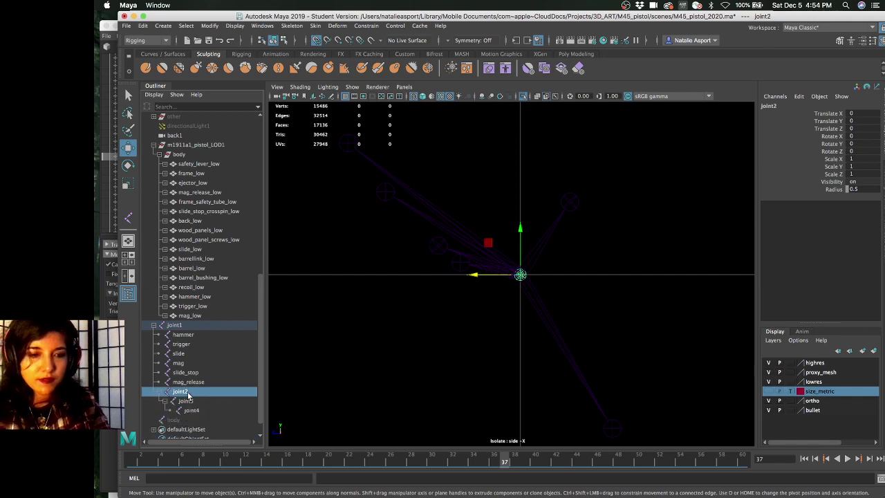
pyautogui.press('Delete')
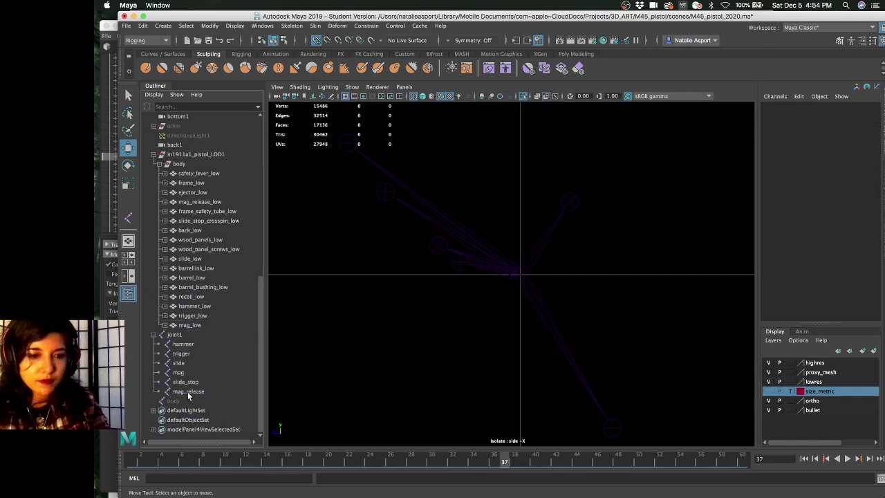
# Examine the joints under joint1 one by one, comparing the hammer and trigger joints' orientations with the rest
pyautogui.click(191, 392)
pyautogui.click(193, 383)
pyautogui.click(190, 372)
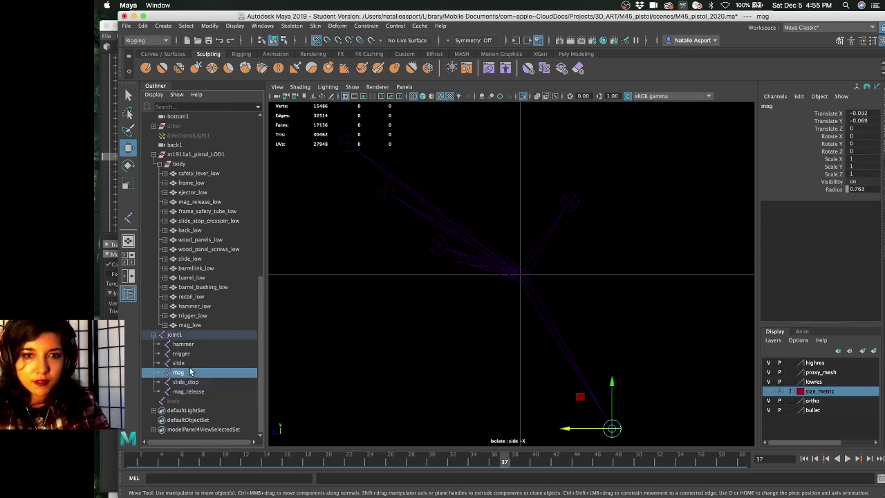
pyautogui.click(185, 345)
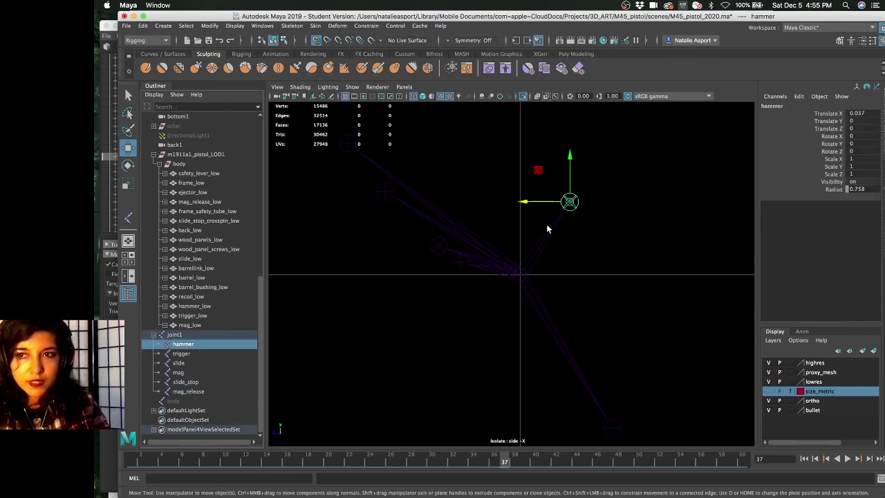
pyautogui.scroll(-3, 545, 220)
pyautogui.scroll(5, 558, 237)
pyautogui.keyDown('alt'); pyautogui.moveTo(567, 250); pyautogui.dragTo(555, 276, button='middle'); pyautogui.keyUp('alt')
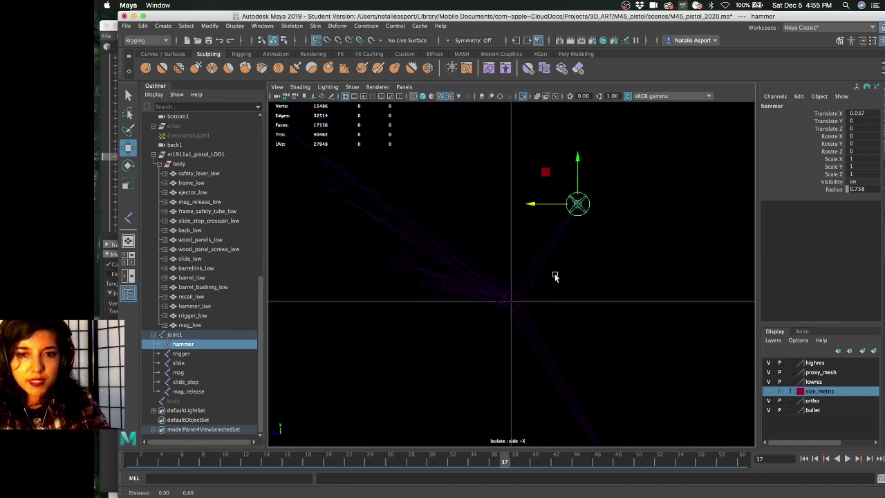
pyautogui.scroll(2, 555, 277)
pyautogui.scroll(3, 557, 280)
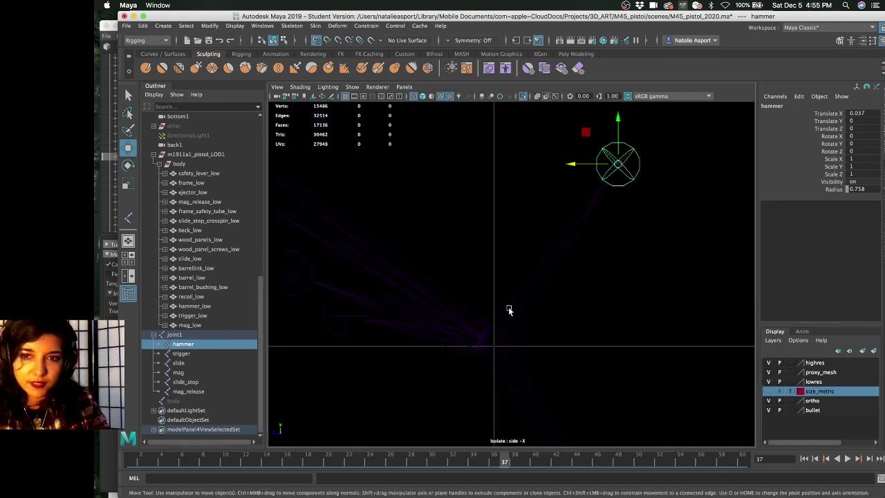
pyautogui.click(194, 354)
pyautogui.click(200, 363)
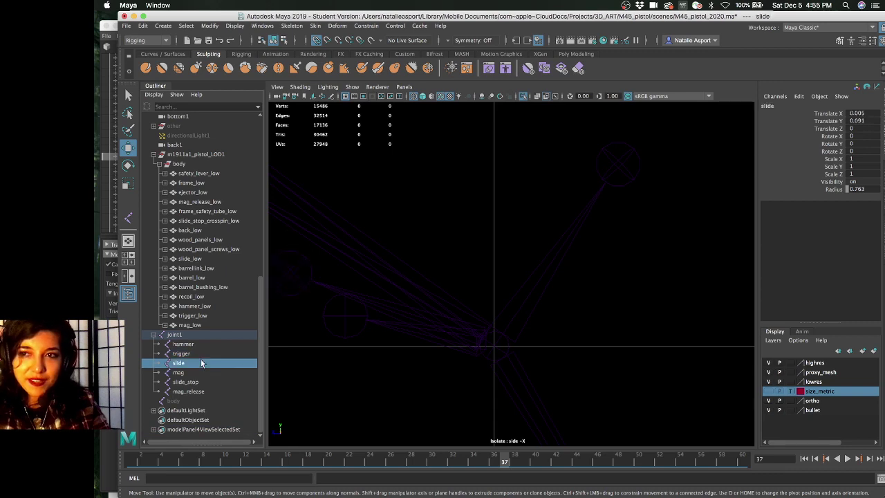
pyautogui.click(193, 372)
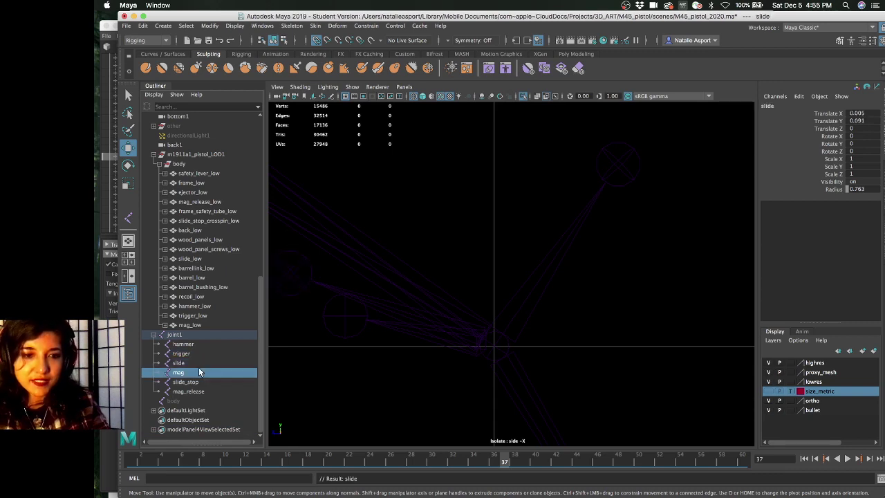
pyautogui.keyDown('alt'); pyautogui.moveTo(408, 340); pyautogui.dragTo(415, 337, button='middle'); pyautogui.keyUp('alt')
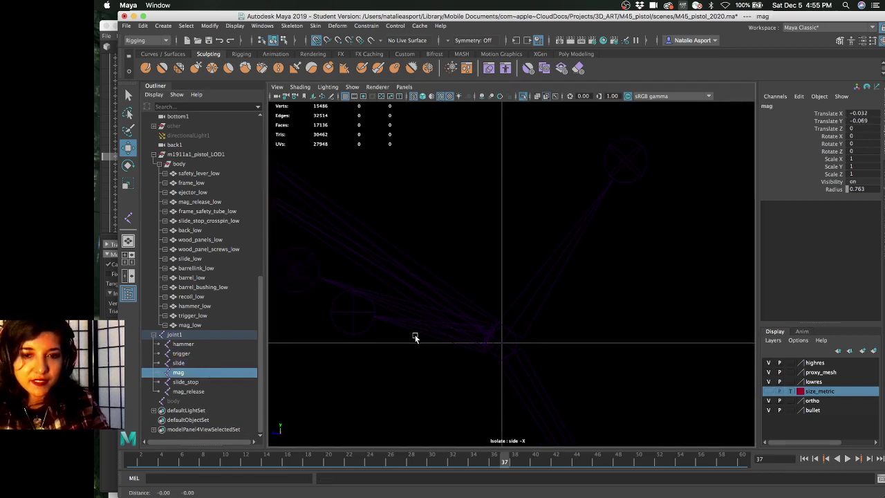
pyautogui.click(492, 355)
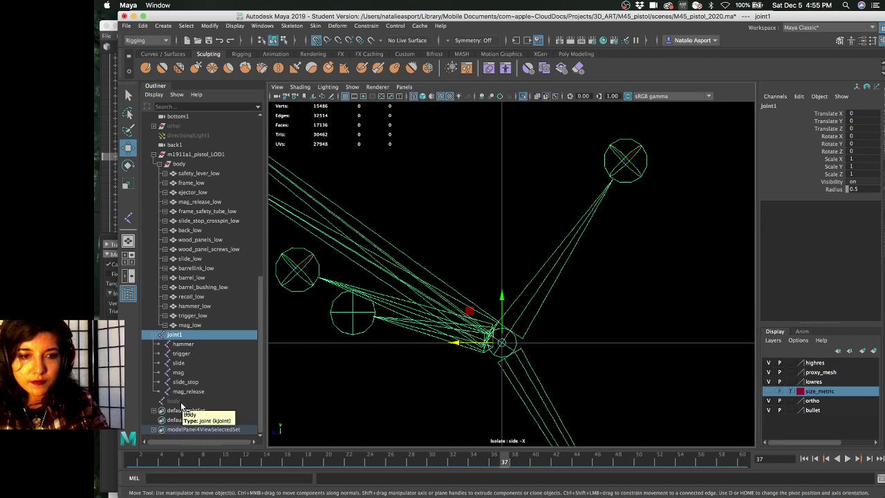
pyautogui.click(184, 344)
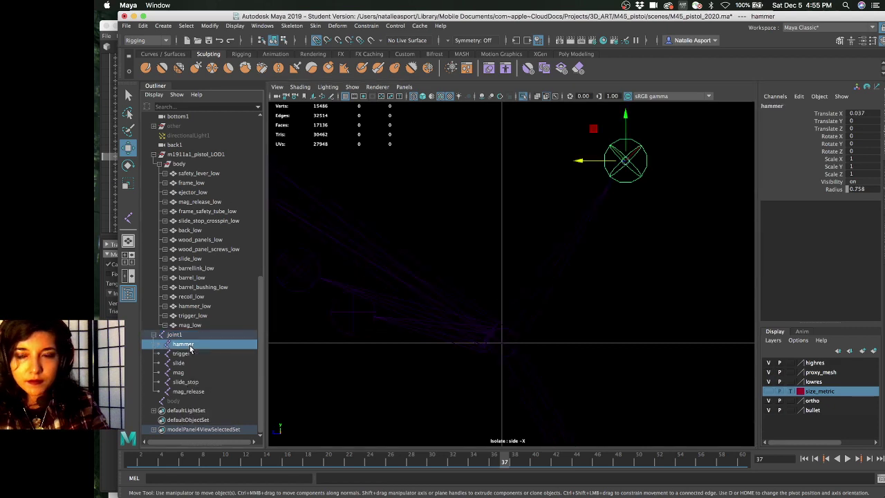
# Delete the old unparented body joint and save the scene
pyautogui.click(193, 401)
pyautogui.press('BackSpace')
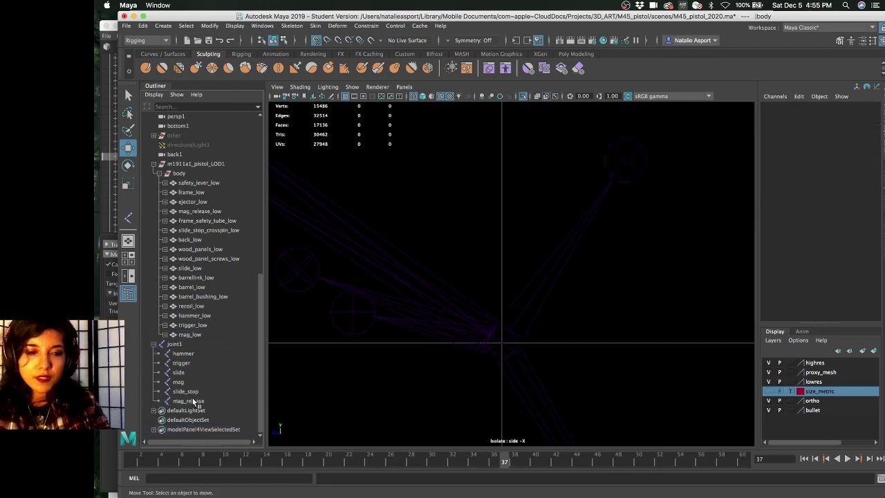
pyautogui.click(197, 343)
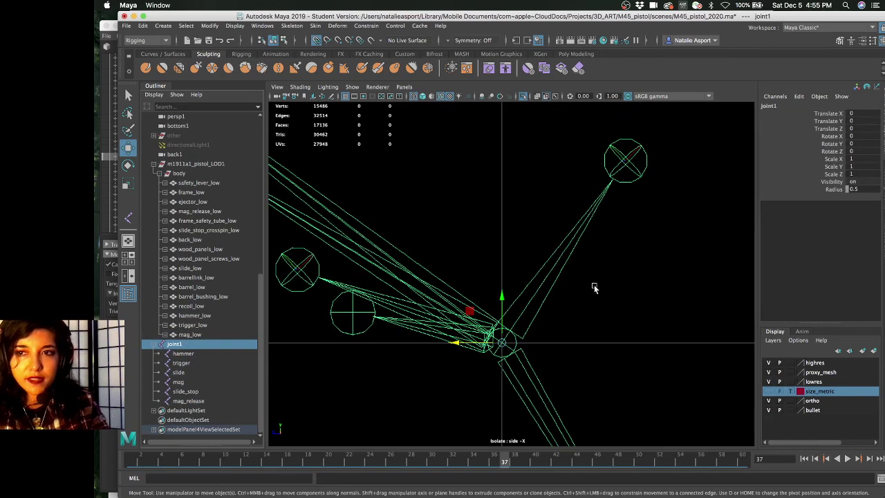
pyautogui.keyDown('alt'); pyautogui.moveTo(594, 288); pyautogui.dragTo(621, 288, button='middle'); pyautogui.keyUp('alt')
pyautogui.press('super+s')
pyautogui.press('Return')
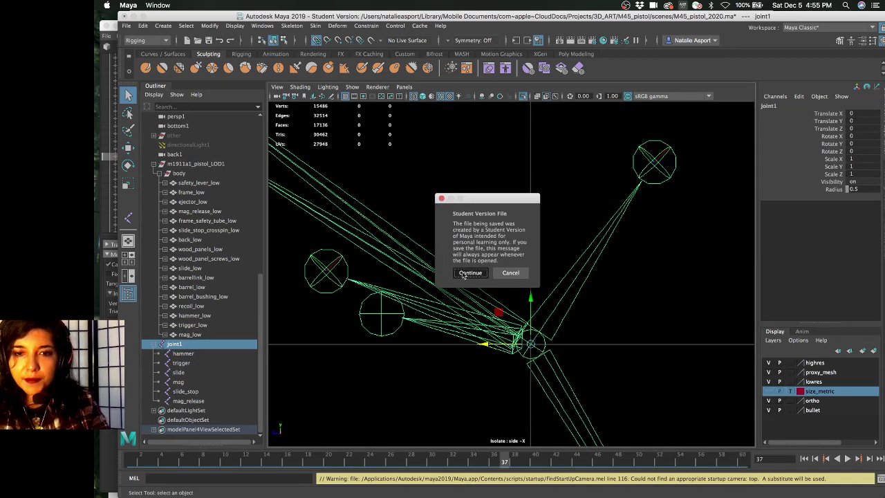
# Inspect the slide_stop, mag_release and hammer joints in the side view to compare their orientations
pyautogui.press('w')
pyautogui.keyDown('alt'); pyautogui.click(656, 316); pyautogui.keyUp('alt')
pyautogui.scroll(-1, 656, 315)
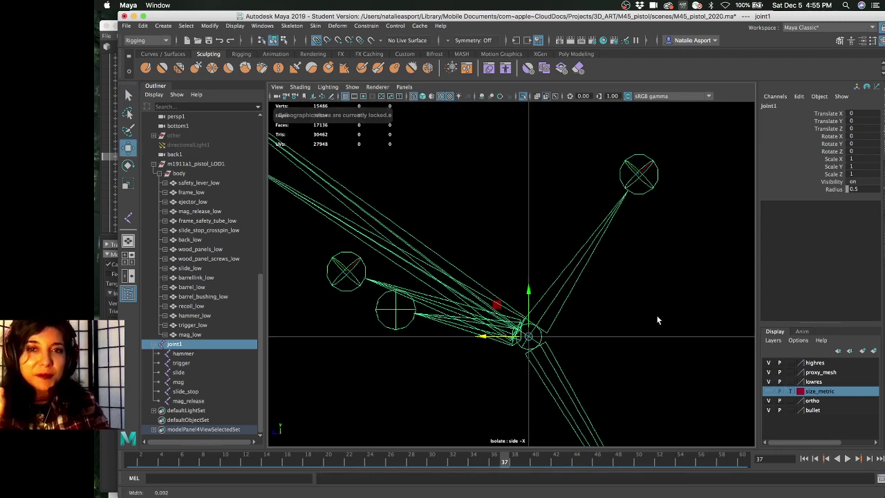
pyautogui.keyDown('alt'); pyautogui.moveTo(656, 315); pyautogui.dragTo(593, 290, button='right'); pyautogui.keyUp('alt')
pyautogui.keyDown('alt'); pyautogui.moveTo(593, 291); pyautogui.dragTo(642, 316, button='middle'); pyautogui.keyUp('alt')
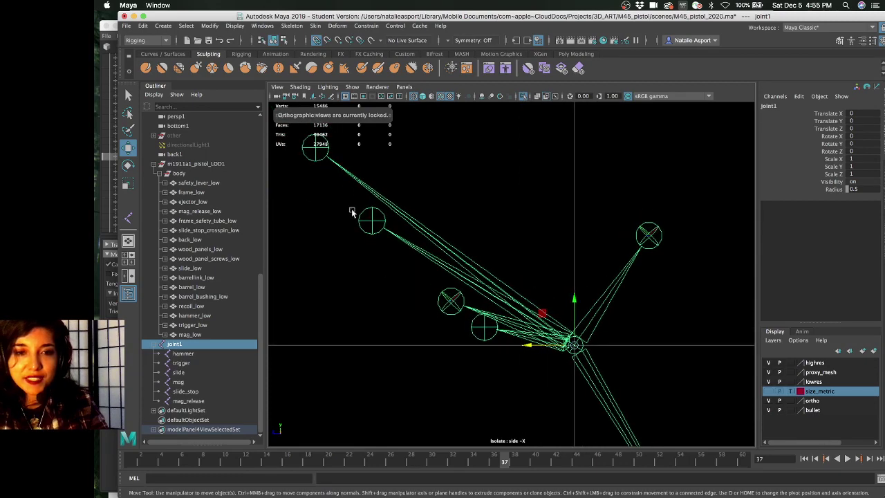
pyautogui.click(370, 222)
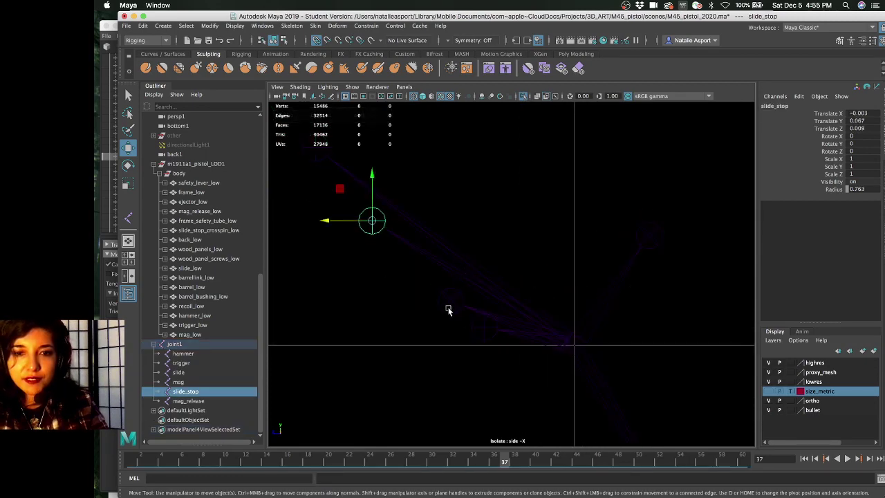
pyautogui.click(482, 328)
pyautogui.keyDown('alt'); pyautogui.moveTo(510, 272); pyautogui.dragTo(492, 251, button='middle'); pyautogui.keyUp('alt')
pyautogui.click(637, 220)
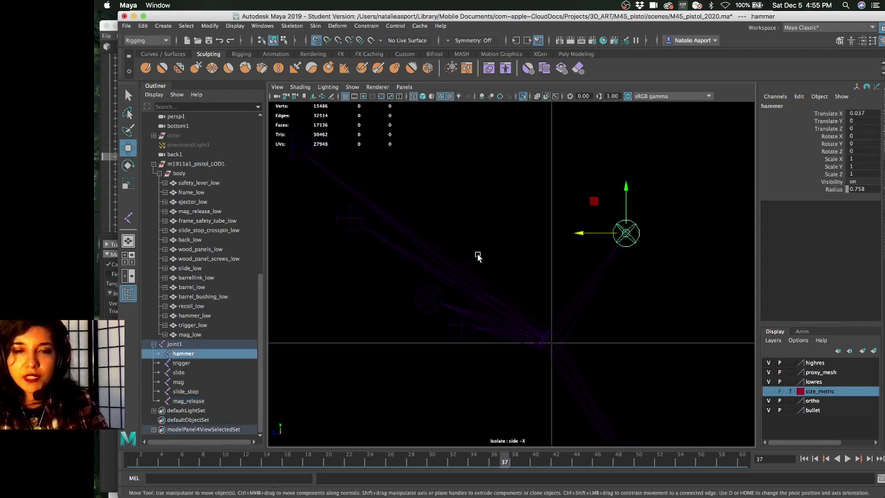
pyautogui.moveTo(477, 257)
pyautogui.keyDown('alt'); pyautogui.mouseDown(button='middle')
pyautogui.moveTo(486, 274)
pyautogui.moveTo(469, 270)
pyautogui.mouseUp(button='middle'); pyautogui.keyUp('alt')
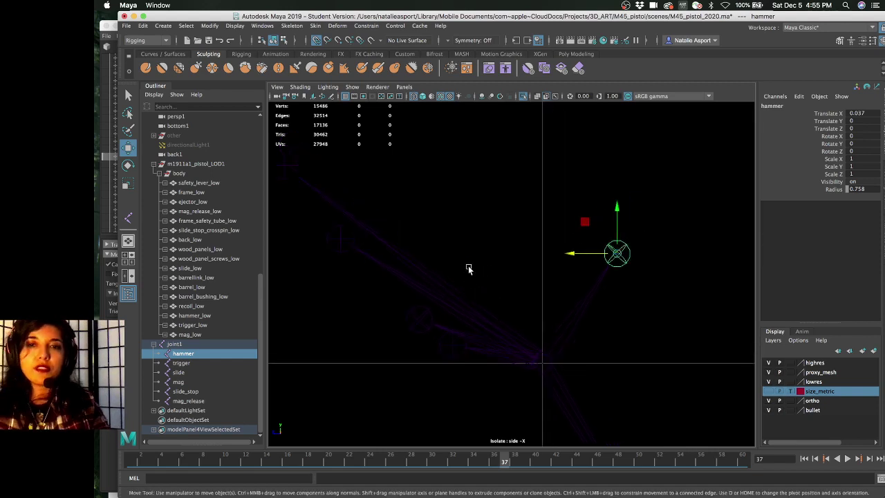
pyautogui.keyDown('alt'); pyautogui.moveTo(530, 234); pyautogui.dragTo(553, 209, button='middle'); pyautogui.keyUp('alt')
pyautogui.keyDown('alt'); pyautogui.moveTo(338, 243); pyautogui.dragTo(305, 231, button='right'); pyautogui.keyUp('alt')
pyautogui.keyDown('alt'); pyautogui.moveTo(422, 278); pyautogui.dragTo(461, 276, button='middle'); pyautogui.keyUp('alt')
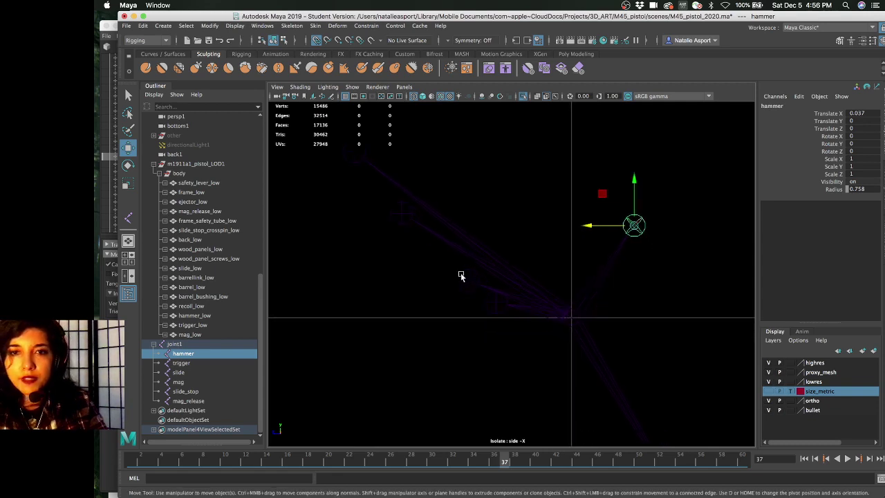
pyautogui.keyDown('alt'); pyautogui.moveTo(503, 298); pyautogui.dragTo(525, 277, button='middle'); pyautogui.keyUp('alt')
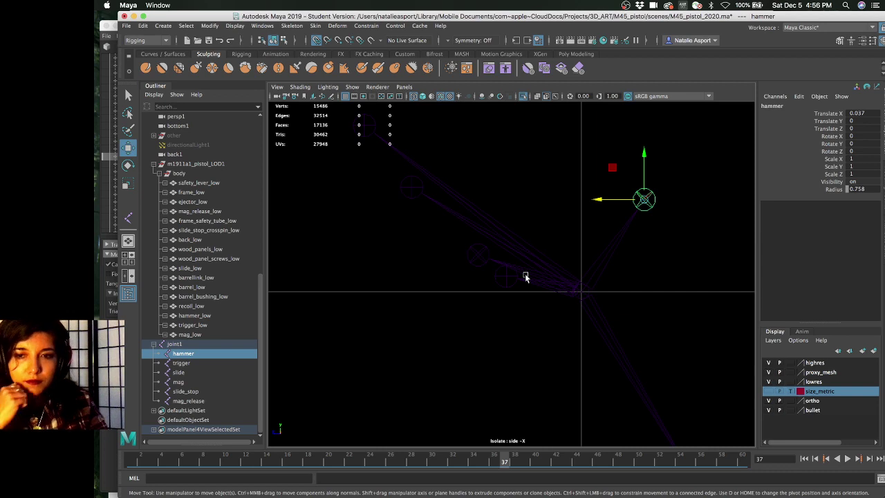
pyautogui.keyDown('alt'); pyautogui.moveTo(581, 291); pyautogui.dragTo(650, 372, button='middle'); pyautogui.keyUp('alt')
pyautogui.keyDown('alt'); pyautogui.moveTo(561, 289); pyautogui.dragTo(492, 286, button='right'); pyautogui.keyUp('alt')
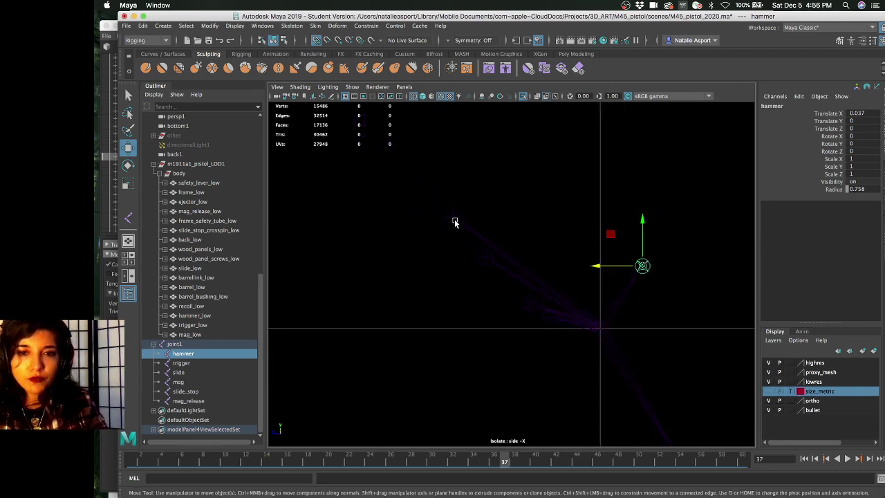
# Check the slide, mag, slide_stop and mag_release joints one after another in the side view
pyautogui.click(453, 218)
pyautogui.keyDown('alt'); pyautogui.moveTo(511, 299); pyautogui.dragTo(518, 296, button='middle'); pyautogui.keyUp('alt')
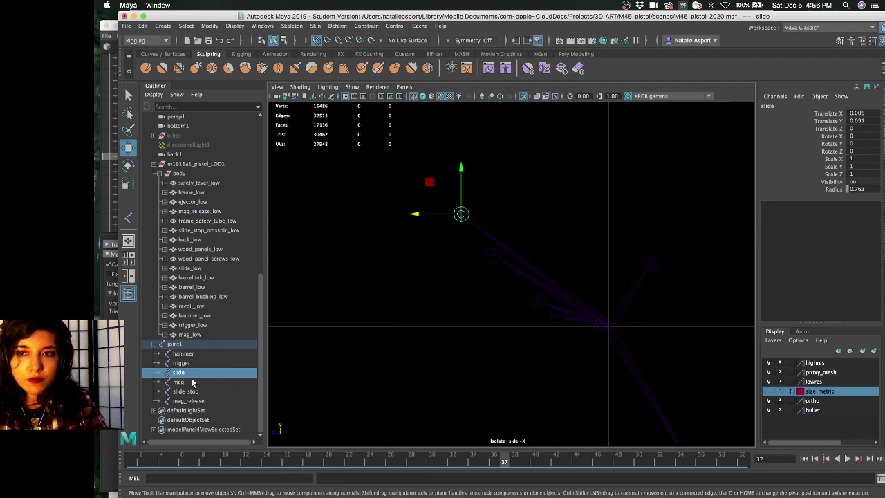
pyautogui.click(192, 382)
pyautogui.click(187, 391)
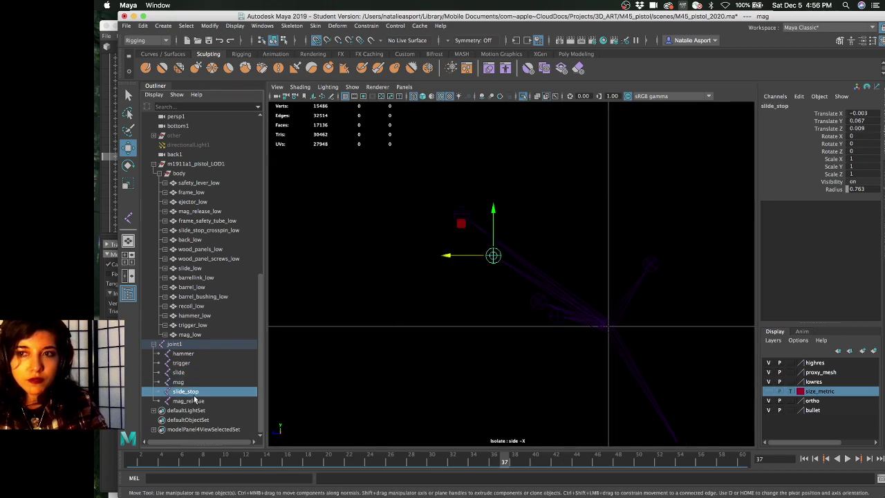
pyautogui.click(188, 401)
pyautogui.keyDown('alt'); pyautogui.moveTo(441, 369); pyautogui.dragTo(405, 336, button='middle'); pyautogui.keyUp('alt')
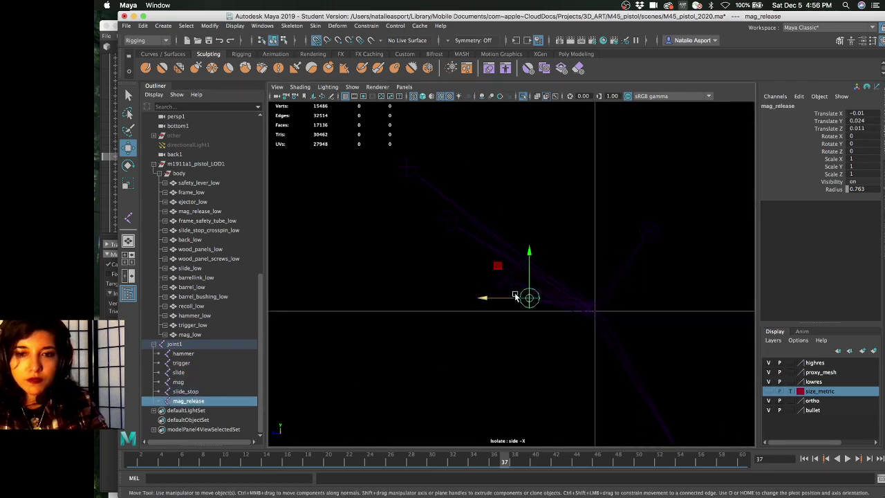
pyautogui.keyDown('alt'); pyautogui.moveTo(555, 332); pyautogui.dragTo(469, 228, button='middle'); pyautogui.keyUp('alt')
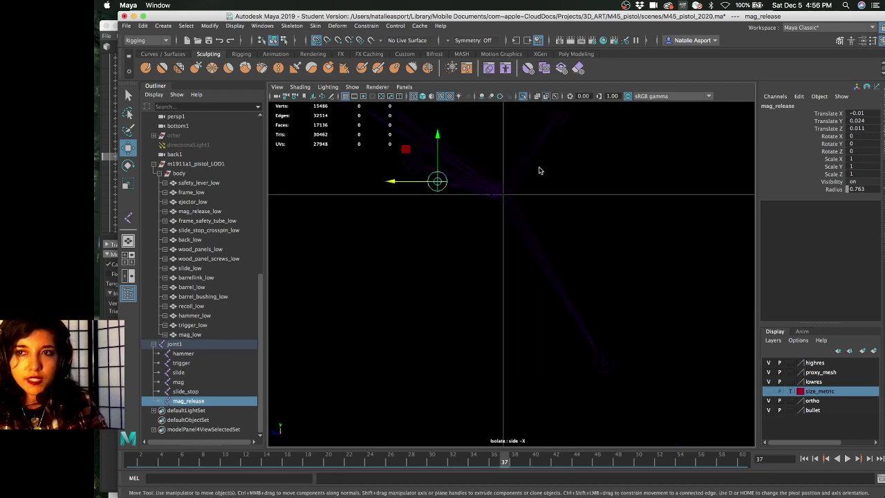
# Switch to the perspective view with textured shading and turn off isolation so the whole pistol is displayed
pyautogui.press('space')
pyautogui.press('space')
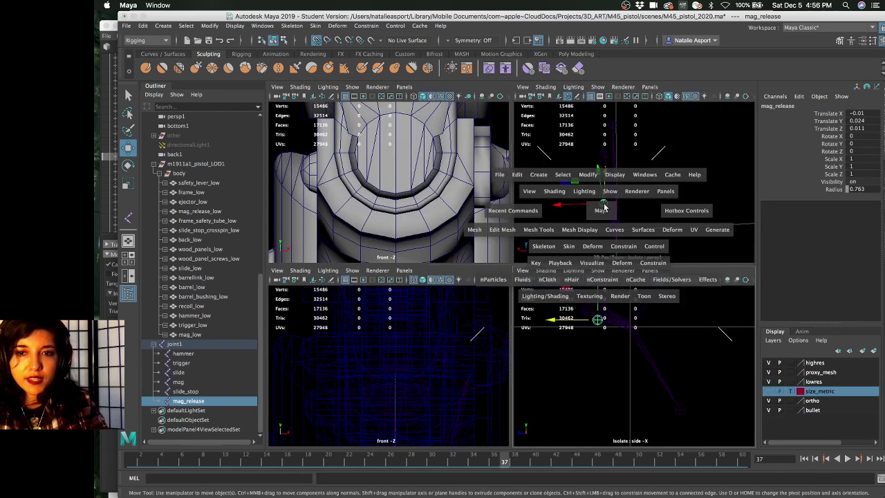
pyautogui.press('space')
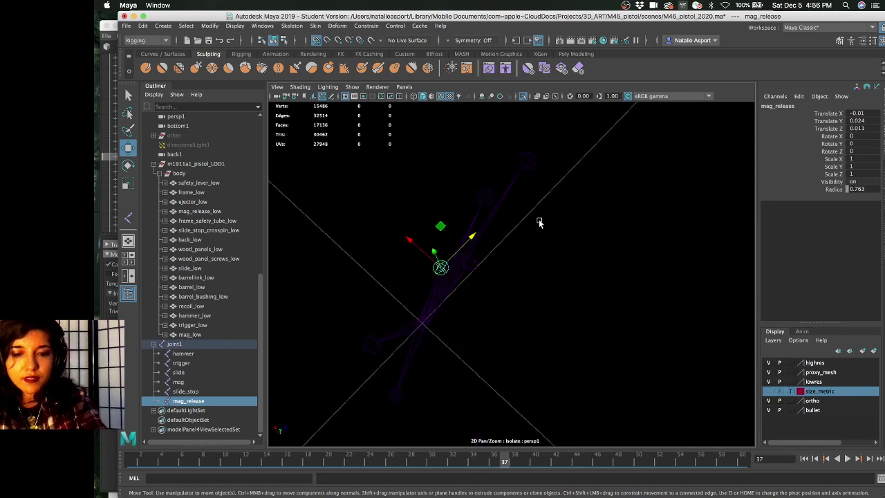
pyautogui.press('6')
pyautogui.moveTo(480, 249)
pyautogui.keyDown('alt'); pyautogui.mouseDown()
pyautogui.moveTo(482, 118)
pyautogui.moveTo(523, 99)
pyautogui.mouseUp(); pyautogui.keyUp('alt')
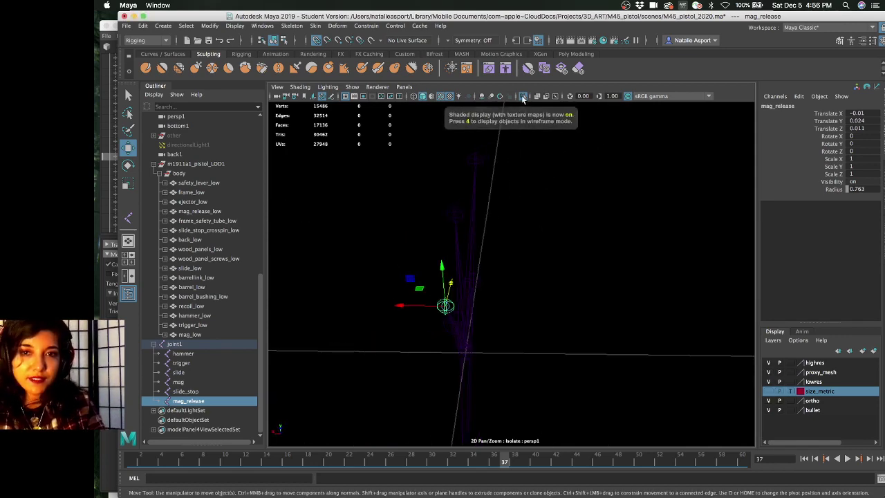
pyautogui.click(523, 96)
pyautogui.keyDown('alt'); pyautogui.moveTo(415, 238); pyautogui.dragTo(576, 244); pyautogui.keyUp('alt')
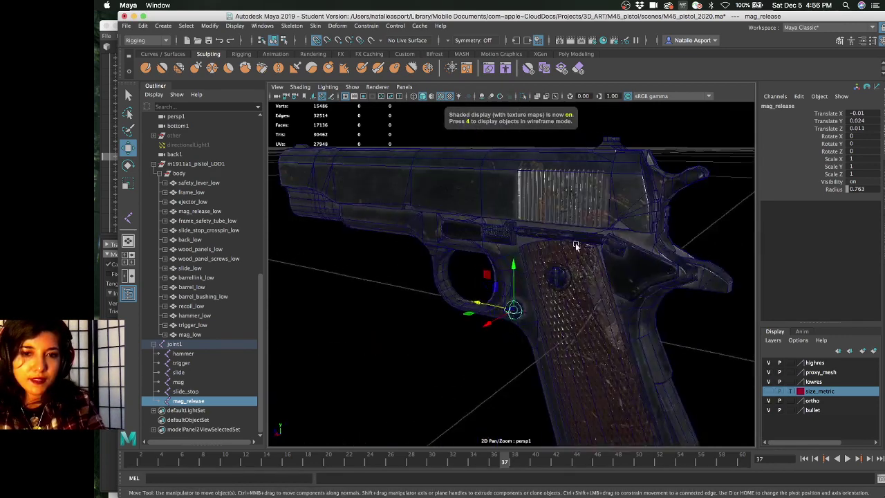
pyautogui.keyDown('alt'); pyautogui.moveTo(575, 244); pyautogui.dragTo(549, 254, button='right'); pyautogui.keyUp('alt')
pyautogui.keyDown('alt'); pyautogui.moveTo(549, 254); pyautogui.dragTo(541, 239, button='middle'); pyautogui.keyUp('alt')
# Rename the root joint joint1 as body
pyautogui.doubleClick(188, 345)
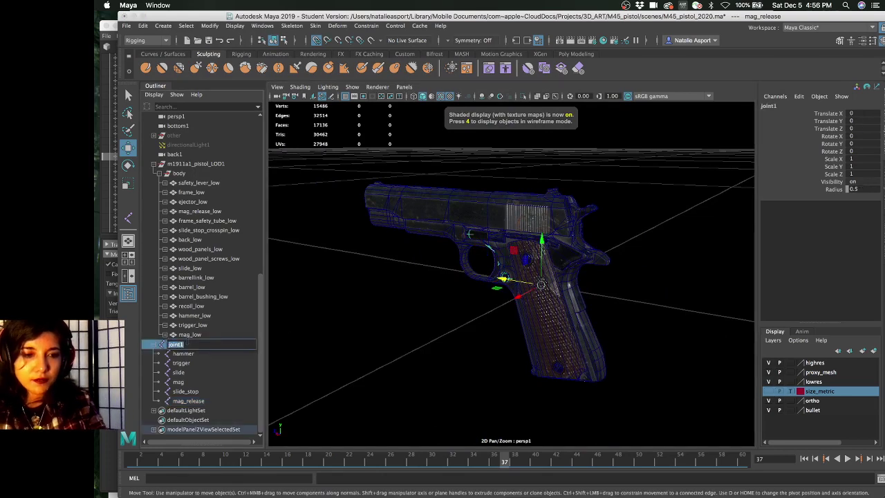
pyautogui.write('body')
pyautogui.press('Return')
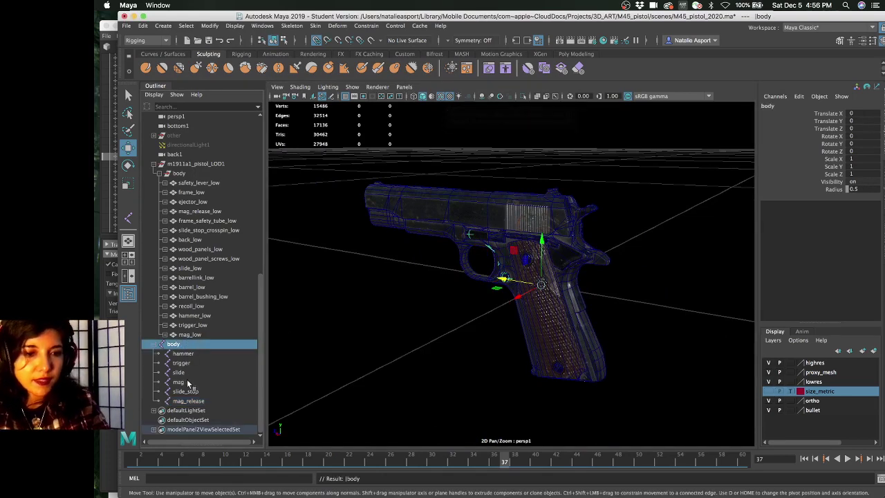
# Save the scene and bind all the LOD1 meshes, safety_lever_low through mag_low, to the body joint and its child joints with Bind Skin
pyautogui.keyDown('shift'); pyautogui.click(189, 400); pyautogui.keyUp('shift')
pyautogui.keyDown('ctrl'); pyautogui.click(201, 183); pyautogui.keyUp('ctrl')
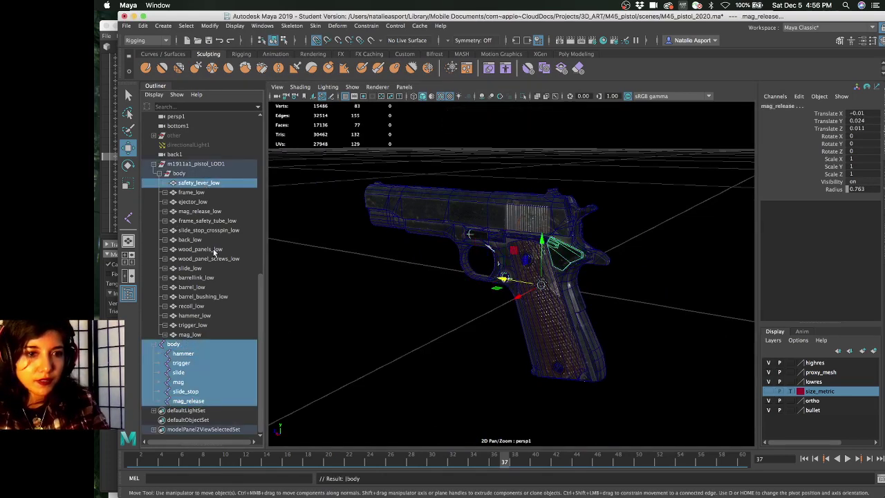
pyautogui.keyDown('ctrl'); pyautogui.click(212, 333); pyautogui.keyUp('ctrl')
pyautogui.keyDown('shift'); pyautogui.click(228, 211); pyautogui.keyUp('shift')
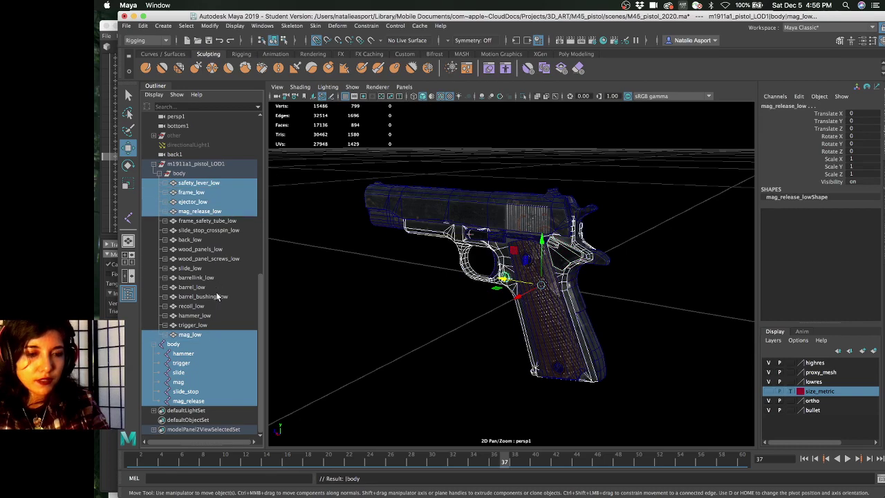
pyautogui.keyDown('shift'); pyautogui.click(217, 295); pyautogui.keyUp('shift')
pyautogui.keyDown('shift'); pyautogui.click(208, 261); pyautogui.keyUp('shift')
pyautogui.keyDown('shift'); pyautogui.click(206, 242); pyautogui.keyUp('shift')
pyautogui.keyDown('shift'); pyautogui.click(208, 222); pyautogui.keyUp('shift')
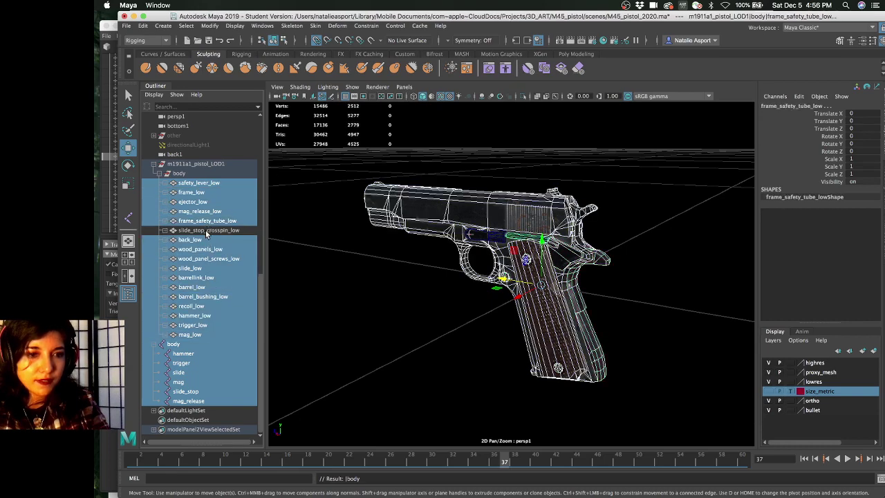
pyautogui.keyDown('ctrl'); pyautogui.click(207, 230); pyautogui.keyUp('ctrl')
pyautogui.click(470, 273)
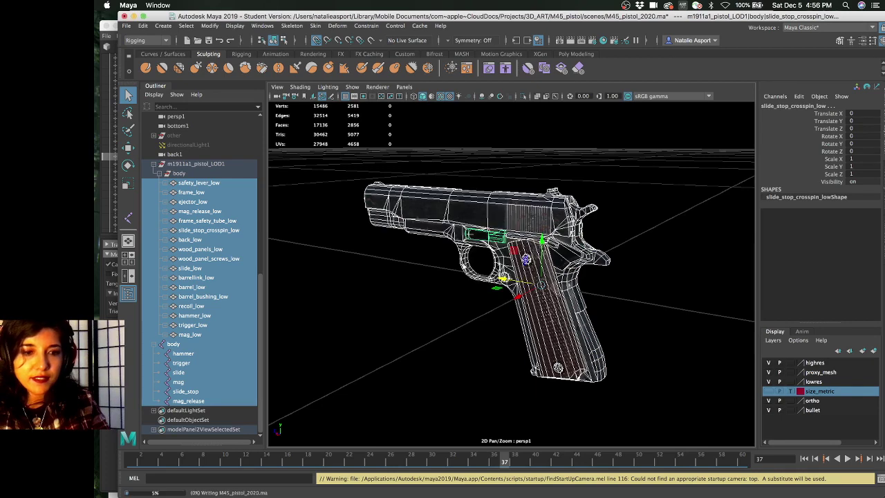
pyautogui.click(316, 26)
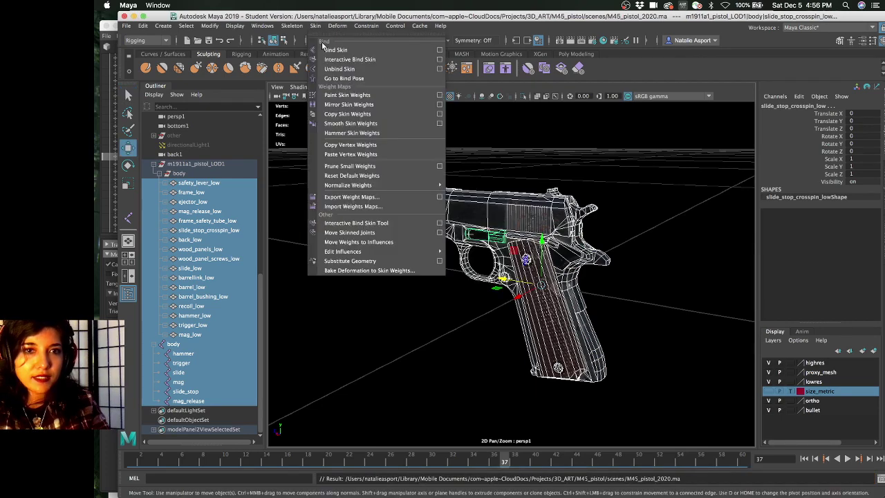
pyautogui.click(325, 49)
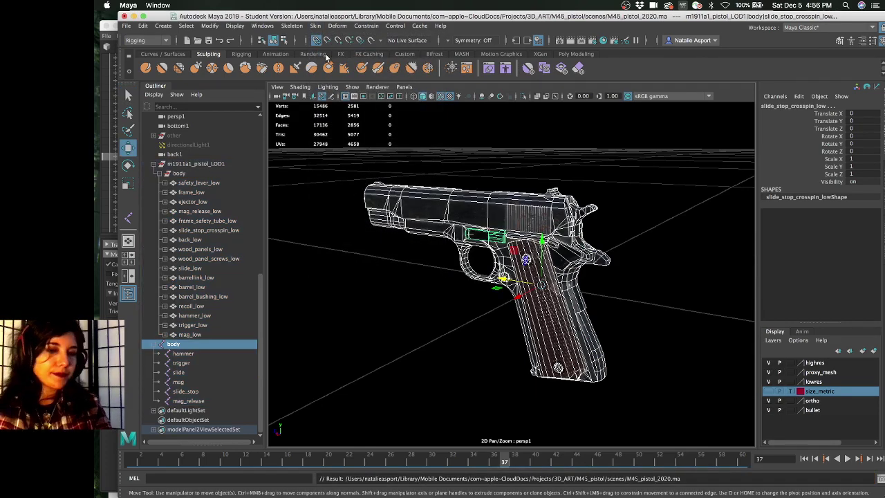
# Test the binding by moving the hammer joint, turning off grid snapping between tries and undoing each move
pyautogui.click(183, 354)
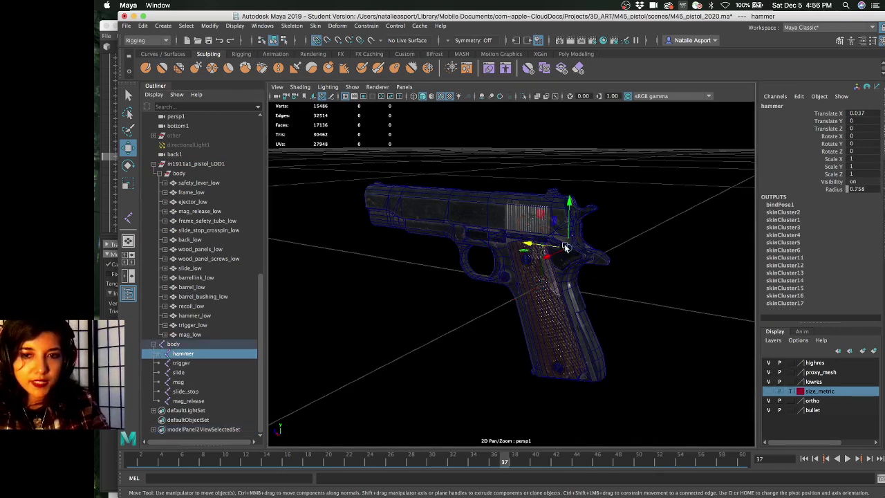
pyautogui.moveTo(565, 244); pyautogui.dragTo(581, 239)
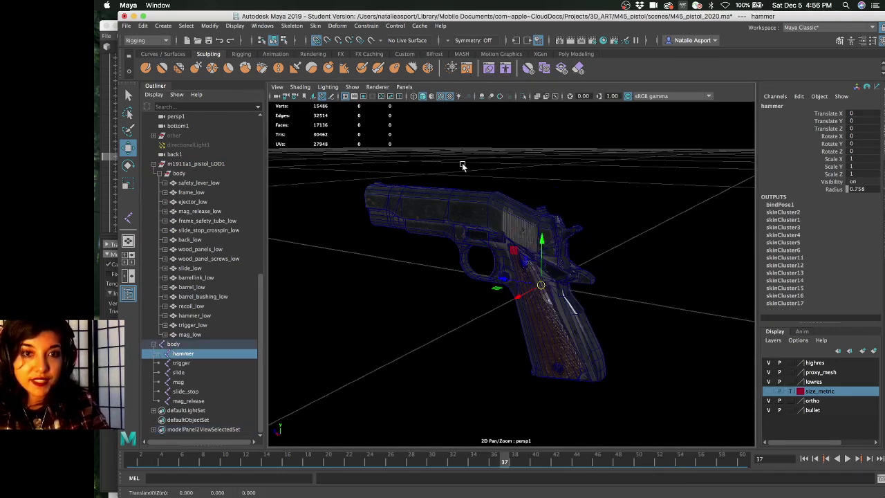
pyautogui.press('super+z')
pyautogui.click(318, 41)
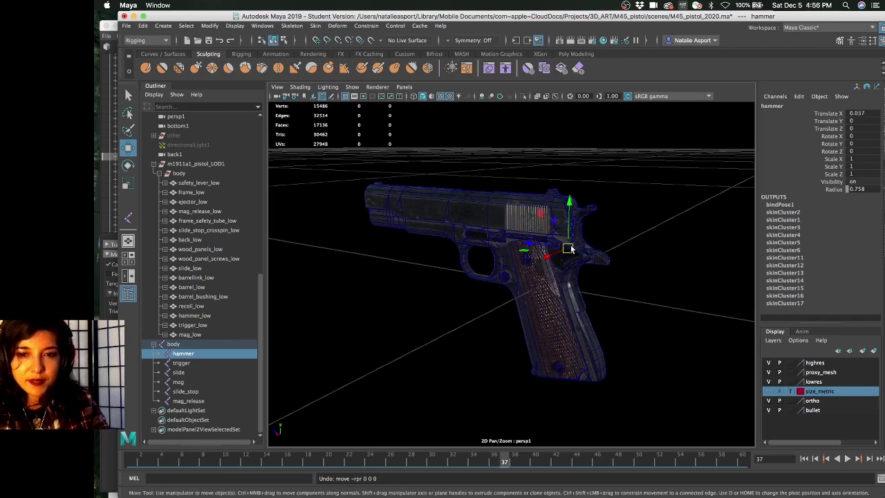
pyautogui.moveTo(570, 249)
pyautogui.mouseDown()
pyautogui.moveTo(596, 230)
pyautogui.moveTo(568, 251)
pyautogui.mouseUp()
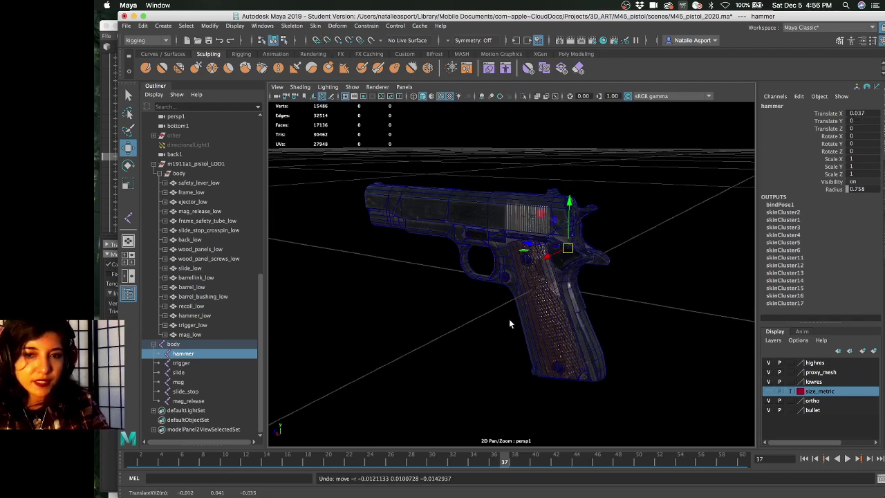
# Select all LOD1 meshes from safety_lever_low through mag_low and flood their skin weights to the body joint with Replace at value 1
pyautogui.click(201, 345)
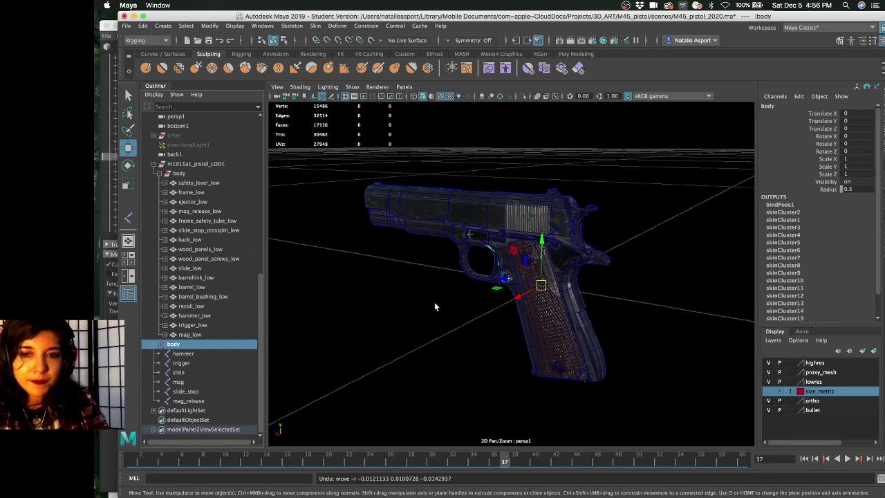
pyautogui.keyDown('alt'); pyautogui.moveTo(435, 306); pyautogui.dragTo(400, 229); pyautogui.keyUp('alt')
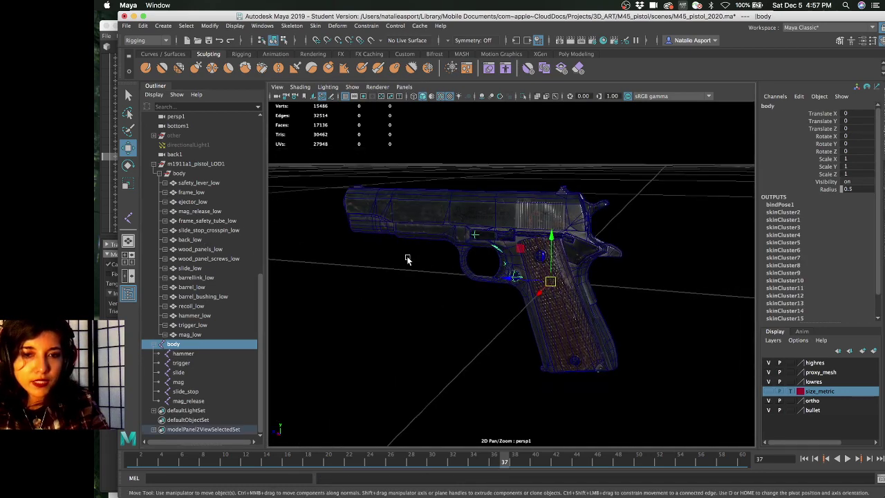
pyautogui.moveTo(408, 260)
pyautogui.mouseDown(button='right')
pyautogui.moveTo(388, 257)
pyautogui.moveTo(406, 260)
pyautogui.mouseUp(button='right')
pyautogui.moveTo(180, 185); pyautogui.dragTo(208, 333)
pyautogui.keyDown('ctrl'); pyautogui.click(196, 346); pyautogui.keyUp('ctrl')
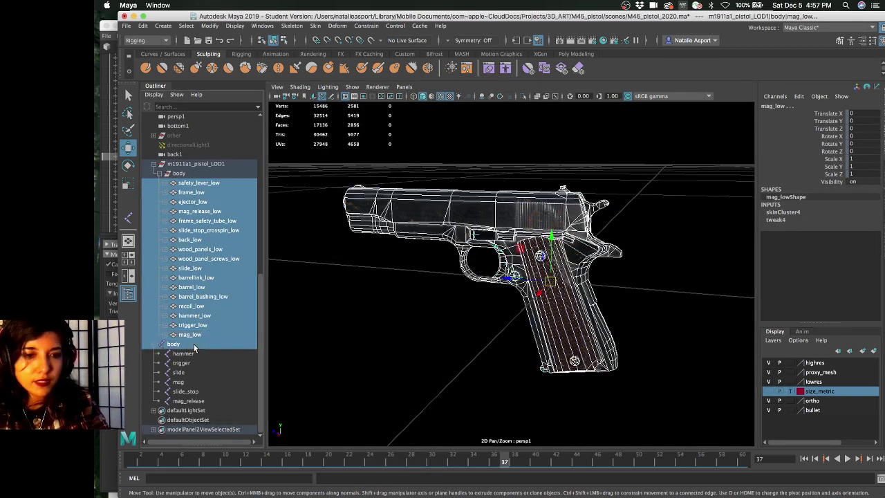
pyautogui.moveTo(417, 208)
pyautogui.mouseDown(button='right')
pyautogui.moveTo(358, 191)
pyautogui.moveTo(380, 196)
pyautogui.mouseUp(button='right')
pyautogui.moveTo(301, 111); pyautogui.dragTo(766, 58)
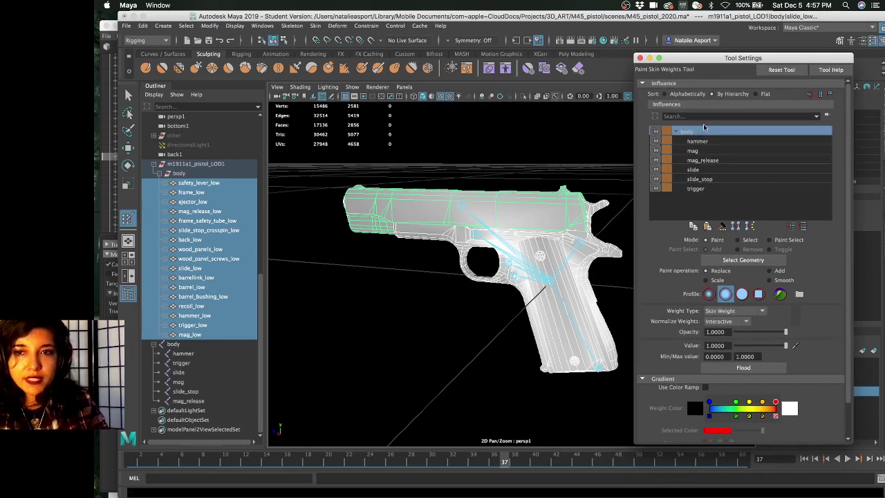
pyautogui.click(743, 367)
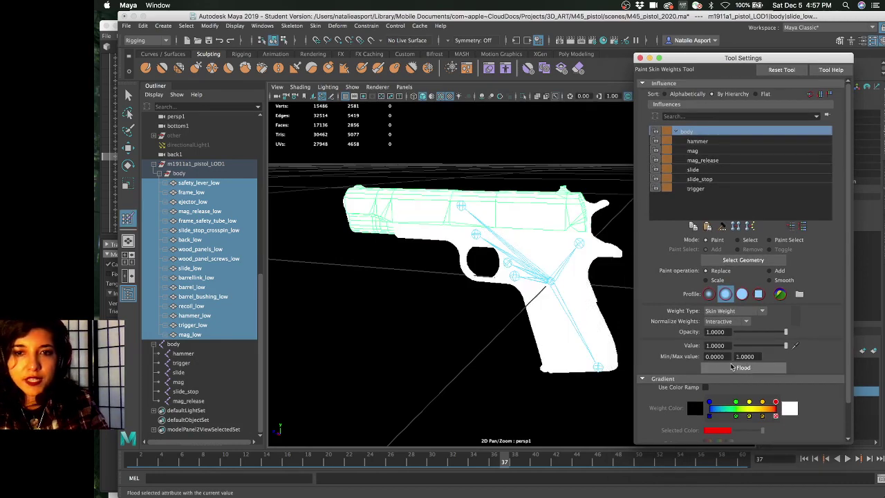
# Select the hammer joint and make hammer the active influence in the Paint Skin Weights tool
pyautogui.keyDown('alt'); pyautogui.moveTo(498, 271); pyautogui.dragTo(541, 237); pyautogui.keyUp('alt')
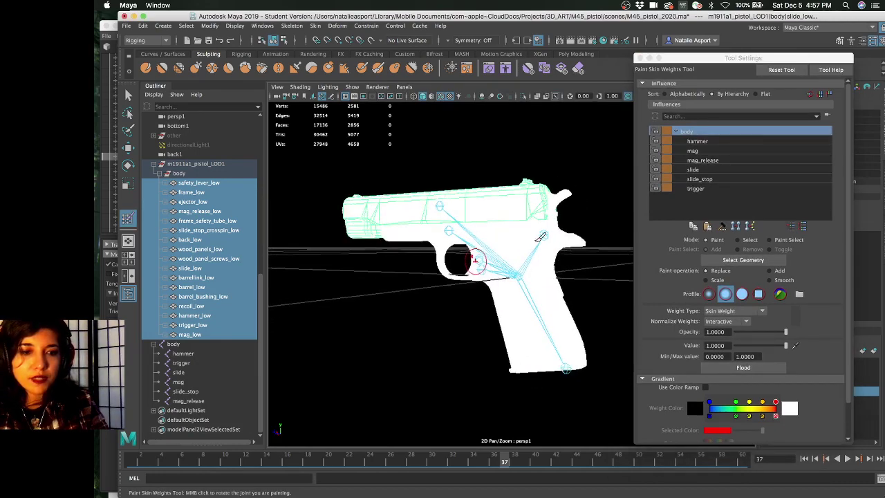
pyautogui.click(206, 345)
pyautogui.click(202, 354)
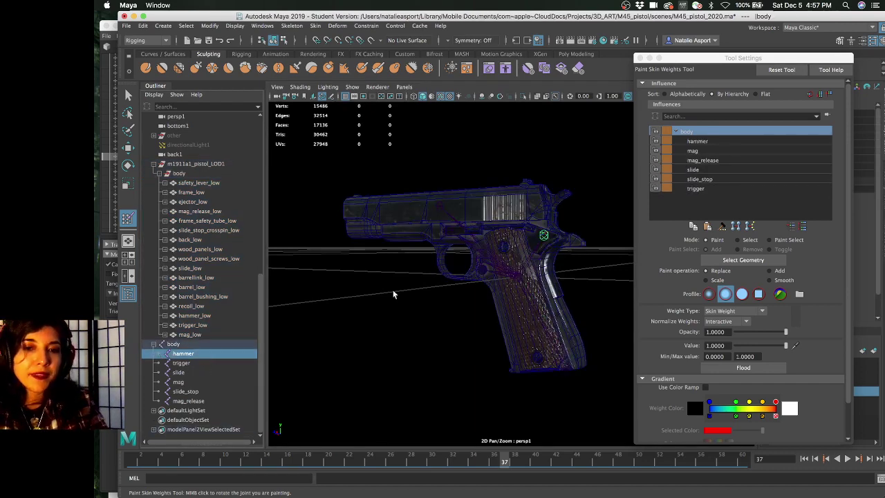
pyautogui.keyDown('alt'); pyautogui.moveTo(394, 294); pyautogui.dragTo(517, 243); pyautogui.keyUp('alt')
pyautogui.keyDown('alt'); pyautogui.moveTo(488, 242); pyautogui.dragTo(447, 241, button='middle'); pyautogui.keyUp('alt')
pyautogui.keyDown('alt'); pyautogui.moveTo(364, 217); pyautogui.dragTo(506, 247, button='right'); pyautogui.keyUp('alt')
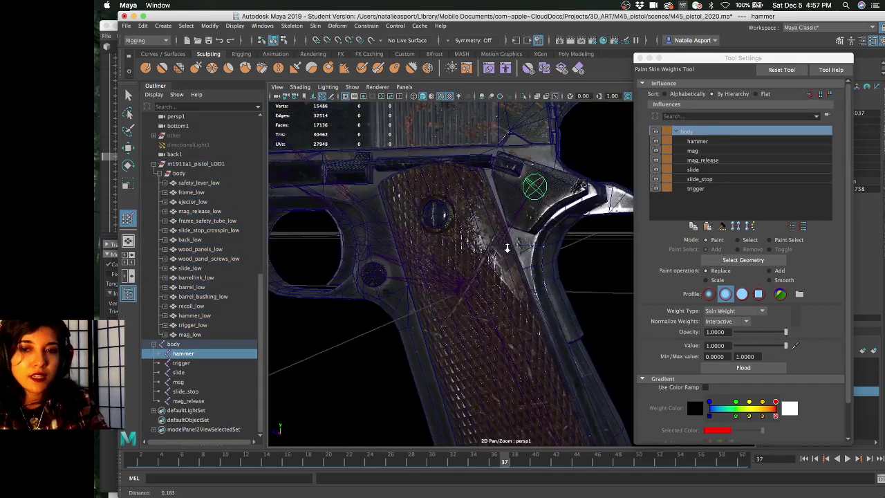
pyautogui.moveTo(505, 247)
pyautogui.keyDown('alt'); pyautogui.mouseDown(button='middle')
pyautogui.moveTo(498, 265)
pyautogui.moveTo(505, 259)
pyautogui.mouseUp(button='middle'); pyautogui.keyUp('alt')
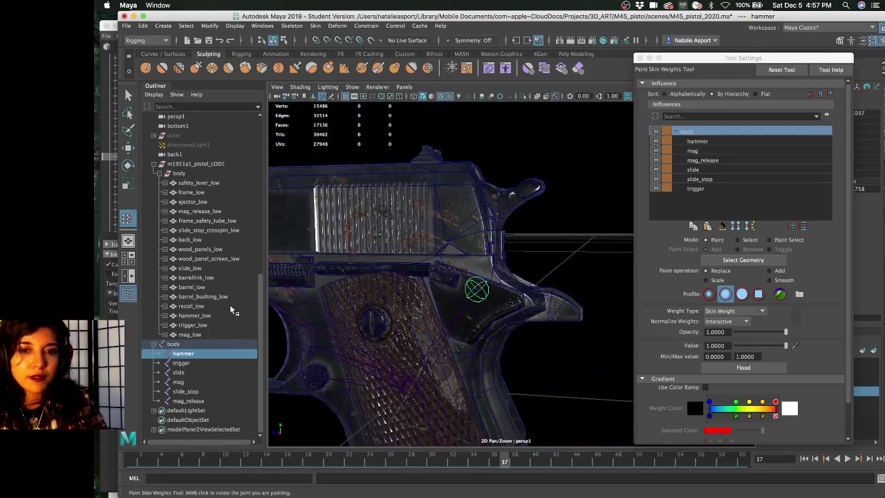
pyautogui.click(699, 141)
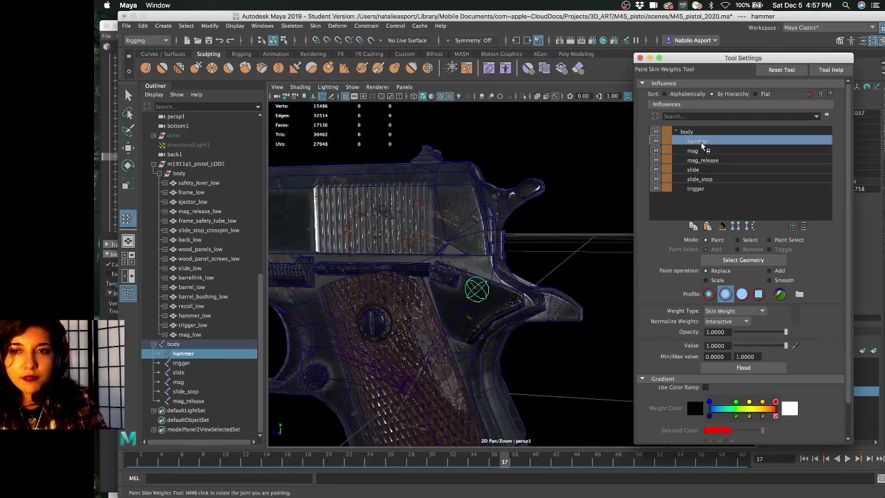
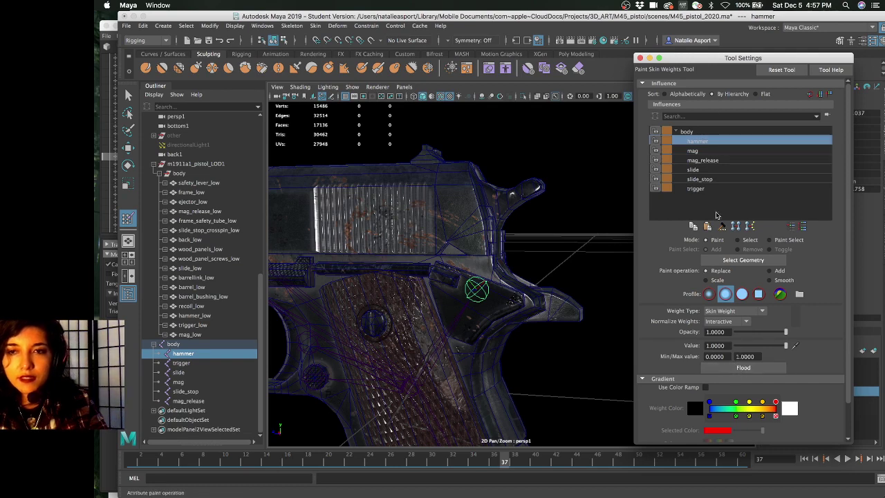
# Try flooding all LOD1 meshes, safety_lever_low through mag_low, to the hammer influence with Replace at value 1
pyautogui.click(199, 182)
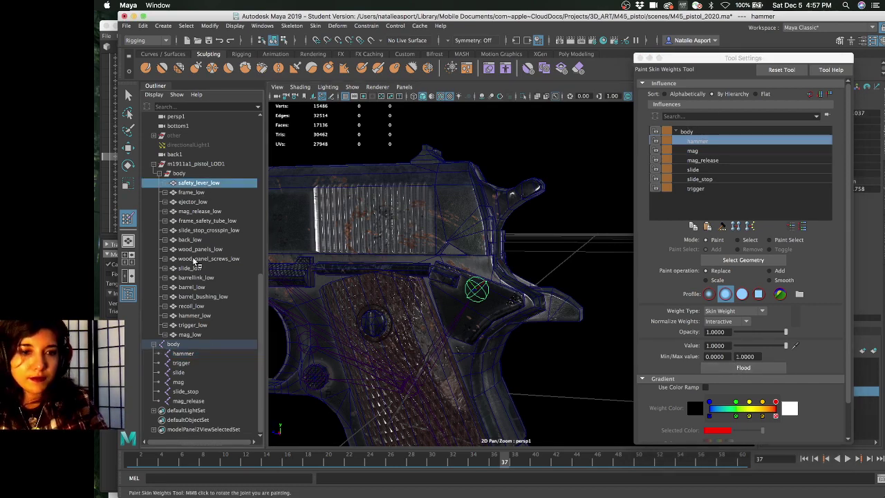
pyautogui.keyDown('shift'); pyautogui.click(205, 335); pyautogui.keyUp('shift')
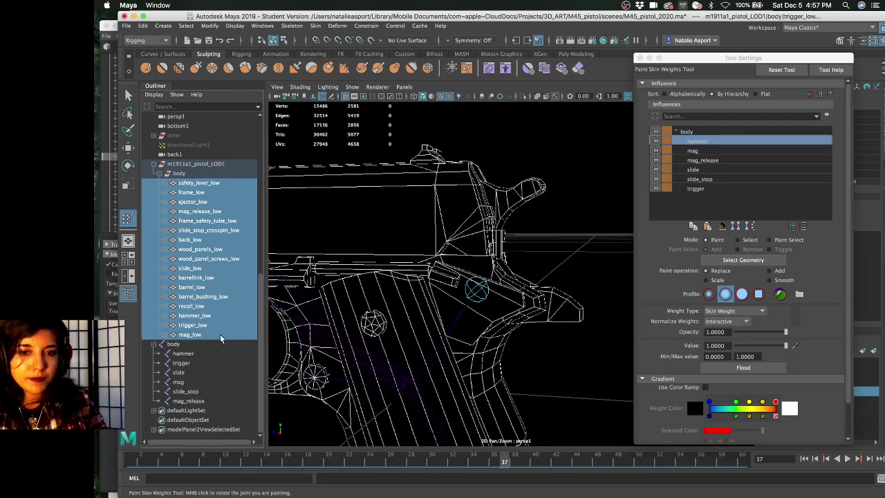
pyautogui.keyDown('alt'); pyautogui.moveTo(356, 308); pyautogui.dragTo(332, 277, button='middle'); pyautogui.keyUp('alt')
pyautogui.click(184, 353)
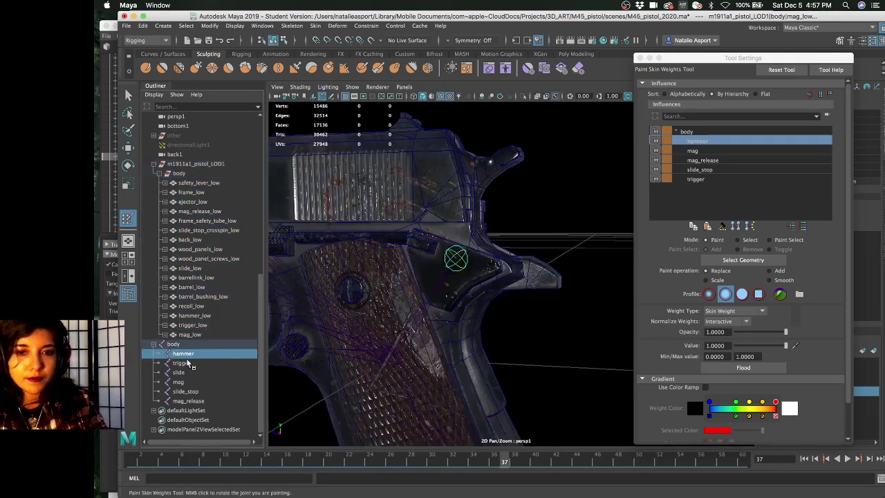
pyautogui.click(194, 337)
pyautogui.keyDown('shift'); pyautogui.click(216, 176); pyautogui.keyUp('shift')
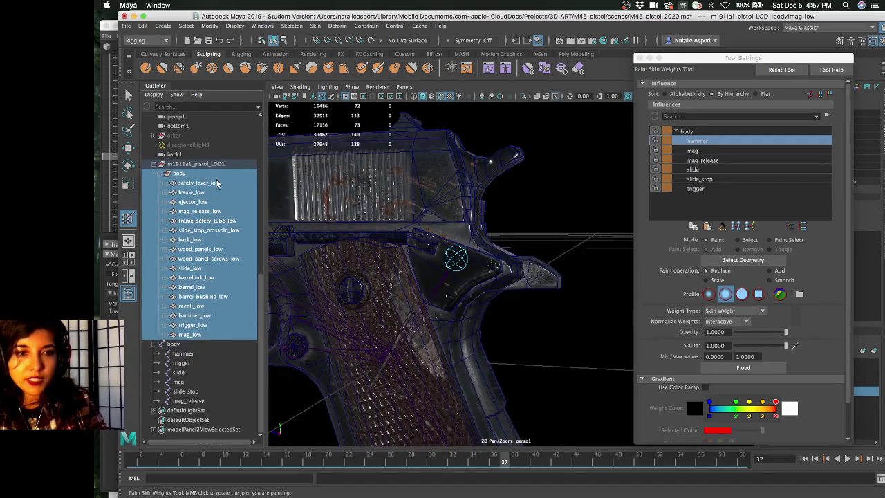
pyautogui.click(215, 181)
pyautogui.keyDown('shift'); pyautogui.click(191, 334); pyautogui.keyUp('shift')
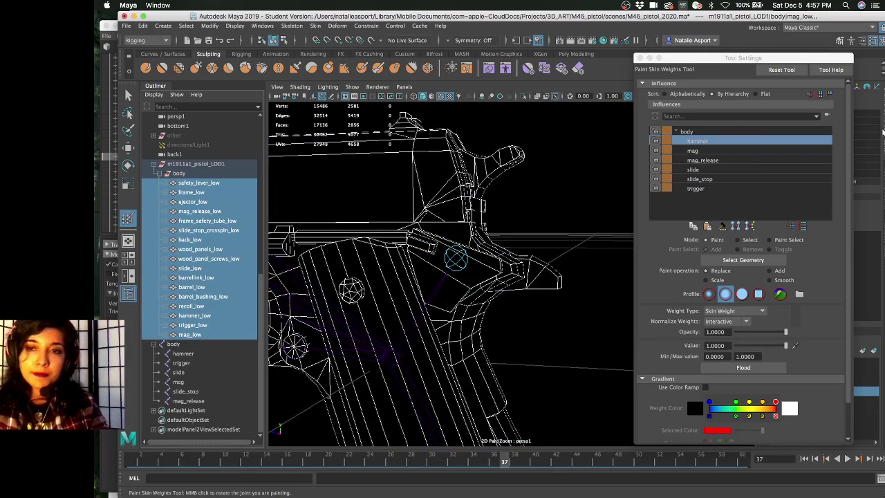
pyautogui.click(722, 154)
pyautogui.click(721, 143)
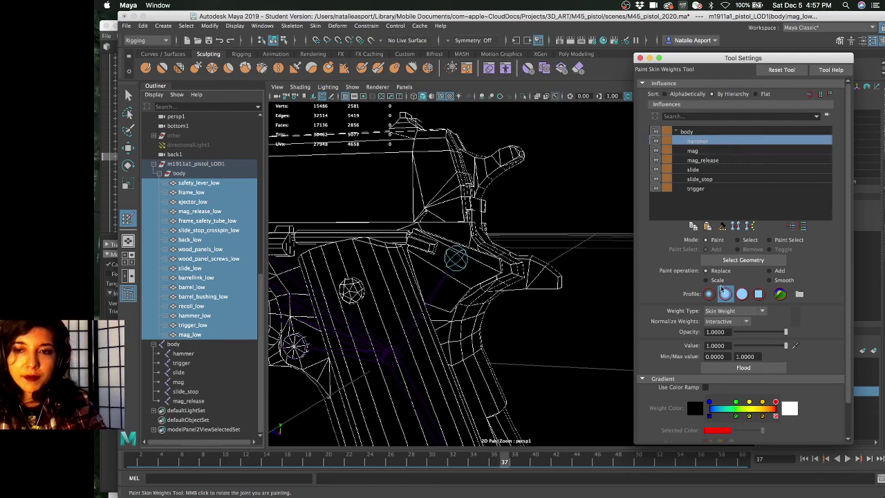
pyautogui.click(750, 369)
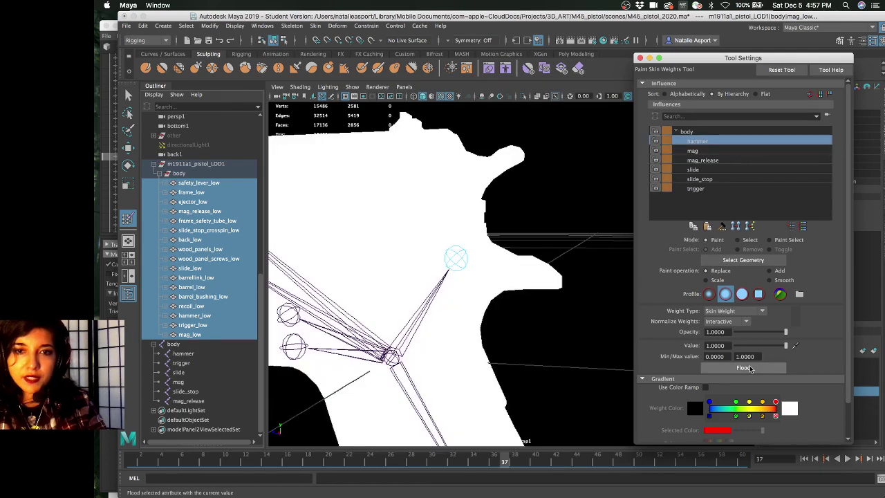
pyautogui.keyDown('alt'); pyautogui.moveTo(522, 266); pyautogui.dragTo(520, 263); pyautogui.keyUp('alt')
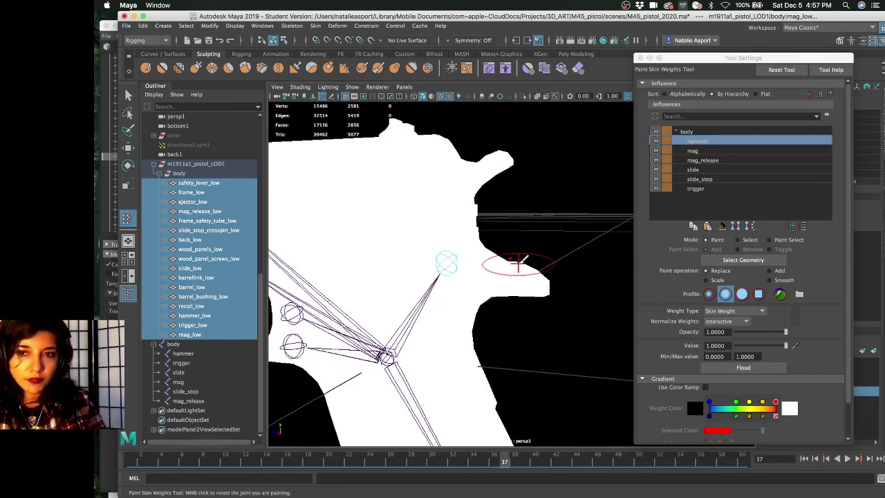
# Undo the flood to the hammer influence and step back through the preceding selection changes
pyautogui.press('super+z')
pyautogui.scroll(-5, 550, 269)
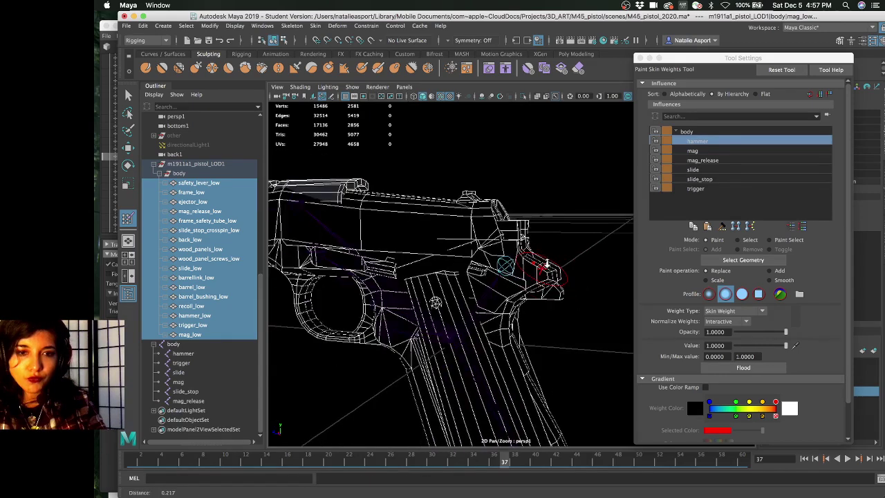
pyautogui.scroll(-2, 550, 263)
pyautogui.press('super+z')
pyautogui.press('super+z')
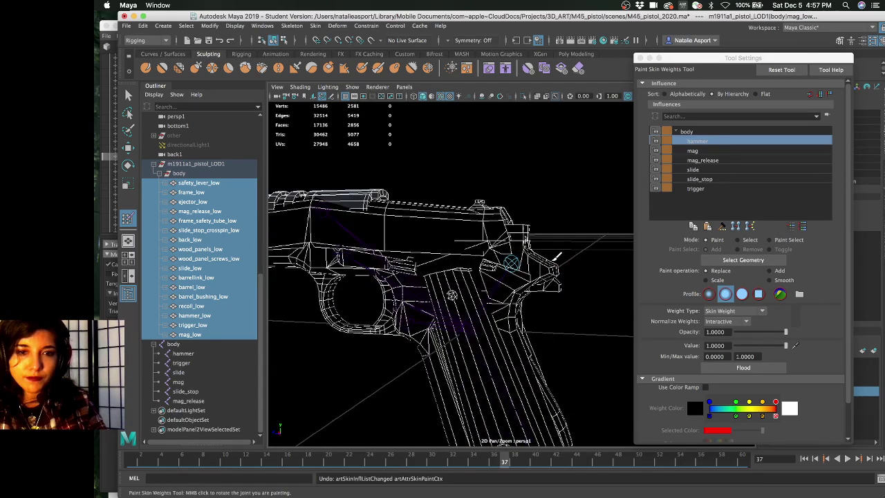
pyautogui.press('z')
pyautogui.press('z')
pyautogui.press('z')
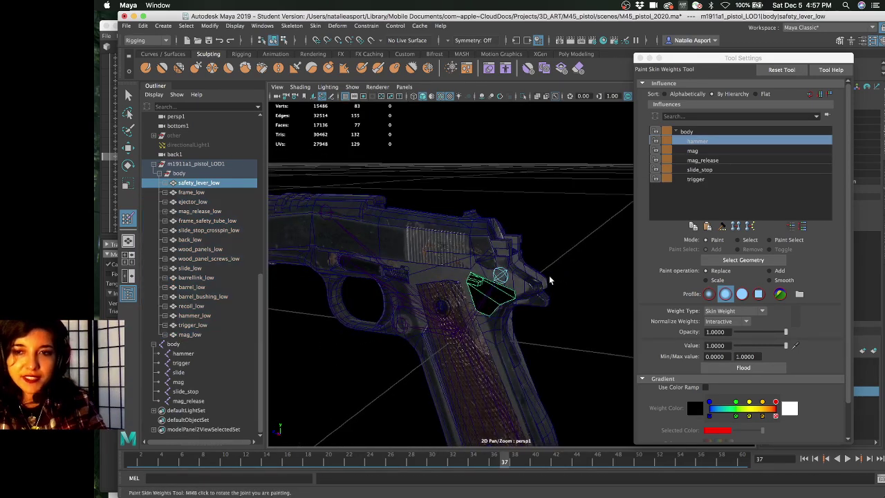
pyautogui.press('z')
pyautogui.press('z')
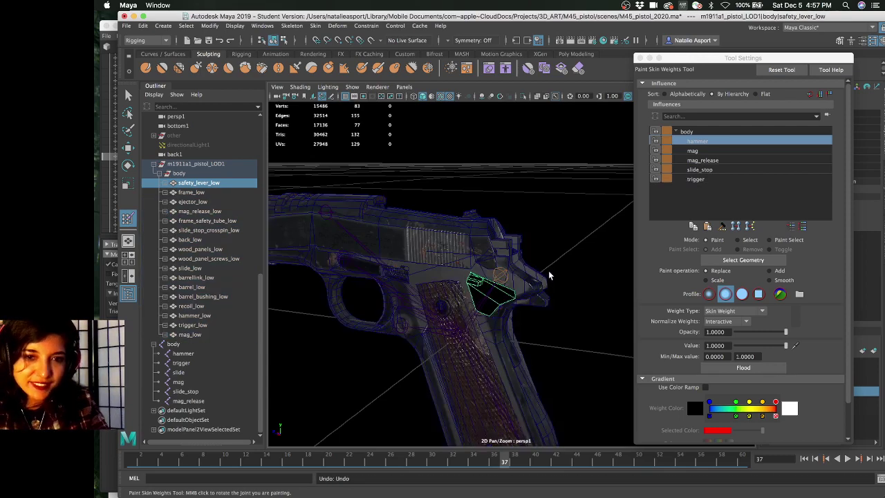
pyautogui.press('z')
pyautogui.keyDown('alt'); pyautogui.moveTo(499, 268); pyautogui.dragTo(546, 256); pyautogui.keyUp('alt')
pyautogui.keyDown('alt'); pyautogui.moveTo(543, 253); pyautogui.dragTo(530, 251, button='right'); pyautogui.keyUp('alt')
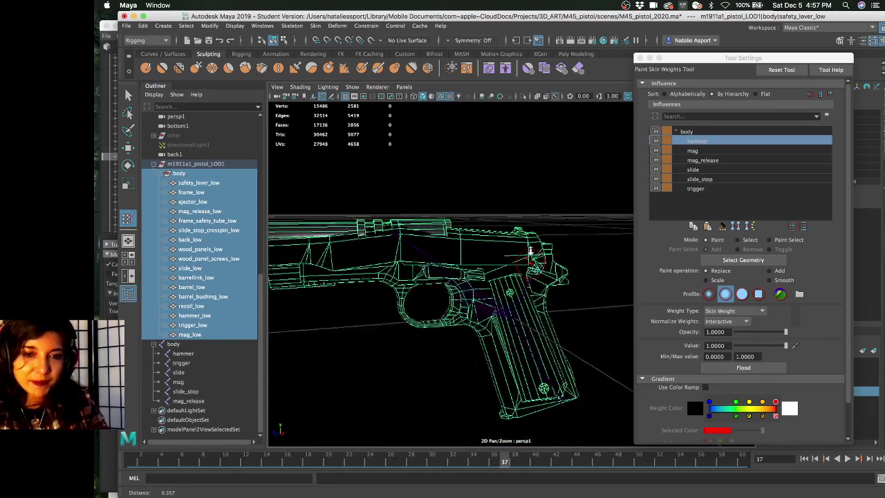
pyautogui.press('z')
pyautogui.press('z')
pyautogui.press('z')
pyautogui.press('z')
pyautogui.press('z')
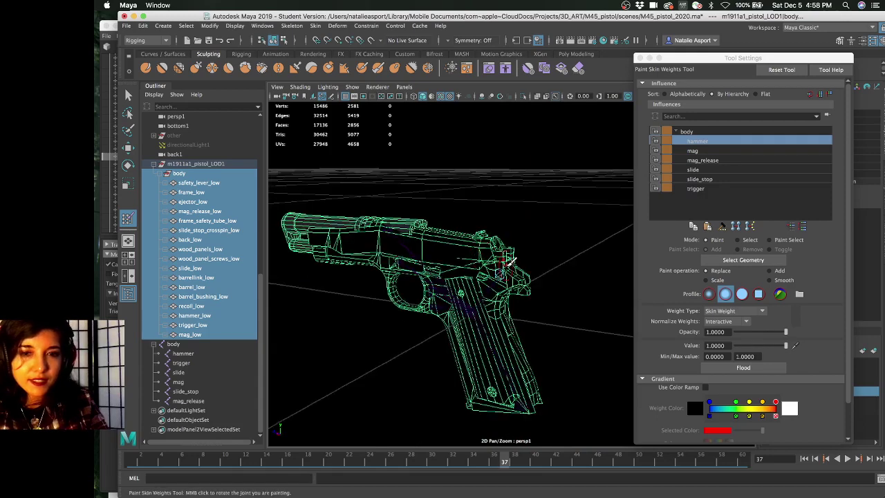
pyautogui.press('z')
pyautogui.press('z')
pyautogui.press('z')
pyautogui.press('z')
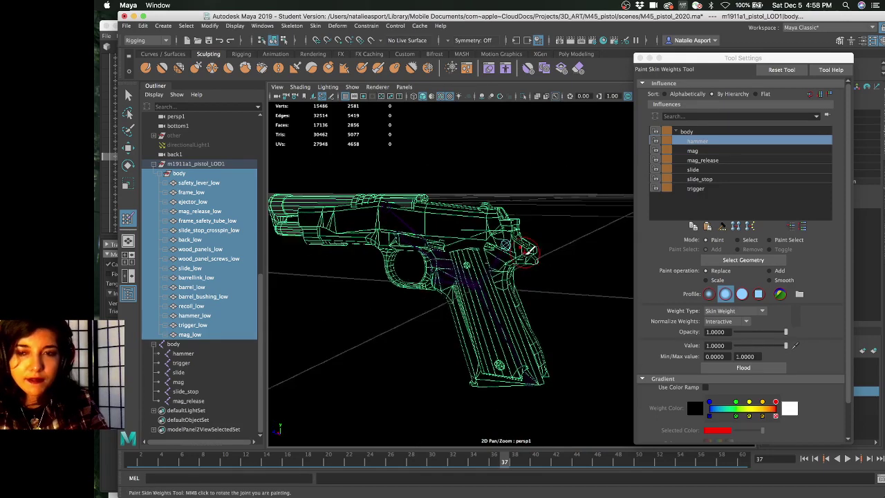
pyautogui.press('z')
pyautogui.press('z')
pyautogui.press('z')
pyautogui.press('z')
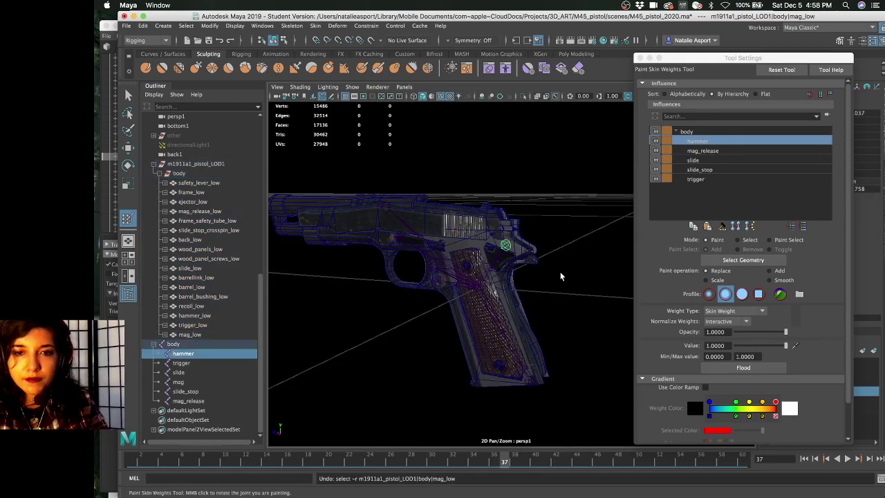
pyautogui.press('z')
pyautogui.press('z')
pyautogui.press('z')
pyautogui.press('z')
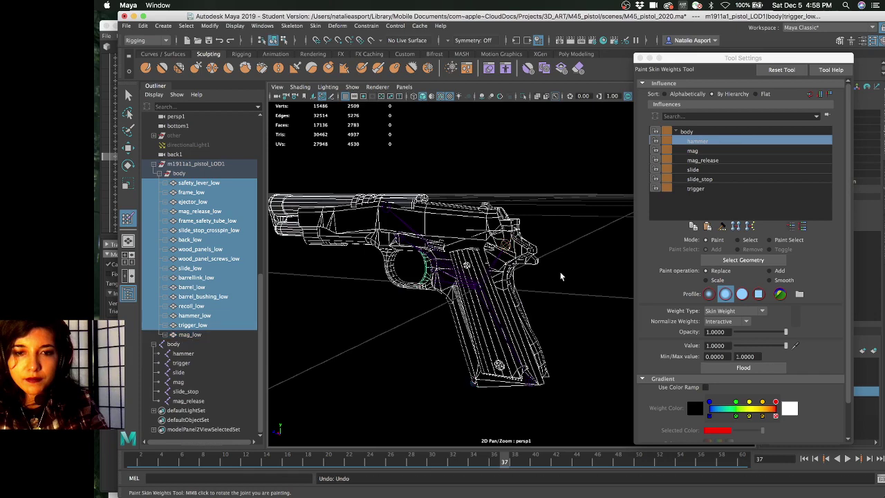
pyautogui.press('z')
pyautogui.press('z')
pyautogui.press('z')
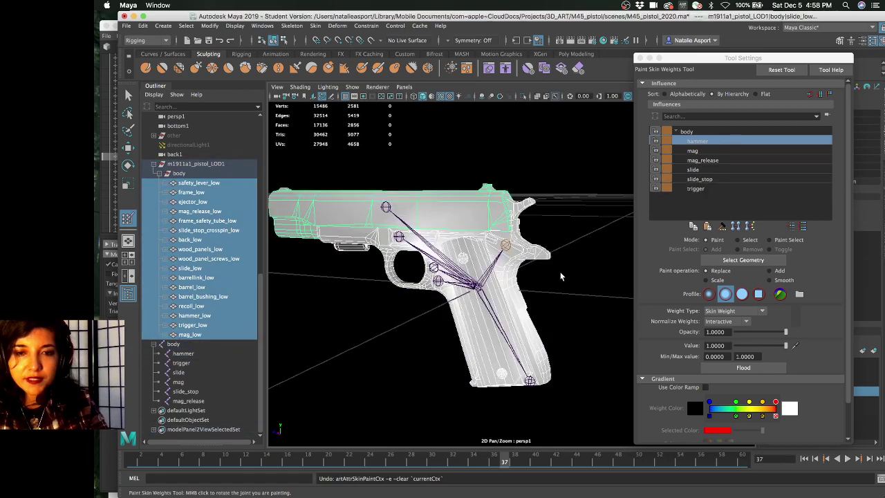
# Flood the skin weights of all selected LOD1 meshes to the body influence with Replace at value 1
pyautogui.keyDown('alt'); pyautogui.moveTo(500, 252); pyautogui.dragTo(496, 260); pyautogui.keyUp('alt')
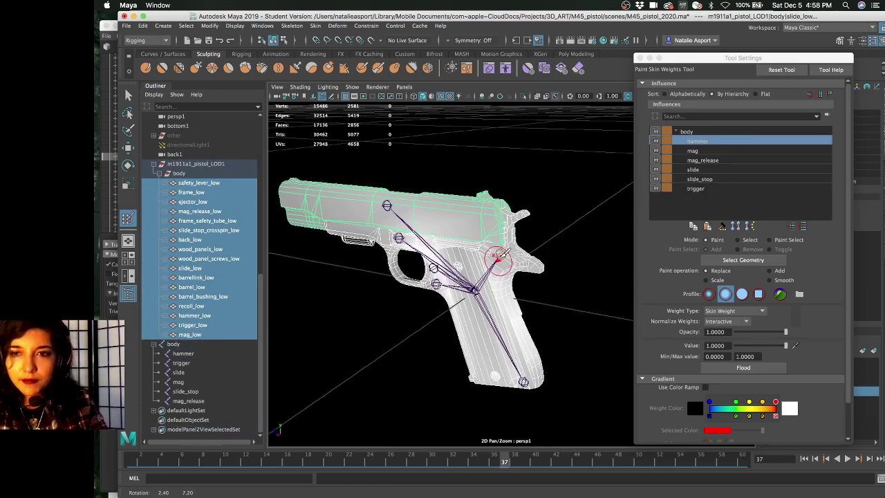
pyautogui.click(703, 138)
pyautogui.click(692, 131)
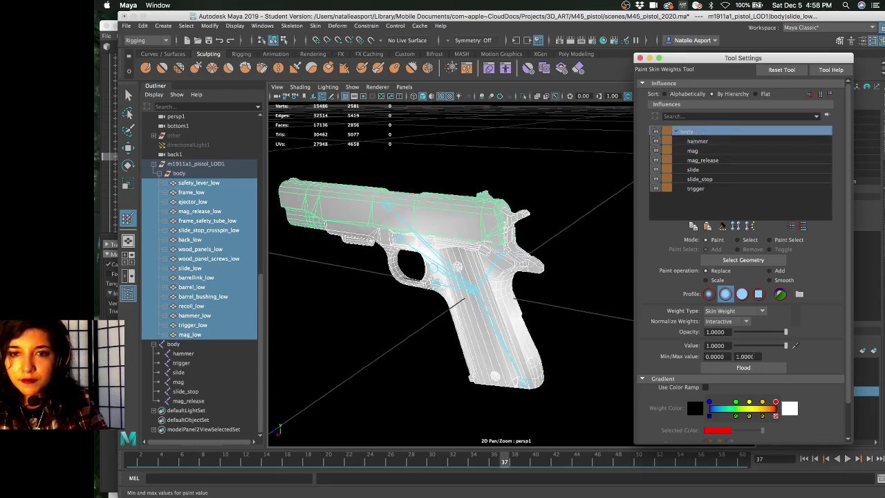
pyautogui.click(754, 369)
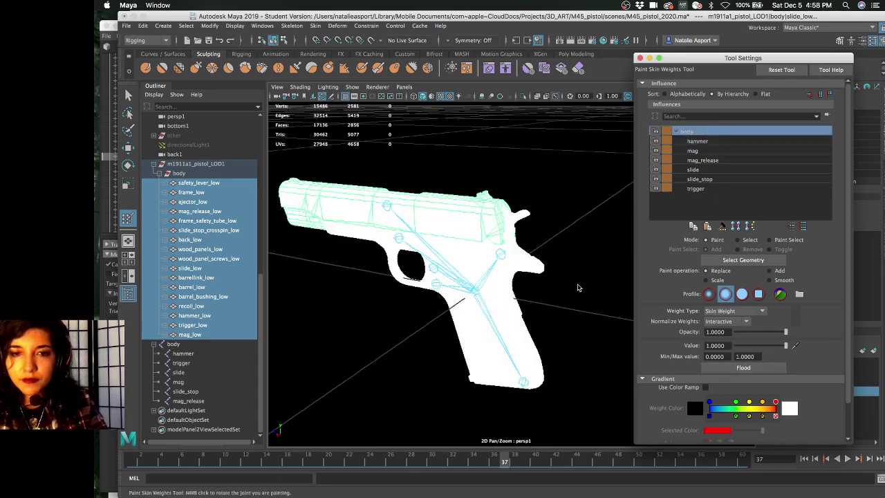
pyautogui.keyDown('alt'); pyautogui.moveTo(578, 286); pyautogui.dragTo(589, 282); pyautogui.keyUp('alt')
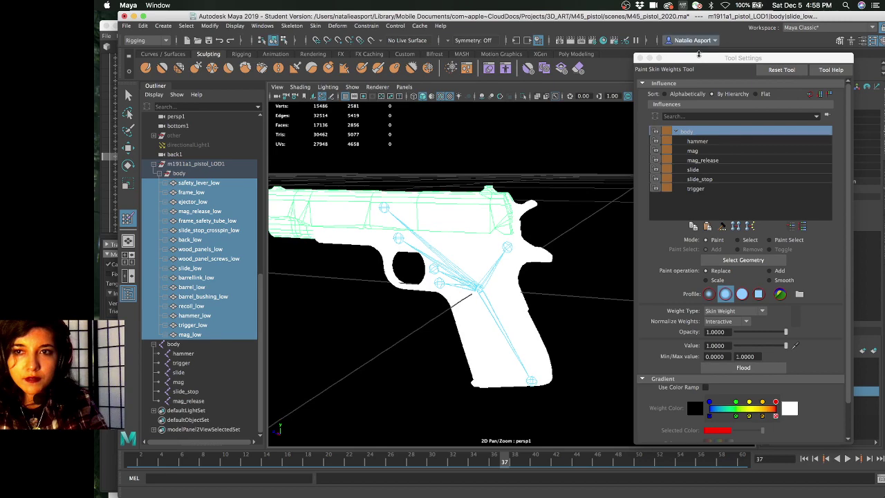
# Flood only the hammer_low mesh to the hammer influence with Replace at value 1
pyautogui.moveTo(699, 59); pyautogui.dragTo(695, 59)
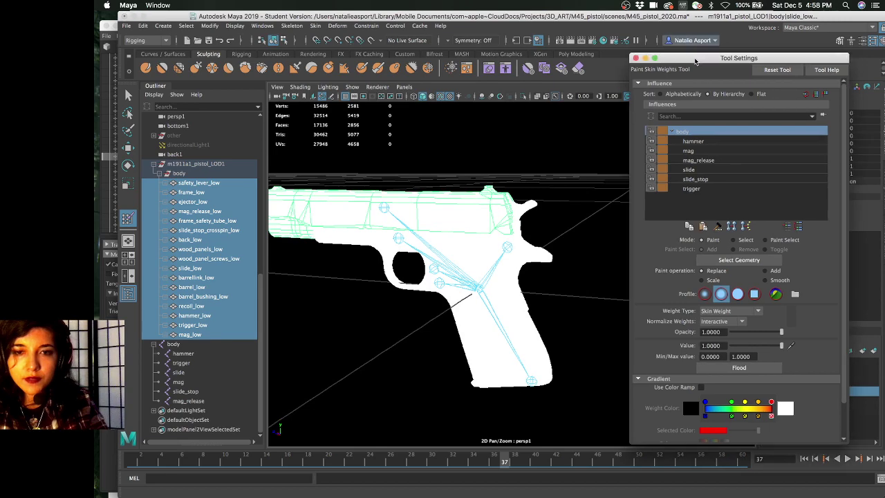
pyautogui.click(231, 193)
pyautogui.click(233, 202)
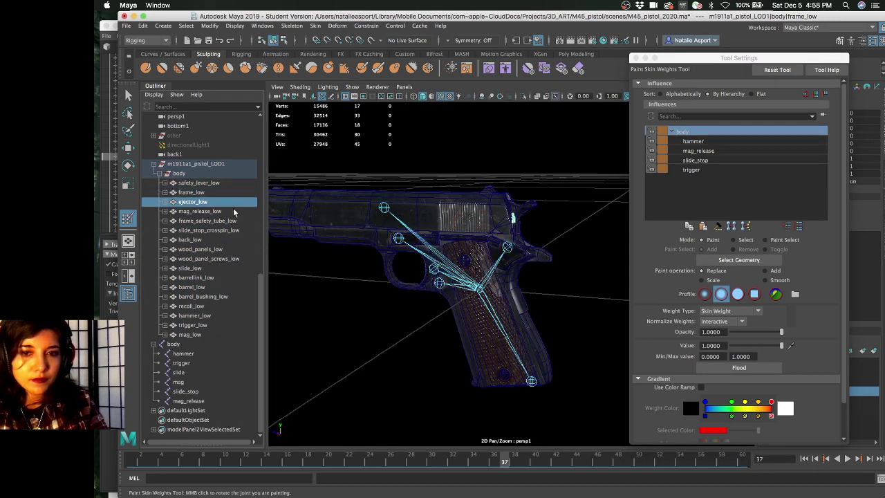
pyautogui.click(693, 142)
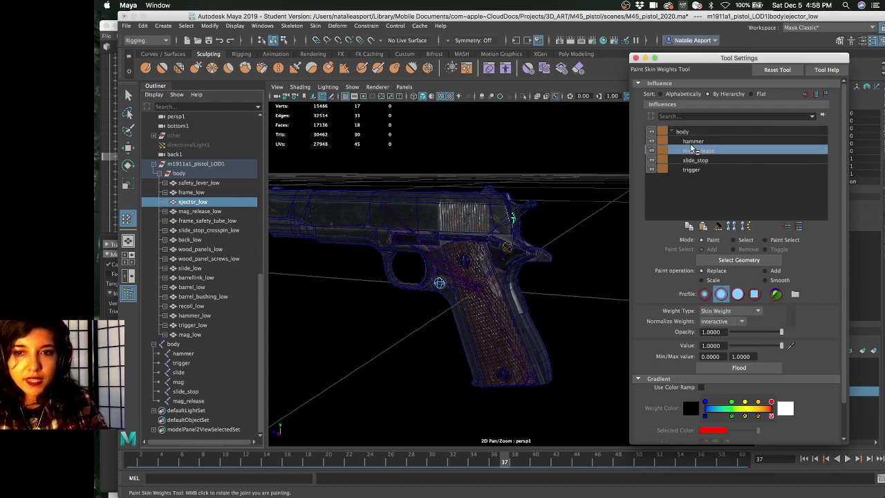
pyautogui.click(198, 335)
pyautogui.keyDown('shift'); pyautogui.click(200, 183); pyautogui.keyUp('shift')
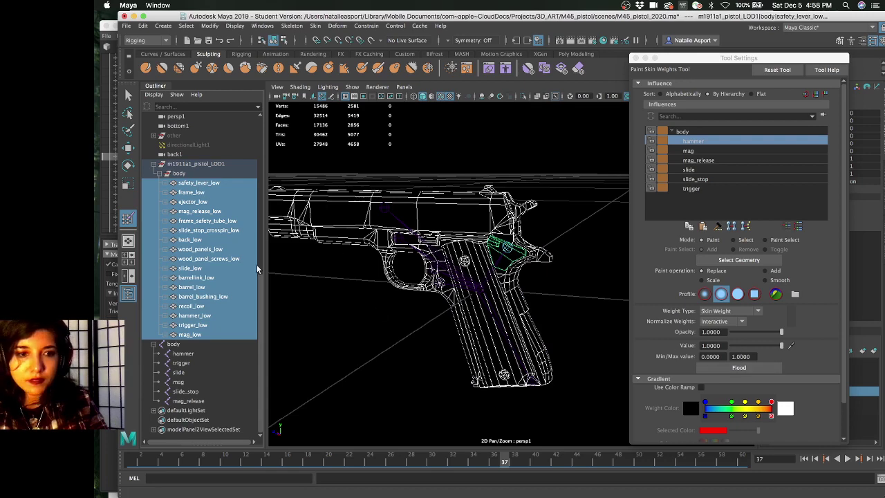
pyautogui.click(195, 315)
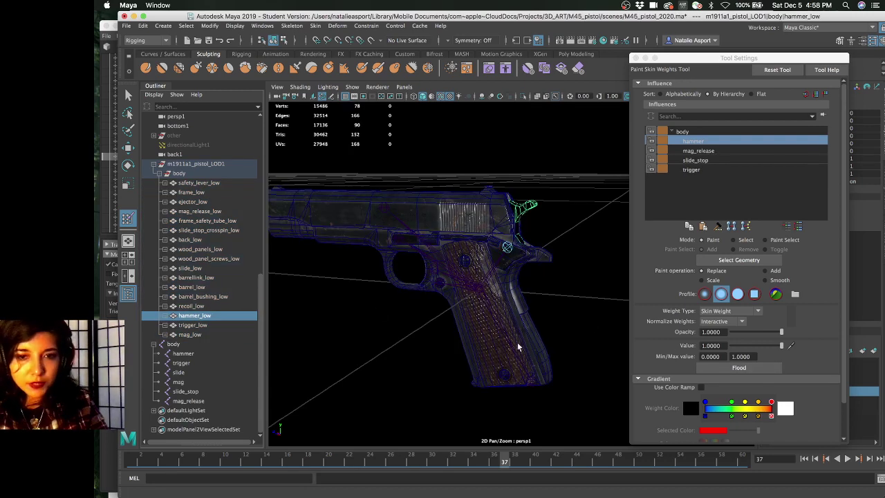
pyautogui.click(739, 368)
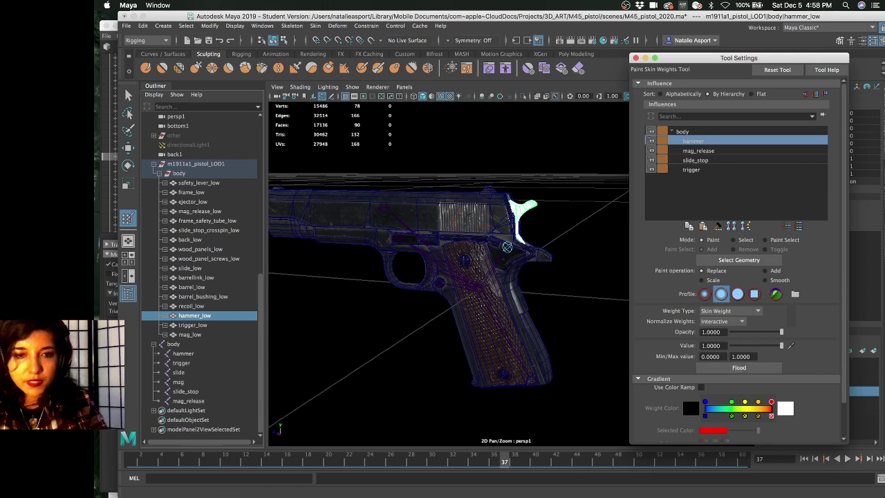
# Select all LOD1 meshes except hammer_low and flood their hammer influence with Replace at value 0
pyautogui.click(190, 334)
pyautogui.keyDown('shift'); pyautogui.click(221, 184); pyautogui.keyUp('shift')
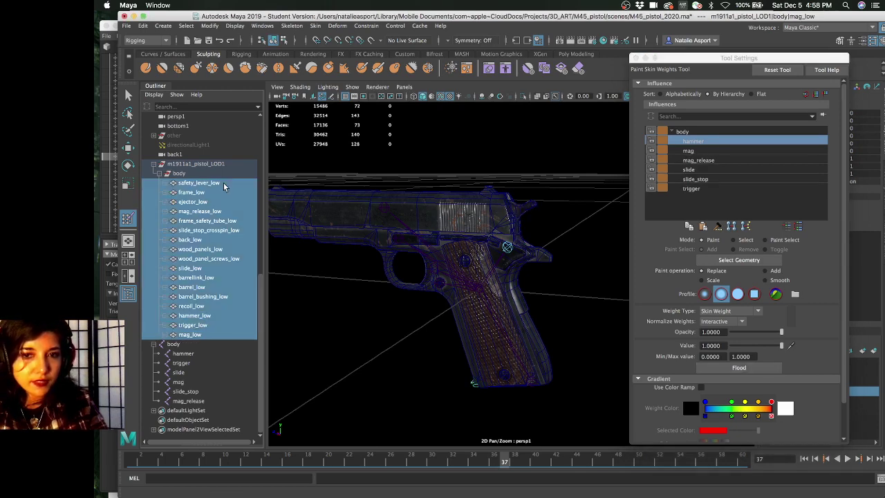
pyautogui.keyDown('ctrl'); pyautogui.click(201, 316); pyautogui.keyUp('ctrl')
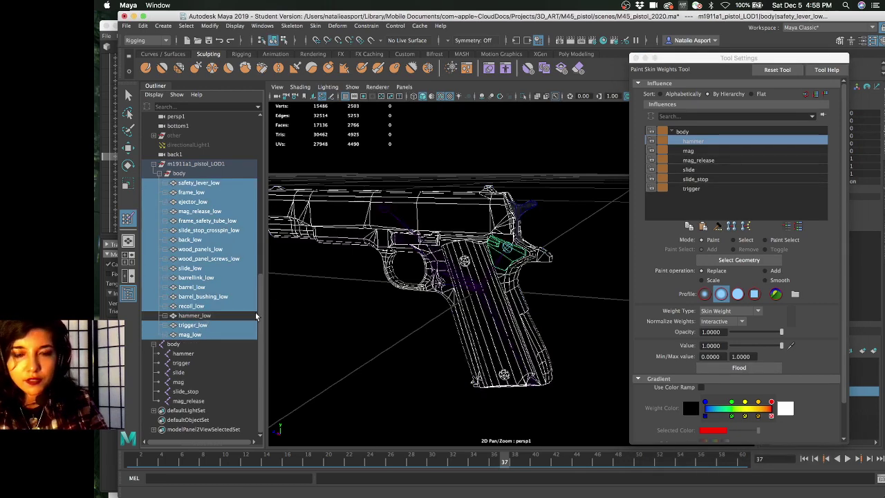
pyautogui.click(689, 390)
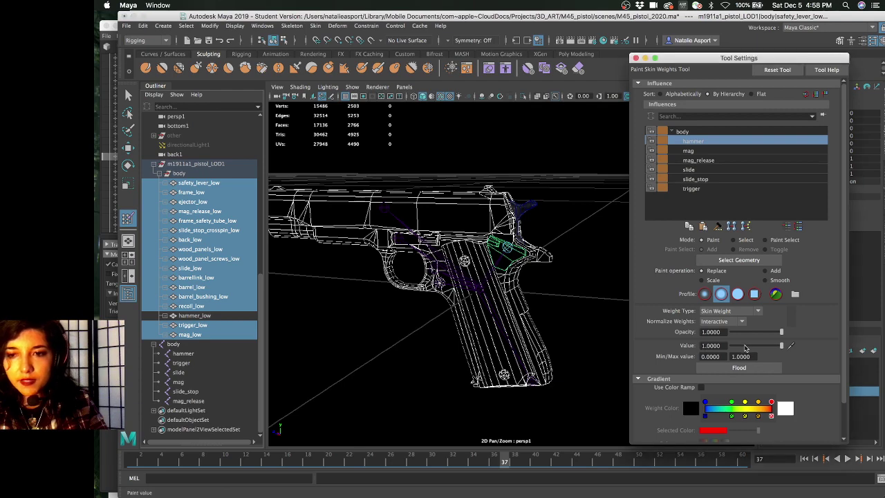
pyautogui.click(718, 370)
pyautogui.keyDown('alt'); pyautogui.moveTo(484, 268); pyautogui.dragTo(475, 270); pyautogui.keyUp('alt')
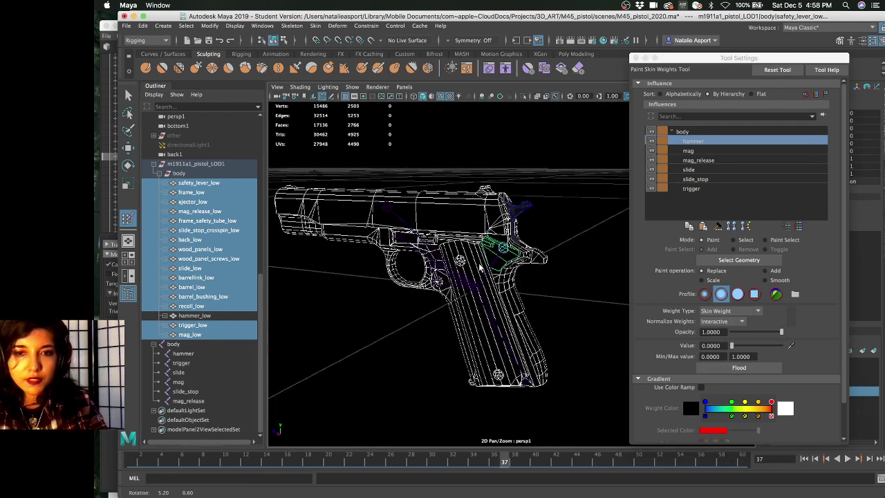
pyautogui.keyDown('alt'); pyautogui.moveTo(546, 293); pyautogui.dragTo(567, 298, button='middle'); pyautogui.keyUp('alt')
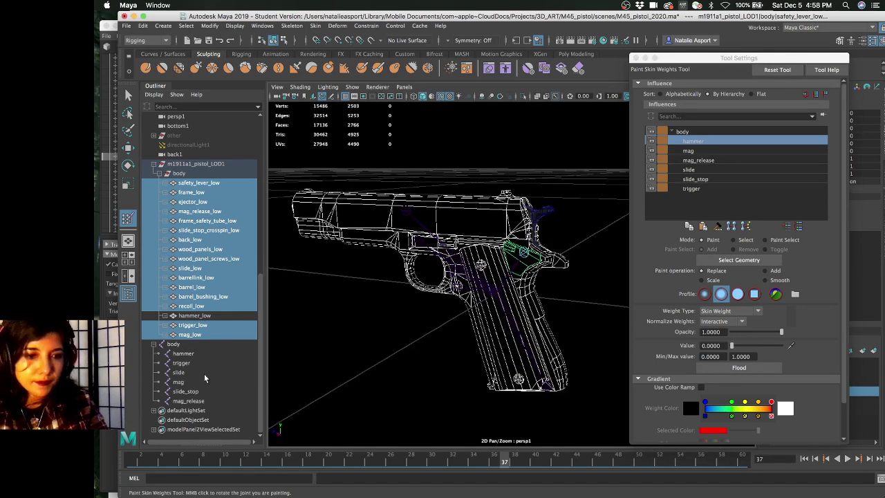
# Rotate the hammer joint about its Z axis by about -38.7 to test its weights, and undo the rotation
pyautogui.click(183, 353)
pyautogui.press('f')
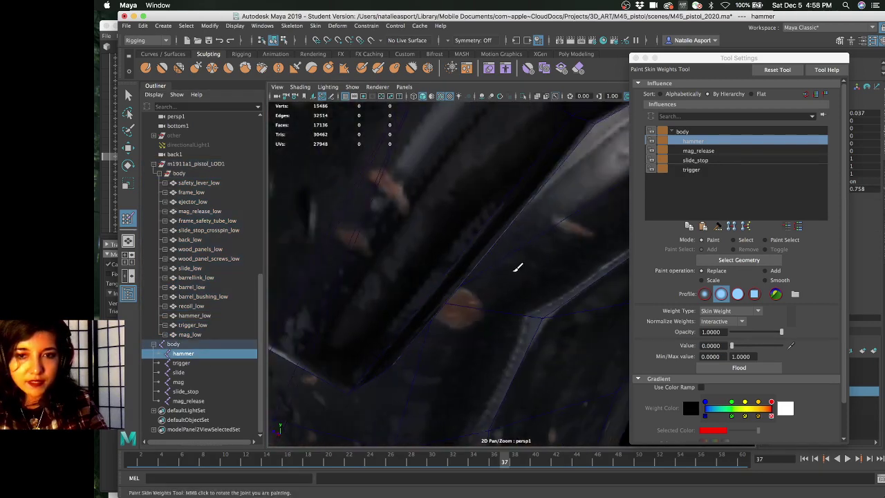
pyautogui.scroll(-6, 504, 265)
pyautogui.scroll(-4, 506, 258)
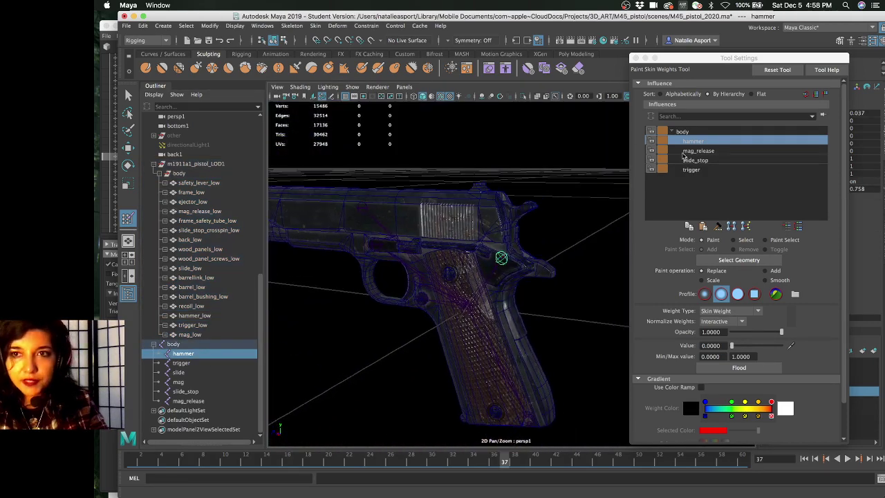
pyautogui.moveTo(719, 61); pyautogui.dragTo(726, 262)
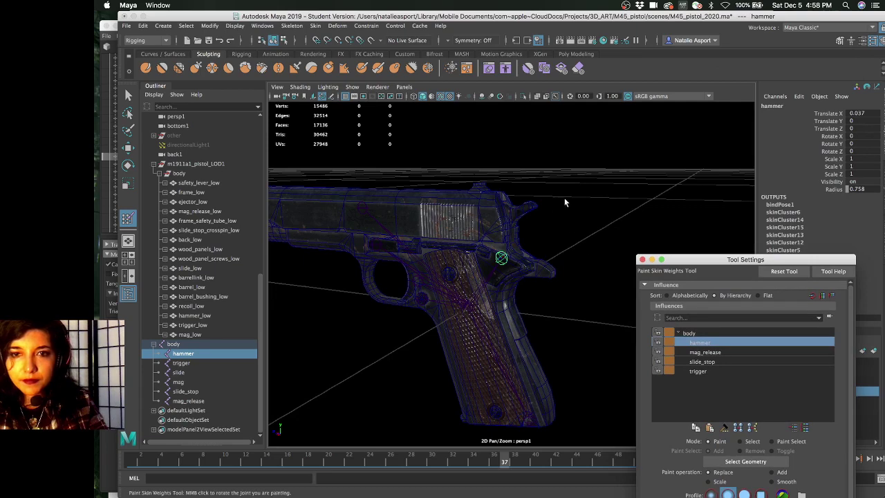
pyautogui.press('w')
pyautogui.press('e')
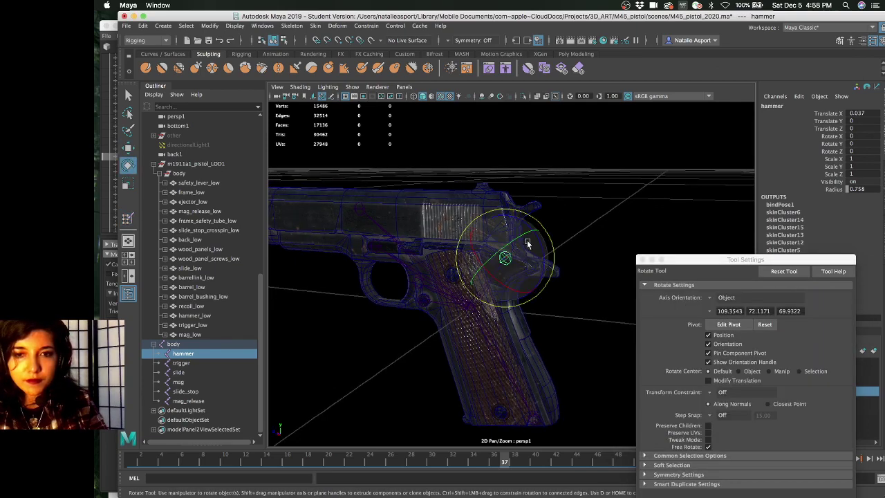
pyautogui.moveTo(533, 245); pyautogui.dragTo(540, 271)
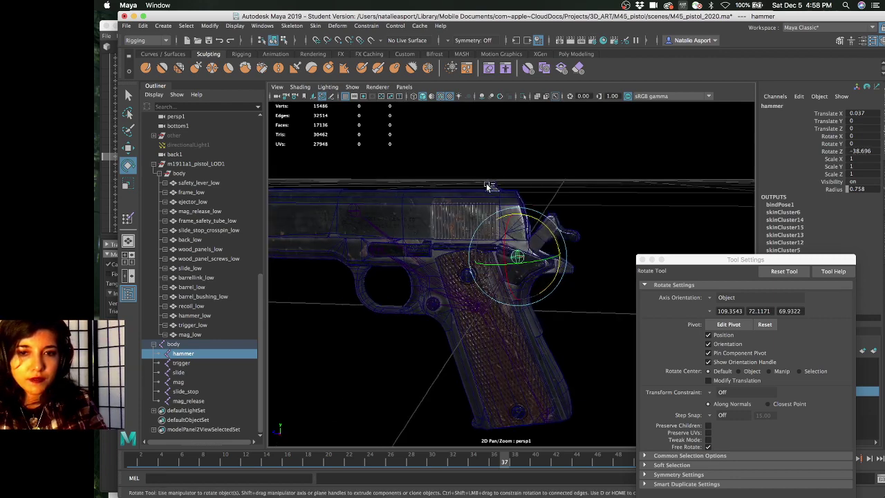
pyautogui.press('z')
pyautogui.moveTo(688, 261); pyautogui.dragTo(686, 96)
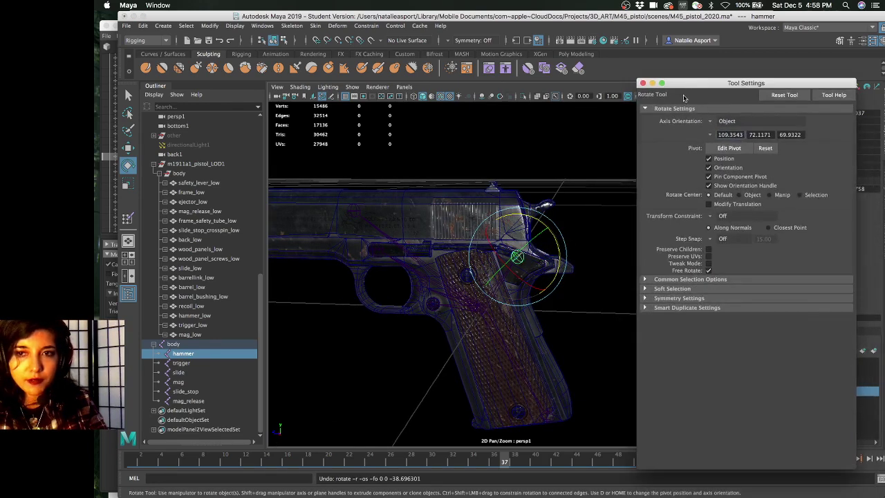
pyautogui.keyDown('alt'); pyautogui.moveTo(509, 182); pyautogui.dragTo(521, 188); pyautogui.keyUp('alt')
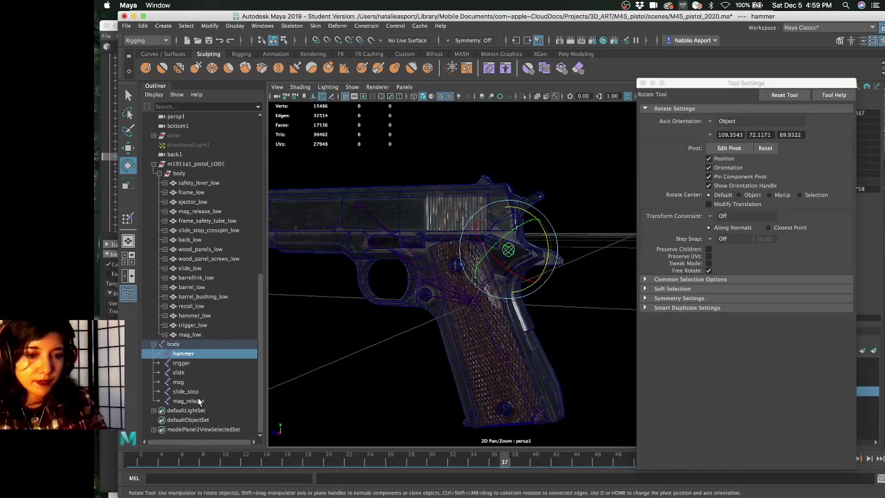
pyautogui.click(199, 400)
pyautogui.click(216, 333)
pyautogui.keyDown('shift'); pyautogui.click(231, 181); pyautogui.keyUp('shift')
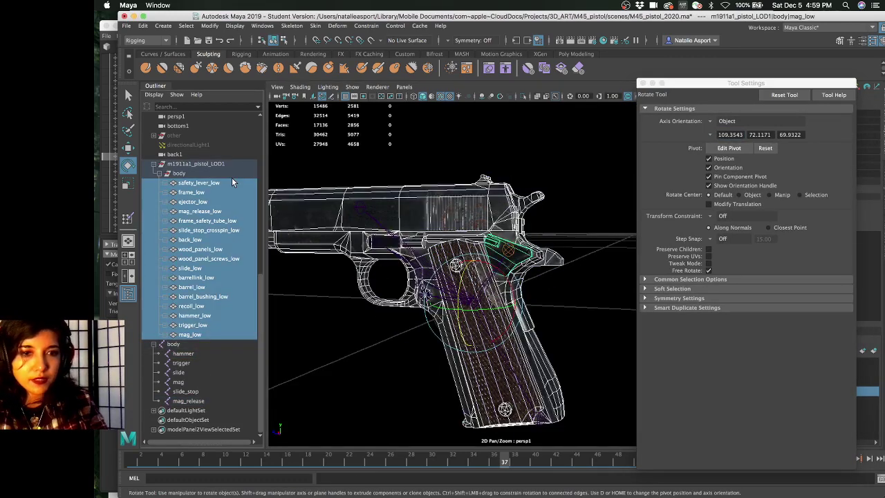
pyautogui.moveTo(204, 354); pyautogui.dragTo(204, 401)
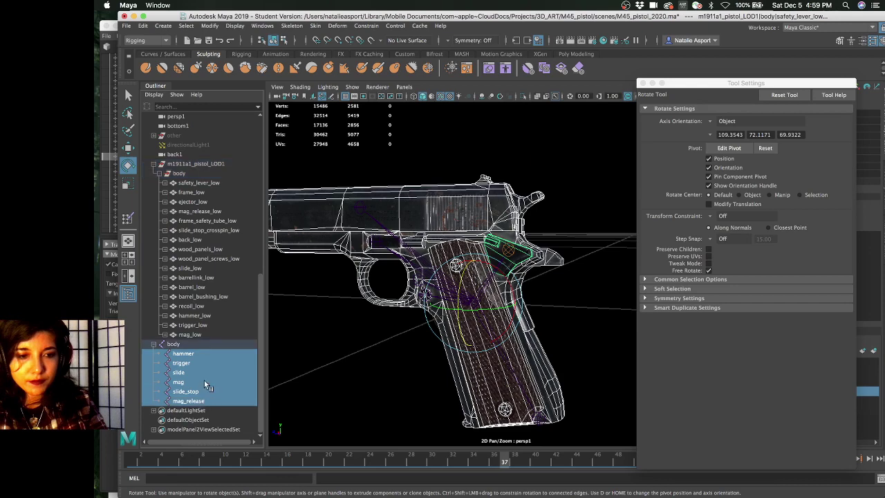
pyautogui.click(173, 344)
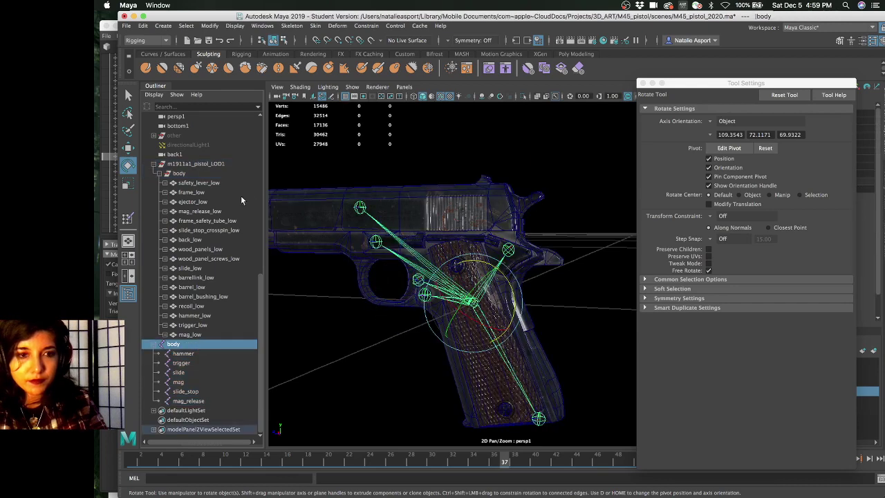
pyautogui.keyDown('shift'); pyautogui.rightClick(364, 205); pyautogui.keyUp('shift')
pyautogui.keyDown('shift'); pyautogui.moveTo(408, 206); pyautogui.dragTo(409, 202, button='right'); pyautogui.keyUp('shift')
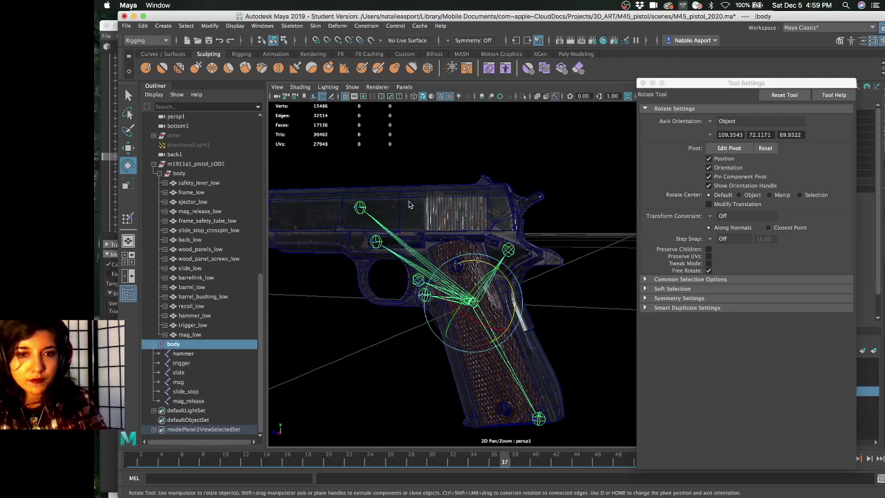
pyautogui.keyDown('shift'); pyautogui.rightClick(409, 204); pyautogui.keyUp('shift')
pyautogui.press('w')
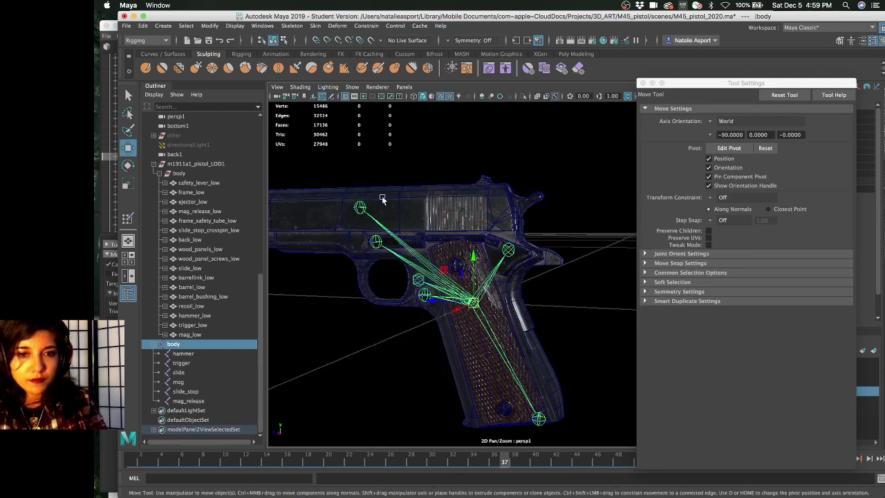
# Select all LOD1 meshes together with the body joint and its child joints, and activate the Paint Skin Weights Tool
pyautogui.click(201, 183)
pyautogui.keyDown('shift'); pyautogui.click(191, 334); pyautogui.keyUp('shift')
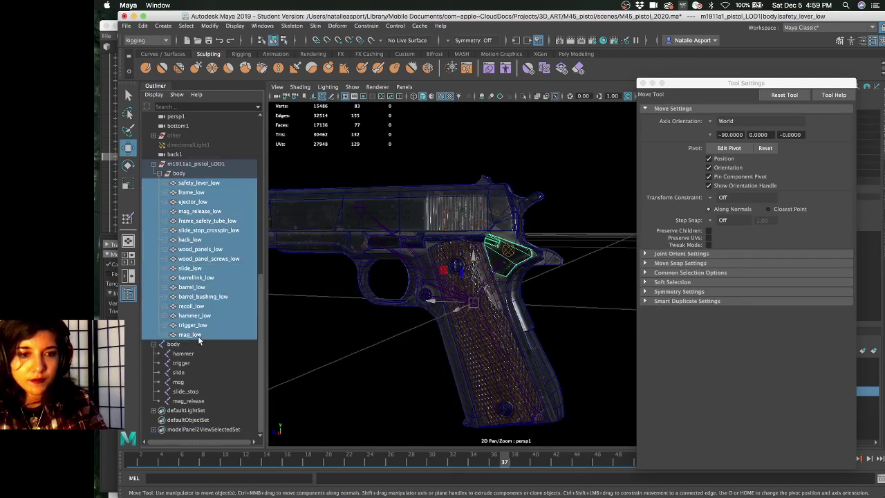
pyautogui.keyDown('shift'); pyautogui.rightClick(402, 187); pyautogui.keyUp('shift')
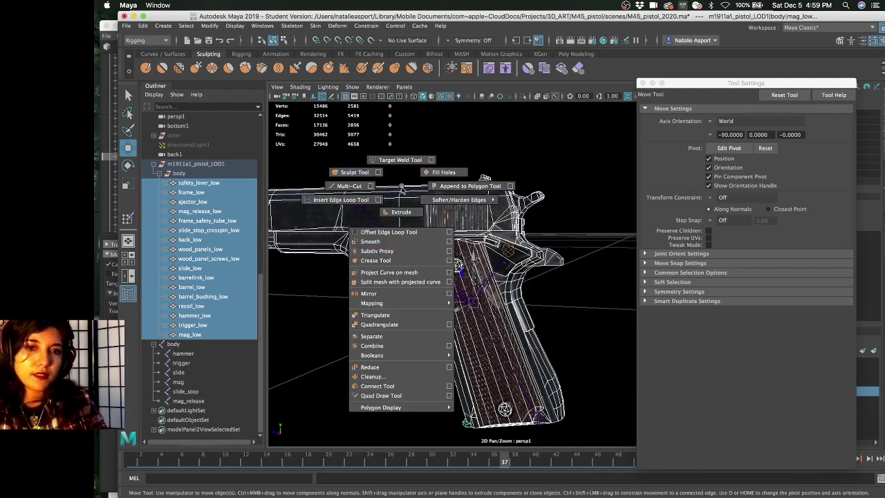
pyautogui.keyDown('super'); pyautogui.click(199, 344); pyautogui.keyUp('super')
pyautogui.keyDown('super'); pyautogui.click(195, 400); pyautogui.keyUp('super')
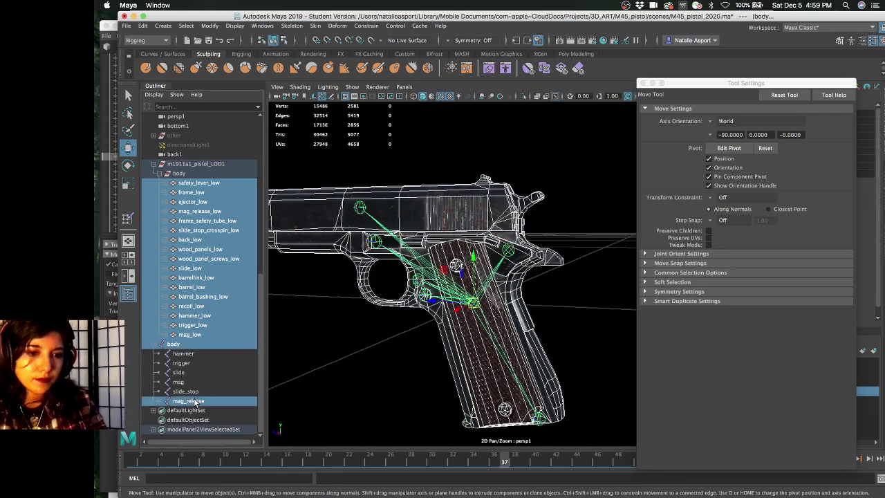
pyautogui.keyDown('ctrl'); pyautogui.moveTo(198, 395); pyautogui.dragTo(202, 352); pyautogui.keyUp('ctrl')
pyautogui.keyDown('shift'); pyautogui.rightClick(397, 211); pyautogui.keyUp('shift')
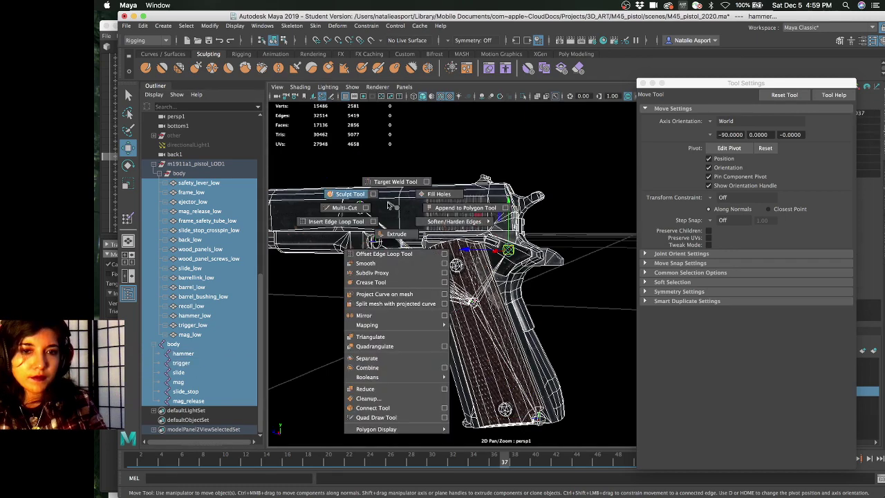
pyautogui.click(397, 210)
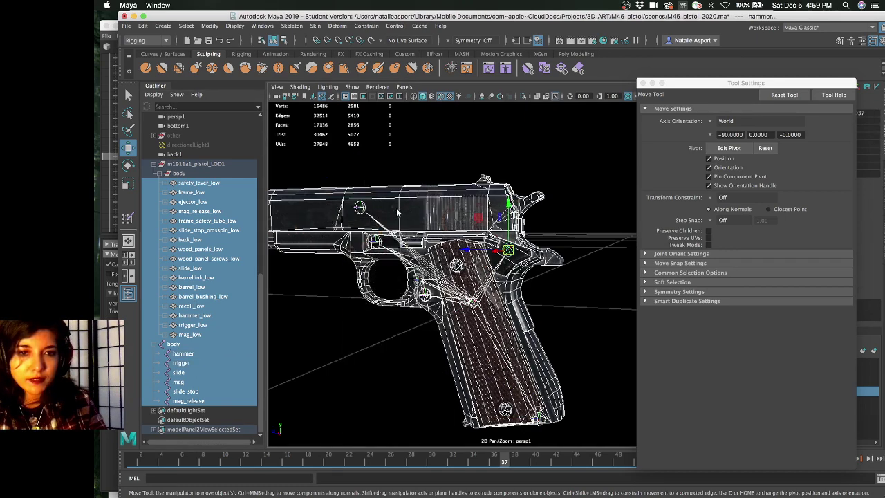
pyautogui.rightClick(397, 210)
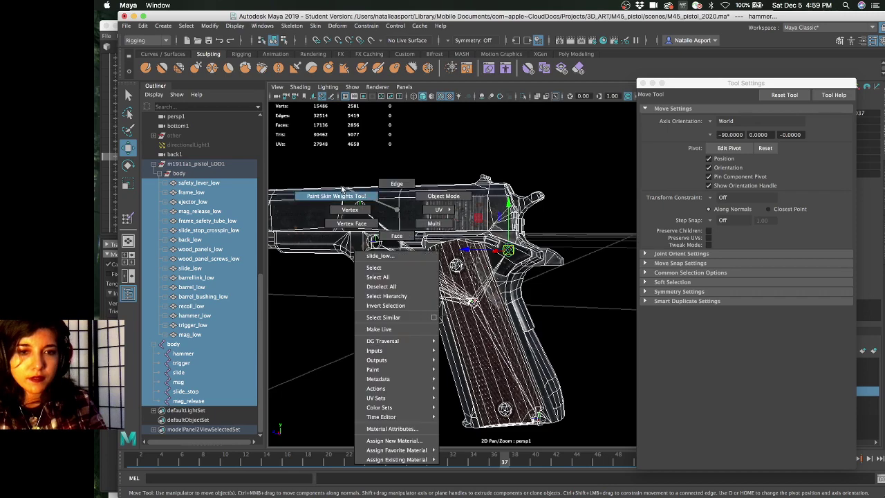
pyautogui.click(341, 194)
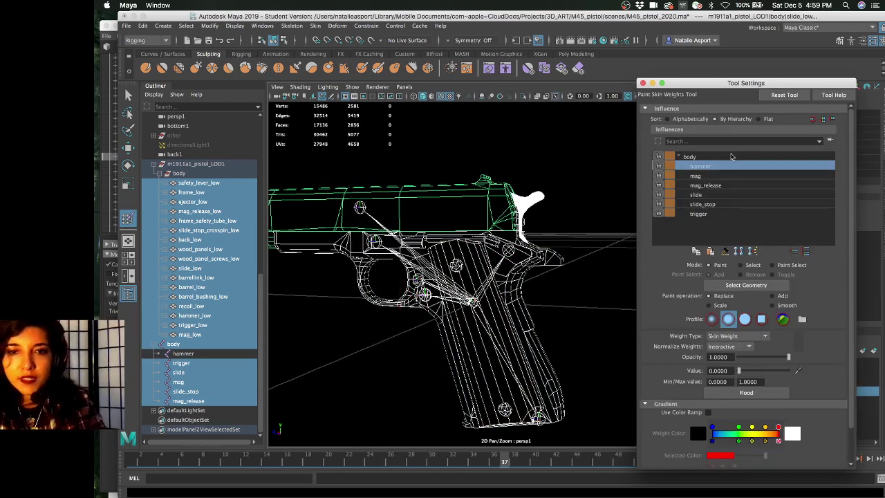
# Flood only the mag_low mesh to the mag influence with Replace at value 1
pyautogui.click(724, 177)
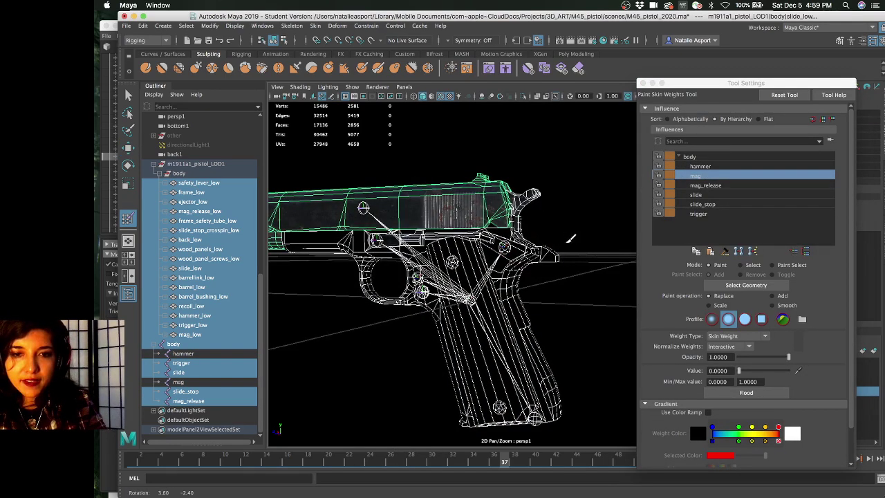
pyautogui.keyDown('alt'); pyautogui.moveTo(576, 235); pyautogui.dragTo(582, 205); pyautogui.keyUp('alt')
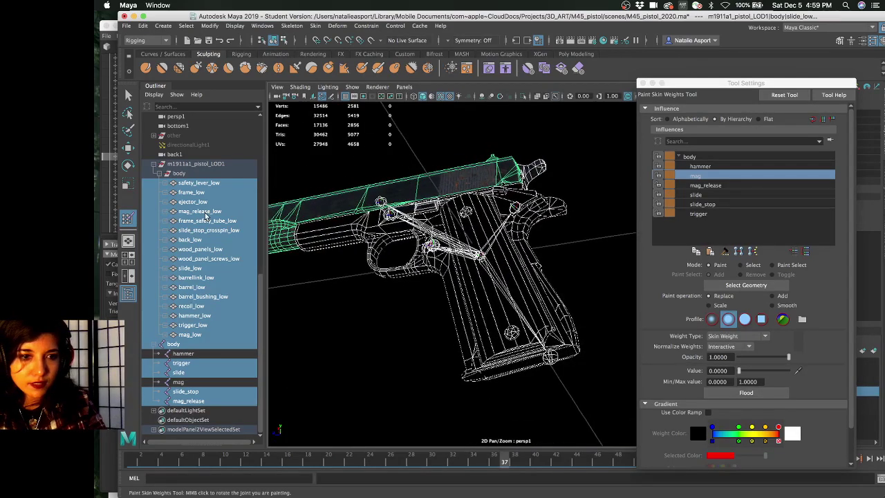
pyautogui.click(191, 335)
pyautogui.moveTo(739, 371); pyautogui.dragTo(811, 382)
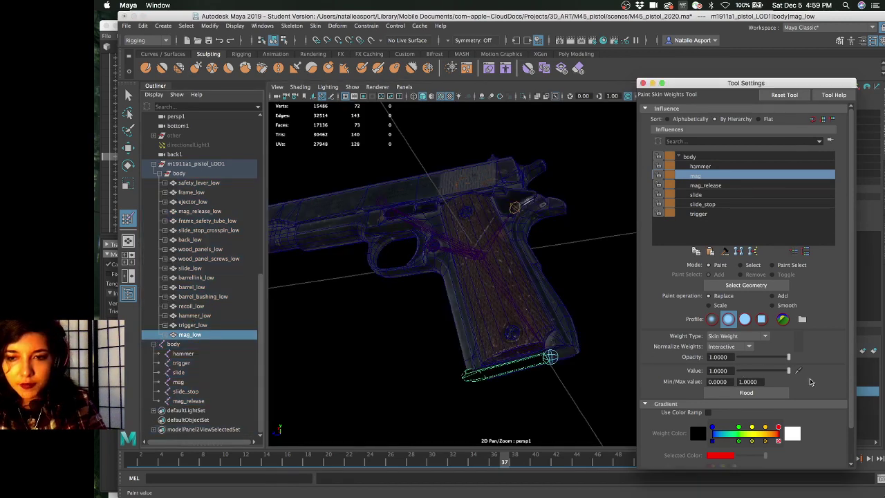
pyautogui.click(747, 393)
# Flood only the mag_release_low mesh to the mag_release influence with Replace at value 1
pyautogui.click(716, 187)
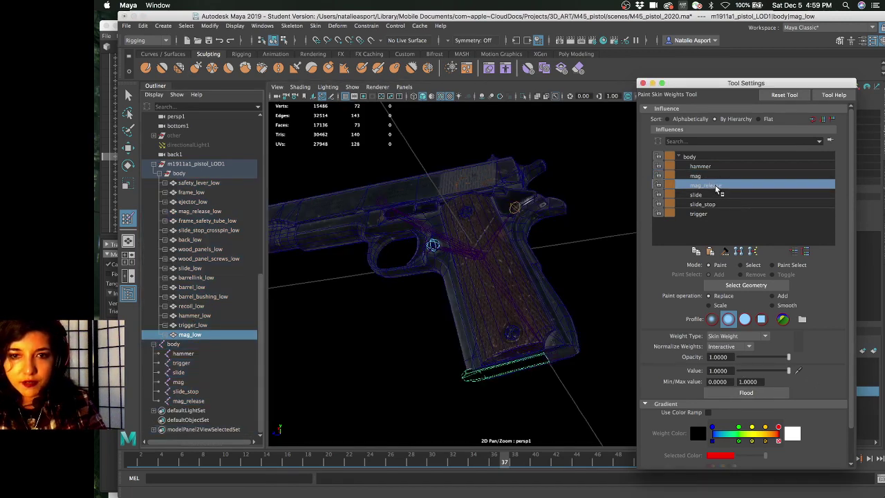
pyautogui.keyDown('alt'); pyautogui.moveTo(558, 331); pyautogui.dragTo(372, 325); pyautogui.keyUp('alt')
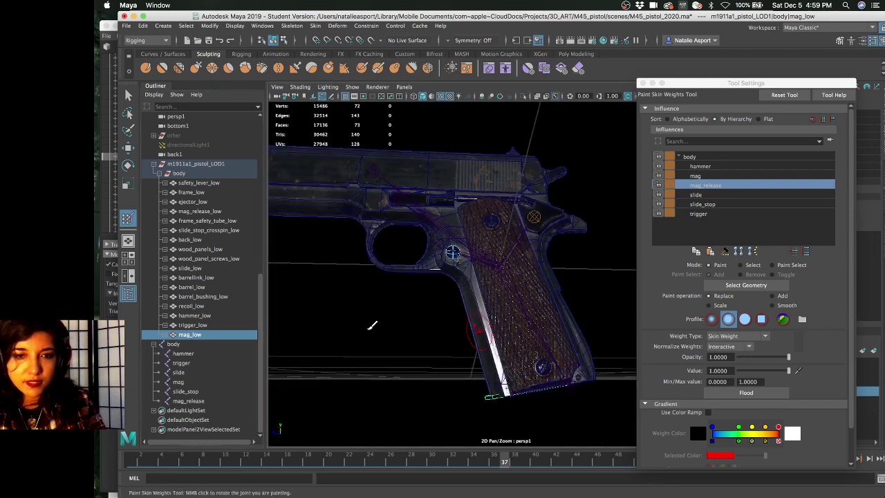
pyautogui.click(211, 211)
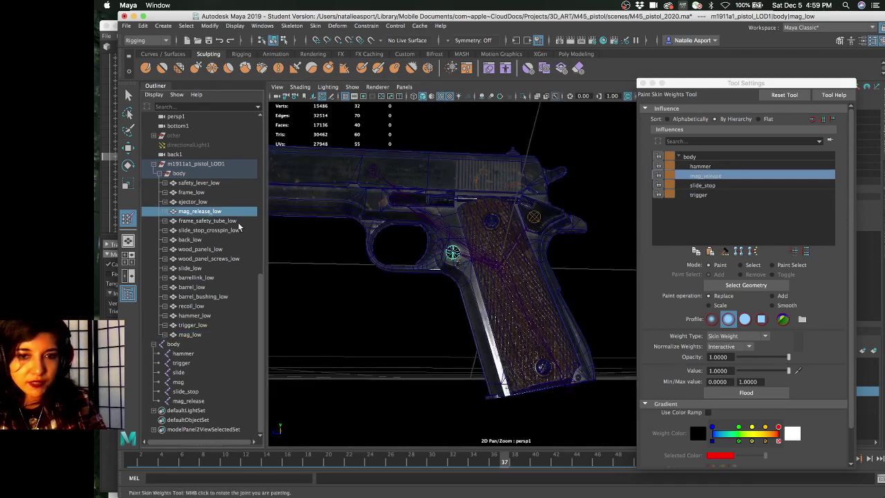
pyautogui.click(756, 392)
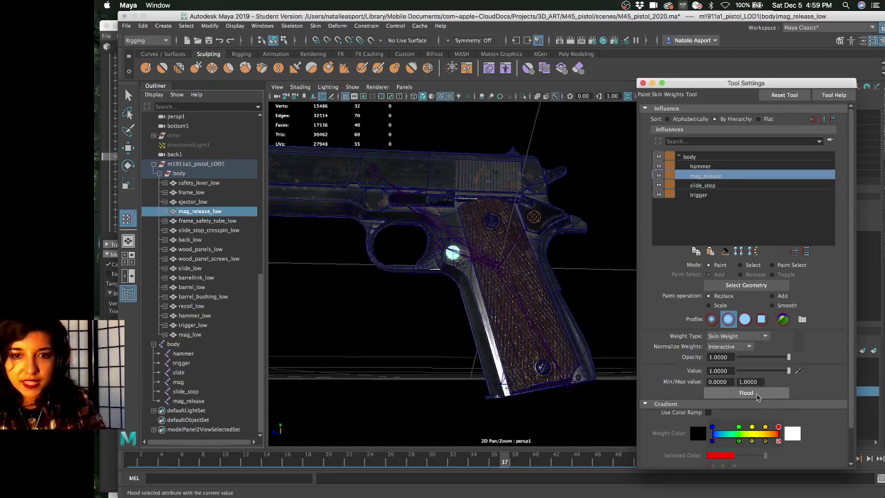
# Flood only the slide_stop_crosspin_low mesh to the slide_stop influence with Replace at value 1
pyautogui.click(739, 187)
pyautogui.keyDown('alt'); pyautogui.moveTo(514, 281); pyautogui.dragTo(553, 299); pyautogui.keyUp('alt')
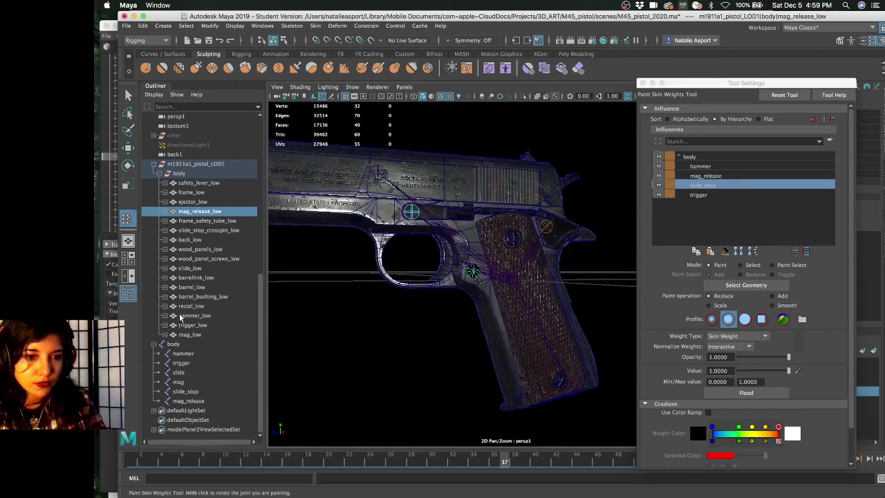
pyautogui.click(197, 230)
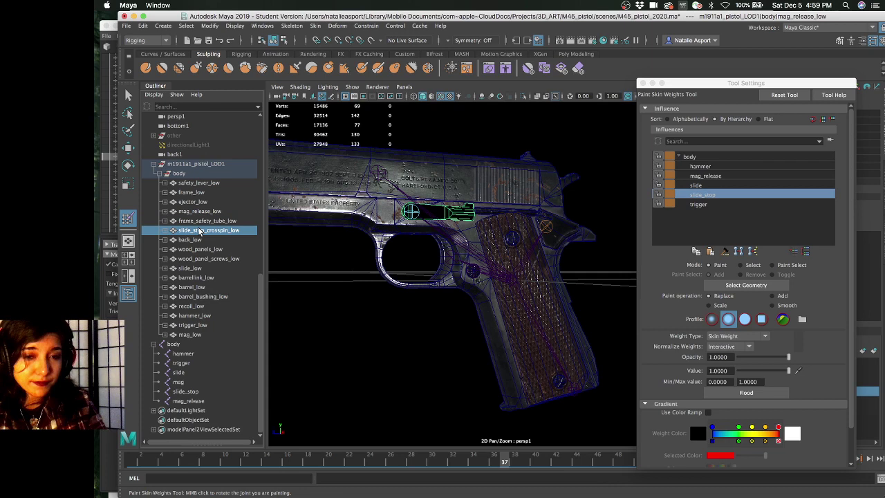
pyautogui.click(746, 392)
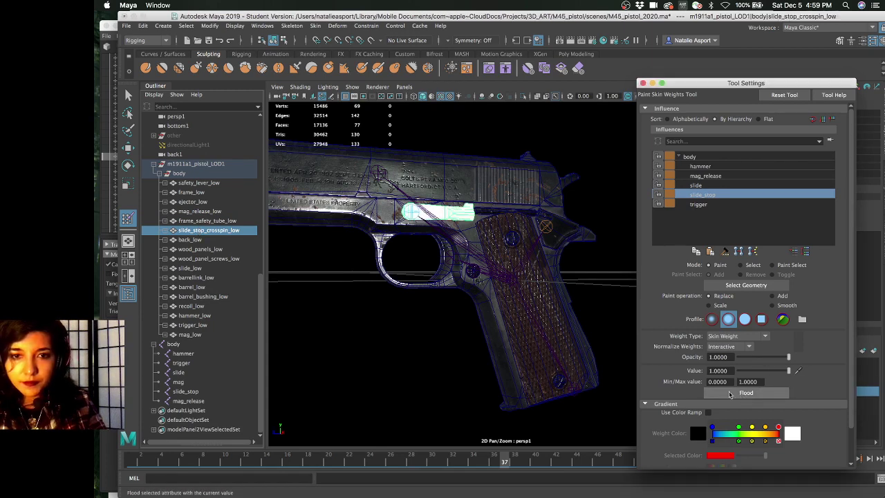
# Flood only the trigger_low mesh to the trigger influence with Replace at value 1
pyautogui.click(699, 204)
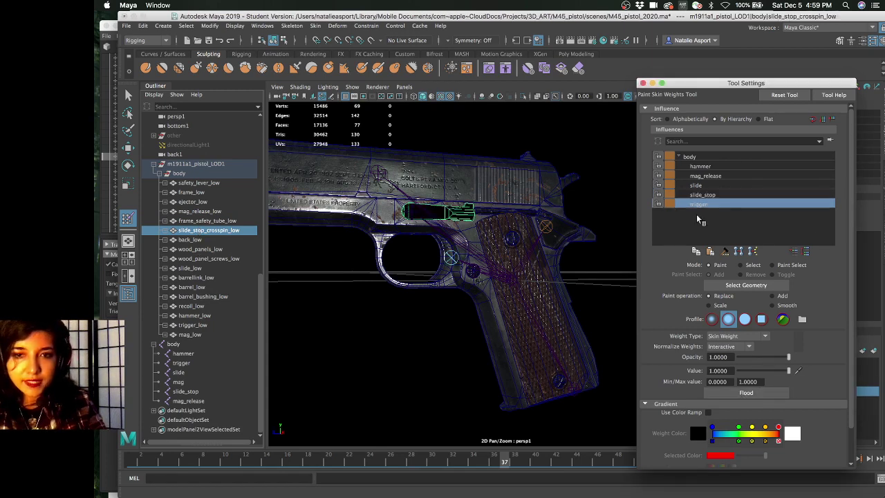
pyautogui.click(192, 325)
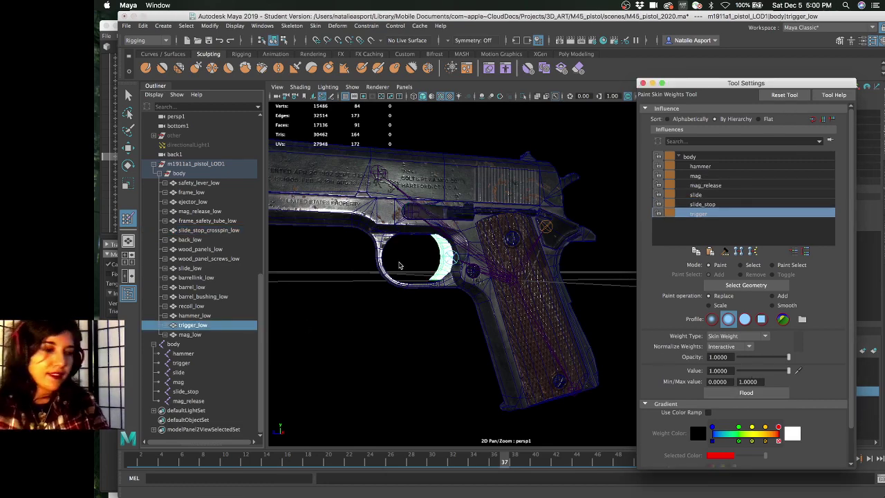
pyautogui.scroll(2, 366, 218)
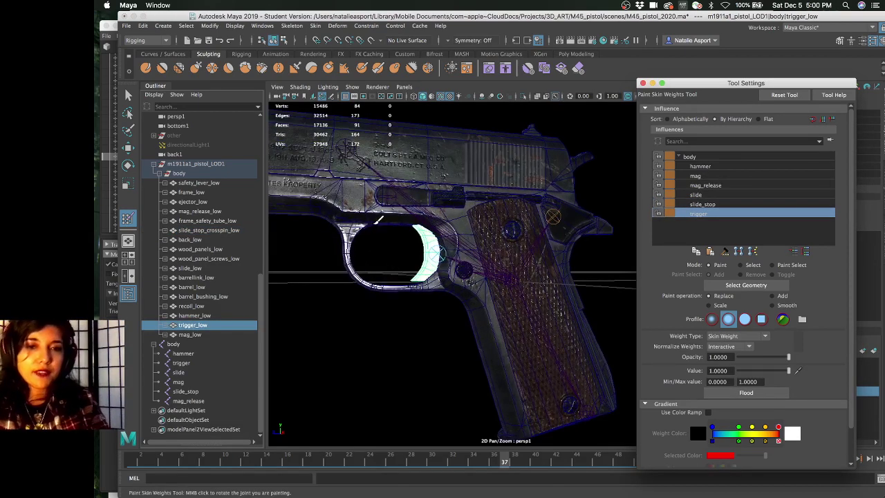
# Leave weight painting with the safety_lever_low mesh selected and save the scene
pyautogui.click(206, 182)
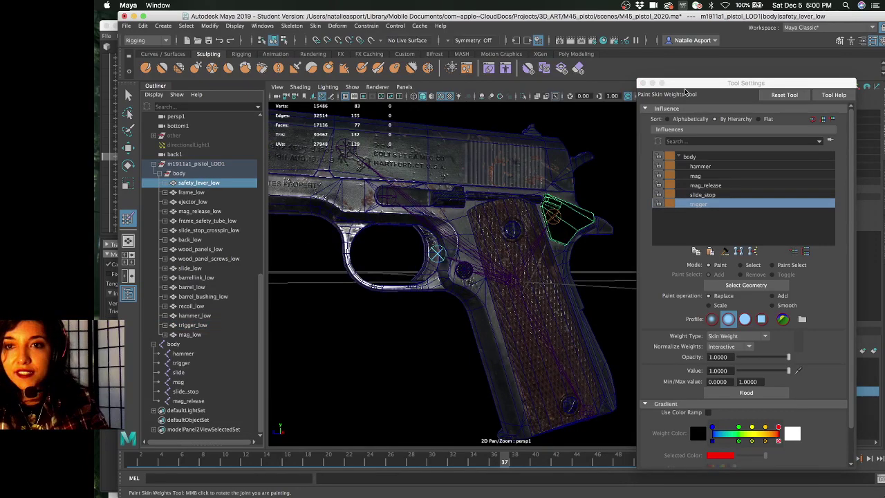
pyautogui.click(642, 83)
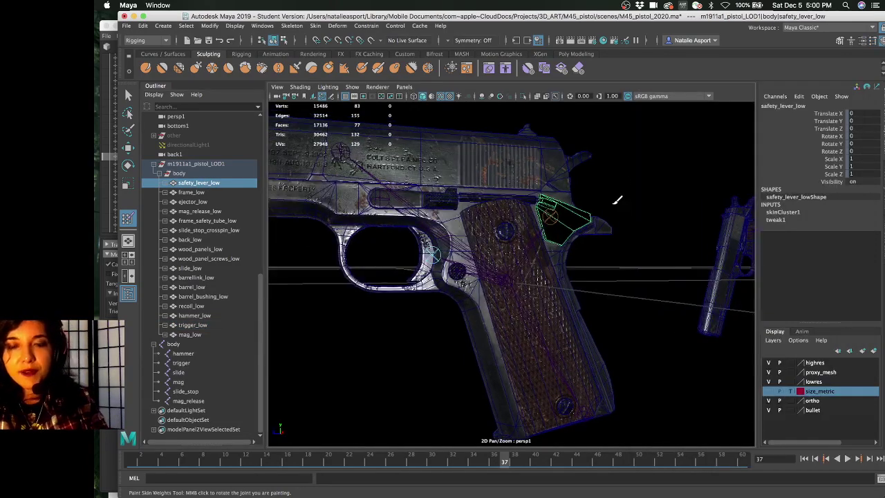
pyautogui.press('q')
pyautogui.press('super+s')
pyautogui.click(470, 273)
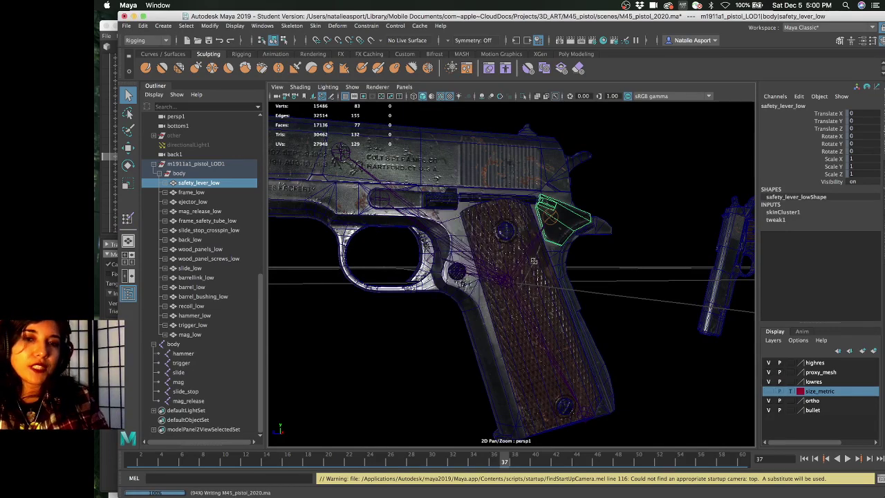
# Leave weight painting and select the slide joint to examine its channel values and position on the pistol, then clear the selection
pyautogui.press('y')
pyautogui.moveTo(532, 259)
pyautogui.keyDown('alt'); pyautogui.mouseDown()
pyautogui.moveTo(510, 262)
pyautogui.moveTo(513, 271)
pyautogui.mouseUp(); pyautogui.keyUp('alt')
pyautogui.keyDown('alt'); pyautogui.moveTo(513, 270); pyautogui.dragTo(517, 273, button='middle'); pyautogui.keyUp('alt')
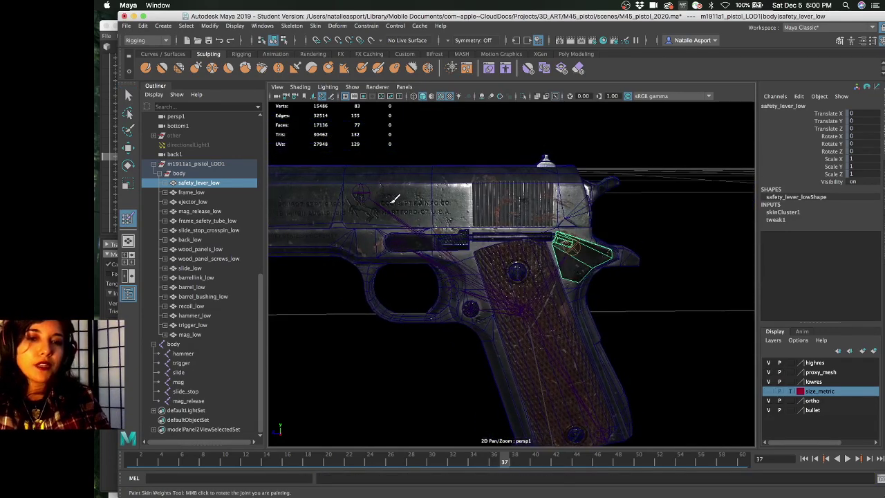
pyautogui.press('w')
pyautogui.click(363, 191)
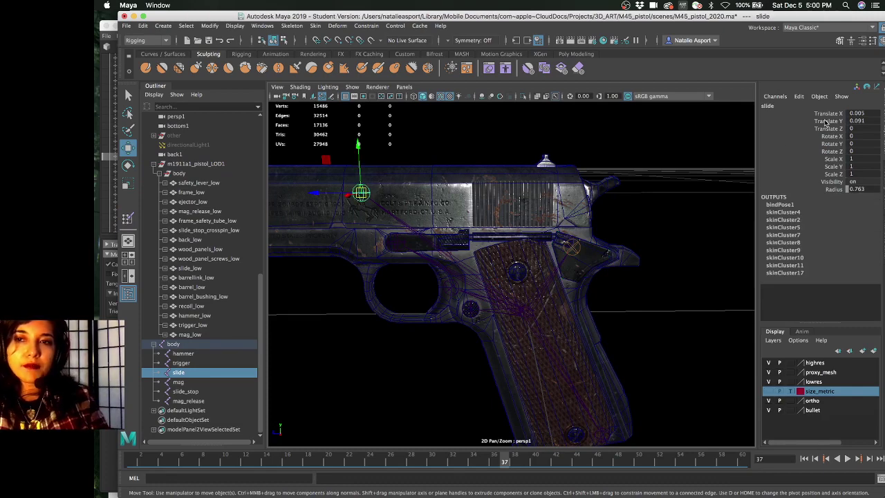
pyautogui.keyDown('alt'); pyautogui.moveTo(528, 240); pyautogui.dragTo(534, 244); pyautogui.keyUp('alt')
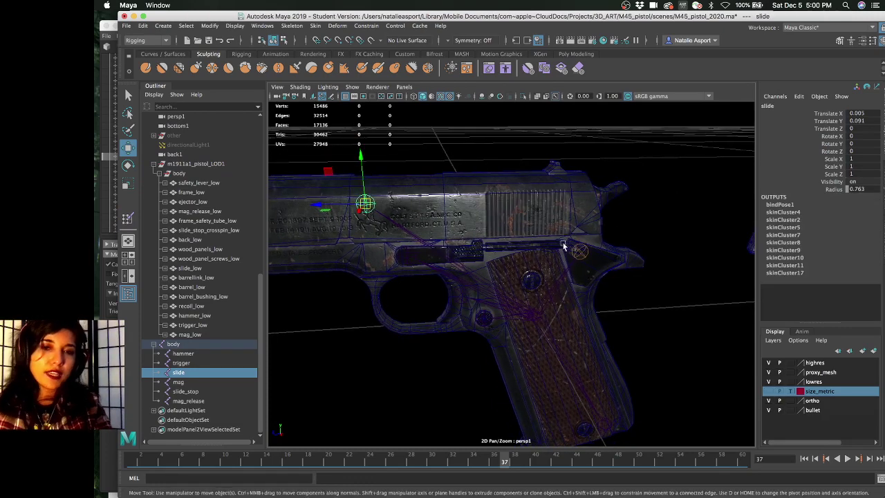
pyautogui.scroll(-2, 561, 243)
pyautogui.keyDown('alt'); pyautogui.moveTo(549, 240); pyautogui.dragTo(566, 241, button='middle'); pyautogui.keyUp('alt')
pyautogui.keyDown('alt'); pyautogui.moveTo(566, 241); pyautogui.dragTo(602, 245); pyautogui.keyUp('alt')
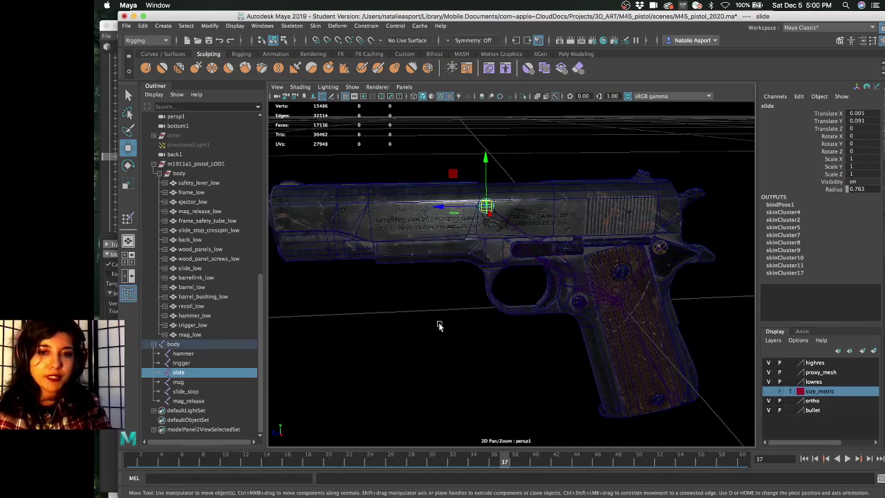
pyautogui.click(443, 311)
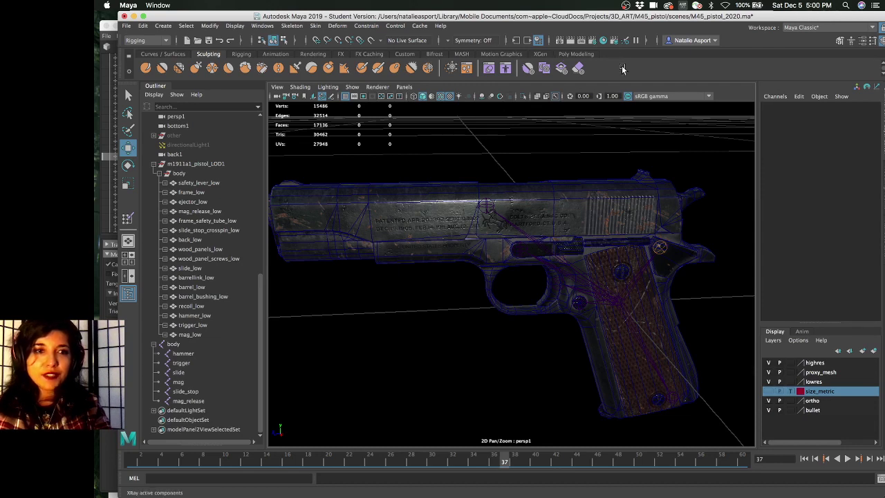
pyautogui.click(372, 27)
pyautogui.moveTo(393, 29)
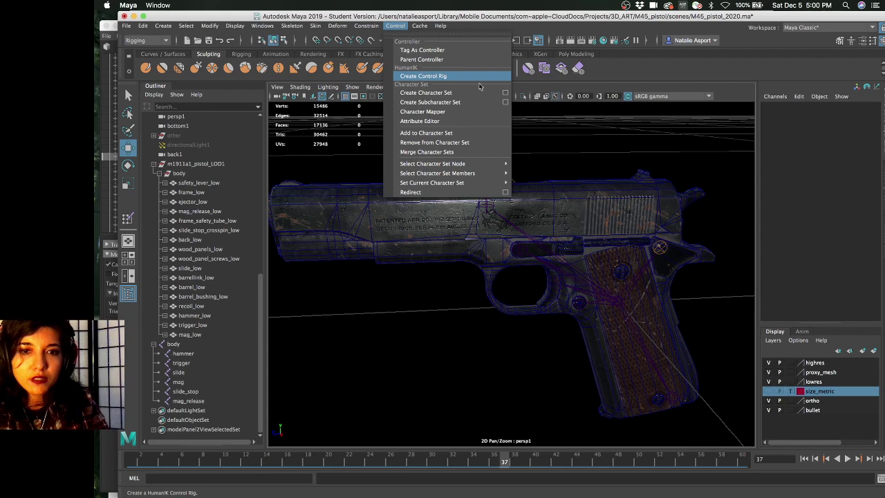
pyautogui.click(422, 78)
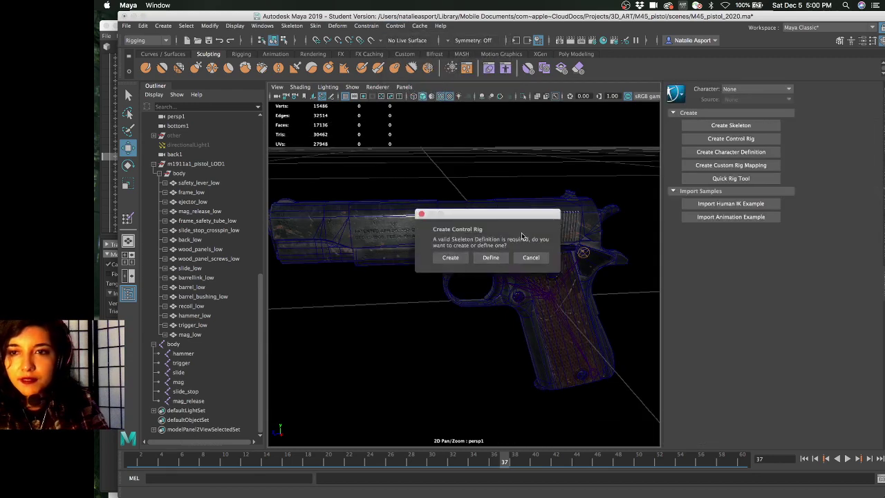
pyautogui.click(530, 257)
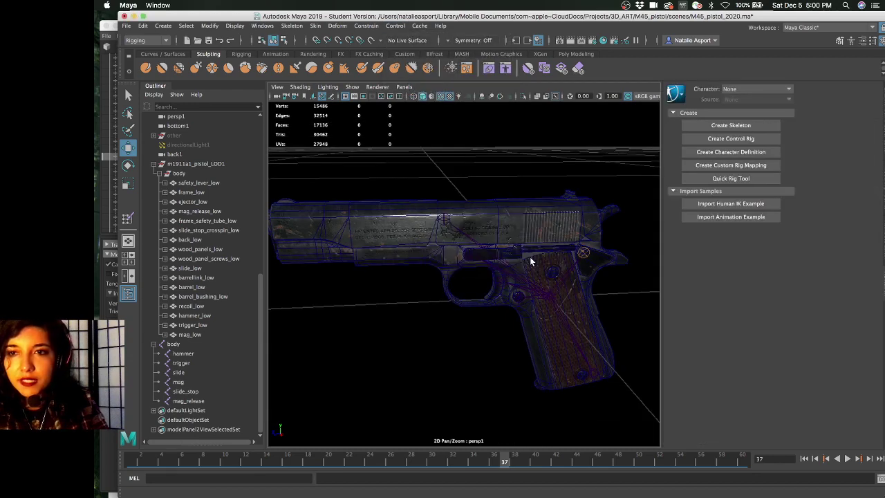
pyautogui.click(863, 40)
pyautogui.click(851, 41)
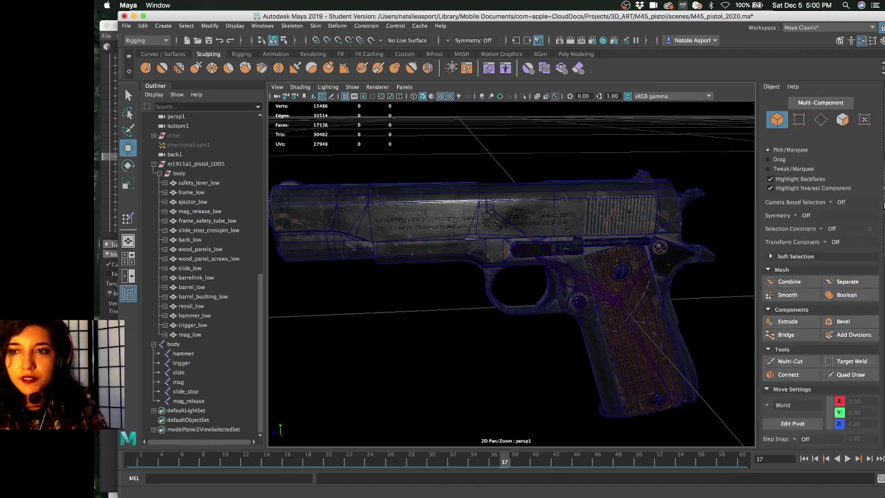
pyautogui.click(841, 40)
pyautogui.scroll(-2, 549, 221)
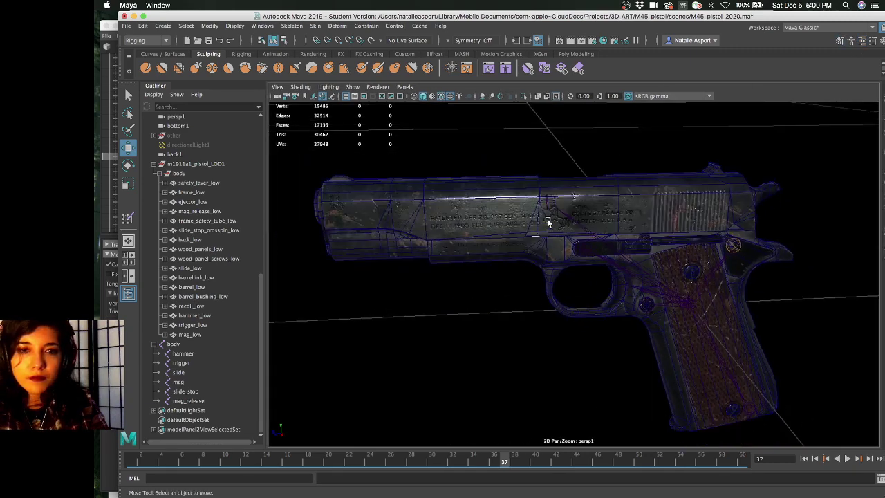
pyautogui.keyDown('alt'); pyautogui.moveTo(549, 221); pyautogui.dragTo(560, 207); pyautogui.keyUp('alt')
pyautogui.click(396, 25)
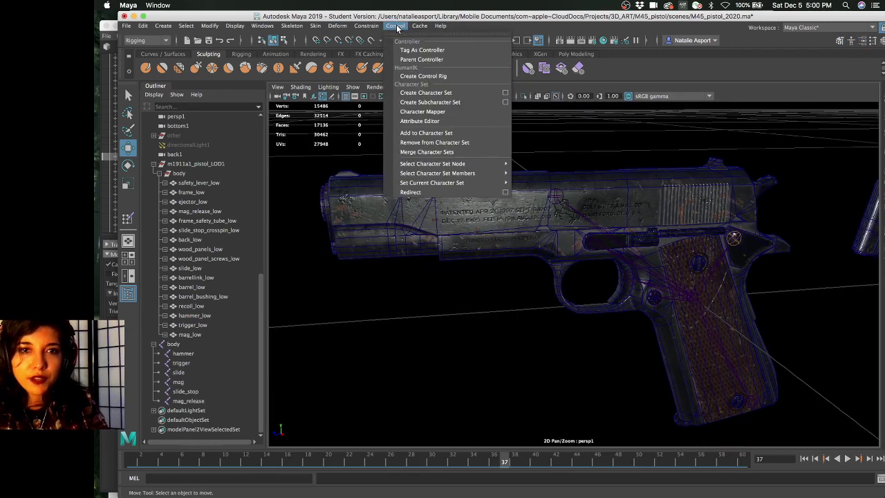
pyautogui.click(397, 28)
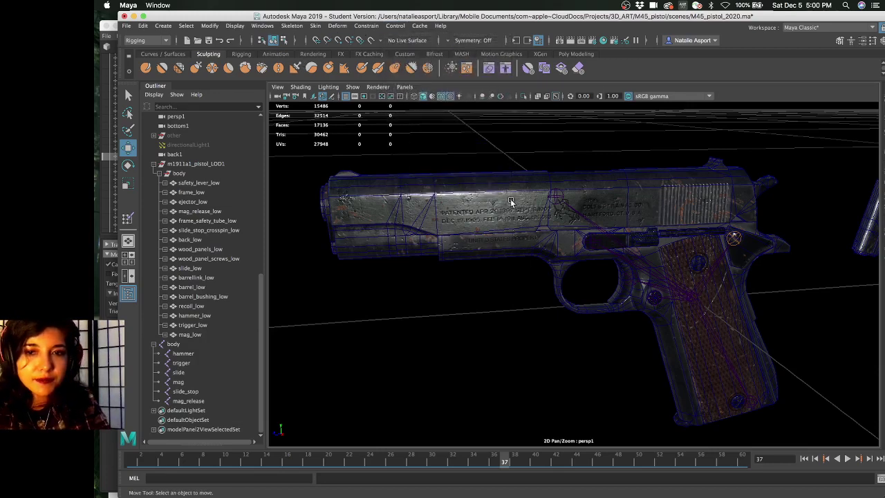
# Inspect the hammer, trigger and slide joints and the meshes grouped under m1911a1_pistol_LOD1
pyautogui.moveTo(510, 199)
pyautogui.keyDown('alt'); pyautogui.mouseDown()
pyautogui.moveTo(506, 182)
pyautogui.moveTo(499, 188)
pyautogui.mouseUp(); pyautogui.keyUp('alt')
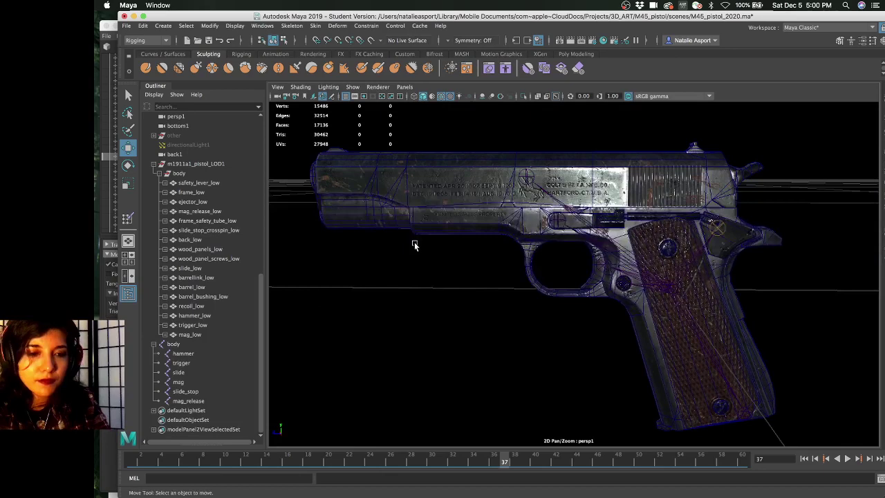
pyautogui.click(194, 353)
pyautogui.click(191, 362)
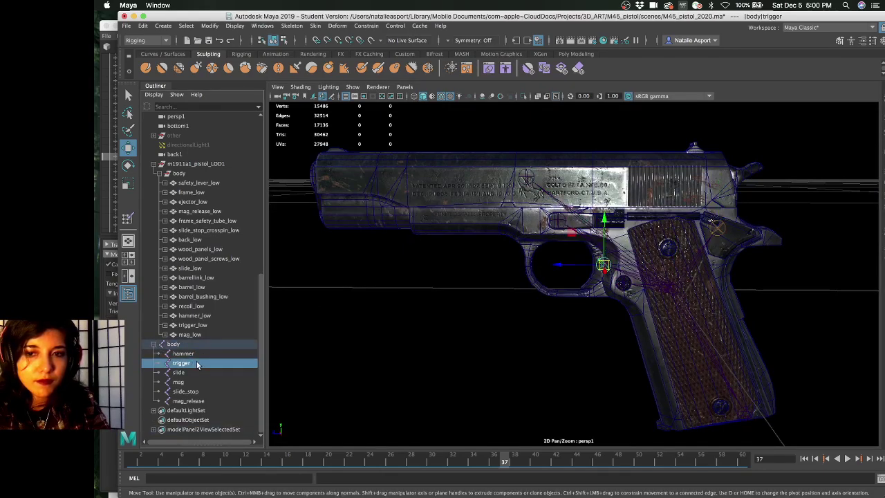
pyautogui.click(200, 373)
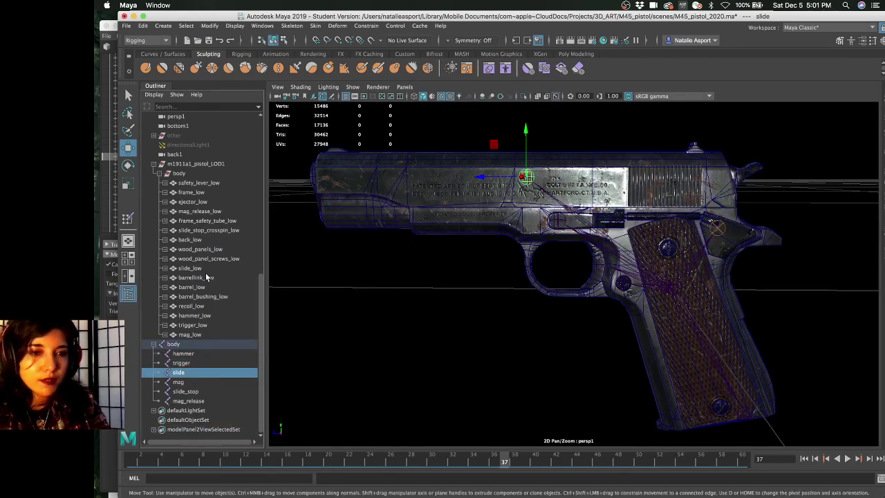
pyautogui.click(199, 173)
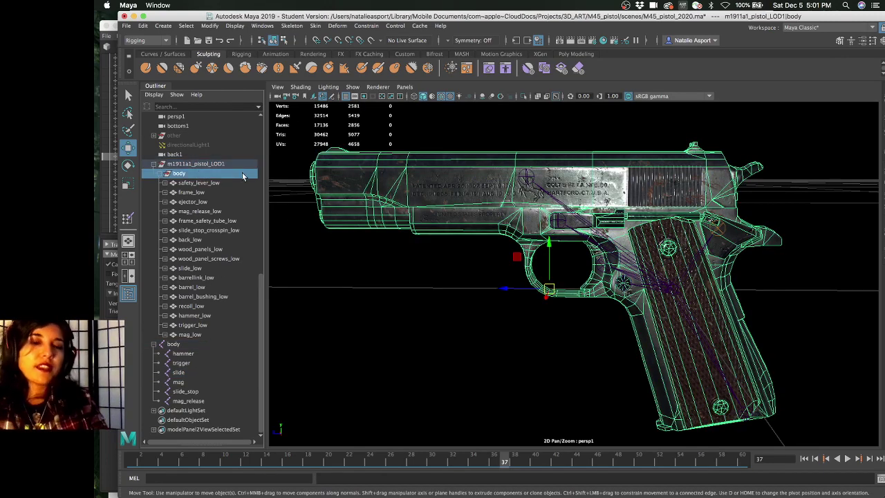
pyautogui.click(196, 164)
pyautogui.press('f')
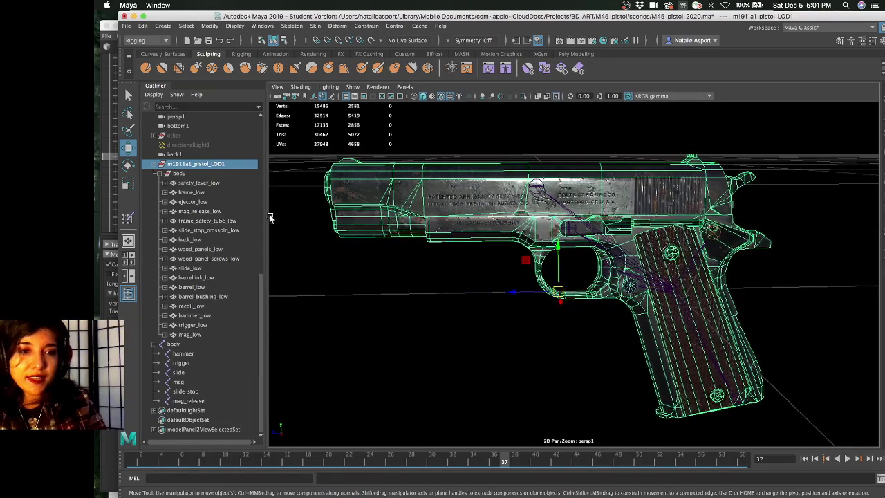
# Collapse the m1911a1_pistol_LOD1 group, unhide the low group inside m1911a_pistol and display its channel values
pyautogui.click(160, 165)
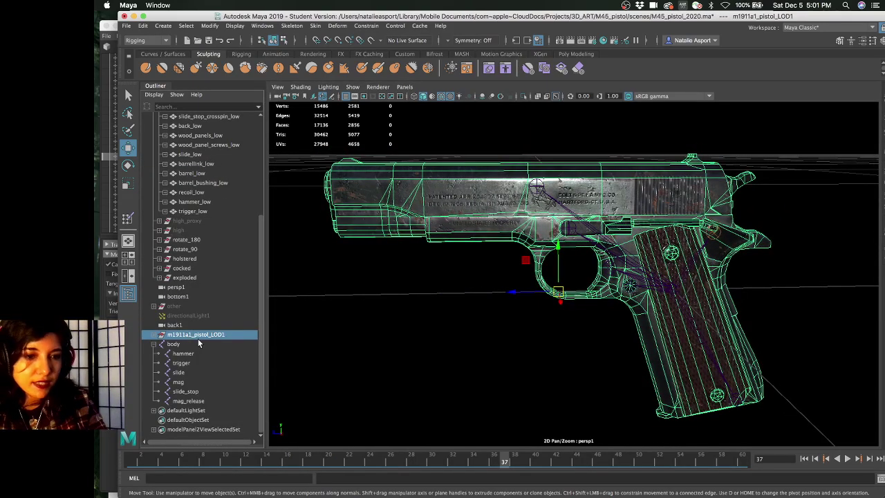
pyautogui.scroll(5, 228, 280)
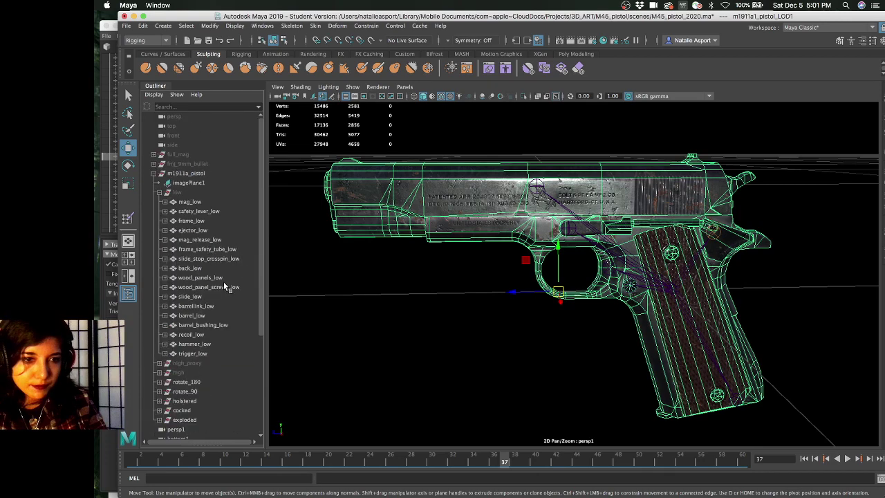
pyautogui.click(176, 193)
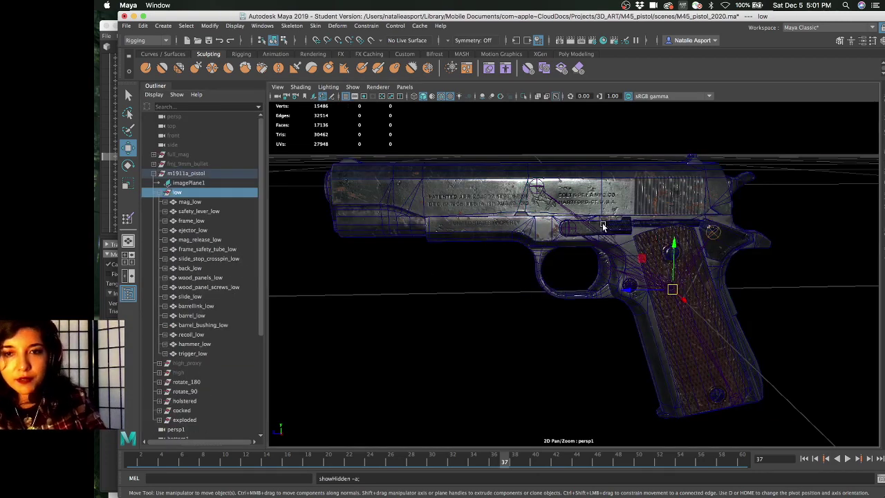
pyautogui.hotkey('shift', 'h')
pyautogui.keyDown('alt'); pyautogui.moveTo(601, 255); pyautogui.dragTo(557, 235, button='right'); pyautogui.keyUp('alt')
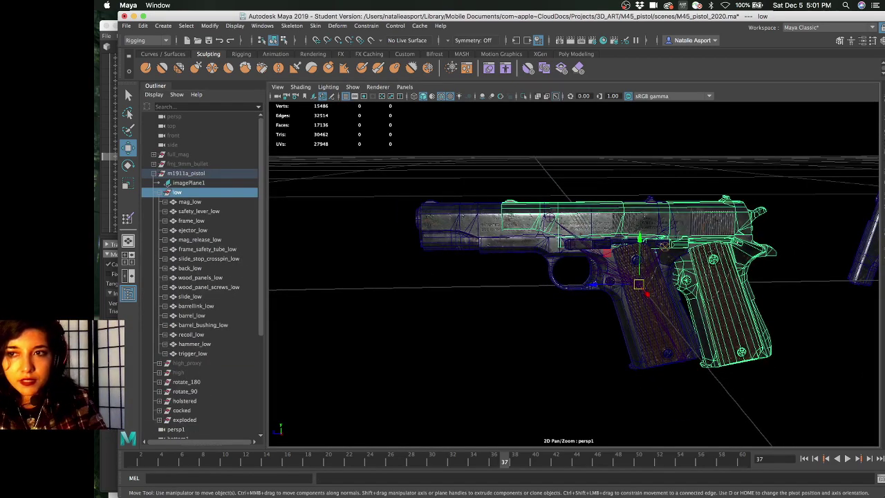
pyautogui.click(881, 155)
pyautogui.keyDown('alt'); pyautogui.moveTo(717, 243); pyautogui.dragTo(636, 245); pyautogui.keyUp('alt')
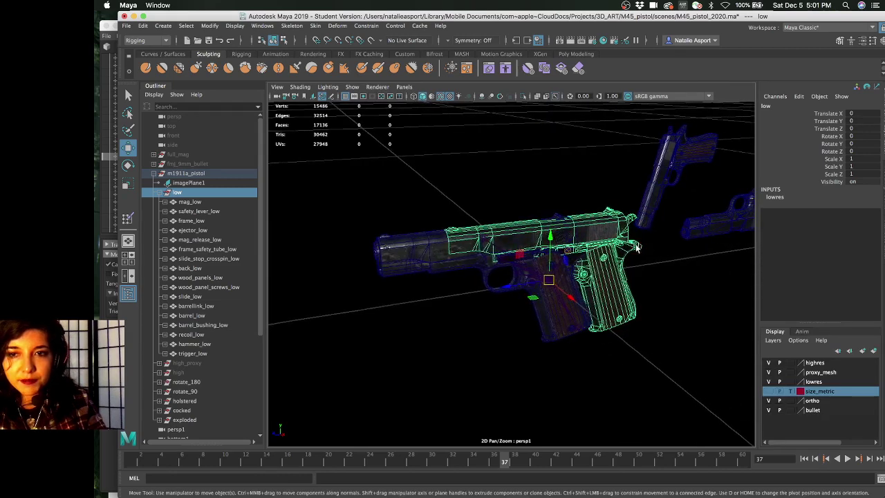
# Move the low group along Z toward the rigged pistol and set its Translate Z to 0.062
pyautogui.moveTo(519, 285); pyautogui.dragTo(615, 275)
pyautogui.press('super+z')
pyautogui.moveTo(505, 288); pyautogui.dragTo(484, 296)
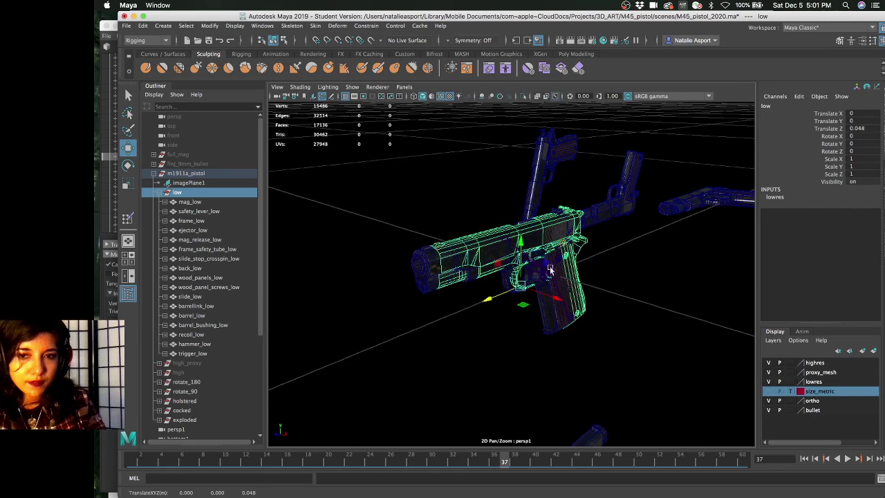
pyautogui.keyDown('alt'); pyautogui.moveTo(550, 270); pyautogui.dragTo(749, 188); pyautogui.keyUp('alt')
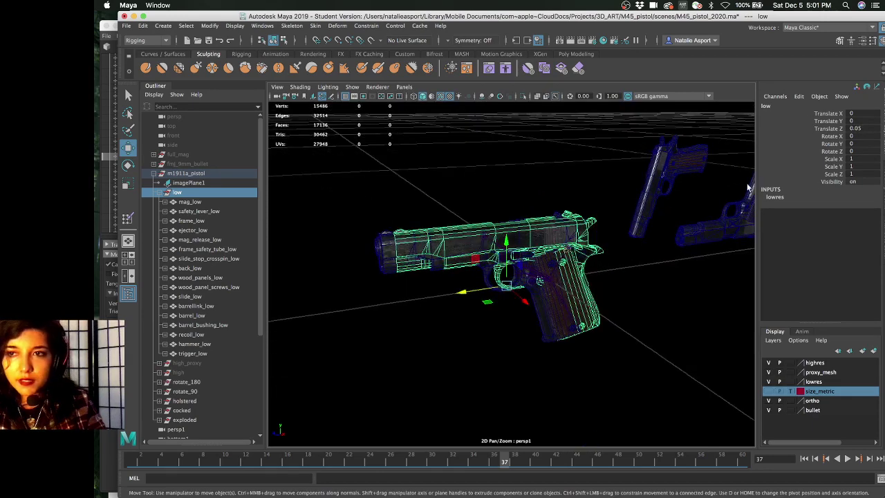
pyautogui.click(865, 128)
pyautogui.press('BackSpace')
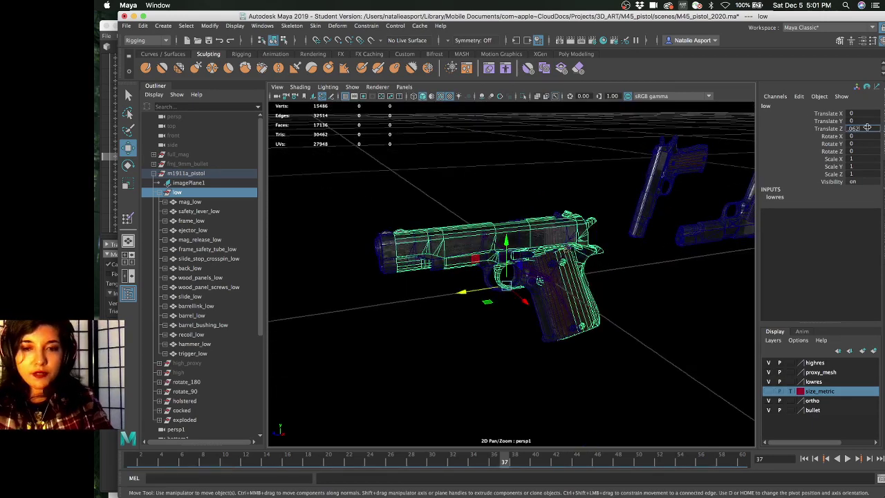
pyautogui.write('.062')
pyautogui.press('Return')
pyautogui.keyDown('alt'); pyautogui.moveTo(552, 171); pyautogui.dragTo(542, 171); pyautogui.keyUp('alt')
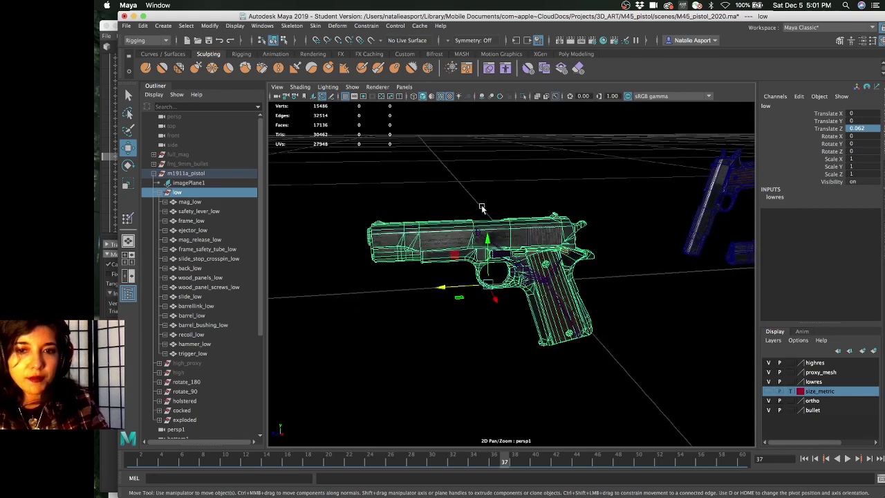
pyautogui.keyDown('alt'); pyautogui.moveTo(482, 206); pyautogui.dragTo(535, 202); pyautogui.keyUp('alt')
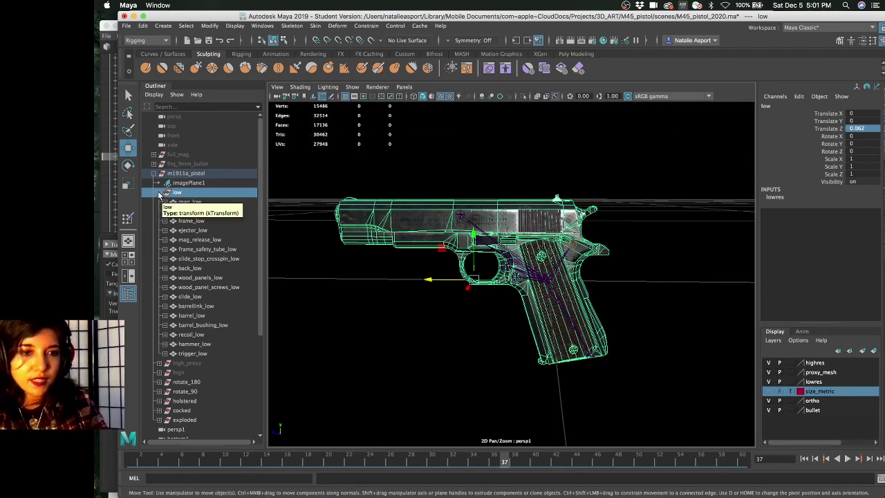
# Save the scene, accepting the student version notice
pyautogui.keyDown('alt'); pyautogui.moveTo(476, 211); pyautogui.dragTo(469, 217); pyautogui.keyUp('alt')
pyautogui.press('q')
pyautogui.press('super+s')
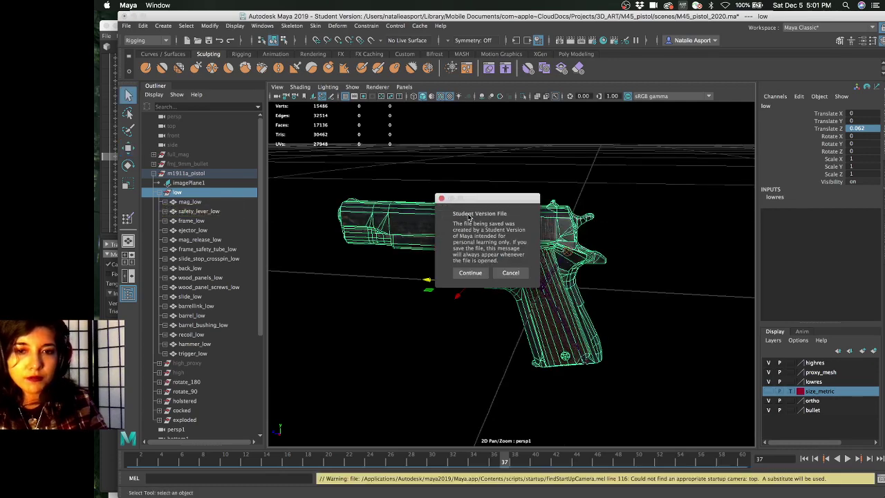
pyautogui.click(470, 273)
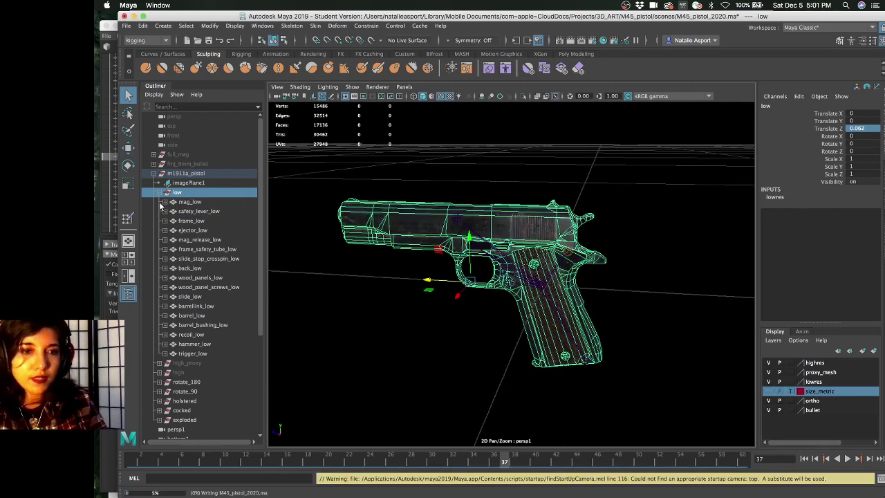
# Hide the low group inside m1911a_pistol and collapse its mesh list, leaving the m1911a1_pistol_LOD1 meshes shown
pyautogui.press('w')
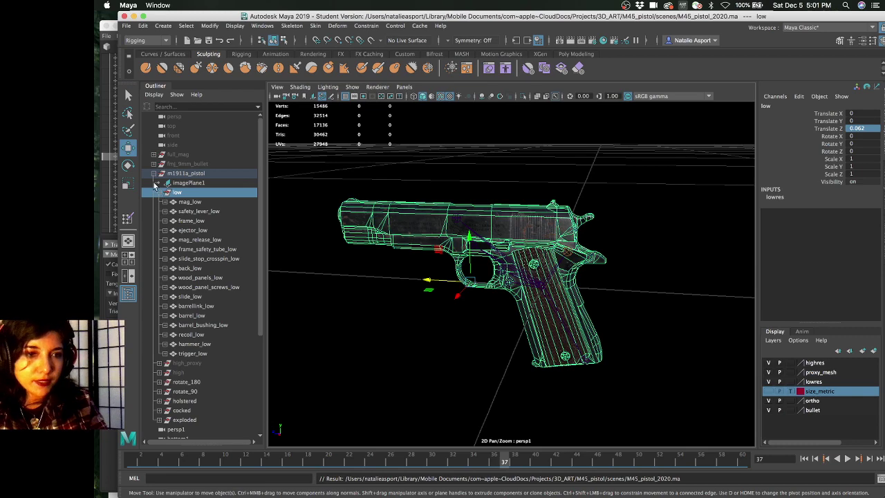
pyautogui.click(154, 173)
pyautogui.click(235, 229)
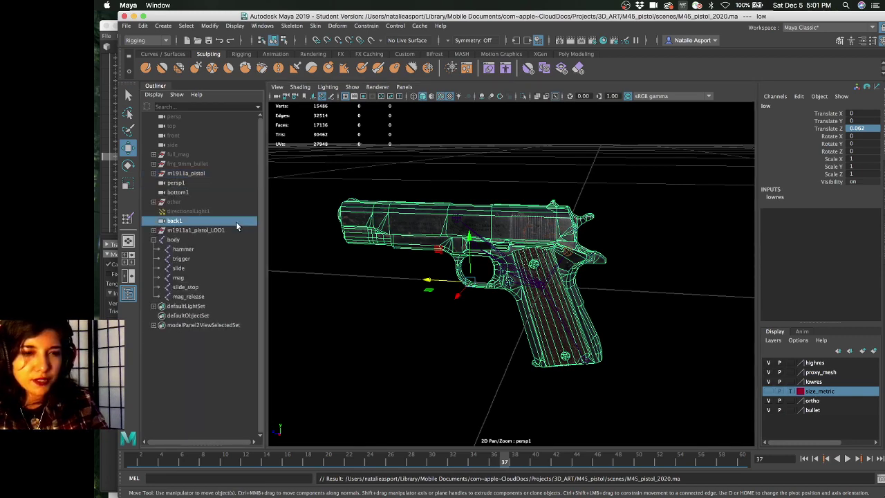
pyautogui.keyDown('alt'); pyautogui.moveTo(478, 247); pyautogui.dragTo(469, 239); pyautogui.keyUp('alt')
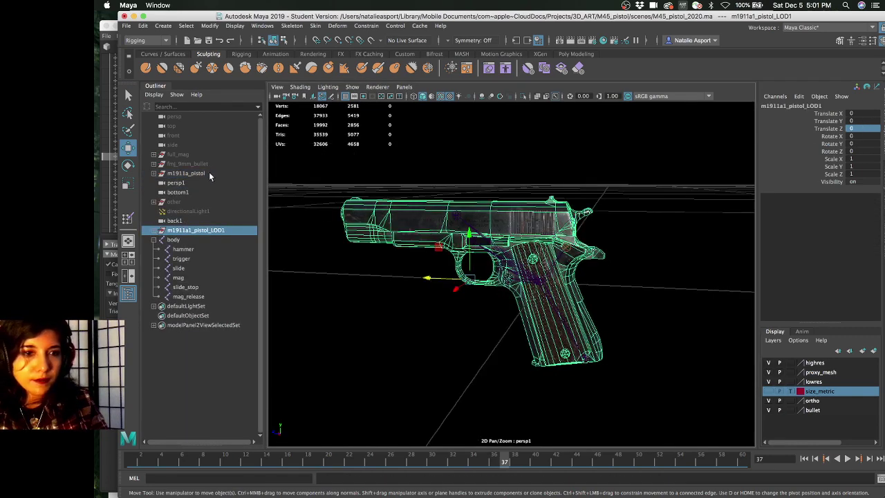
pyautogui.click(154, 173)
pyautogui.click(179, 194)
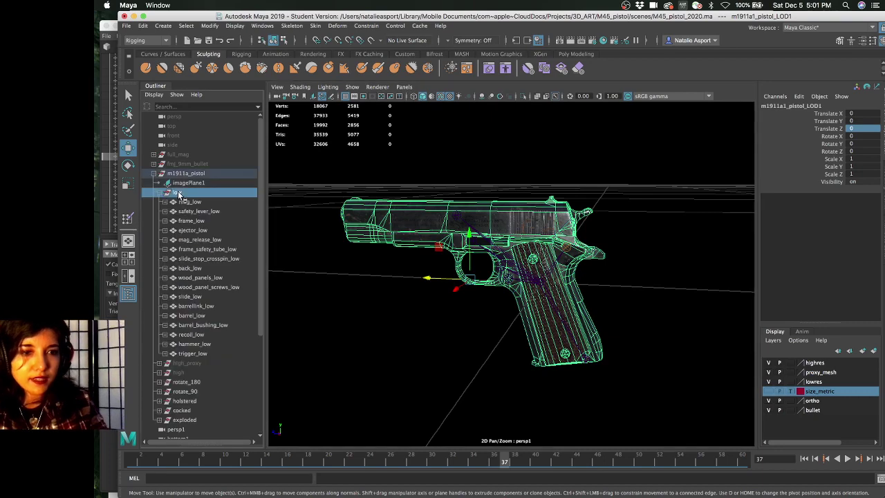
pyautogui.hotkey('ctrl', 'h')
pyautogui.click(159, 192)
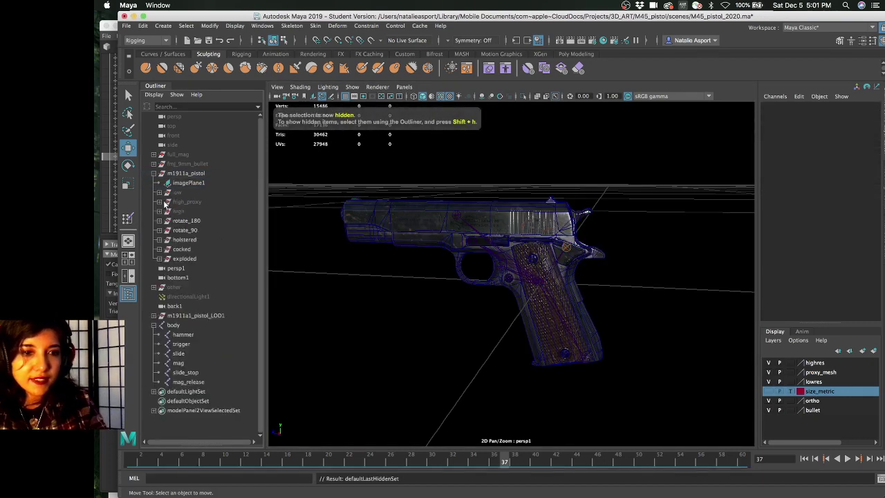
# Unhide the low group inside m1911a_pistol and return the timeline to frame 1
pyautogui.click(192, 335)
pyautogui.keyDown('alt'); pyautogui.moveTo(427, 203); pyautogui.dragTo(397, 208); pyautogui.keyUp('alt')
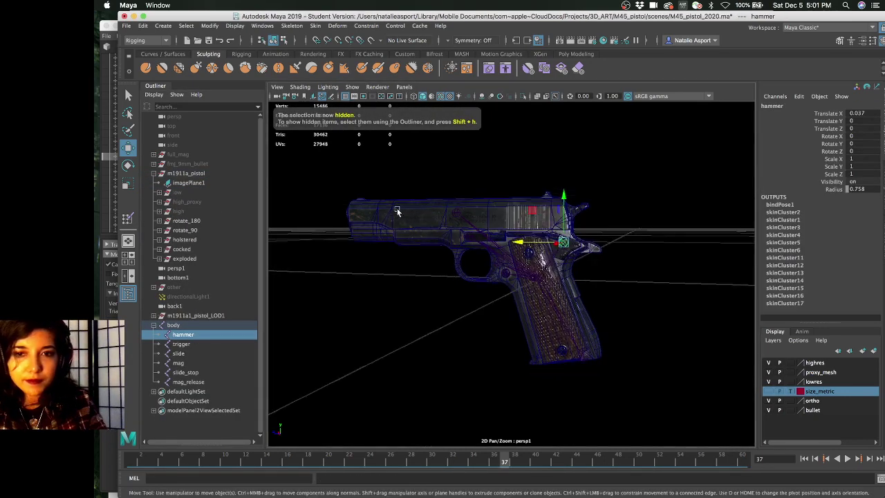
pyautogui.scroll(2, 387, 226)
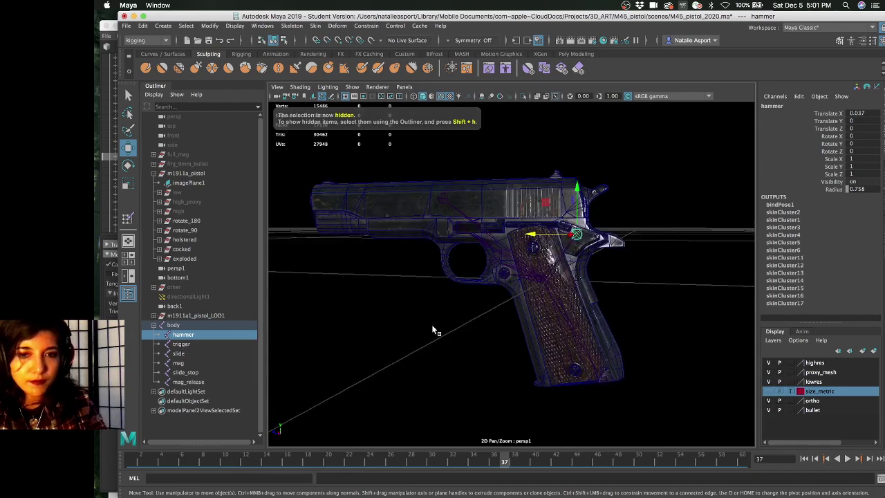
pyautogui.keyDown('alt'); pyautogui.moveTo(433, 330); pyautogui.dragTo(353, 381); pyautogui.keyUp('alt')
pyautogui.keyDown('alt'); pyautogui.moveTo(449, 346); pyautogui.dragTo(448, 346); pyautogui.keyUp('alt')
pyautogui.click(185, 193)
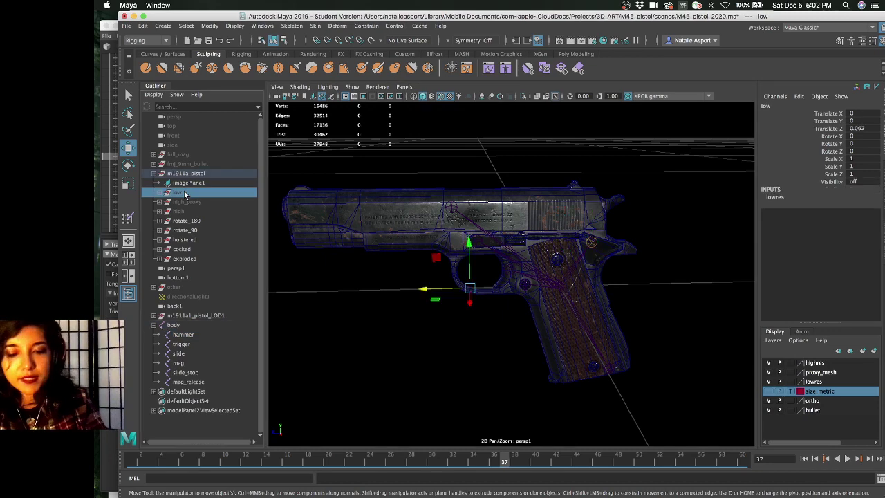
pyautogui.hotkey('shift', 'h')
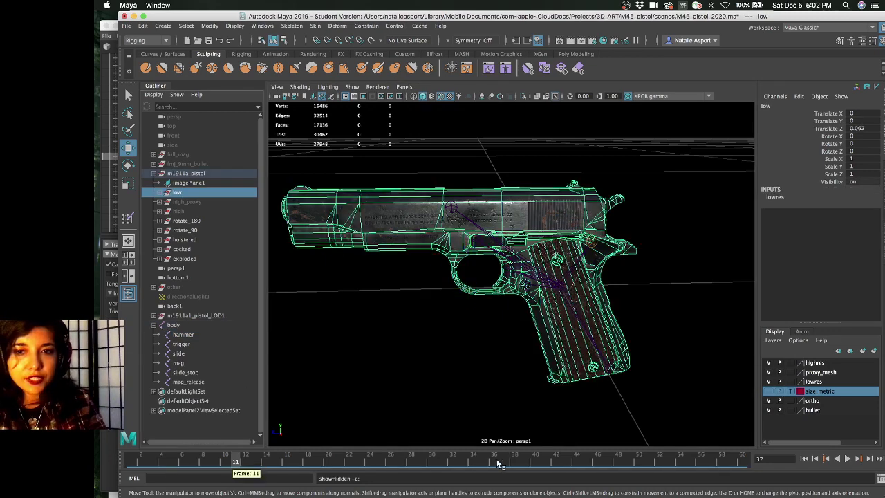
pyautogui.hotkey('alt', 'v')
pyautogui.moveTo(274, 442)
pyautogui.mouseDown()
pyautogui.moveTo(277, 453)
pyautogui.moveTo(385, 450)
pyautogui.moveTo(135, 449)
pyautogui.mouseUp()
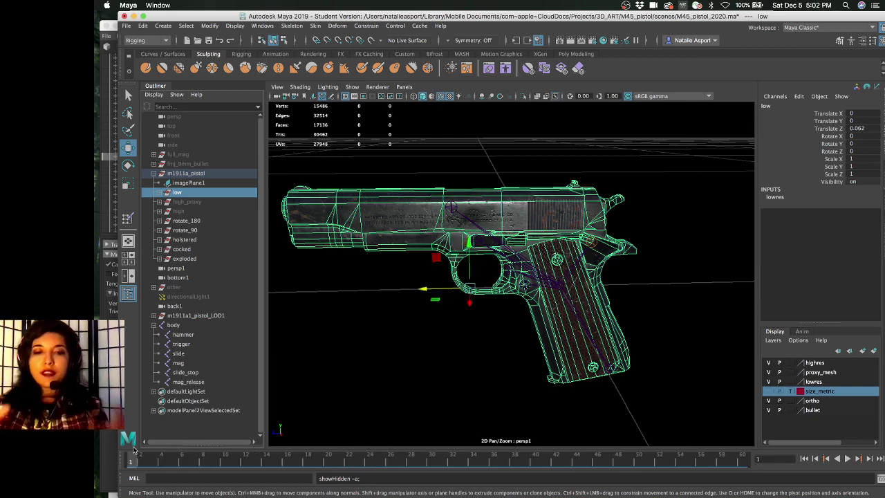
# Display the range slider below the timeline and set the animation's end to frame 120
pyautogui.moveTo(245, 492)
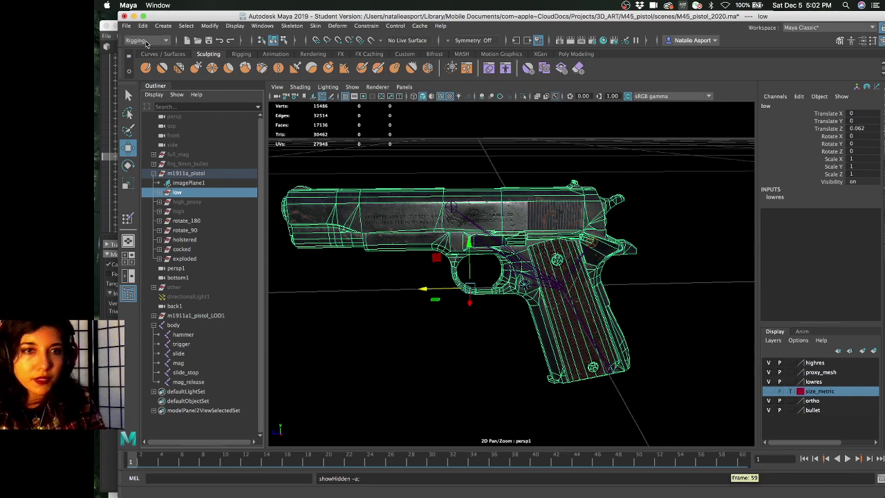
pyautogui.click(235, 26)
pyautogui.moveTo(255, 61)
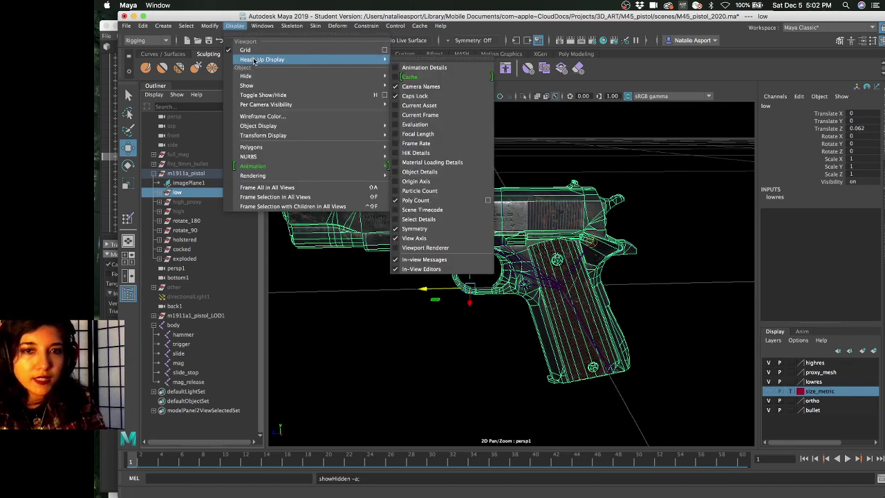
pyautogui.moveTo(262, 26)
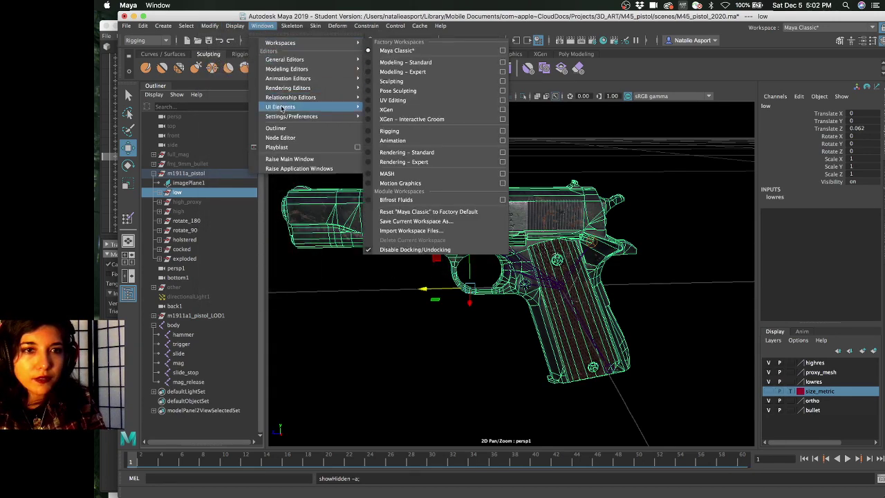
pyautogui.moveTo(281, 107)
pyautogui.click(398, 145)
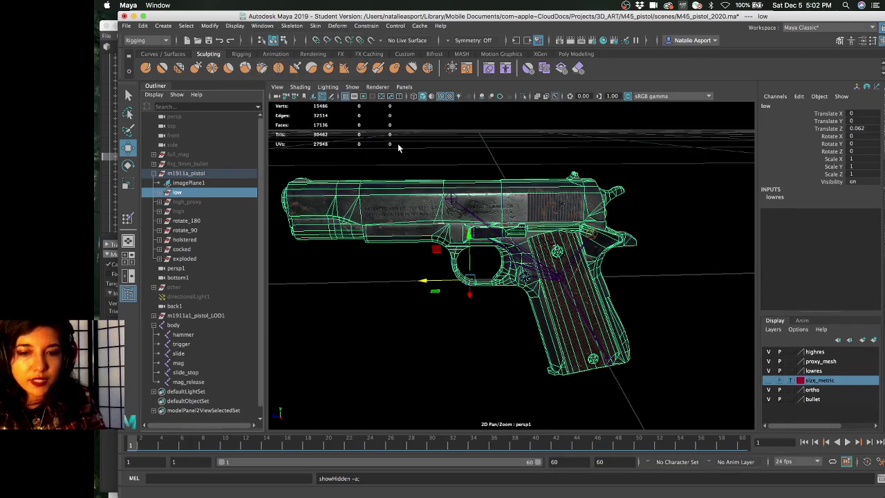
pyautogui.doubleClick(555, 461)
pyautogui.write('120')
pyautogui.press('Return')
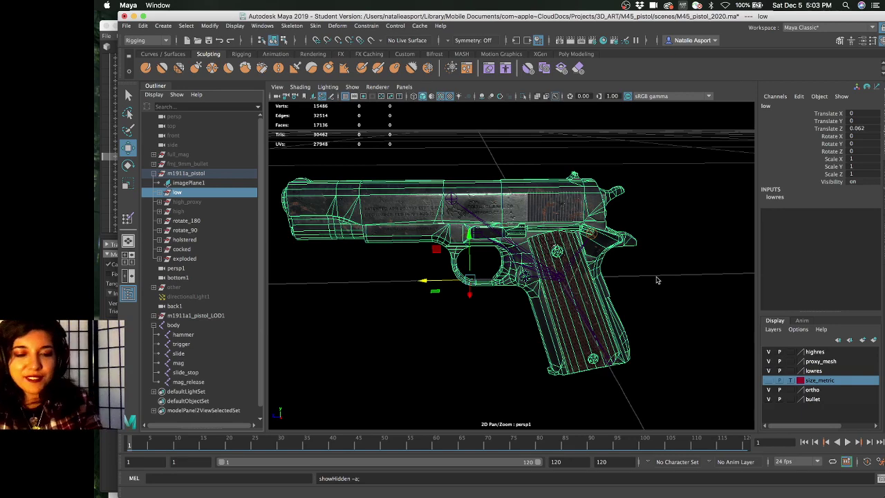
# Select the slide_low mesh and scrub the timeline to its key at frame 40
pyautogui.click(678, 302)
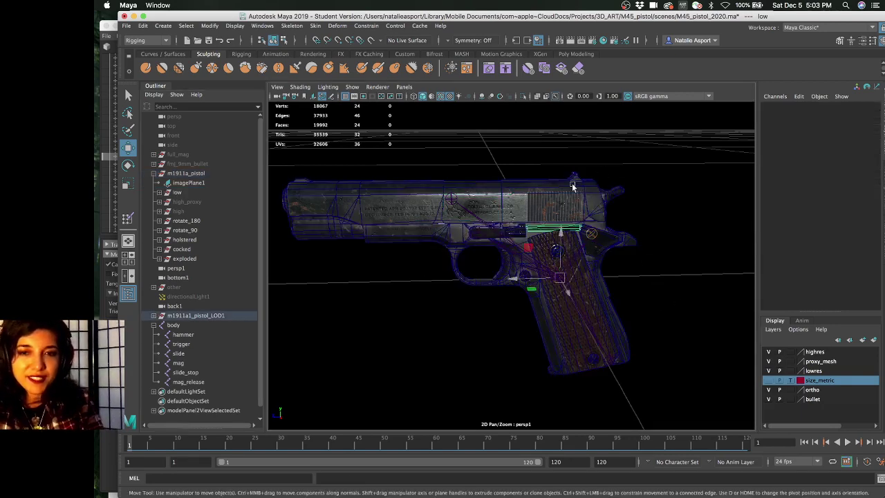
pyautogui.click(591, 234)
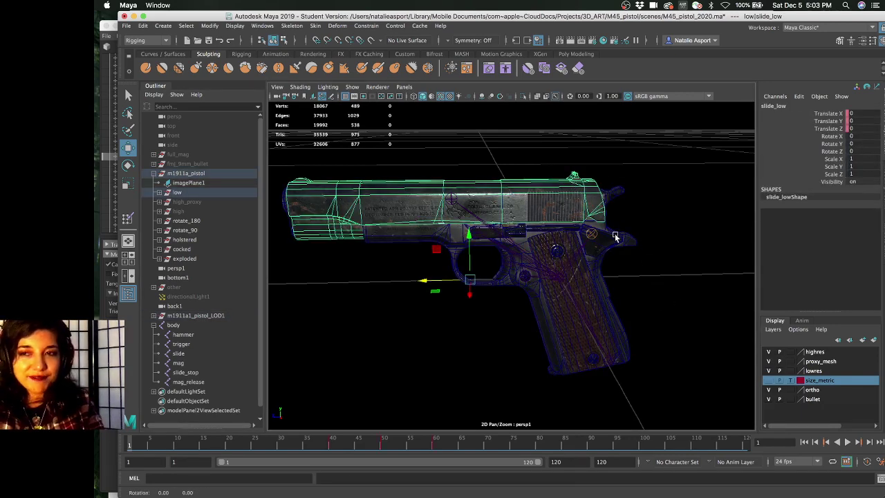
pyautogui.keyDown('alt'); pyautogui.moveTo(614, 240); pyautogui.dragTo(609, 237); pyautogui.keyUp('alt')
pyautogui.keyDown('alt'); pyautogui.moveTo(611, 257); pyautogui.dragTo(614, 253, button='middle'); pyautogui.keyUp('alt')
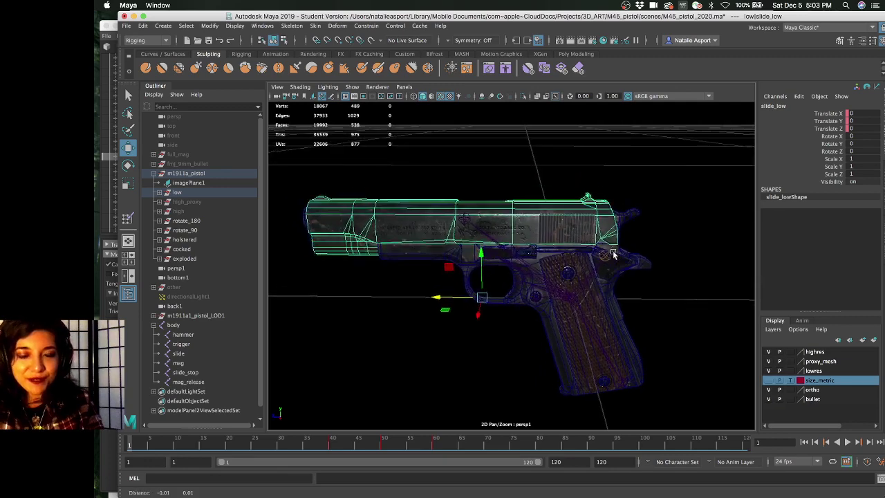
pyautogui.keyDown('alt'); pyautogui.moveTo(614, 253); pyautogui.dragTo(601, 251); pyautogui.keyUp('alt')
pyautogui.keyDown('alt'); pyautogui.moveTo(601, 251); pyautogui.dragTo(601, 260, button='right'); pyautogui.keyUp('alt')
pyautogui.moveTo(599, 260)
pyautogui.keyDown('alt'); pyautogui.mouseDown()
pyautogui.moveTo(587, 276)
pyautogui.moveTo(603, 277)
pyautogui.mouseUp(); pyautogui.keyUp('alt')
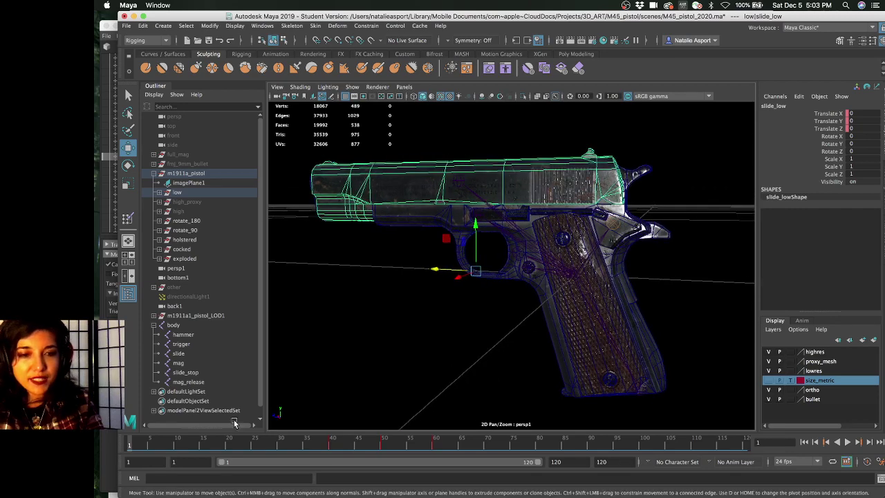
pyautogui.moveTo(196, 443); pyautogui.dragTo(344, 437)
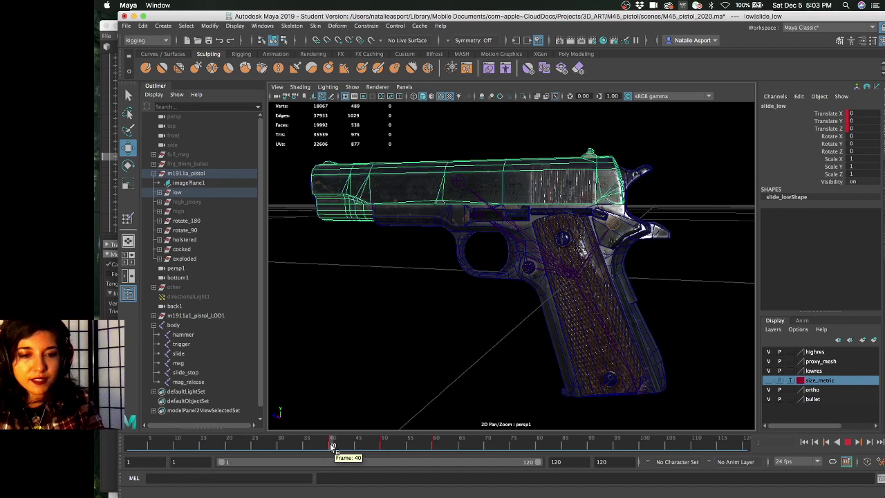
pyautogui.hotkey('alt', 'v')
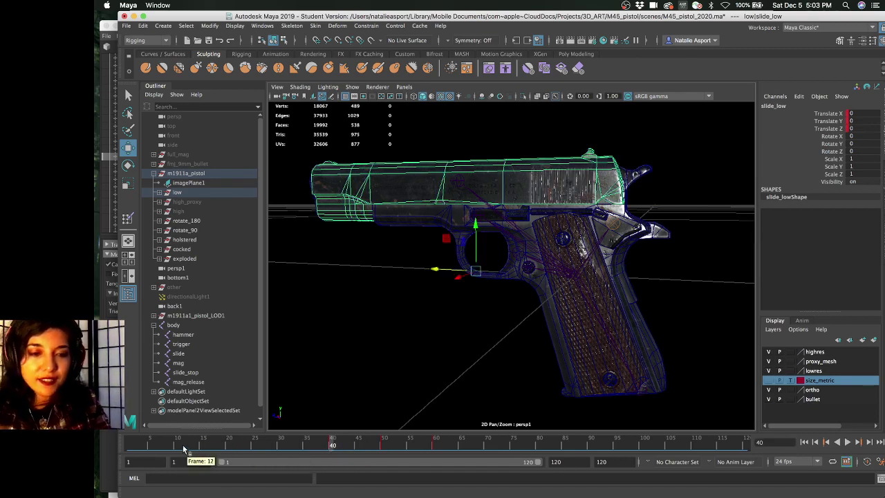
pyautogui.hotkey('alt', 'v')
pyautogui.moveTo(142, 446); pyautogui.dragTo(320, 449)
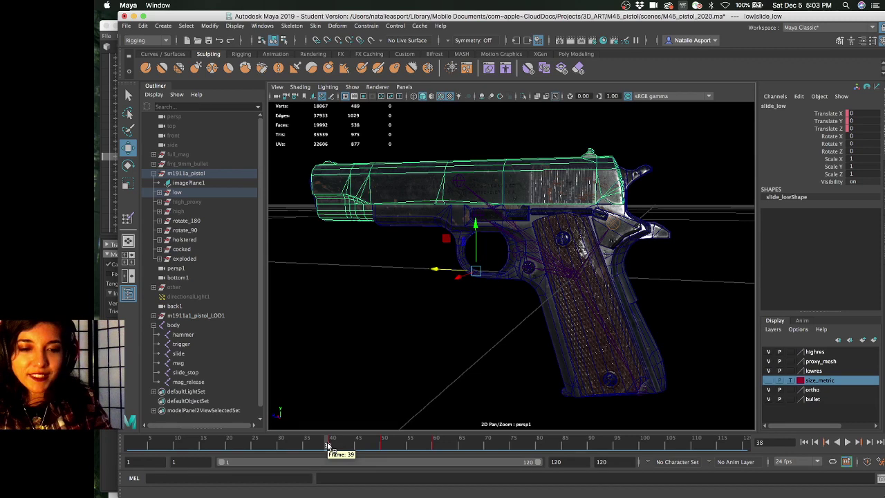
pyautogui.click(331, 446)
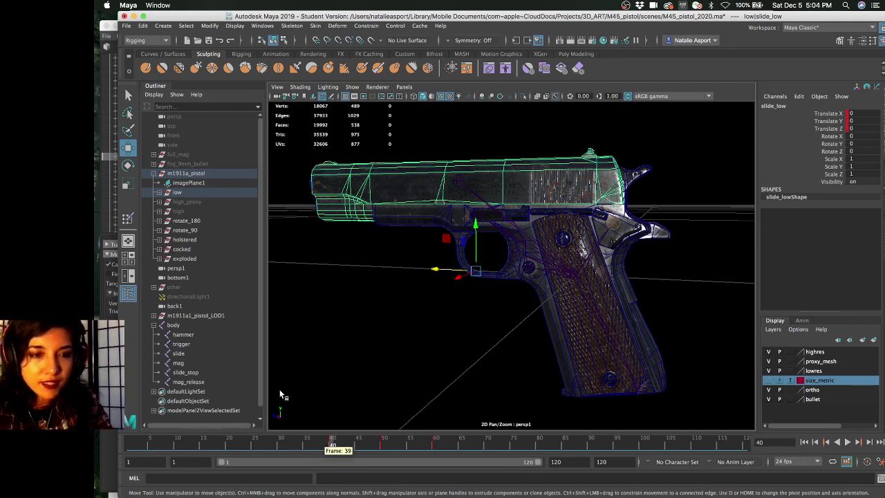
# Go to frame 120, expand the low group and select all its meshes from mag_low through trigger_low
pyautogui.click(191, 193)
pyautogui.moveTo(329, 446); pyautogui.dragTo(742, 446)
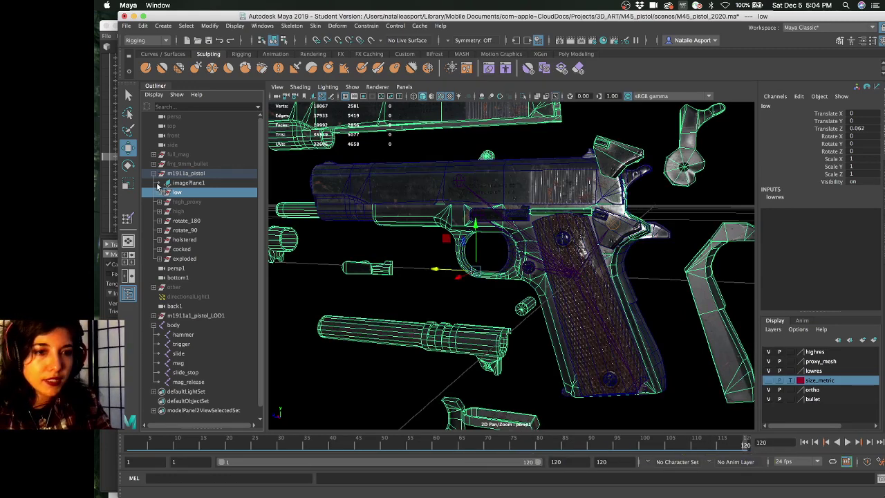
pyautogui.click(160, 193)
pyautogui.click(201, 202)
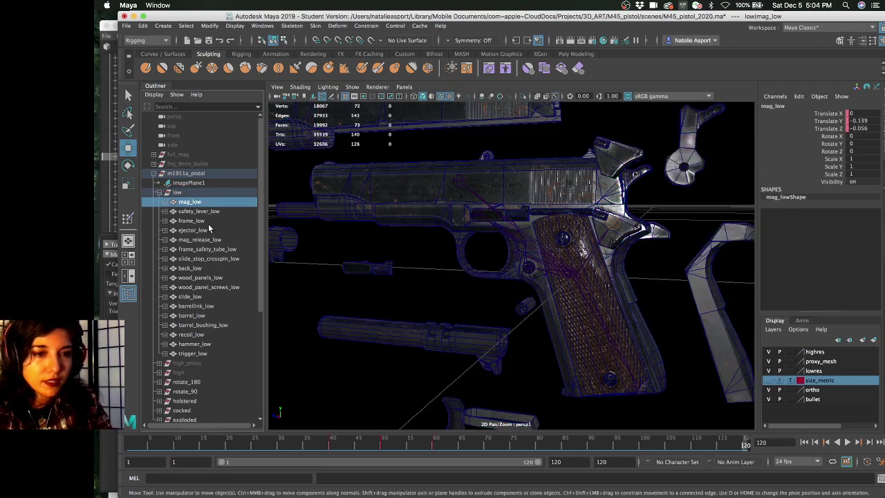
pyautogui.keyDown('shift'); pyautogui.click(200, 354); pyautogui.keyUp('shift')
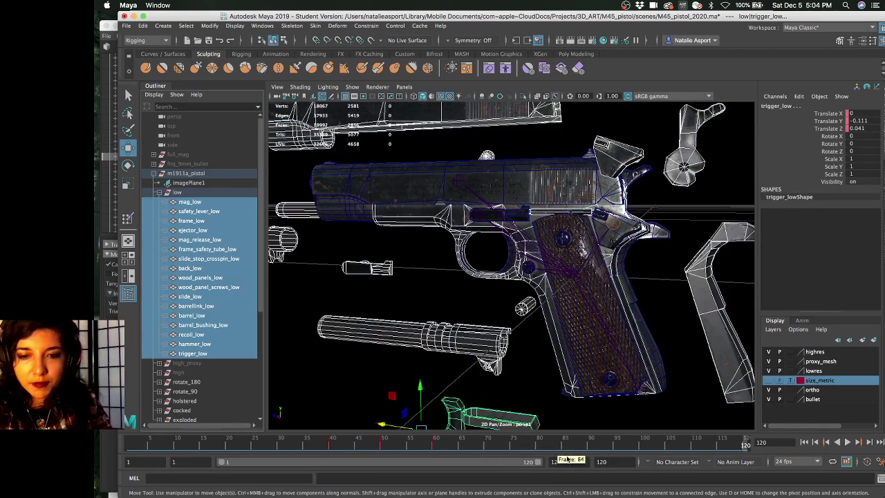
# Extend the playback range's end to frame 240
pyautogui.moveTo(571, 462); pyautogui.dragTo(538, 462)
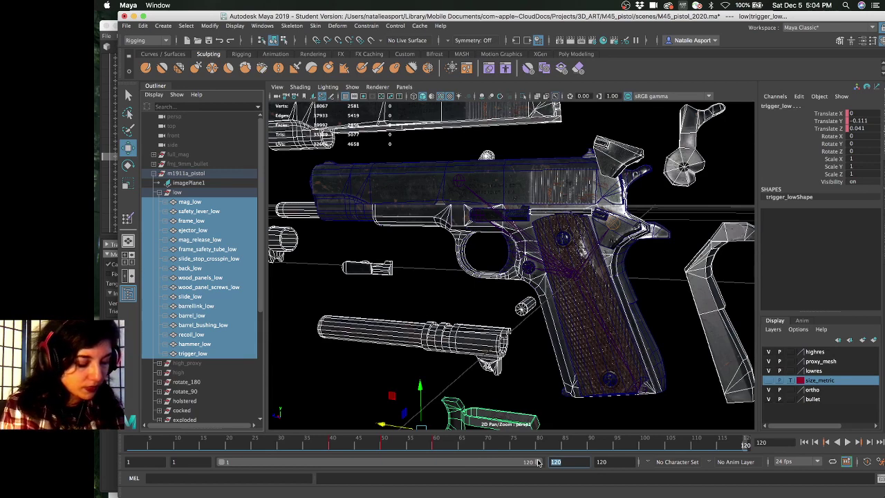
pyautogui.write('2')
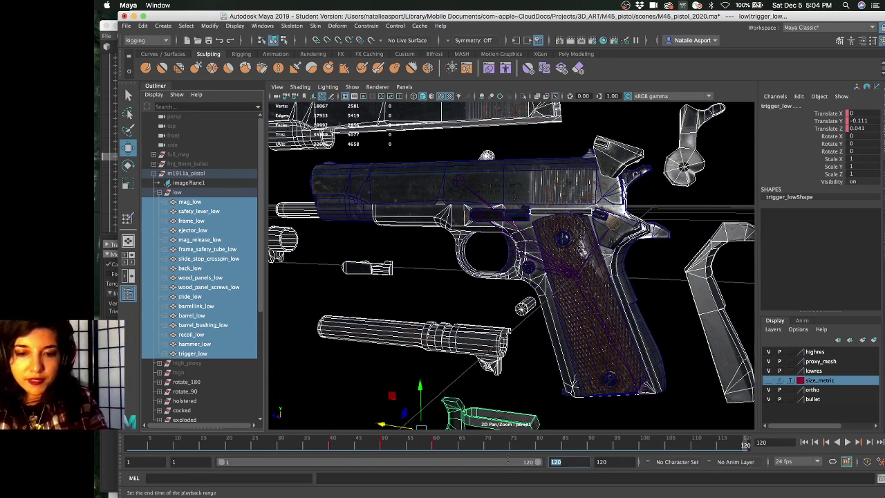
pyautogui.write('40')
pyautogui.press('Return')
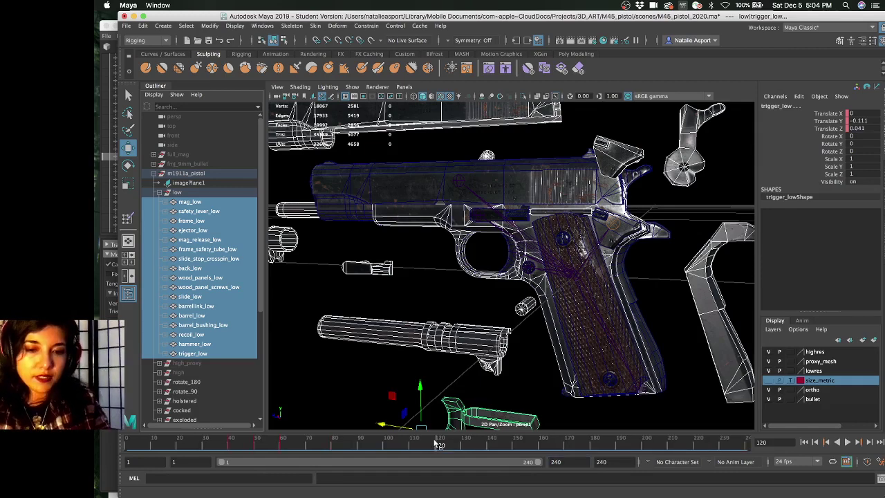
# Move the selected low meshes' keys from frames 40, 50 and 60 to frames 120, 130 and 140
pyautogui.moveTo(443, 446); pyautogui.dragTo(282, 450)
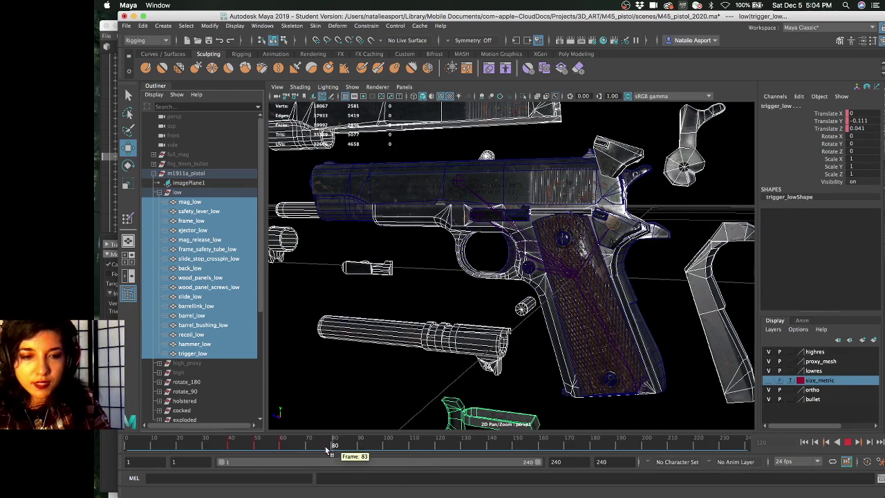
pyautogui.click(224, 446)
pyautogui.keyDown('shift'); pyautogui.moveTo(282, 449); pyautogui.dragTo(380, 448); pyautogui.keyUp('shift')
pyautogui.keyDown('shift'); pyautogui.moveTo(224, 446); pyautogui.dragTo(312, 448); pyautogui.keyUp('shift')
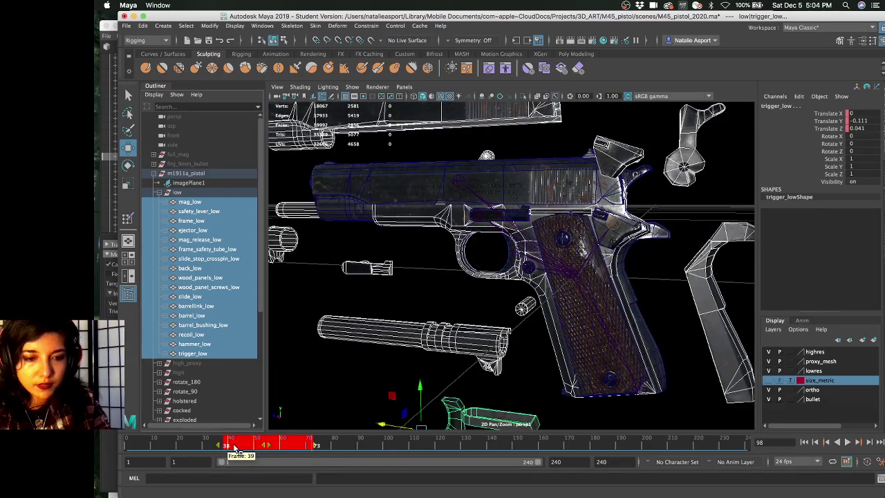
pyautogui.moveTo(231, 451); pyautogui.dragTo(425, 446)
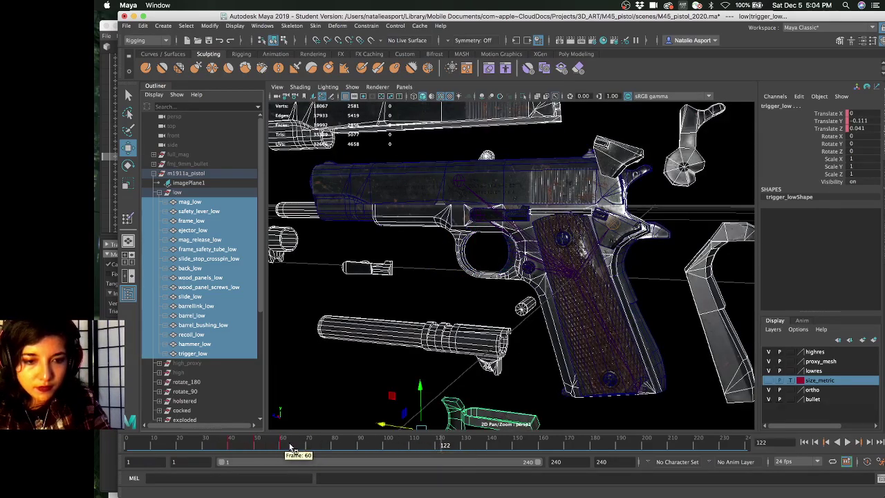
pyautogui.keyDown('shift'); pyautogui.moveTo(303, 450); pyautogui.dragTo(467, 448); pyautogui.keyUp('shift')
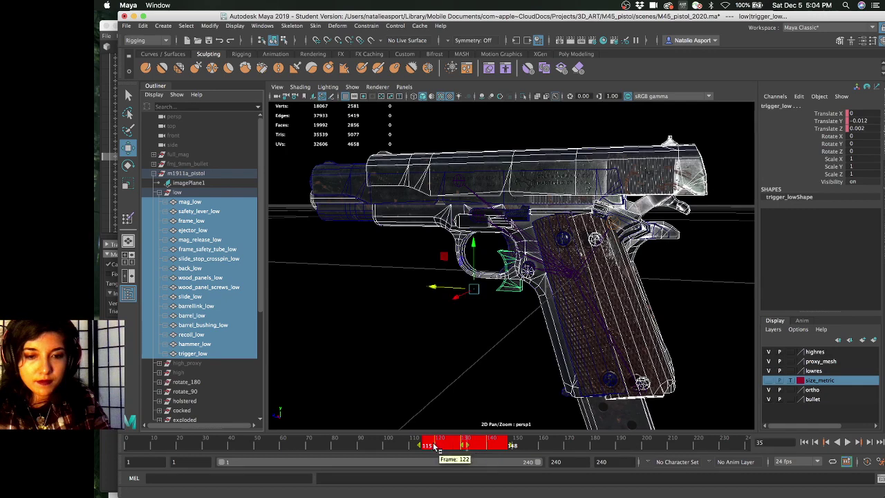
pyautogui.click(388, 447)
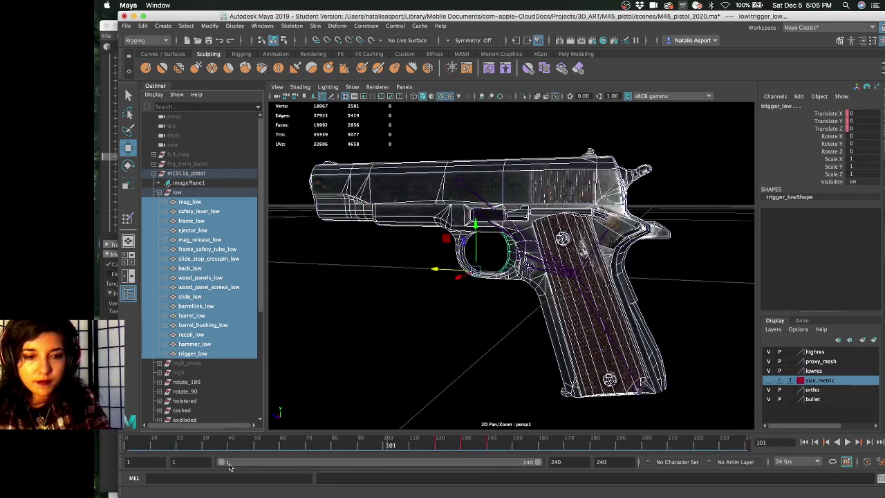
# Scrub through the moved keys of the low meshes and examine the pistol's pose at frame 130
pyautogui.moveTo(230, 466); pyautogui.dragTo(187, 462)
pyautogui.moveTo(436, 450); pyautogui.dragTo(450, 448)
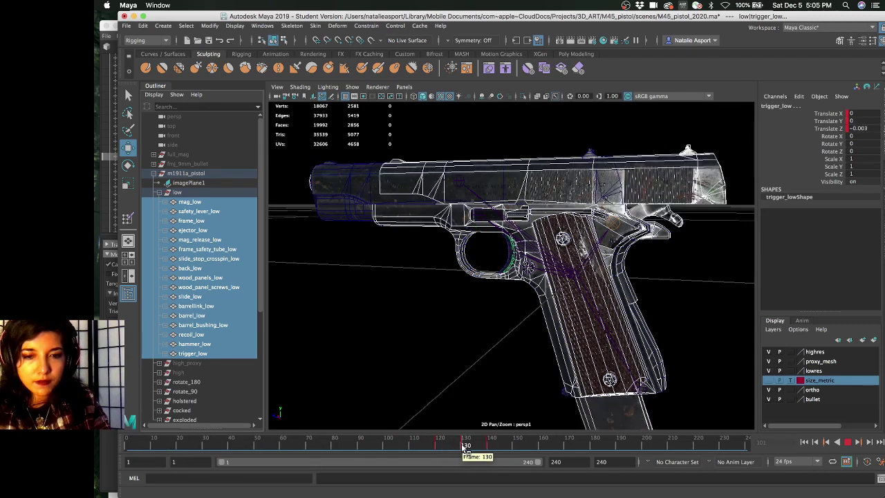
pyautogui.click(463, 446)
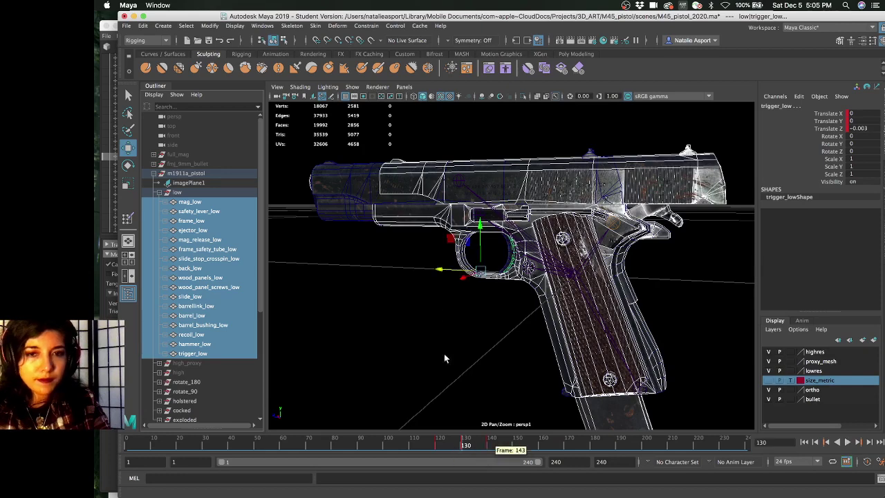
pyautogui.keyDown('alt'); pyautogui.moveTo(432, 330); pyautogui.dragTo(450, 322); pyautogui.keyUp('alt')
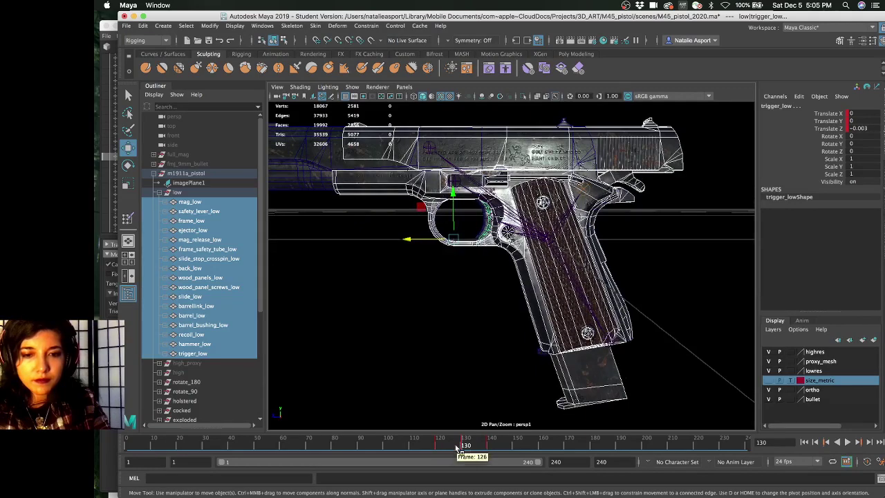
pyautogui.moveTo(438, 445); pyautogui.dragTo(434, 445)
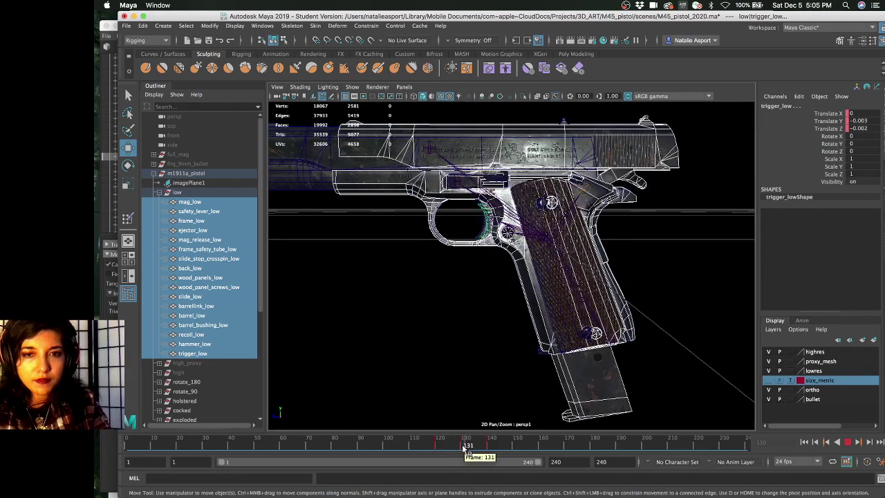
pyautogui.press('Escape')
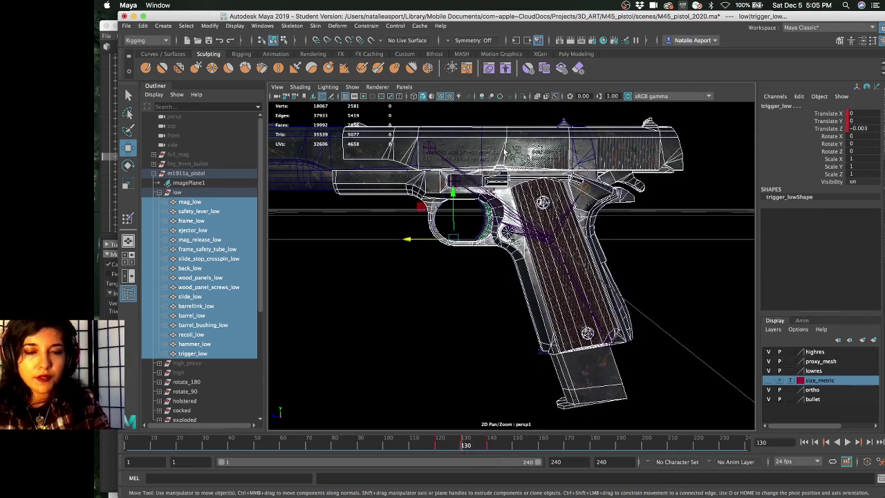
pyautogui.keyDown('alt'); pyautogui.moveTo(439, 304); pyautogui.dragTo(440, 331, button='middle'); pyautogui.keyUp('alt')
pyautogui.keyDown('alt'); pyautogui.moveTo(450, 330); pyautogui.dragTo(441, 330); pyautogui.keyUp('alt')
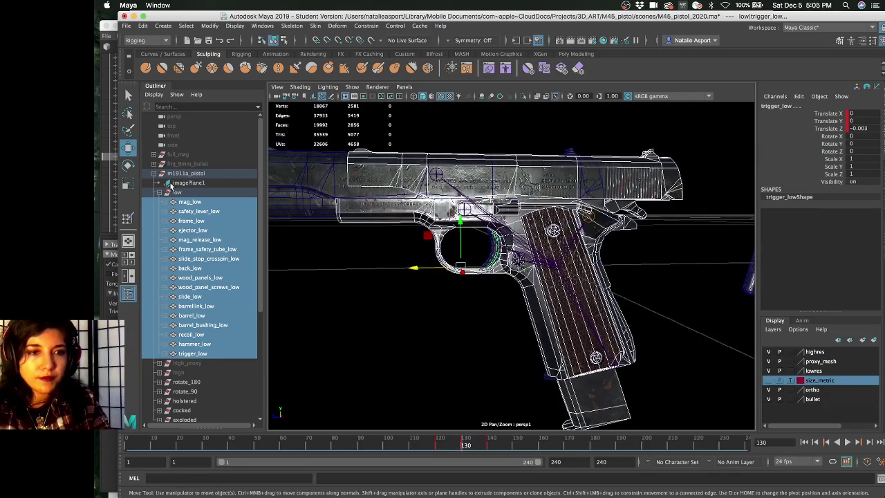
# Select the slide joint under body and key its Translate X, Y and Z channels at frame 120
pyautogui.click(322, 178)
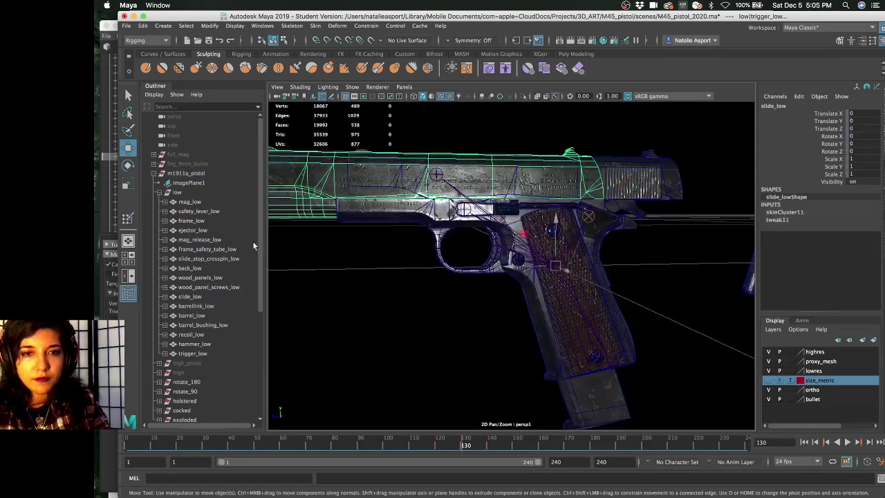
pyautogui.scroll(-5, 201, 287)
pyautogui.click(201, 338)
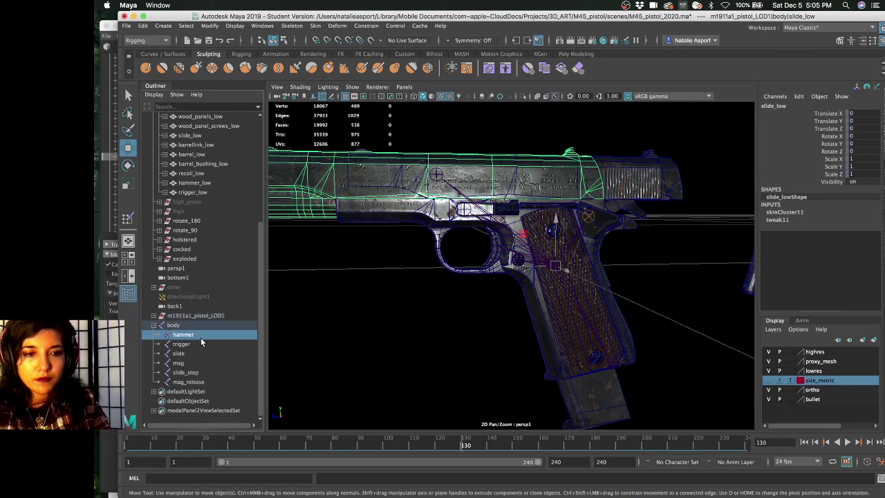
pyautogui.click(197, 352)
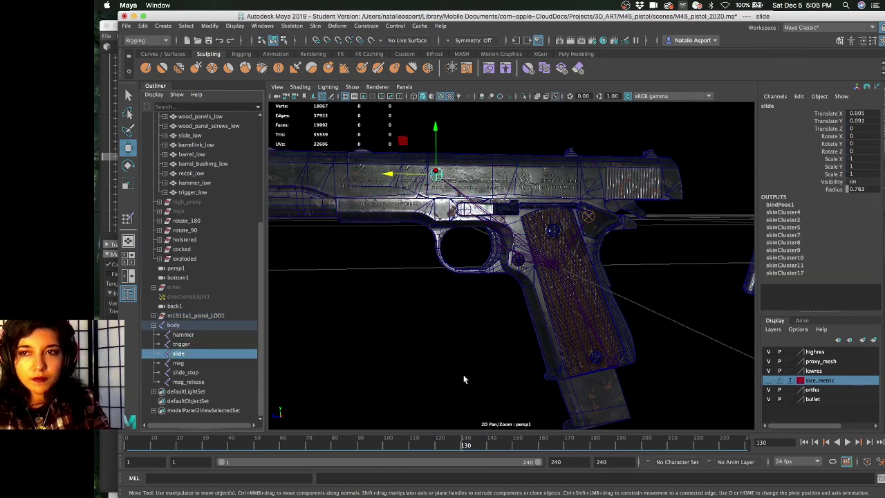
pyautogui.click(438, 446)
pyautogui.hotkey('alt', 'v')
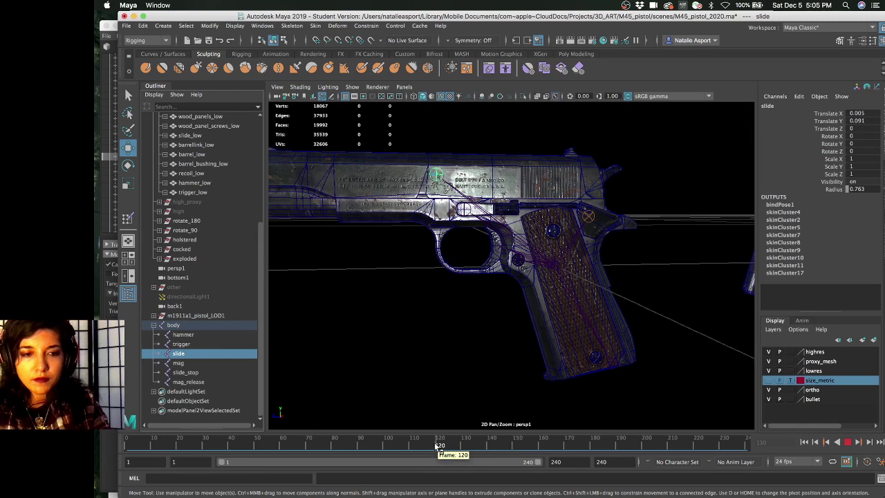
pyautogui.hotkey('alt', 'v')
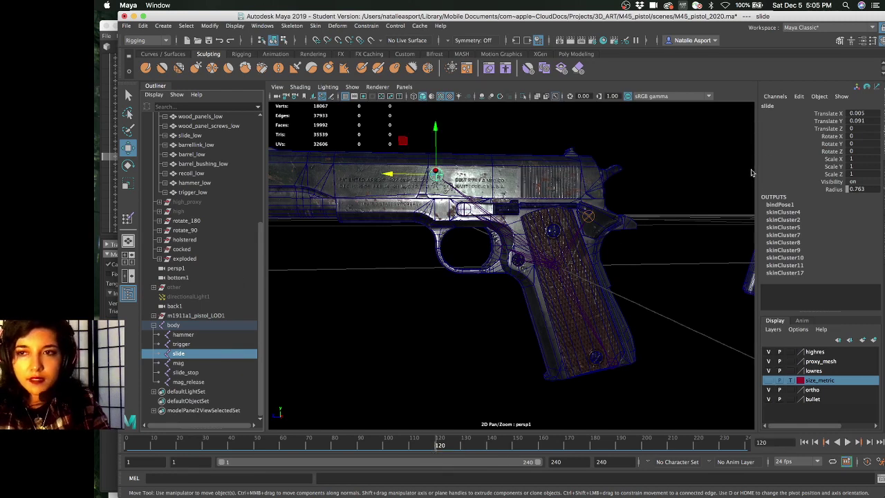
pyautogui.moveTo(826, 116); pyautogui.dragTo(827, 129)
pyautogui.rightClick(827, 129)
pyautogui.click(817, 145)
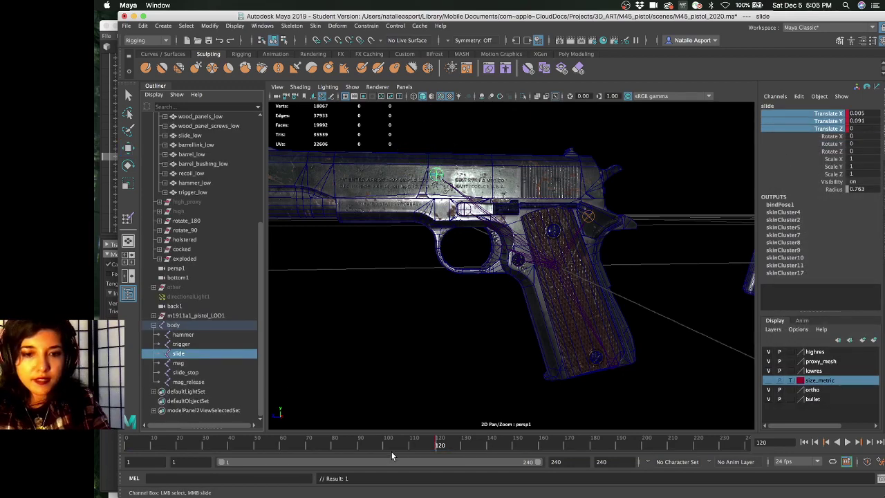
# Try keying the slide joint's translation channels at frame 130
pyautogui.hotkey('alt', 'v')
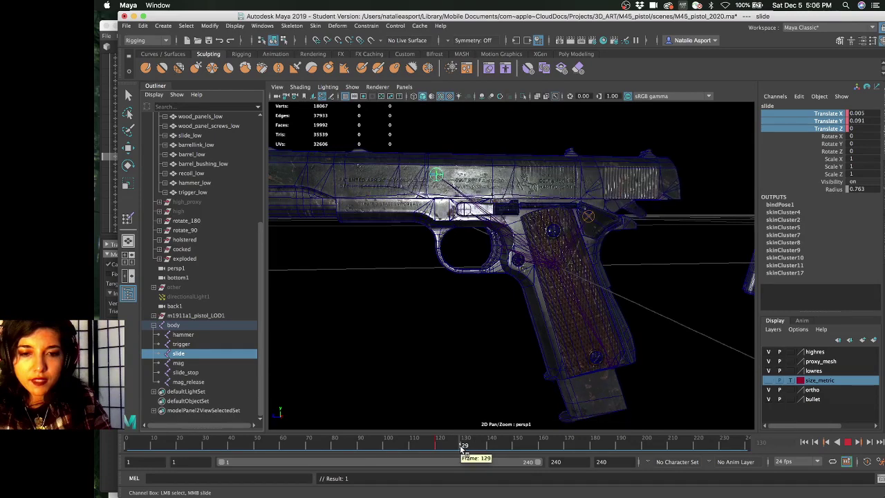
pyautogui.click(462, 448)
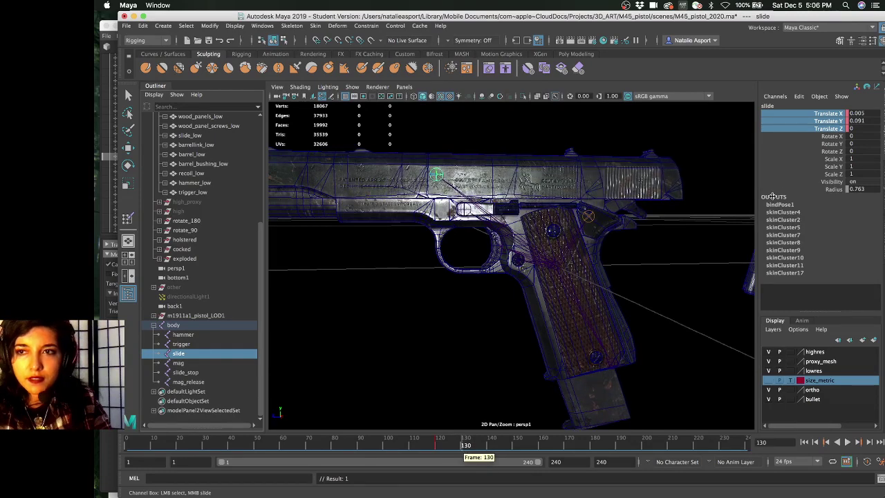
pyautogui.rightClick(796, 135)
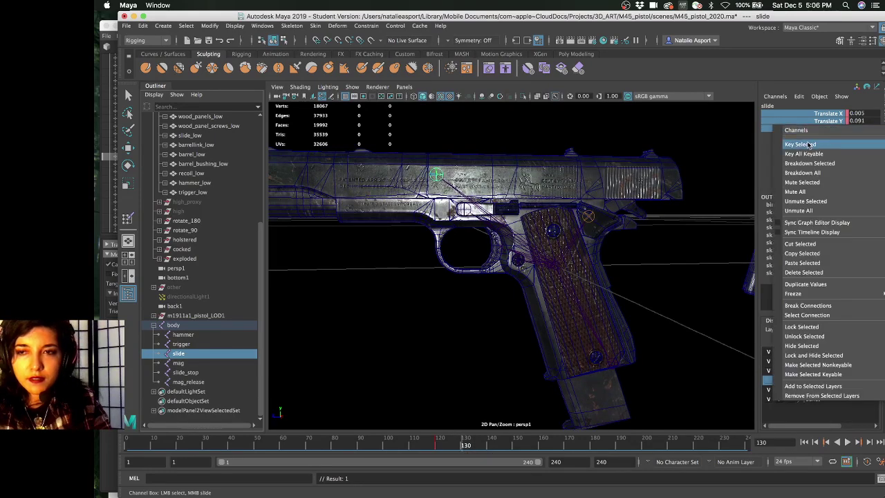
pyautogui.click(809, 144)
pyautogui.press('super+z')
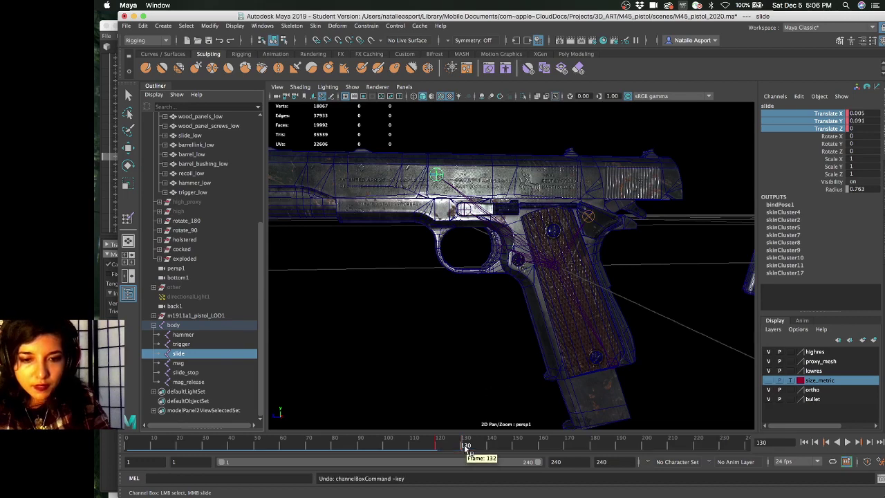
# Key the slide joint's Translate X, Y and Z channels at frame 140 in its closed position
pyautogui.moveTo(466, 446); pyautogui.dragTo(487, 445)
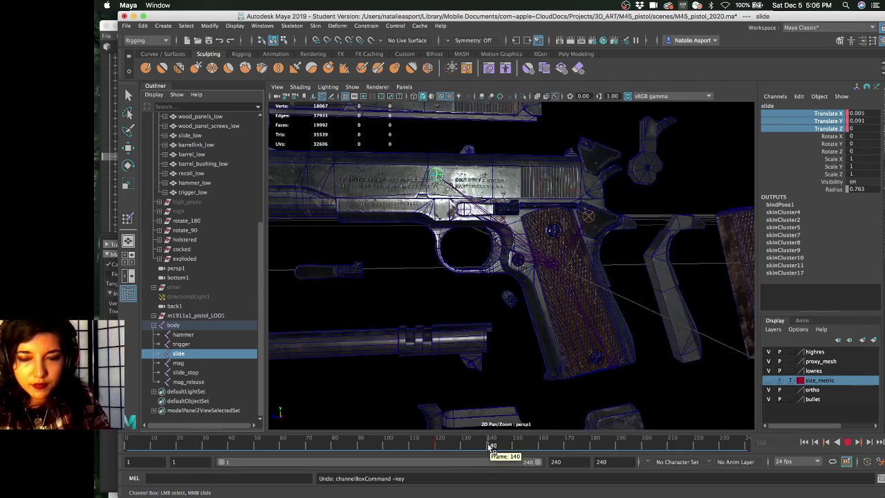
pyautogui.click(490, 448)
pyautogui.rightClick(795, 130)
pyautogui.click(809, 144)
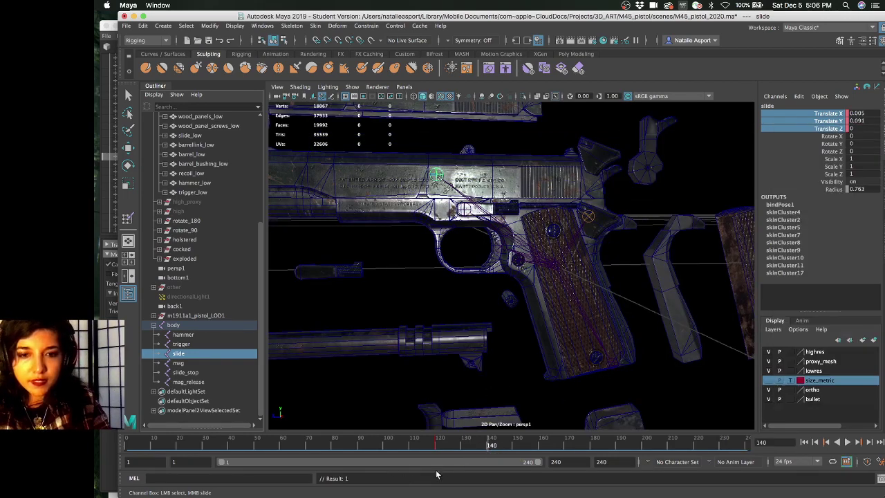
# Key the slide joint's Translate X, Y and Z channels at frame 130
pyautogui.moveTo(467, 446); pyautogui.dragTo(462, 449)
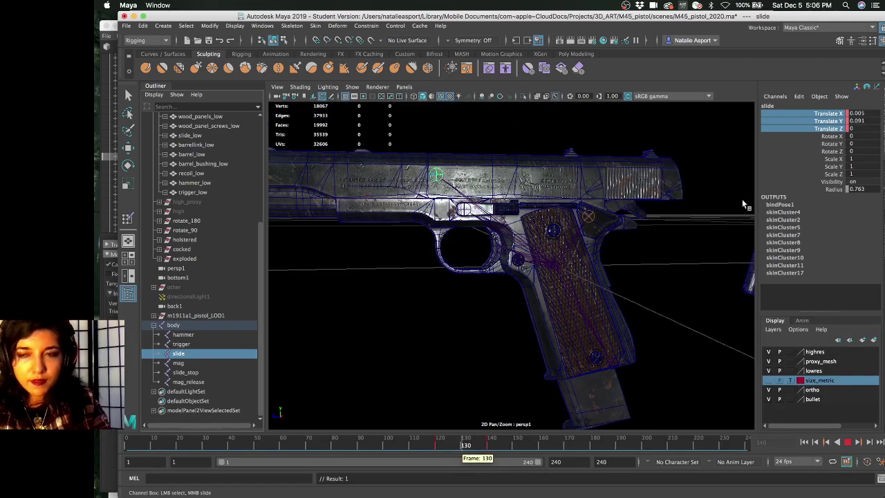
pyautogui.hotkey('alt', 'v')
pyautogui.rightClick(800, 122)
pyautogui.click(806, 142)
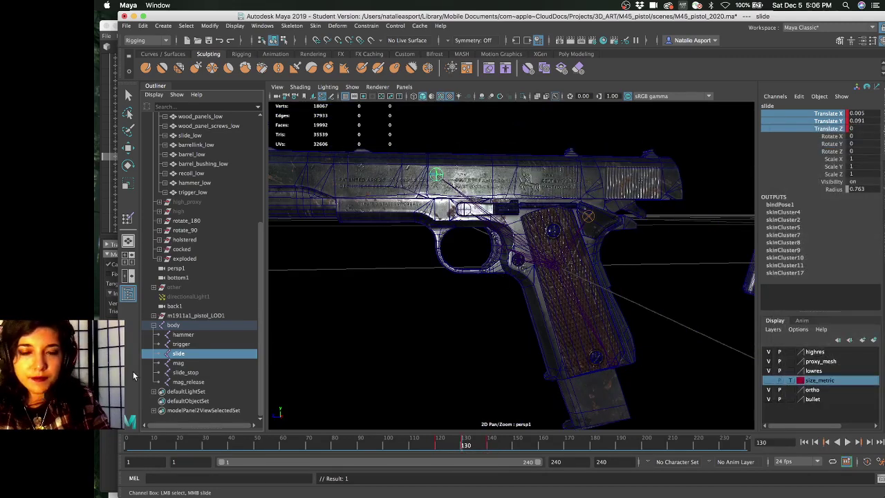
# Expand the m1911a1_pistol_LOD1 group and compare its slide_low mesh with the original low group's motion across the keyed frames
pyautogui.hotkey('alt', 'v')
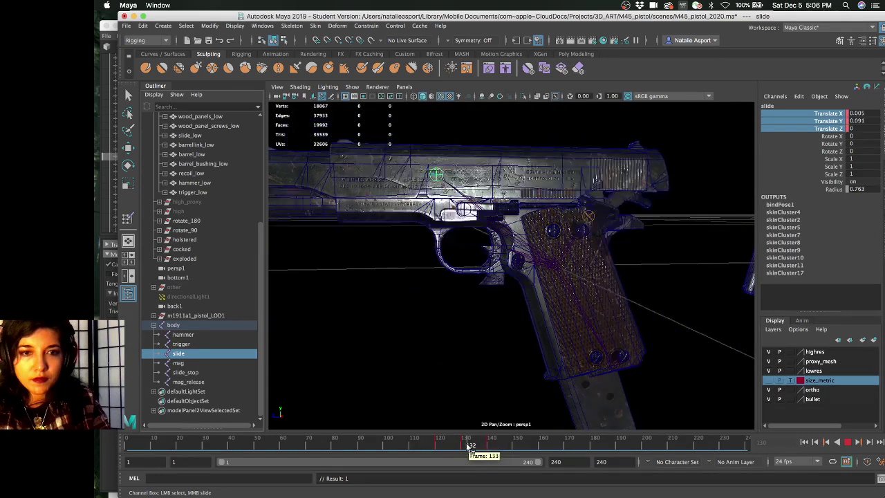
pyautogui.hotkey('alt', 'v')
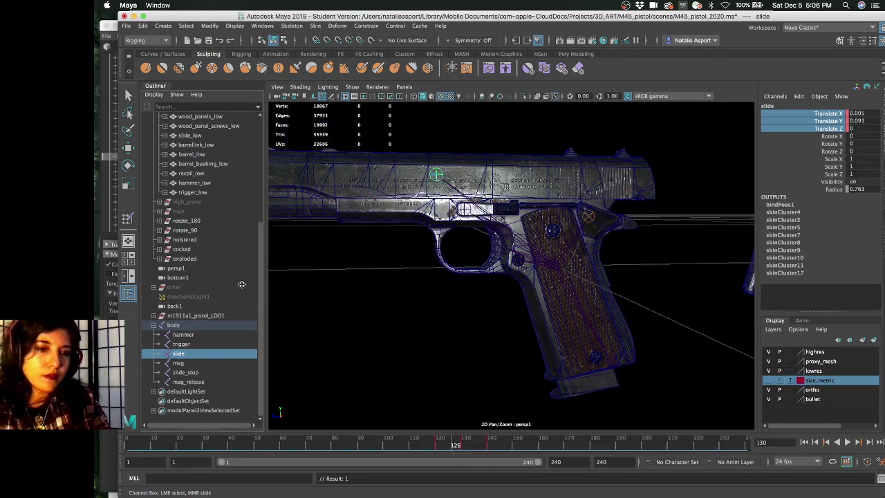
pyautogui.click(210, 316)
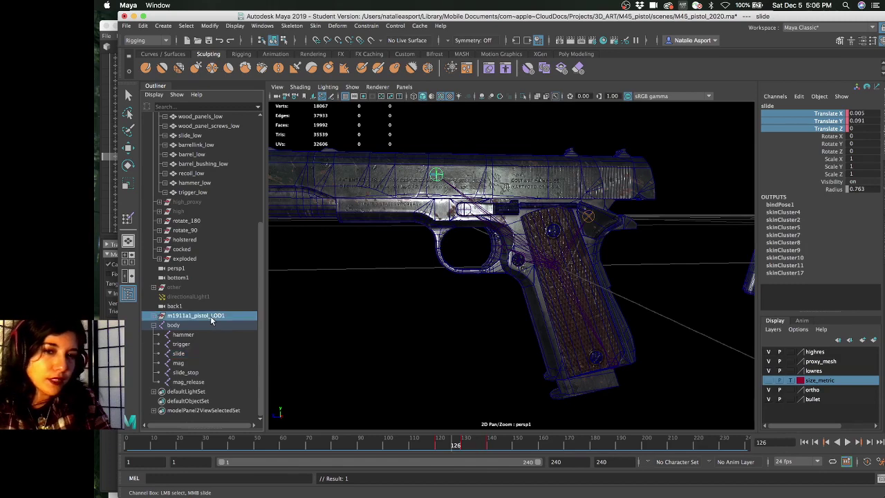
pyautogui.click(155, 316)
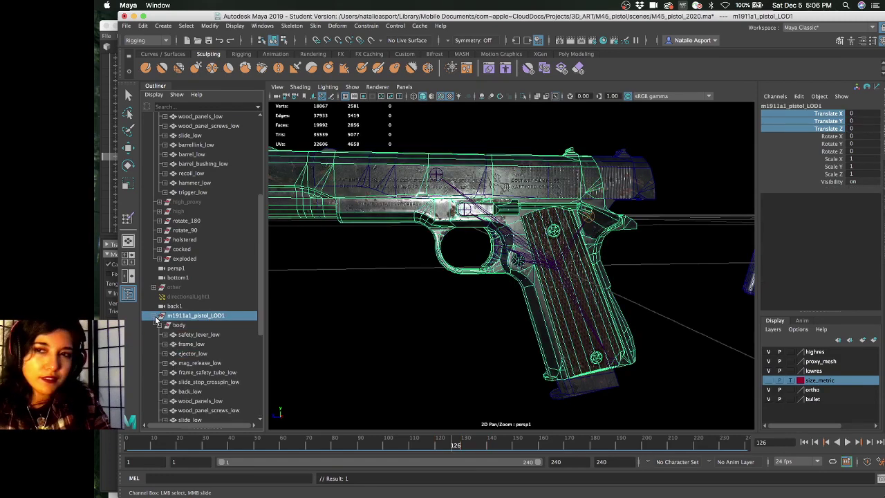
pyautogui.click(197, 335)
pyautogui.click(207, 355)
pyautogui.click(206, 362)
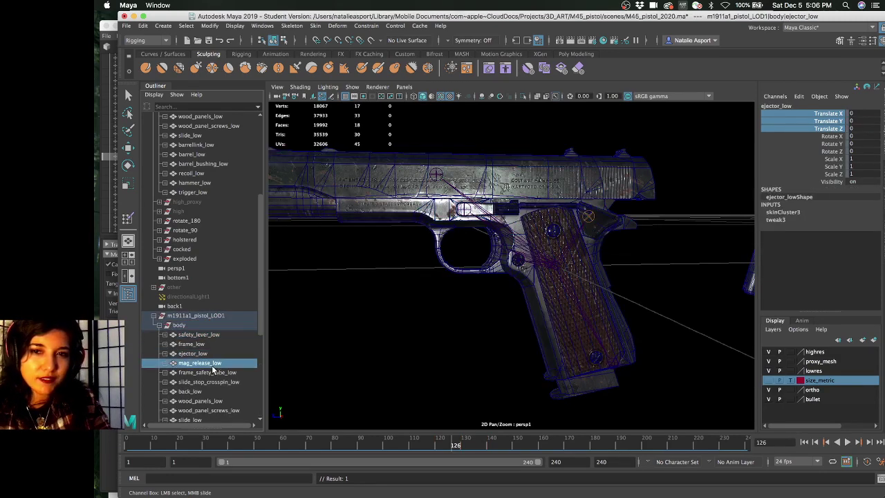
pyautogui.click(283, 178)
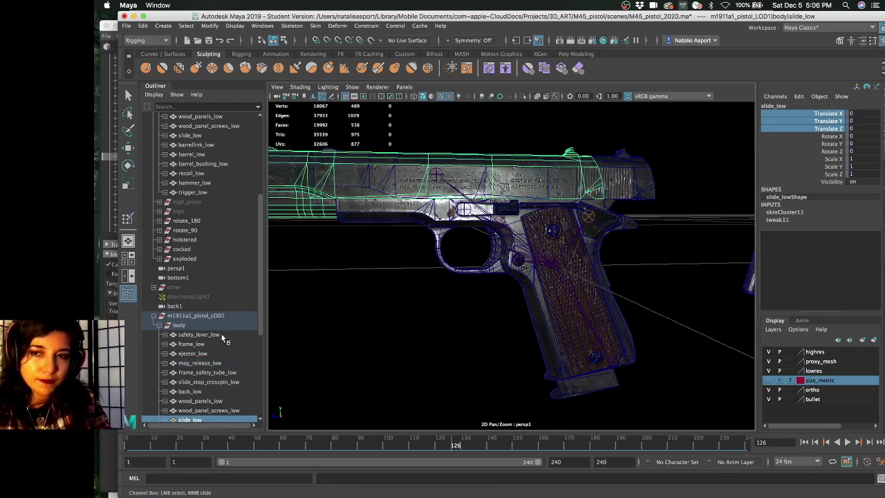
pyautogui.scroll(-6, 214, 312)
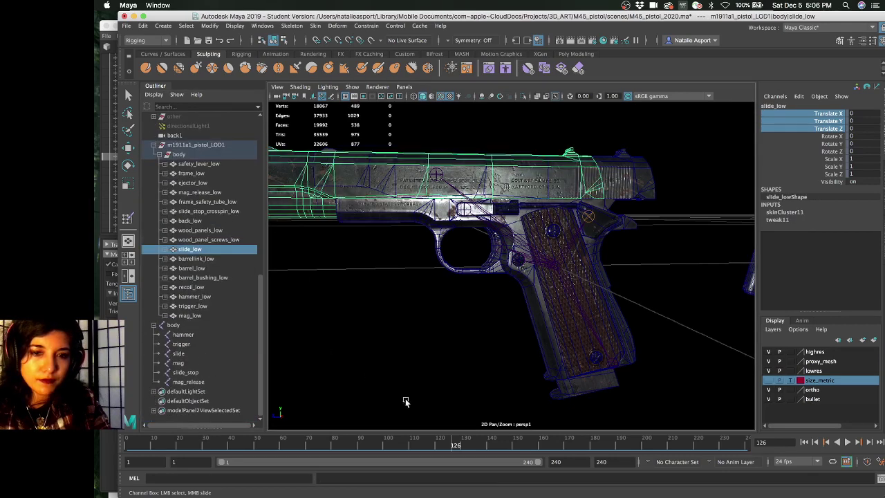
pyautogui.moveTo(392, 446); pyautogui.dragTo(506, 445)
# Try moving the slide joint backward along the barrel axis at frame 130
pyautogui.click(189, 354)
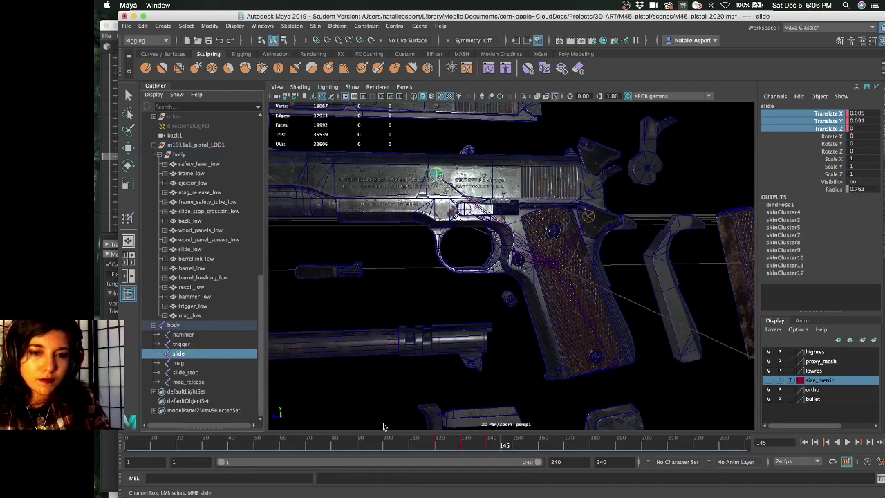
pyautogui.moveTo(451, 442)
pyautogui.mouseDown()
pyautogui.moveTo(432, 443)
pyautogui.moveTo(463, 444)
pyautogui.mouseUp()
pyautogui.moveTo(473, 446); pyautogui.dragTo(465, 446)
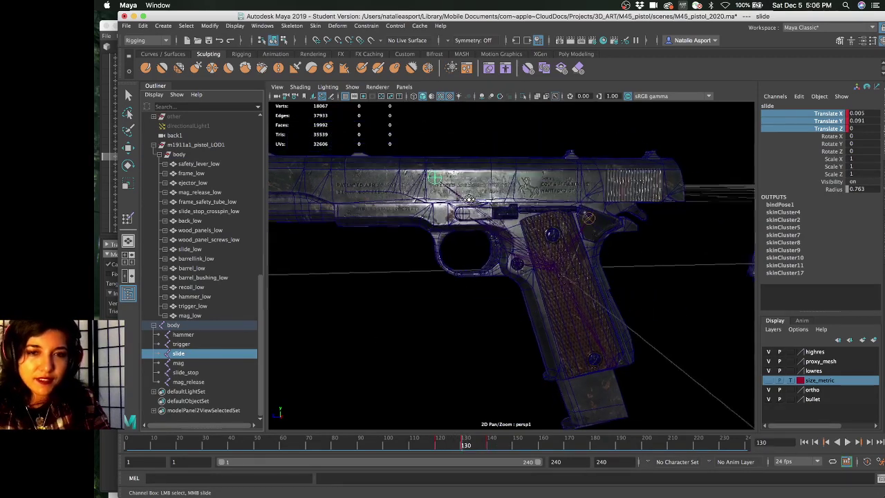
pyautogui.press('w')
pyautogui.keyDown('alt'); pyautogui.moveTo(408, 191); pyautogui.dragTo(425, 197); pyautogui.keyUp('alt')
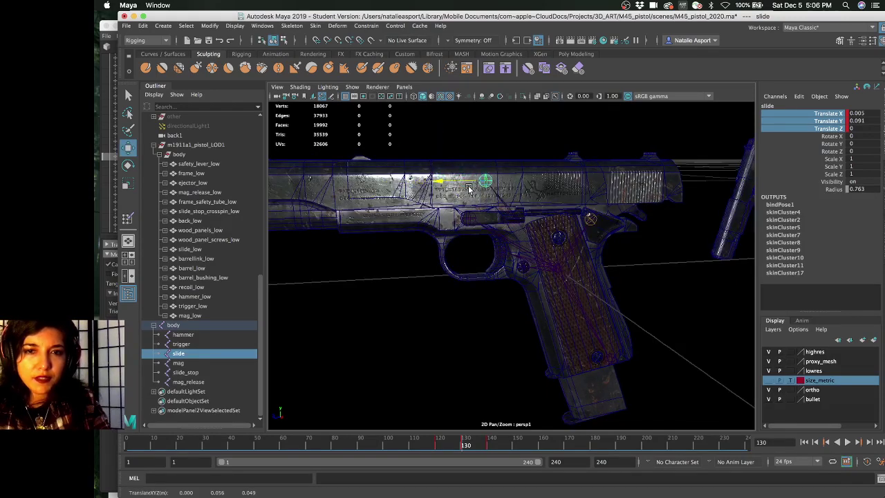
pyautogui.keyDown('alt'); pyautogui.moveTo(447, 187); pyautogui.dragTo(459, 184, button='right'); pyautogui.keyUp('alt')
pyautogui.moveTo(460, 203); pyautogui.dragTo(336, 210)
pyautogui.press('z')
# Isolate the LOD1 body mesh group together with the body joint hierarchy in the viewport
pyautogui.click(181, 154)
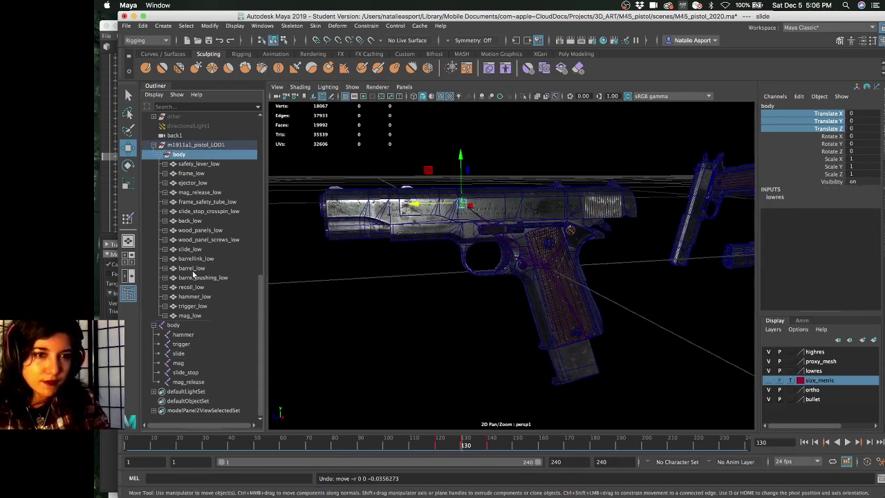
pyautogui.click(524, 97)
pyautogui.keyDown('alt'); pyautogui.moveTo(468, 225); pyautogui.dragTo(417, 390); pyautogui.keyUp('alt')
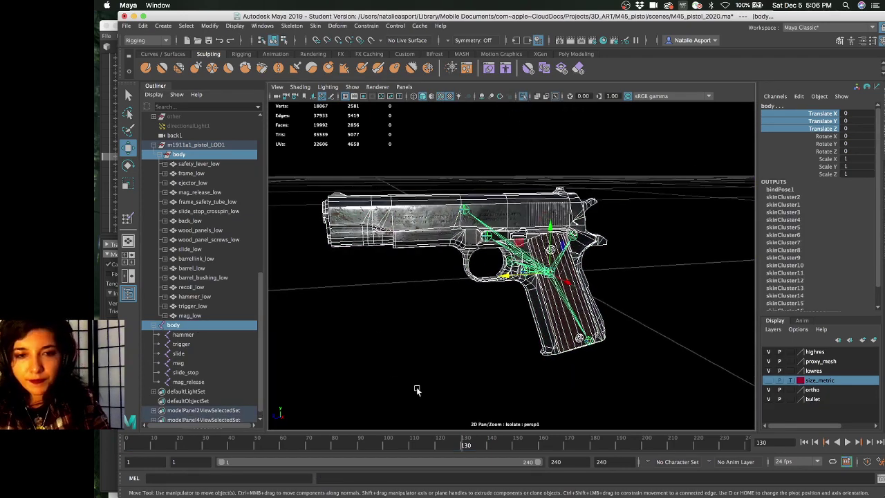
# Move the slide joint backward to about Translate X 0.034 and Translate Y 0.049, and key its translation at frame 130
pyautogui.click(190, 248)
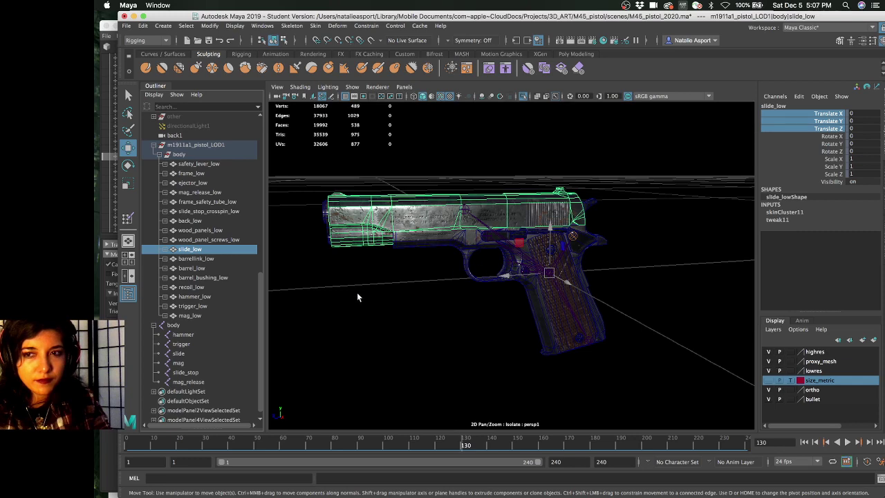
pyautogui.click(215, 353)
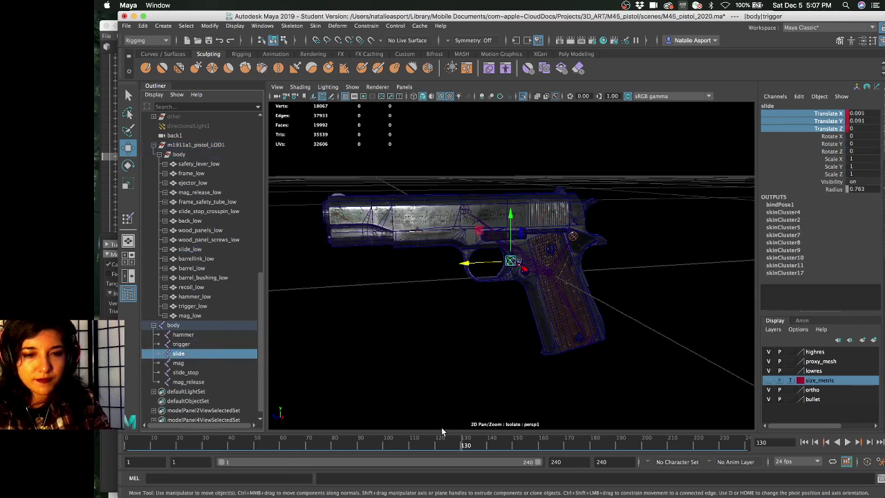
pyautogui.moveTo(453, 212); pyautogui.dragTo(482, 208)
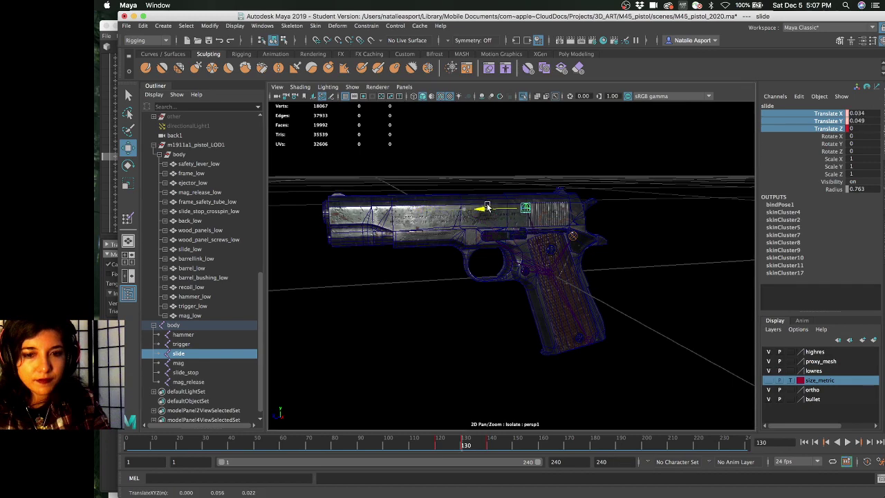
pyautogui.rightClick(795, 125)
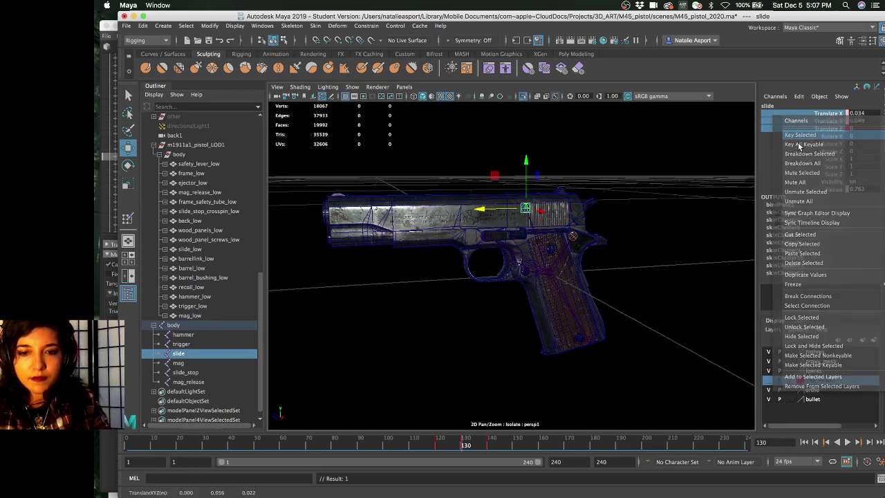
pyautogui.click(799, 143)
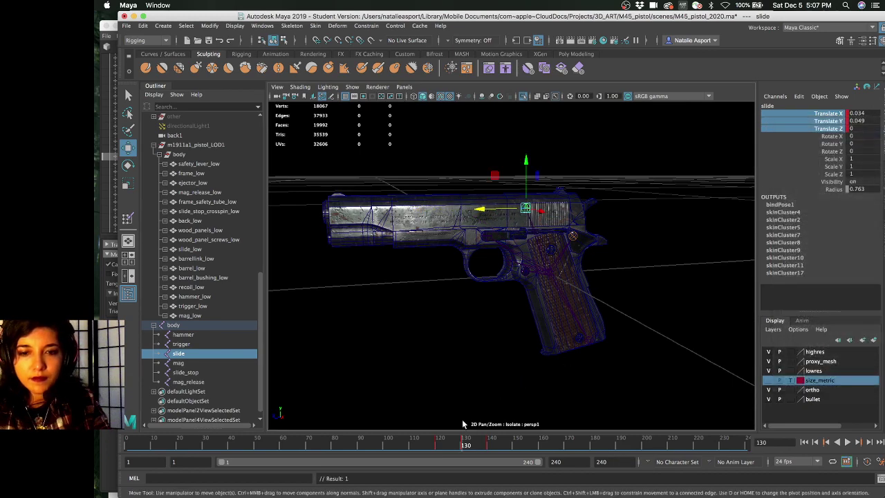
# Scrub between frames 118 and 140 and examine how the isolated slide mesh follows the keyed slide joint
pyautogui.click(437, 446)
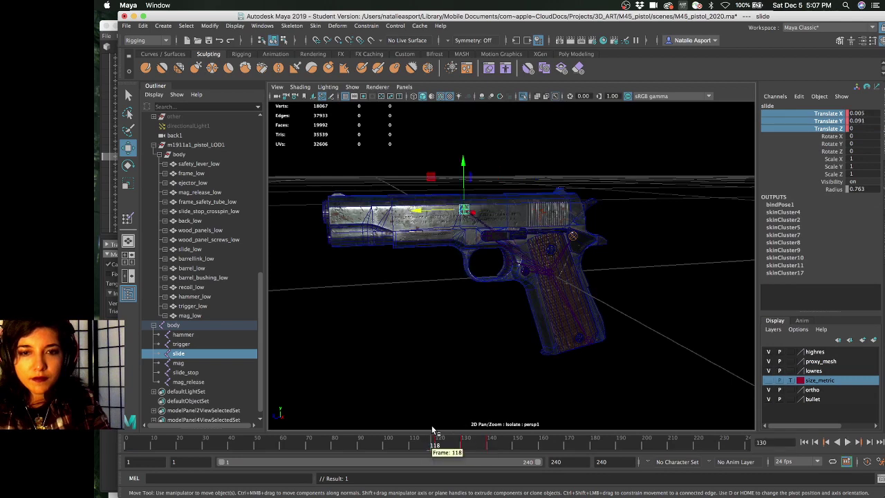
pyautogui.moveTo(433, 442); pyautogui.dragTo(471, 440)
pyautogui.hotkey('alt', 'v')
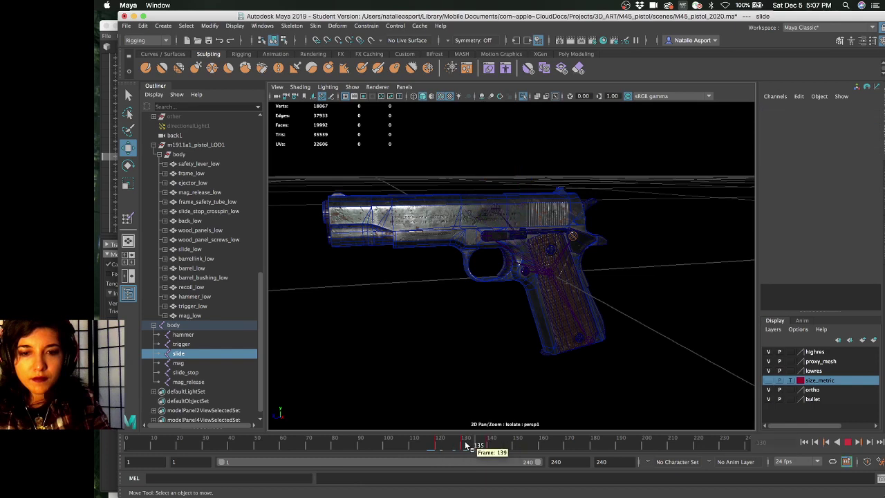
pyautogui.hotkey('alt', 'v')
pyautogui.click(493, 408)
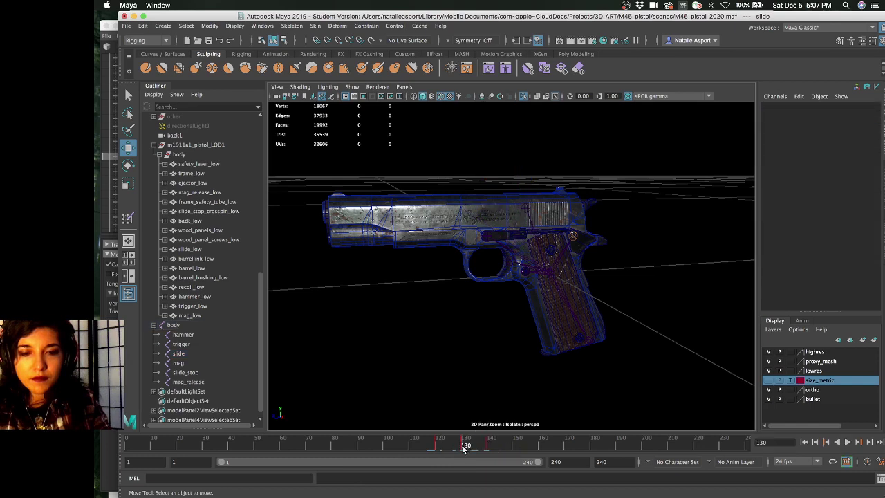
pyautogui.hotkey('alt', 'v')
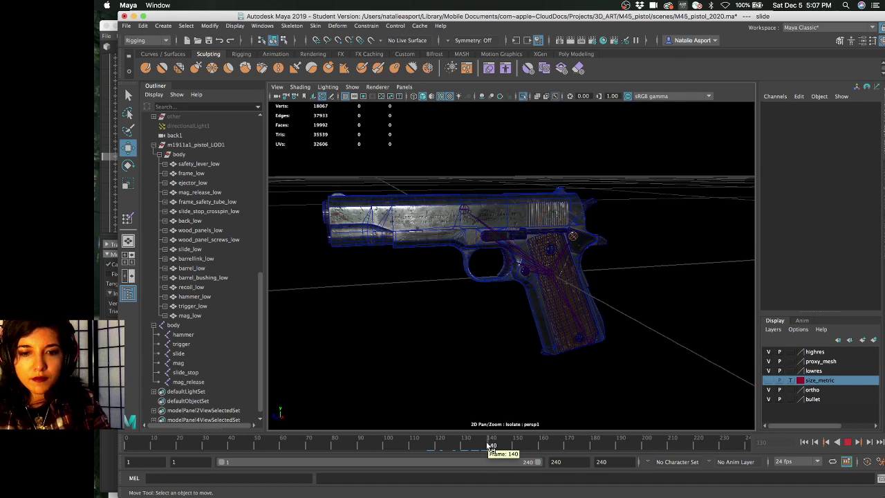
# Flood the LOD1 slide_low mesh with a skin weight of 1 for the slide joint using the Paint Skin Weights tool
pyautogui.moveTo(488, 446); pyautogui.dragTo(432, 446)
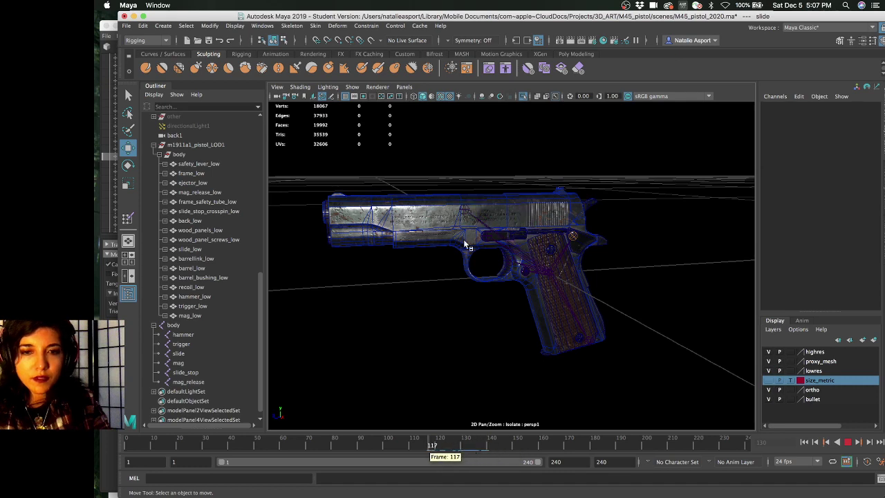
pyautogui.click(206, 183)
pyautogui.click(212, 220)
pyautogui.click(215, 248)
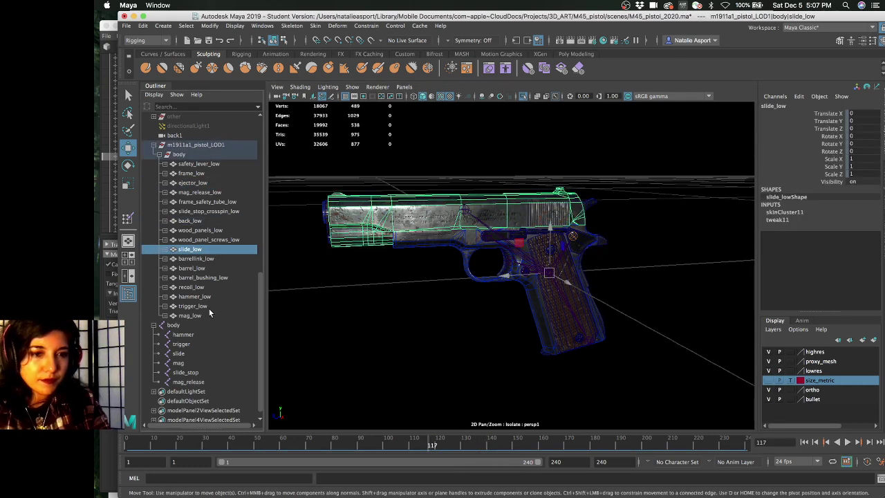
pyautogui.rightClick(406, 205)
pyautogui.click(329, 178)
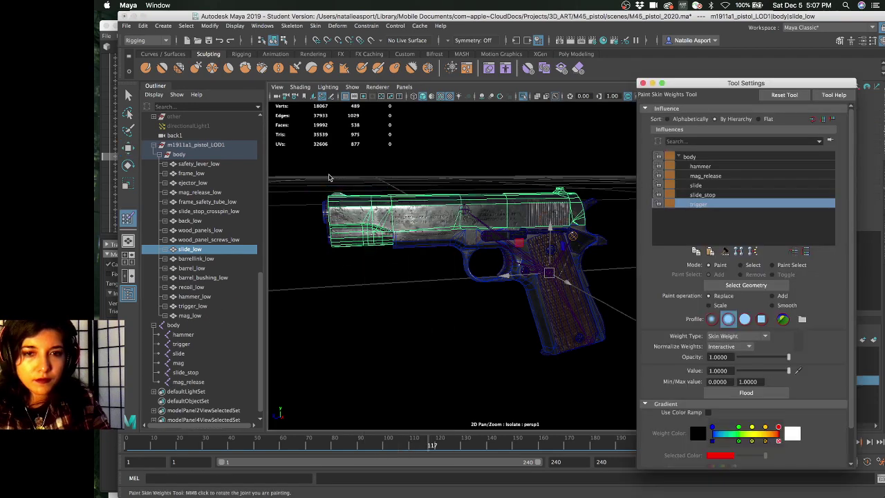
pyautogui.click(696, 186)
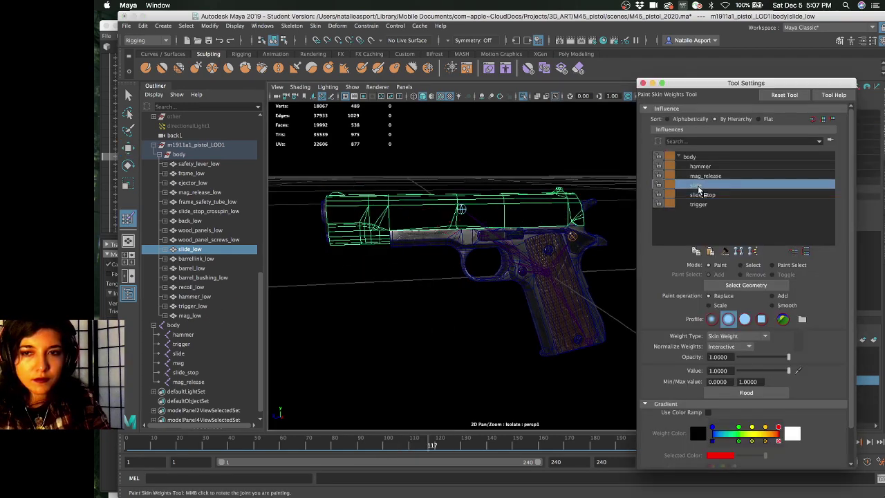
pyautogui.click(761, 393)
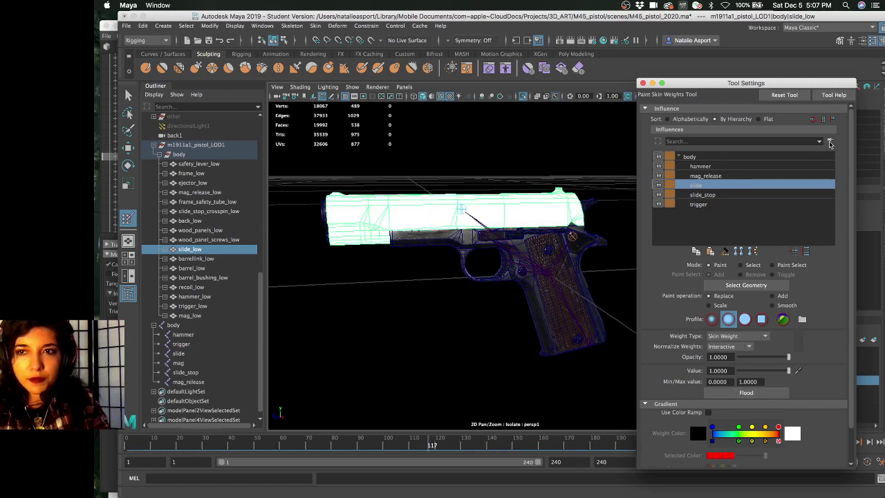
pyautogui.click(642, 83)
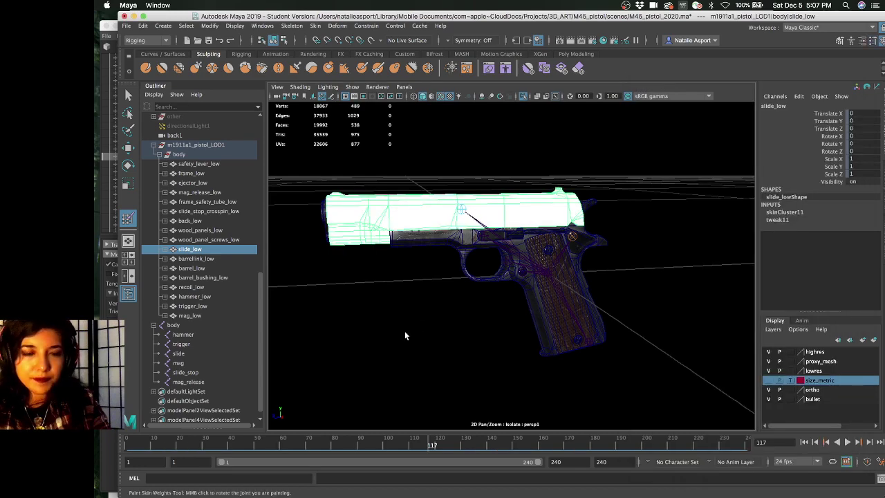
# Scrub between frames 115 and 138 and examine how the reweighted slide mesh follows the slide joint
pyautogui.click(213, 260)
pyautogui.click(215, 250)
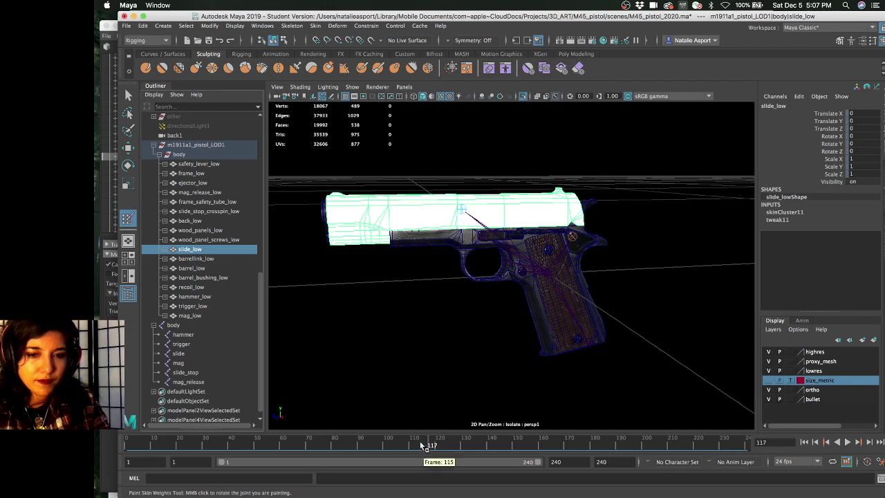
pyautogui.moveTo(421, 447); pyautogui.dragTo(487, 446)
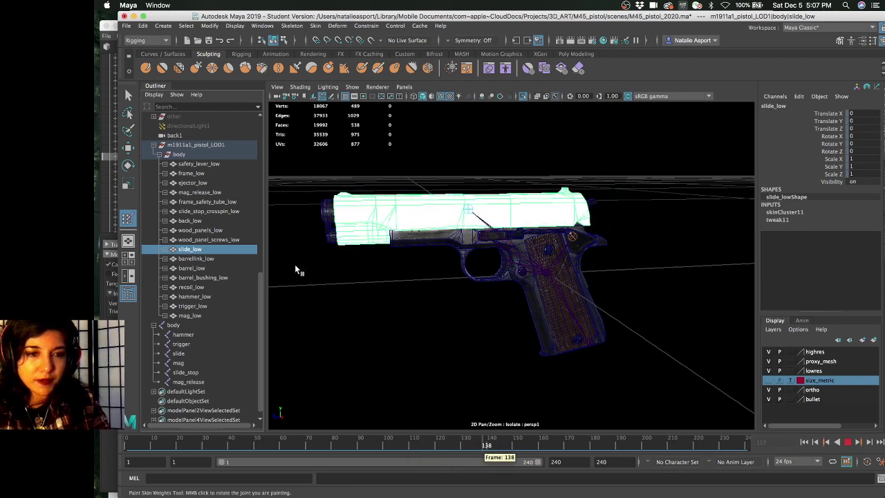
pyautogui.click(199, 193)
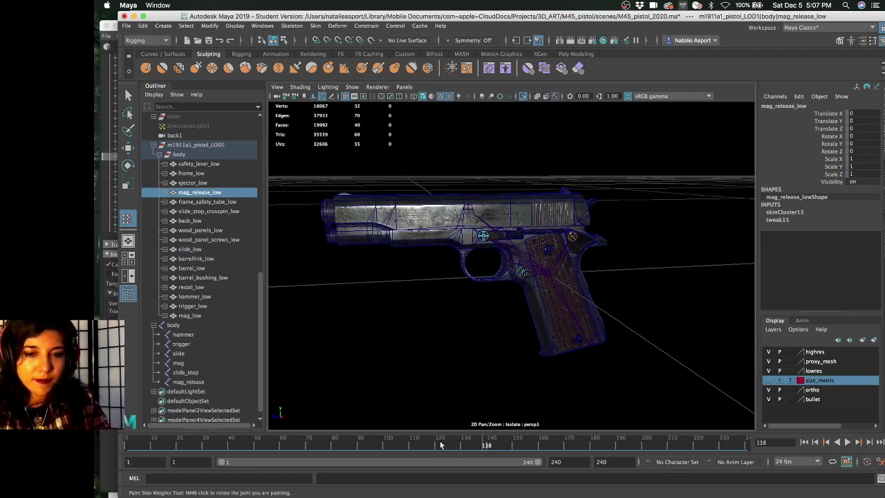
pyautogui.moveTo(419, 444); pyautogui.dragTo(466, 442)
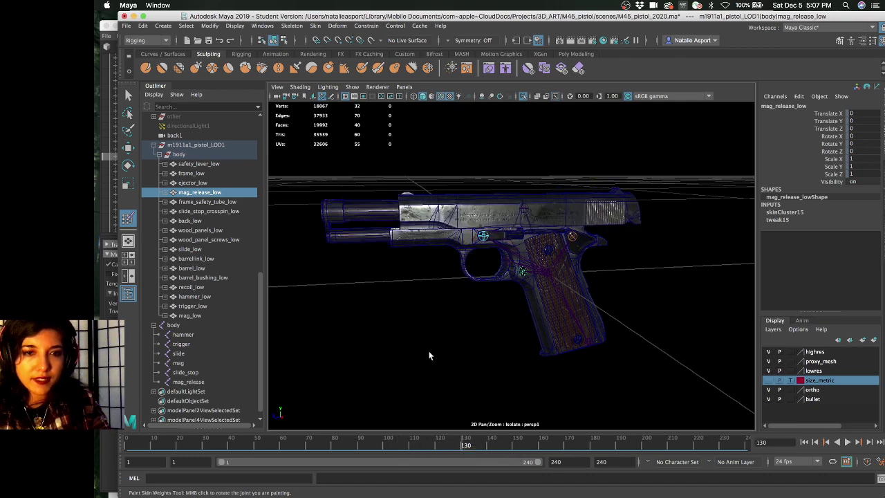
pyautogui.keyDown('alt'); pyautogui.moveTo(428, 355); pyautogui.dragTo(399, 324); pyautogui.keyUp('alt')
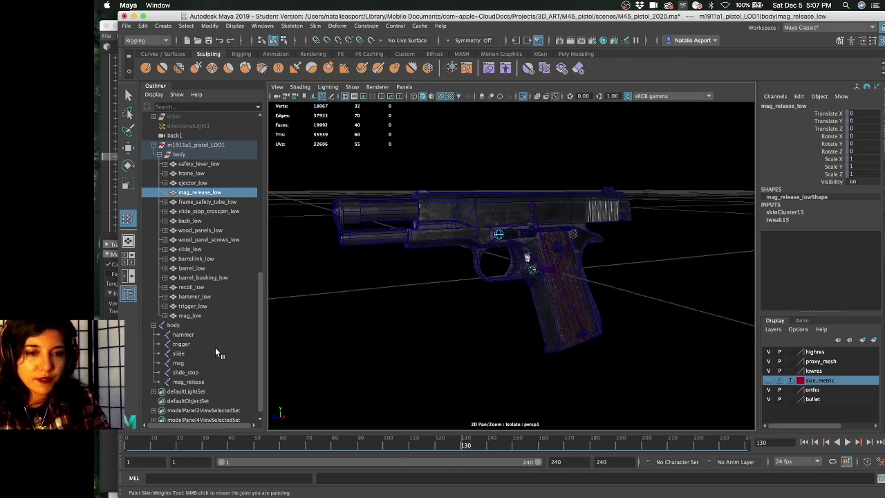
# Select the barrel bushing mesh, turn off viewport isolation, and scrub to frame 127
pyautogui.click(194, 277)
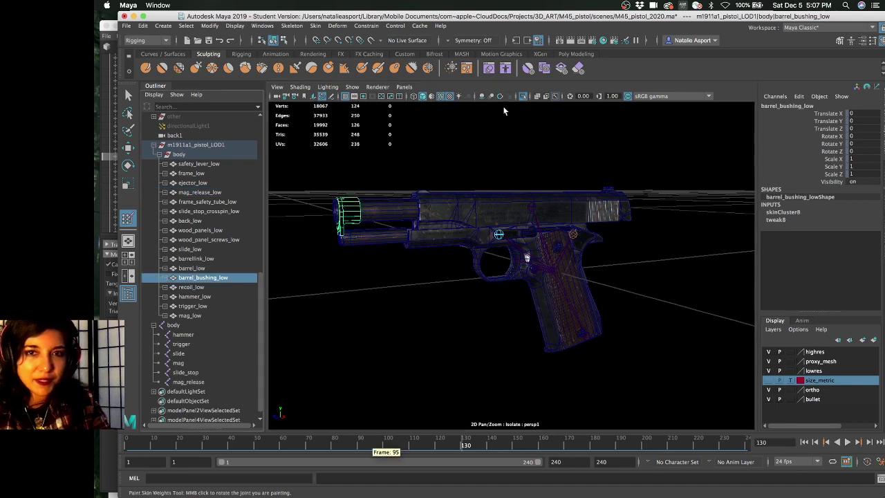
pyautogui.click(523, 96)
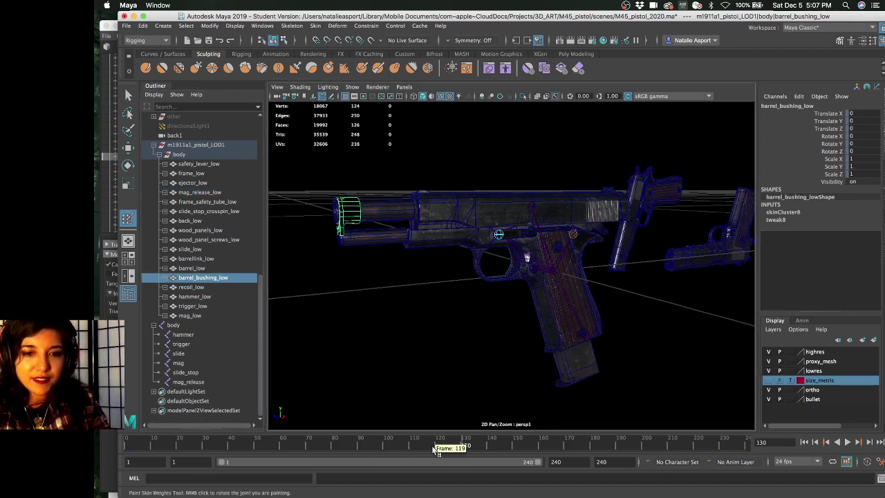
pyautogui.moveTo(435, 449); pyautogui.dragTo(455, 446)
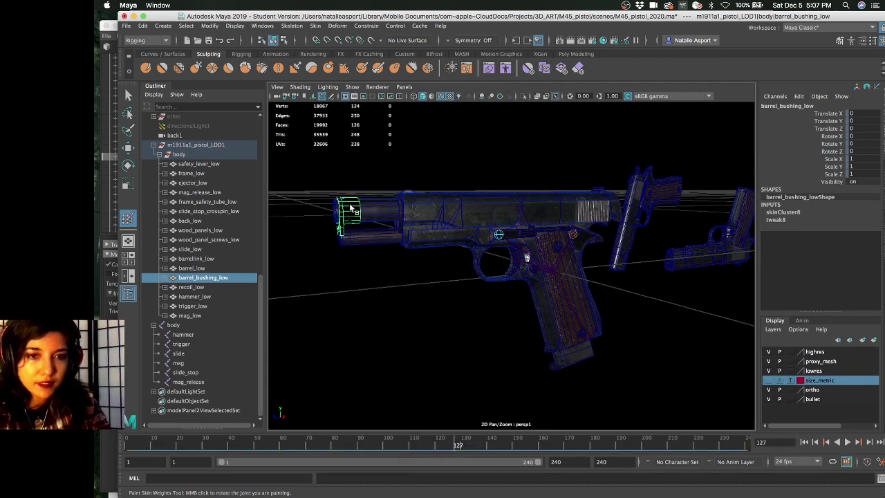
# Flood the recoil_low and barrel_bushing_low meshes together with a skin weight of 1 for the slide joint
pyautogui.press('w')
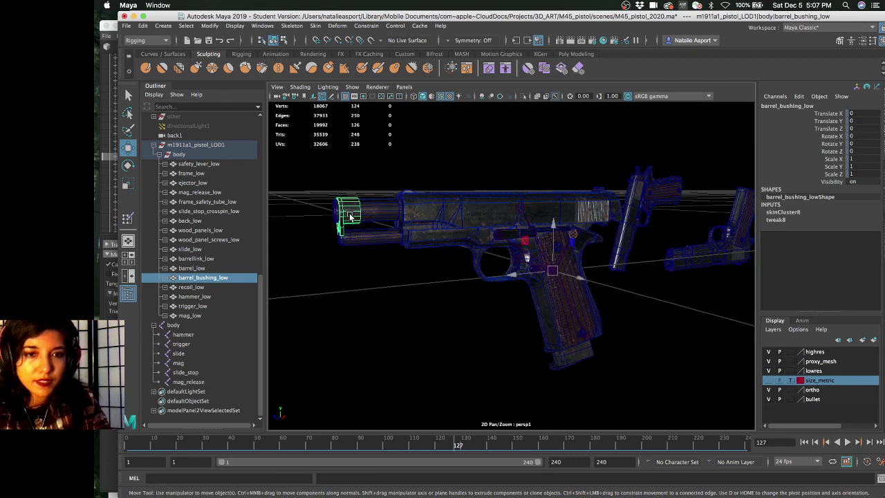
pyautogui.click(371, 235)
pyautogui.keyDown('alt'); pyautogui.moveTo(372, 224); pyautogui.dragTo(345, 195); pyautogui.keyUp('alt')
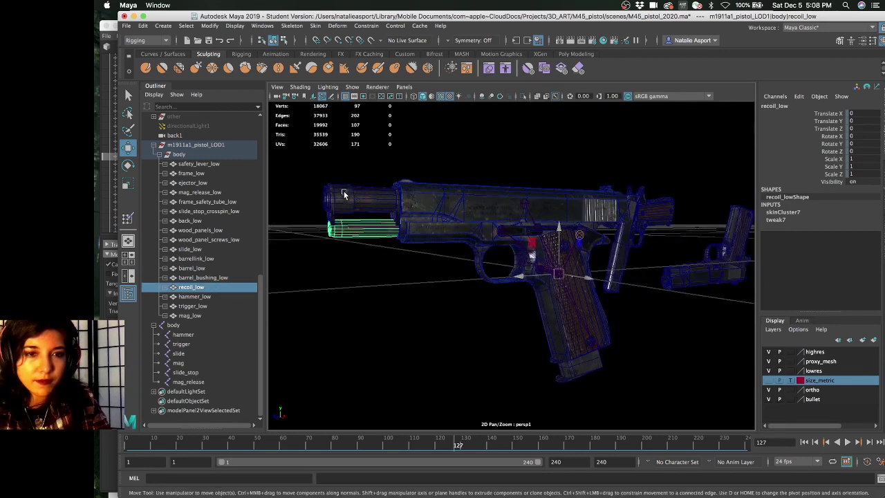
pyautogui.click(345, 195)
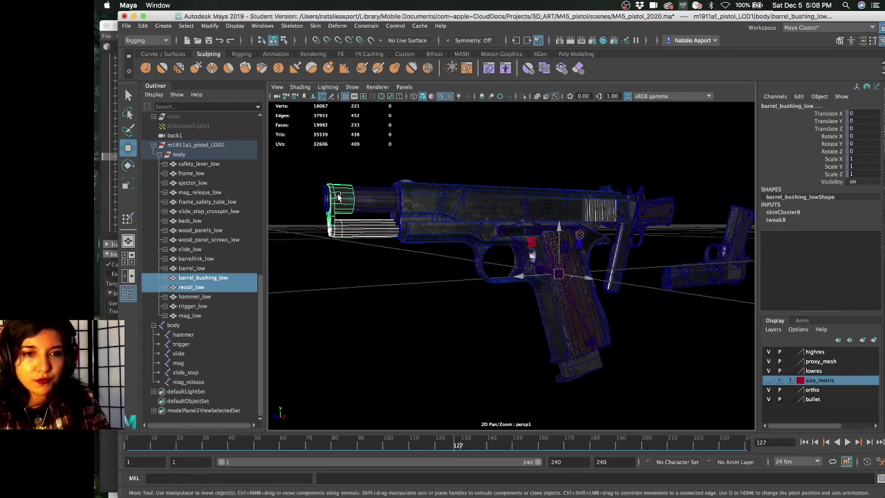
pyautogui.moveTo(337, 196); pyautogui.dragTo(289, 177, button='right')
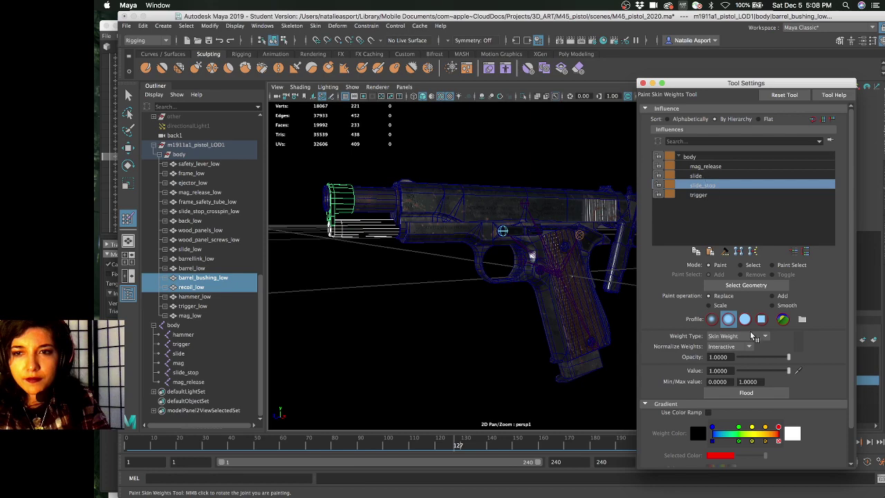
pyautogui.click(695, 175)
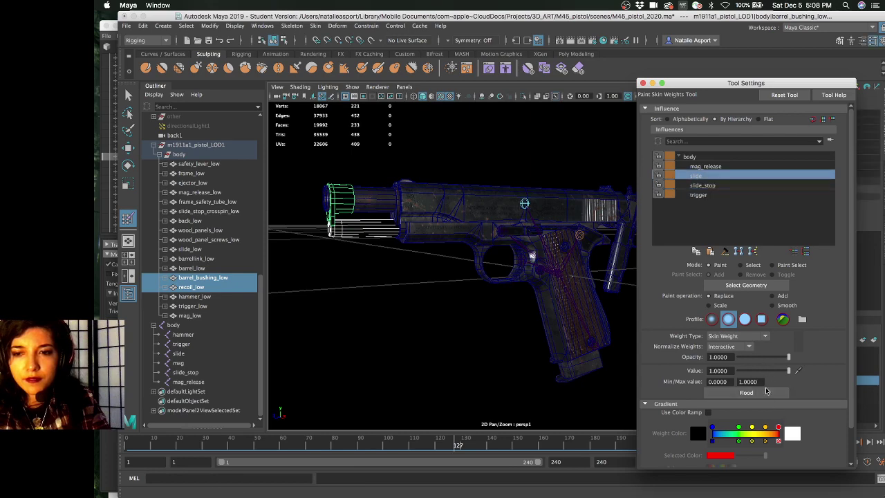
pyautogui.click(747, 392)
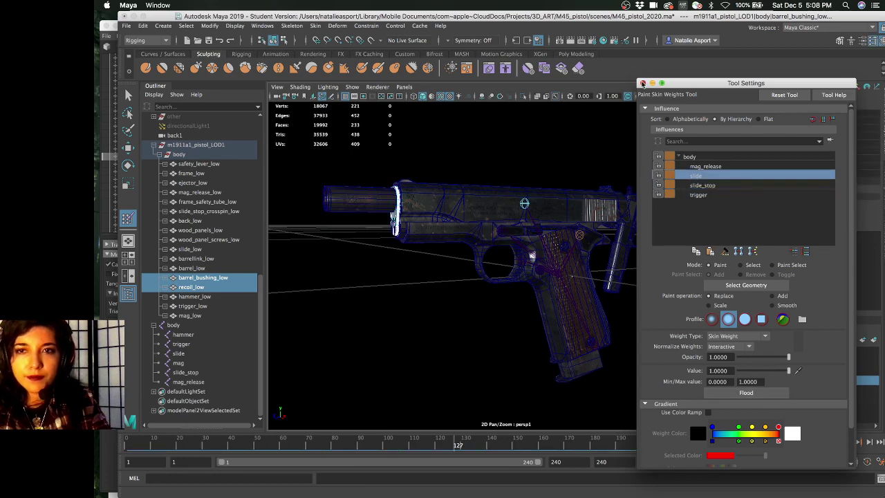
pyautogui.click(642, 83)
# Scrub through the slide motion up to frame 130 and examine how the bushing and recoil meshes travel with the slide
pyautogui.moveTo(503, 259)
pyautogui.keyDown('alt'); pyautogui.mouseDown()
pyautogui.moveTo(475, 275)
pyautogui.moveTo(464, 310)
pyautogui.mouseUp(); pyautogui.keyUp('alt')
pyautogui.press('w')
pyautogui.click(406, 299)
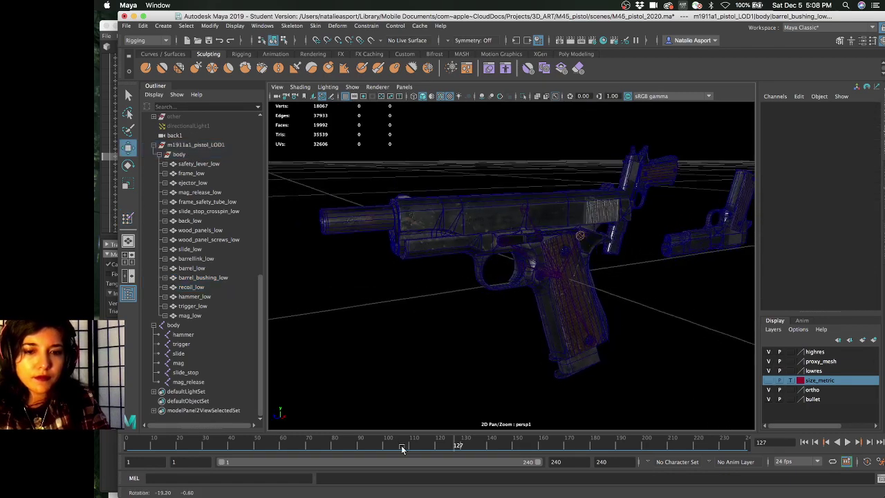
pyautogui.moveTo(345, 435); pyautogui.dragTo(450, 426)
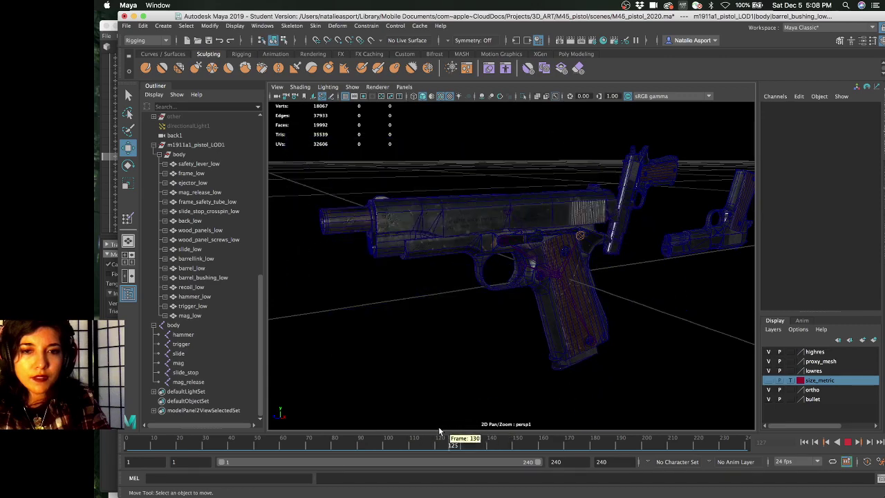
pyautogui.hotkey('alt', 'v')
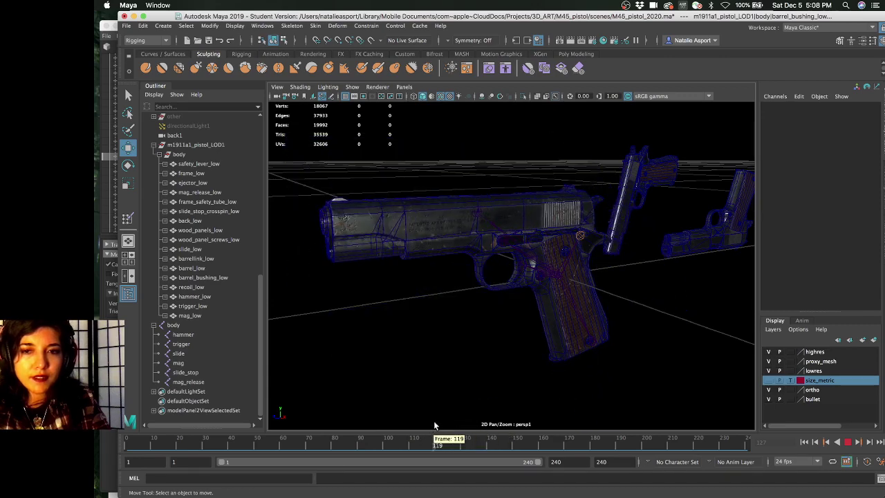
pyautogui.keyDown('alt'); pyautogui.moveTo(498, 278); pyautogui.dragTo(494, 279); pyautogui.keyUp('alt')
pyautogui.keyDown('alt'); pyautogui.moveTo(494, 279); pyautogui.dragTo(500, 284, button='right'); pyautogui.keyUp('alt')
pyautogui.keyDown('alt'); pyautogui.moveTo(500, 284); pyautogui.dragTo(491, 300); pyautogui.keyUp('alt')
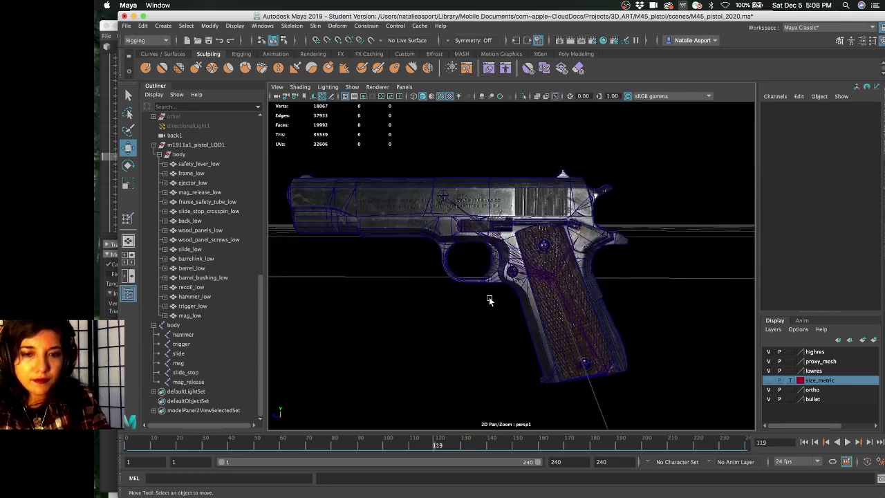
pyautogui.keyDown('alt'); pyautogui.moveTo(491, 300); pyautogui.dragTo(499, 302, button='right'); pyautogui.keyUp('alt')
pyautogui.hotkey('alt', 'v')
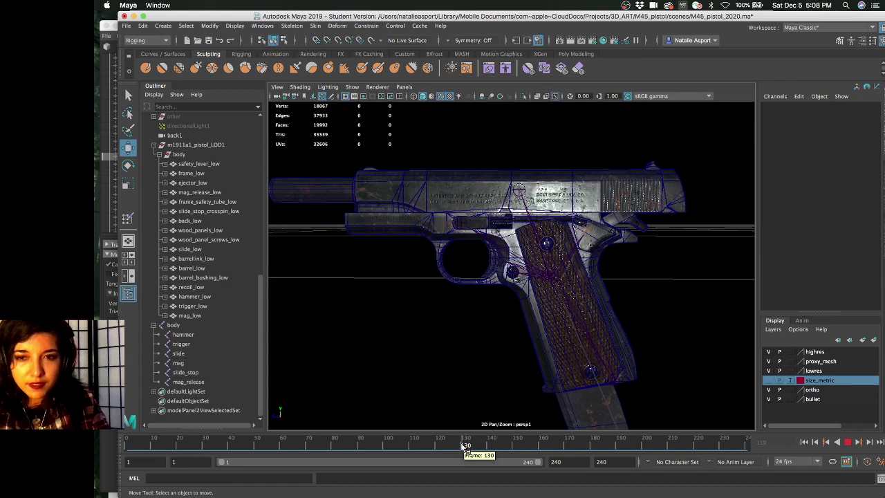
# Select the original low group's hammer mesh and check its rotation and keyframes around frame 130
pyautogui.keyDown('alt'); pyautogui.moveTo(540, 291); pyautogui.dragTo(577, 259); pyautogui.keyUp('alt')
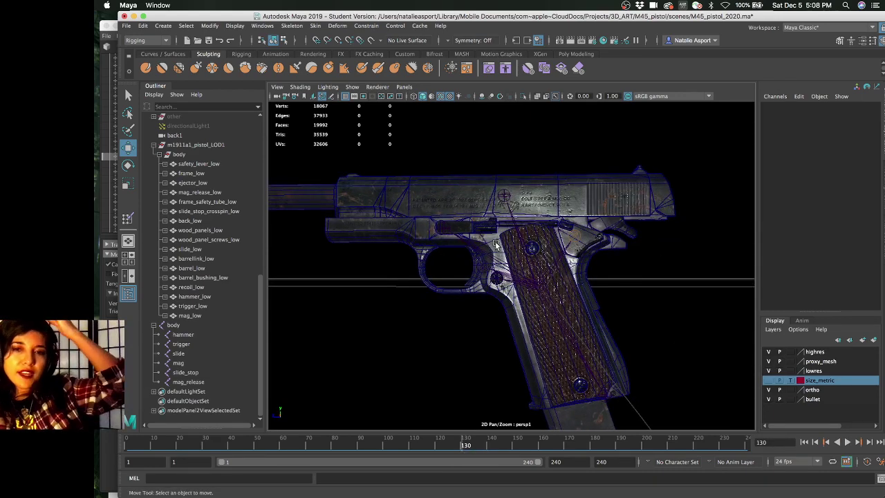
pyautogui.click(611, 226)
pyautogui.keyDown('alt'); pyautogui.moveTo(682, 255); pyautogui.dragTo(629, 225); pyautogui.keyUp('alt')
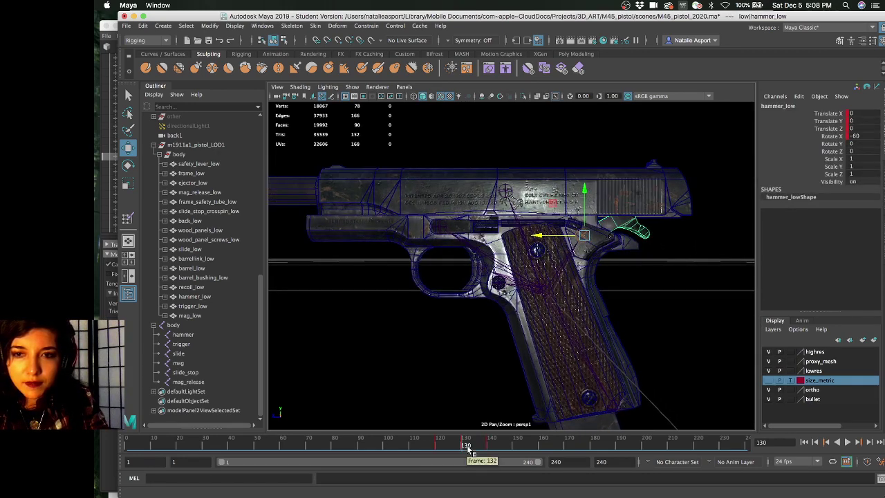
pyautogui.hotkey('alt', 'v')
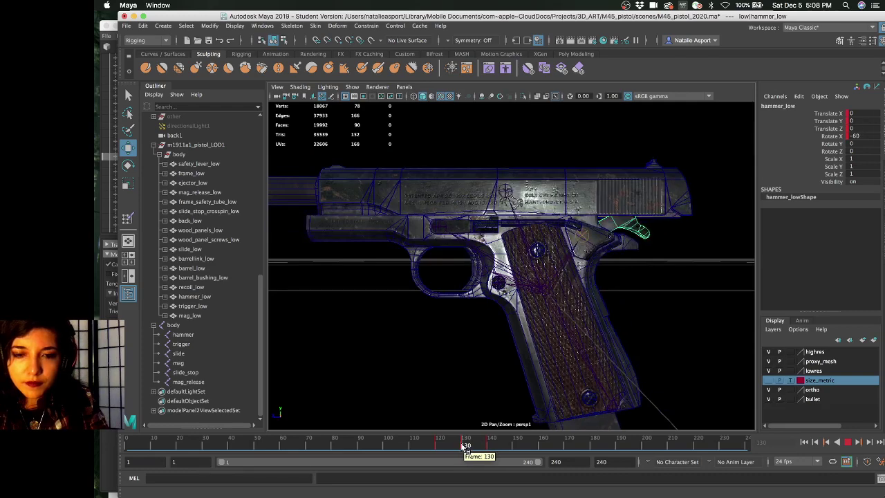
pyautogui.click(463, 446)
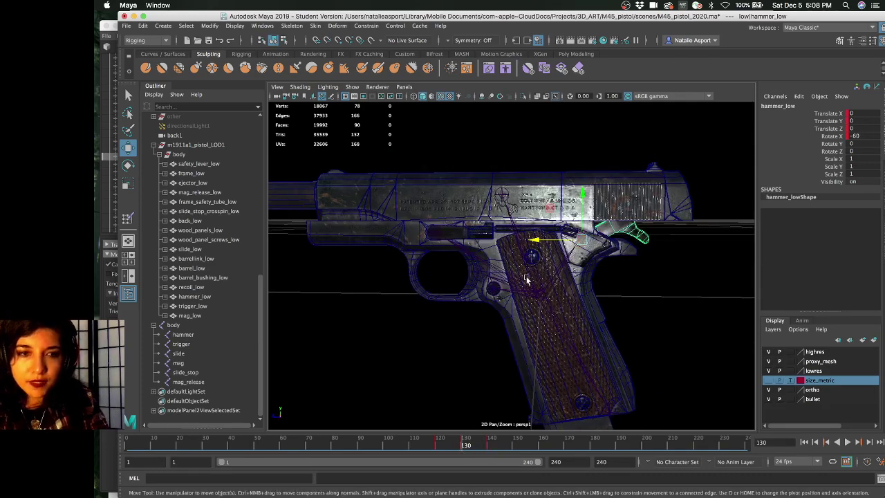
# Key the trigger joint's Rotate X, Y and Z channels at 0 on frames 120 and 140
pyautogui.click(205, 343)
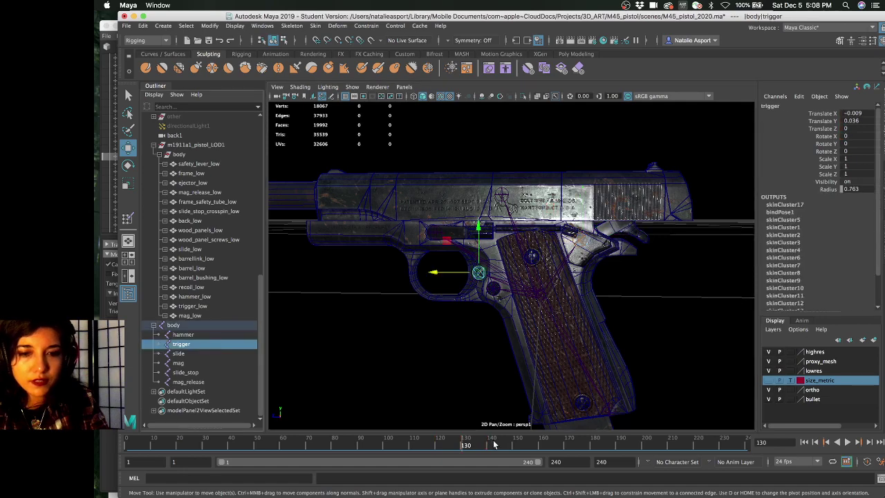
pyautogui.hotkey('alt', 'v')
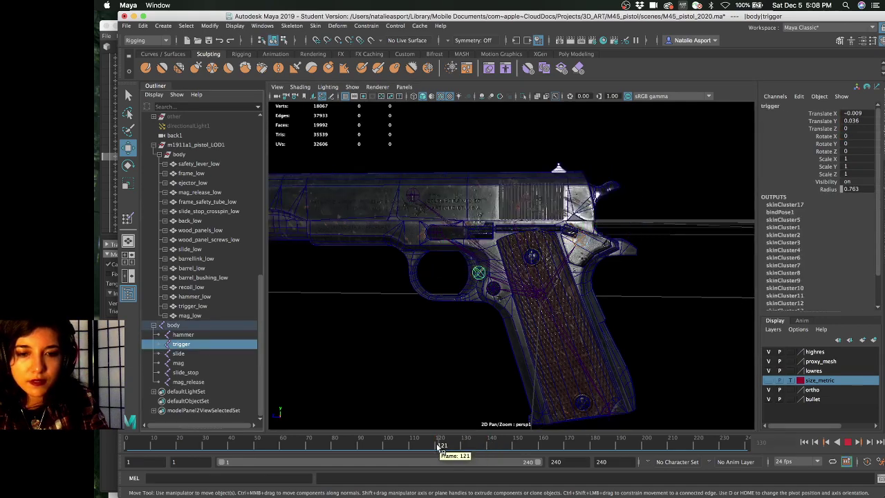
pyautogui.click(438, 446)
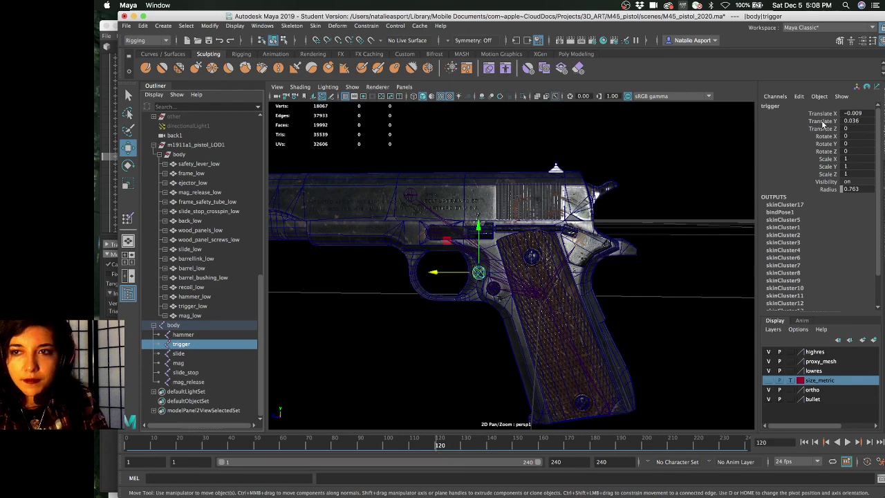
pyautogui.moveTo(824, 137); pyautogui.dragTo(823, 153)
pyautogui.rightClick(823, 153)
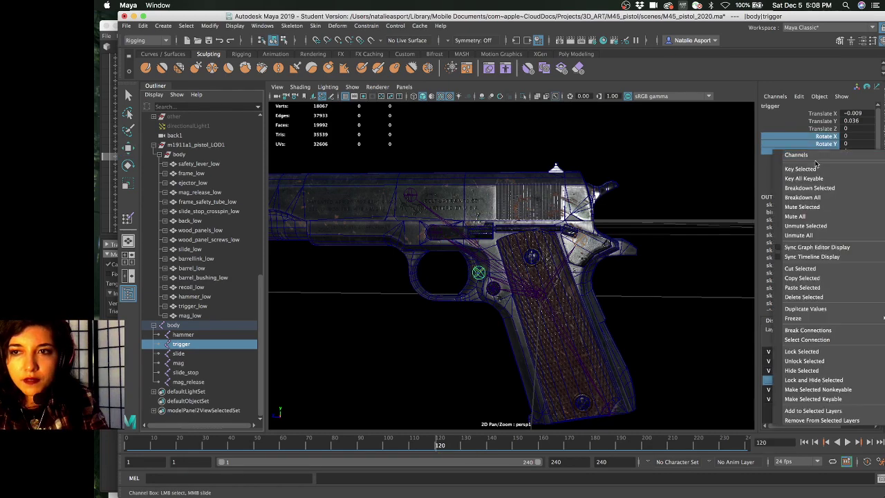
pyautogui.click(817, 166)
pyautogui.hotkey('alt', 'v')
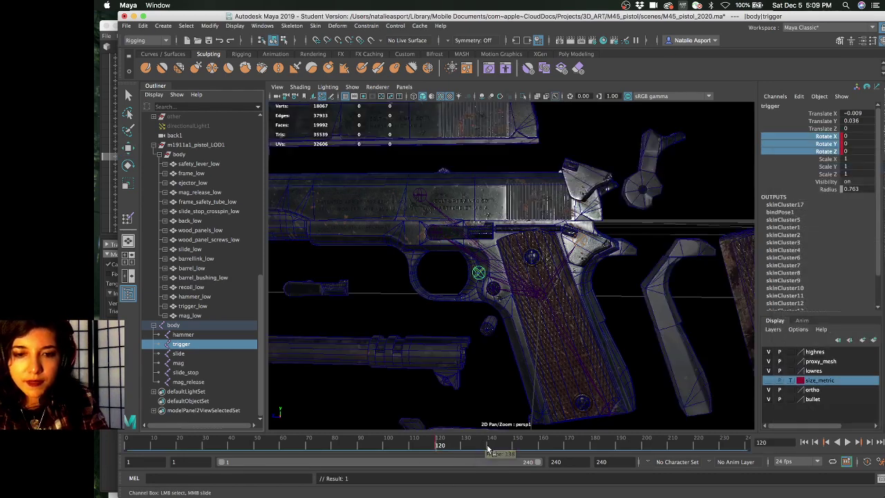
pyautogui.rightClick(790, 152)
pyautogui.click(798, 168)
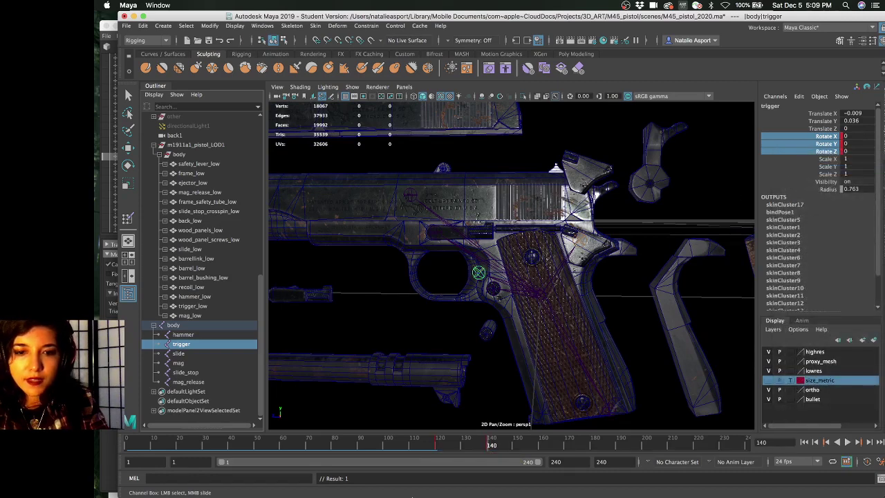
# Key the hammer joint's Rotate X, Y and Z channels at 0 on frames 120 and 140
pyautogui.click(464, 449)
pyautogui.hotkey('alt', 'v')
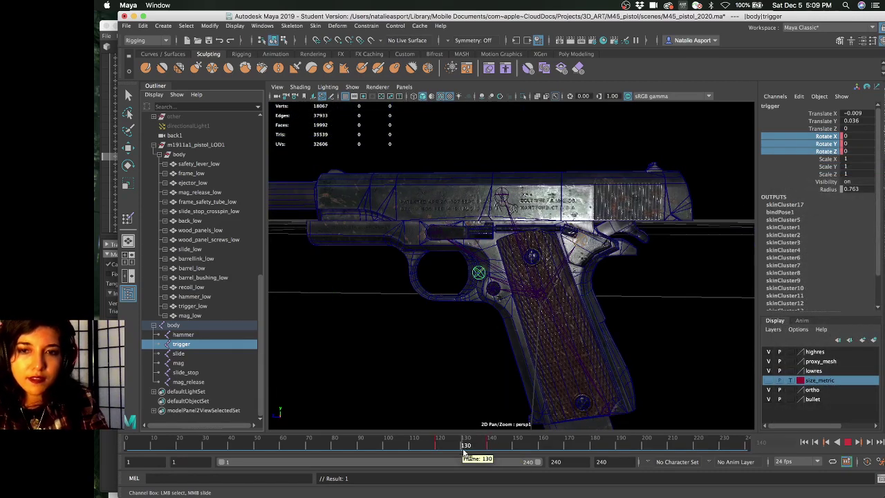
pyautogui.hotkey('alt', 'v')
pyautogui.keyDown('alt'); pyautogui.moveTo(434, 289); pyautogui.dragTo(435, 293); pyautogui.keyUp('alt')
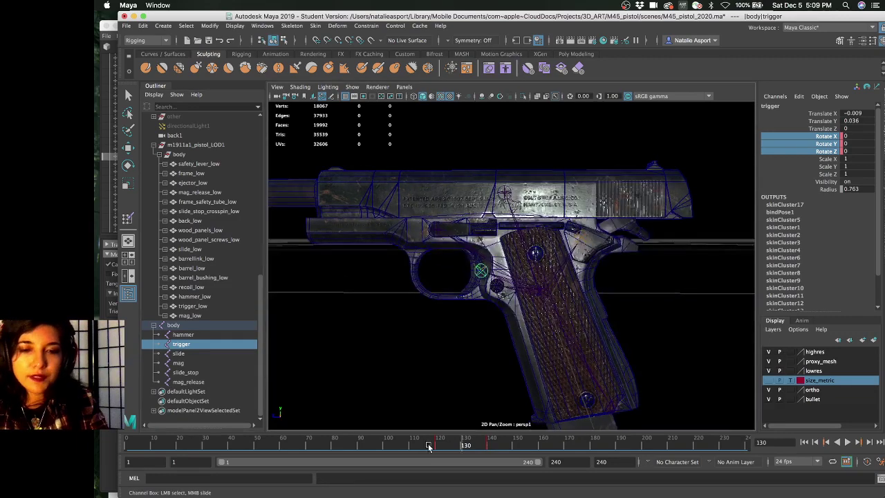
pyautogui.click(197, 334)
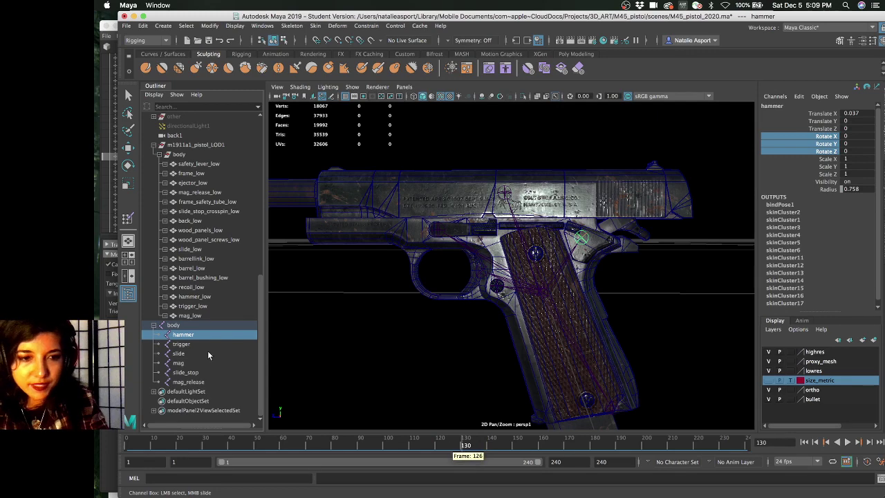
pyautogui.click(205, 344)
pyautogui.click(205, 334)
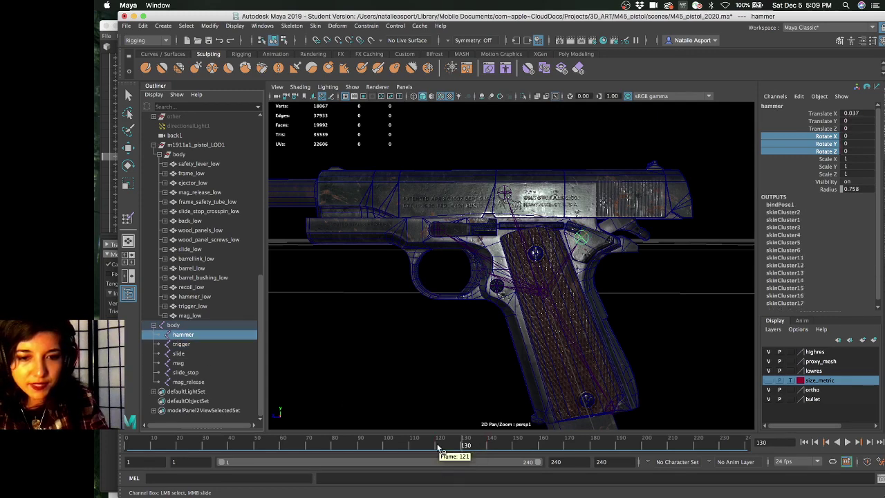
pyautogui.click(437, 446)
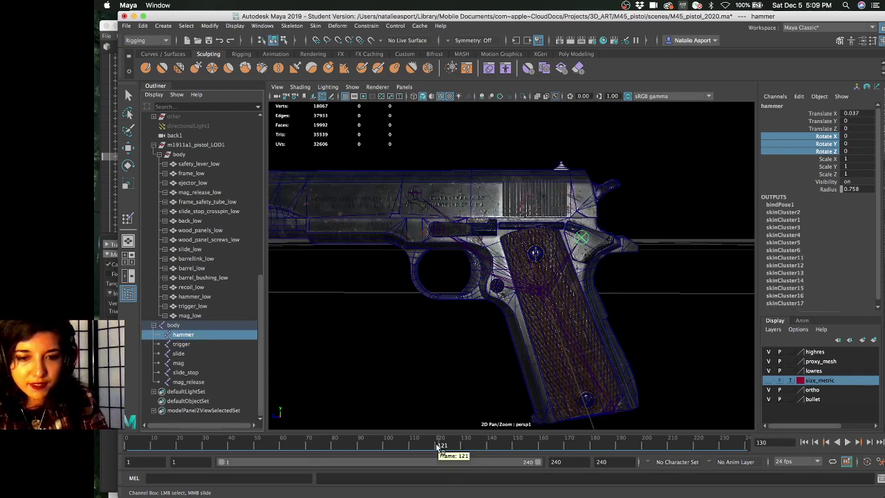
pyautogui.rightClick(828, 145)
pyautogui.click(835, 162)
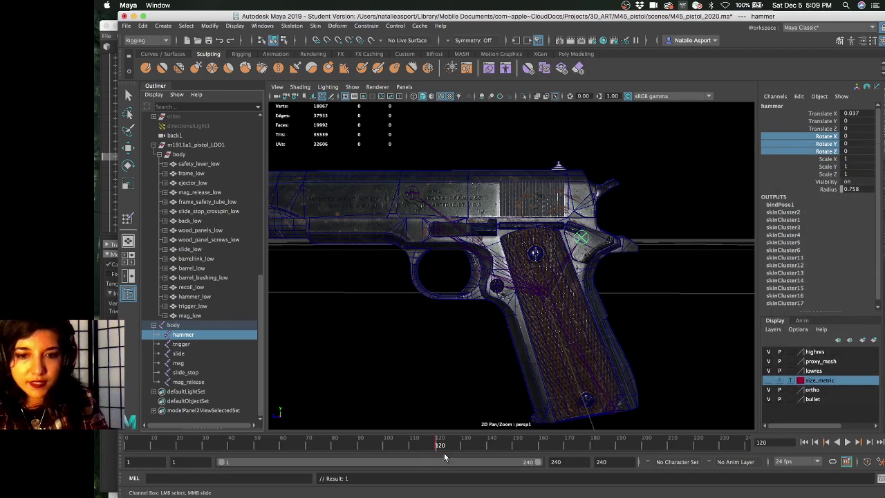
pyautogui.click(491, 445)
pyautogui.rightClick(811, 137)
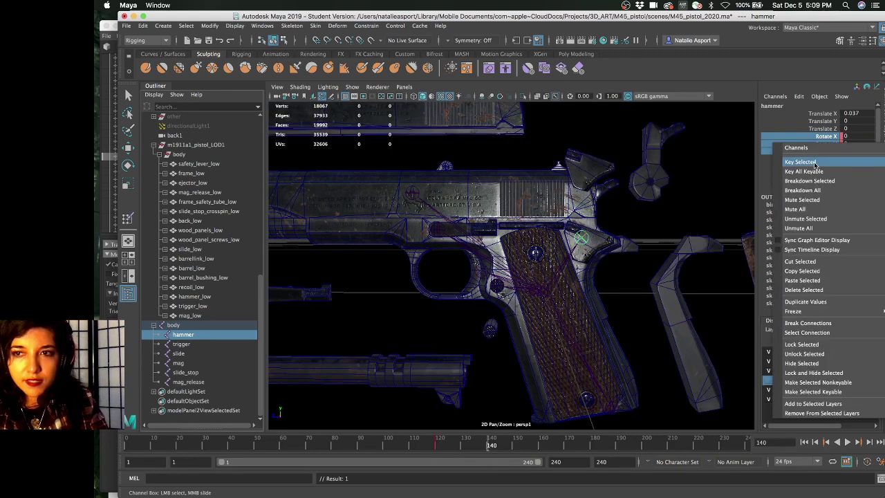
pyautogui.click(833, 162)
# At frame 130, isolate the m1911a1_pistol_LOD1 group and the body joint hierarchy in the viewport
pyautogui.moveTo(456, 444); pyautogui.dragTo(466, 446)
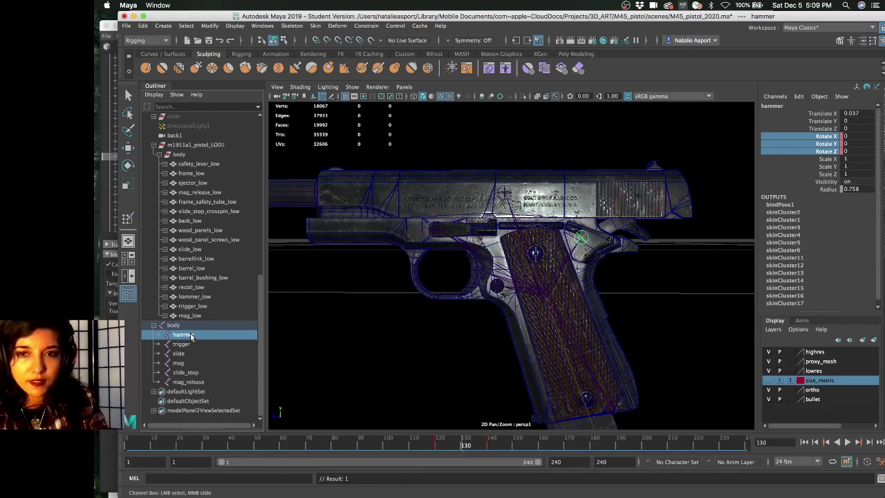
pyautogui.click(213, 146)
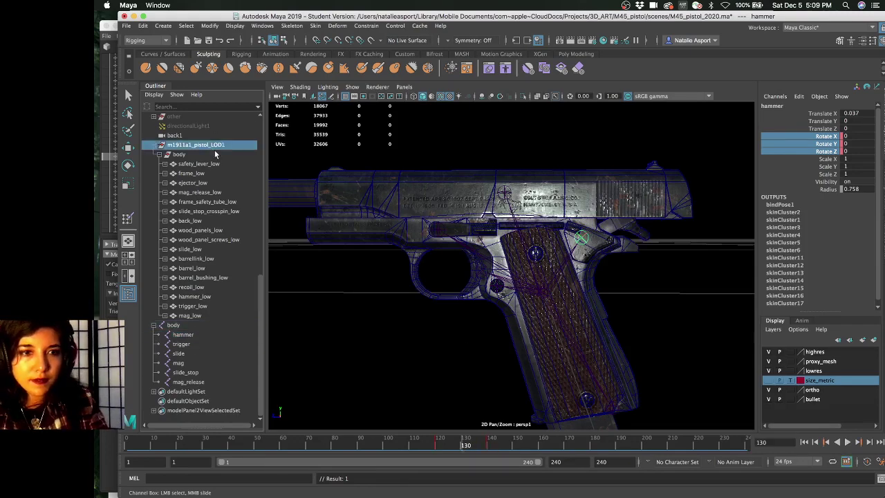
pyautogui.keyDown('super'); pyautogui.click(207, 325); pyautogui.keyUp('super')
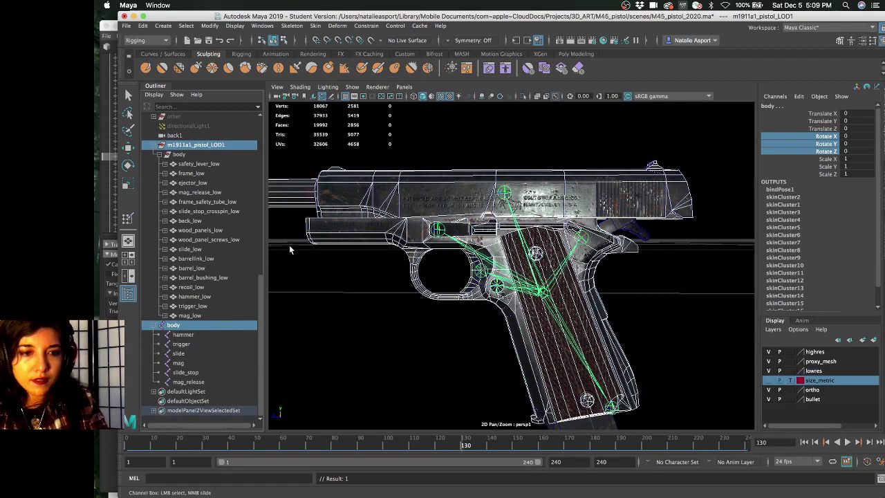
pyautogui.click(524, 96)
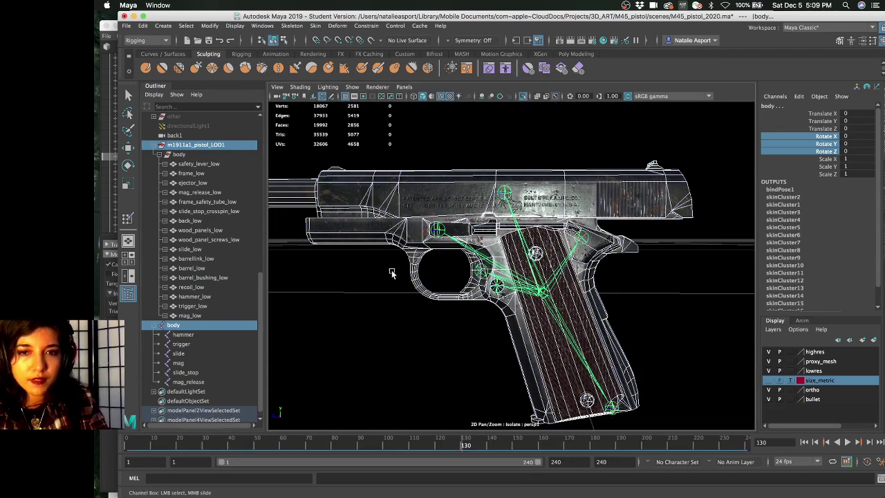
pyautogui.keyDown('alt'); pyautogui.moveTo(408, 279); pyautogui.dragTo(353, 303); pyautogui.keyUp('alt')
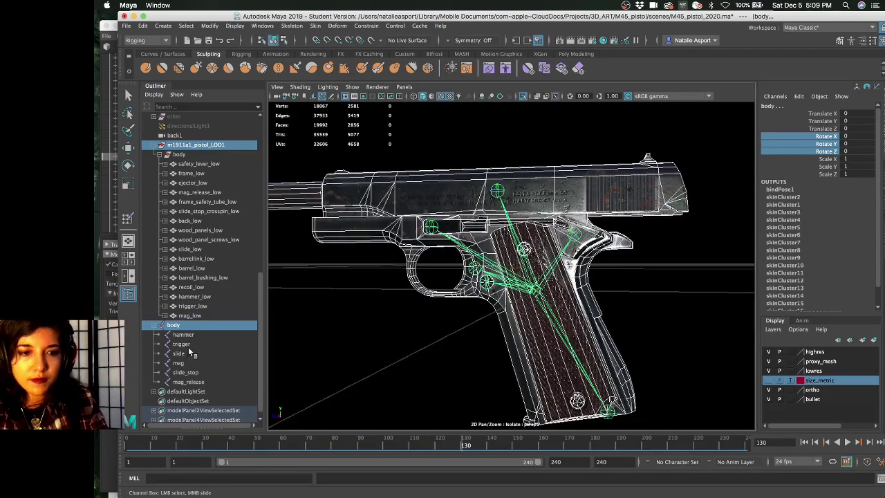
# Set the hammer joint's Rotate Z to -60 and key its Rotate X, Y and Z channels on frame 130
pyautogui.click(183, 335)
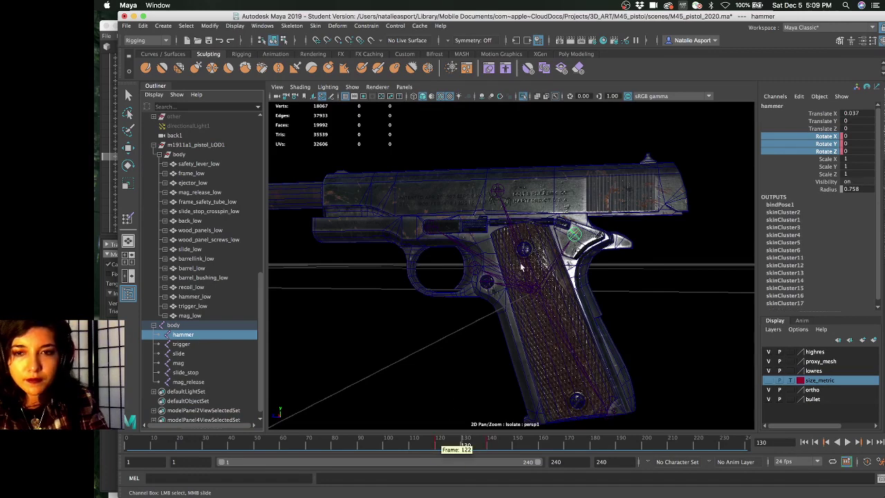
pyautogui.press('e')
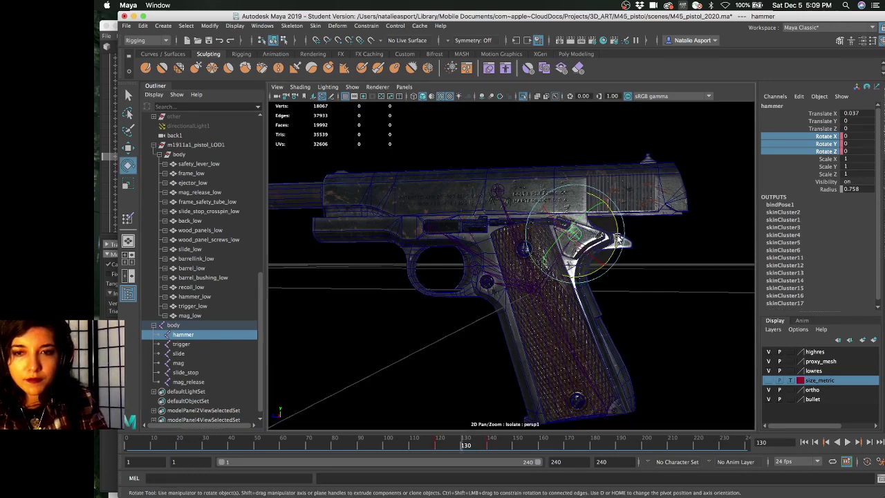
pyautogui.moveTo(620, 240)
pyautogui.mouseDown()
pyautogui.moveTo(615, 270)
pyautogui.moveTo(623, 229)
pyautogui.mouseUp()
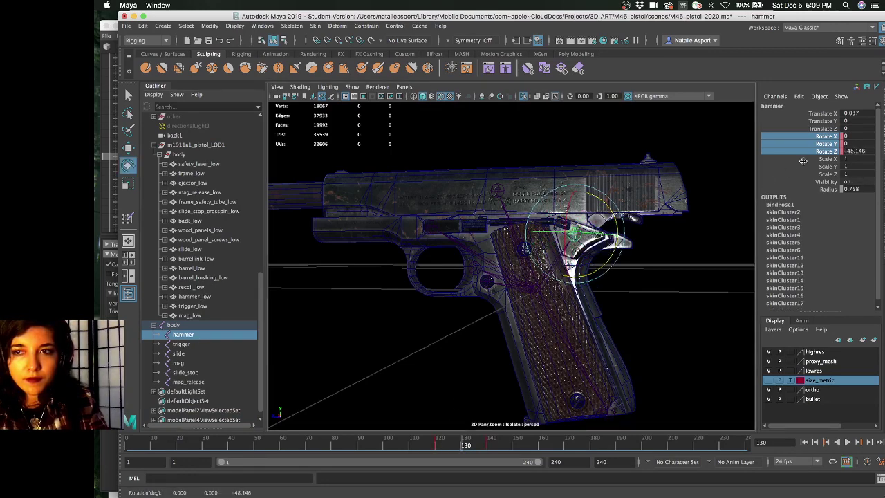
pyautogui.doubleClick(857, 151)
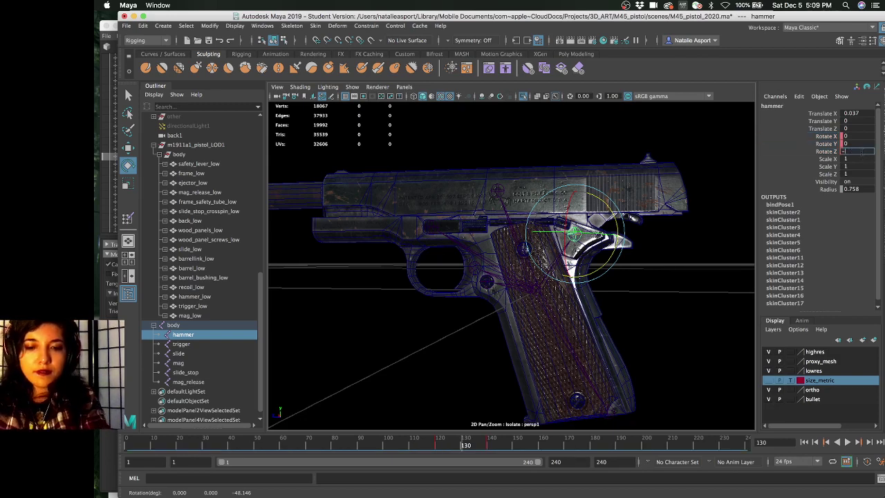
pyautogui.write('-60')
pyautogui.press('Return')
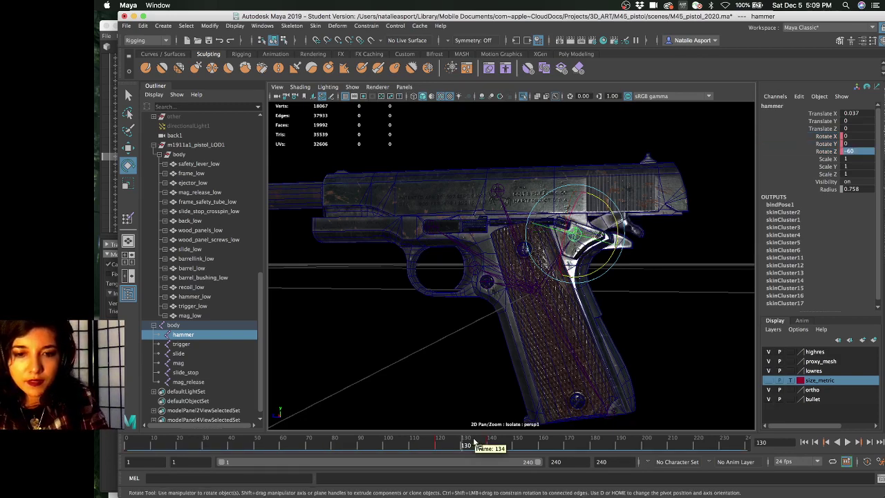
pyautogui.moveTo(826, 136); pyautogui.dragTo(825, 151)
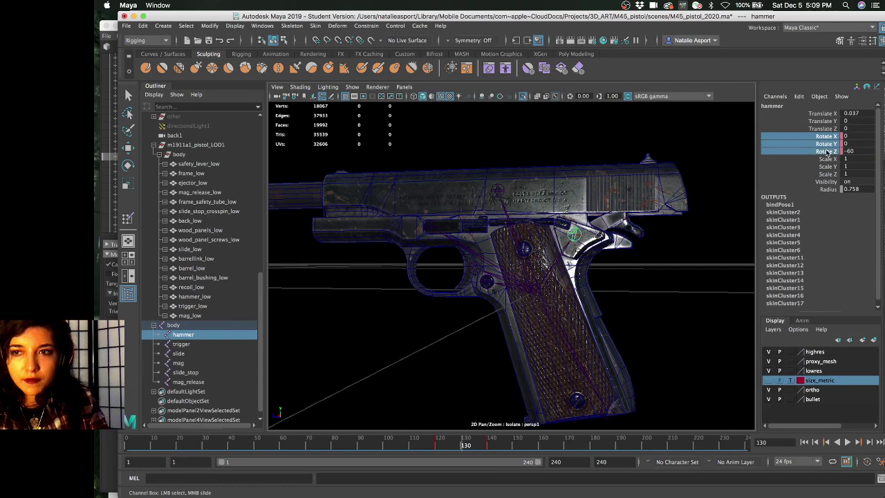
pyautogui.rightClick(826, 152)
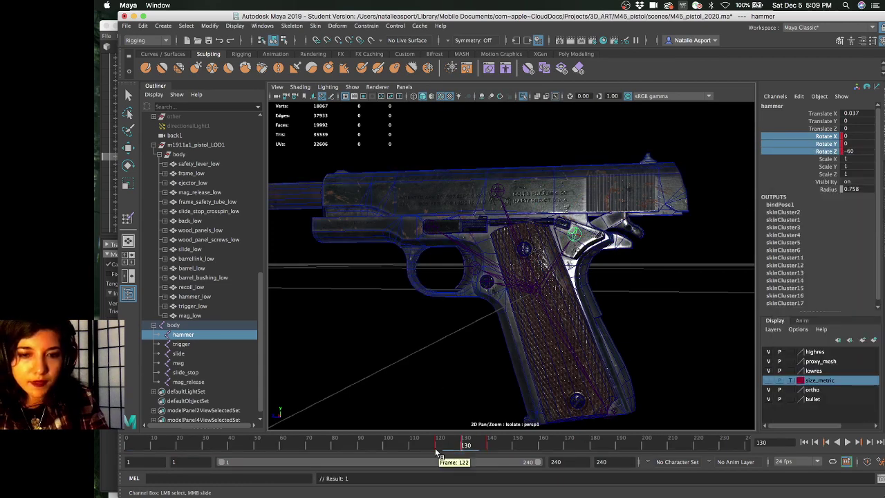
# Scrub and play the animation around frames 117 to 130, examining the hammer's motion against the slide from several angles
pyautogui.moveTo(437, 446)
pyautogui.mouseDown()
pyautogui.moveTo(419, 446)
pyautogui.moveTo(430, 445)
pyautogui.mouseUp()
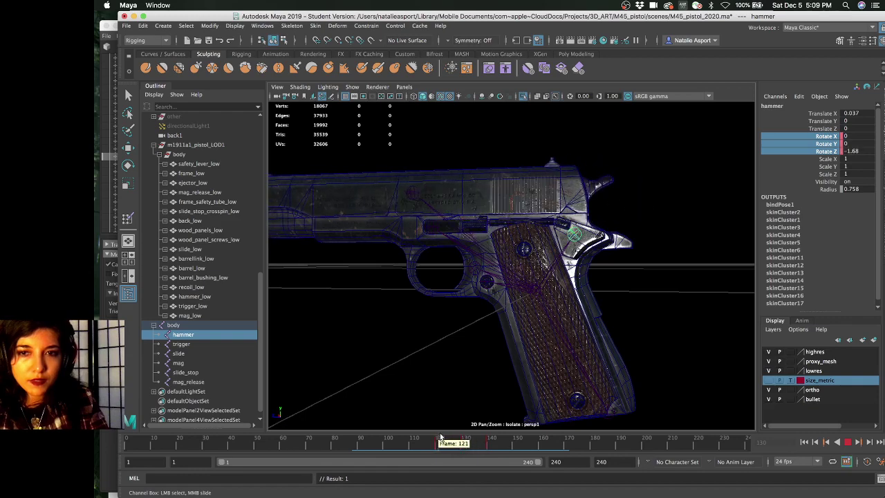
pyautogui.hotkey('alt', 'v')
pyautogui.keyDown('alt'); pyautogui.moveTo(492, 335); pyautogui.dragTo(470, 335); pyautogui.keyUp('alt')
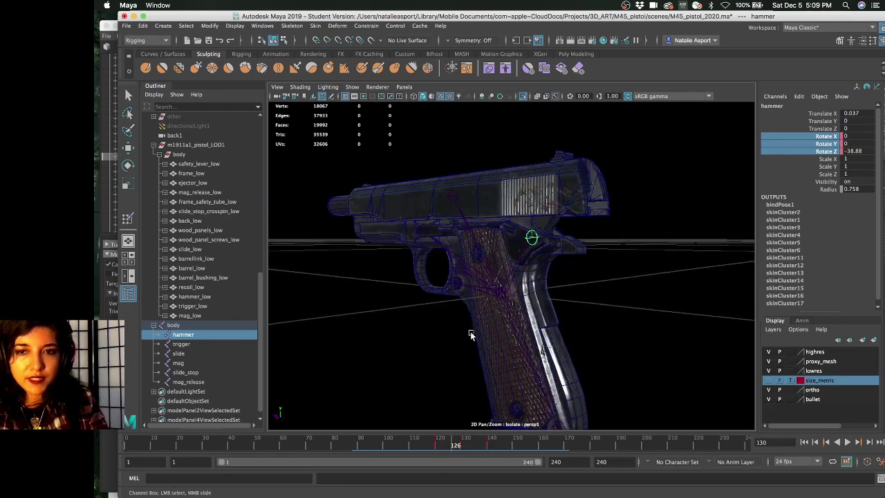
pyautogui.hotkey('alt', 'v')
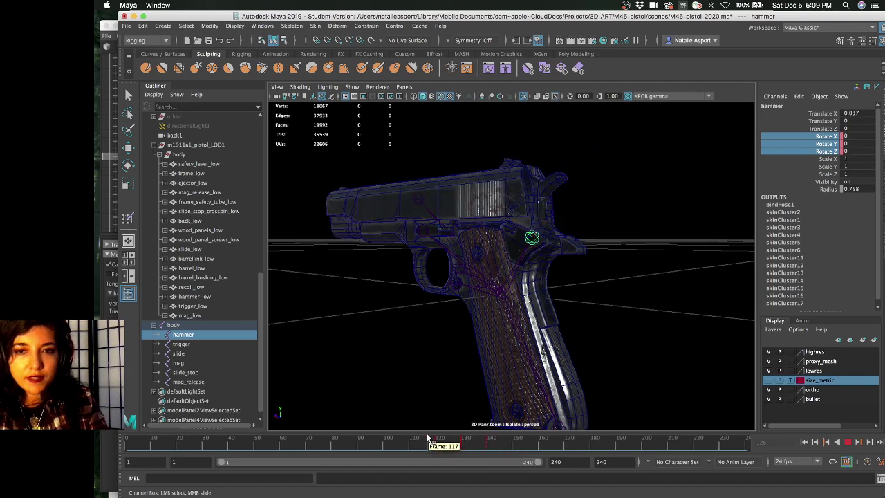
pyautogui.keyDown('alt'); pyautogui.moveTo(465, 331); pyautogui.dragTo(503, 319); pyautogui.keyUp('alt')
pyautogui.scroll(3, 462, 278)
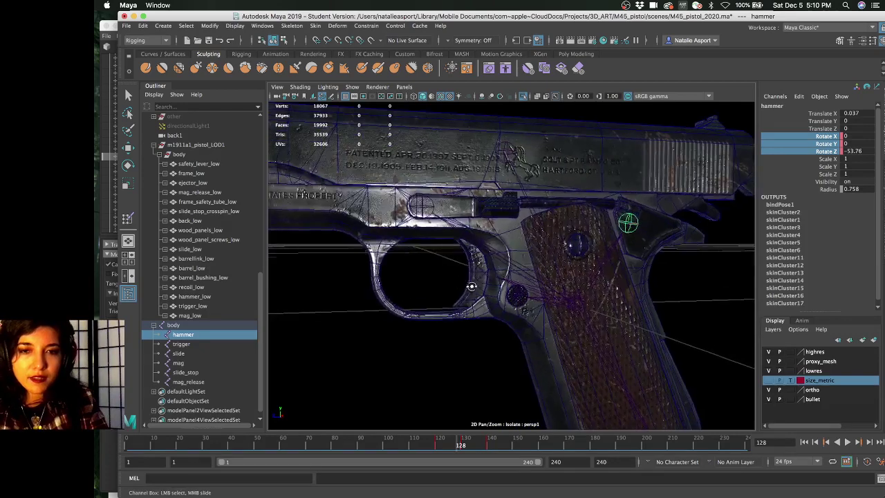
pyautogui.click(435, 446)
pyautogui.moveTo(433, 443); pyautogui.dragTo(437, 445)
# Delete the trigger joint's keys on the Rotate X, Y and Z channels
pyautogui.click(195, 344)
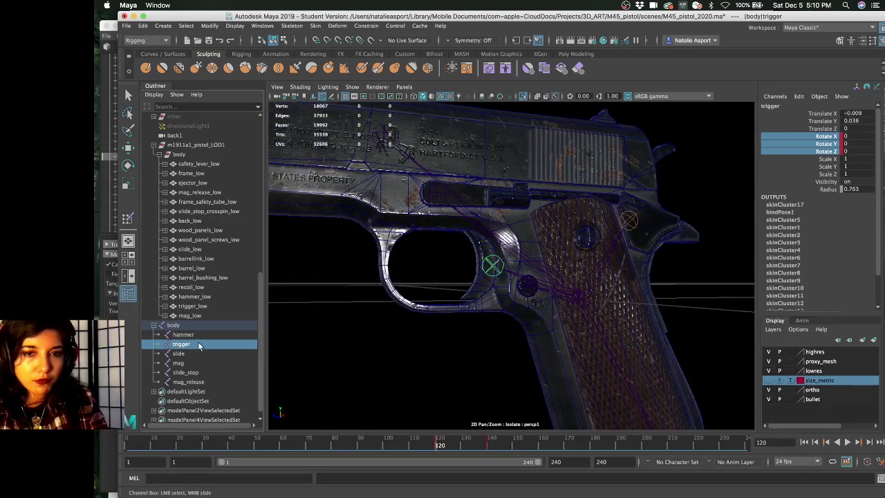
pyautogui.moveTo(440, 446); pyautogui.dragTo(466, 450)
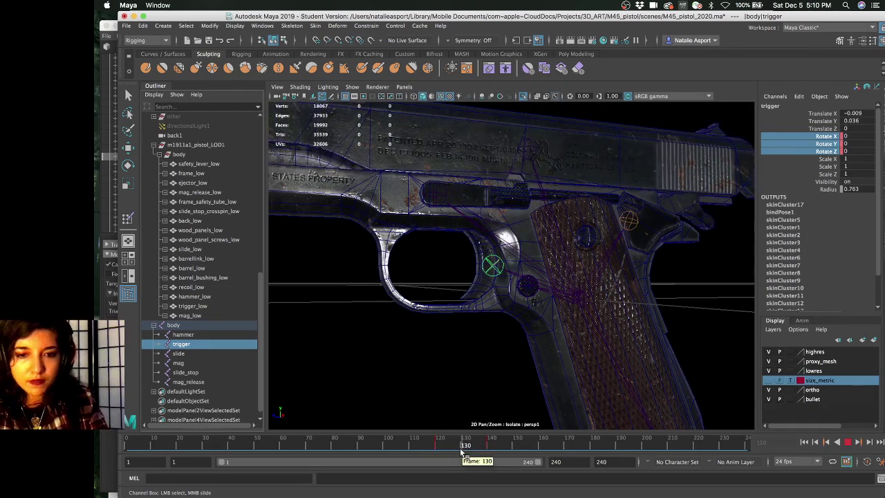
pyautogui.press('w')
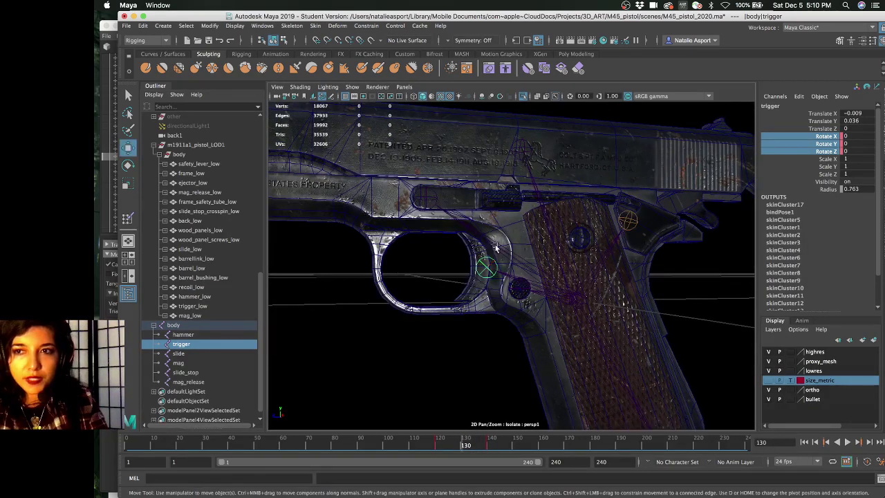
pyautogui.click(440, 446)
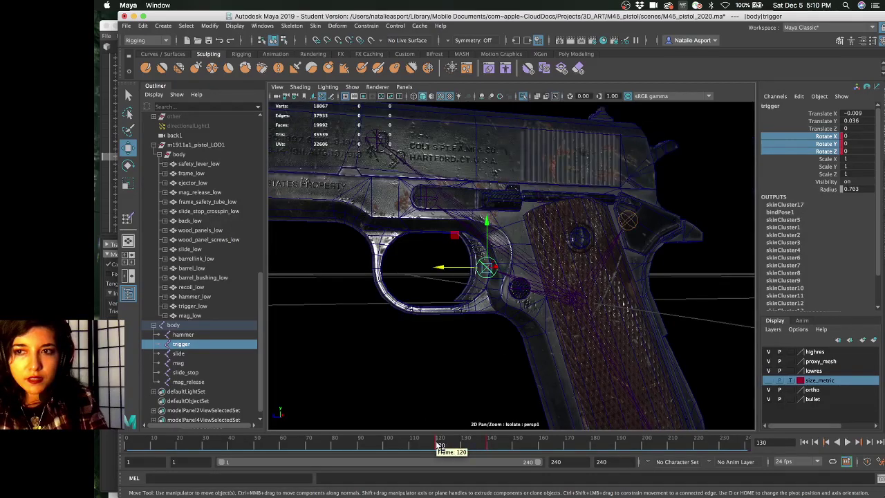
pyautogui.rightClick(811, 144)
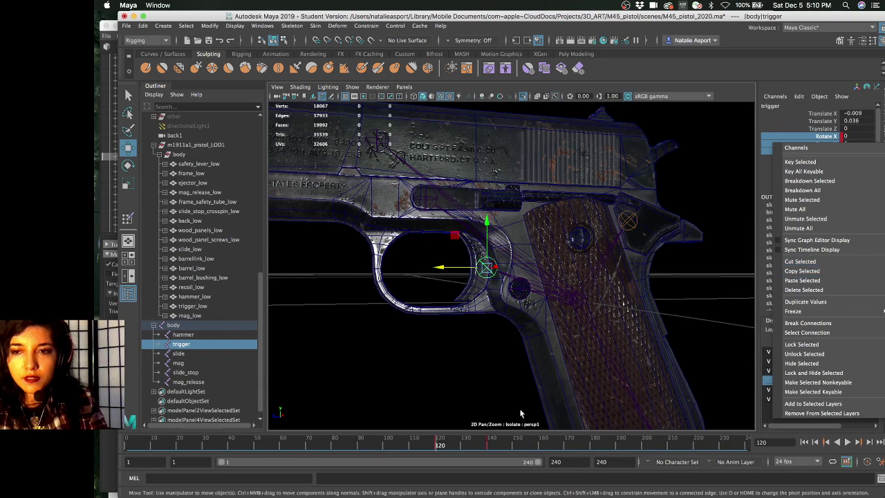
pyautogui.click(789, 293)
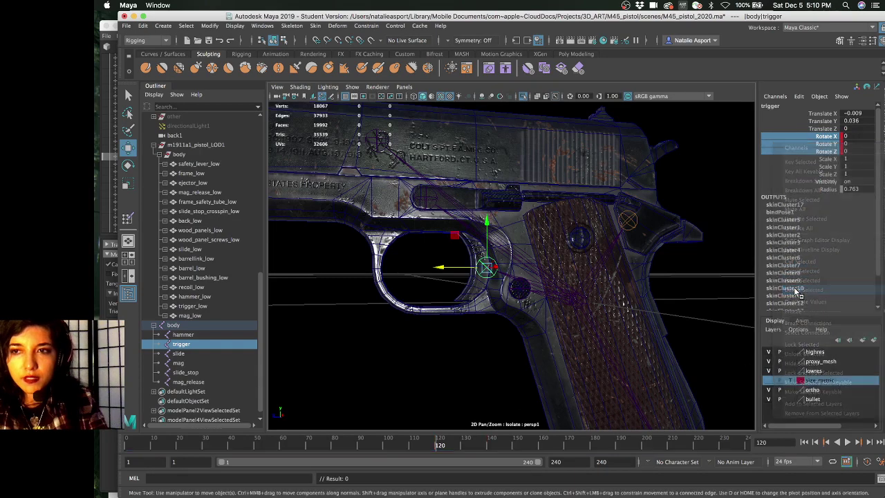
pyautogui.click(489, 448)
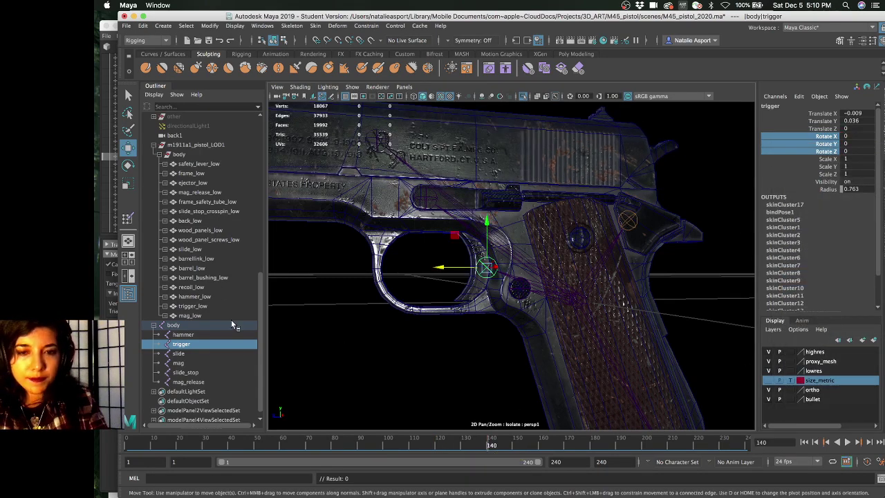
# Try deleting the hammer joint's rotation keys between frames 119 and 143
pyautogui.click(470, 291)
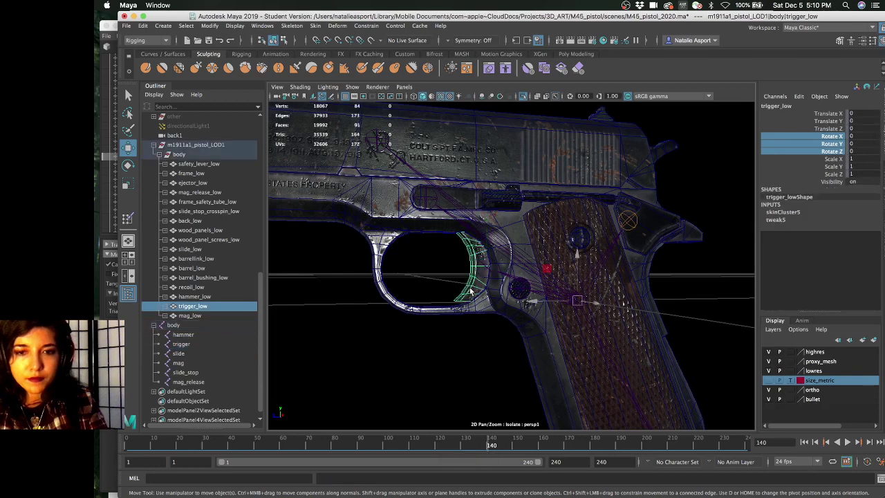
pyautogui.click(205, 335)
pyautogui.click(205, 344)
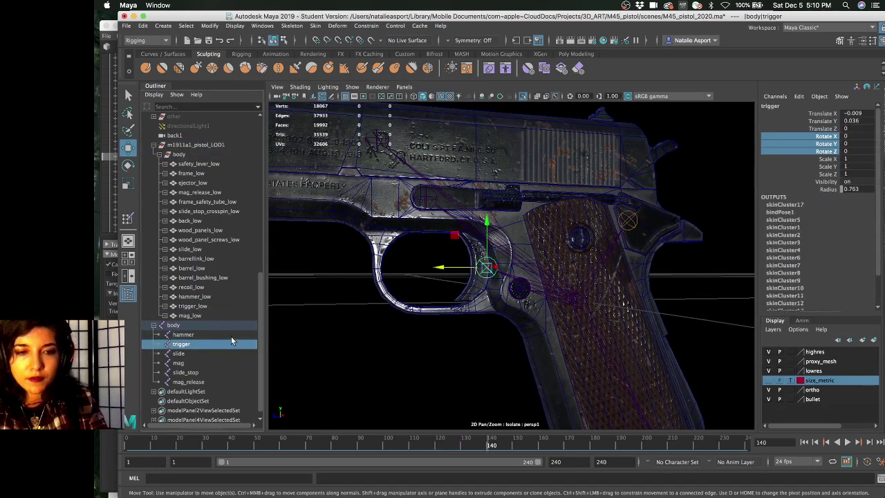
pyautogui.press('z')
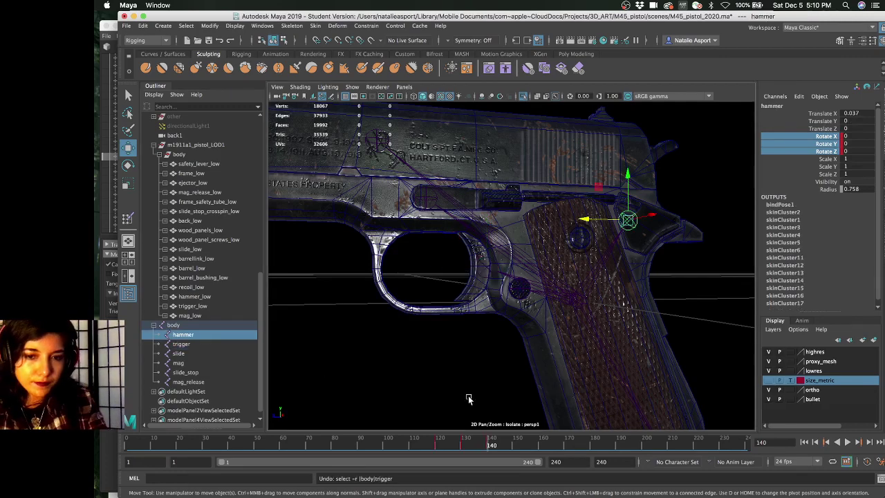
pyautogui.keyDown('shift'); pyautogui.moveTo(434, 446); pyautogui.dragTo(482, 448); pyautogui.keyUp('shift')
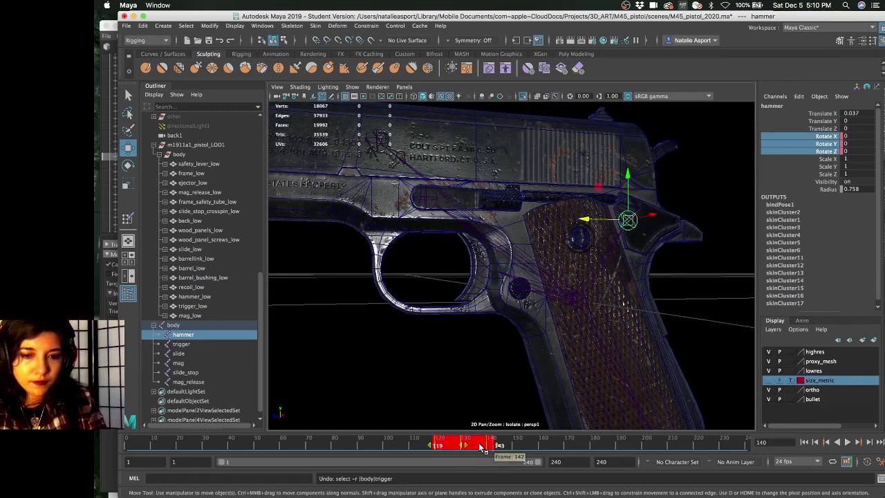
pyautogui.rightClick(482, 448)
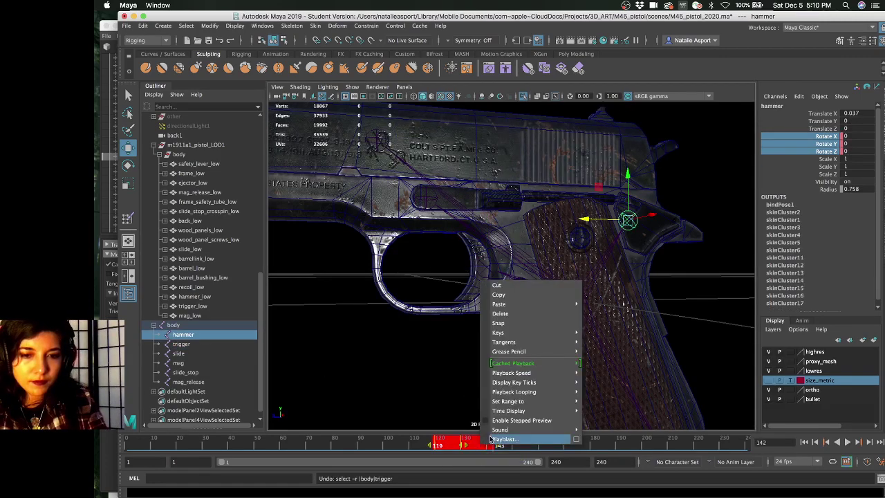
pyautogui.click(506, 314)
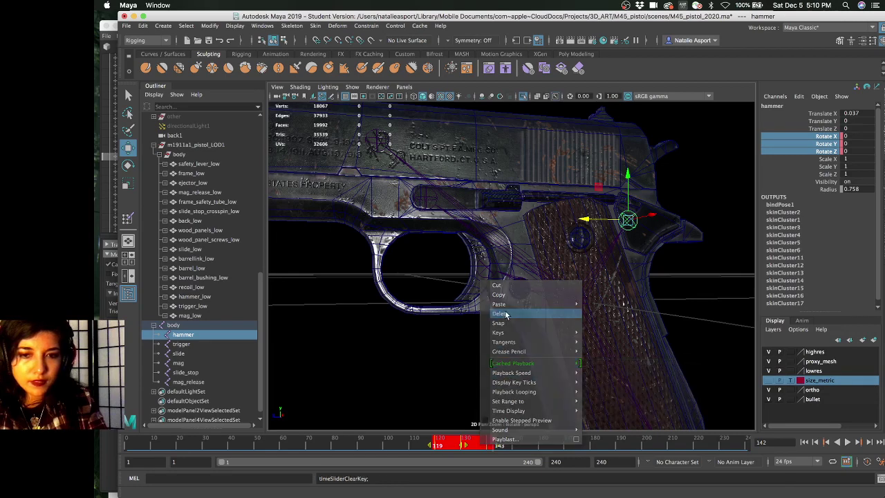
# Undo the deletion of the hammer joint's keys
pyautogui.click(435, 446)
pyautogui.keyDown('alt'); pyautogui.moveTo(494, 246); pyautogui.dragTo(488, 246); pyautogui.keyUp('alt')
pyautogui.press('super+z')
pyautogui.press('super+z')
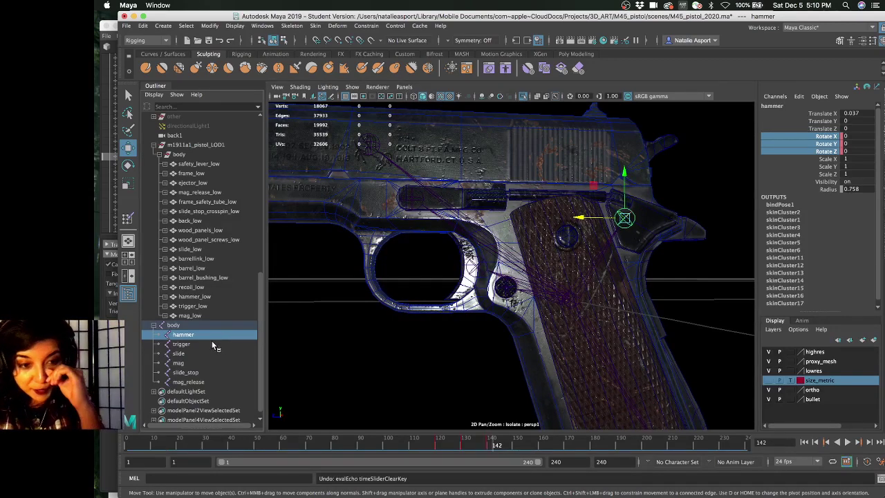
# Key the trigger joint's Translate X, Y and Z channels on frame 120
pyautogui.click(212, 344)
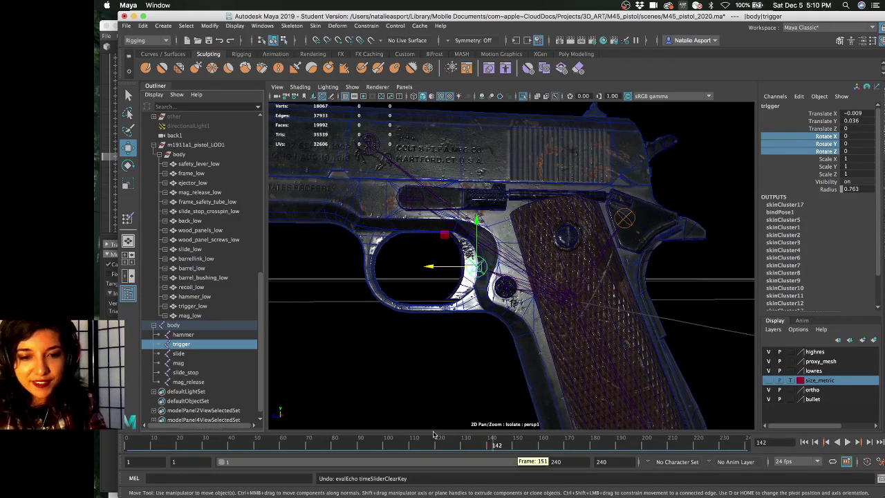
pyautogui.keyDown('alt'); pyautogui.moveTo(473, 359); pyautogui.dragTo(473, 353); pyautogui.keyUp('alt')
pyautogui.moveTo(444, 445); pyautogui.dragTo(440, 447)
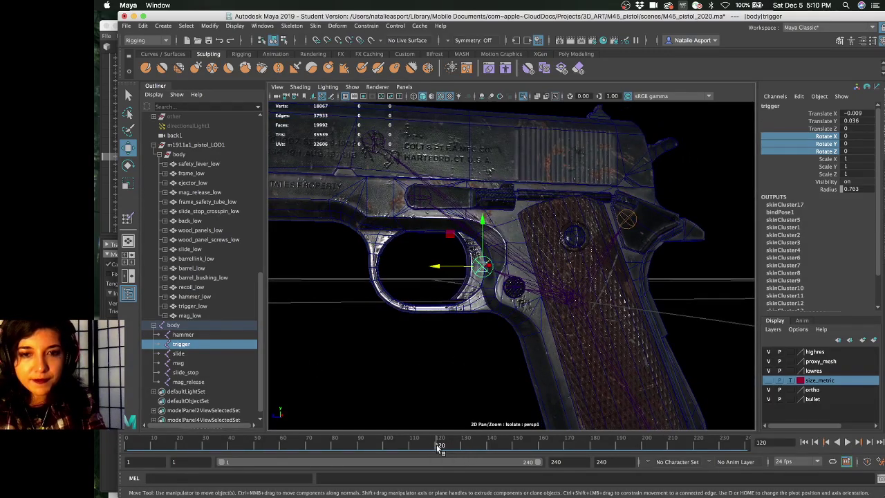
pyautogui.moveTo(823, 113); pyautogui.dragTo(823, 128)
pyautogui.rightClick(823, 129)
pyautogui.click(818, 149)
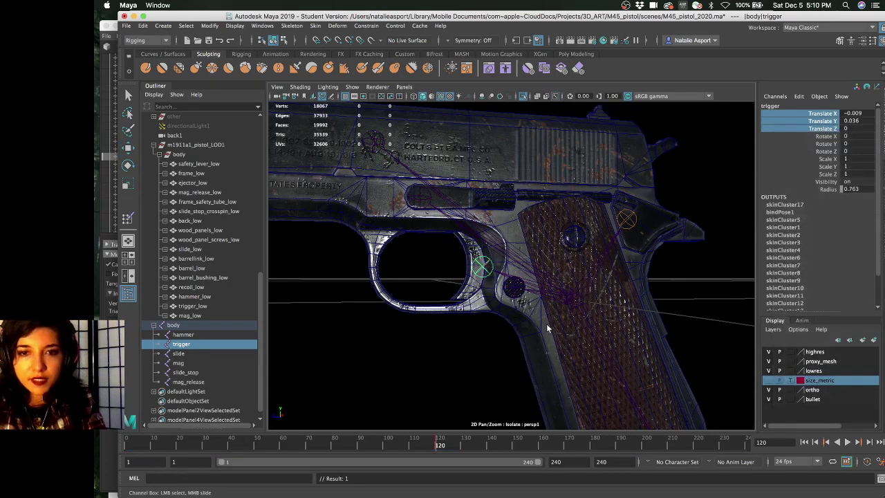
# Set matching keys on the trigger joint's Translate X, Y and Z channels at frame 140
pyautogui.hotkey('alt', 'v')
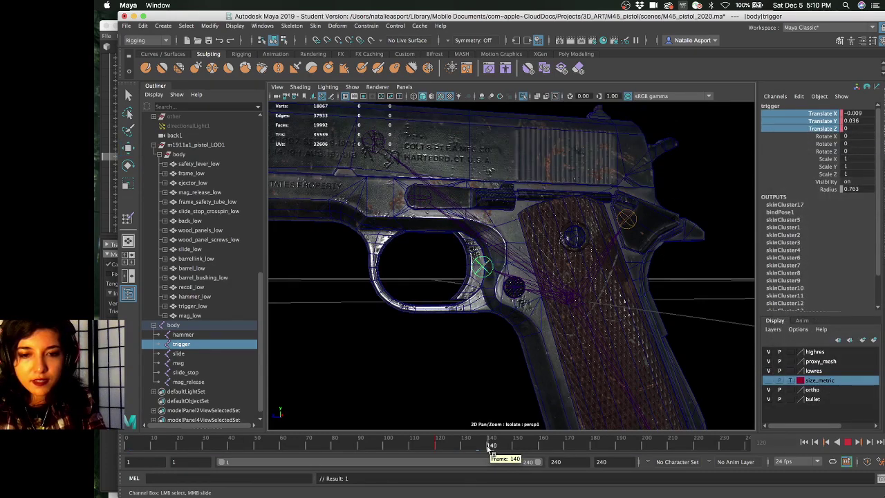
pyautogui.click(489, 448)
pyautogui.rightClick(809, 128)
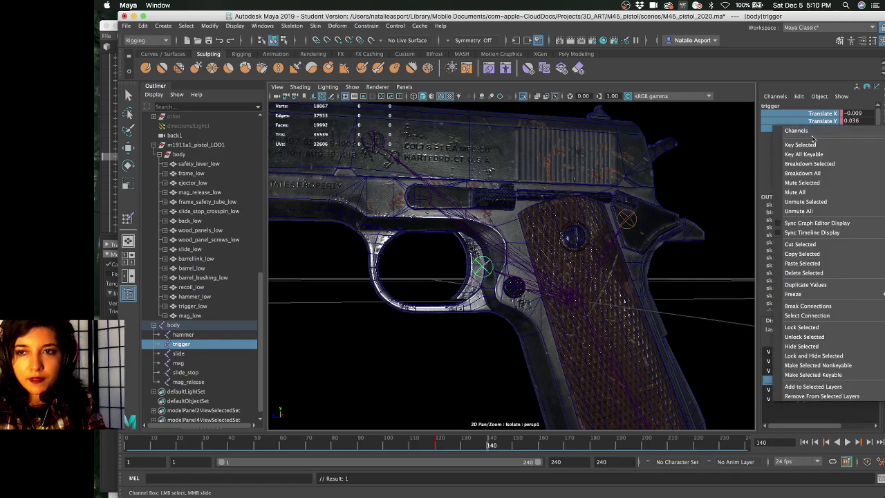
pyautogui.click(810, 145)
# At frame 130, move the trigger joint back toward the grip to Translate X -0.008 and Y 0.033, and key its translate channels
pyautogui.hotkey('alt', 'v')
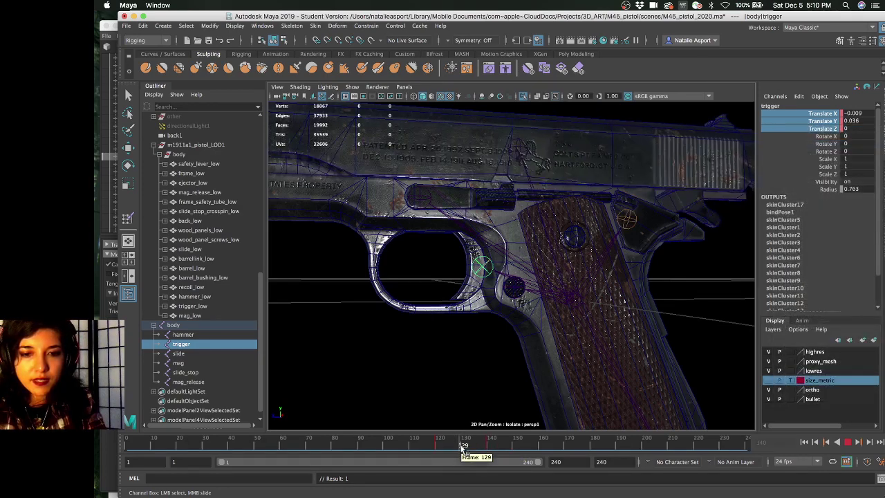
pyautogui.click(461, 448)
pyautogui.press('w')
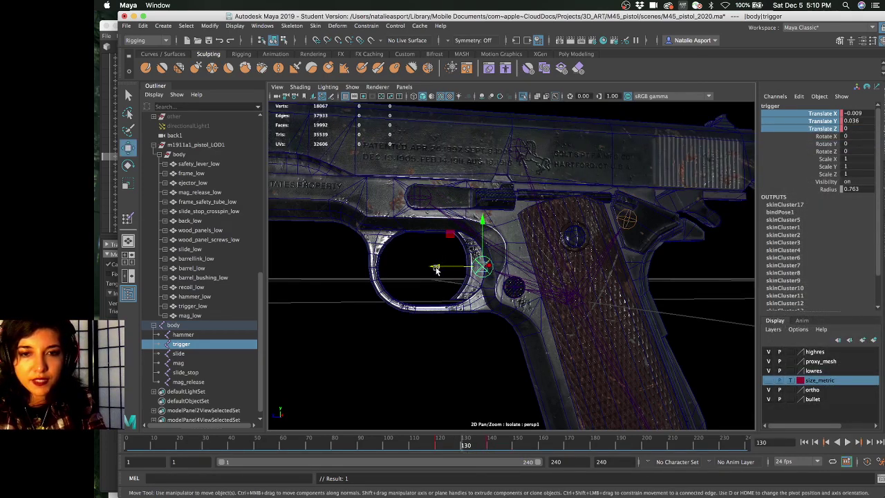
pyautogui.moveTo(435, 269); pyautogui.dragTo(442, 271, button='middle')
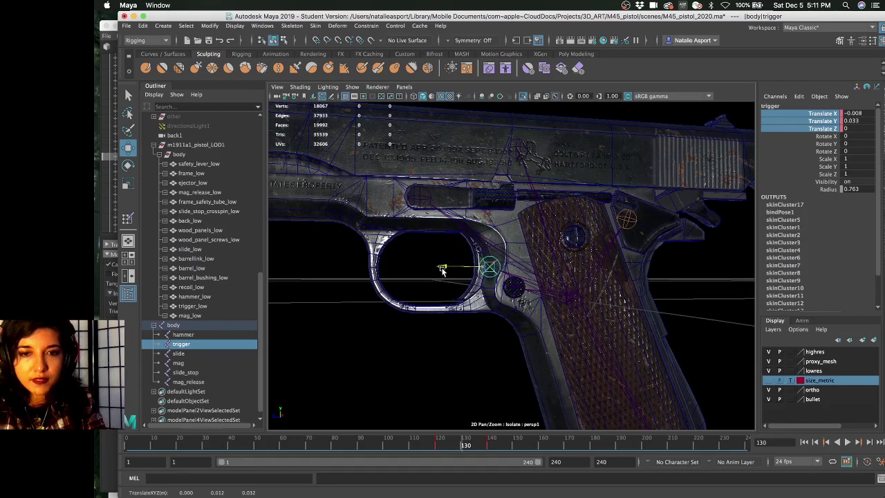
pyautogui.keyDown('alt'); pyautogui.moveTo(443, 271); pyautogui.dragTo(471, 271); pyautogui.keyUp('alt')
pyautogui.keyDown('alt'); pyautogui.moveTo(530, 304); pyautogui.dragTo(559, 307); pyautogui.keyUp('alt')
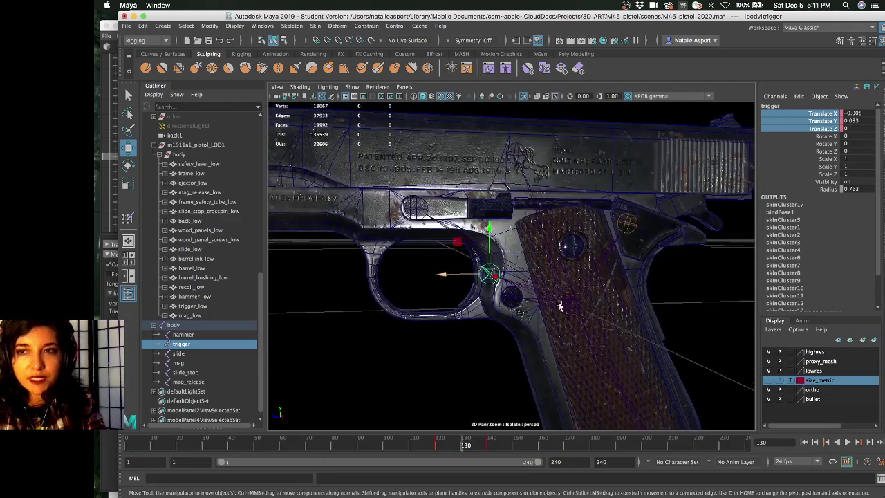
pyautogui.rightClick(784, 114)
pyautogui.click(800, 135)
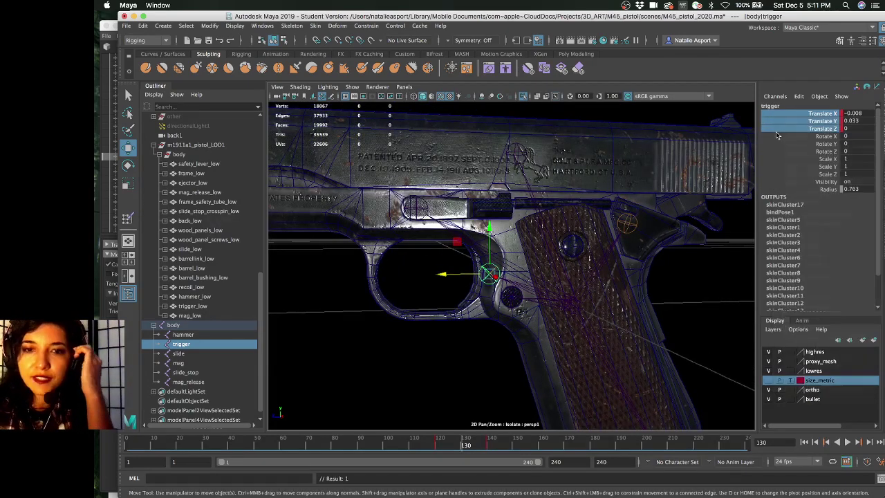
# Scrub the animation around frames 118 to 130, examining the trigger's motion together with the slide and hammer
pyautogui.moveTo(462, 446); pyautogui.dragTo(429, 444)
pyautogui.scroll(-3, 525, 321)
pyautogui.keyDown('alt'); pyautogui.moveTo(525, 322); pyautogui.dragTo(515, 351); pyautogui.keyUp('alt')
pyautogui.click(450, 446)
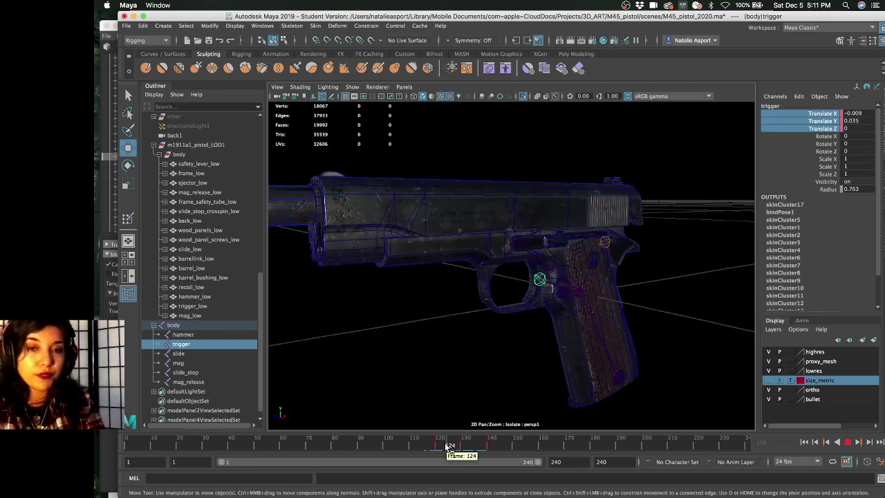
pyautogui.moveTo(449, 446)
pyautogui.mouseDown()
pyautogui.moveTo(415, 447)
pyautogui.moveTo(435, 448)
pyautogui.mouseUp()
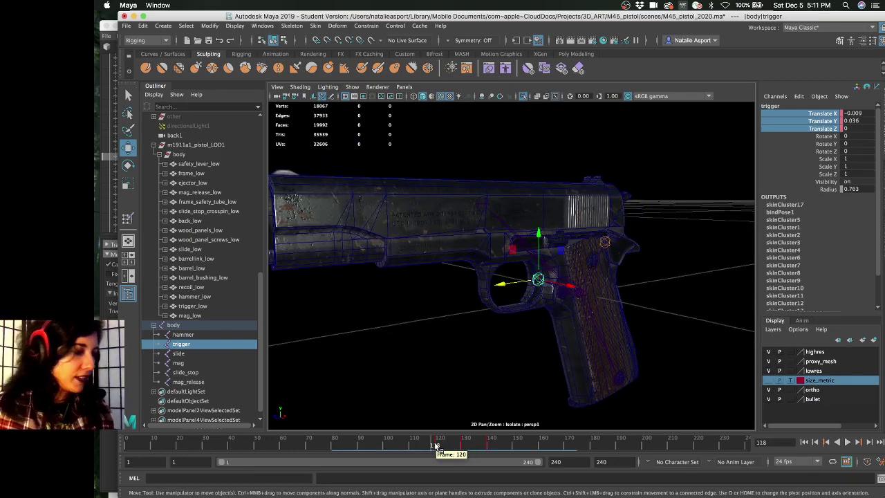
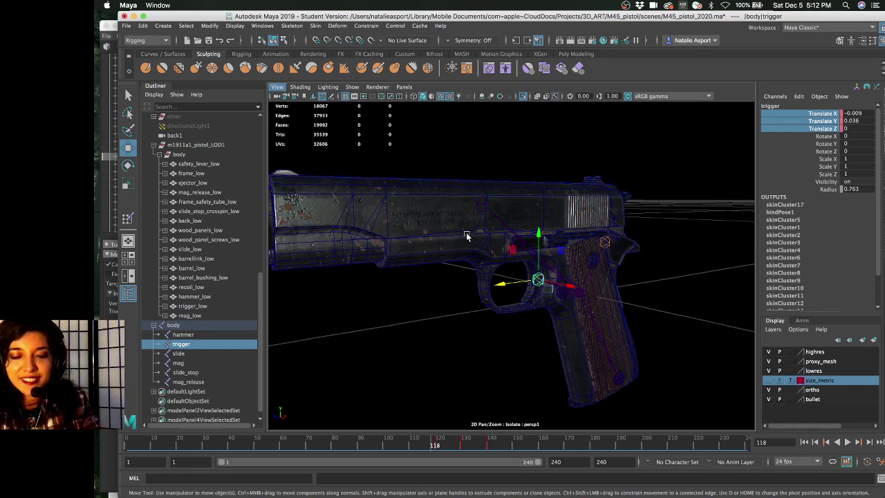
# Play the pistol's firing animation from frame 6 and check how the slide and trigger move
pyautogui.keyDown('alt'); pyautogui.moveTo(468, 233); pyautogui.dragTo(514, 312); pyautogui.keyUp('alt')
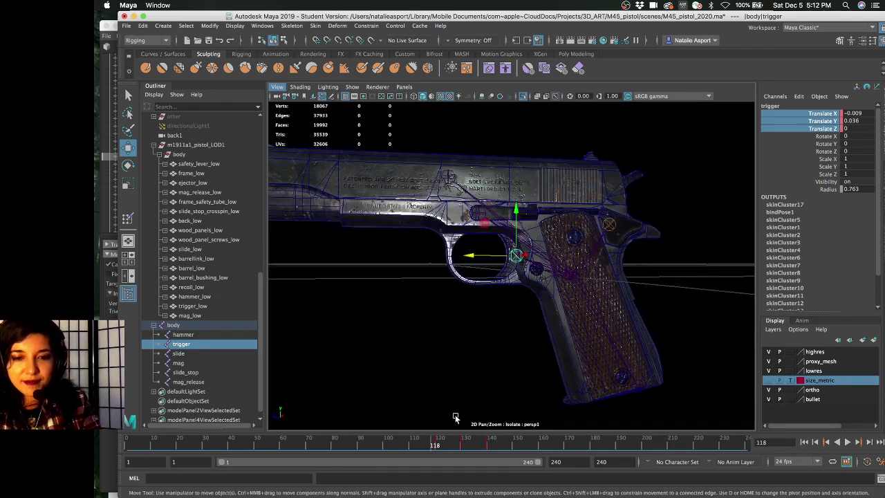
pyautogui.hotkey('alt', 'v')
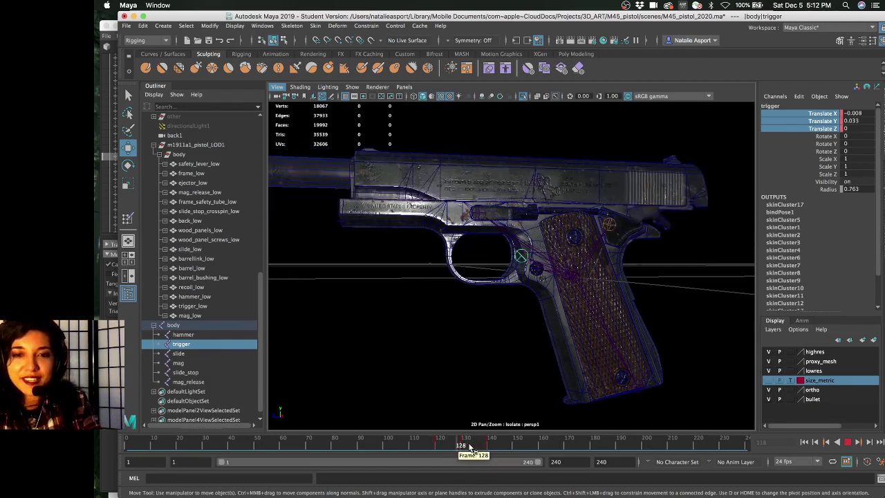
pyautogui.hotkey('alt', 'v')
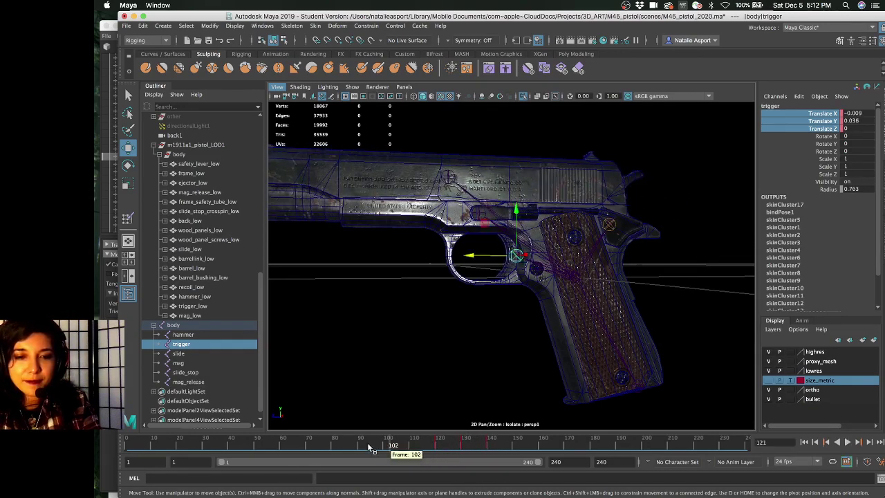
pyautogui.moveTo(371, 448); pyautogui.dragTo(143, 446)
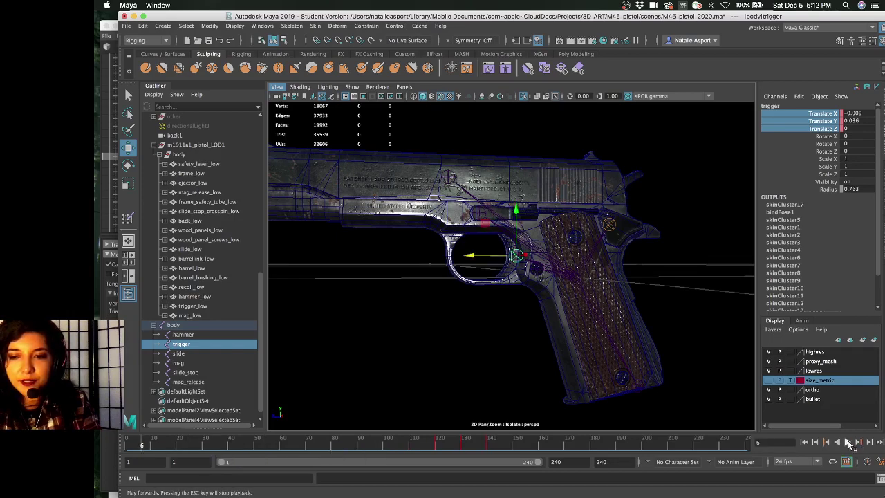
pyautogui.click(850, 443)
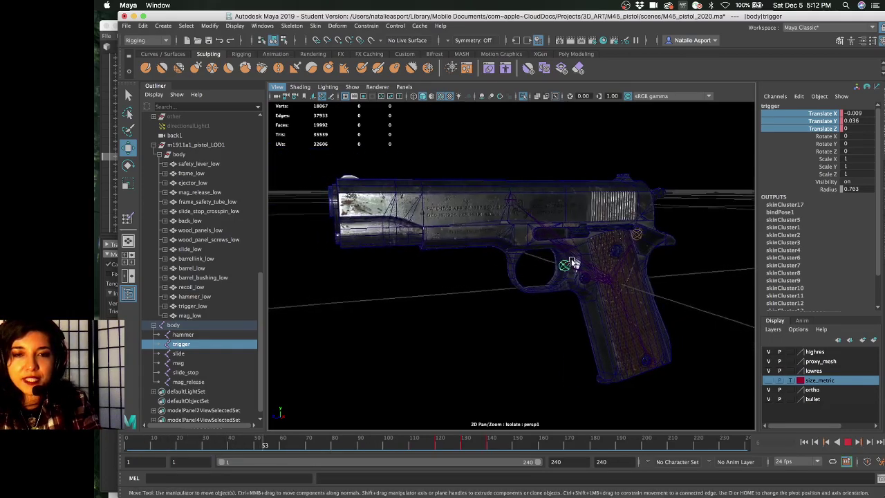
pyautogui.keyDown('alt'); pyautogui.moveTo(571, 262); pyautogui.dragTo(578, 261); pyautogui.keyUp('alt')
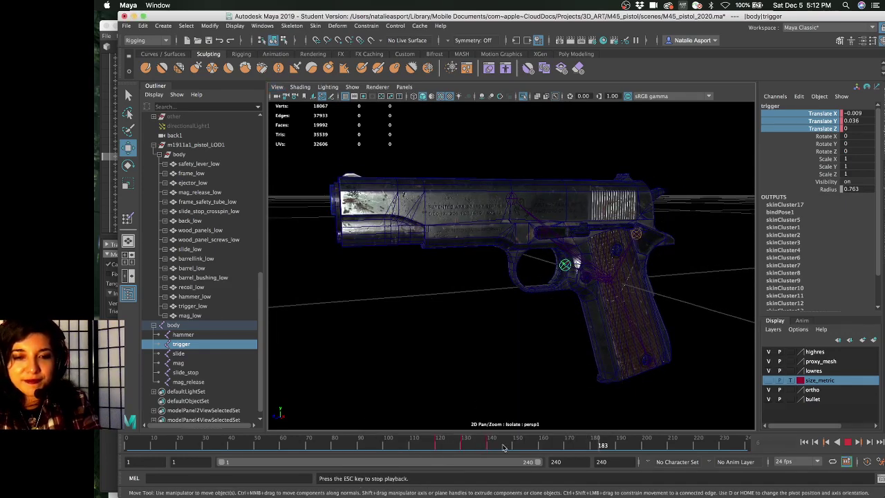
pyautogui.click(847, 442)
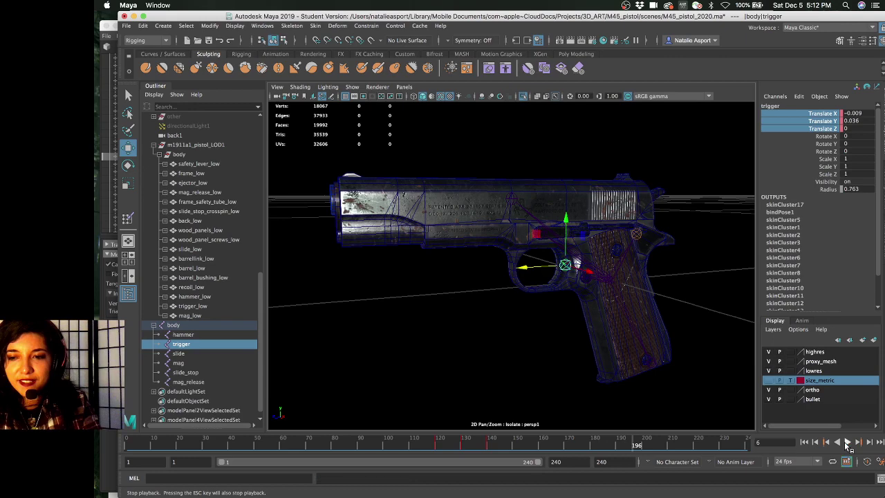
# Replay the firing section from frame 109 to check the slide's recoil timing
pyautogui.click(436, 450)
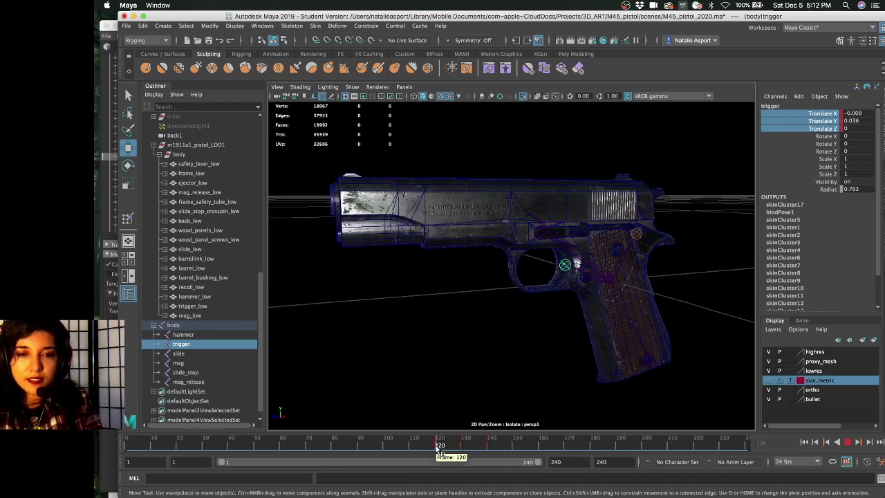
pyautogui.moveTo(437, 448)
pyautogui.mouseDown()
pyautogui.moveTo(470, 446)
pyautogui.moveTo(415, 446)
pyautogui.mouseUp()
pyautogui.click(849, 444)
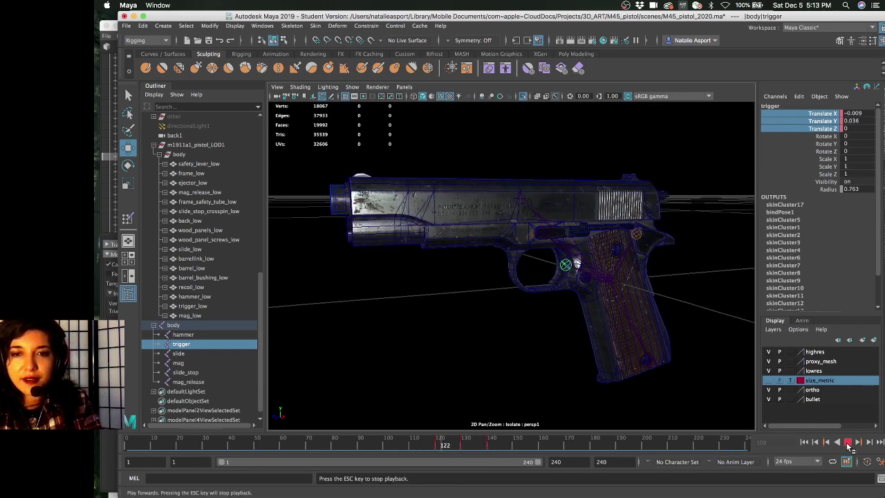
pyautogui.click(849, 444)
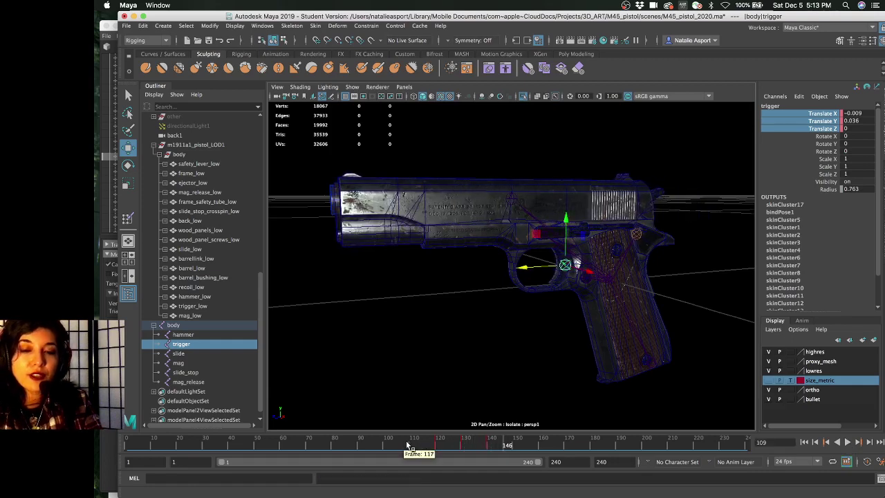
# Save the animated pistol scene and return to the Move tool
pyautogui.keyDown('alt'); pyautogui.moveTo(406, 251); pyautogui.dragTo(429, 277); pyautogui.keyUp('alt')
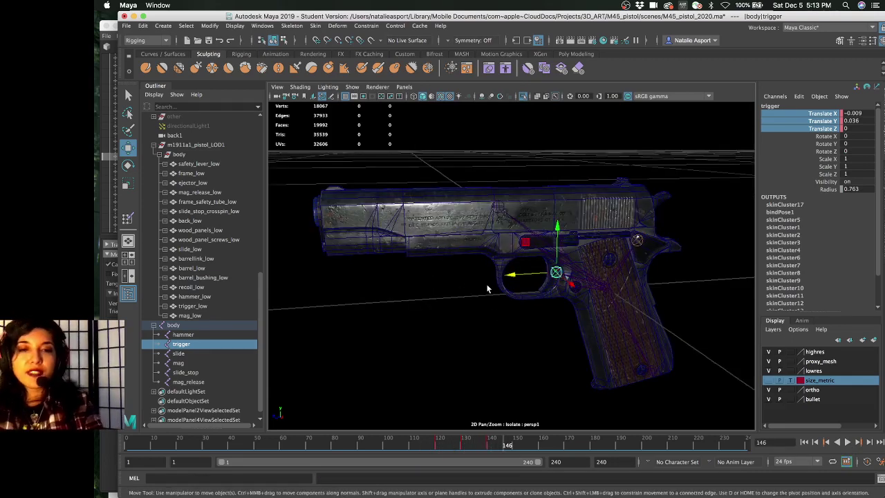
pyautogui.press('super+s')
pyautogui.click(467, 272)
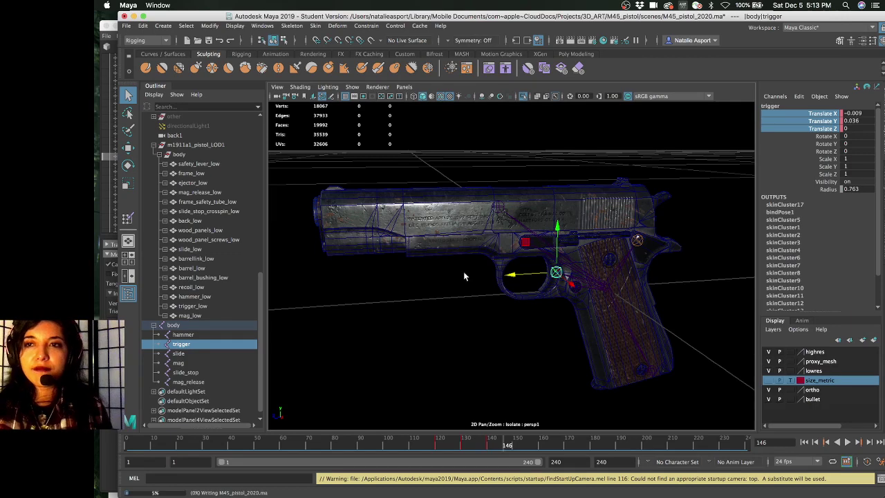
pyautogui.press('w')
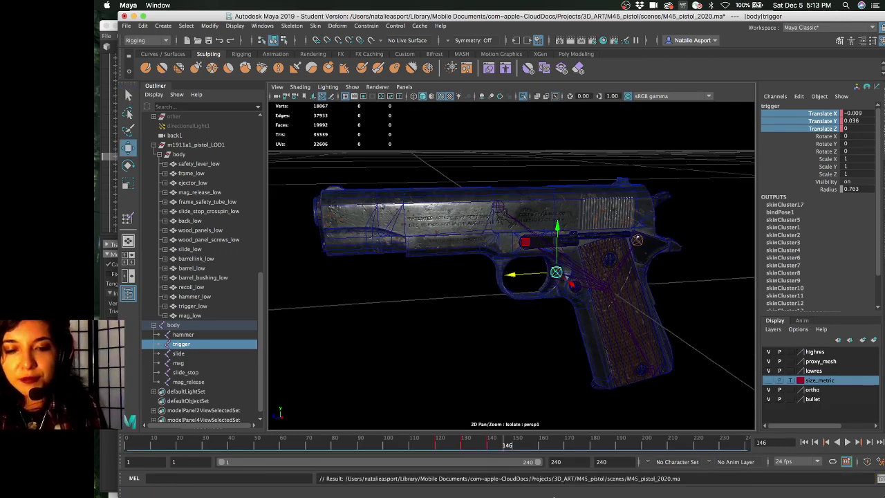
# Deselect the trigger joint and set the current time to frame 139
pyautogui.moveTo(548, 487)
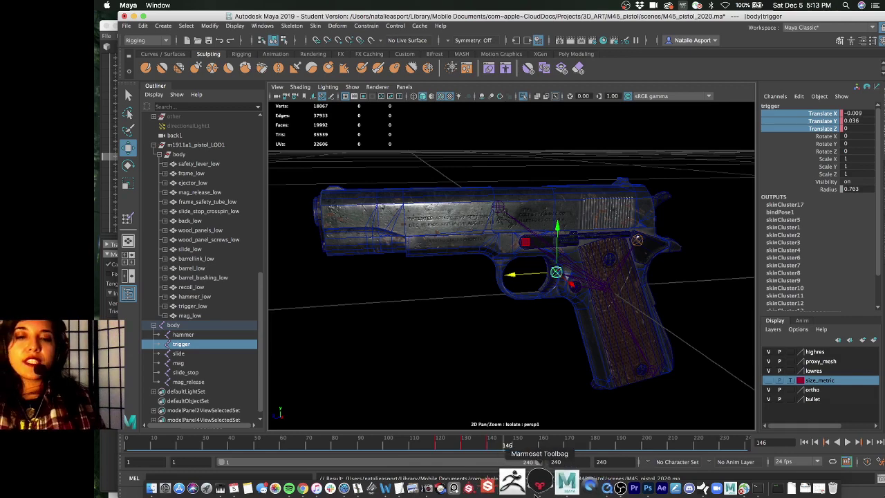
pyautogui.click(484, 331)
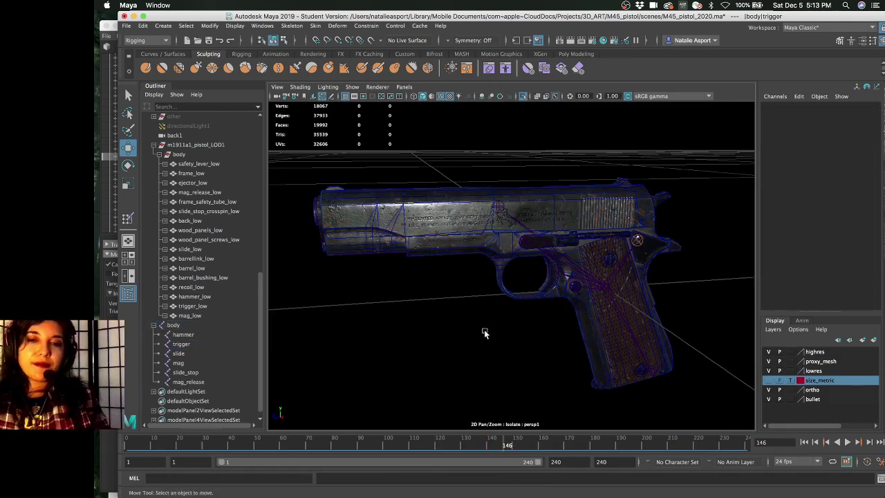
pyautogui.keyDown('alt'); pyautogui.moveTo(484, 332); pyautogui.dragTo(505, 335); pyautogui.keyUp('alt')
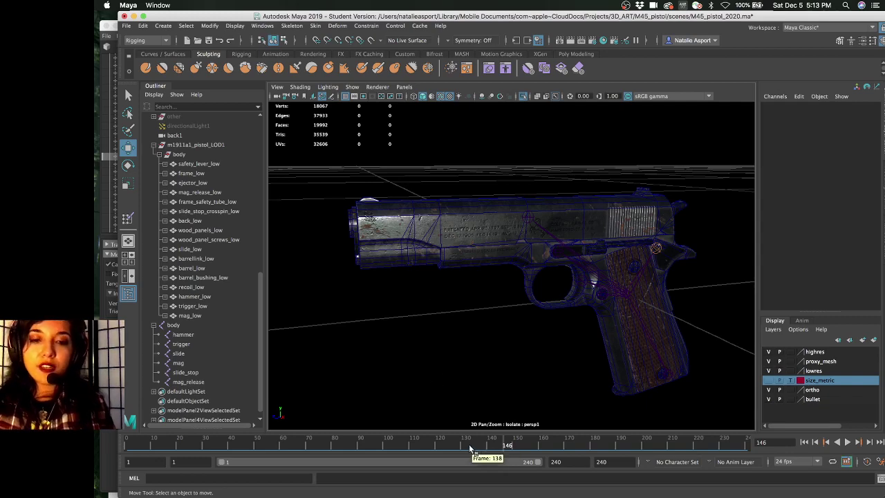
pyautogui.hotkey('alt', 'v')
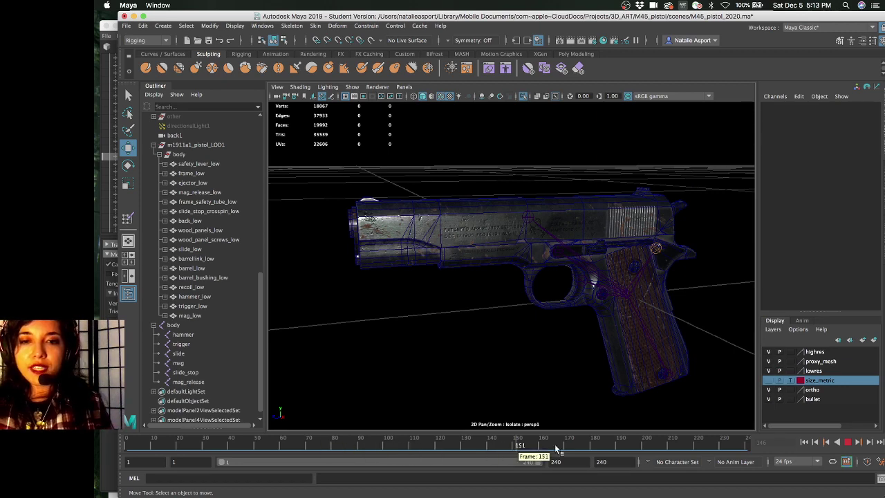
pyautogui.click(488, 448)
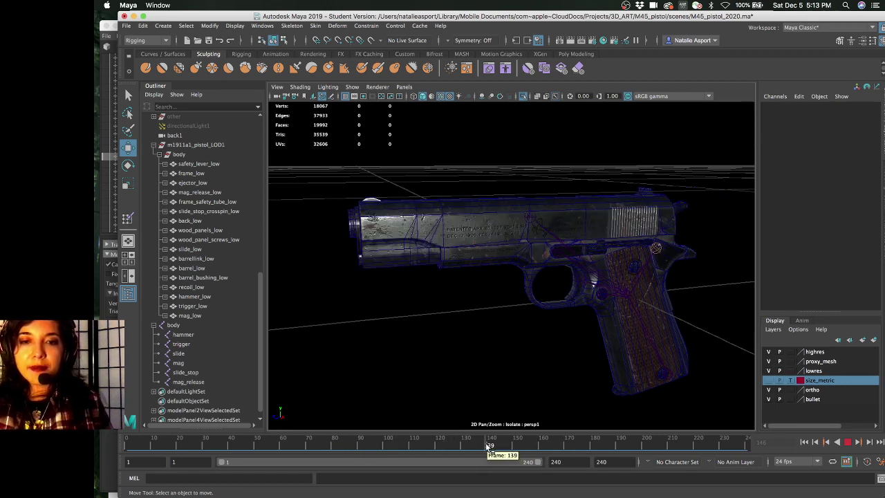
# Turn off isolated display in the perspective view so all pistol models in the scene are shown
pyautogui.scroll(-5, 494, 341)
pyautogui.keyDown('alt'); pyautogui.moveTo(495, 341); pyautogui.dragTo(445, 212, button='right'); pyautogui.keyUp('alt')
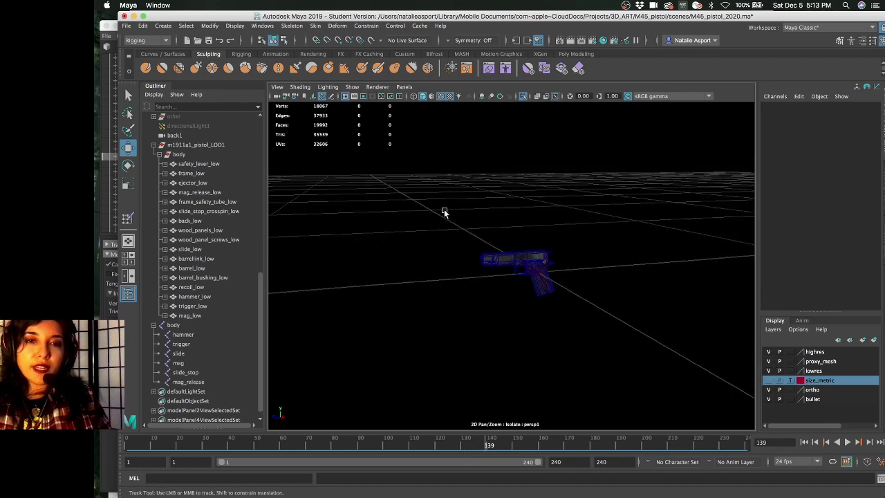
pyautogui.keyDown('alt'); pyautogui.moveTo(484, 271); pyautogui.dragTo(472, 218, button='middle'); pyautogui.keyUp('alt')
pyautogui.click(522, 96)
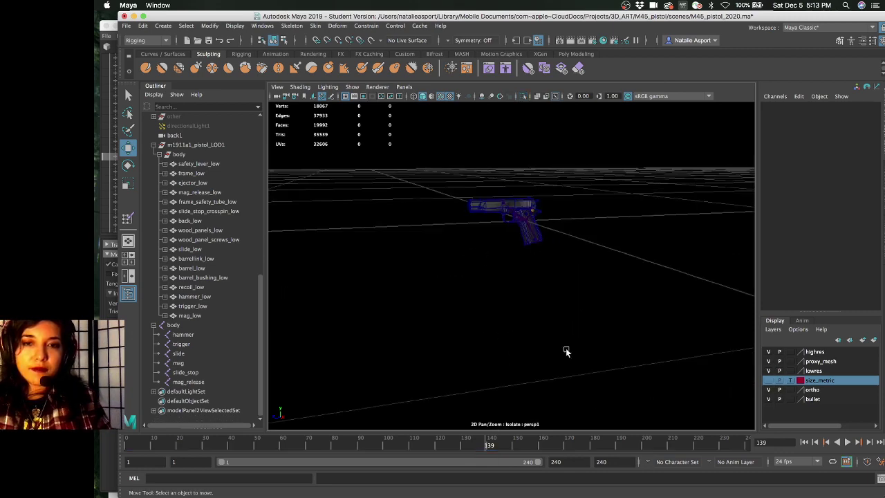
pyautogui.keyDown('alt'); pyautogui.moveTo(565, 351); pyautogui.dragTo(540, 329, button='middle'); pyautogui.keyUp('alt')
pyautogui.keyDown('alt'); pyautogui.moveTo(540, 329); pyautogui.dragTo(558, 334); pyautogui.keyUp('alt')
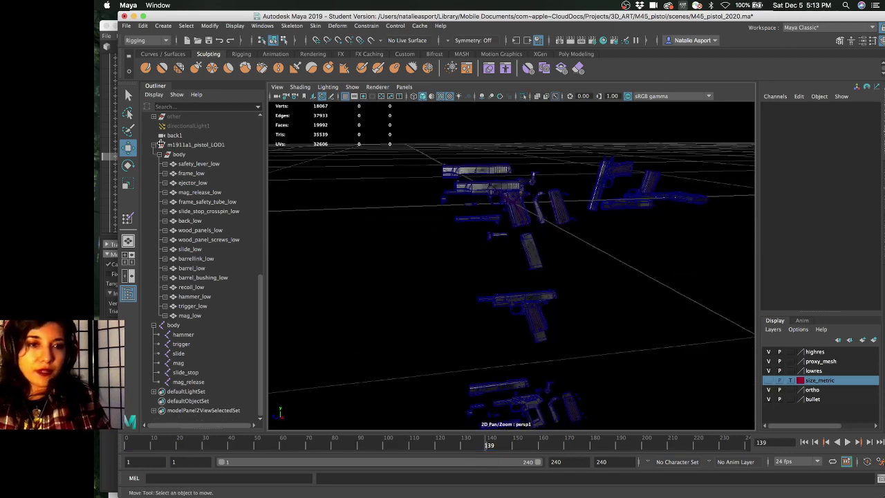
# Hide the low group of separated parts under m1911a_pistol that overlaps the rigged pistol
pyautogui.scroll(10, 200, 318)
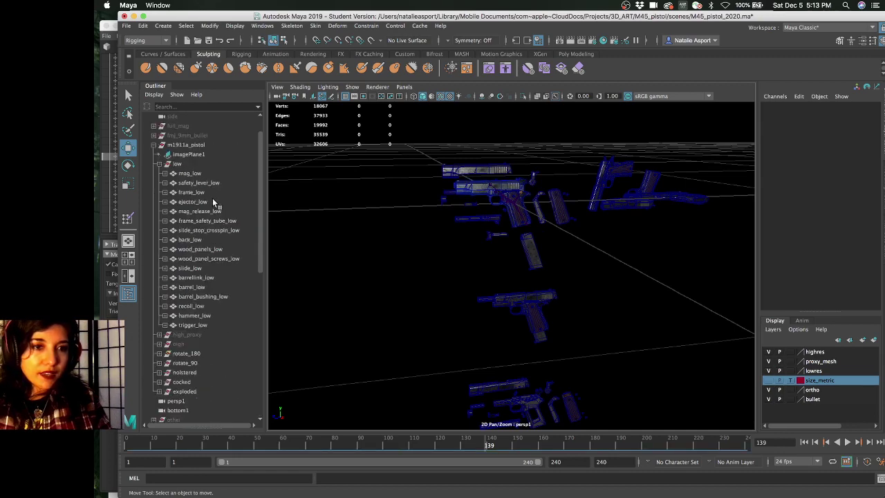
pyautogui.click(193, 193)
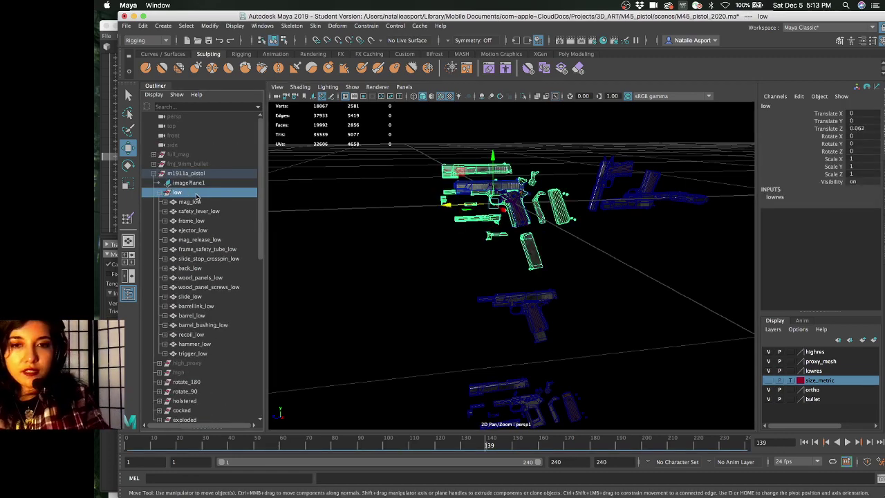
pyautogui.hotkey('ctrl', 'h')
pyautogui.keyDown('alt'); pyautogui.moveTo(477, 256); pyautogui.dragTo(503, 232); pyautogui.keyUp('alt')
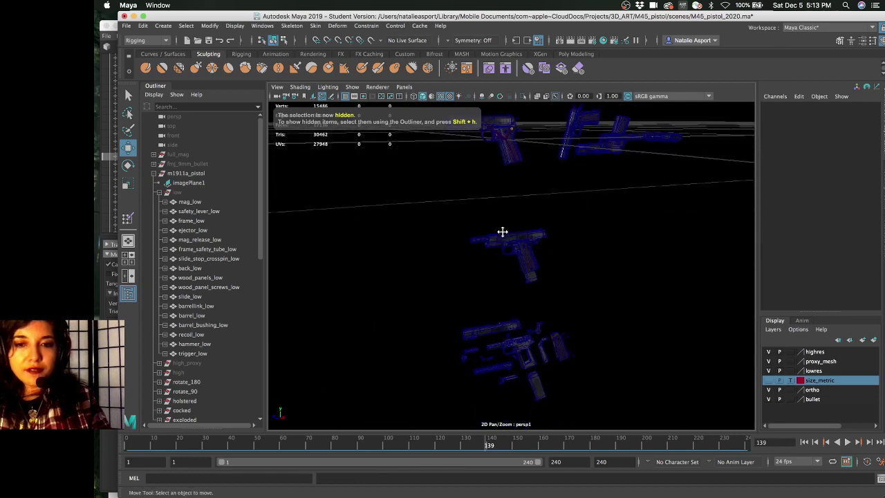
pyautogui.keyDown('alt'); pyautogui.moveTo(502, 232); pyautogui.dragTo(520, 251, button='right'); pyautogui.keyUp('alt')
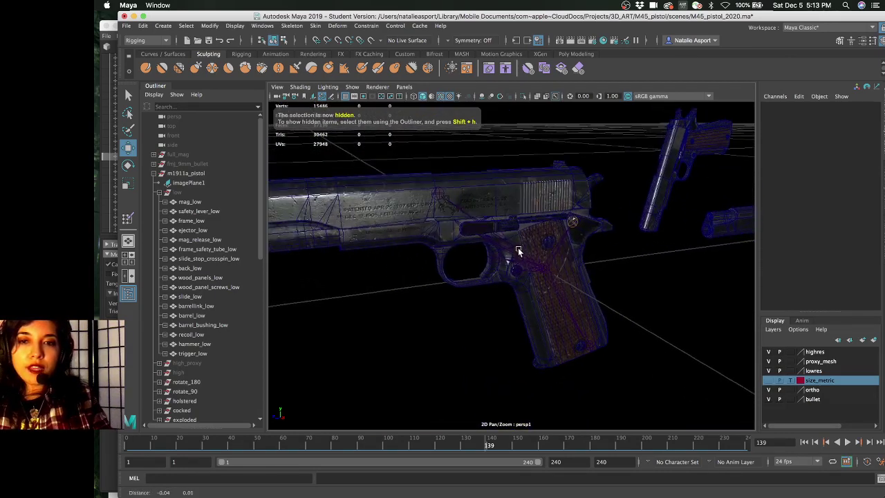
pyautogui.keyDown('alt'); pyautogui.moveTo(519, 251); pyautogui.dragTo(521, 264, button='middle'); pyautogui.keyUp('alt')
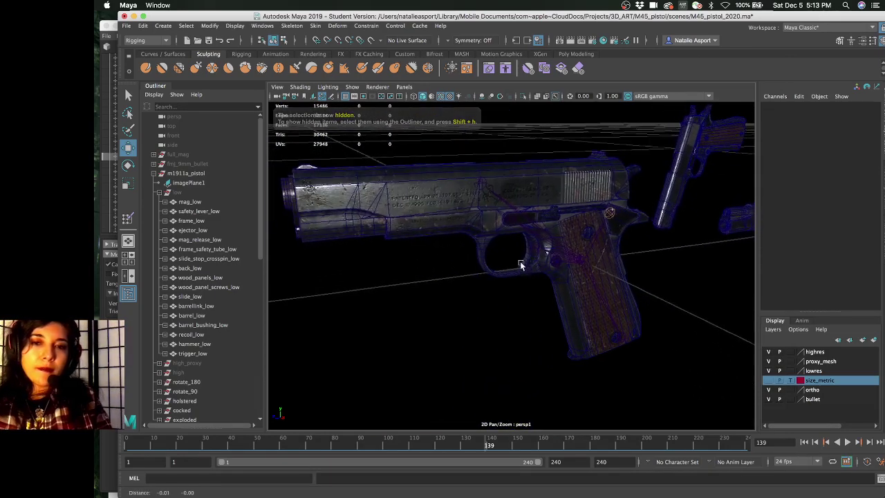
pyautogui.keyDown('alt'); pyautogui.moveTo(521, 264); pyautogui.dragTo(524, 270, button='right'); pyautogui.keyUp('alt')
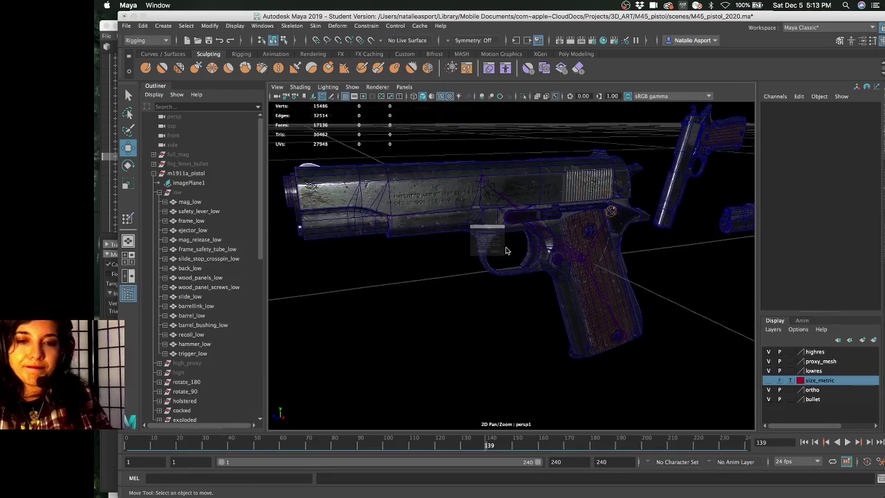
# Save the scene with the low group hidden
pyautogui.press('super+s')
pyautogui.press('Return')
pyautogui.moveTo(661, 495)
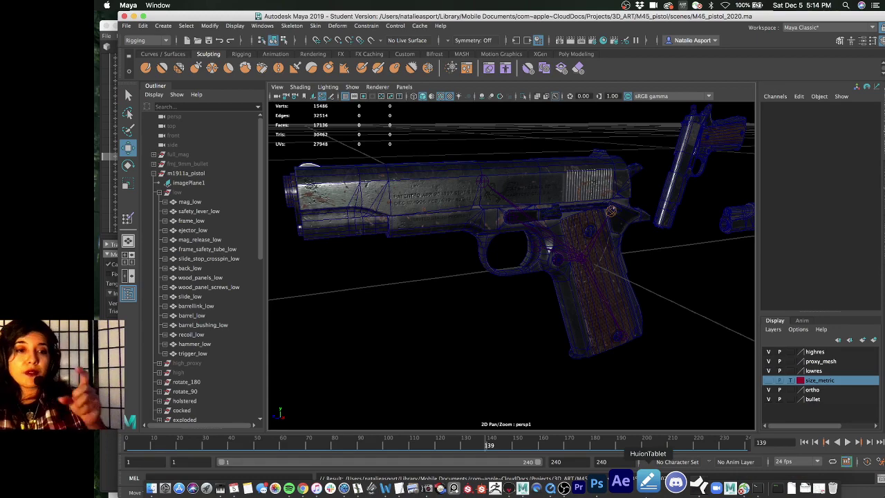
# Unhide the fmj_9mm_bullet group in front of the pistol
pyautogui.click(181, 165)
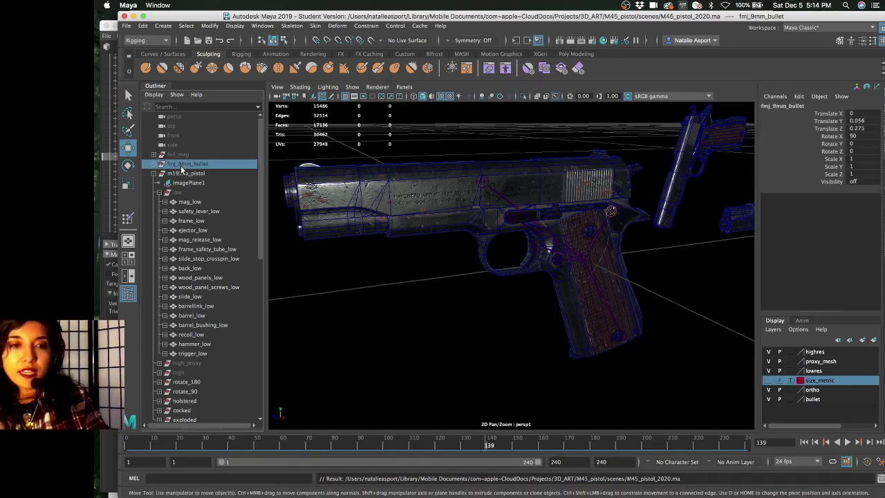
pyautogui.hotkey('shift', 'h')
pyautogui.scroll(-5, 447, 220)
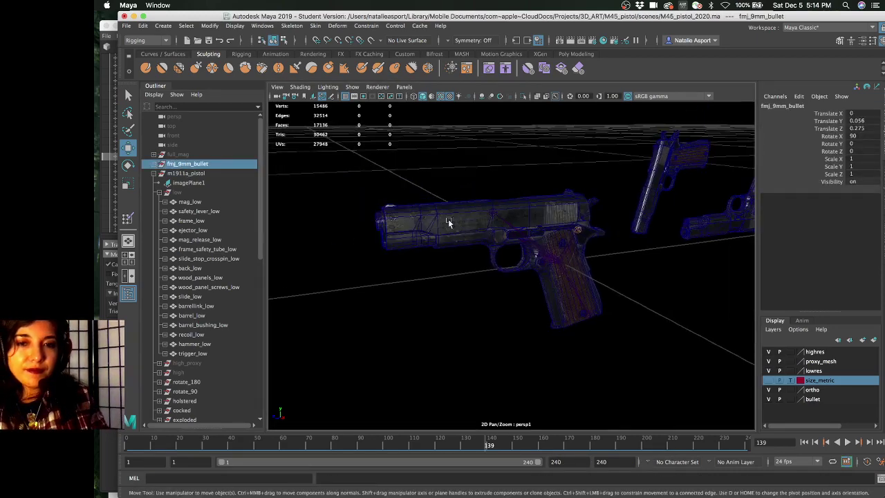
pyautogui.keyDown('alt'); pyautogui.moveTo(449, 224); pyautogui.dragTo(436, 242); pyautogui.keyUp('alt')
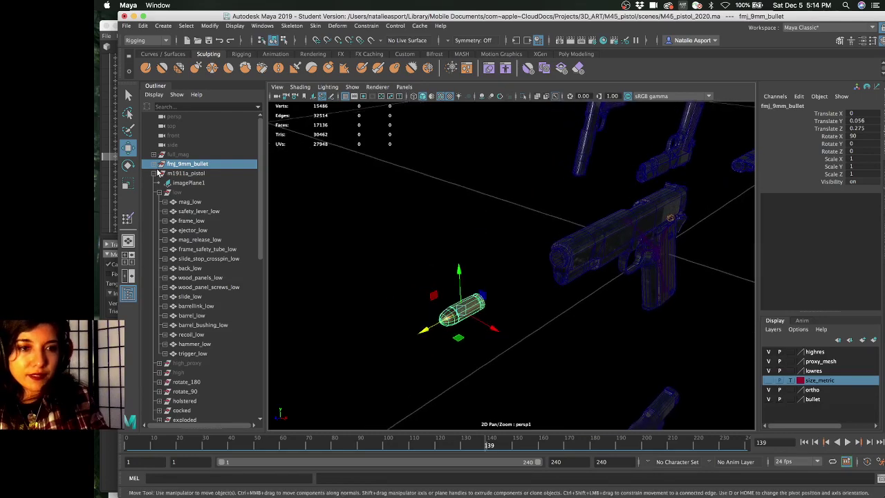
# Expand fmj_9mm_bullet and its cartridge subgroup, then move bullet_msh forward off the casing and bullet_low just below the casing
pyautogui.click(153, 164)
pyautogui.click(185, 202)
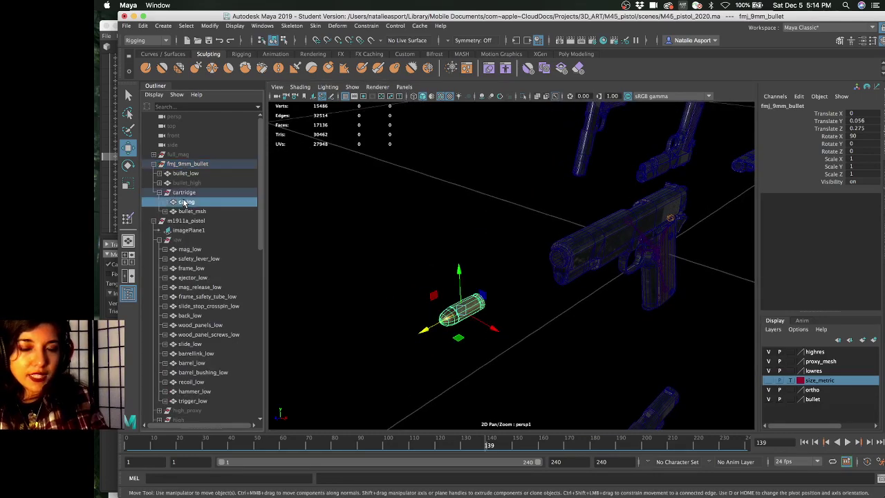
pyautogui.keyDown('alt'); pyautogui.moveTo(340, 286); pyautogui.dragTo(414, 354, button='right'); pyautogui.keyUp('alt')
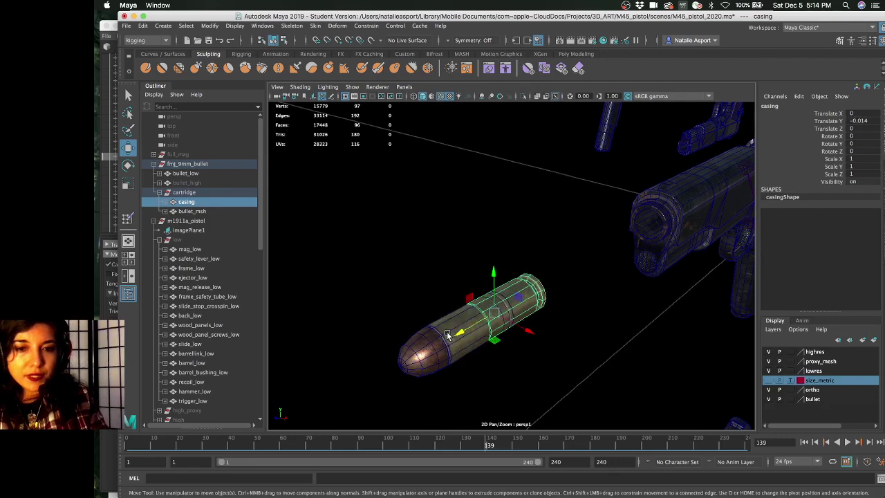
pyautogui.click(422, 344)
pyautogui.moveTo(399, 325); pyautogui.dragTo(447, 316)
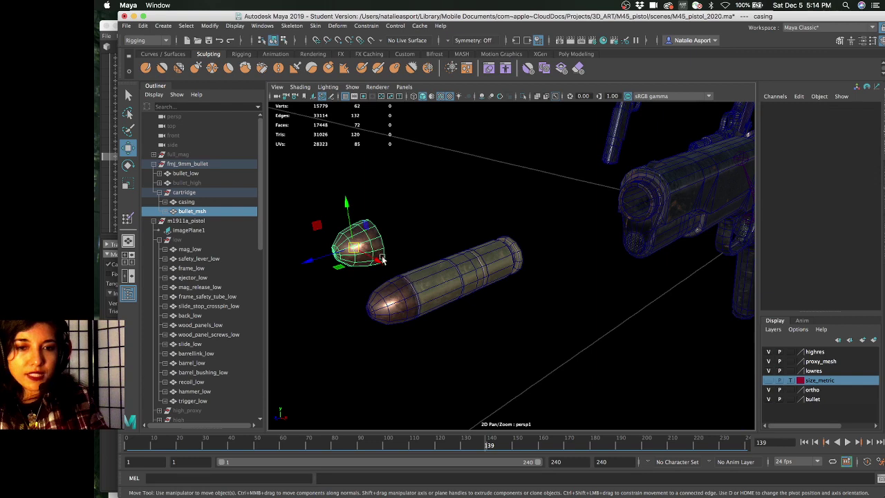
pyautogui.click(417, 277)
pyautogui.moveTo(431, 285); pyautogui.dragTo(446, 311)
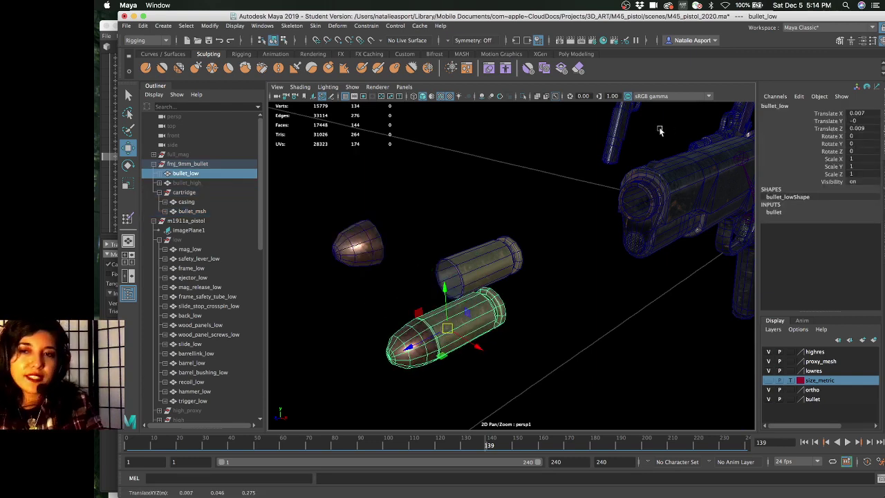
# Undo the moves of bullet_low and bullet_msh that separated them from the casing
pyautogui.keyDown('alt'); pyautogui.moveTo(386, 253); pyautogui.dragTo(443, 237); pyautogui.keyUp('alt')
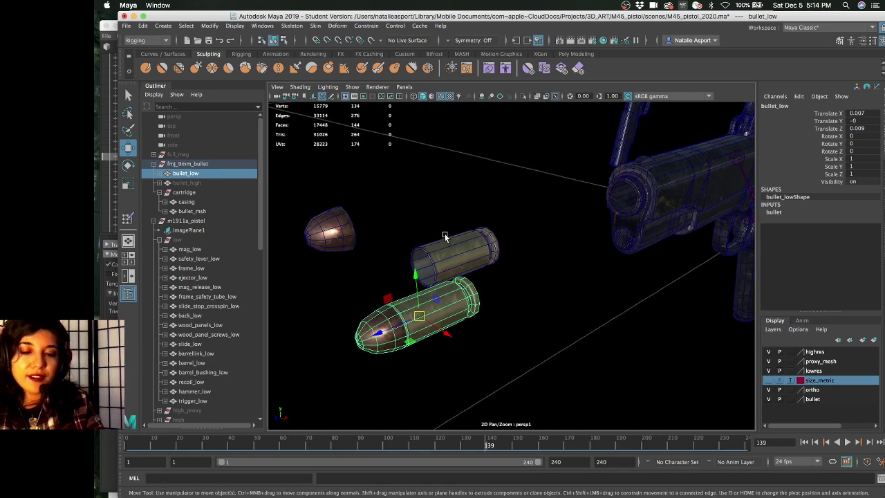
pyautogui.press('z')
pyautogui.press('z')
pyautogui.press('z')
pyautogui.press('z')
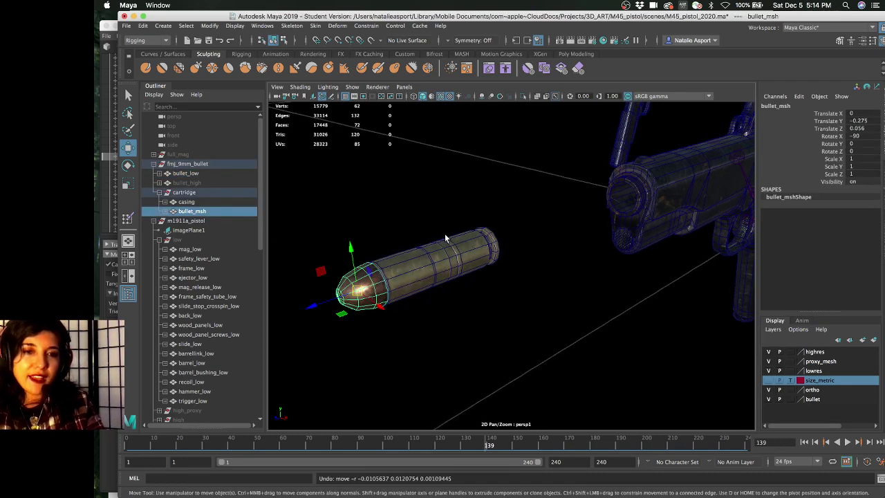
pyautogui.press('z')
# Collapse the cartridge subgroup, then select bullet_low and the cartridge group in turn
pyautogui.click(157, 193)
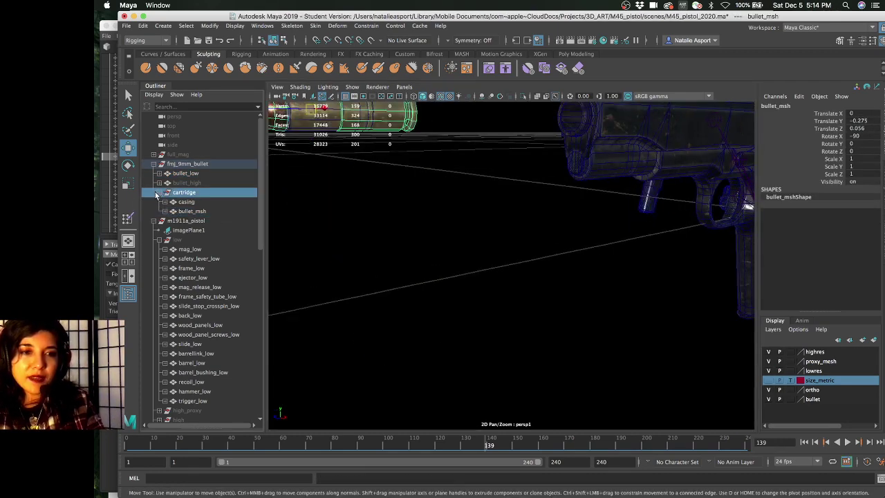
pyautogui.click(159, 193)
pyautogui.click(209, 176)
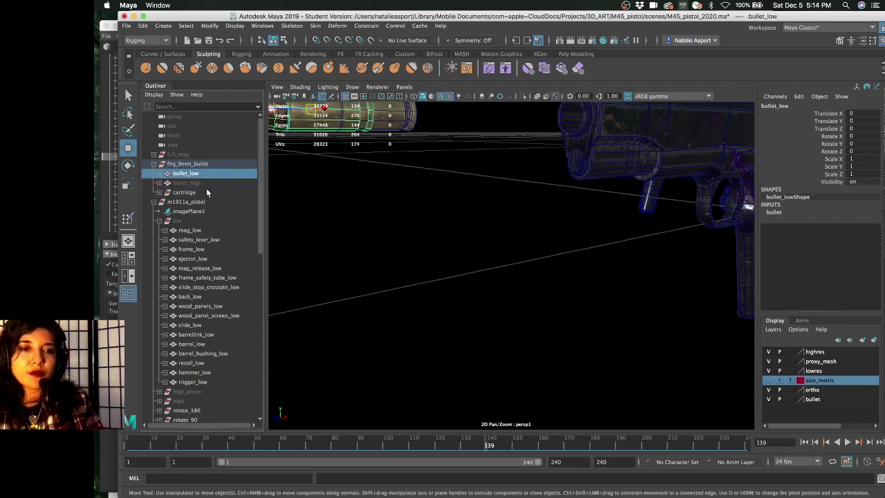
pyautogui.click(212, 192)
# Undo the last selection changes on the cartridge and its parts
pyautogui.press('z')
pyautogui.press('z')
pyautogui.press('z')
pyautogui.press('z')
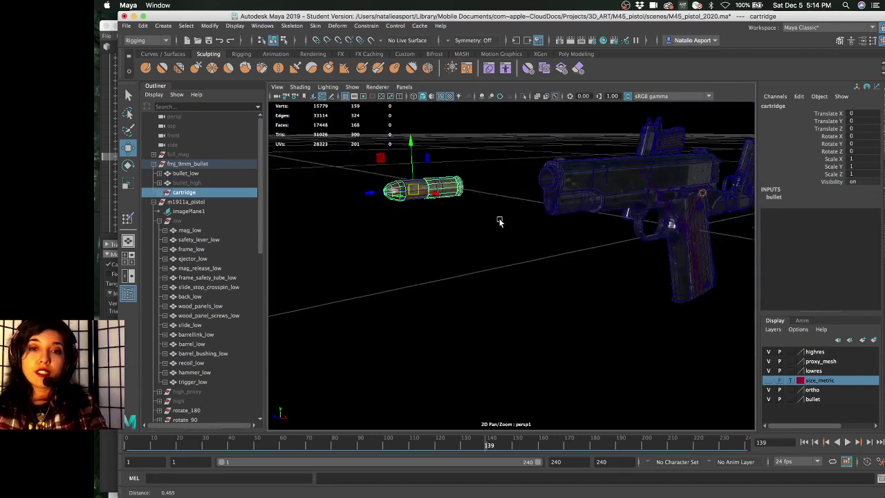
pyautogui.press('z')
pyautogui.press('z')
pyautogui.press('z')
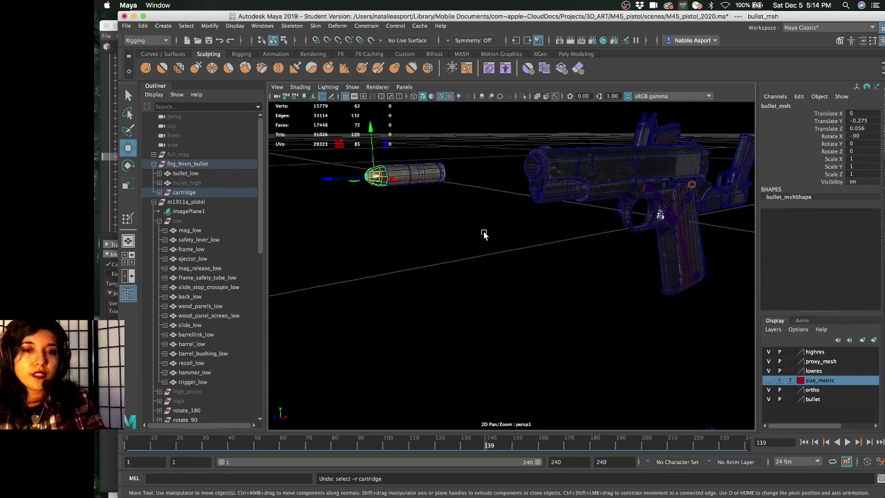
pyautogui.keyDown('alt'); pyautogui.moveTo(553, 271); pyautogui.dragTo(543, 267, button='right'); pyautogui.keyUp('alt')
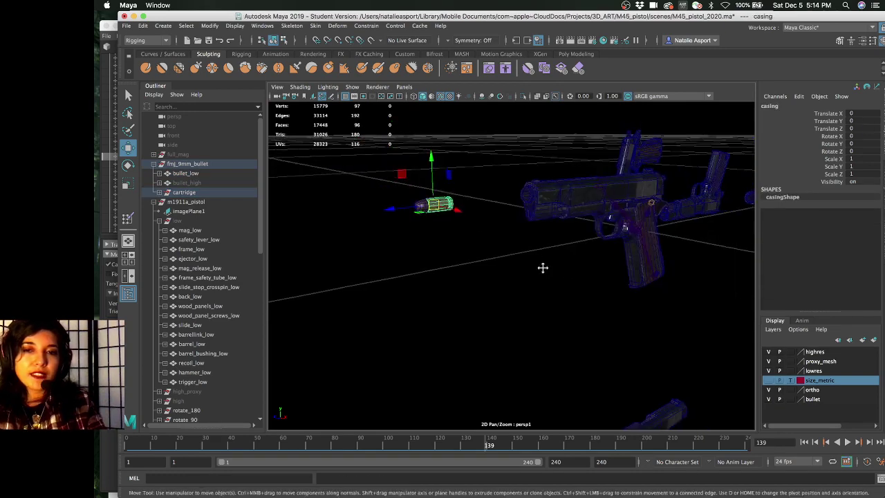
pyautogui.keyDown('alt'); pyautogui.moveTo(544, 267); pyautogui.dragTo(533, 256, button='middle'); pyautogui.keyUp('alt')
pyautogui.keyDown('alt'); pyautogui.moveTo(534, 256); pyautogui.dragTo(516, 262); pyautogui.keyUp('alt')
pyautogui.keyDown('alt'); pyautogui.moveTo(482, 271); pyautogui.dragTo(470, 254, button='right'); pyautogui.keyUp('alt')
pyautogui.press('z')
pyautogui.press('z')
pyautogui.press('z')
pyautogui.press('z')
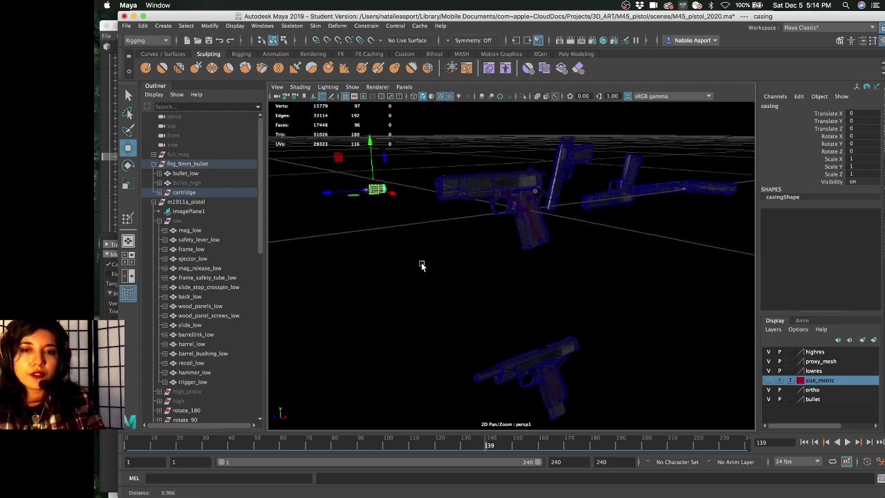
pyautogui.press('z')
pyautogui.press('z')
pyautogui.press('z')
pyautogui.press('z')
pyautogui.press('z')
pyautogui.press('z')
pyautogui.press('z')
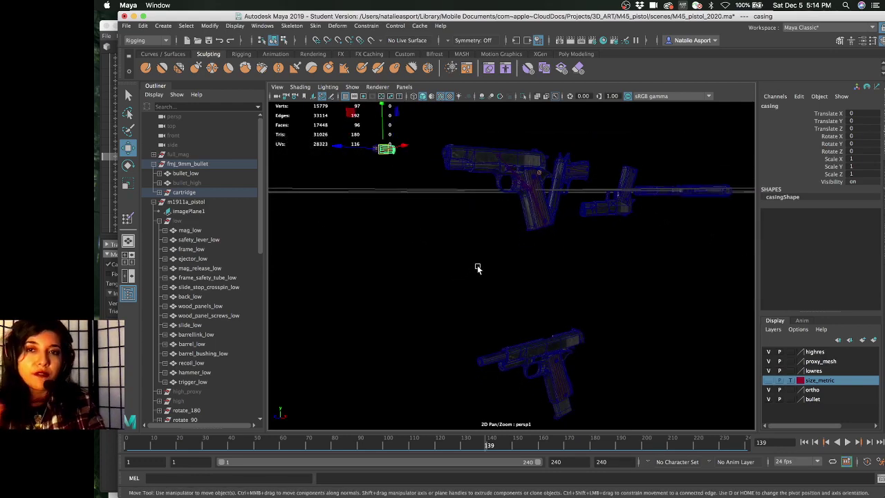
pyautogui.press('z')
pyautogui.press('z')
pyautogui.press('z')
pyautogui.press('z')
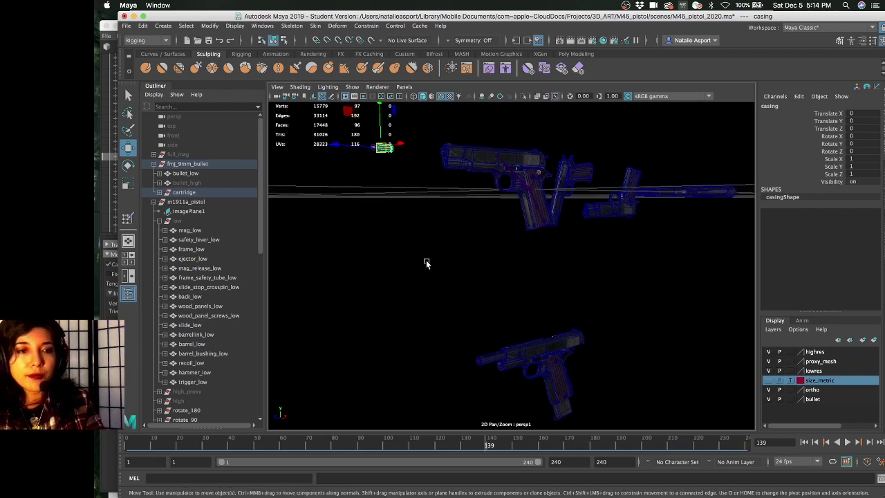
pyautogui.press('z')
pyautogui.press('z')
pyautogui.press('z')
pyautogui.press('z')
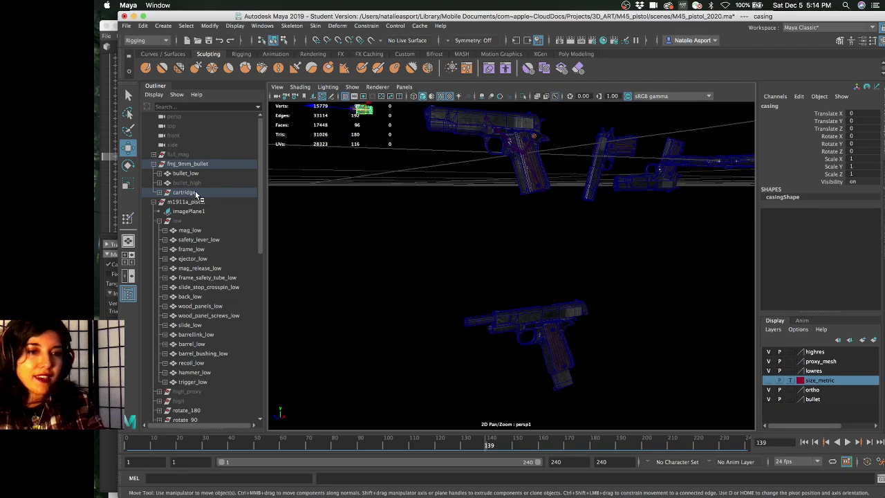
# Switch to Marmoset Toolbag and examine the textured parts, then frame the whole assembled pistol from the side
pyautogui.press('super+Tab')
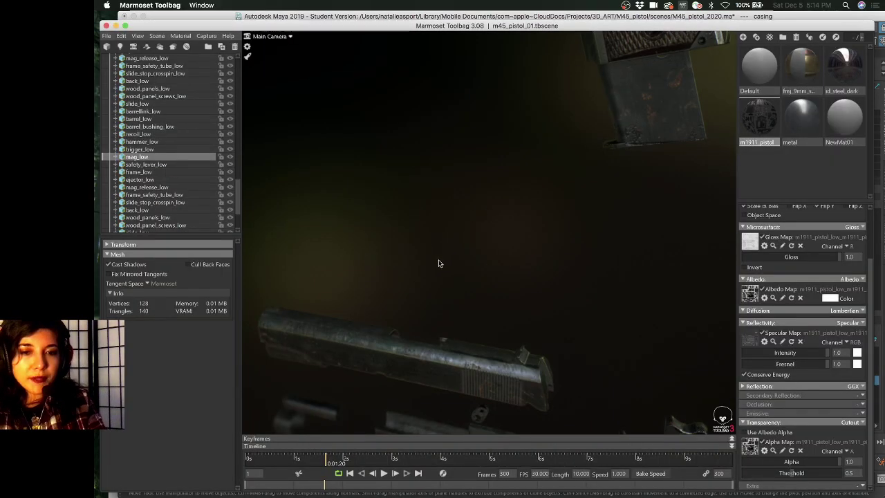
pyautogui.moveTo(441, 263); pyautogui.dragTo(484, 235)
pyautogui.scroll(-5, 484, 235)
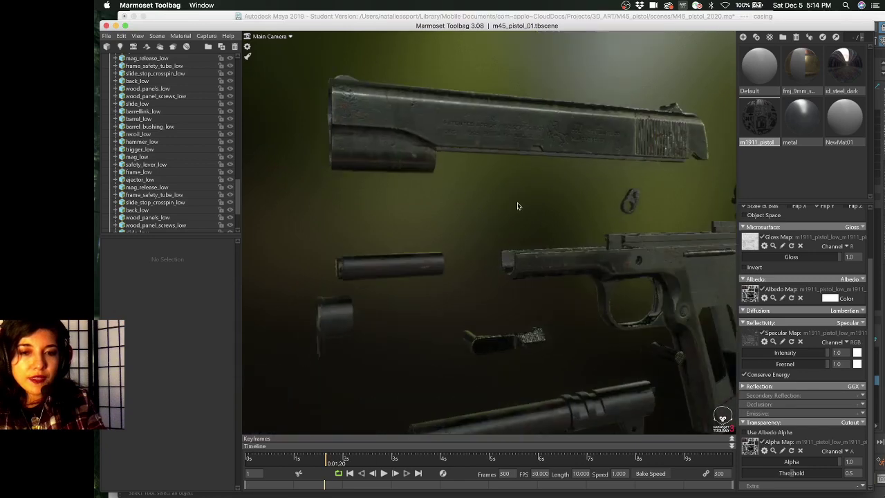
pyautogui.moveTo(495, 160); pyautogui.dragTo(513, 222, button='middle')
pyautogui.scroll(-4, 512, 221)
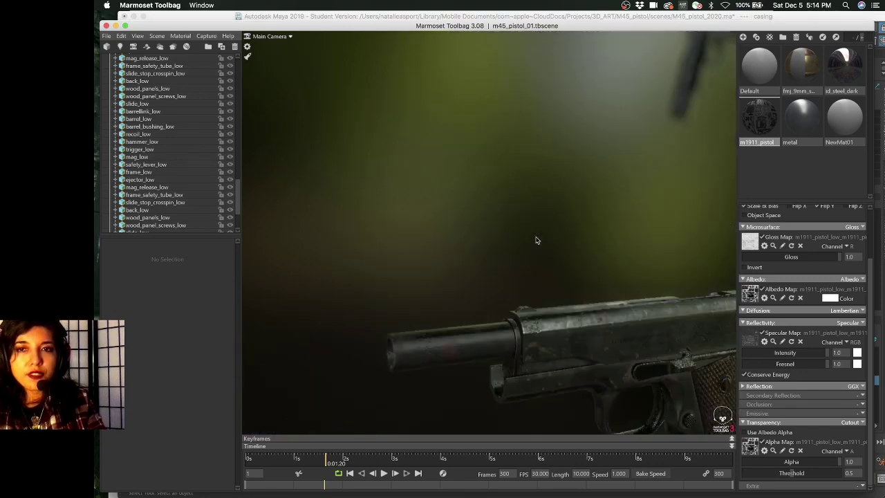
pyautogui.scroll(5, 533, 241)
pyautogui.keyDown('alt'); pyautogui.moveTo(523, 199); pyautogui.dragTo(519, 276, button='right'); pyautogui.keyUp('alt')
pyautogui.keyDown('alt'); pyautogui.moveTo(537, 218); pyautogui.dragTo(530, 241, button='right'); pyautogui.keyUp('alt')
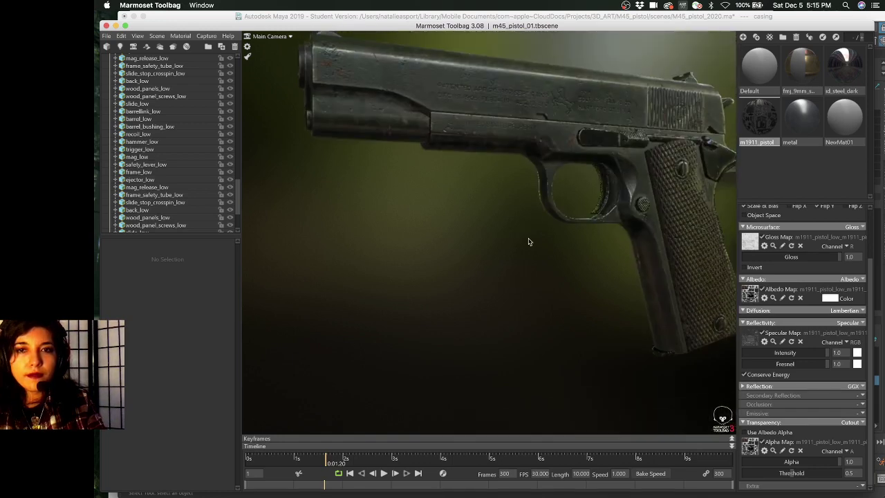
pyautogui.keyDown('alt'); pyautogui.moveTo(524, 247); pyautogui.dragTo(459, 231); pyautogui.keyUp('alt')
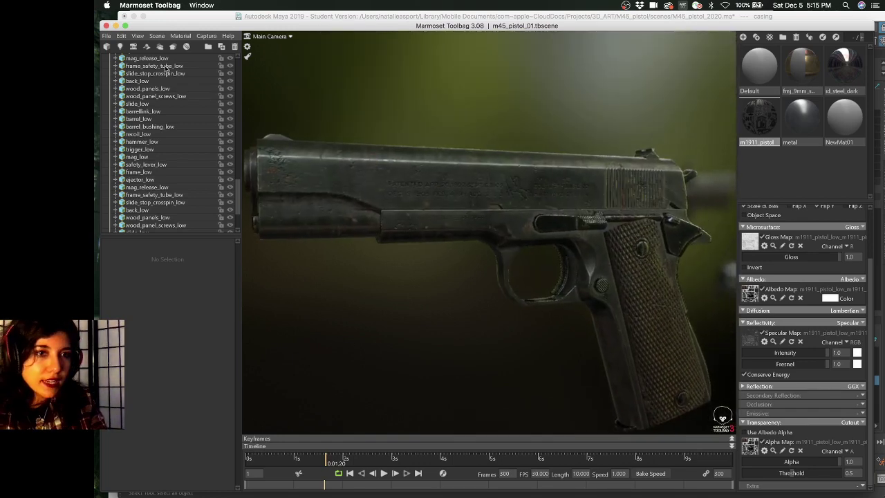
# Apply the Polaroid post effect preset to the Main Camera and view the pistol from its other side
pyautogui.scroll(-3, 197, 128)
pyautogui.scroll(7, 197, 129)
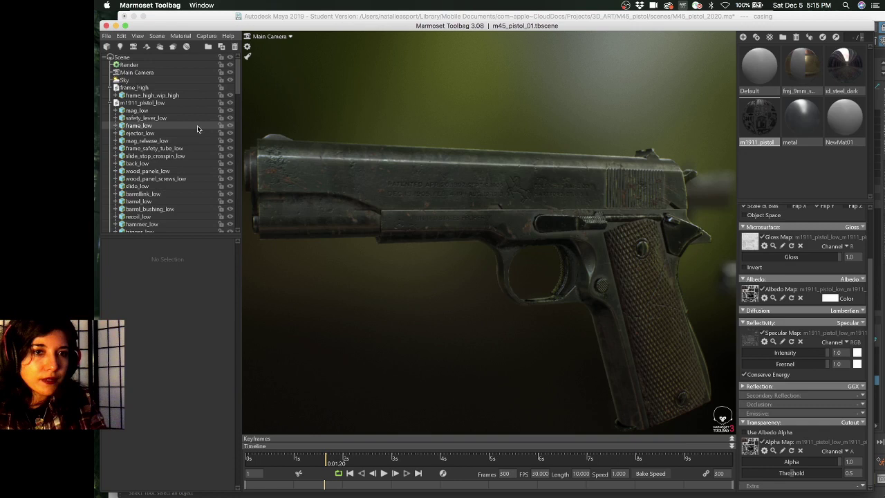
pyautogui.click(147, 81)
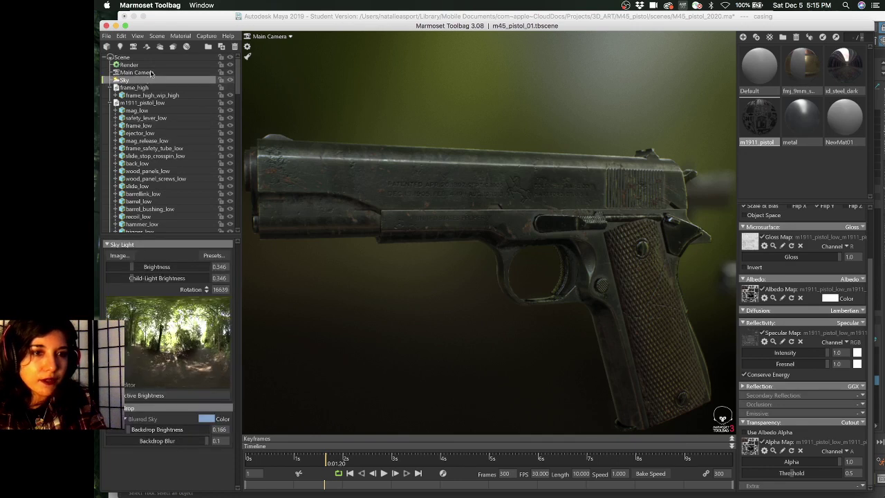
pyautogui.click(151, 73)
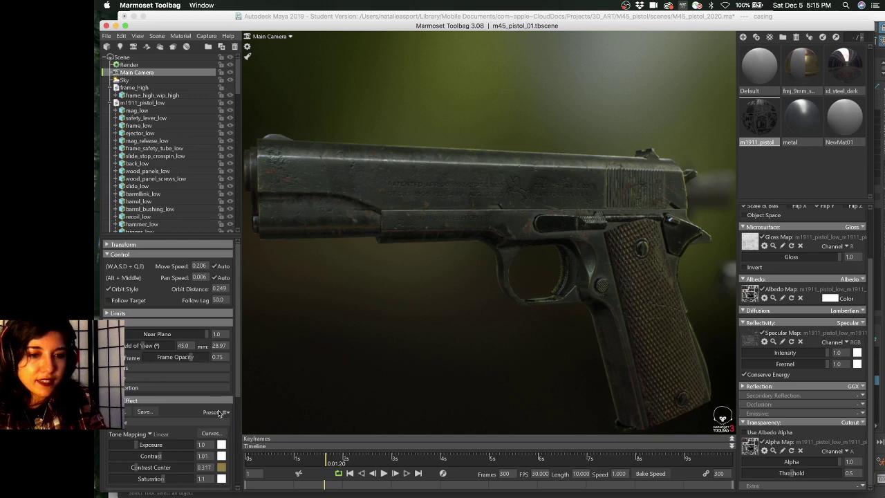
pyautogui.click(223, 412)
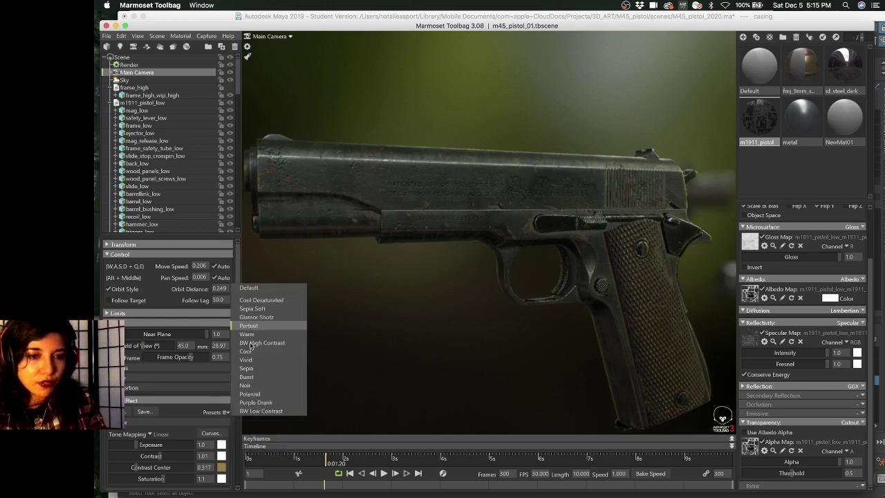
pyautogui.click(256, 400)
pyautogui.moveTo(407, 299); pyautogui.dragTo(457, 317)
pyautogui.scroll(3, 485, 323)
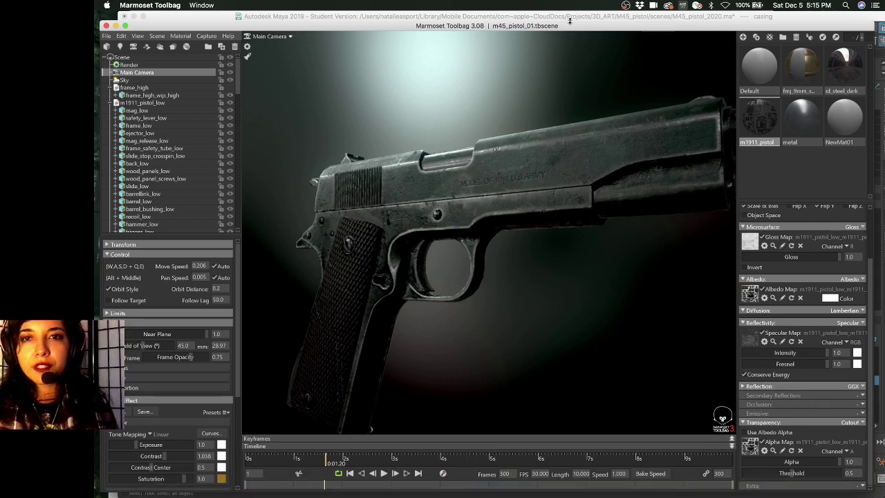
# Move the Marmoset Toolbag and Maya windows out of the way and bring the ArtStation page in Chrome to the front
pyautogui.moveTo(571, 26); pyautogui.dragTo(575, 74)
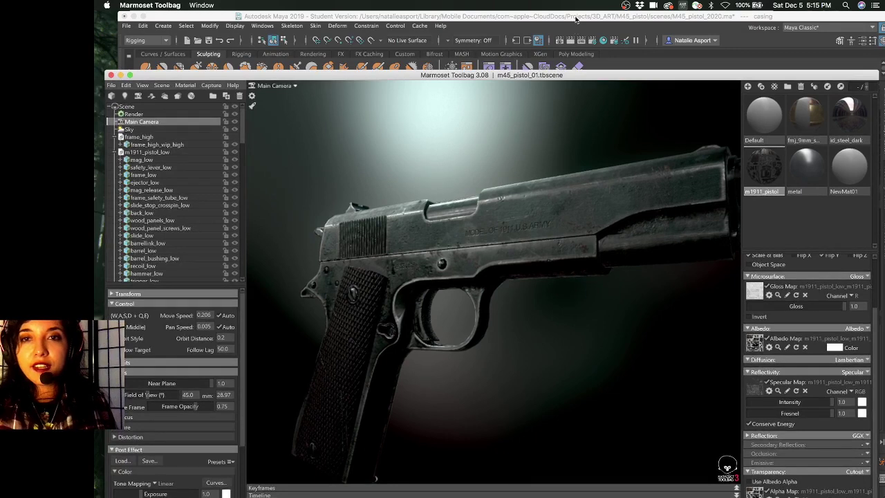
pyautogui.moveTo(576, 19); pyautogui.dragTo(584, 104)
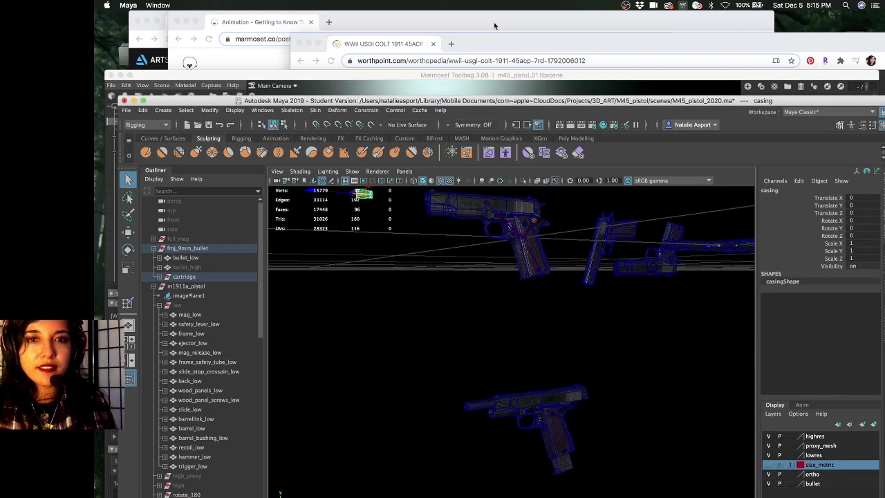
pyautogui.click(159, 52)
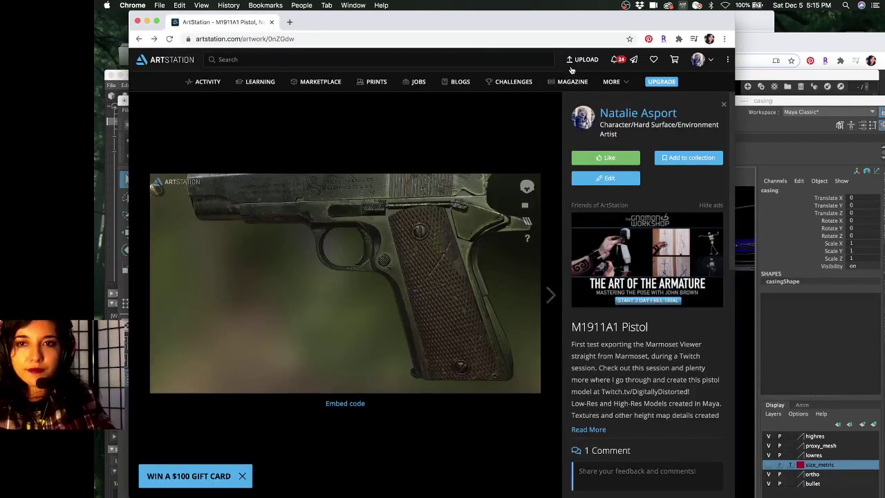
# Open the artist's ArtStation profile from the artwork page and select the profile's web address
pyautogui.click(454, 39)
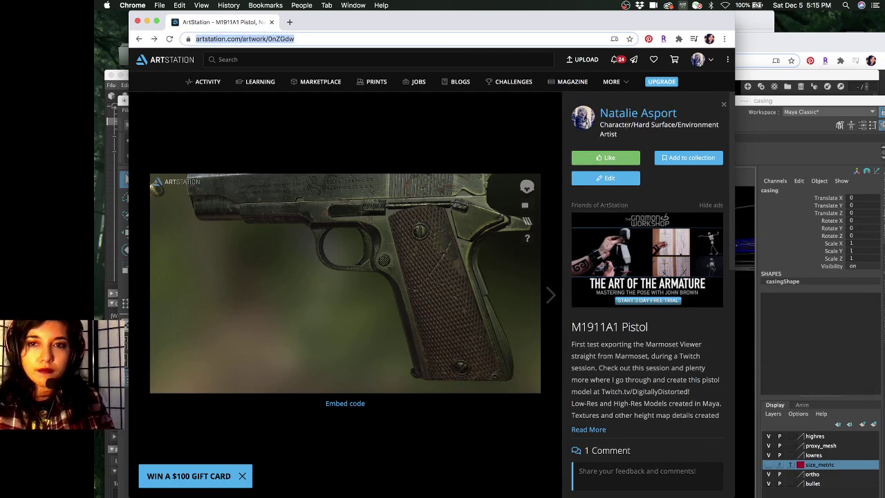
pyautogui.click(629, 119)
pyautogui.click(269, 39)
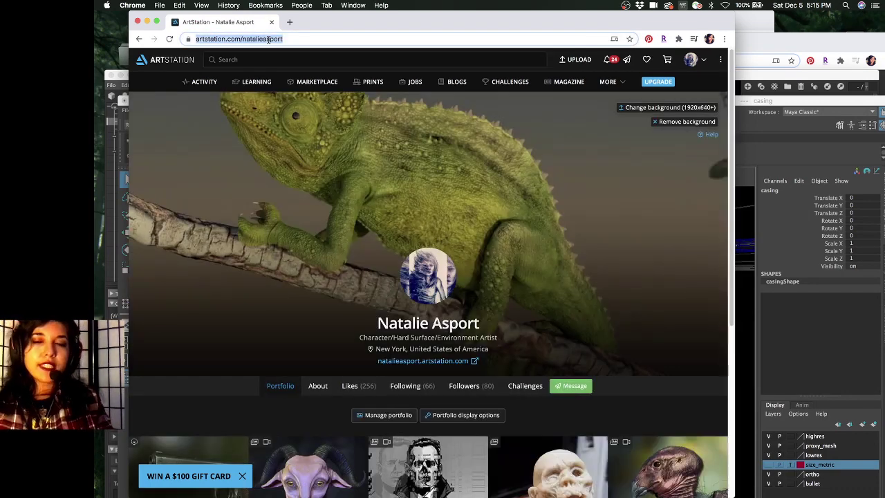
pyautogui.press('super+Tab')
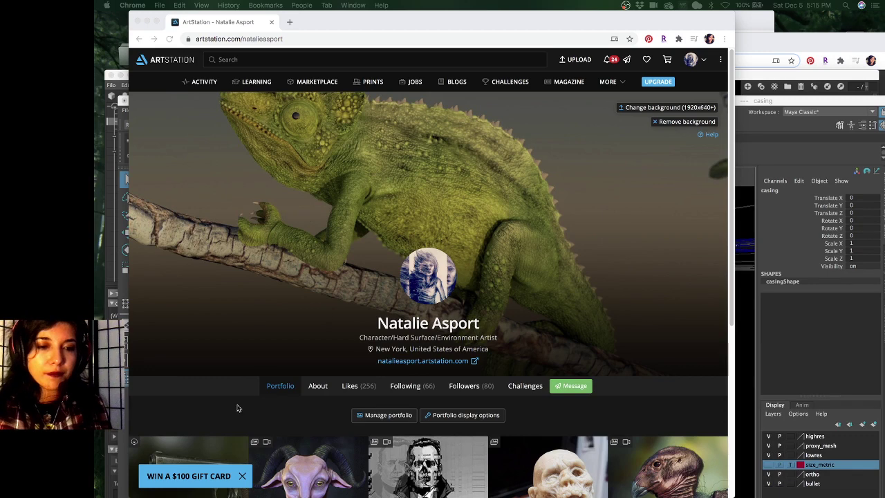
# Open the M1911A1 Pistol artwork from the portfolio, start its Marmoset Viewer, and orbit around the pistol and bullet
pyautogui.click(208, 440)
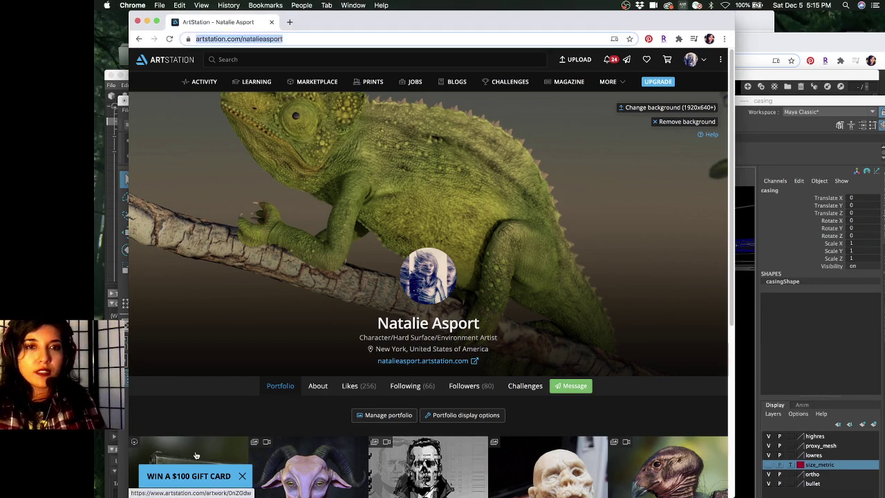
pyautogui.click(196, 455)
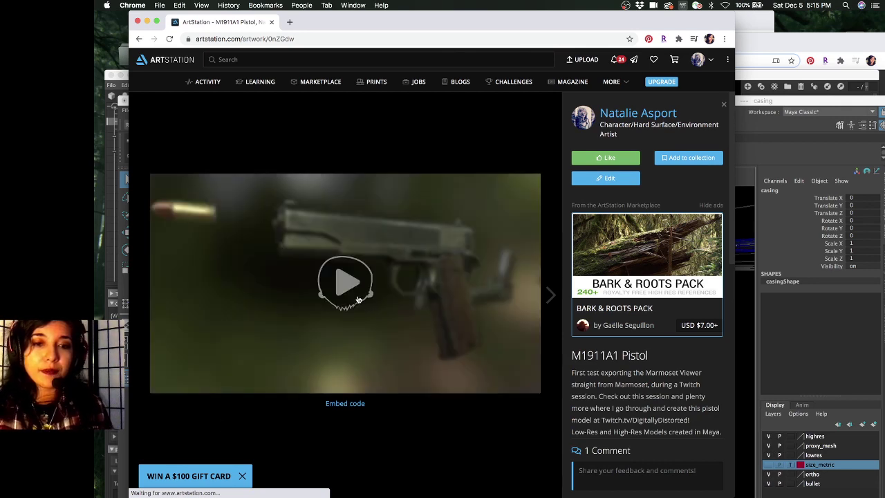
pyautogui.click(357, 298)
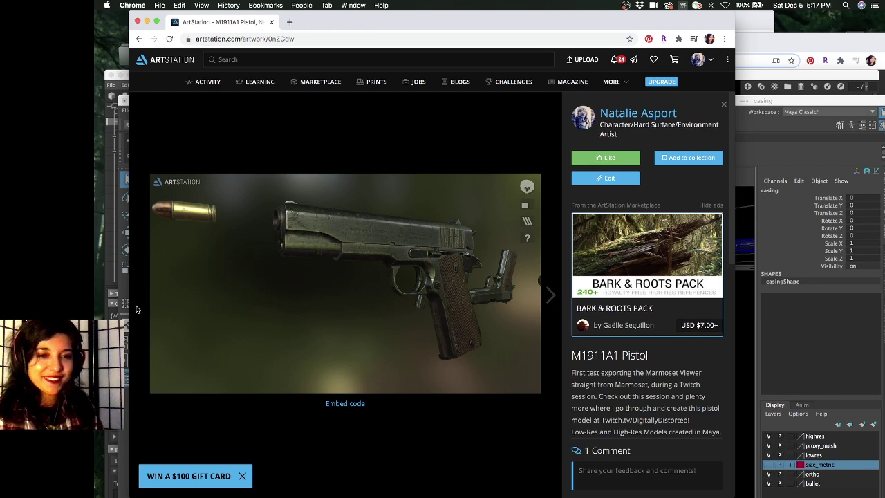
pyautogui.moveTo(265, 272); pyautogui.dragTo(222, 276)
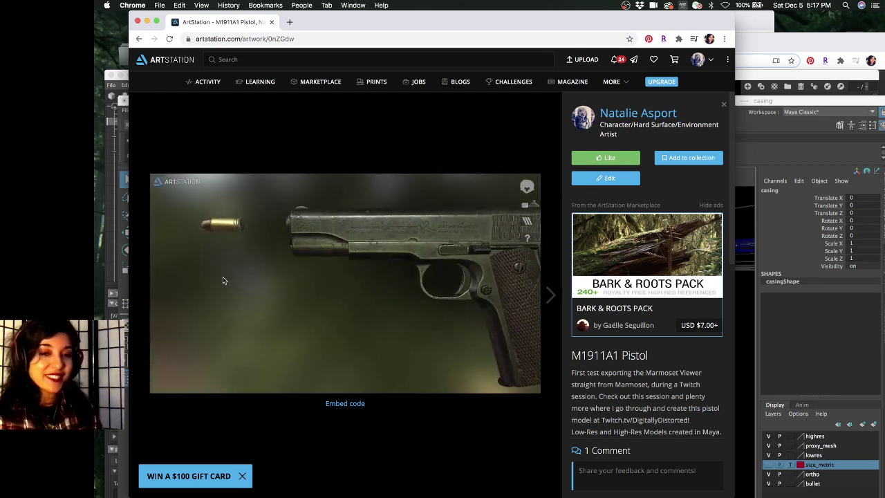
pyautogui.moveTo(348, 315); pyautogui.dragTo(311, 319, button='middle')
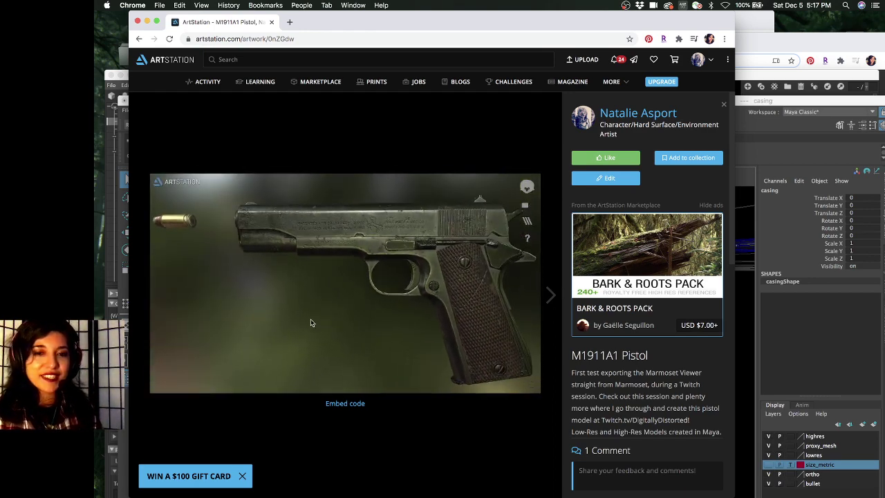
pyautogui.moveTo(311, 323); pyautogui.dragTo(288, 326)
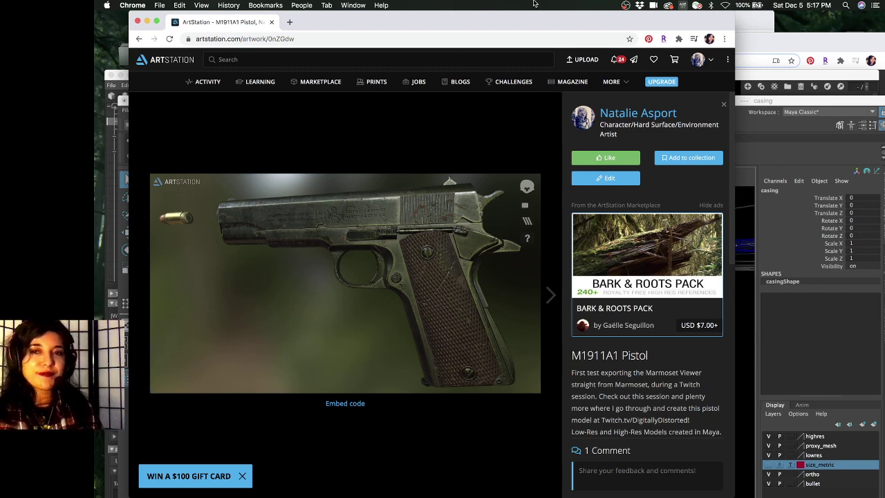
# Shift the browser window slightly aside, then switch to Discord and move its window away from the ArtStation page
pyautogui.moveTo(508, 24); pyautogui.dragTo(524, 25)
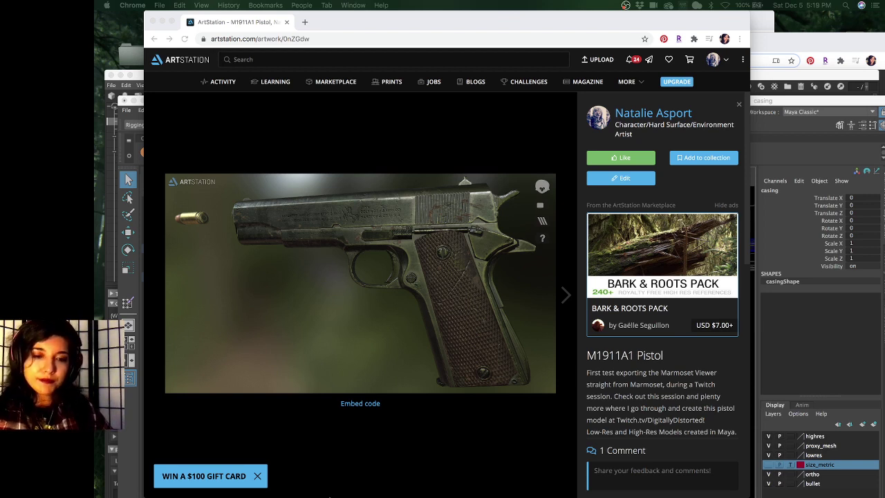
pyautogui.moveTo(438, 490)
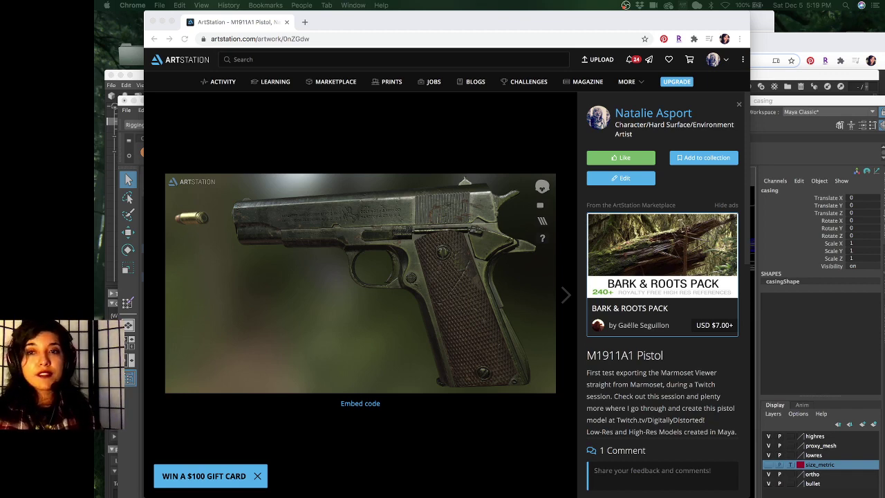
pyautogui.press('super+Tab')
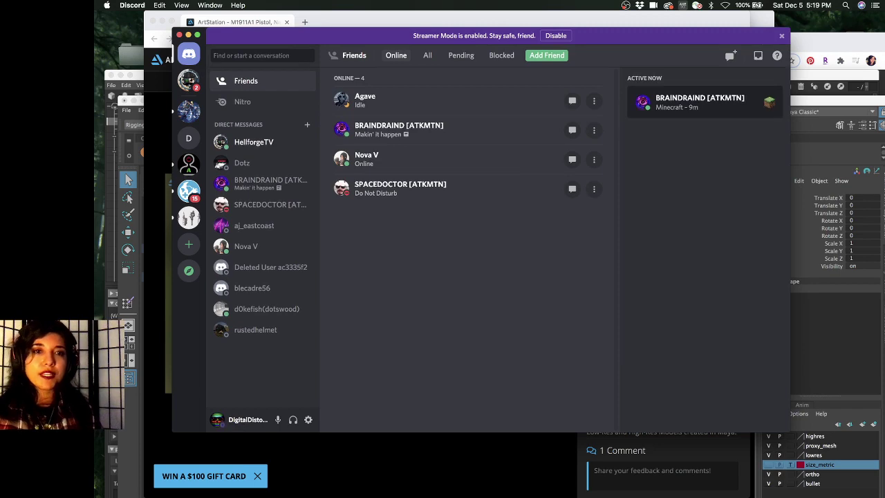
pyautogui.moveTo(303, 39); pyautogui.dragTo(94, 39)
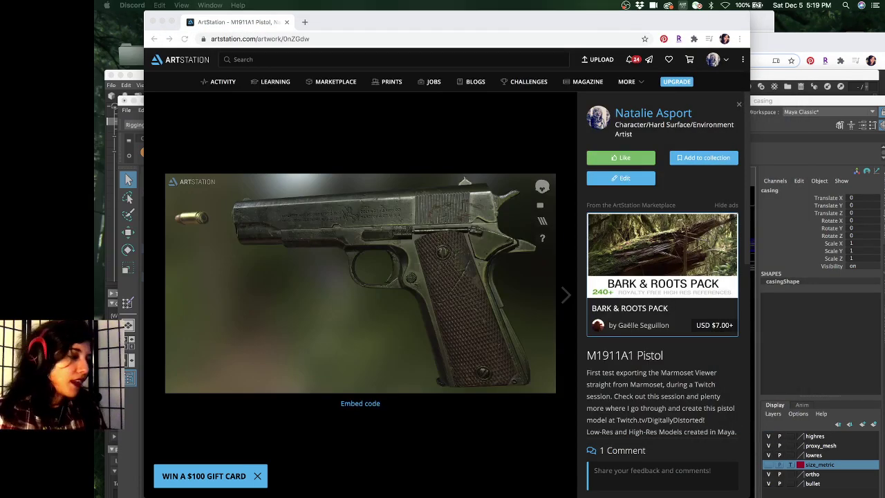